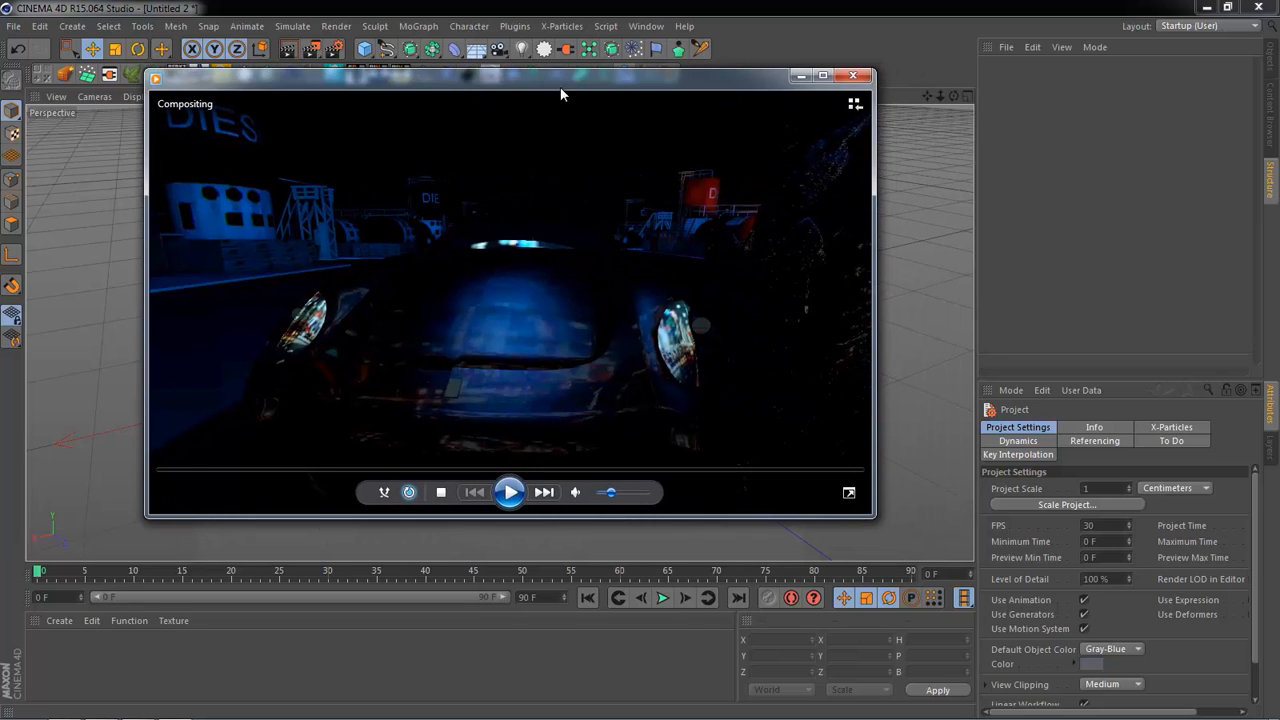
# Step: Play the finished Compositing clip several times in the media player, pausing on the spark effects, and return to Cinema 4D
pyautogui.moveTo(561, 90); pyautogui.dragTo(650, 113)
pyautogui.click(598, 516)
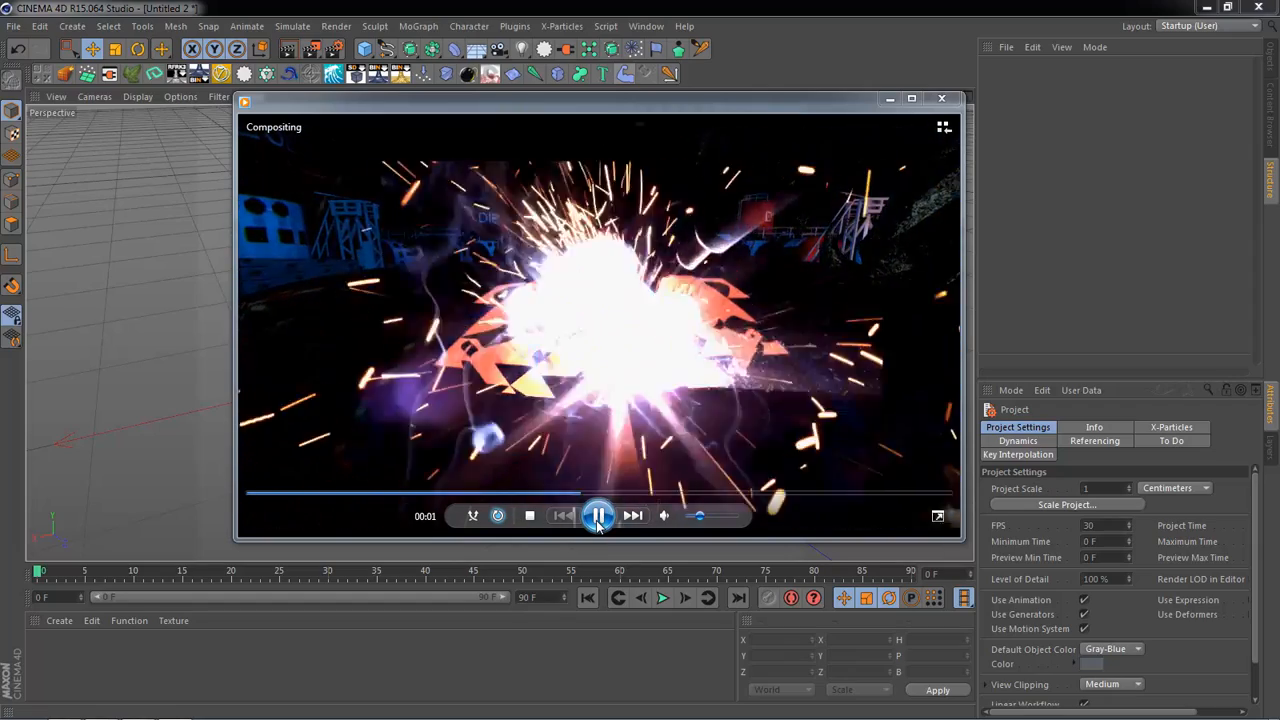
pyautogui.click(598, 516)
pyautogui.click(530, 515)
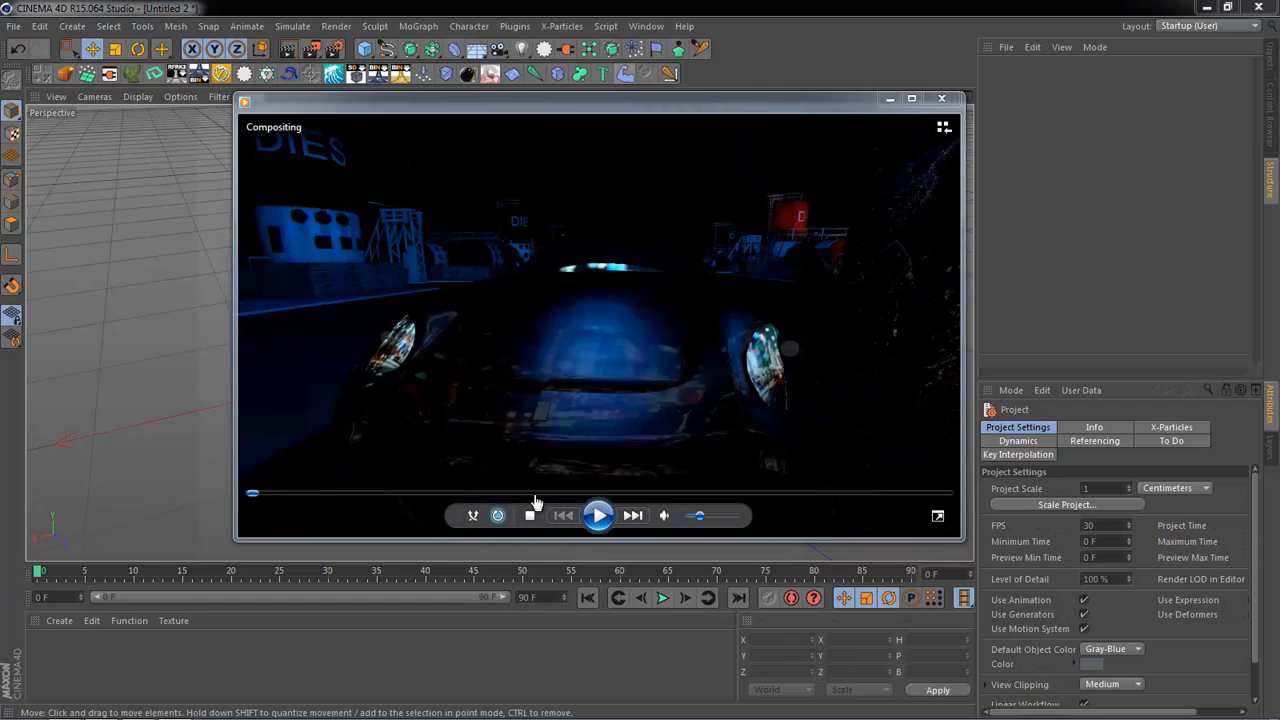
pyautogui.click(596, 516)
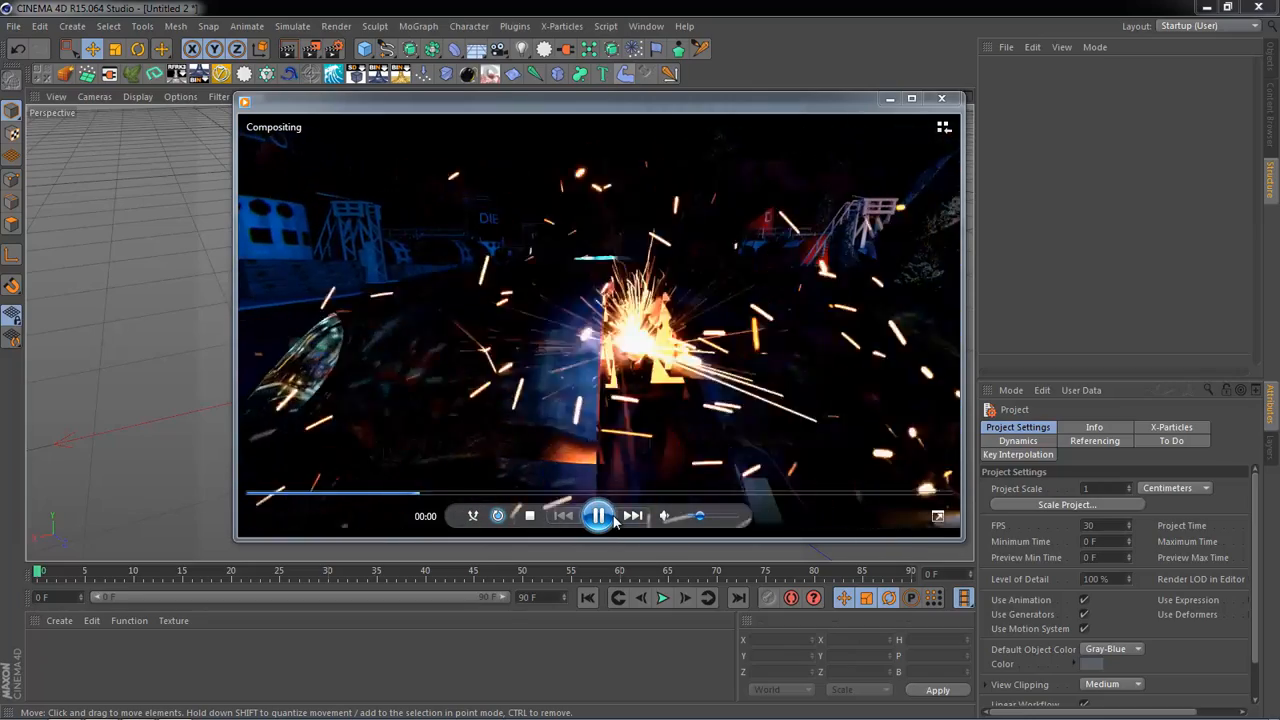
pyautogui.click(598, 516)
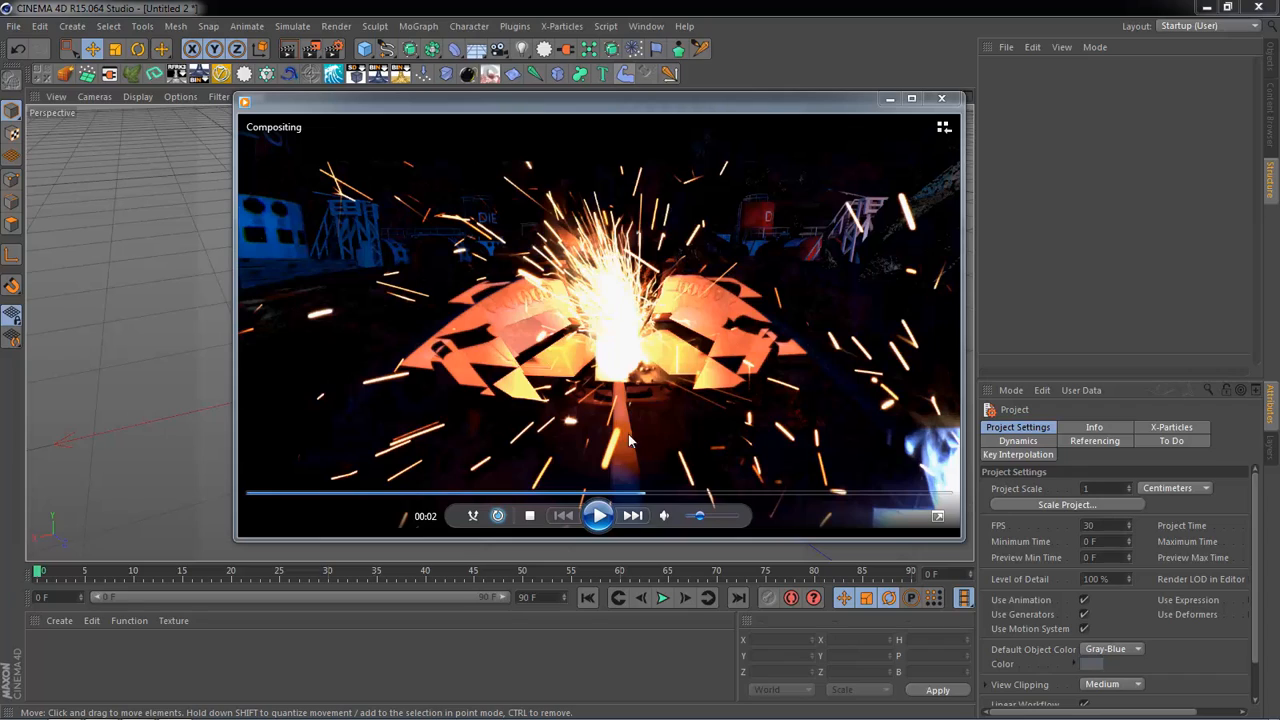
pyautogui.click(563, 515)
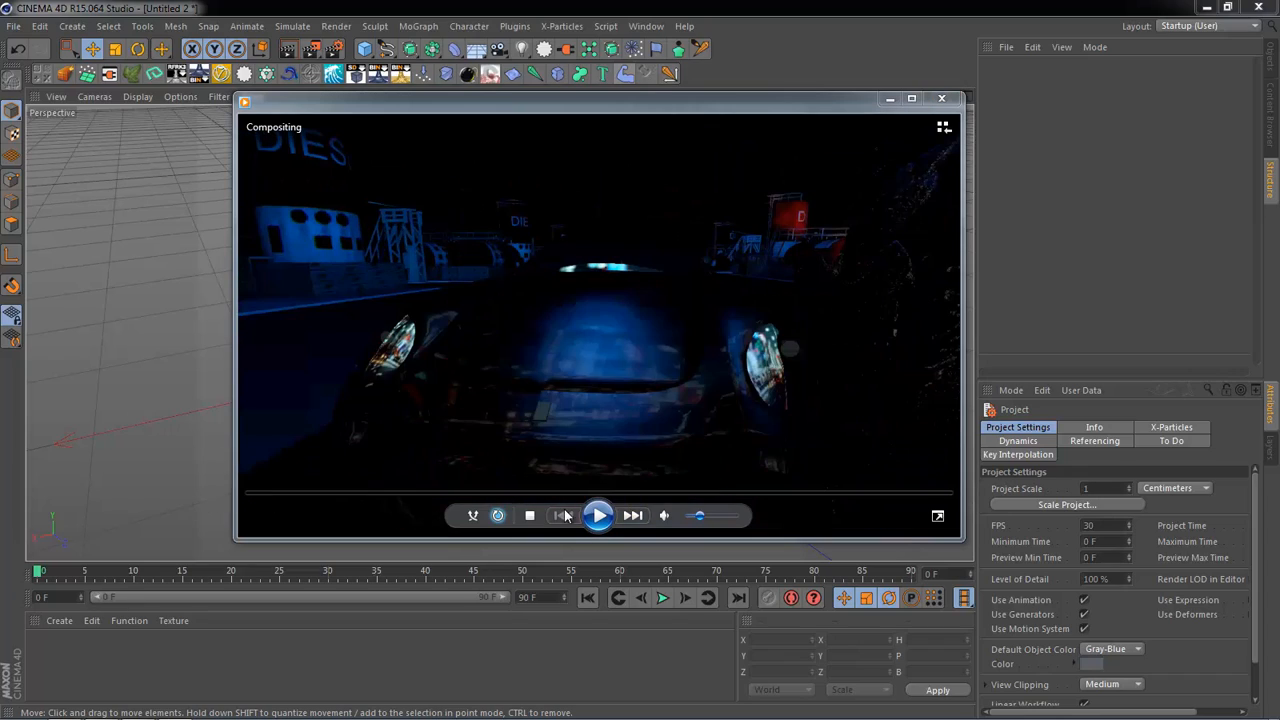
pyautogui.click(597, 515)
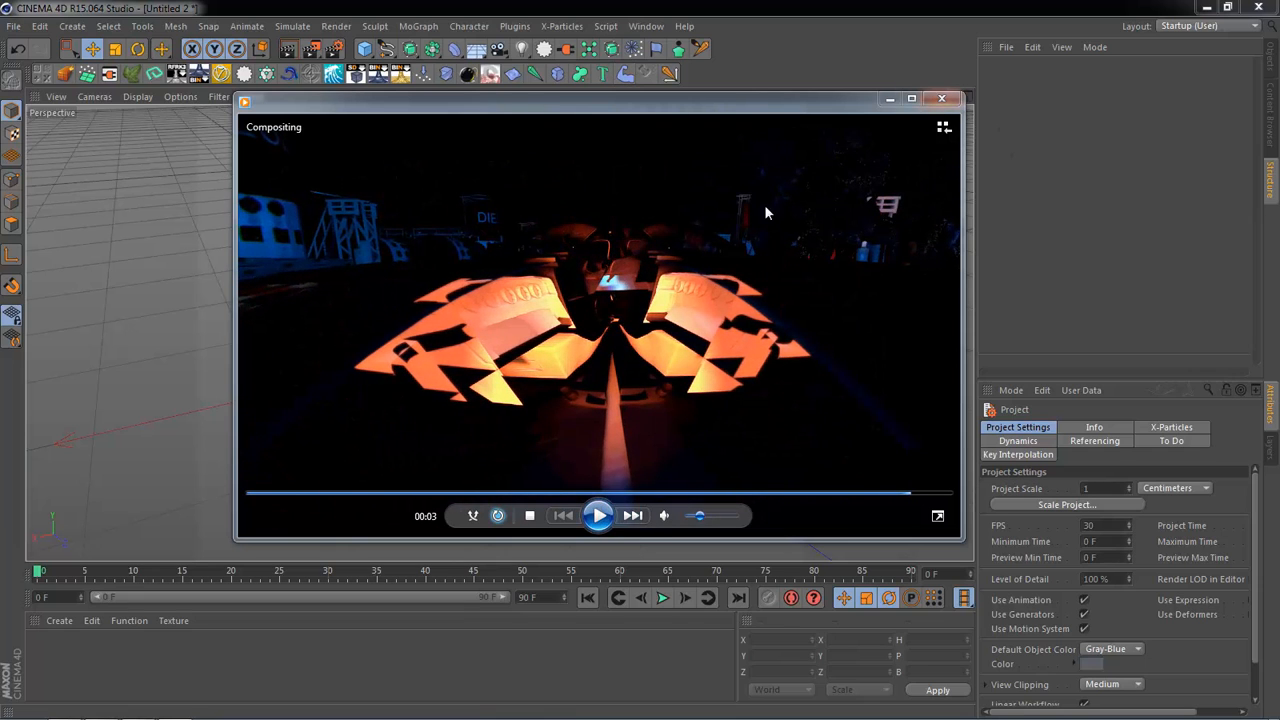
pyautogui.click(362, 494)
pyautogui.click(132, 367)
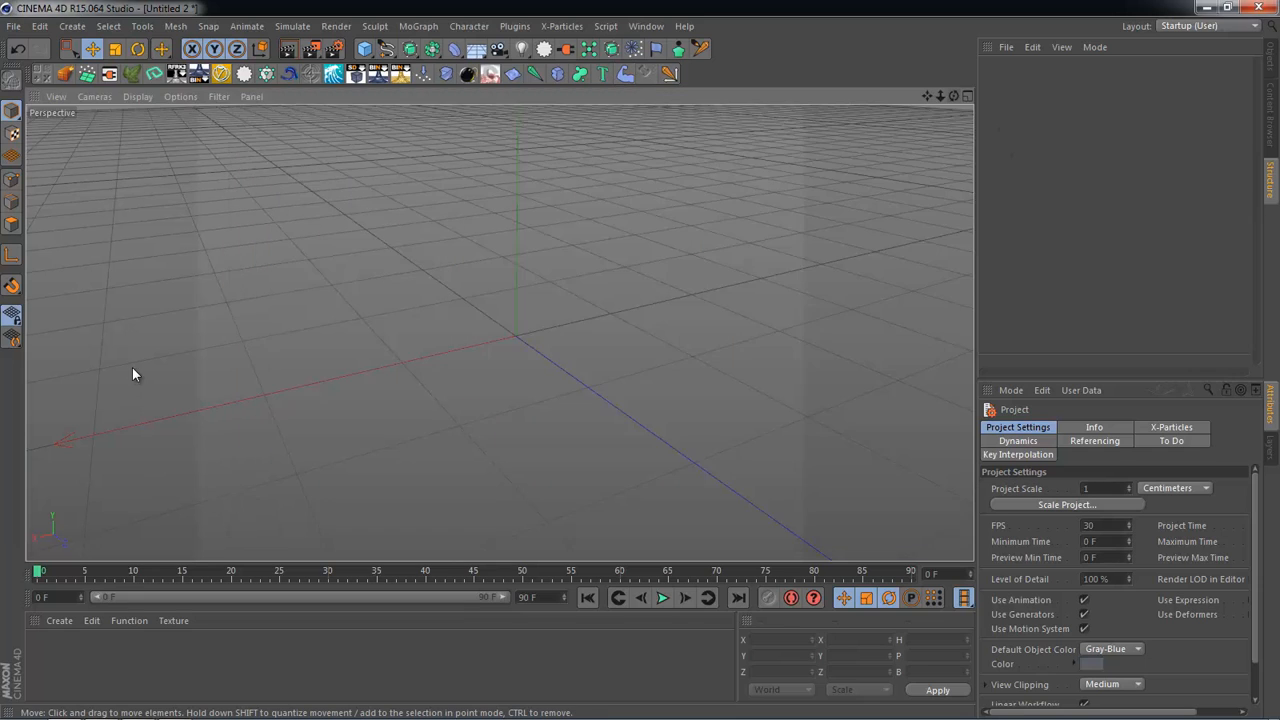
# Step: Open F612.3ds from the Modelos 3D > Autos > Ferrari > Ferrari 612 Scaglietti folder and accept the 3D Studio import settings
pyautogui.keyDown('alt'); pyautogui.moveTo(415, 358); pyautogui.dragTo(609, 366); pyautogui.keyUp('alt')
pyautogui.hotkey('ctrl', 'o')
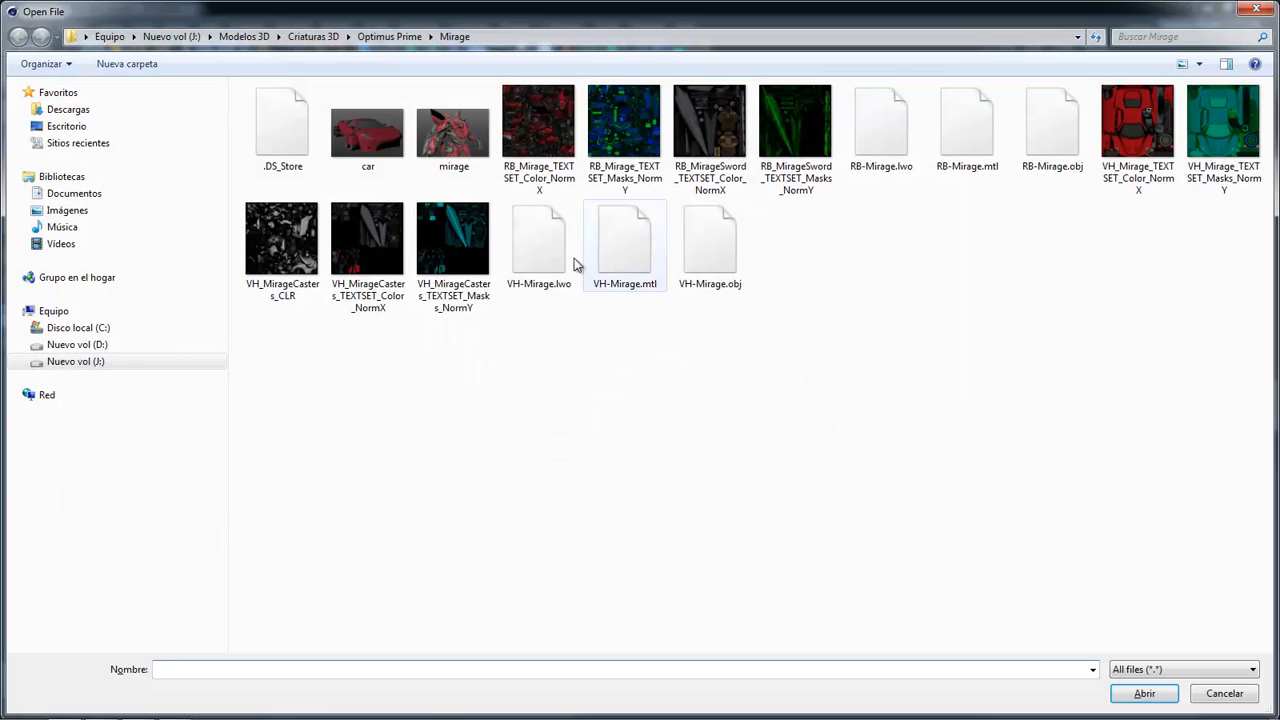
pyautogui.click(244, 37)
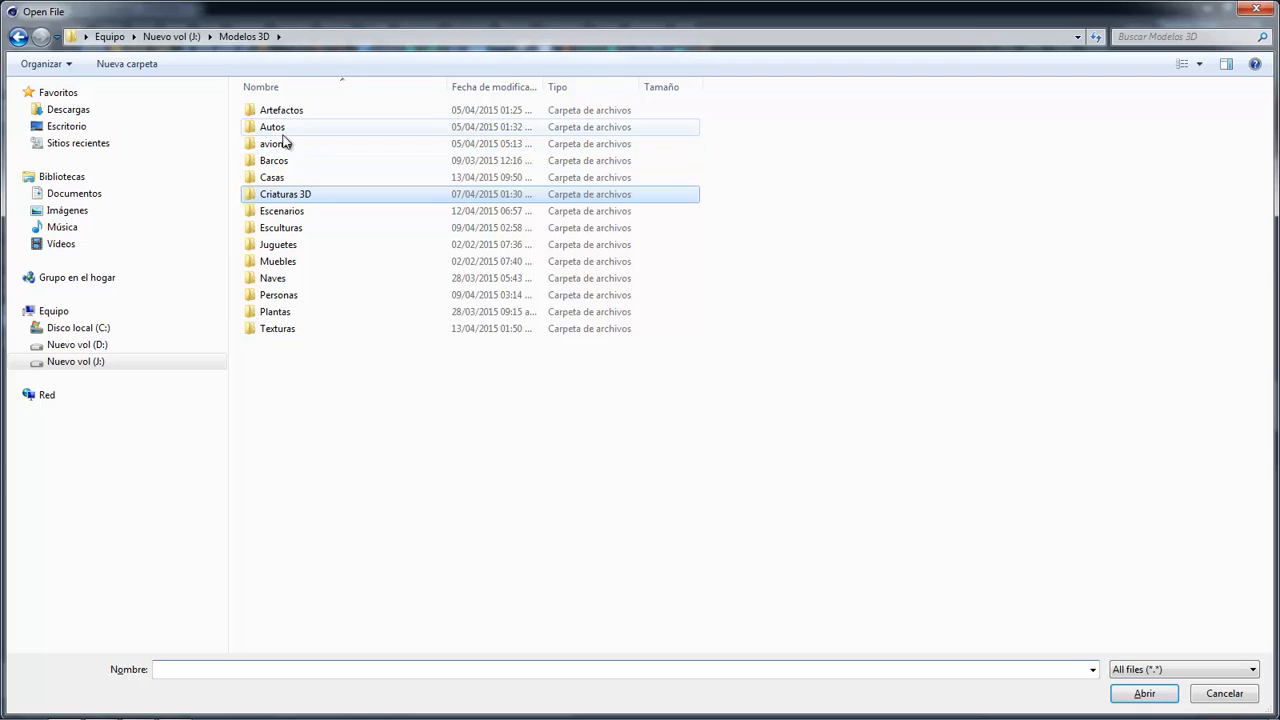
pyautogui.click(286, 161)
pyautogui.doubleClick(286, 128)
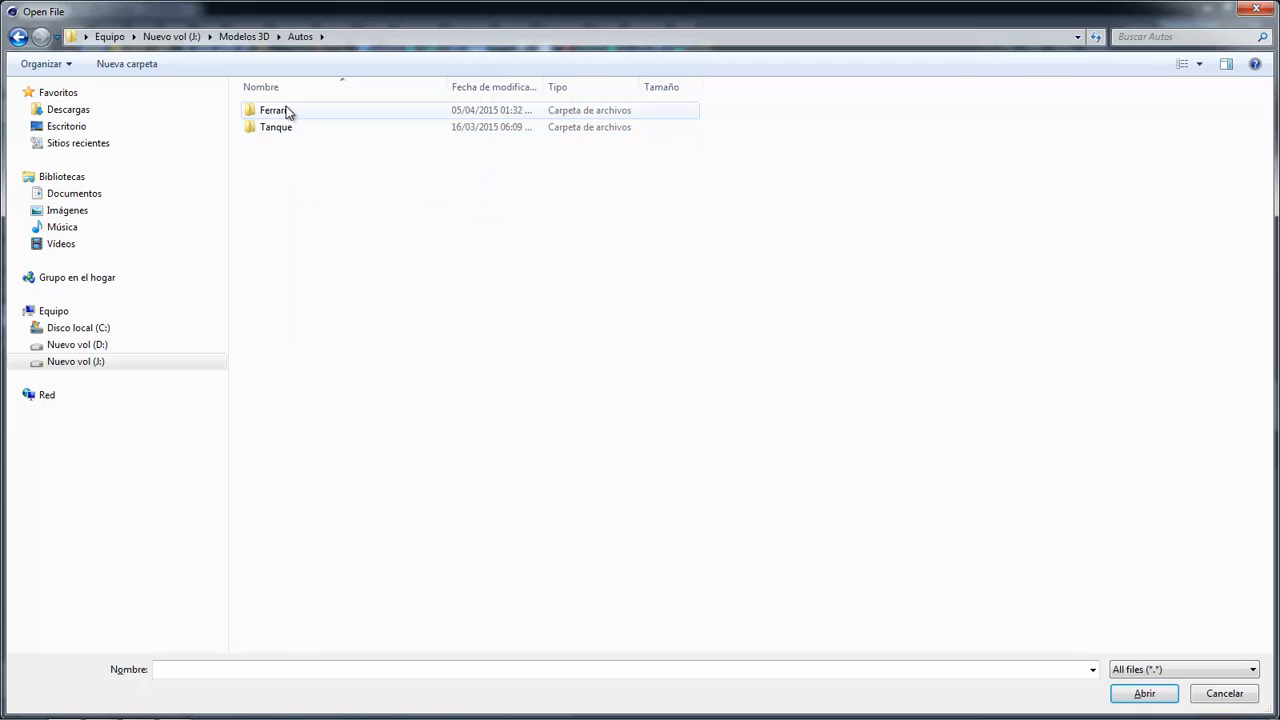
pyautogui.doubleClick(289, 112)
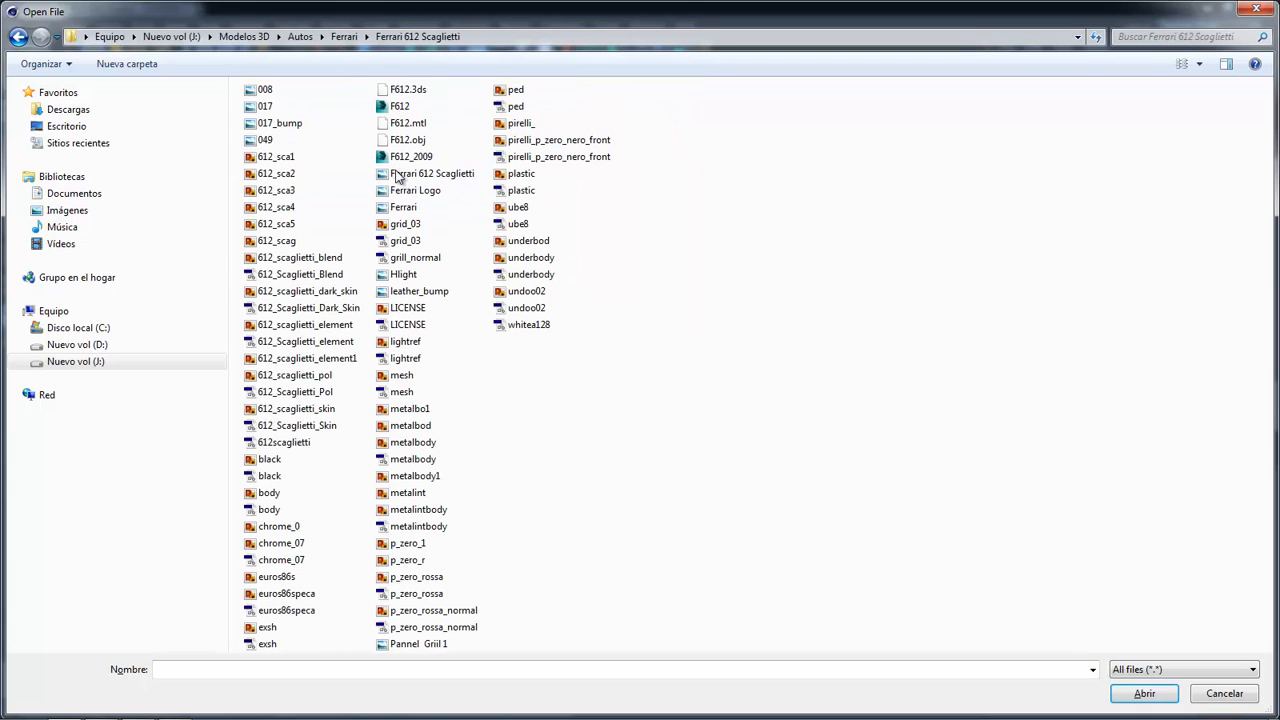
pyautogui.doubleClick(396, 93)
pyautogui.click(383, 301)
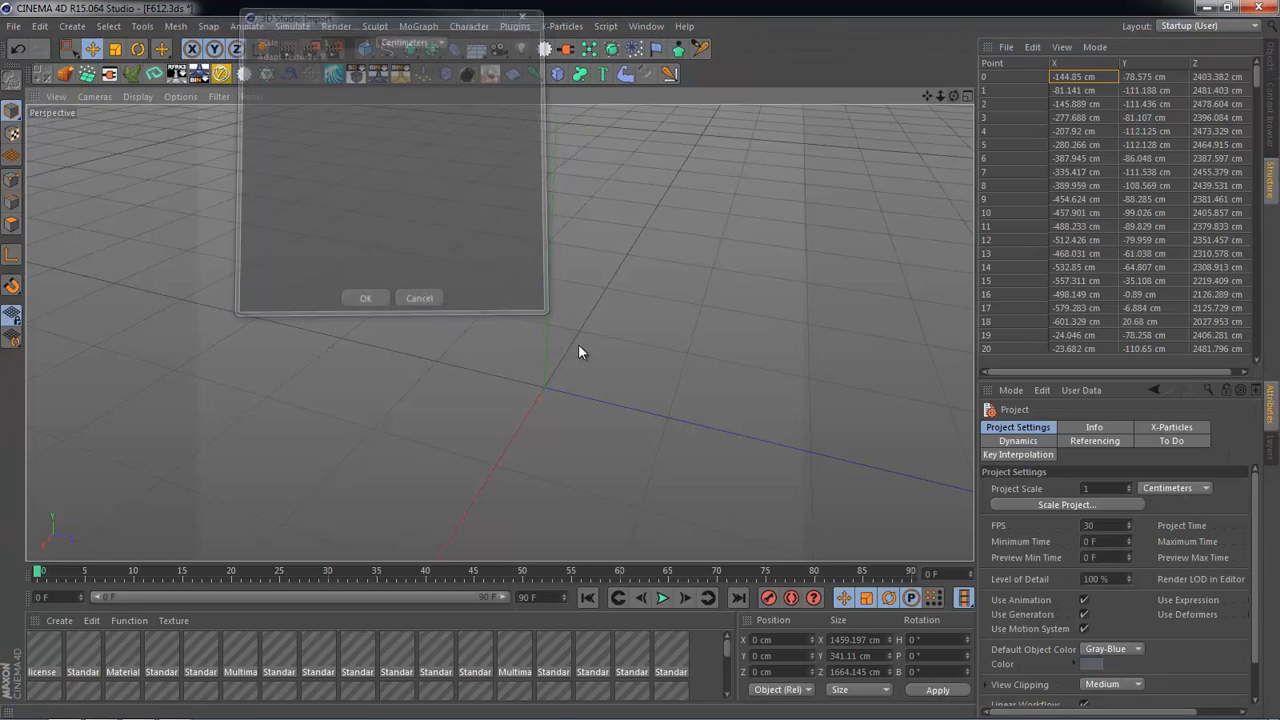
# Step: Inspect the imported Ferrari from the side and front, and render a preview of the view
pyautogui.keyDown('alt'); pyautogui.moveTo(752, 362); pyautogui.dragTo(650, 328); pyautogui.keyUp('alt')
pyautogui.keyDown('alt'); pyautogui.moveTo(650, 328); pyautogui.dragTo(690, 325, button='right'); pyautogui.keyUp('alt')
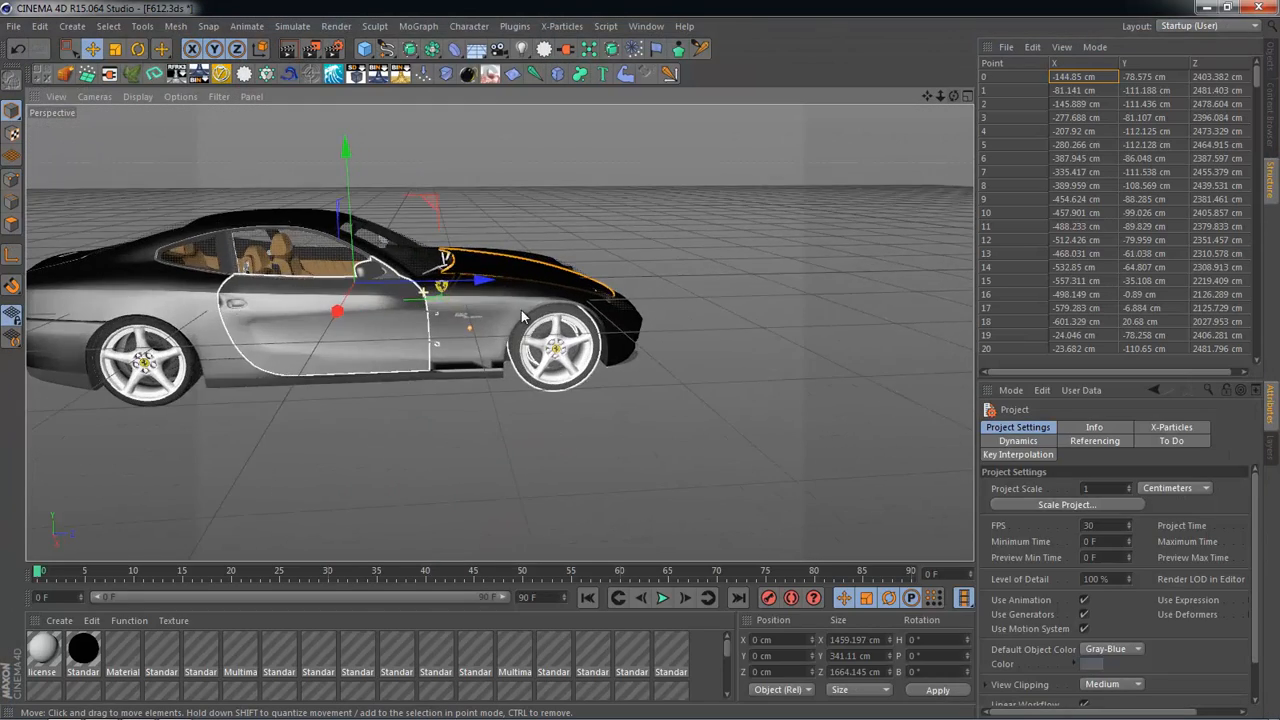
pyautogui.keyDown('alt'); pyautogui.moveTo(628, 322); pyautogui.dragTo(472, 394); pyautogui.keyUp('alt')
pyautogui.click(649, 317)
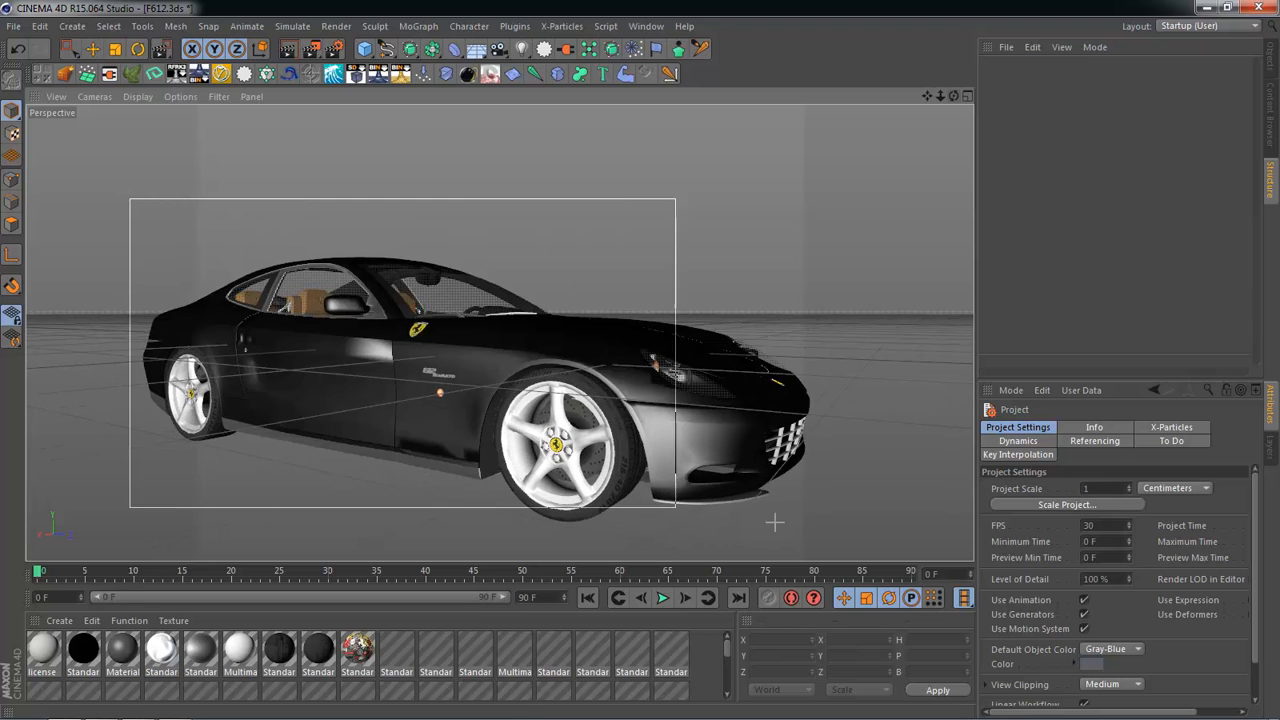
pyautogui.hotkey('ctrl', 'r')
pyautogui.click(722, 616)
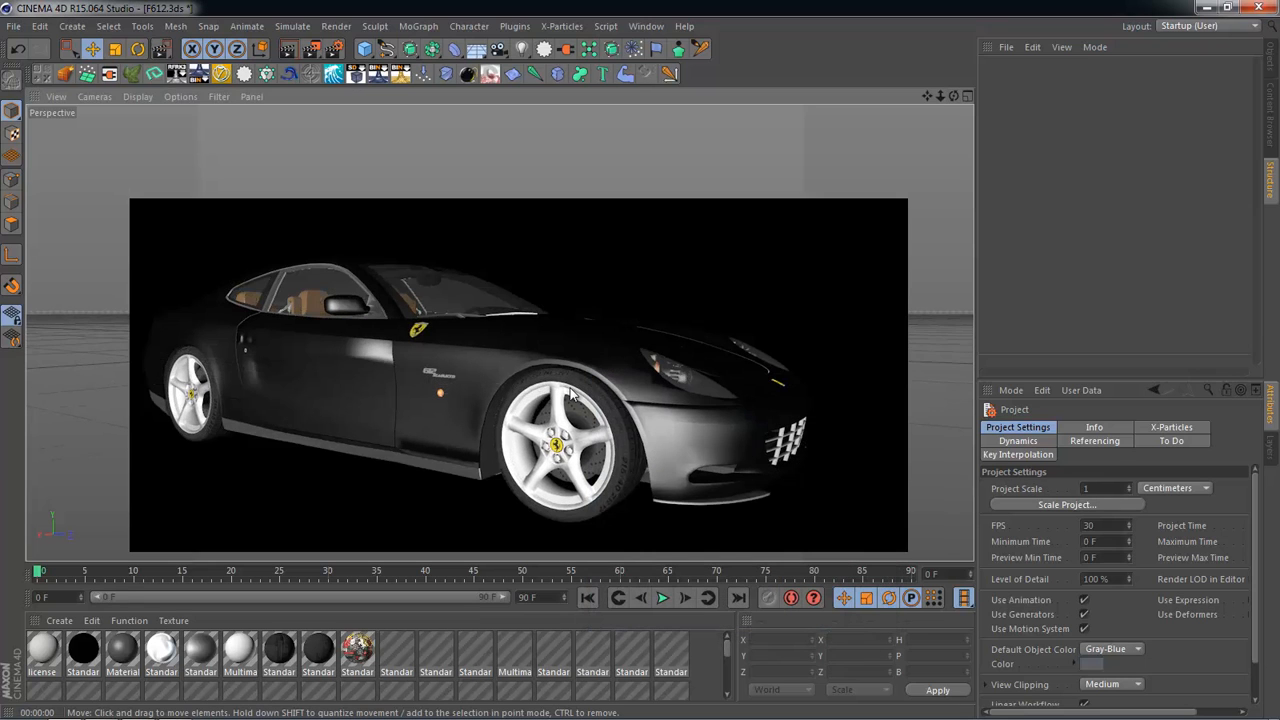
pyautogui.keyDown('alt'); pyautogui.moveTo(856, 321); pyautogui.dragTo(502, 345); pyautogui.keyUp('alt')
# Step: Switch to the media player, replay the Compositing clip beside the car model, and return to Cinema 4D
pyautogui.hotkey('alt', 'Tab')
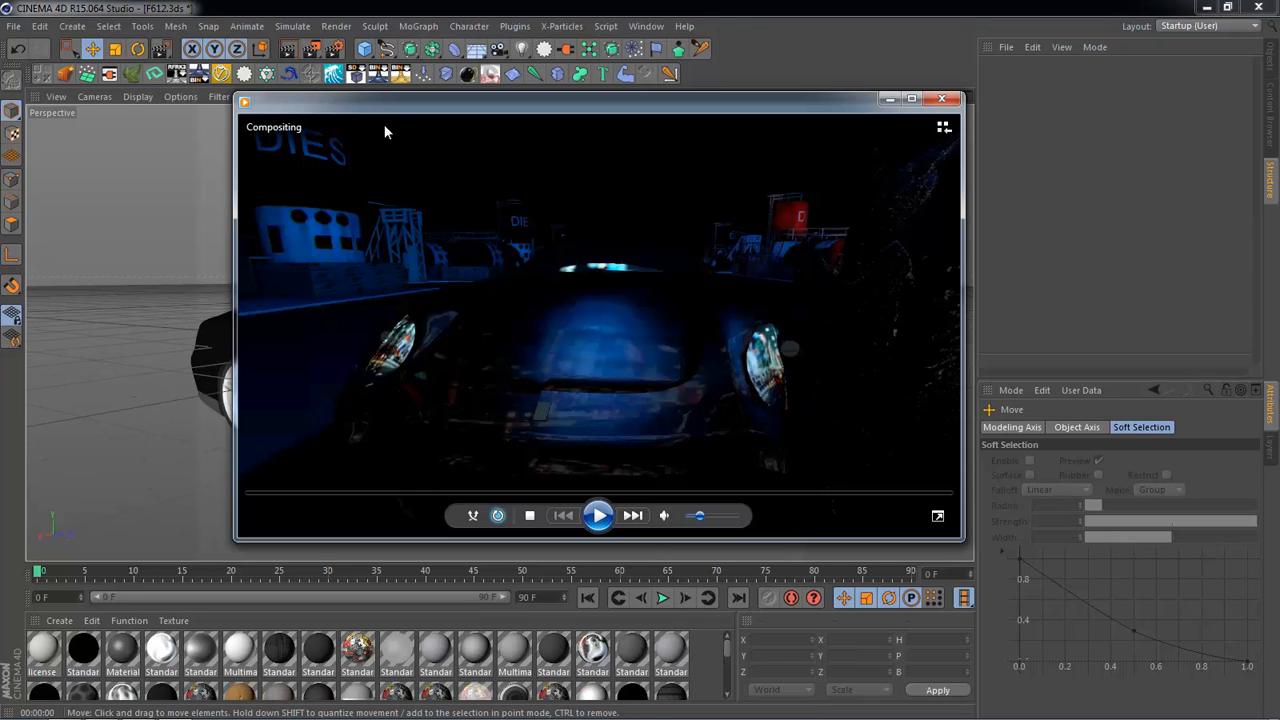
pyautogui.moveTo(390, 118); pyautogui.dragTo(566, 106)
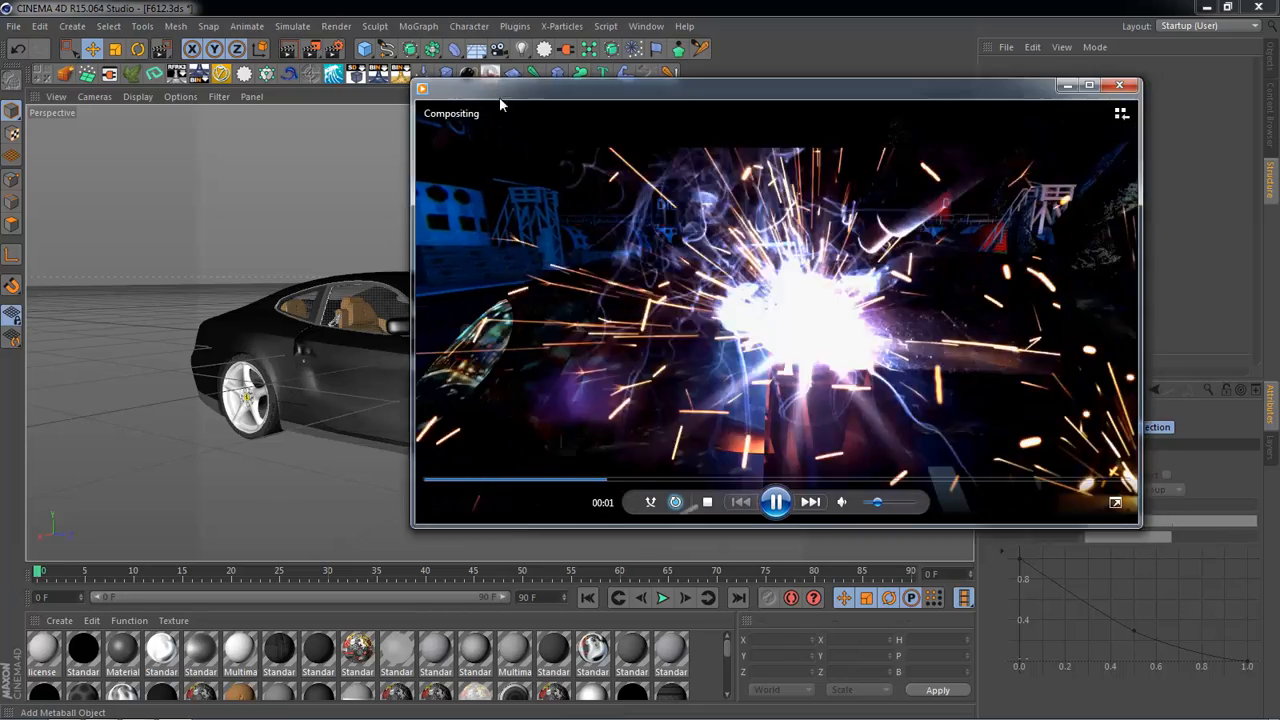
pyautogui.moveTo(770, 512); pyautogui.dragTo(667, 502)
pyautogui.click(666, 496)
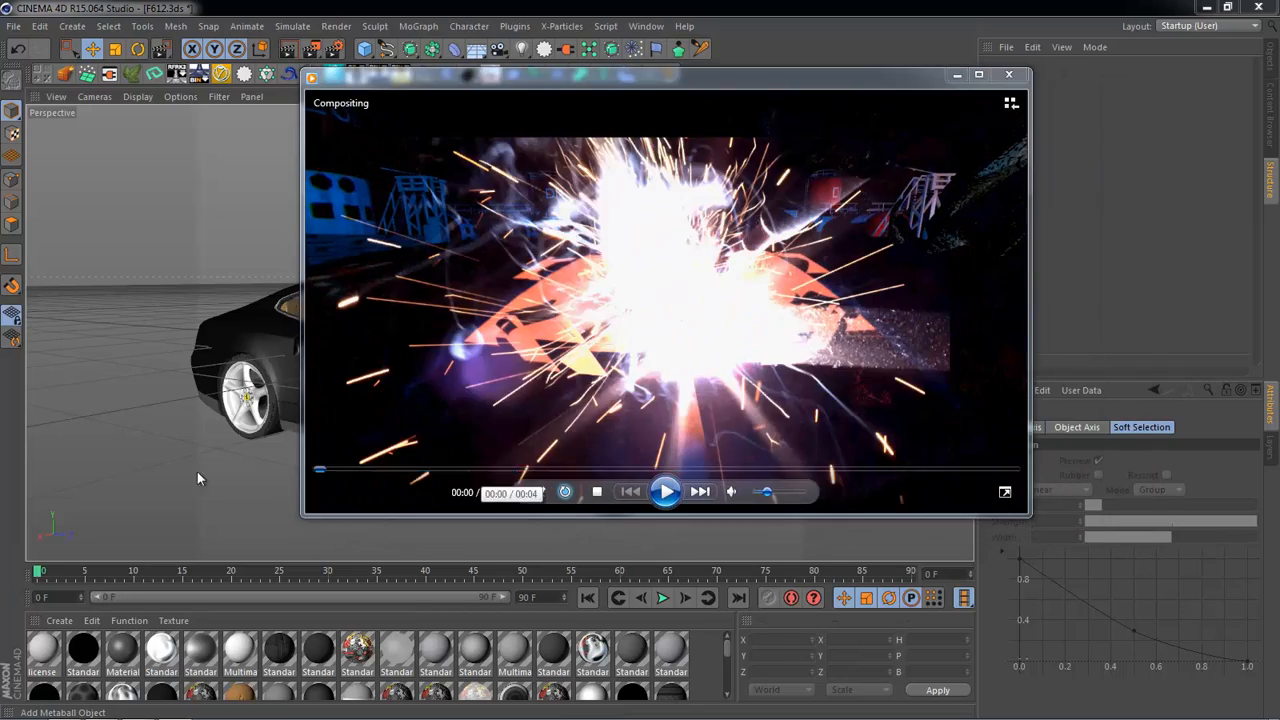
pyautogui.moveTo(516, 81); pyautogui.dragTo(262, 135)
pyautogui.click(1133, 118)
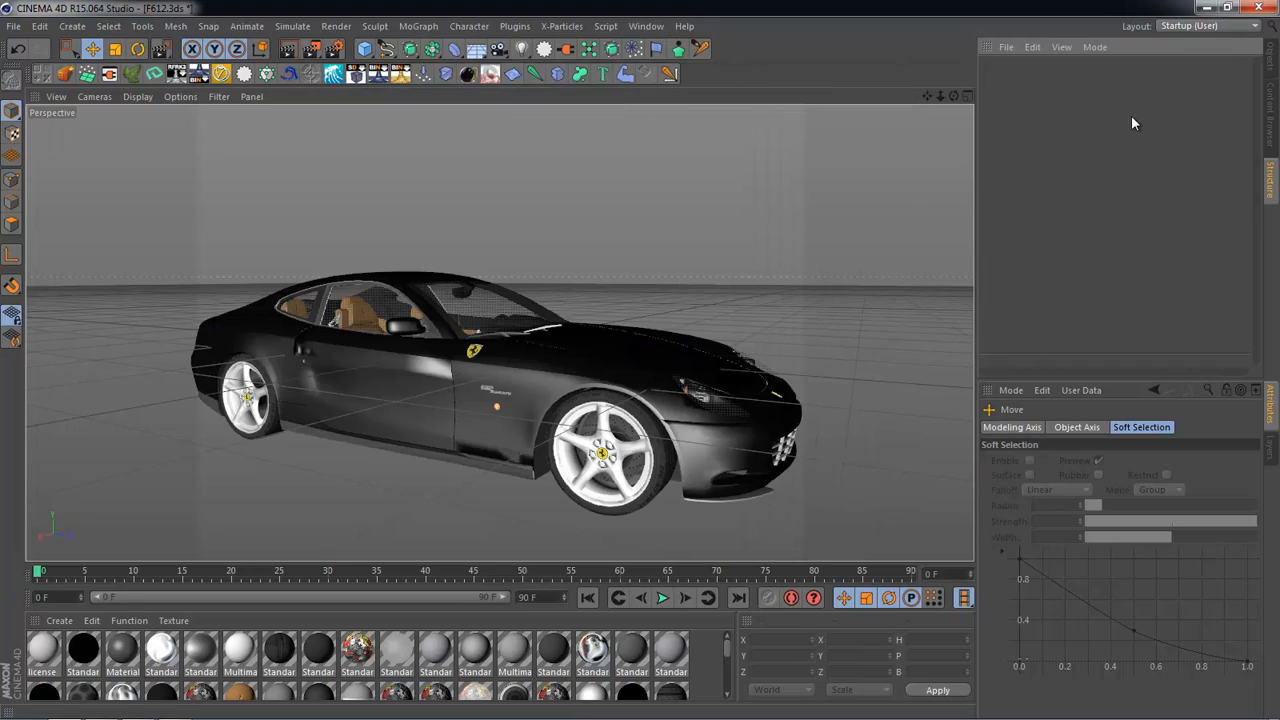
# Step: Show the scene's object list and enlarge it so every car part fits
pyautogui.click(1272, 66)
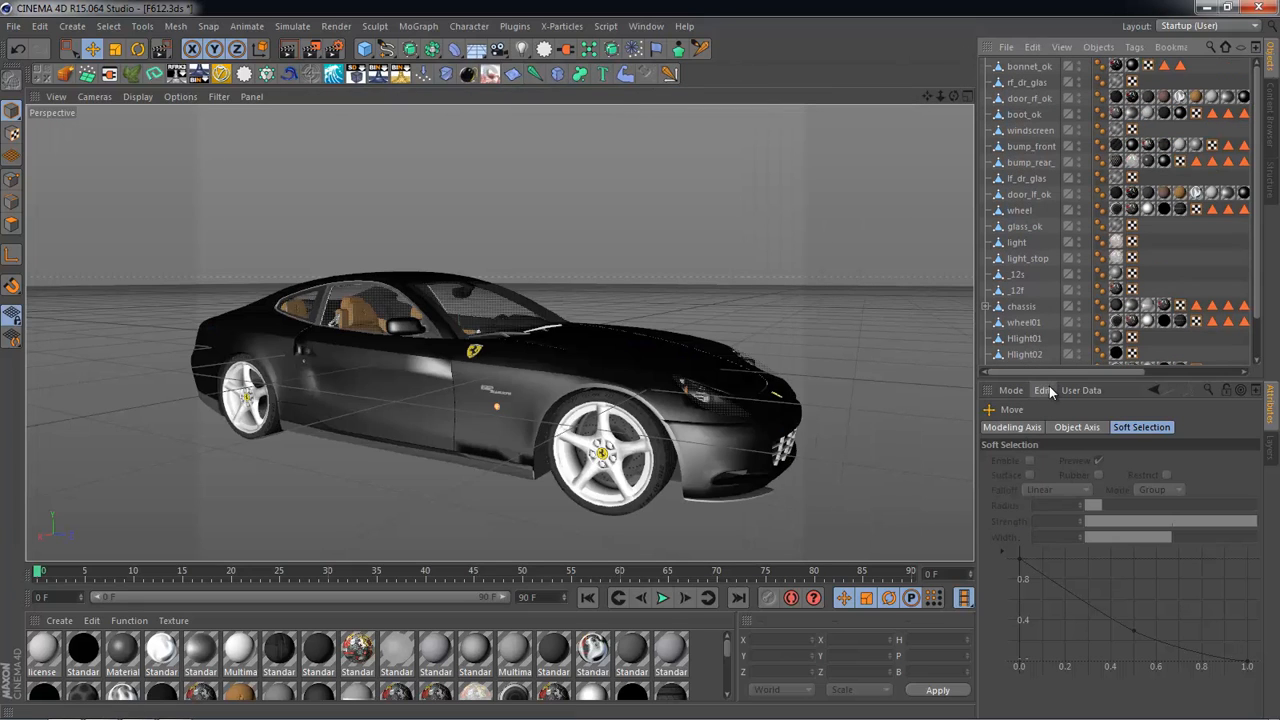
pyautogui.moveTo(1057, 375); pyautogui.dragTo(1057, 513)
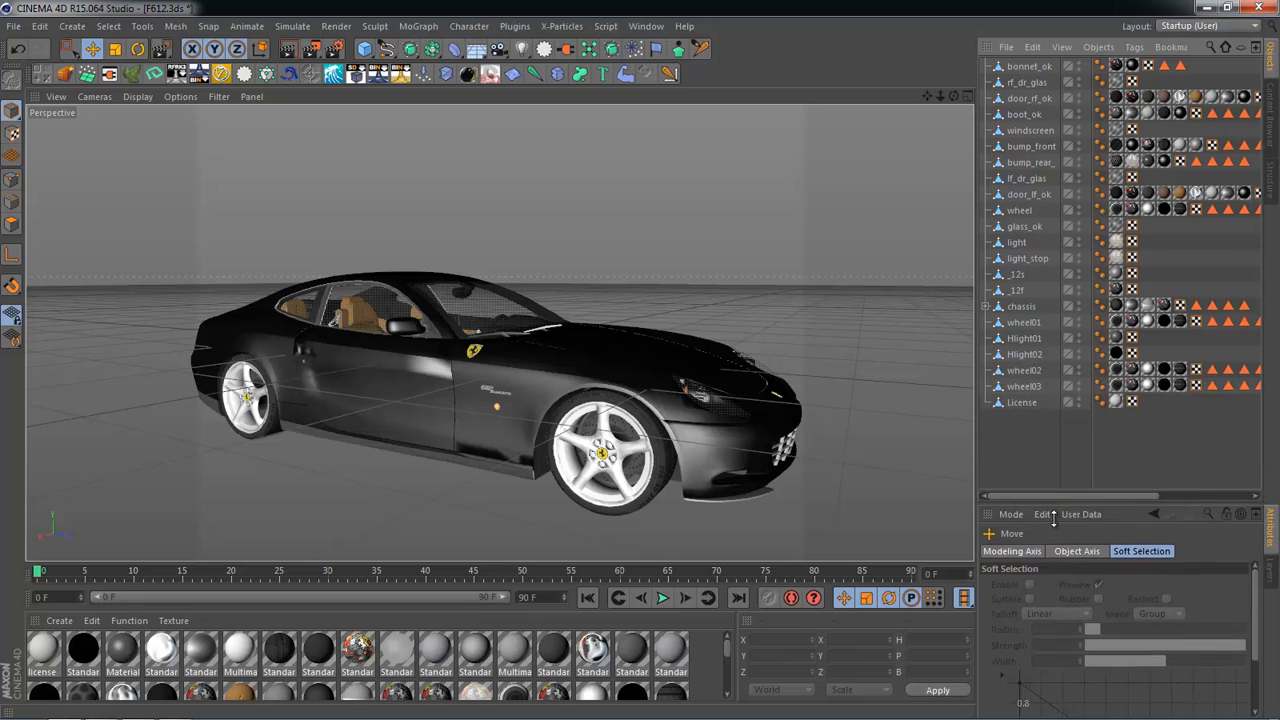
# Step: Review the Compositing clip again in the media player, going back to the moment the car begins splitting apart
pyautogui.hotkey('alt', 'Tab')
pyautogui.click(622, 368)
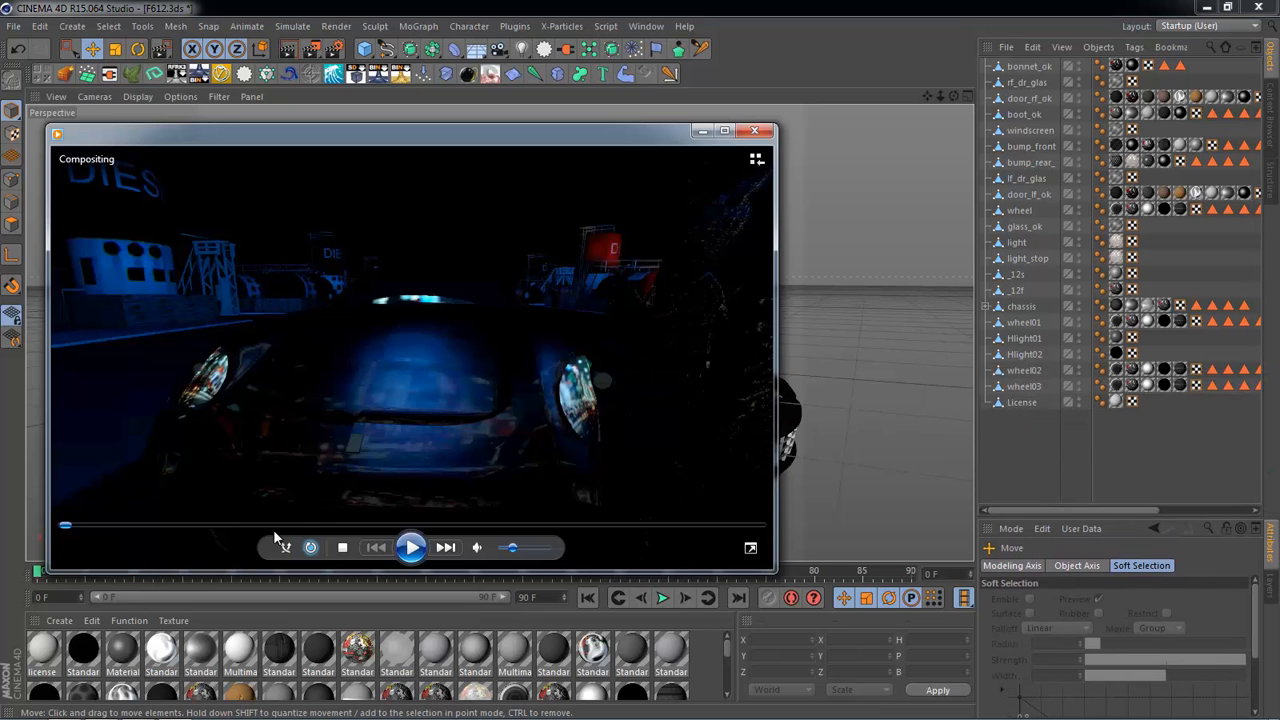
pyautogui.click(403, 550)
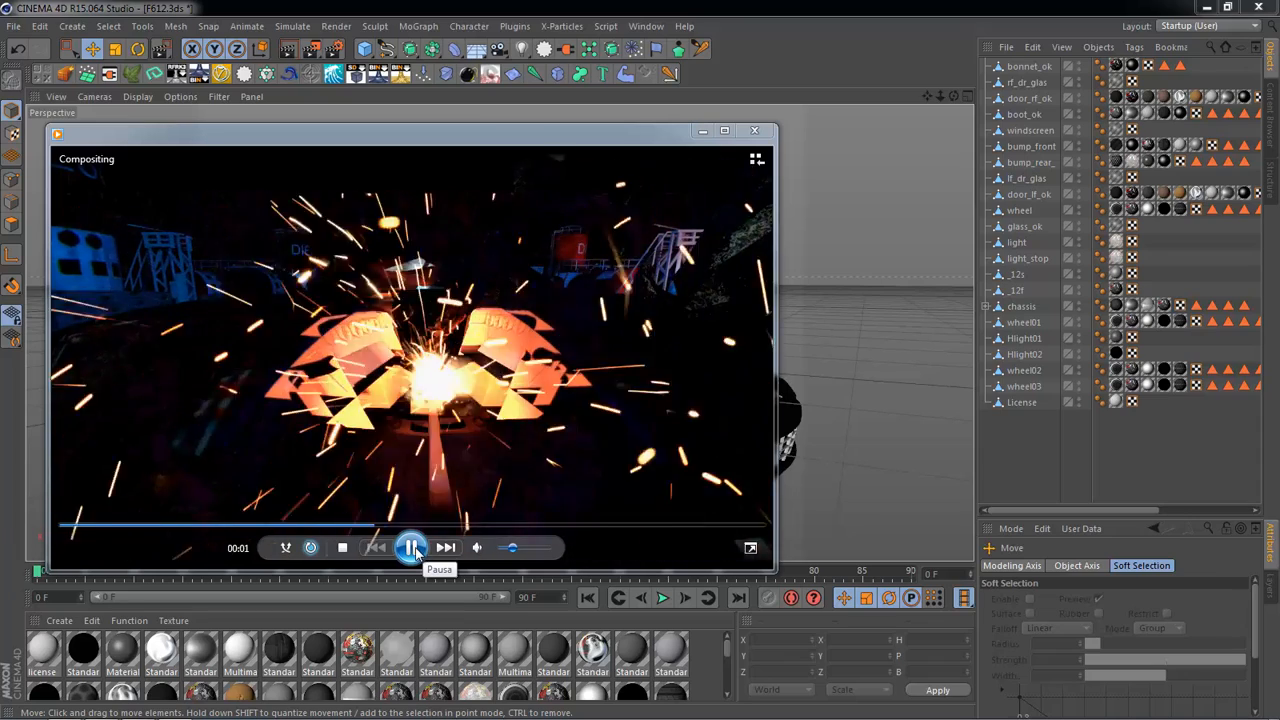
pyautogui.click(411, 547)
pyautogui.click(253, 524)
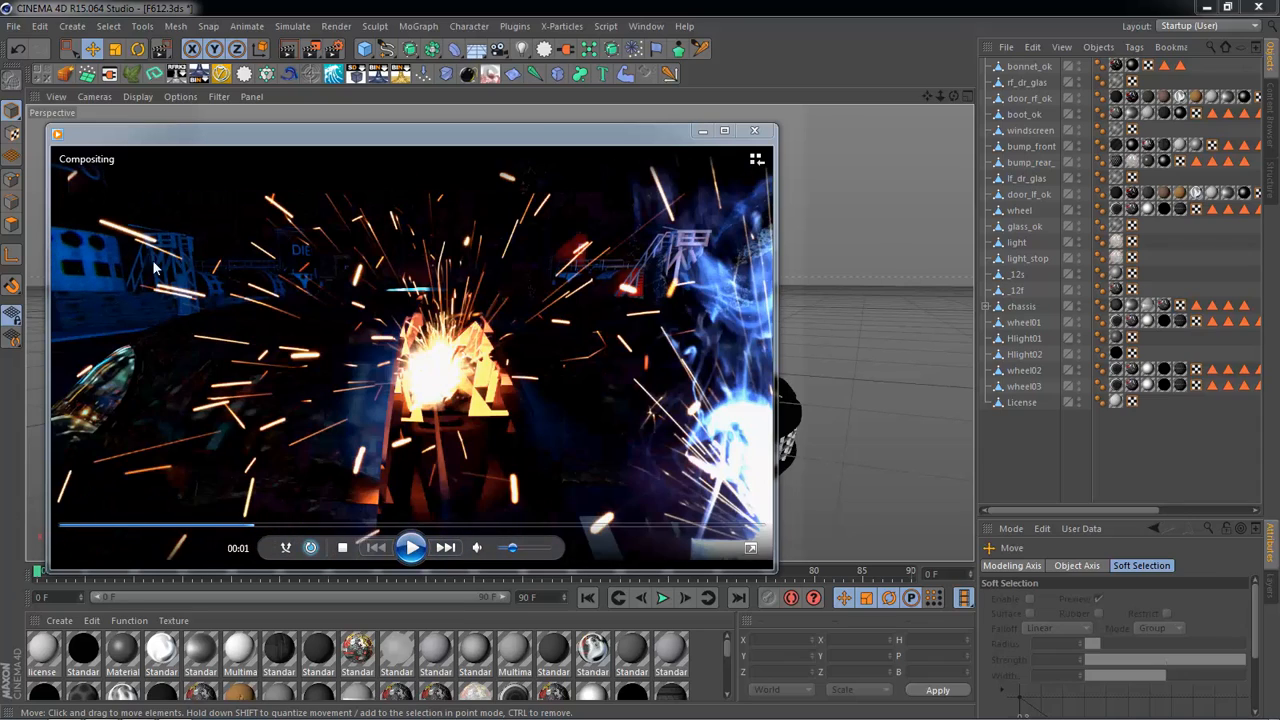
pyautogui.click(112, 526)
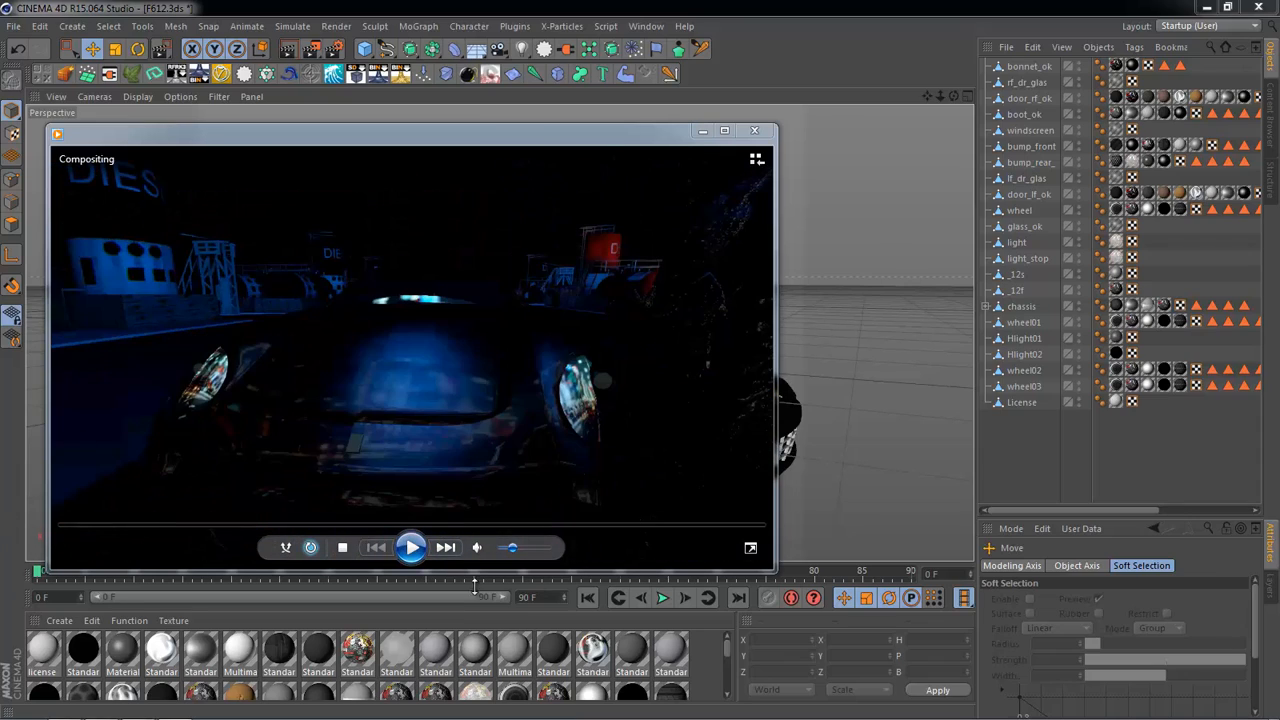
pyautogui.click(418, 560)
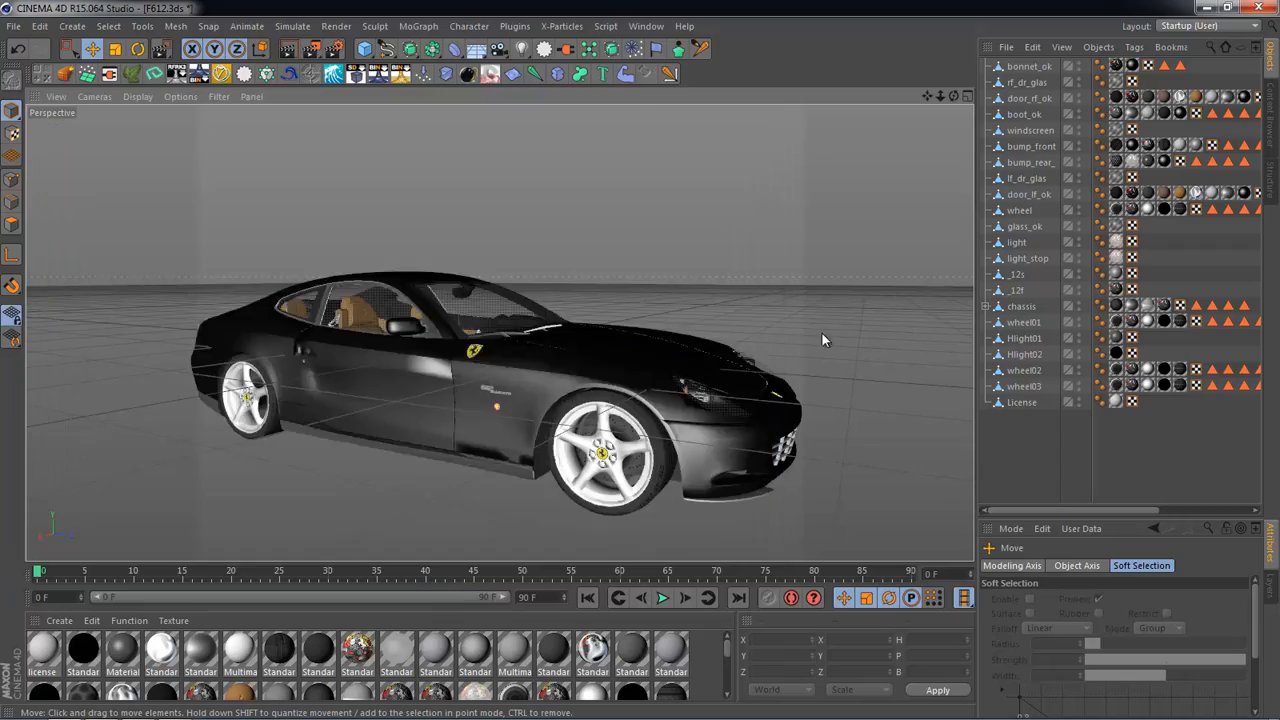
# Step: Examine the car from several angles and select its front wheel object
pyautogui.moveTo(822, 333)
pyautogui.keyDown('alt'); pyautogui.mouseDown()
pyautogui.moveTo(562, 394)
pyautogui.moveTo(773, 256)
pyautogui.moveTo(796, 420)
pyautogui.moveTo(803, 330)
pyautogui.mouseUp(); pyautogui.keyUp('alt')
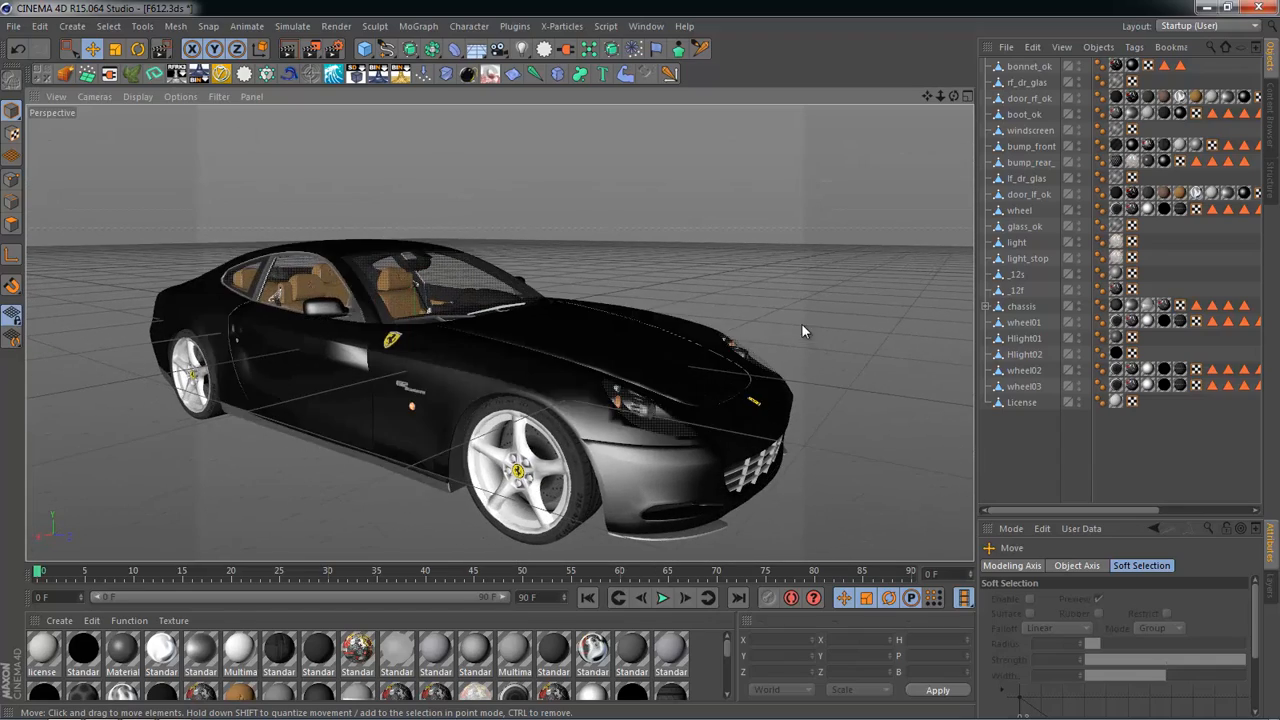
pyautogui.keyDown('alt'); pyautogui.moveTo(593, 376); pyautogui.dragTo(700, 398); pyautogui.keyUp('alt')
pyautogui.keyDown('alt'); pyautogui.moveTo(593, 376); pyautogui.dragTo(639, 321, button='middle'); pyautogui.keyUp('alt')
pyautogui.click(639, 330)
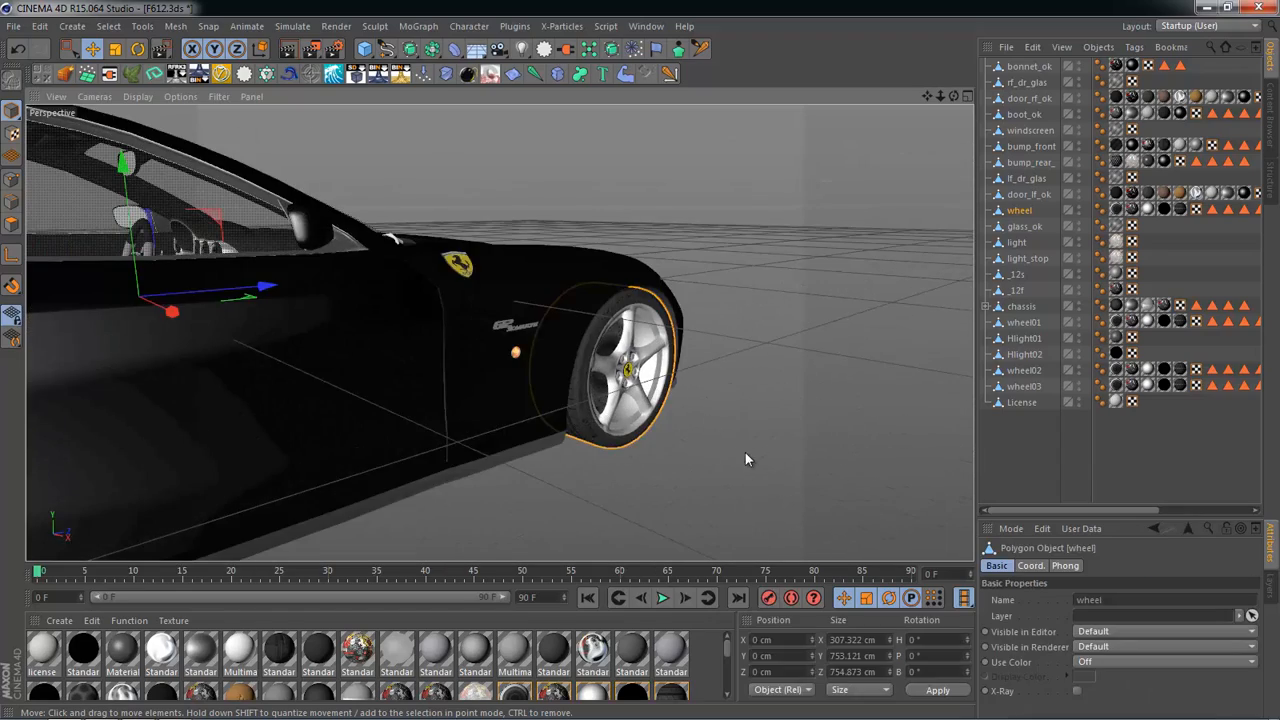
pyautogui.keyDown('alt'); pyautogui.moveTo(745, 460); pyautogui.dragTo(480, 387); pyautogui.keyUp('alt')
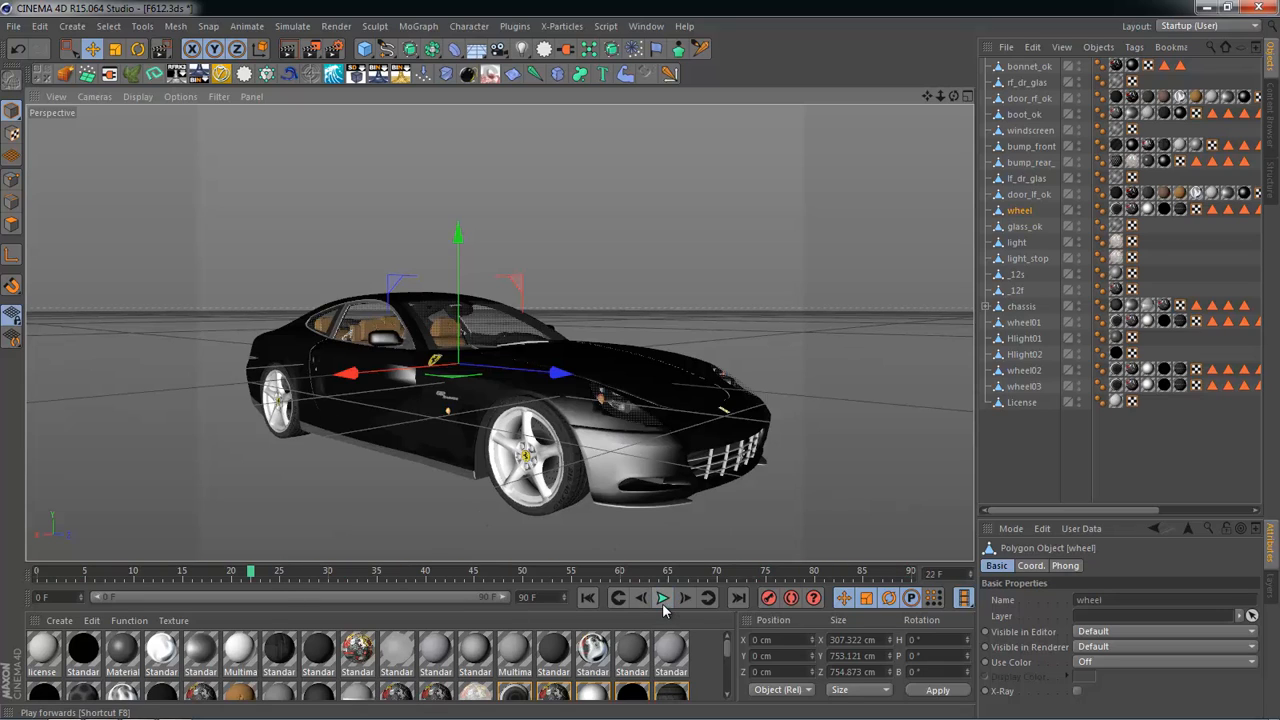
pyautogui.keyDown('alt'); pyautogui.moveTo(640, 402); pyautogui.dragTo(704, 407); pyautogui.keyUp('alt')
pyautogui.click(839, 533)
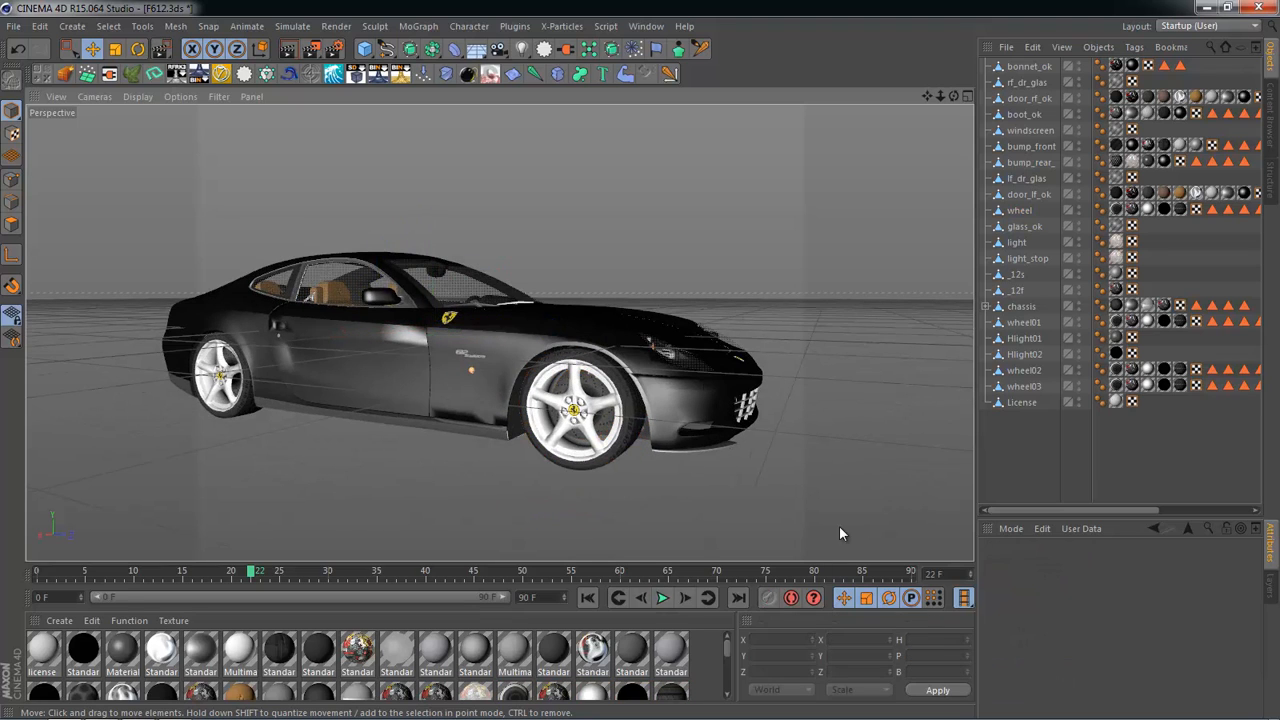
pyautogui.click(568, 452)
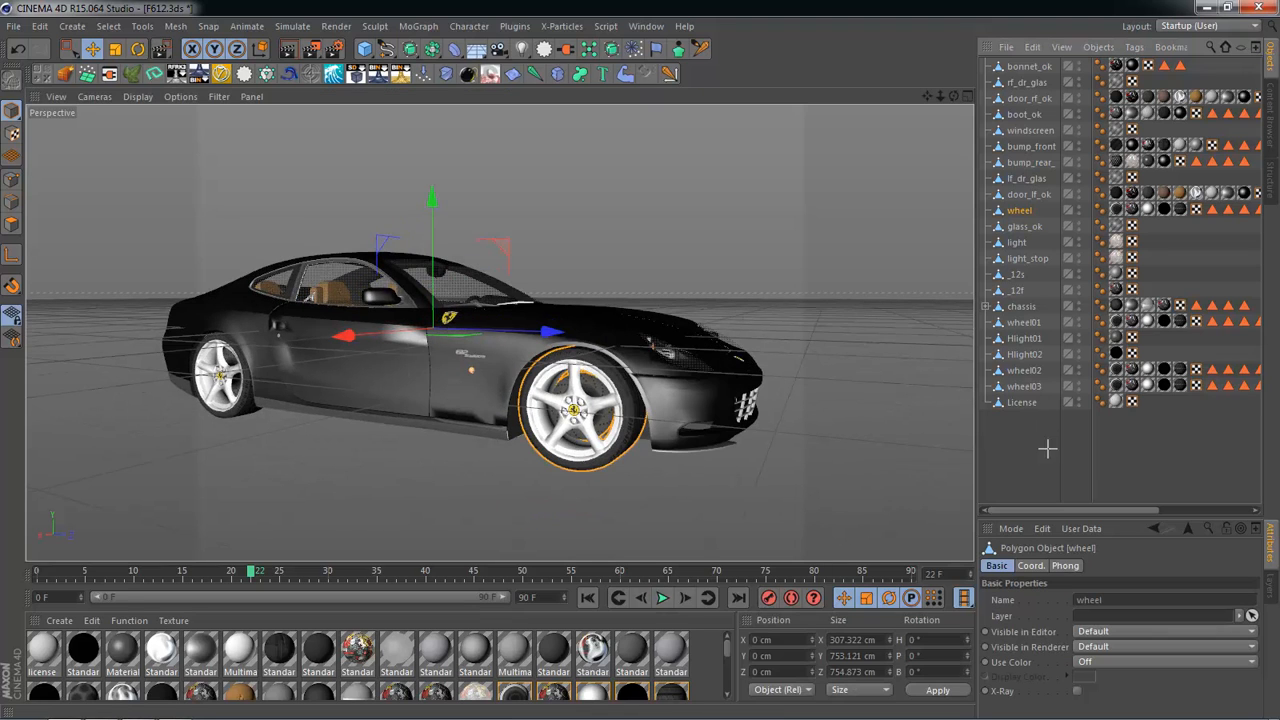
# Step: Try to rotate the selected front wheel with the Rotate tool, and undo the rotation
pyautogui.keyDown('alt'); pyautogui.moveTo(858, 284); pyautogui.dragTo(520, 400); pyautogui.keyUp('alt')
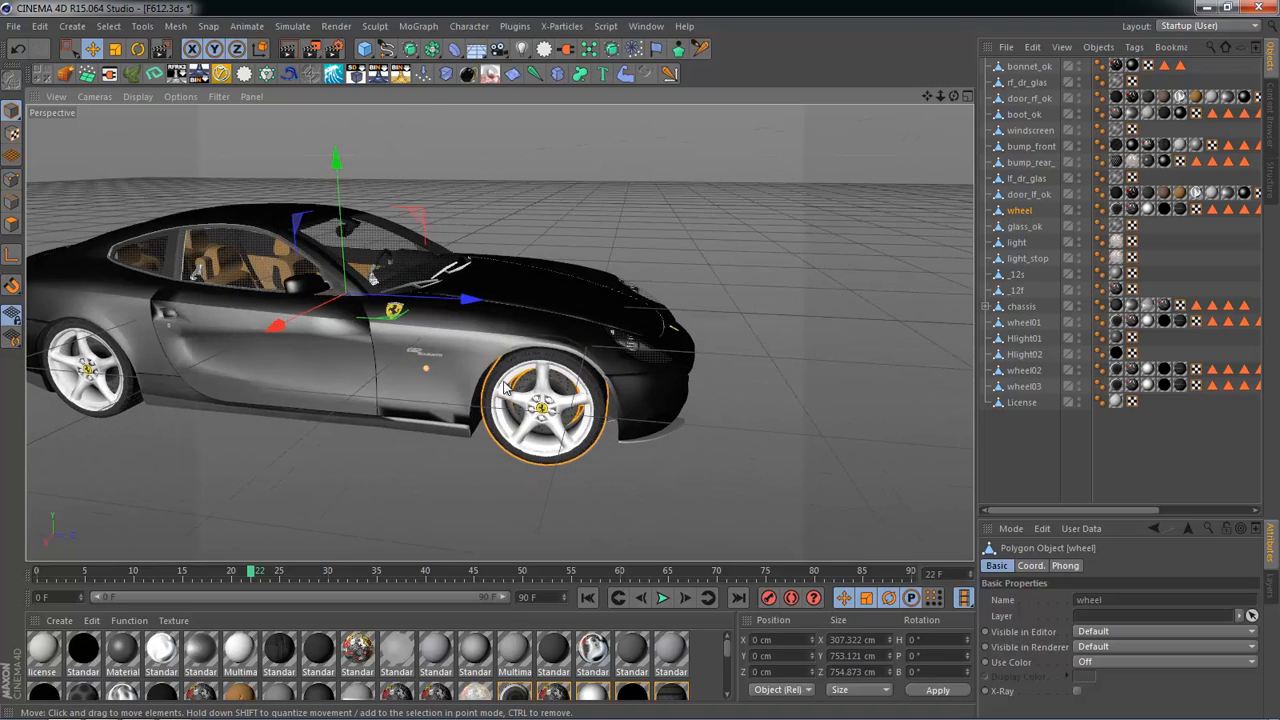
pyautogui.keyDown('alt'); pyautogui.moveTo(385, 305); pyautogui.dragTo(338, 260); pyautogui.keyUp('alt')
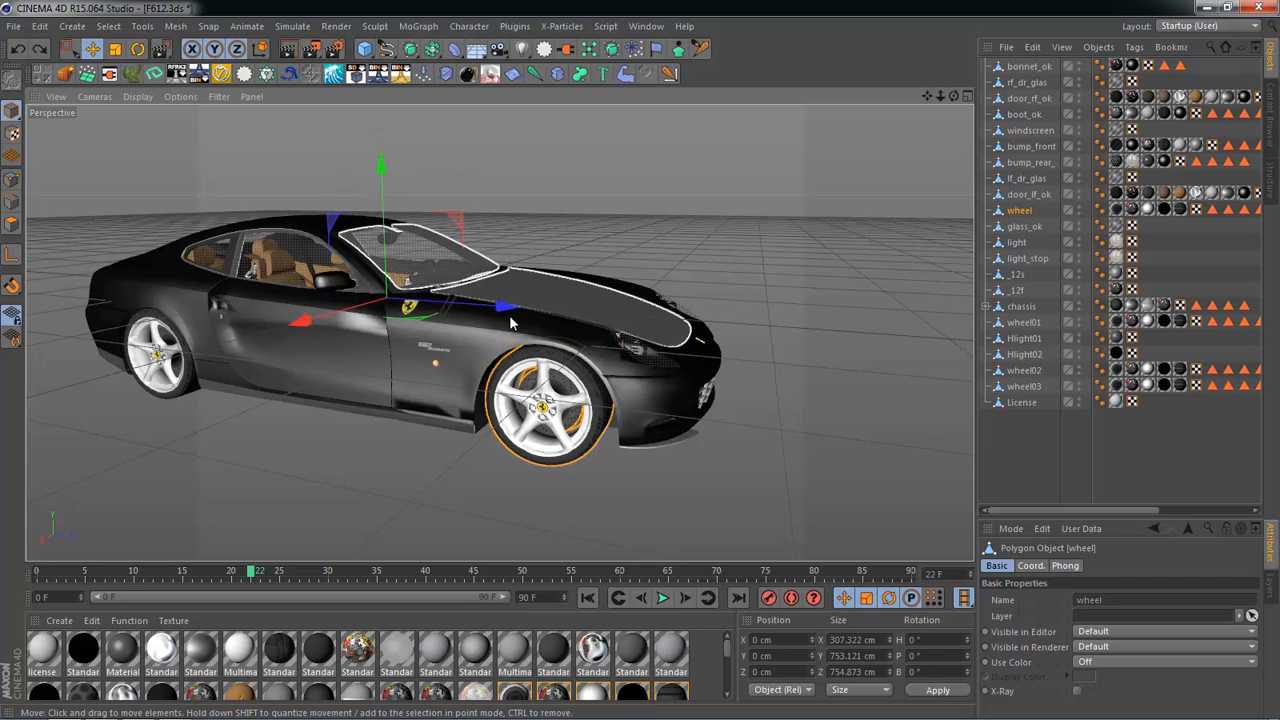
pyautogui.press('r')
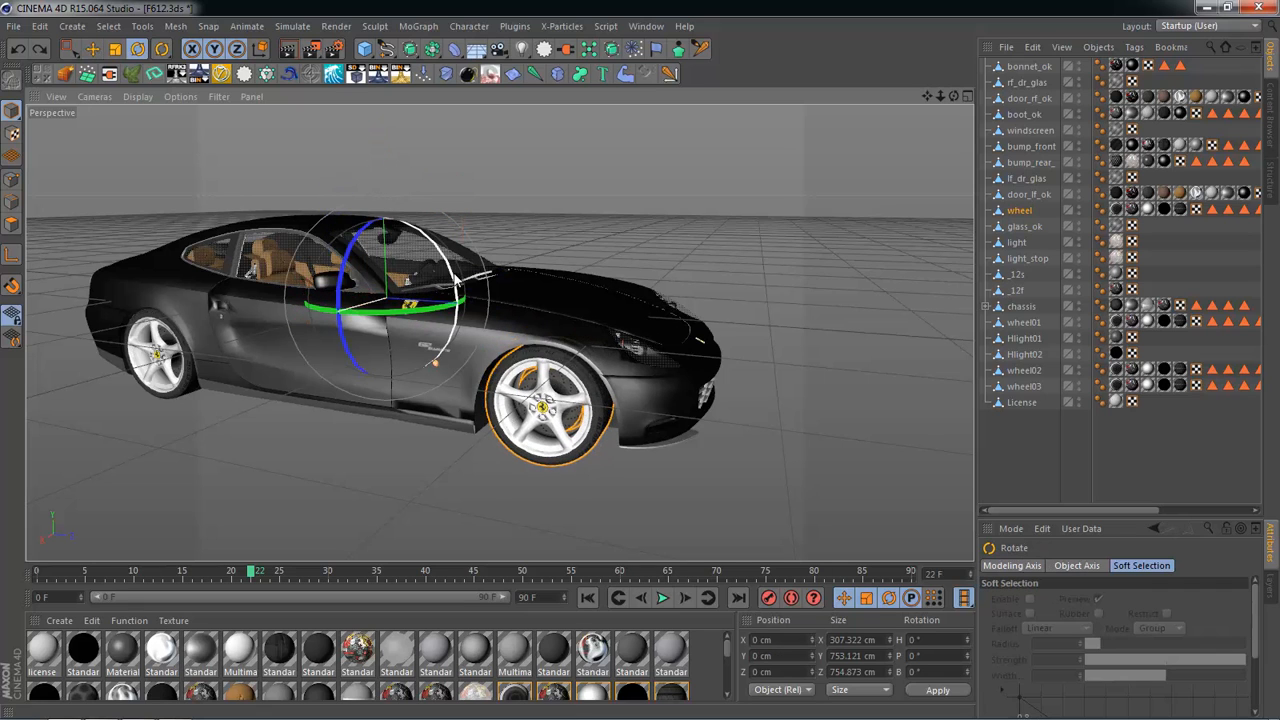
pyautogui.moveTo(455, 283); pyautogui.dragTo(440, 388)
pyautogui.hotkey('ctrl', 'z')
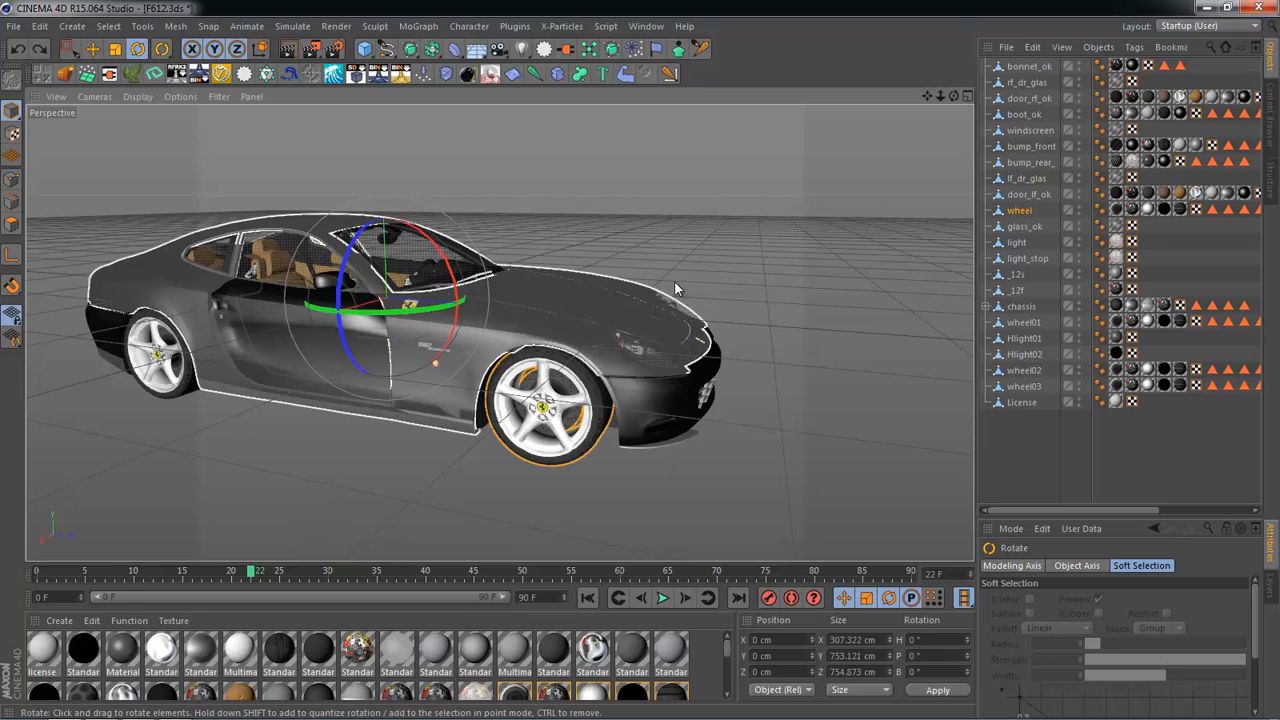
# Step: Clear the wheel selection, frame the whole car from the side and play the timeline to observe the wheels
pyautogui.click(735, 305)
pyautogui.keyDown('alt'); pyautogui.moveTo(720, 366); pyautogui.dragTo(593, 390); pyautogui.keyUp('alt')
pyautogui.scroll(2, 593, 388)
pyautogui.keyDown('alt'); pyautogui.moveTo(470, 362); pyautogui.dragTo(438, 392); pyautogui.keyUp('alt')
pyautogui.click(662, 546)
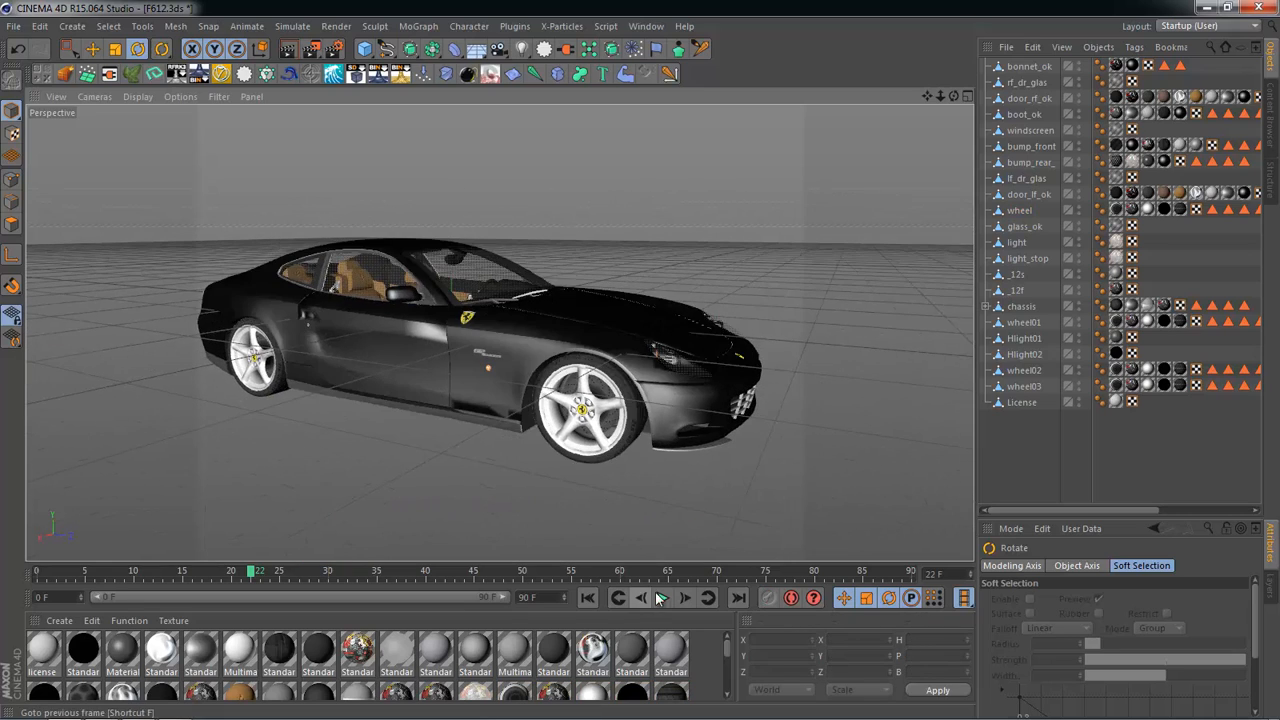
pyautogui.click(662, 598)
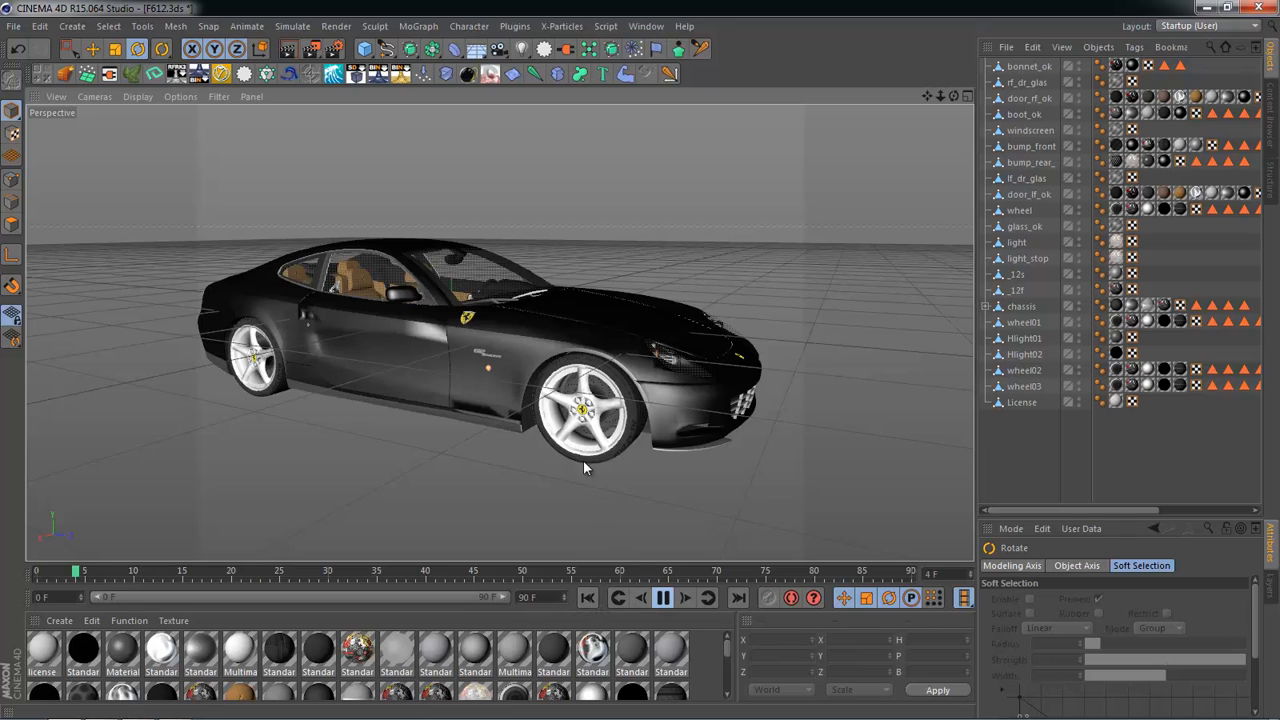
# Step: Return the timeline to frame 0, activate the Move tool and leave no car part selected
pyautogui.click(588, 418)
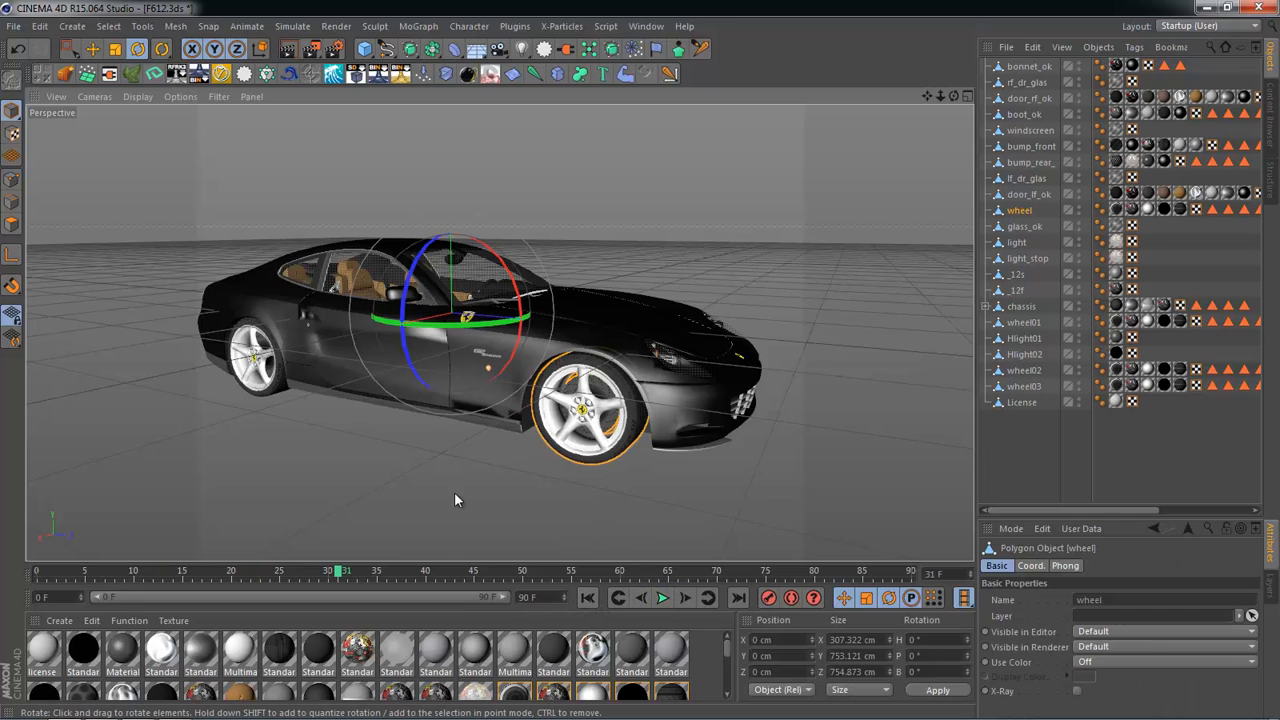
pyautogui.press('e')
pyautogui.moveTo(306, 578); pyautogui.dragTo(37, 575)
pyautogui.keyDown('alt'); pyautogui.moveTo(672, 460); pyautogui.dragTo(612, 326); pyautogui.keyUp('alt')
pyautogui.hotkey('ctrl', 'shift', 'a')
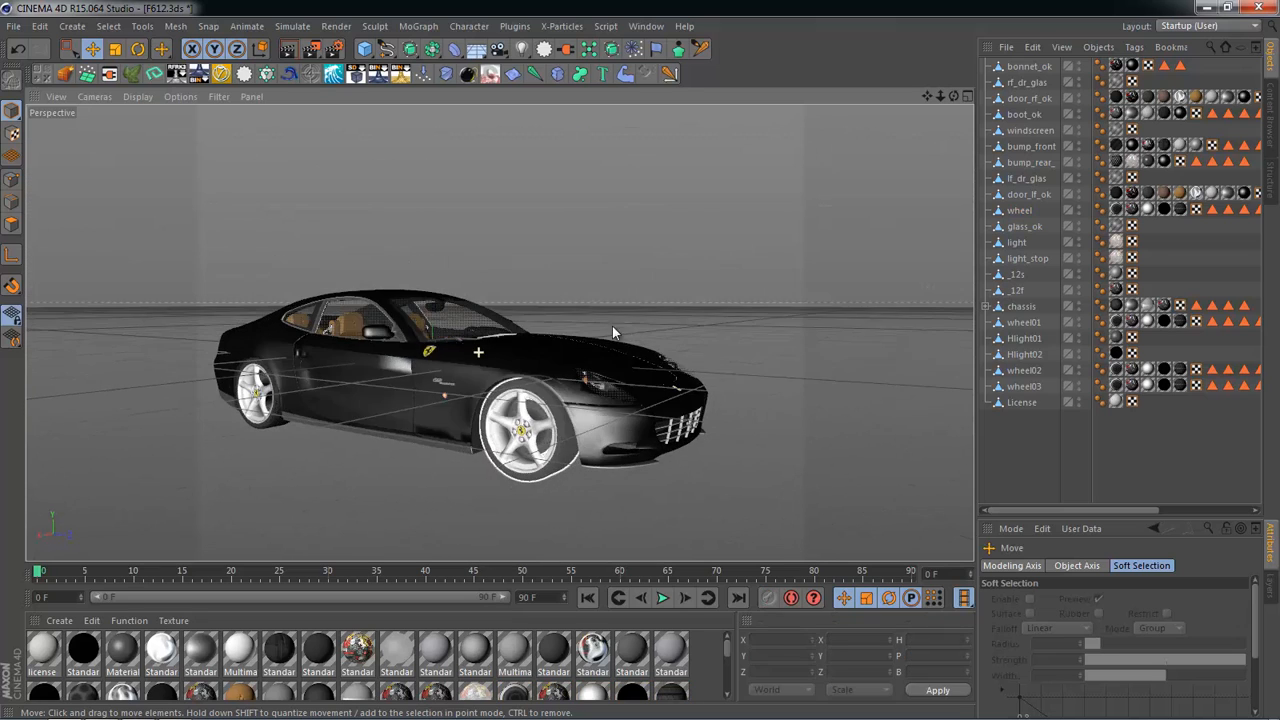
# Step: Review the Compositing clip beside the car model, playing the splitting moment and going back to an earlier point
pyautogui.hotkey('alt', 'Tab')
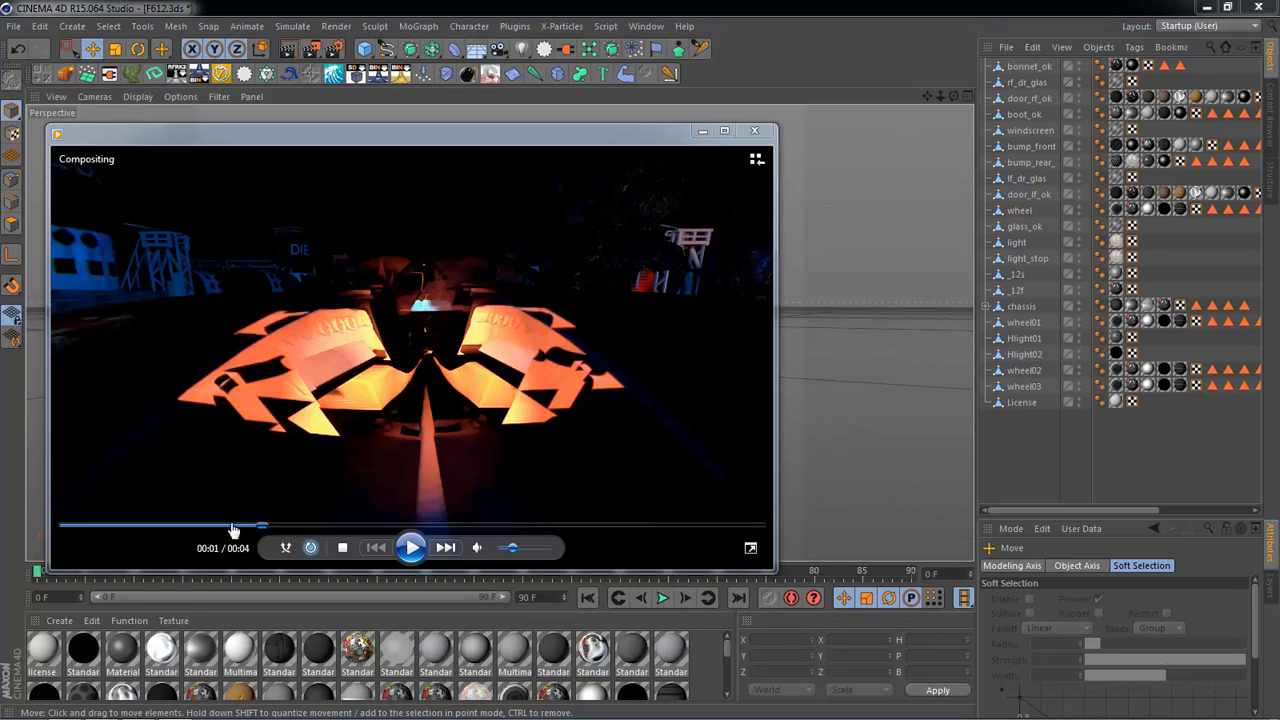
pyautogui.click(234, 525)
pyautogui.moveTo(413, 146); pyautogui.dragTo(881, 144)
pyautogui.click(884, 545)
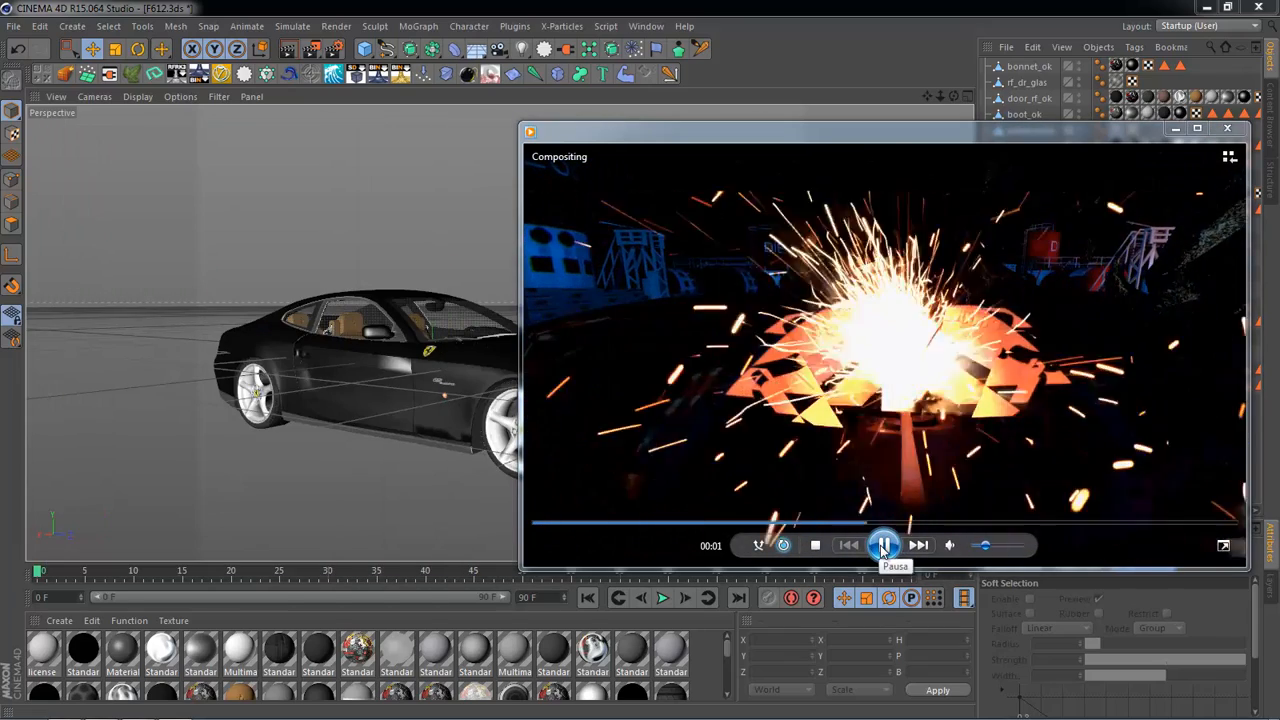
pyautogui.click(884, 545)
pyautogui.click(240, 521)
# Step: Add a null object to the scene and name it Axis
pyautogui.keyDown('alt'); pyautogui.moveTo(214, 500); pyautogui.dragTo(585, 345); pyautogui.keyUp('alt')
pyautogui.keyDown('alt'); pyautogui.moveTo(692, 315); pyautogui.dragTo(743, 268); pyautogui.keyUp('alt')
pyautogui.keyDown('alt'); pyautogui.moveTo(975, 395); pyautogui.dragTo(506, 230); pyautogui.keyUp('alt')
pyautogui.keyDown('alt'); pyautogui.moveTo(514, 276); pyautogui.dragTo(456, 394); pyautogui.keyUp('alt')
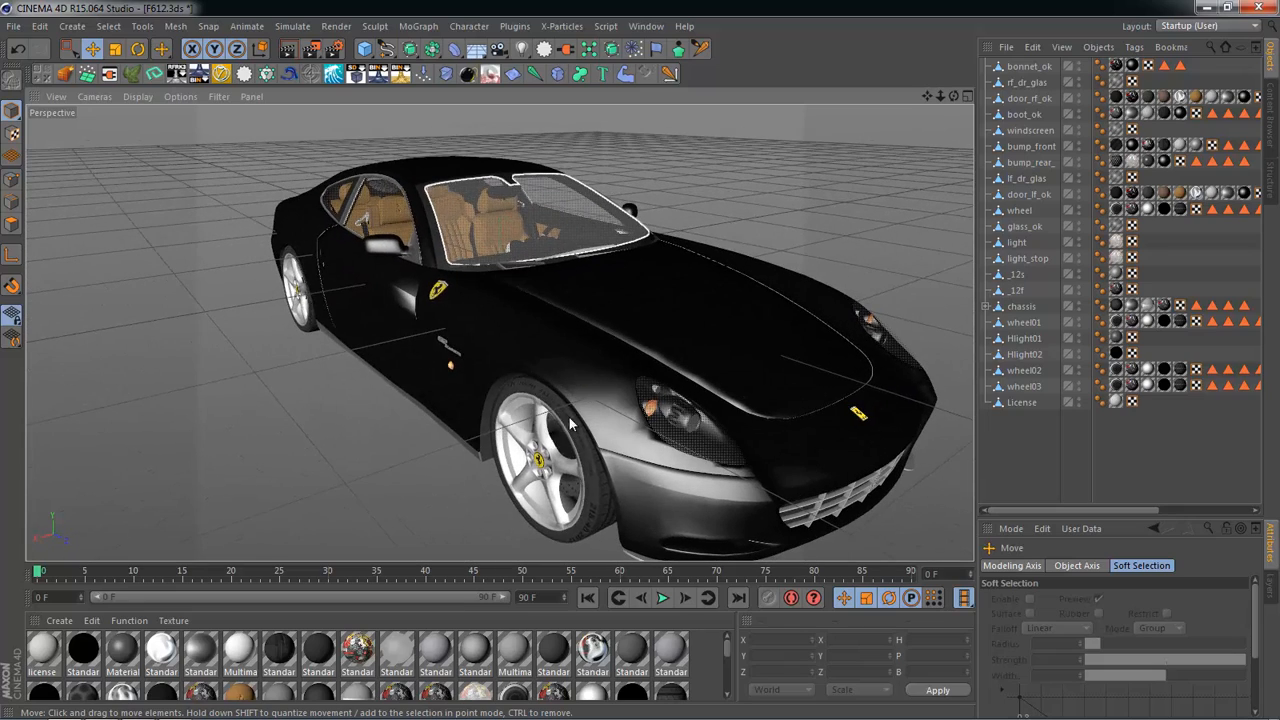
pyautogui.keyDown('alt'); pyautogui.moveTo(540, 448); pyautogui.dragTo(520, 309, button='middle'); pyautogui.keyUp('alt')
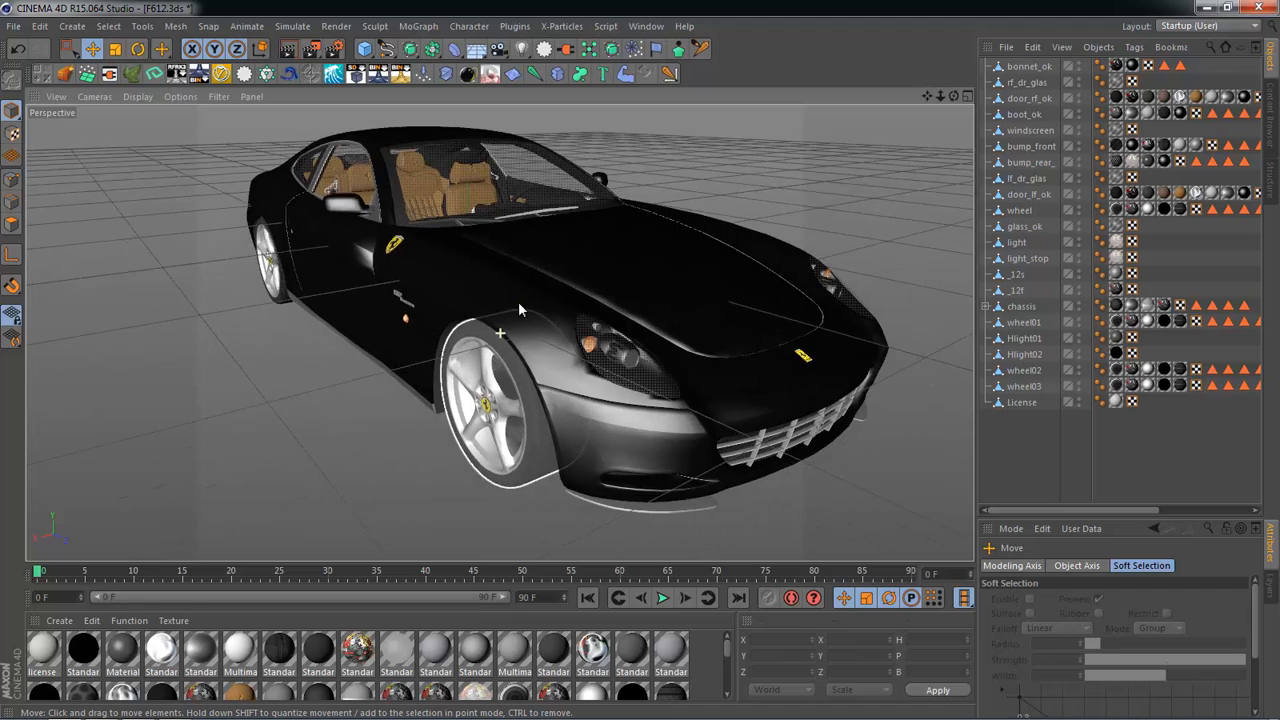
pyautogui.keyDown('alt'); pyautogui.moveTo(520, 309); pyautogui.dragTo(524, 372); pyautogui.keyUp('alt')
pyautogui.keyDown('alt'); pyautogui.moveTo(524, 372); pyautogui.dragTo(514, 430, button='middle'); pyautogui.keyUp('alt')
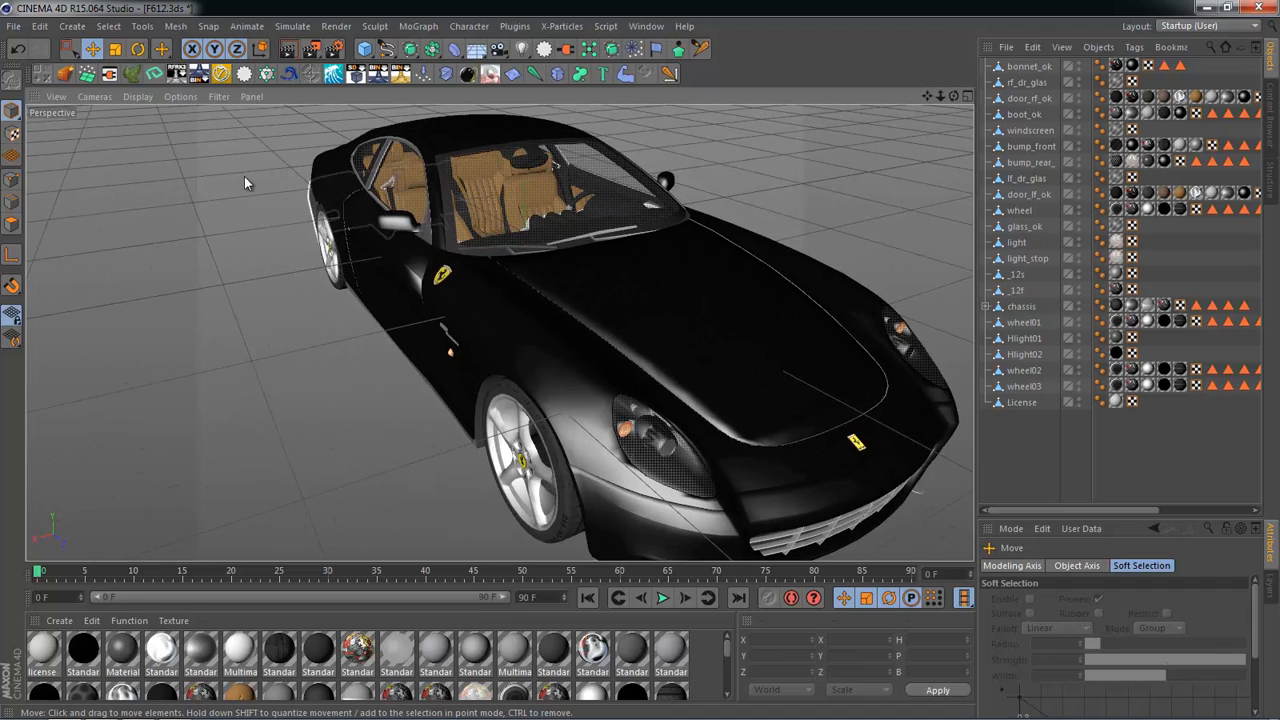
pyautogui.click(78, 27)
pyautogui.moveTo(81, 52)
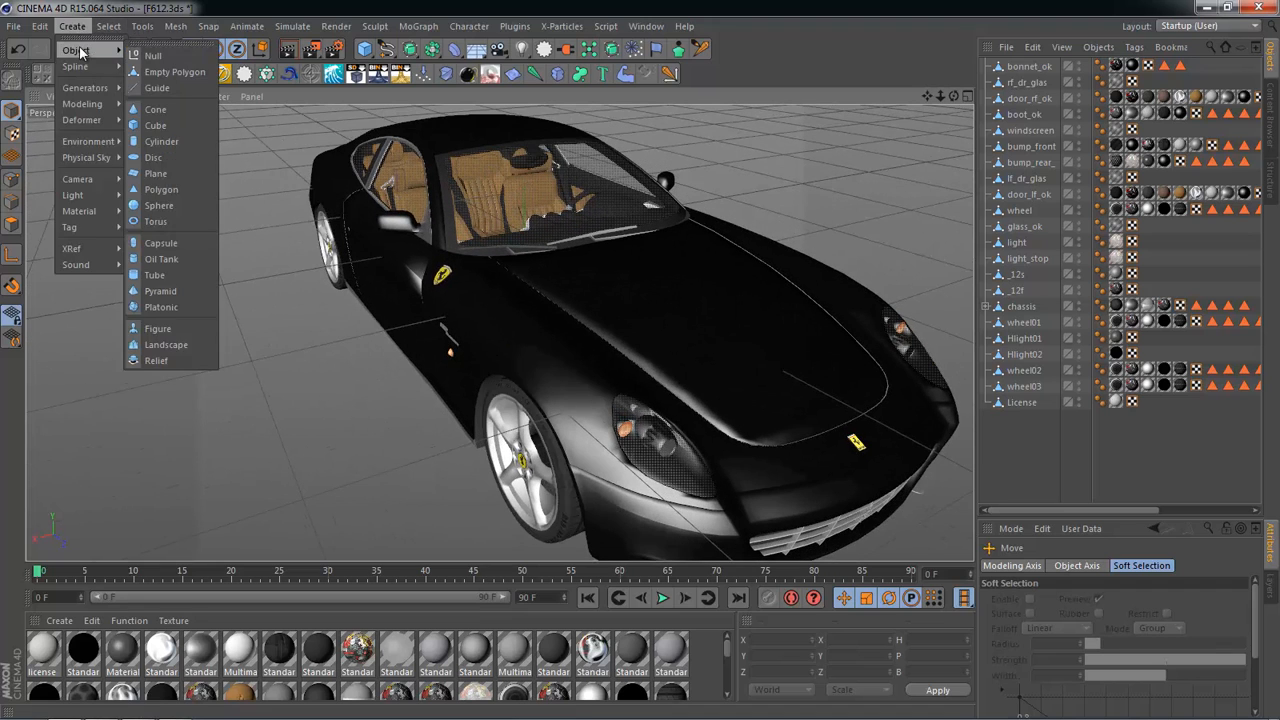
pyautogui.click(153, 56)
pyautogui.doubleClick(1016, 66)
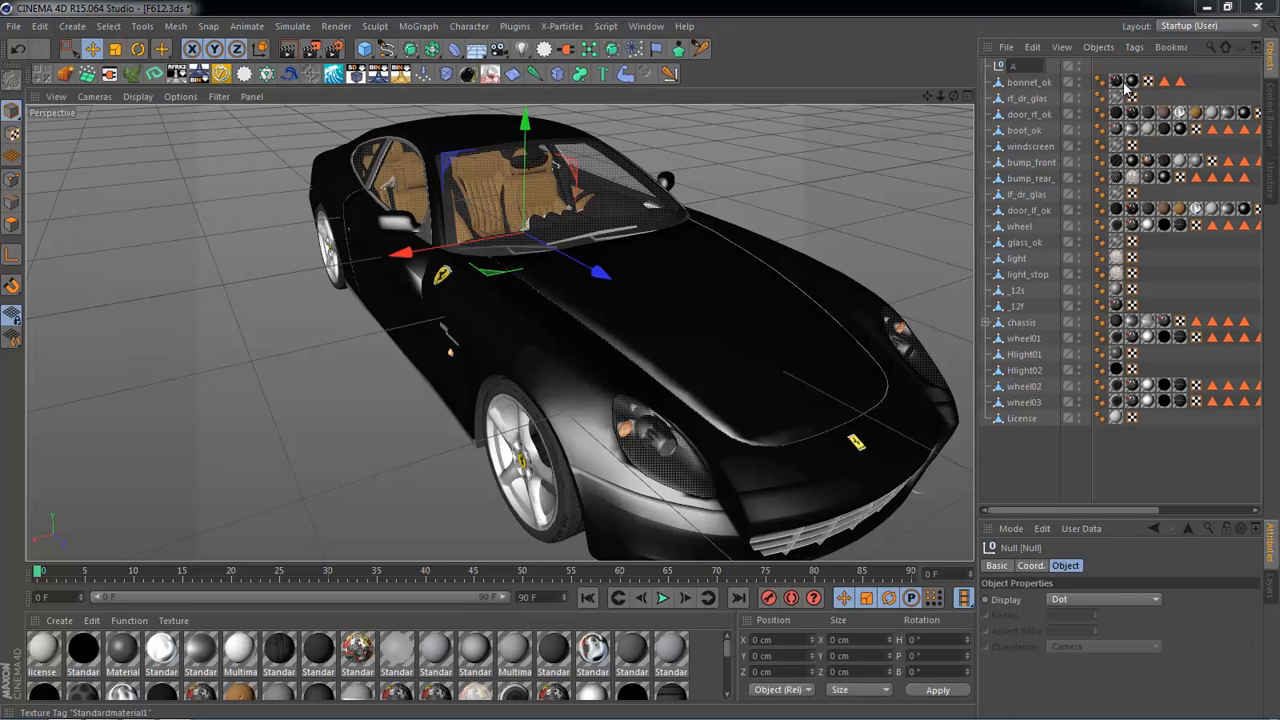
pyautogui.press('Return')
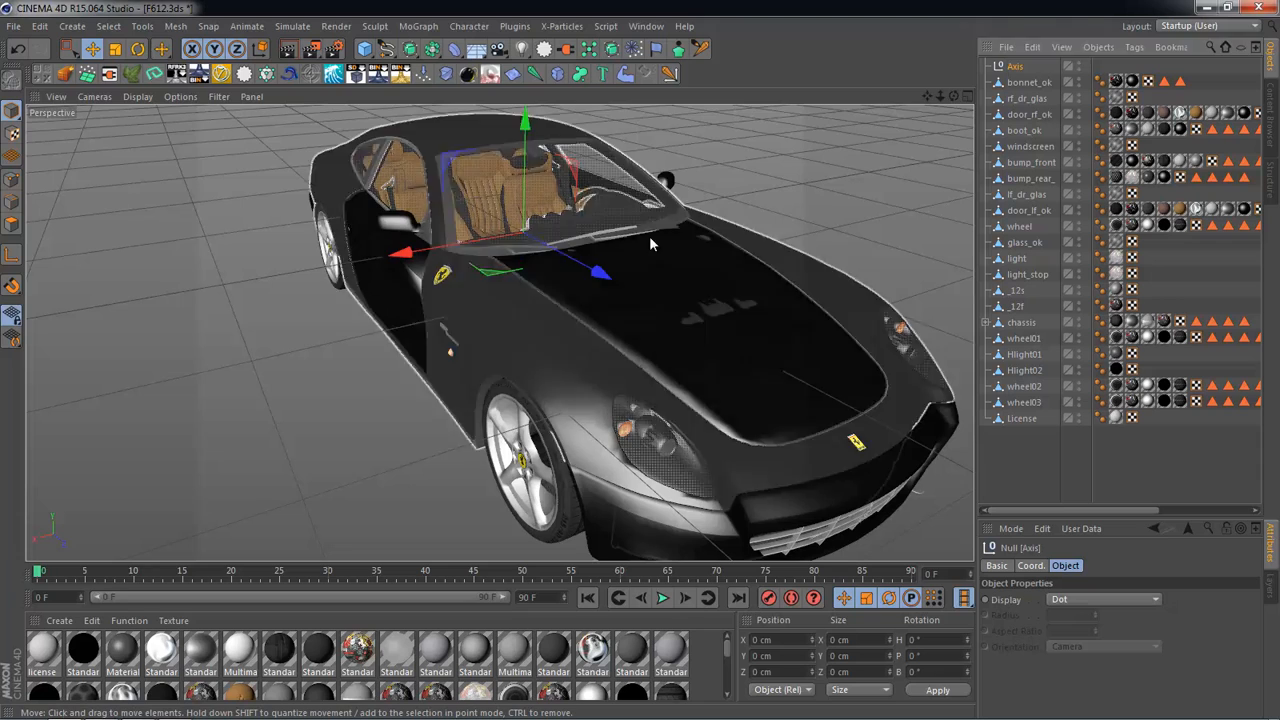
# Step: Select the Axis null and the front wheel in turn and compare their pivot positions from several angles
pyautogui.keyDown('alt'); pyautogui.moveTo(649, 236); pyautogui.dragTo(738, 446); pyautogui.keyUp('alt')
pyautogui.click(604, 177)
pyautogui.click(1016, 66)
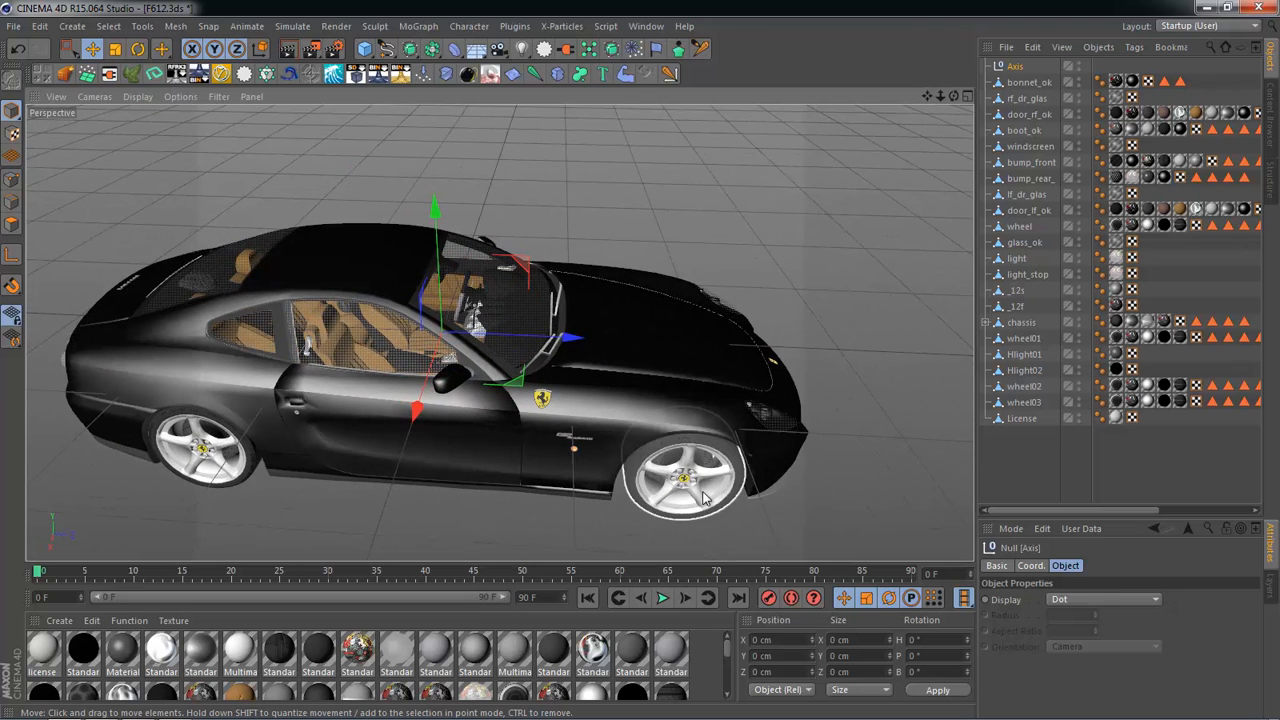
pyautogui.click(866, 214)
pyautogui.click(1016, 66)
pyautogui.keyDown('alt'); pyautogui.moveTo(760, 250); pyautogui.dragTo(655, 495); pyautogui.keyUp('alt')
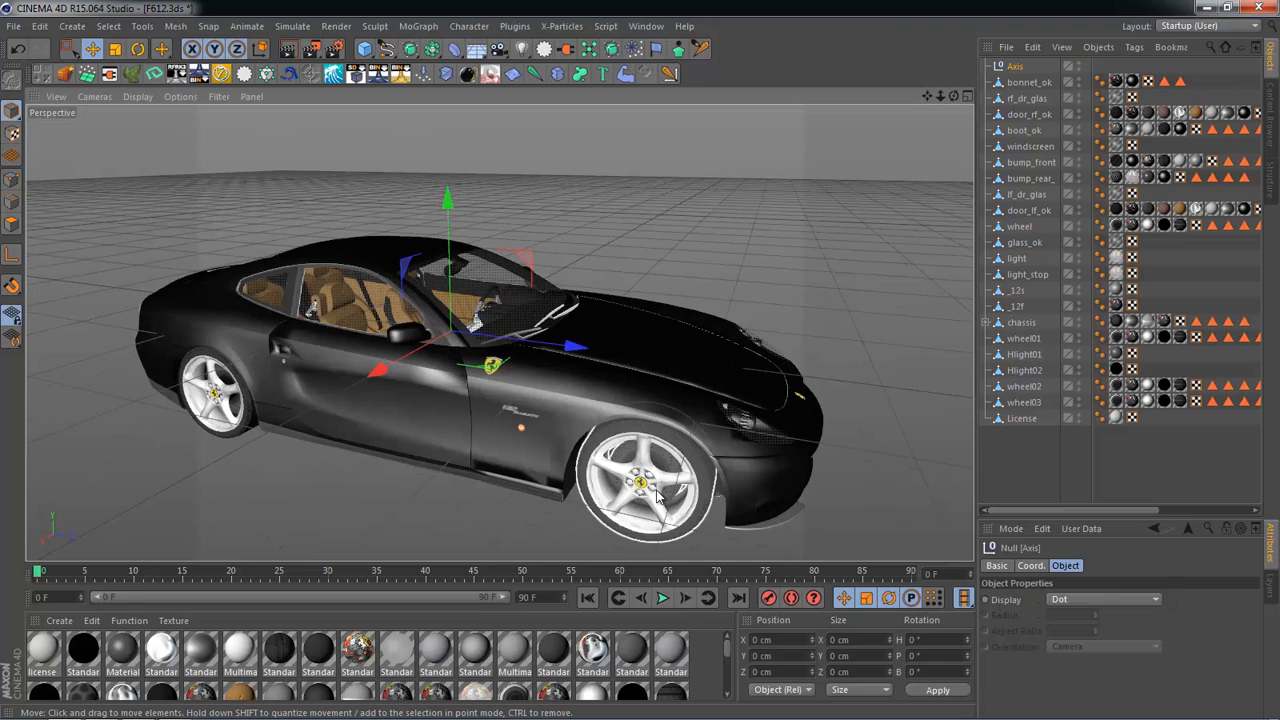
pyautogui.click(657, 495)
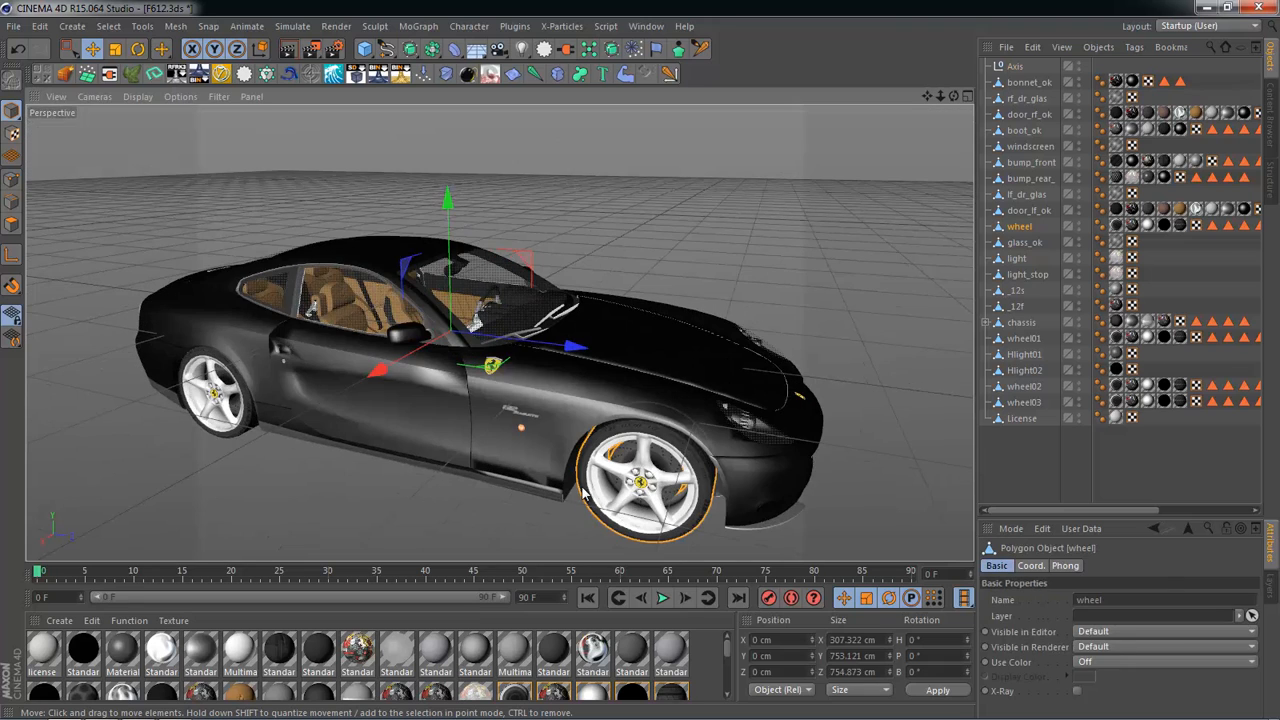
pyautogui.click(860, 254)
pyautogui.click(1016, 229)
pyautogui.keyDown('alt'); pyautogui.moveTo(800, 402); pyautogui.dragTo(640, 448); pyautogui.keyUp('alt')
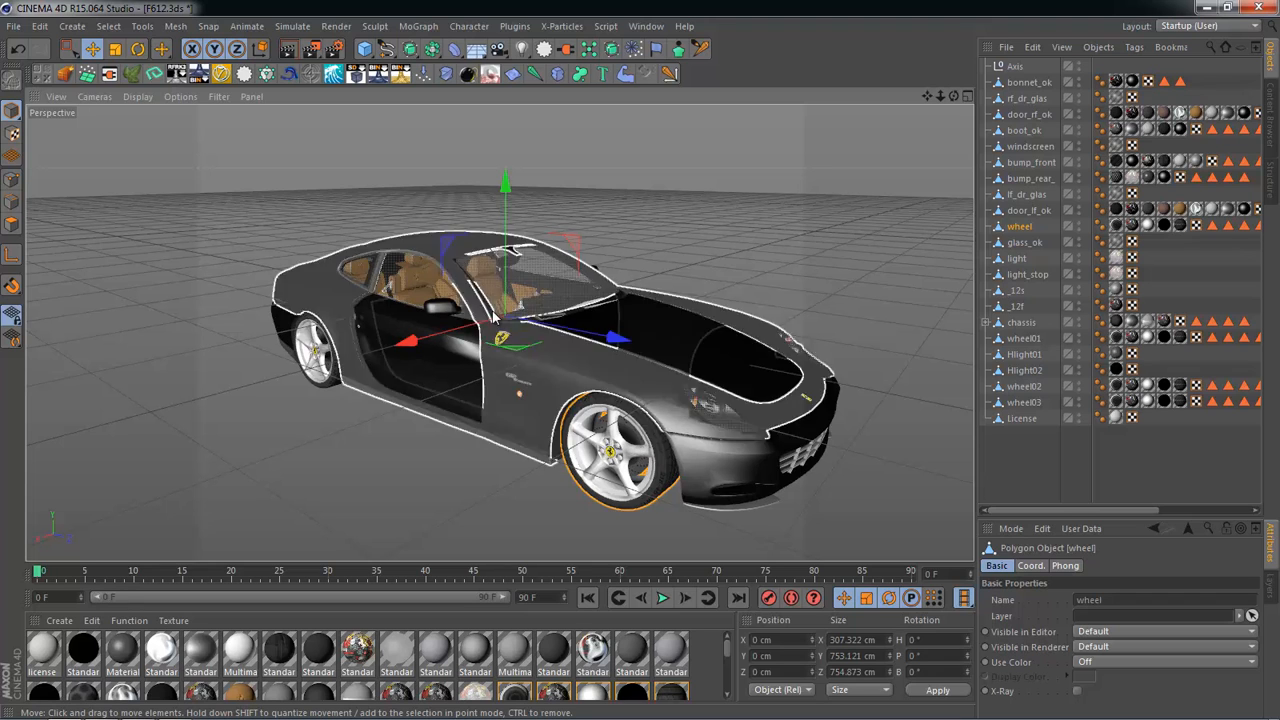
pyautogui.keyDown('alt'); pyautogui.moveTo(506, 517); pyautogui.dragTo(500, 350); pyautogui.keyUp('alt')
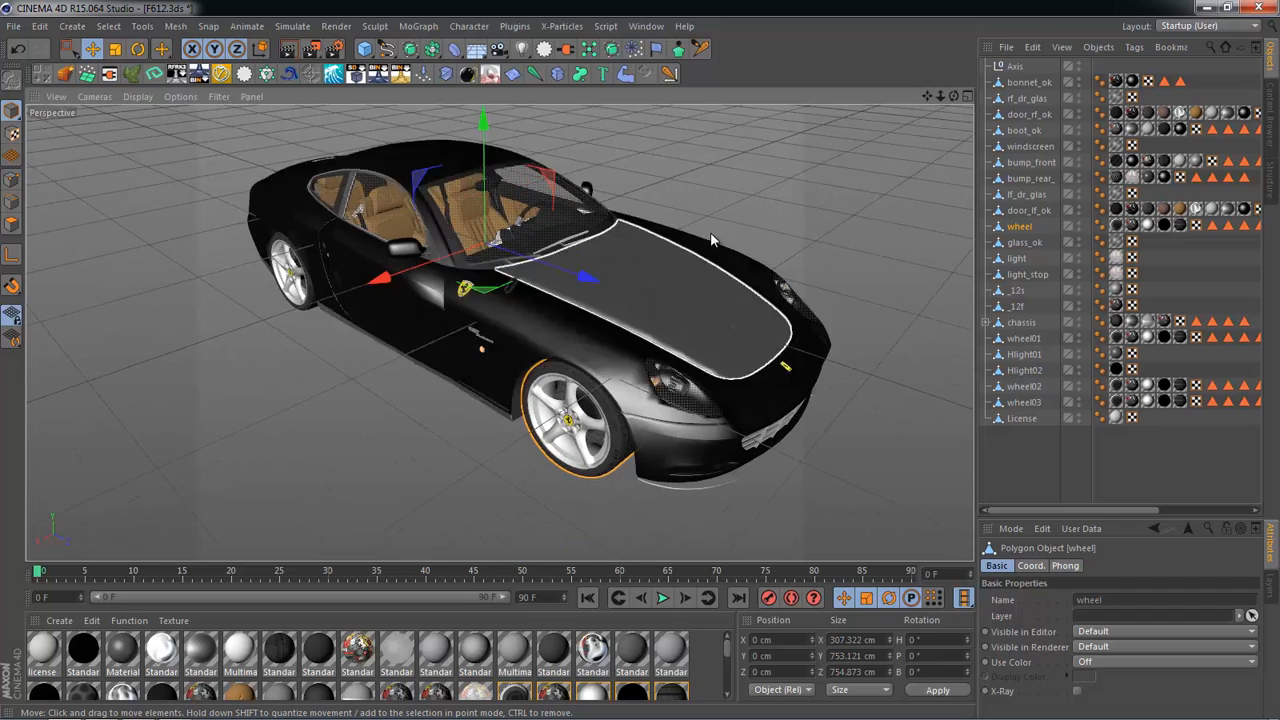
# Step: Try to turn the front wheel about its vertical axis, undo the rotation and clear the selection
pyautogui.press('r')
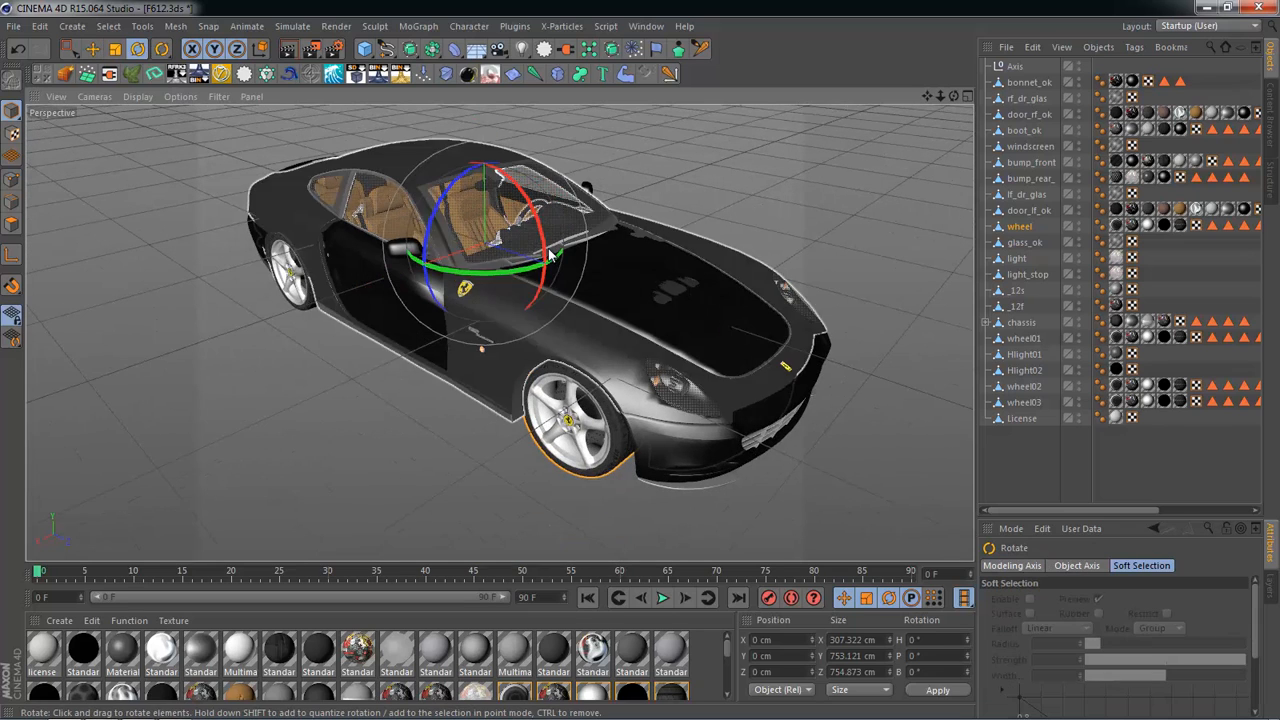
pyautogui.moveTo(561, 262)
pyautogui.mouseDown()
pyautogui.moveTo(564, 305)
pyautogui.moveTo(564, 262)
pyautogui.mouseUp()
pyautogui.hotkey('ctrl', 'z')
pyautogui.click(751, 221)
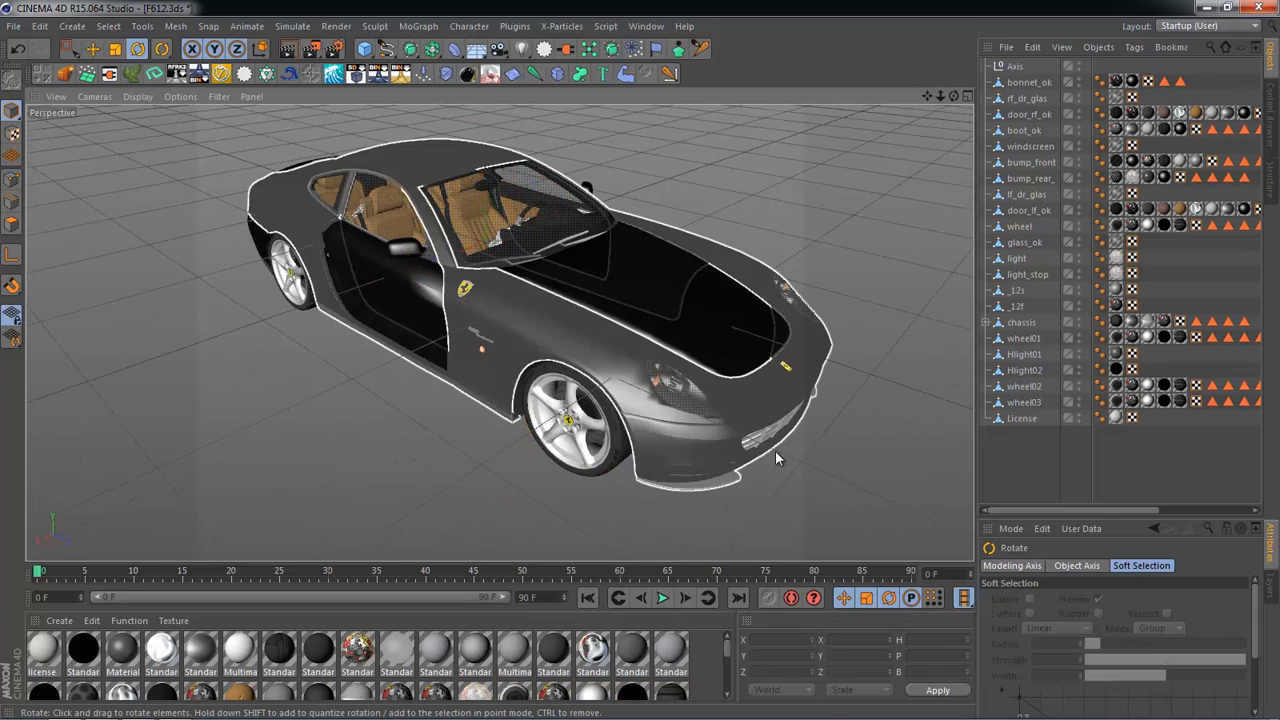
# Step: Examine where the Axis null sits in the car from the front and side, with the Move tool active
pyautogui.keyDown('alt'); pyautogui.moveTo(775, 450); pyautogui.dragTo(563, 480); pyautogui.keyUp('alt')
pyautogui.keyDown('alt'); pyautogui.moveTo(848, 238); pyautogui.dragTo(690, 318, button='middle'); pyautogui.keyUp('alt')
pyautogui.click(1018, 68)
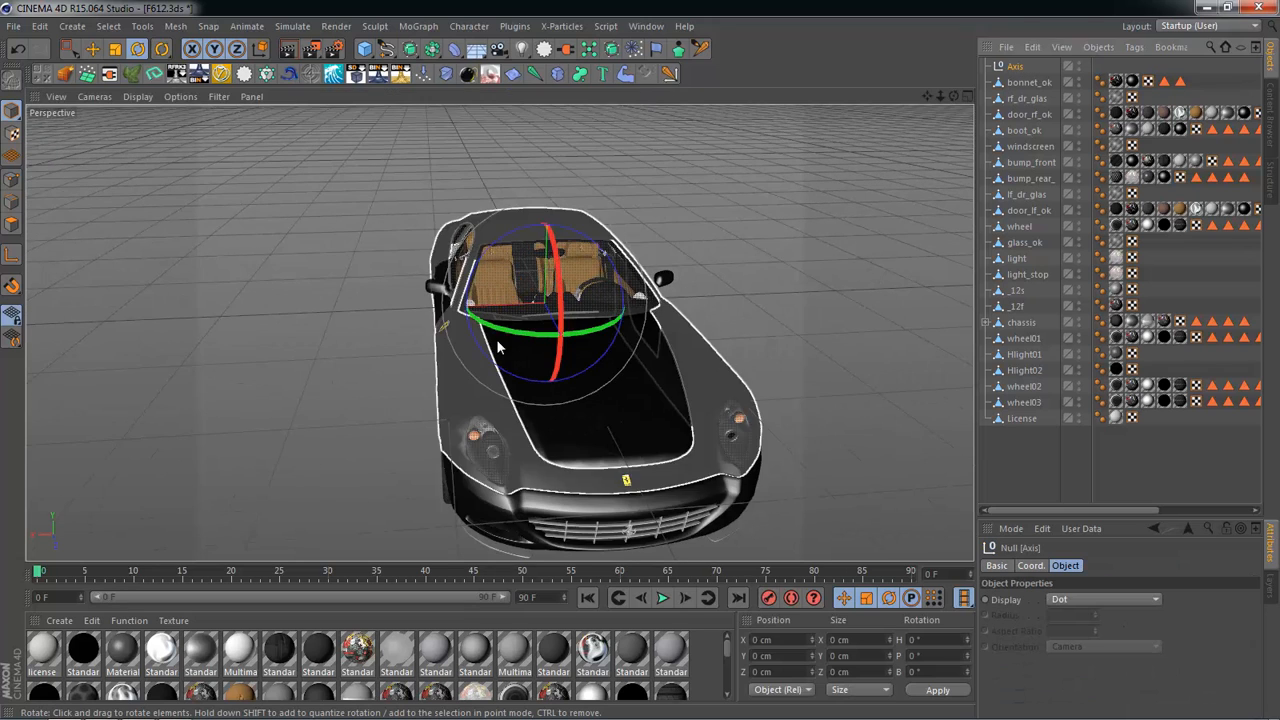
pyautogui.keyDown('alt'); pyautogui.moveTo(505, 375); pyautogui.dragTo(702, 338); pyautogui.keyUp('alt')
pyautogui.press('e')
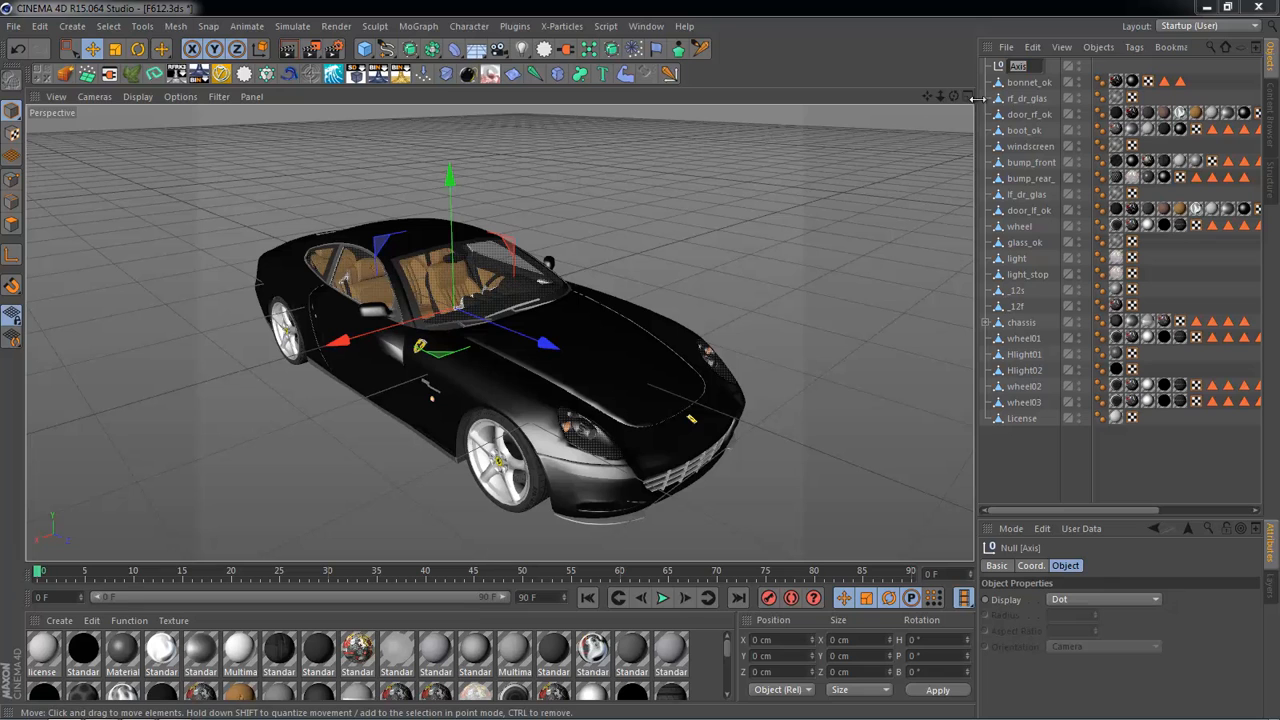
pyautogui.click(590, 172)
# Step: In the Top view, move the Axis null over the front wheel, to about X 887 cm and Z 1825 cm
pyautogui.middleClick(590, 172)
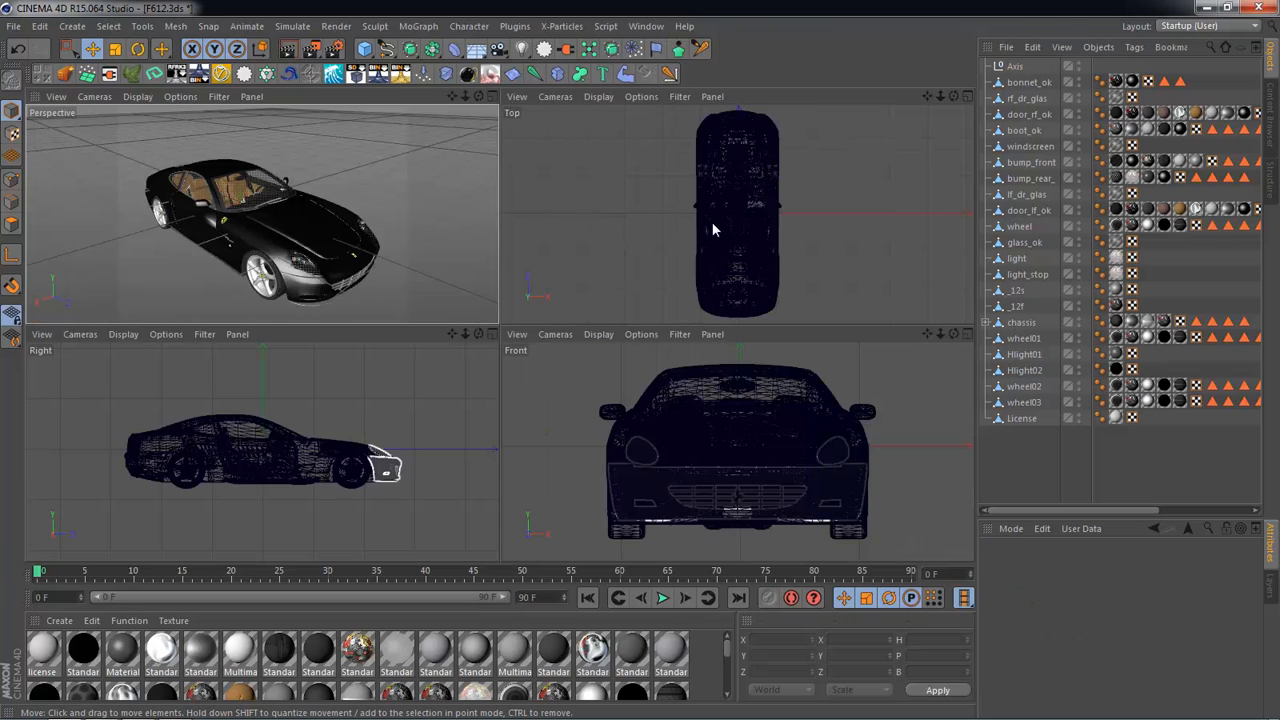
pyautogui.middleClick(713, 230)
pyautogui.scroll(-5, 531, 251)
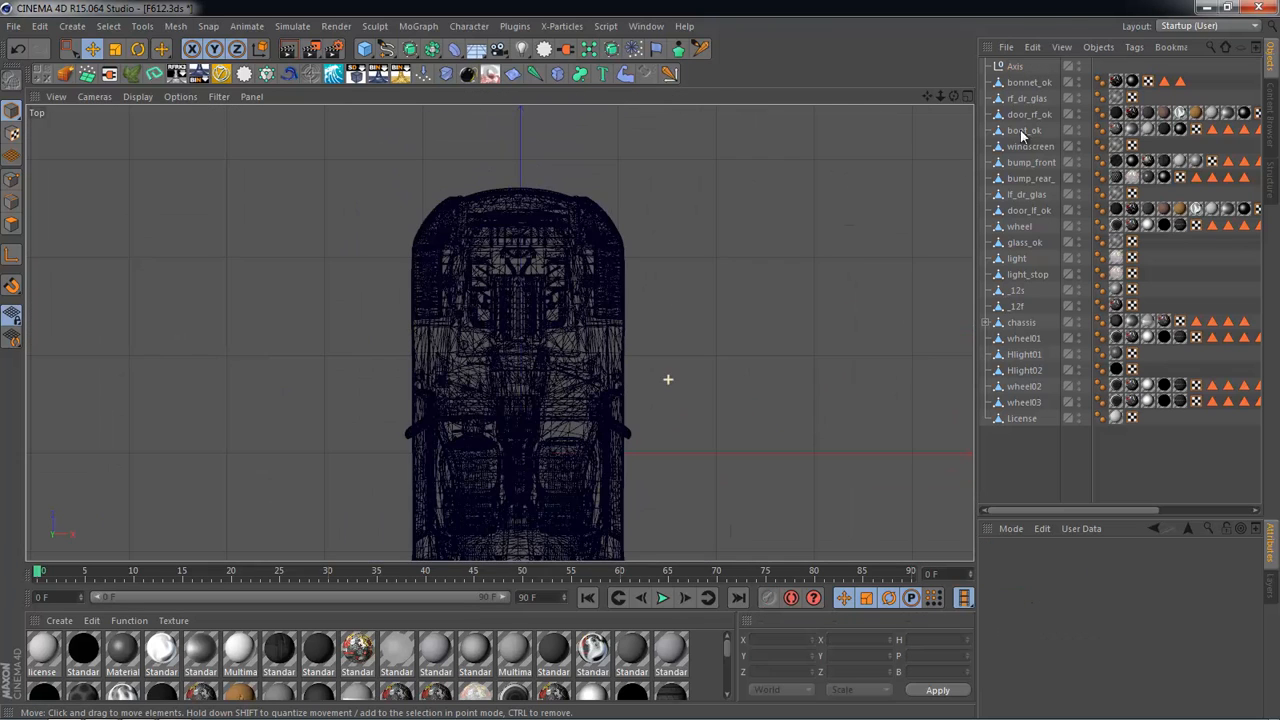
pyautogui.click(1014, 66)
pyautogui.scroll(-3, 737, 349)
pyautogui.scroll(1, 493, 333)
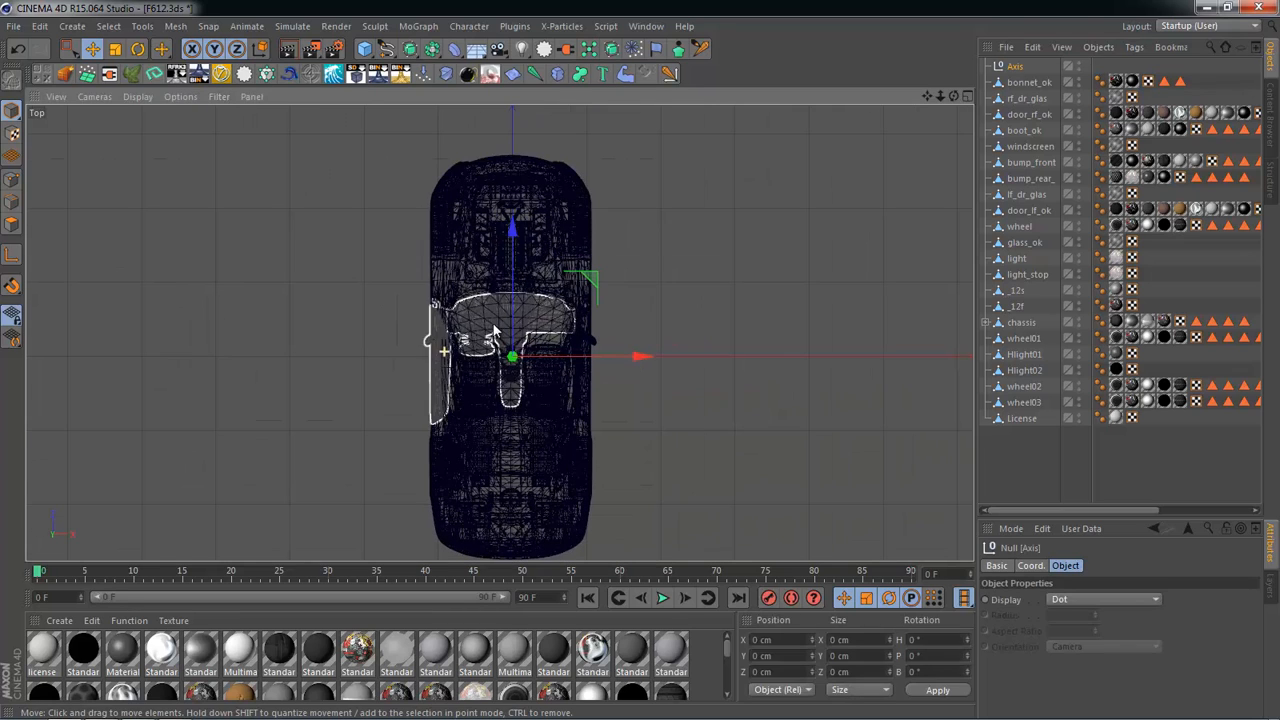
pyautogui.scroll(6, 550, 190)
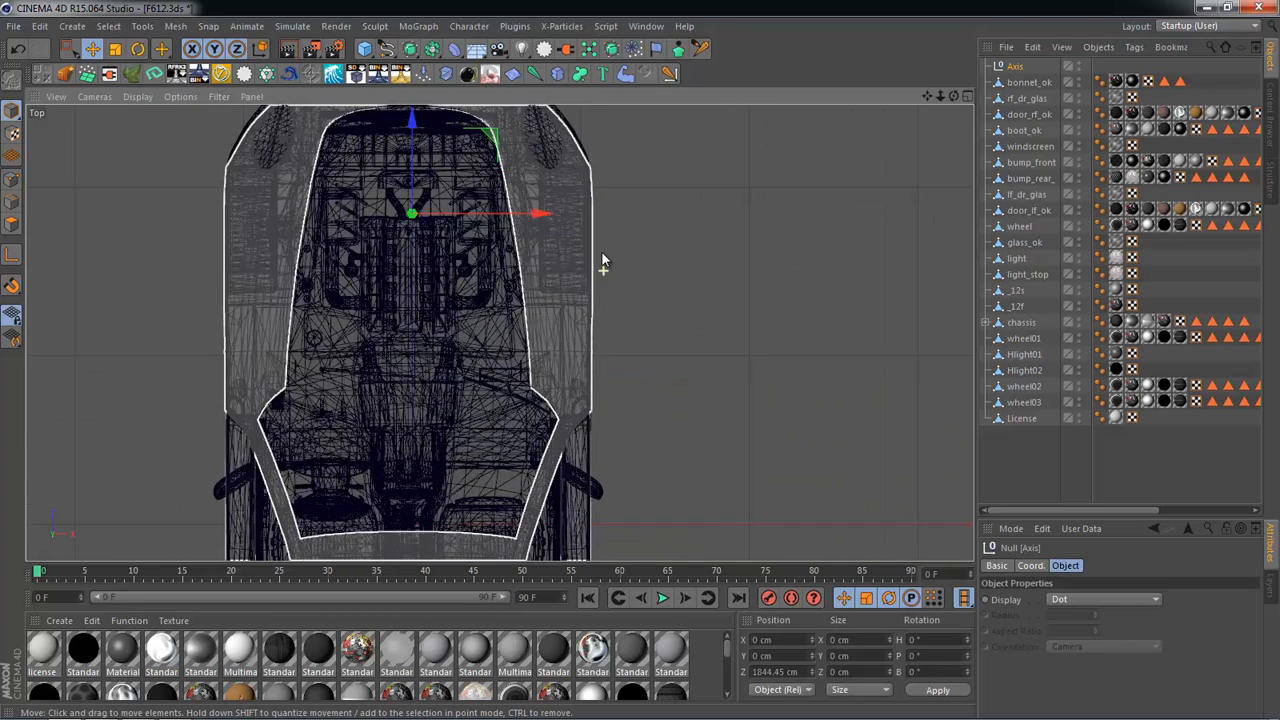
pyautogui.moveTo(500, 354); pyautogui.dragTo(517, 355)
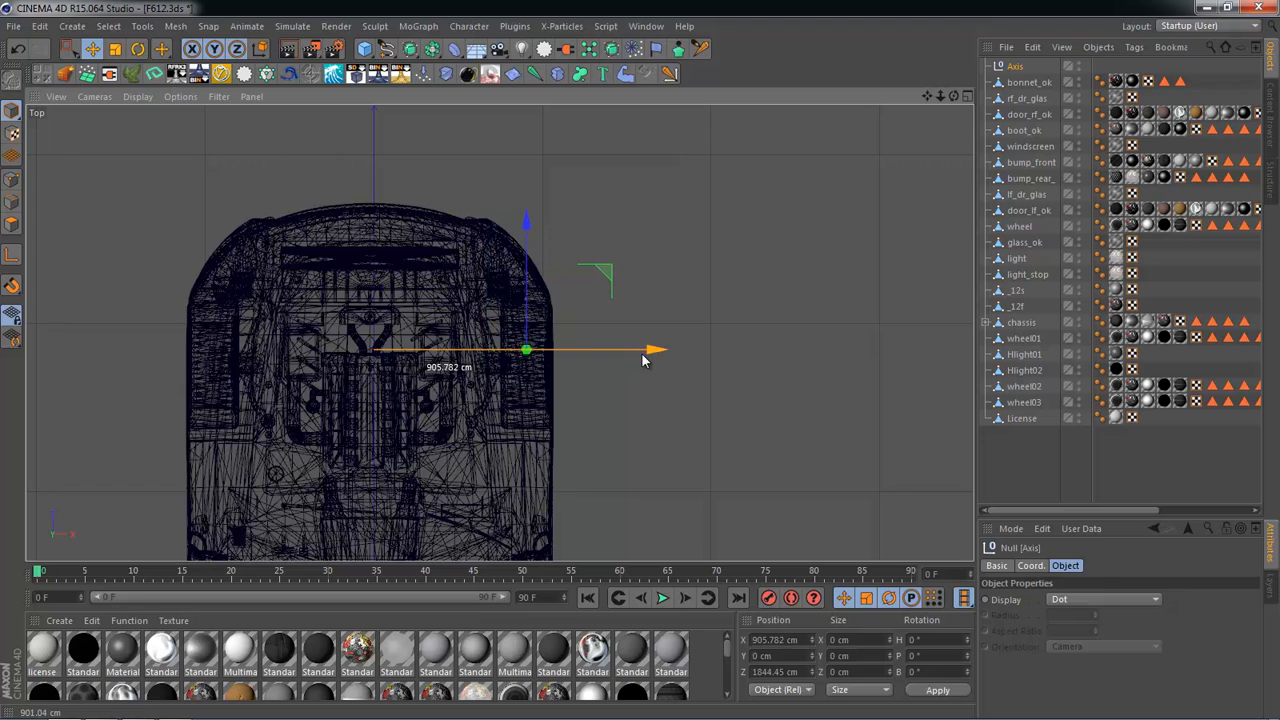
pyautogui.moveTo(523, 230); pyautogui.dragTo(523, 240)
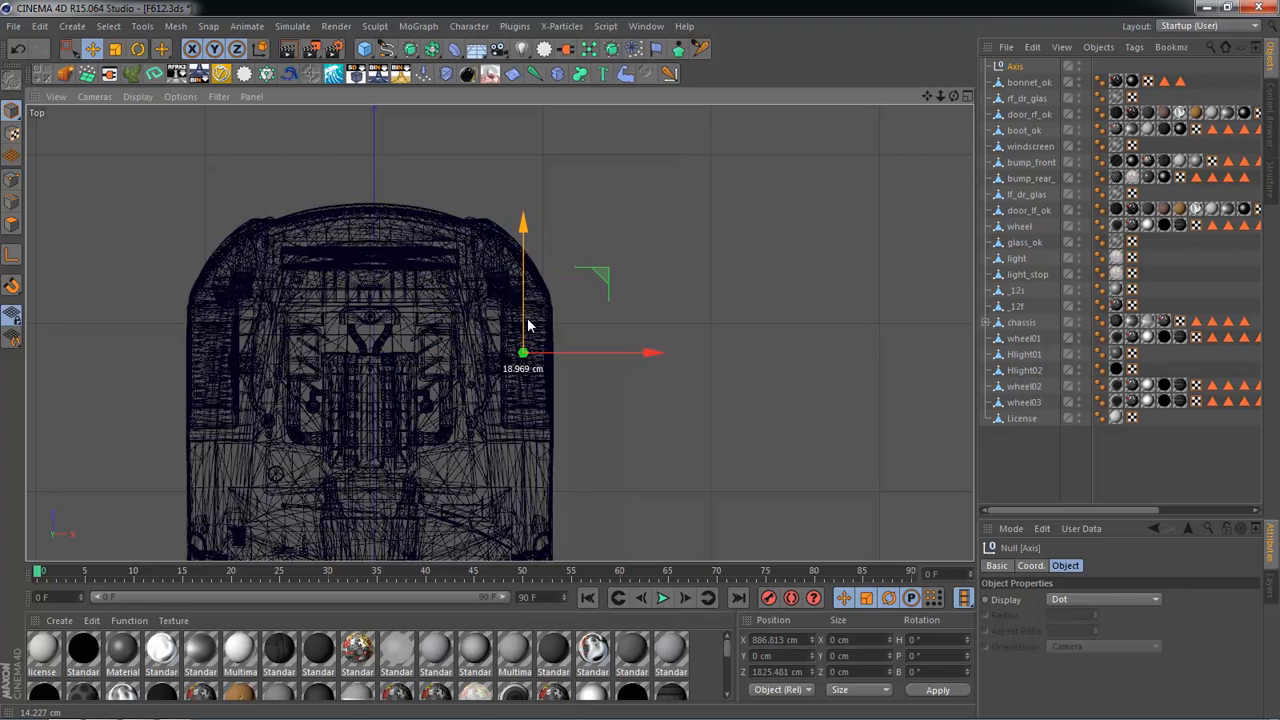
# Step: In the Right view, move the Axis null to the front wheel's hub, at about Y -407 cm and Z 1756 cm
pyautogui.middleClick(386, 314)
pyautogui.middleClick(390, 448)
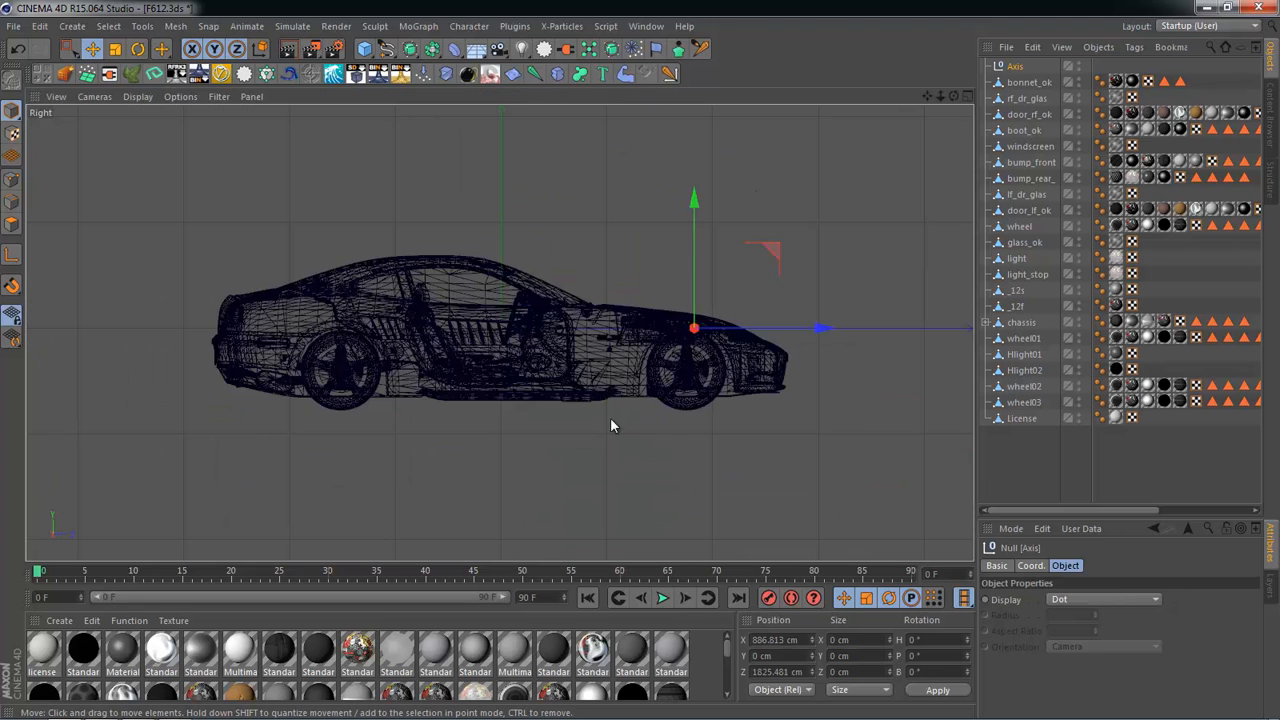
pyautogui.scroll(5, 608, 420)
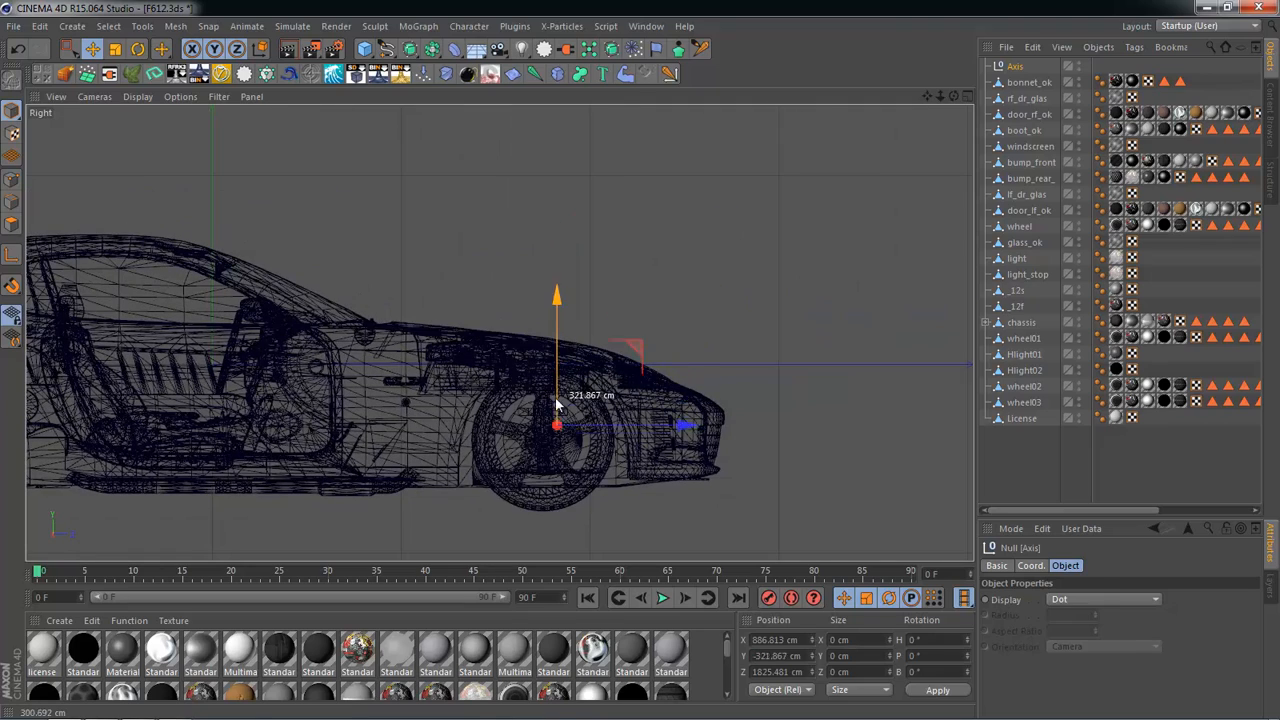
pyautogui.moveTo(557, 403); pyautogui.dragTo(556, 440)
pyautogui.scroll(4, 543, 430)
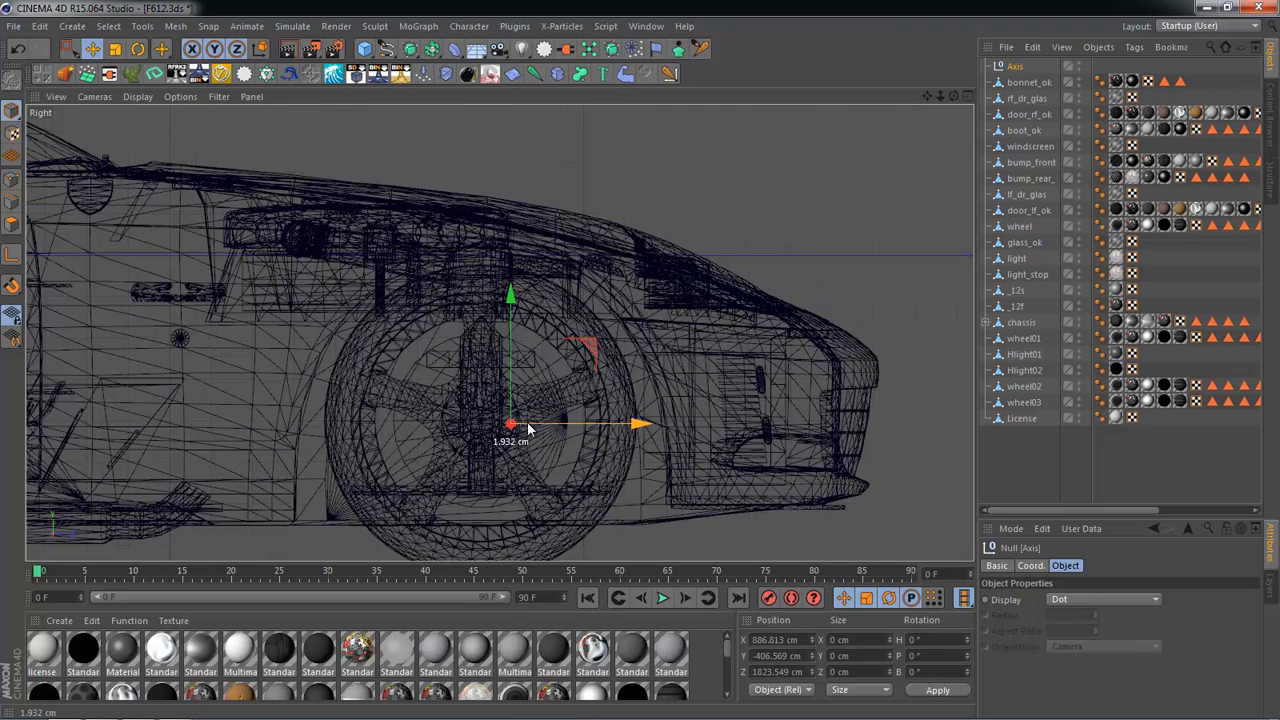
# Step: In the Front view, shift the Axis null sideways within the front wheel to about X 938 cm
pyautogui.middleClick(506, 428)
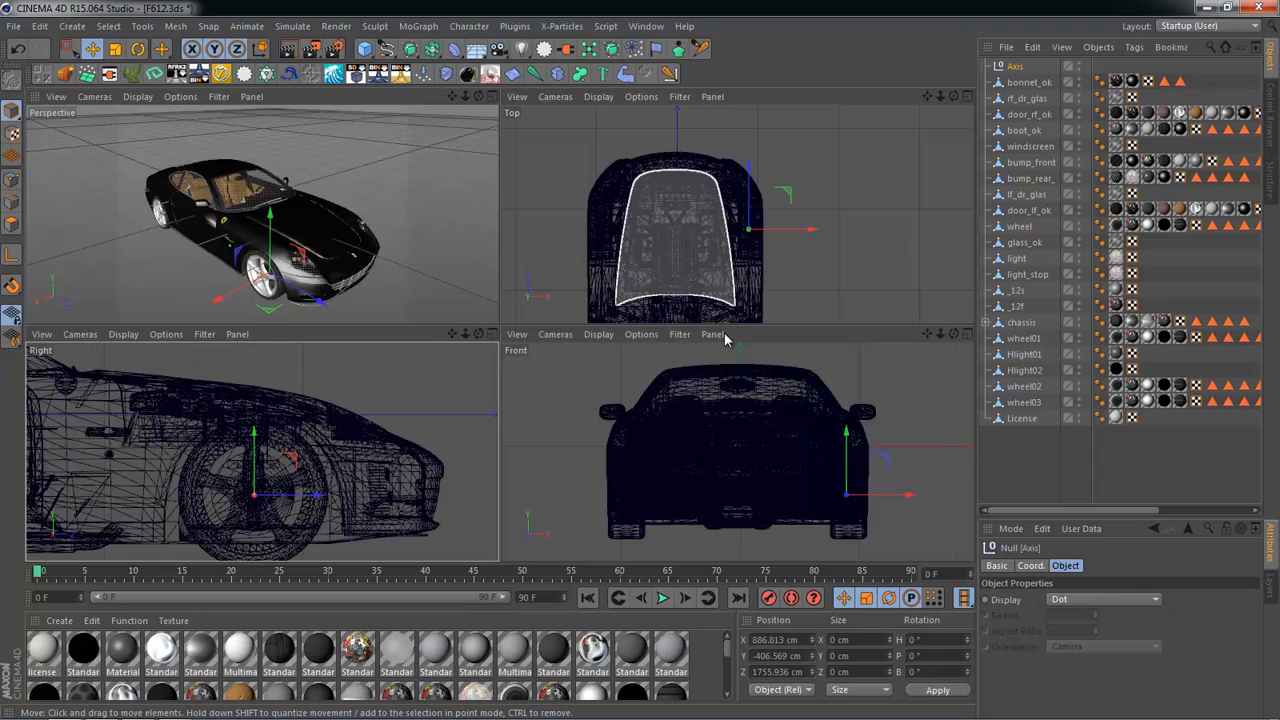
pyautogui.middleClick(770, 488)
pyautogui.scroll(3, 744, 400)
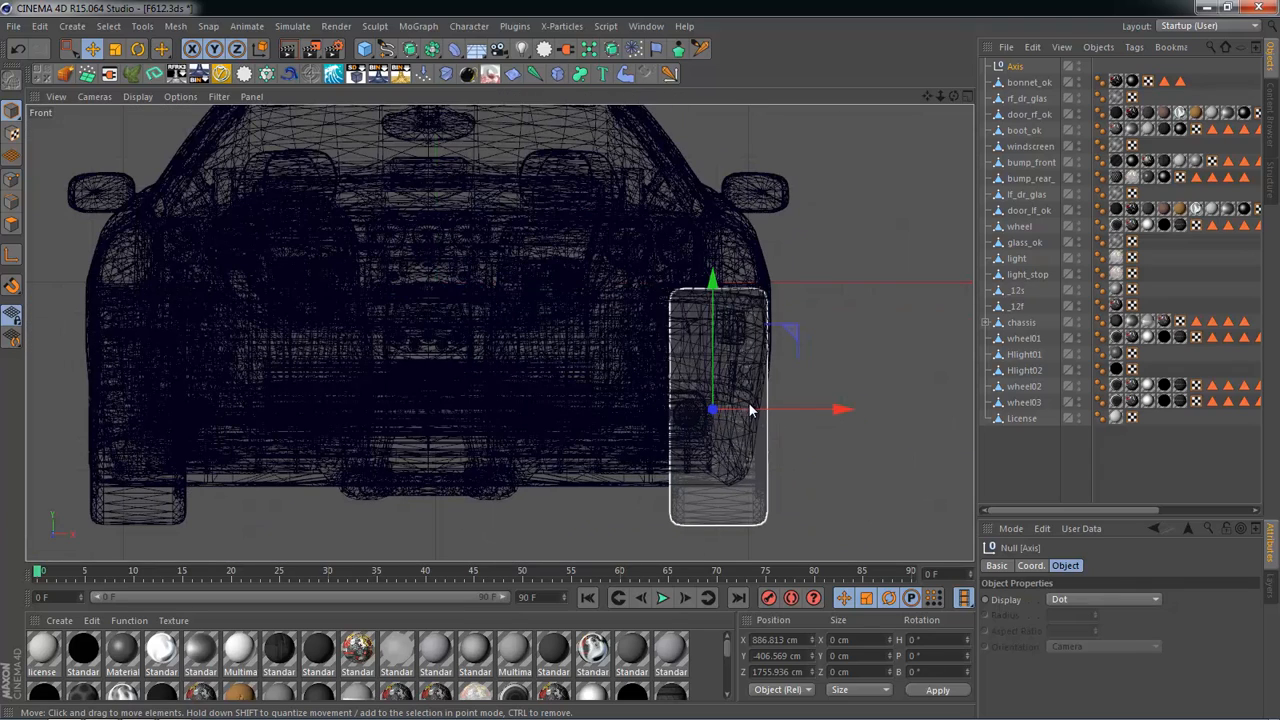
pyautogui.moveTo(749, 409); pyautogui.dragTo(762, 411)
pyautogui.middleClick(764, 410)
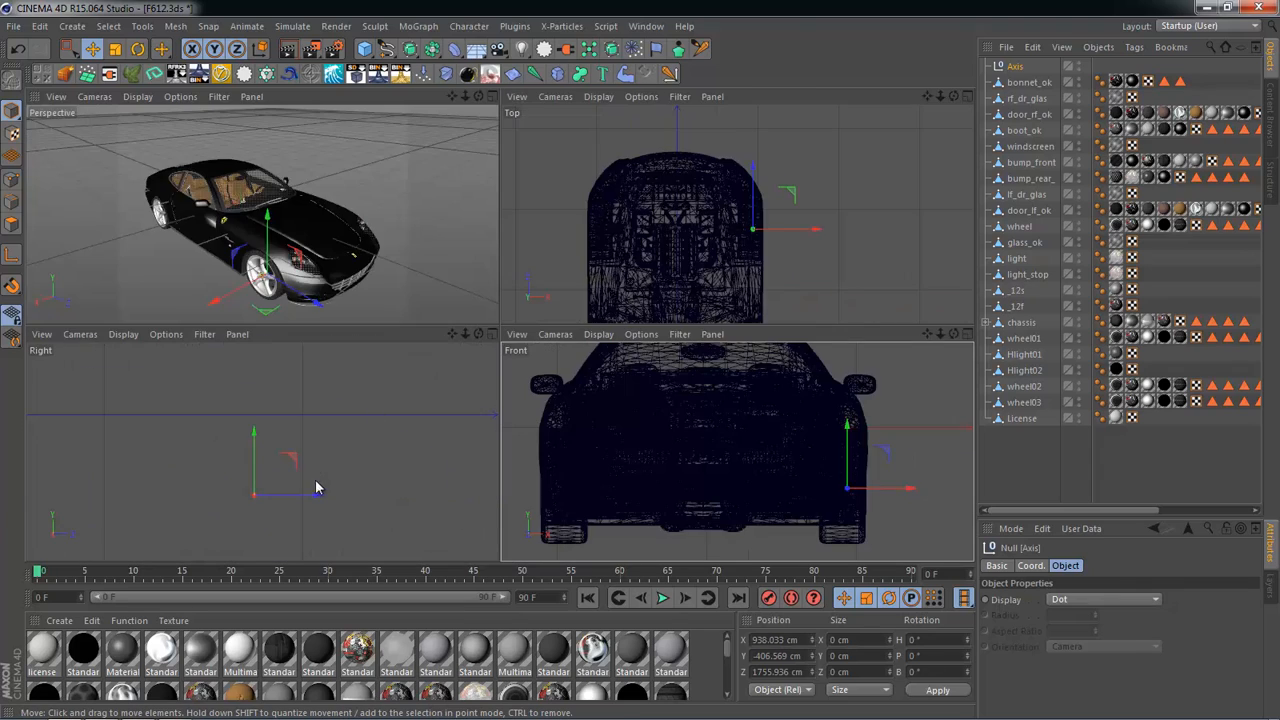
# Step: Check the Axis null's placement in the Right and Perspective views, and clear the selection
pyautogui.middleClick(320, 487)
pyautogui.middleClick(527, 347)
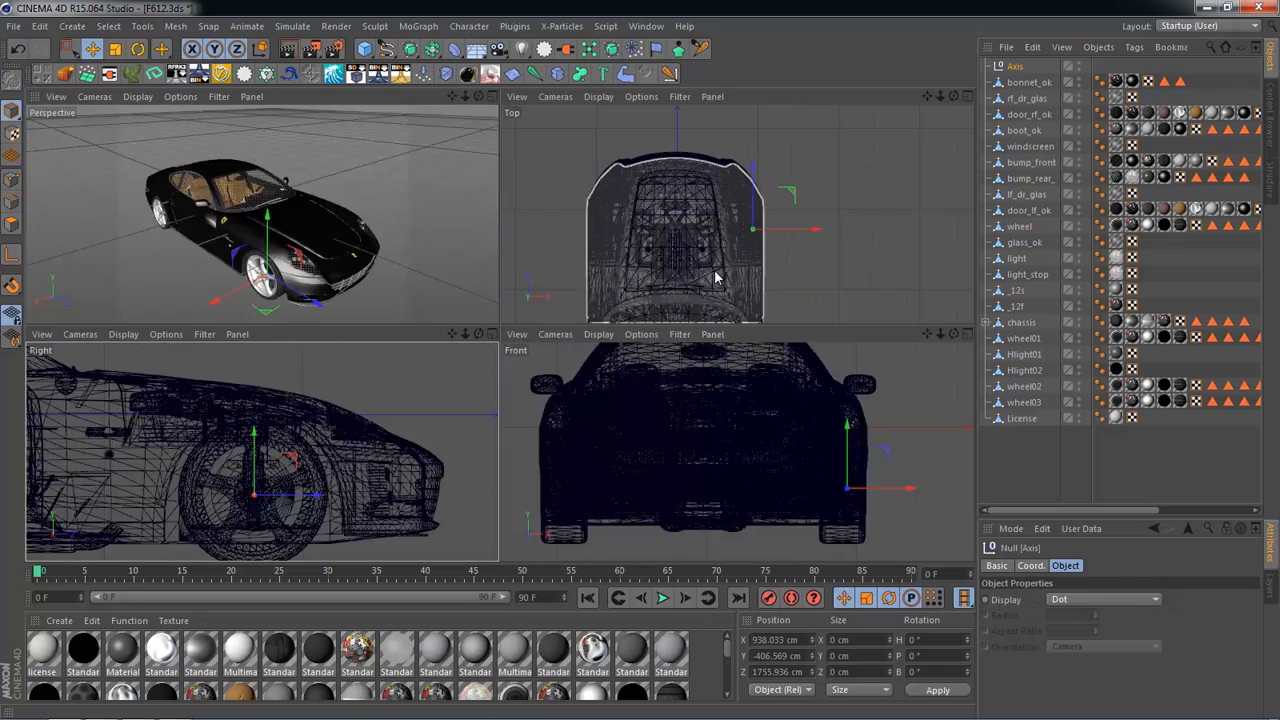
pyautogui.middleClick(401, 253)
pyautogui.moveTo(641, 309)
pyautogui.keyDown('alt'); pyautogui.mouseDown()
pyautogui.moveTo(690, 300)
pyautogui.moveTo(600, 300)
pyautogui.moveTo(594, 334)
pyautogui.moveTo(620, 310)
pyautogui.mouseUp(); pyautogui.keyUp('alt')
pyautogui.click(790, 210)
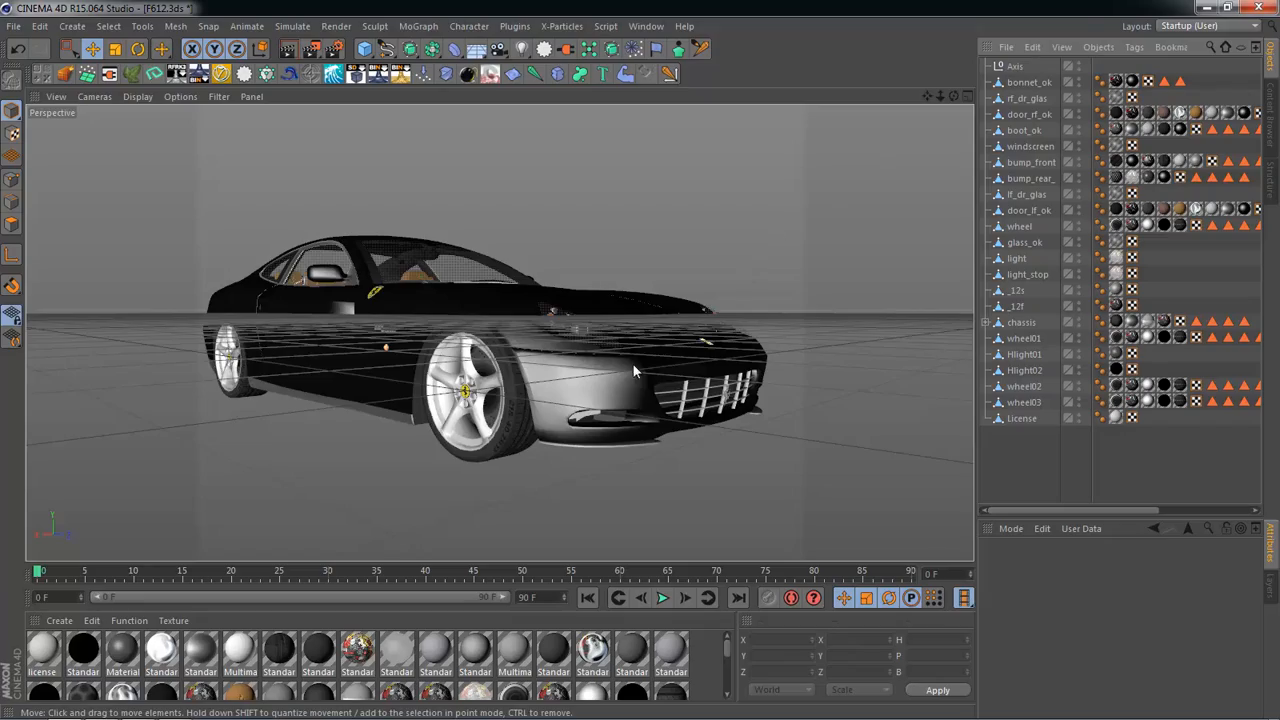
# Step: Examine the Axis null's placement at the front wheel from several angles in the Perspective view
pyautogui.keyDown('alt'); pyautogui.moveTo(633, 364); pyautogui.dragTo(1085, 10); pyautogui.keyUp('alt')
pyautogui.click(1017, 66)
pyautogui.scroll(1, 459, 394)
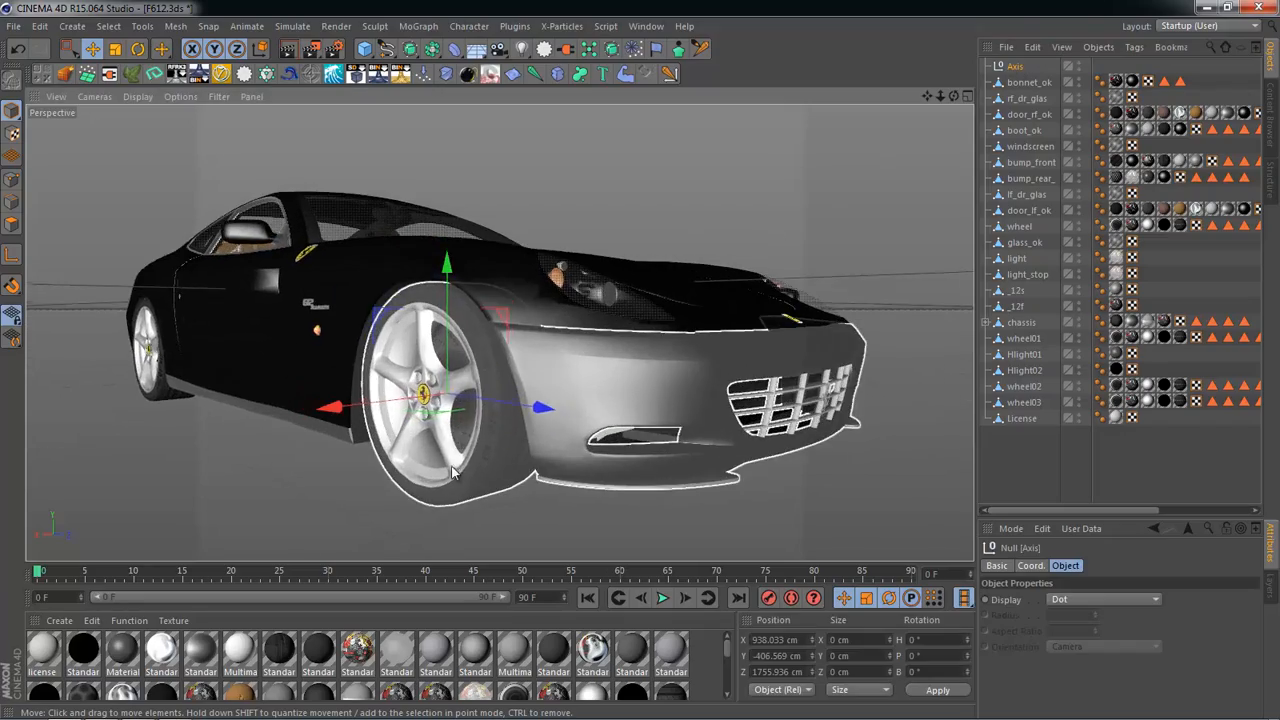
pyautogui.keyDown('alt'); pyautogui.moveTo(506, 440); pyautogui.dragTo(509, 333); pyautogui.keyUp('alt')
pyautogui.click(728, 230)
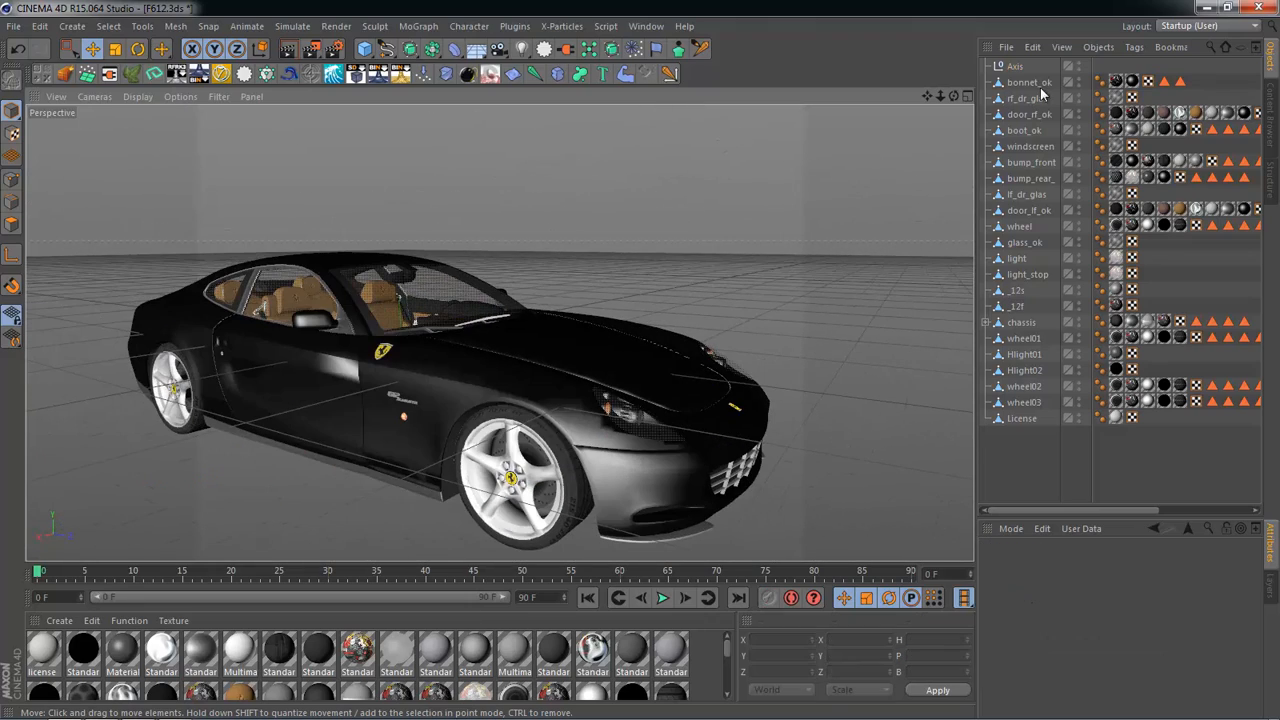
pyautogui.click(1020, 68)
pyautogui.keyDown('alt'); pyautogui.moveTo(723, 328); pyautogui.dragTo(265, 170); pyautogui.keyUp('alt')
pyautogui.keyDown('alt'); pyautogui.moveTo(589, 344); pyautogui.dragTo(850, 318); pyautogui.keyUp('alt')
# Step: Duplicate the Axis null and rename the copy as Axis 1
pyautogui.click(1014, 67)
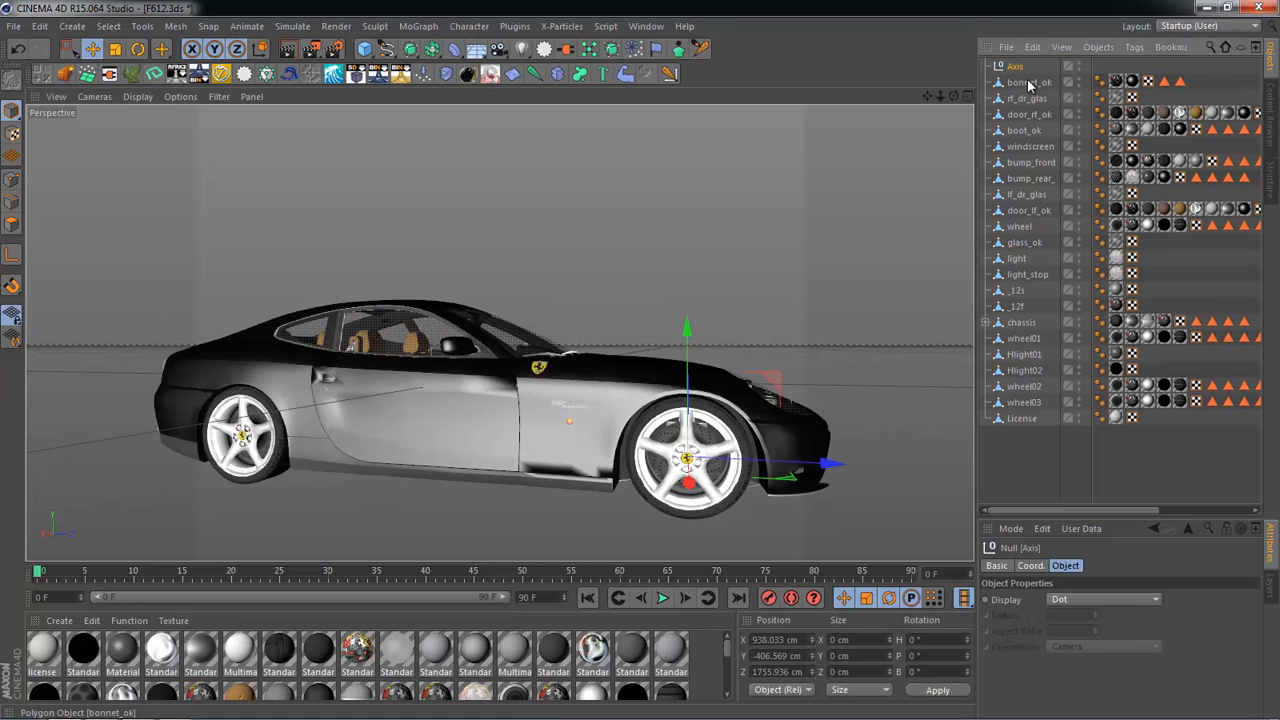
pyautogui.hotkey('ctrl', 'c')
pyautogui.hotkey('ctrl', 'v')
pyautogui.doubleClick(1034, 67)
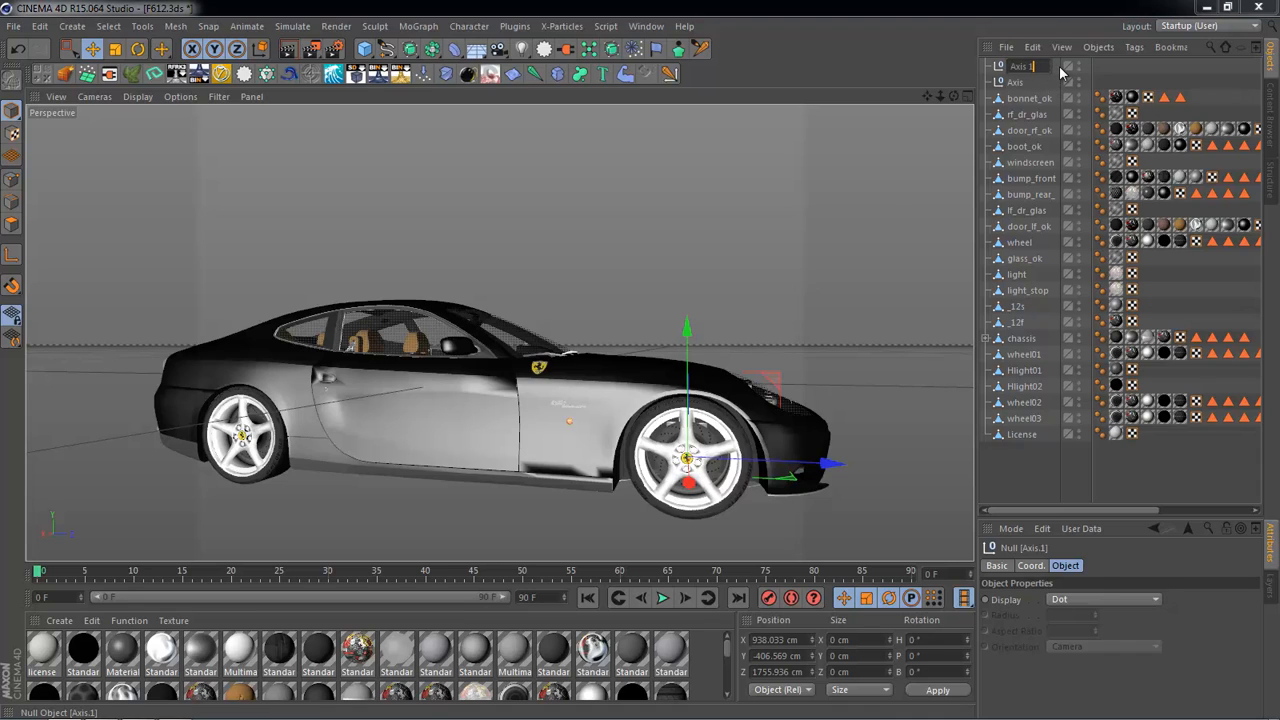
pyautogui.write('Axis 1')
pyautogui.press('Return')
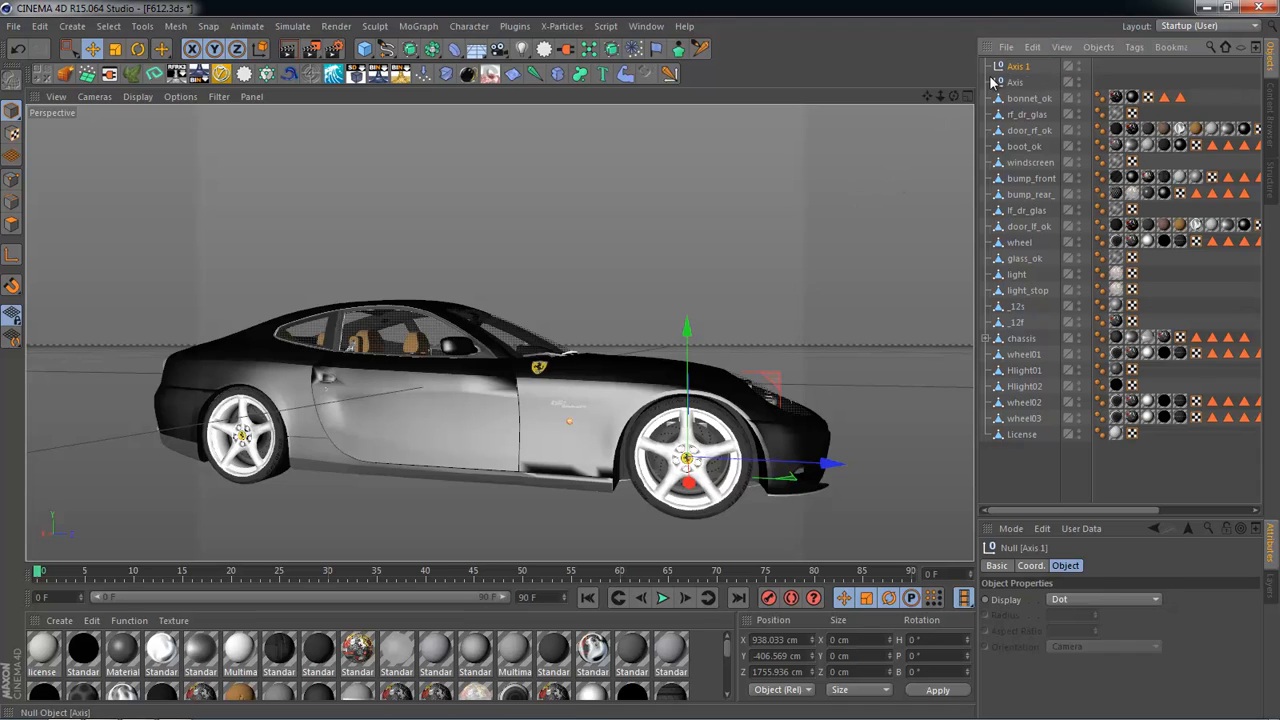
# Step: In the Top view, move the Axis 1 null across to the opposite front wheel, to about X -965 cm
pyautogui.middleClick(702, 207)
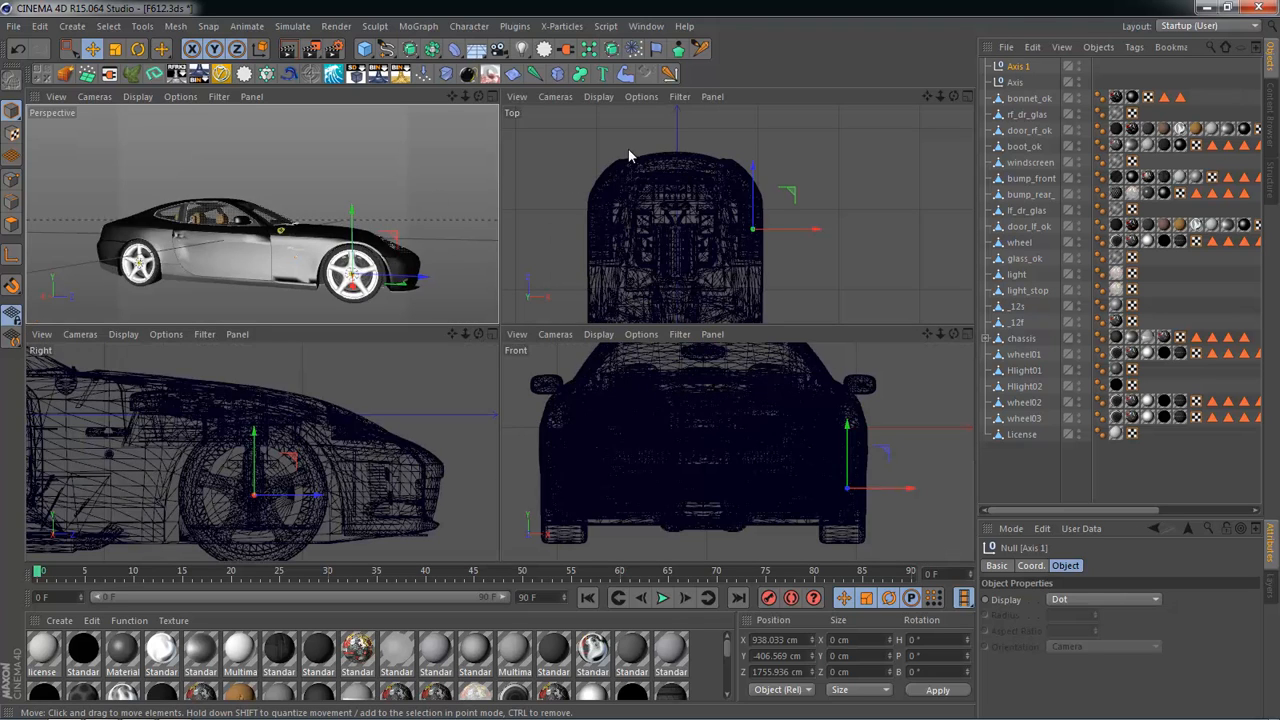
pyautogui.middleClick(628, 149)
pyautogui.click(1029, 66)
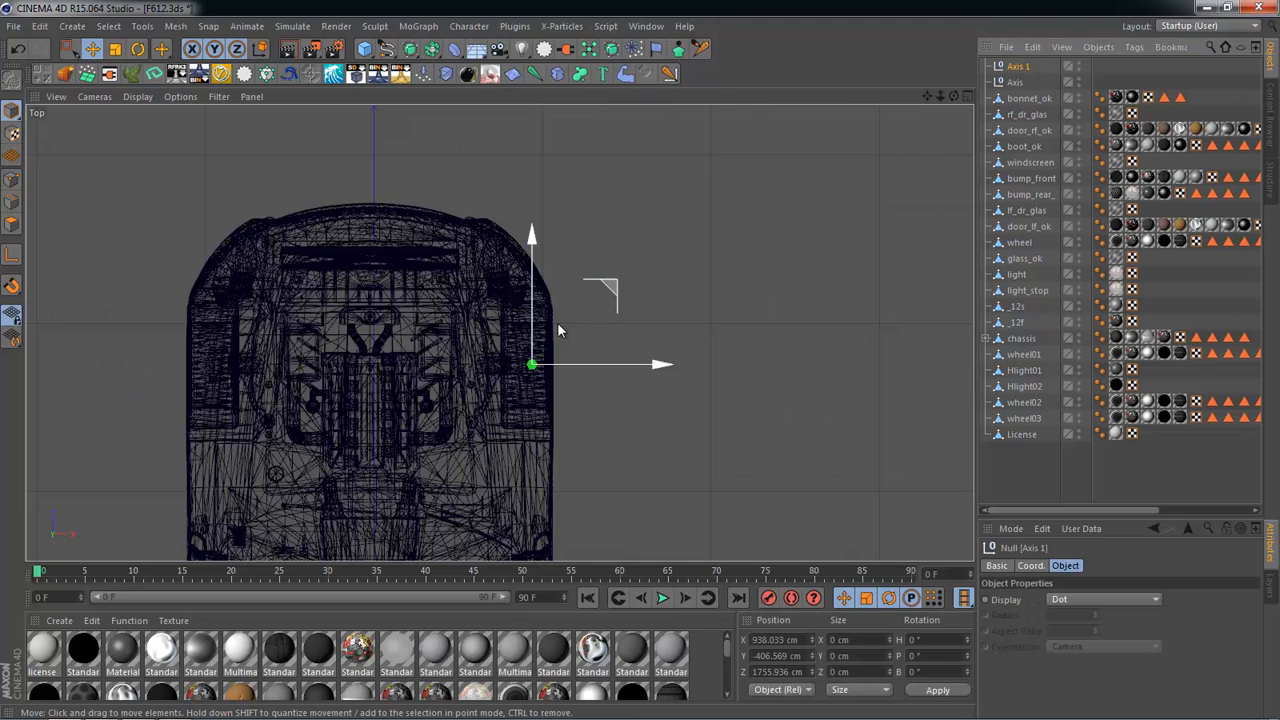
pyautogui.moveTo(551, 364); pyautogui.dragTo(508, 370)
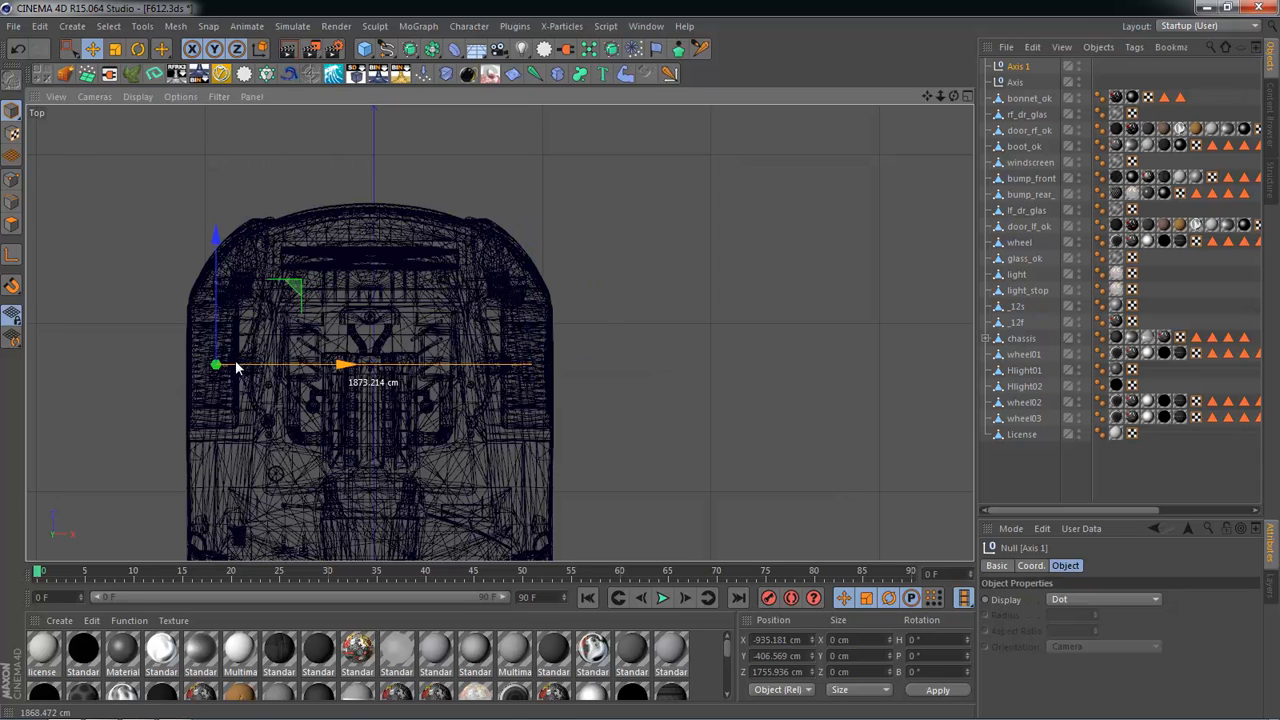
pyautogui.scroll(3, 309, 344)
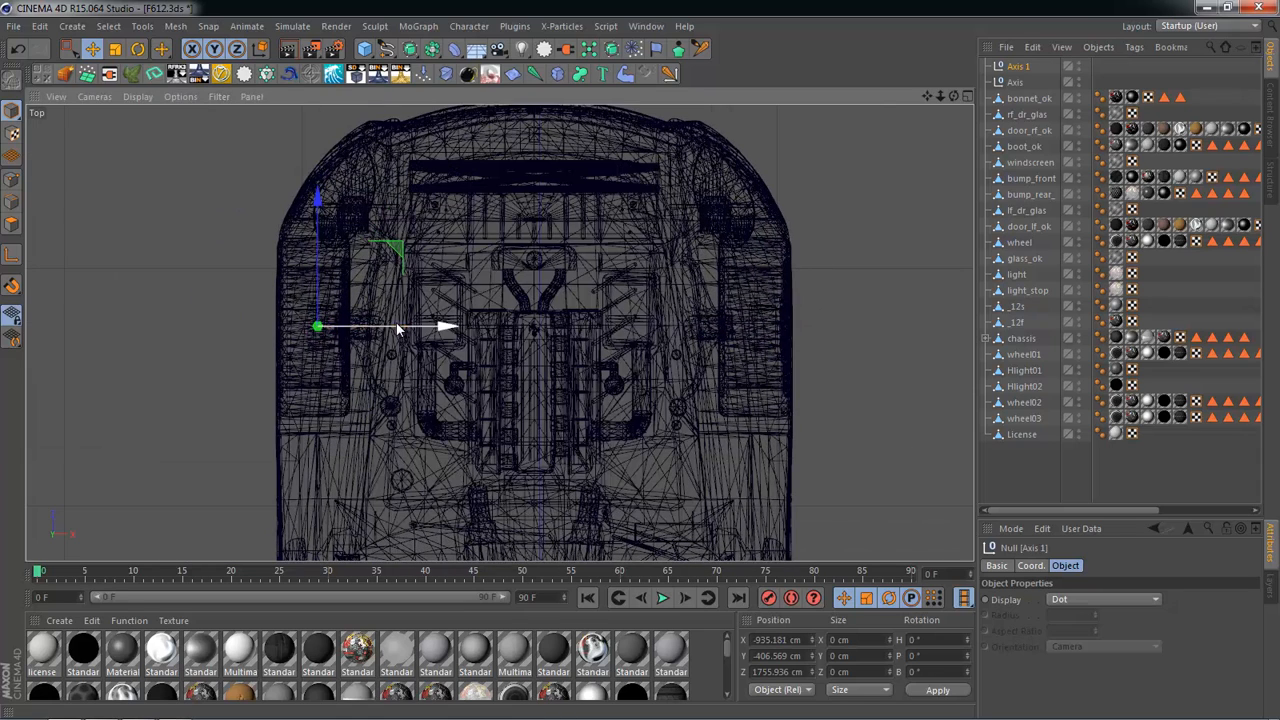
pyautogui.moveTo(391, 328); pyautogui.dragTo(389, 328)
# Step: Refine the Axis 1 null's position in the opposite front wheel to about X -987 cm and Z 1753 cm, and clear the selection
pyautogui.middleClick(423, 299)
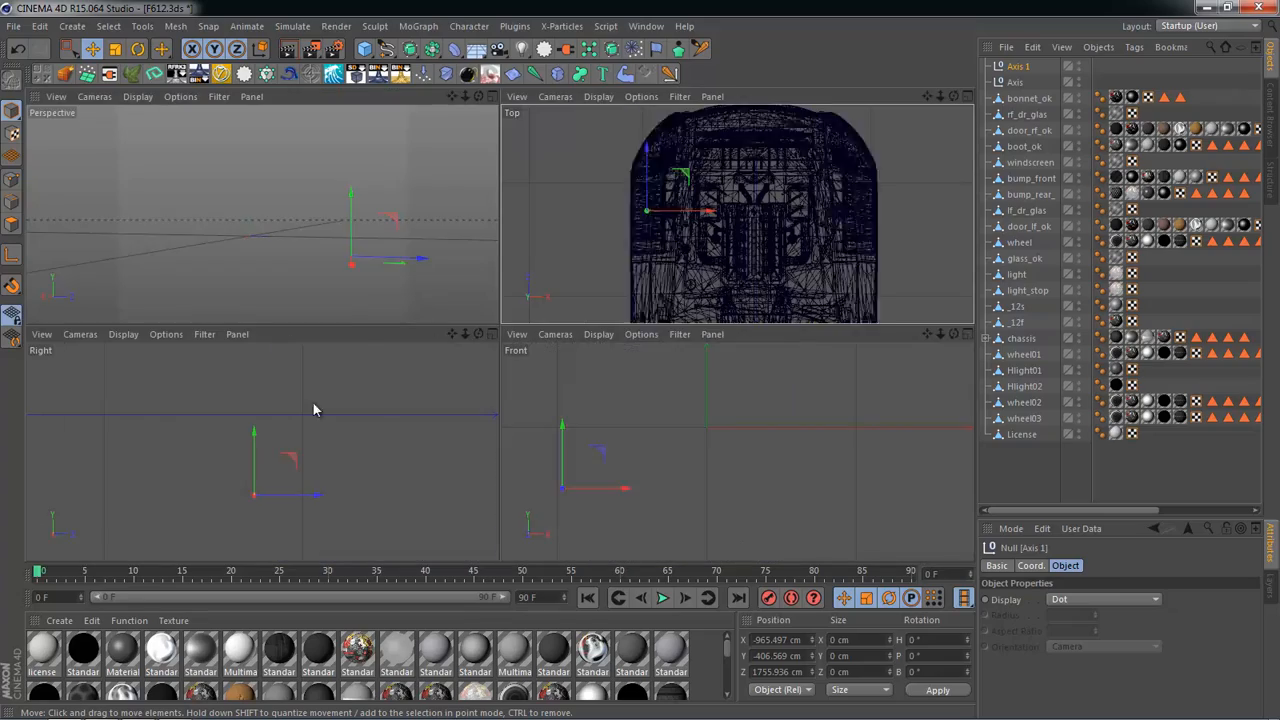
pyautogui.middleClick(345, 262)
pyautogui.keyDown('alt'); pyautogui.moveTo(744, 356); pyautogui.dragTo(573, 366); pyautogui.keyUp('alt')
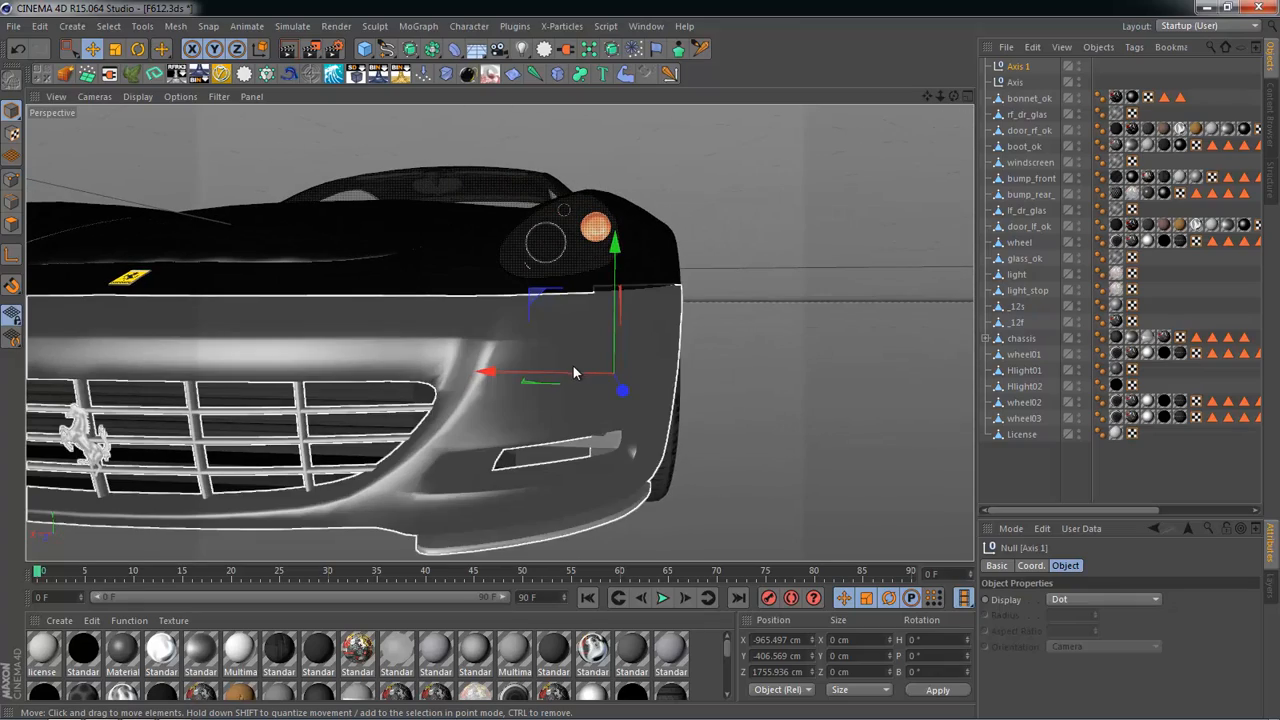
pyautogui.middleClick(818, 267)
pyautogui.middleClick(697, 242)
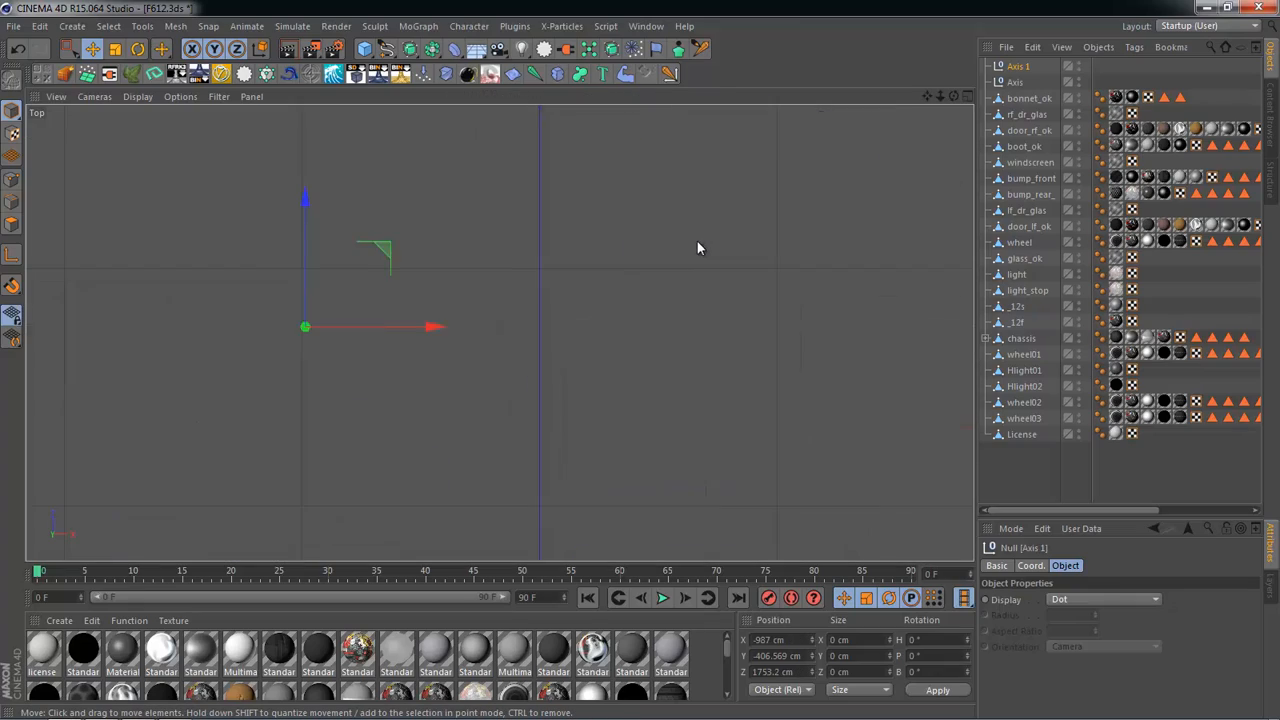
pyautogui.scroll(-8, 691, 241)
pyautogui.keyDown('alt'); pyautogui.moveTo(664, 229); pyautogui.dragTo(605, 235, button='middle'); pyautogui.keyUp('alt')
pyautogui.click(765, 246)
# Step: Duplicate the Axis 1 null, rename the copy as Axis 2, and clear the selection
pyautogui.scroll(-5, 606, 238)
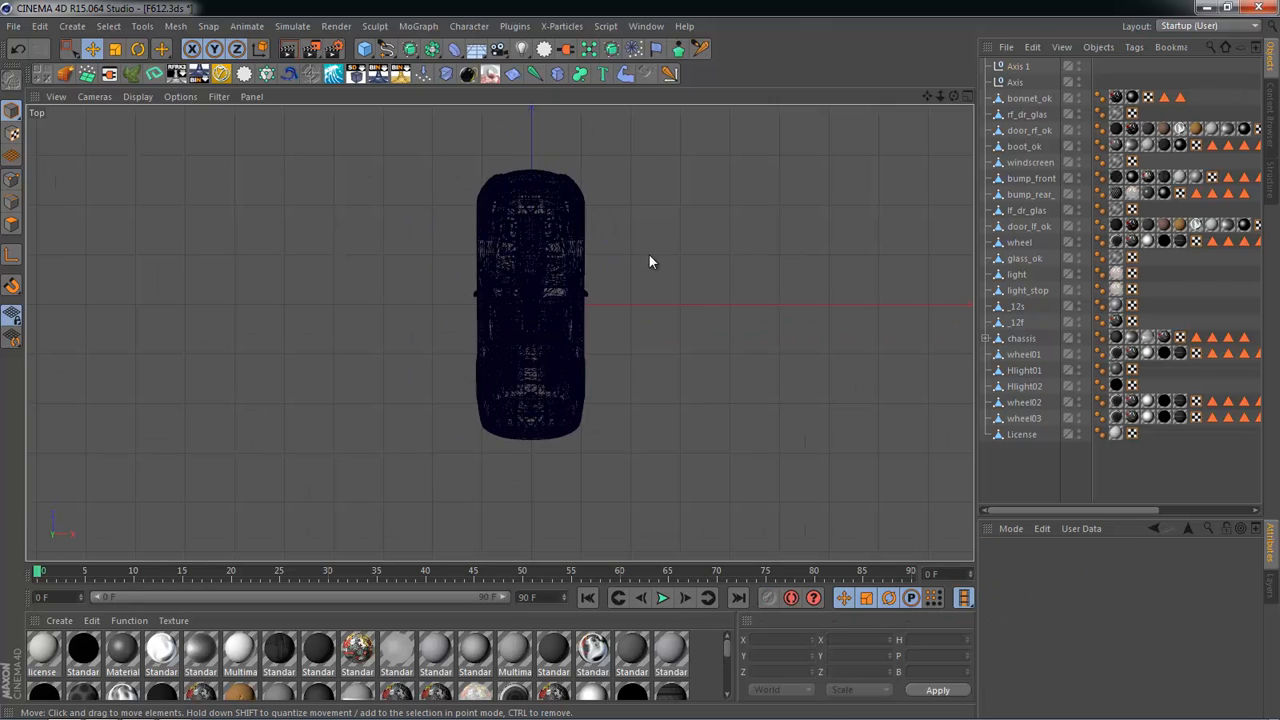
pyautogui.click(1025, 74)
pyautogui.scroll(4, 531, 337)
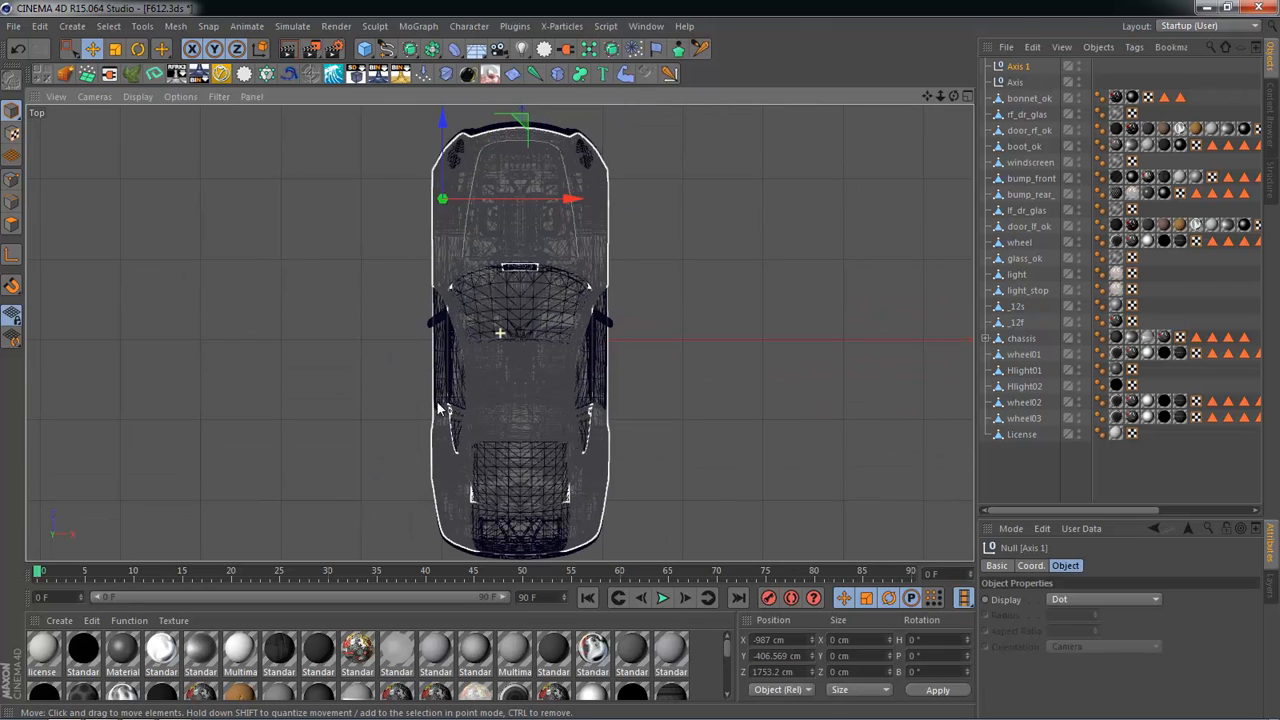
pyautogui.hotkey('ctrl', 'c')
pyautogui.hotkey('ctrl', 'v')
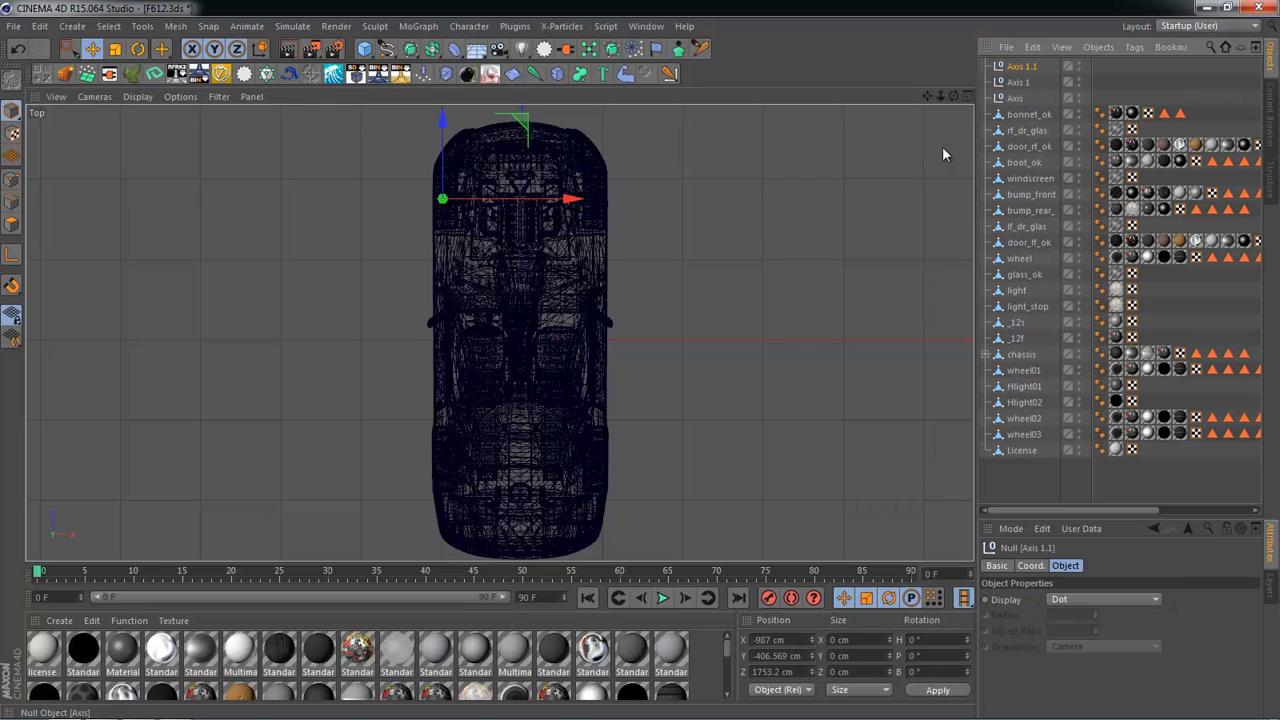
pyautogui.doubleClick(1037, 68)
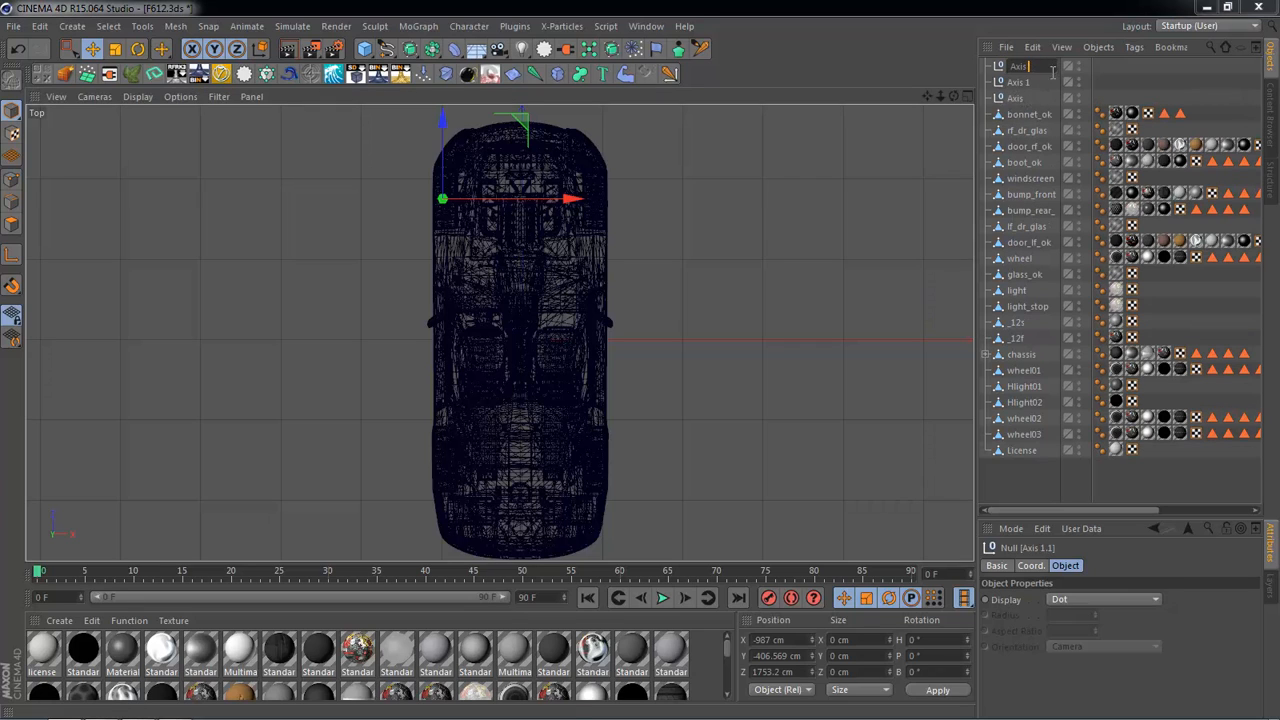
pyautogui.write('Axis 2')
pyautogui.press('Return')
pyautogui.click(833, 179)
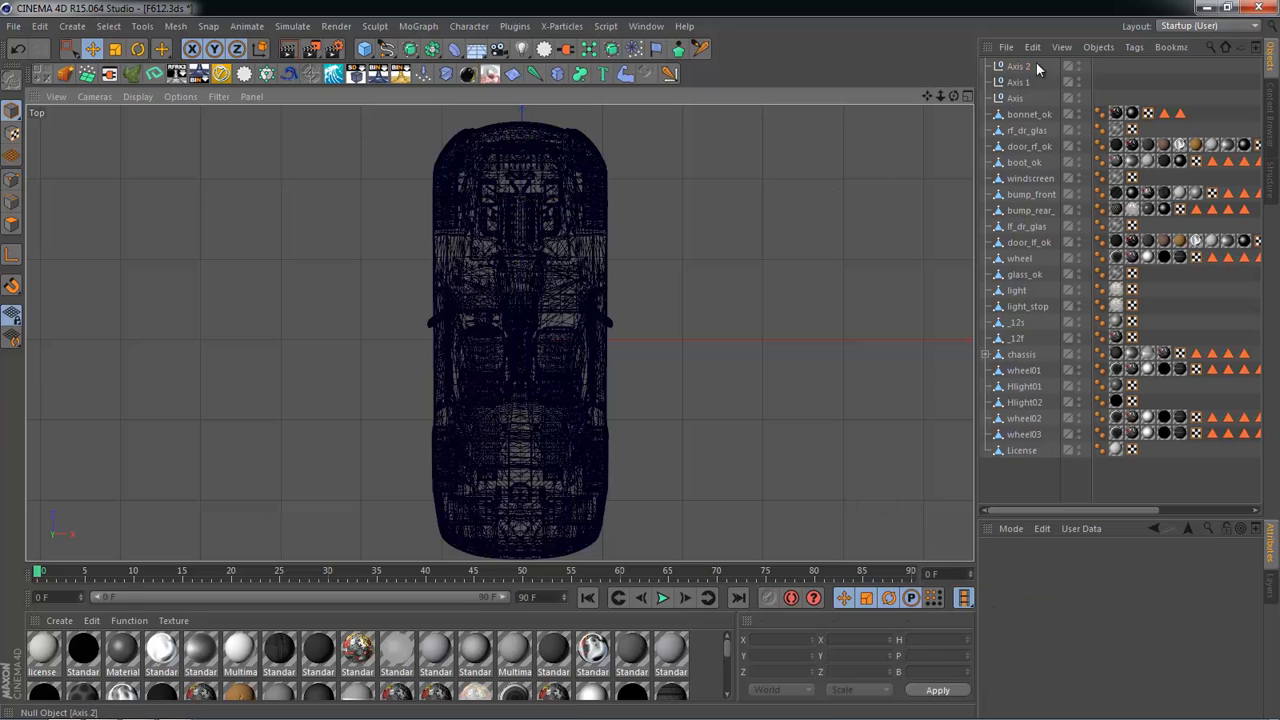
# Step: In the Top view, move the Axis 2 null back along the car to the rear wheel, to about Z -1447 cm
pyautogui.click(1043, 60)
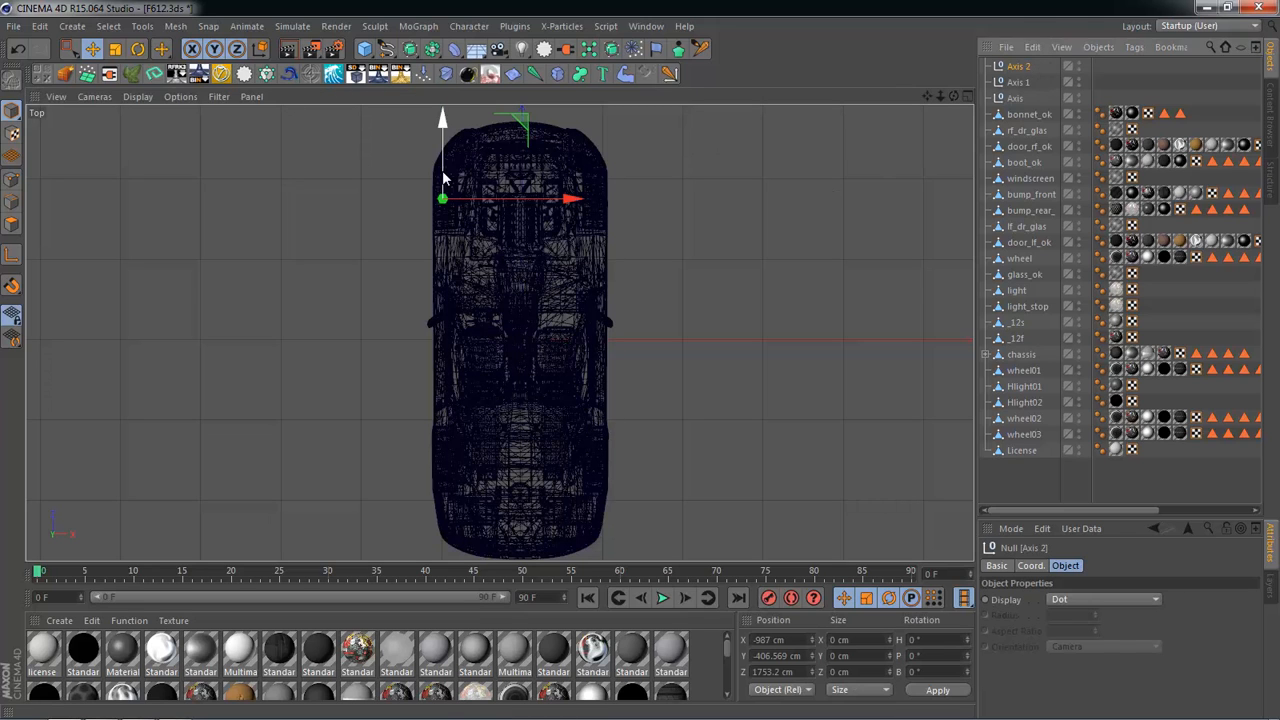
pyautogui.moveTo(443, 121); pyautogui.dragTo(436, 382)
pyautogui.moveTo(436, 456); pyautogui.dragTo(437, 460)
pyautogui.scroll(6, 500, 356)
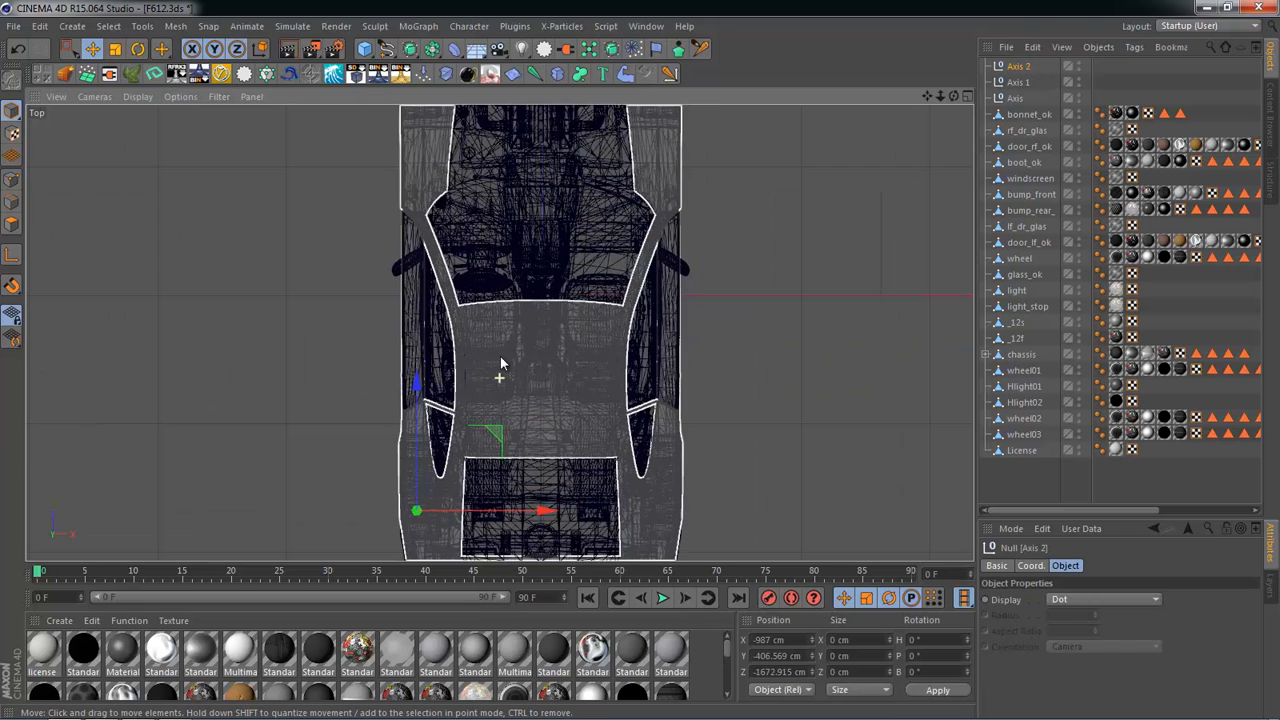
pyautogui.scroll(8, 431, 299)
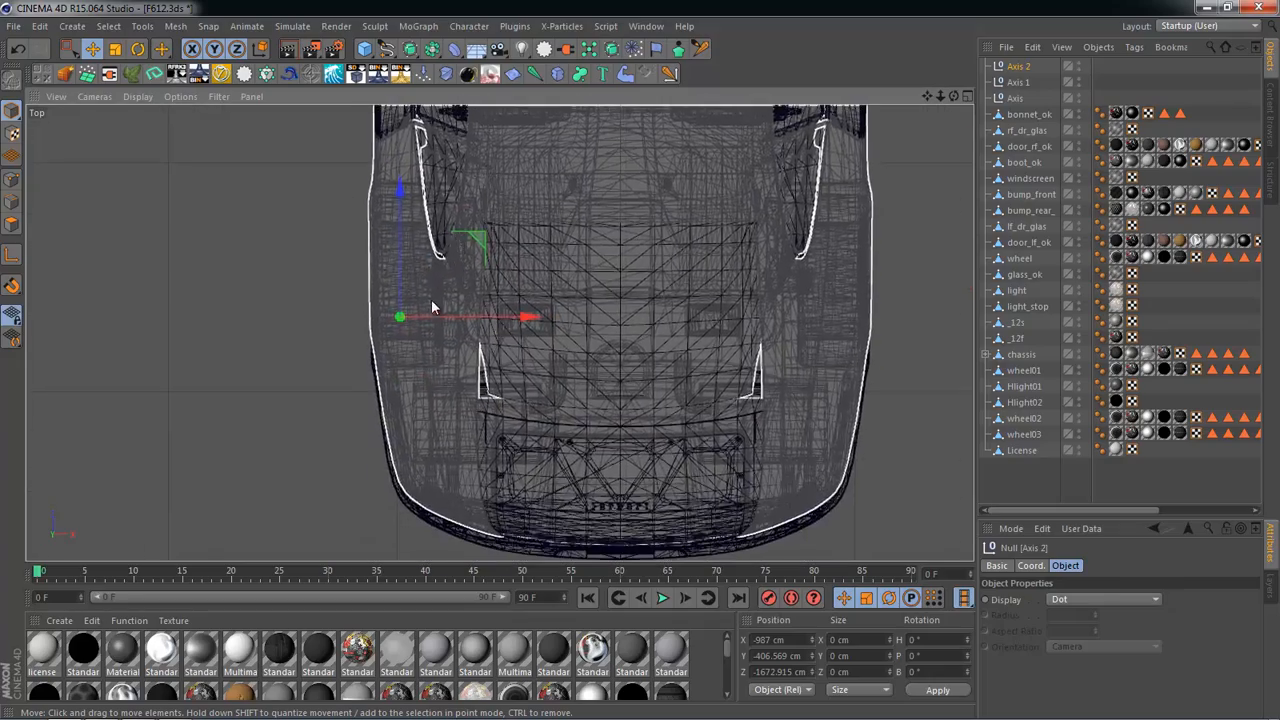
pyautogui.scroll(-5, 398, 296)
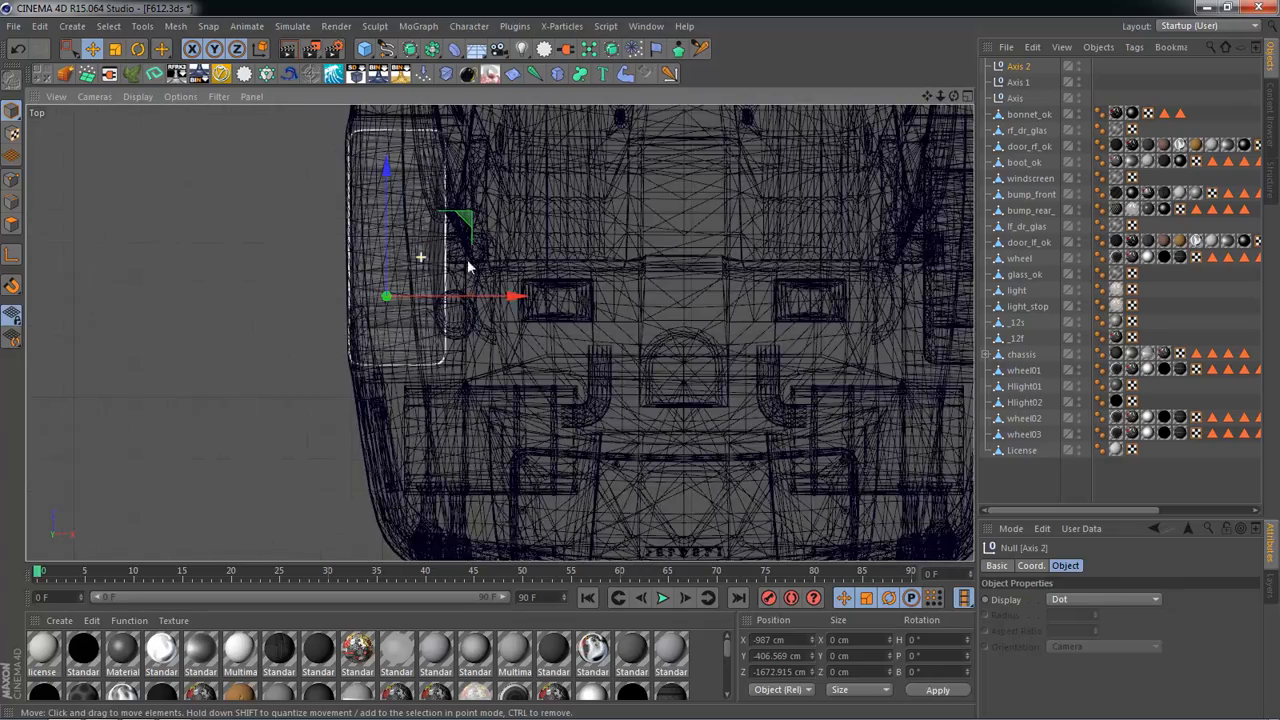
pyautogui.moveTo(381, 259); pyautogui.dragTo(360, 277)
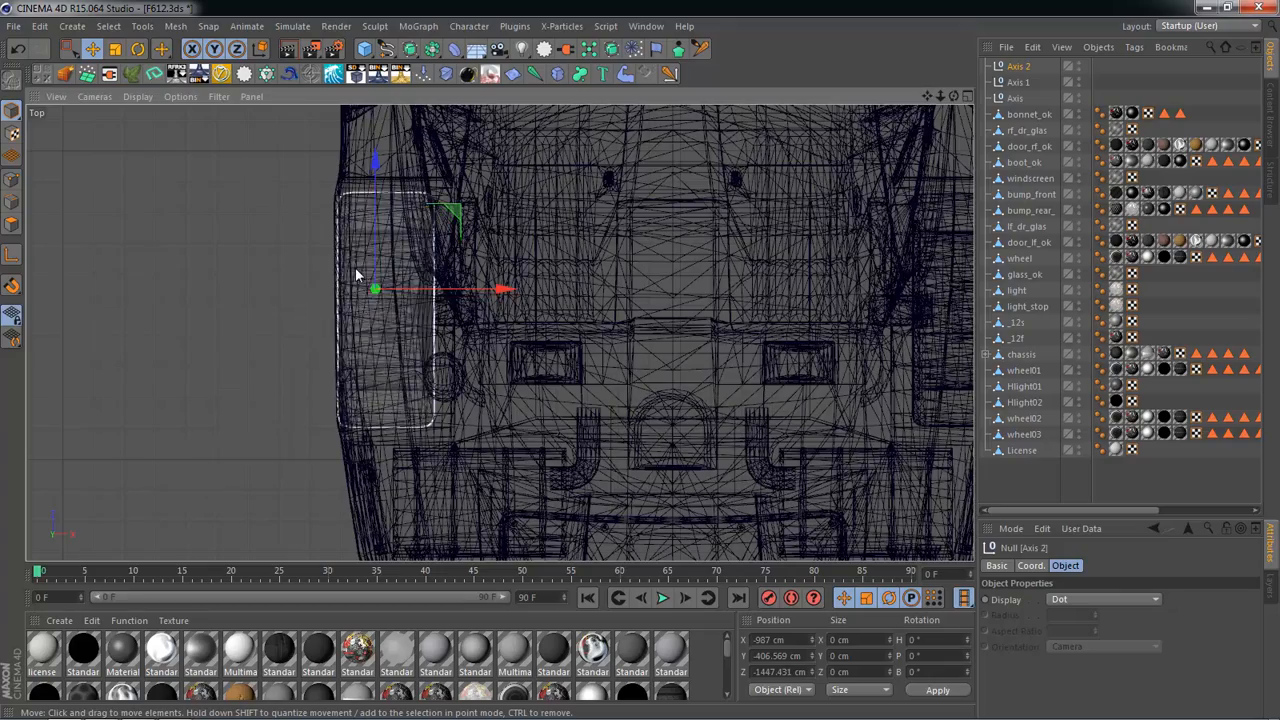
# Step: In the Right view, move the Axis 2 null to the rear wheel's hub, at about Y -402 cm and Z -1514 cm
pyautogui.middleClick(360, 277)
pyautogui.middleClick(353, 427)
pyautogui.scroll(-3, 350, 425)
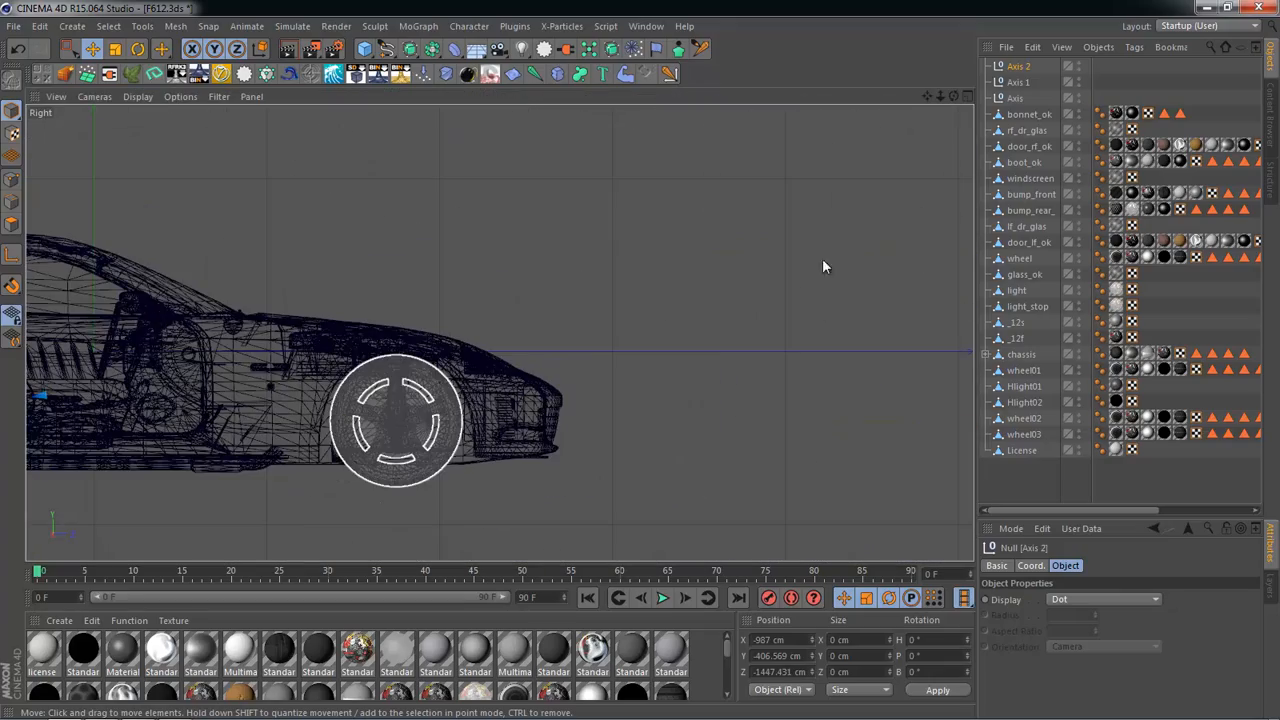
pyautogui.keyDown('alt'); pyautogui.moveTo(287, 367); pyautogui.dragTo(838, 272, button='middle'); pyautogui.keyUp('alt')
pyautogui.scroll(3, 395, 400)
pyautogui.scroll(8, 395, 403)
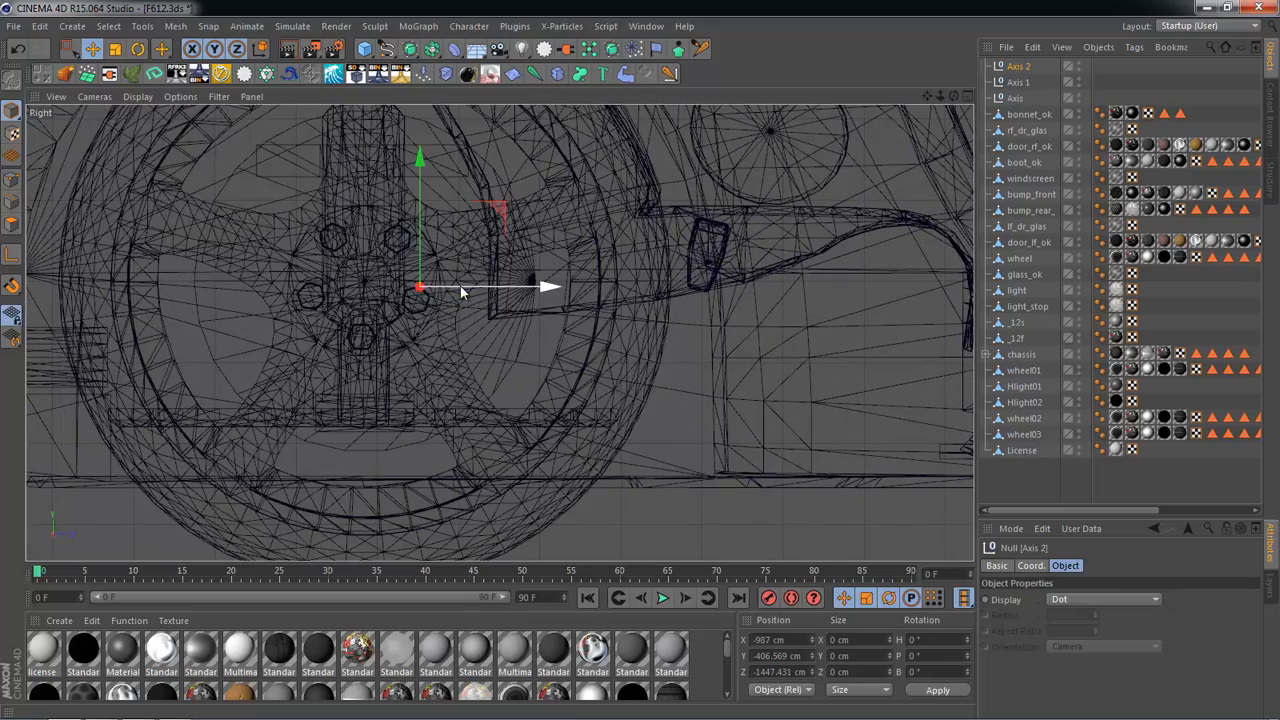
pyautogui.moveTo(460, 287); pyautogui.dragTo(402, 292)
pyautogui.scroll(3, 342, 330)
pyautogui.scroll(2, 435, 315)
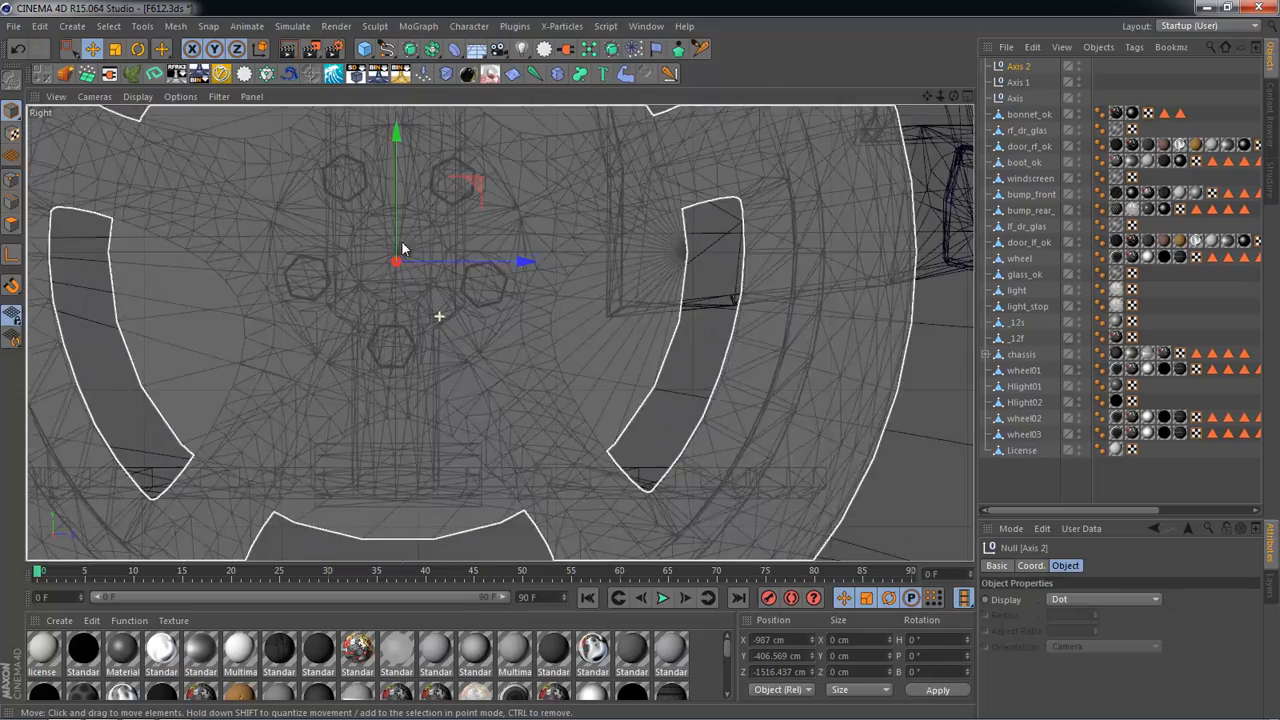
pyautogui.moveTo(400, 243); pyautogui.dragTo(410, 255)
pyautogui.middleClick(410, 255)
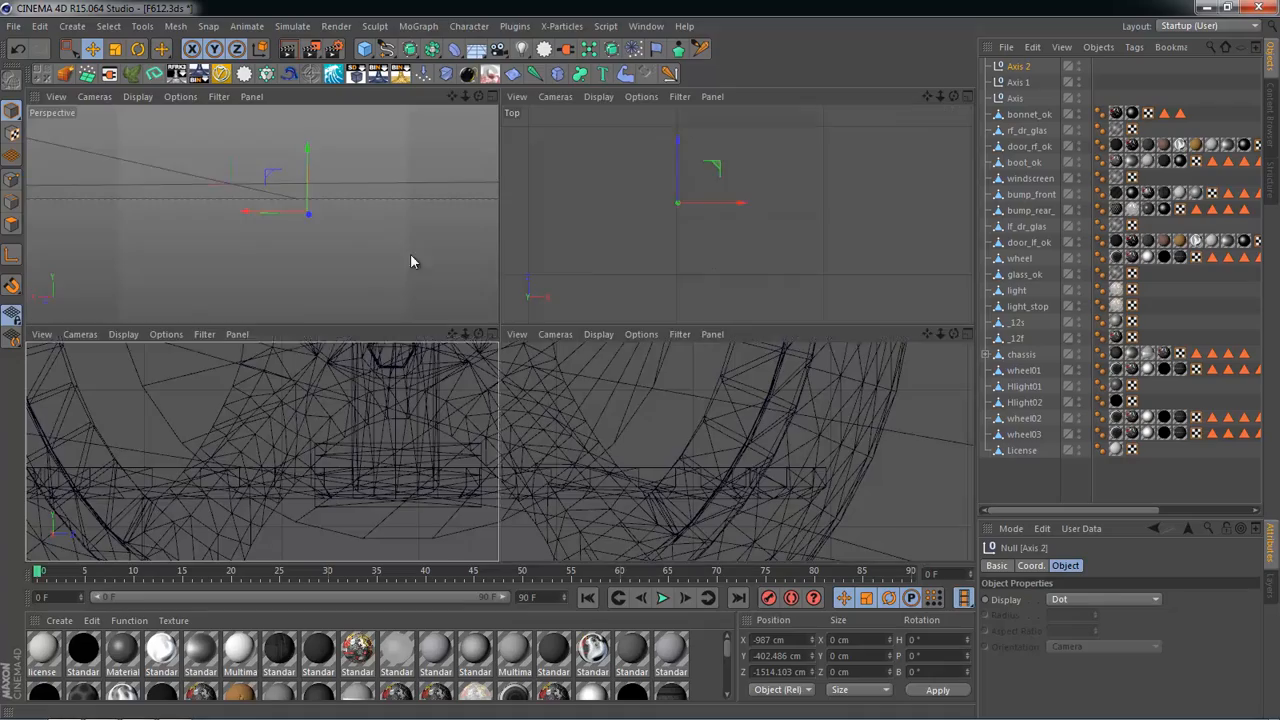
# Step: Duplicate the Axis 2 null and move the copy across to the opposite rear wheel in the Top view, to about X 941 cm
pyautogui.middleClick(572, 390)
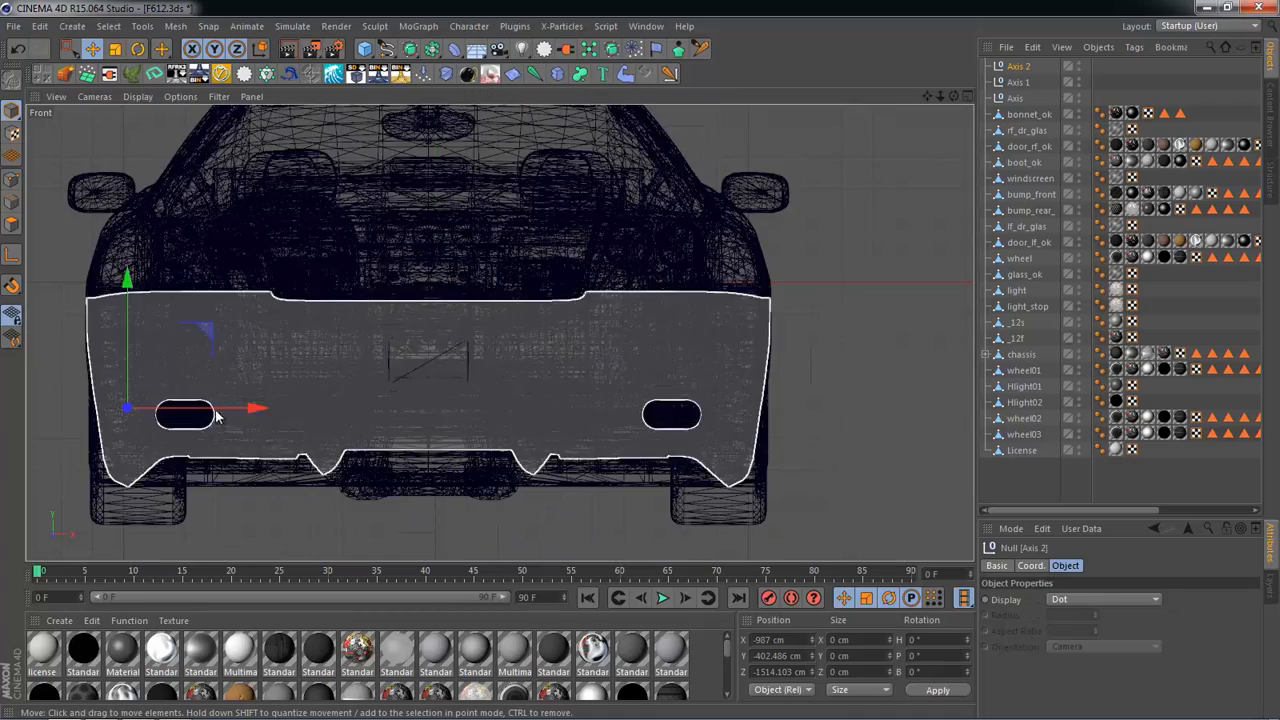
pyautogui.middleClick(279, 331)
pyautogui.middleClick(641, 306)
pyautogui.scroll(-6, 641, 306)
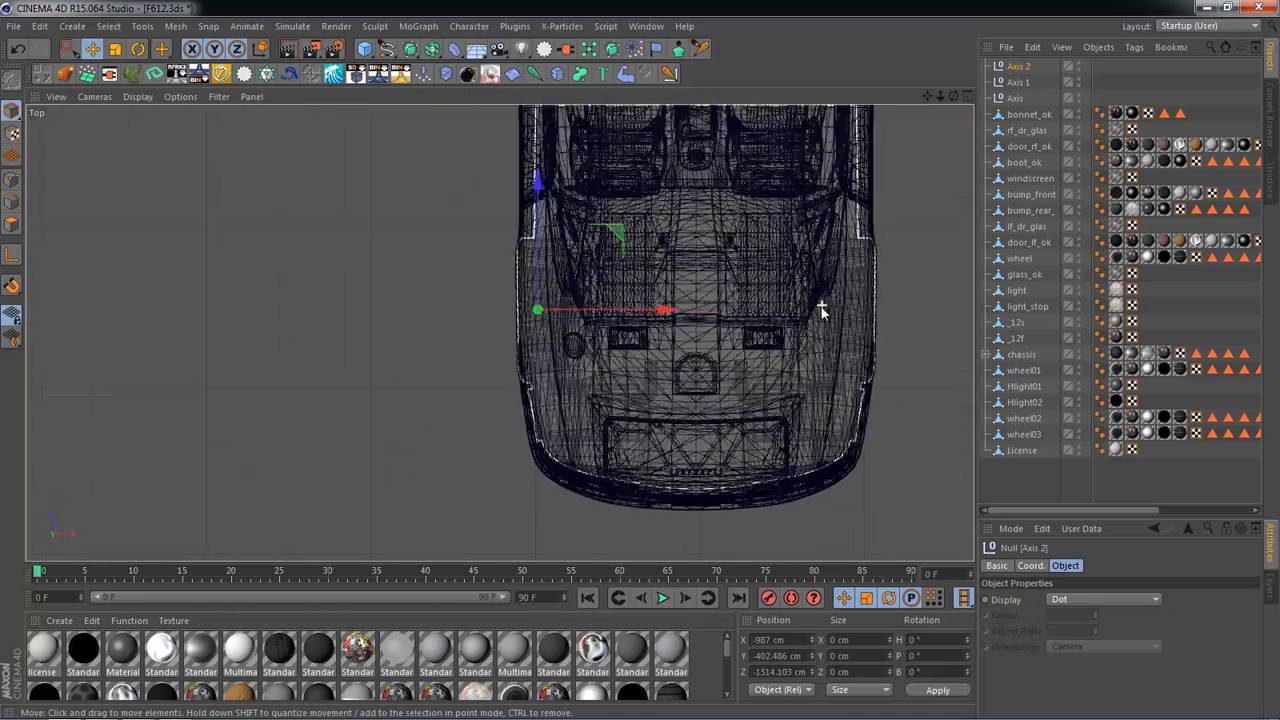
pyautogui.keyDown('alt'); pyautogui.moveTo(743, 318); pyautogui.dragTo(648, 414, button='middle'); pyautogui.keyUp('alt')
pyautogui.click(899, 198)
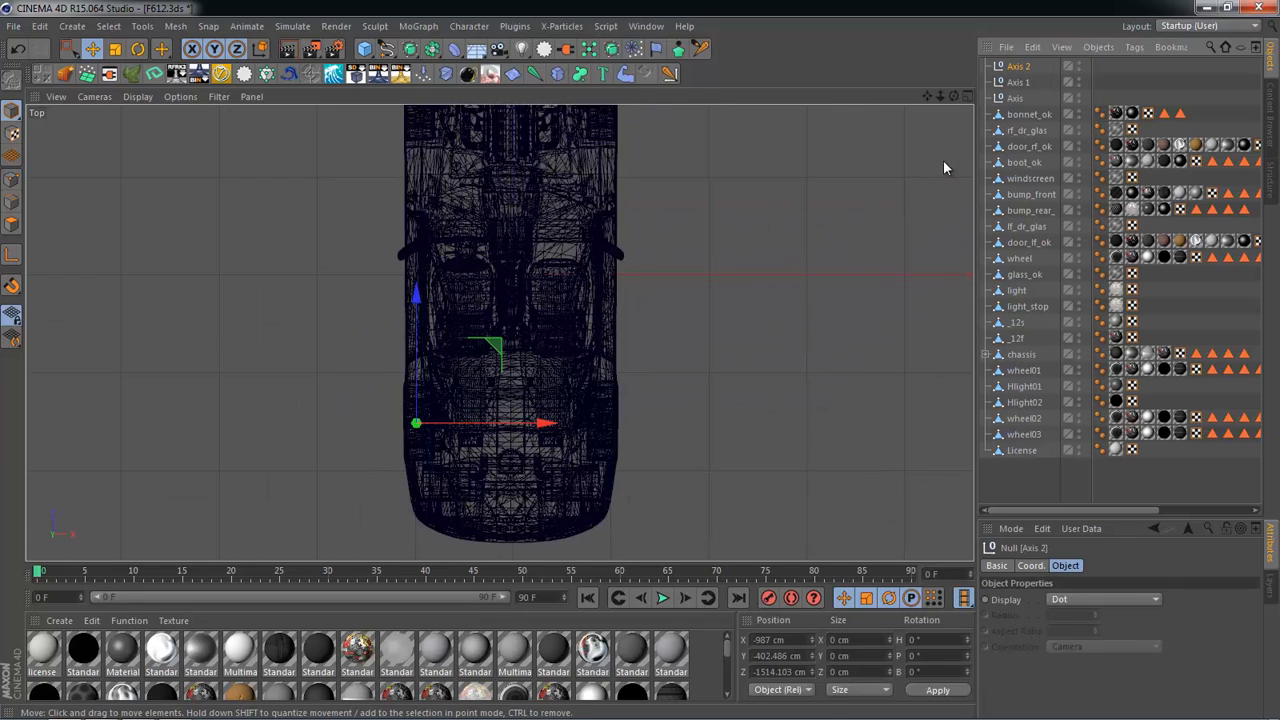
pyautogui.hotkey('ctrl', 'v')
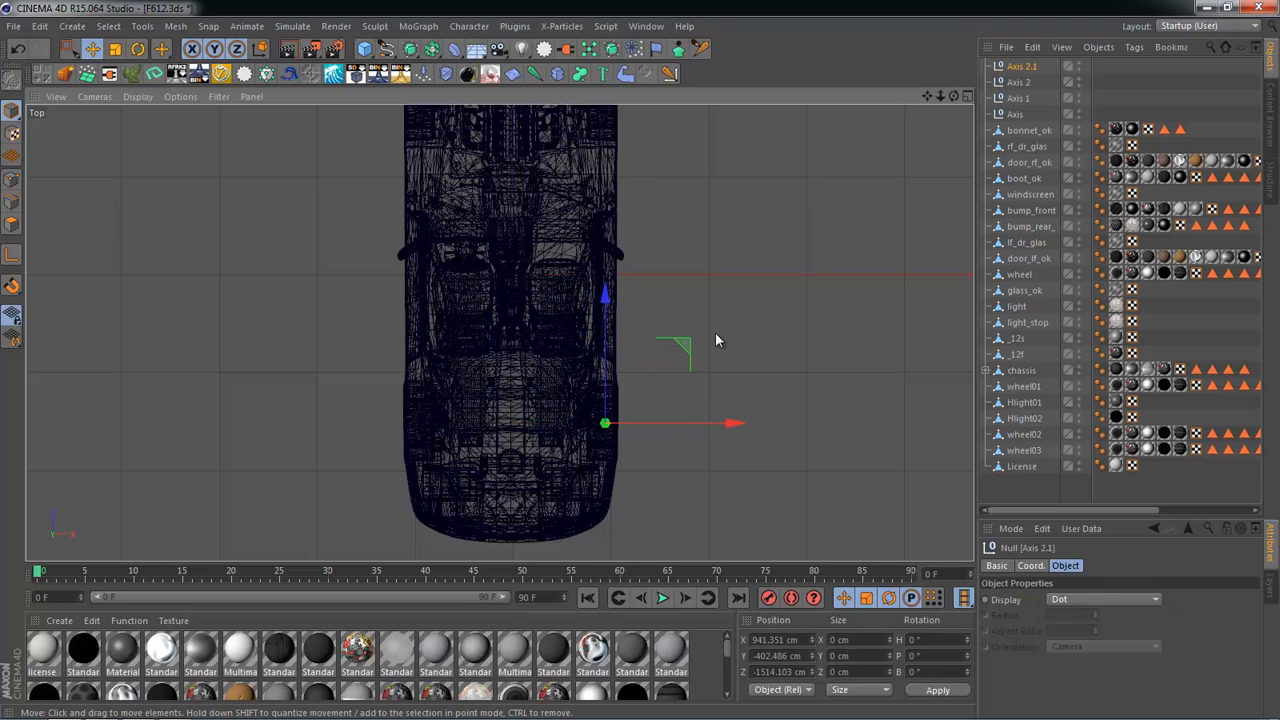
# Step: Rename the copied null at the opposite rear wheel as Axis 3
pyautogui.doubleClick(1045, 66)
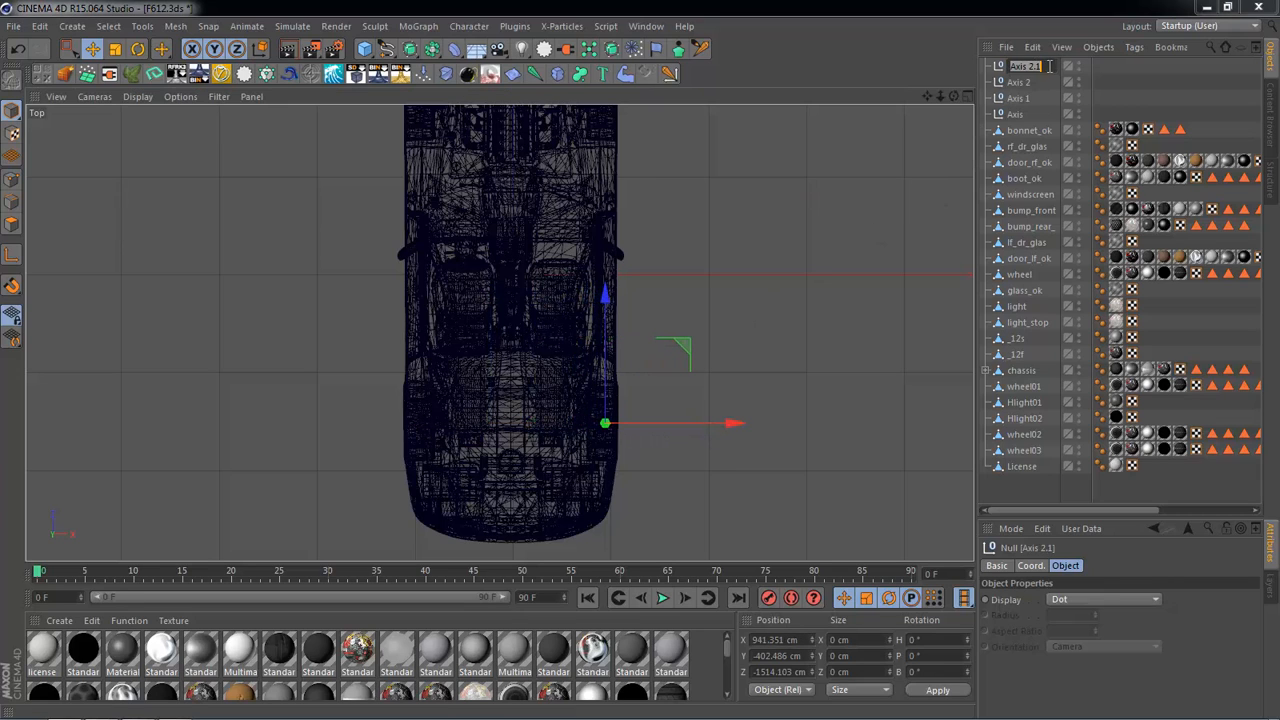
pyautogui.press('BackSpace')
pyautogui.write('3')
pyautogui.press('Return')
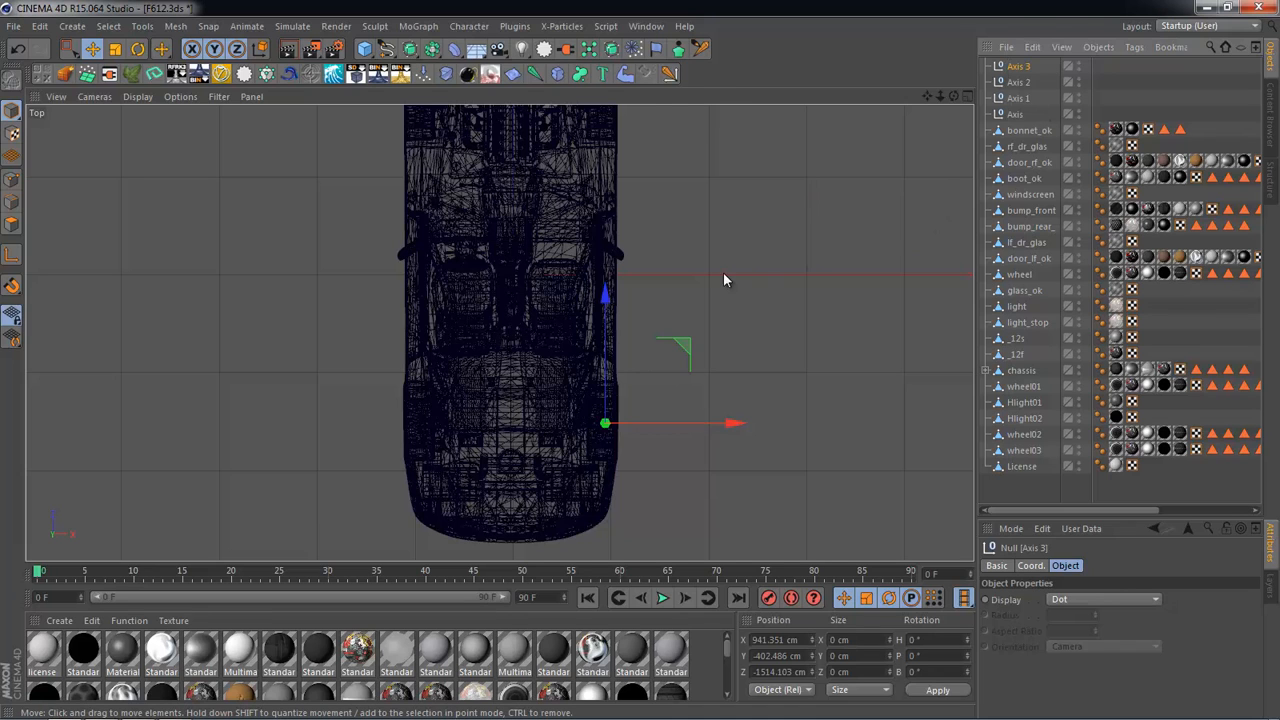
# Step: Check the wheel axis nulls' placement around the car in the Perspective view, and clear the selection
pyautogui.middleClick(723, 272)
pyautogui.middleClick(351, 277)
pyautogui.keyDown('alt'); pyautogui.moveTo(466, 303); pyautogui.dragTo(953, 102); pyautogui.keyUp('alt')
pyautogui.scroll(-3, 634, 374)
pyautogui.keyDown('alt'); pyautogui.moveTo(634, 374); pyautogui.dragTo(210, 387); pyautogui.keyUp('alt')
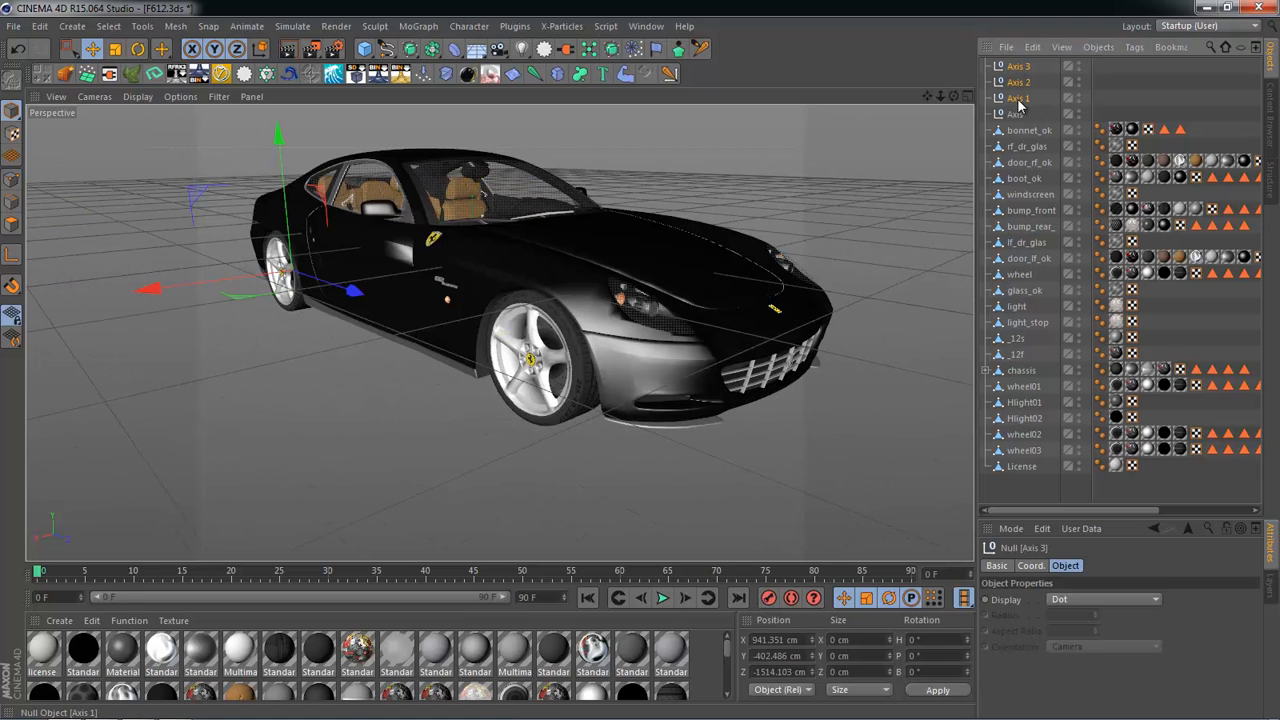
pyautogui.click(877, 346)
# Step: Examine the near front wheel from several angles to identify its object in the list, and clear the selection
pyautogui.keyDown('alt'); pyautogui.moveTo(877, 346); pyautogui.dragTo(601, 217); pyautogui.keyUp('alt')
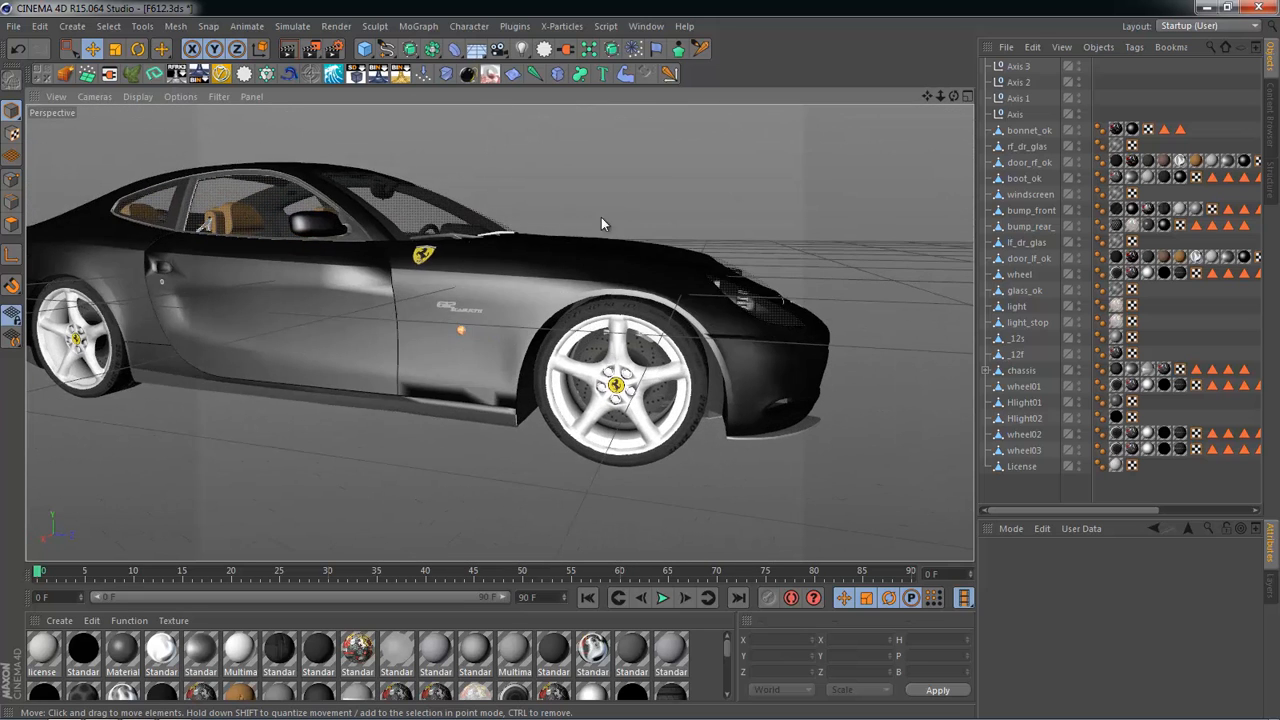
pyautogui.click(612, 368)
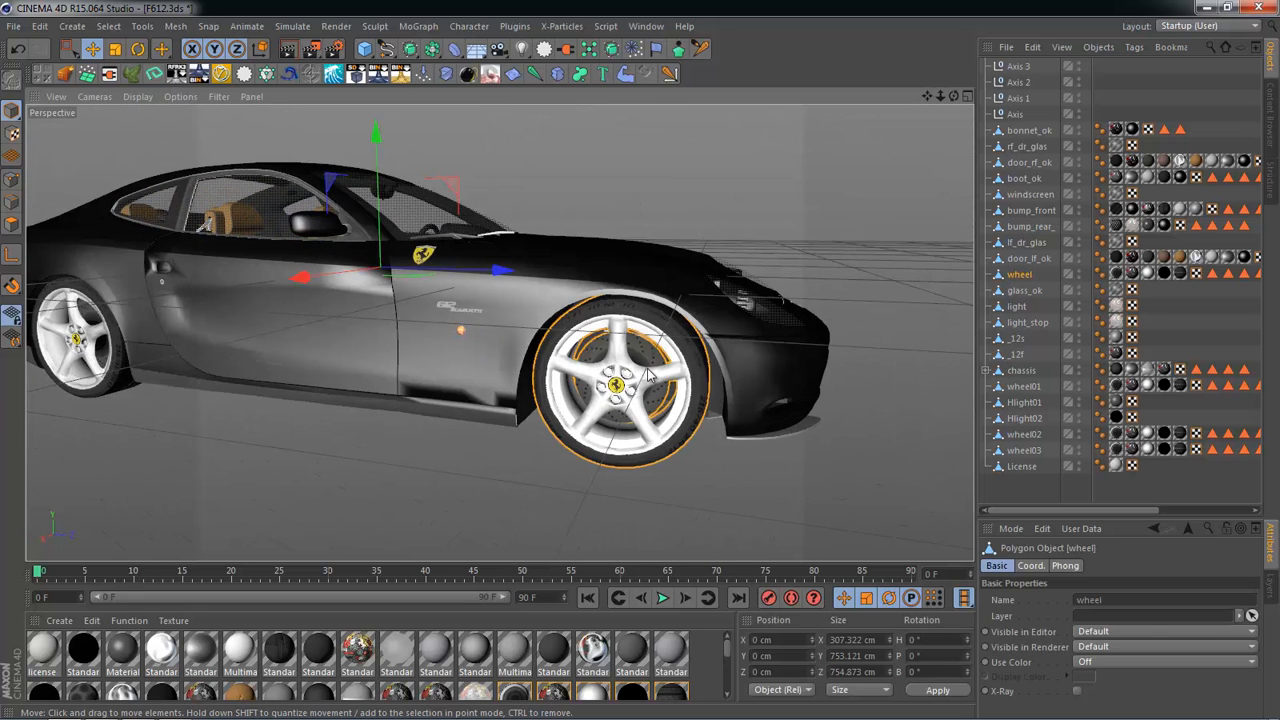
pyautogui.scroll(-3, 662, 472)
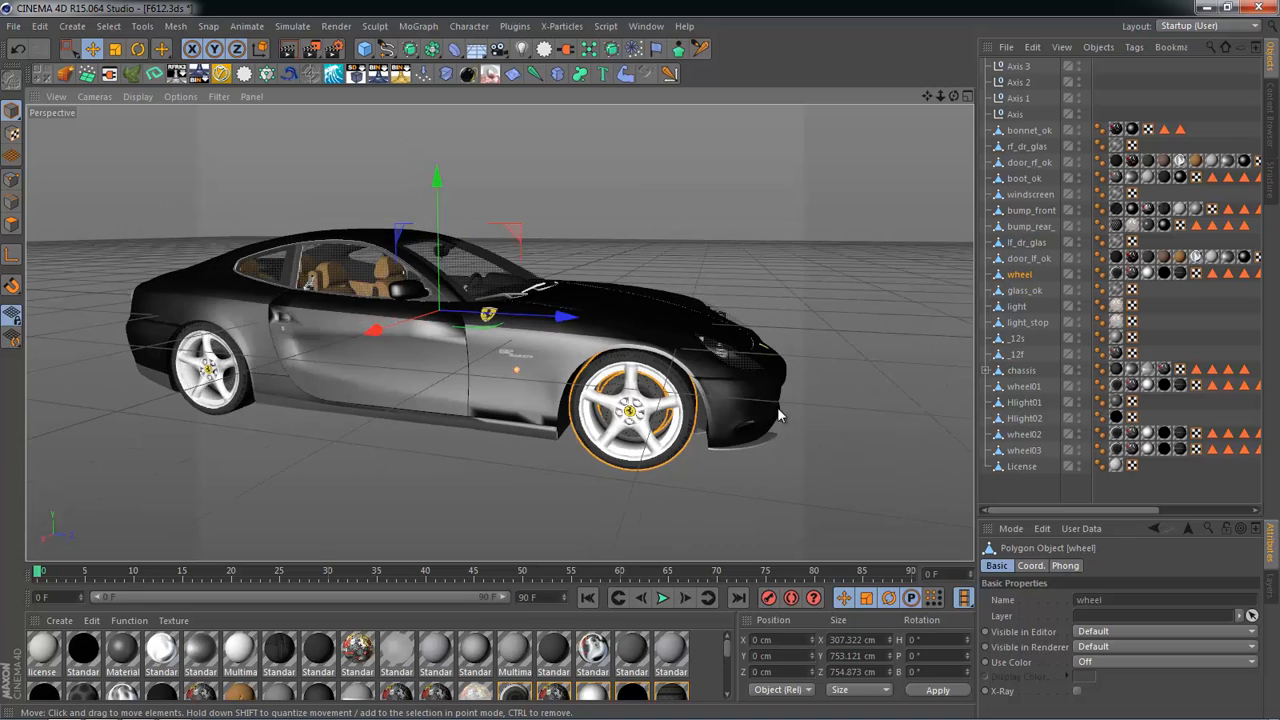
pyautogui.keyDown('alt'); pyautogui.moveTo(918, 366); pyautogui.dragTo(828, 354); pyautogui.keyUp('alt')
pyautogui.keyDown('alt'); pyautogui.moveTo(512, 350); pyautogui.dragTo(445, 384, button='middle'); pyautogui.keyUp('alt')
pyautogui.keyDown('alt'); pyautogui.moveTo(445, 389); pyautogui.dragTo(571, 357); pyautogui.keyUp('alt')
pyautogui.scroll(1, 849, 327)
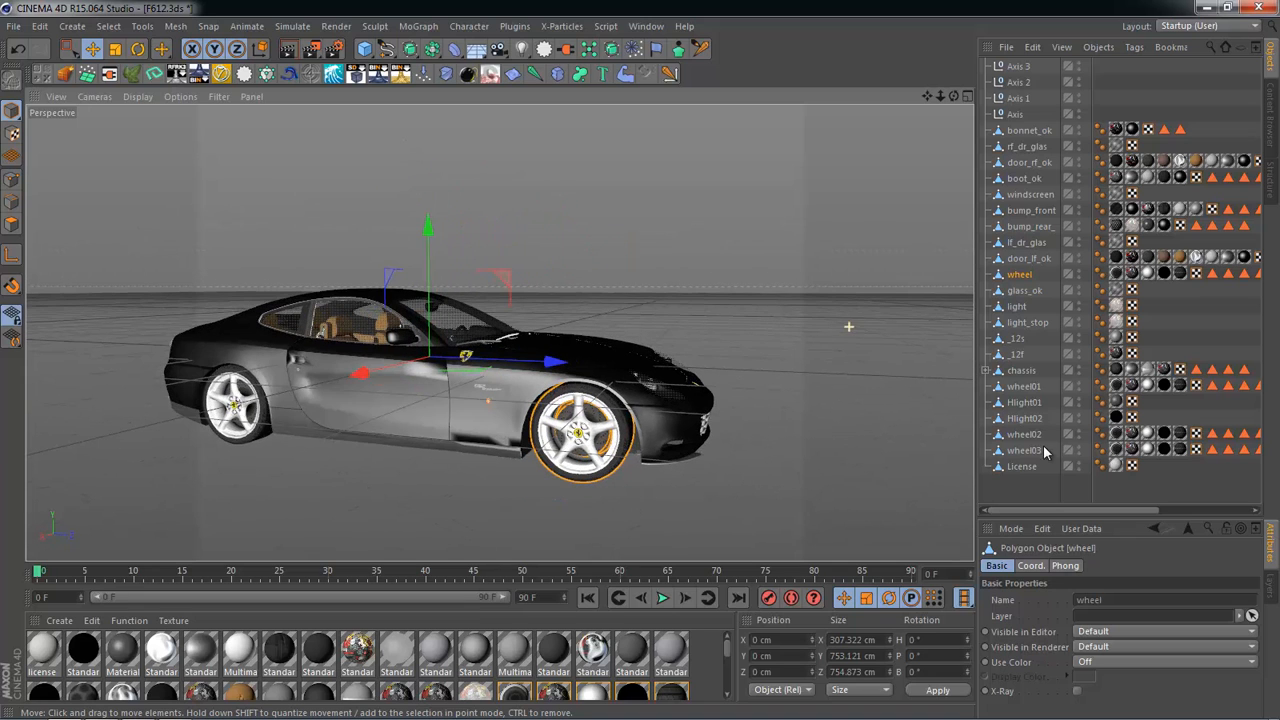
pyautogui.click(710, 500)
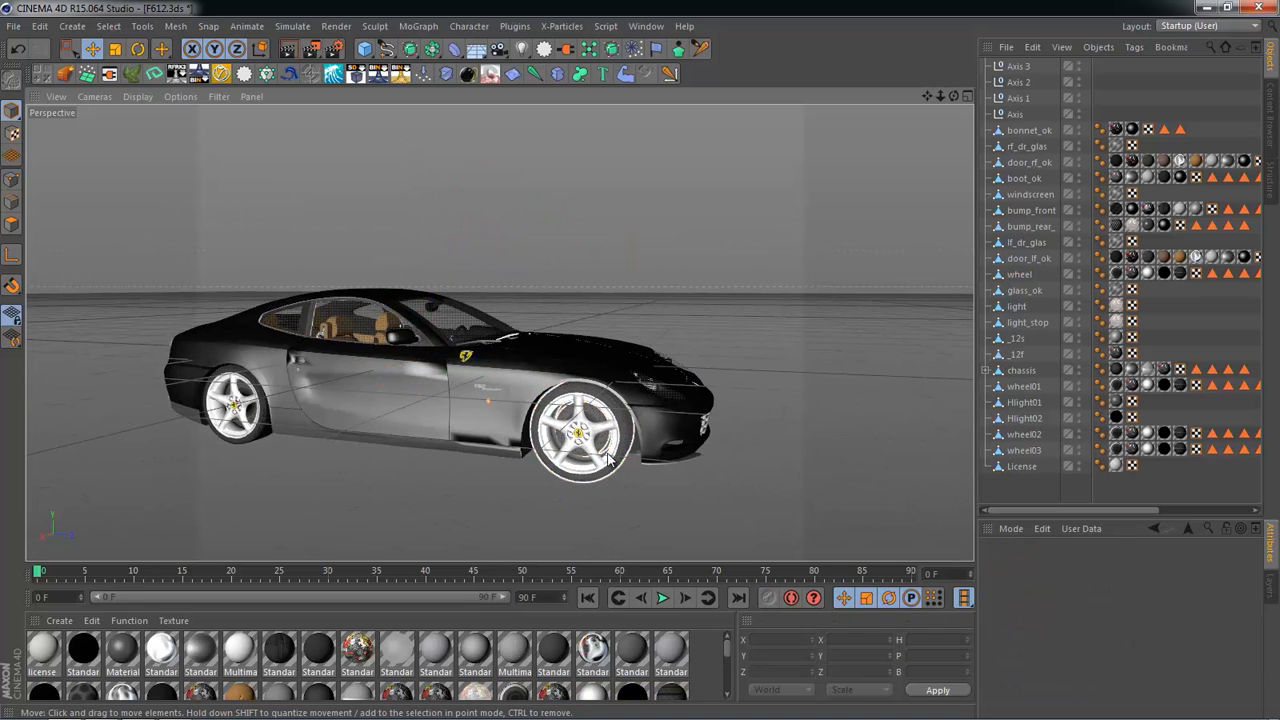
# Step: Make the near front wheel's object, wheel, a child of the Axis null and collapse that null's hierarchy
pyautogui.click(600, 445)
pyautogui.keyDown('alt'); pyautogui.moveTo(690, 468); pyautogui.dragTo(618, 449); pyautogui.keyUp('alt')
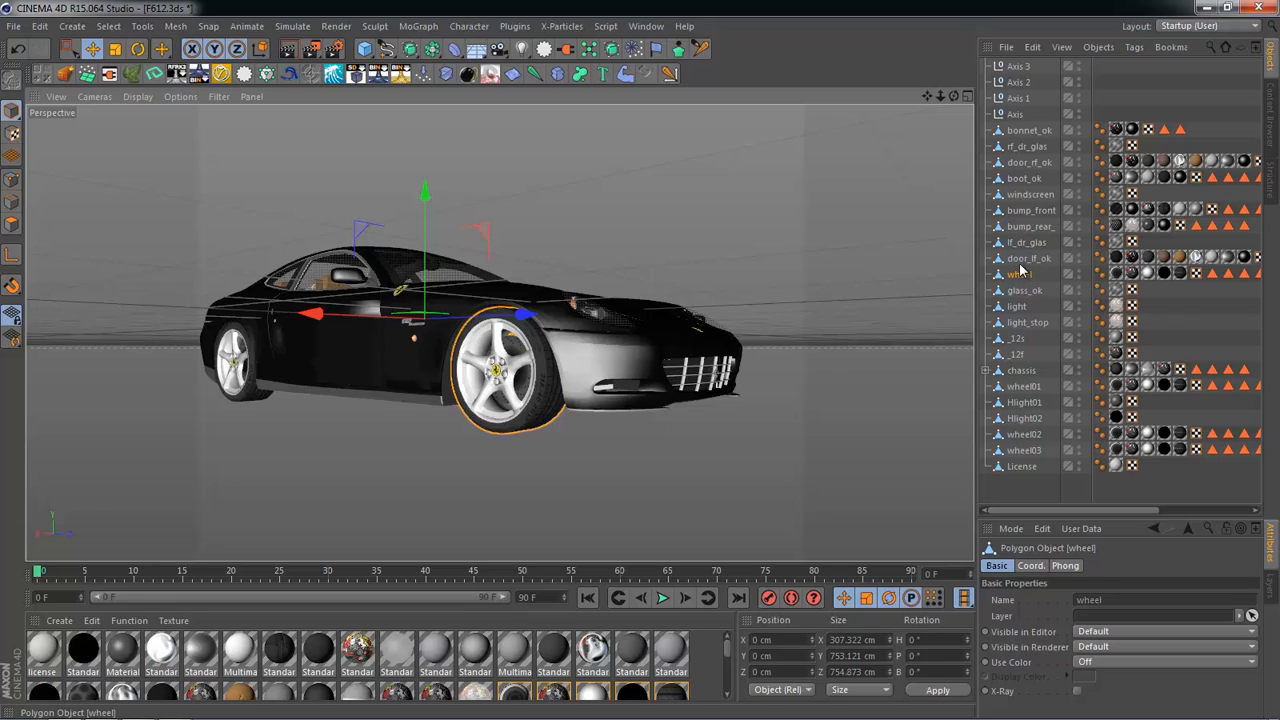
pyautogui.moveTo(1020, 272); pyautogui.dragTo(1018, 116)
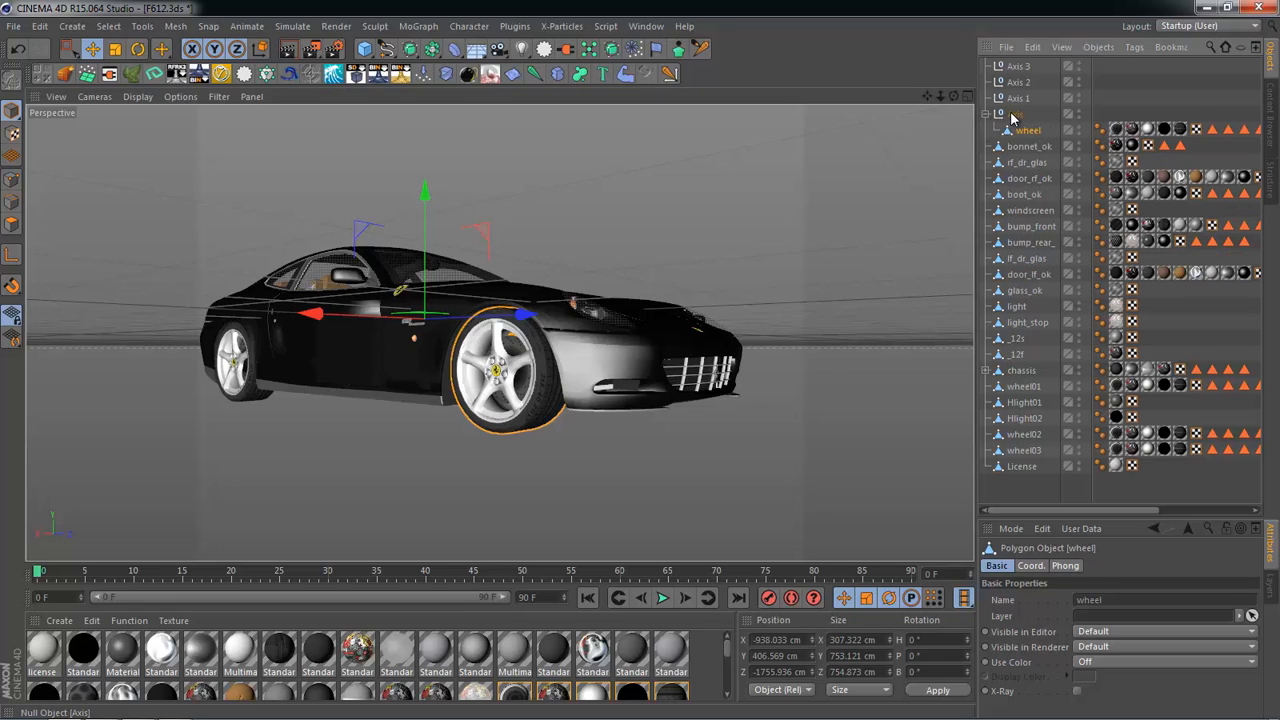
pyautogui.click(1013, 116)
pyautogui.click(986, 117)
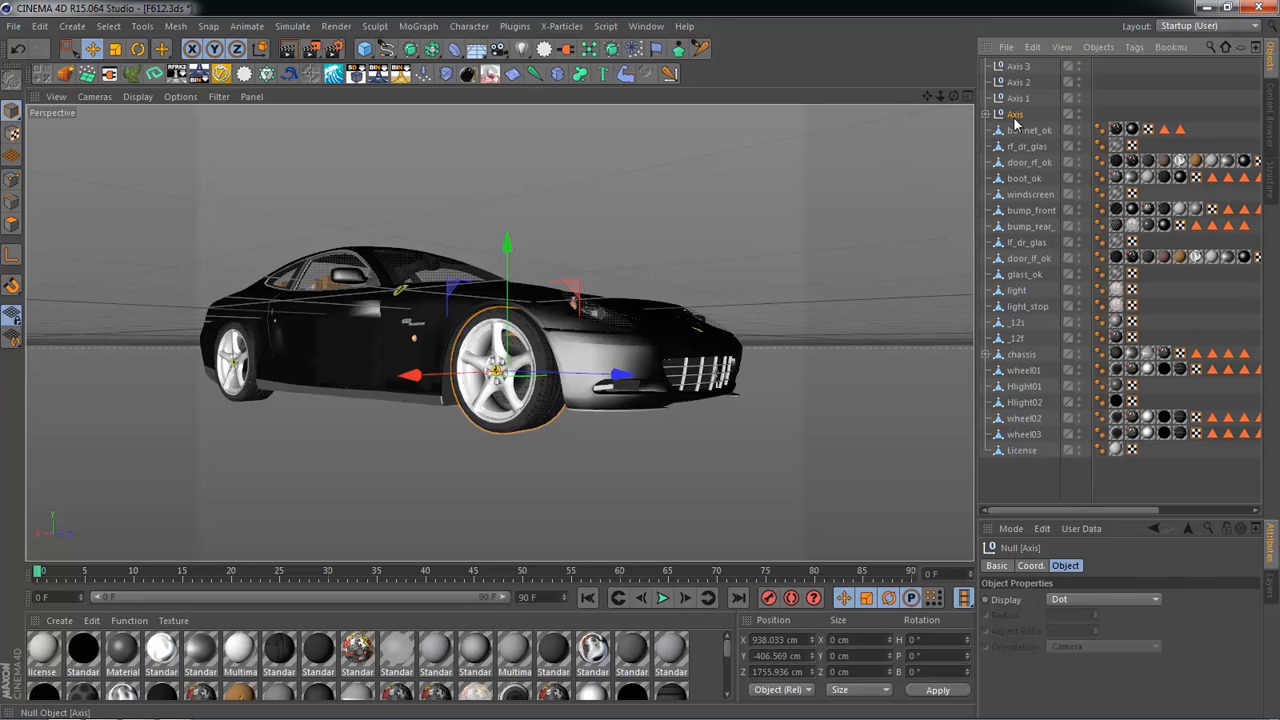
# Step: Try rotating the Axis null on its different axes to test how the front wheel turns, and clear the selection
pyautogui.press('r')
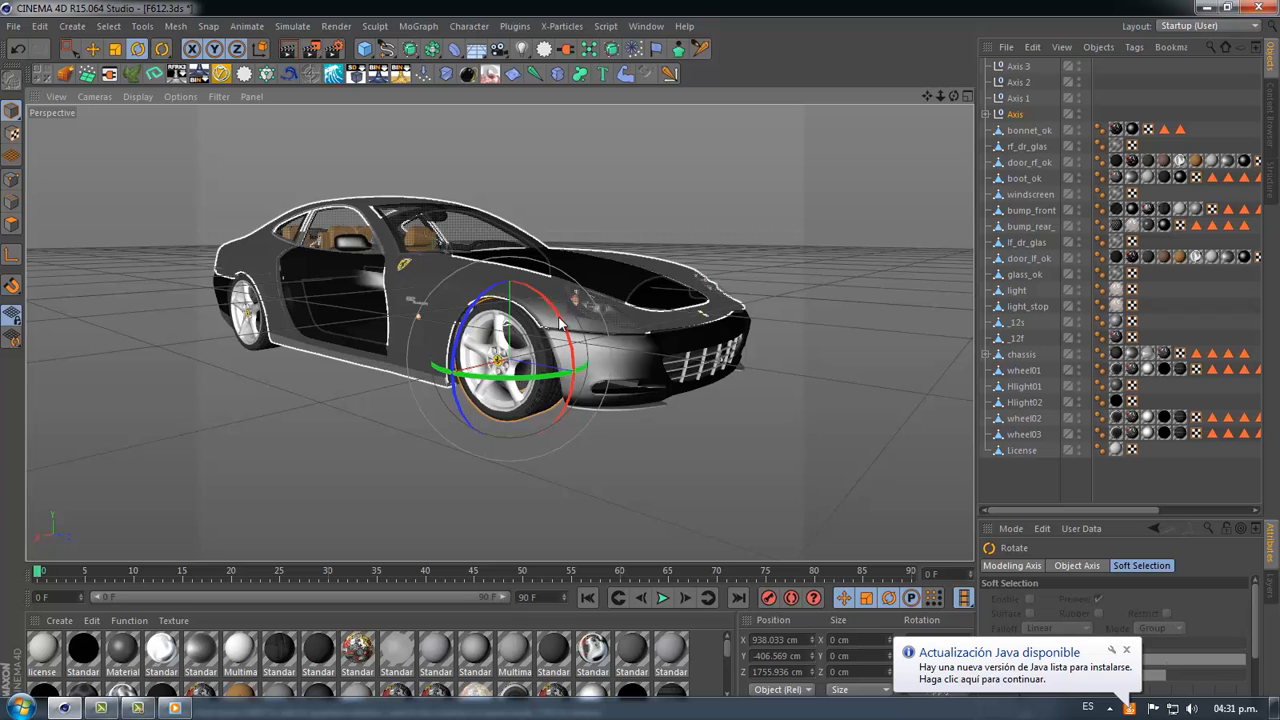
pyautogui.moveTo(562, 322); pyautogui.dragTo(562, 305)
pyautogui.moveTo(541, 374); pyautogui.dragTo(761, 354)
pyautogui.click(762, 355)
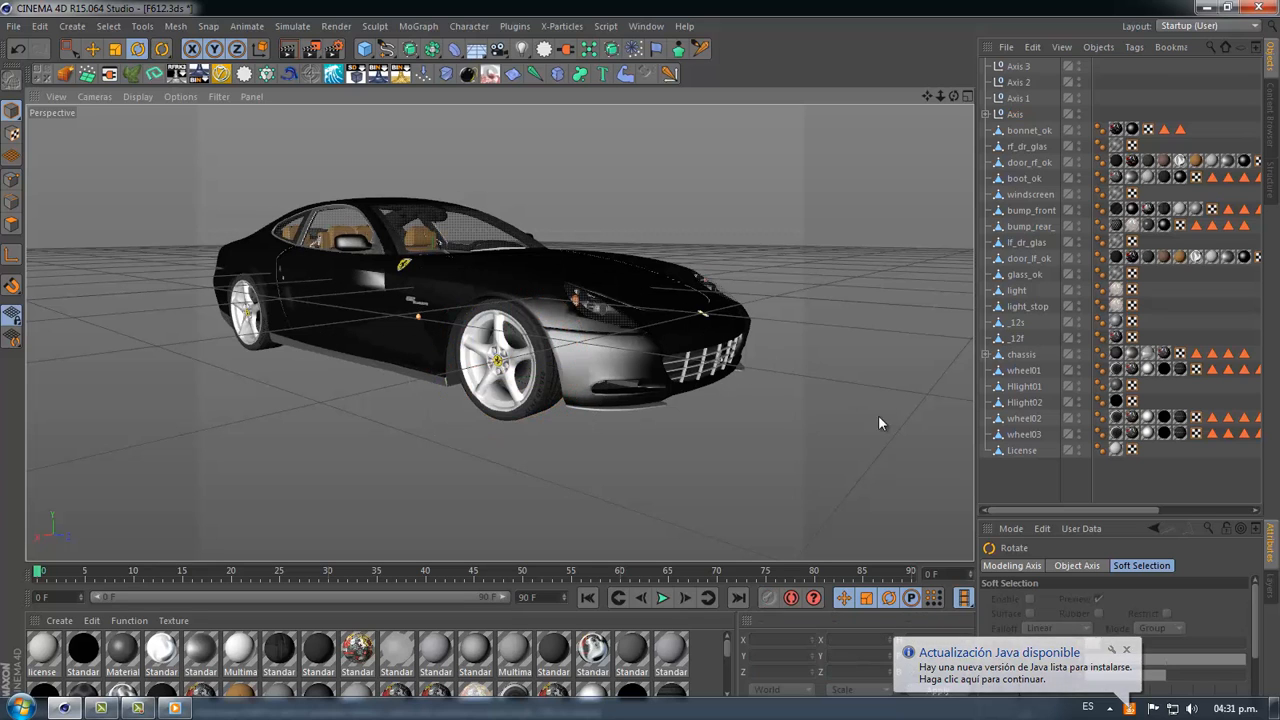
# Step: Dismiss the Java update notice and its setup window without installing the update
pyautogui.click(1137, 655)
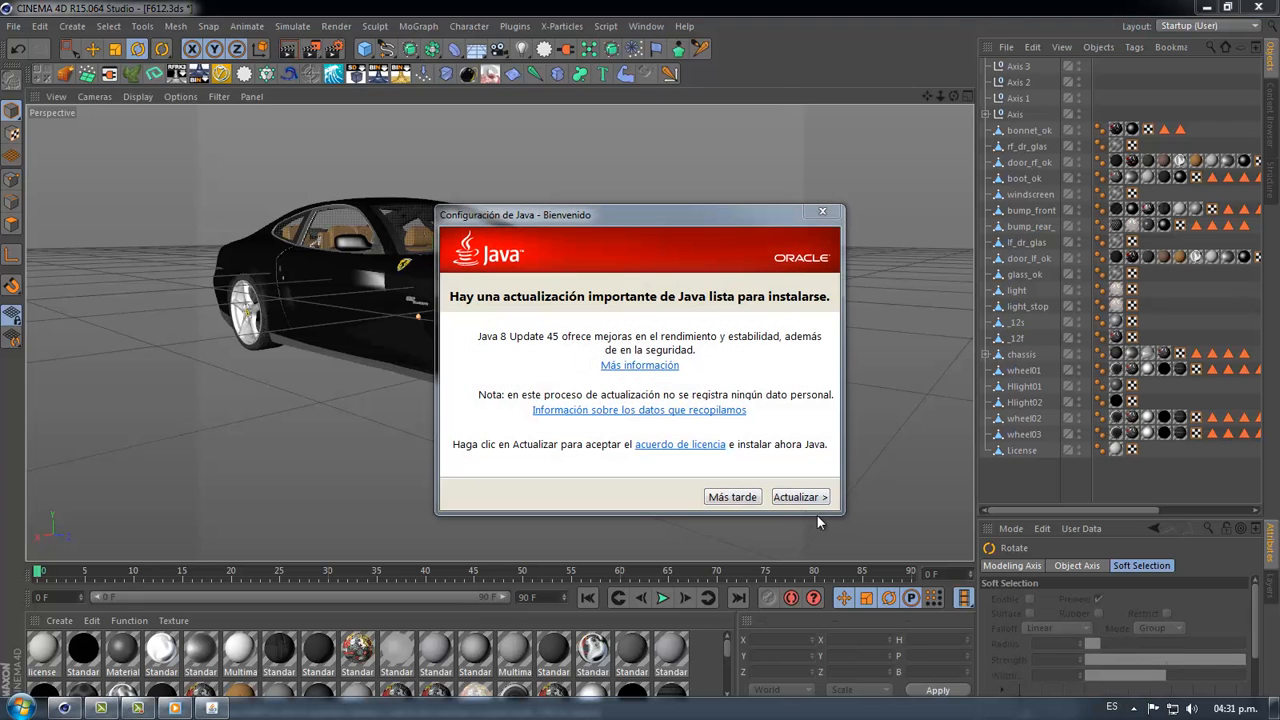
pyautogui.click(822, 212)
# Step: Make the opposite front wheel's object, wheel02, a child of the Axis 1 null, and check the null's position
pyautogui.keyDown('alt'); pyautogui.moveTo(766, 260); pyautogui.dragTo(917, 286); pyautogui.keyUp('alt')
pyautogui.keyDown('alt'); pyautogui.moveTo(624, 397); pyautogui.dragTo(470, 350); pyautogui.keyUp('alt')
pyautogui.click(488, 360)
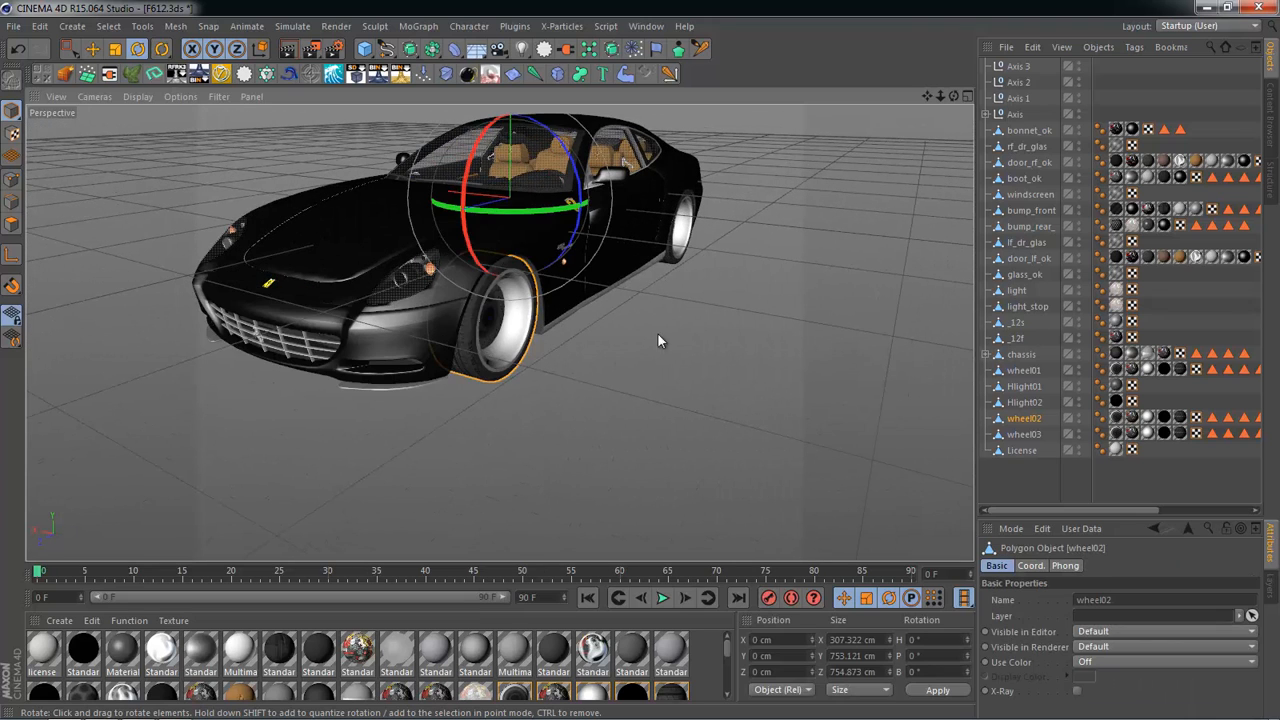
pyautogui.press('e')
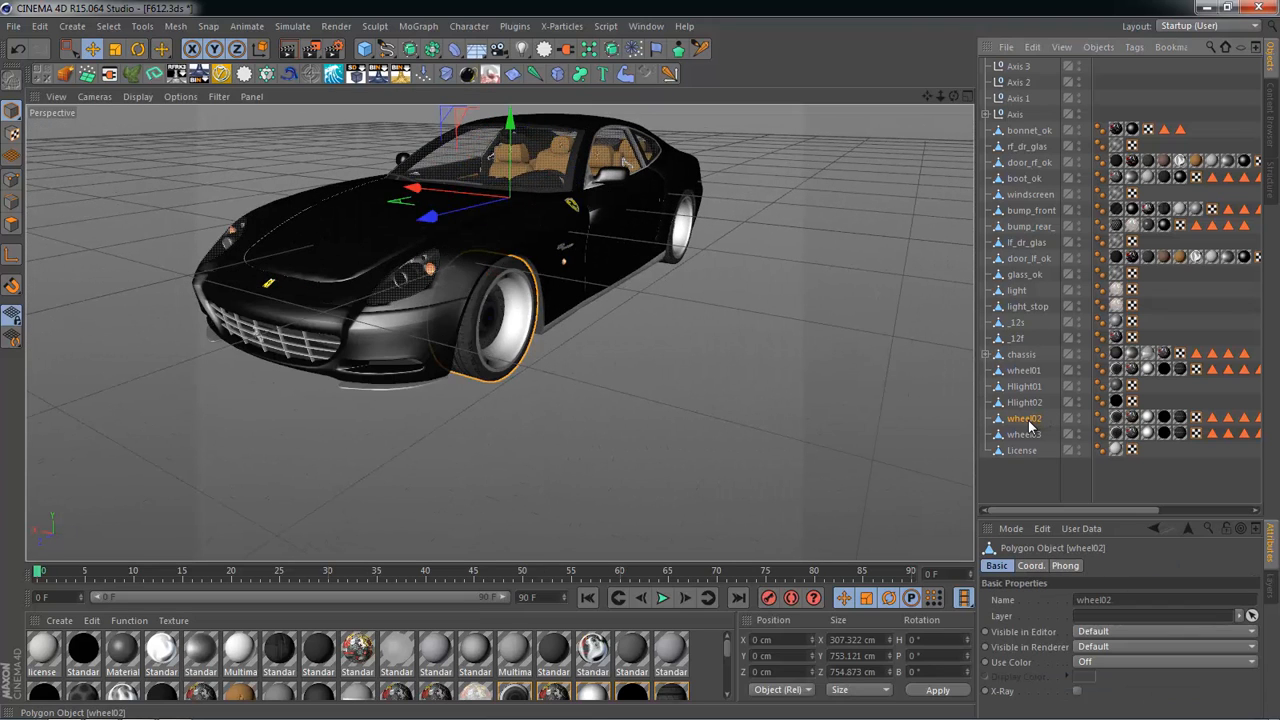
pyautogui.moveTo(1030, 105); pyautogui.dragTo(1019, 104)
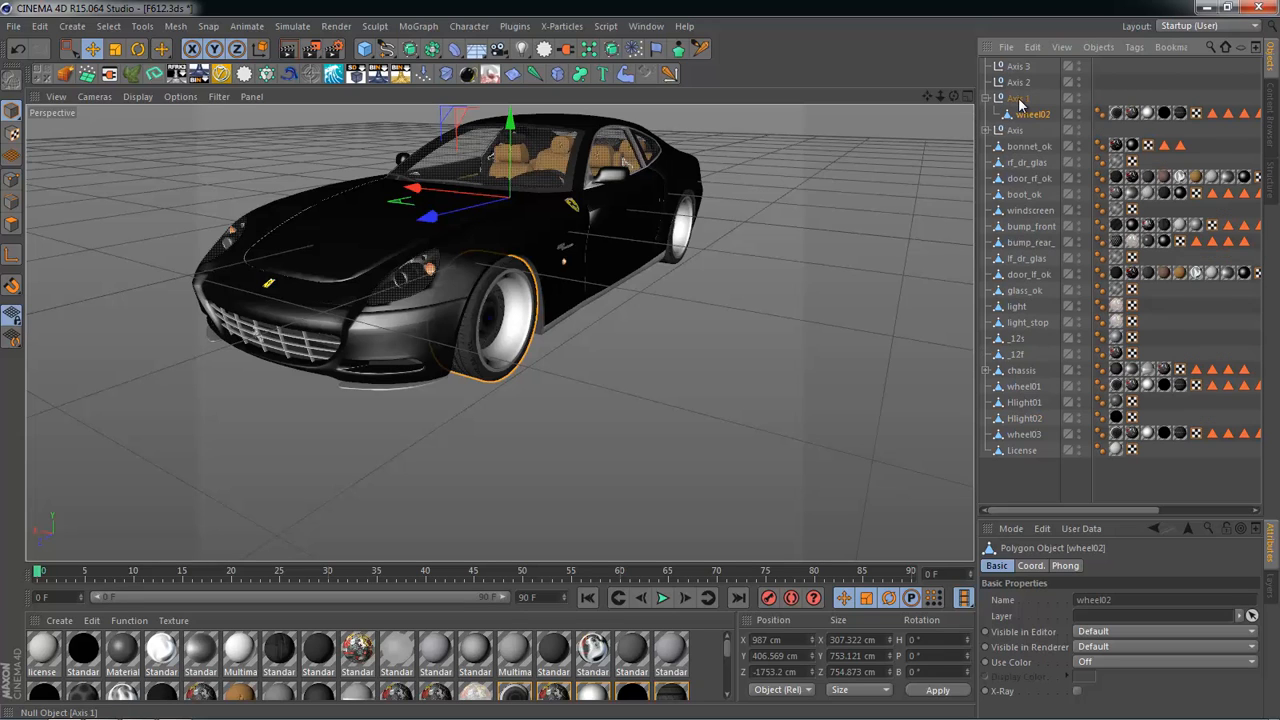
pyautogui.click(1018, 98)
pyautogui.keyDown('alt'); pyautogui.moveTo(360, 305); pyautogui.dragTo(413, 308); pyautogui.keyUp('alt')
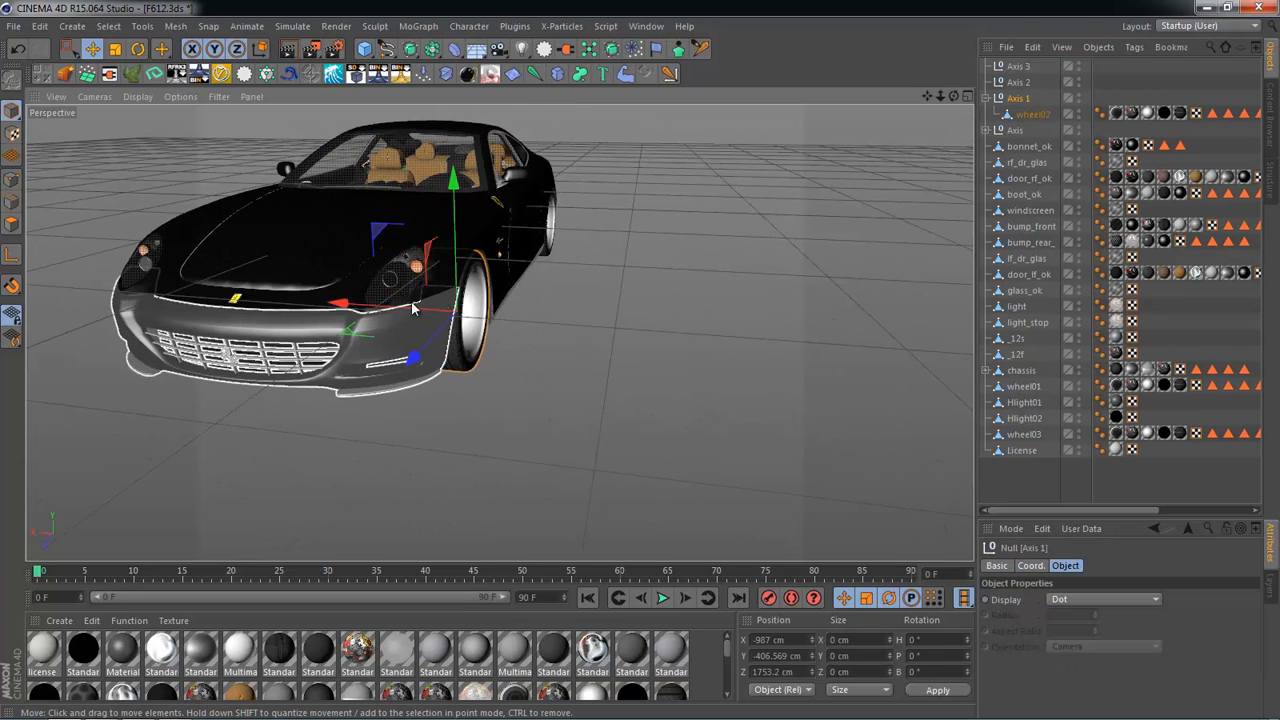
# Step: Make the rear wheel object on the Axis 2 side, wheel03, a child of the Axis 2 null
pyautogui.click(1018, 82)
pyautogui.keyDown('alt'); pyautogui.moveTo(790, 240); pyautogui.dragTo(640, 330); pyautogui.keyUp('alt')
pyautogui.scroll(5, 665, 374)
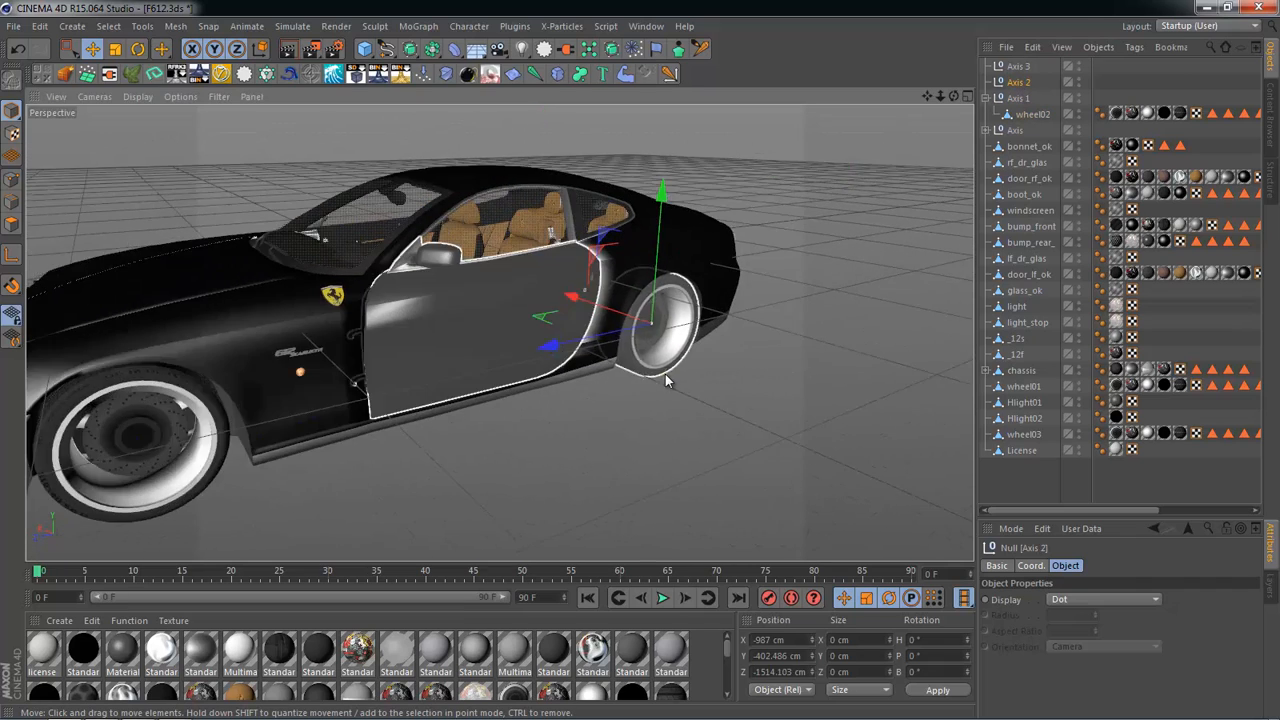
pyautogui.click(647, 360)
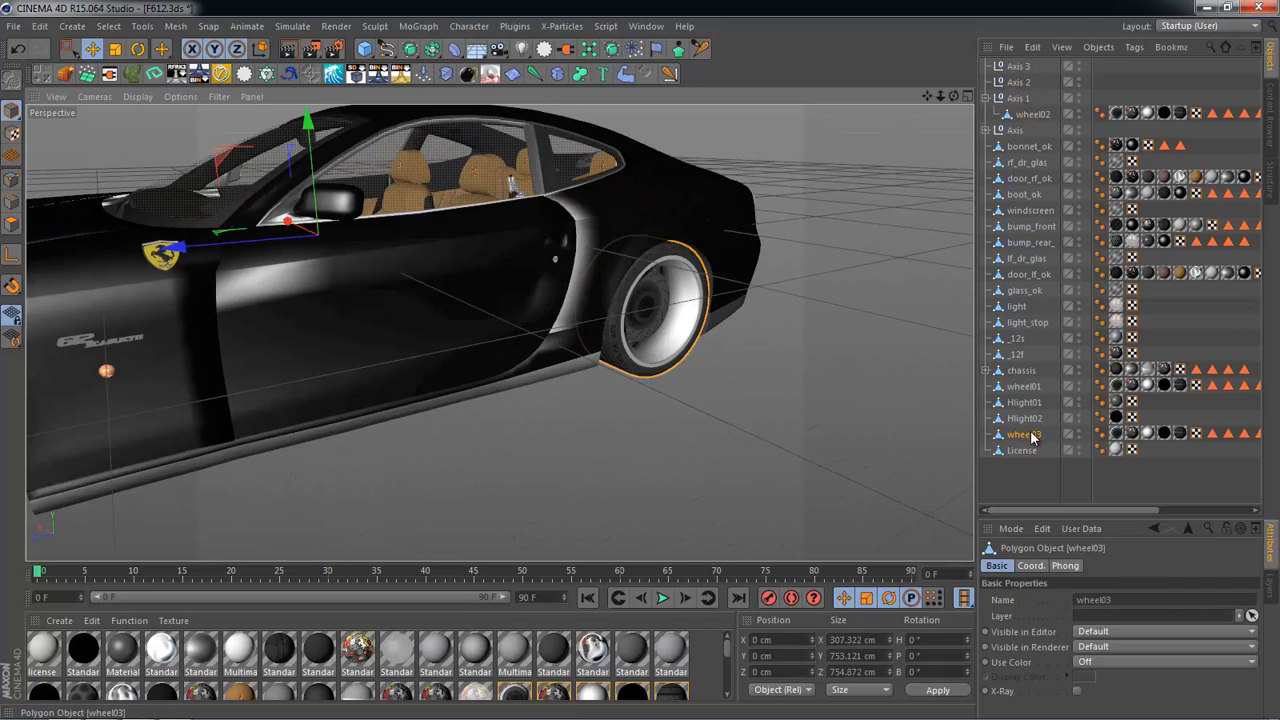
pyautogui.moveTo(1025, 90); pyautogui.dragTo(1022, 84)
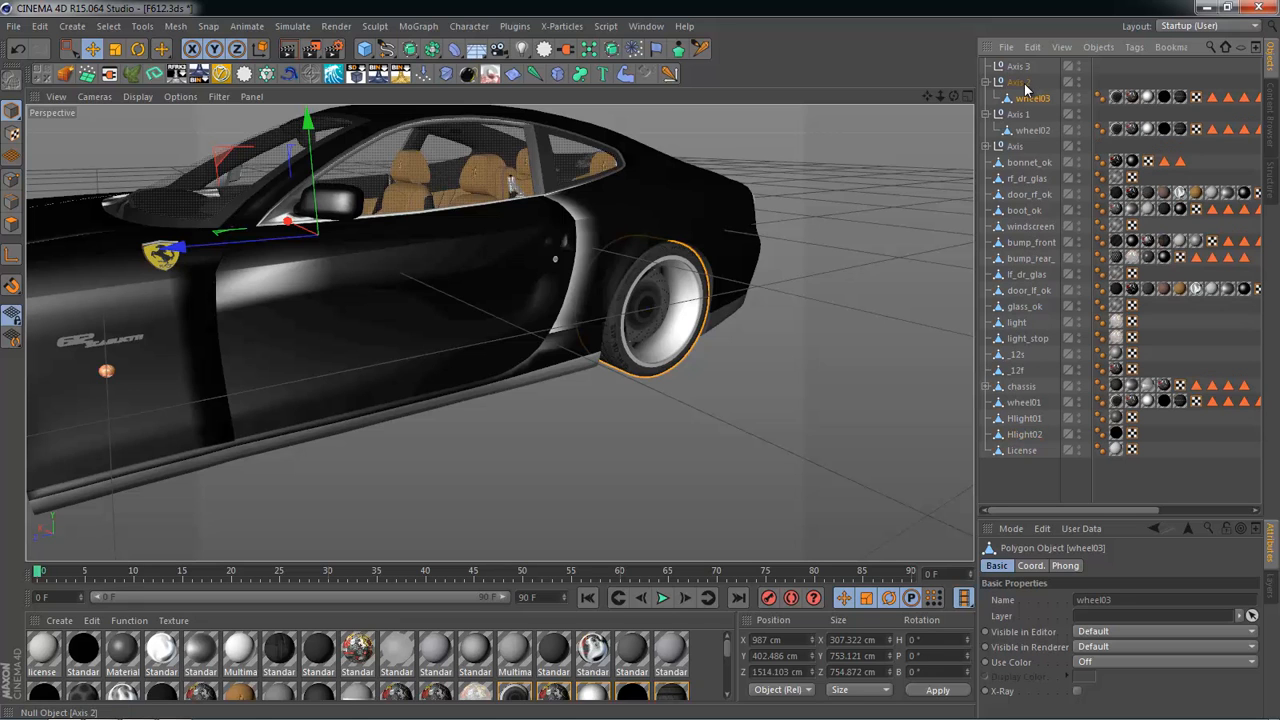
pyautogui.click(742, 313)
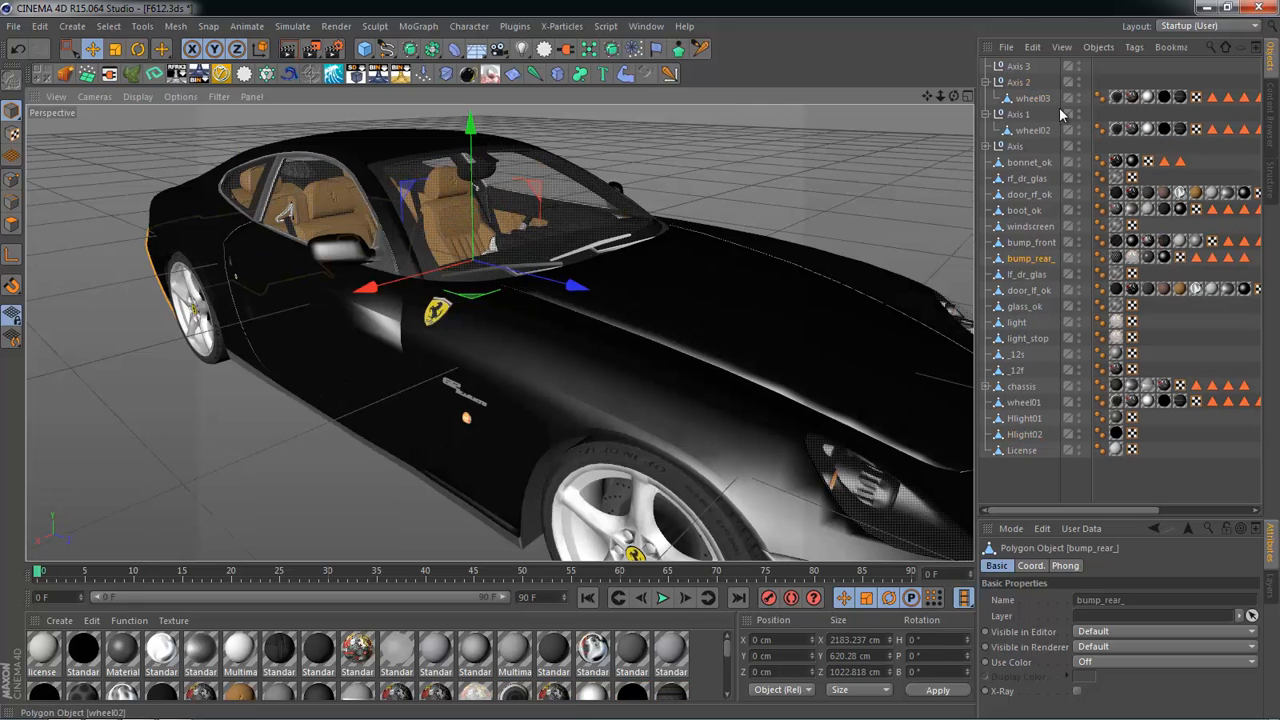
# Step: Make the remaining rear wheel's object, wheel01, a child of the Axis 3 null
pyautogui.click(282, 295)
pyautogui.keyDown('alt'); pyautogui.moveTo(282, 295); pyautogui.dragTo(400, 290, button='middle'); pyautogui.keyUp('alt')
pyautogui.keyDown('alt'); pyautogui.moveTo(262, 302); pyautogui.dragTo(467, 278, button='right'); pyautogui.keyUp('alt')
pyautogui.keyDown('alt'); pyautogui.moveTo(424, 284); pyautogui.dragTo(795, 203); pyautogui.keyUp('alt')
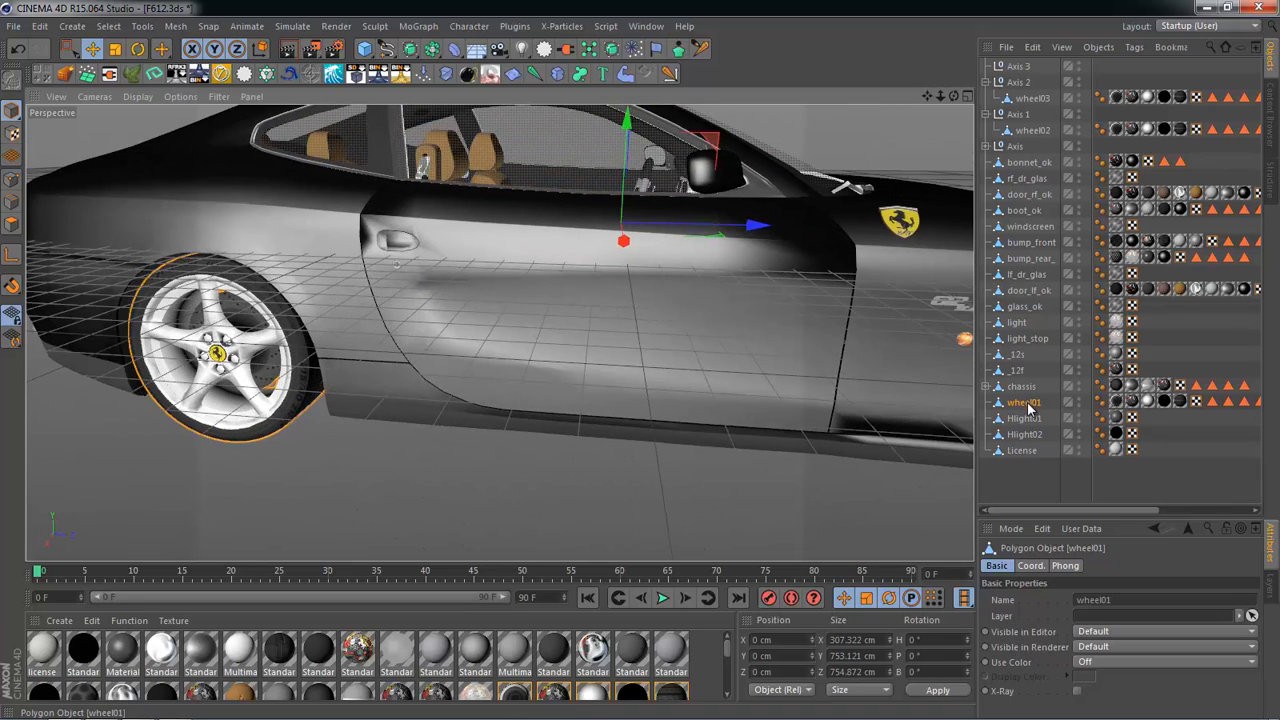
pyautogui.moveTo(1029, 405); pyautogui.dragTo(1040, 118)
pyautogui.moveTo(1024, 68); pyautogui.dragTo(1022, 67)
pyautogui.scroll(-3, 925, 163)
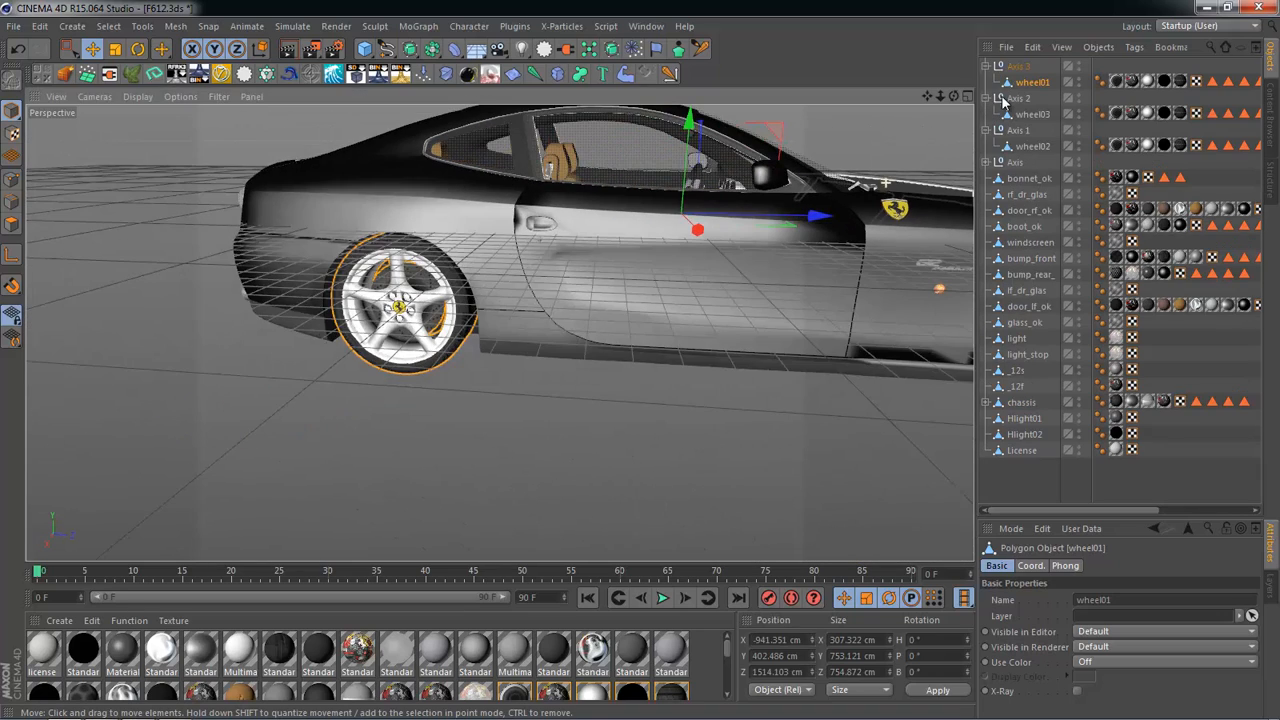
# Step: Collapse the hierarchies of all four Axis nulls in the object list
pyautogui.click(986, 66)
pyautogui.click(986, 82)
pyautogui.click(986, 98)
pyautogui.click(986, 114)
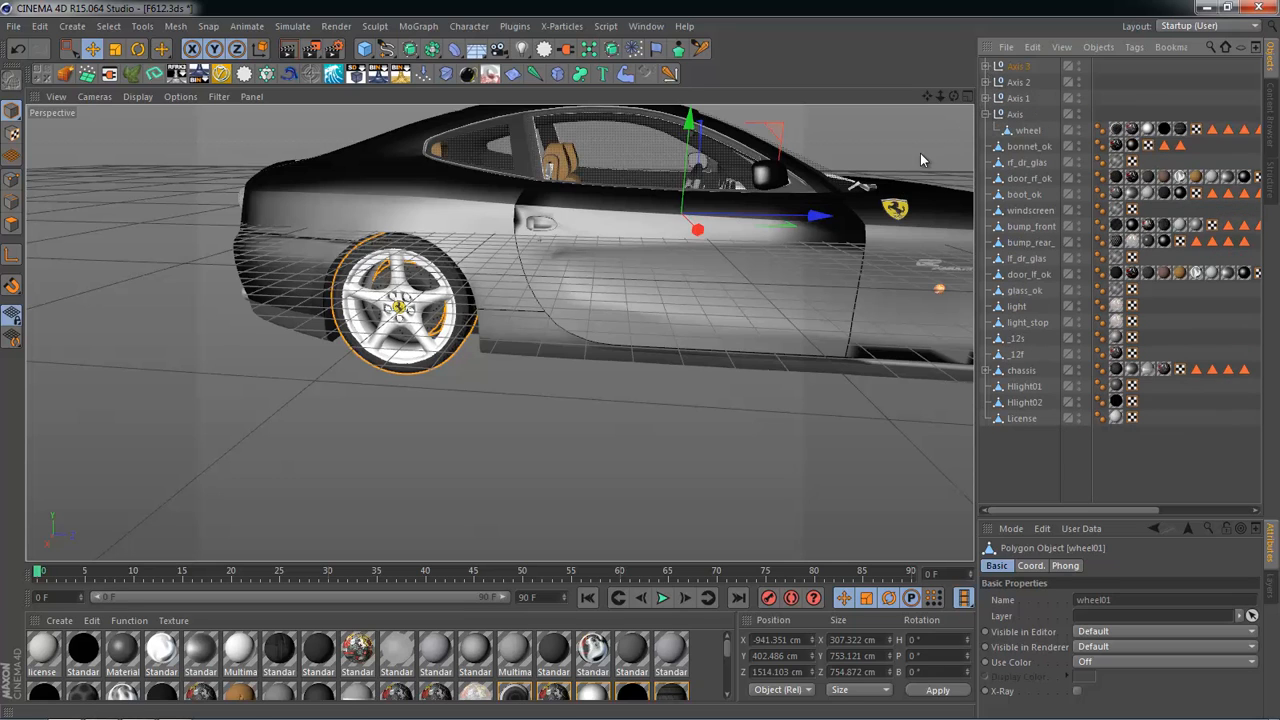
pyautogui.click(986, 114)
# Step: Compare the front wheel object's own axis position with that of its parent Axis null
pyautogui.keyDown('alt'); pyautogui.moveTo(600, 440); pyautogui.dragTo(658, 448); pyautogui.keyUp('alt')
pyautogui.keyDown('alt'); pyautogui.moveTo(673, 450); pyautogui.dragTo(700, 395); pyautogui.keyUp('alt')
pyautogui.click(856, 364)
pyautogui.click(652, 346)
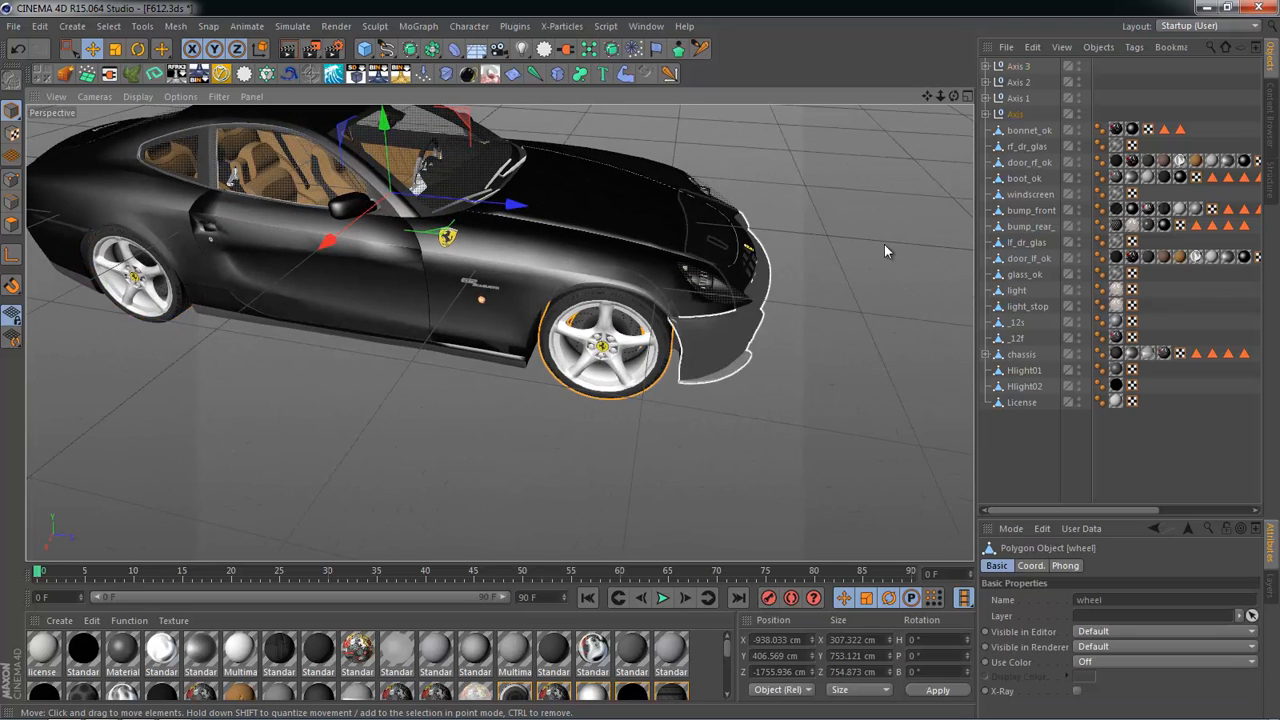
pyautogui.click(1015, 114)
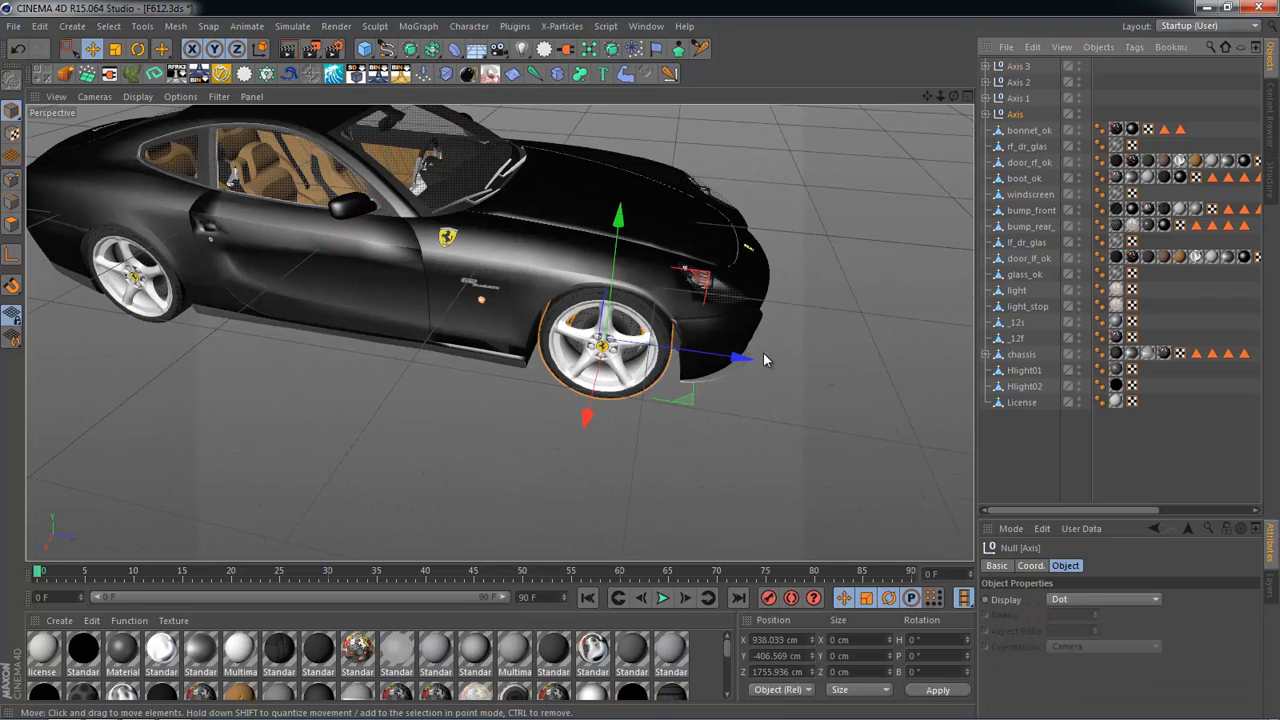
pyautogui.click(986, 114)
pyautogui.click(1028, 130)
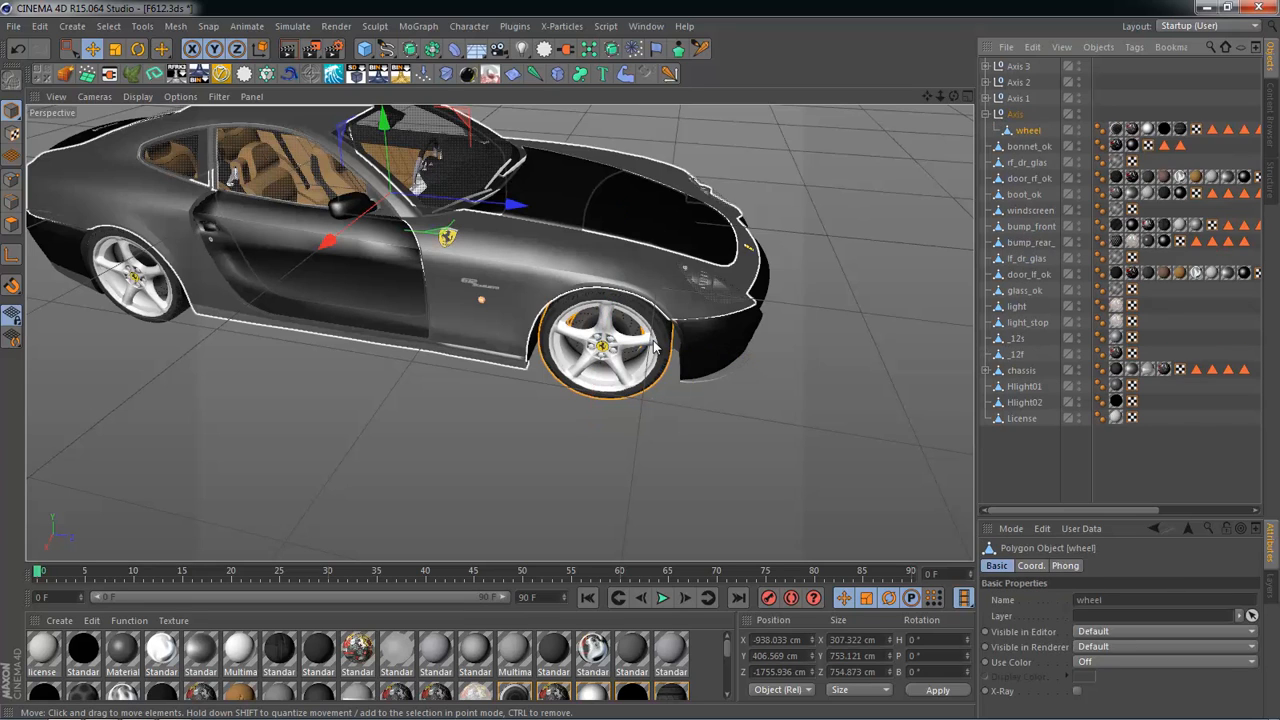
pyautogui.click(986, 114)
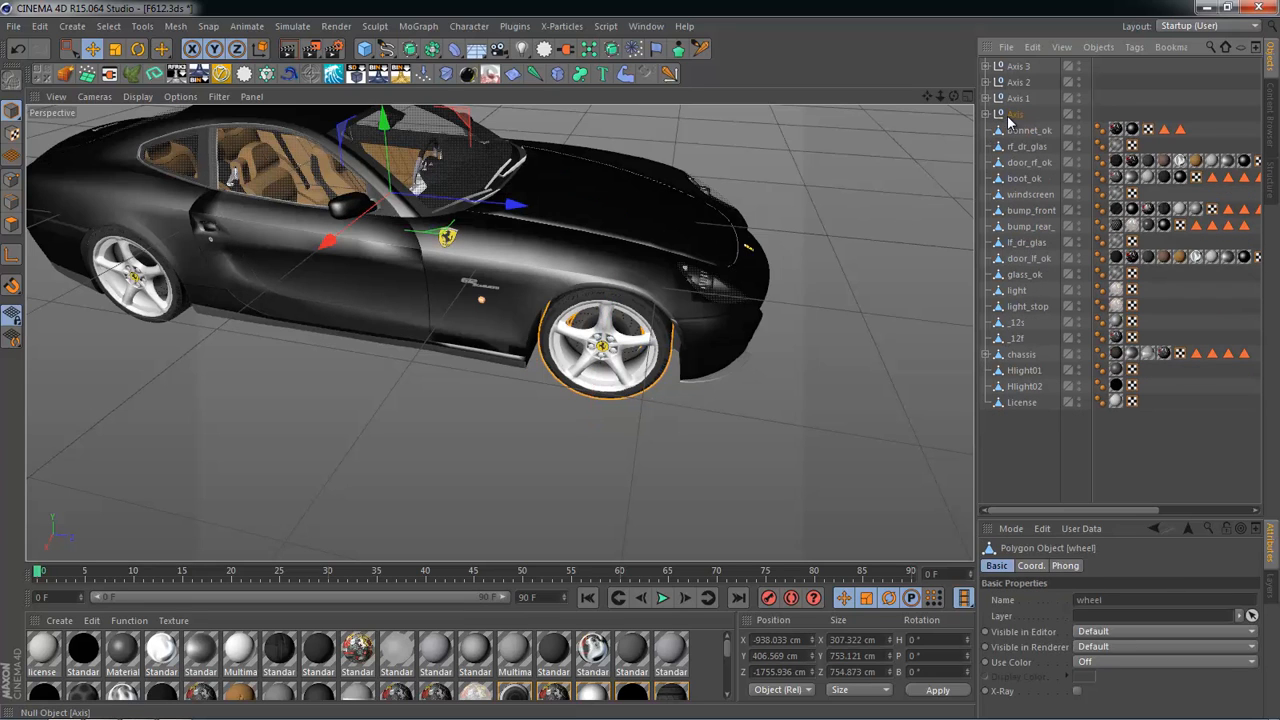
# Step: Try out the Rotate tool on the Axis null at the front wheel, restore the Move tool, and clear the selection
pyautogui.click(1015, 114)
pyautogui.press('r')
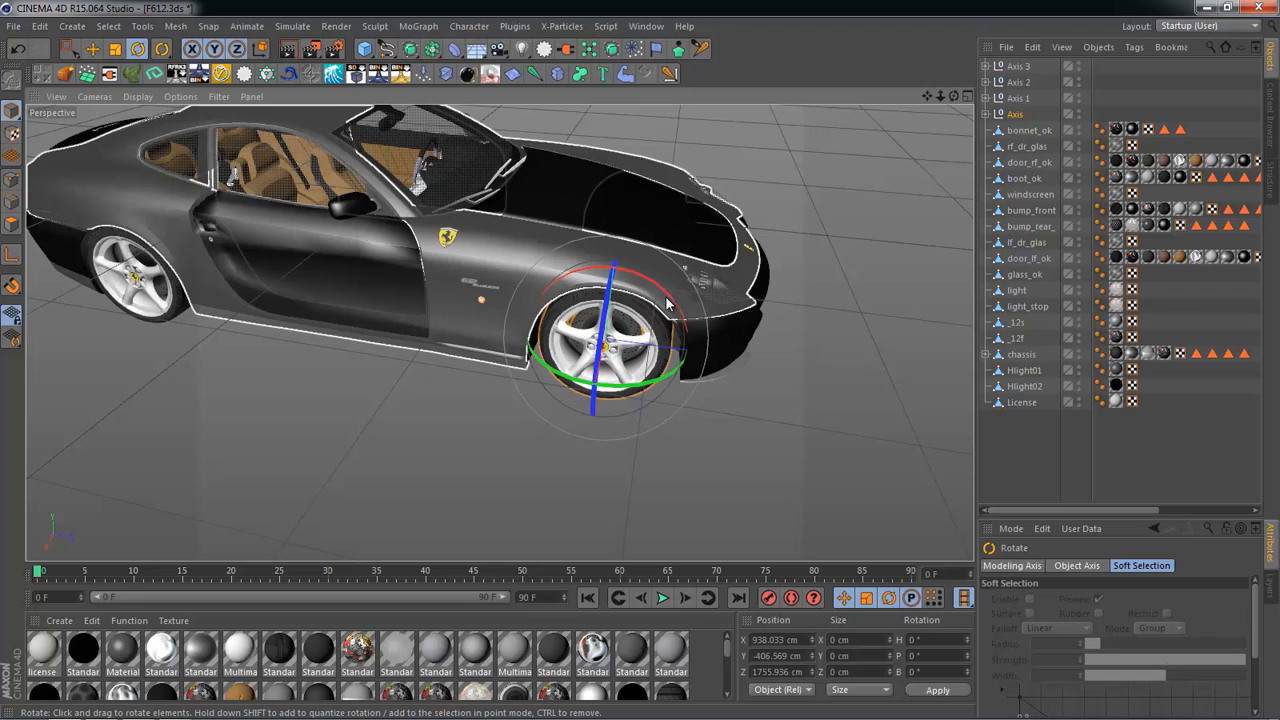
pyautogui.keyDown('alt'); pyautogui.moveTo(797, 371); pyautogui.dragTo(700, 348); pyautogui.keyUp('alt')
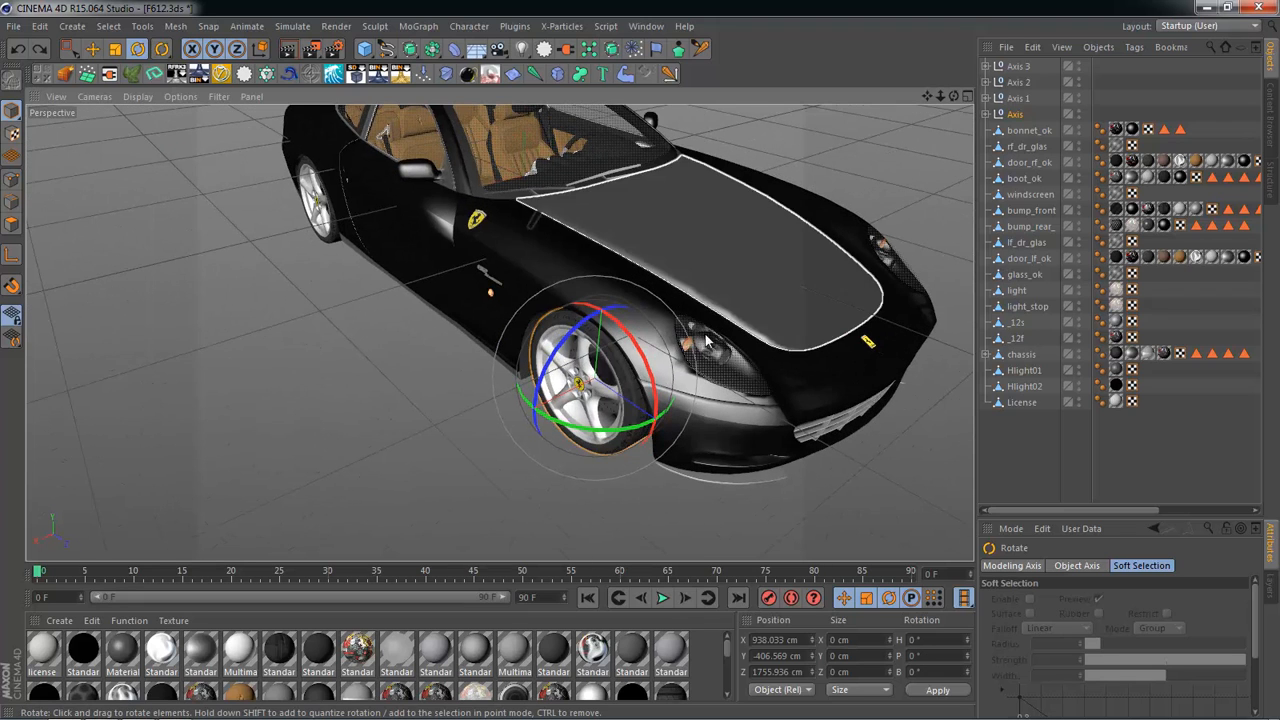
pyautogui.keyDown('alt'); pyautogui.moveTo(581, 454); pyautogui.dragTo(685, 413); pyautogui.keyUp('alt')
pyautogui.keyDown('alt'); pyautogui.moveTo(578, 451); pyautogui.dragTo(640, 455, button='right'); pyautogui.keyUp('alt')
pyautogui.press('e')
pyautogui.click(707, 494)
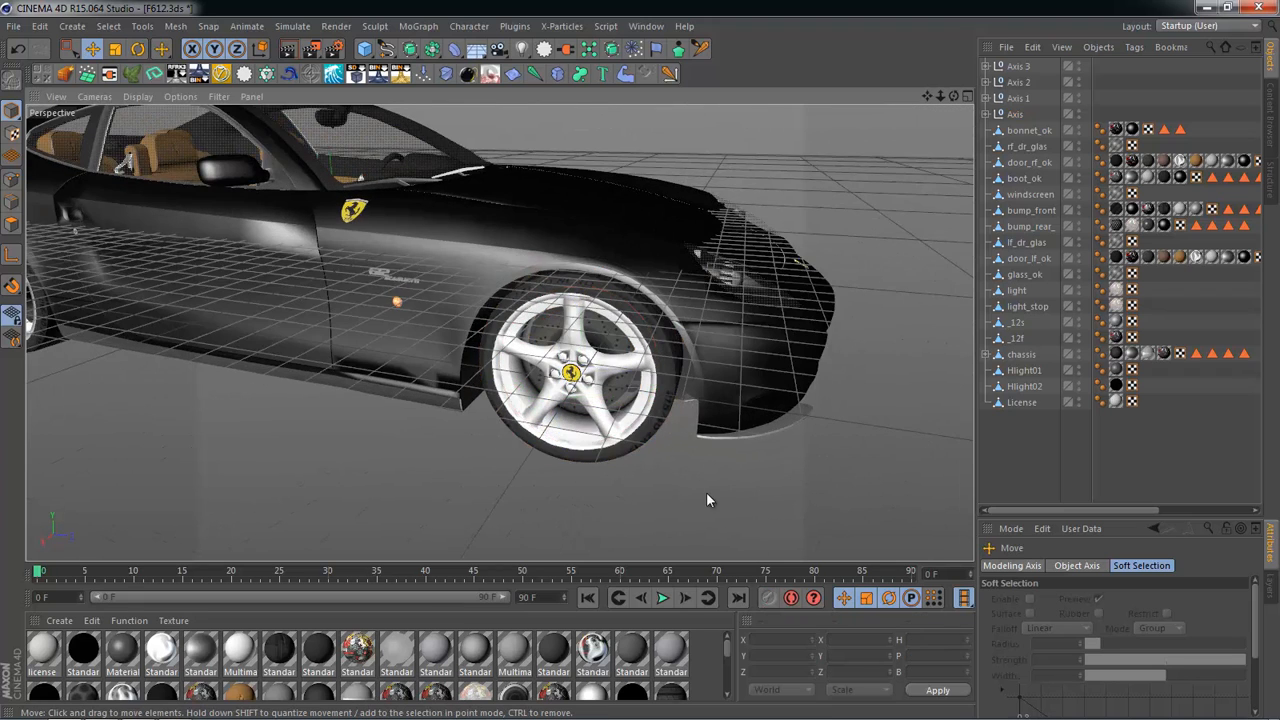
# Step: Set the animation's end frame to 150
pyautogui.keyDown('alt'); pyautogui.moveTo(707, 494); pyautogui.dragTo(671, 430); pyautogui.keyUp('alt')
pyautogui.moveTo(539, 597); pyautogui.dragTo(510, 596)
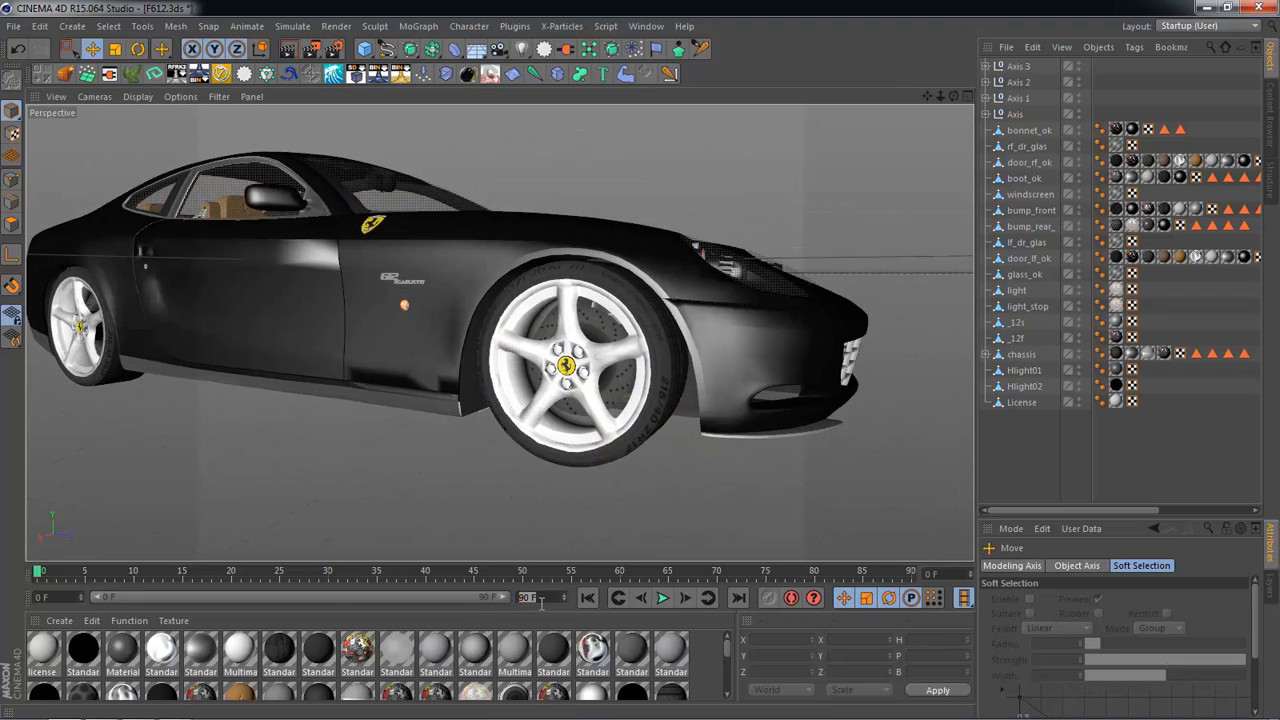
pyautogui.write('150')
pyautogui.press('Return')
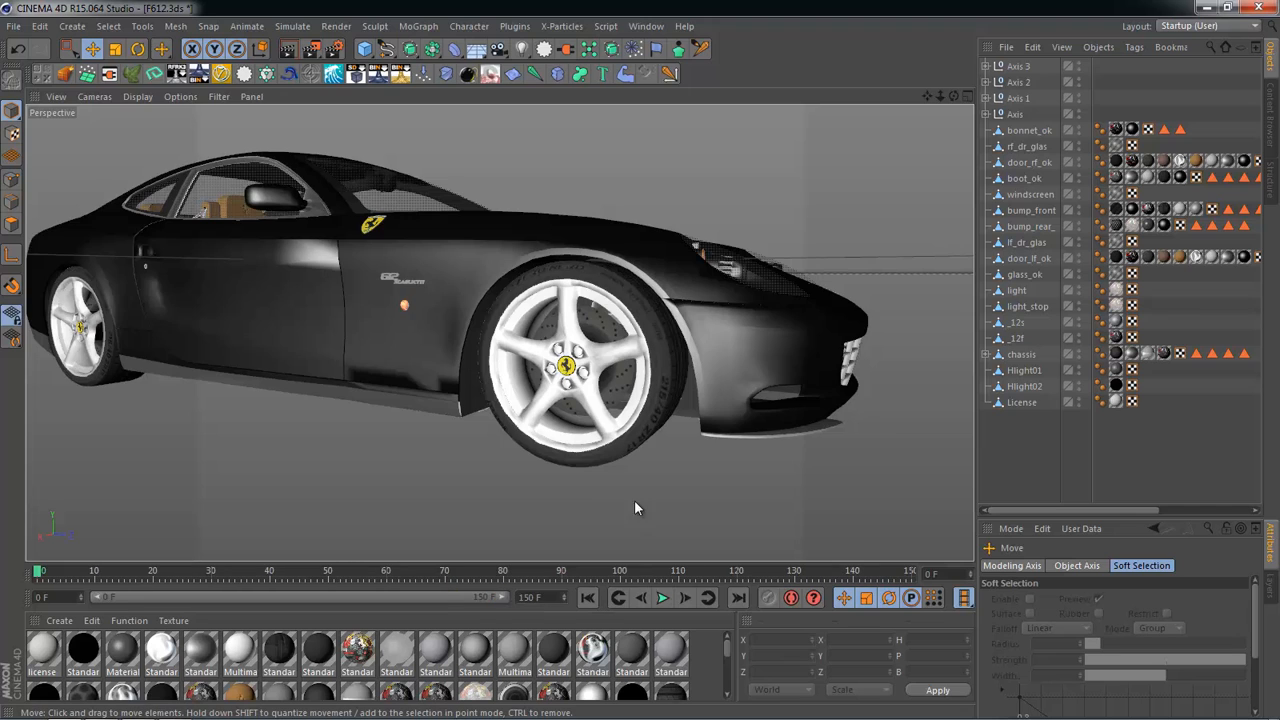
# Step: Show the Axis null's coordinate properties and enlarge the attributes area
pyautogui.keyDown('alt'); pyautogui.moveTo(634, 500); pyautogui.dragTo(642, 546); pyautogui.keyUp('alt')
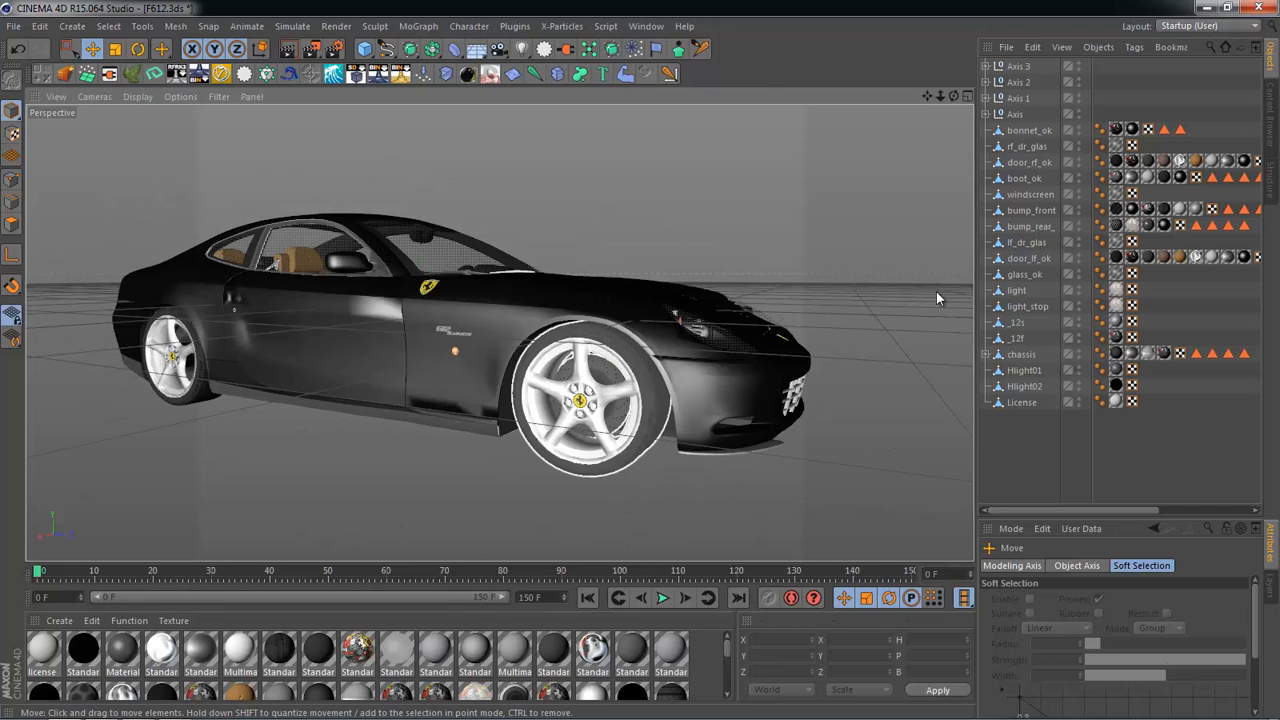
pyautogui.click(1015, 114)
pyautogui.keyDown('alt'); pyautogui.moveTo(868, 276); pyautogui.dragTo(1075, 147); pyautogui.keyUp('alt')
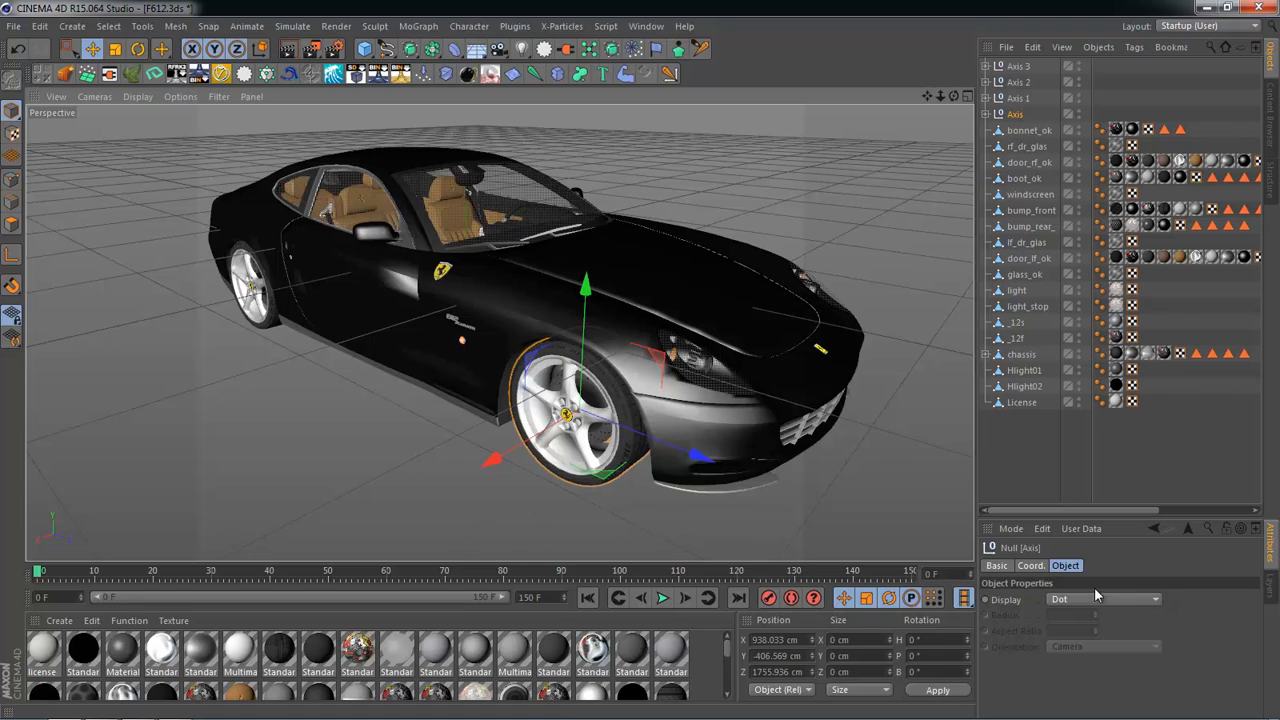
pyautogui.click(1040, 566)
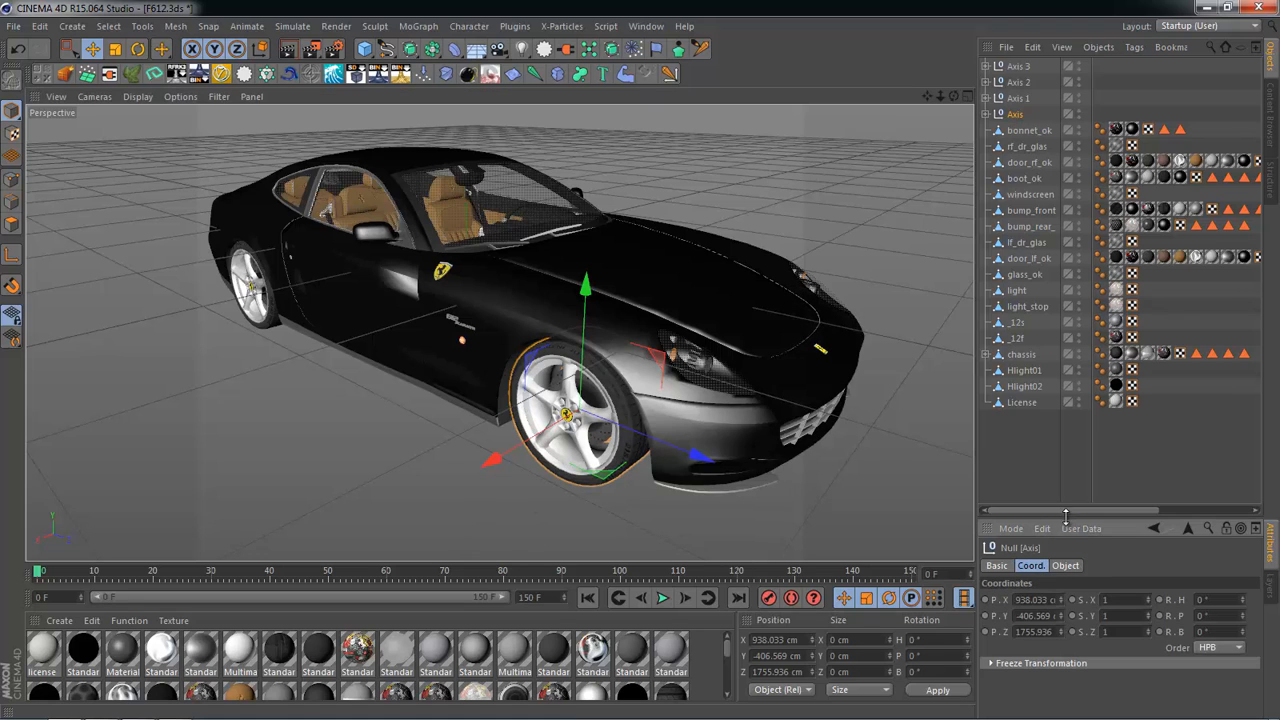
pyautogui.moveTo(1065, 518); pyautogui.dragTo(1065, 323)
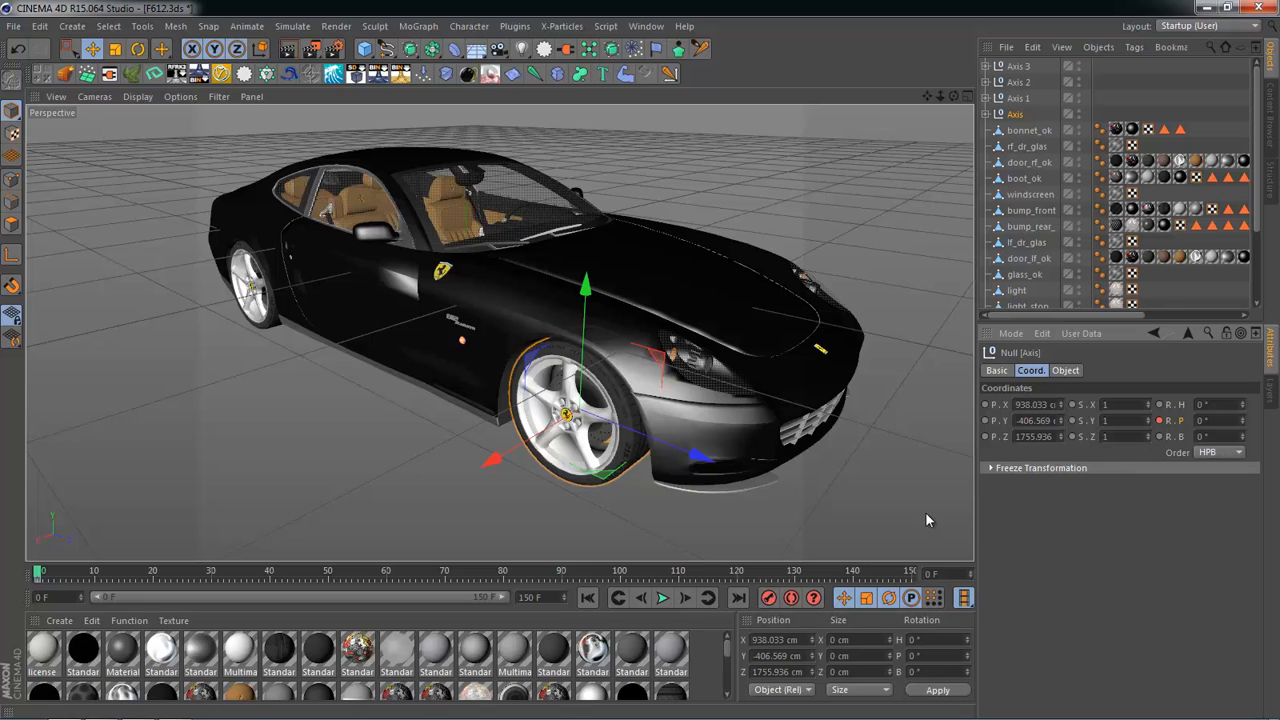
# Step: Set the front wheel Axis null's pitch rotation to -1566° at frame 150 as a keyframe, and clear the selection
pyautogui.click(908, 570)
pyautogui.moveTo(1245, 428)
pyautogui.mouseDown()
pyautogui.moveTo(1250, 406)
pyautogui.moveTo(1224, 437)
pyautogui.mouseUp()
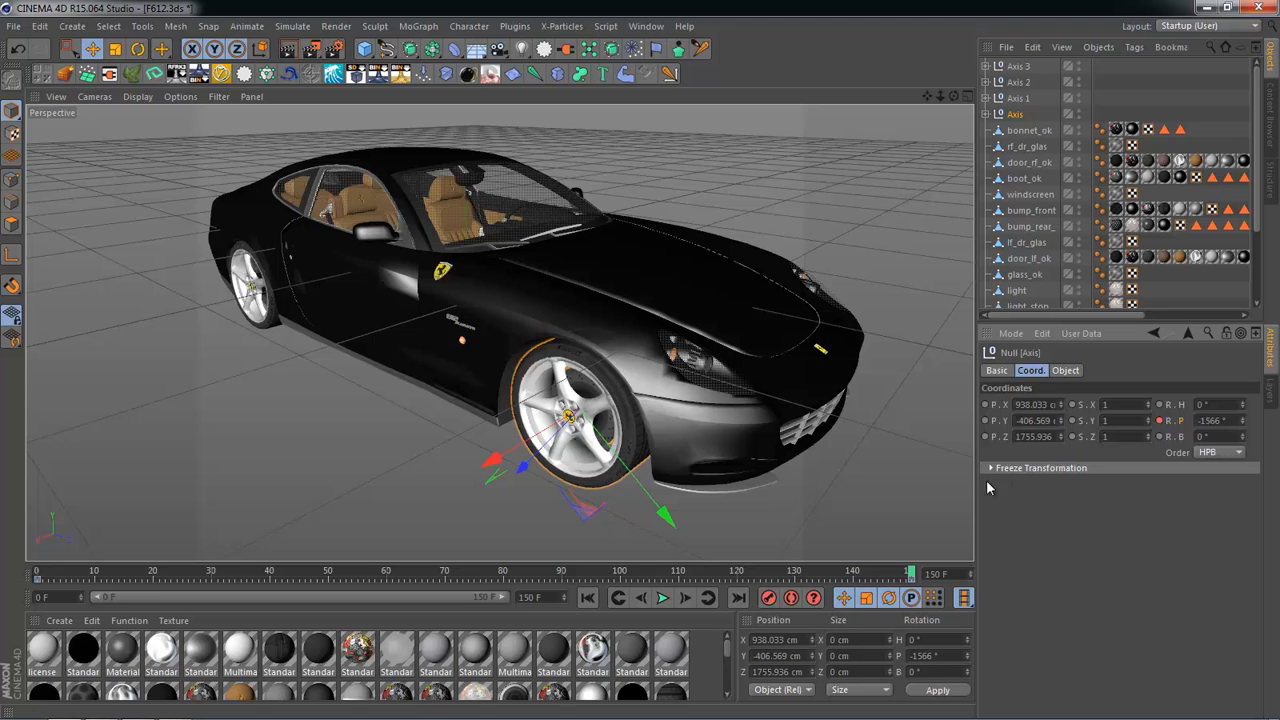
pyautogui.click(827, 505)
# Step: Play back the animation to check the front wheel's rotation, stop it, and return to frame 0
pyautogui.click(660, 597)
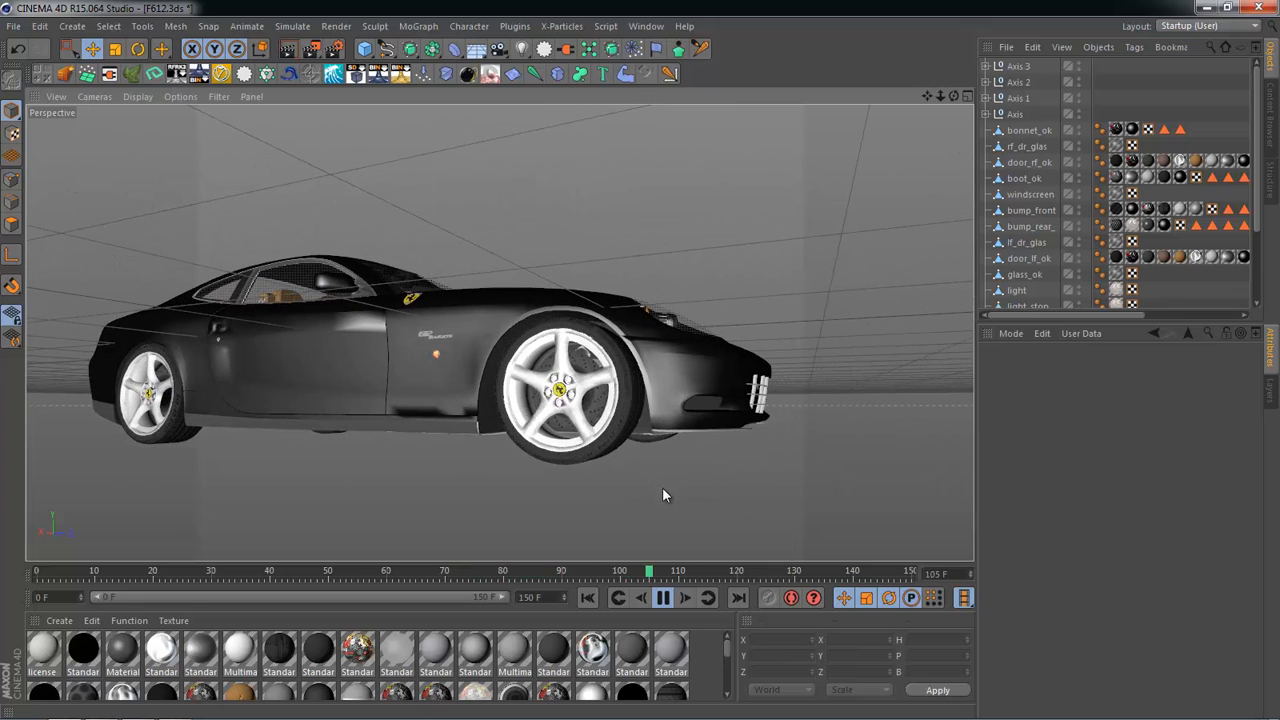
pyautogui.click(662, 597)
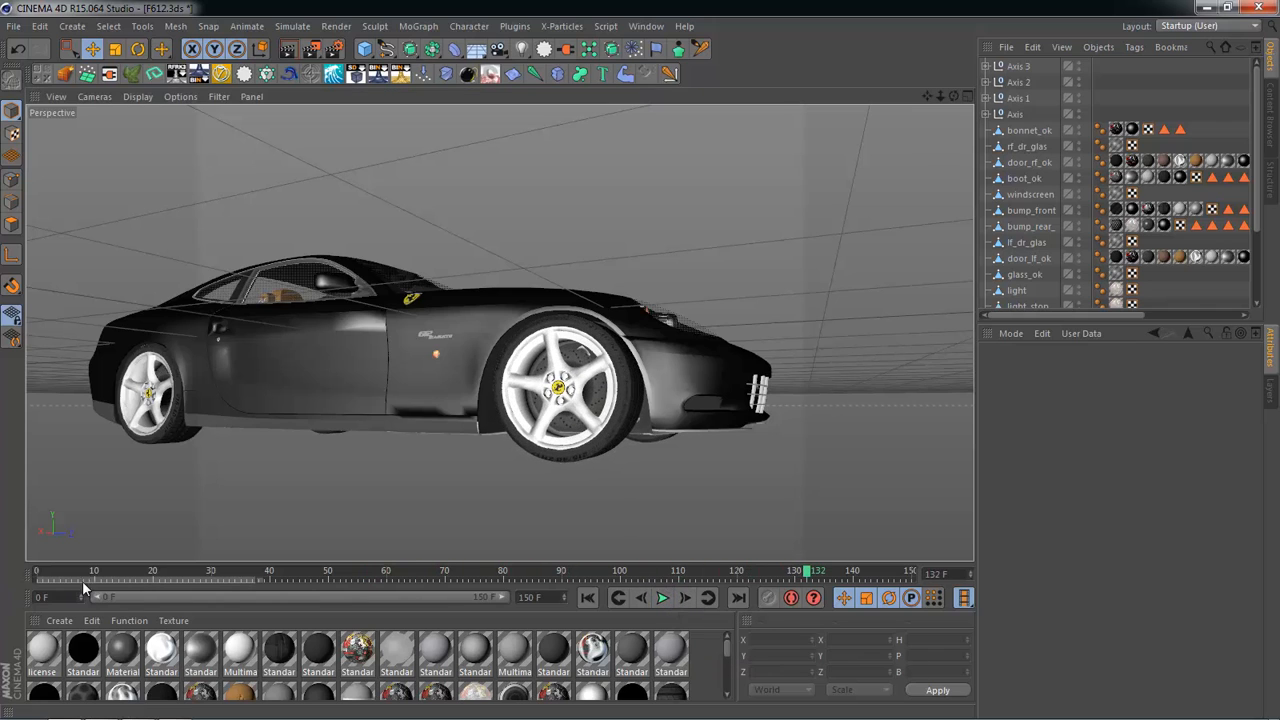
pyautogui.click(37, 572)
# Step: Select the front wheel's Axis null and inspect the animated wheel from around the car
pyautogui.click(590, 430)
pyautogui.keyDown('alt'); pyautogui.moveTo(613, 531); pyautogui.dragTo(887, 242); pyautogui.keyUp('alt')
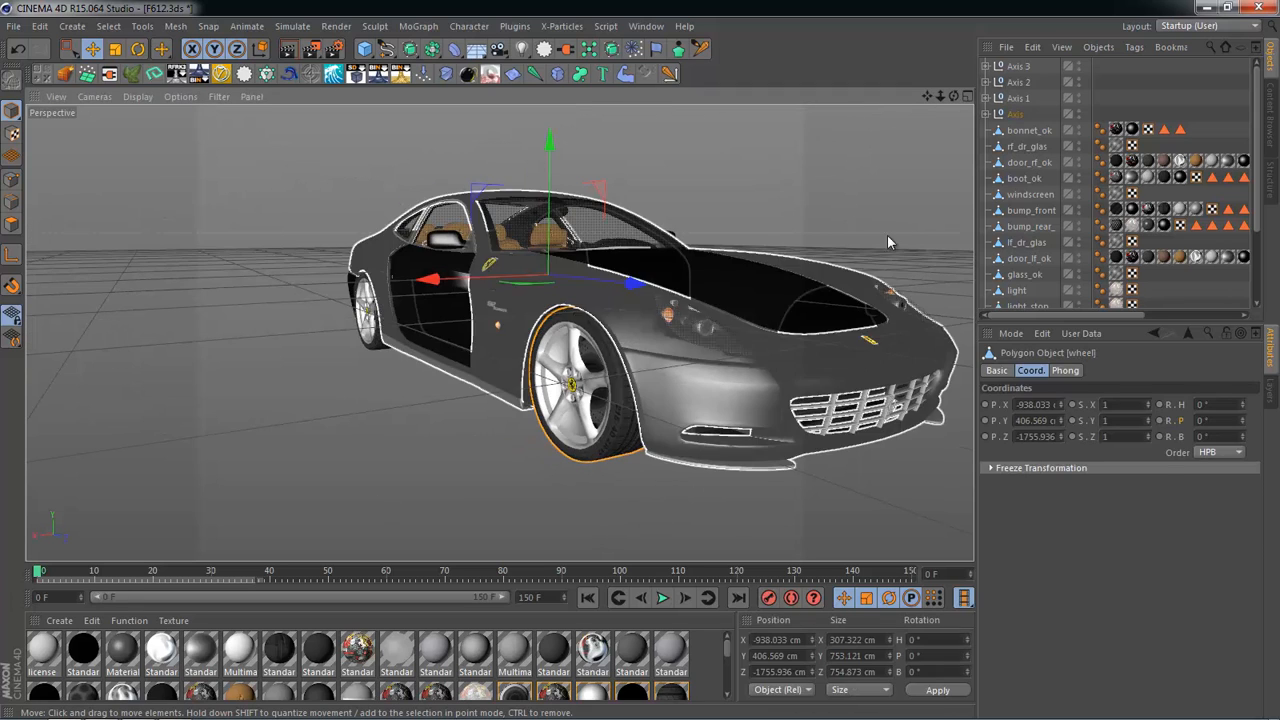
pyautogui.click(887, 242)
pyautogui.click(1015, 114)
pyautogui.keyDown('alt'); pyautogui.moveTo(560, 330); pyautogui.dragTo(403, 438); pyautogui.keyUp('alt')
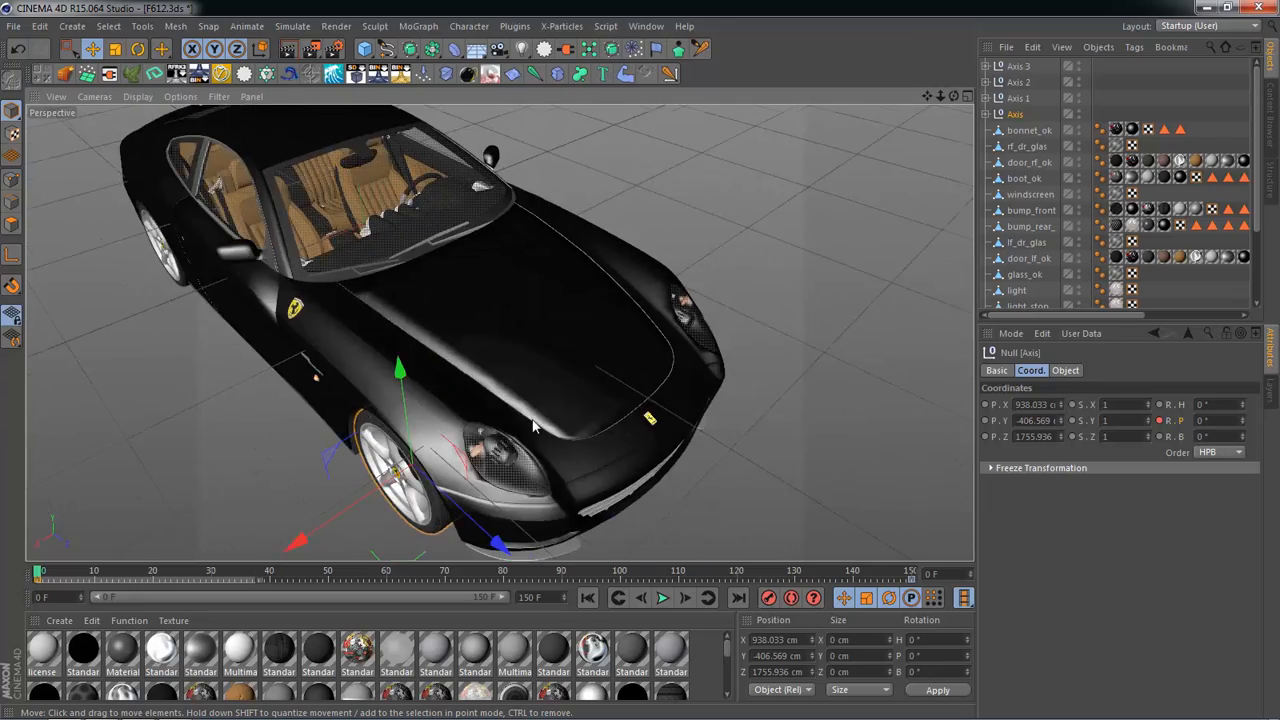
pyautogui.keyDown('alt'); pyautogui.moveTo(533, 427); pyautogui.dragTo(238, 420); pyautogui.keyUp('alt')
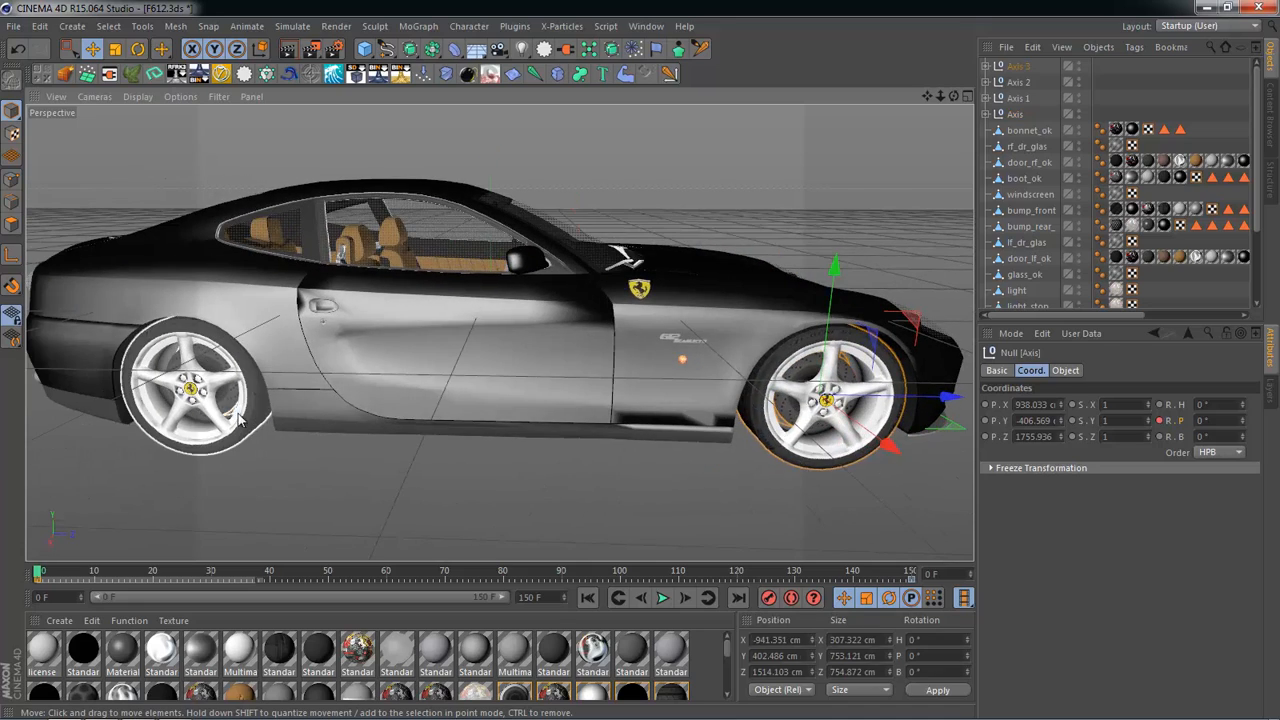
# Step: Select the rear wheel and compare it with the front wheel from several angles, leaving nothing selected
pyautogui.click(238, 420)
pyautogui.keyDown('alt'); pyautogui.moveTo(425, 458); pyautogui.dragTo(613, 435, button='middle'); pyautogui.keyUp('alt')
pyautogui.click(460, 493)
pyautogui.keyDown('alt'); pyautogui.moveTo(612, 376); pyautogui.dragTo(467, 374, button='middle'); pyautogui.keyUp('alt')
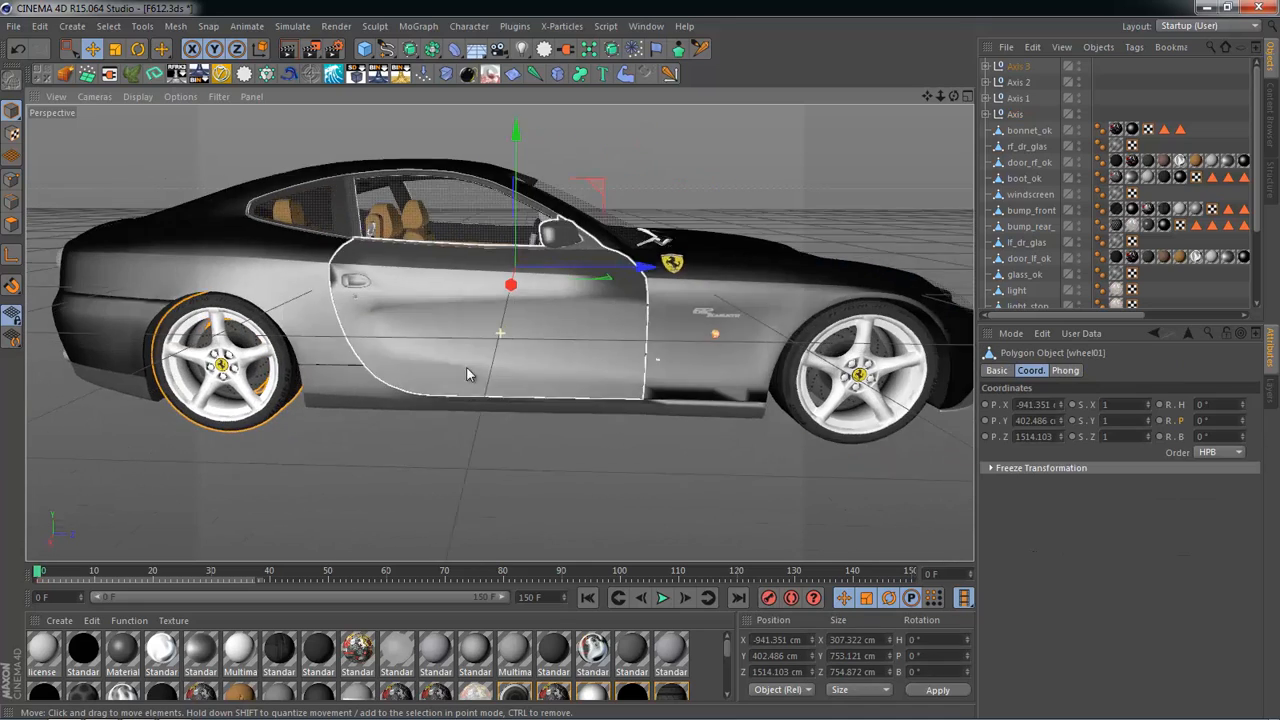
pyautogui.keyDown('alt'); pyautogui.moveTo(467, 374); pyautogui.dragTo(594, 509); pyautogui.keyUp('alt')
pyautogui.keyDown('alt'); pyautogui.moveTo(594, 509); pyautogui.dragTo(677, 481, button='right'); pyautogui.keyUp('alt')
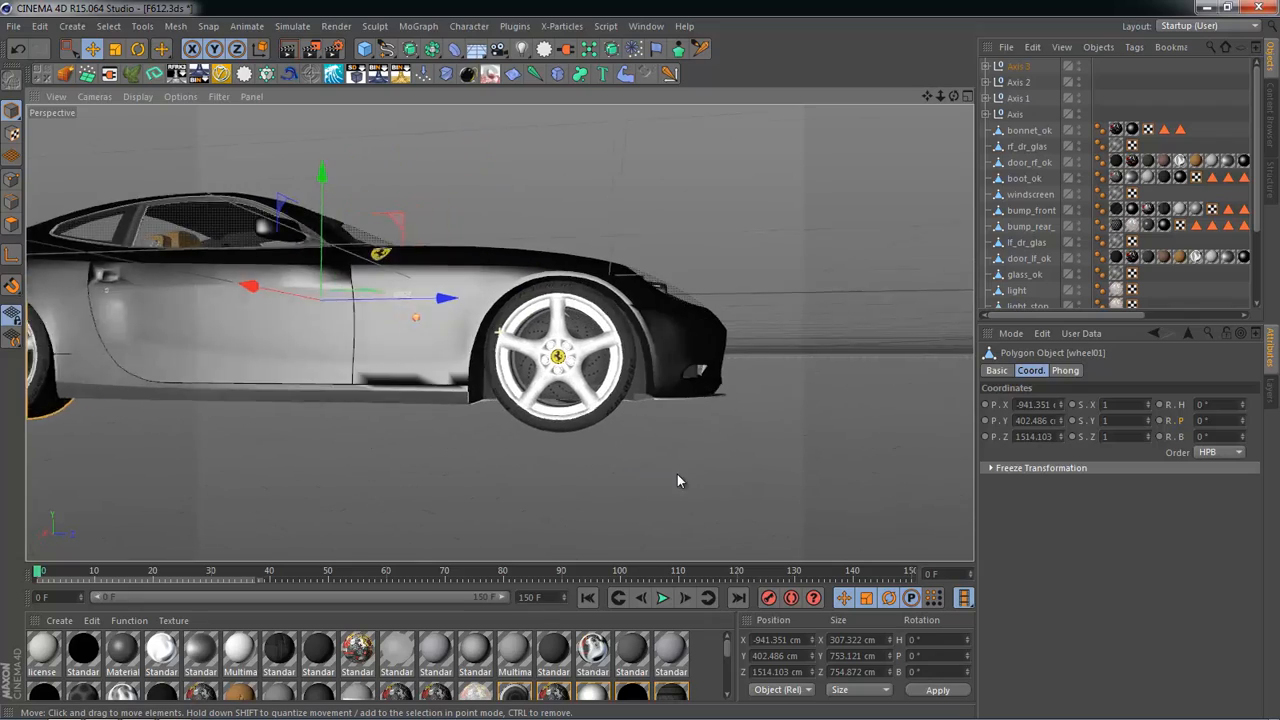
pyautogui.keyDown('alt'); pyautogui.moveTo(677, 474); pyautogui.dragTo(850, 450, button='middle'); pyautogui.keyUp('alt')
pyautogui.keyDown('alt'); pyautogui.moveTo(850, 450); pyautogui.dragTo(575, 503); pyautogui.keyUp('alt')
pyautogui.click(794, 178)
pyautogui.moveTo(745, 442)
pyautogui.keyDown('alt'); pyautogui.mouseDown()
pyautogui.moveTo(746, 406)
pyautogui.moveTo(734, 404)
pyautogui.moveTo(751, 442)
pyautogui.mouseUp(); pyautogui.keyUp('alt')
pyautogui.click(754, 444)
pyautogui.click(813, 279)
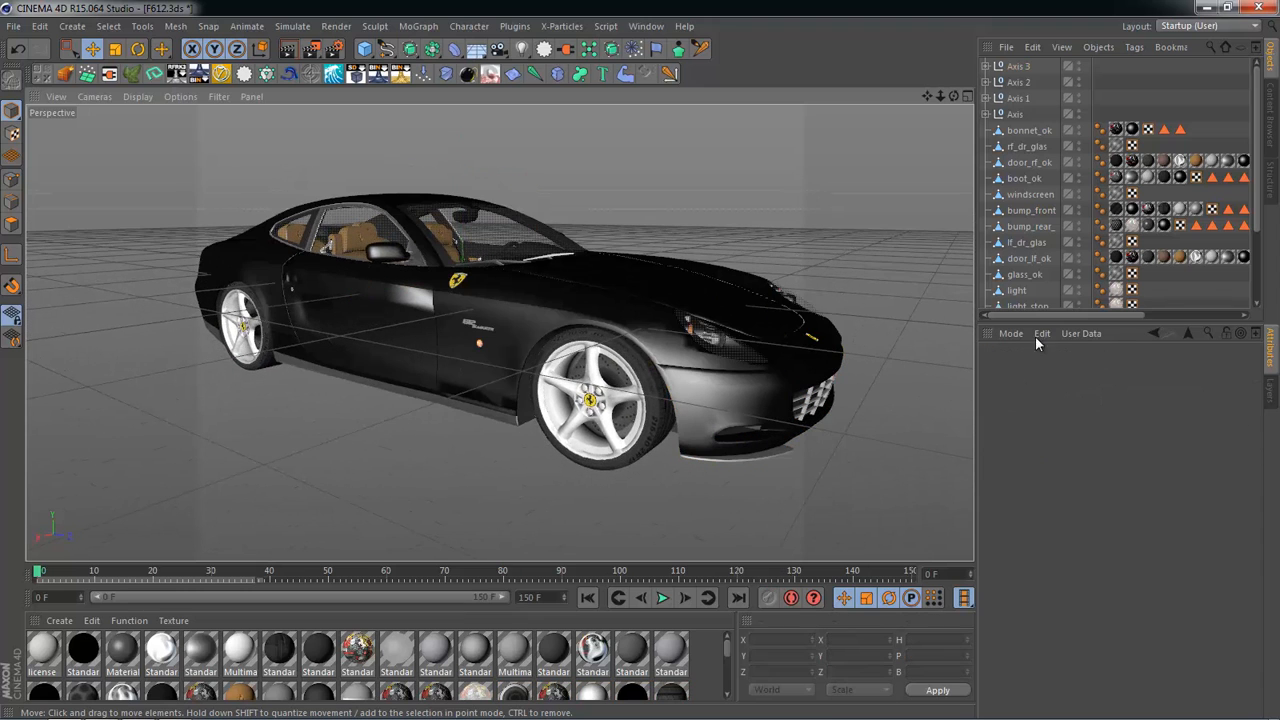
# Step: Enlarge the object list, add a null object to the scene, and rename it XPresso
pyautogui.moveTo(1038, 323); pyautogui.dragTo(1060, 485)
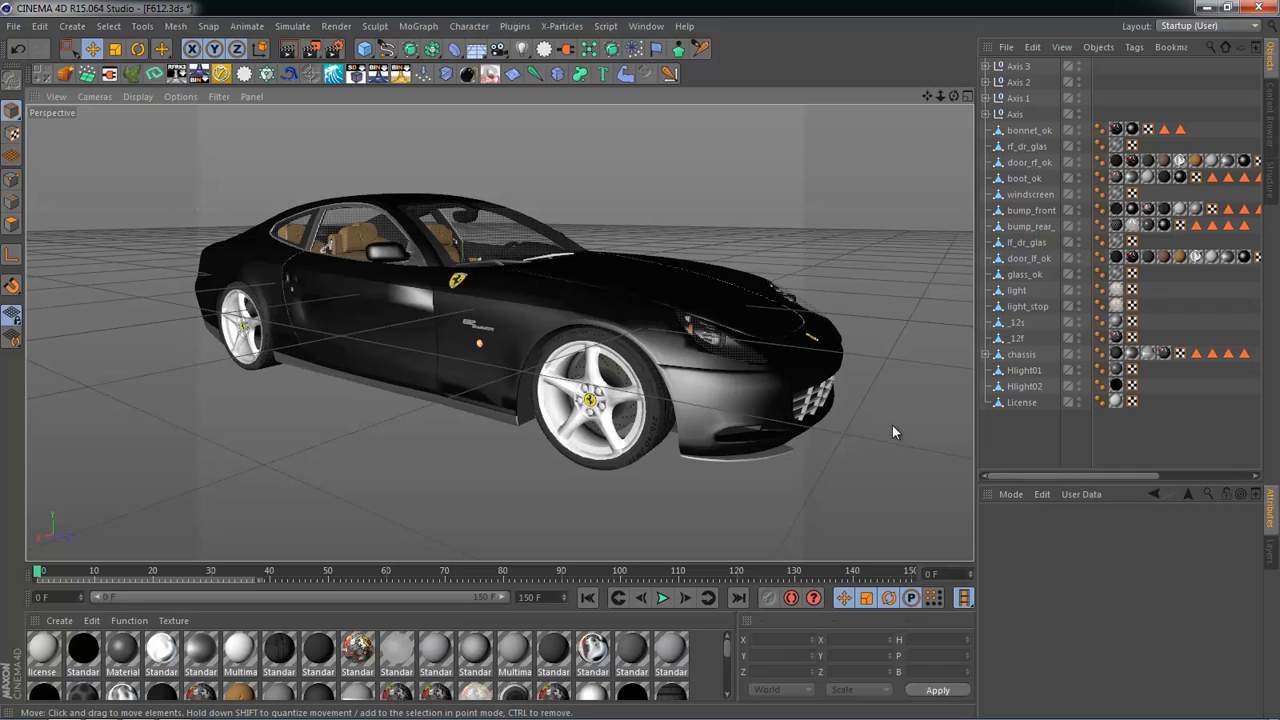
pyautogui.keyDown('alt'); pyautogui.moveTo(892, 425); pyautogui.dragTo(430, 395); pyautogui.keyUp('alt')
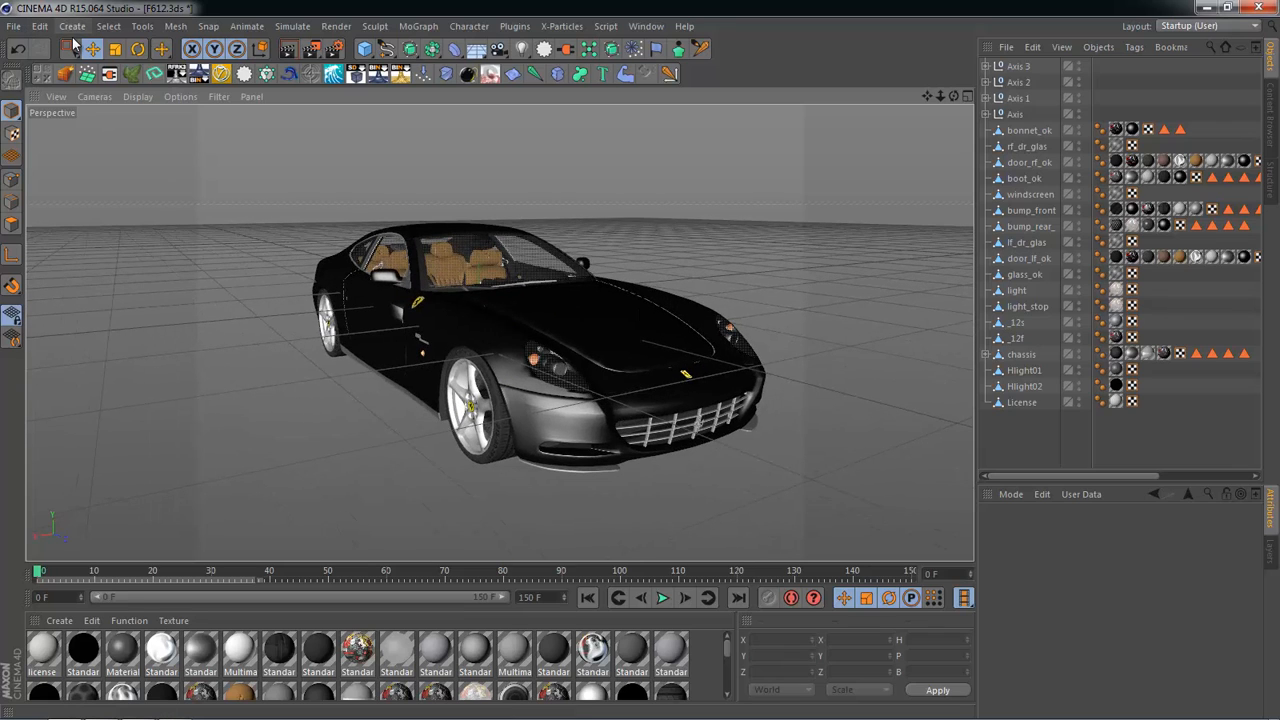
pyautogui.click(77, 28)
pyautogui.moveTo(88, 45)
pyautogui.click(165, 56)
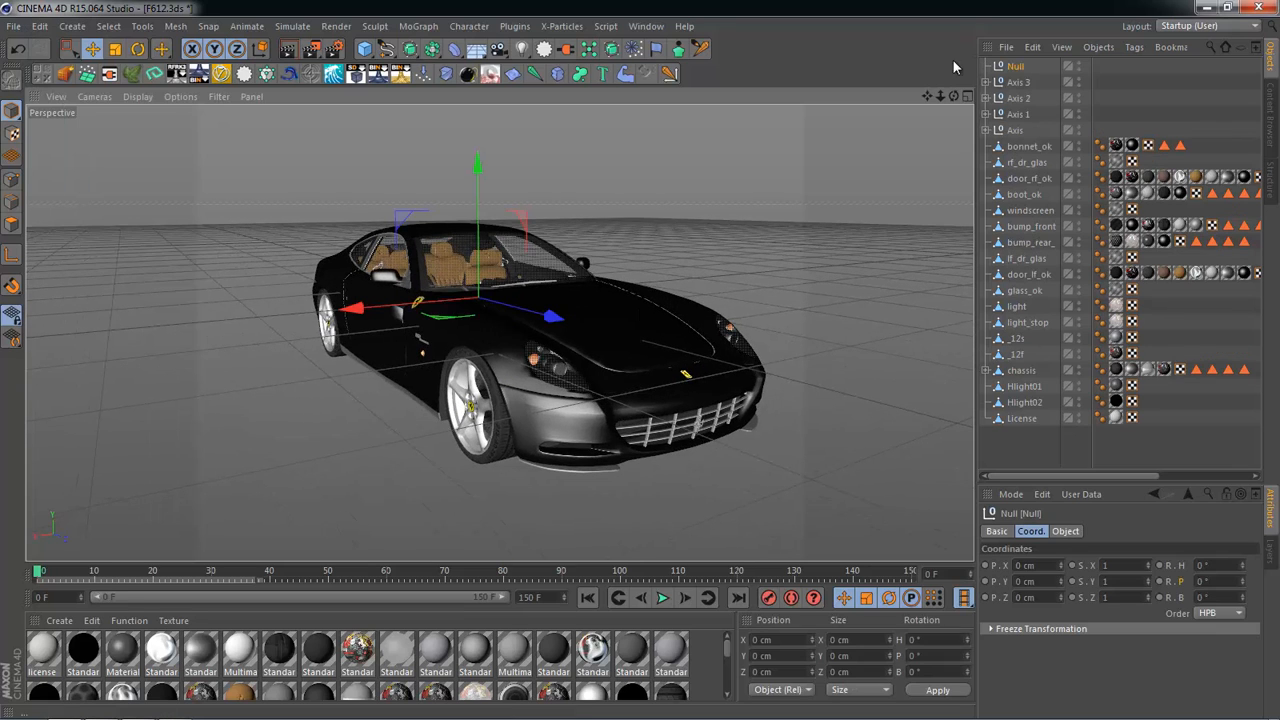
pyautogui.doubleClick(1038, 66)
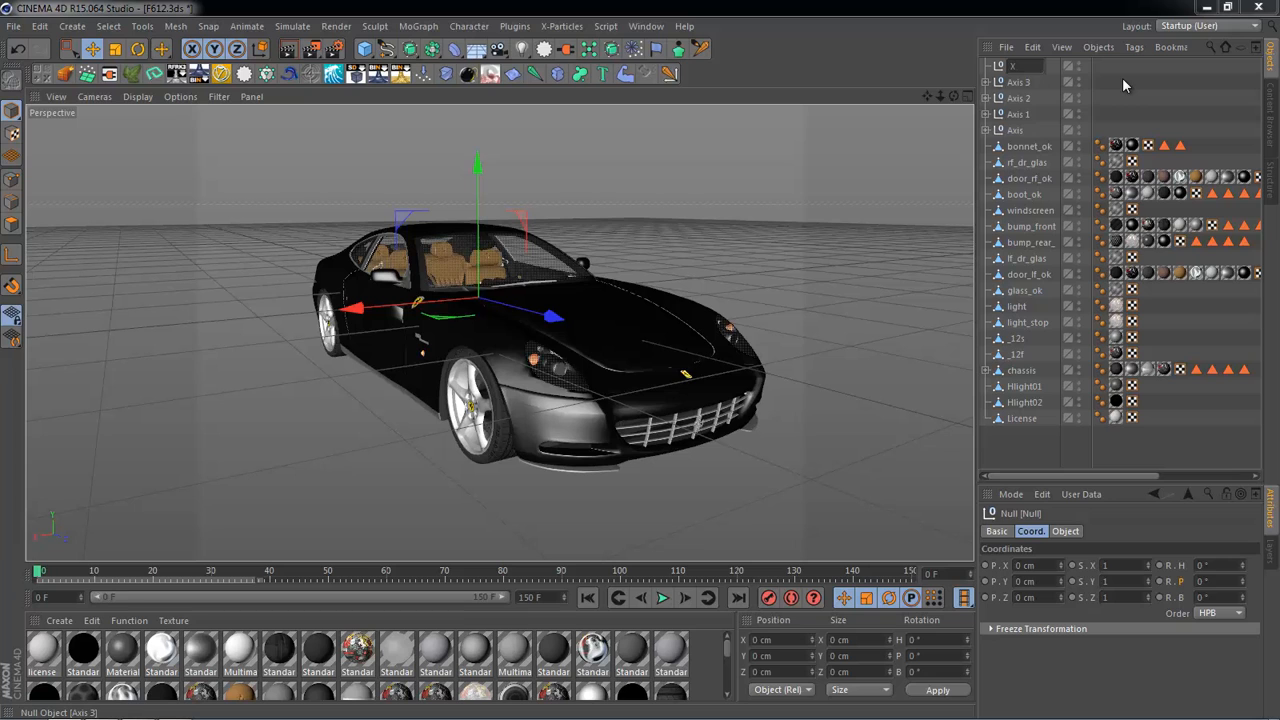
pyautogui.write('XPresso')
pyautogui.press('Return')
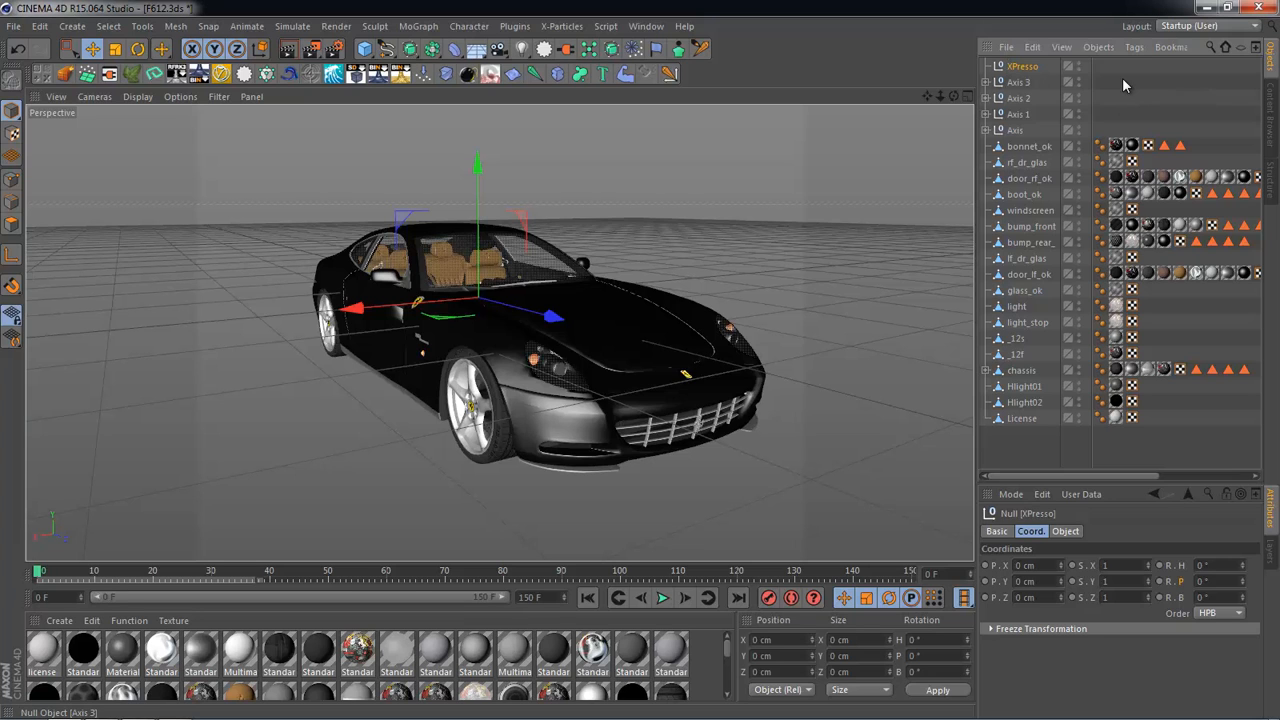
# Step: Attach an XPresso tag to the XPresso null, and enlarge and reposition the node editor window
pyautogui.keyDown('alt'); pyautogui.moveTo(862, 216); pyautogui.dragTo(750, 285); pyautogui.keyUp('alt')
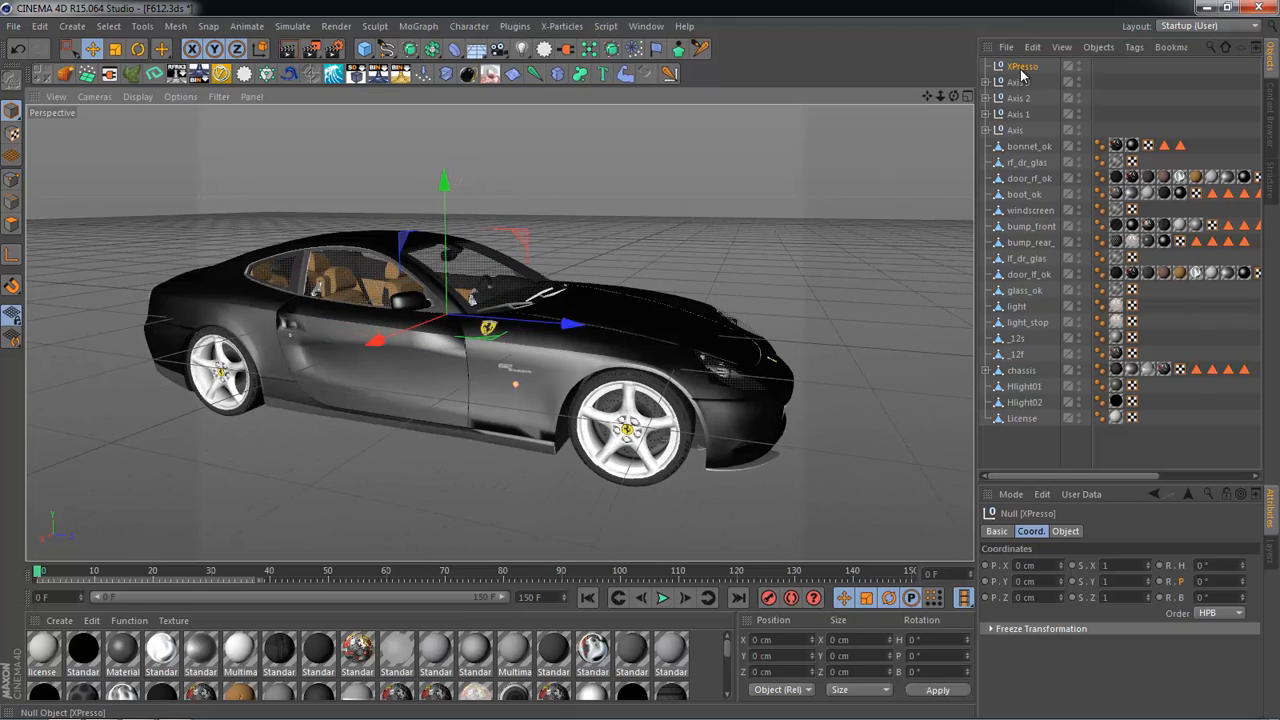
pyautogui.rightClick(1021, 72)
pyautogui.moveTo(1024, 82)
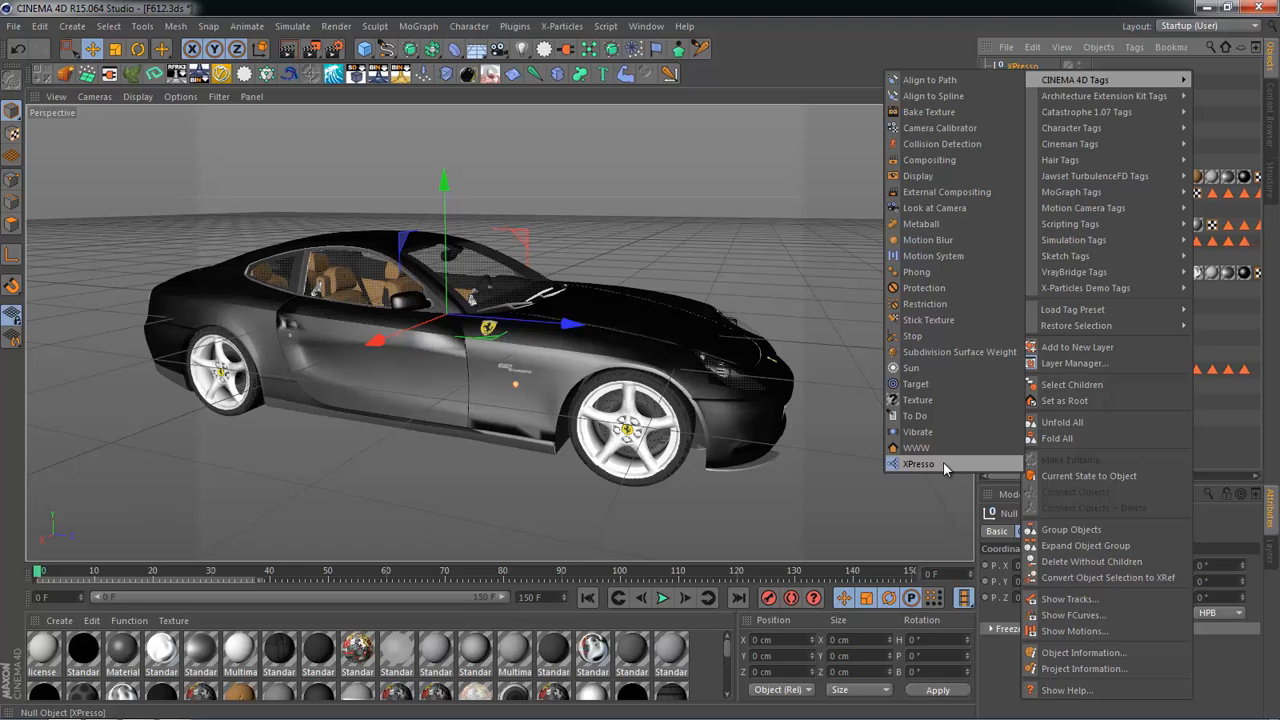
pyautogui.click(918, 464)
pyautogui.moveTo(445, 100); pyautogui.dragTo(493, 113)
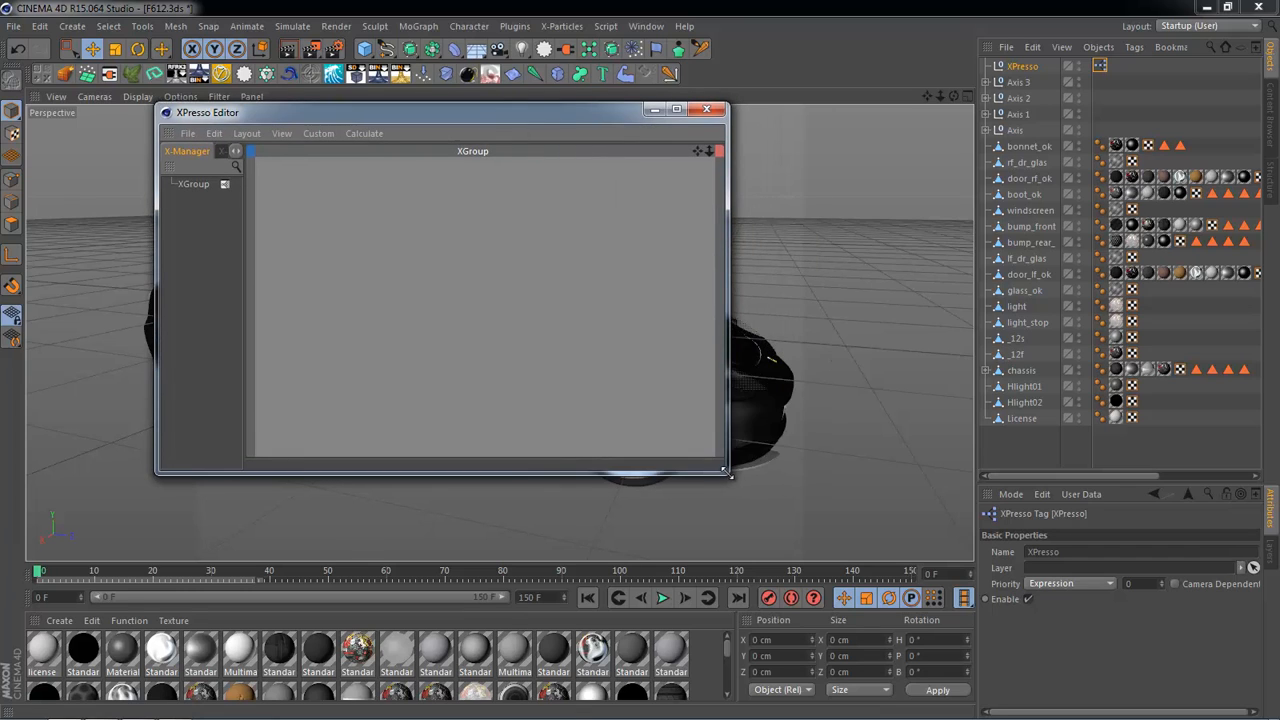
pyautogui.moveTo(727, 473); pyautogui.dragTo(972, 497)
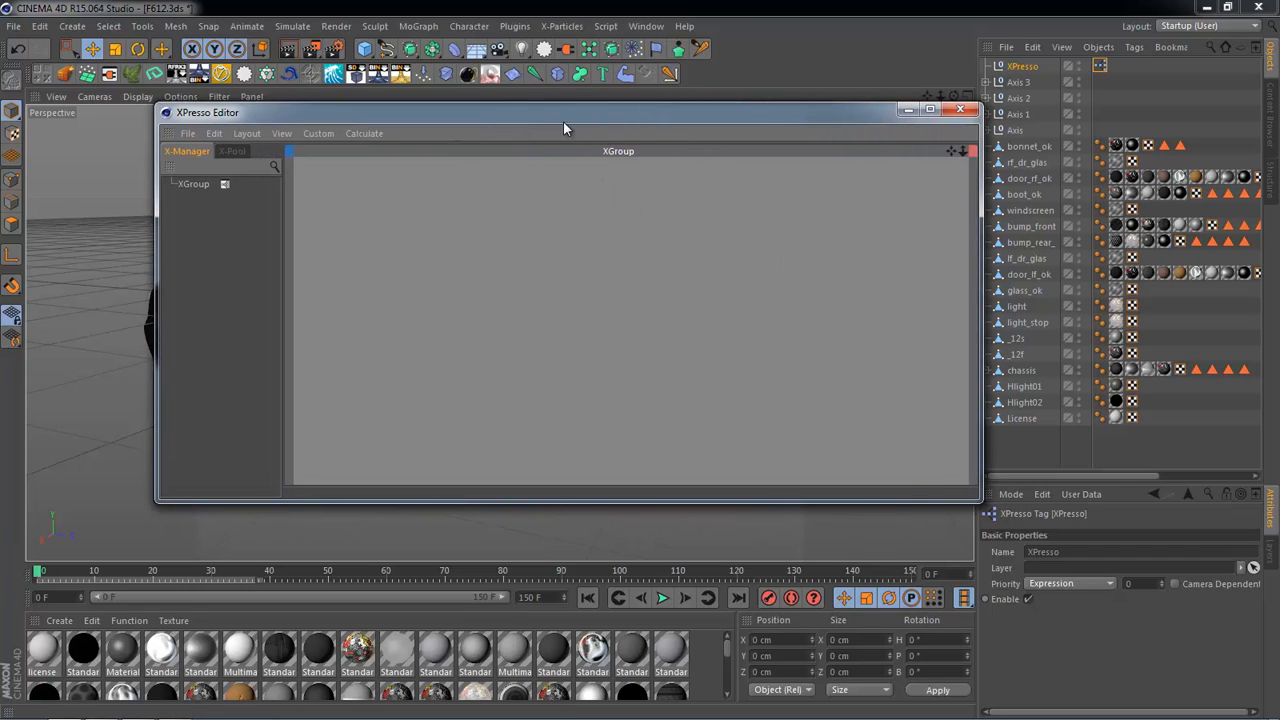
pyautogui.moveTo(563, 121); pyautogui.dragTo(485, 152)
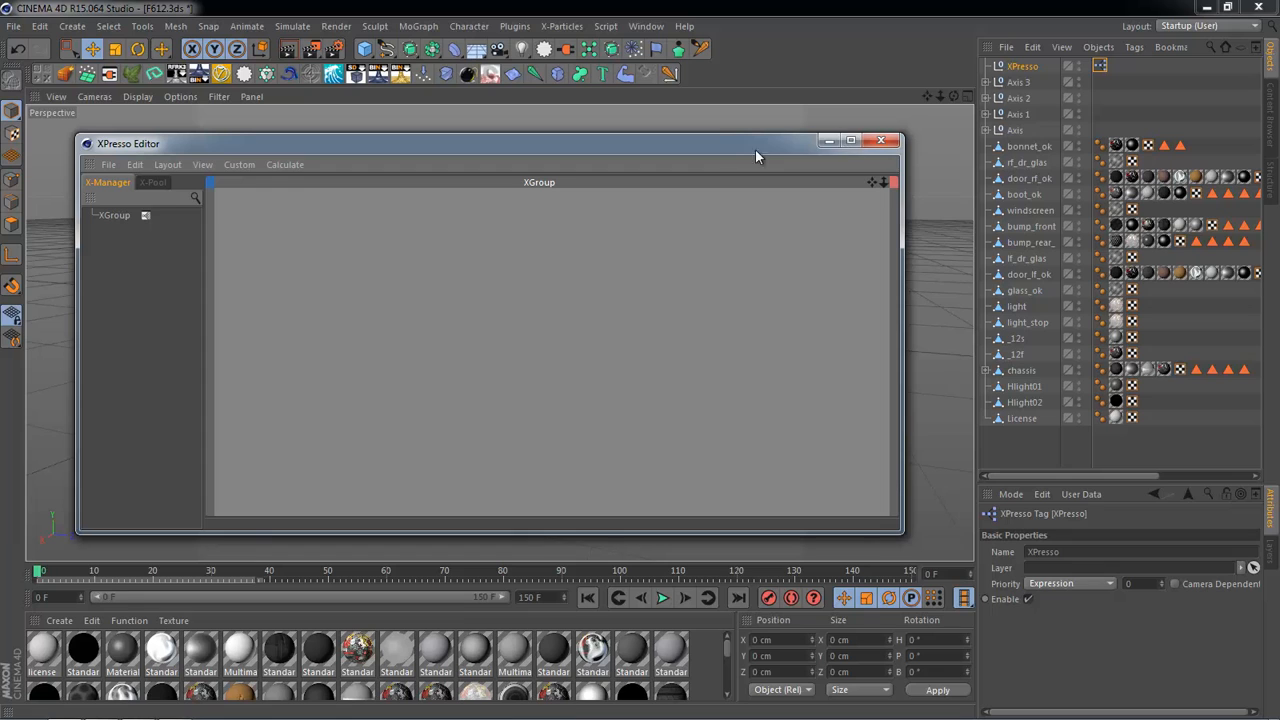
pyautogui.moveTo(760, 150); pyautogui.dragTo(842, 150)
# Step: Close the XPresso editor and select the Axis null of the front wheel
pyautogui.click(946, 155)
pyautogui.scroll(3, 701, 361)
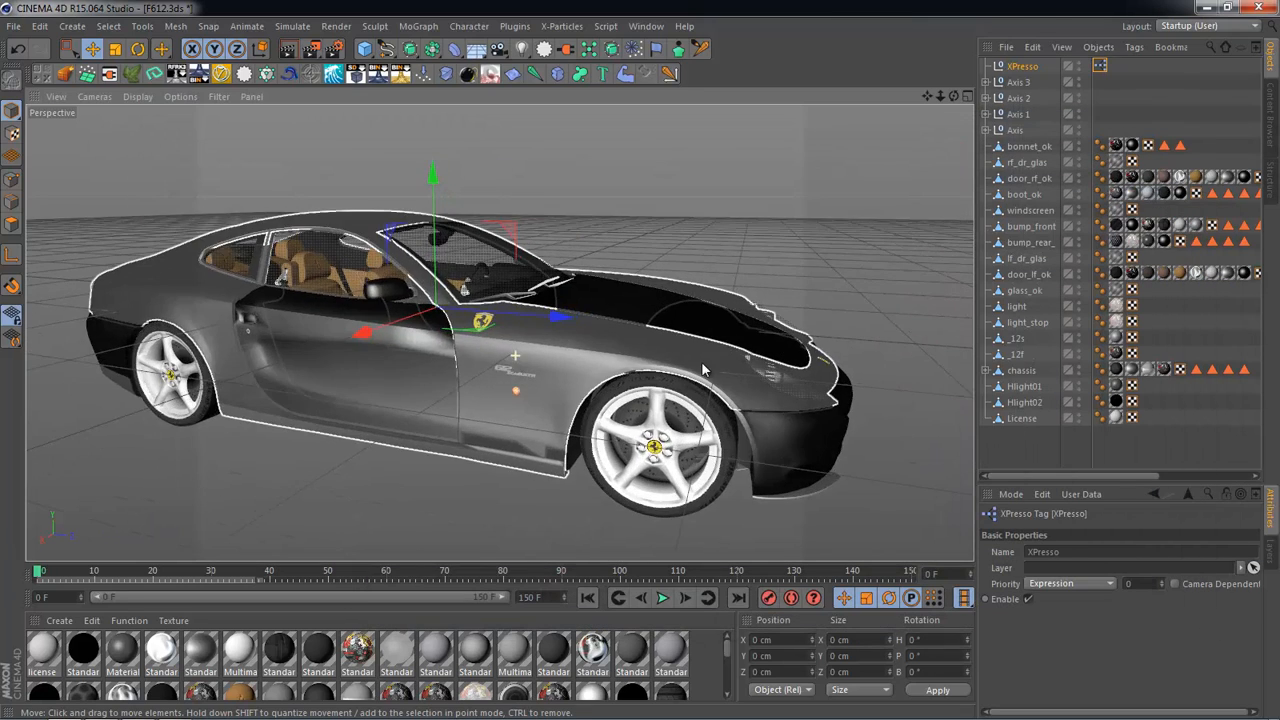
pyautogui.click(680, 350)
pyautogui.keyDown('alt'); pyautogui.moveTo(701, 361); pyautogui.dragTo(722, 200); pyautogui.keyUp('alt')
pyautogui.click(721, 187)
pyautogui.click(543, 434)
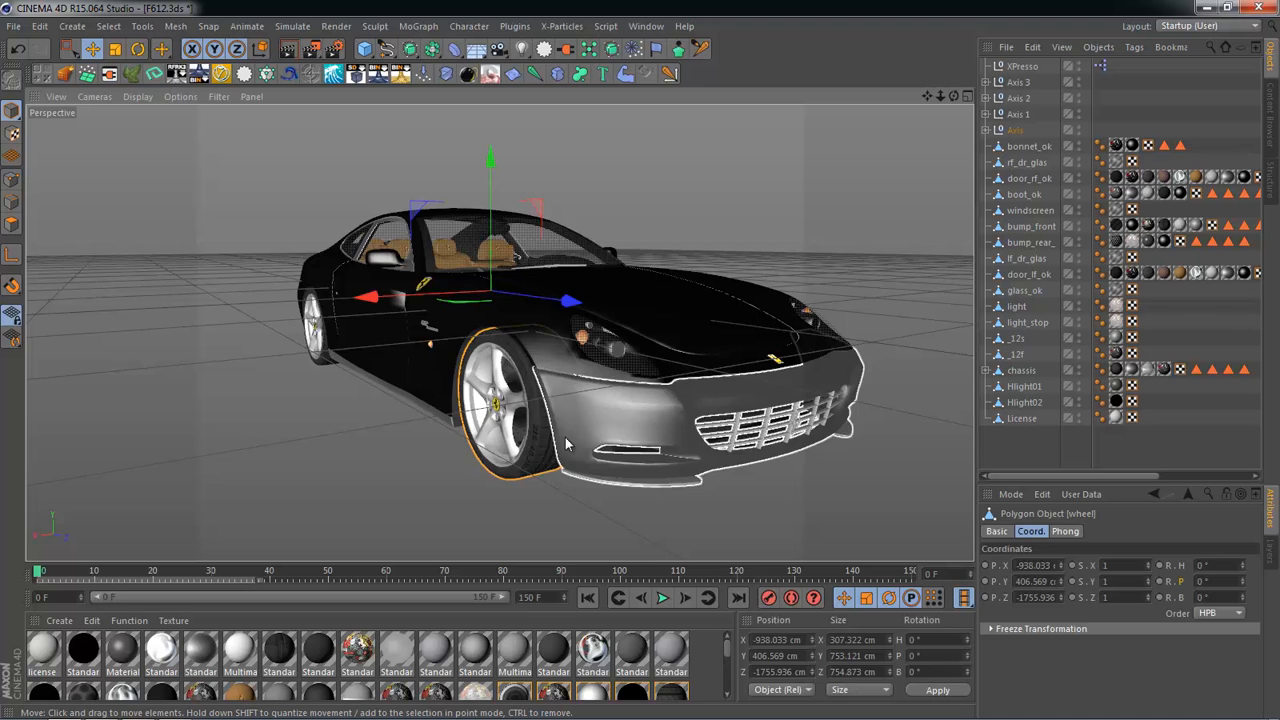
pyautogui.keyDown('alt'); pyautogui.moveTo(566, 438); pyautogui.dragTo(549, 437); pyautogui.keyUp('alt')
pyautogui.click(888, 210)
pyautogui.click(1015, 130)
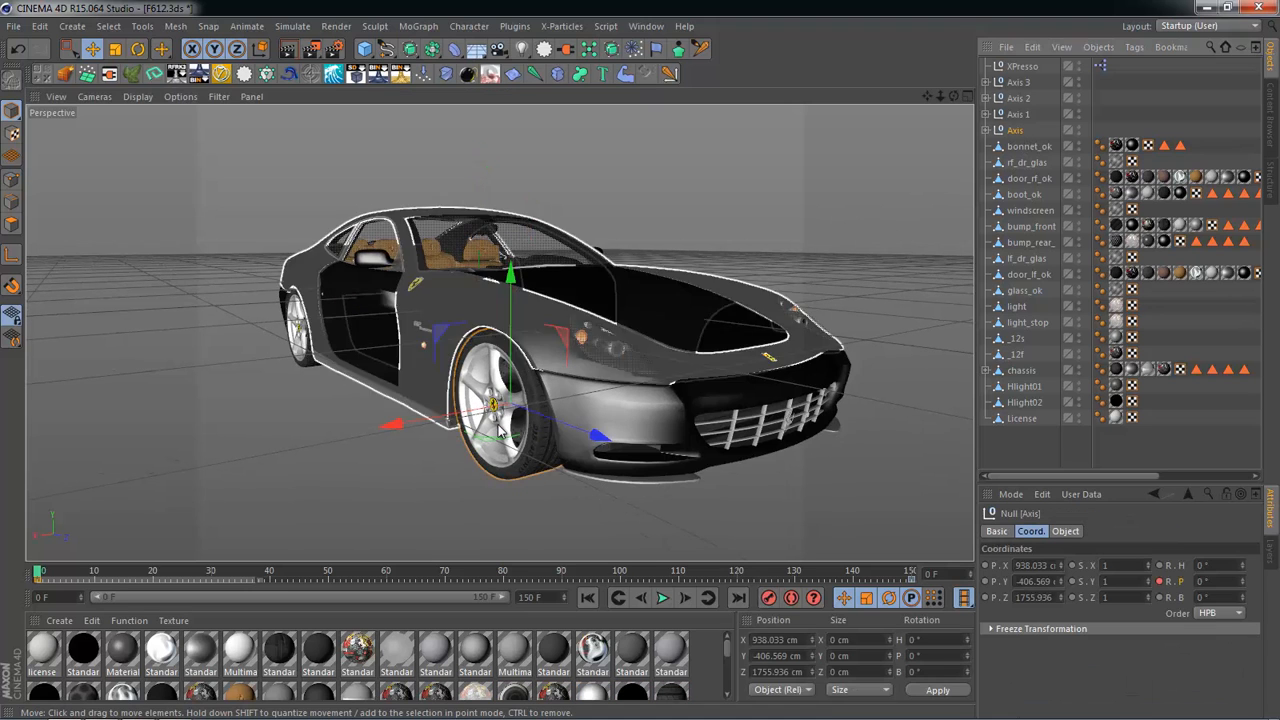
# Step: Replay the front wheel's rotation while viewing the car from the side, stop playback, and clear the selection
pyautogui.click(662, 598)
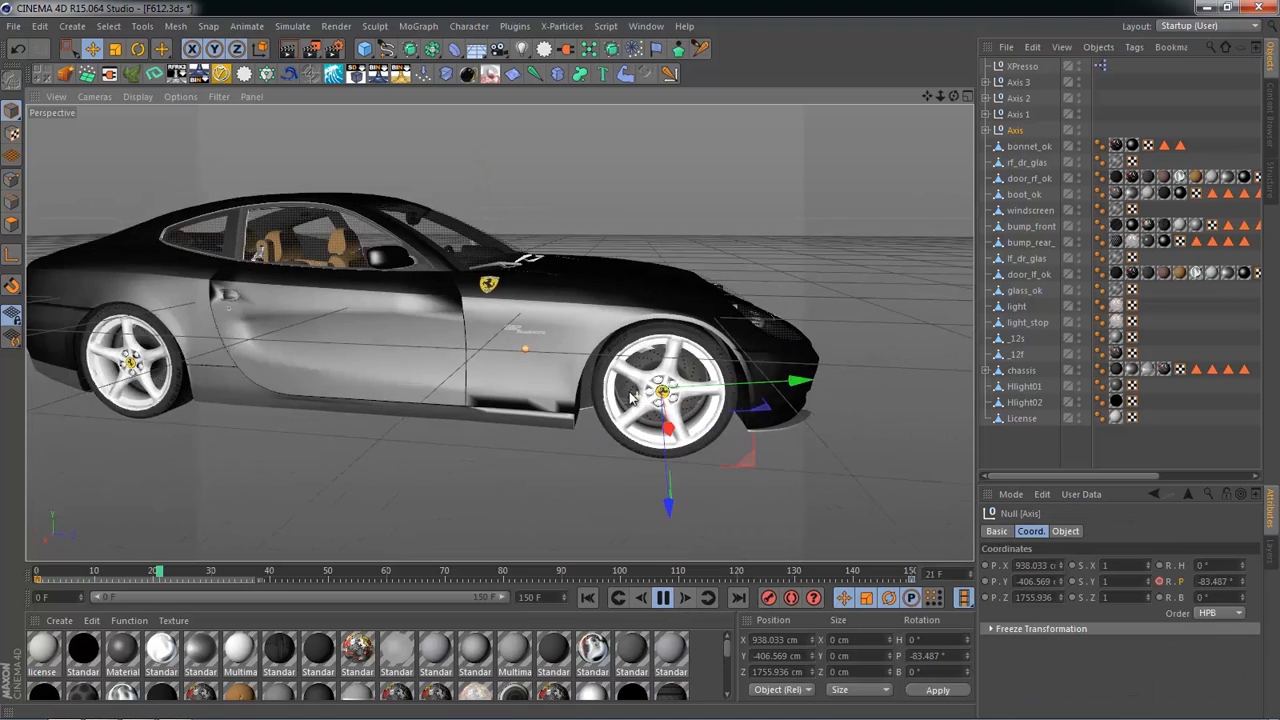
pyautogui.click(661, 601)
pyautogui.keyDown('alt'); pyautogui.moveTo(690, 342); pyautogui.dragTo(550, 378); pyautogui.keyUp('alt')
pyautogui.click(963, 150)
# Step: Reopen the XPresso tag's node editor and add the Axis null to the XGroup as a node
pyautogui.doubleClick(1100, 65)
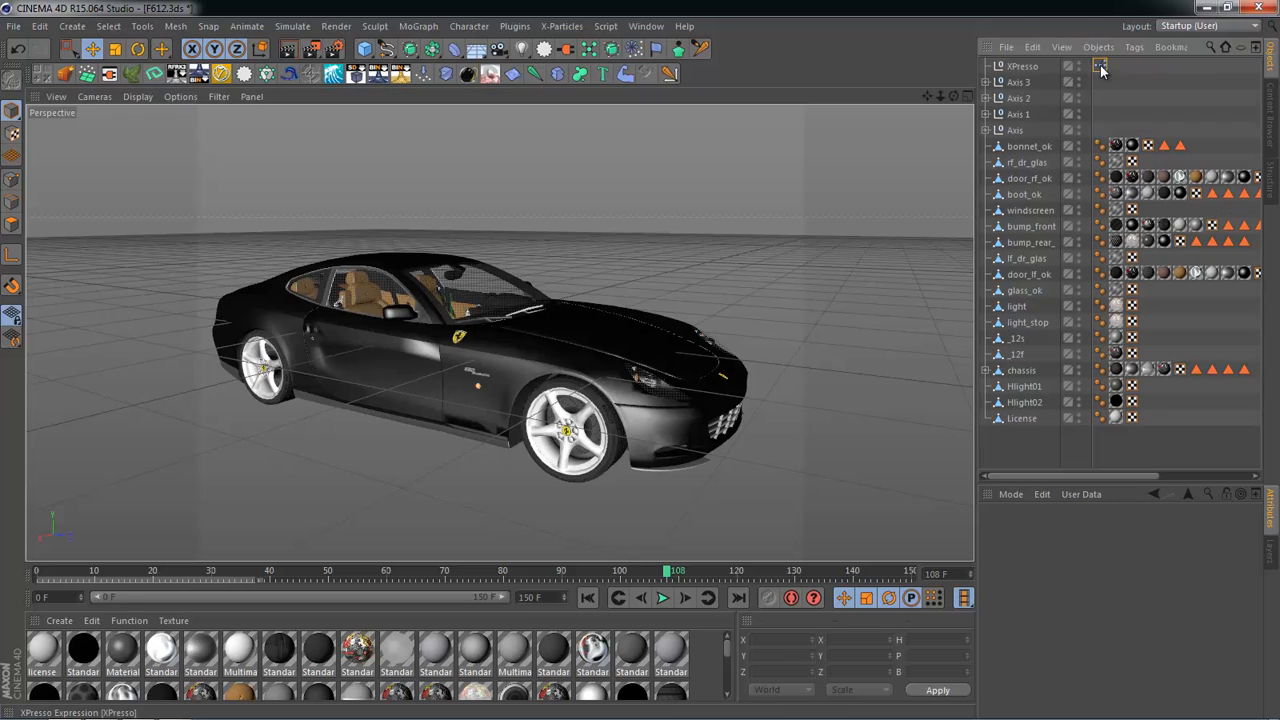
pyautogui.moveTo(625, 150); pyautogui.dragTo(550, 143)
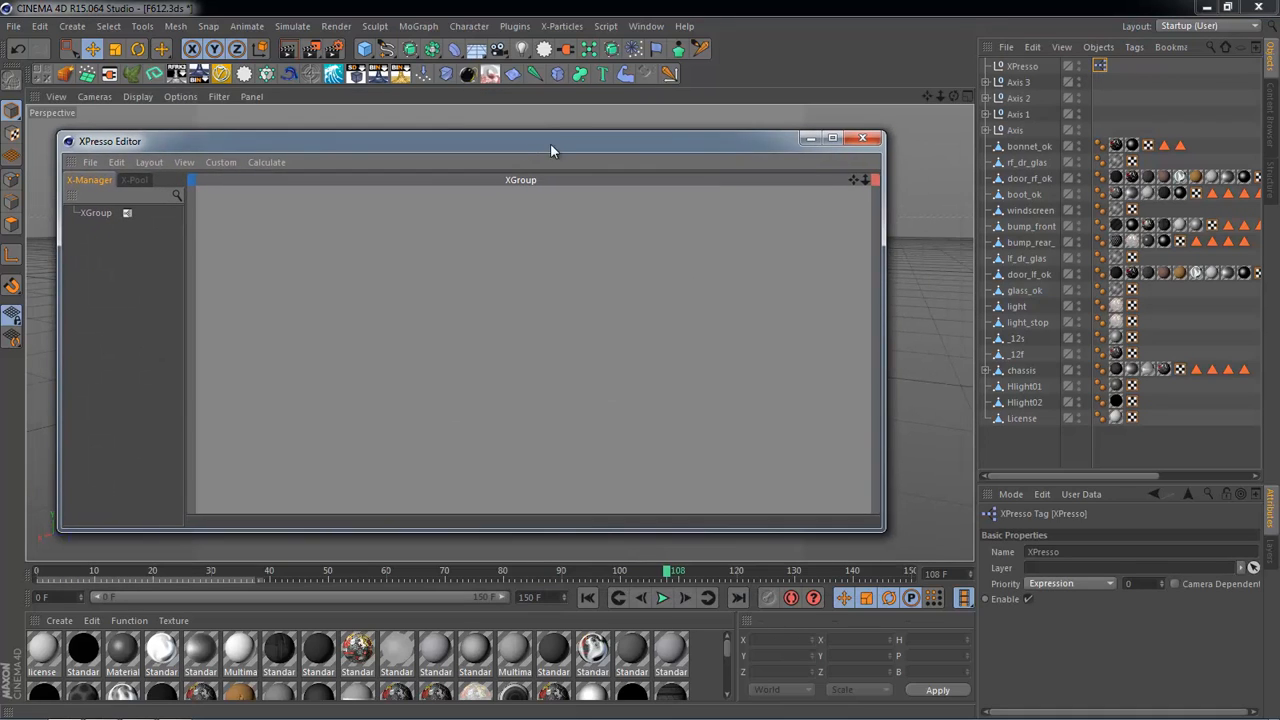
pyautogui.click(1015, 130)
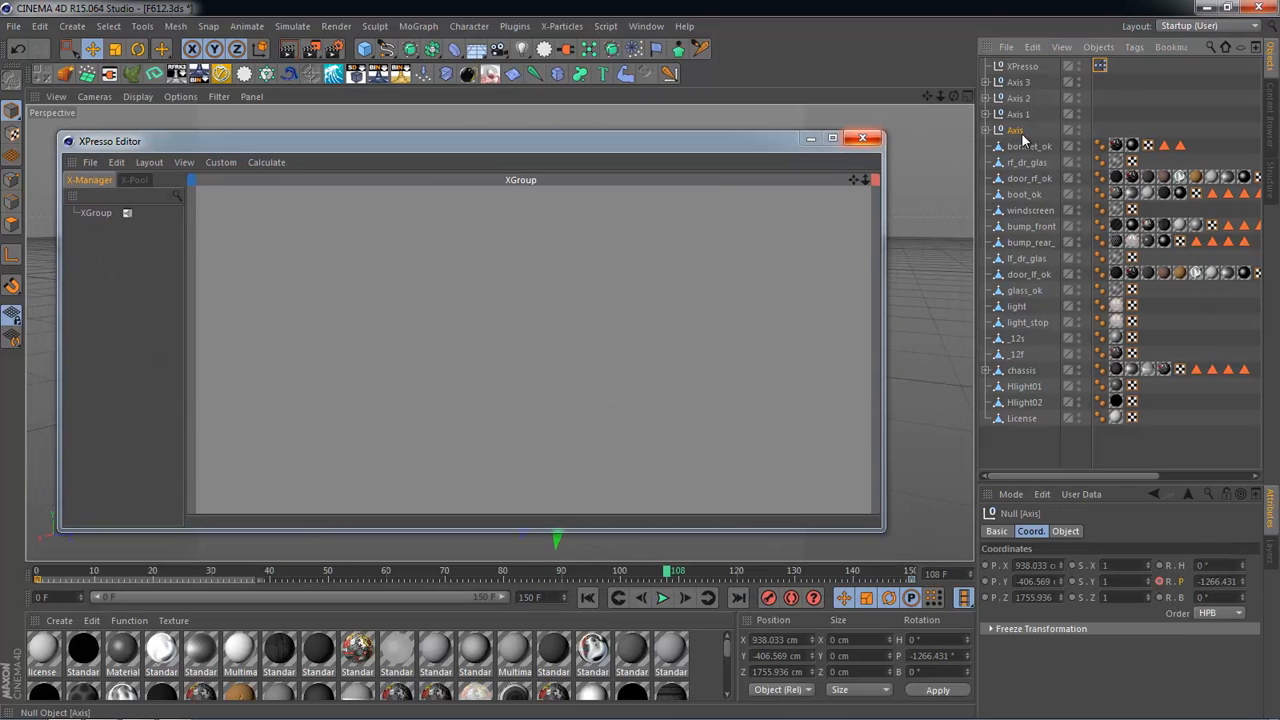
pyautogui.moveTo(975, 160); pyautogui.dragTo(535, 294)
pyautogui.moveTo(977, 143); pyautogui.dragTo(525, 291)
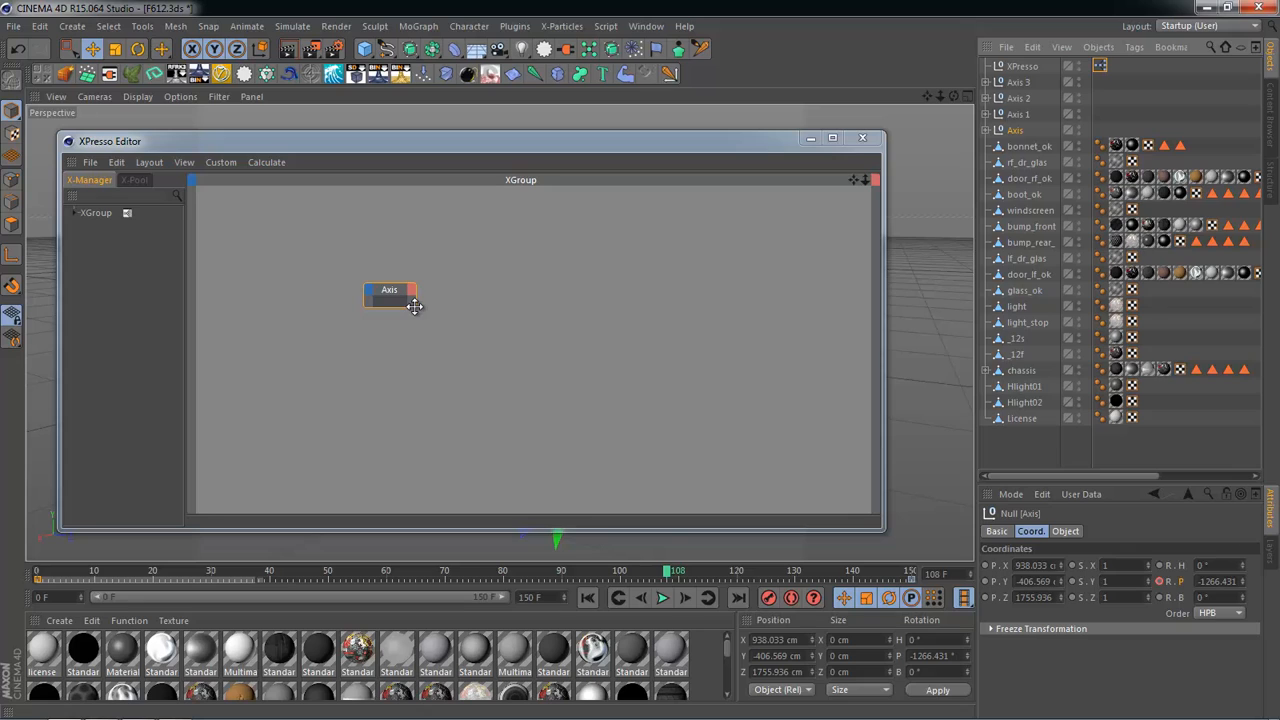
# Step: Enlarge the Axis node and position it near the XGroup's left side
pyautogui.moveTo(391, 294); pyautogui.dragTo(312, 257)
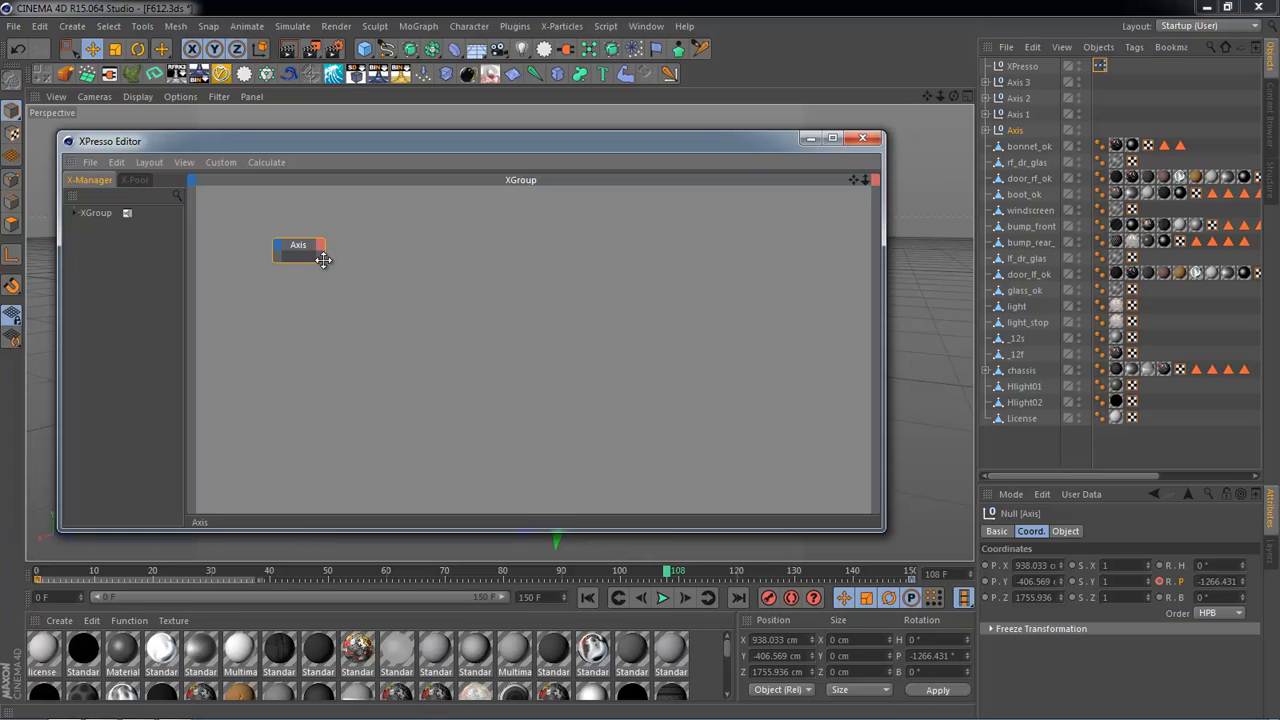
pyautogui.moveTo(323, 260); pyautogui.dragTo(379, 289)
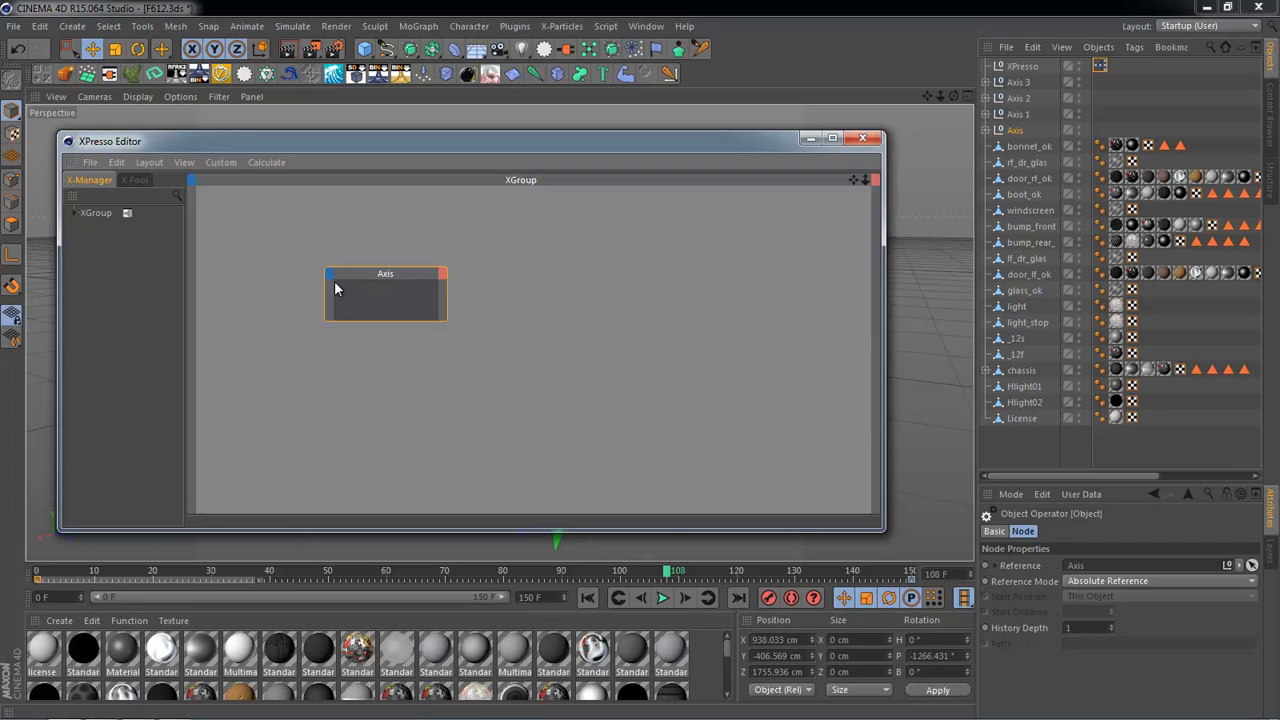
pyautogui.moveTo(385, 280); pyautogui.dragTo(427, 338)
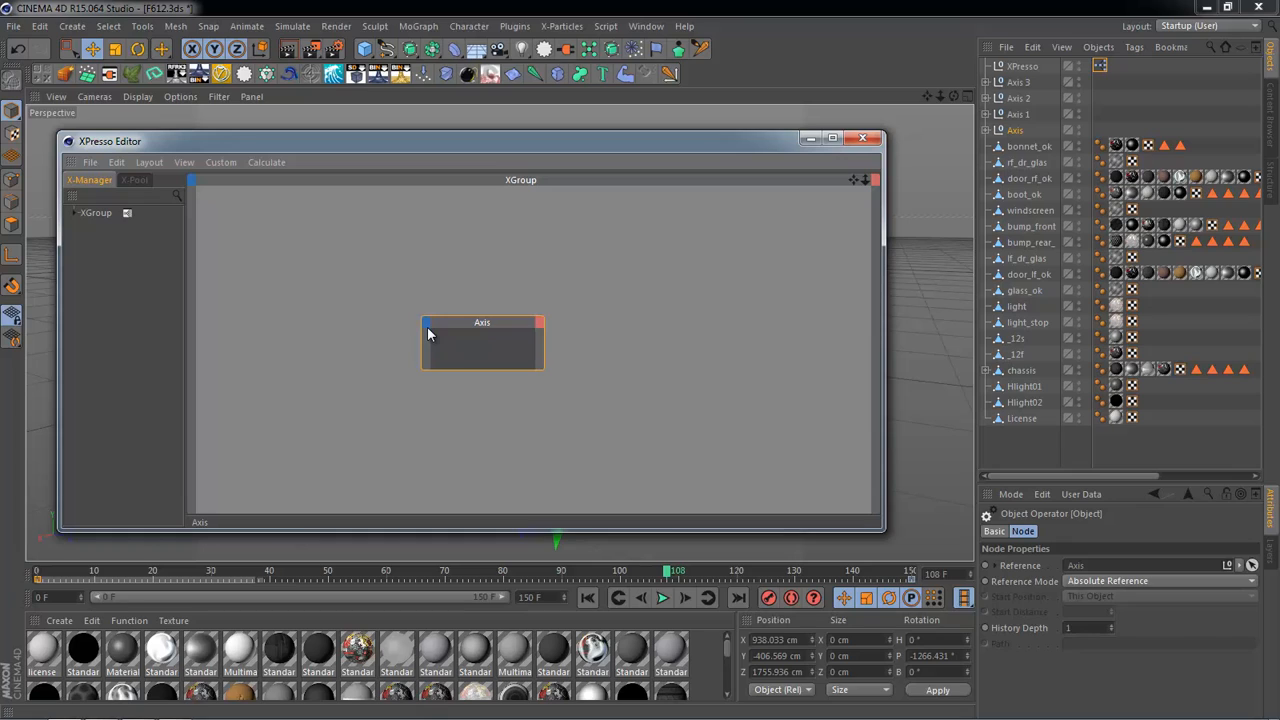
pyautogui.moveTo(442, 326); pyautogui.dragTo(364, 289)
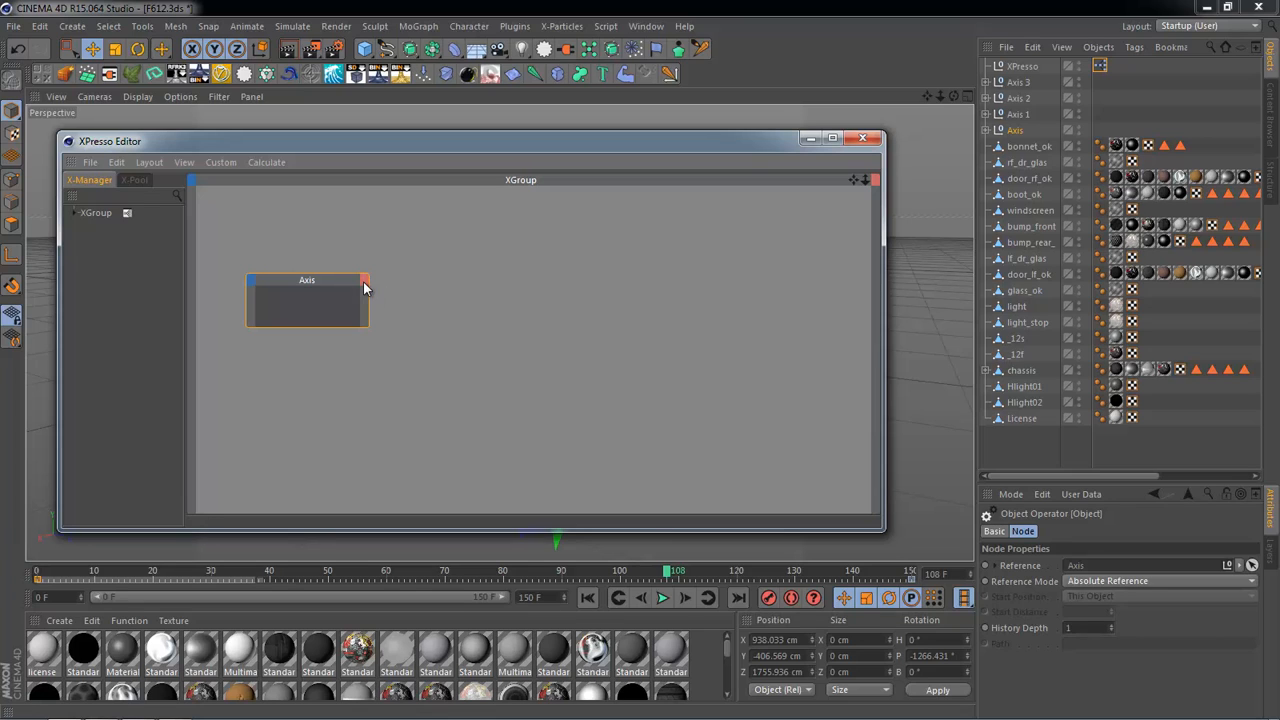
pyautogui.moveTo(363, 281); pyautogui.dragTo(311, 324)
# Step: Add the Axis 1, Axis 2 and Axis 3 nulls to the XGroup as nodes, and move and enlarge the Axis 1 node
pyautogui.click(1018, 115)
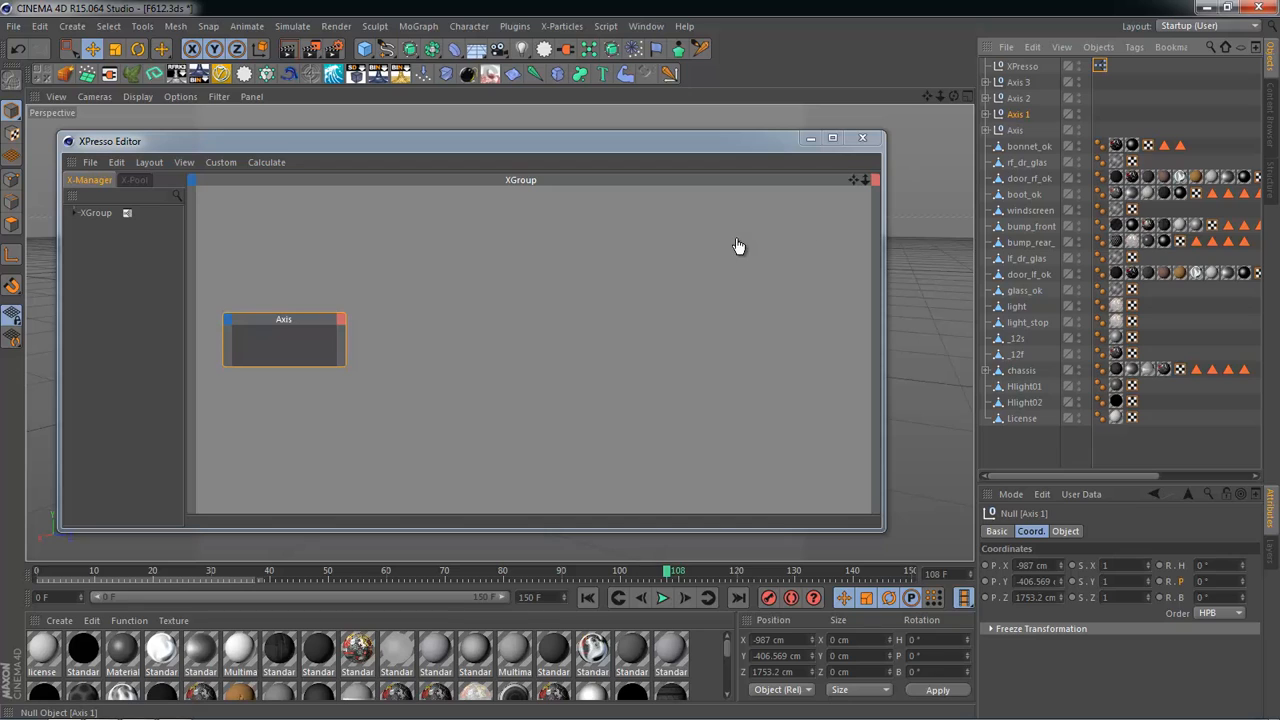
pyautogui.moveTo(737, 246); pyautogui.dragTo(736, 244)
pyautogui.moveTo(820, 266); pyautogui.dragTo(780, 296)
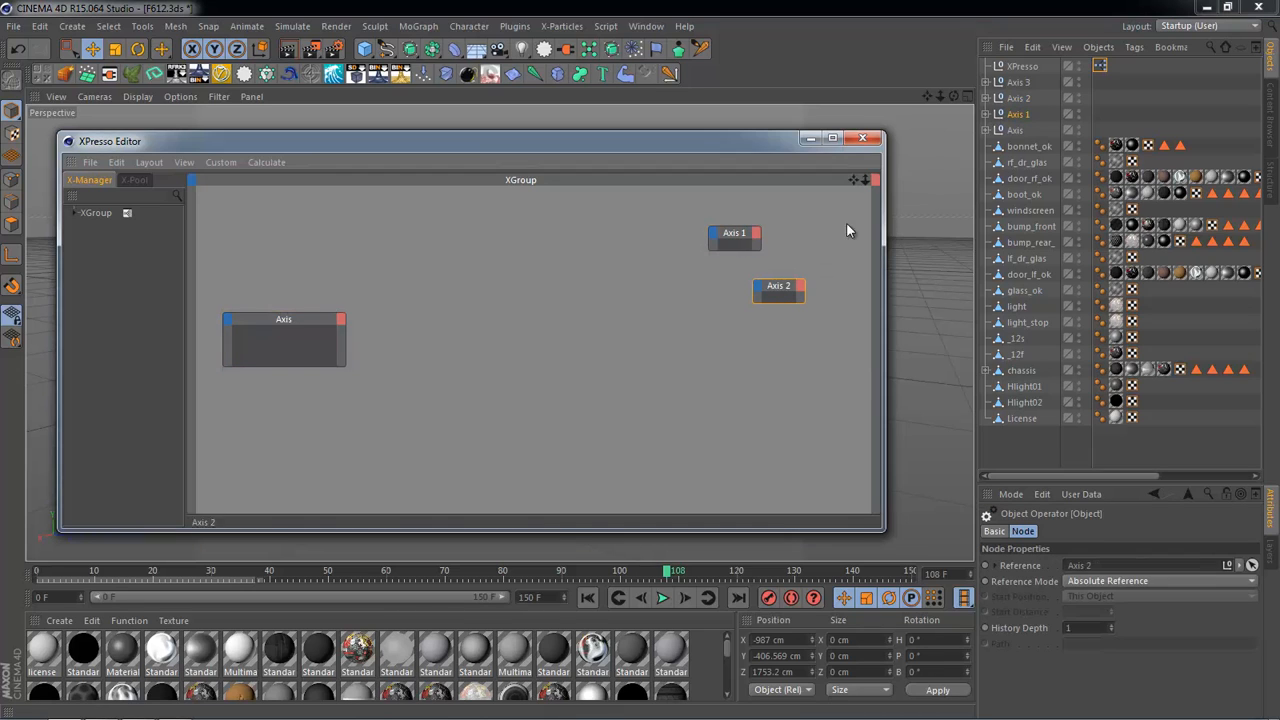
pyautogui.moveTo(1017, 83); pyautogui.dragTo(981, 130)
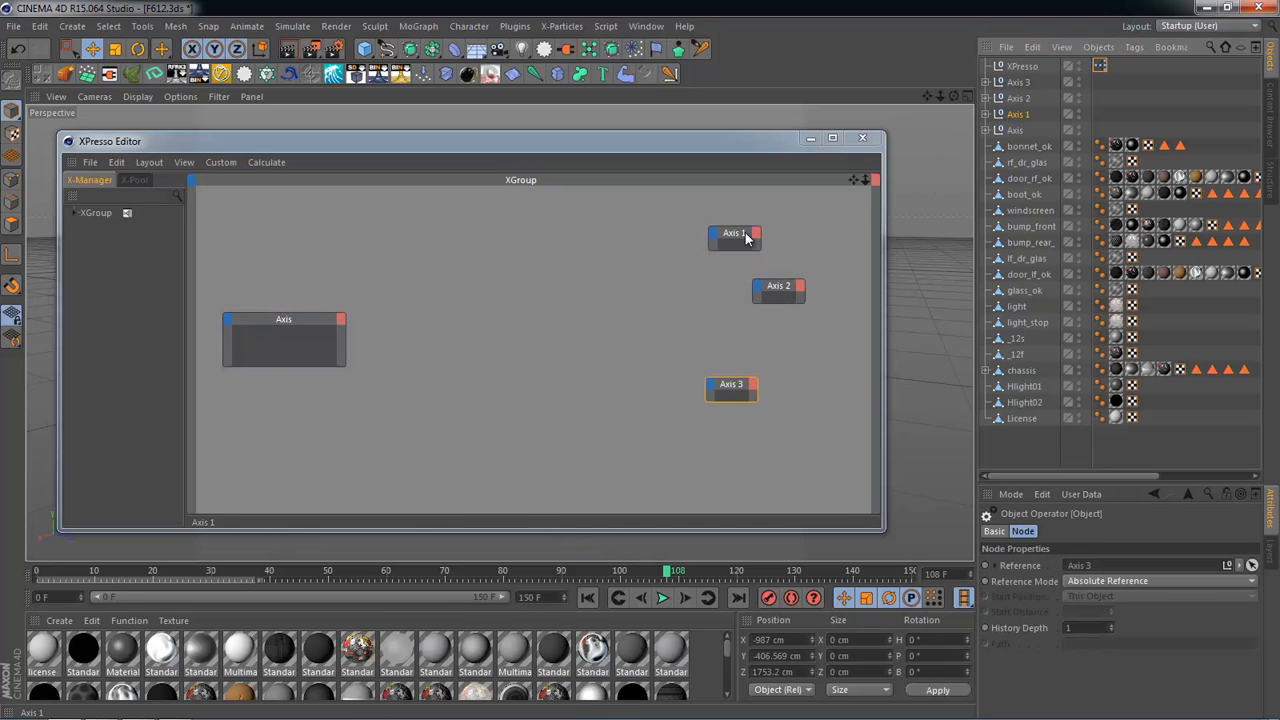
pyautogui.moveTo(745, 237); pyautogui.dragTo(613, 277)
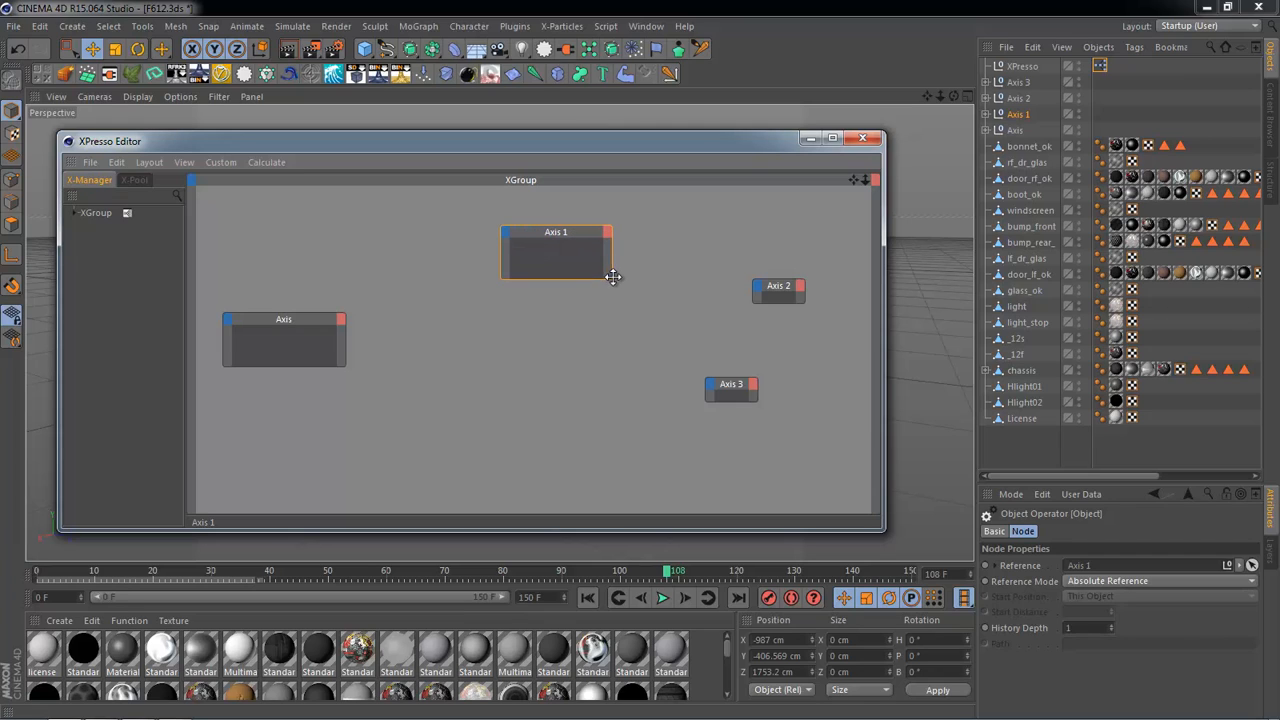
# Step: Stack the Axis 1, Axis 2 and Axis 3 nodes in a column in the XGroup, and enlarge the Axis 2 and Axis 3 nodes
pyautogui.moveTo(567, 235); pyautogui.dragTo(570, 210)
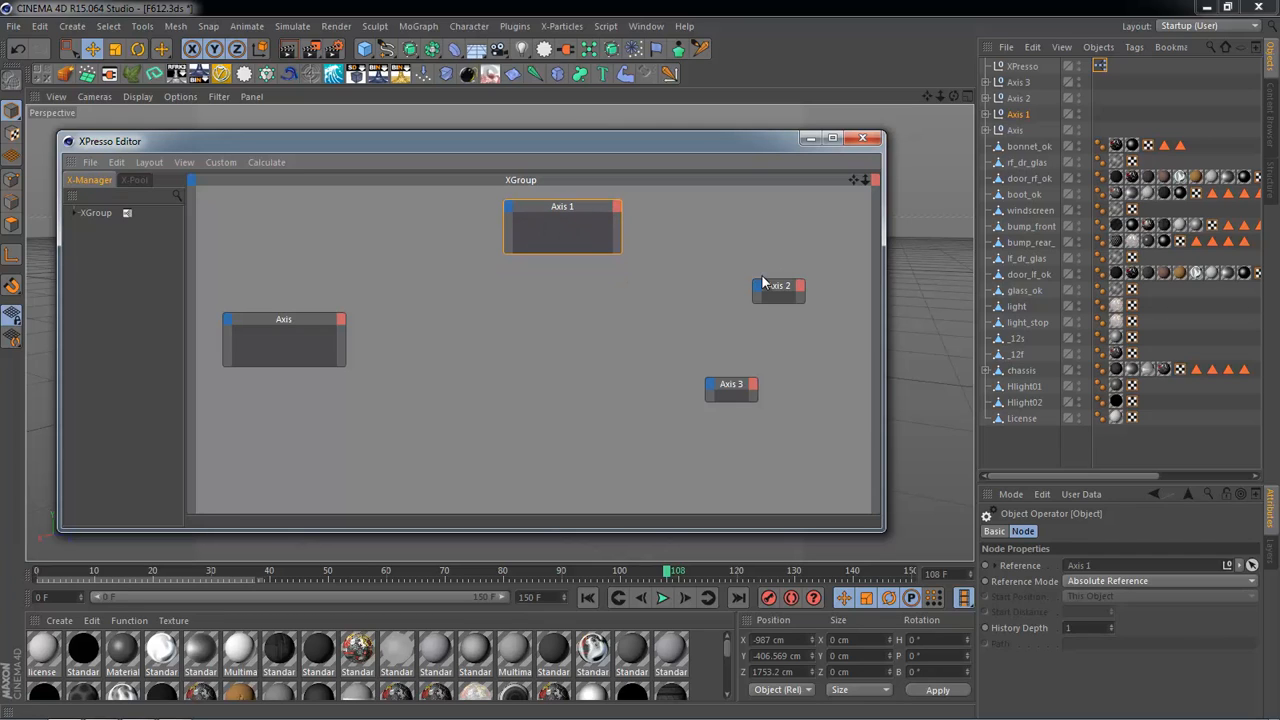
pyautogui.click(771, 289)
pyautogui.moveTo(771, 289); pyautogui.dragTo(595, 306)
pyautogui.moveTo(749, 400); pyautogui.dragTo(628, 430)
pyautogui.moveTo(581, 379); pyautogui.dragTo(579, 379)
pyautogui.click(619, 371)
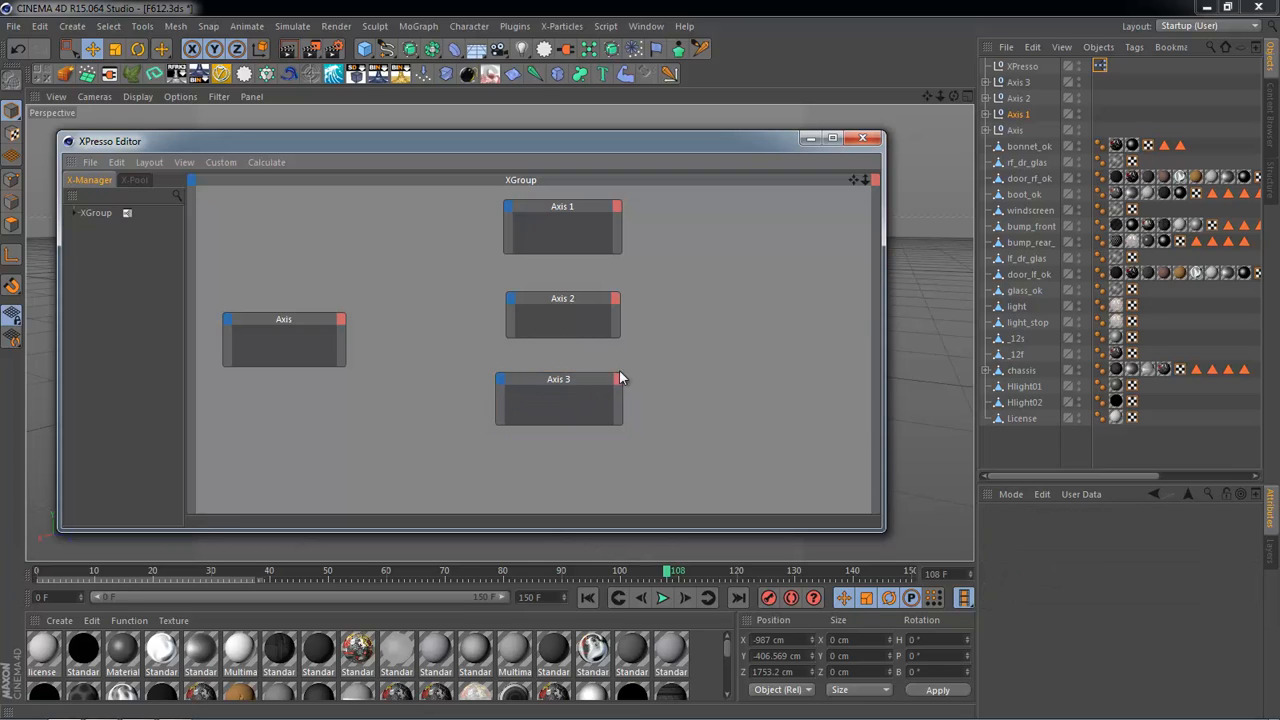
pyautogui.click(611, 381)
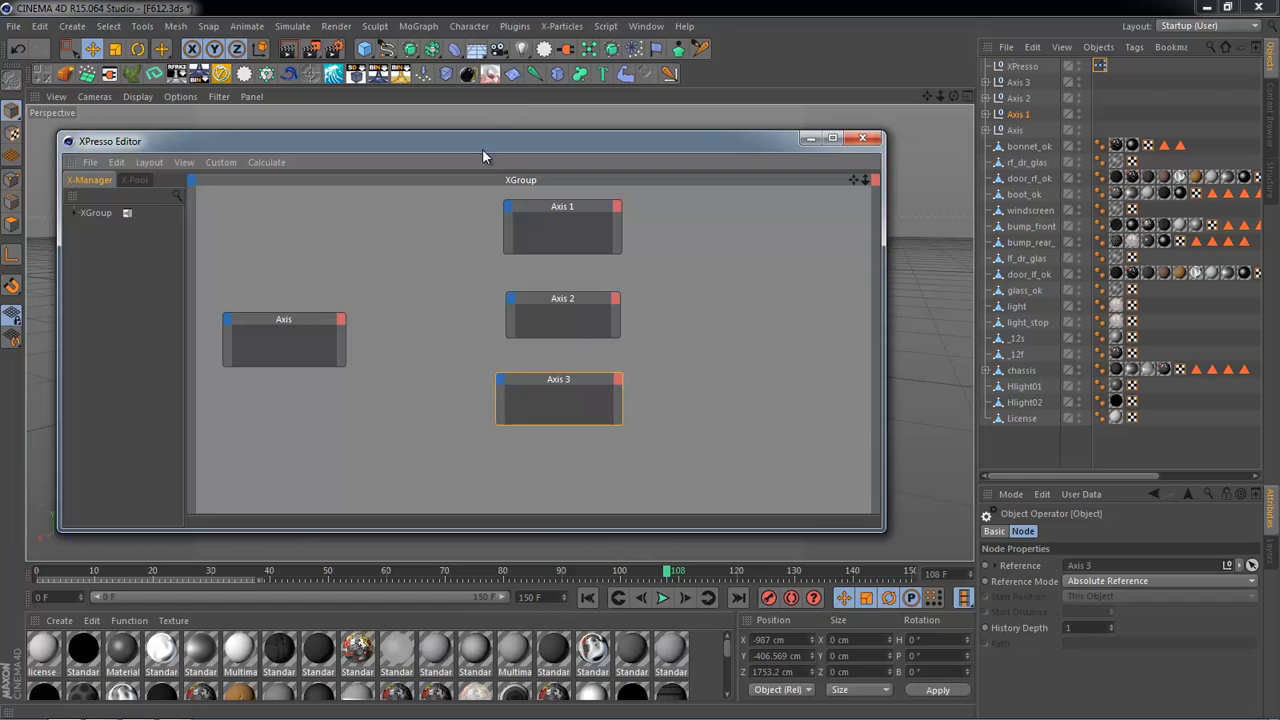
# Step: Close the node editor, replay the animation from the start to inspect the front wheel up close, and stop playback
pyautogui.moveTo(482, 148); pyautogui.dragTo(622, 176)
pyautogui.click(1040, 180)
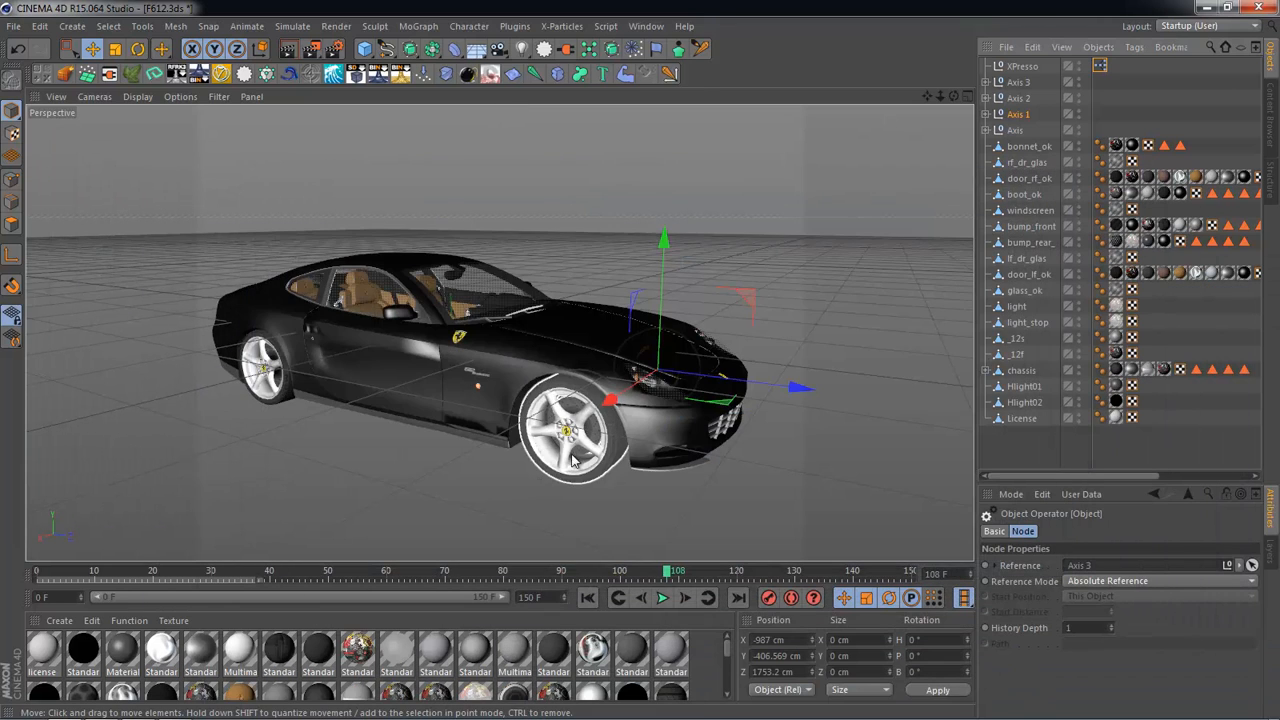
pyautogui.click(588, 600)
pyautogui.click(661, 597)
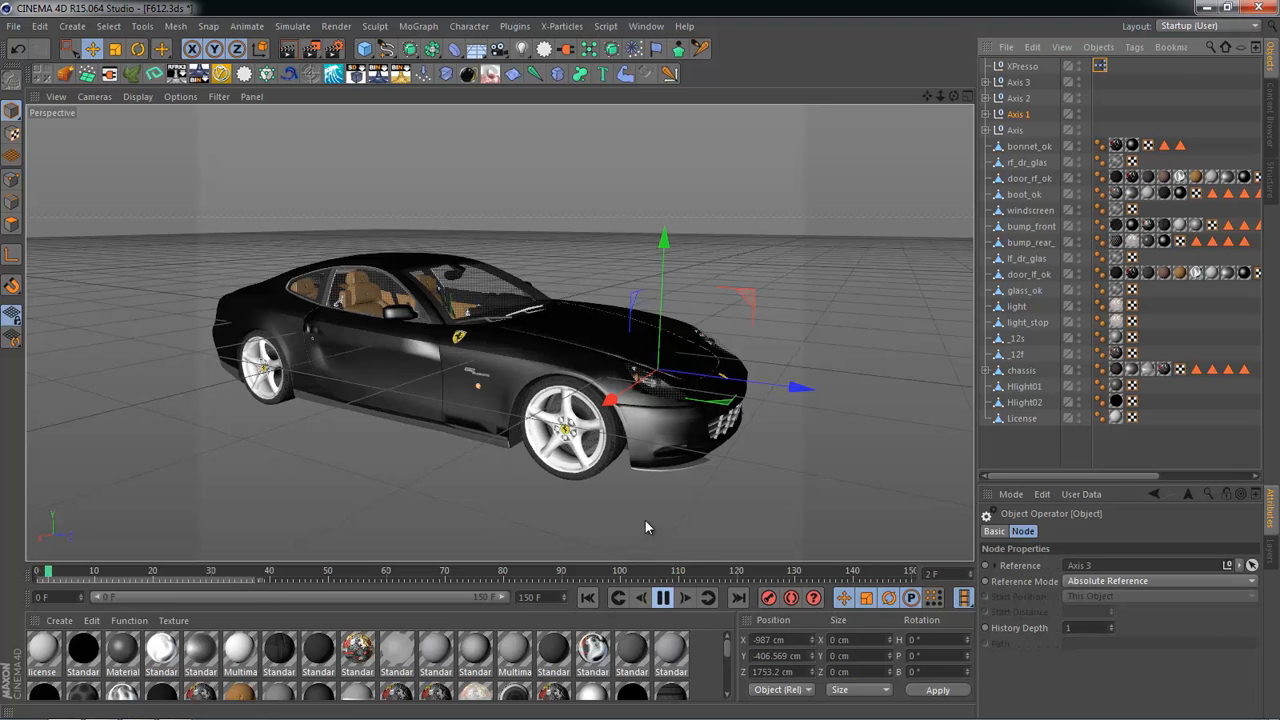
pyautogui.click(592, 432)
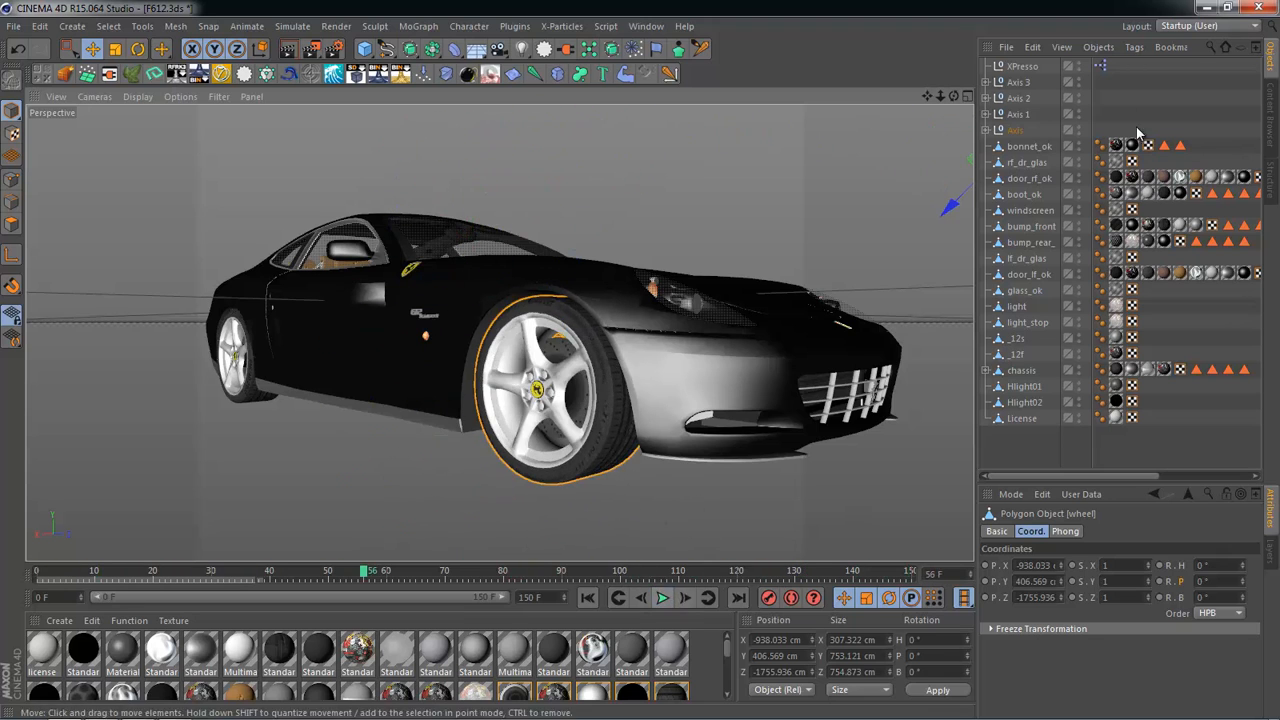
pyautogui.click(664, 598)
# Step: Reopen the XPresso tag's node editor and make its window taller
pyautogui.doubleClick(1100, 65)
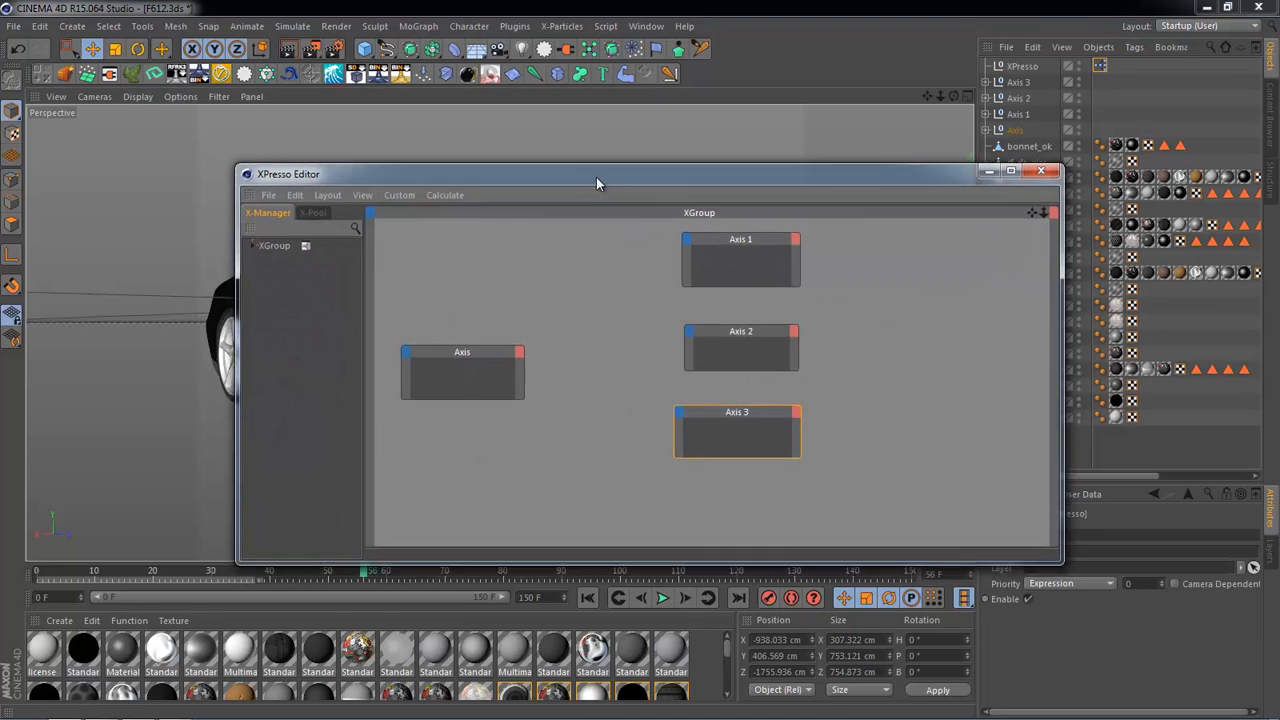
pyautogui.moveTo(597, 181); pyautogui.dragTo(533, 171)
pyautogui.moveTo(792, 558); pyautogui.dragTo(808, 637)
# Step: Spread the Axis 1, Axis 2 and Axis 3 nodes farther apart vertically and shift the Axis node away from them
pyautogui.moveTo(708, 445); pyautogui.dragTo(713, 481)
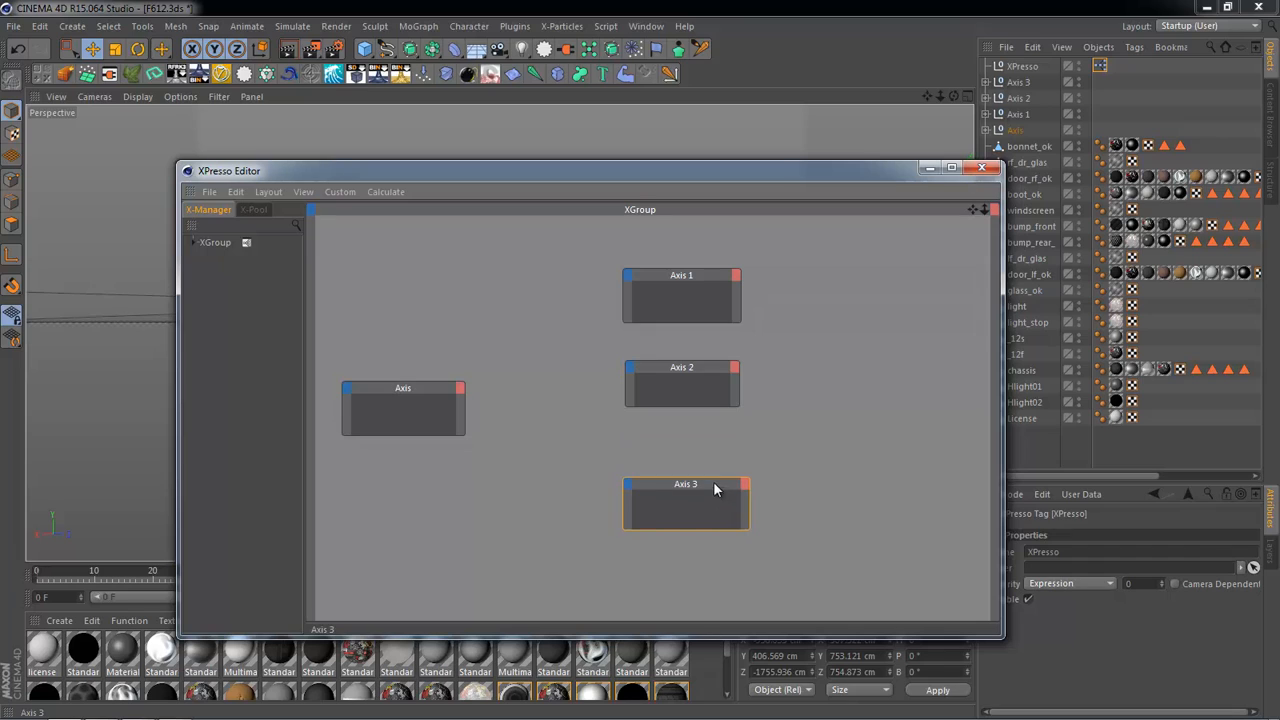
pyautogui.moveTo(672, 280); pyautogui.dragTo(658, 258)
pyautogui.click(780, 341)
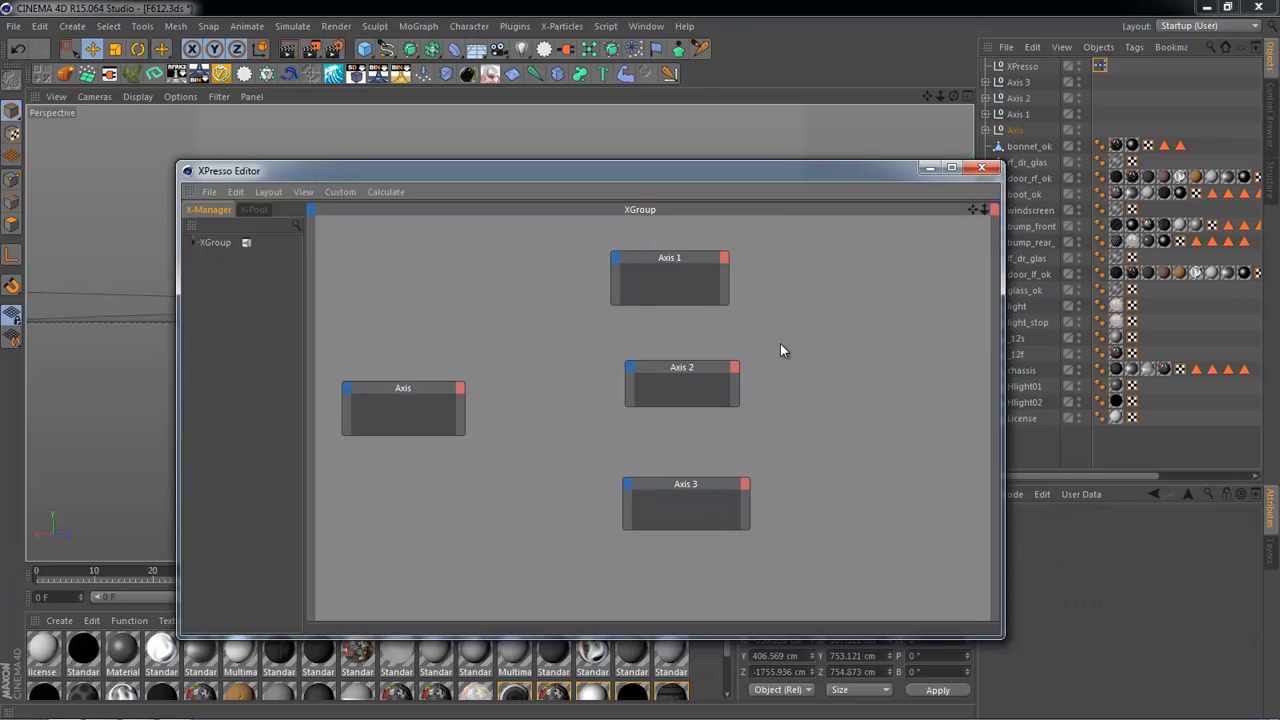
pyautogui.moveTo(681, 364); pyautogui.dragTo(672, 363)
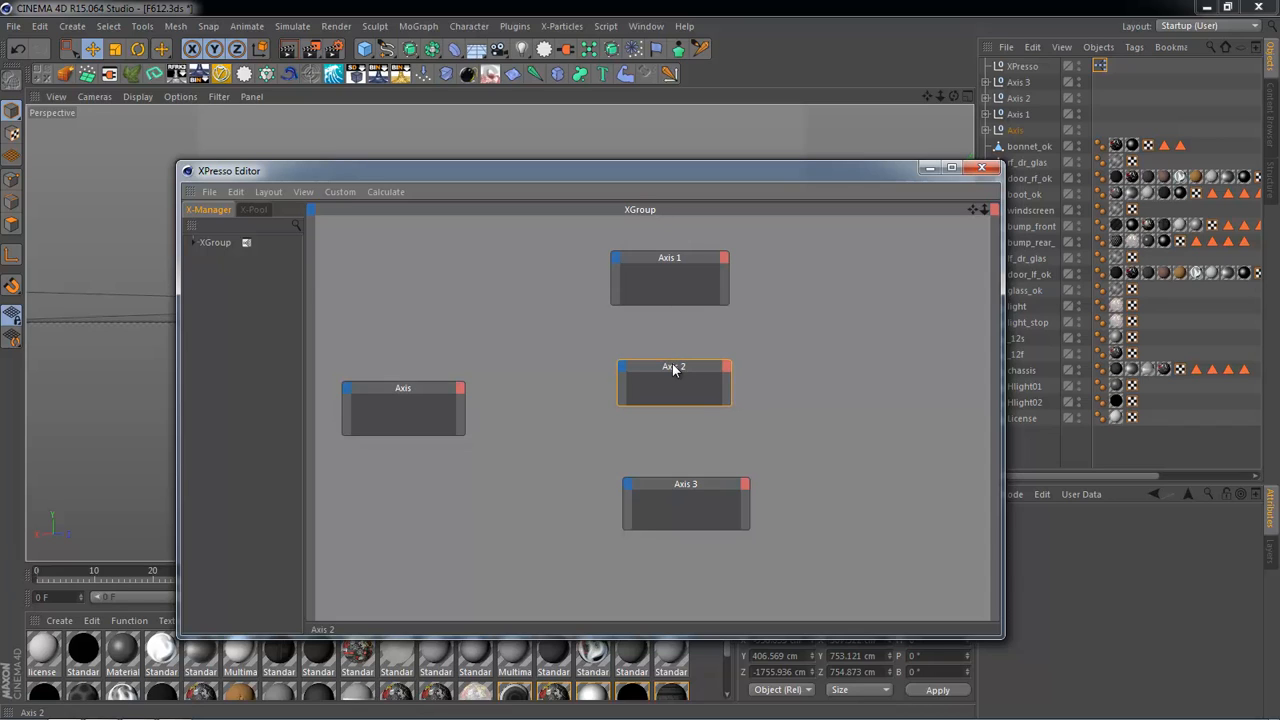
pyautogui.click(417, 390)
pyautogui.moveTo(416, 388); pyautogui.dragTo(403, 375)
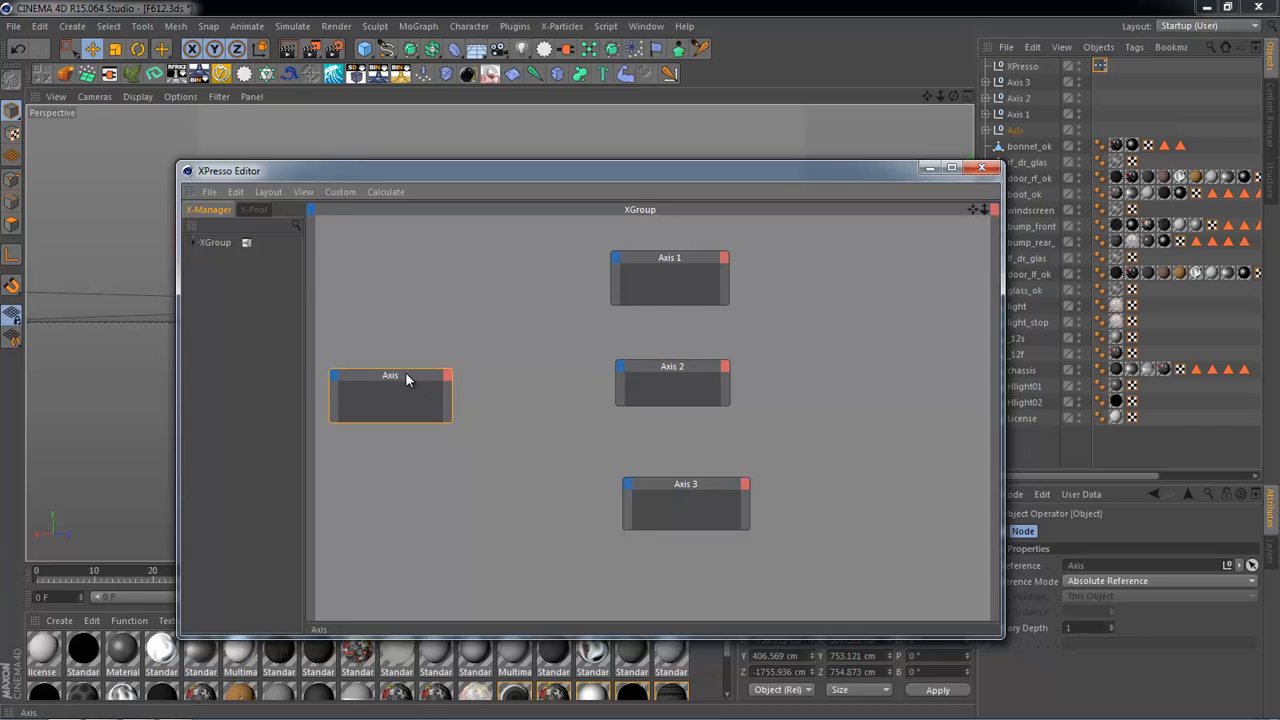
pyautogui.moveTo(691, 260); pyautogui.dragTo(699, 259)
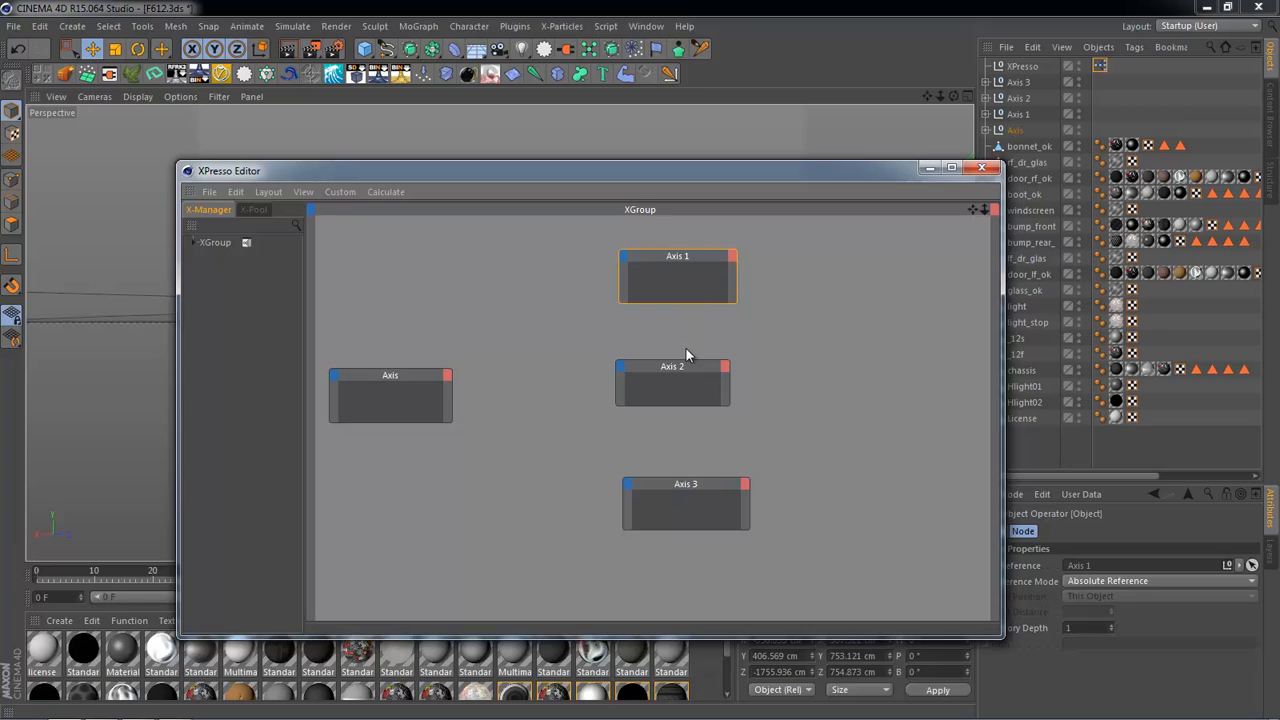
pyautogui.moveTo(681, 368); pyautogui.dragTo(692, 362)
pyautogui.moveTo(695, 488); pyautogui.dragTo(700, 495)
pyautogui.moveTo(676, 262); pyautogui.dragTo(658, 257)
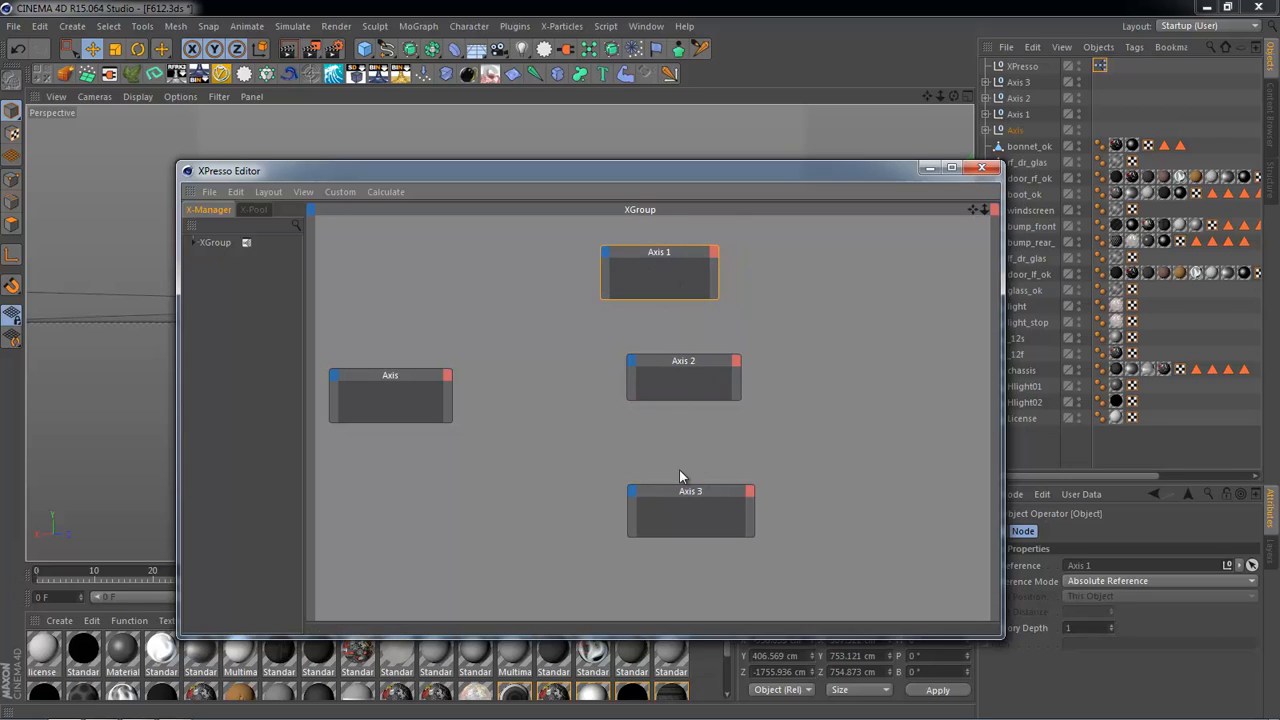
pyautogui.click(668, 492)
pyautogui.moveTo(668, 490); pyautogui.dragTo(646, 490)
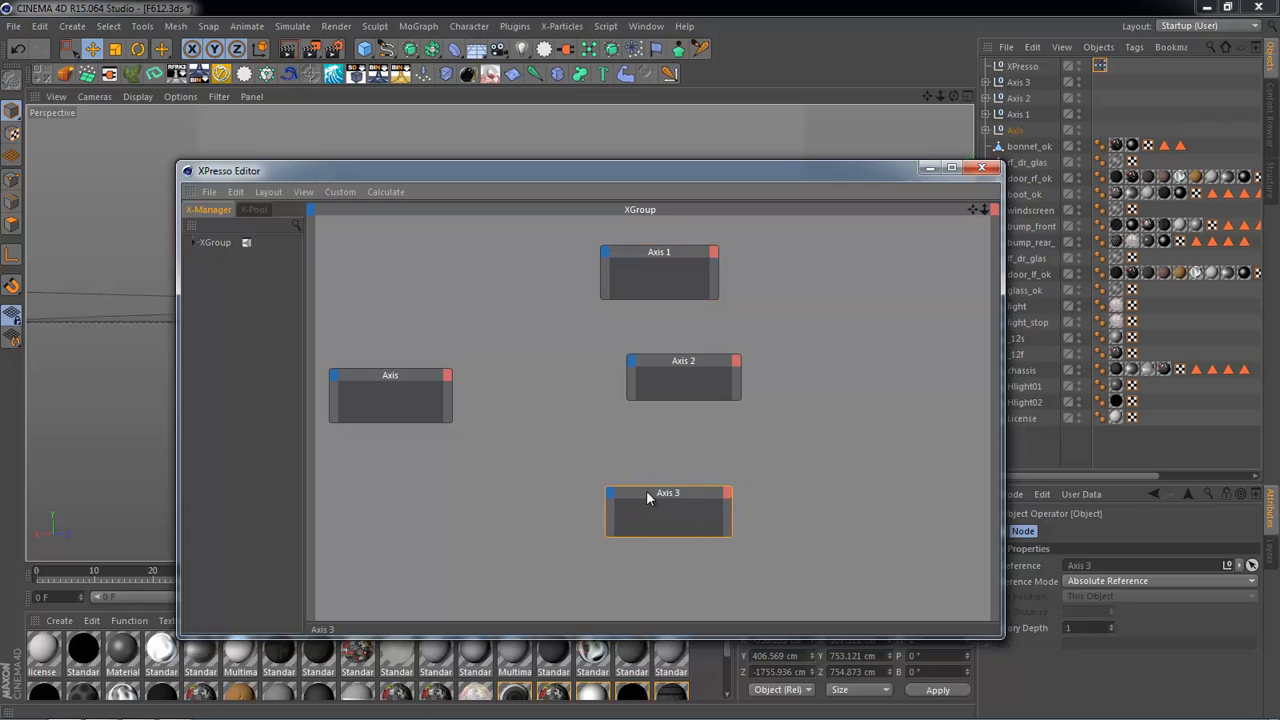
# Step: Reposition the editor window and the Axis node, and add a Global Rotation output port to the Axis node
pyautogui.click(421, 376)
pyautogui.moveTo(531, 186); pyautogui.dragTo(550, 226)
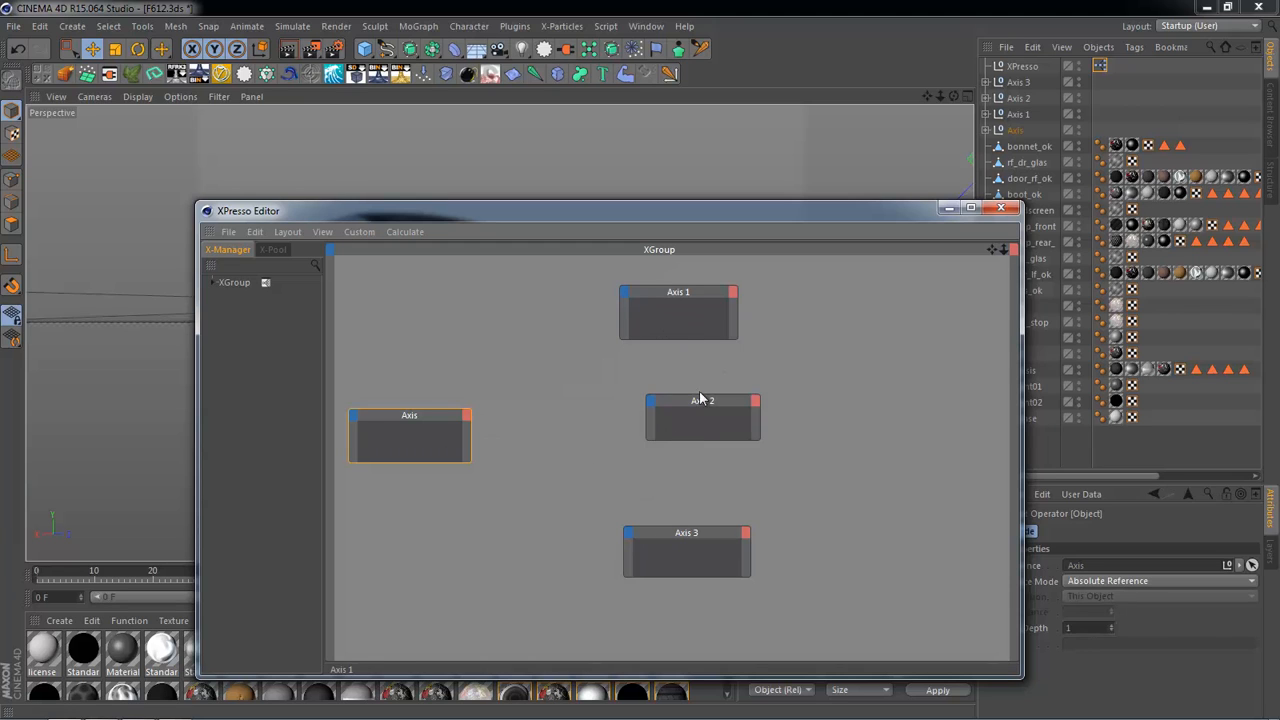
pyautogui.moveTo(502, 206); pyautogui.dragTo(521, 188)
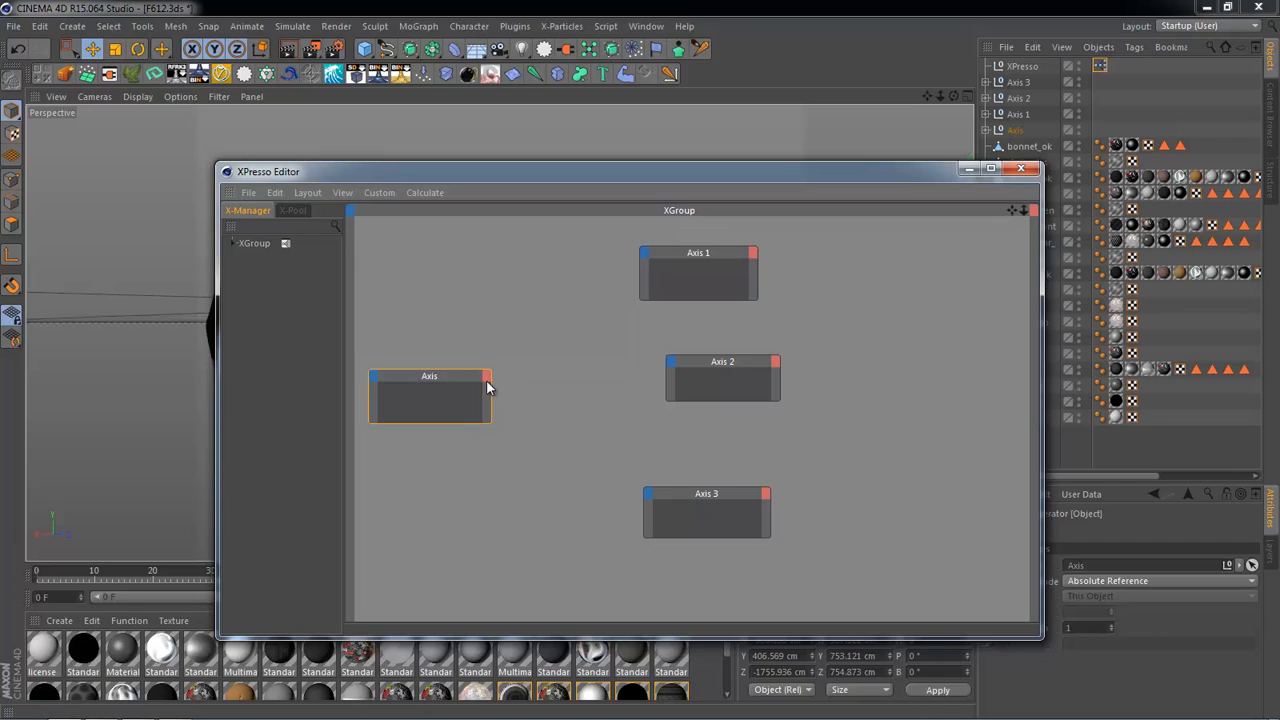
pyautogui.moveTo(486, 380); pyautogui.dragTo(485, 368)
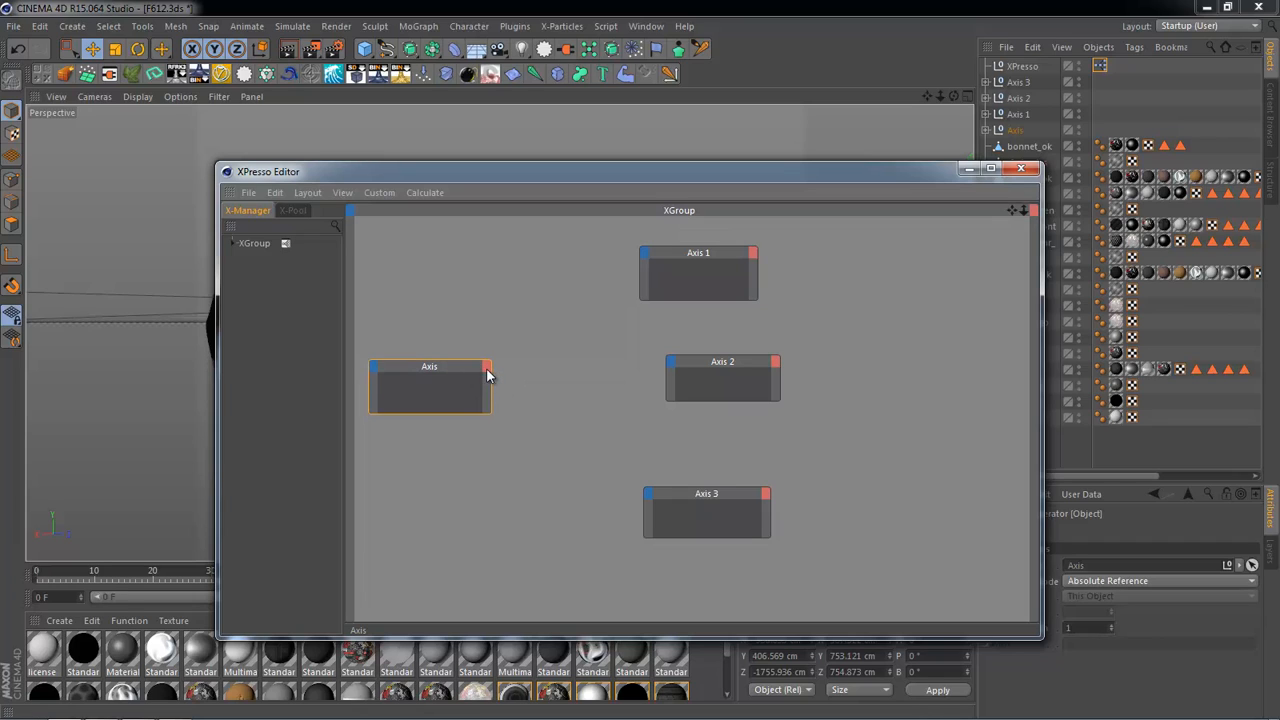
pyautogui.click(487, 370)
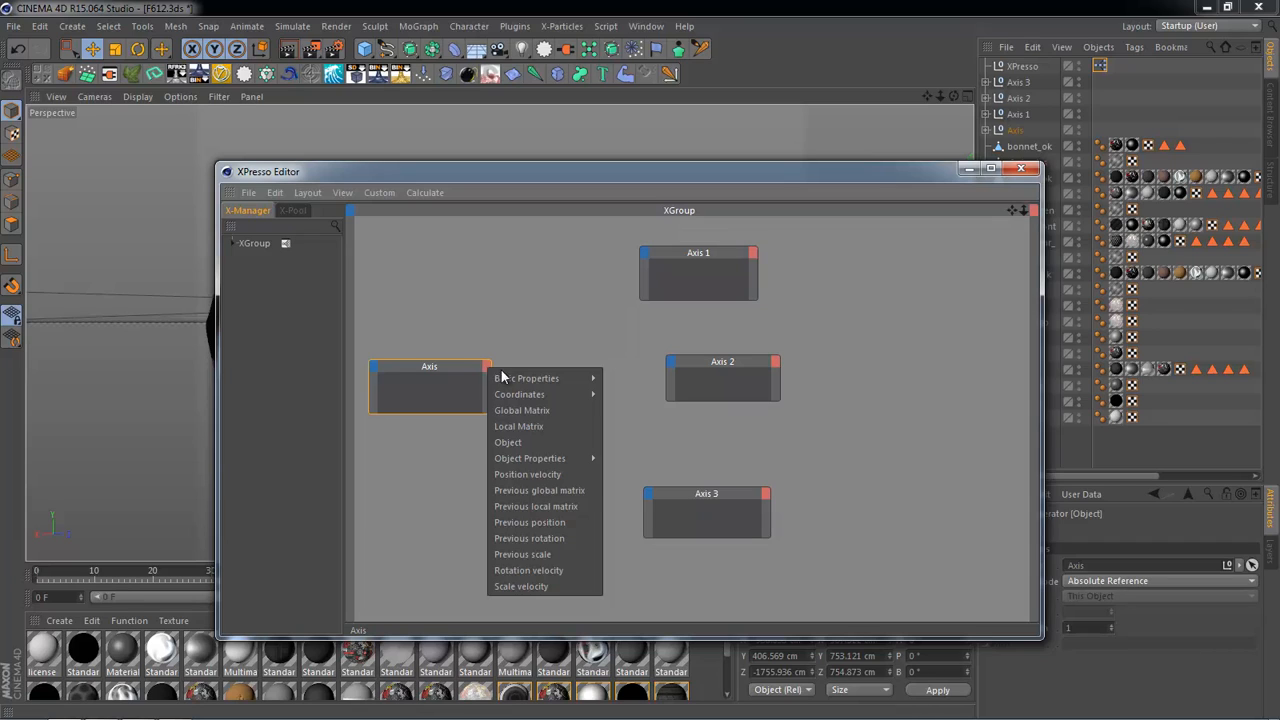
pyautogui.moveTo(510, 396)
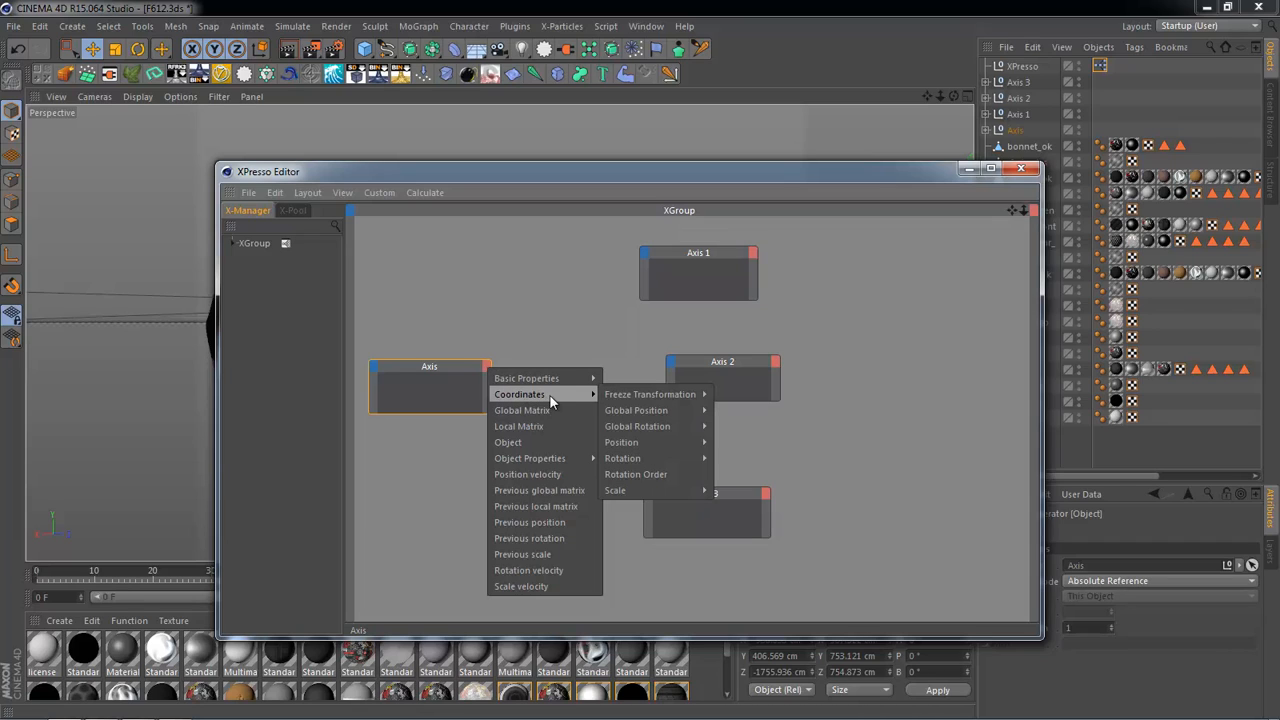
pyautogui.moveTo(653, 424)
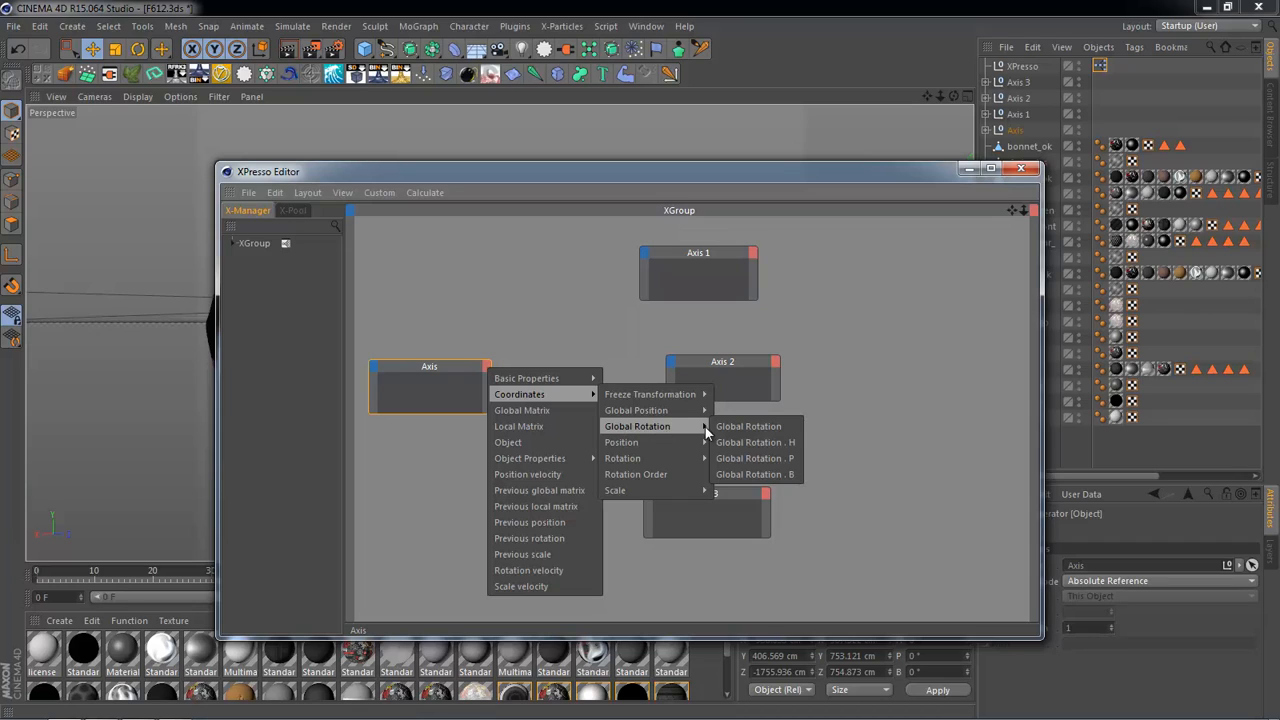
pyautogui.click(768, 428)
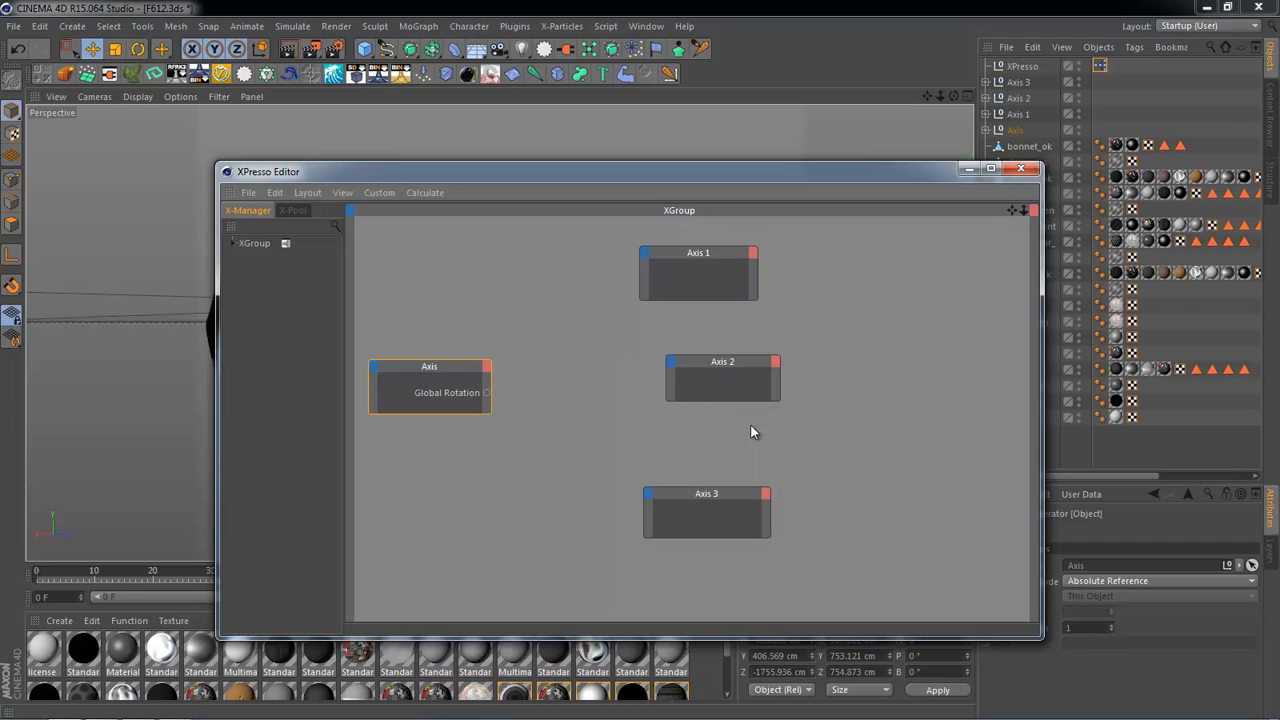
# Step: Enlarge the Axis 2 node slightly and reposition the Axis and Axis 1 nodes in the XGroup
pyautogui.moveTo(463, 370); pyautogui.dragTo(458, 356)
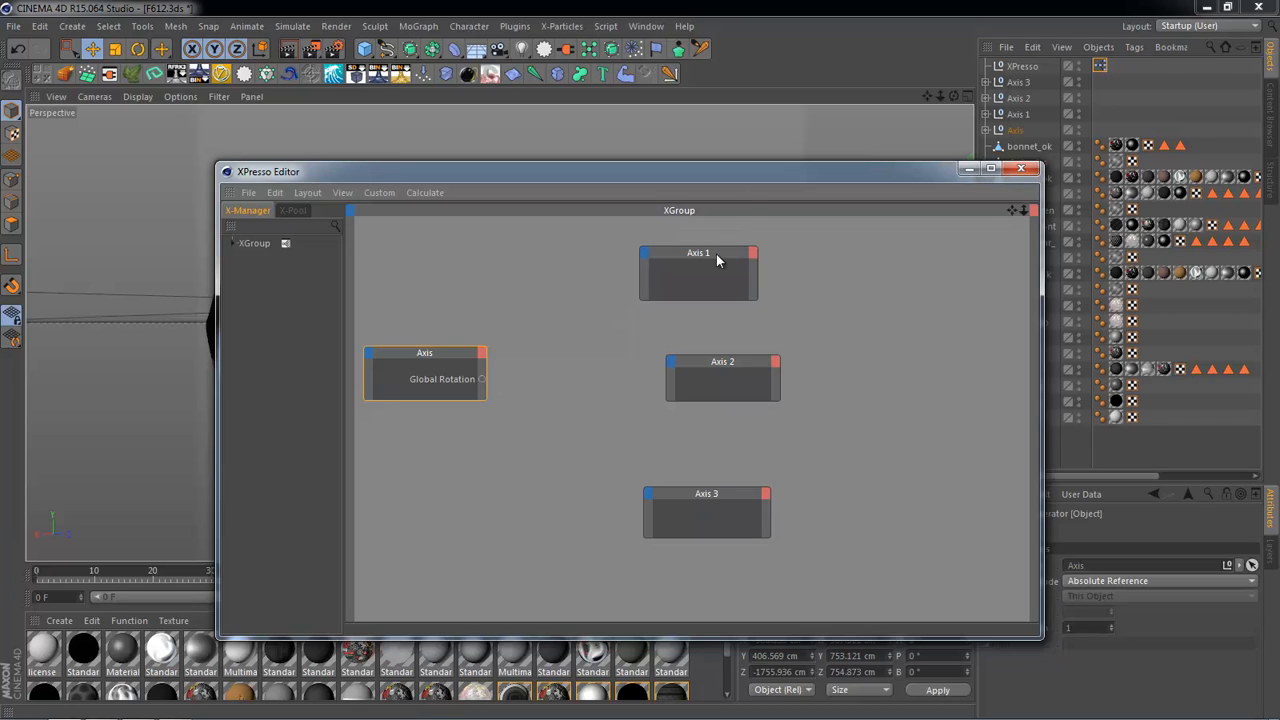
pyautogui.moveTo(716, 258); pyautogui.dragTo(677, 237)
pyautogui.click(728, 362)
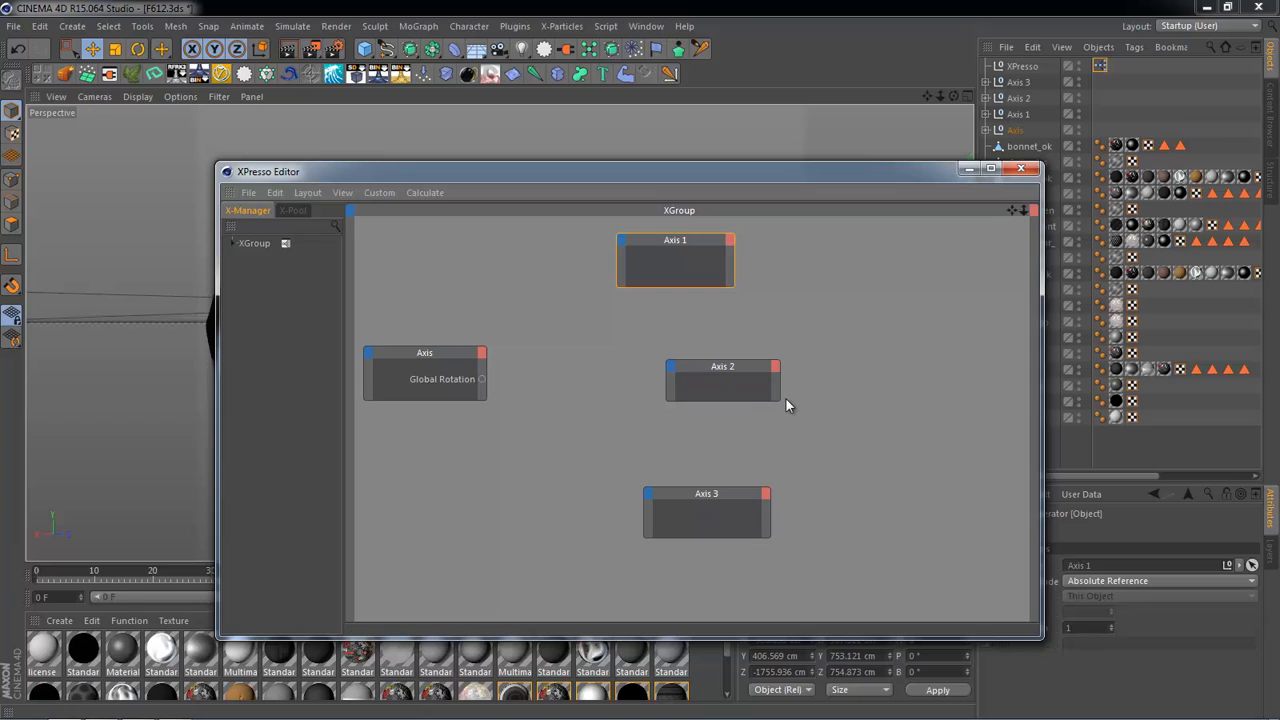
pyautogui.moveTo(780, 400); pyautogui.dragTo(792, 406)
pyautogui.moveTo(662, 256)
pyautogui.mouseDown()
pyautogui.moveTo(685, 256)
pyautogui.moveTo(684, 268)
pyautogui.mouseUp()
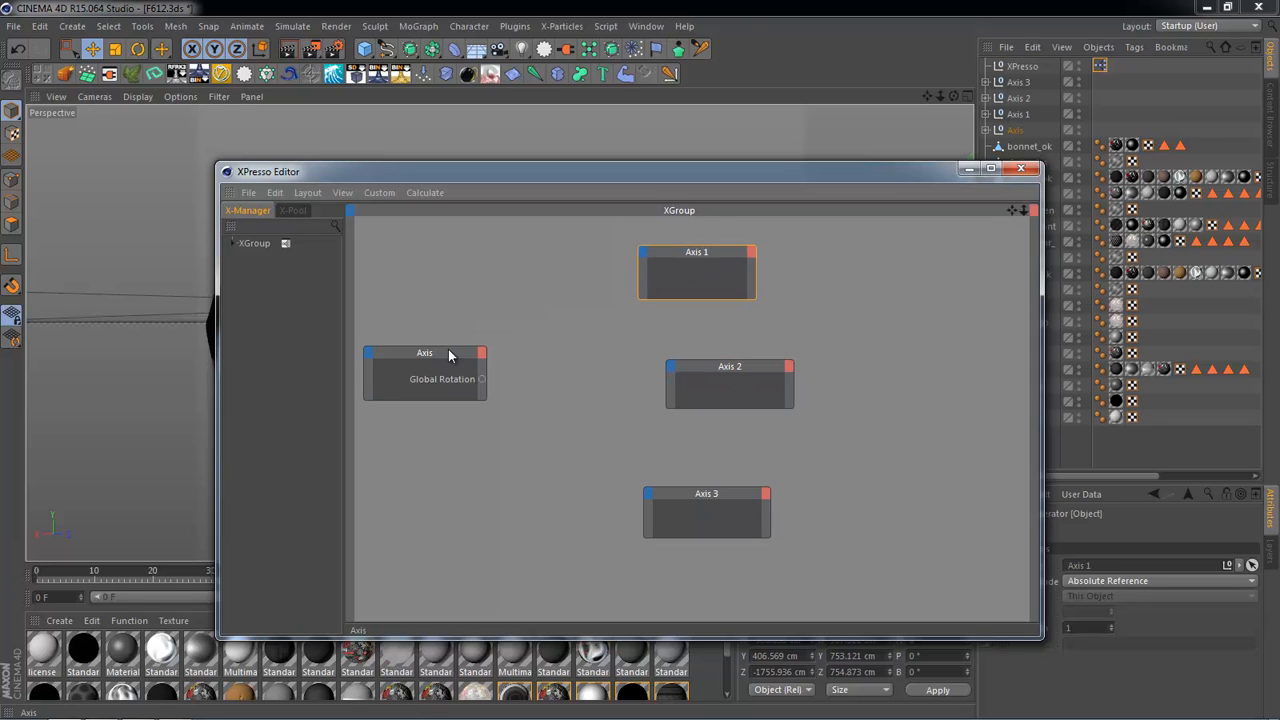
pyautogui.moveTo(448, 349)
pyautogui.mouseDown()
pyautogui.moveTo(458, 337)
pyautogui.moveTo(426, 337)
pyautogui.moveTo(440, 346)
pyautogui.mouseUp()
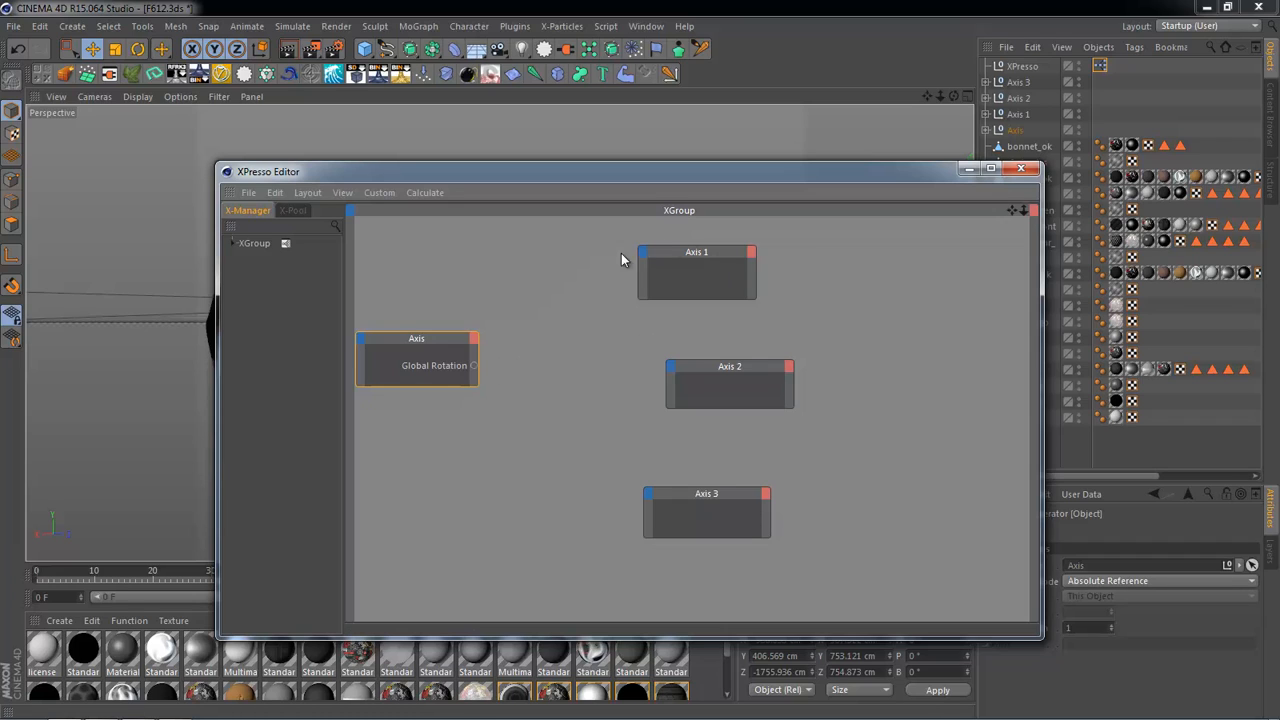
# Step: Add a Global Rotation input port to the Axis 1 node, collapse and re-expand the node, and place it above Axis 2
pyautogui.moveTo(683, 250)
pyautogui.mouseDown()
pyautogui.moveTo(644, 250)
pyautogui.moveTo(692, 236)
pyautogui.moveTo(680, 247)
pyautogui.mouseUp()
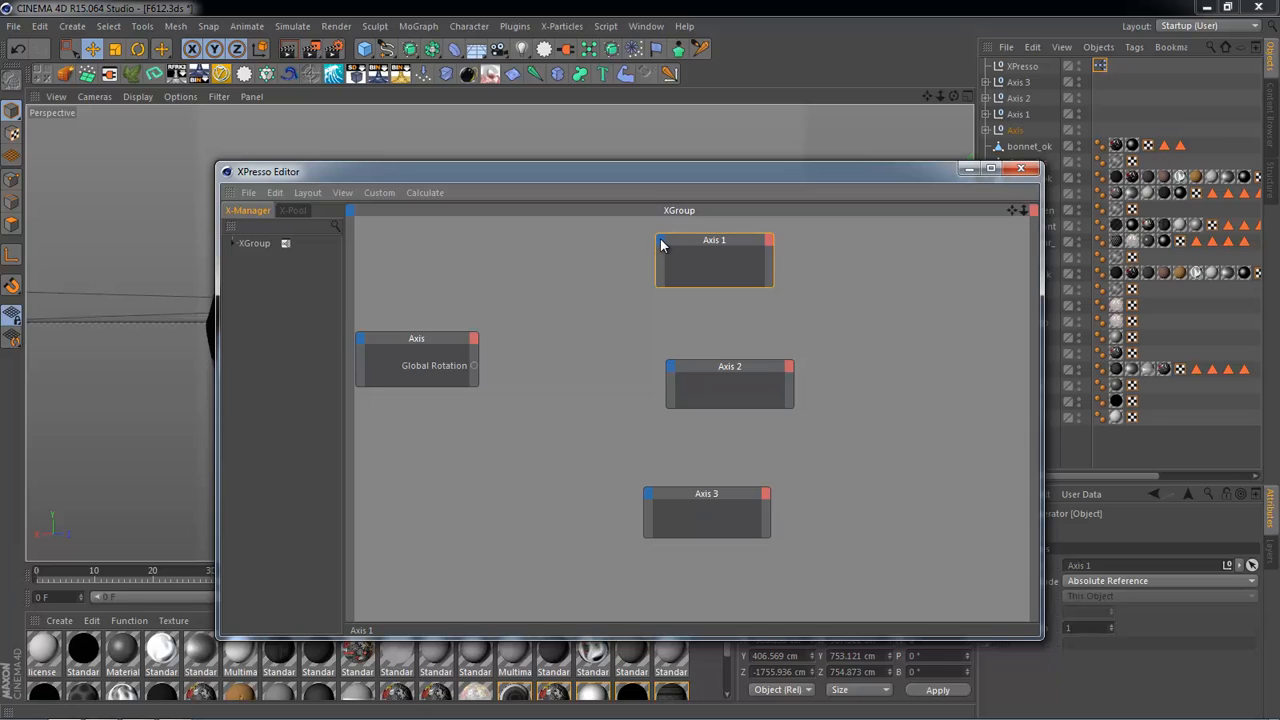
pyautogui.click(661, 241)
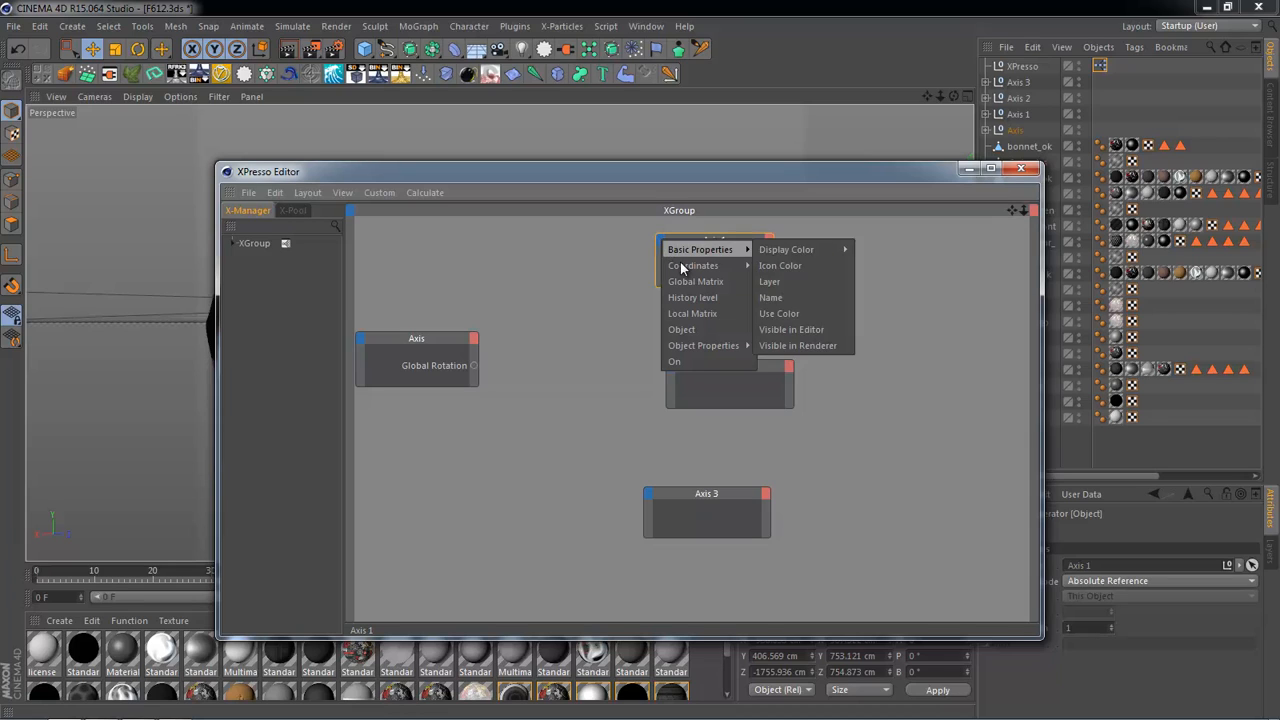
pyautogui.moveTo(686, 268)
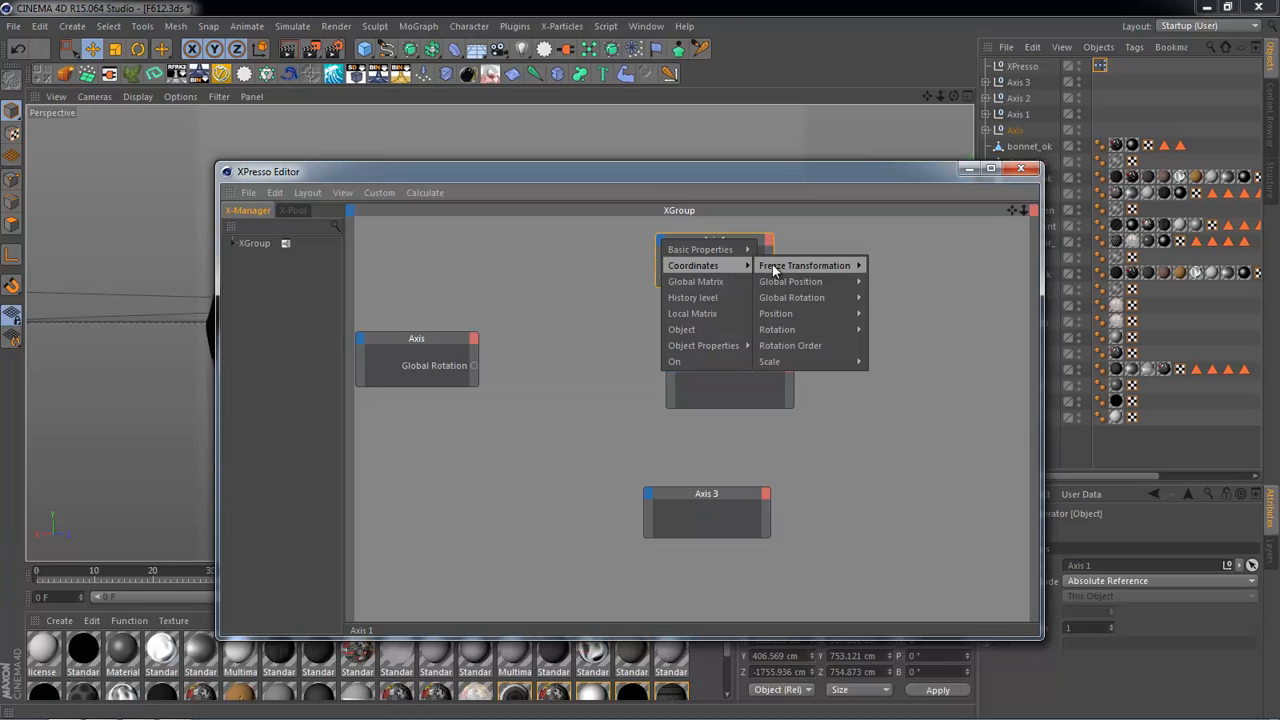
pyautogui.moveTo(827, 299)
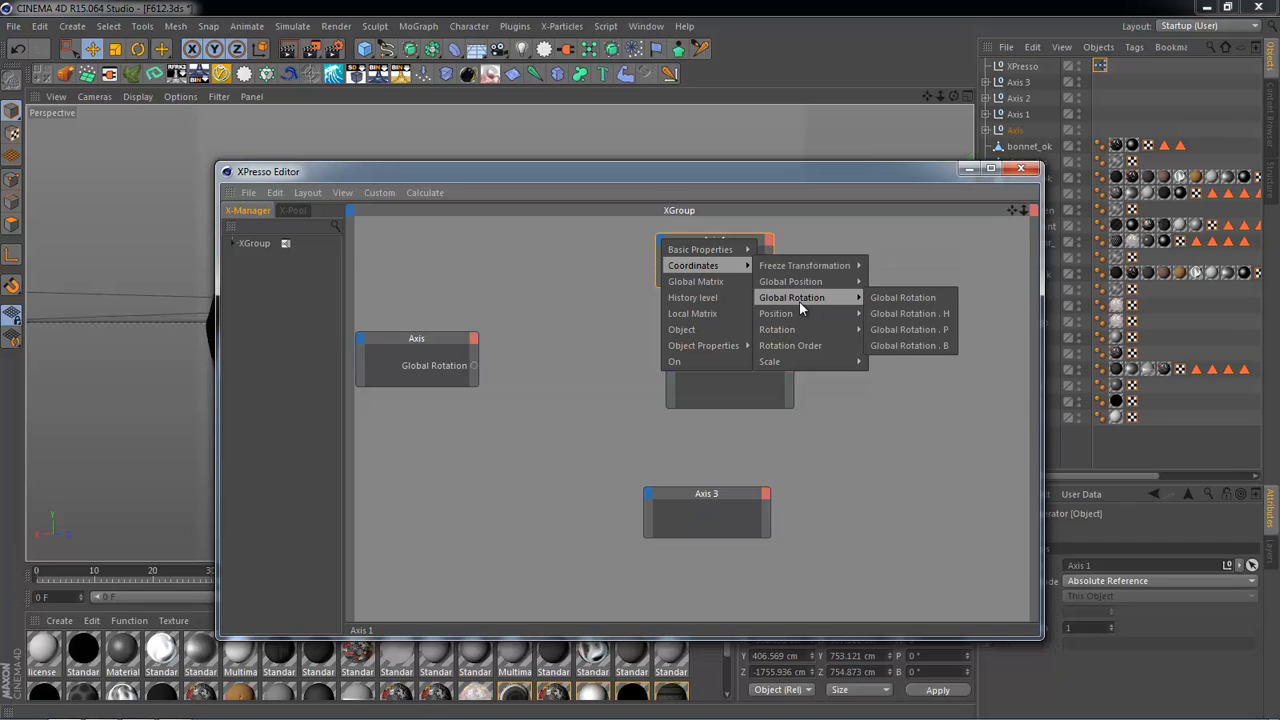
pyautogui.click(904, 296)
pyautogui.moveTo(680, 244)
pyautogui.mouseDown()
pyautogui.moveTo(703, 240)
pyautogui.moveTo(673, 244)
pyautogui.mouseUp()
pyautogui.doubleClick(673, 244)
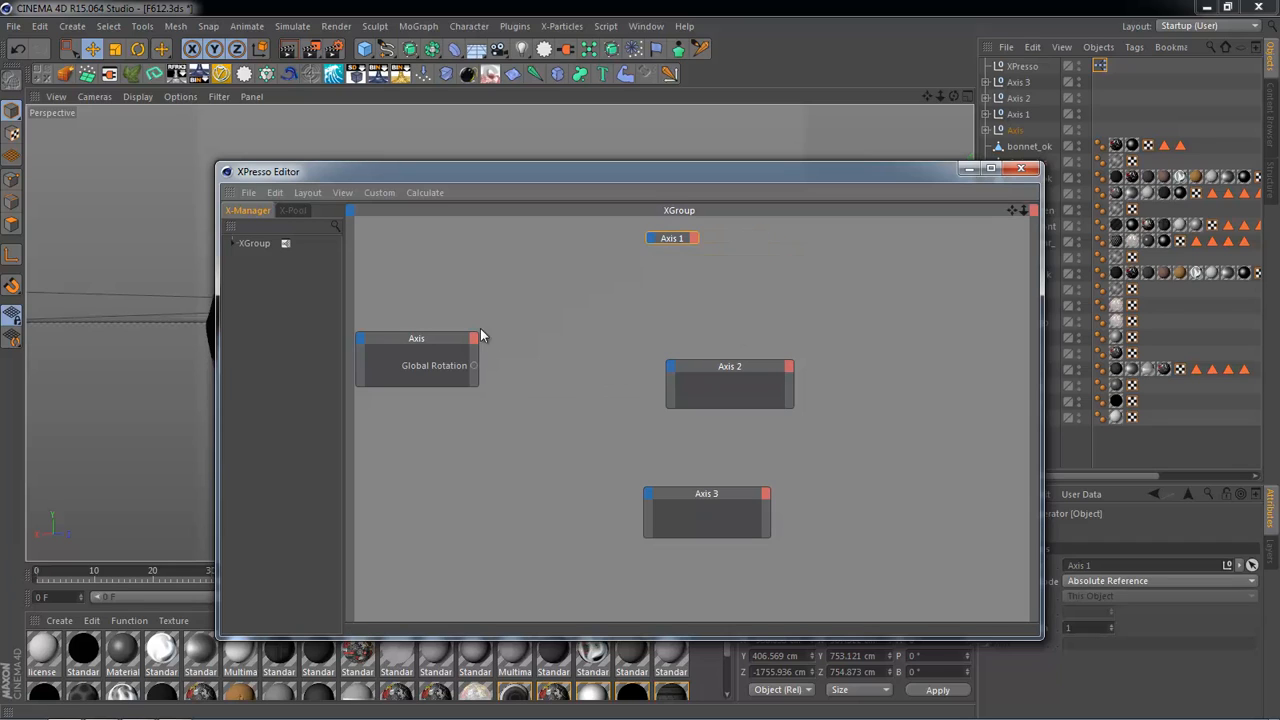
pyautogui.doubleClick(683, 238)
pyautogui.moveTo(442, 340)
pyautogui.mouseDown()
pyautogui.moveTo(446, 328)
pyautogui.moveTo(448, 346)
pyautogui.mouseUp()
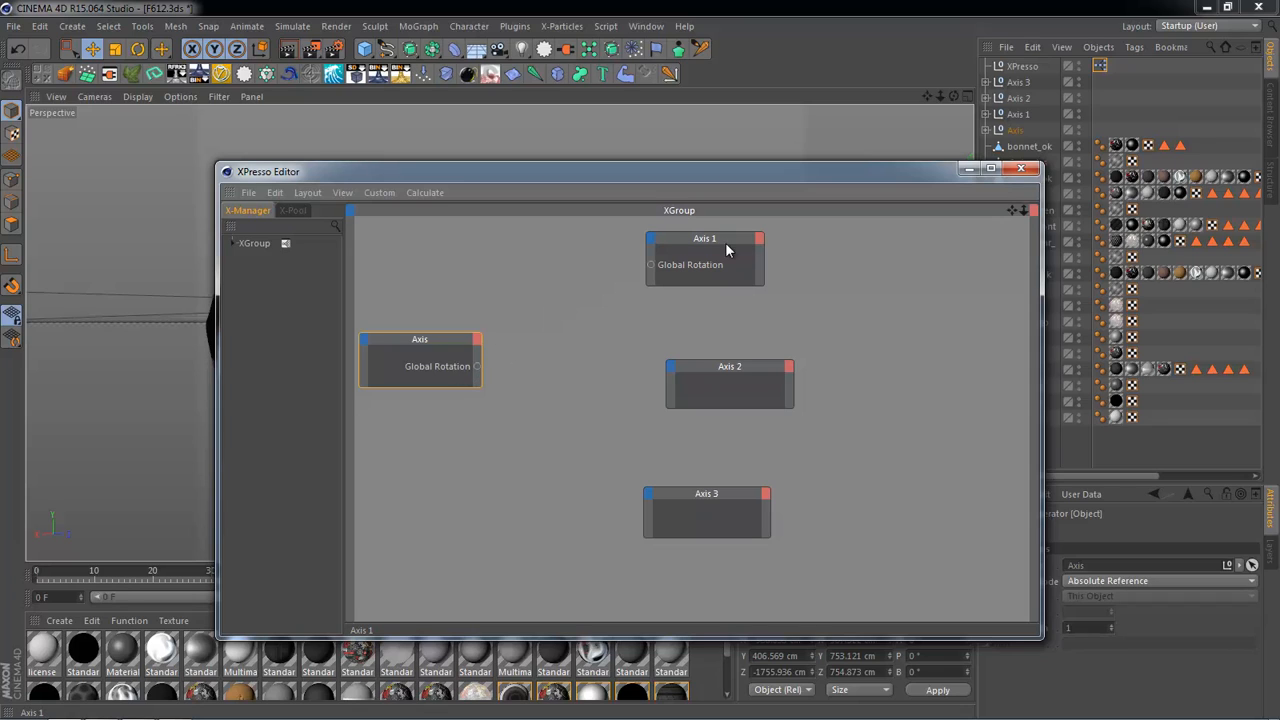
pyautogui.moveTo(704, 243)
pyautogui.mouseDown()
pyautogui.moveTo(738, 246)
pyautogui.moveTo(717, 244)
pyautogui.mouseUp()
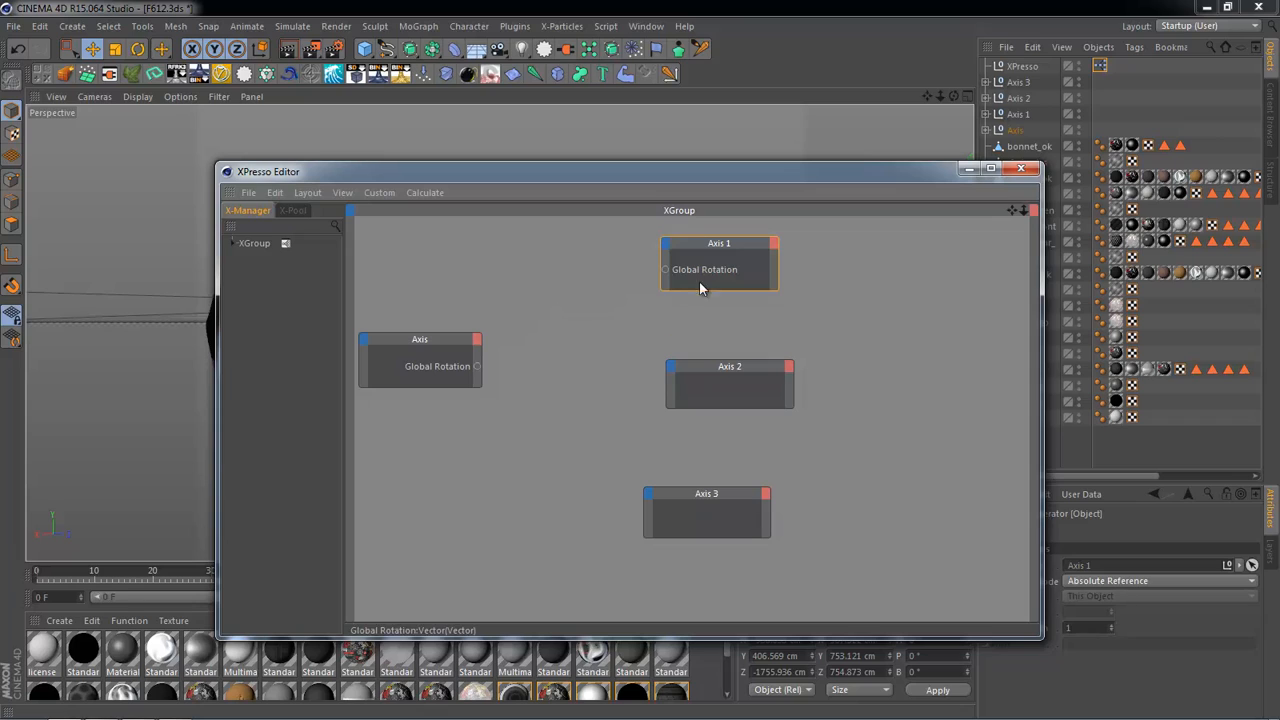
# Step: Move the Axis 2 node up beneath Axis 1 and add a Global Rotation input port to it
pyautogui.moveTo(710, 362); pyautogui.dragTo(706, 338)
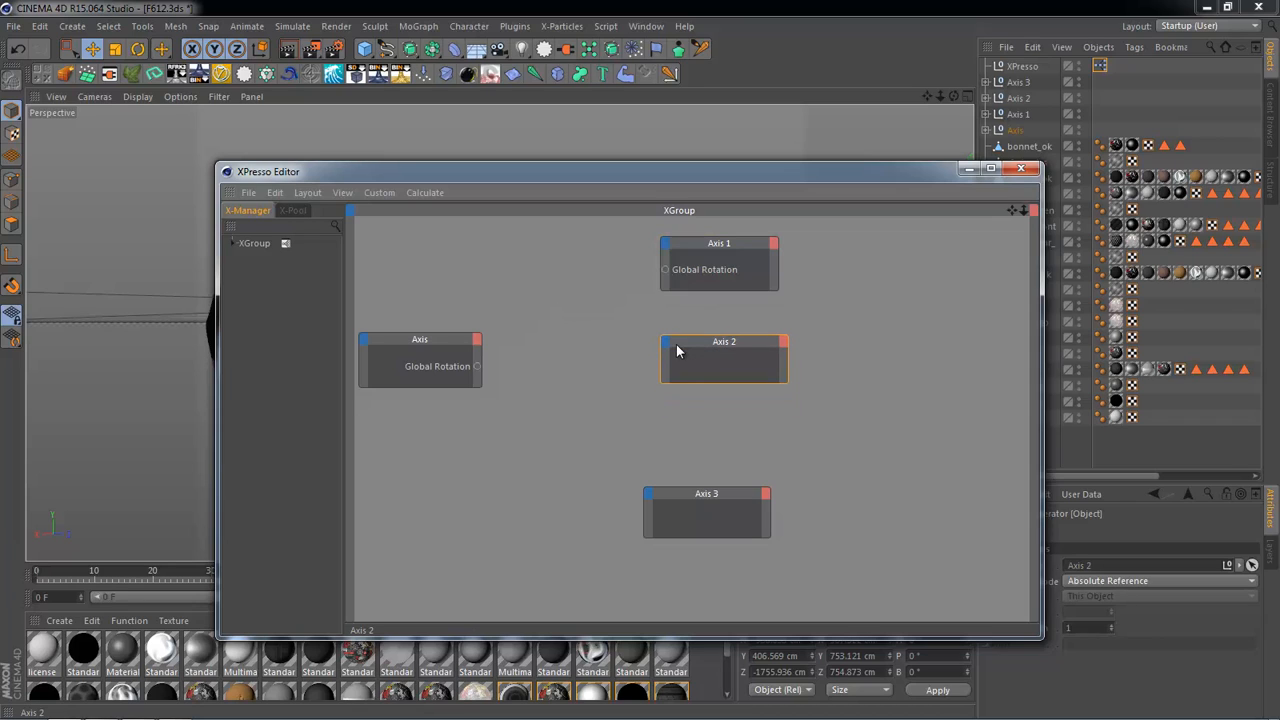
pyautogui.click(668, 343)
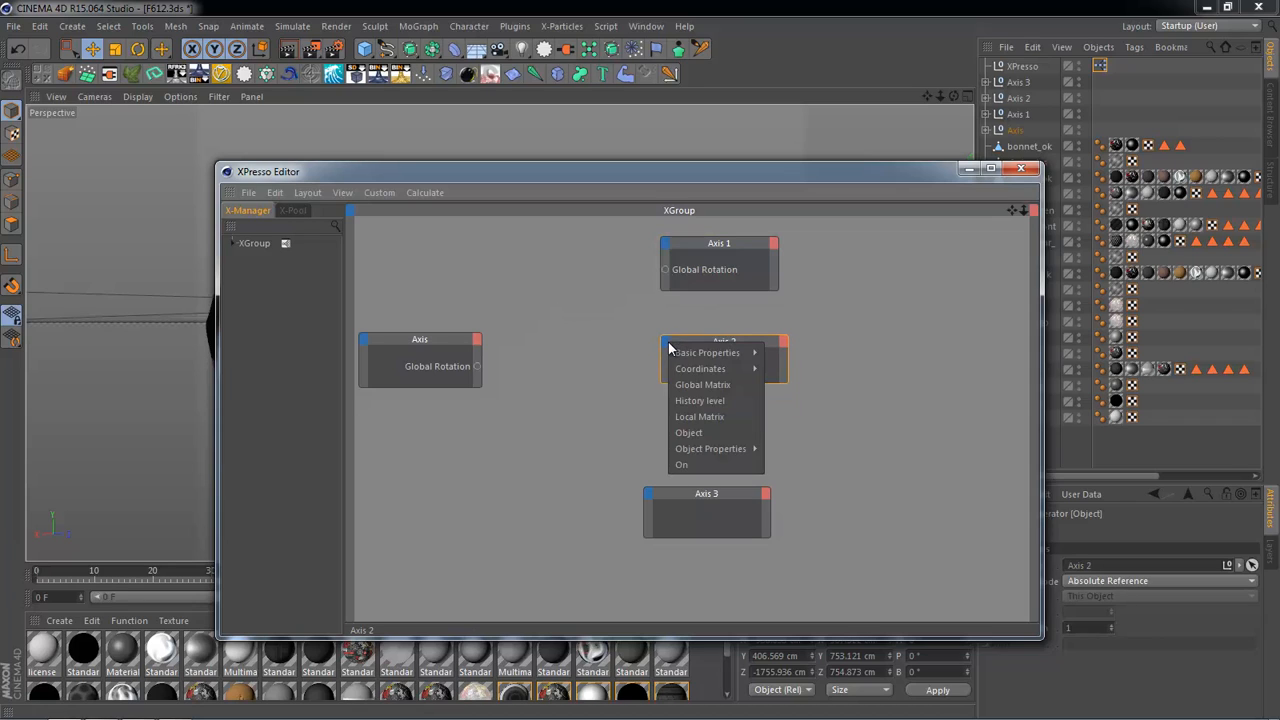
pyautogui.moveTo(681, 358)
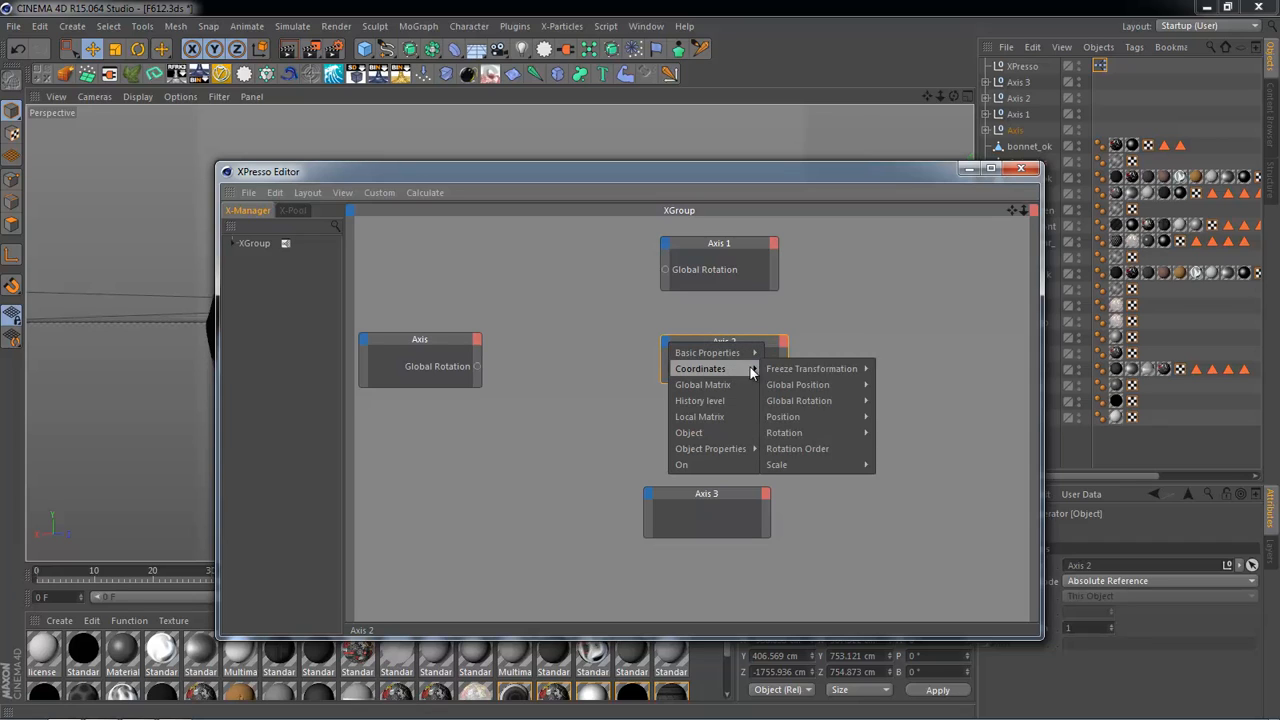
pyautogui.moveTo(803, 400)
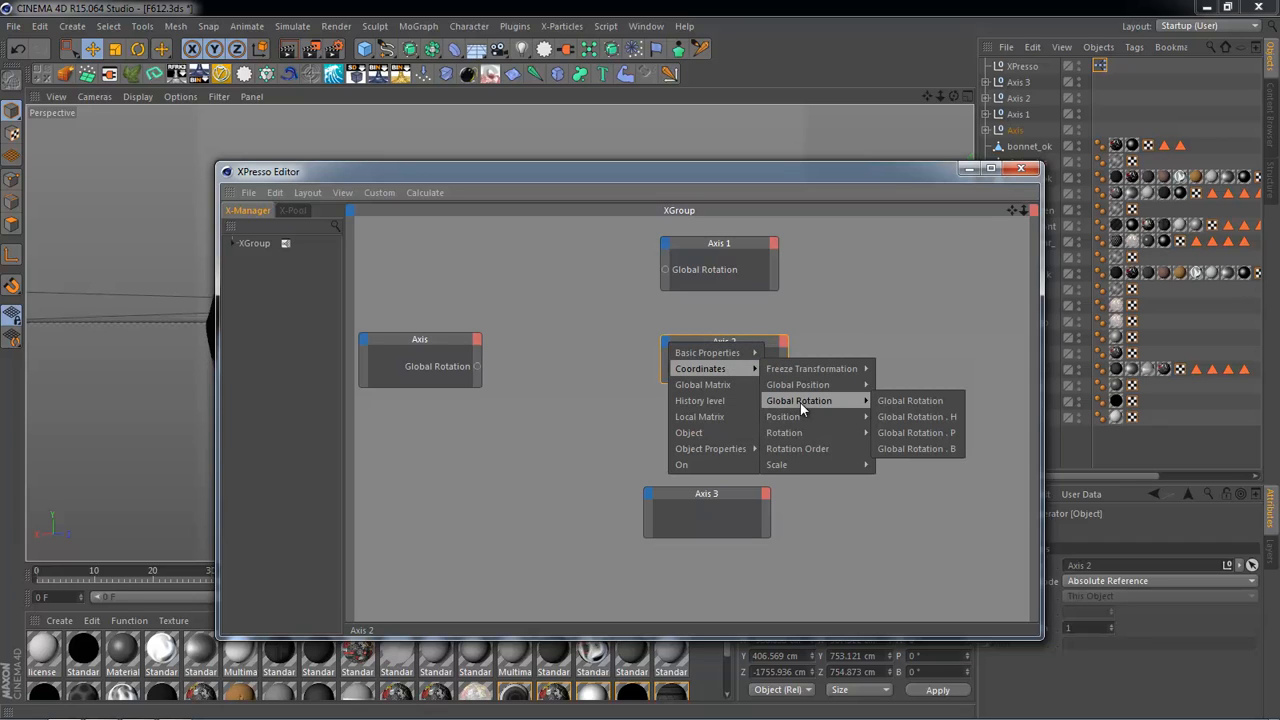
pyautogui.click(912, 400)
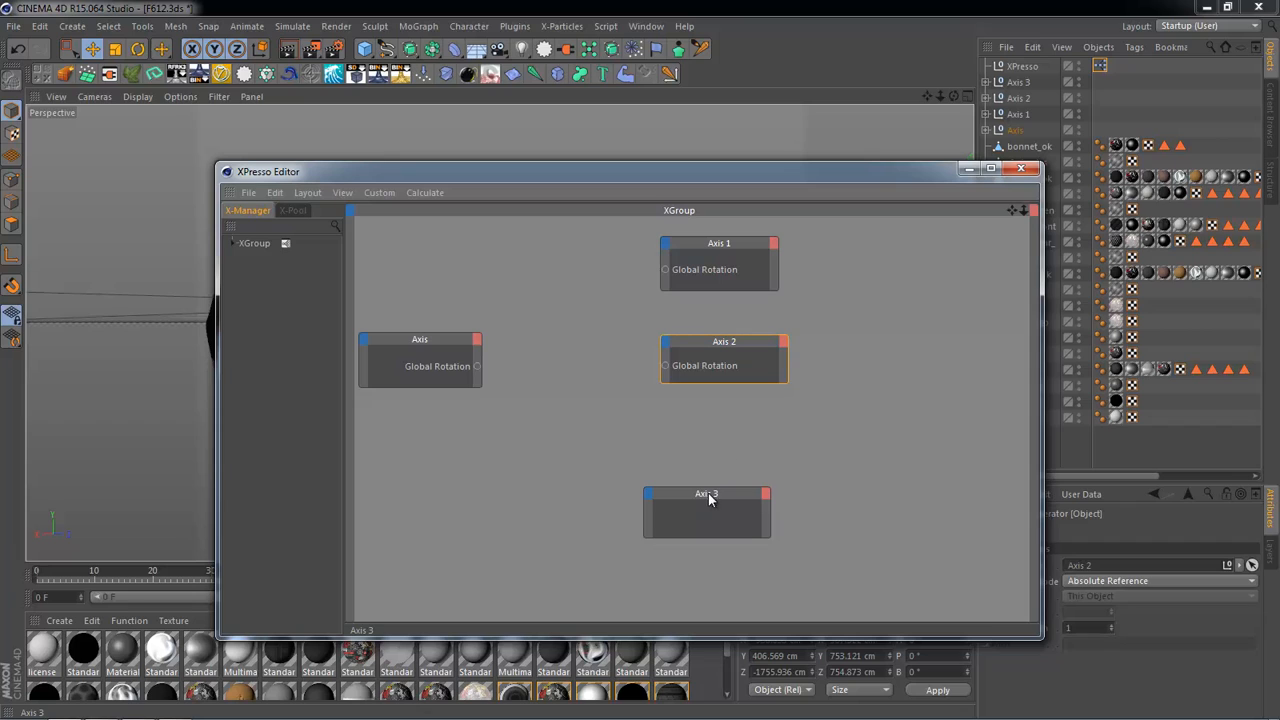
# Step: Move the Axis 3 node closer beneath Axis 2 and add a Global Rotation input port to it
pyautogui.moveTo(708, 493); pyautogui.dragTo(722, 447)
pyautogui.rightClick(663, 457)
pyautogui.moveTo(663, 460)
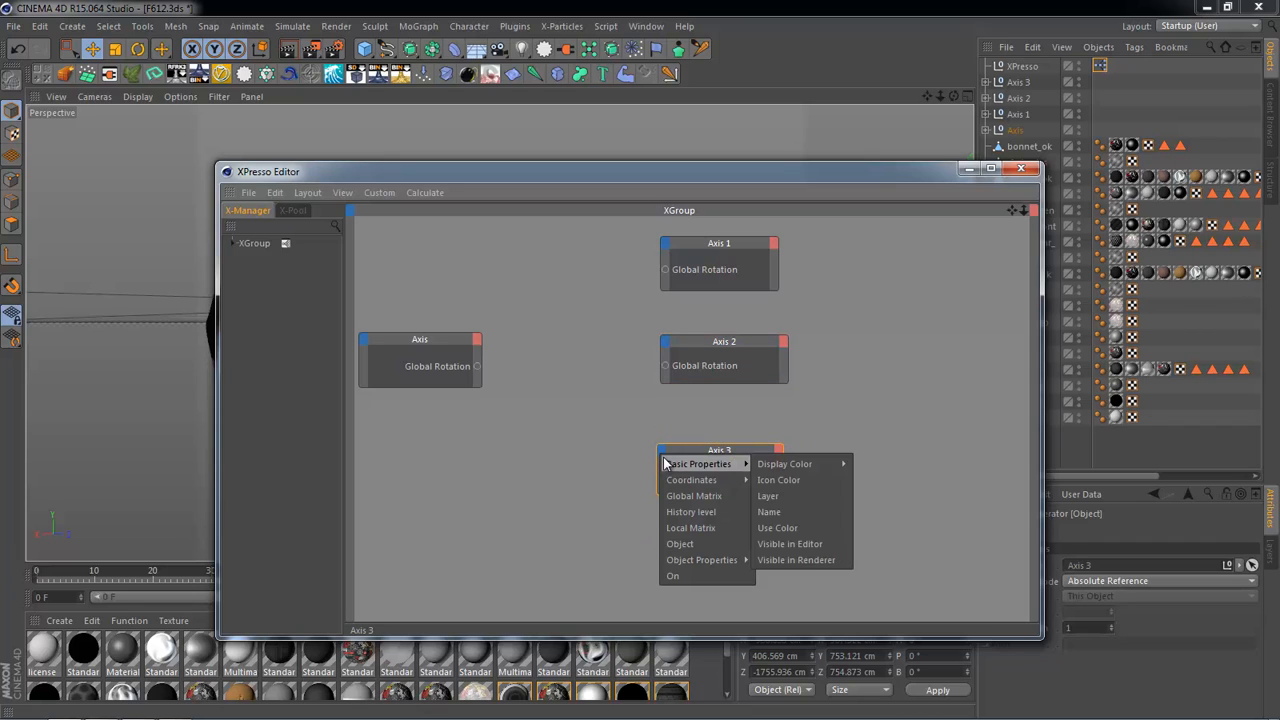
pyautogui.moveTo(690, 479)
pyautogui.moveTo(806, 510)
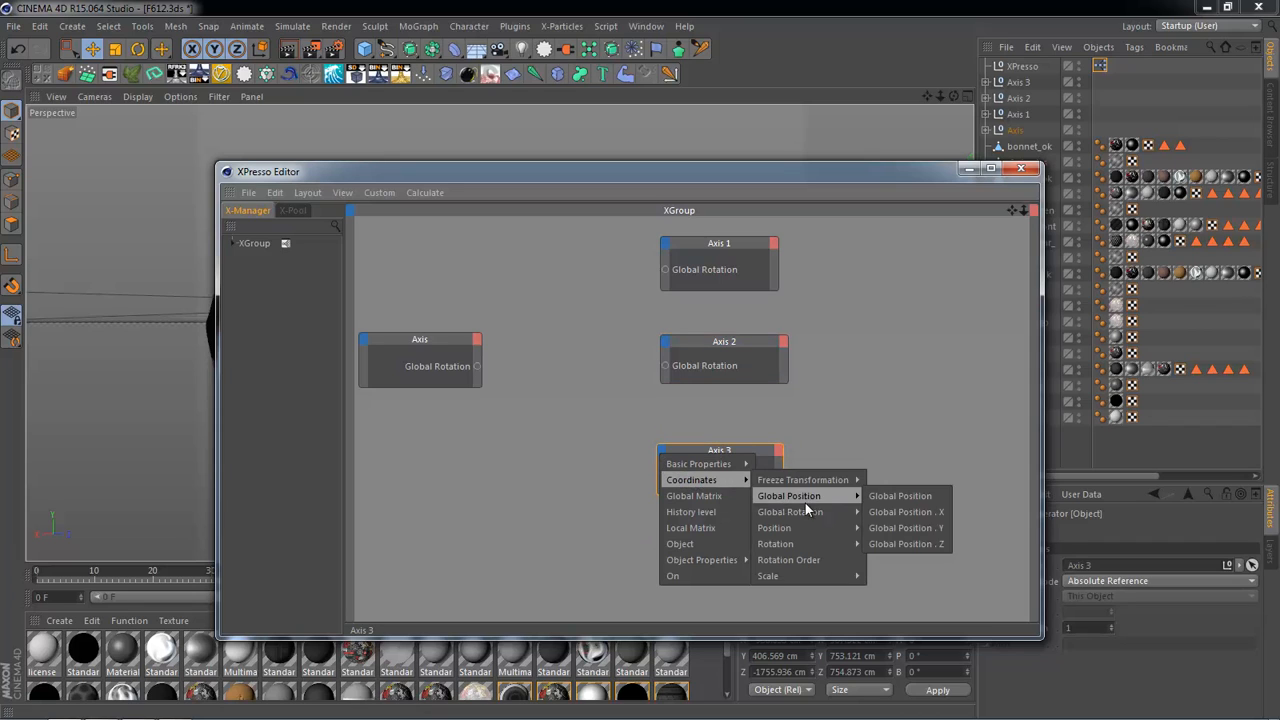
pyautogui.click(887, 512)
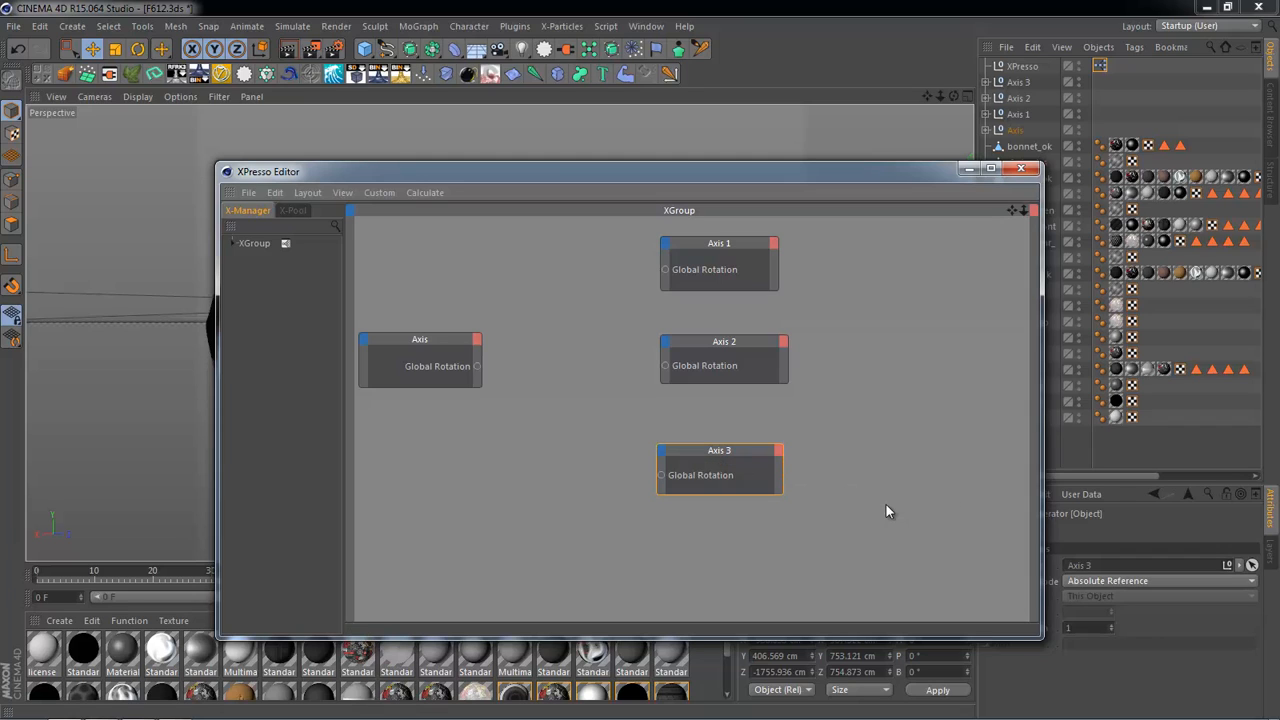
# Step: Close the XPresso editor and play the animation to check how the wheels rotate before the nodes are linked
pyautogui.moveTo(560, 172); pyautogui.dragTo(570, 126)
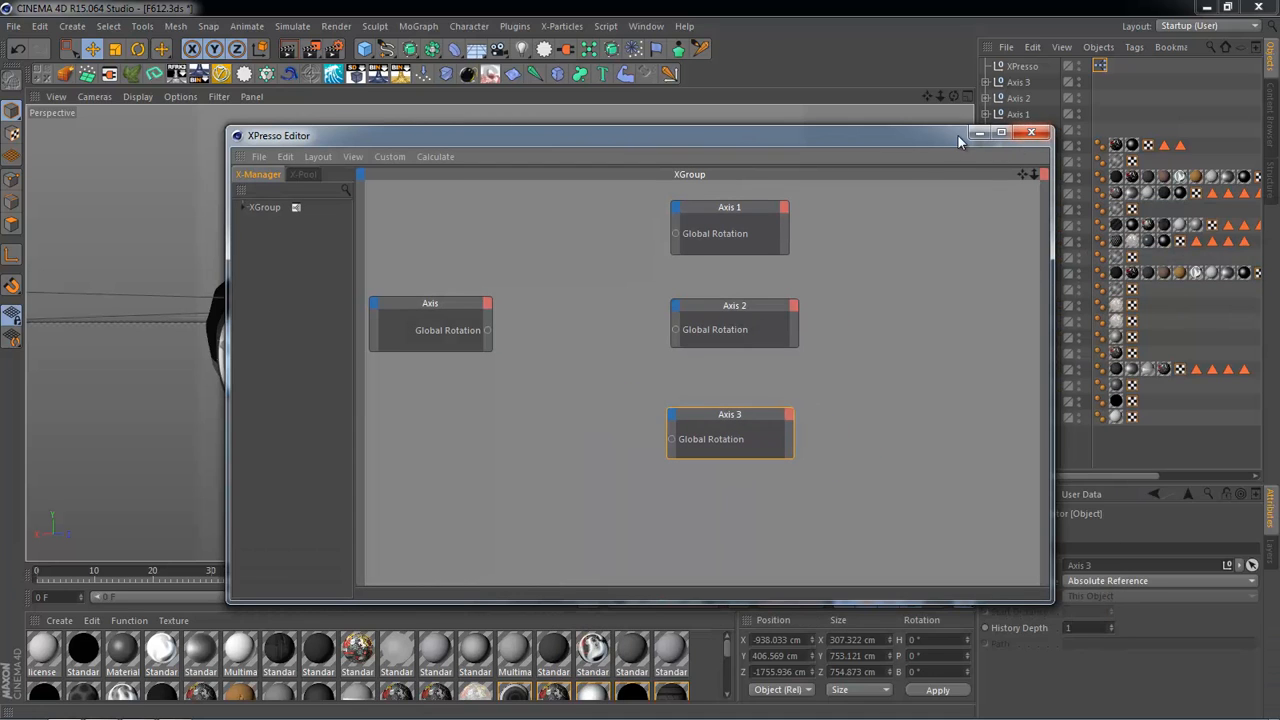
pyautogui.click(1031, 134)
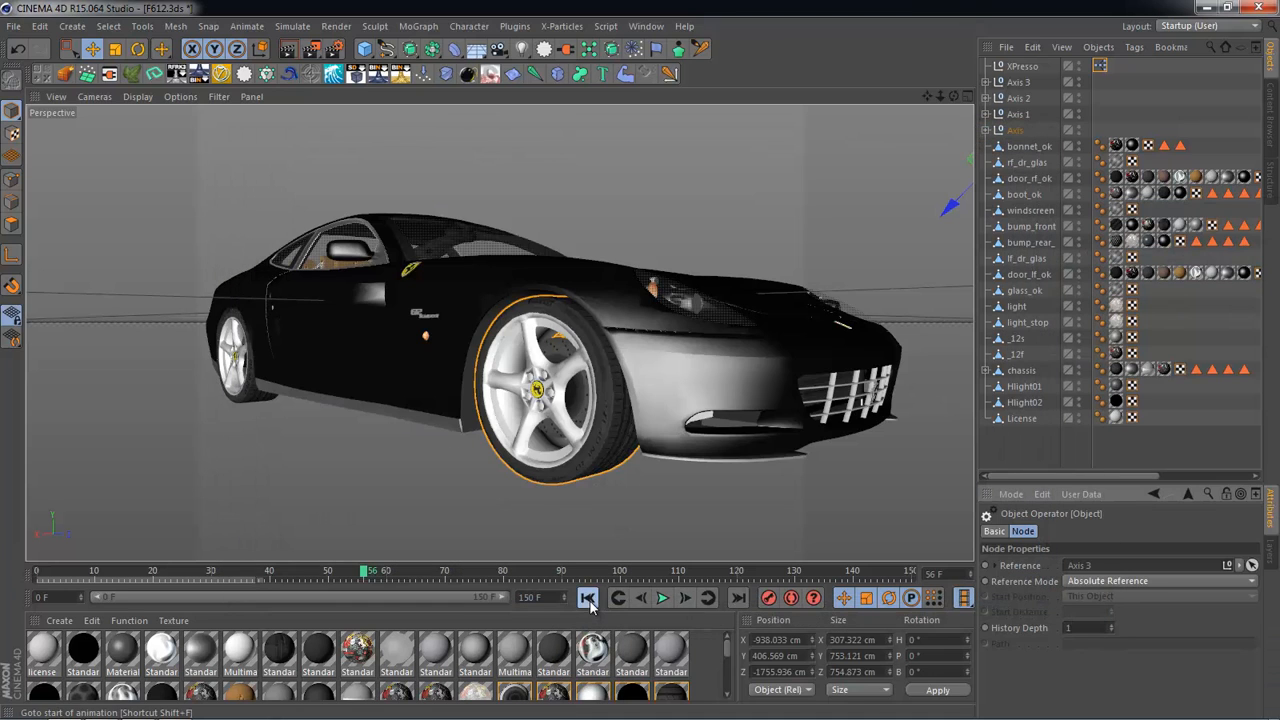
pyautogui.click(662, 598)
pyautogui.click(625, 450)
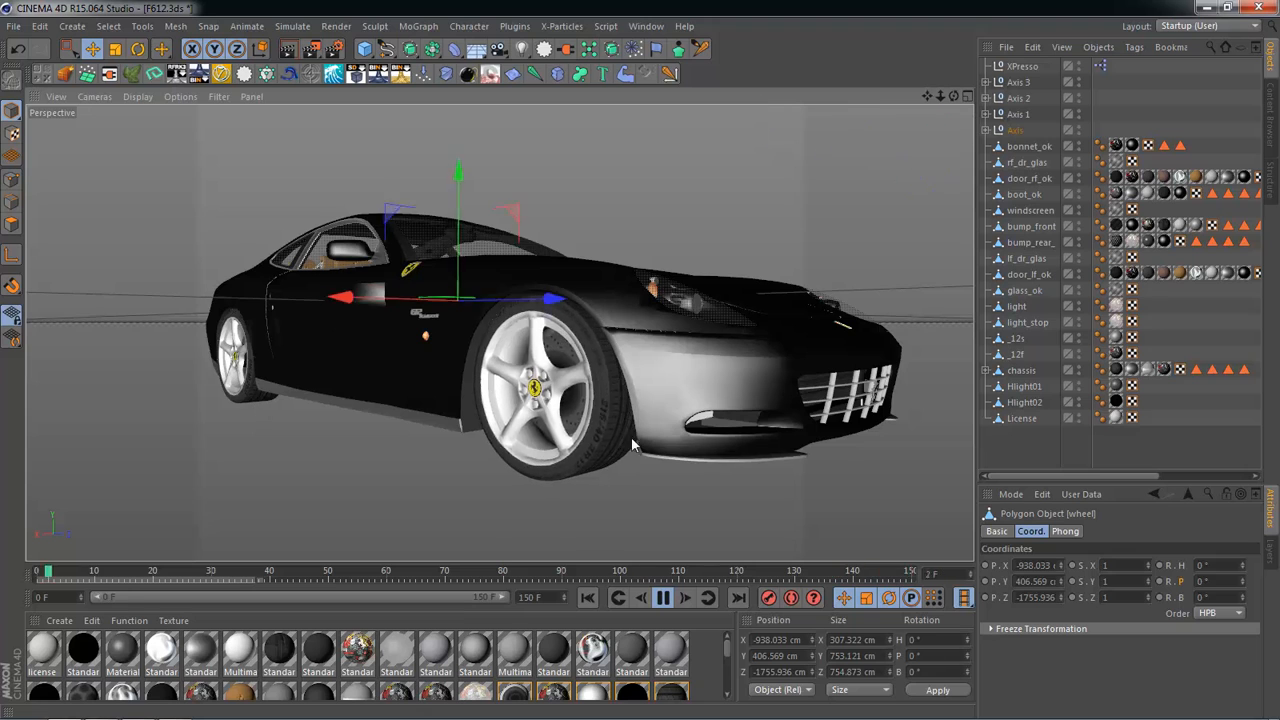
pyautogui.click(664, 597)
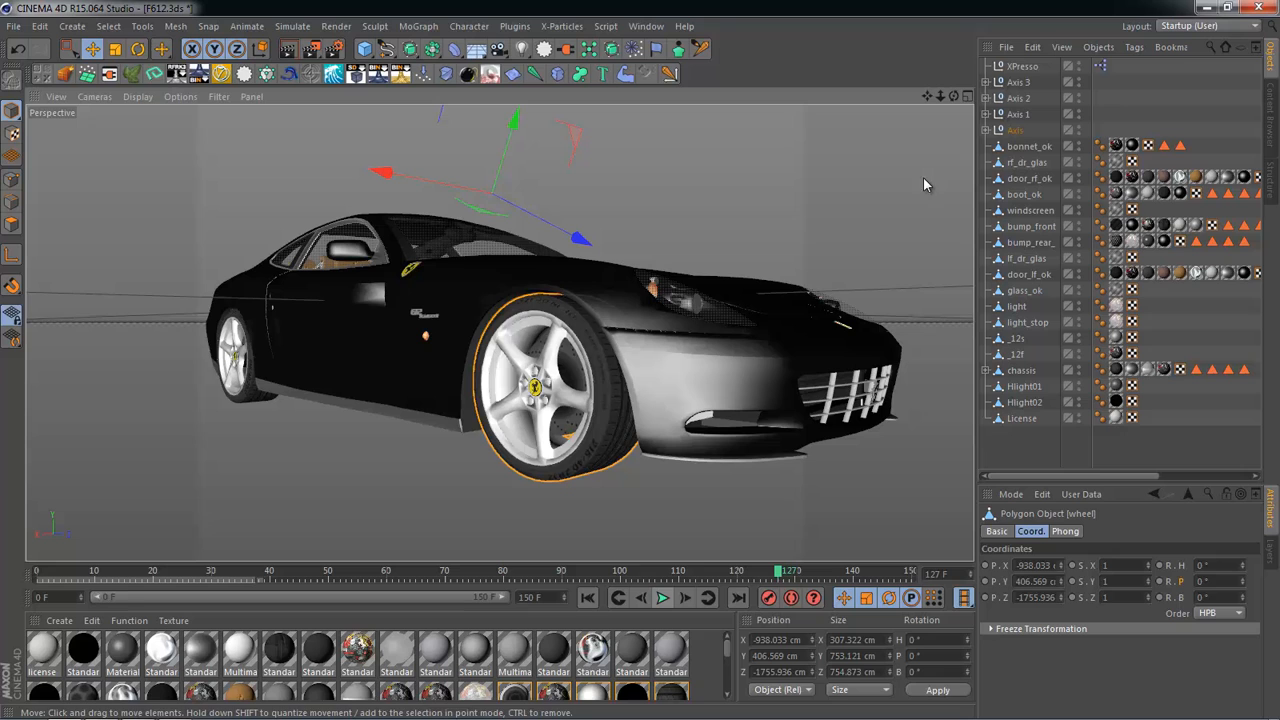
# Step: Reopen the XPresso editor and connect the Axis node's Global Rotation output to the Global Rotation input of Axis 1
pyautogui.doubleClick(1102, 67)
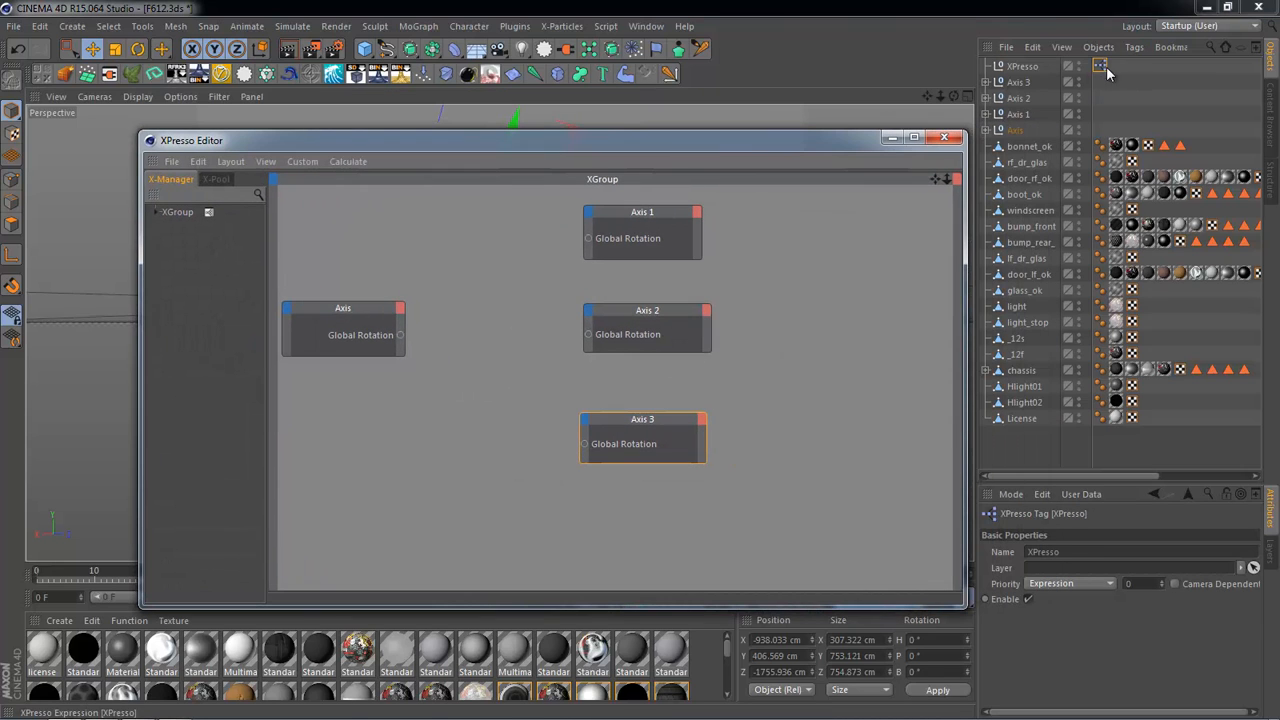
pyautogui.moveTo(830, 139); pyautogui.dragTo(824, 117)
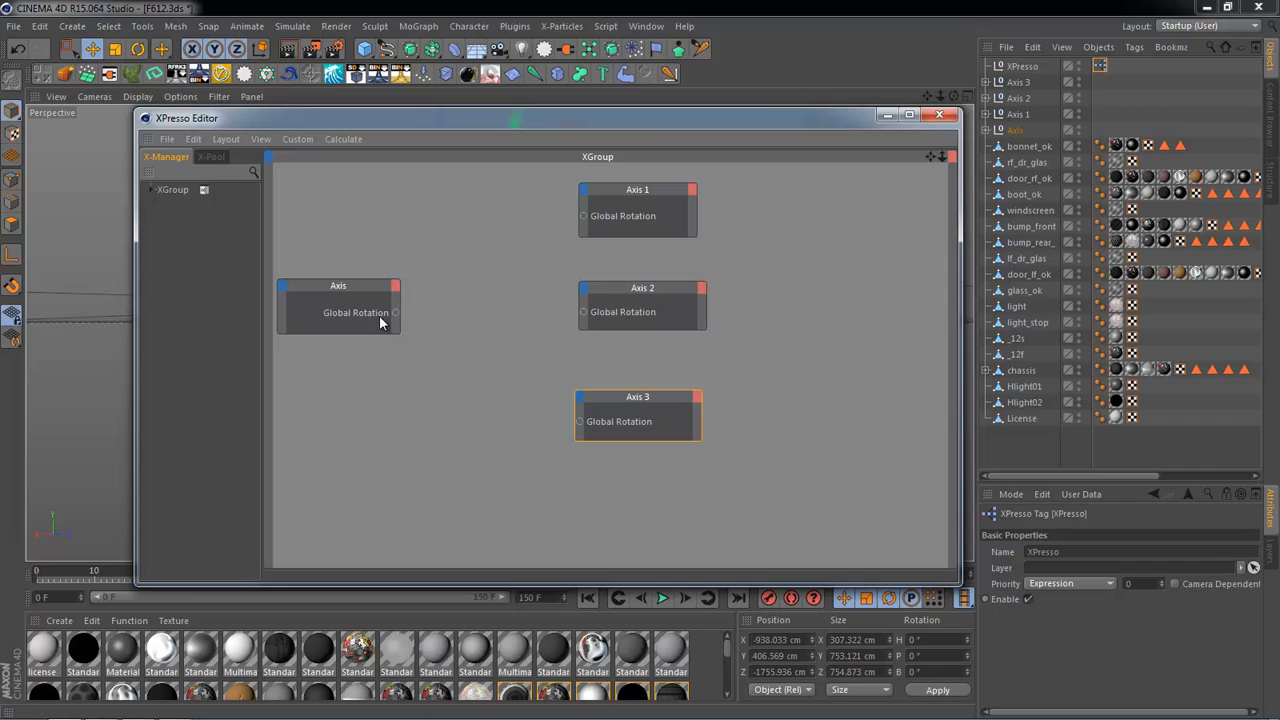
pyautogui.moveTo(394, 311); pyautogui.dragTo(521, 446)
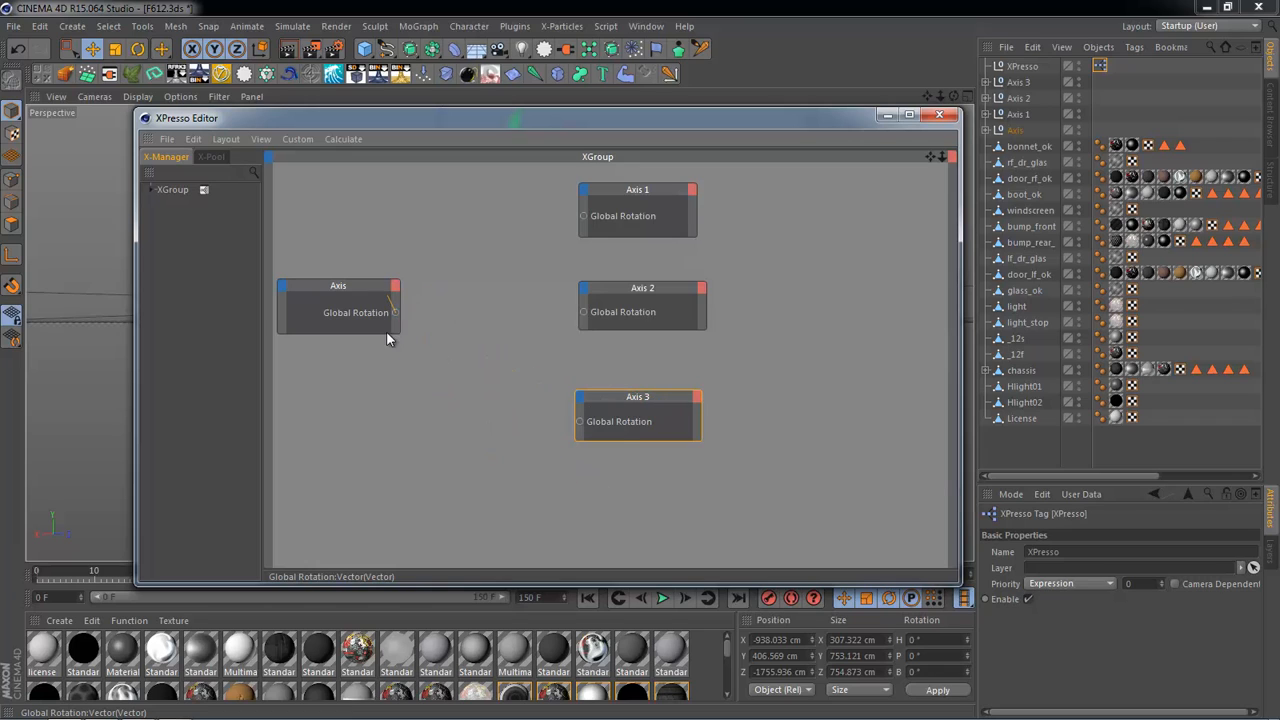
pyautogui.moveTo(482, 274); pyautogui.dragTo(393, 319)
pyautogui.moveTo(517, 236); pyautogui.dragTo(585, 215)
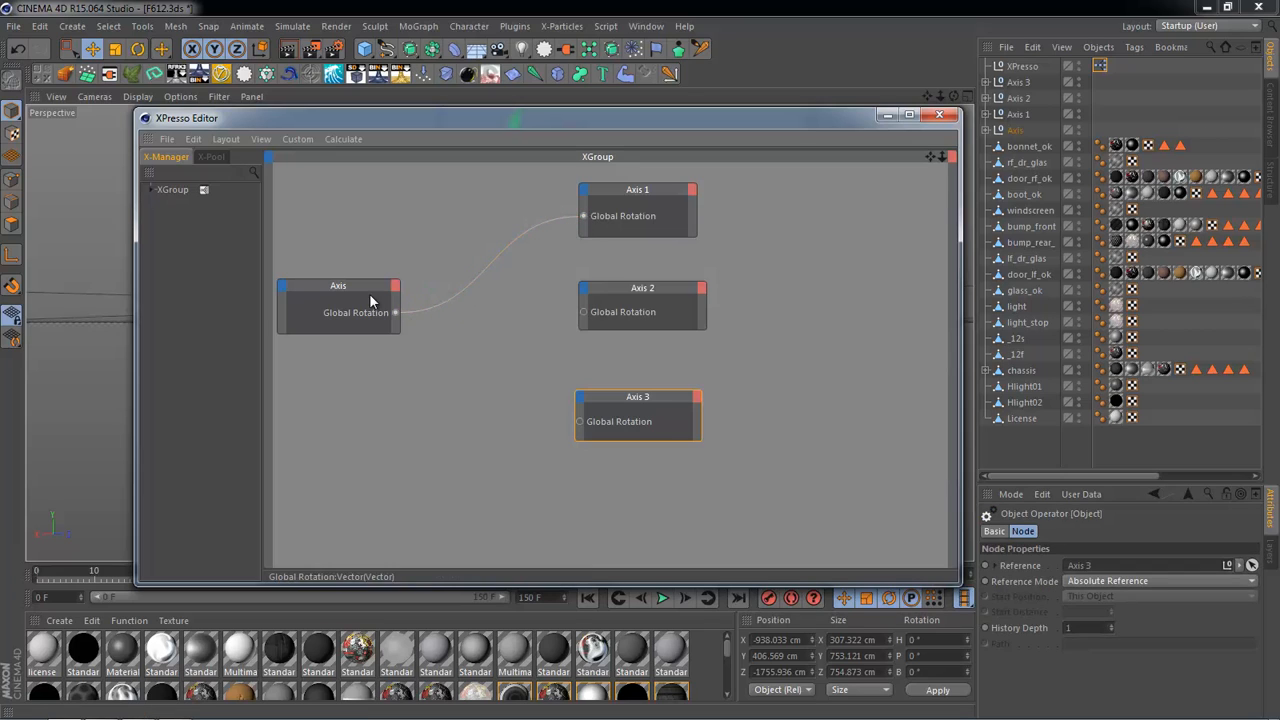
# Step: Adjust the positions of the Axis, Axis 1 and Axis 2 nodes slightly within the XGroup
pyautogui.moveTo(357, 287); pyautogui.dragTo(330, 308)
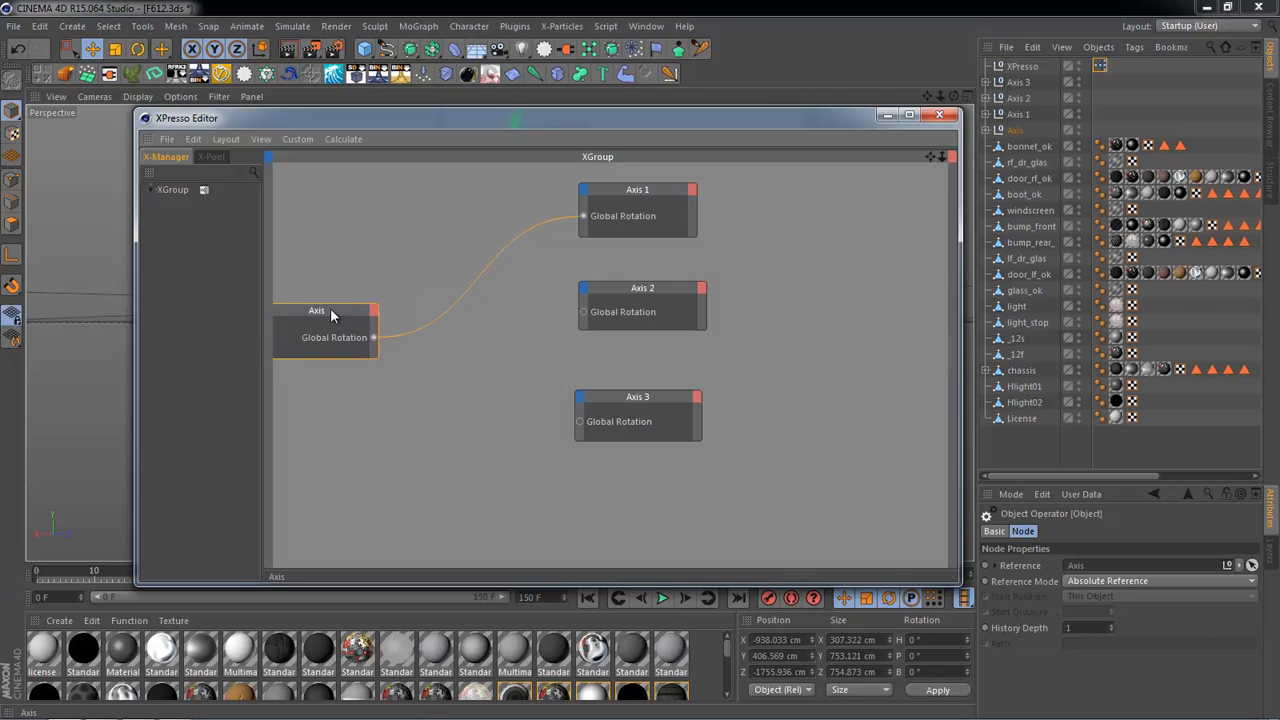
pyautogui.moveTo(625, 186); pyautogui.dragTo(627, 178)
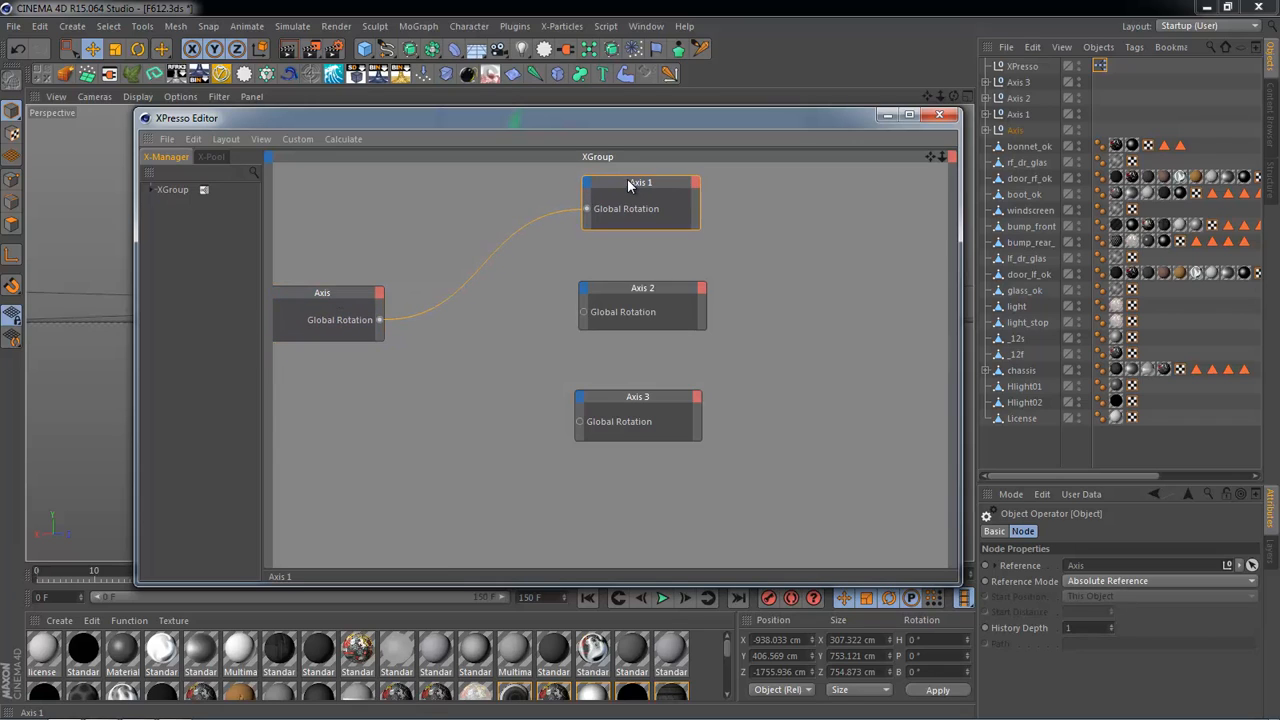
pyautogui.moveTo(344, 297)
pyautogui.mouseDown()
pyautogui.moveTo(364, 292)
pyautogui.moveTo(352, 304)
pyautogui.mouseUp()
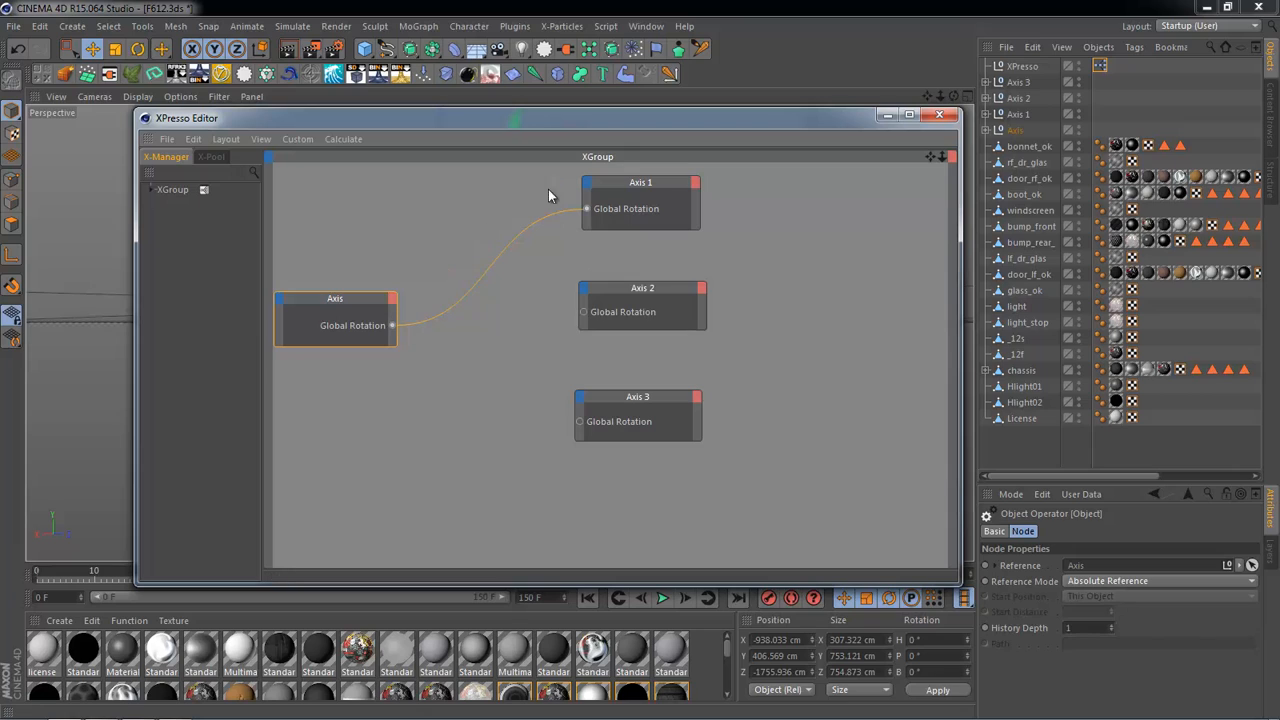
pyautogui.moveTo(625, 188); pyautogui.dragTo(633, 190)
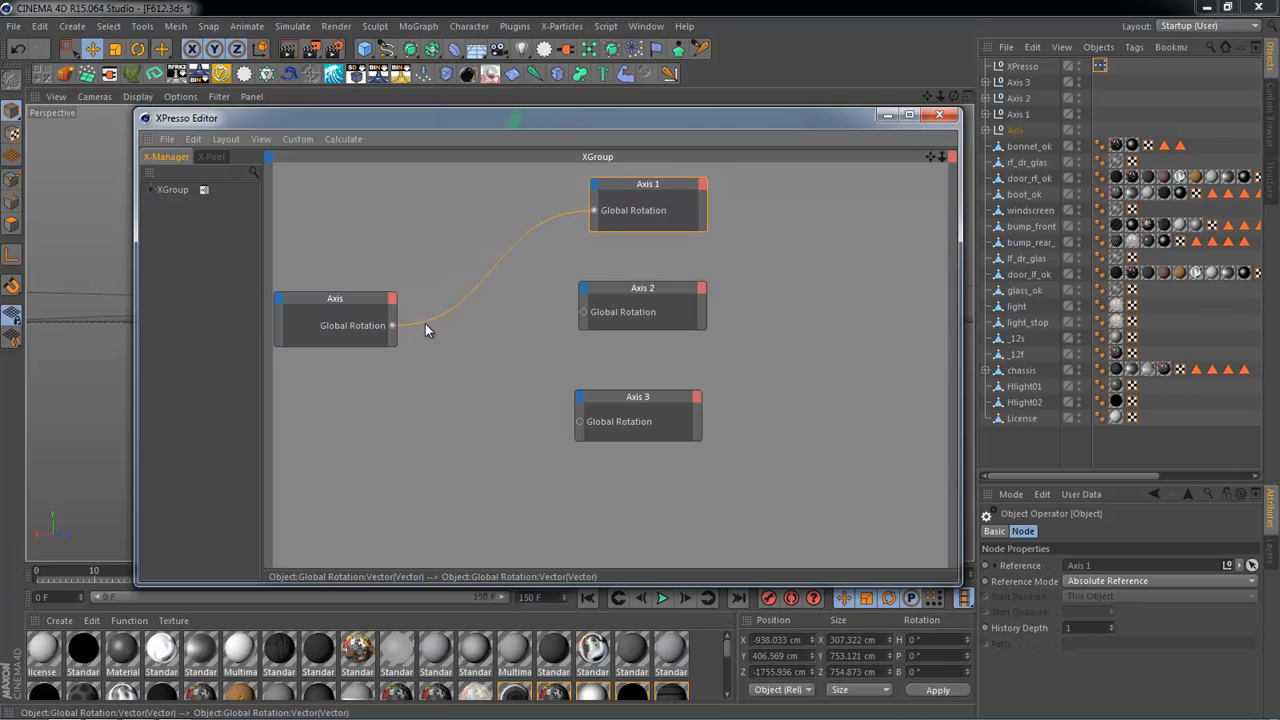
pyautogui.moveTo(616, 294); pyautogui.dragTo(625, 286)
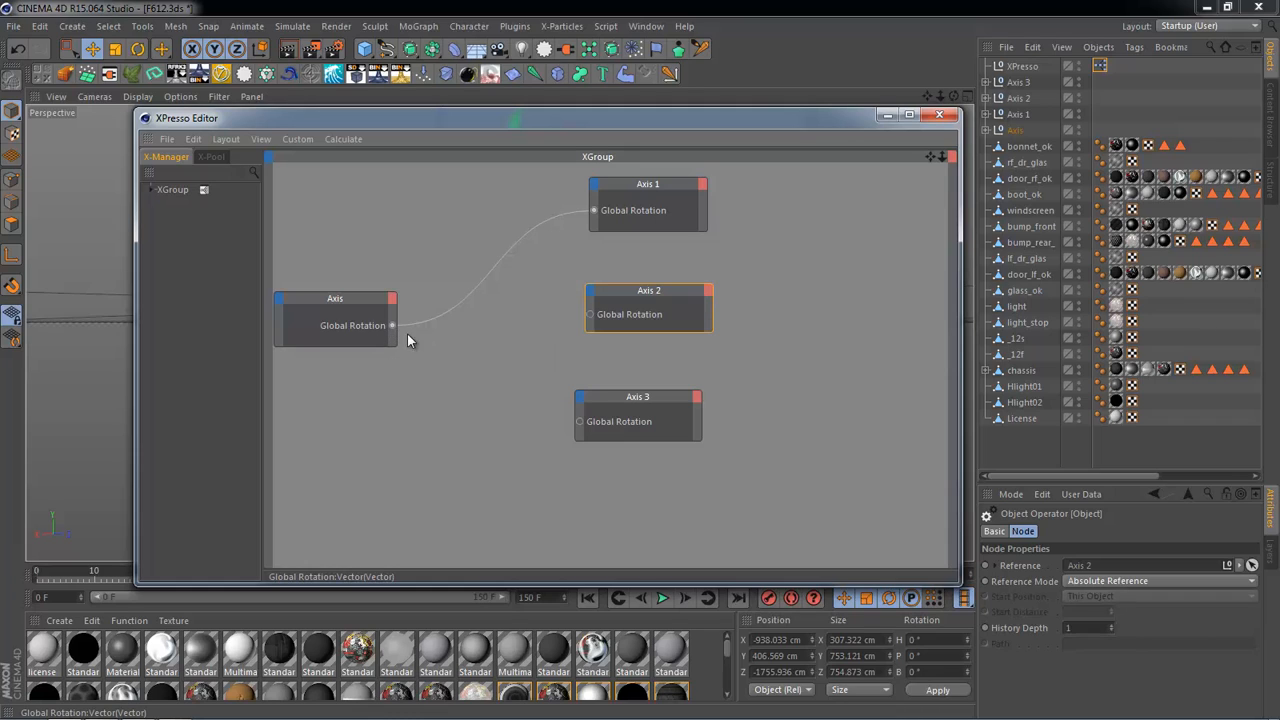
# Step: Connect the Axis node's Global Rotation output to the Global Rotation inputs of Axis 2 and Axis 3
pyautogui.moveTo(398, 327); pyautogui.dragTo(591, 318)
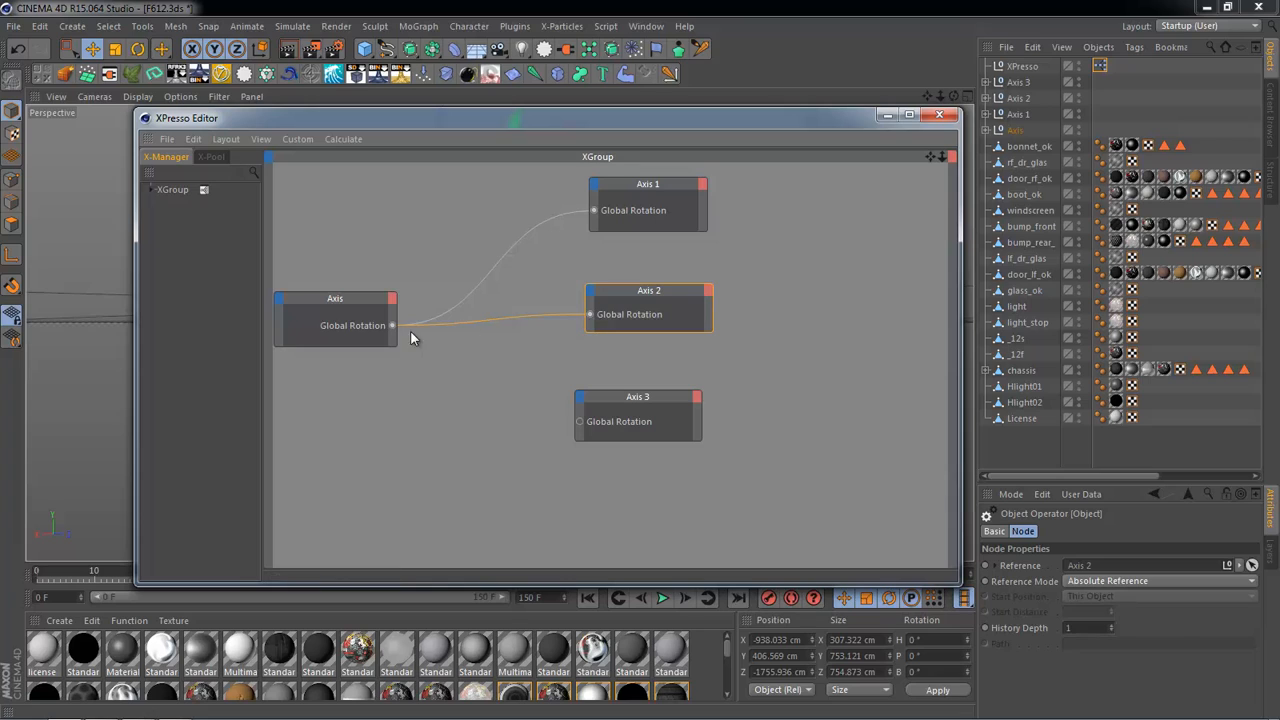
pyautogui.moveTo(393, 326); pyautogui.dragTo(577, 425)
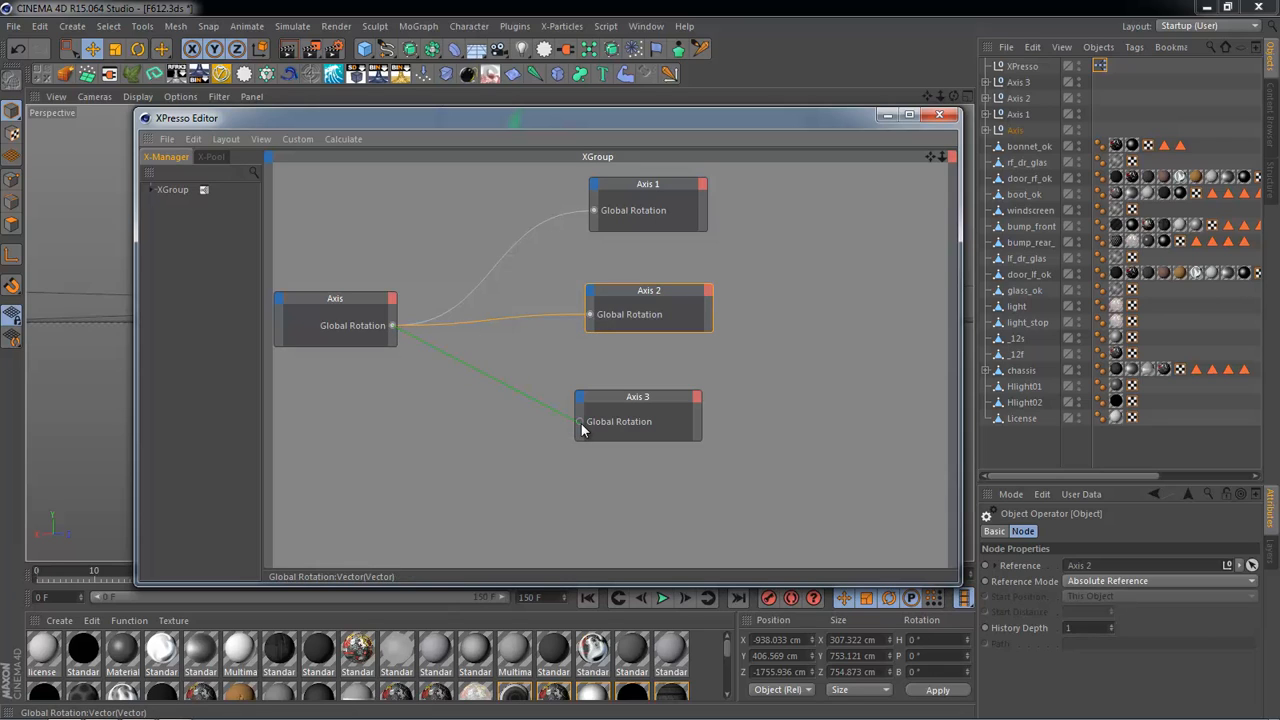
pyautogui.click(748, 310)
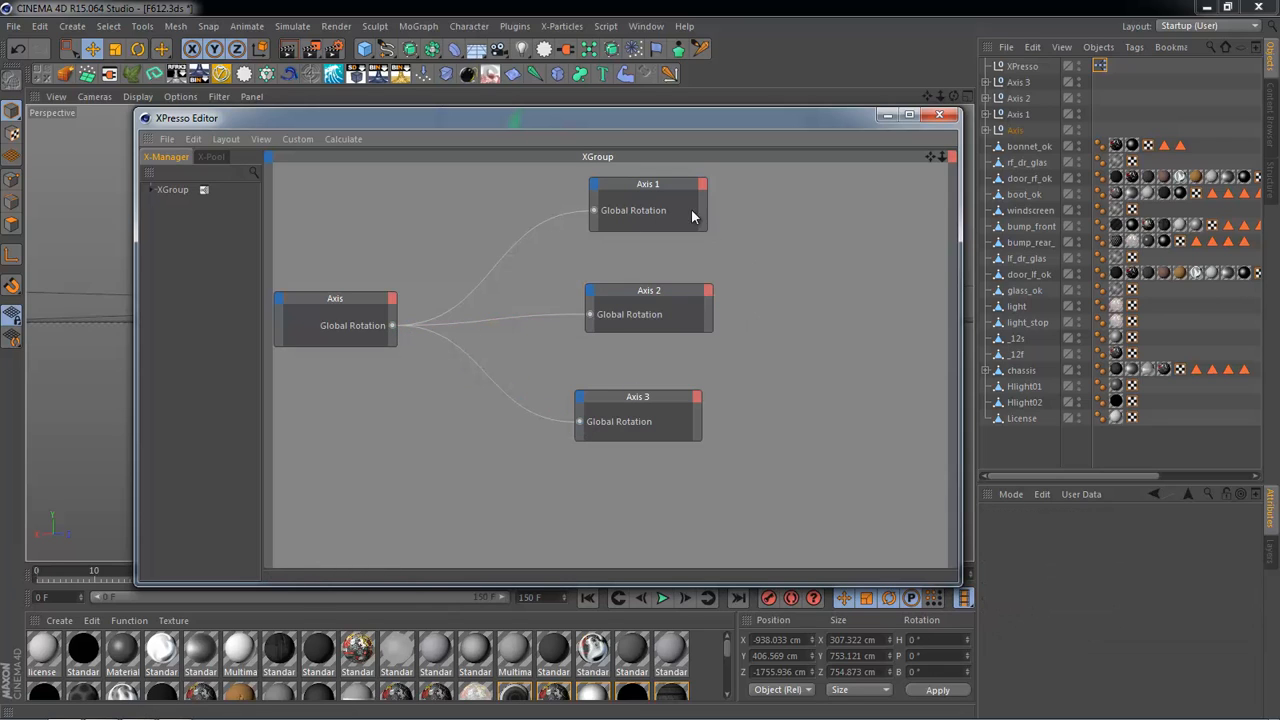
# Step: Close the XPresso editor and play the animation from its start to check the rotation of all the wheels
pyautogui.moveTo(600, 131); pyautogui.dragTo(694, 180)
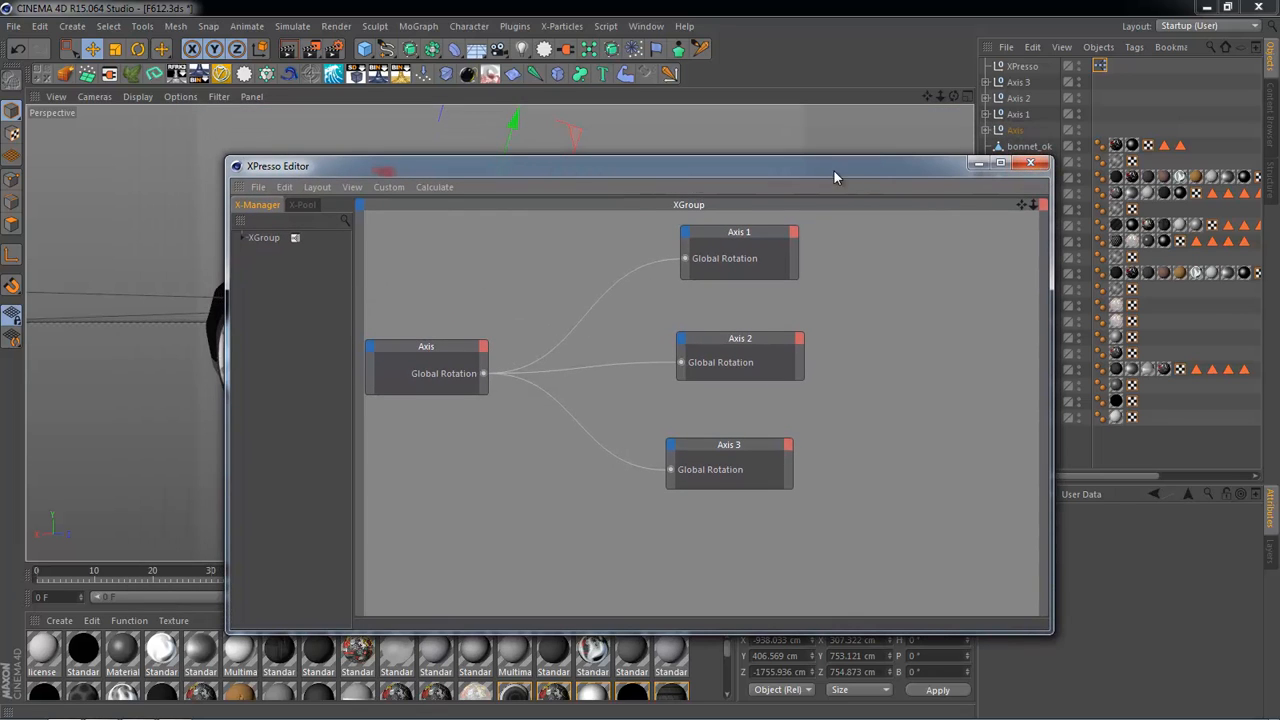
pyautogui.moveTo(833, 169); pyautogui.dragTo(869, 119)
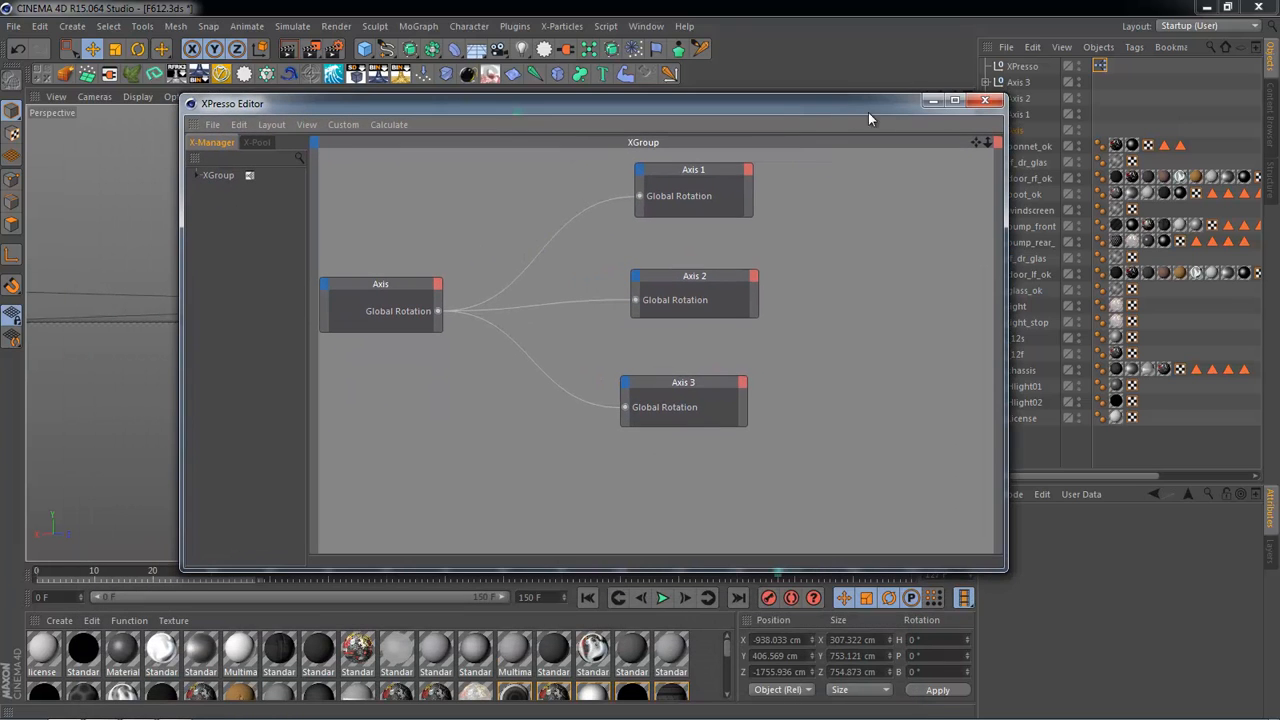
pyautogui.click(994, 103)
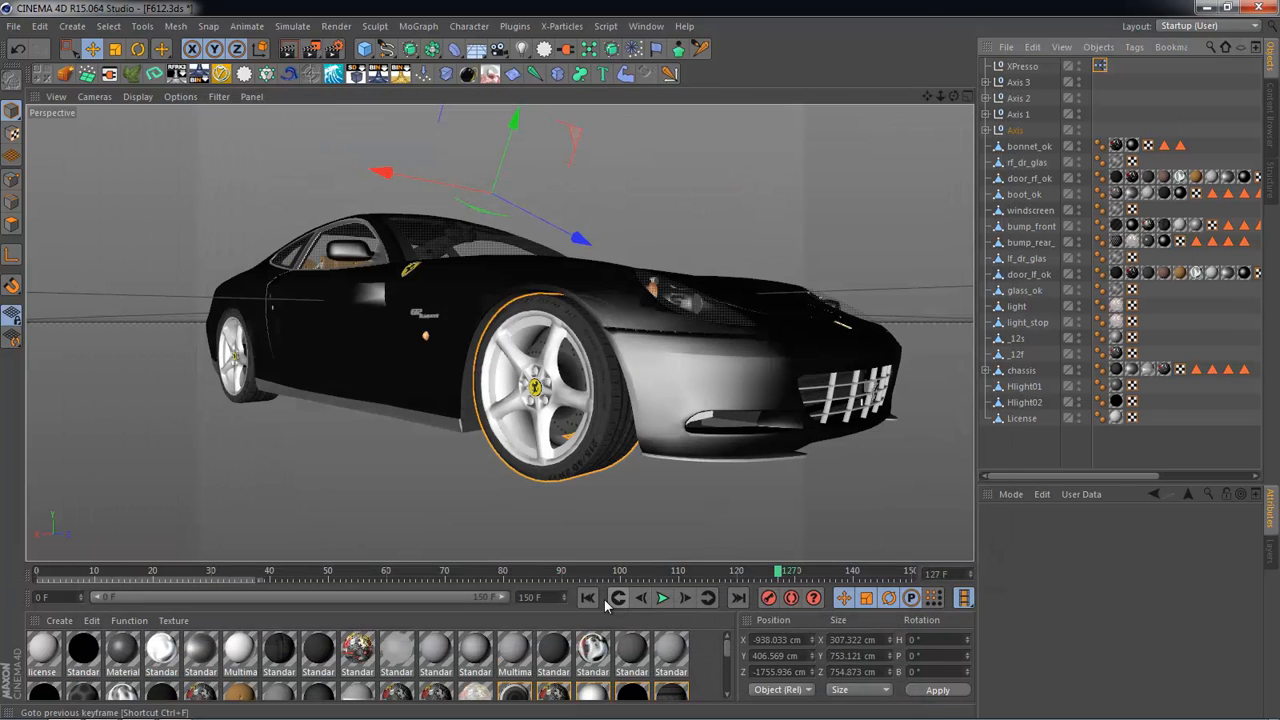
pyautogui.click(588, 598)
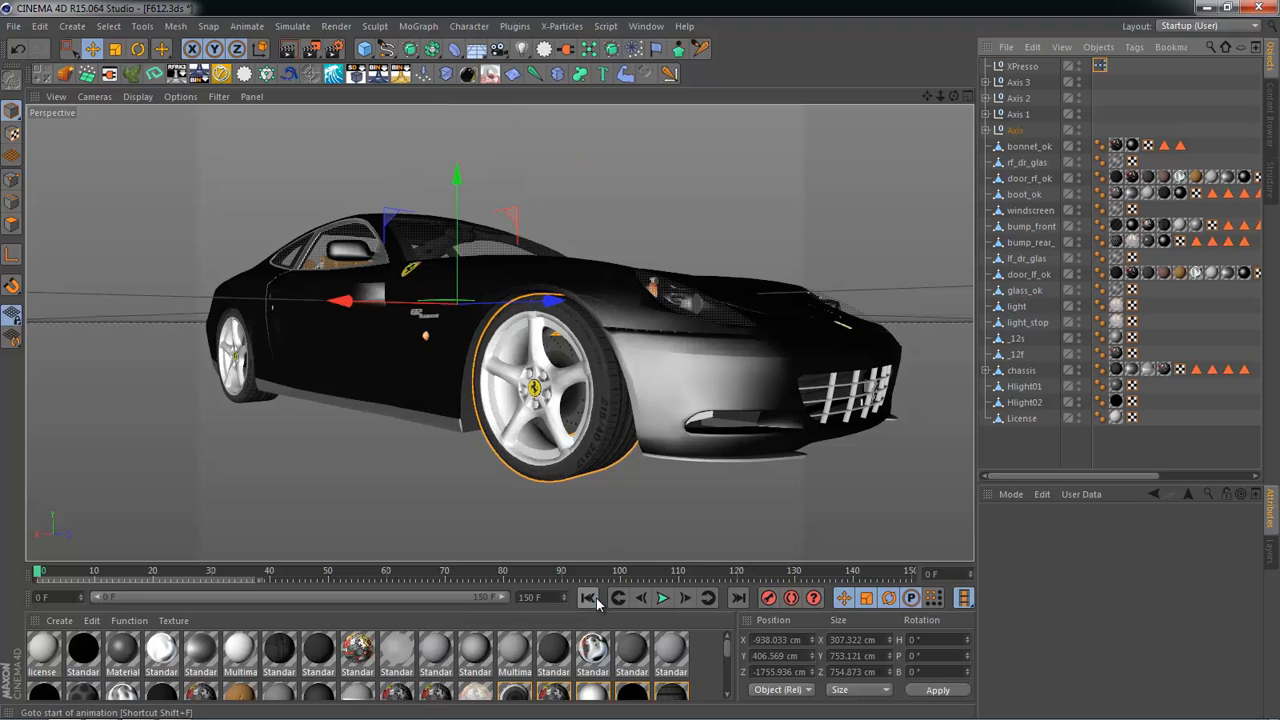
pyautogui.click(667, 530)
pyautogui.click(663, 596)
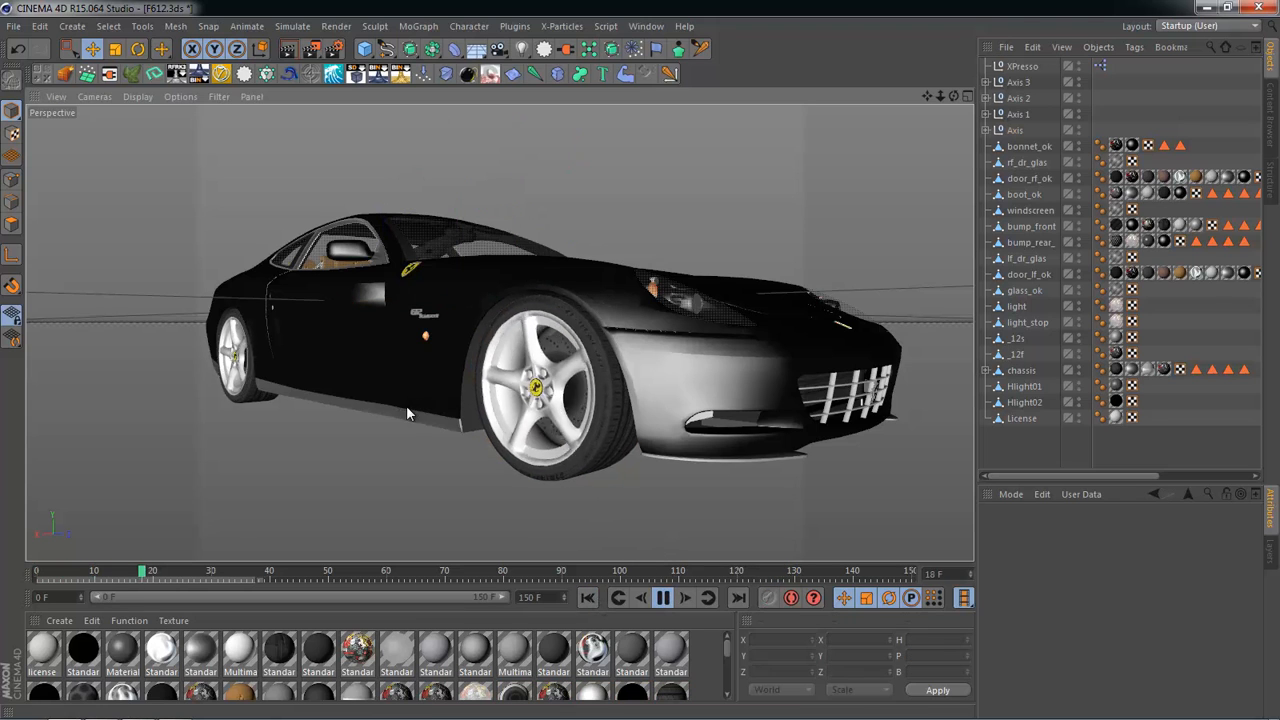
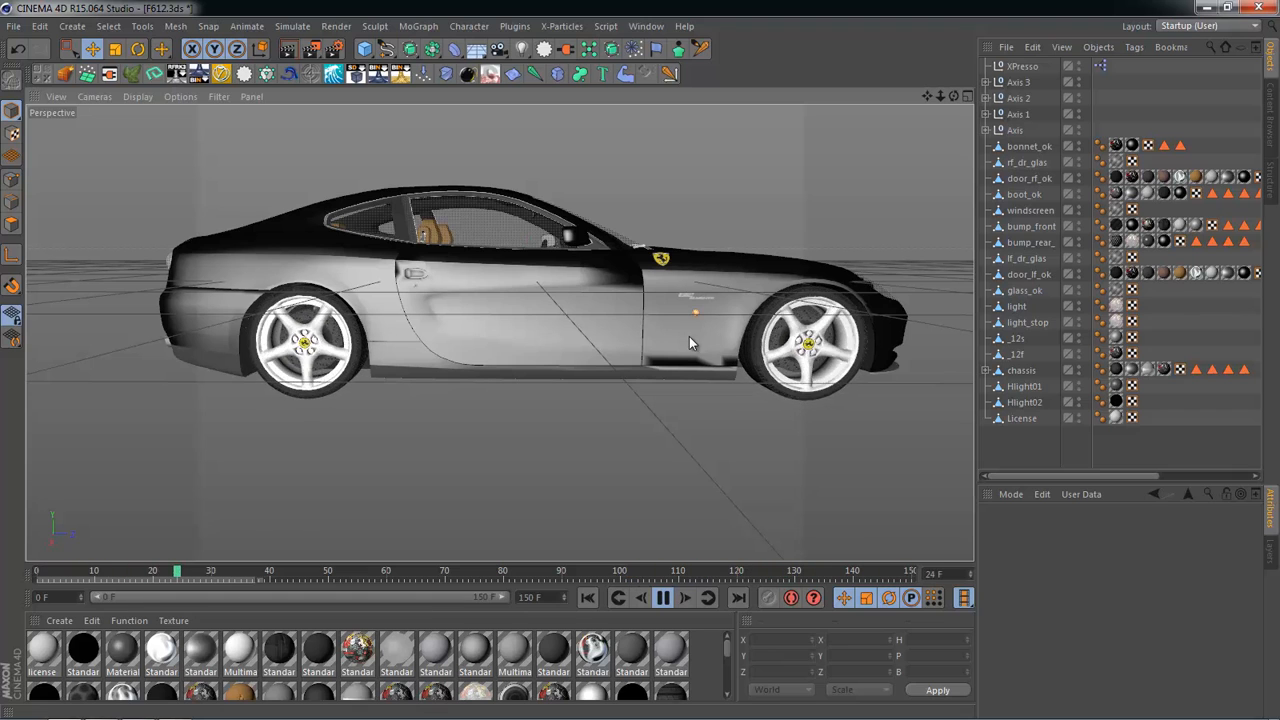
# Step: Reopen the XPresso editor to review the Global Rotation links and shift the Axis node slightly toward the three driven nodes
pyautogui.doubleClick(1100, 66)
pyautogui.moveTo(523, 108); pyautogui.dragTo(865, 123)
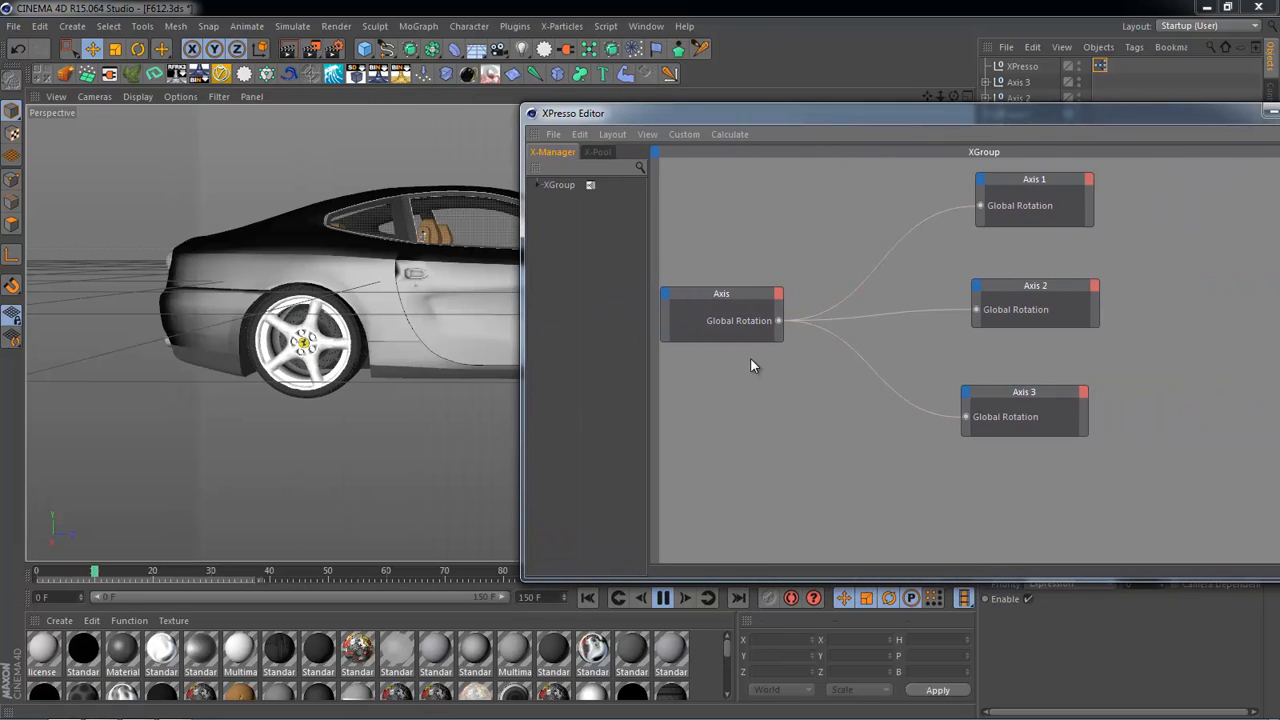
pyautogui.moveTo(726, 289); pyautogui.dragTo(747, 296)
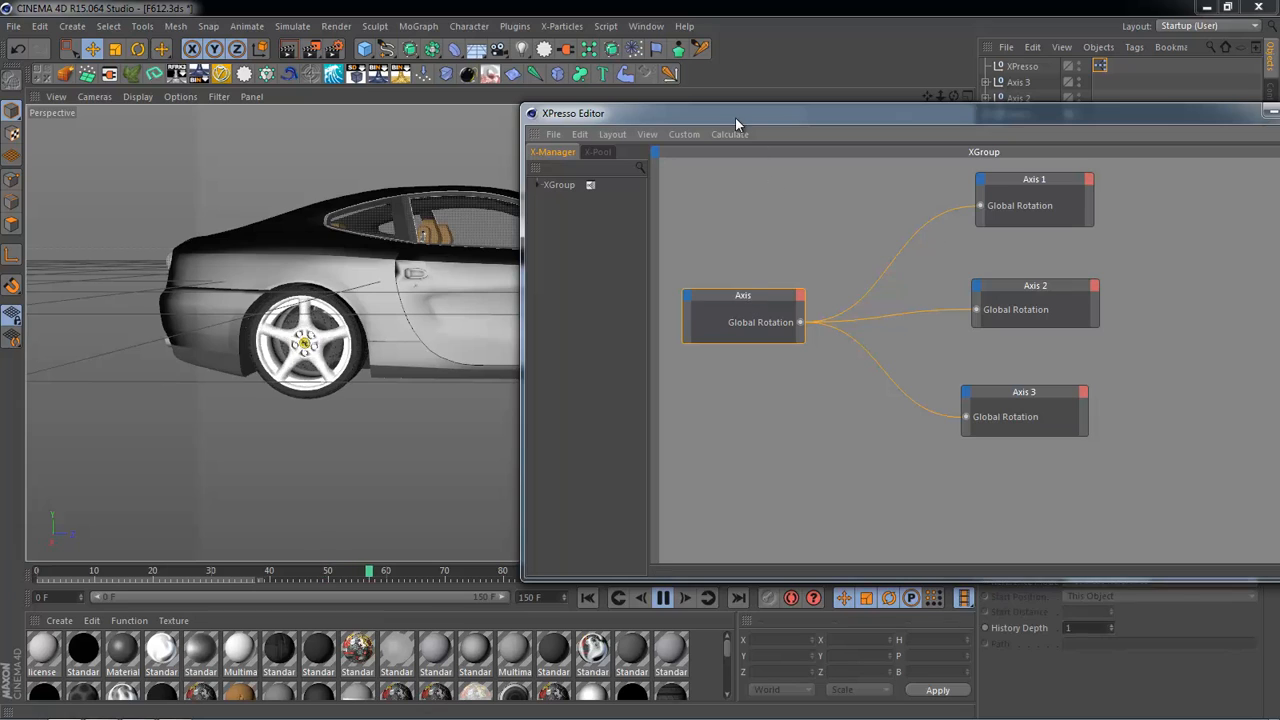
pyautogui.moveTo(735, 117); pyautogui.dragTo(456, 137)
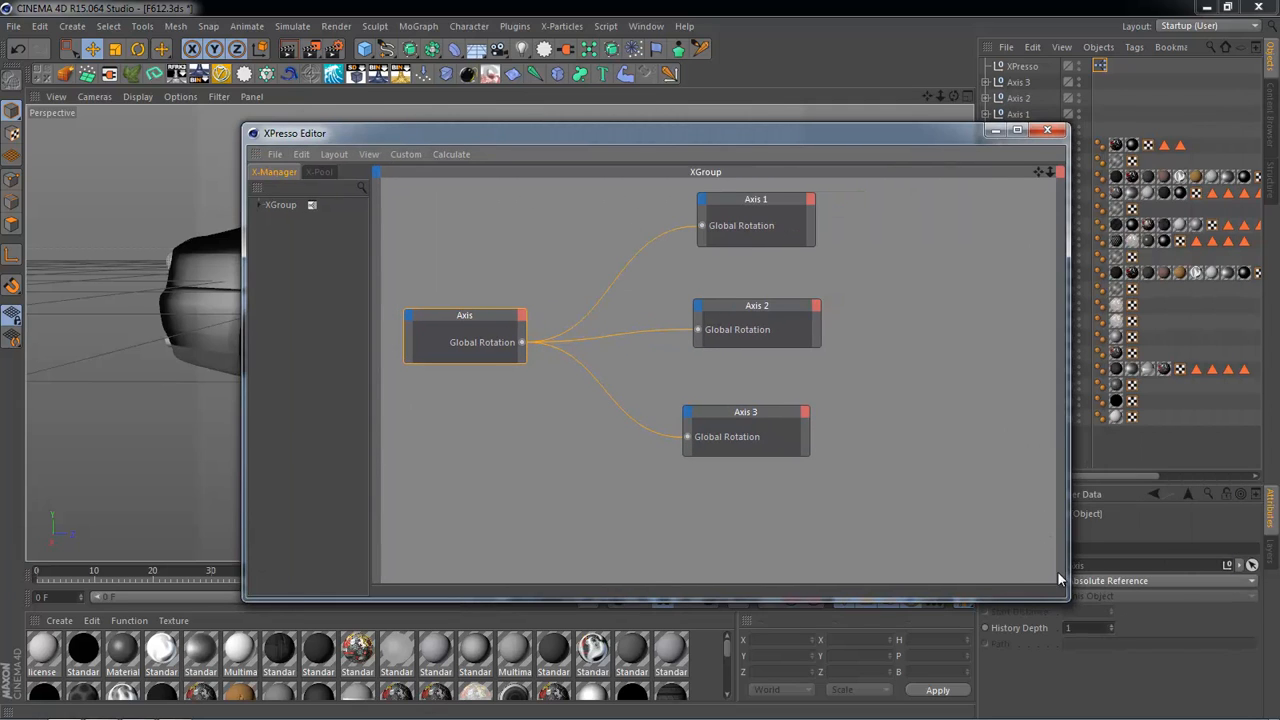
pyautogui.click(1047, 130)
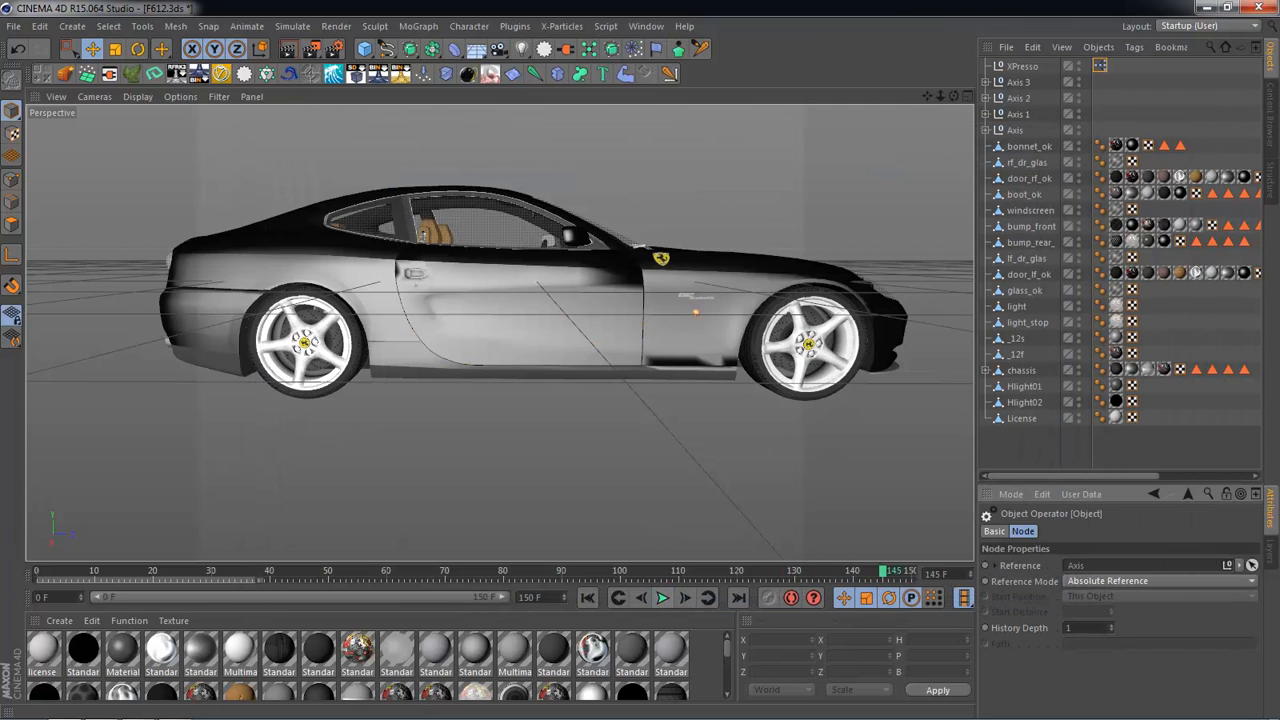
pyautogui.doubleClick(1100, 65)
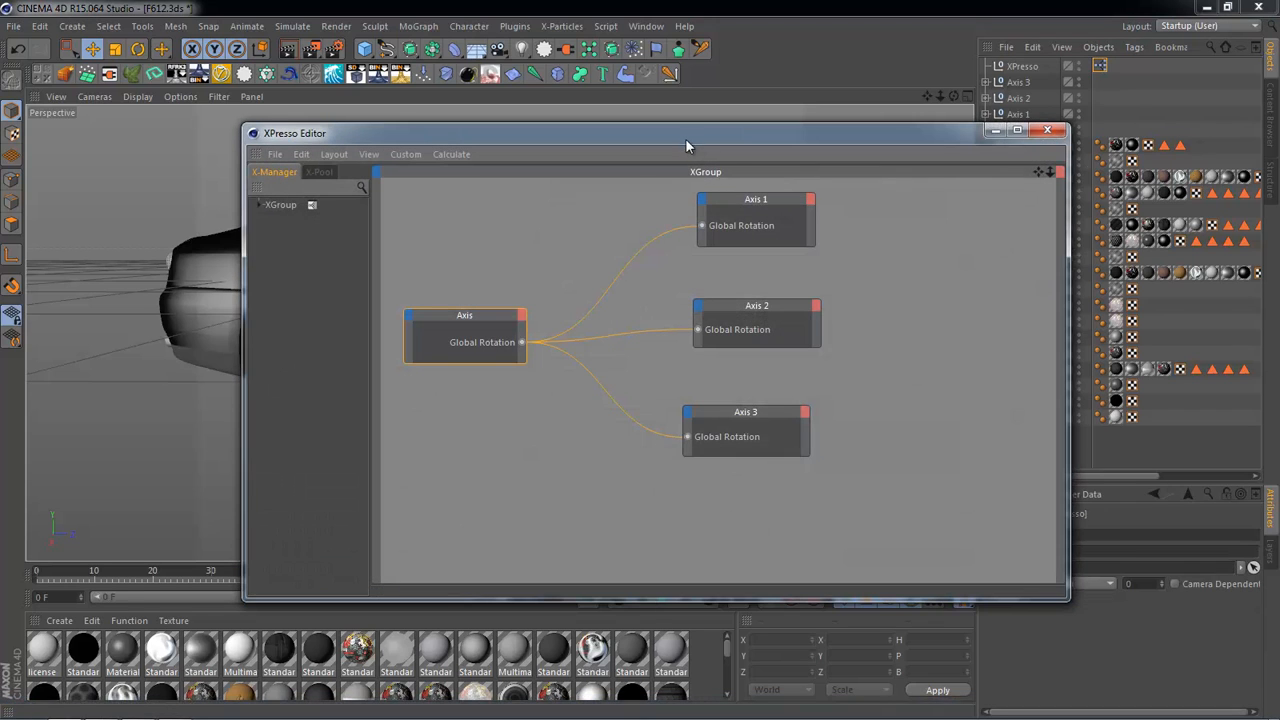
# Step: Rearrange the Axis and Axis 3 nodes in the XGroup into a tidier layout and close the XPresso editor
pyautogui.moveTo(685, 138); pyautogui.dragTo(622, 149)
pyautogui.moveTo(437, 334); pyautogui.dragTo(477, 307)
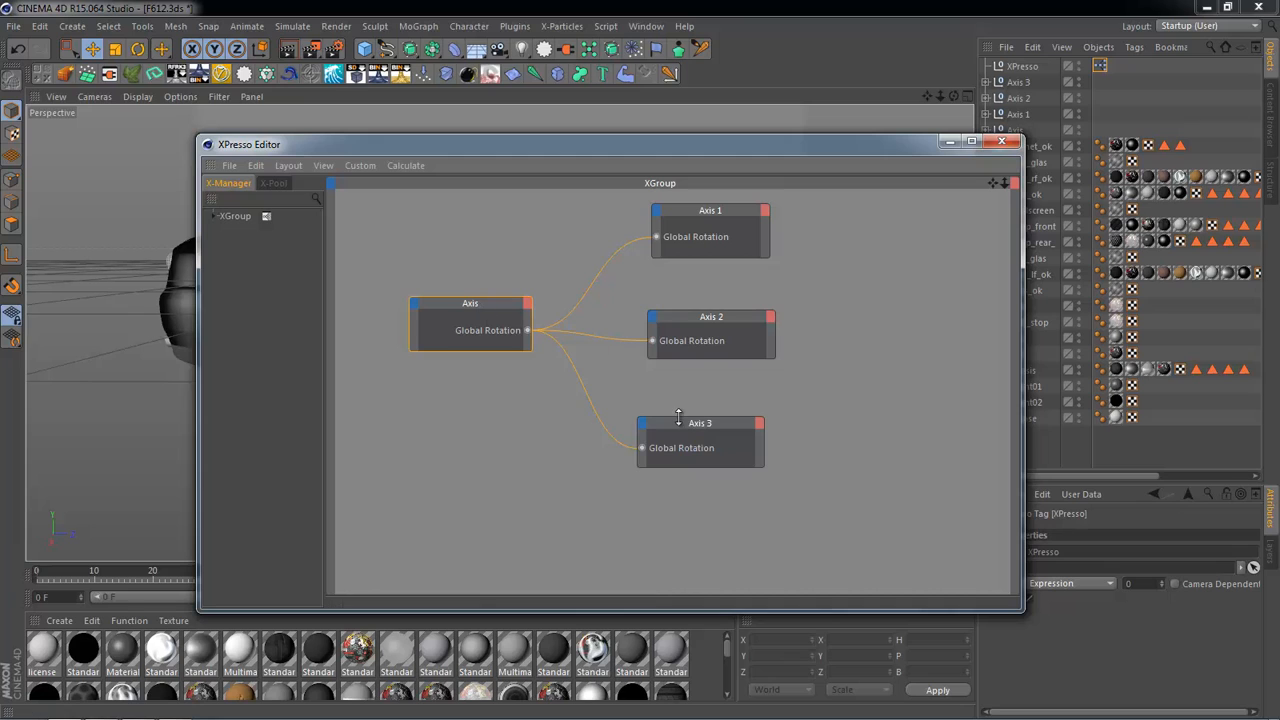
pyautogui.moveTo(678, 418); pyautogui.dragTo(561, 191)
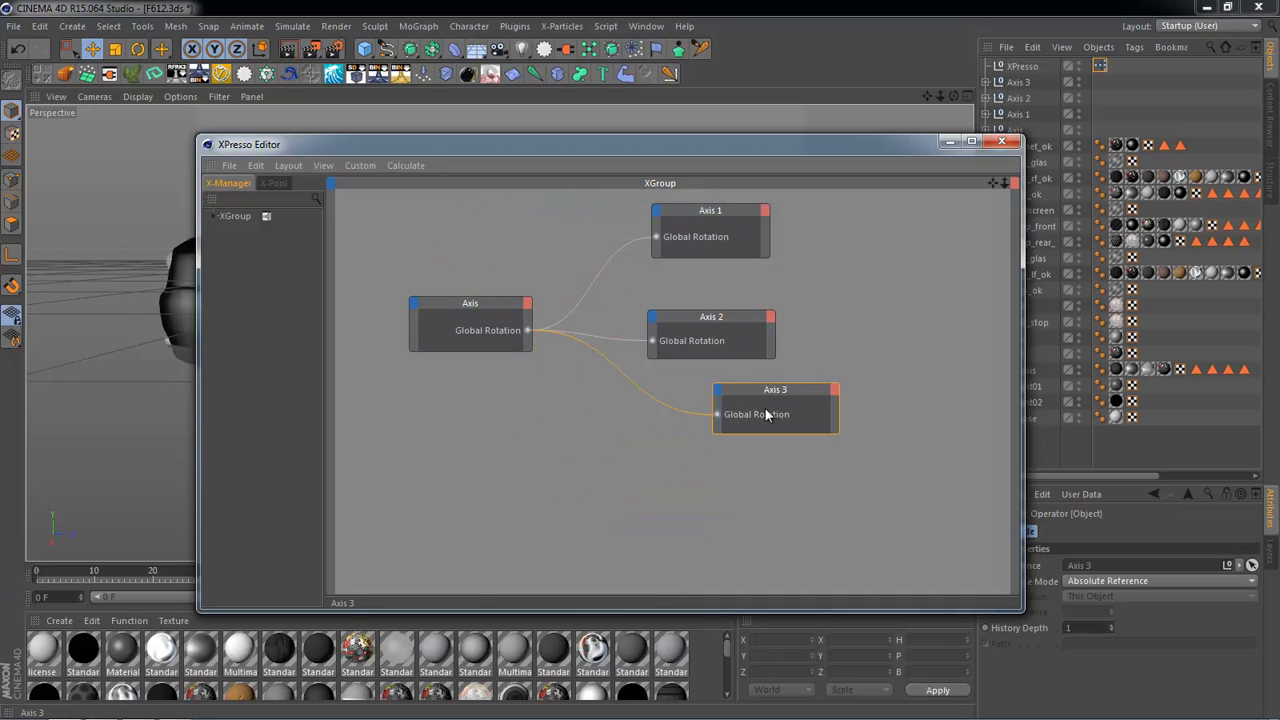
pyautogui.moveTo(765, 415); pyautogui.dragTo(692, 432)
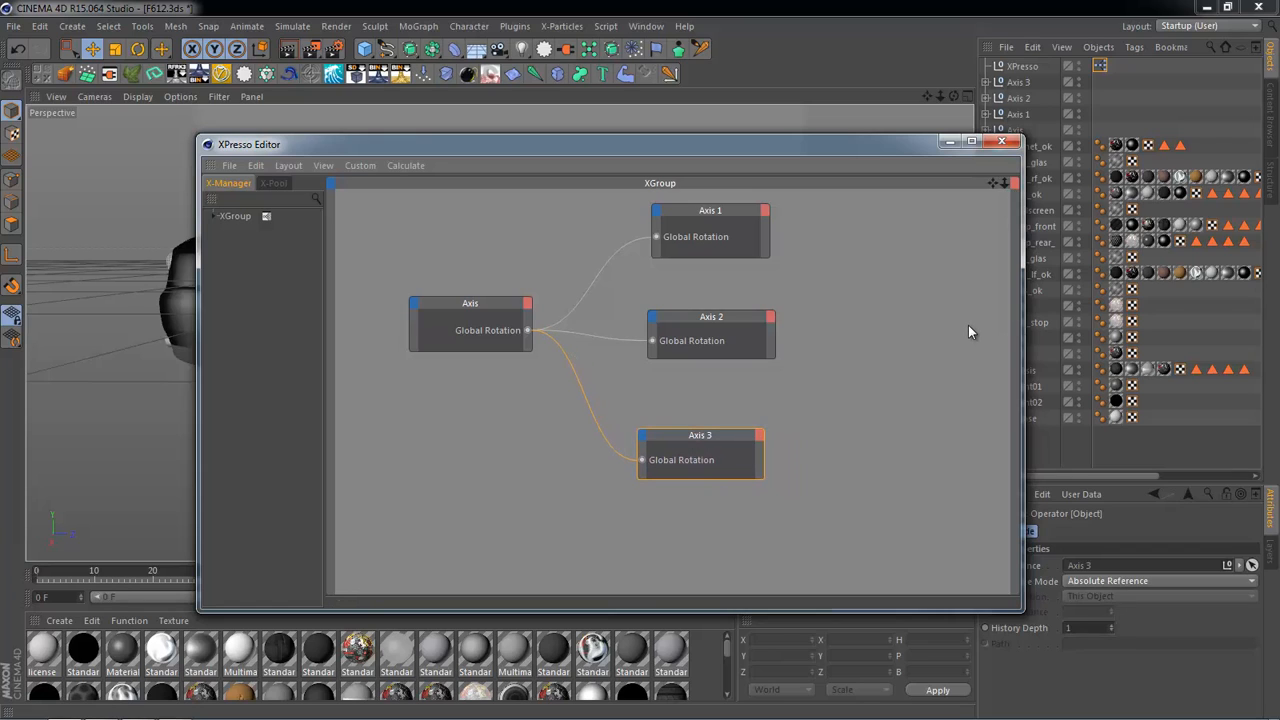
pyautogui.moveTo(683, 443); pyautogui.dragTo(713, 441)
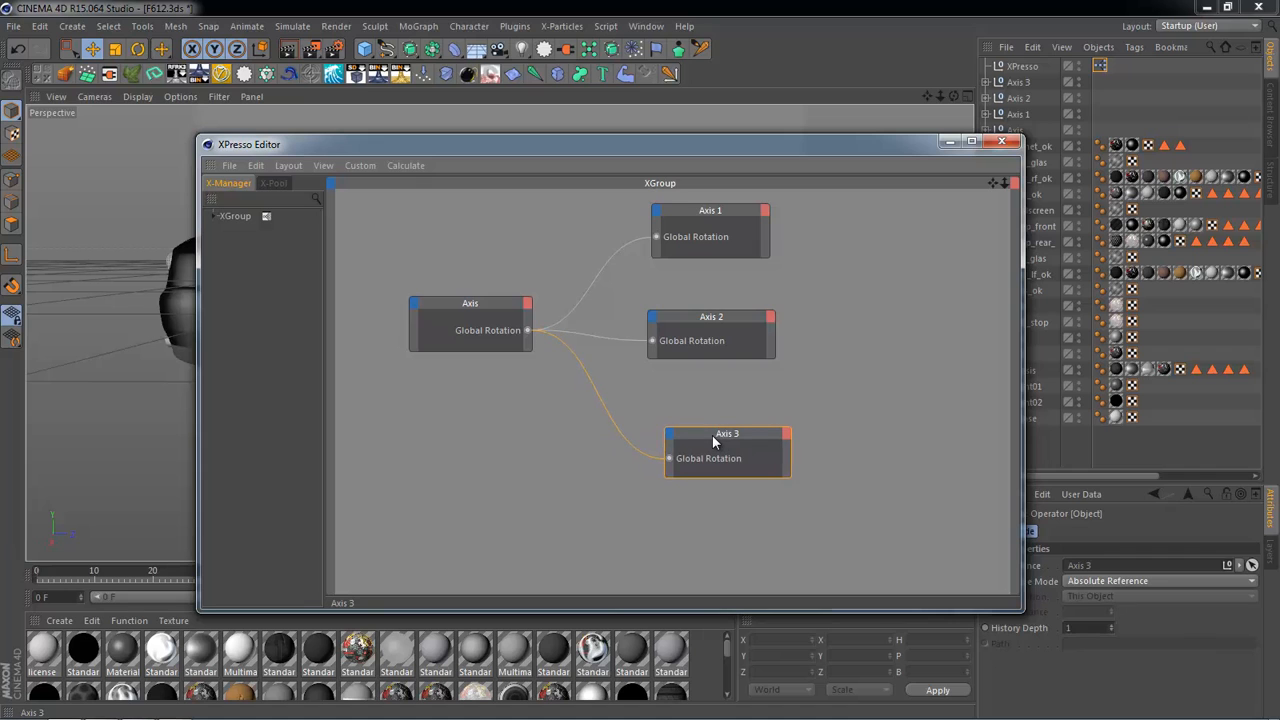
pyautogui.moveTo(482, 301); pyautogui.dragTo(485, 315)
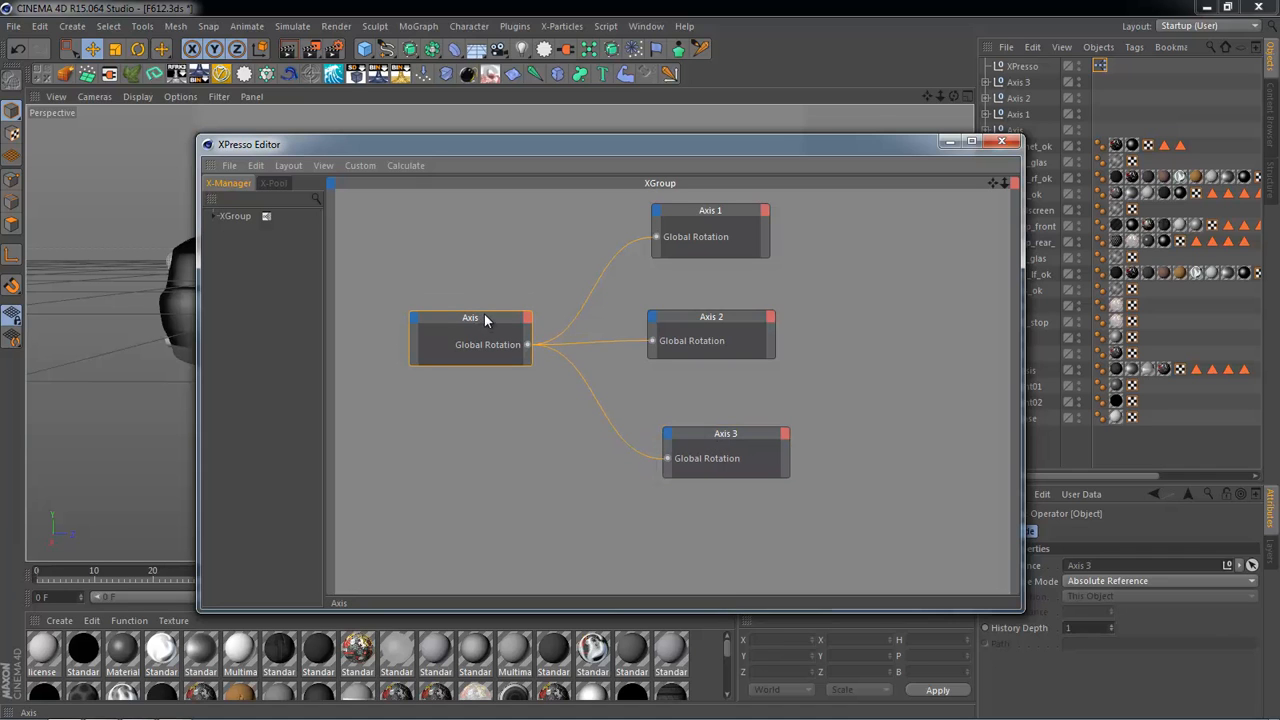
pyautogui.click(1002, 142)
# Step: Switch to Windows Media Player and play the Compositing reference clip of the splitting car
pyautogui.keyDown('alt'); pyautogui.moveTo(620, 307); pyautogui.dragTo(500, 415); pyautogui.keyUp('alt')
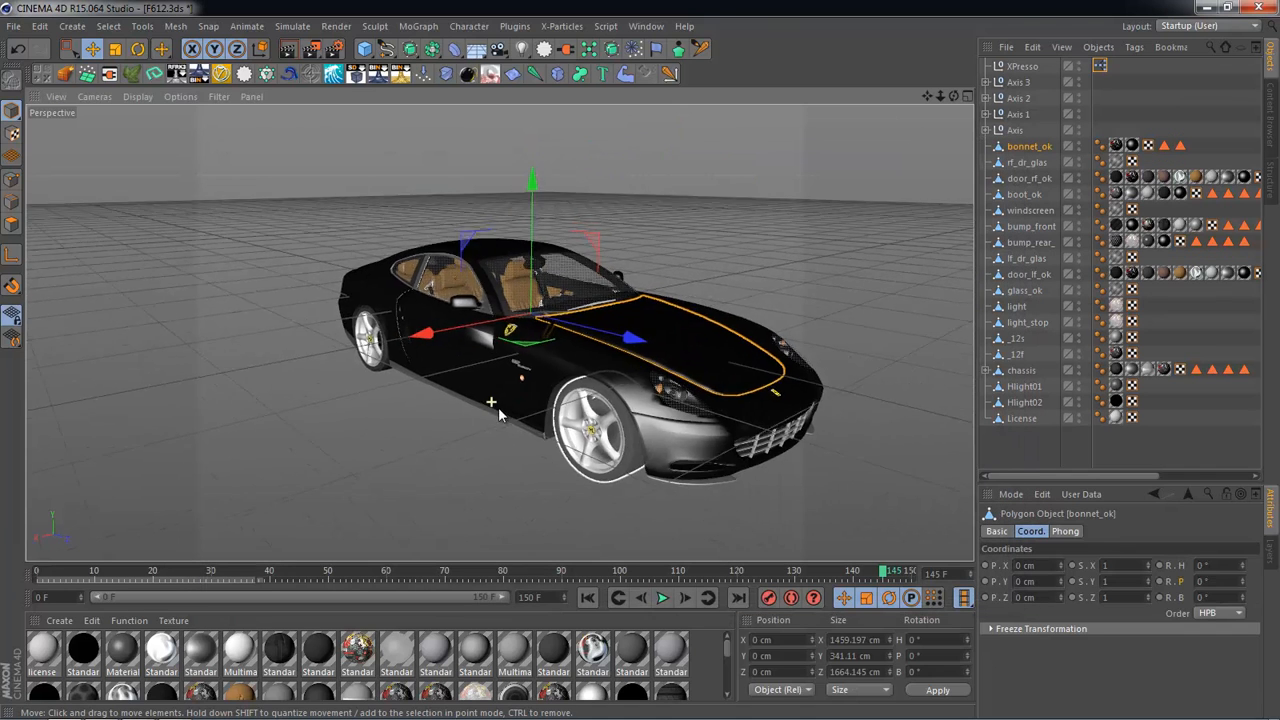
pyautogui.scroll(-1, 499, 411)
pyautogui.click(602, 606)
pyautogui.hotkey('alt', 'Tab')
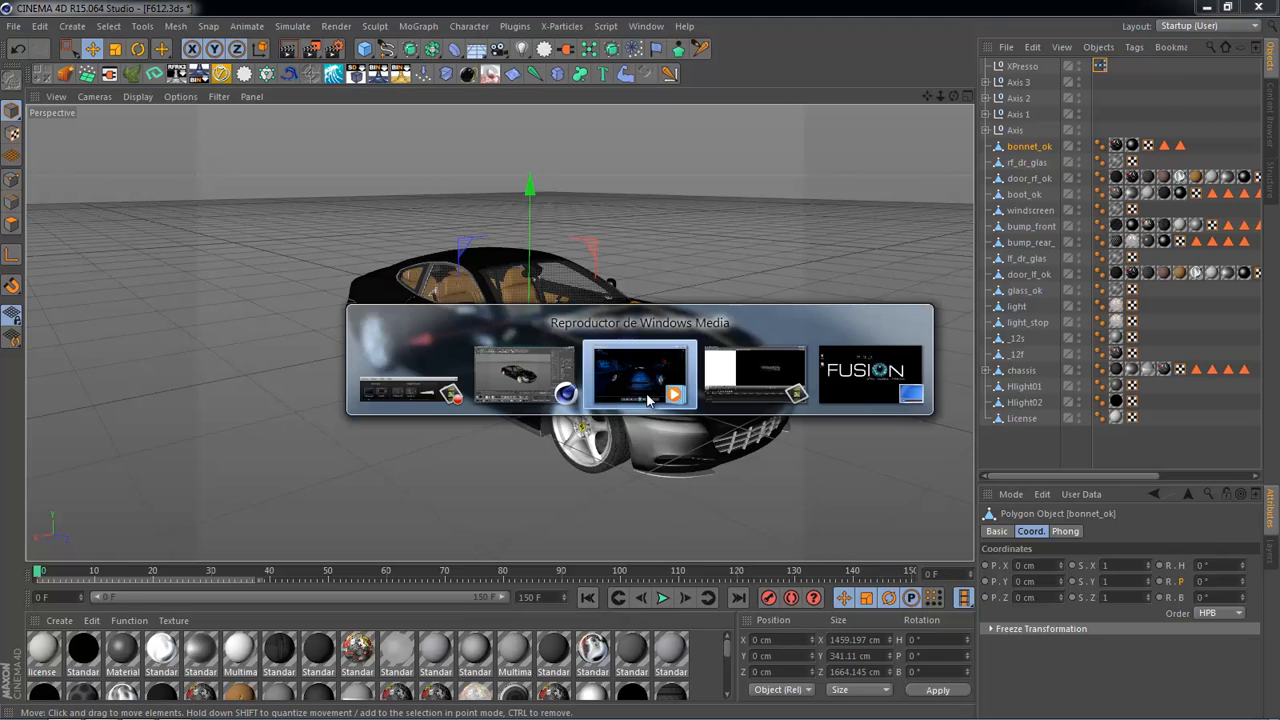
pyautogui.click(884, 545)
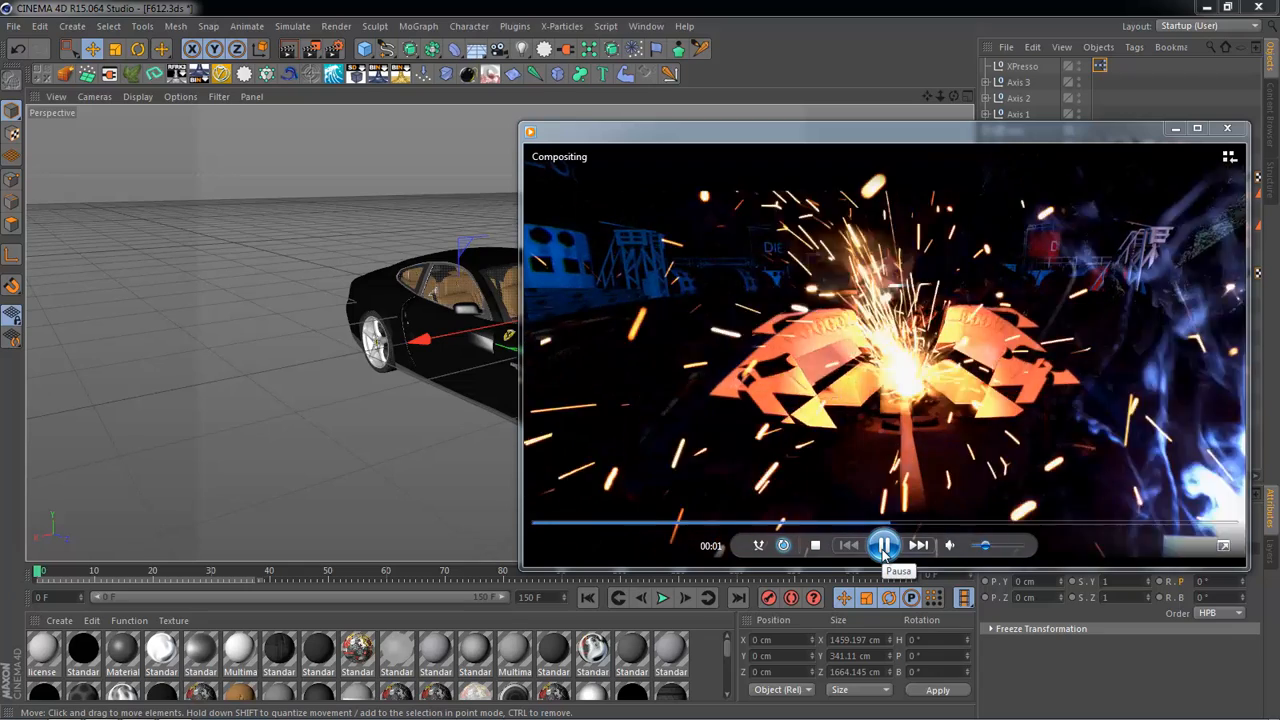
# Step: Return to Cinema 4D, play the wheel rotation animation and scrub the timeline near frame 30 to review it
pyautogui.click(397, 477)
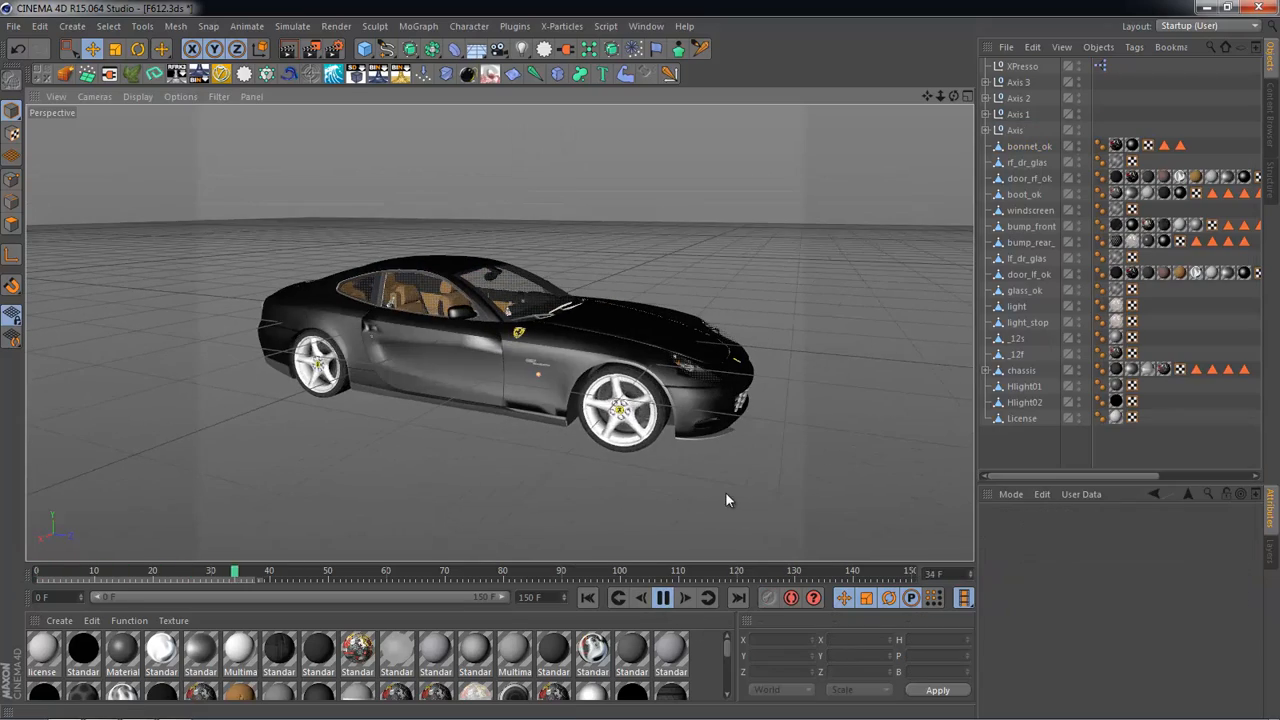
pyautogui.click(667, 603)
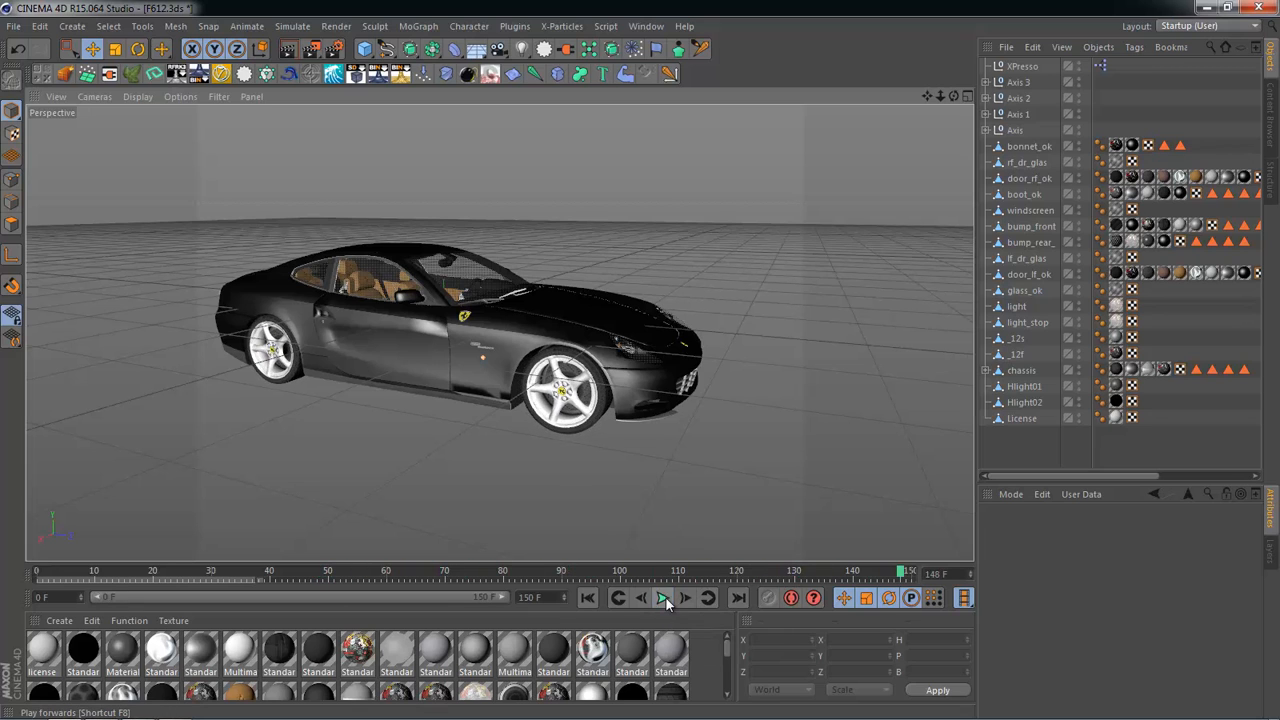
pyautogui.click(666, 602)
pyautogui.click(211, 572)
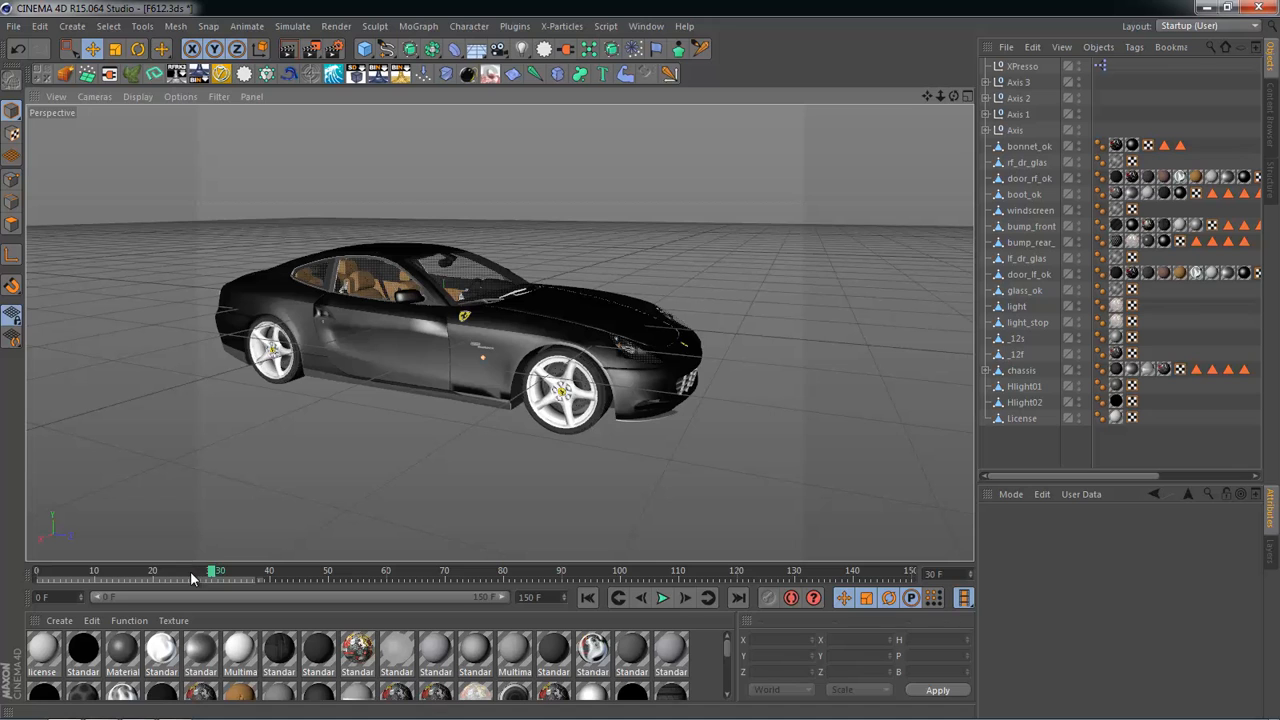
# Step: Switch to Windows Media Player, review the early part of the Compositing clip and return to Cinema 4D
pyautogui.hotkey('alt', 'Tab')
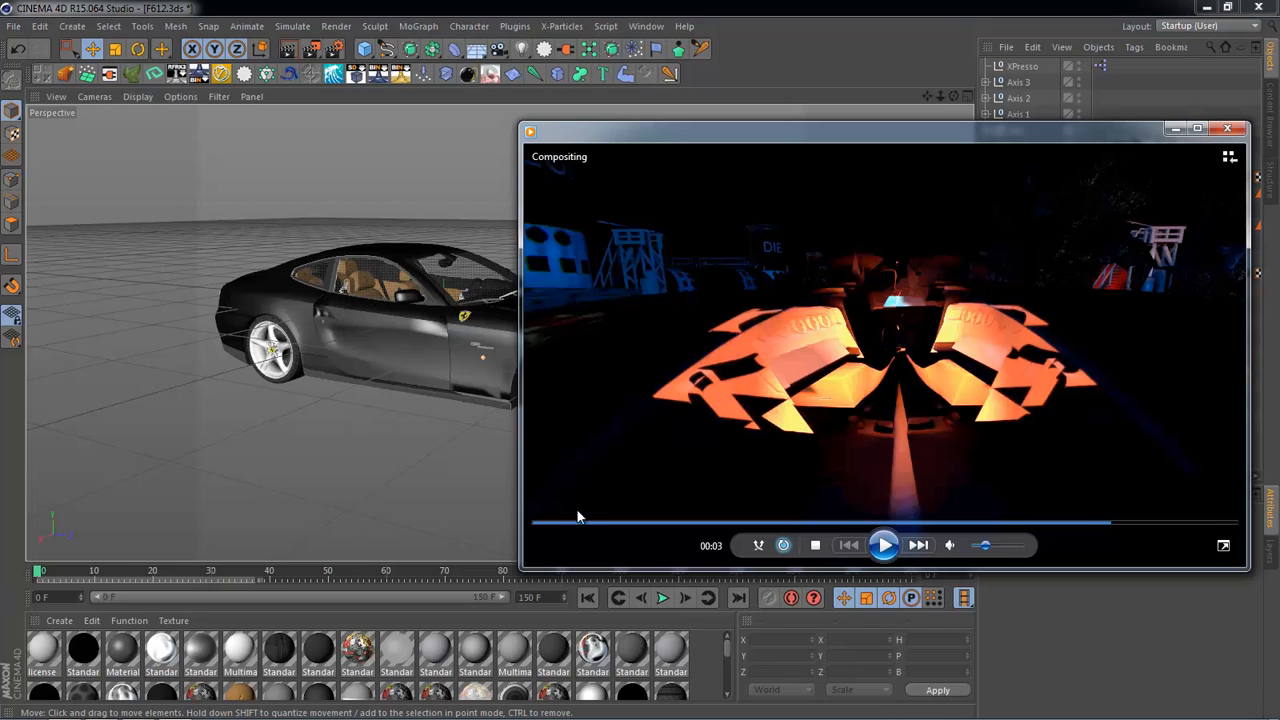
pyautogui.click(577, 521)
pyautogui.click(321, 432)
# Step: Add a Plane primitive and enlarge it to about 7059 cm wide and 11203 cm long around the car
pyautogui.keyDown('alt'); pyautogui.moveTo(321, 432); pyautogui.dragTo(443, 114); pyautogui.keyUp('alt')
pyautogui.click(364, 48)
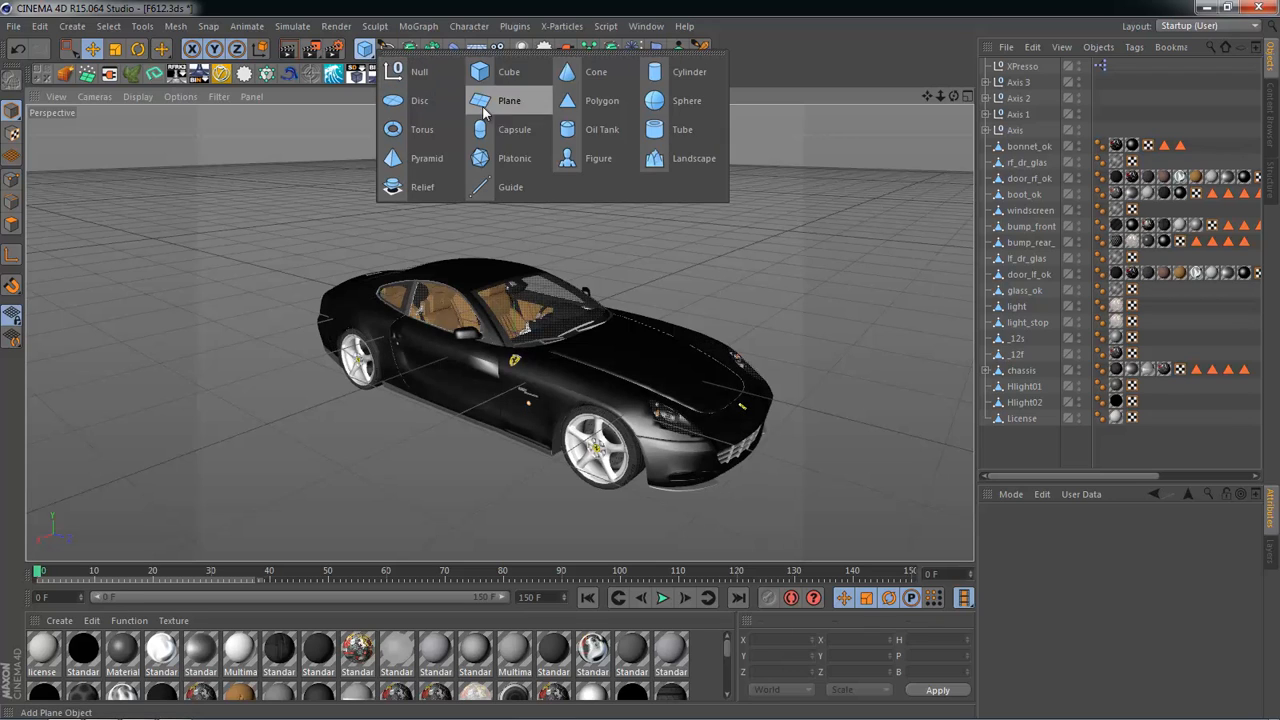
pyautogui.click(537, 104)
pyautogui.click(771, 270)
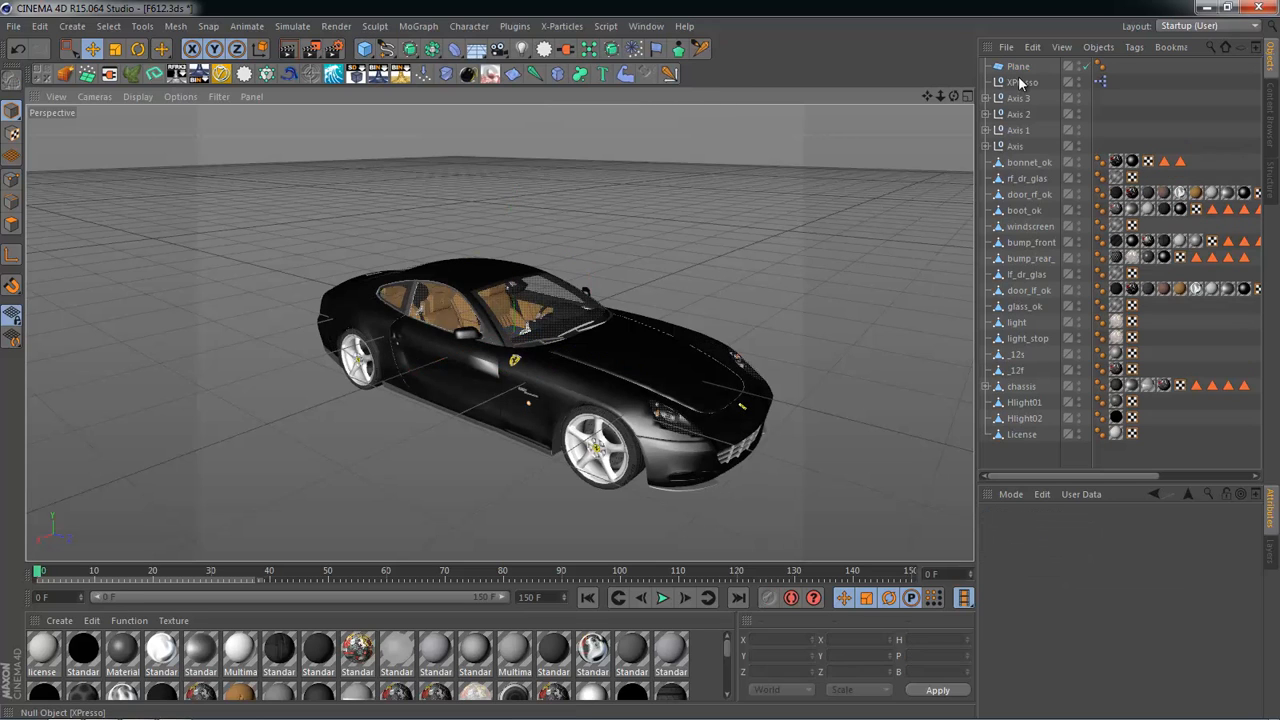
pyautogui.click(1019, 67)
pyautogui.moveTo(521, 344); pyautogui.dragTo(663, 371)
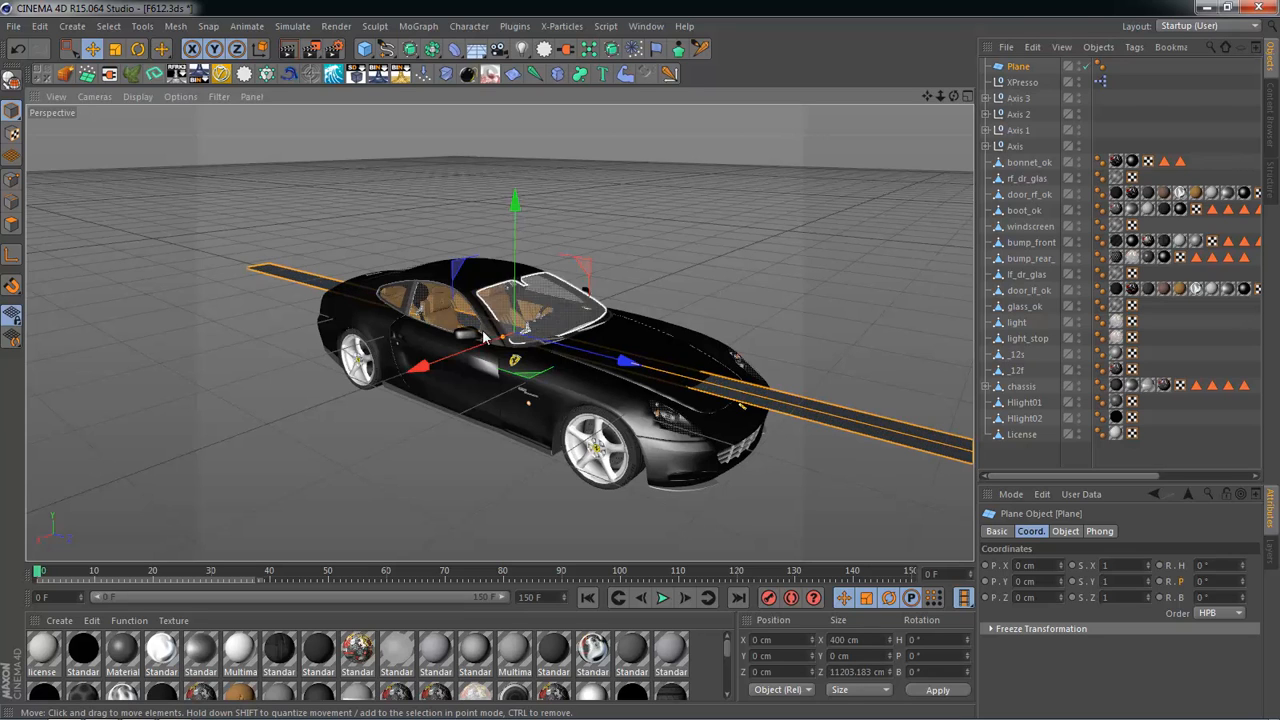
pyautogui.moveTo(503, 339); pyautogui.dragTo(187, 470)
# Step: Lower the plane to about -786 cm in Y in the Right view so it sits under the wheels
pyautogui.middleClick(349, 373)
pyautogui.middleClick(342, 435)
pyautogui.scroll(-10, 354, 428)
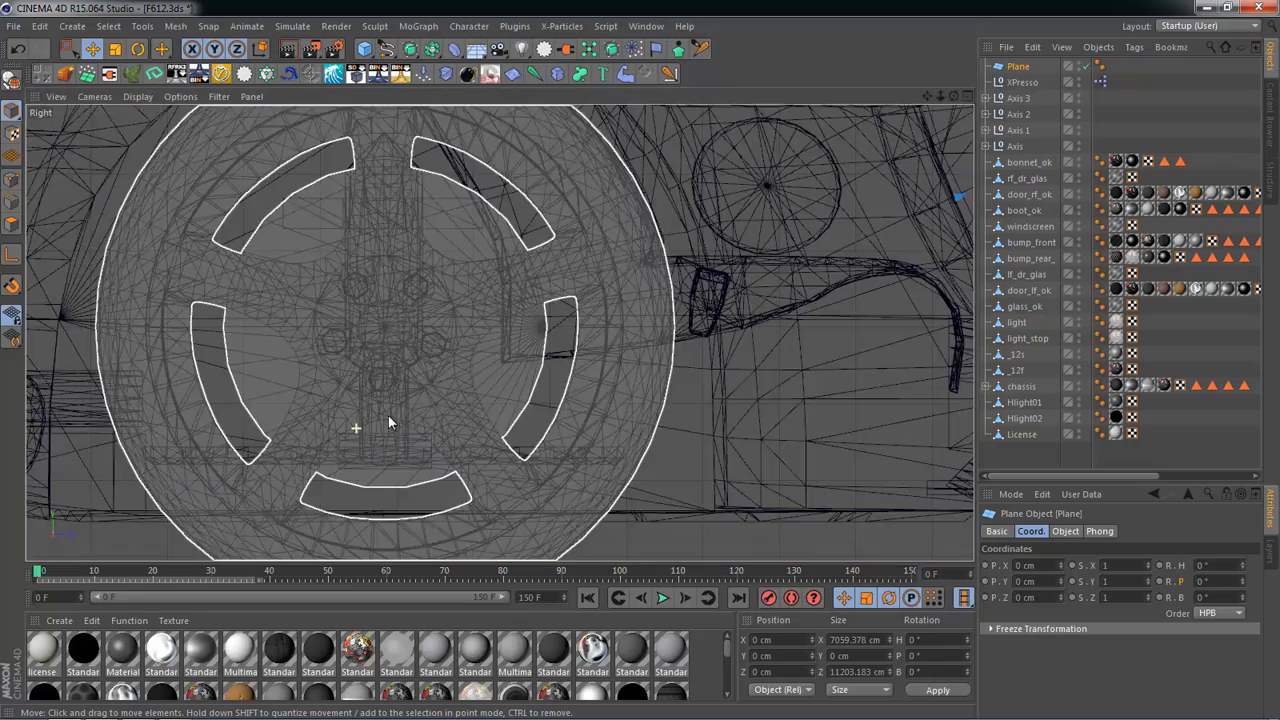
pyautogui.scroll(-5, 560, 310)
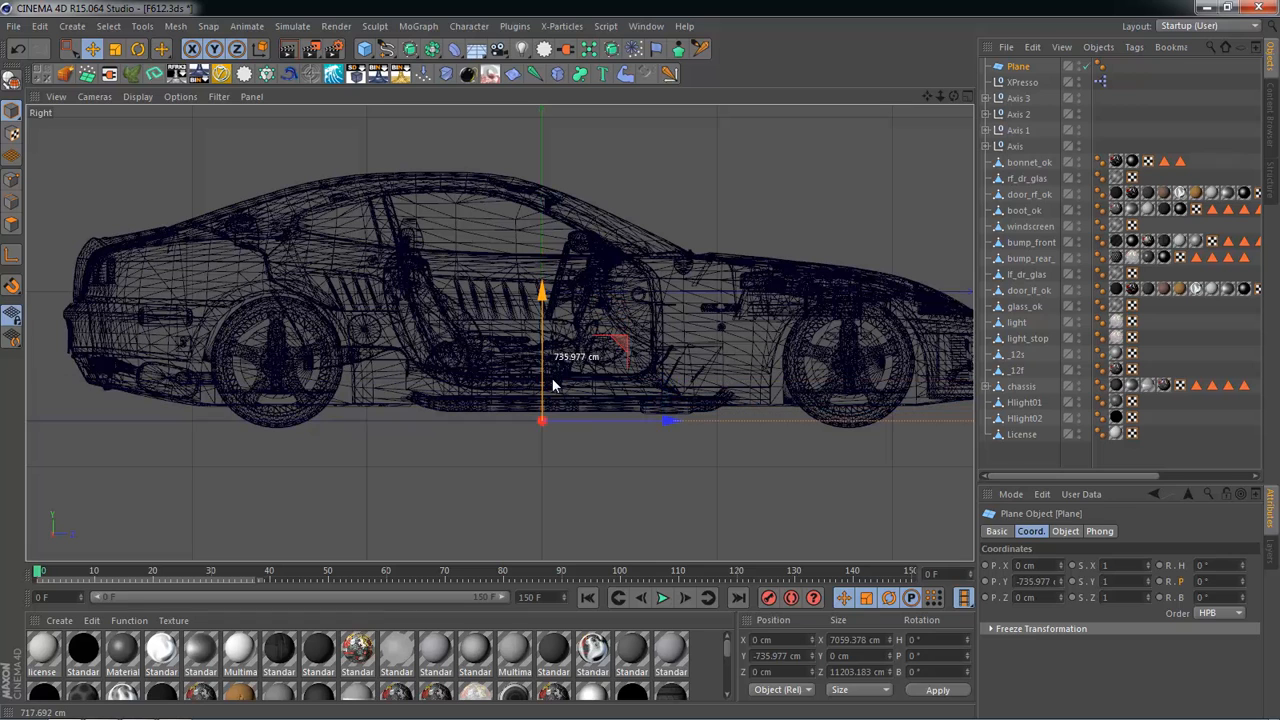
pyautogui.middleClick(557, 395)
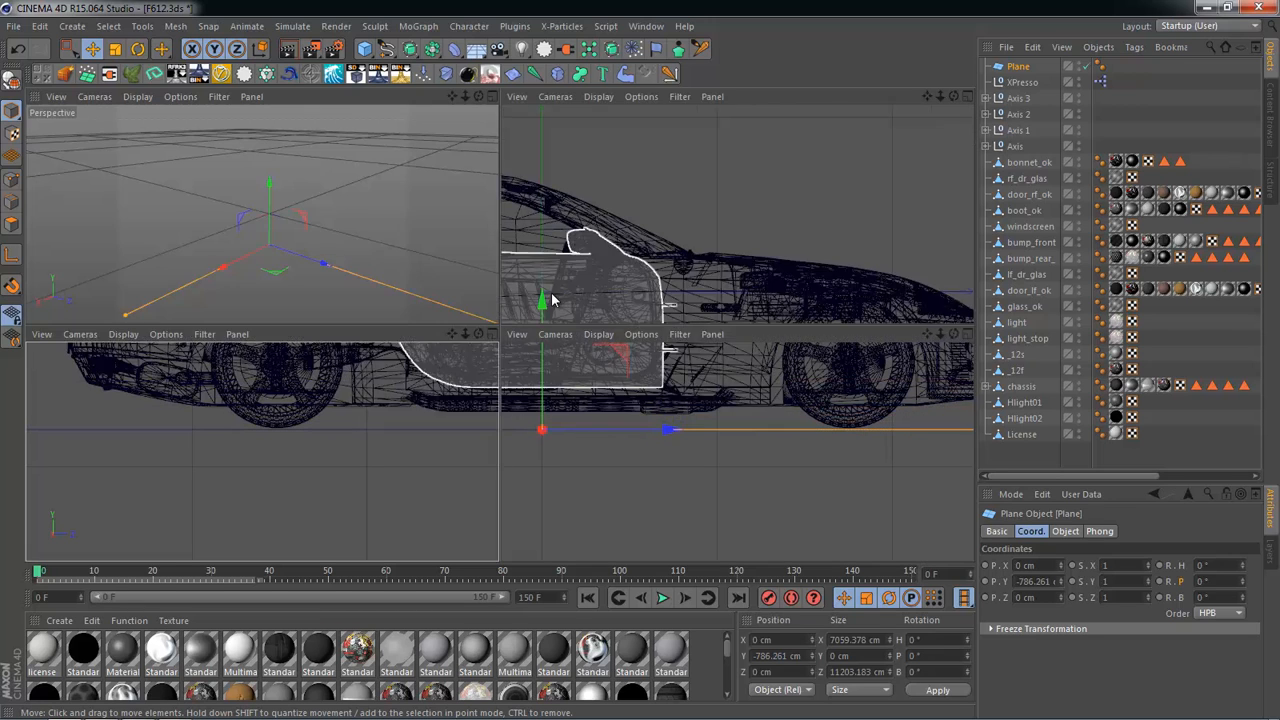
pyautogui.middleClick(409, 250)
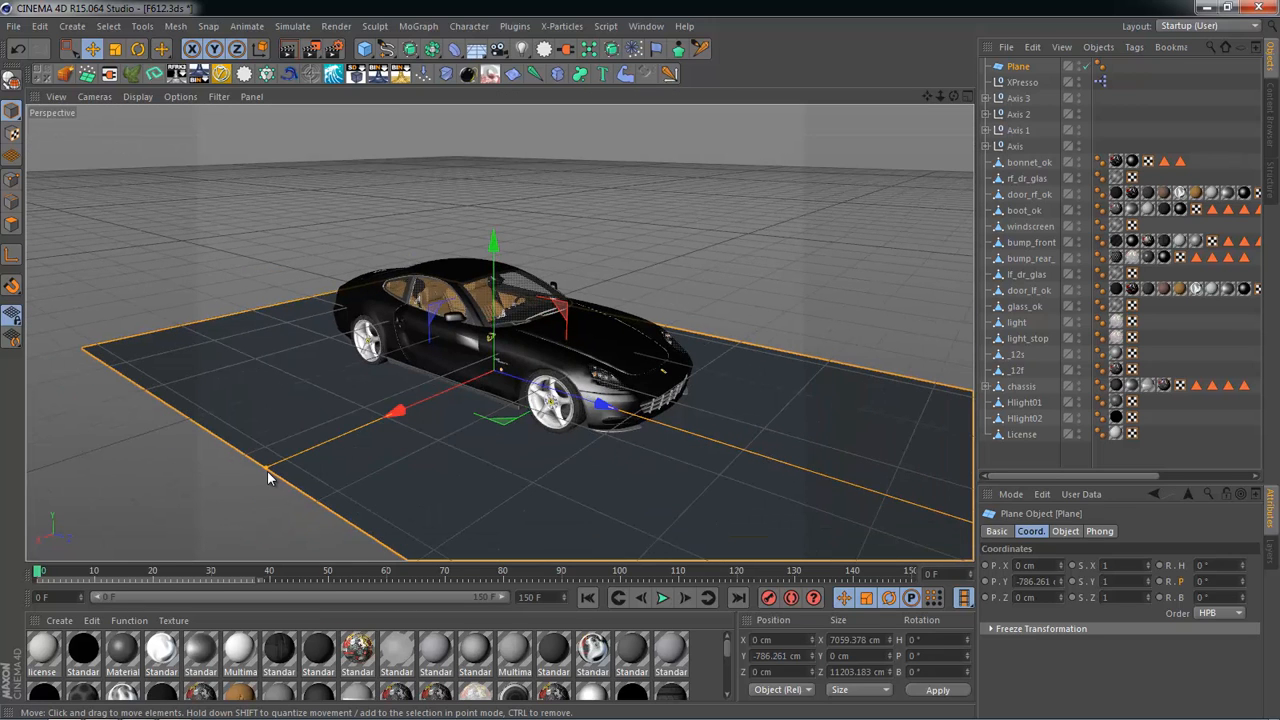
# Step: Enlarge the ground plane further to about 8496 cm wide and 16911 cm long
pyautogui.keyDown('alt'); pyautogui.moveTo(260, 469); pyautogui.dragTo(800, 317); pyautogui.keyUp('alt')
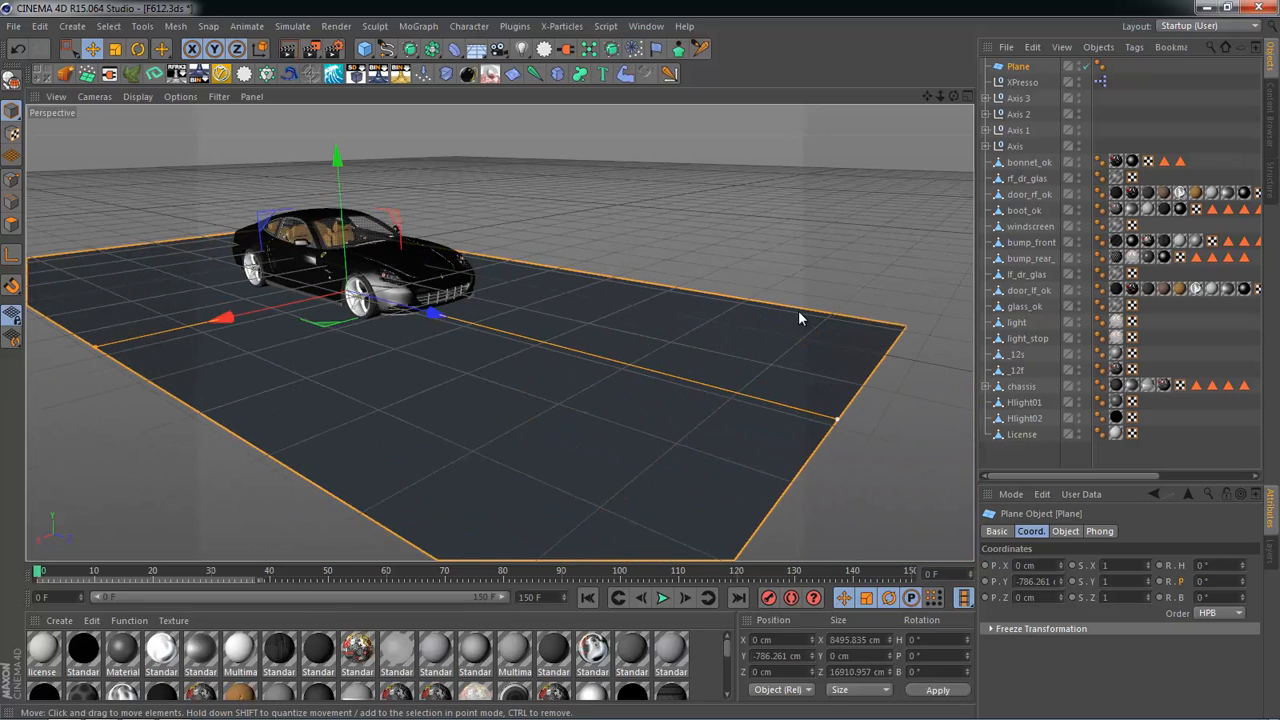
pyautogui.hotkey('ctrl', 'shift', 'a')
pyautogui.keyDown('alt'); pyautogui.moveTo(648, 322); pyautogui.dragTo(526, 377); pyautogui.keyUp('alt')
pyautogui.click(553, 370)
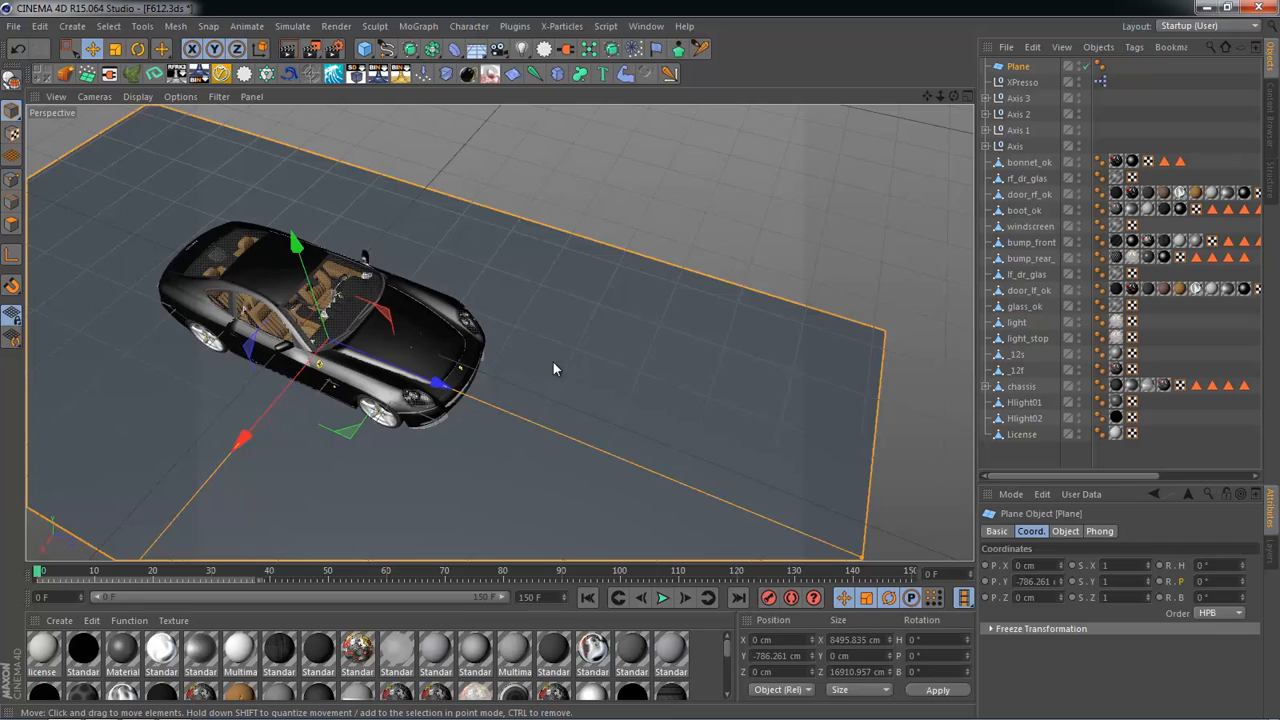
# Step: Set the plane's width and height segments to 50 and display the perspective view in Gouraud Shading (Lines)
pyautogui.click(1066, 531)
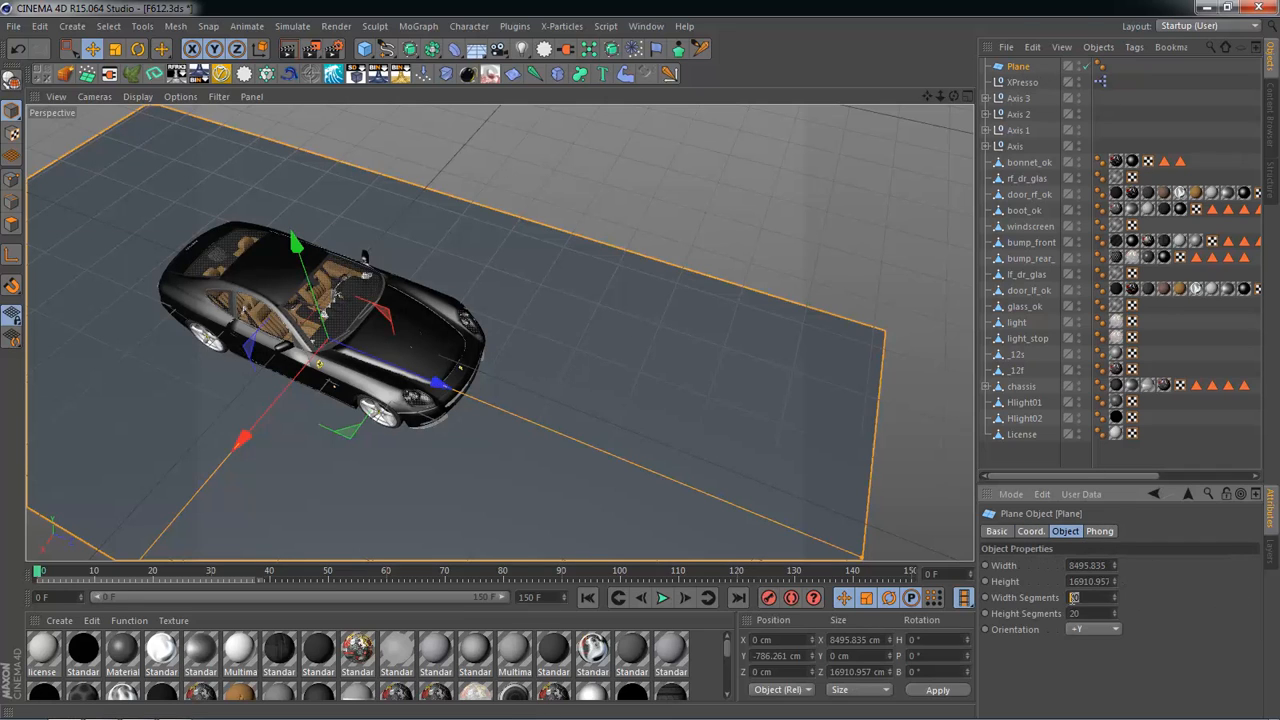
pyautogui.click(138, 97)
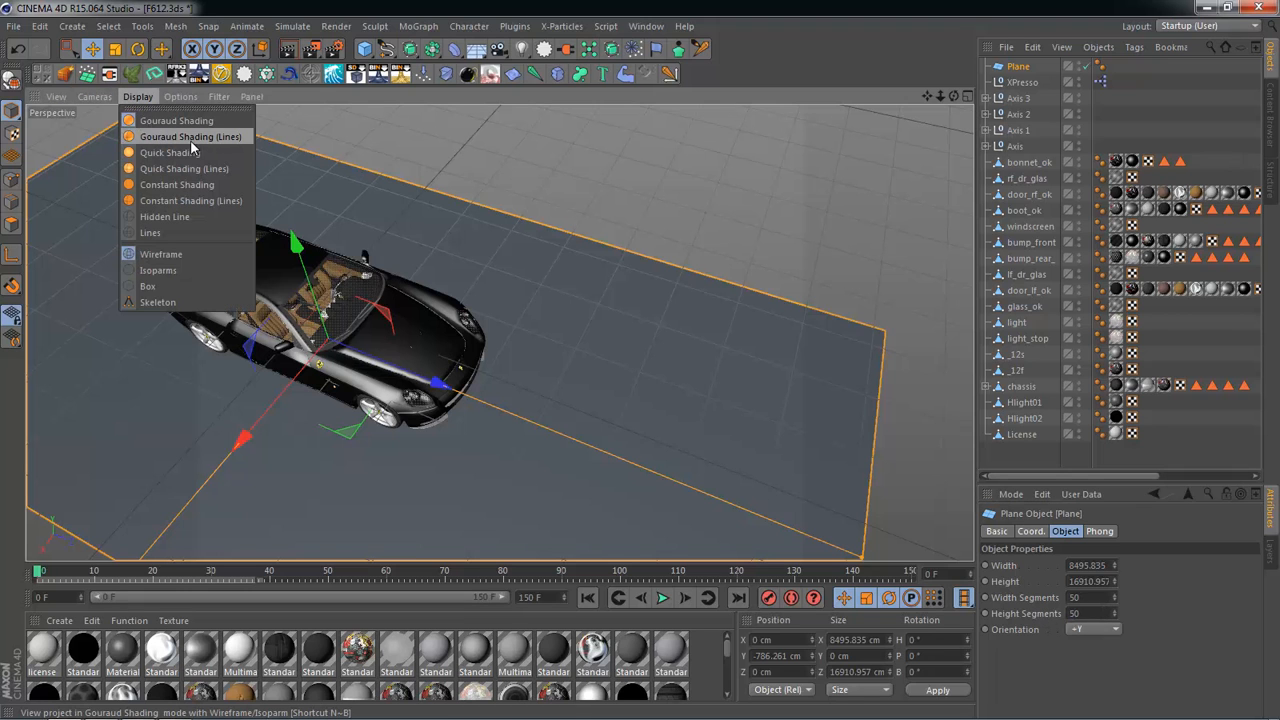
pyautogui.click(190, 136)
pyautogui.moveTo(305, 174)
pyautogui.keyDown('alt'); pyautogui.mouseDown()
pyautogui.moveTo(383, 234)
pyautogui.moveTo(148, 241)
pyautogui.moveTo(580, 333)
pyautogui.moveTo(556, 309)
pyautogui.moveTo(580, 285)
pyautogui.mouseUp(); pyautogui.keyUp('alt')
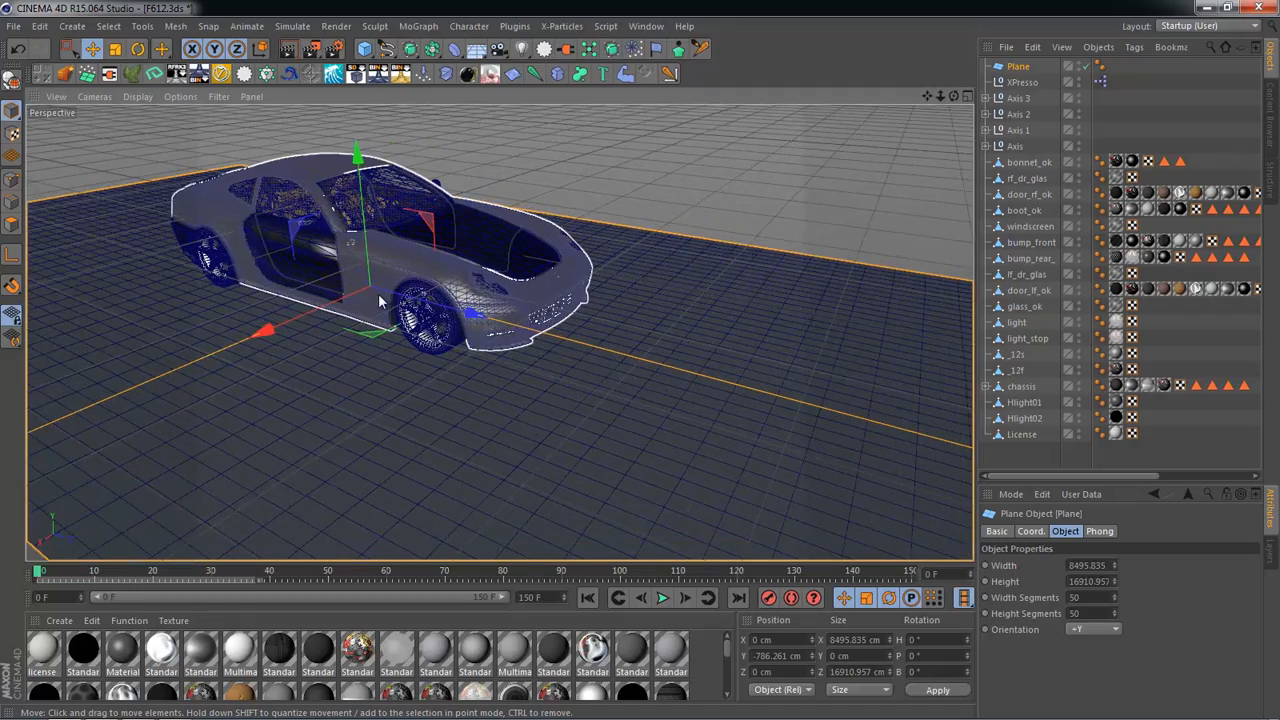
# Step: Play the animation to check the car over the segmented ground plane and select the plane
pyautogui.keyDown('alt'); pyautogui.moveTo(378, 293); pyautogui.dragTo(351, 343); pyautogui.keyUp('alt')
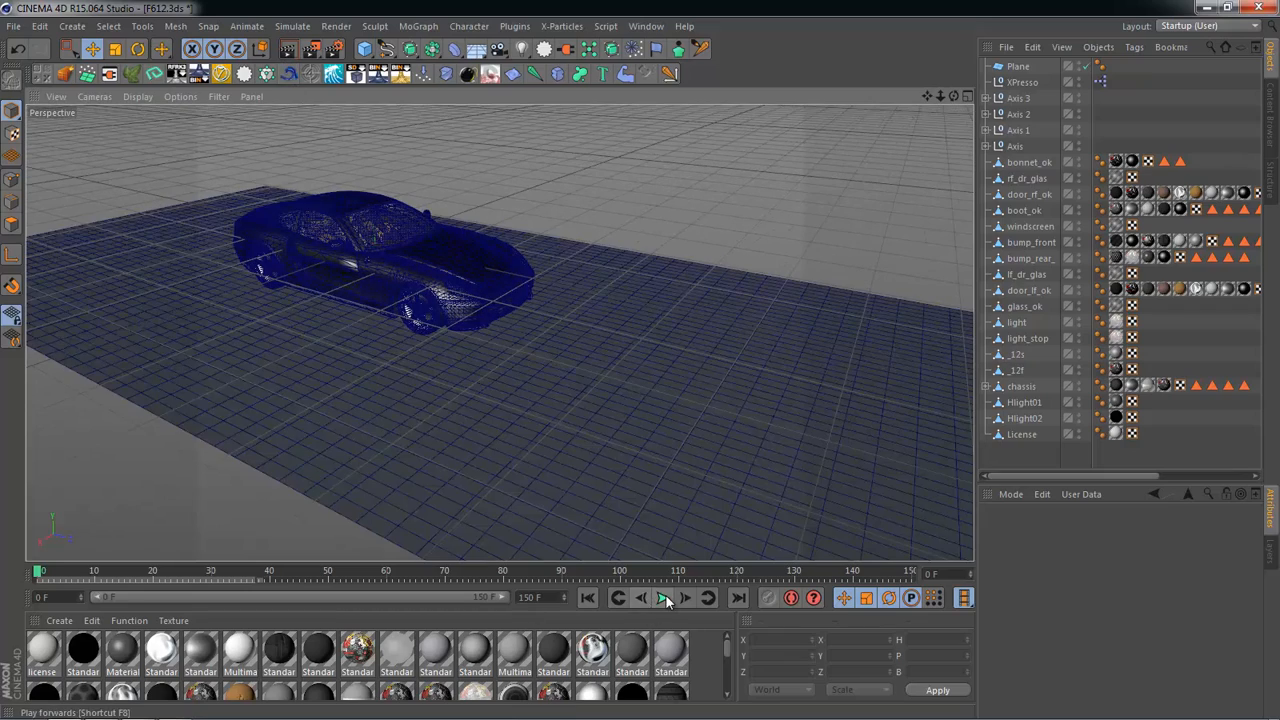
pyautogui.click(662, 597)
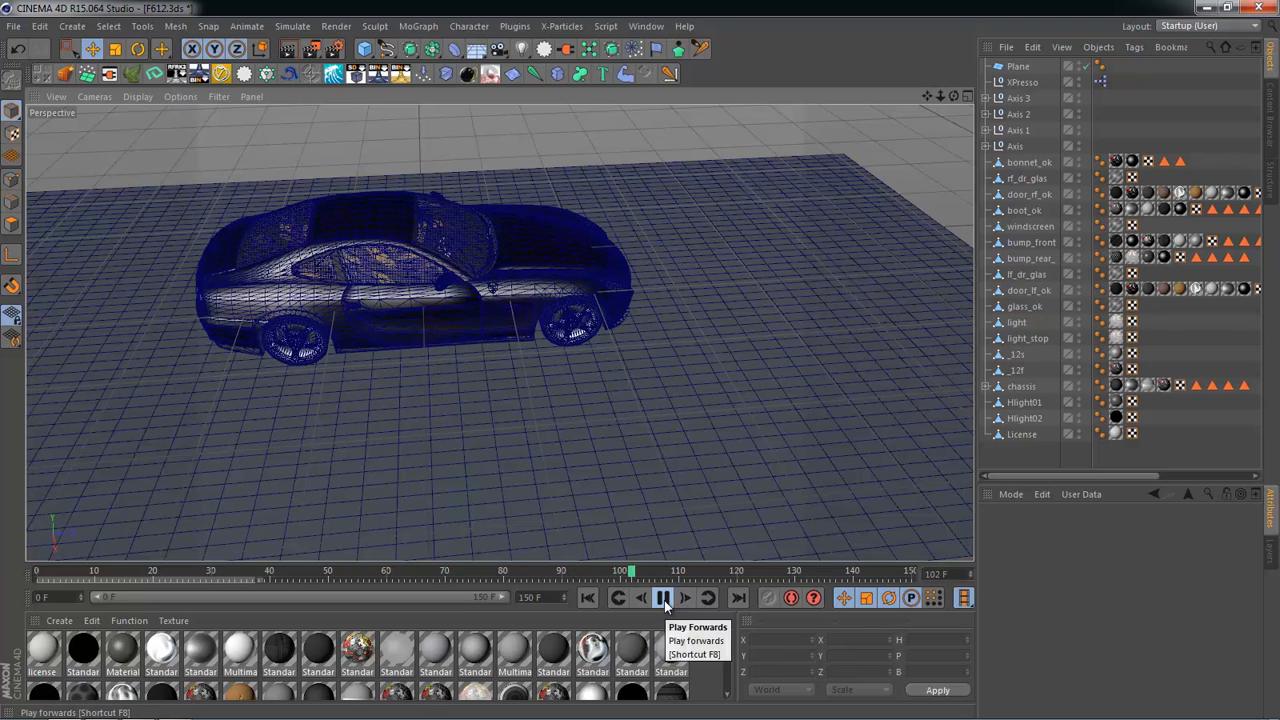
pyautogui.click(692, 462)
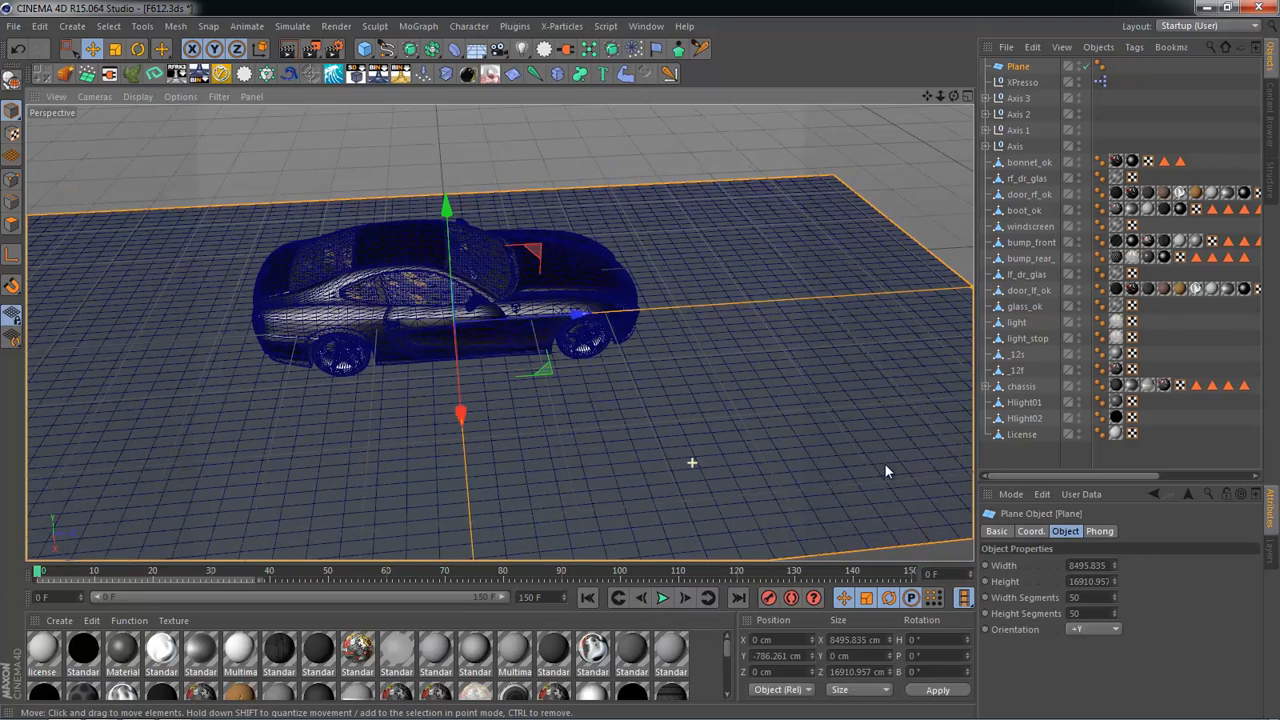
# Step: Move the ground plane back to about Z -5231 cm and enlarge it to about 9127 by 20424 cm
pyautogui.keyDown('alt'); pyautogui.moveTo(707, 428); pyautogui.dragTo(678, 377); pyautogui.keyUp('alt')
pyautogui.click(909, 242)
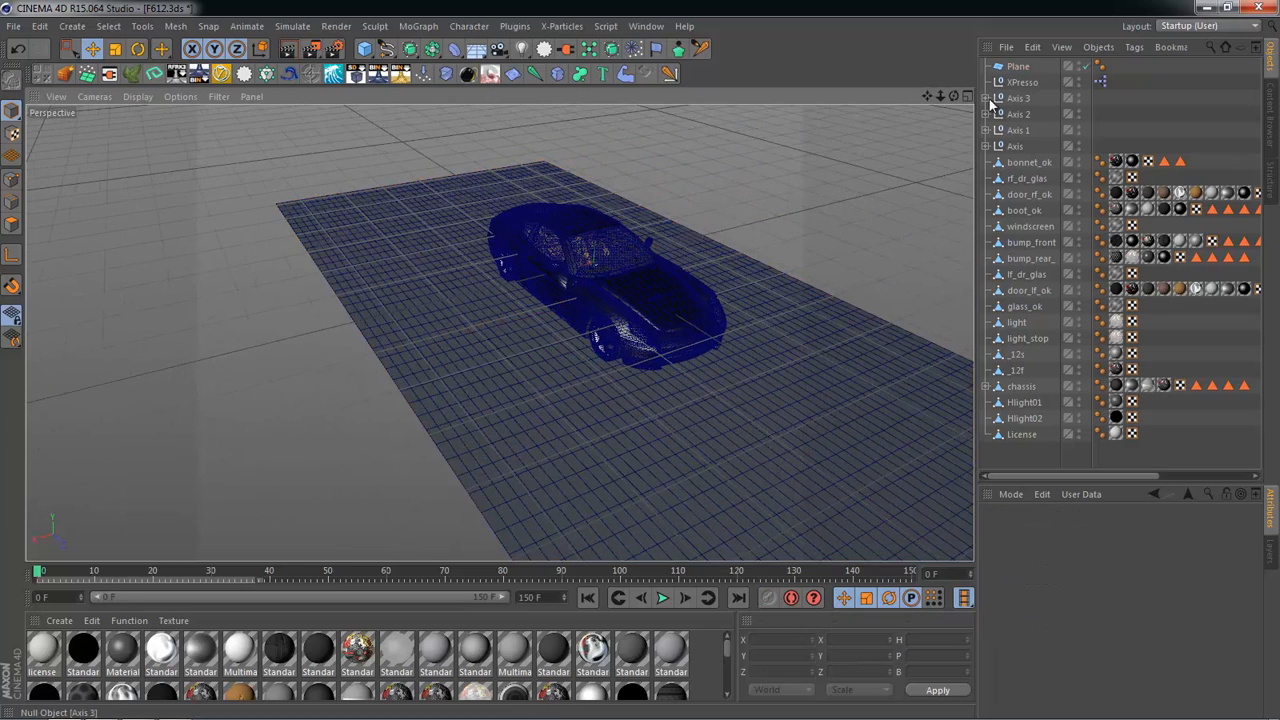
pyautogui.click(1012, 67)
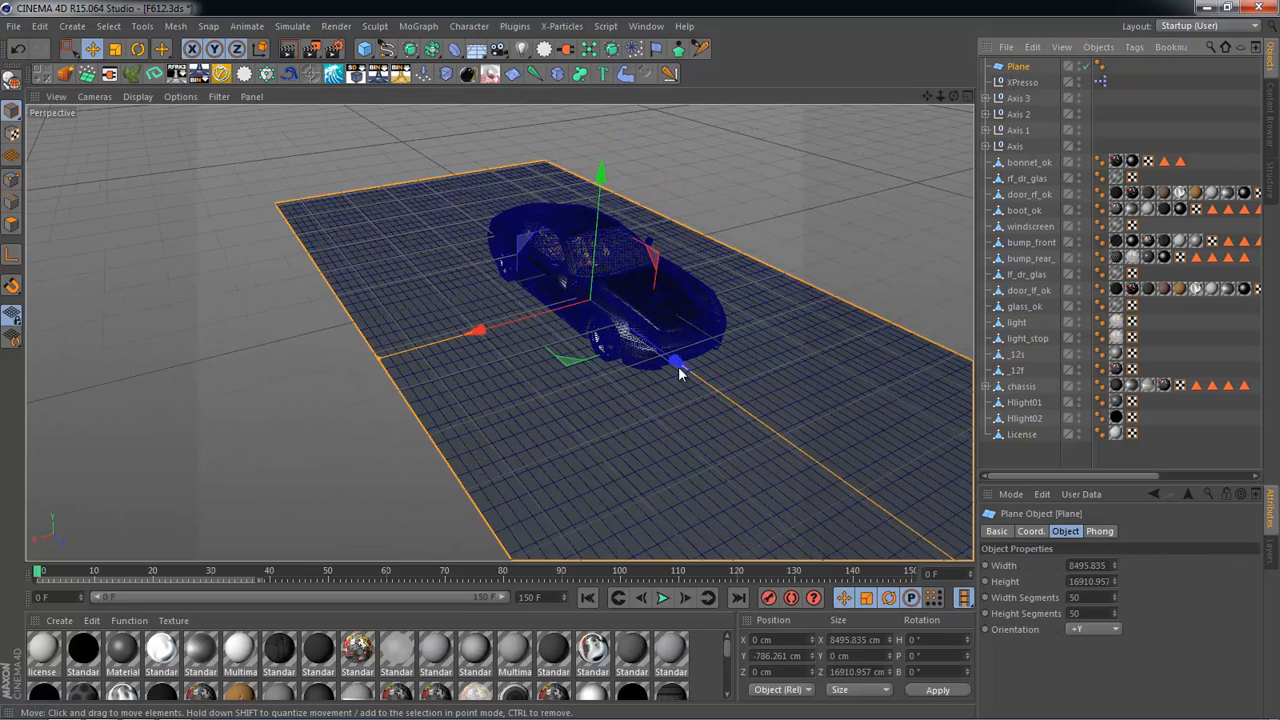
pyautogui.keyDown('alt'); pyautogui.moveTo(613, 353); pyautogui.dragTo(496, 321, button='middle'); pyautogui.keyUp('alt')
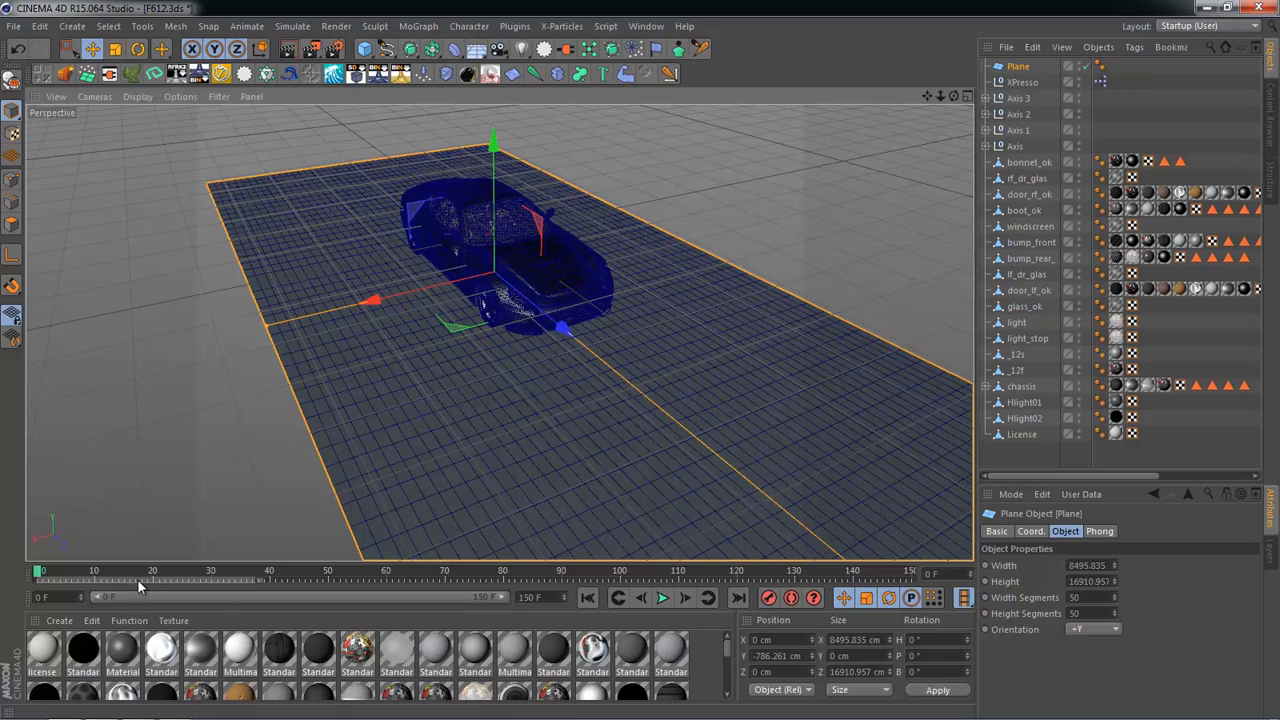
pyautogui.moveTo(563, 322); pyautogui.dragTo(451, 230)
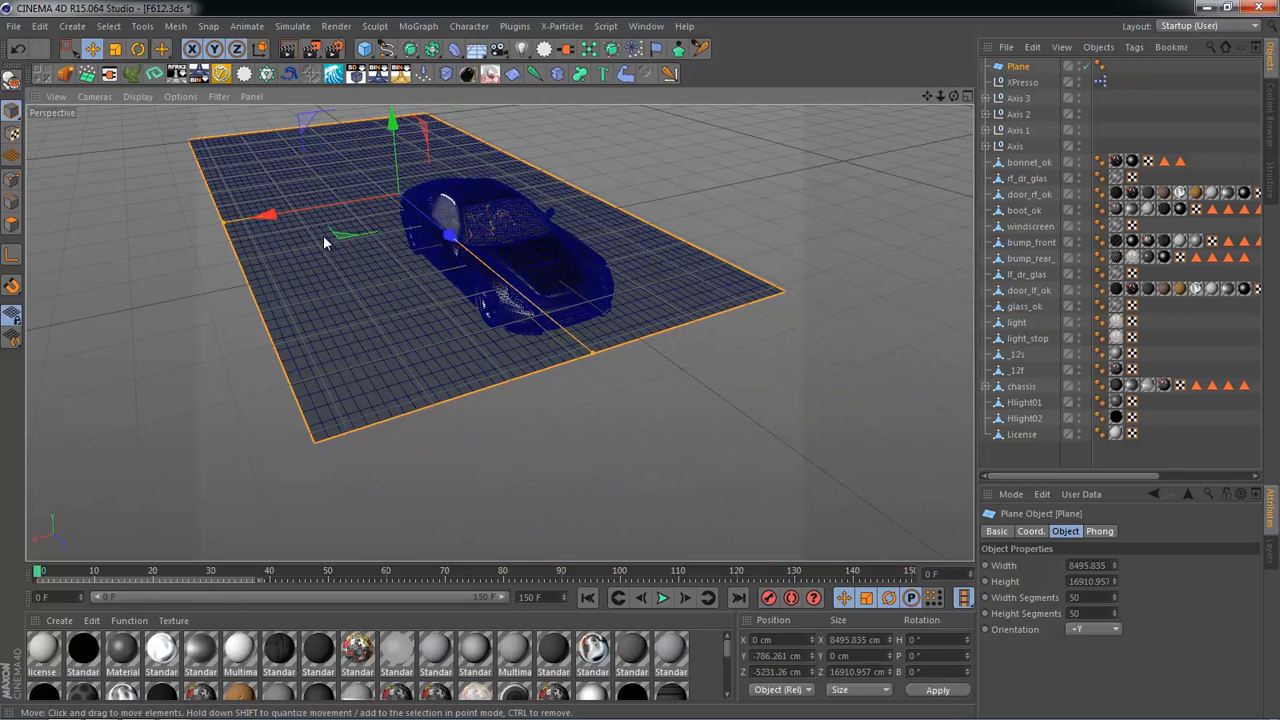
pyautogui.moveTo(225, 228); pyautogui.dragTo(210, 233)
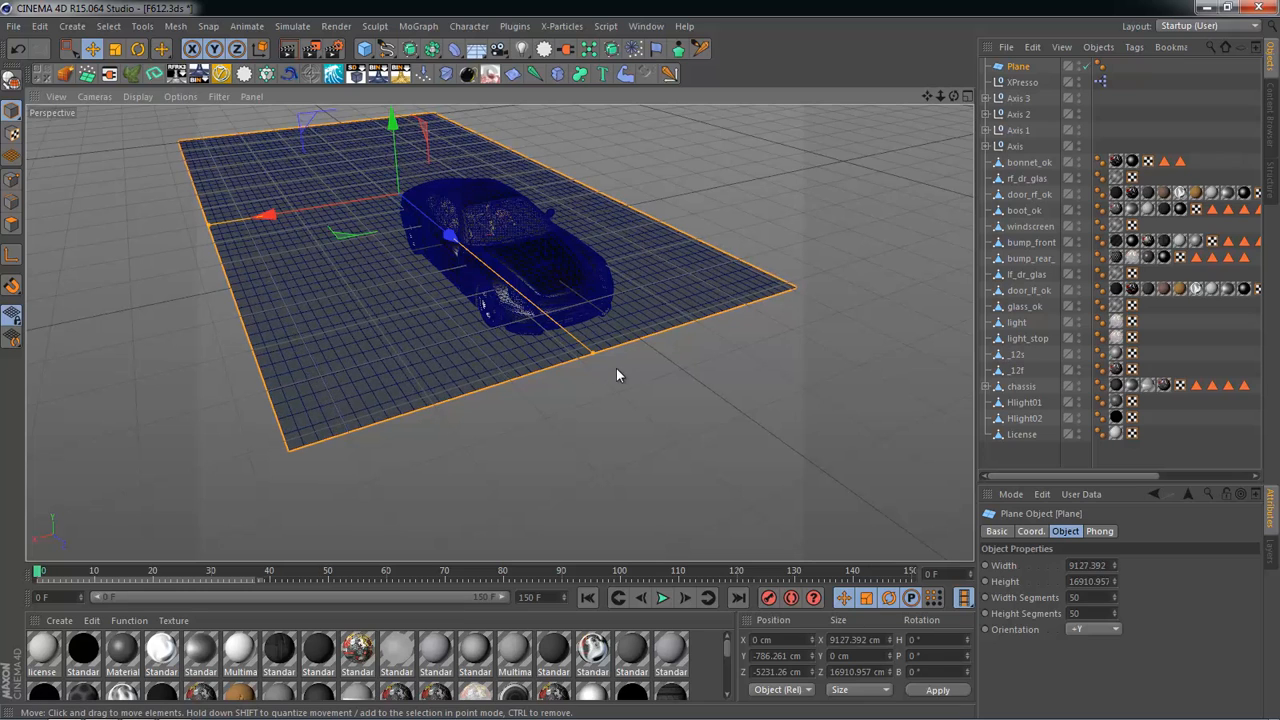
pyautogui.moveTo(594, 358); pyautogui.dragTo(690, 468)
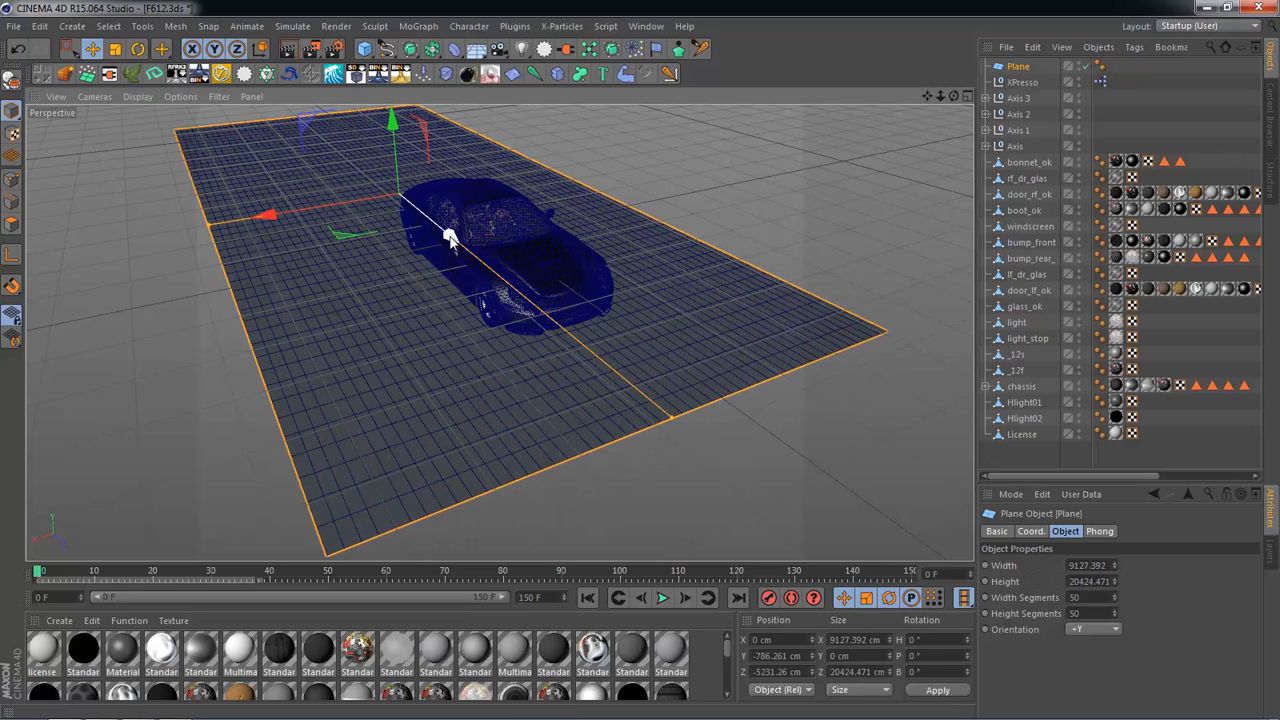
# Step: Try animating the plane along Z from about -7258 cm at frame 0 to about 2584 cm at frame 150, and play it
pyautogui.moveTo(452, 238); pyautogui.dragTo(421, 212)
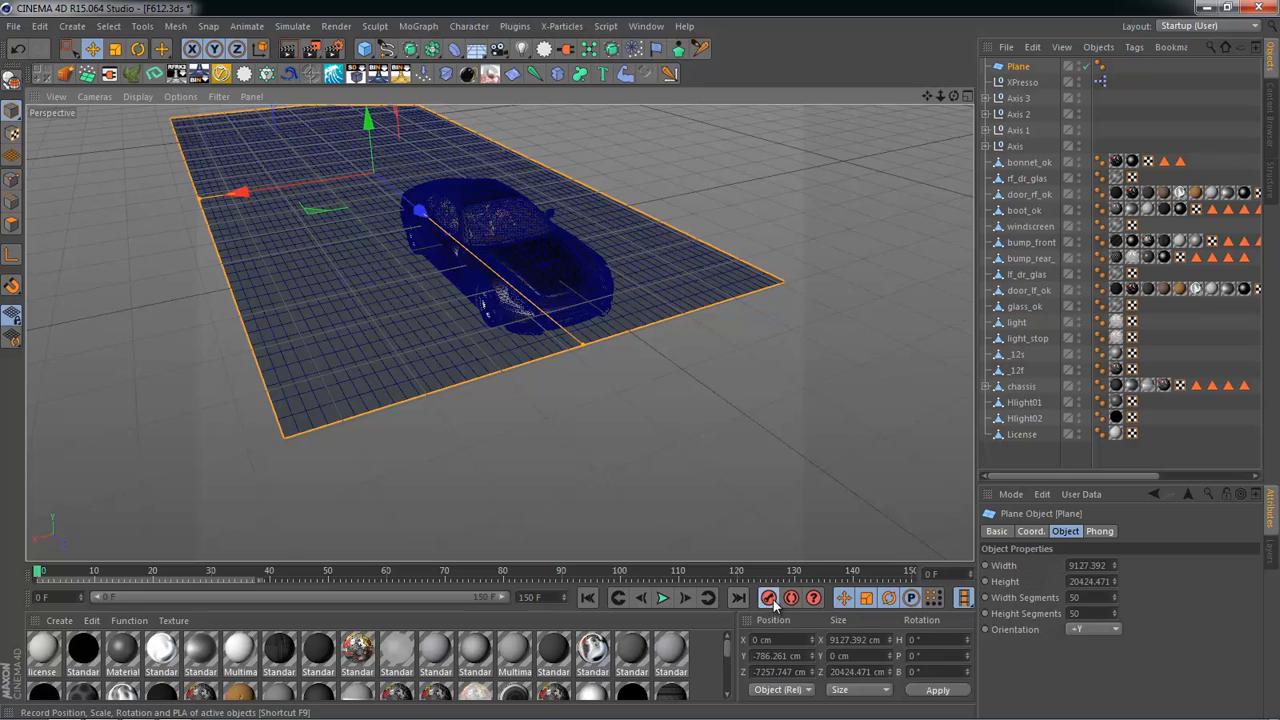
pyautogui.moveTo(776, 578); pyautogui.dragTo(910, 575)
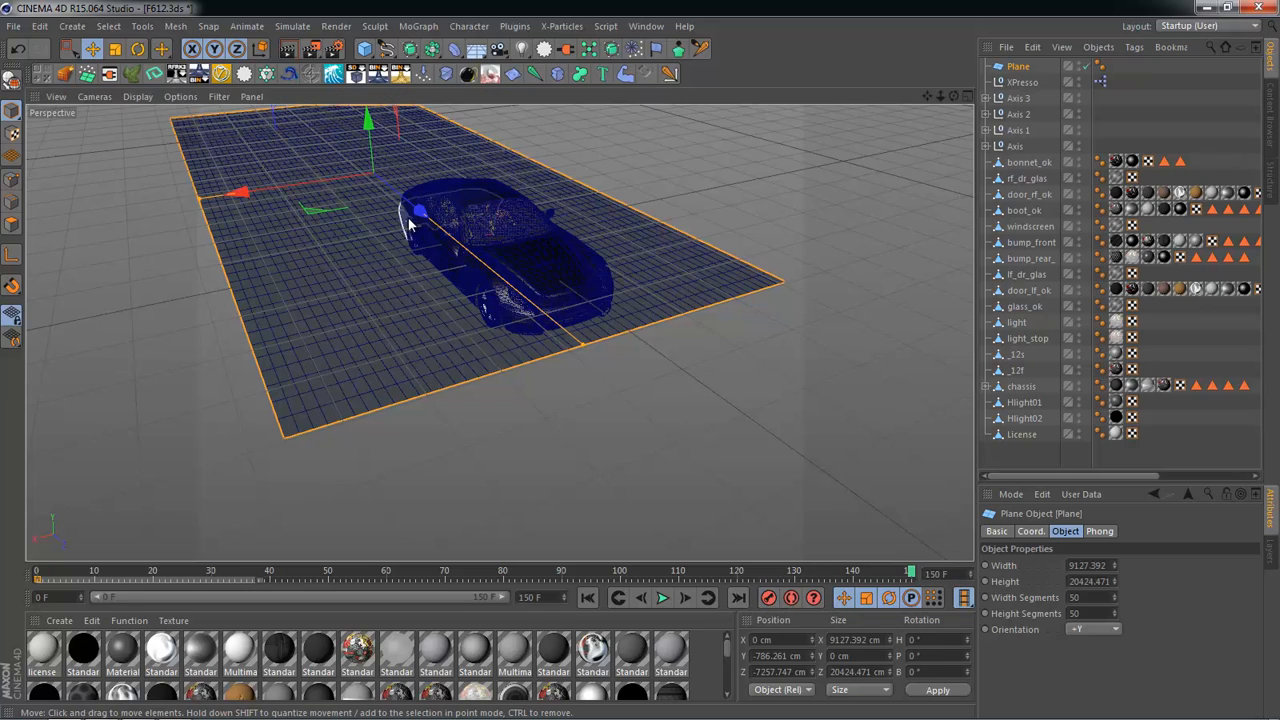
pyautogui.moveTo(418, 214); pyautogui.dragTo(795, 557)
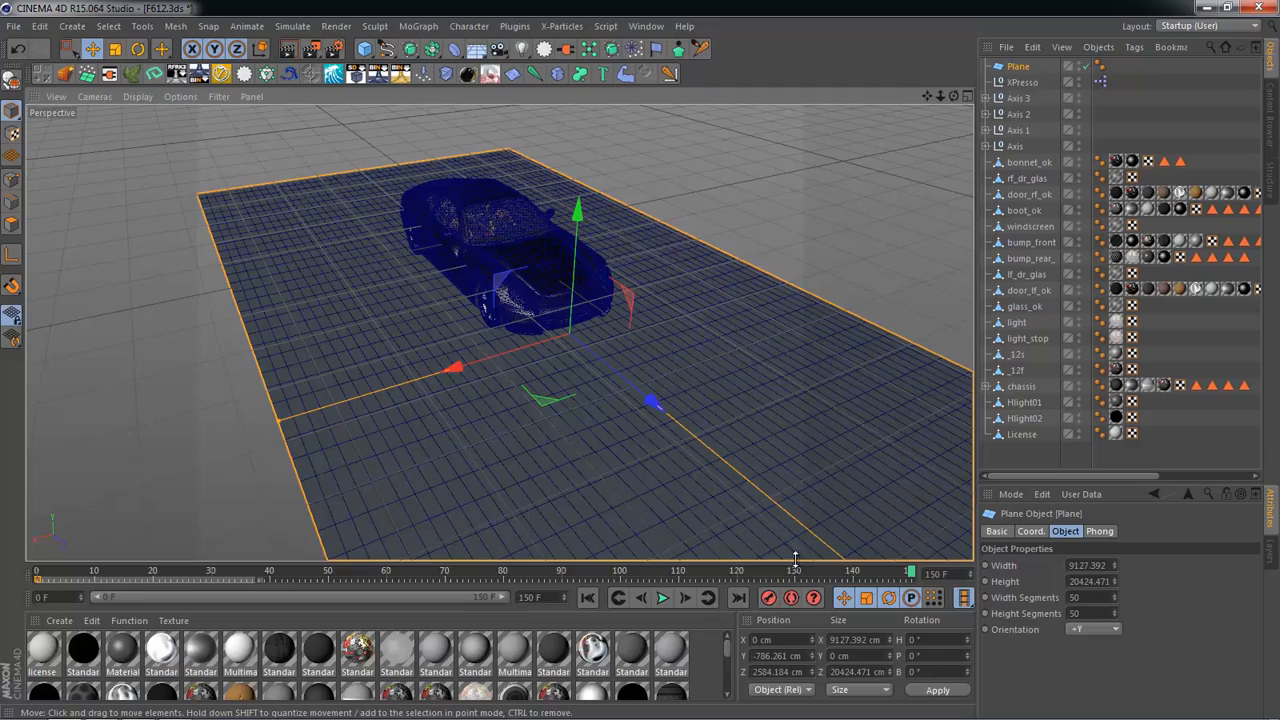
pyautogui.click(663, 598)
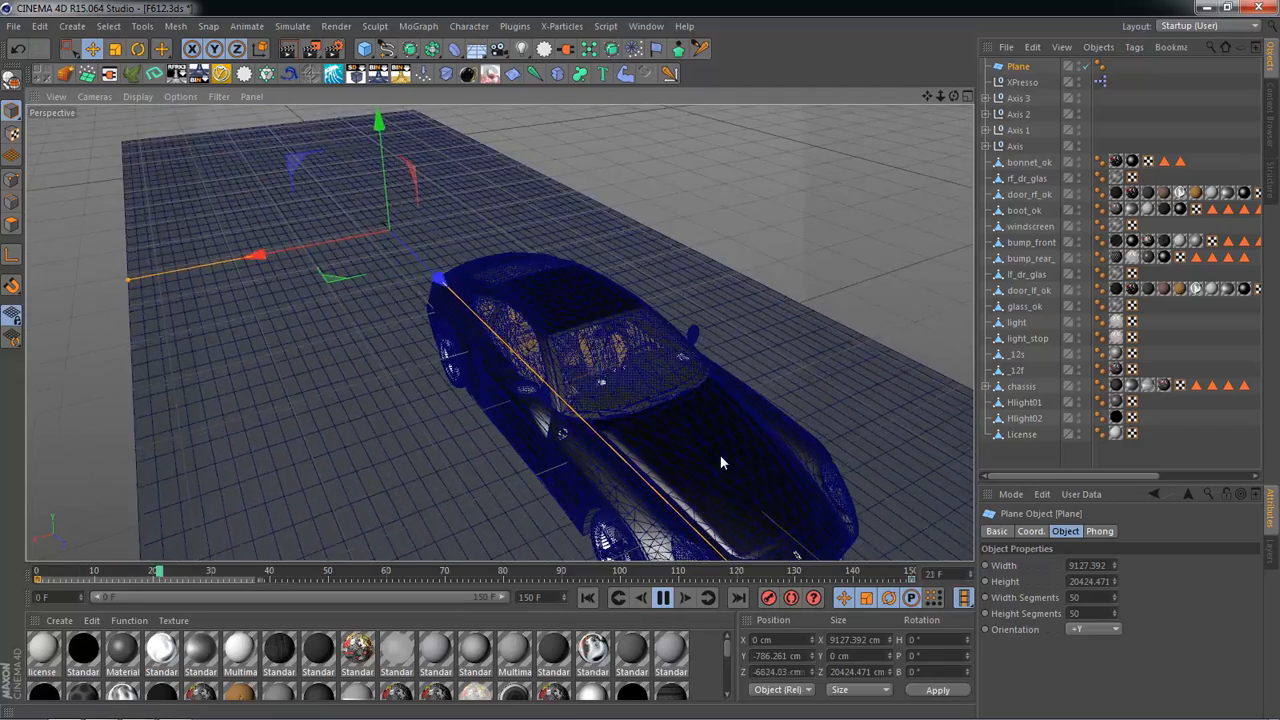
pyautogui.keyDown('alt'); pyautogui.moveTo(722, 462); pyautogui.dragTo(648, 331); pyautogui.keyUp('alt')
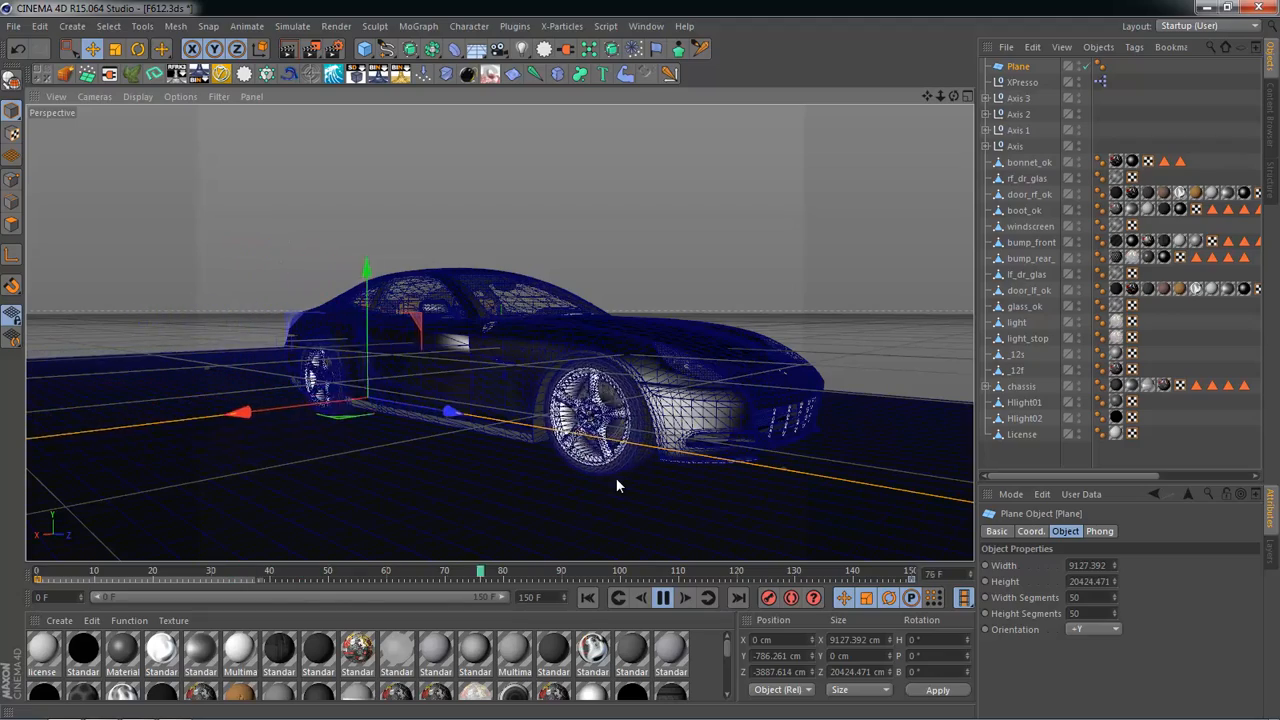
pyautogui.click(662, 598)
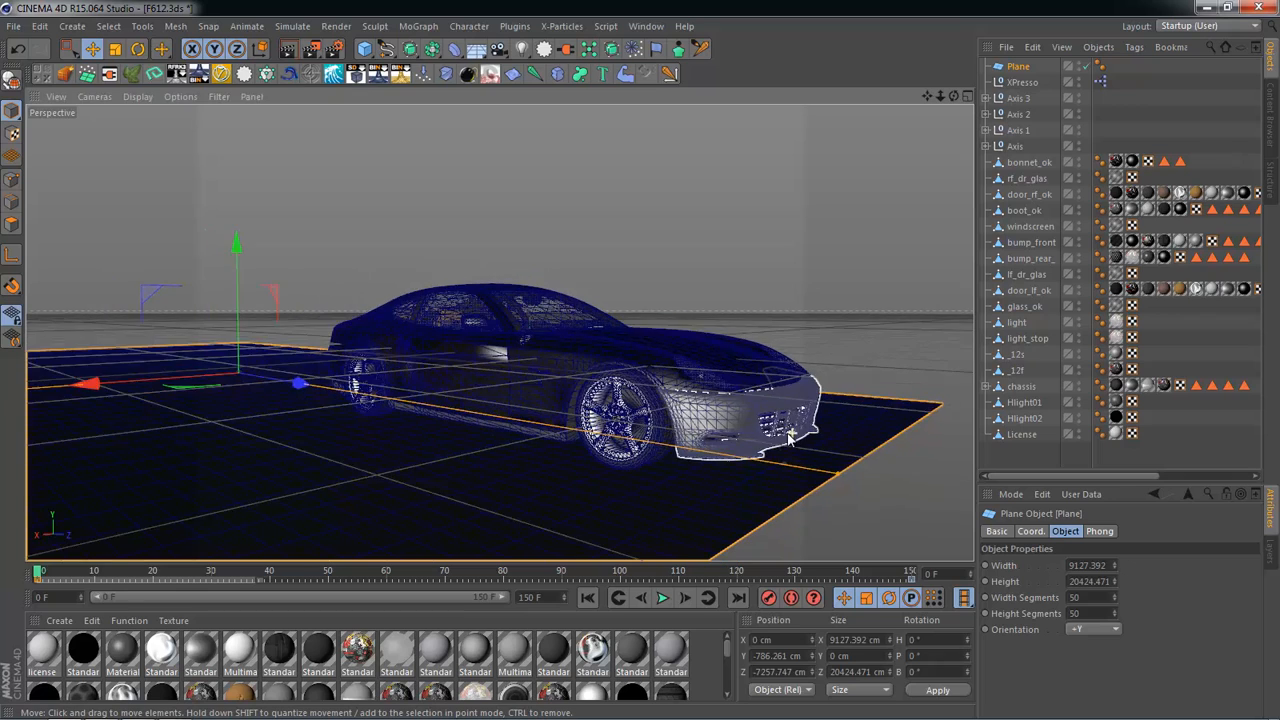
# Step: Delete the plane's keyframes at frames 0 and 150
pyautogui.keyDown('alt'); pyautogui.moveTo(790, 372); pyautogui.dragTo(793, 475); pyautogui.keyUp('alt')
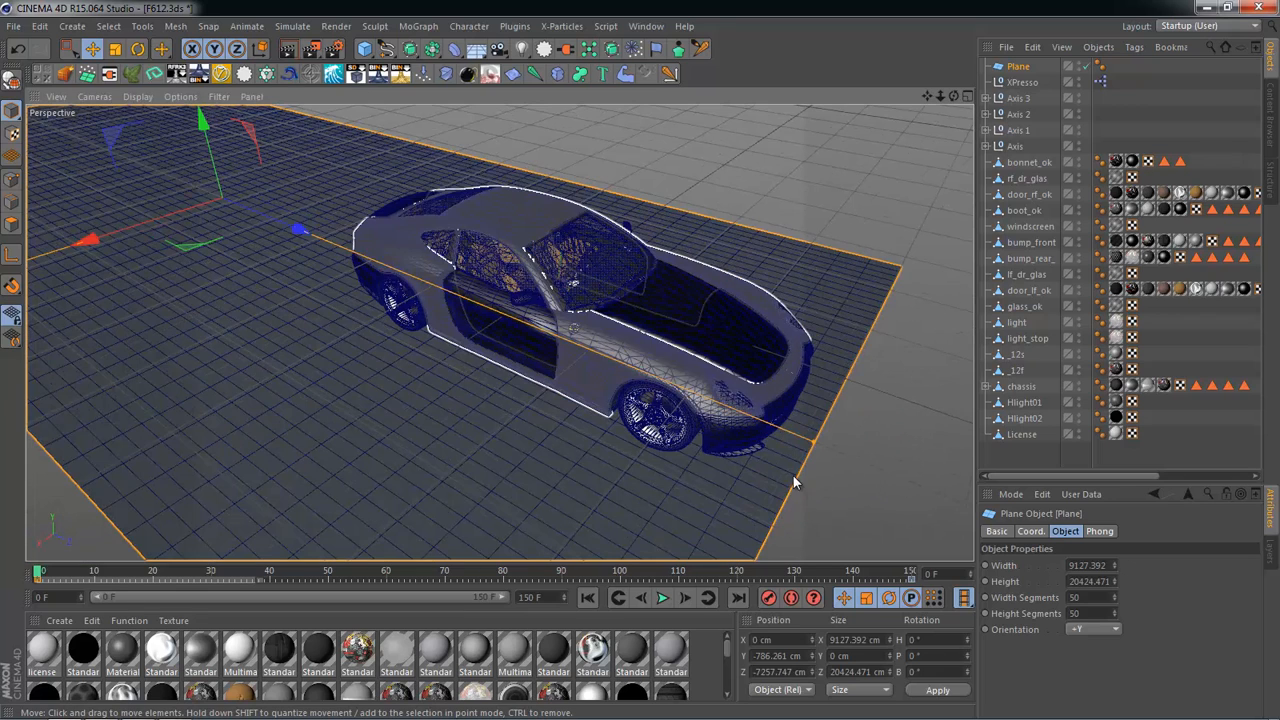
pyautogui.click(910, 582)
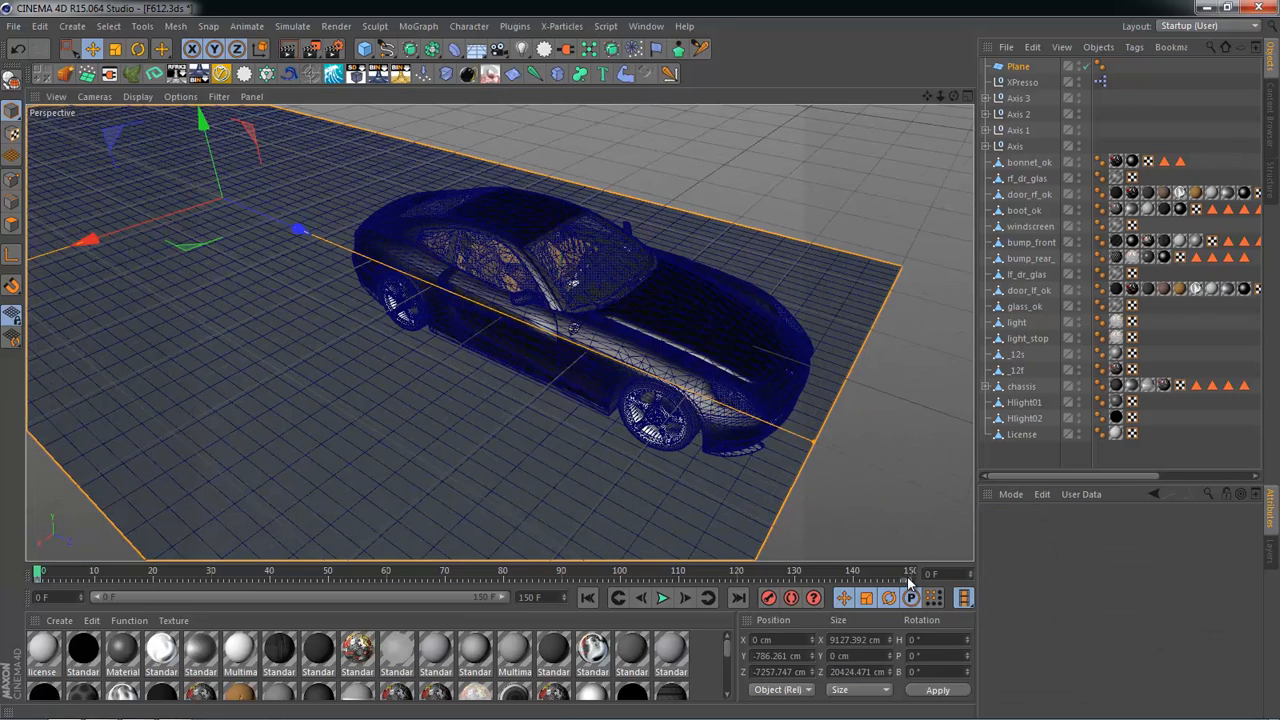
pyautogui.click(37, 583)
pyautogui.press('Delete')
# Step: Keyframe the plane at about Z 4859 cm on frame 0 and about -6155 cm on frame 150, and play the animation
pyautogui.keyDown('alt'); pyautogui.moveTo(272, 221); pyautogui.dragTo(585, 305); pyautogui.keyUp('alt')
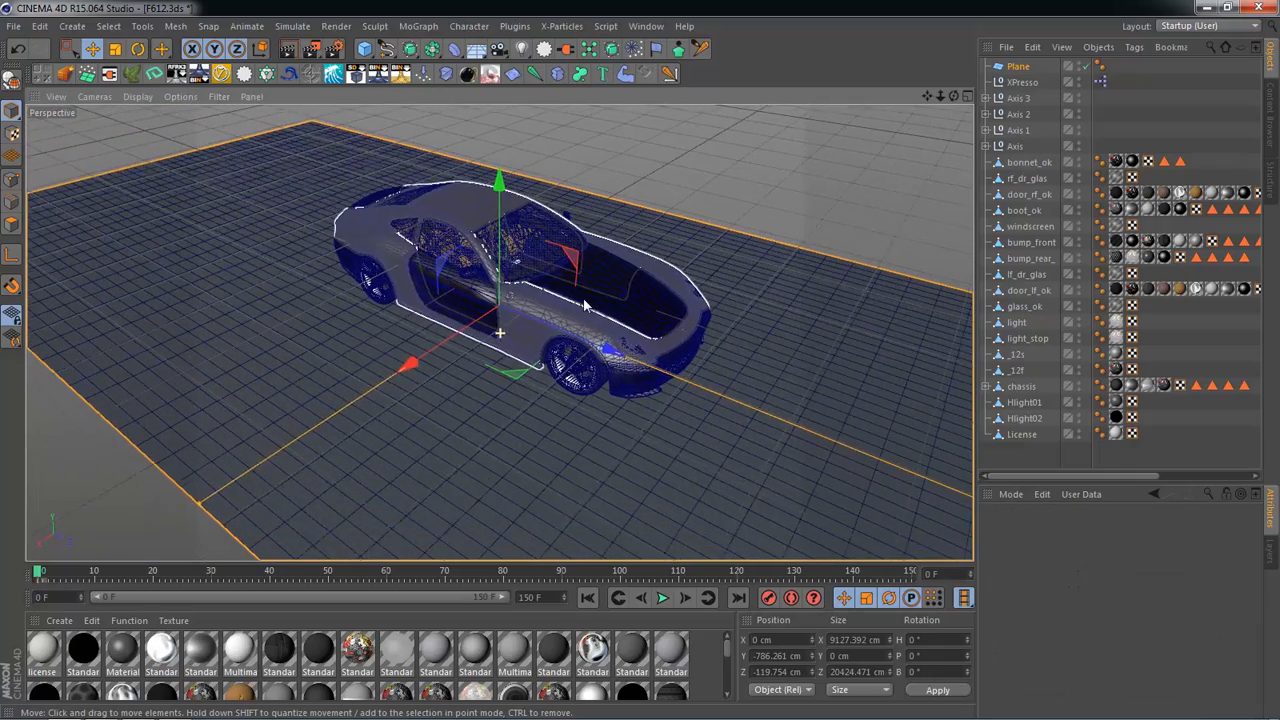
pyautogui.keyDown('alt'); pyautogui.moveTo(584, 299); pyautogui.dragTo(571, 290, button='middle'); pyautogui.keyUp('alt')
pyautogui.moveTo(601, 344); pyautogui.dragTo(526, 318)
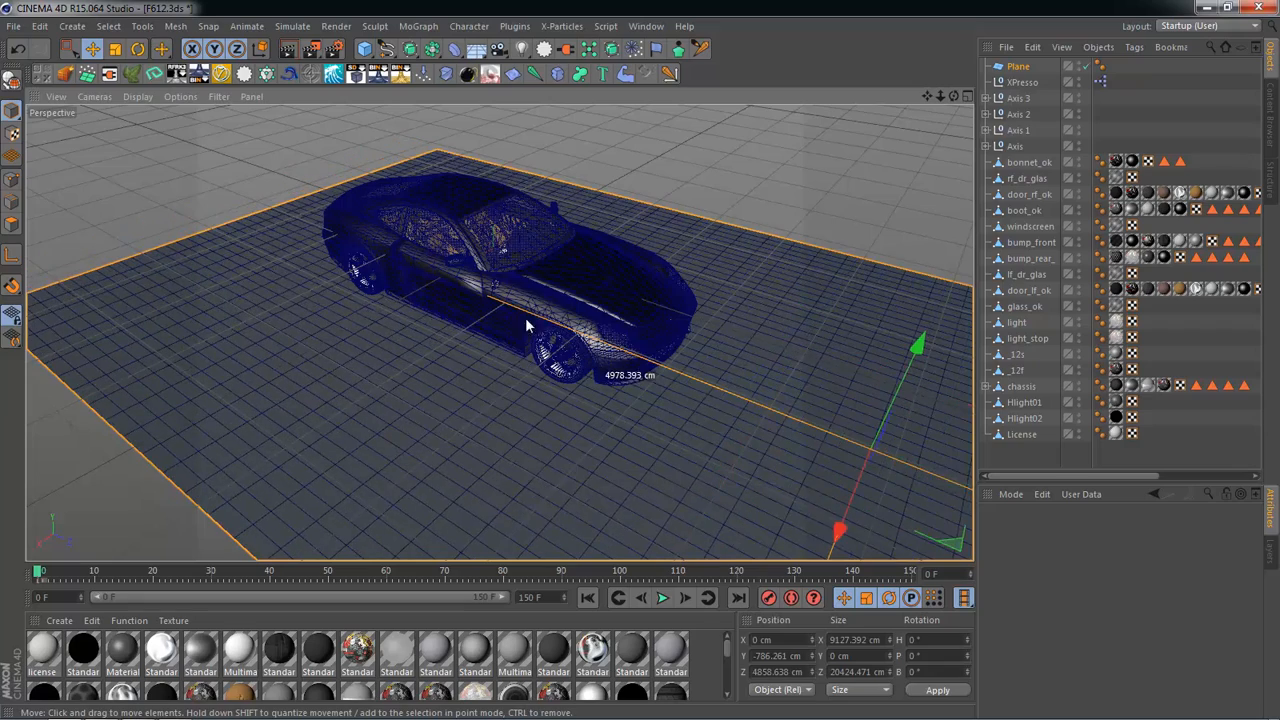
pyautogui.keyDown('alt'); pyautogui.moveTo(466, 303); pyautogui.dragTo(325, 280, button='middle'); pyautogui.keyUp('alt')
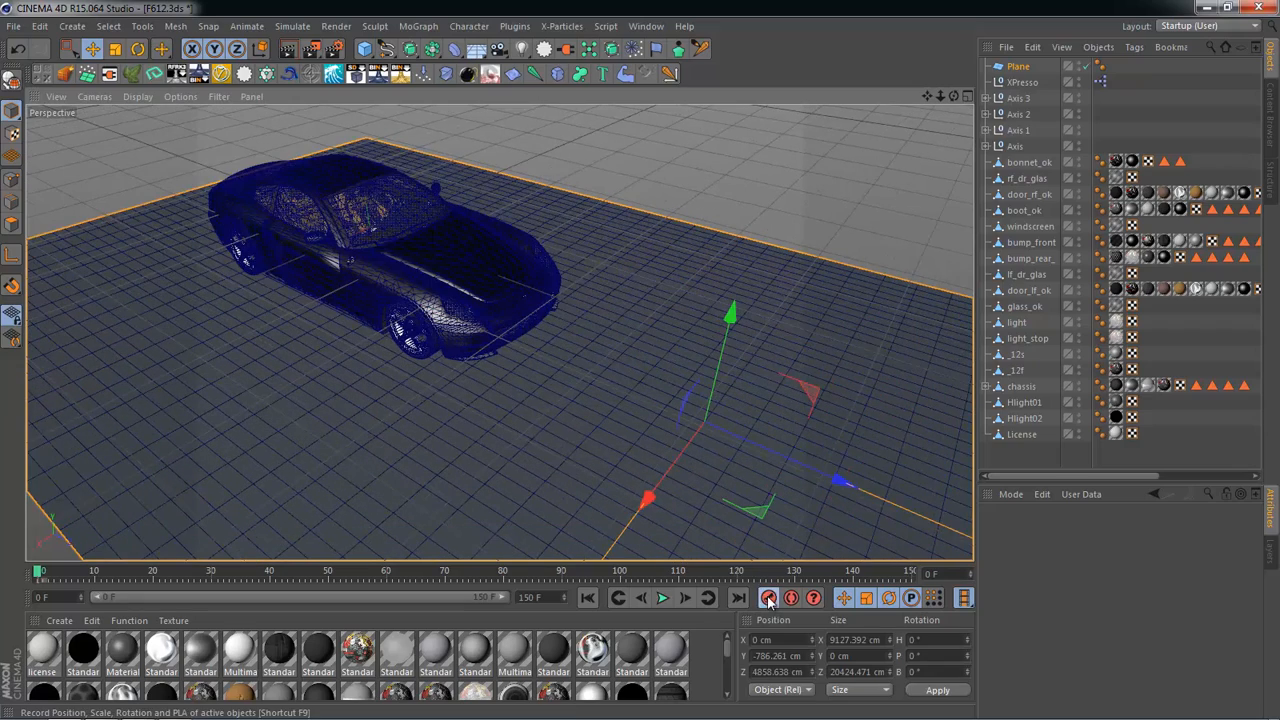
pyautogui.moveTo(772, 578); pyautogui.dragTo(918, 580)
pyautogui.moveTo(842, 484); pyautogui.dragTo(212, 267)
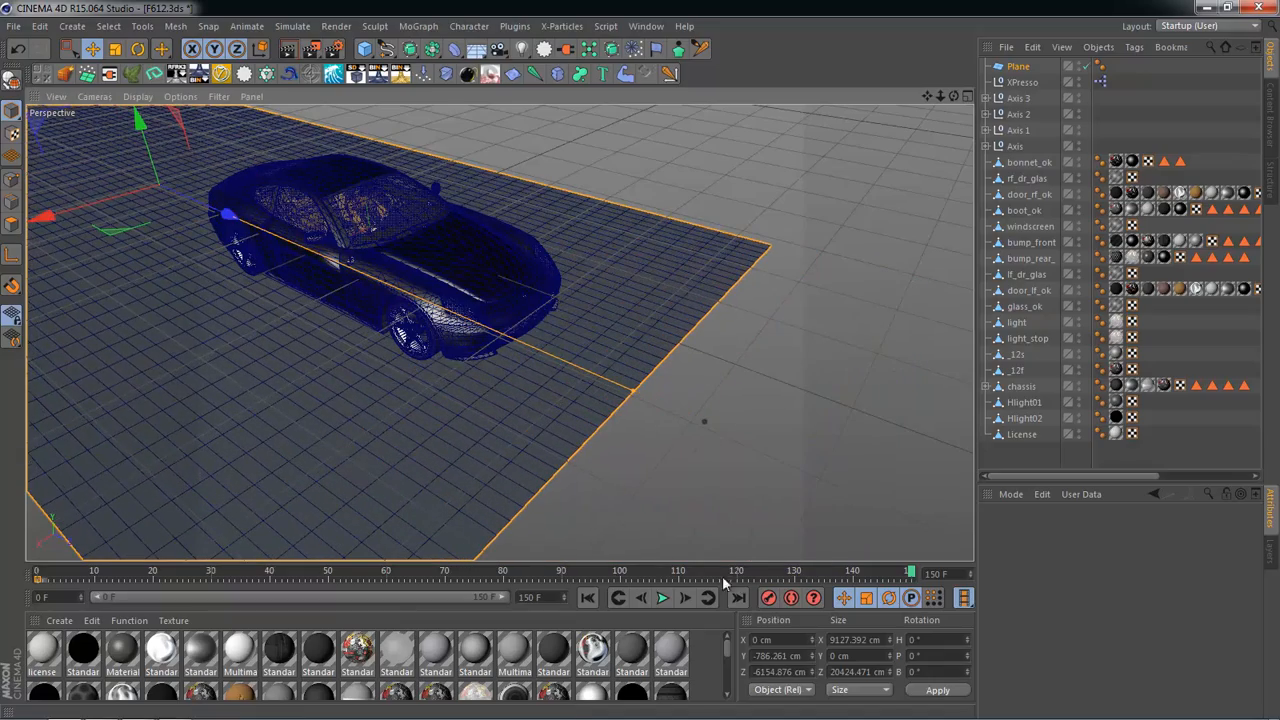
pyautogui.click(662, 598)
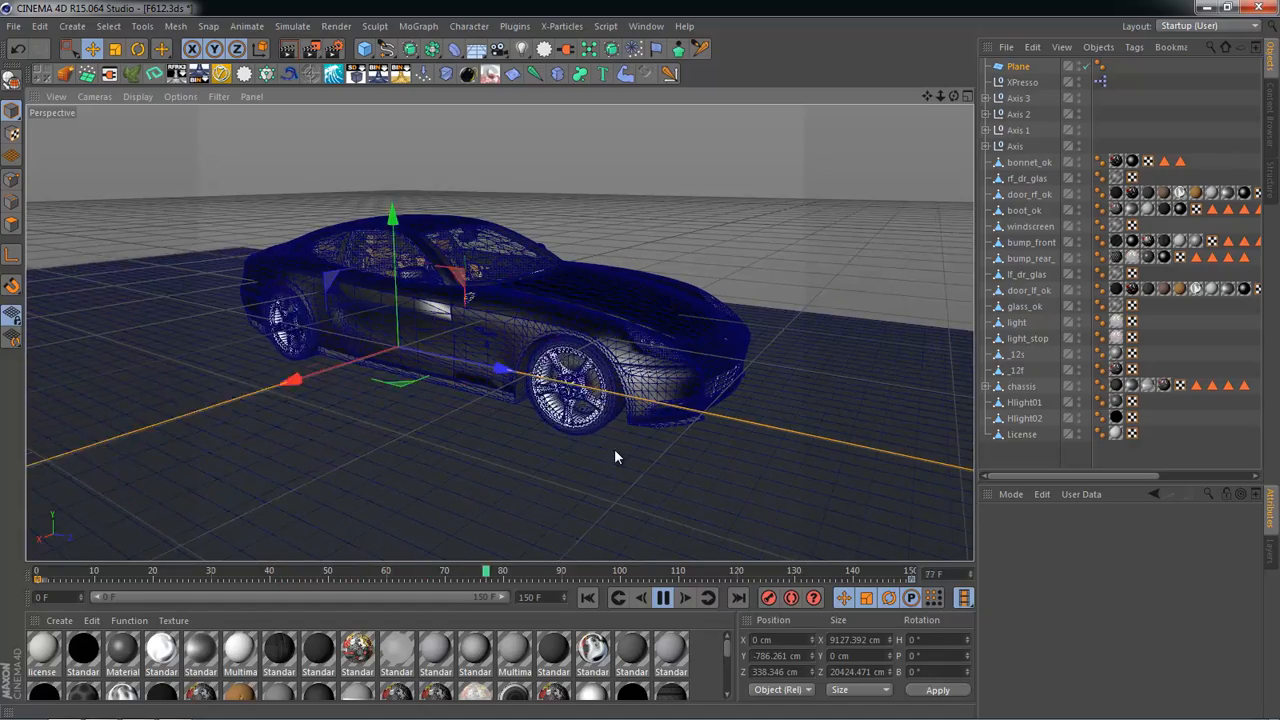
pyautogui.click(662, 598)
# Step: Set the viewport display to Hidden Line and return the animation to frame 0
pyautogui.click(139, 97)
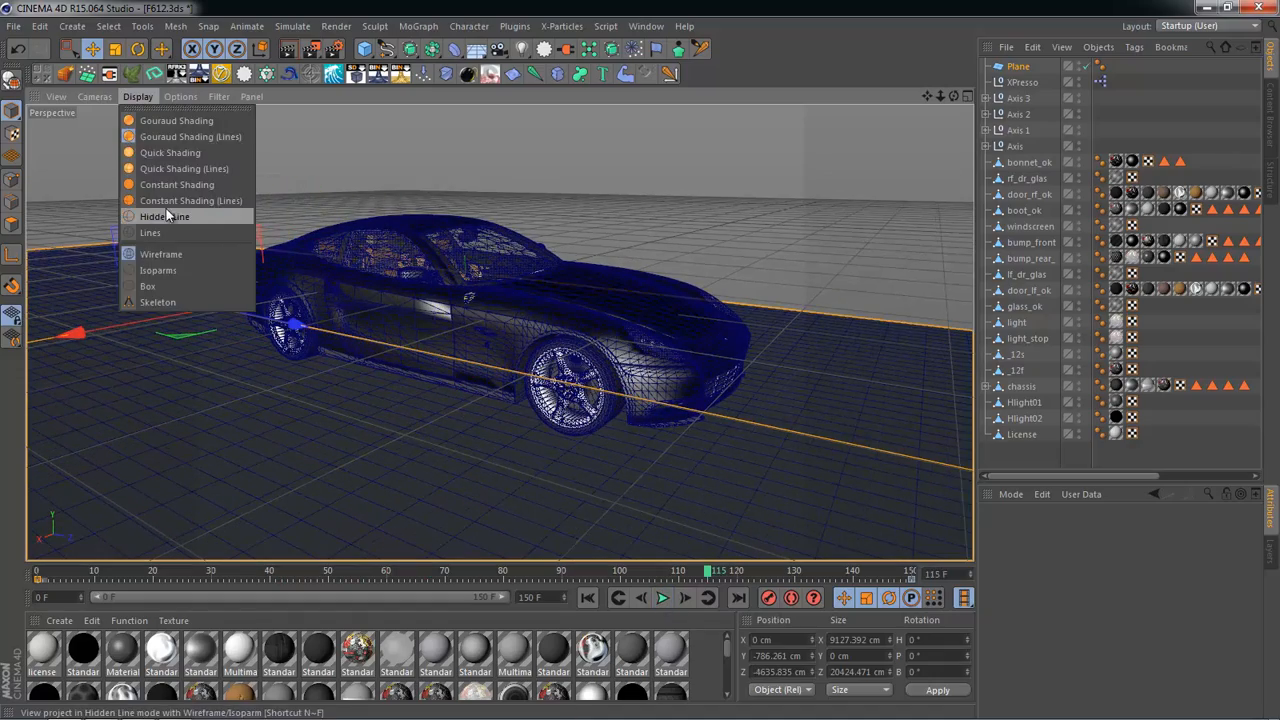
pyautogui.click(165, 216)
pyautogui.click(588, 598)
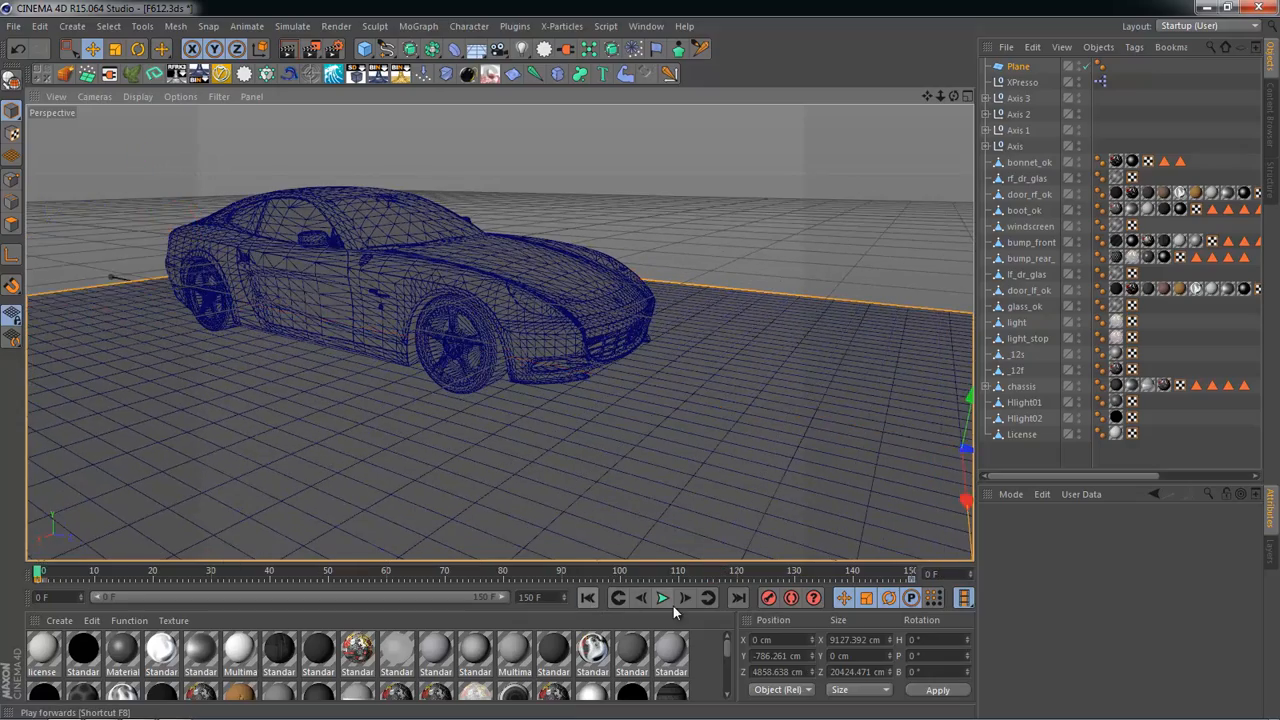
# Step: Preview the car and moving ground animation in a maximized viewport, and restore the normal layout
pyautogui.hotkey('ctrl', 'Tab')
pyautogui.click(581, 458)
pyautogui.keyDown('alt'); pyautogui.moveTo(615, 400); pyautogui.dragTo(684, 386, button='middle'); pyautogui.keyUp('alt')
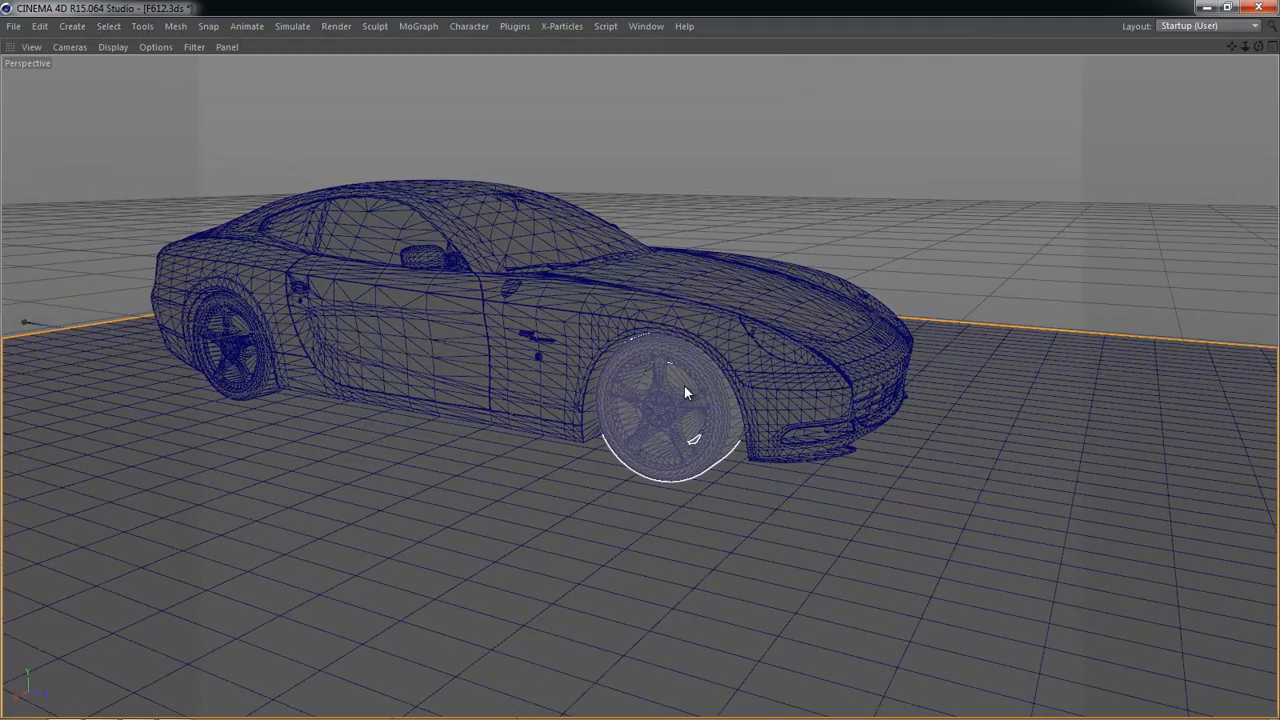
pyautogui.click(684, 386)
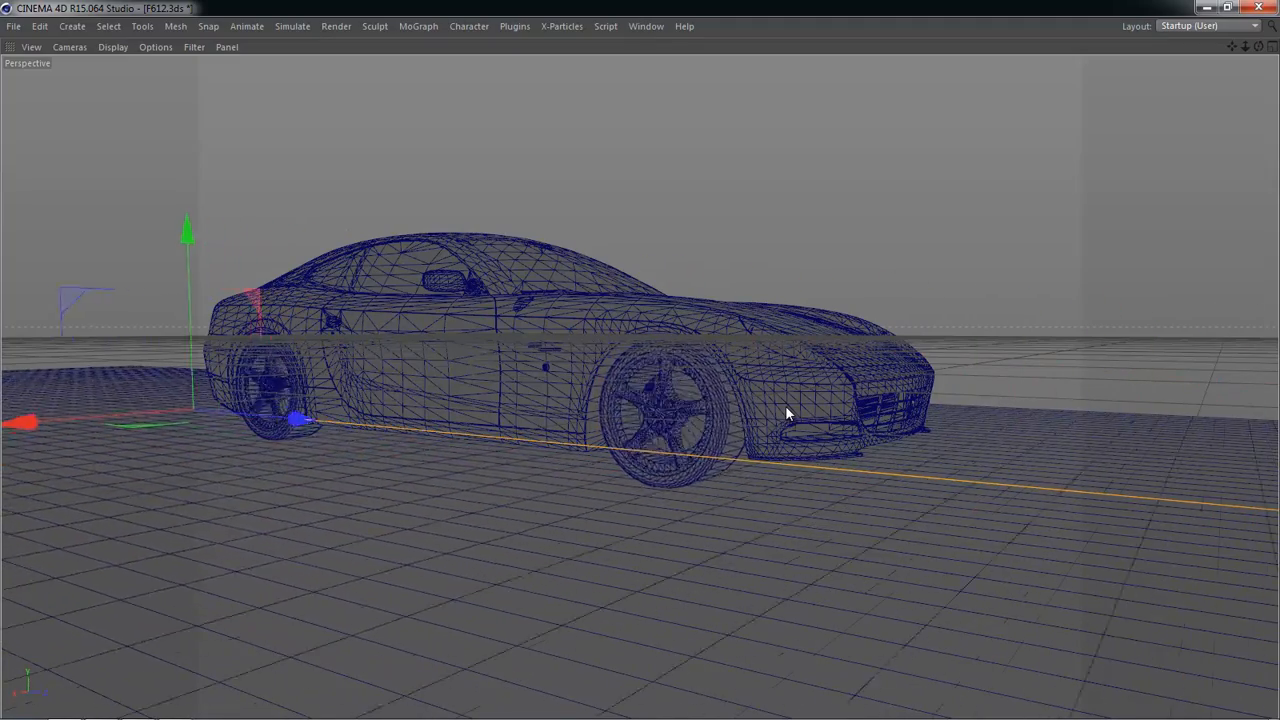
pyautogui.hotkey('ctrl', 'shift', 'a')
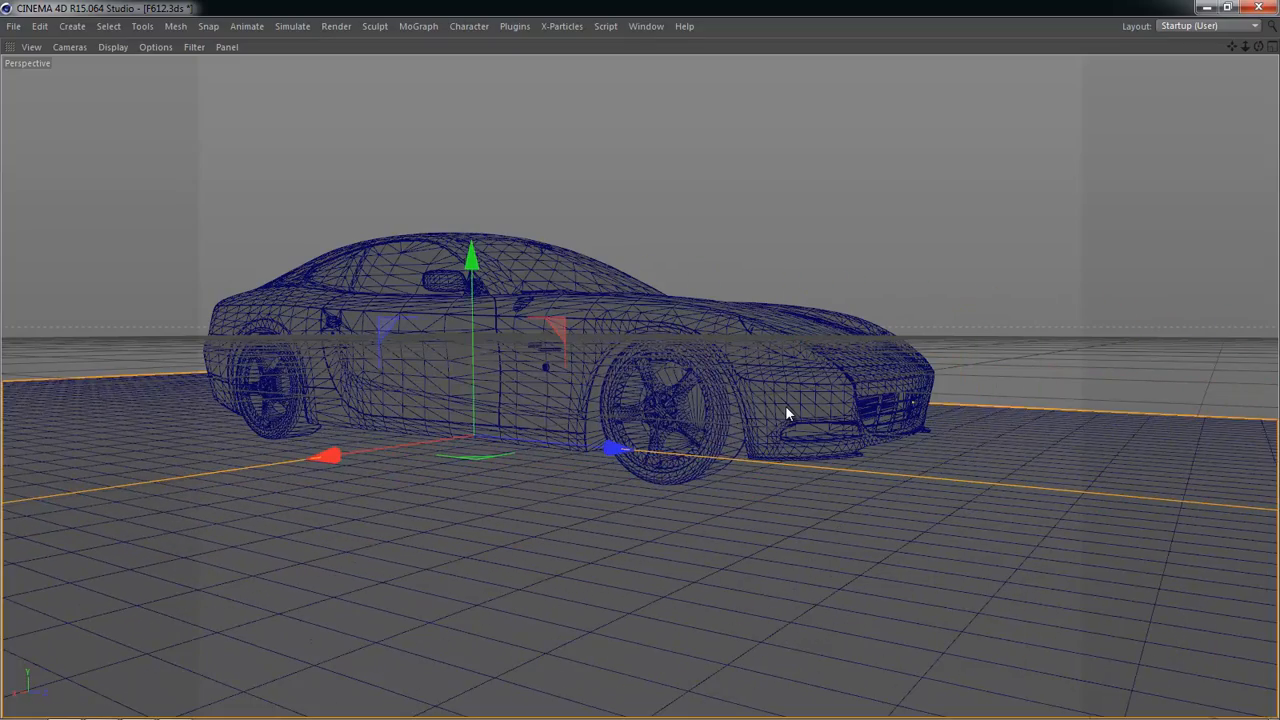
pyautogui.hotkey('ctrl', 'Tab')
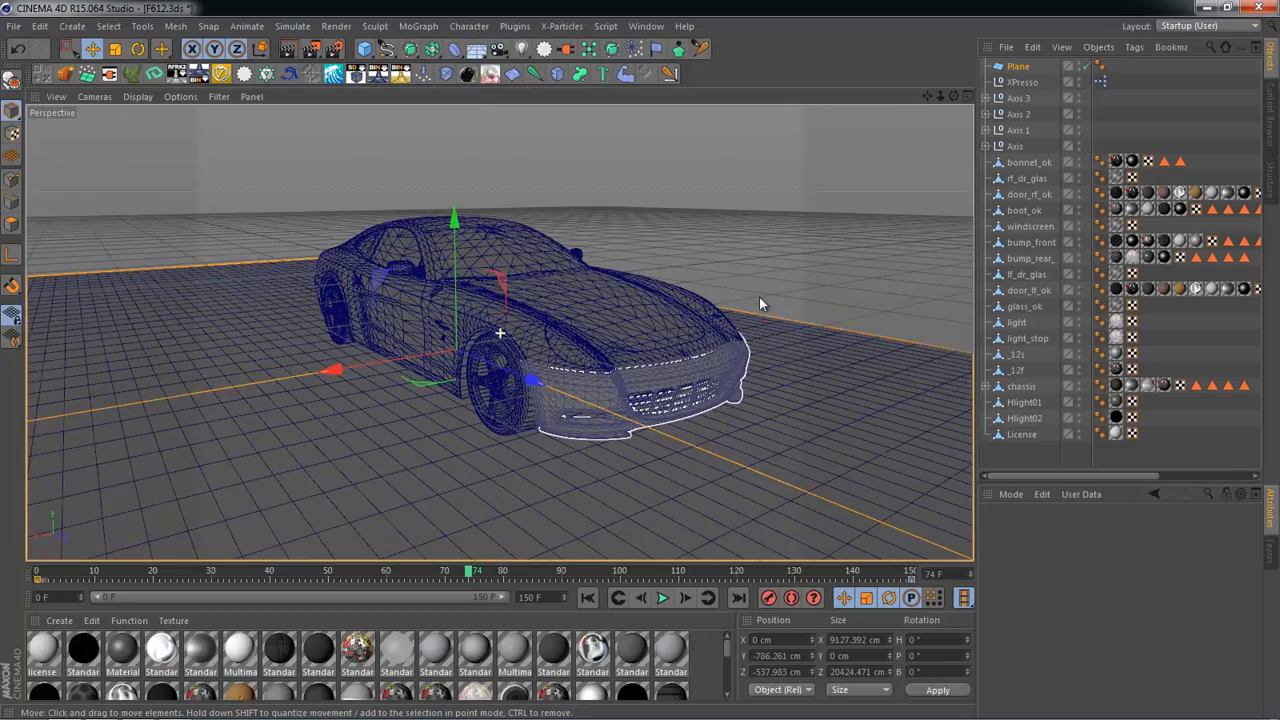
# Step: Group the Axis, Axis 1, Axis 2 and Axis 3 nulls under one null named Ruedas
pyautogui.click(1018, 130)
pyautogui.click(1019, 98)
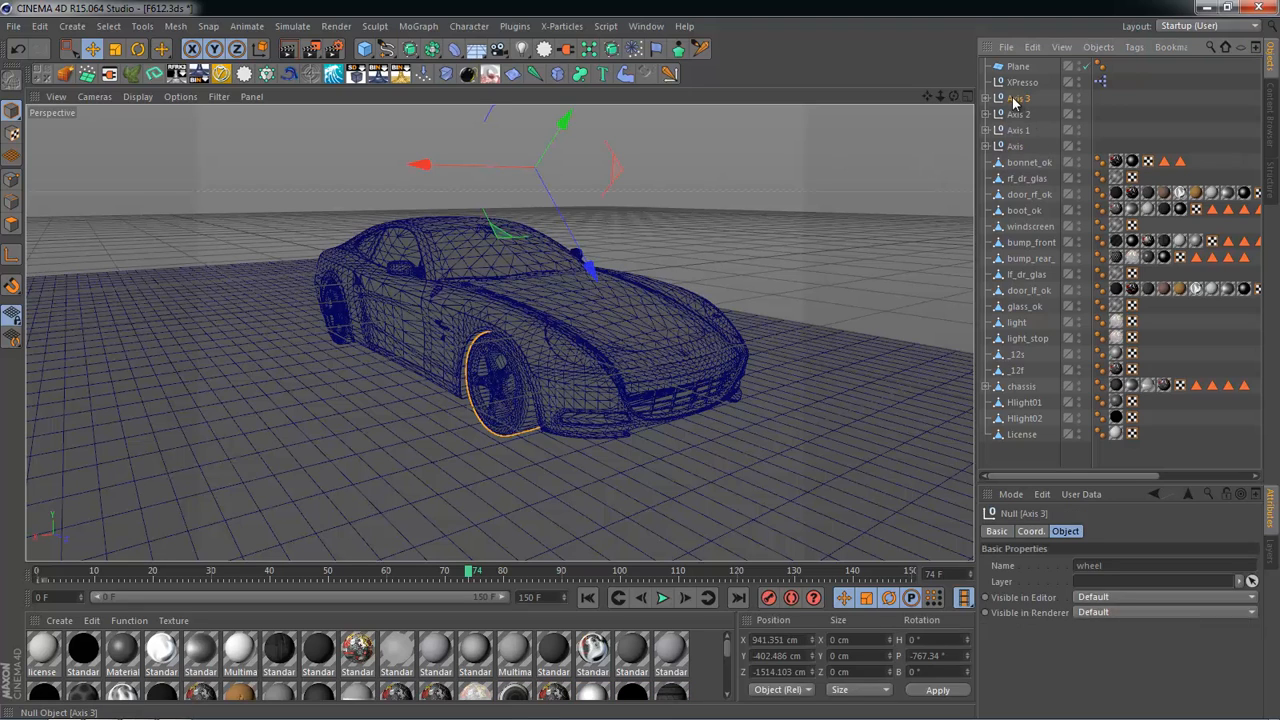
pyautogui.keyDown('shift'); pyautogui.click(1013, 147); pyautogui.keyUp('shift')
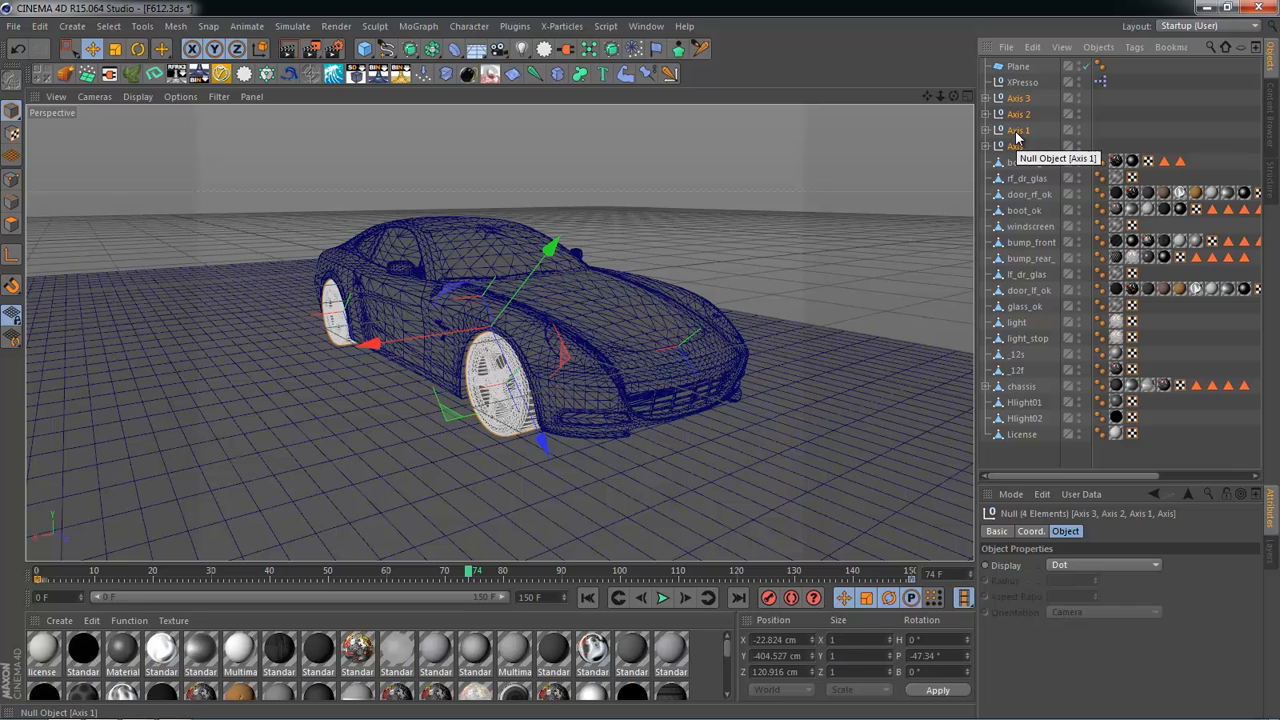
pyautogui.hotkey('alt', 'g')
pyautogui.doubleClick(1016, 100)
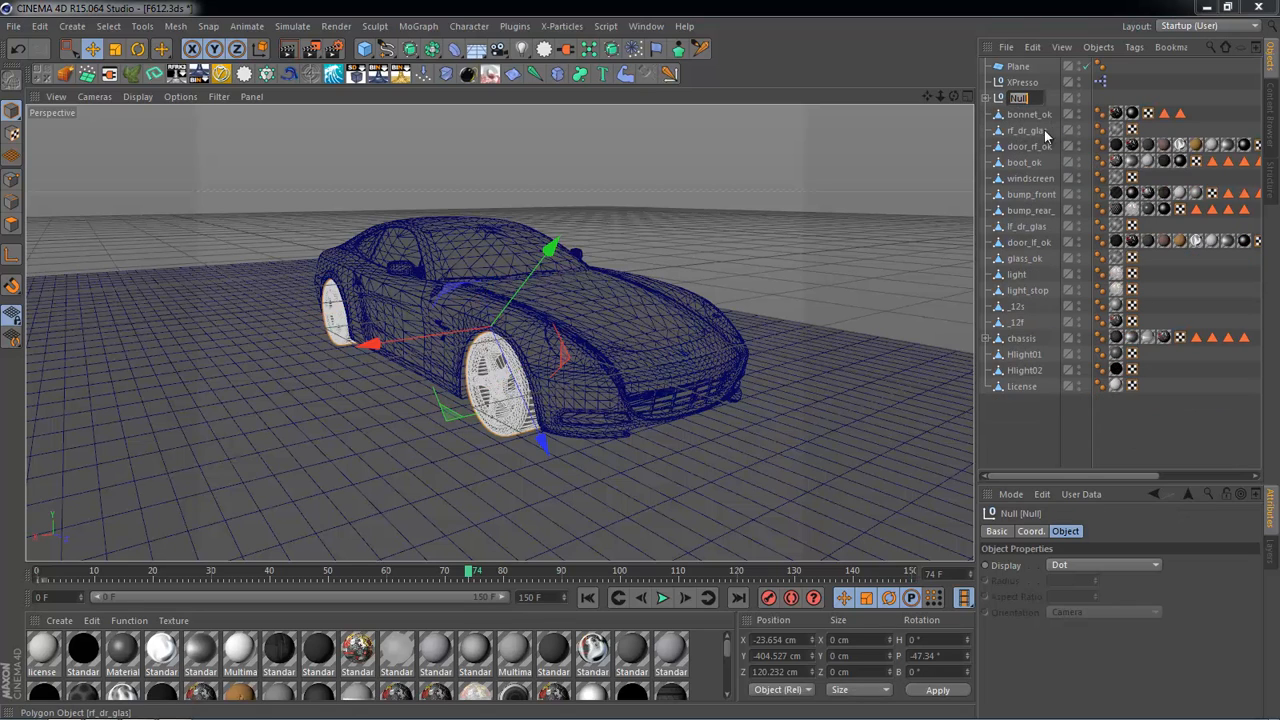
pyautogui.write('Rueda')
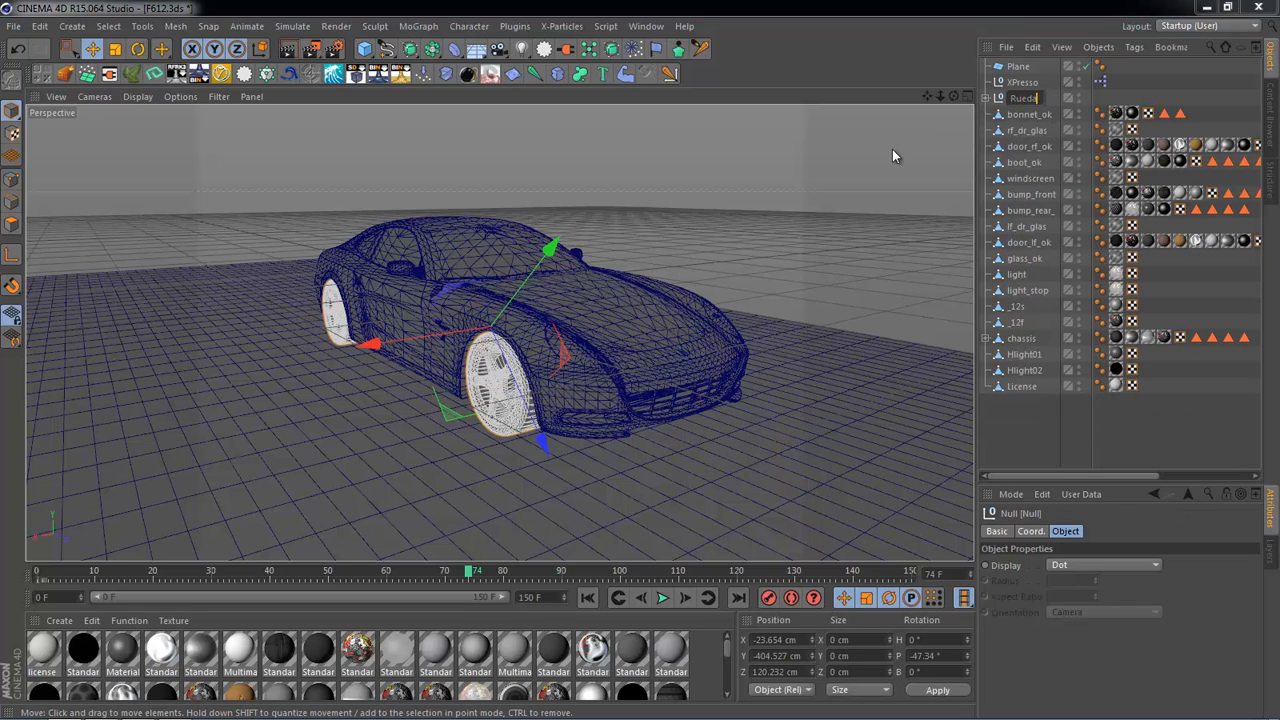
pyautogui.write('s')
pyautogui.press('Return')
# Step: Switch to the media player, play the Compositing reference video, and close it
pyautogui.keyDown('alt'); pyautogui.moveTo(804, 200); pyautogui.dragTo(453, 285); pyautogui.keyUp('alt')
pyautogui.hotkey('alt', 'Tab')
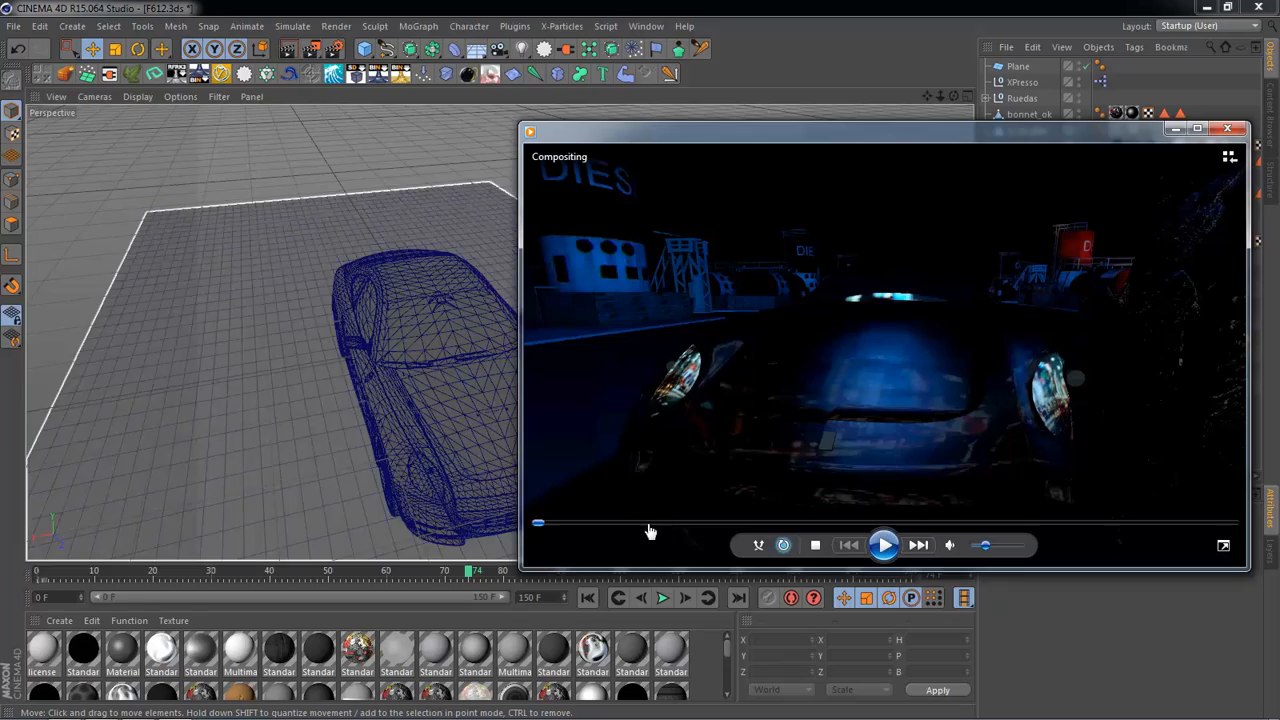
pyautogui.hotkey('alt', 'Tab')
pyautogui.moveTo(655, 153); pyautogui.dragTo(484, 116)
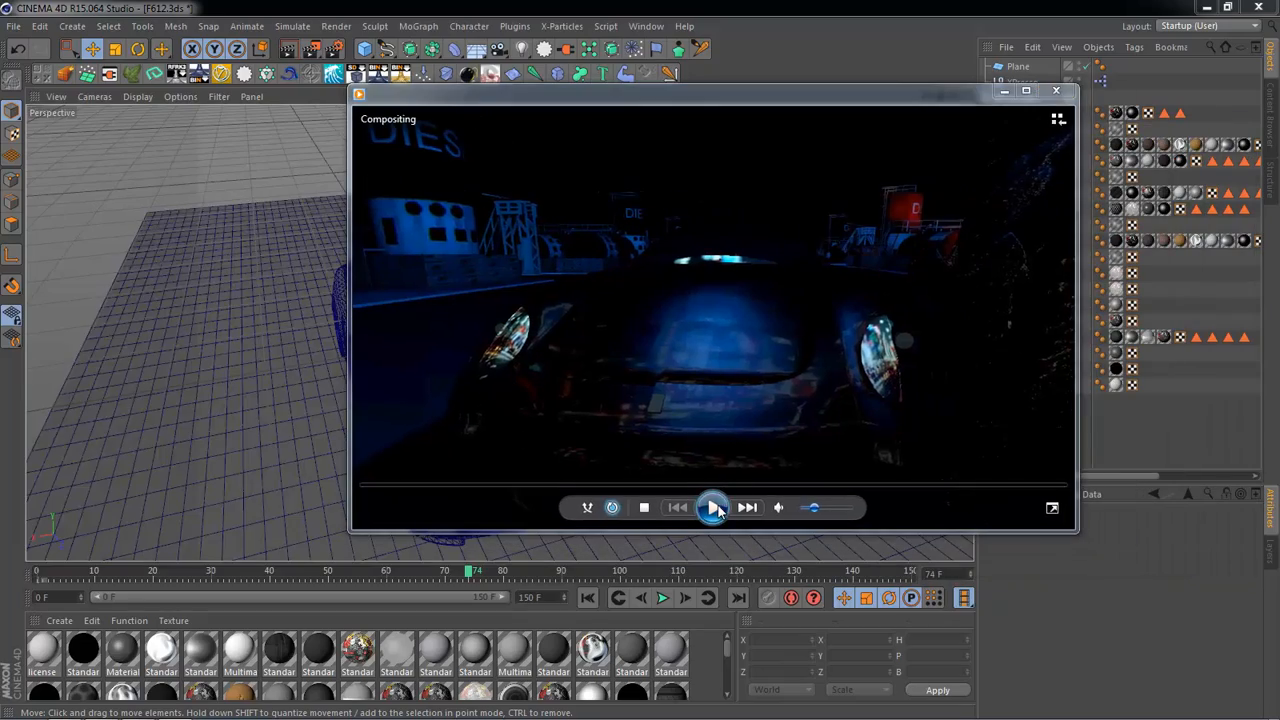
pyautogui.click(720, 345)
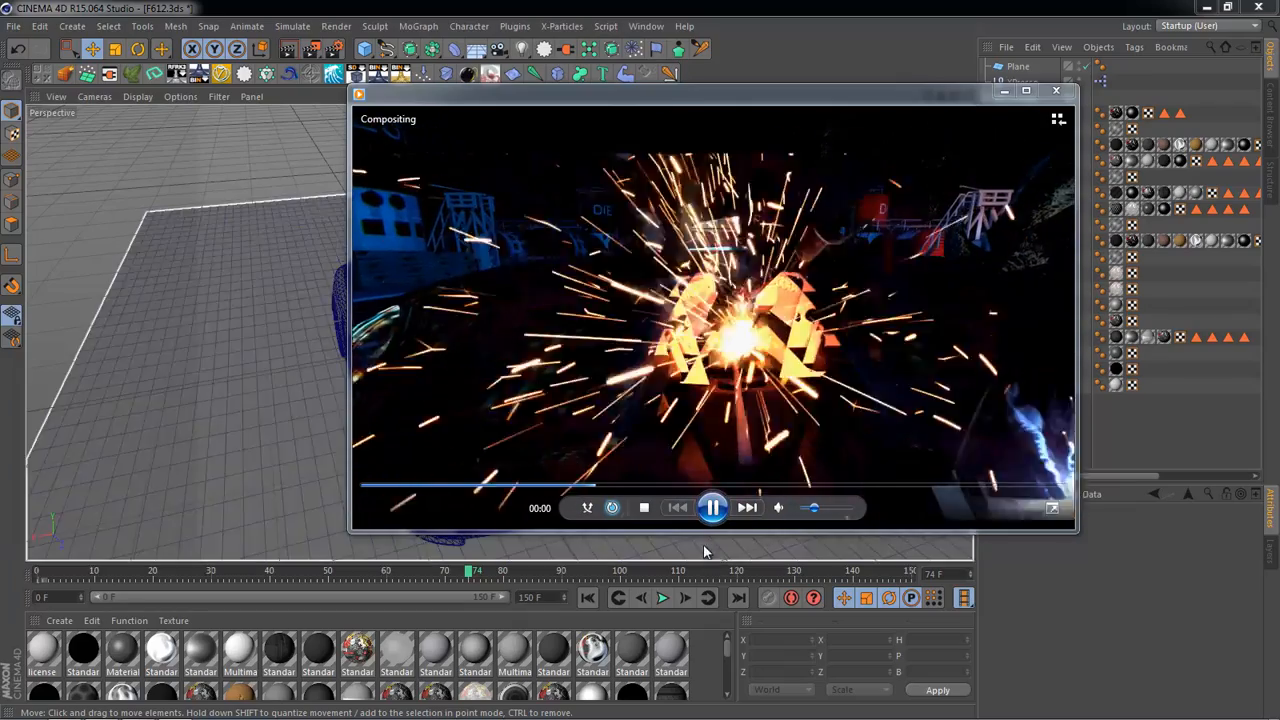
pyautogui.click(714, 509)
pyautogui.click(1057, 92)
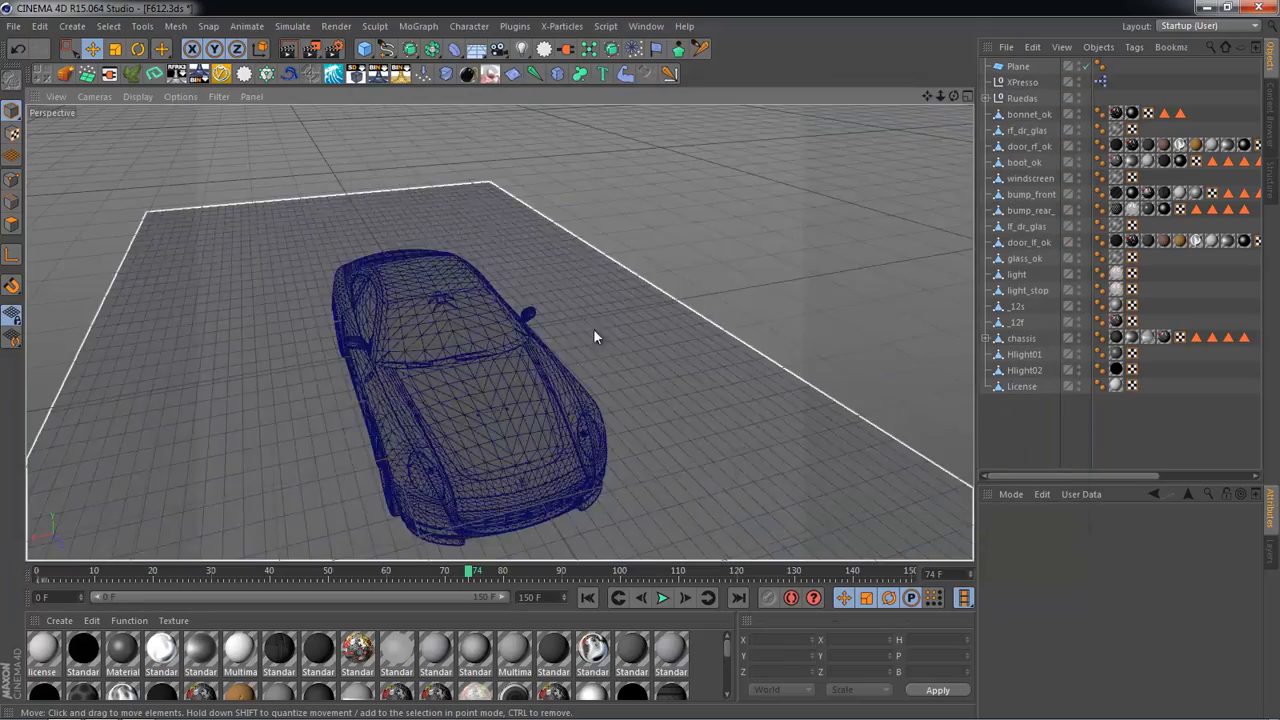
# Step: Select the car's chassis body
pyautogui.keyDown('alt'); pyautogui.moveTo(500, 333); pyautogui.dragTo(588, 289); pyautogui.keyUp('alt')
pyautogui.click(588, 289)
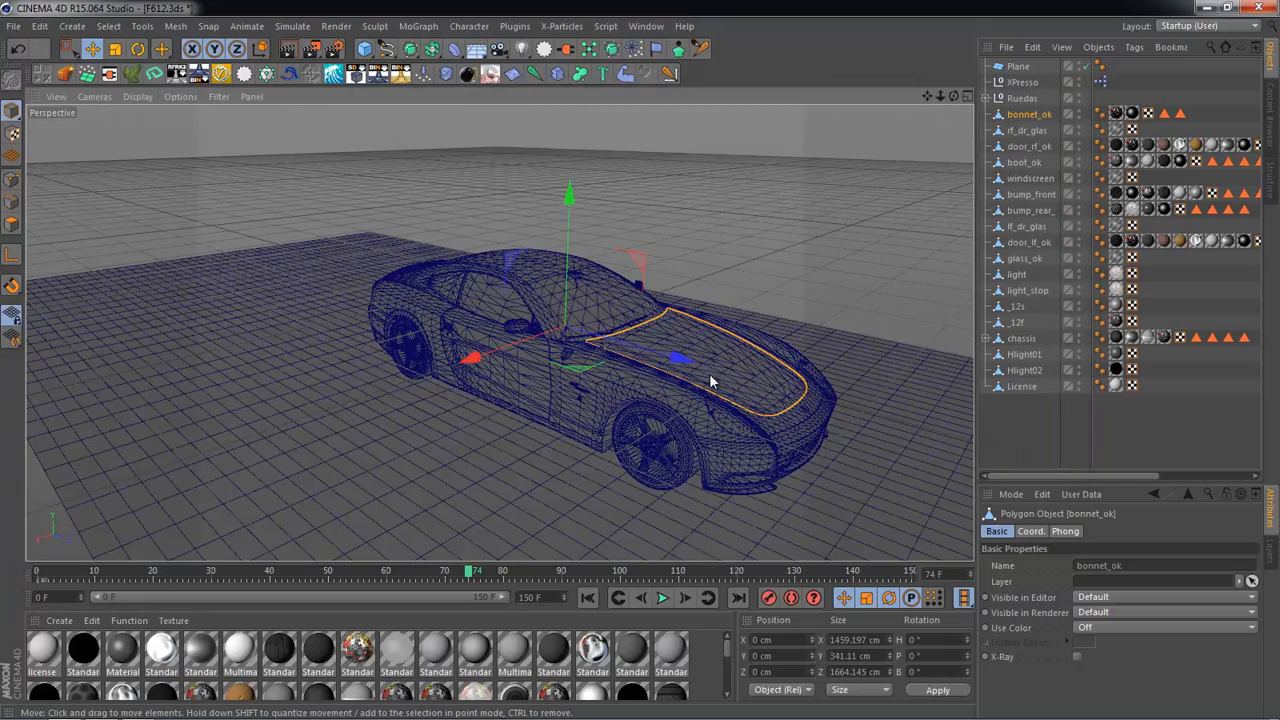
pyautogui.keyDown('alt'); pyautogui.moveTo(783, 413); pyautogui.dragTo(604, 252); pyautogui.keyUp('alt')
pyautogui.keyDown('alt'); pyautogui.moveTo(689, 355); pyautogui.dragTo(617, 412); pyautogui.keyUp('alt')
pyautogui.click(617, 412)
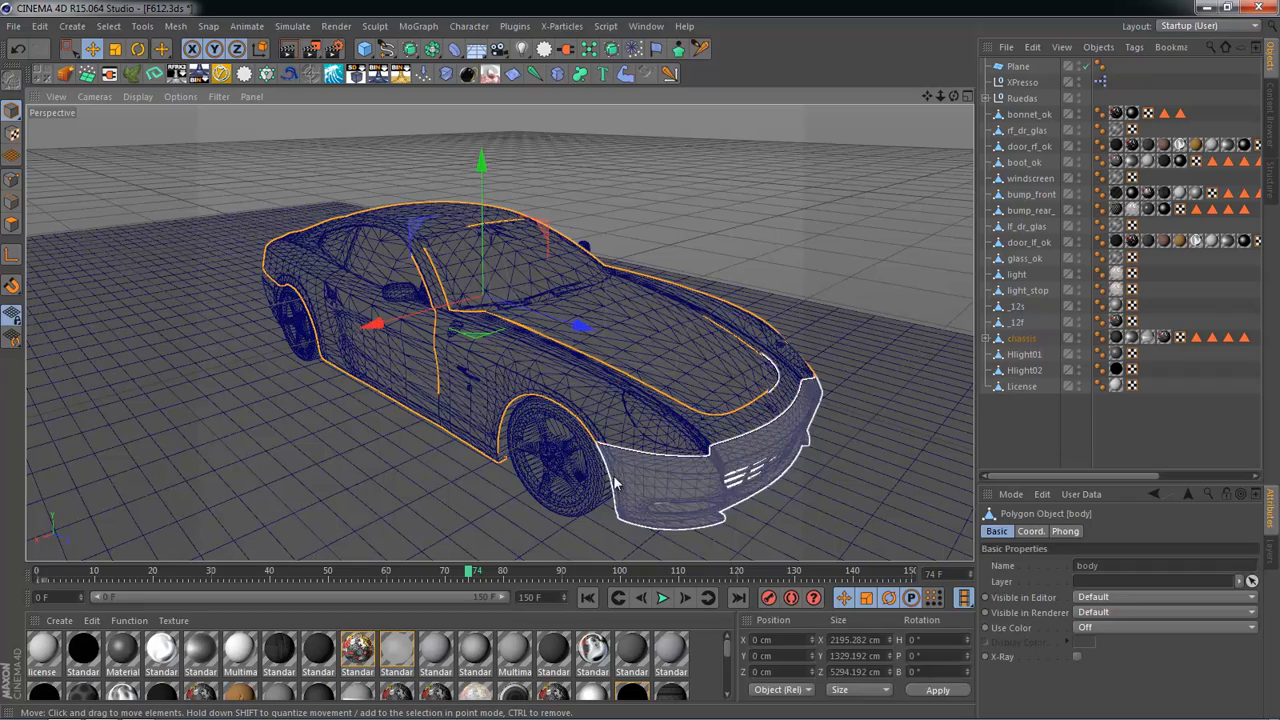
# Step: Examine the car's wheels and the ground plane by selecting them in the scene, and clear the selection
pyautogui.click(554, 481)
pyautogui.click(665, 233)
pyautogui.keyDown('alt'); pyautogui.moveTo(591, 389); pyautogui.dragTo(500, 333); pyautogui.keyUp('alt')
pyautogui.keyDown('alt'); pyautogui.moveTo(500, 333); pyautogui.dragTo(548, 508); pyautogui.keyUp('alt')
pyautogui.click(543, 508)
pyautogui.keyDown('alt'); pyautogui.moveTo(375, 352); pyautogui.dragTo(361, 435); pyautogui.keyUp('alt')
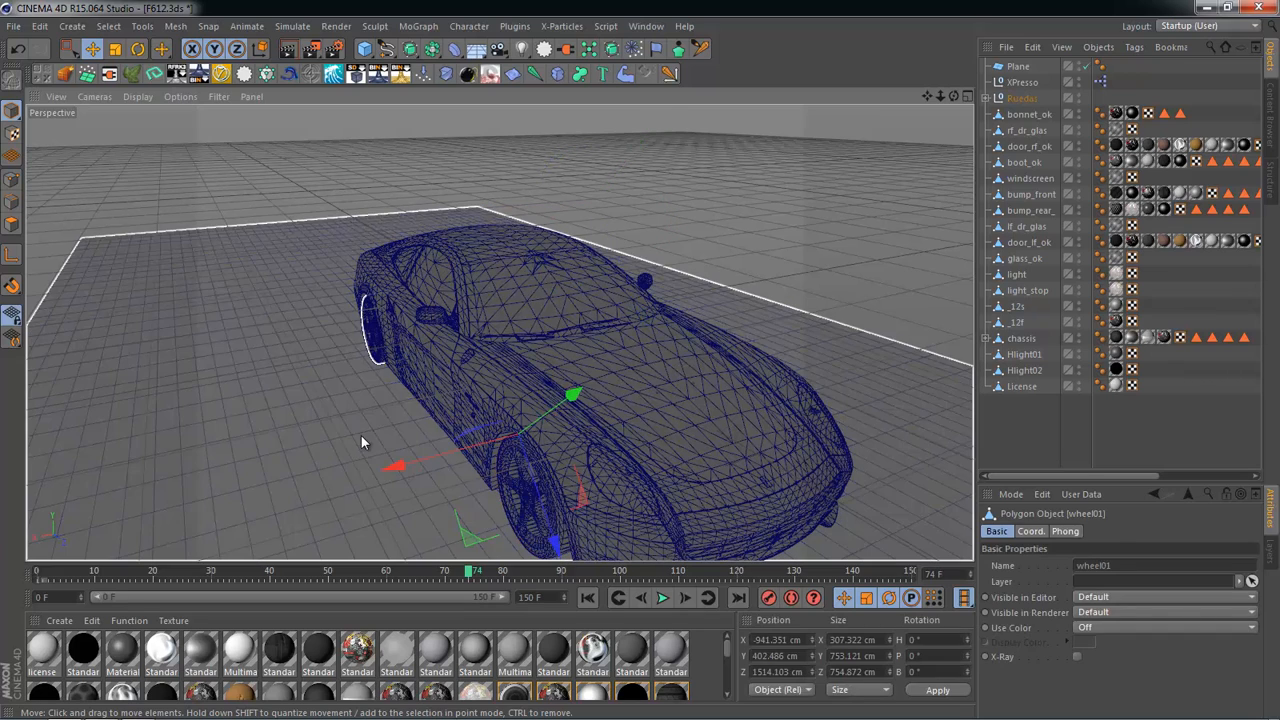
pyautogui.click(361, 435)
# Step: Group all the car body objects, from bonnet_ok to License, under one null
pyautogui.click(1054, 437)
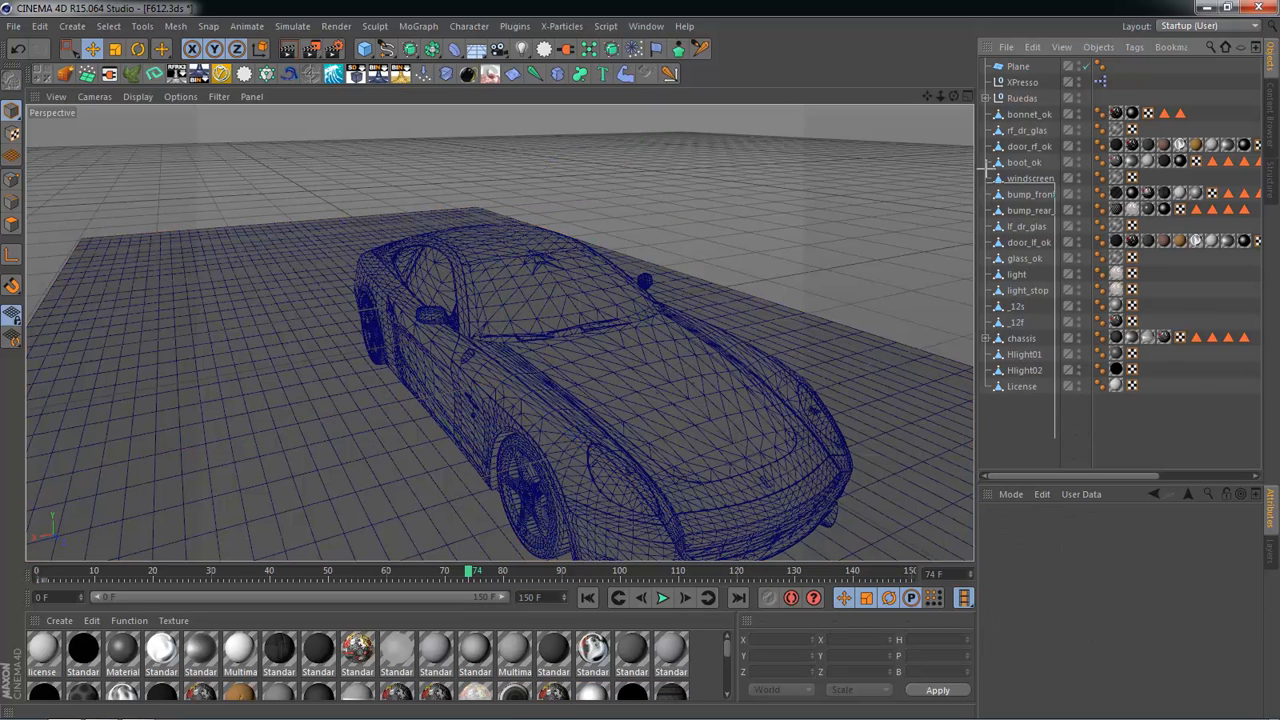
pyautogui.moveTo(983, 172); pyautogui.dragTo(1000, 120)
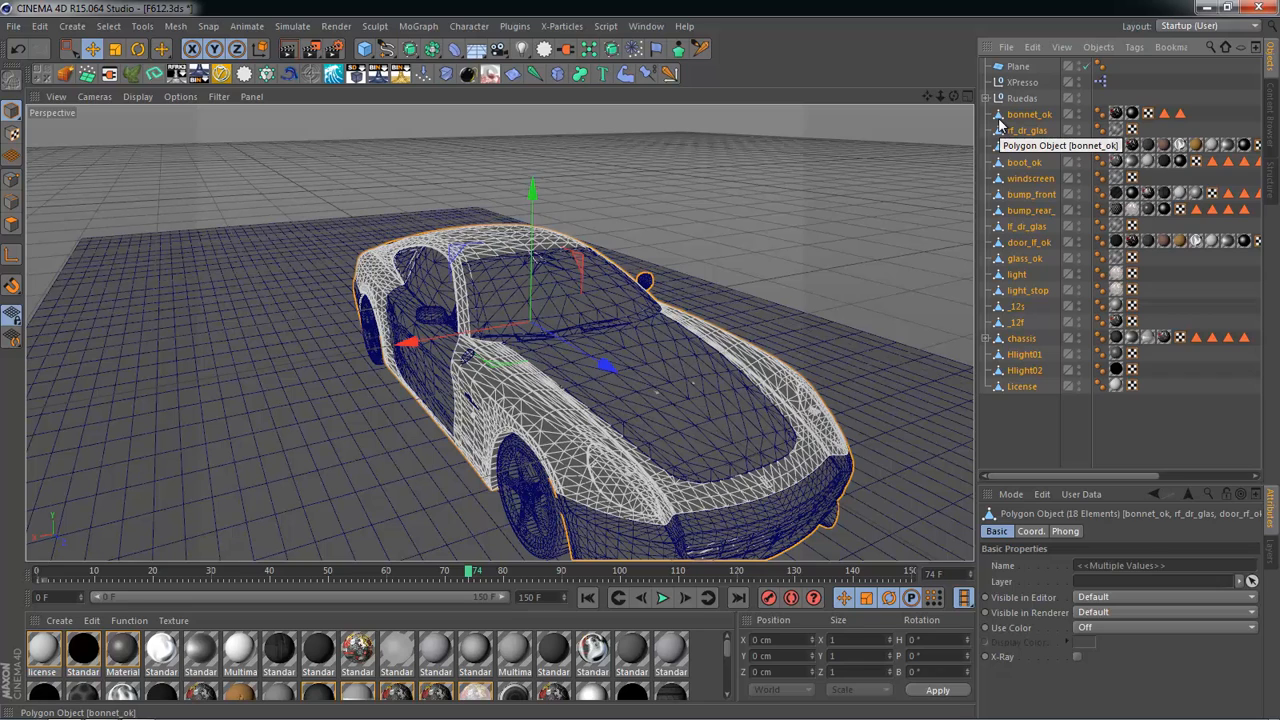
pyautogui.hotkey('alt', 'g')
pyautogui.click(1018, 133)
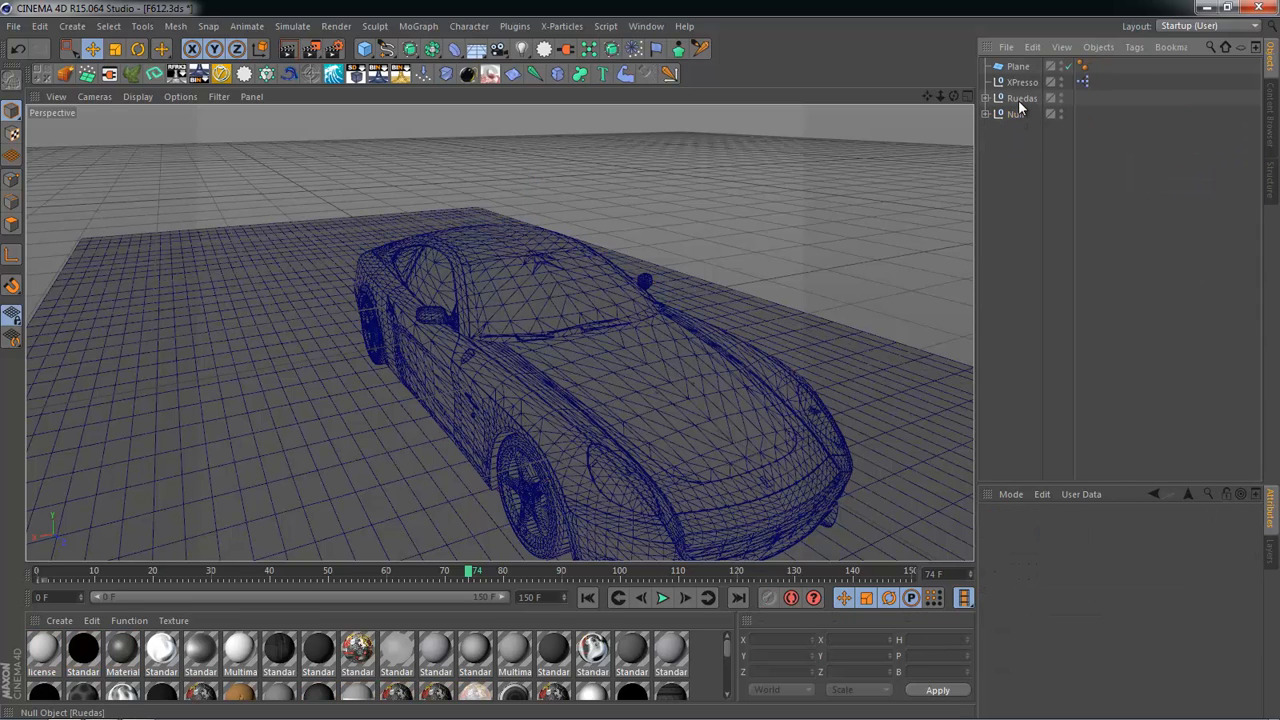
# Step: Rename the new body null as Coche and select it
pyautogui.doubleClick(1017, 115)
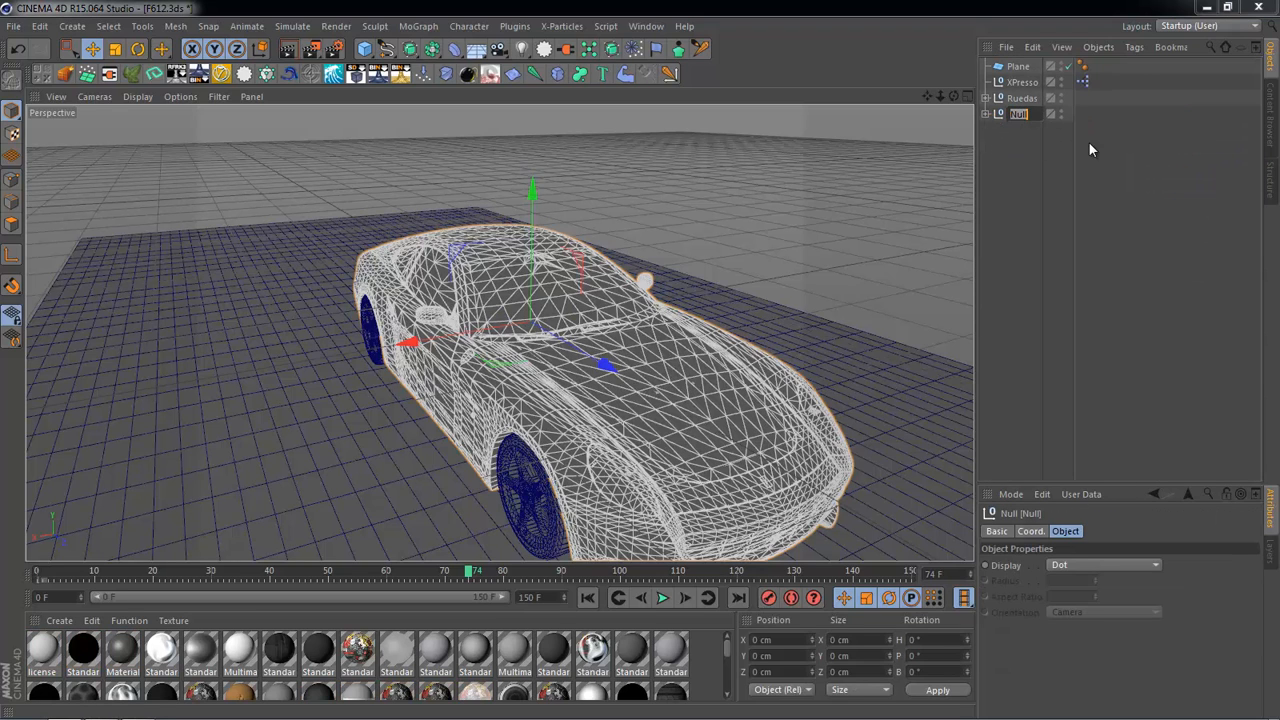
pyautogui.write('Coche')
pyautogui.press('Return')
pyautogui.click(1013, 134)
pyautogui.click(1017, 115)
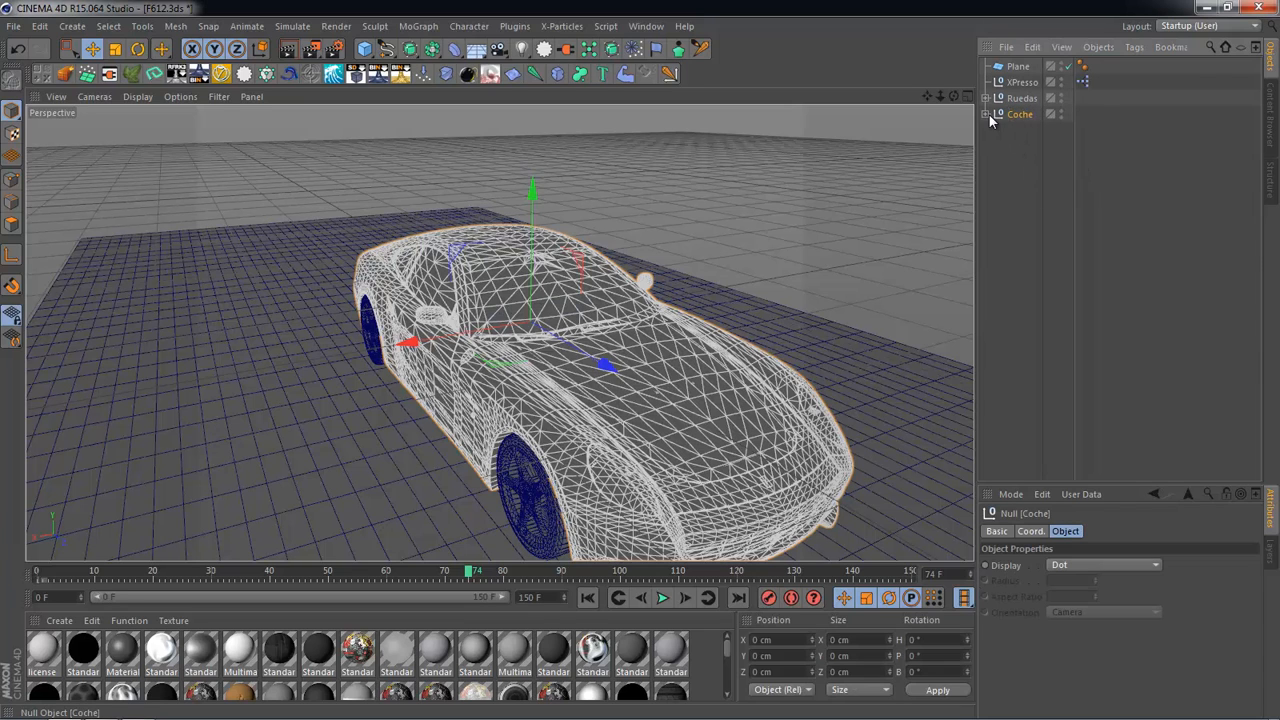
# Step: Select the Coche null with all its children and connect them into a single polygon object, keeping the originals
pyautogui.click(986, 114)
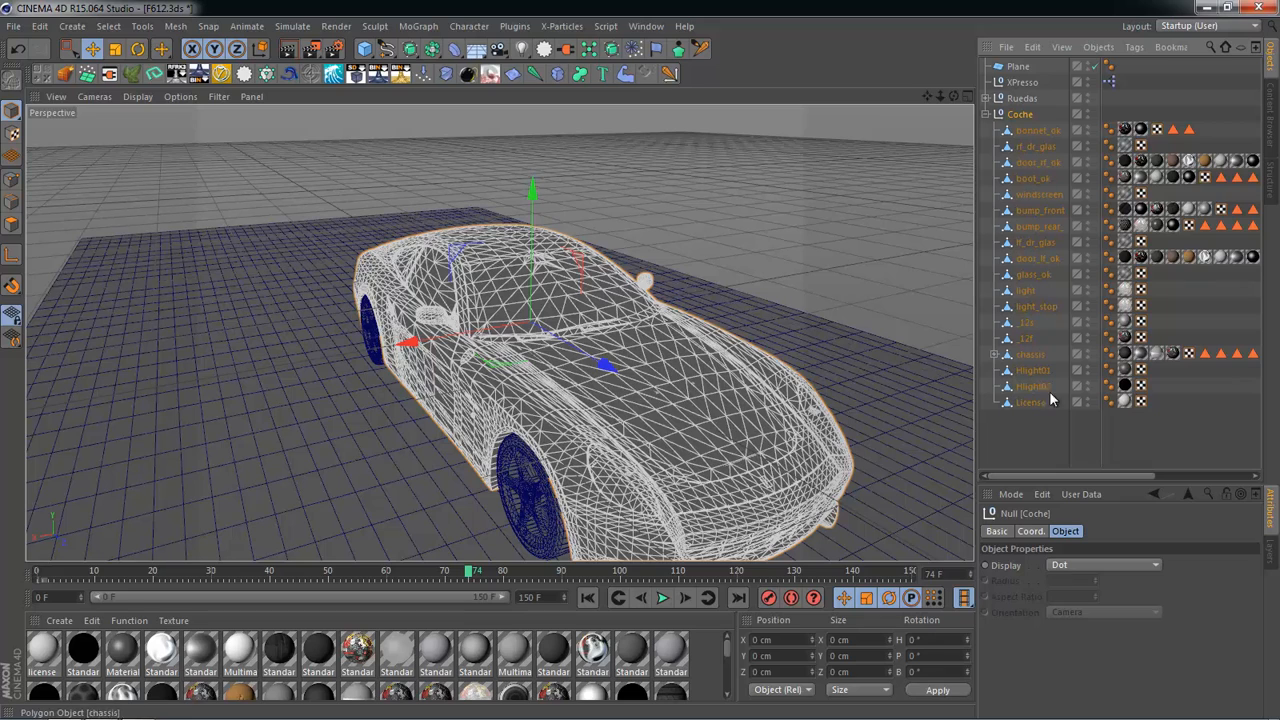
pyautogui.rightClick(1022, 117)
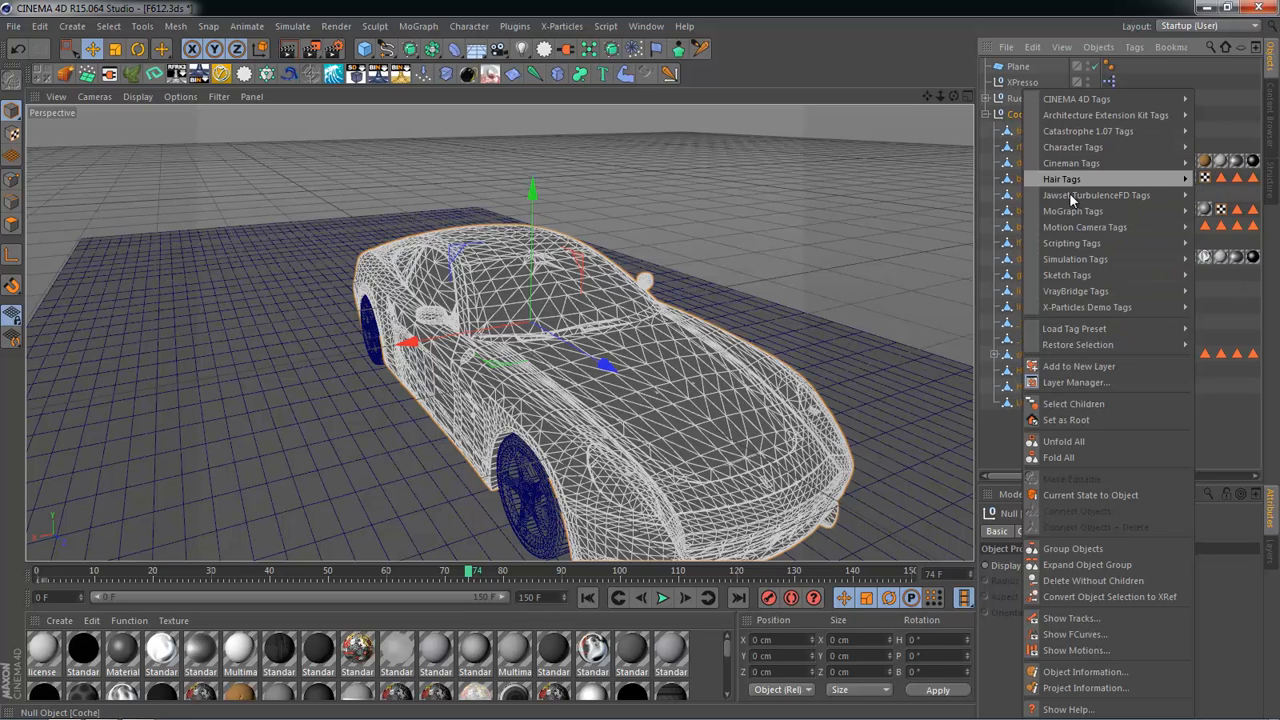
pyautogui.click(1105, 403)
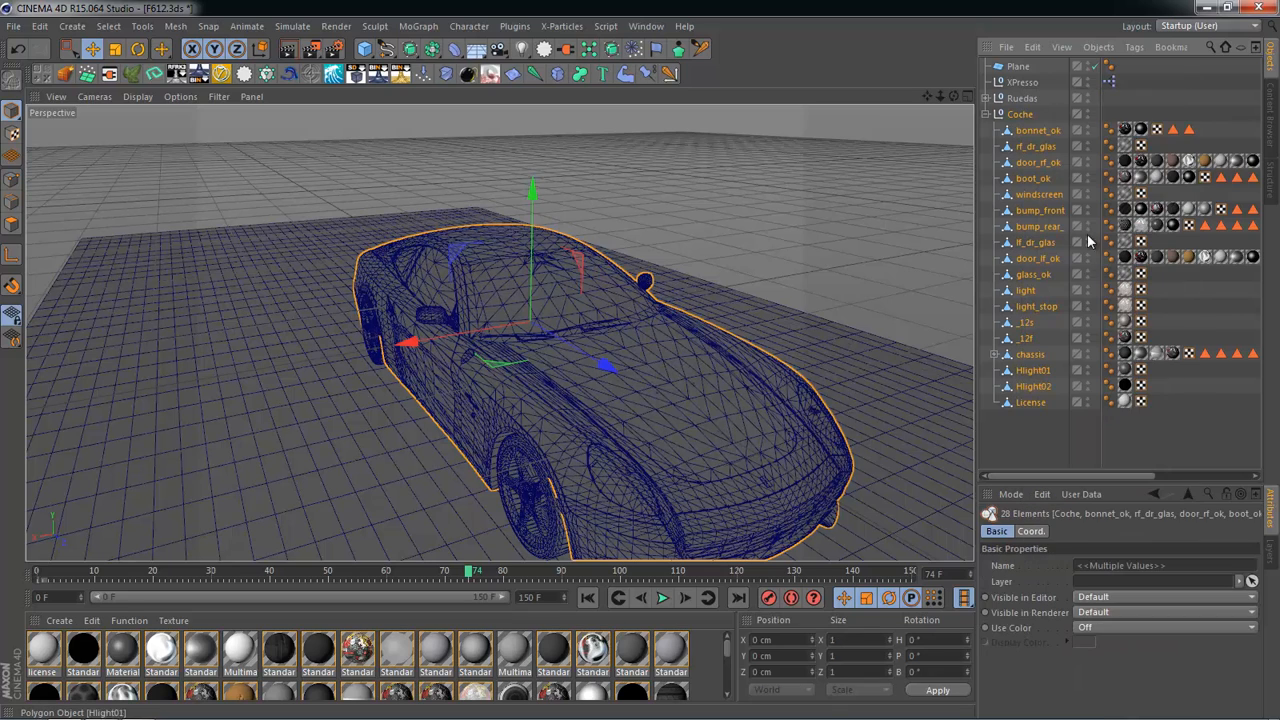
pyautogui.rightClick(1025, 119)
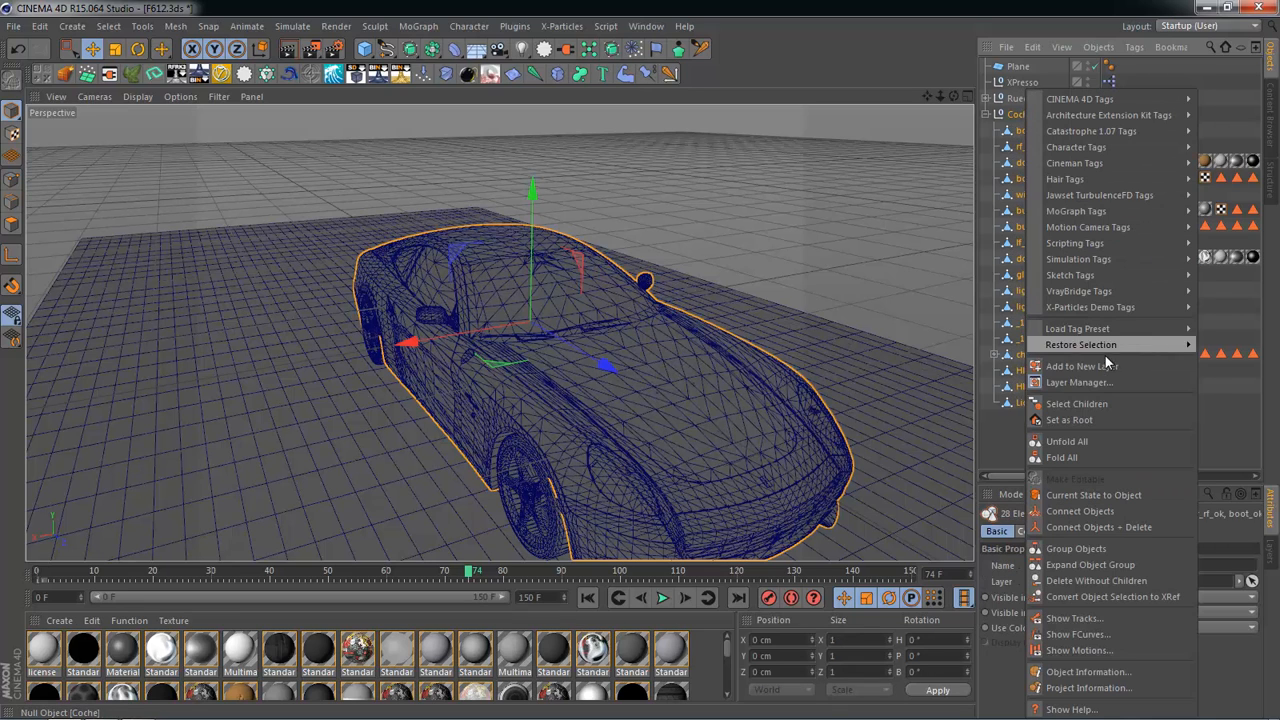
pyautogui.click(1086, 512)
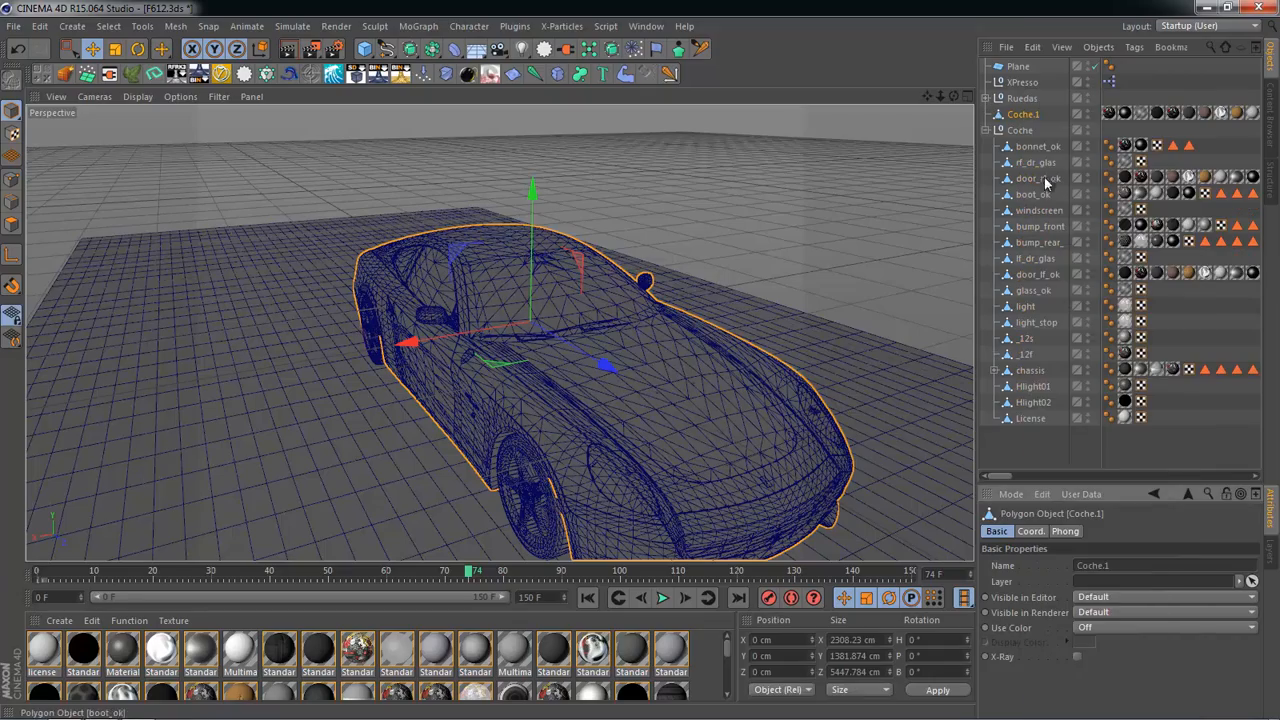
# Step: Delete the original Coche group with its parts and select the merged Coche.1 object
pyautogui.click(1025, 133)
pyautogui.press('Delete')
pyautogui.click(1023, 116)
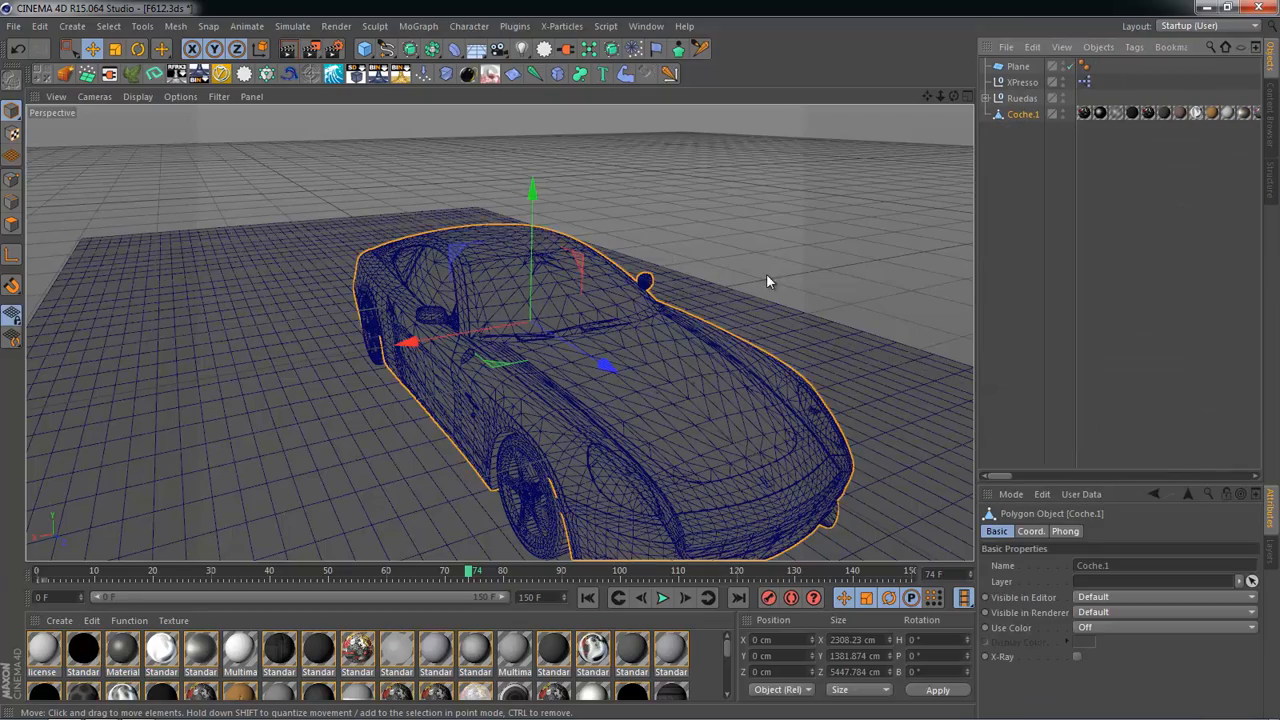
# Step: Review the Plane, XPresso, Ruedas and Coche.1 objects by selecting each in turn
pyautogui.keyDown('alt'); pyautogui.moveTo(703, 312); pyautogui.dragTo(1066, 145); pyautogui.keyUp('alt')
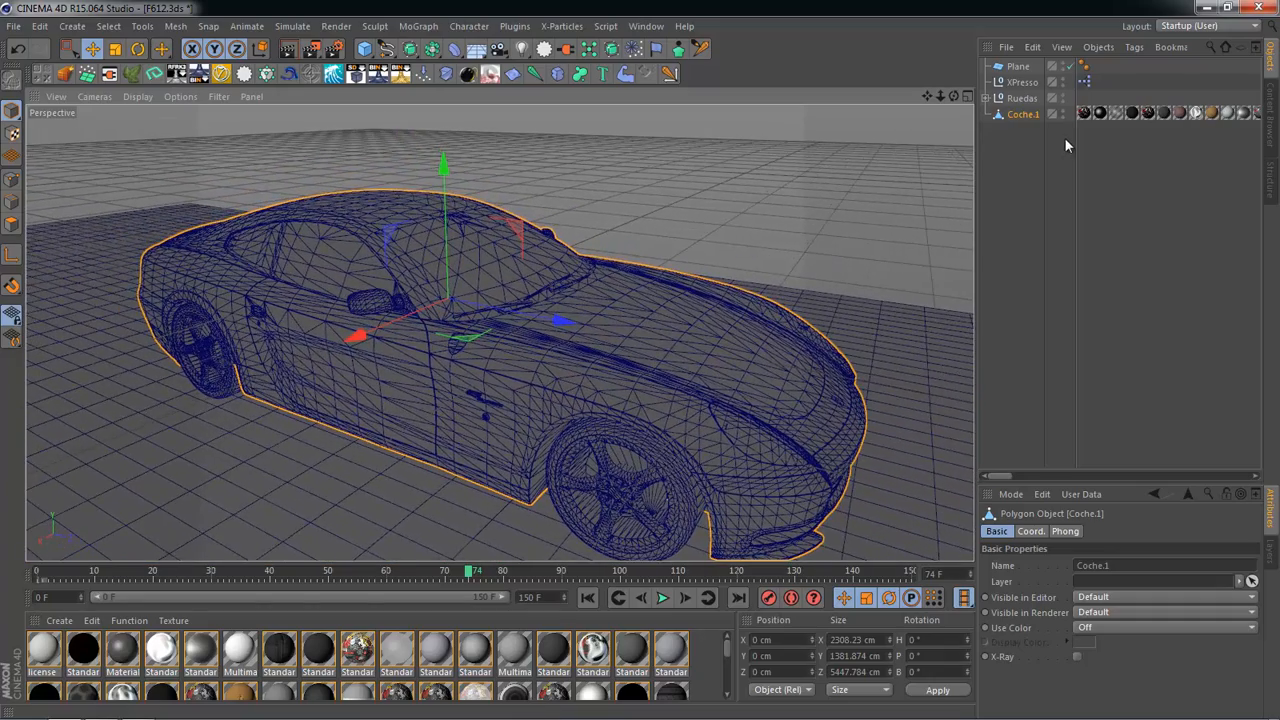
pyautogui.click(1019, 67)
pyautogui.click(1025, 84)
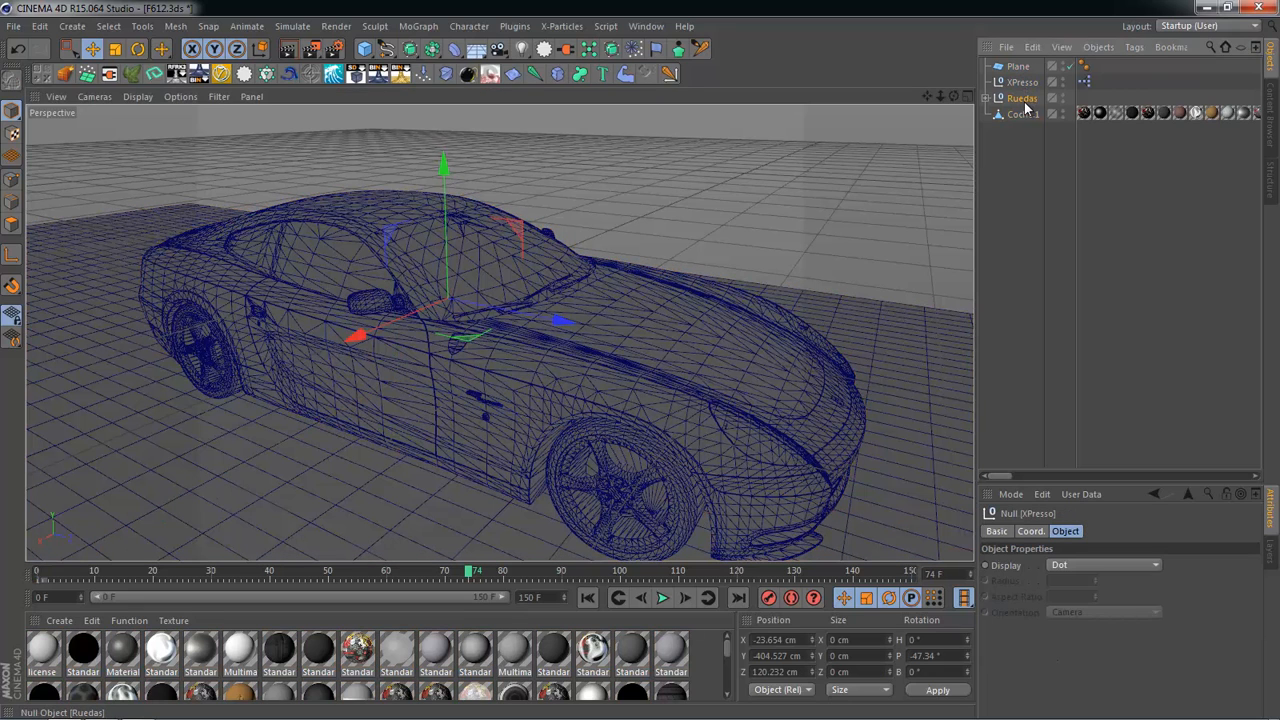
pyautogui.click(1022, 99)
pyautogui.click(1024, 114)
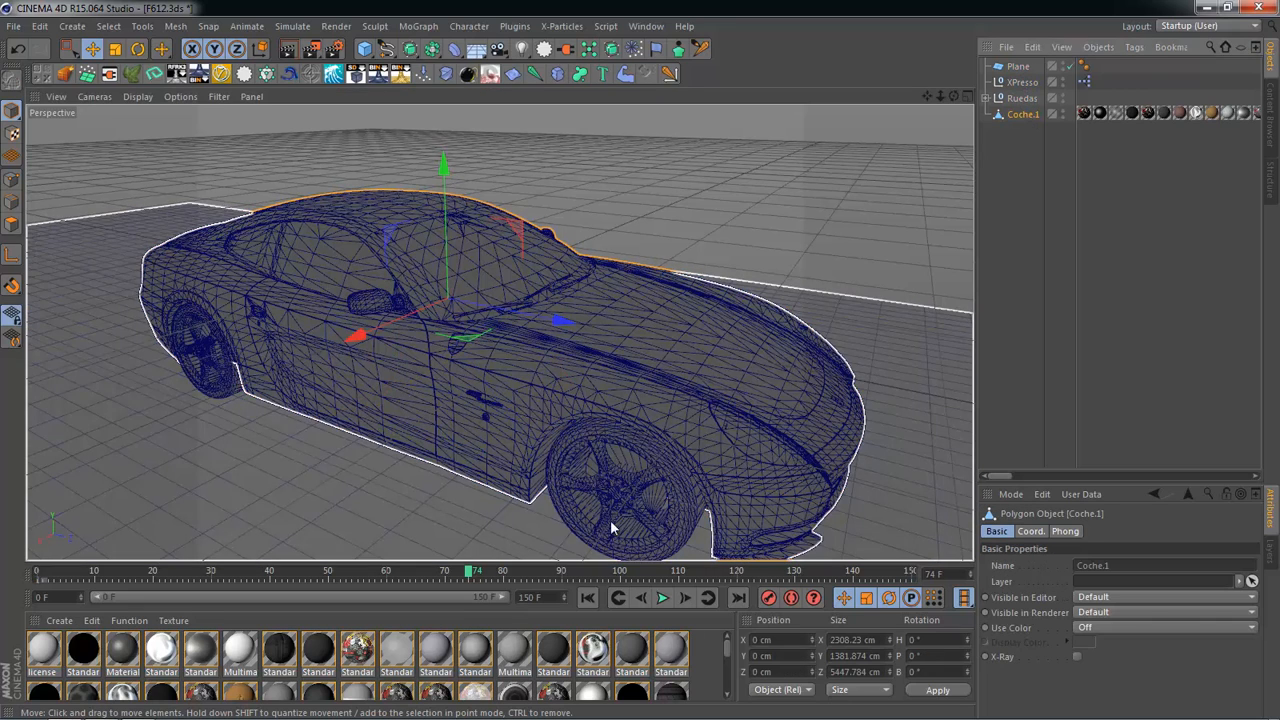
# Step: Play the animation with the merged car body, stop it and return to the start of the timeline
pyautogui.click(662, 597)
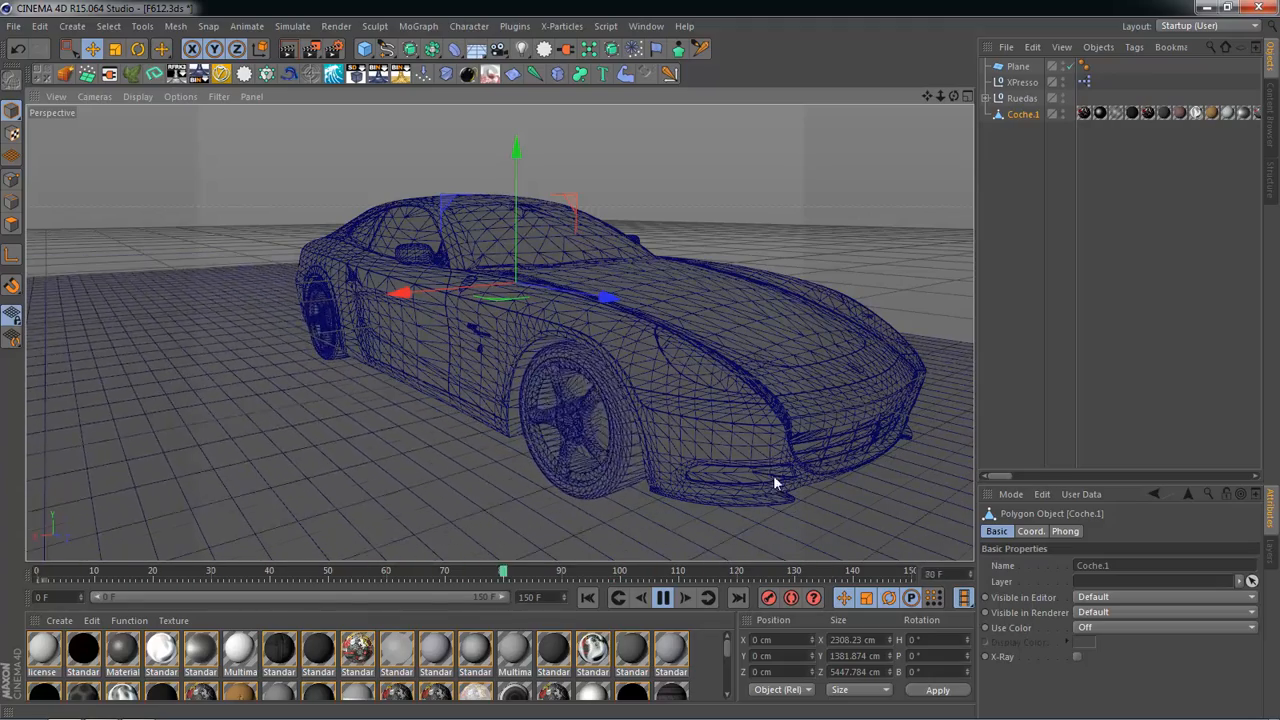
pyautogui.click(665, 598)
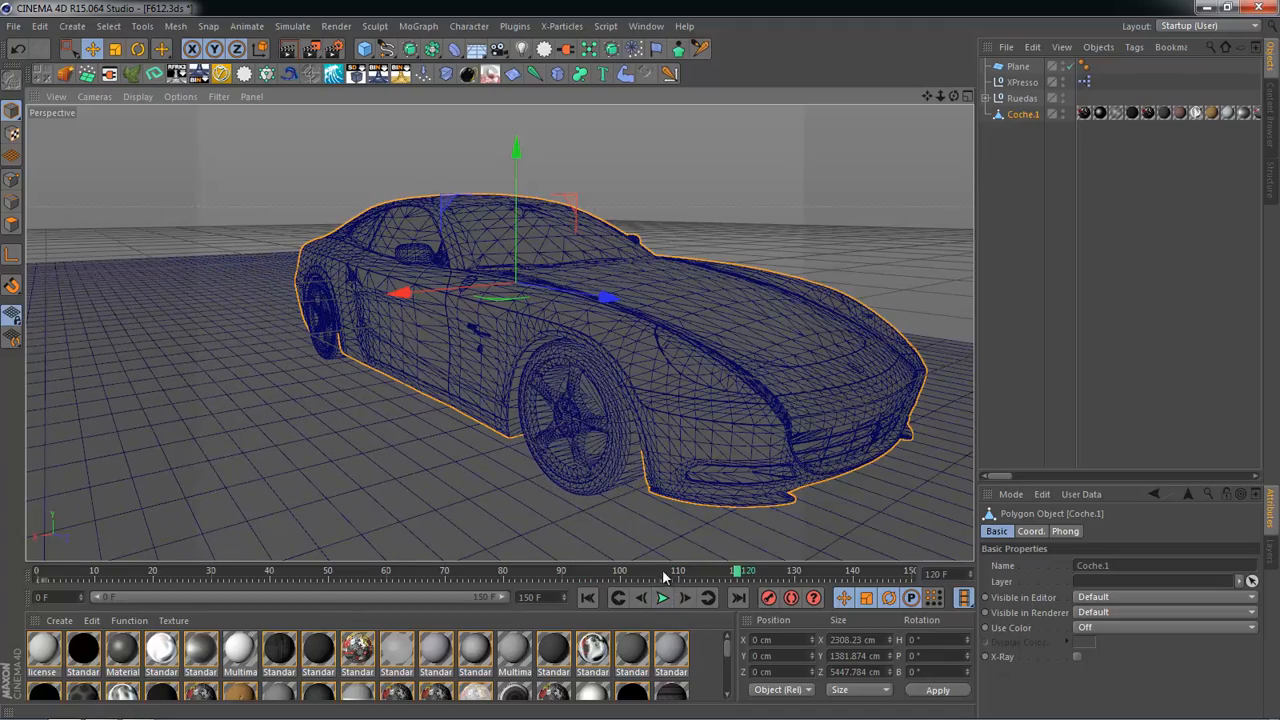
pyautogui.moveTo(672, 572); pyautogui.dragTo(40, 572)
pyautogui.keyDown('alt'); pyautogui.moveTo(731, 415); pyautogui.dragTo(637, 478); pyautogui.keyUp('alt')
pyautogui.hotkey('alt', 'Tab')
pyautogui.click(599, 412)
pyautogui.keyDown('alt'); pyautogui.moveTo(637, 411); pyautogui.dragTo(775, 352); pyautogui.keyUp('alt')
pyautogui.keyDown('alt'); pyautogui.moveTo(500, 331); pyautogui.dragTo(661, 356); pyautogui.keyUp('alt')
pyautogui.keyDown('alt'); pyautogui.moveTo(577, 417); pyautogui.dragTo(620, 450); pyautogui.keyUp('alt')
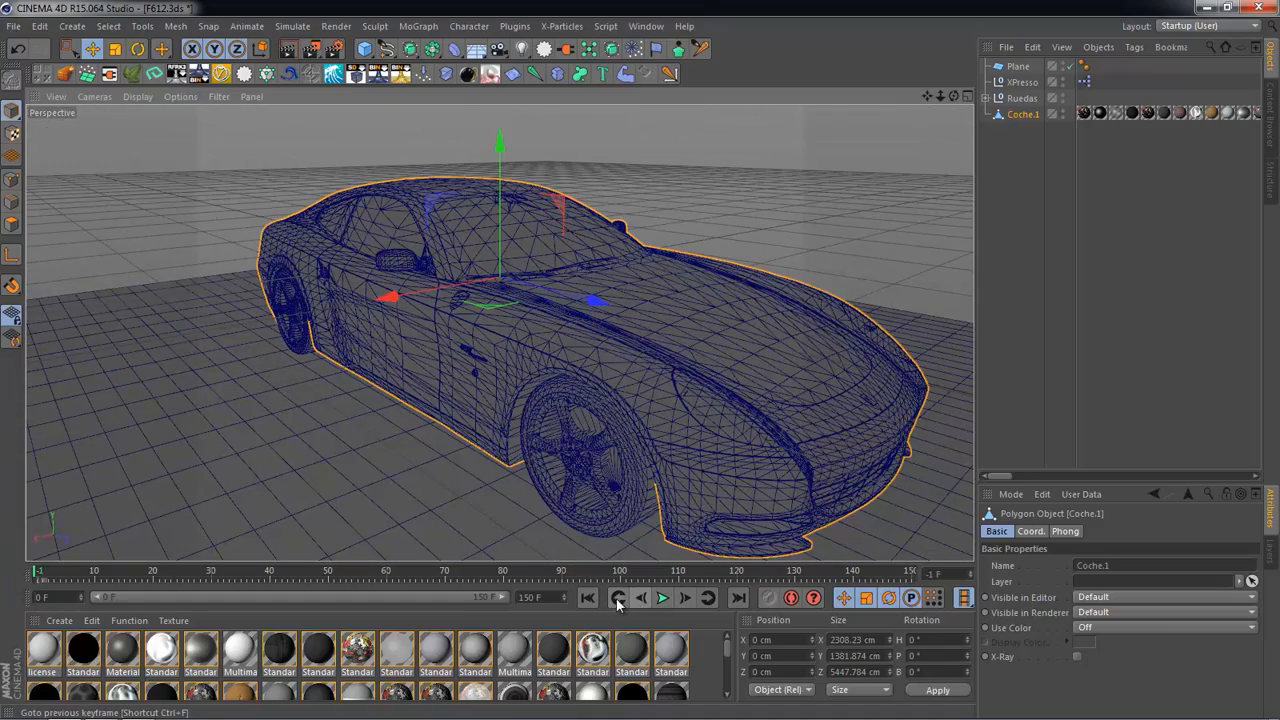
pyautogui.keyDown('alt'); pyautogui.moveTo(723, 478); pyautogui.dragTo(614, 424); pyautogui.keyUp('alt')
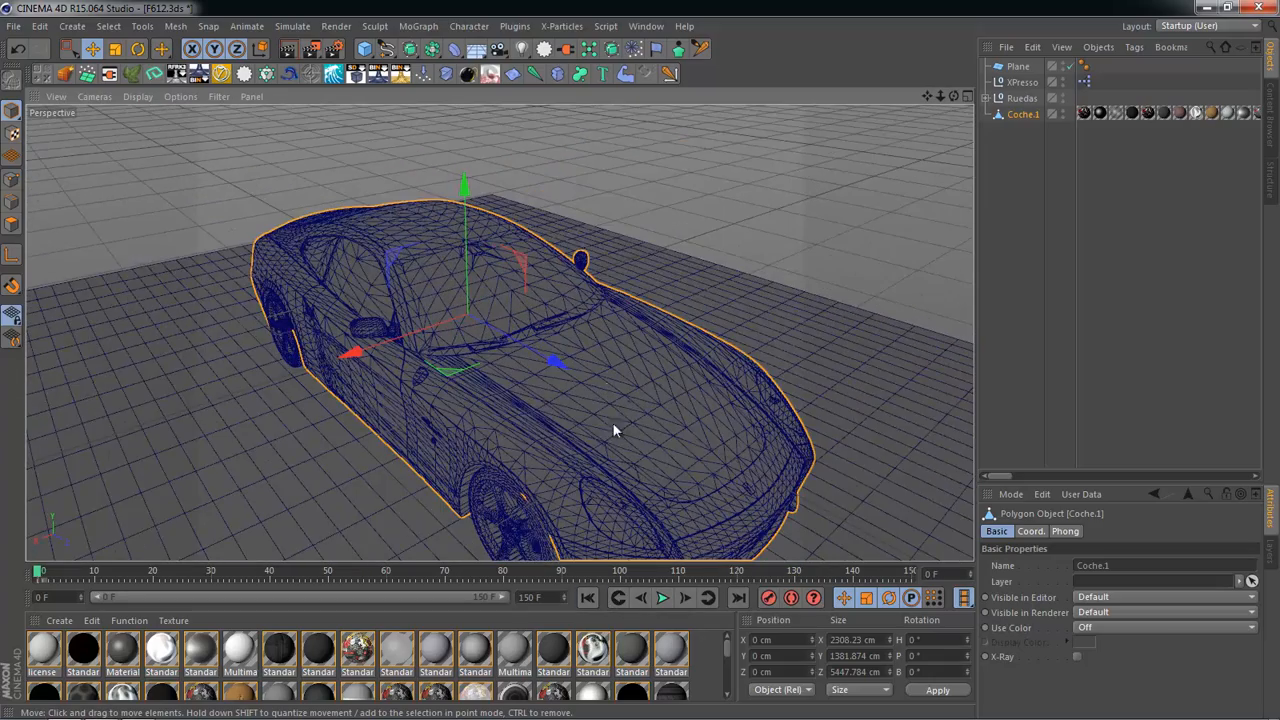
pyautogui.keyDown('alt'); pyautogui.moveTo(626, 510); pyautogui.dragTo(582, 545); pyautogui.keyUp('alt')
pyautogui.keyDown('alt'); pyautogui.moveTo(583, 536); pyautogui.dragTo(636, 400, button='middle'); pyautogui.keyUp('alt')
# Step: Inspect the ground plane, the front wheel and the rear wheel by selecting each in turn
pyautogui.click(892, 200)
pyautogui.keyDown('alt'); pyautogui.moveTo(581, 377); pyautogui.dragTo(613, 363); pyautogui.keyUp('alt')
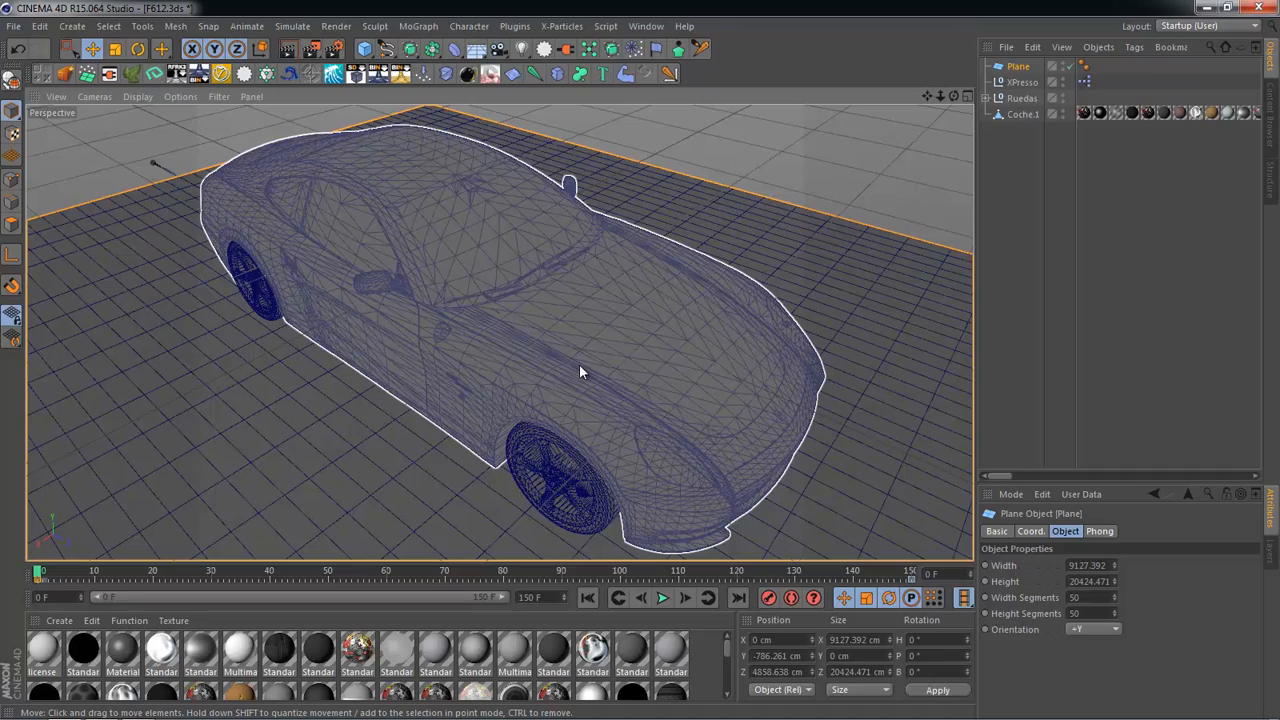
pyautogui.scroll(-2, 580, 368)
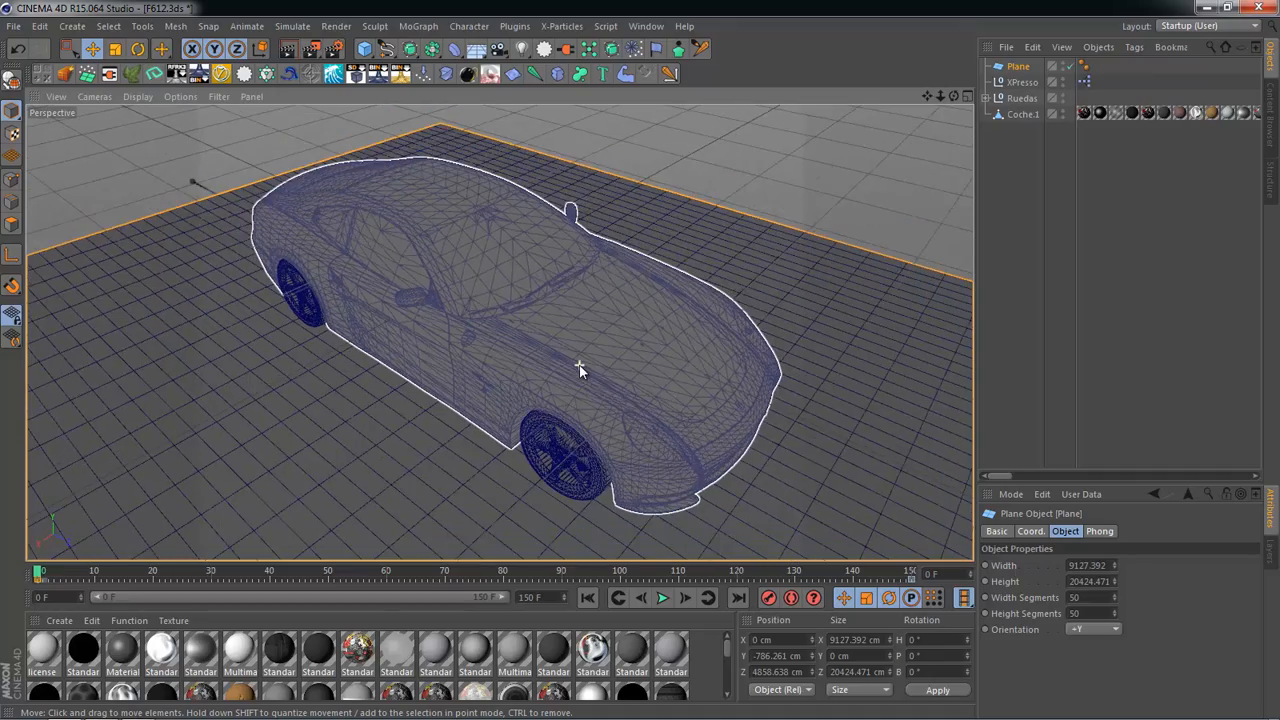
pyautogui.keyDown('alt'); pyautogui.moveTo(580, 366); pyautogui.dragTo(788, 238); pyautogui.keyUp('alt')
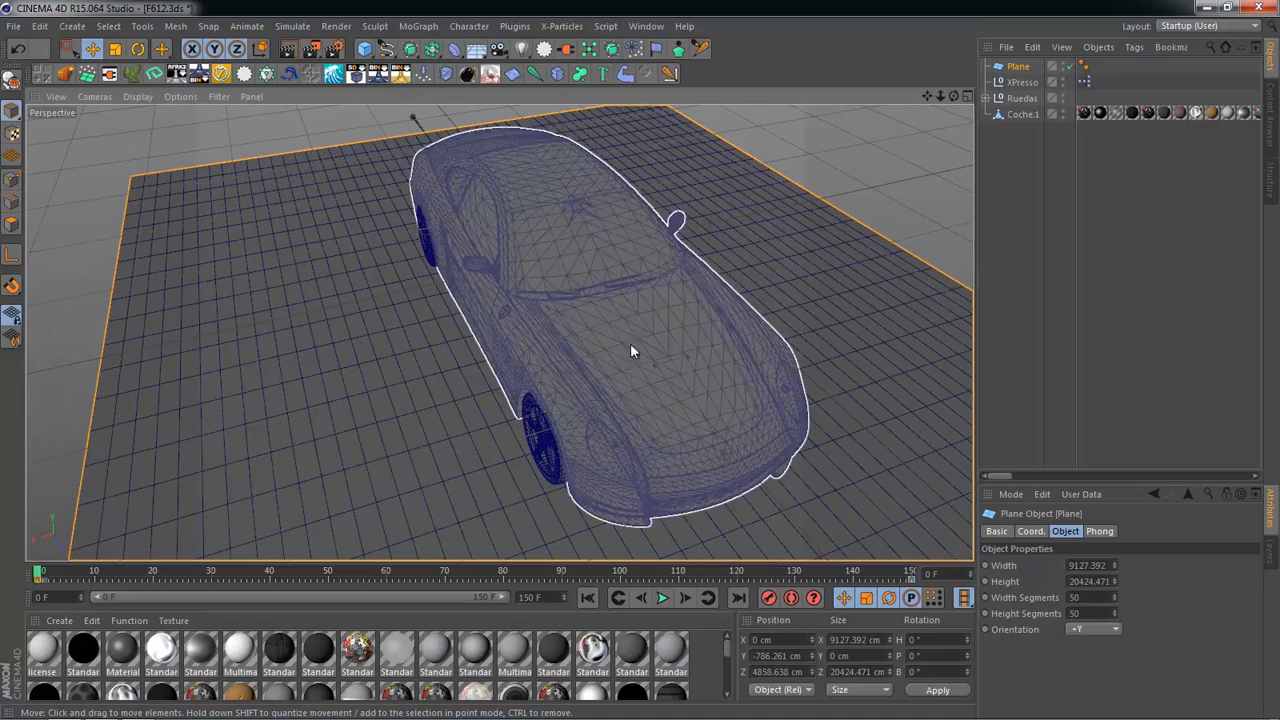
pyautogui.click(527, 437)
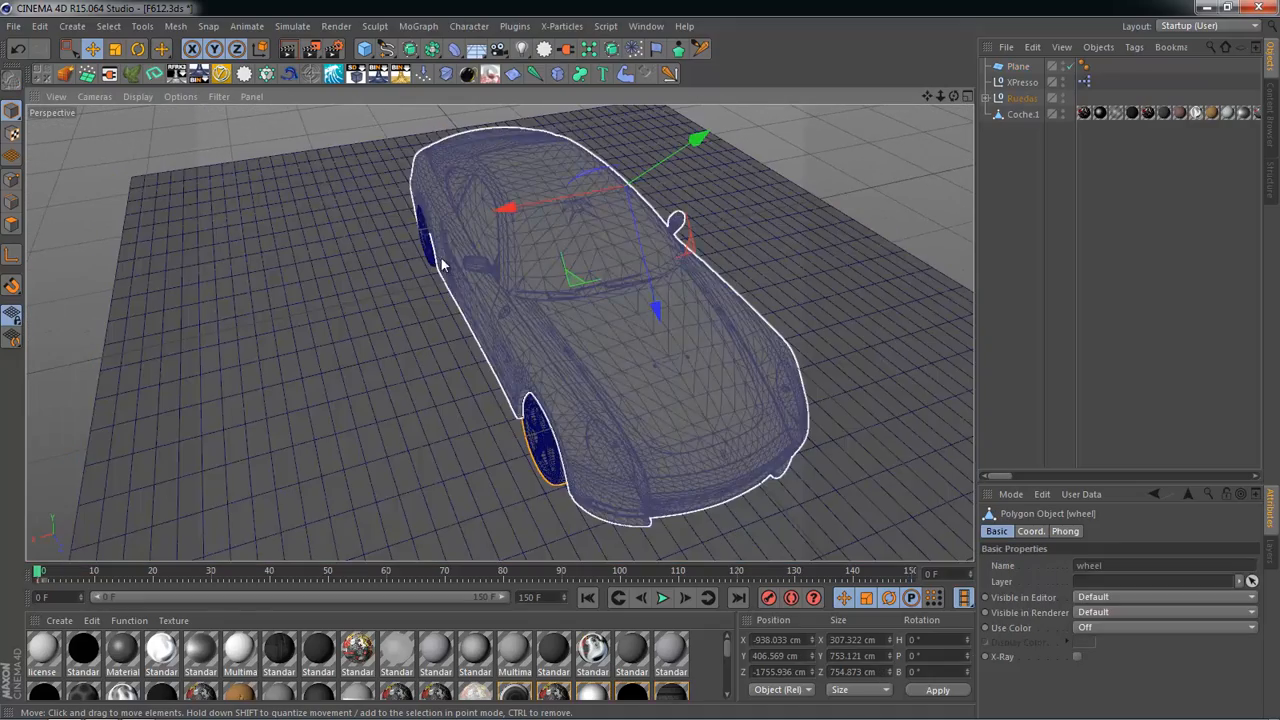
pyautogui.click(428, 257)
pyautogui.keyDown('alt'); pyautogui.moveTo(557, 319); pyautogui.dragTo(605, 532); pyautogui.keyUp('alt')
pyautogui.keyDown('alt'); pyautogui.moveTo(549, 377); pyautogui.dragTo(500, 345); pyautogui.keyUp('alt')
pyautogui.click(516, 27)
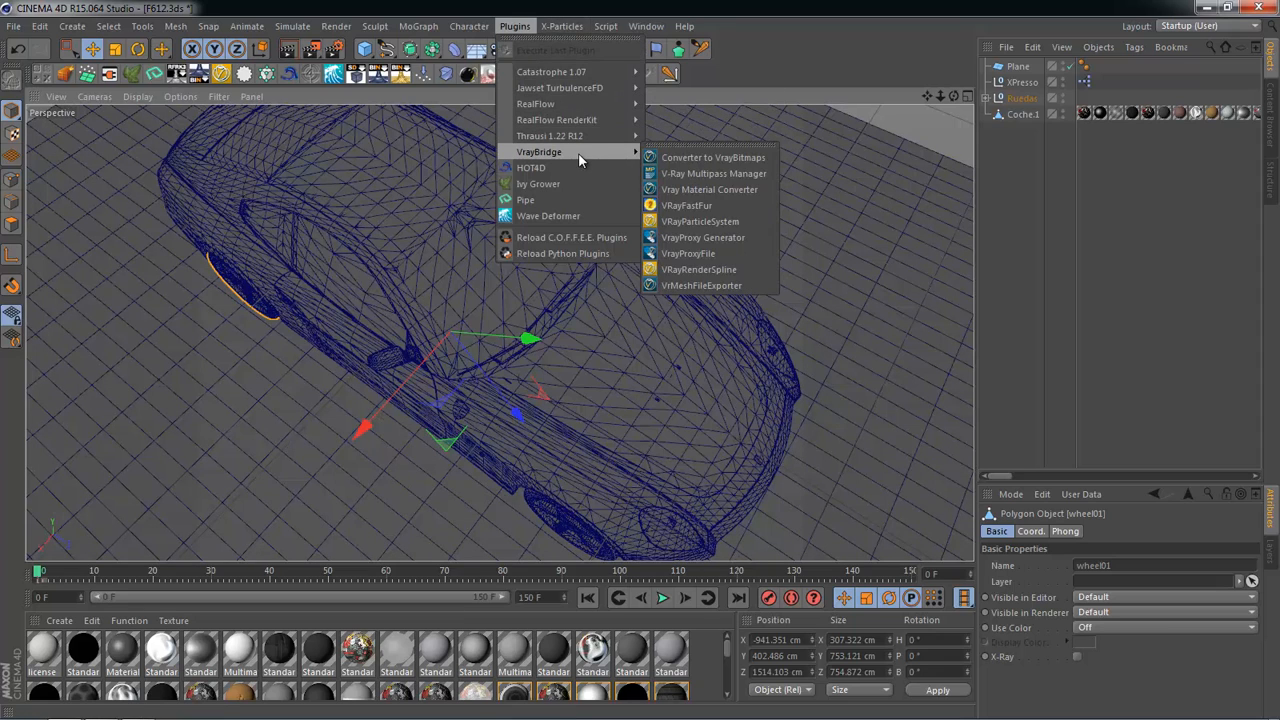
pyautogui.keyDown('alt'); pyautogui.moveTo(873, 266); pyautogui.dragTo(309, 438); pyautogui.keyUp('alt')
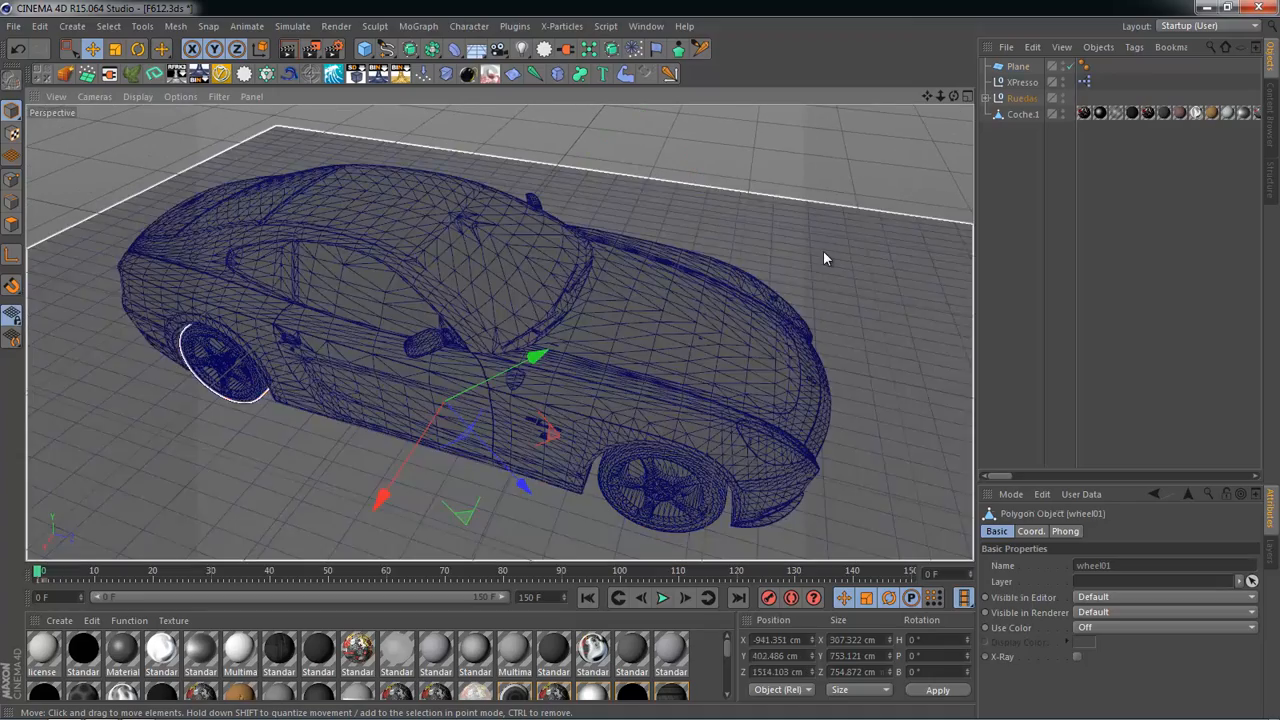
# Step: Delete the ground plane from the scene
pyautogui.click(822, 251)
pyautogui.keyDown('alt'); pyautogui.moveTo(786, 277); pyautogui.dragTo(596, 251); pyautogui.keyUp('alt')
pyautogui.keyDown('alt'); pyautogui.moveTo(640, 342); pyautogui.dragTo(500, 334, button='middle'); pyautogui.keyUp('alt')
pyautogui.keyDown('alt'); pyautogui.moveTo(500, 334); pyautogui.dragTo(496, 296, button='right'); pyautogui.keyUp('alt')
pyautogui.keyDown('alt'); pyautogui.moveTo(497, 297); pyautogui.dragTo(628, 340); pyautogui.keyUp('alt')
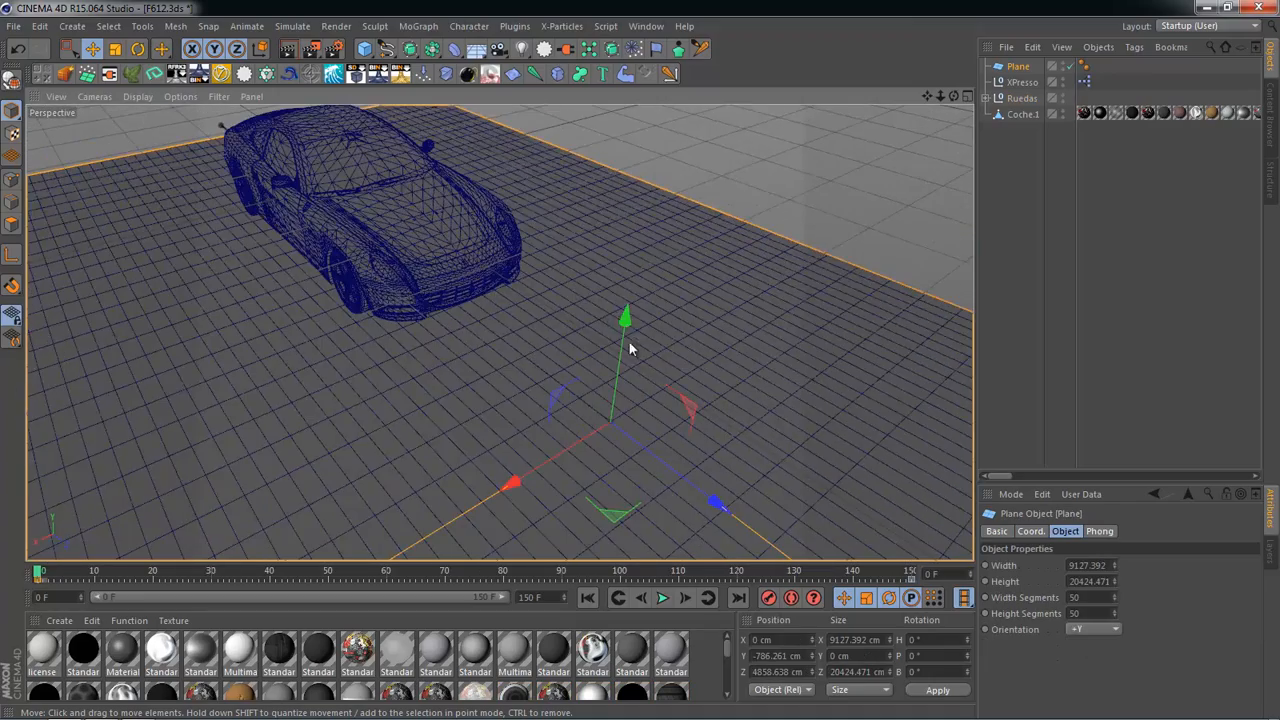
pyautogui.keyDown('alt'); pyautogui.moveTo(633, 353); pyautogui.dragTo(596, 356, button='right'); pyautogui.keyUp('alt')
pyautogui.click(999, 254)
pyautogui.keyDown('alt'); pyautogui.moveTo(606, 277); pyautogui.dragTo(674, 297); pyautogui.keyUp('alt')
pyautogui.click(676, 298)
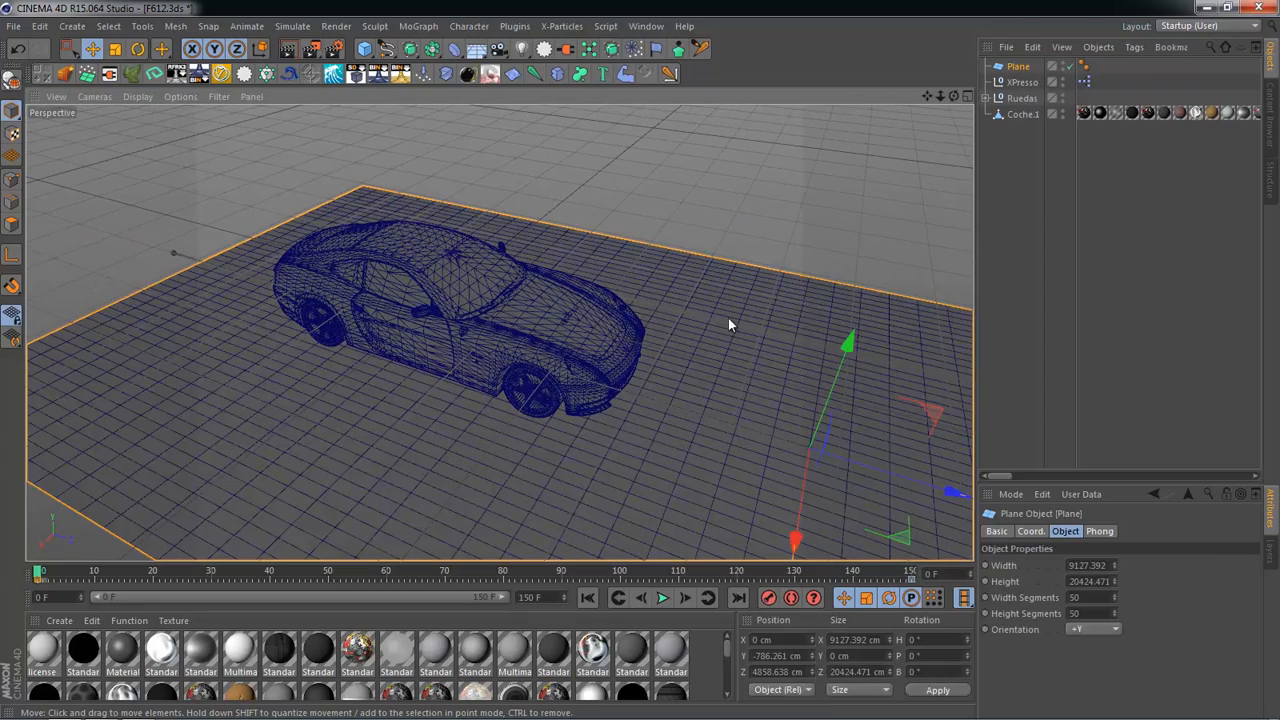
pyautogui.click(1016, 258)
pyautogui.click(1018, 68)
pyautogui.press('Delete')
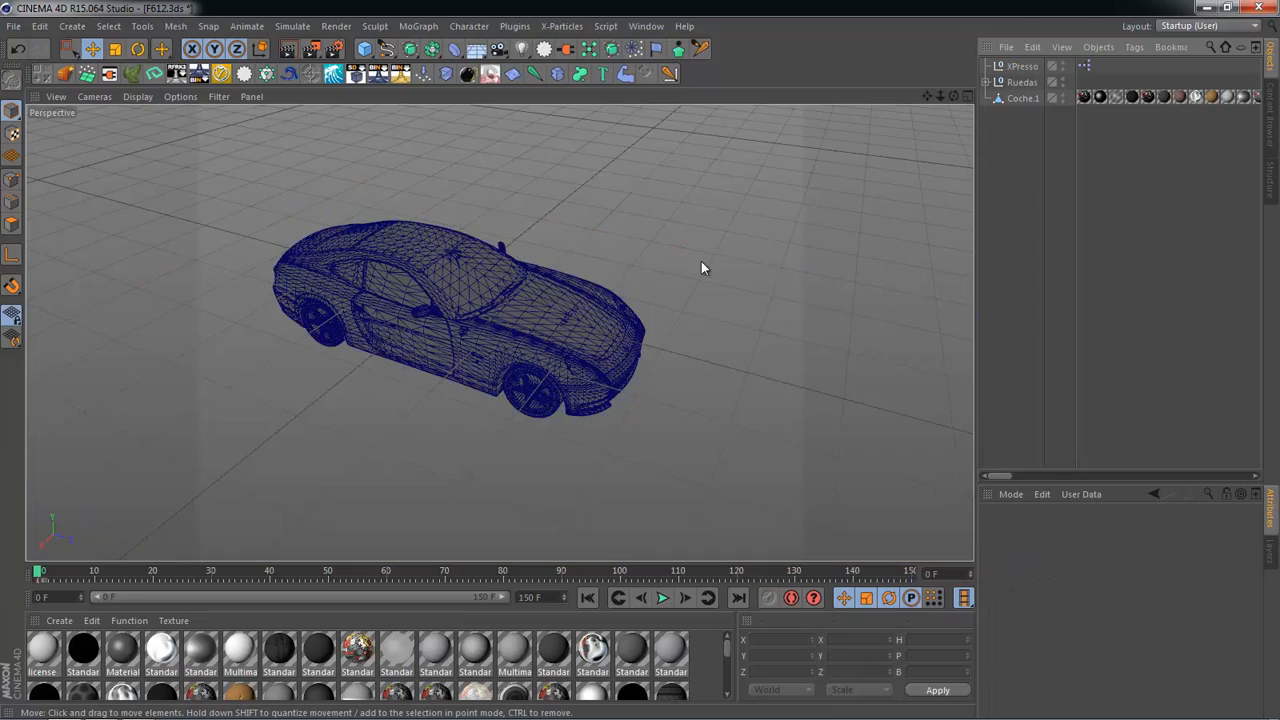
# Step: Play the wheel animation without the ground, stop it and return to frame 0
pyautogui.keyDown('alt'); pyautogui.moveTo(703, 266); pyautogui.dragTo(576, 318); pyautogui.keyUp('alt')
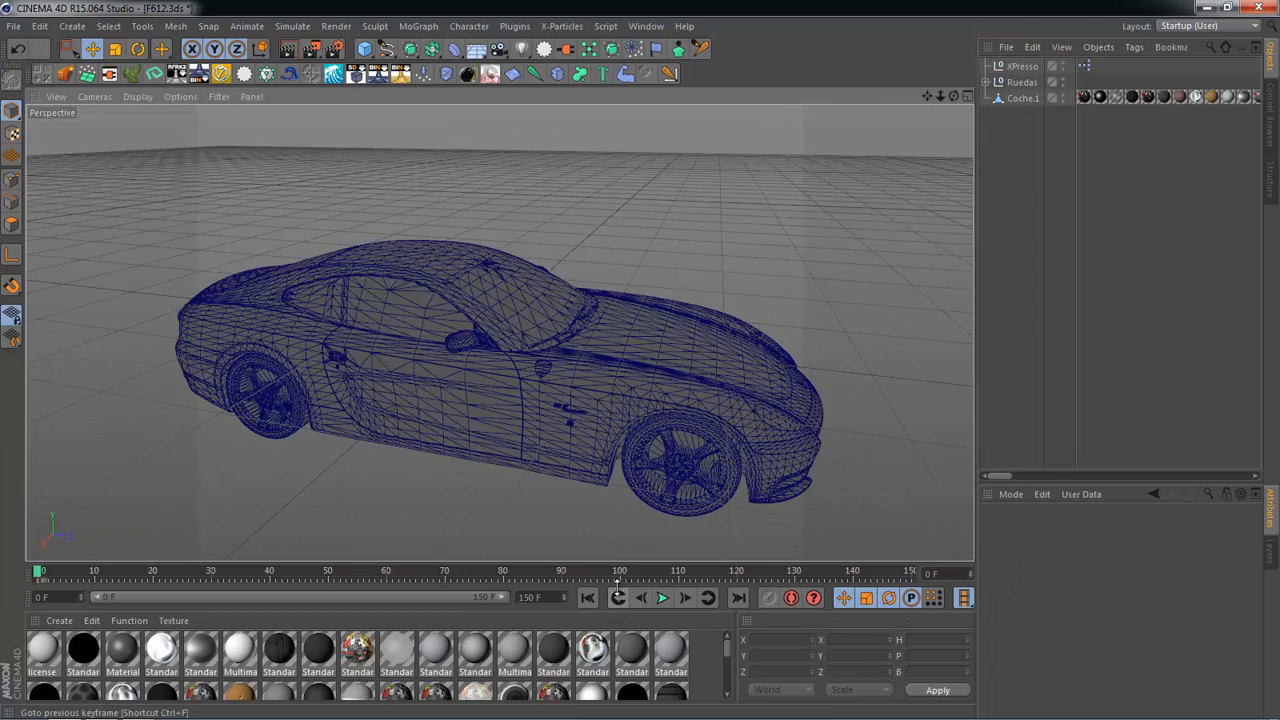
pyautogui.click(663, 600)
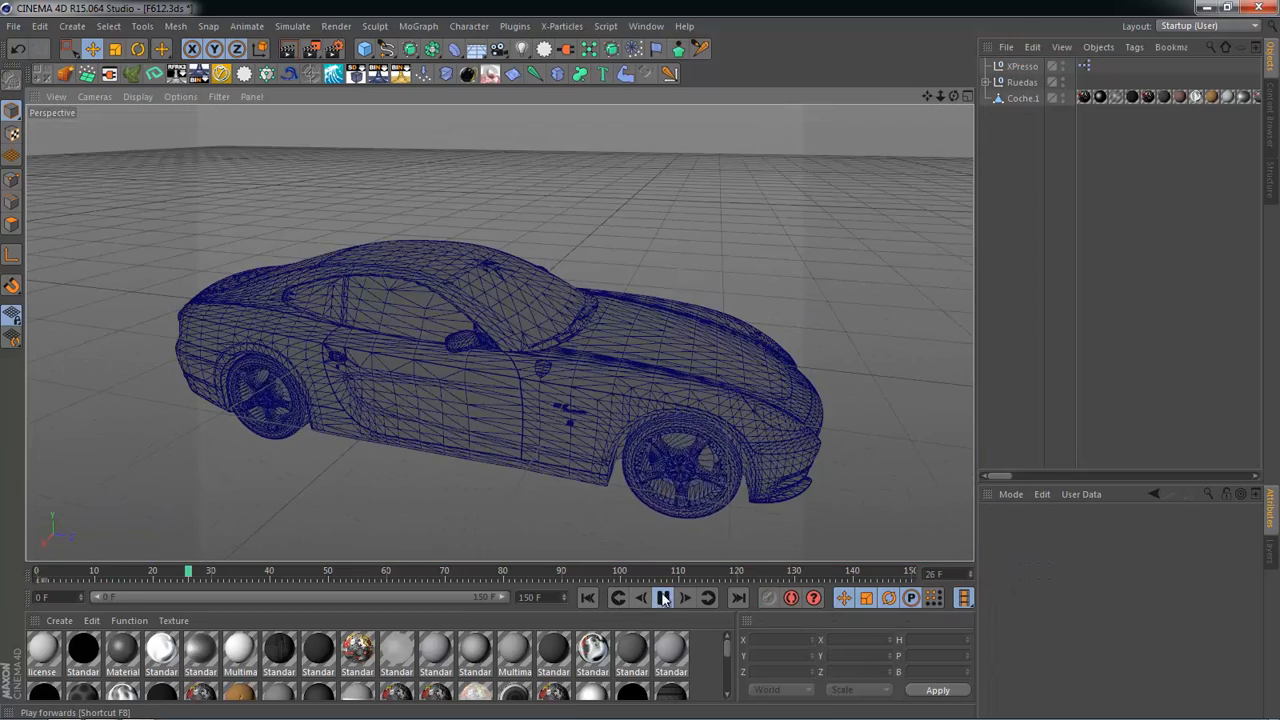
pyautogui.click(663, 600)
pyautogui.click(587, 597)
pyautogui.keyDown('alt'); pyautogui.moveTo(594, 498); pyautogui.dragTo(701, 365); pyautogui.keyUp('alt')
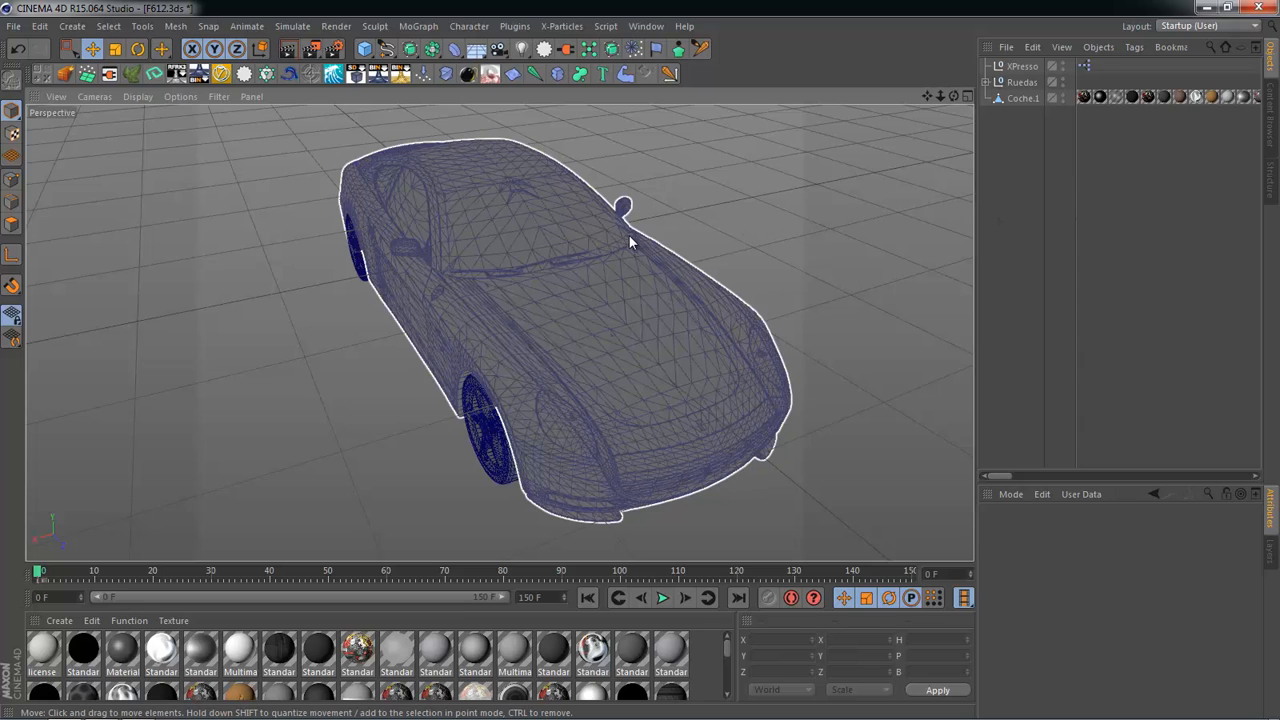
# Step: Check the front wheel, clear the selection and select the Ruedas null holding all the wheels
pyautogui.keyDown('alt'); pyautogui.moveTo(762, 321); pyautogui.dragTo(557, 495); pyautogui.keyUp('alt')
pyautogui.click(555, 490)
pyautogui.click(795, 305)
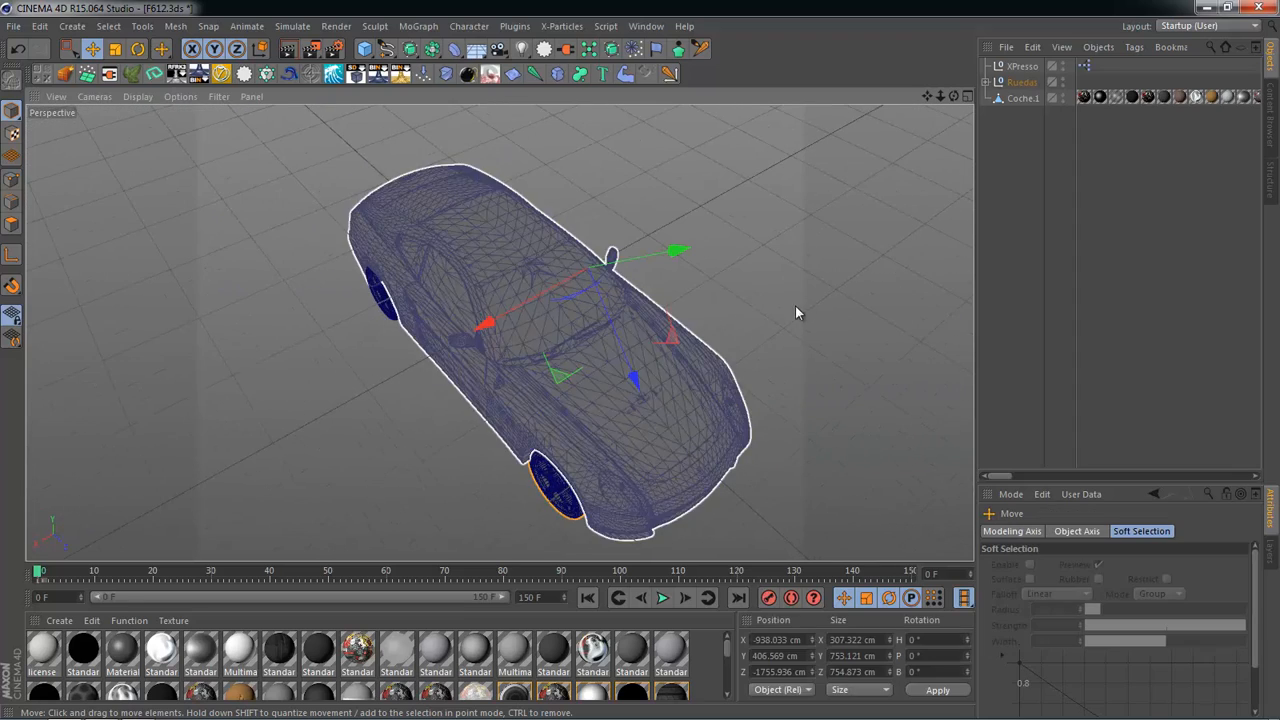
pyautogui.click(782, 262)
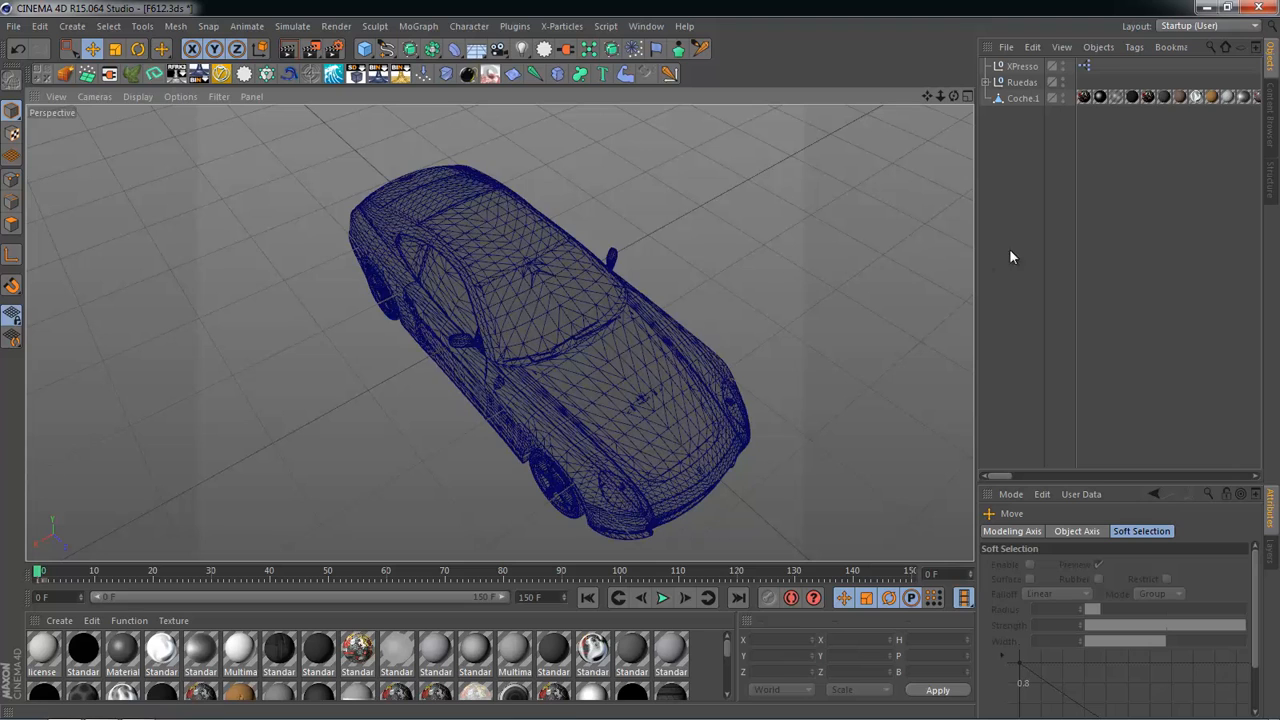
pyautogui.click(1020, 82)
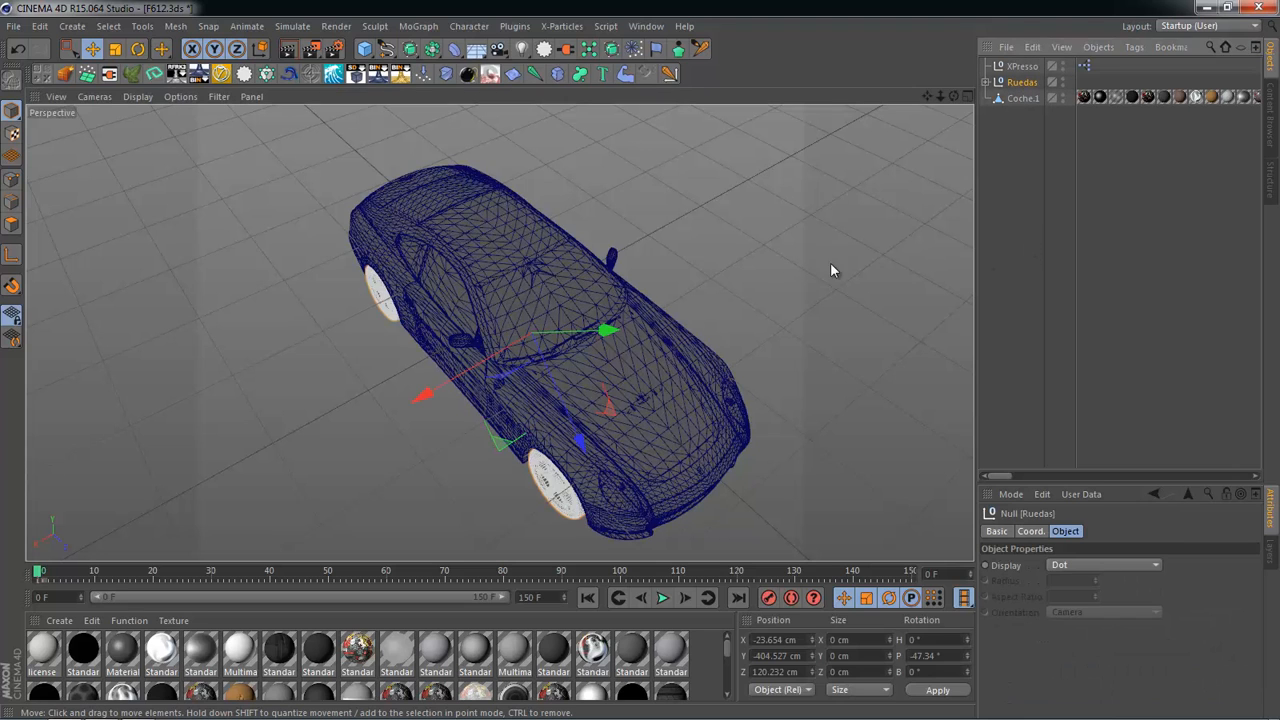
pyautogui.keyDown('alt'); pyautogui.moveTo(830, 262); pyautogui.dragTo(664, 343); pyautogui.keyUp('alt')
pyautogui.click(1022, 140)
pyautogui.click(1020, 85)
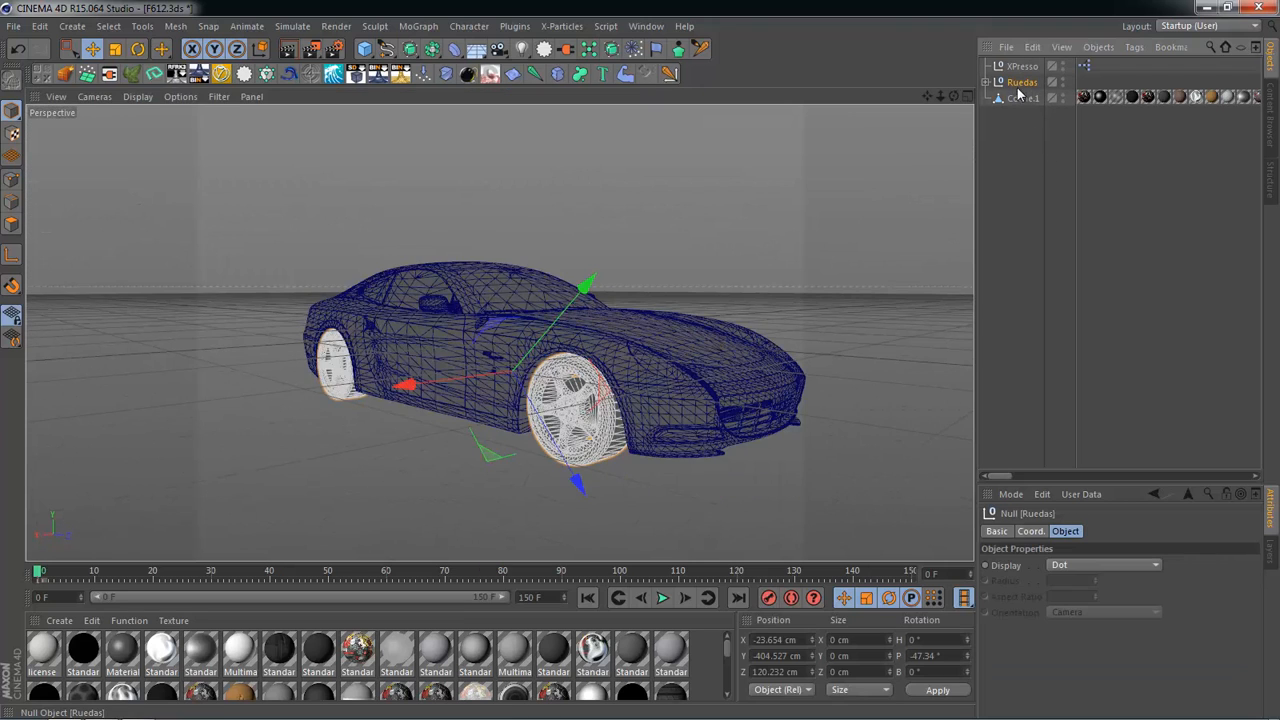
# Step: Move the Ruedas wheel group about 3061 cm along negative X, clear of the car body, and clear the selection
pyautogui.middleClick(717, 319)
pyautogui.middleClick(728, 247)
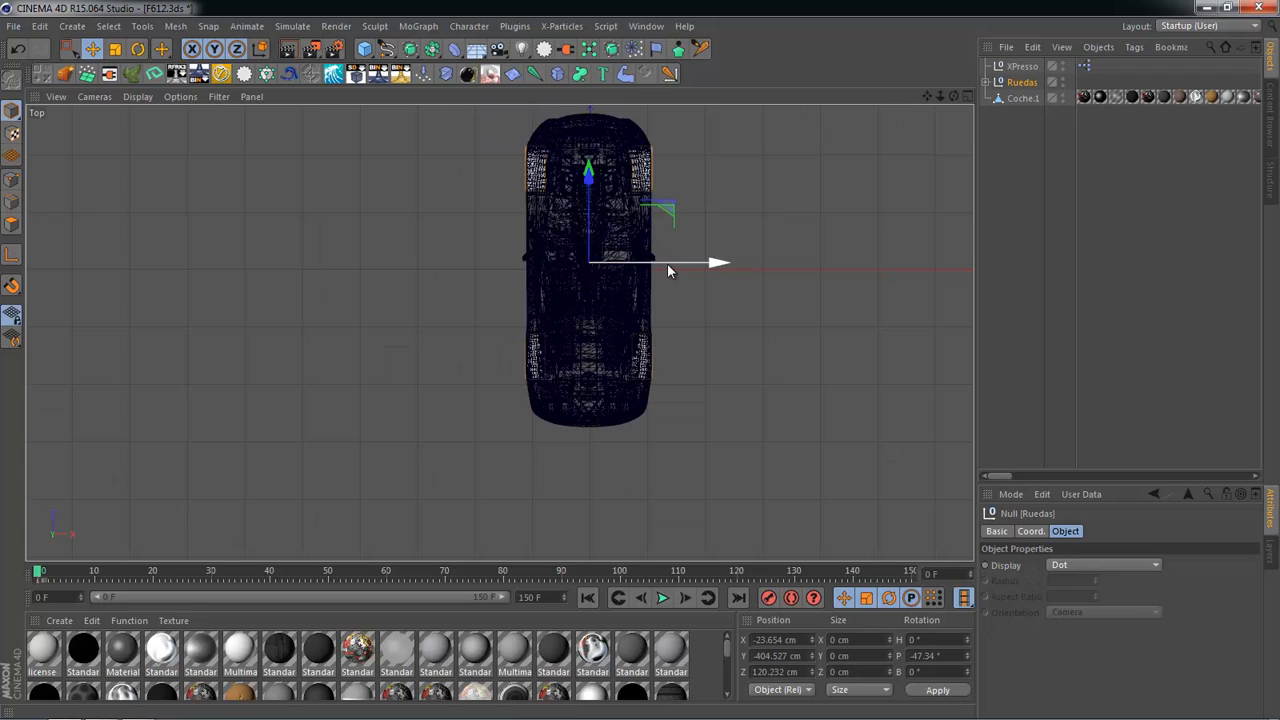
pyautogui.moveTo(666, 266); pyautogui.dragTo(491, 277)
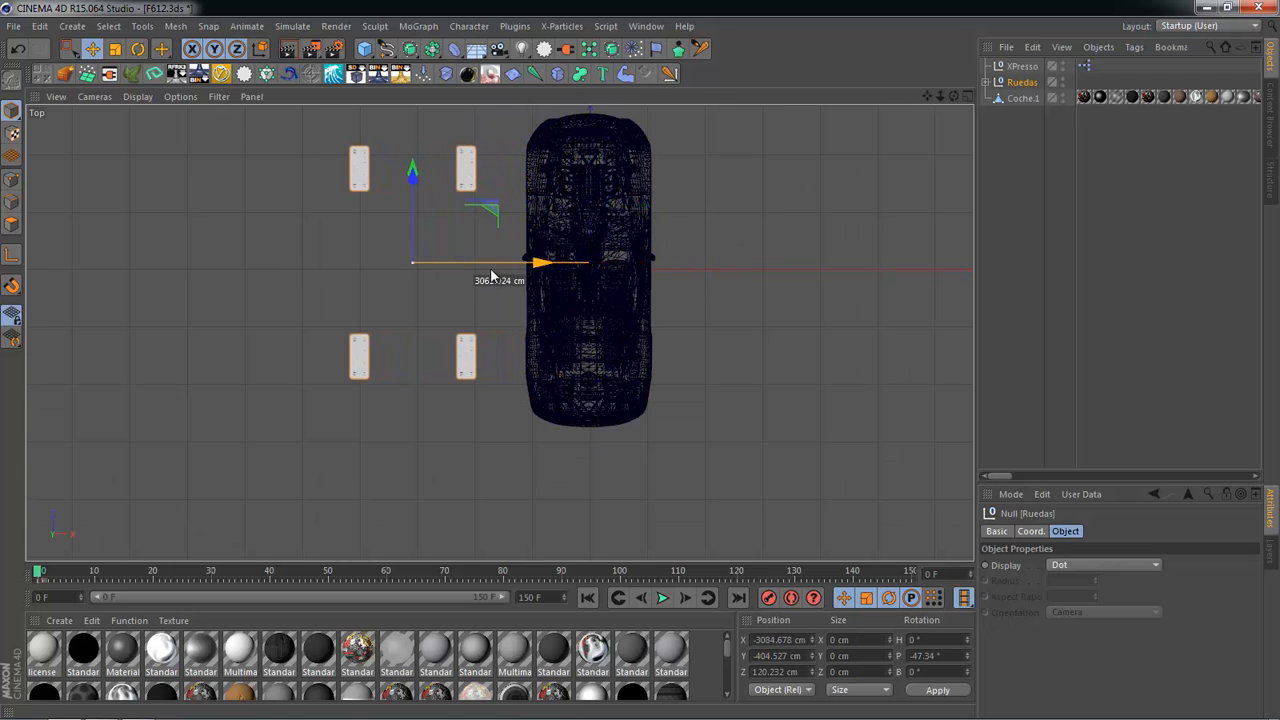
pyautogui.middleClick(482, 268)
pyautogui.middleClick(398, 276)
pyautogui.click(831, 297)
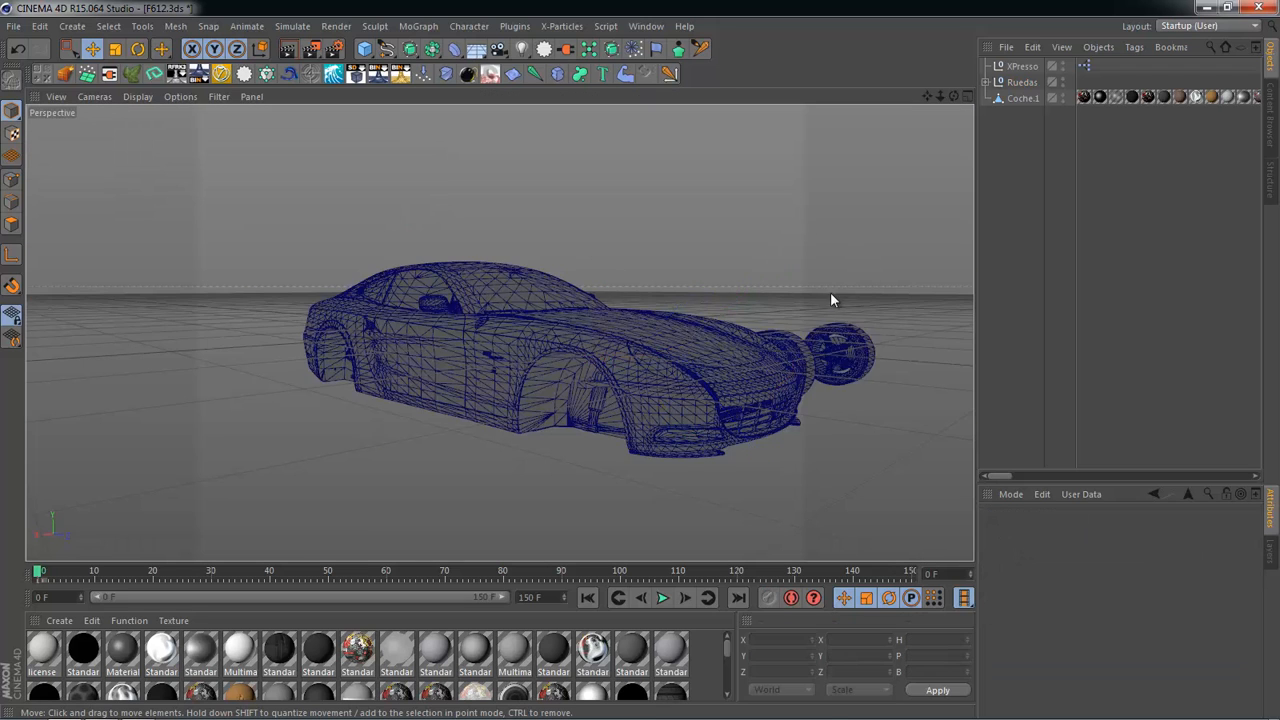
pyautogui.keyDown('alt'); pyautogui.moveTo(831, 297); pyautogui.dragTo(550, 356); pyautogui.keyUp('alt')
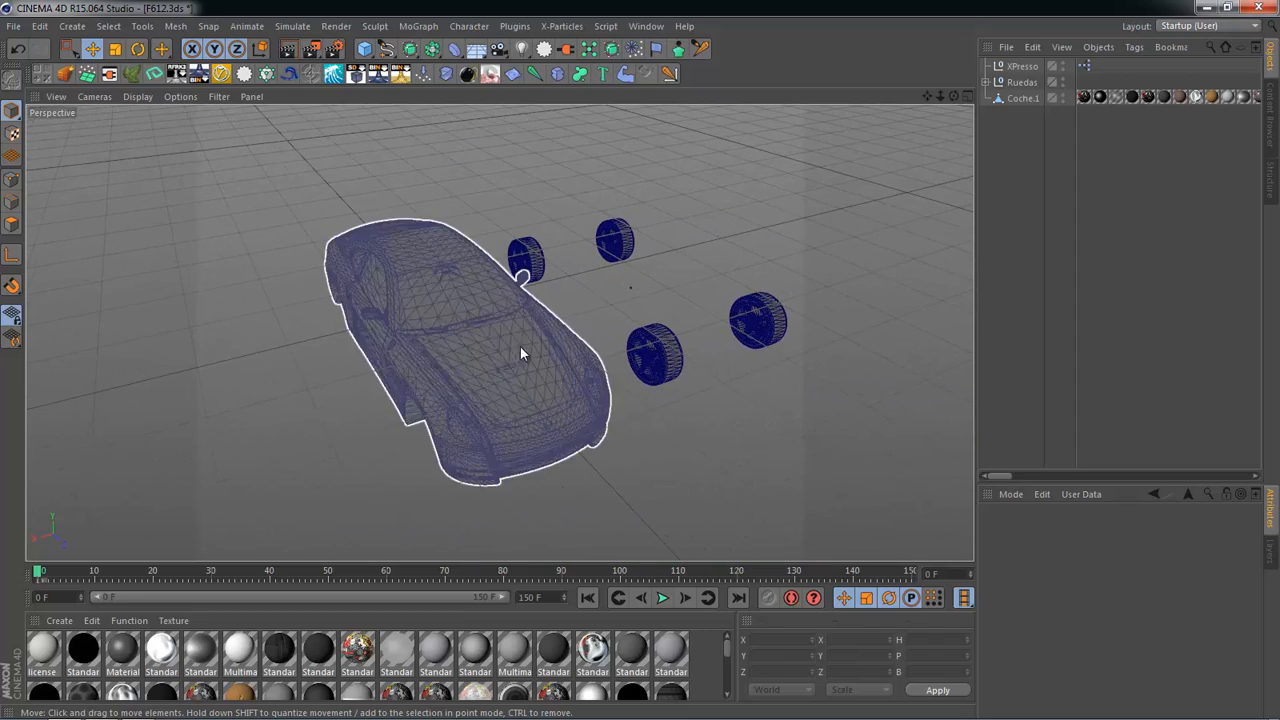
# Step: Select the Coche.1 car body and create a cutting plane for it with Thrausi Cutter
pyautogui.click(522, 352)
pyautogui.click(1012, 189)
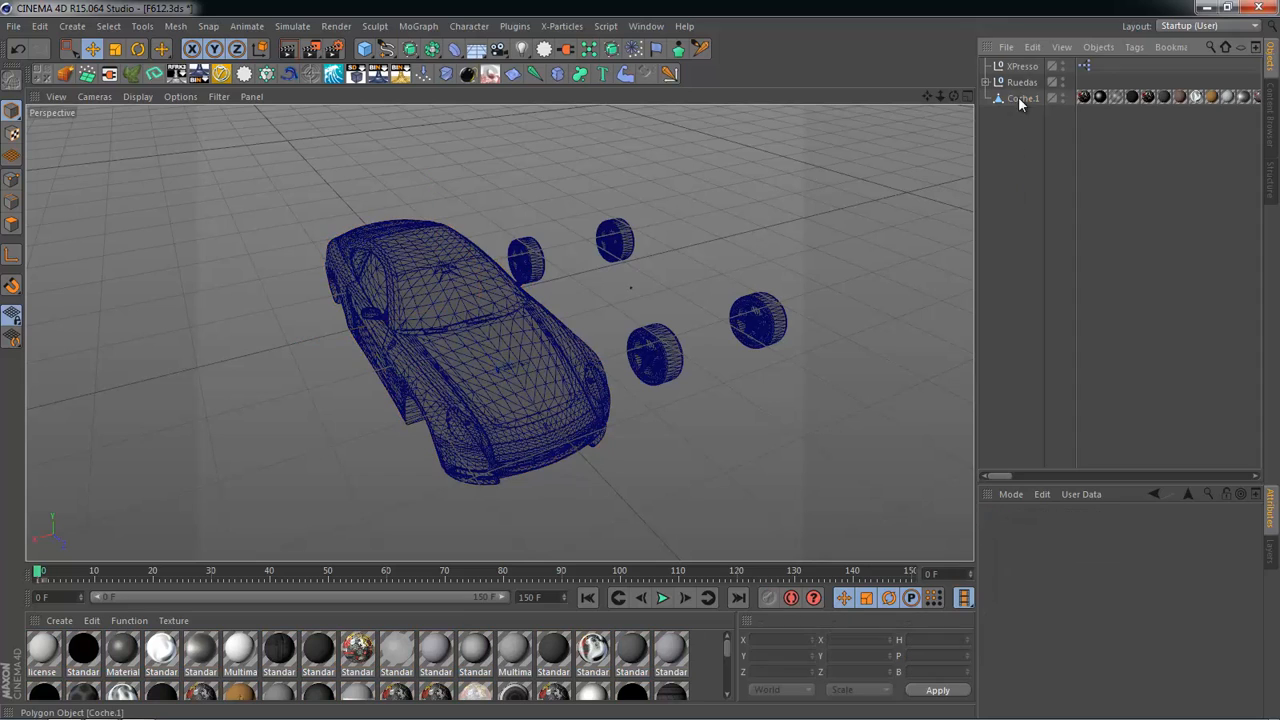
pyautogui.doubleClick(1020, 99)
pyautogui.click(1054, 137)
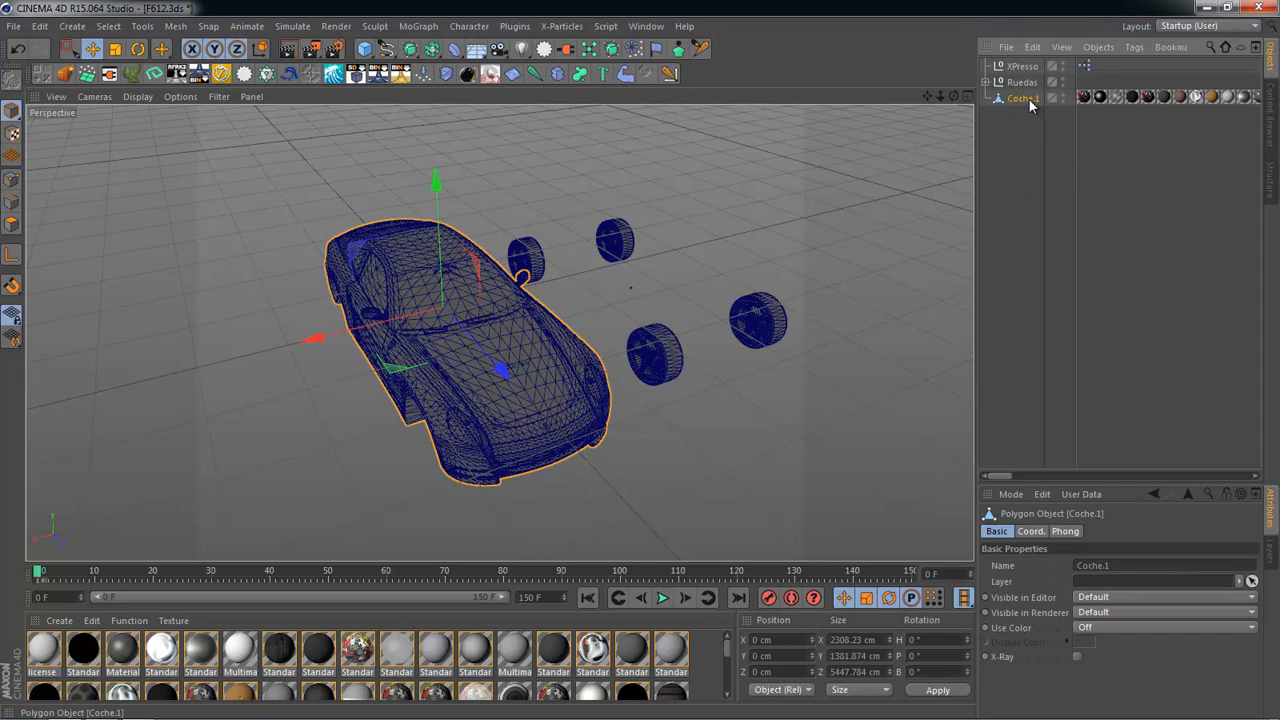
pyautogui.click(520, 28)
pyautogui.moveTo(541, 134)
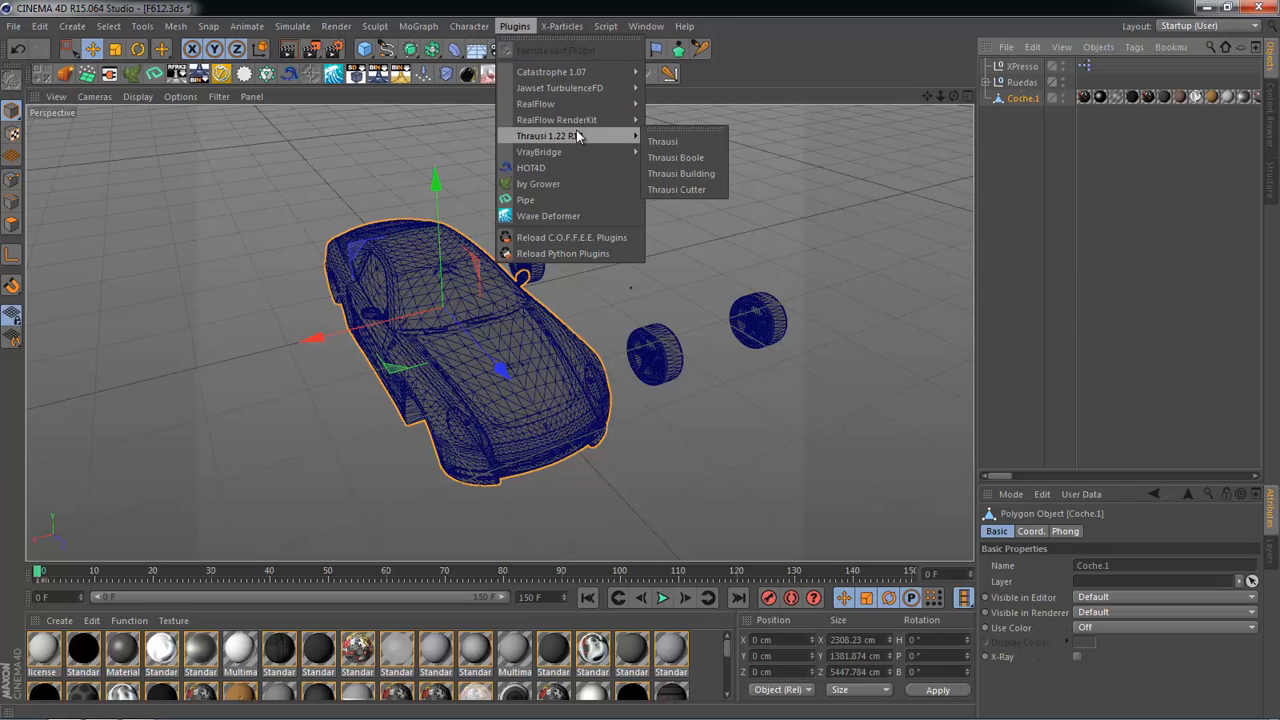
pyautogui.click(696, 189)
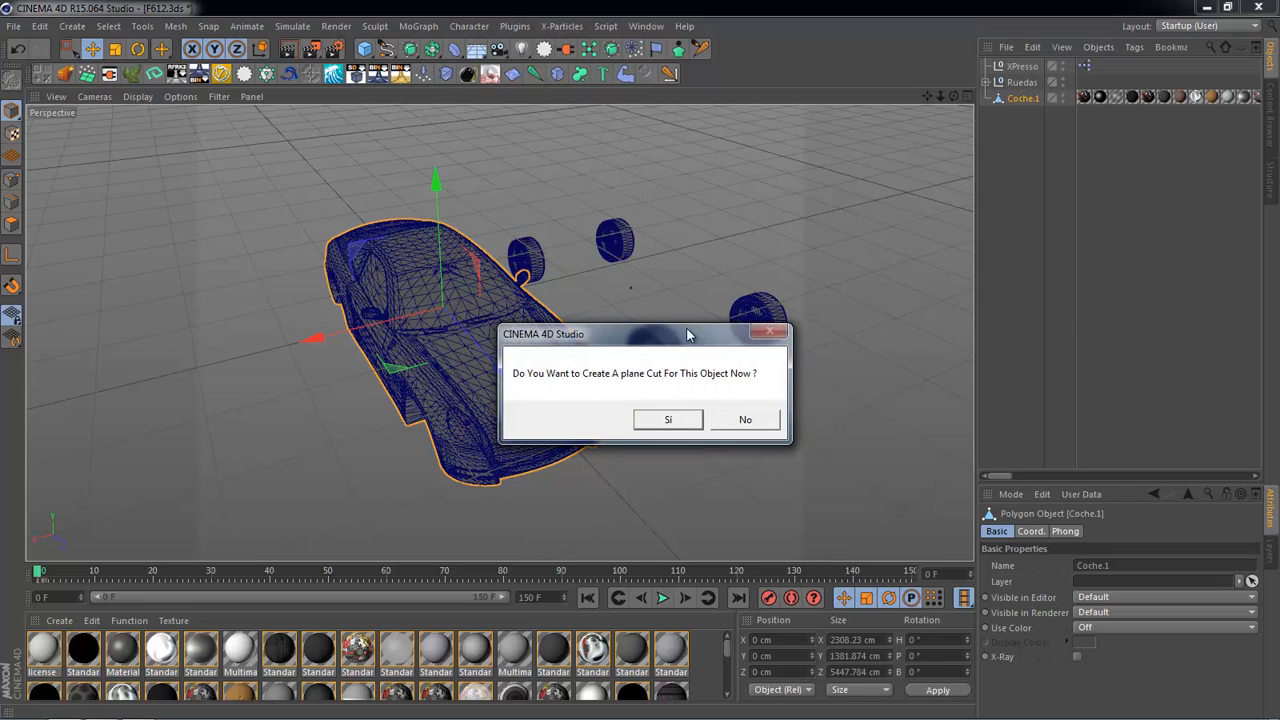
pyautogui.moveTo(686, 327); pyautogui.dragTo(683, 121)
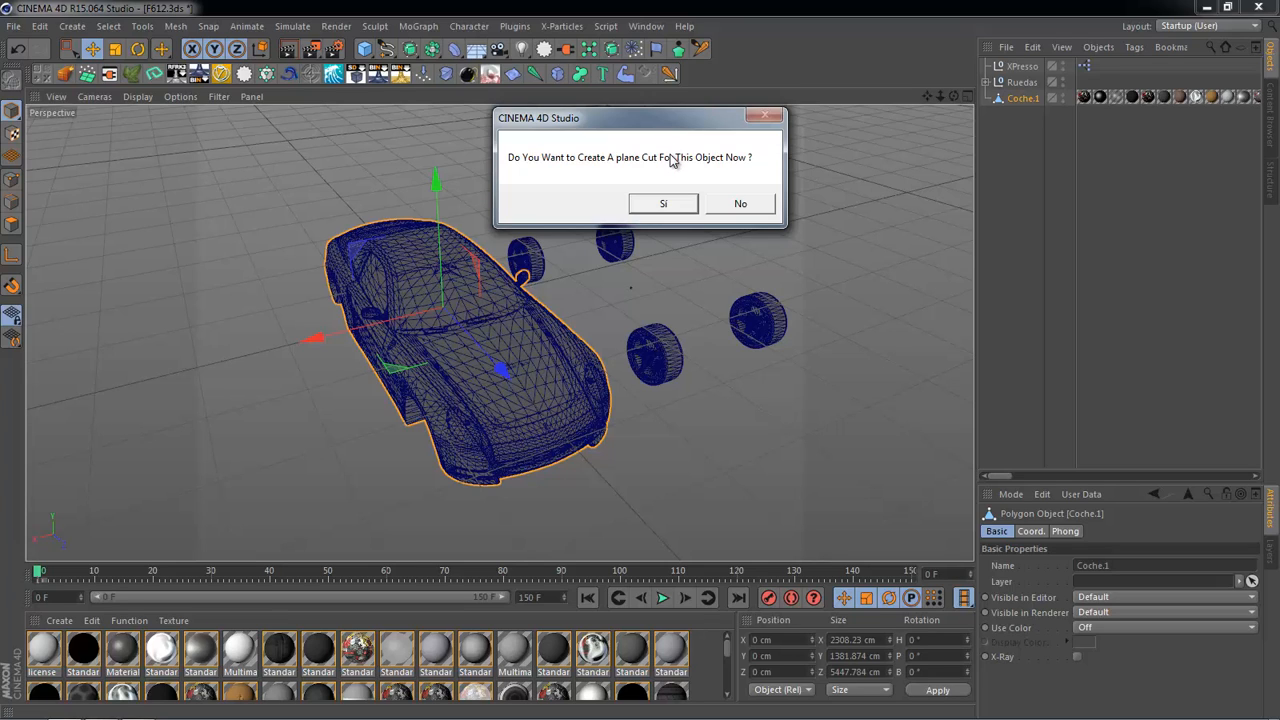
pyautogui.moveTo(672, 127); pyautogui.dragTo(725, 122)
pyautogui.click(746, 204)
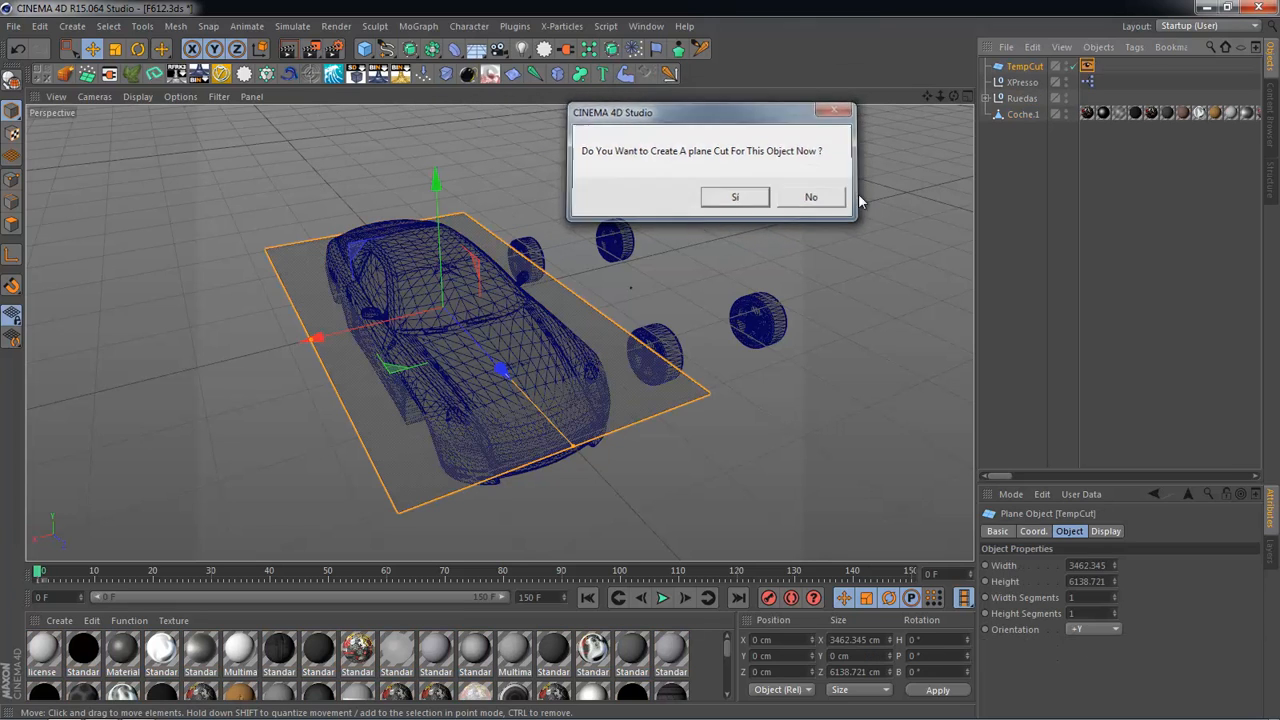
# Step: Examine how the horizontal TempCut plane lies across the car body from several angles
pyautogui.click(1021, 67)
pyautogui.scroll(1, 433, 330)
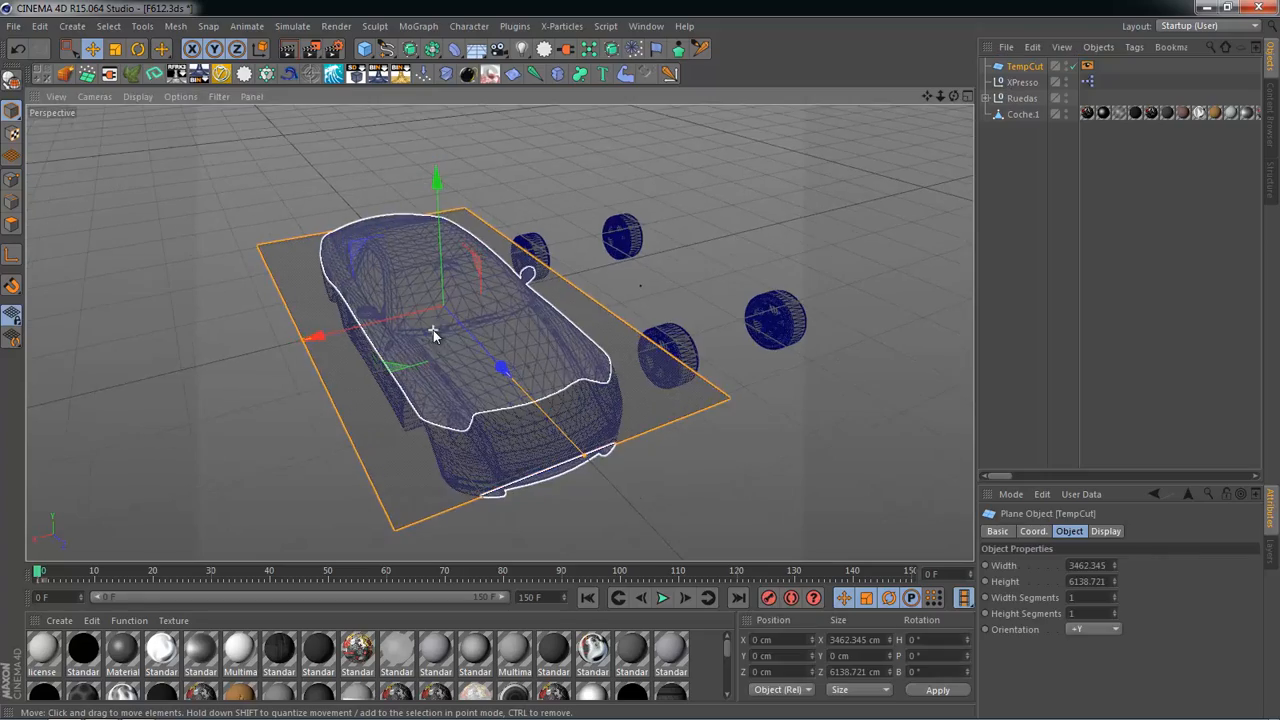
pyautogui.keyDown('alt'); pyautogui.moveTo(357, 343); pyautogui.dragTo(564, 339); pyautogui.keyUp('alt')
pyautogui.keyDown('alt'); pyautogui.moveTo(634, 302); pyautogui.dragTo(578, 451); pyautogui.keyUp('alt')
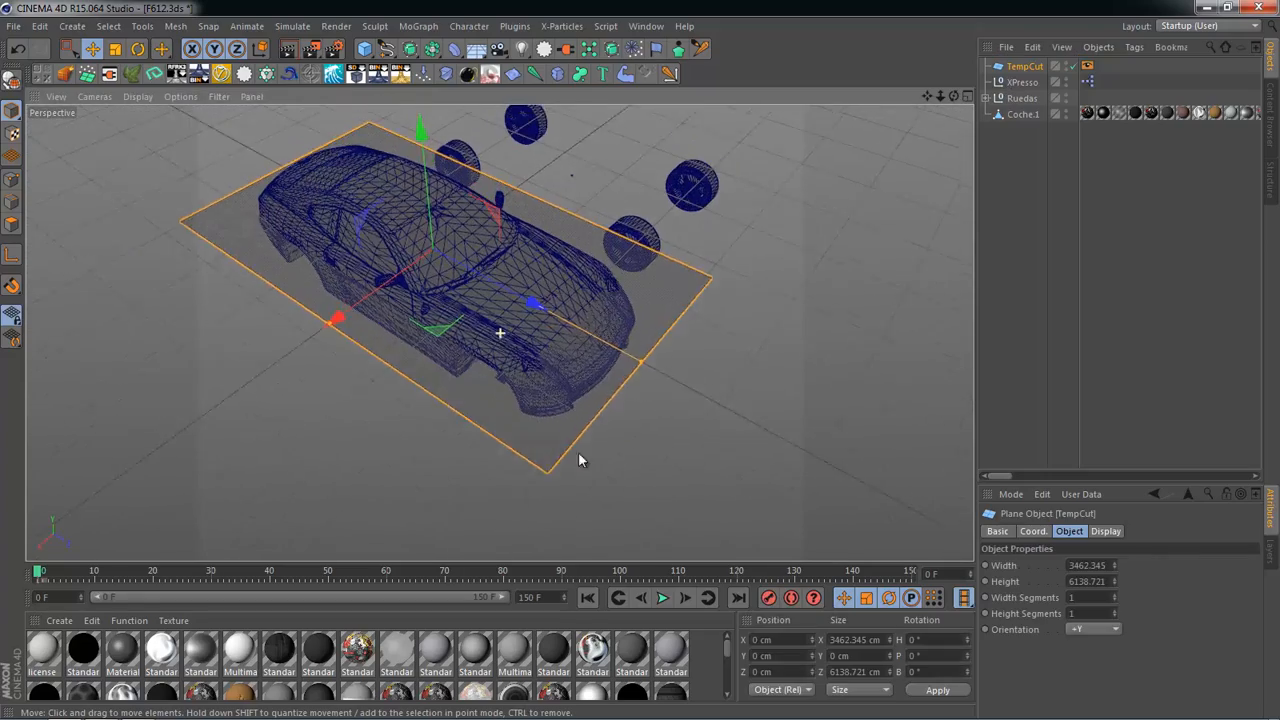
pyautogui.scroll(2, 584, 423)
pyautogui.keyDown('alt'); pyautogui.moveTo(504, 322); pyautogui.dragTo(476, 347); pyautogui.keyUp('alt')
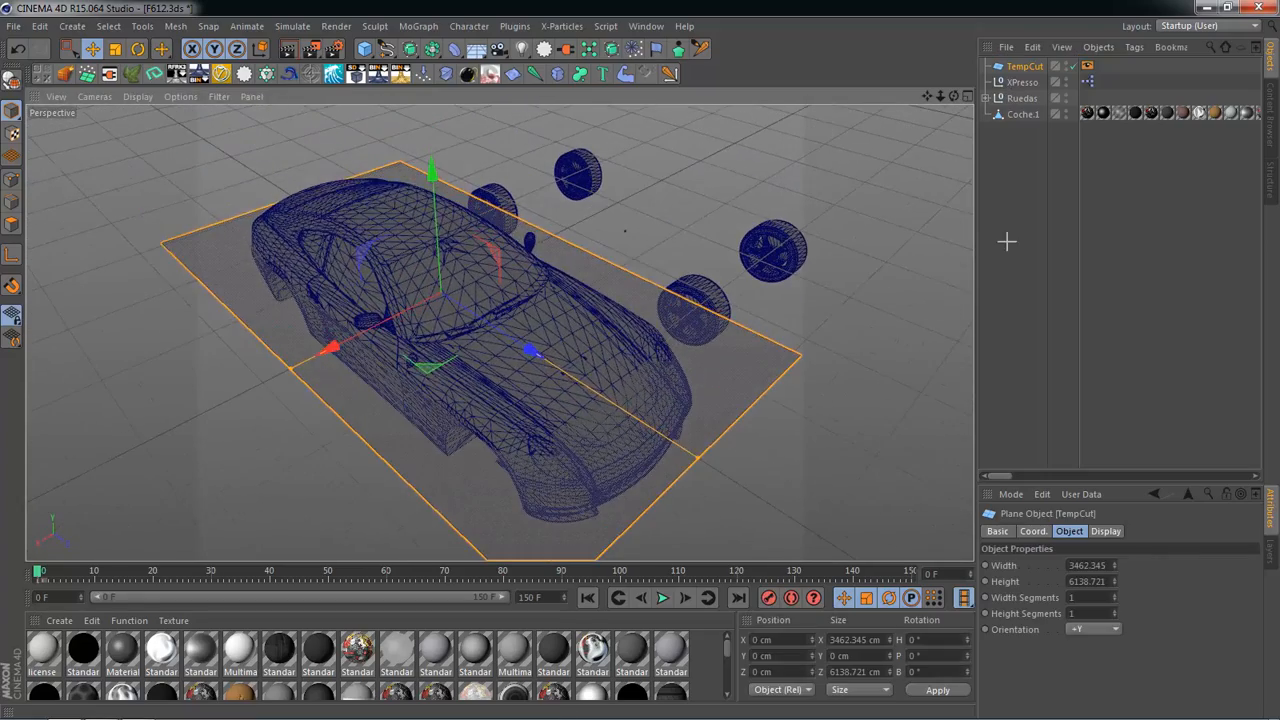
pyautogui.click(1006, 240)
pyautogui.click(1005, 68)
pyautogui.keyDown('alt'); pyautogui.moveTo(600, 300); pyautogui.dragTo(534, 209); pyautogui.keyUp('alt')
pyautogui.scroll(3, 712, 268)
pyautogui.keyDown('alt'); pyautogui.moveTo(623, 355); pyautogui.dragTo(510, 460); pyautogui.keyUp('alt')
pyautogui.scroll(2, 500, 334)
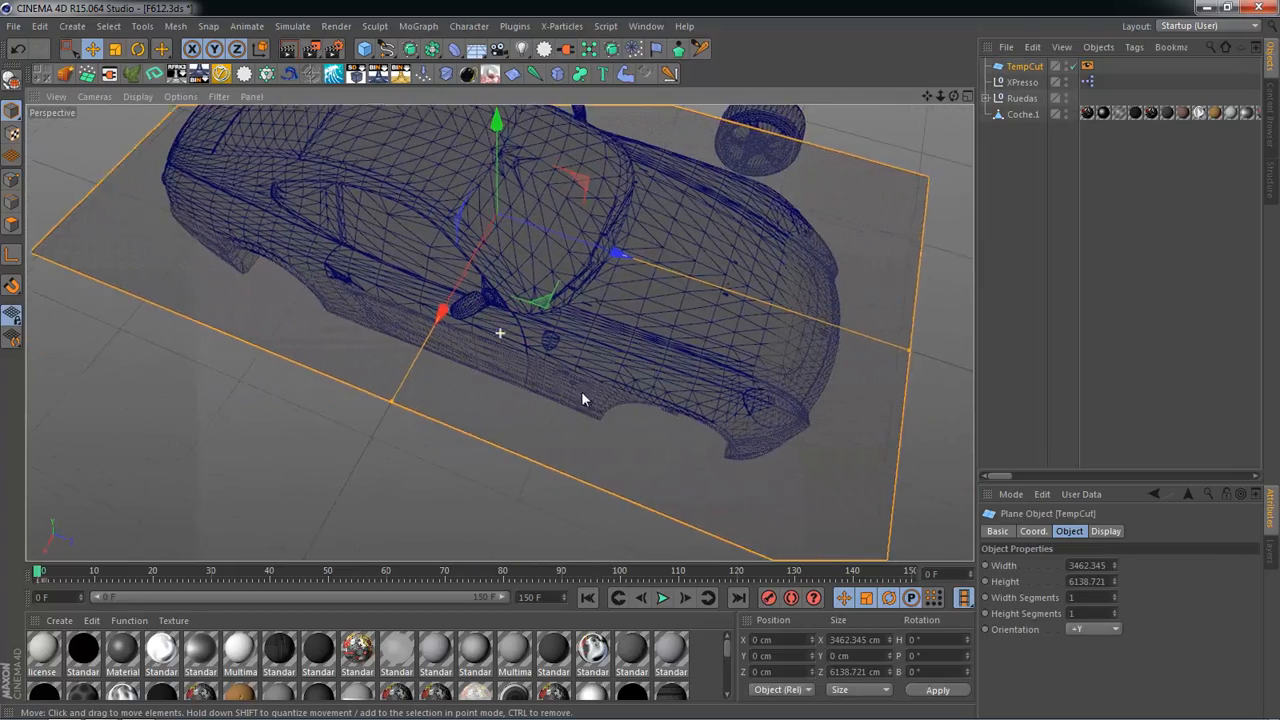
pyautogui.keyDown('alt'); pyautogui.moveTo(583, 397); pyautogui.dragTo(475, 452, button='middle'); pyautogui.keyUp('alt')
# Step: Compare the TempCut plane with the car body from above and from the side, selecting each in turn
pyautogui.click(1012, 257)
pyautogui.click(1023, 68)
pyautogui.scroll(-3, 560, 346)
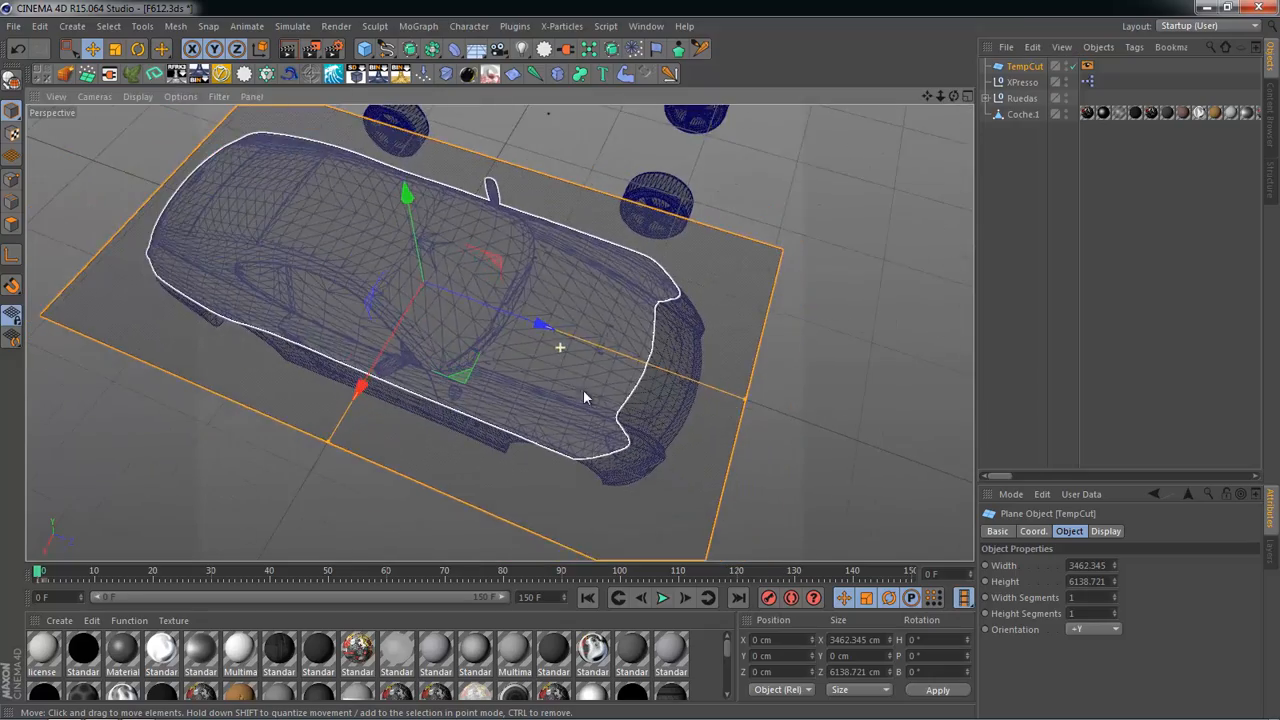
pyautogui.keyDown('alt'); pyautogui.moveTo(574, 386); pyautogui.dragTo(718, 342); pyautogui.keyUp('alt')
pyautogui.keyDown('alt'); pyautogui.moveTo(430, 406); pyautogui.dragTo(617, 350, button='middle'); pyautogui.keyUp('alt')
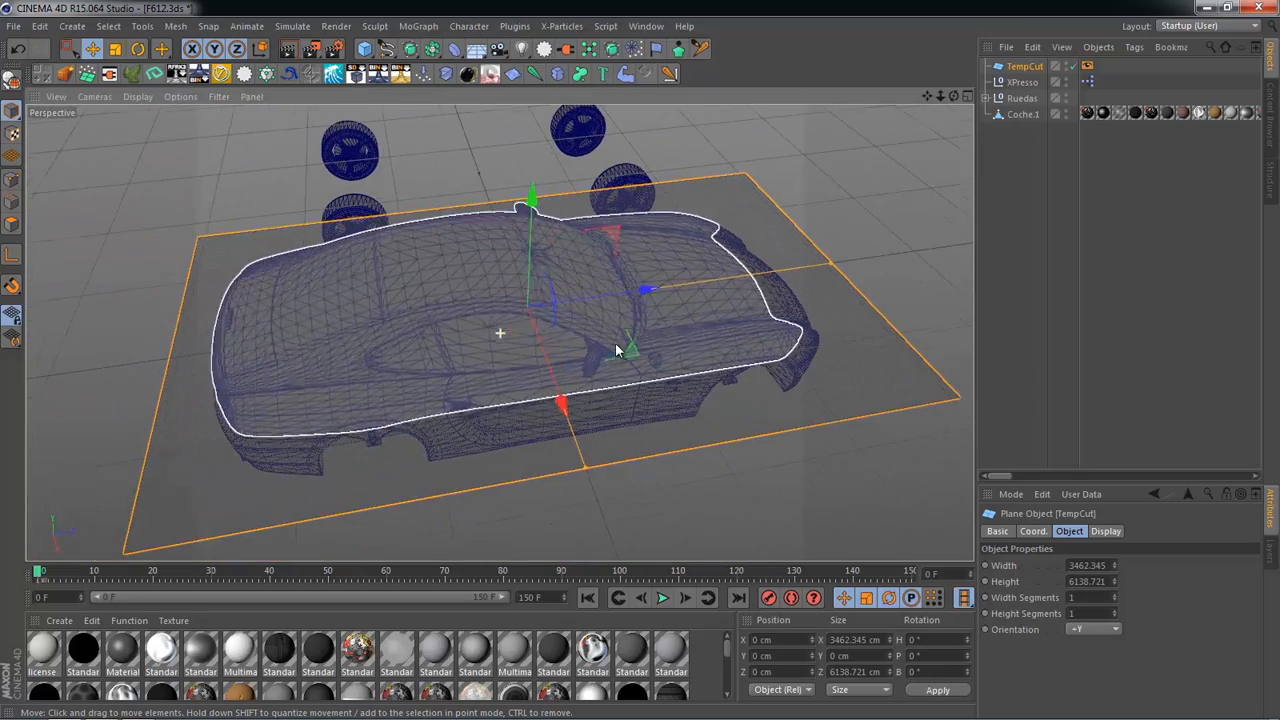
pyautogui.keyDown('alt'); pyautogui.moveTo(573, 423); pyautogui.dragTo(571, 289); pyautogui.keyUp('alt')
pyautogui.click(477, 343)
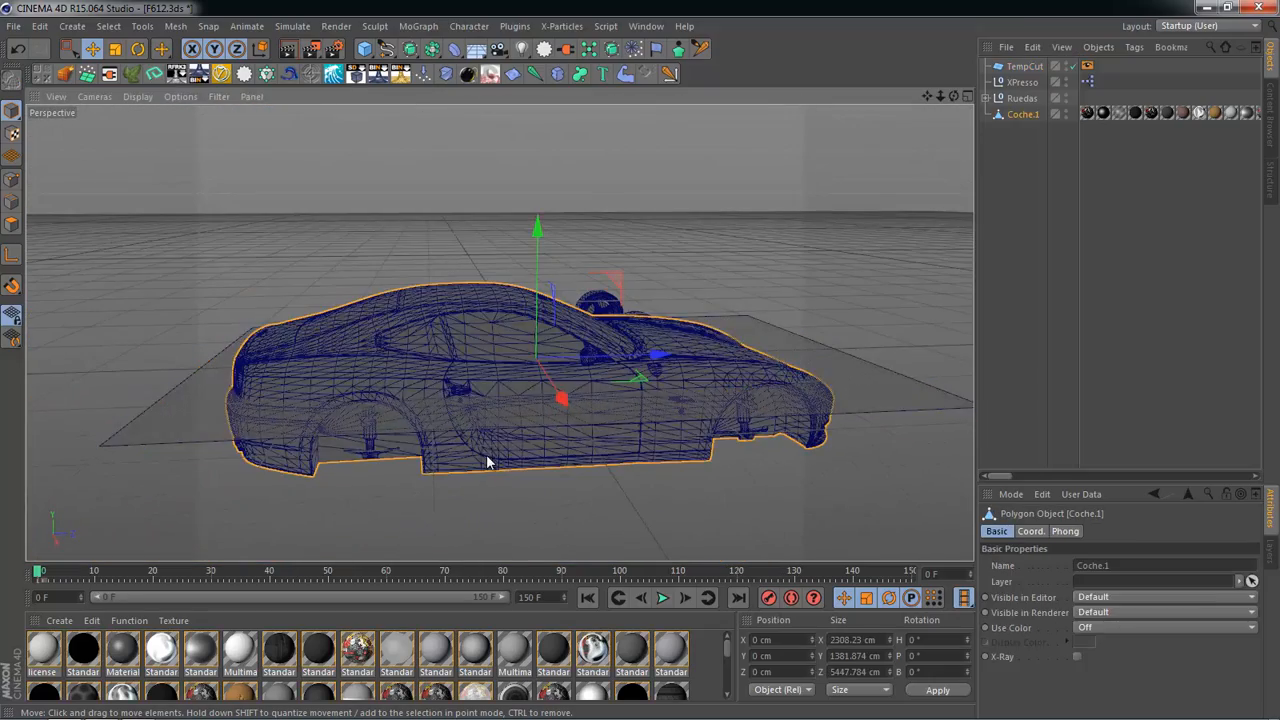
pyautogui.keyDown('alt'); pyautogui.moveTo(488, 402); pyautogui.dragTo(586, 343); pyautogui.keyUp('alt')
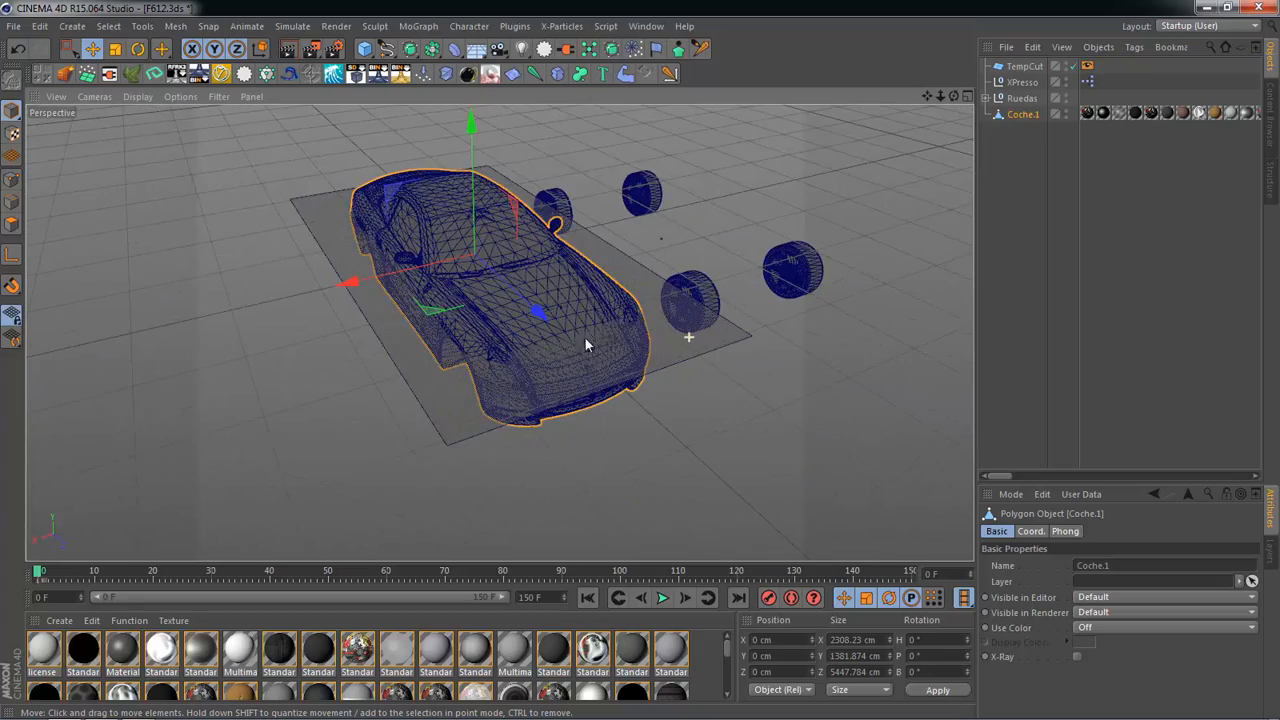
pyautogui.keyDown('alt'); pyautogui.moveTo(614, 409); pyautogui.dragTo(660, 392); pyautogui.keyUp('alt')
# Step: Rotate the TempCut plane to a bank of about -90° so it stands upright along the car's length
pyautogui.click(1019, 81)
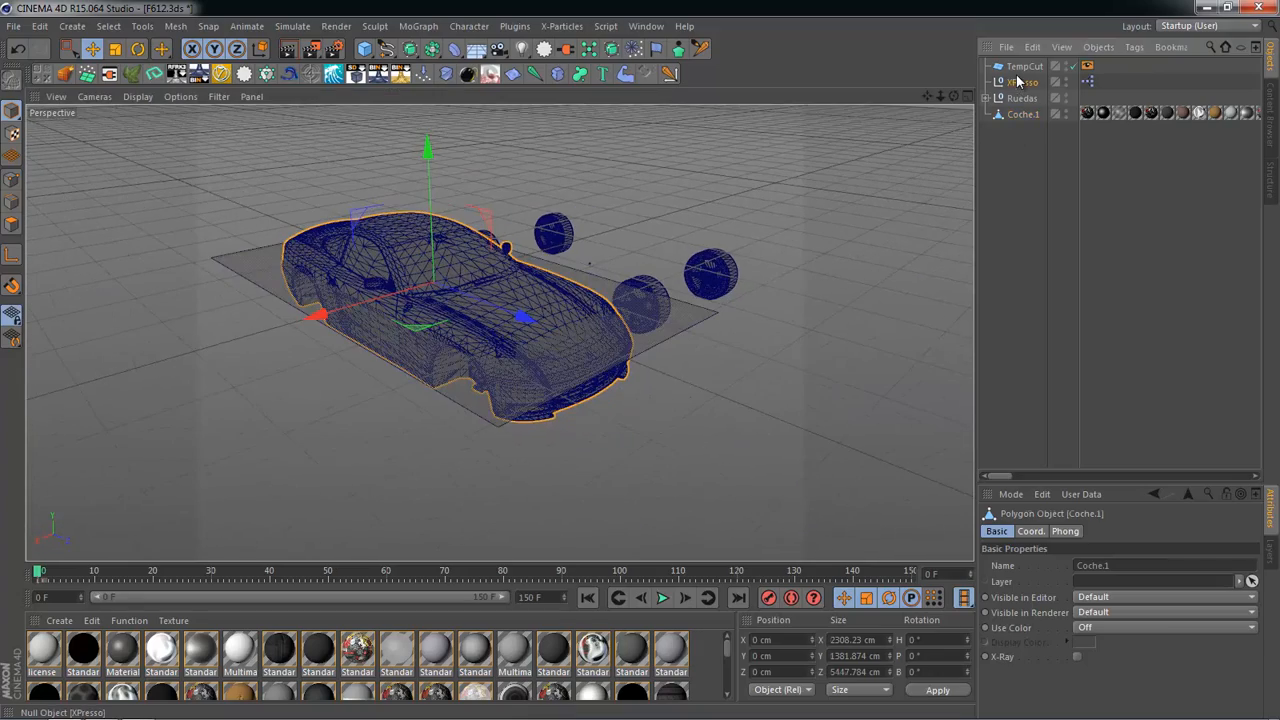
pyautogui.click(1006, 68)
pyautogui.scroll(2, 487, 343)
pyautogui.keyDown('alt'); pyautogui.moveTo(489, 343); pyautogui.dragTo(460, 300); pyautogui.keyUp('alt')
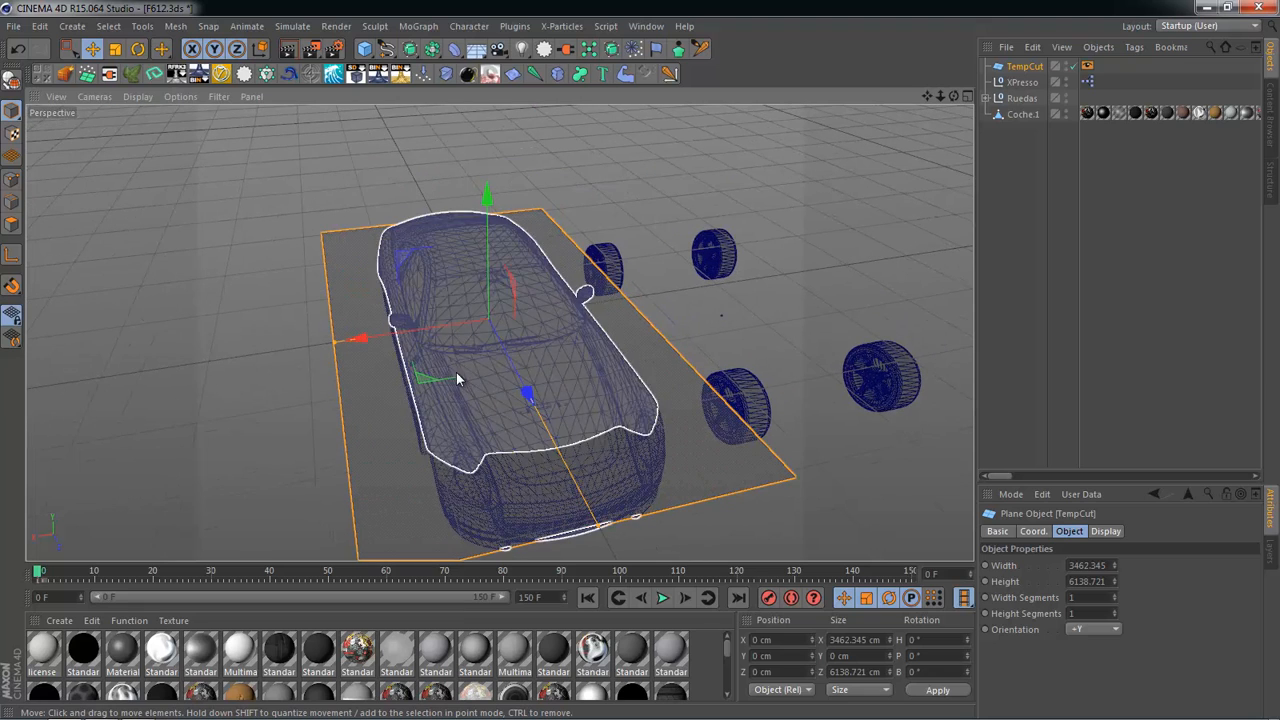
pyautogui.keyDown('alt'); pyautogui.moveTo(456, 372); pyautogui.dragTo(434, 353); pyautogui.keyUp('alt')
pyautogui.click(1040, 181)
pyautogui.doubleClick(1031, 69)
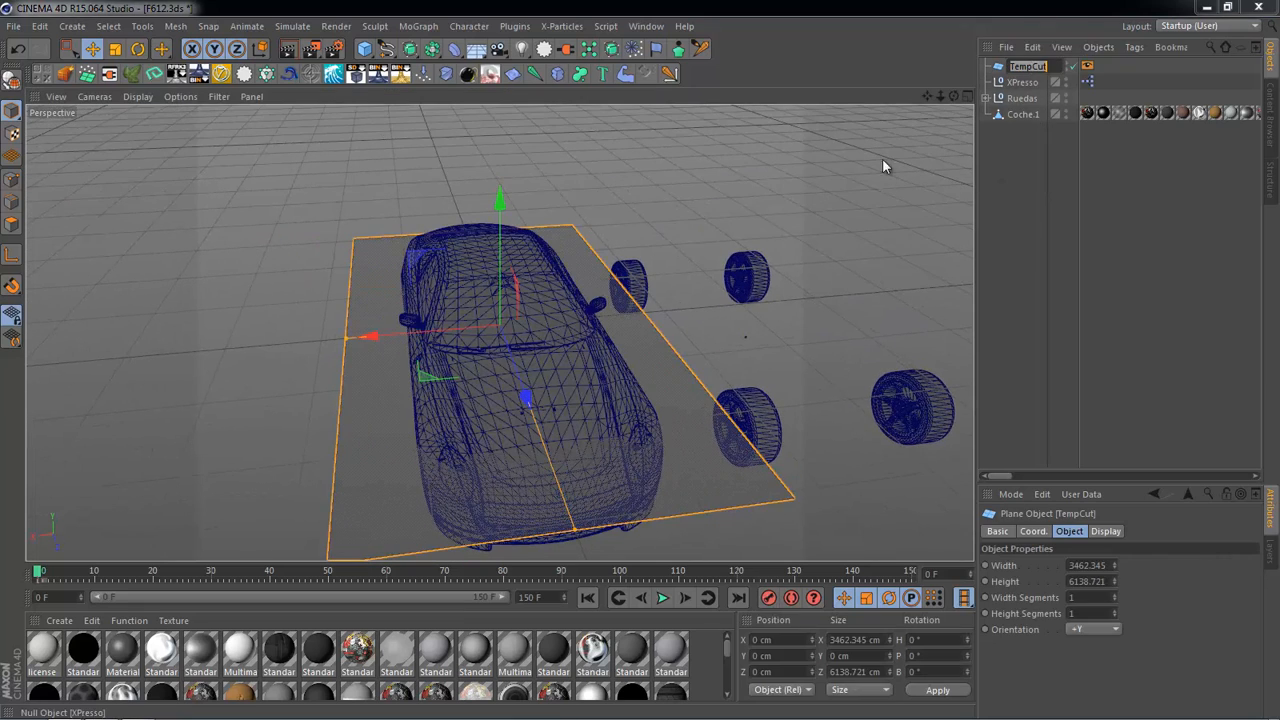
pyautogui.click(882, 160)
pyautogui.doubleClick(1026, 68)
pyautogui.press('Return')
pyautogui.press('r')
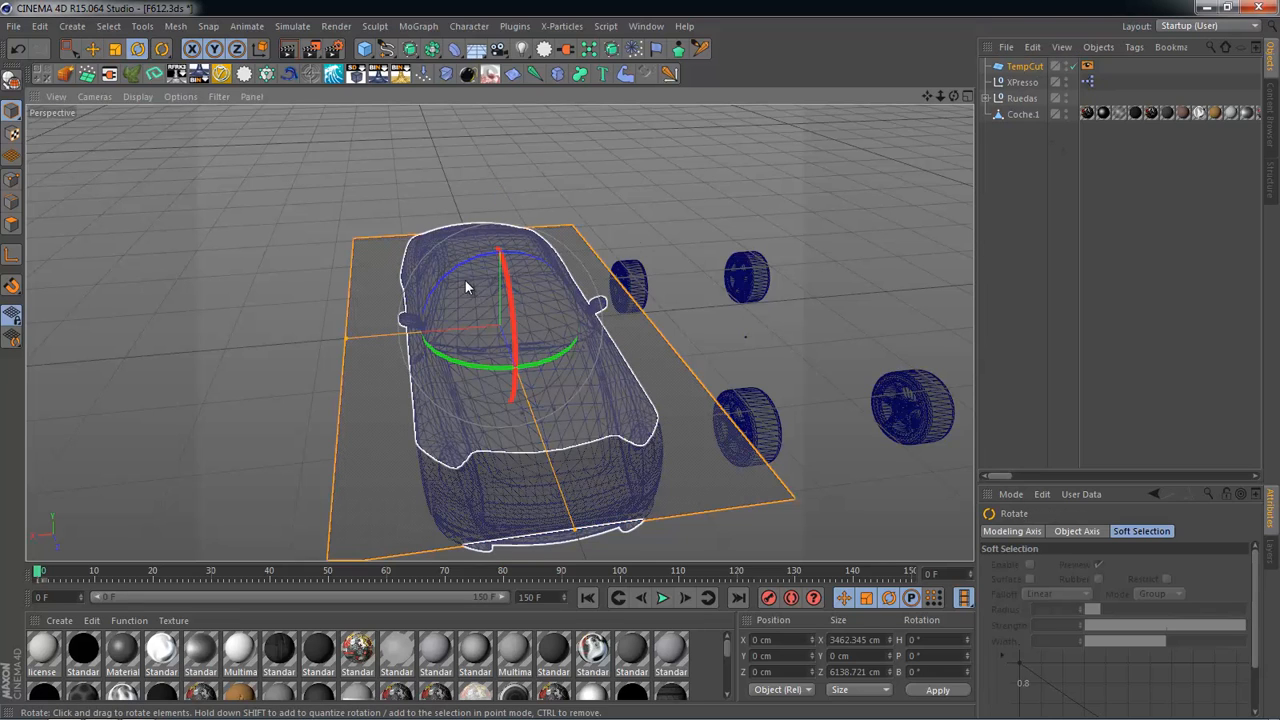
pyautogui.moveTo(453, 276); pyautogui.dragTo(890, 264)
pyautogui.press('e')
# Step: Examine the upright TempCut plane running lengthwise through the car from the front and side
pyautogui.click(614, 238)
pyautogui.click(892, 264)
pyautogui.keyDown('alt'); pyautogui.moveTo(975, 244); pyautogui.dragTo(558, 492); pyautogui.keyUp('alt')
pyautogui.click(558, 492)
pyautogui.keyDown('alt'); pyautogui.moveTo(826, 343); pyautogui.dragTo(530, 362); pyautogui.keyUp('alt')
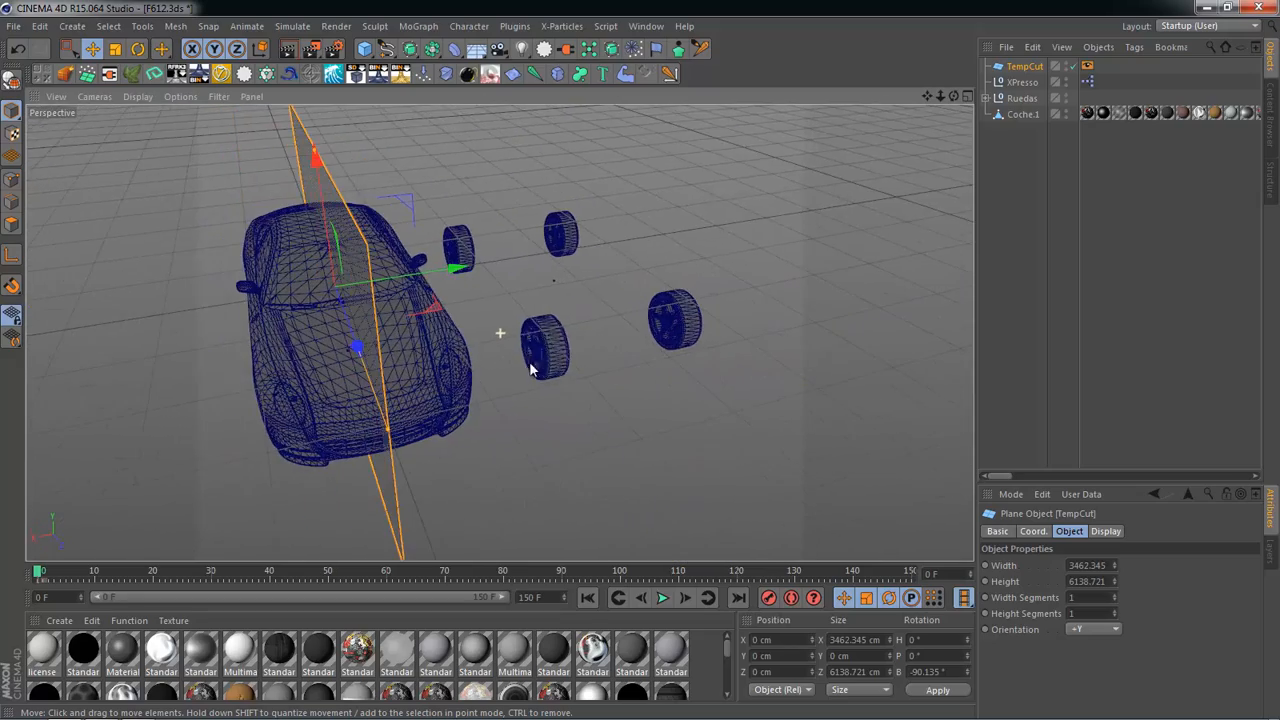
pyautogui.keyDown('alt'); pyautogui.moveTo(398, 379); pyautogui.dragTo(543, 363); pyautogui.keyUp('alt')
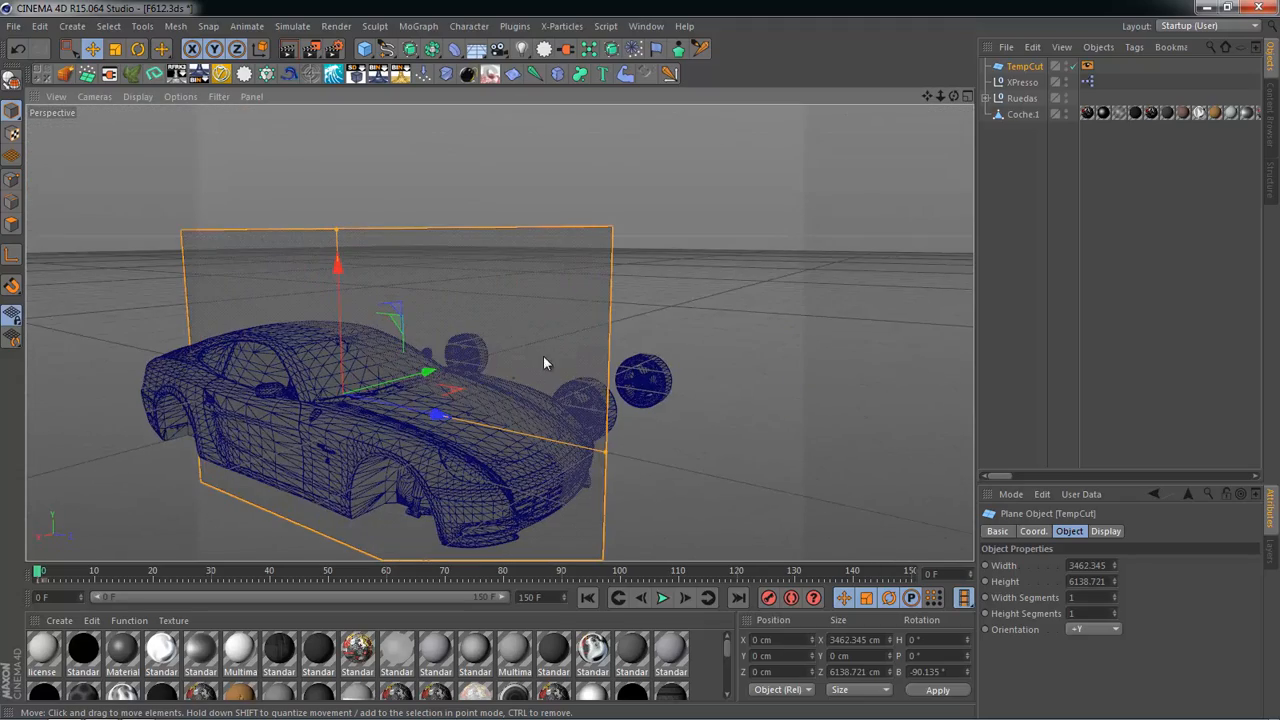
pyautogui.keyDown('alt'); pyautogui.moveTo(471, 382); pyautogui.dragTo(551, 423); pyautogui.keyUp('alt')
# Step: Check a wheel, reselect the TempCut plane and review how it divides the car body into two halves
pyautogui.click(495, 327)
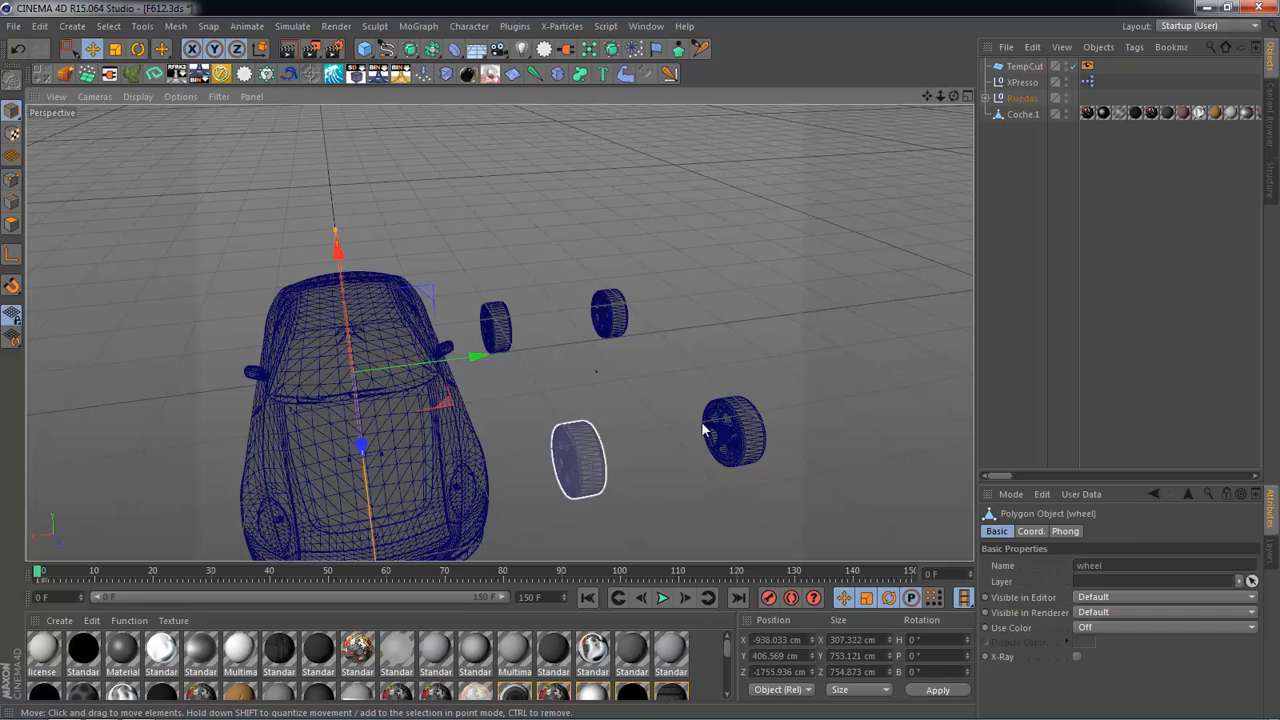
pyautogui.click(1024, 66)
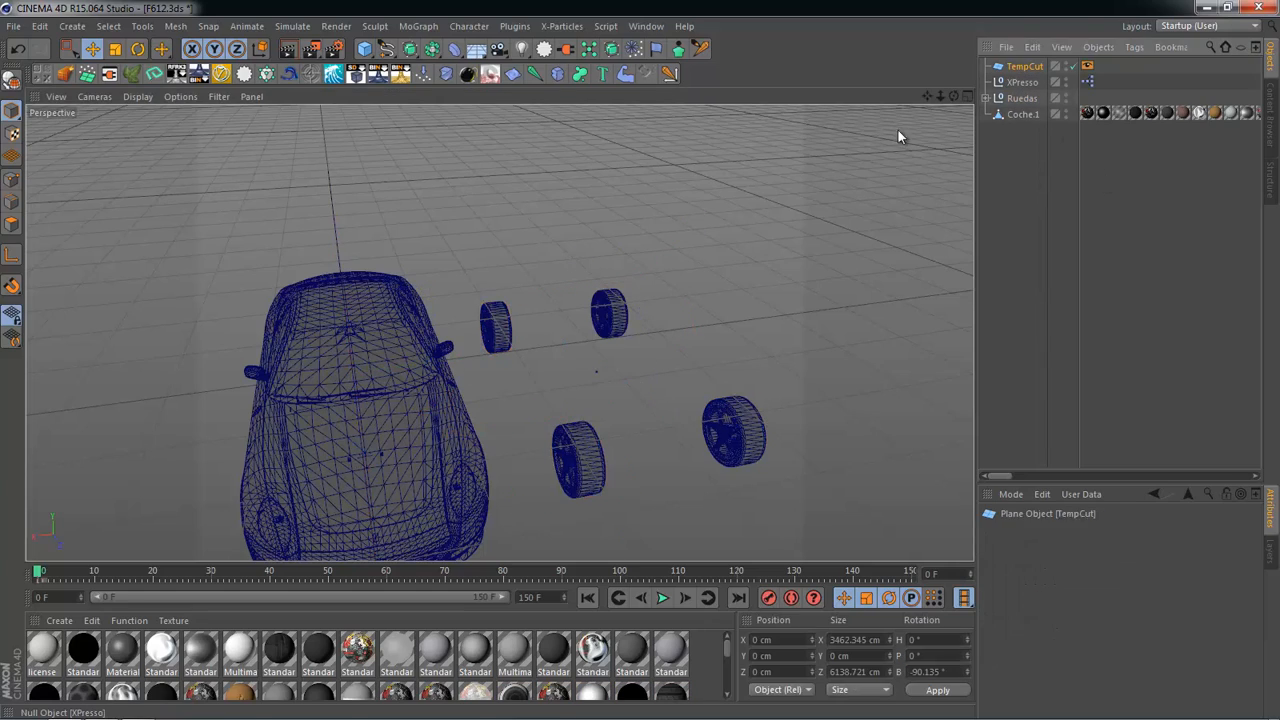
pyautogui.keyDown('alt'); pyautogui.moveTo(898, 130); pyautogui.dragTo(686, 432); pyautogui.keyUp('alt')
pyautogui.click(688, 431)
pyautogui.click(627, 330)
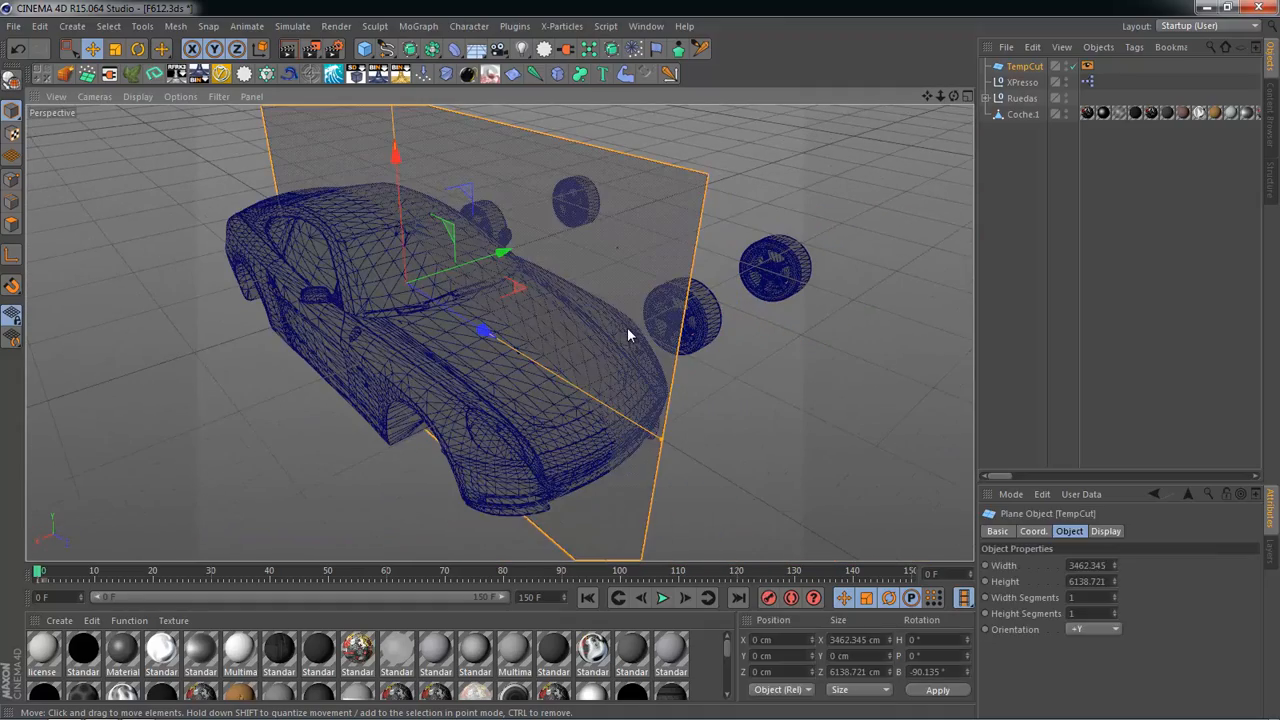
pyautogui.click(843, 391)
pyautogui.keyDown('alt'); pyautogui.moveTo(843, 391); pyautogui.dragTo(519, 277); pyautogui.keyUp('alt')
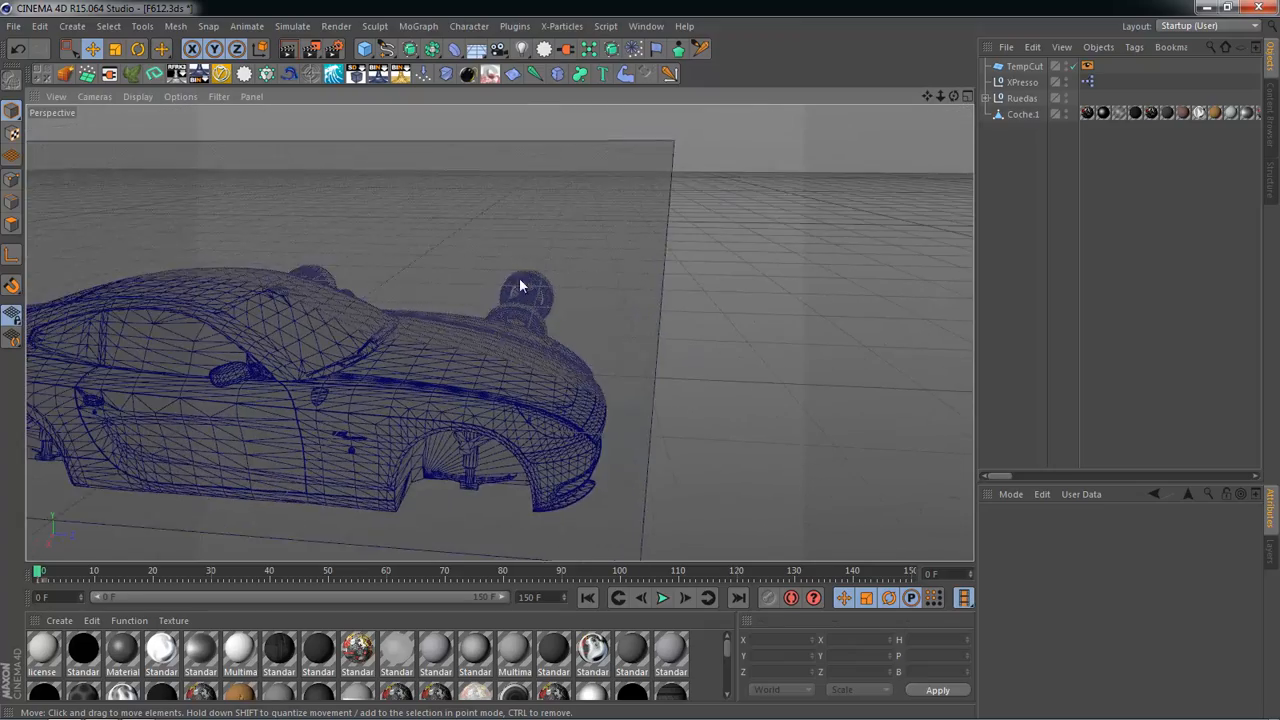
pyautogui.click(537, 374)
pyautogui.keyDown('alt'); pyautogui.moveTo(537, 374); pyautogui.dragTo(480, 340); pyautogui.keyUp('alt')
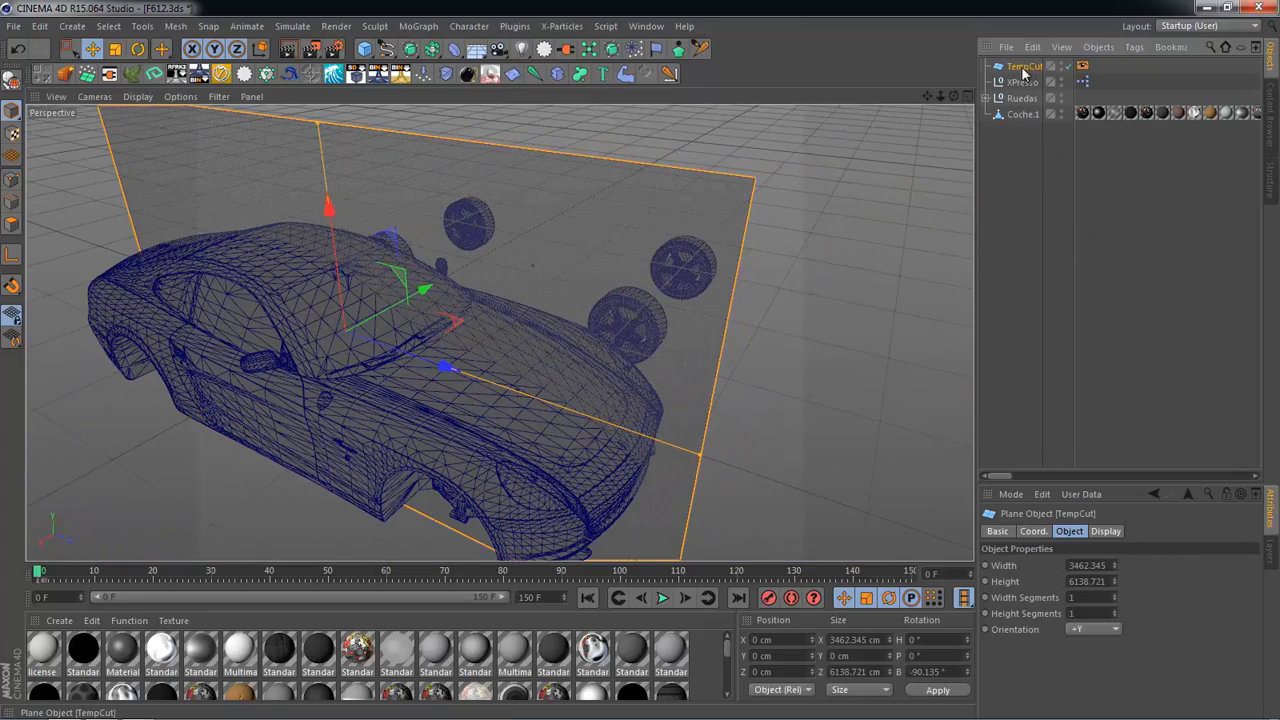
# Step: Cut the car body along the TempCut plane with Thrausi Cutter, accepting absolute paths for the missing textures
pyautogui.click(515, 26)
pyautogui.moveTo(600, 135)
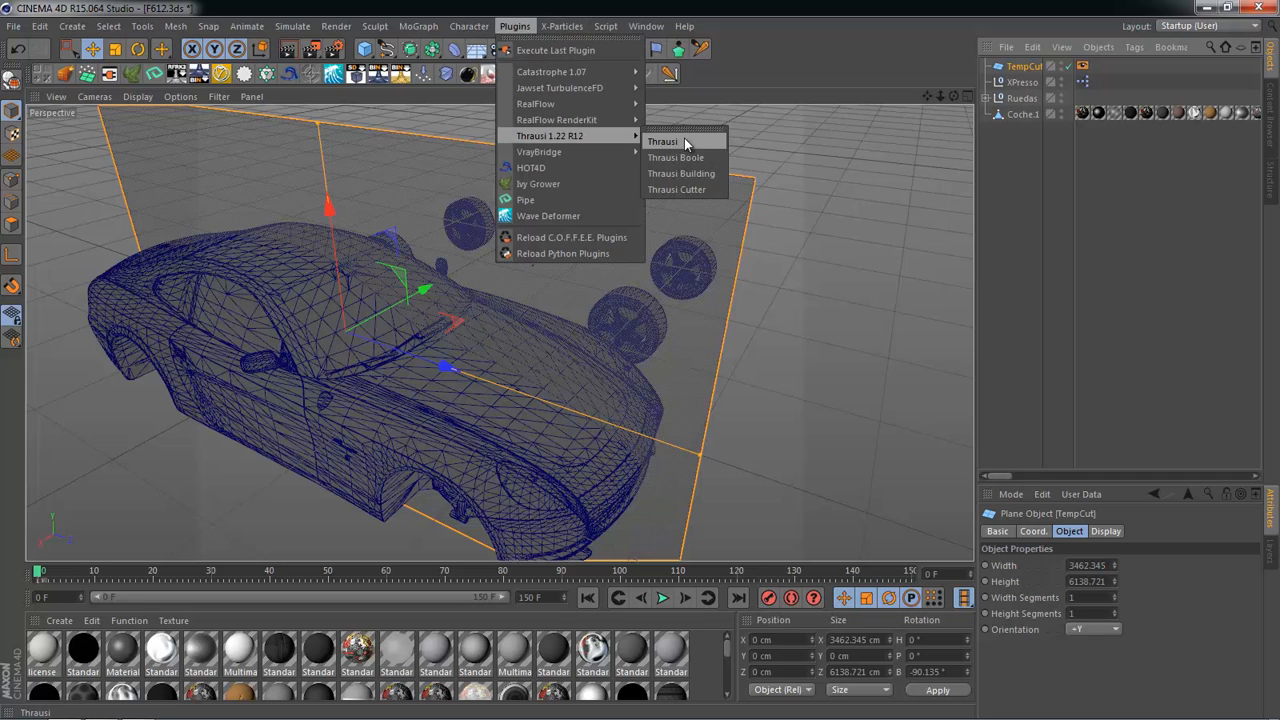
pyautogui.click(698, 189)
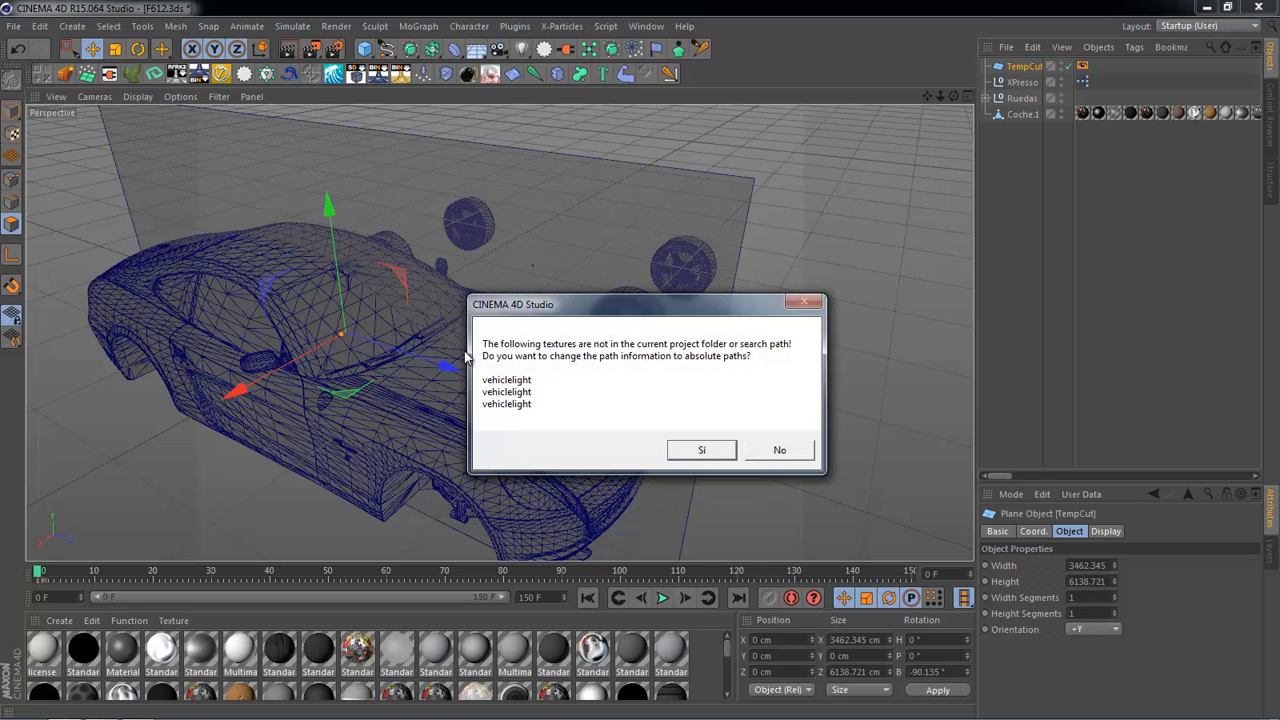
pyautogui.moveTo(535, 314); pyautogui.dragTo(616, 122)
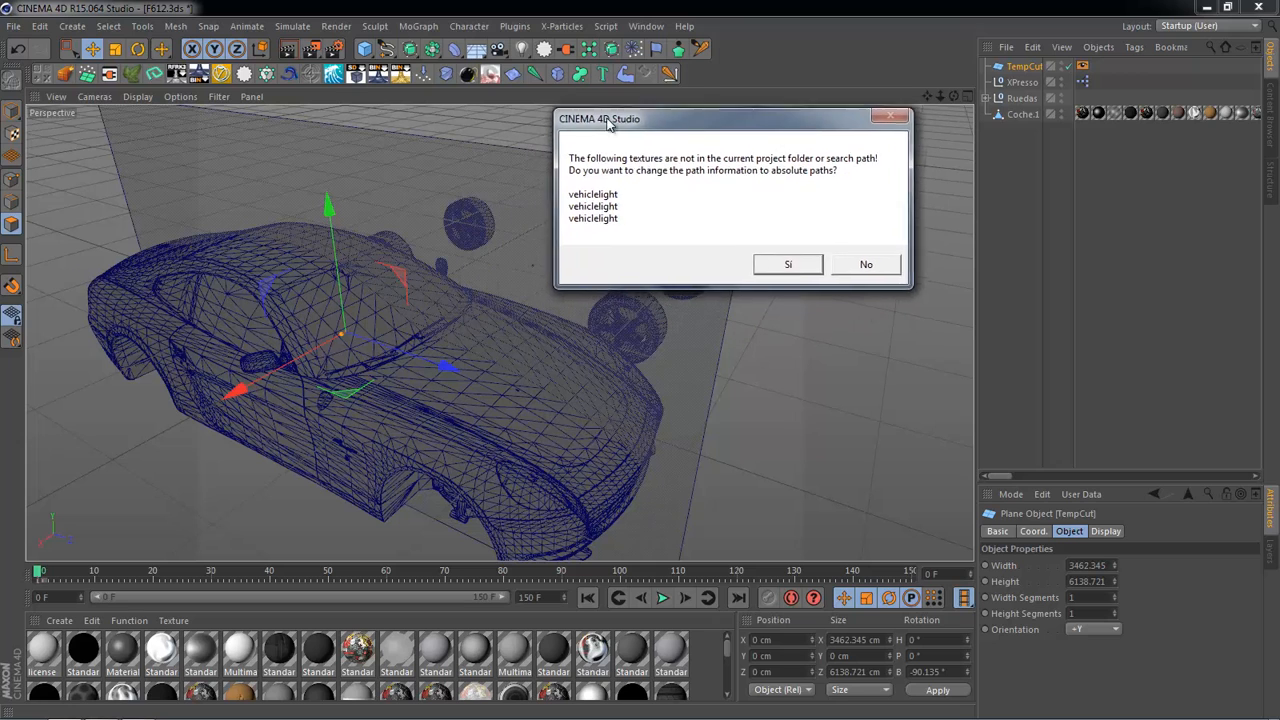
pyautogui.click(771, 263)
# Step: Select the Coche.1 fracture object and expand it to show its cut pieces
pyautogui.click(604, 214)
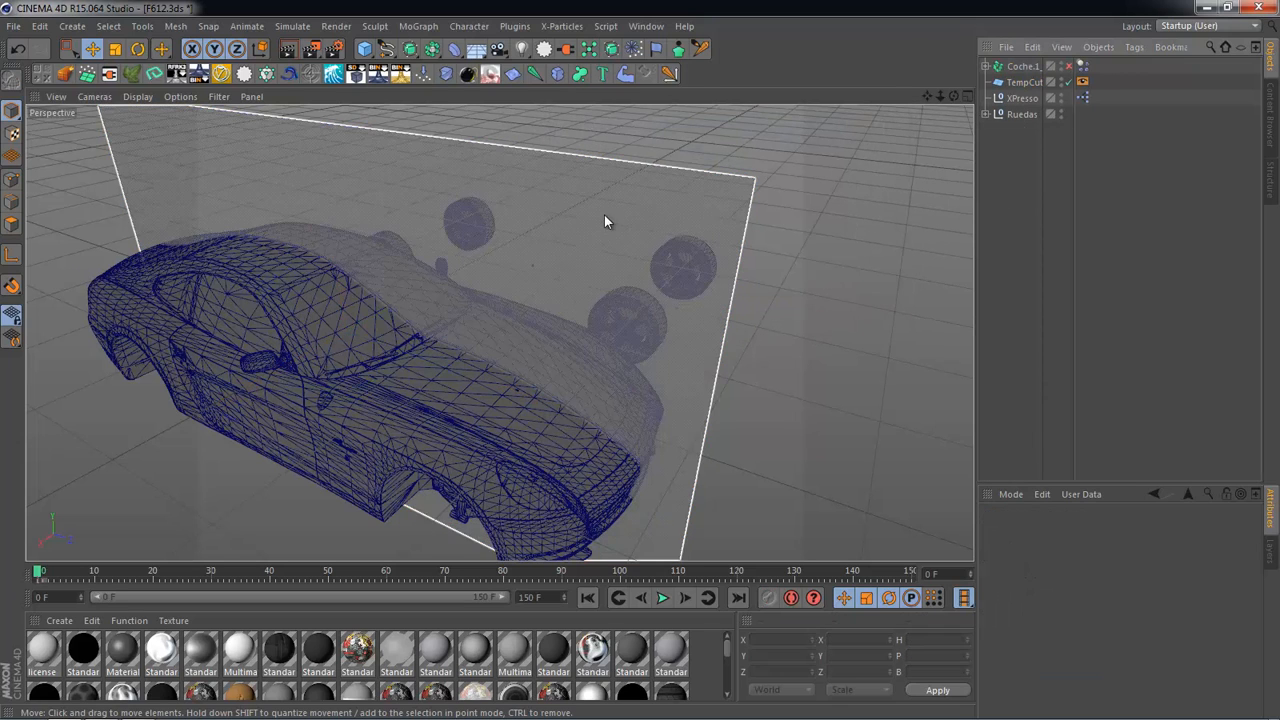
pyautogui.click(1016, 68)
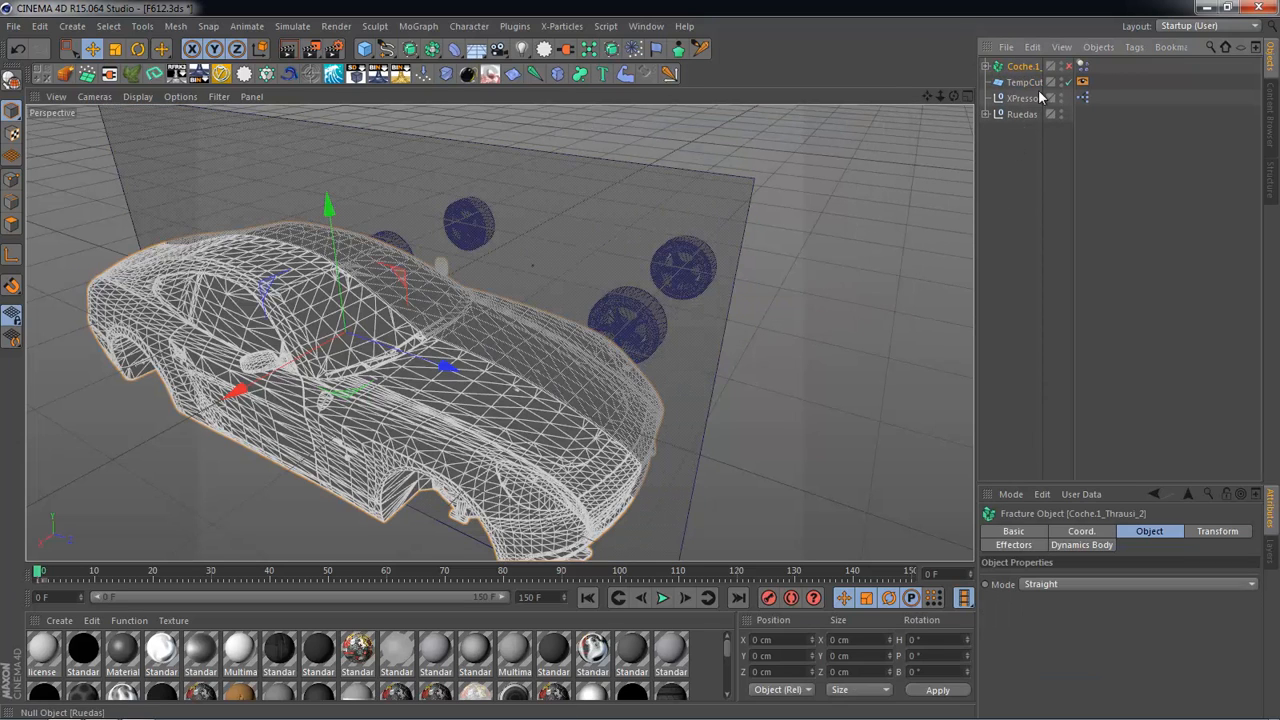
pyautogui.click(986, 67)
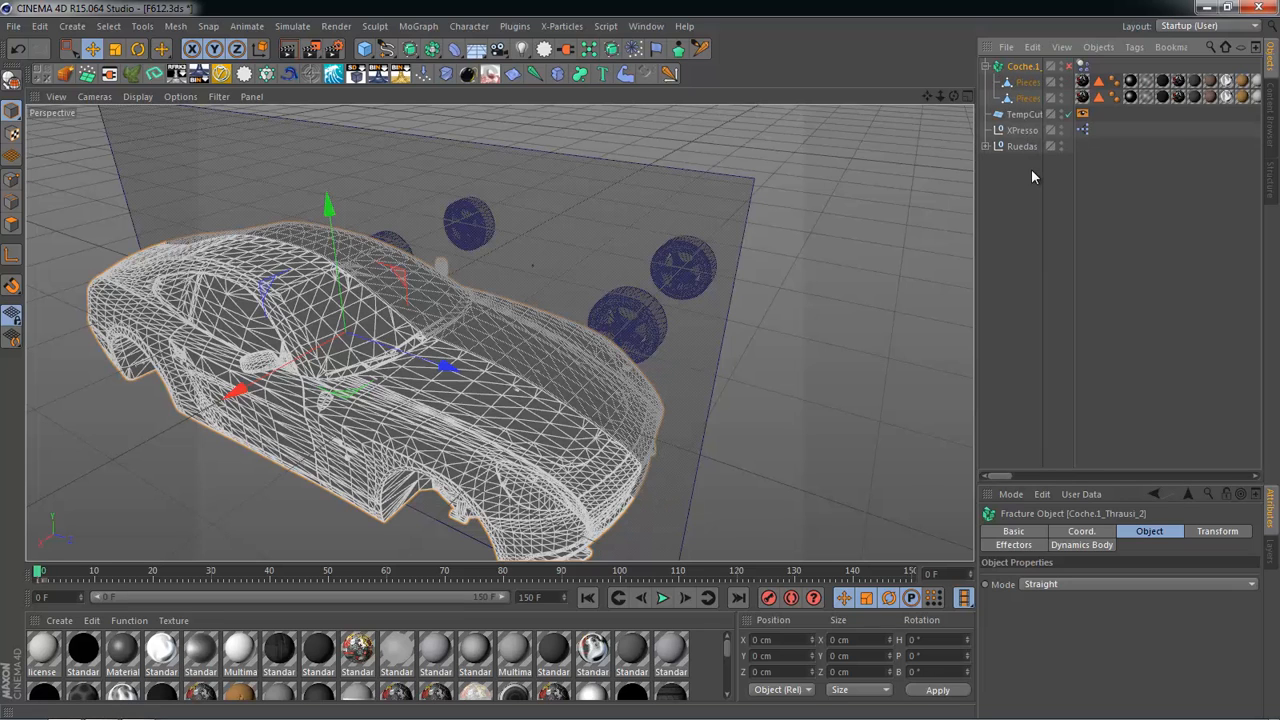
# Step: Select the Pieces 2 half of the car body and slide it outward along X to about 1534 cm
pyautogui.click(1033, 172)
pyautogui.click(1029, 97)
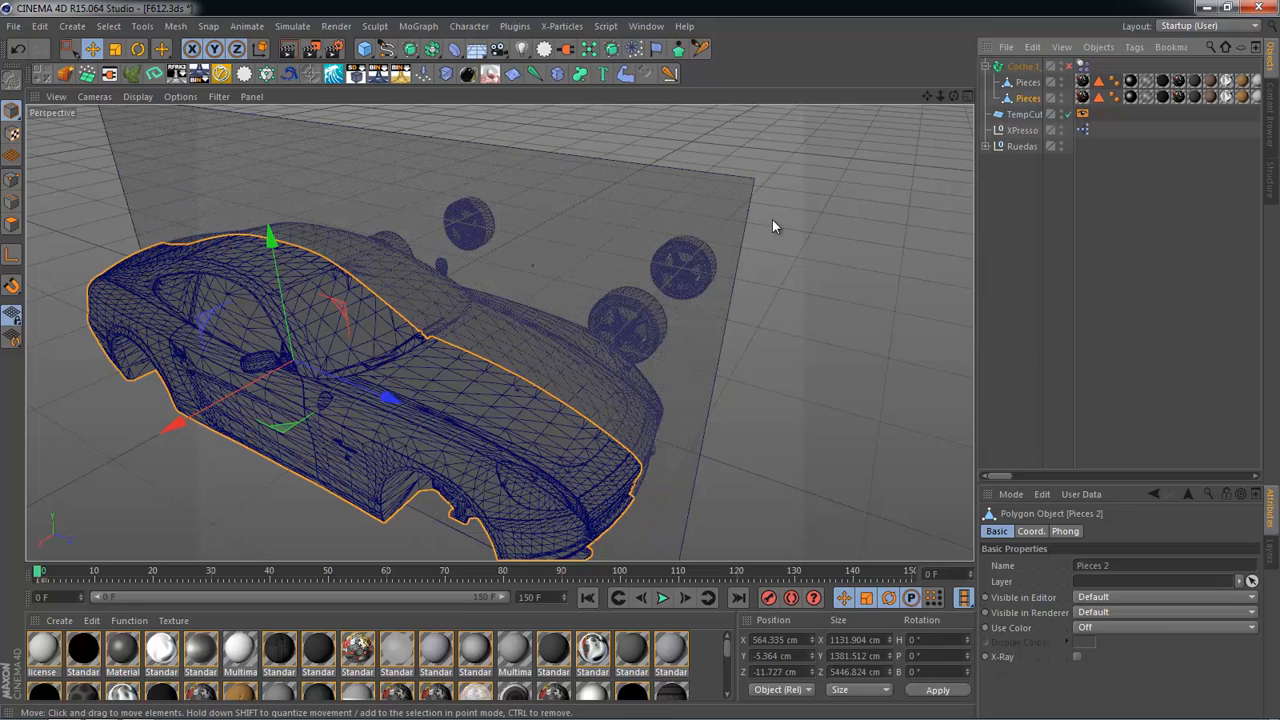
pyautogui.click(774, 221)
pyautogui.click(1028, 98)
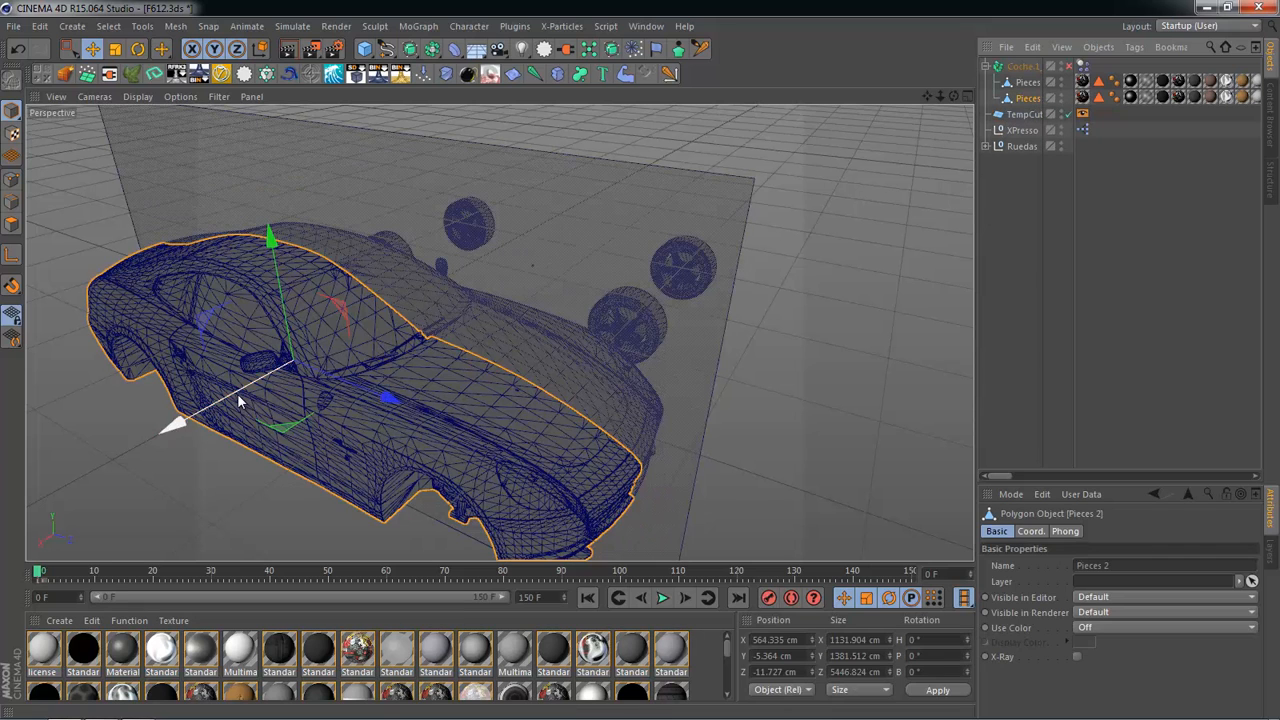
pyautogui.moveTo(175, 424); pyautogui.dragTo(102, 451)
# Step: Frame the separated halves from the front and render the view to inspect the cut, accepting the missing textures
pyautogui.keyDown('alt'); pyautogui.moveTo(429, 391); pyautogui.dragTo(214, 314); pyautogui.keyUp('alt')
pyautogui.keyDown('alt'); pyautogui.moveTo(500, 333); pyautogui.dragTo(457, 307); pyautogui.keyUp('alt')
pyautogui.keyDown('alt'); pyautogui.moveTo(457, 303); pyautogui.dragTo(524, 280, button='middle'); pyautogui.keyUp('alt')
pyautogui.scroll(3, 441, 310)
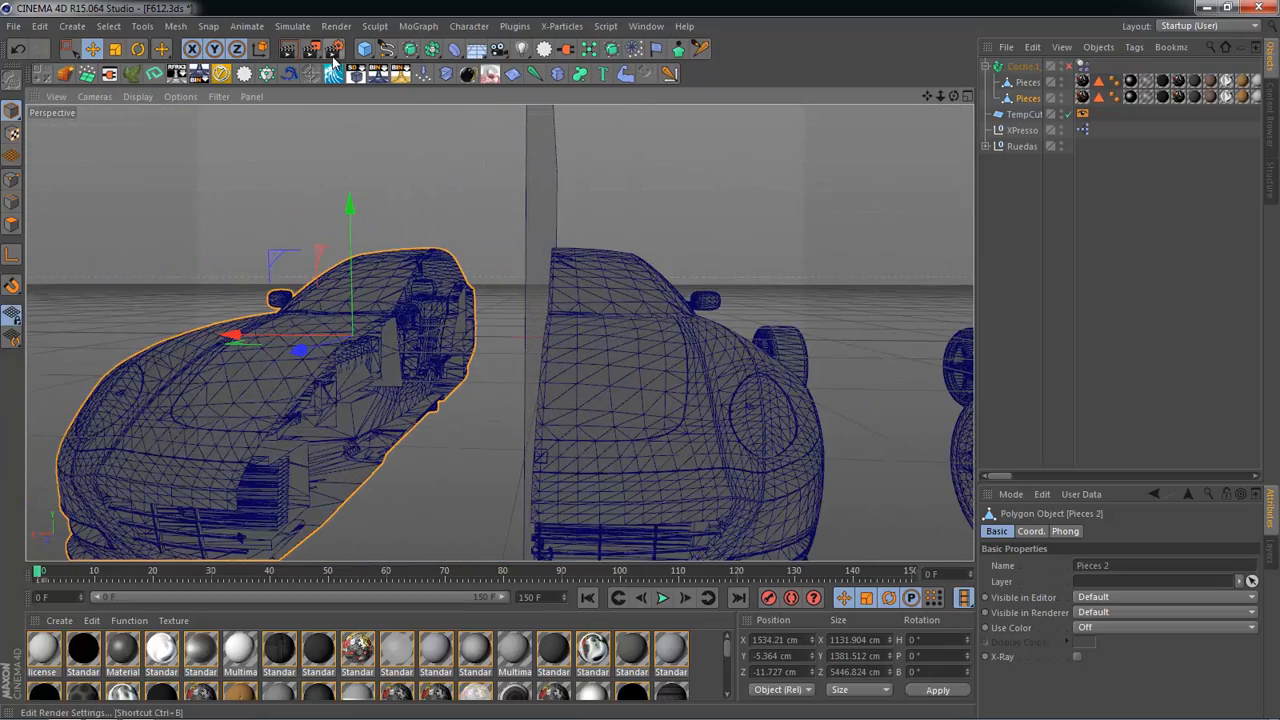
pyautogui.keyDown('alt'); pyautogui.moveTo(463, 193); pyautogui.dragTo(512, 160, button='middle'); pyautogui.keyUp('alt')
pyautogui.scroll(-2, 500, 160)
pyautogui.click(338, 58)
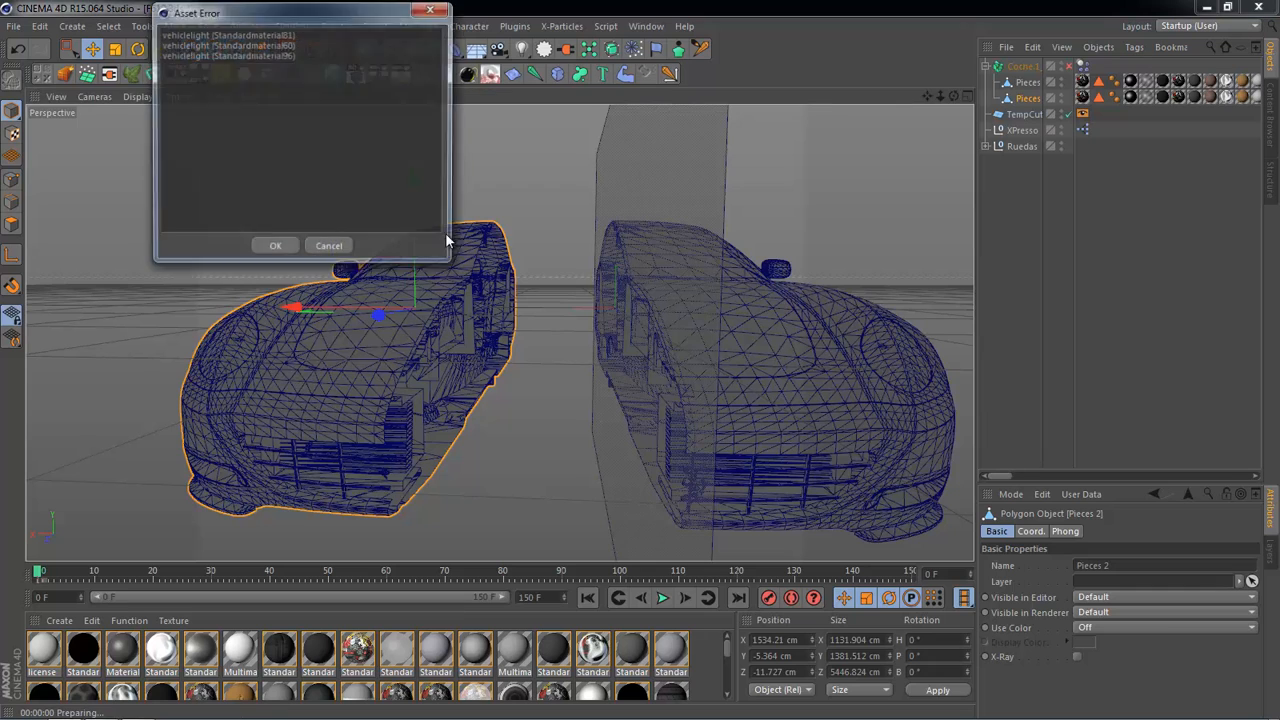
pyautogui.click(281, 253)
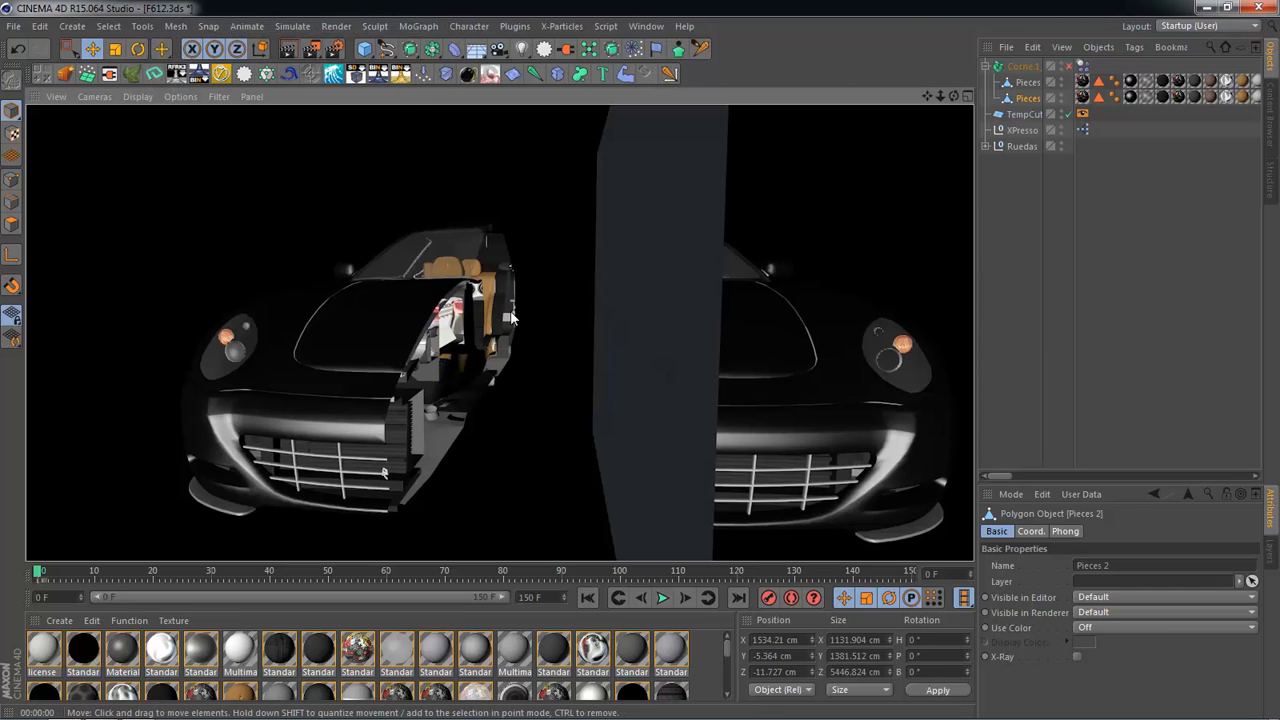
# Step: Clear the rendered preview and undo the move of the Pieces 2 half
pyautogui.click(855, 204)
pyautogui.hotkey('ctrl', 'z')
pyautogui.hotkey('ctrl', 'z')
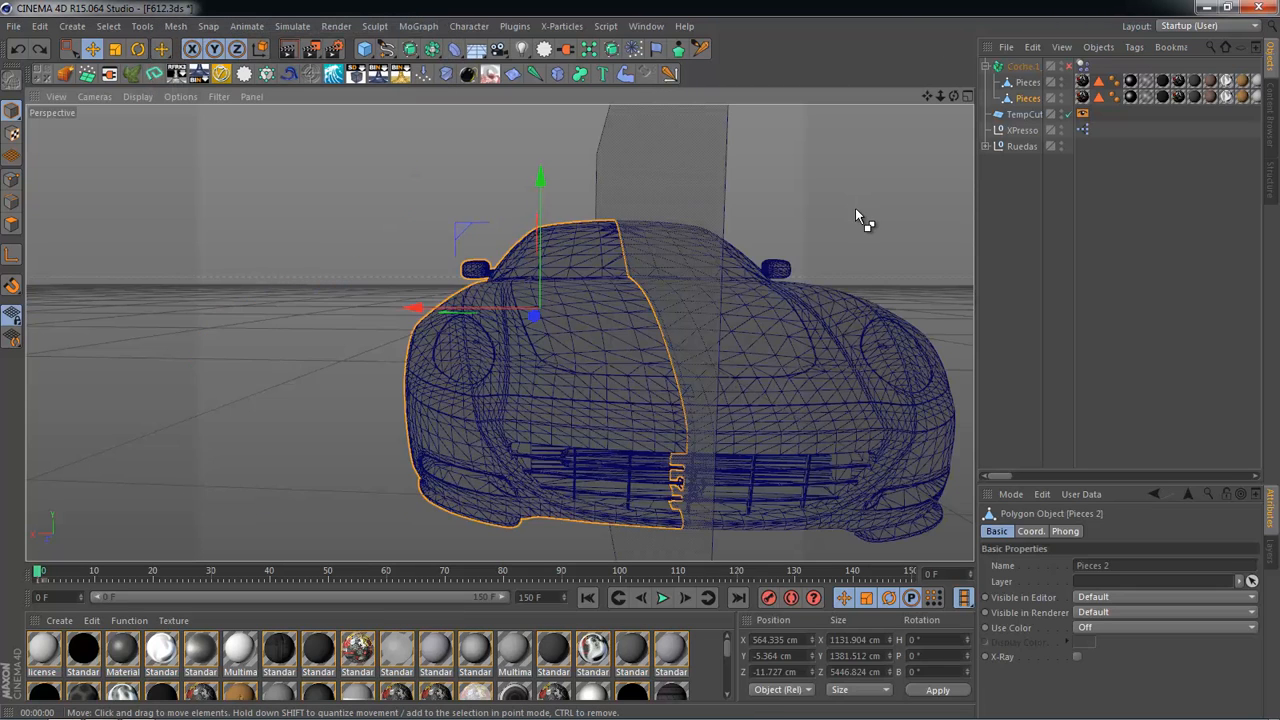
# Step: Select the TempCut plane and examine from several angles how it passes between the two body halves
pyautogui.keyDown('alt'); pyautogui.moveTo(560, 258); pyautogui.dragTo(868, 237); pyautogui.keyUp('alt')
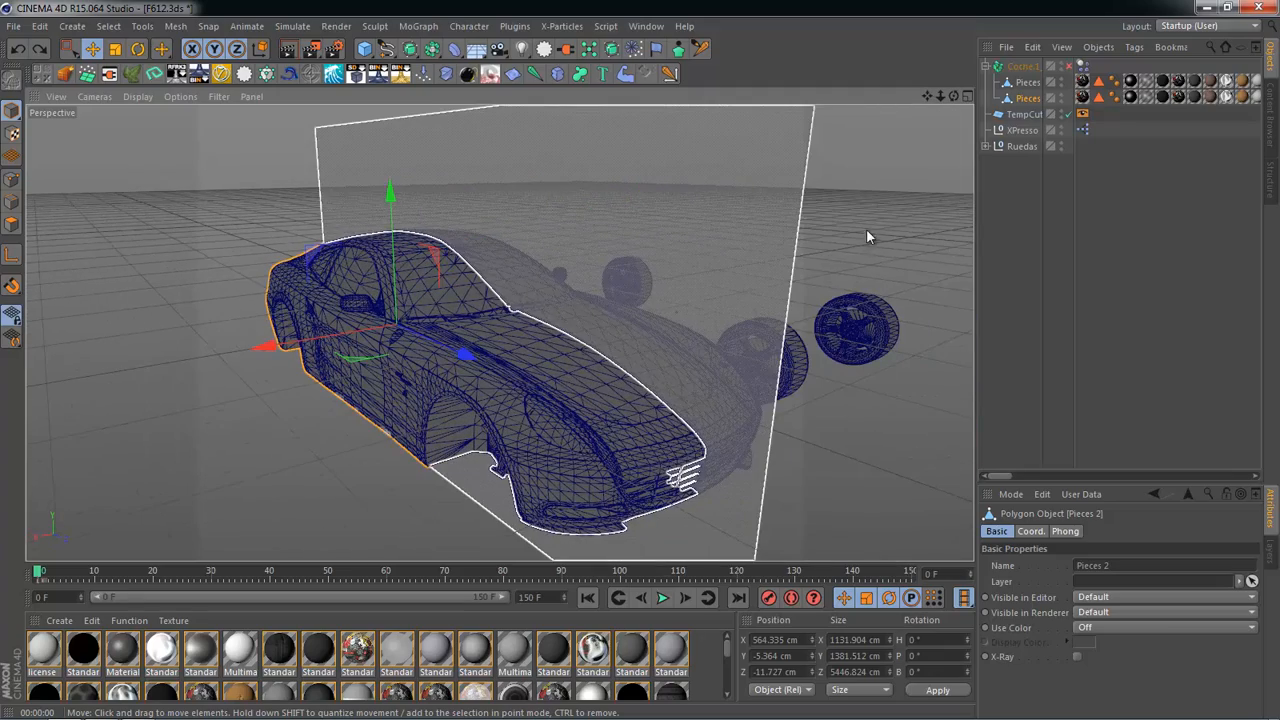
pyautogui.click(586, 242)
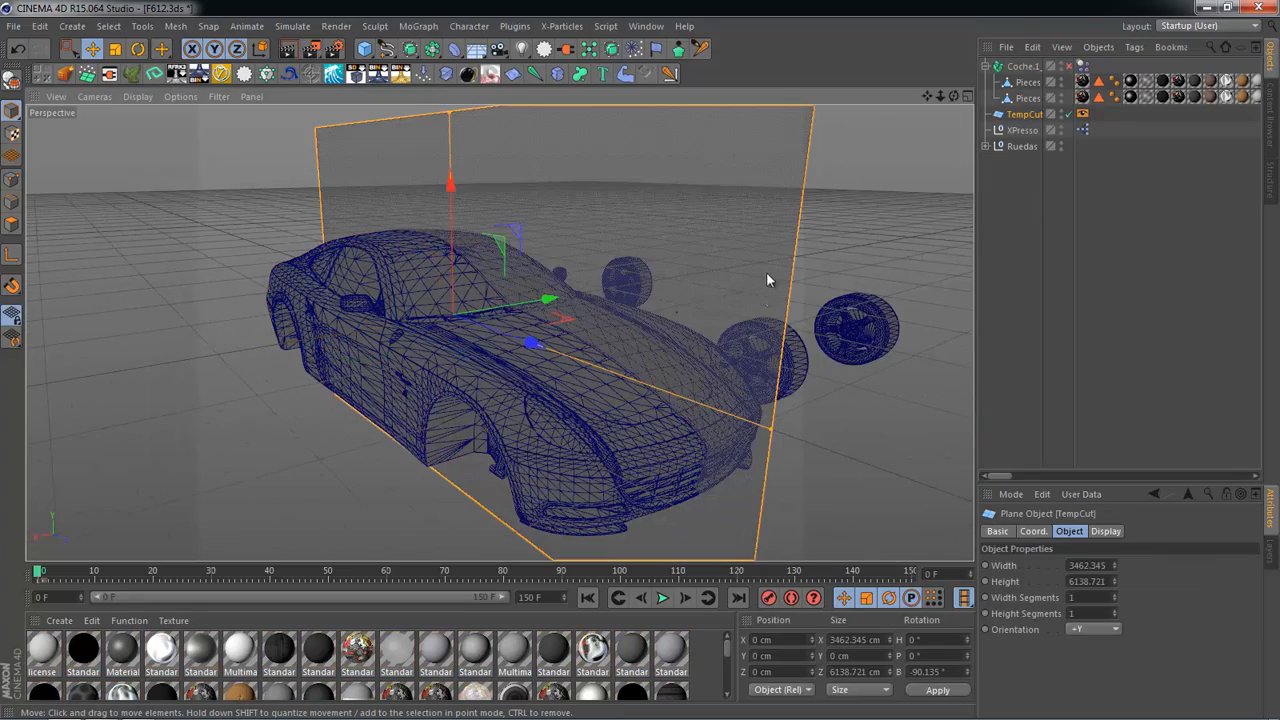
pyautogui.keyDown('alt'); pyautogui.moveTo(766, 280); pyautogui.dragTo(880, 230); pyautogui.keyUp('alt')
pyautogui.click(1022, 182)
pyautogui.click(1020, 116)
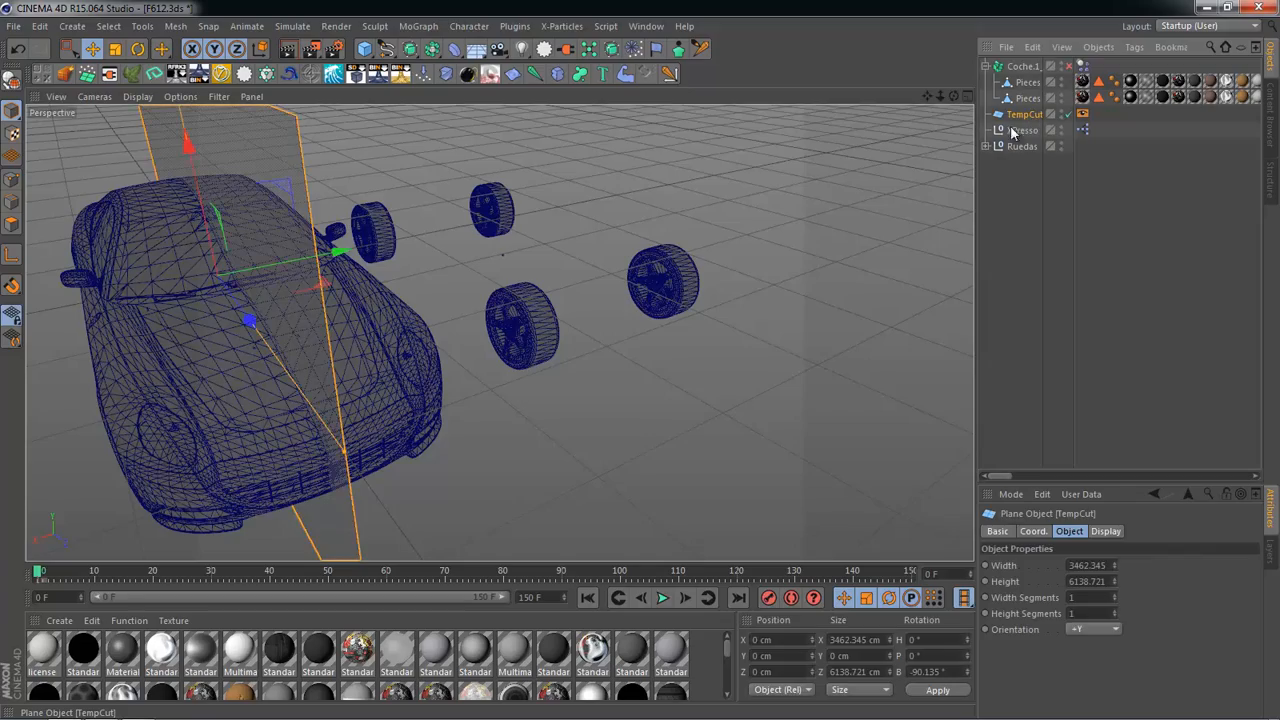
pyautogui.keyDown('alt'); pyautogui.moveTo(480, 230); pyautogui.dragTo(447, 250); pyautogui.keyUp('alt')
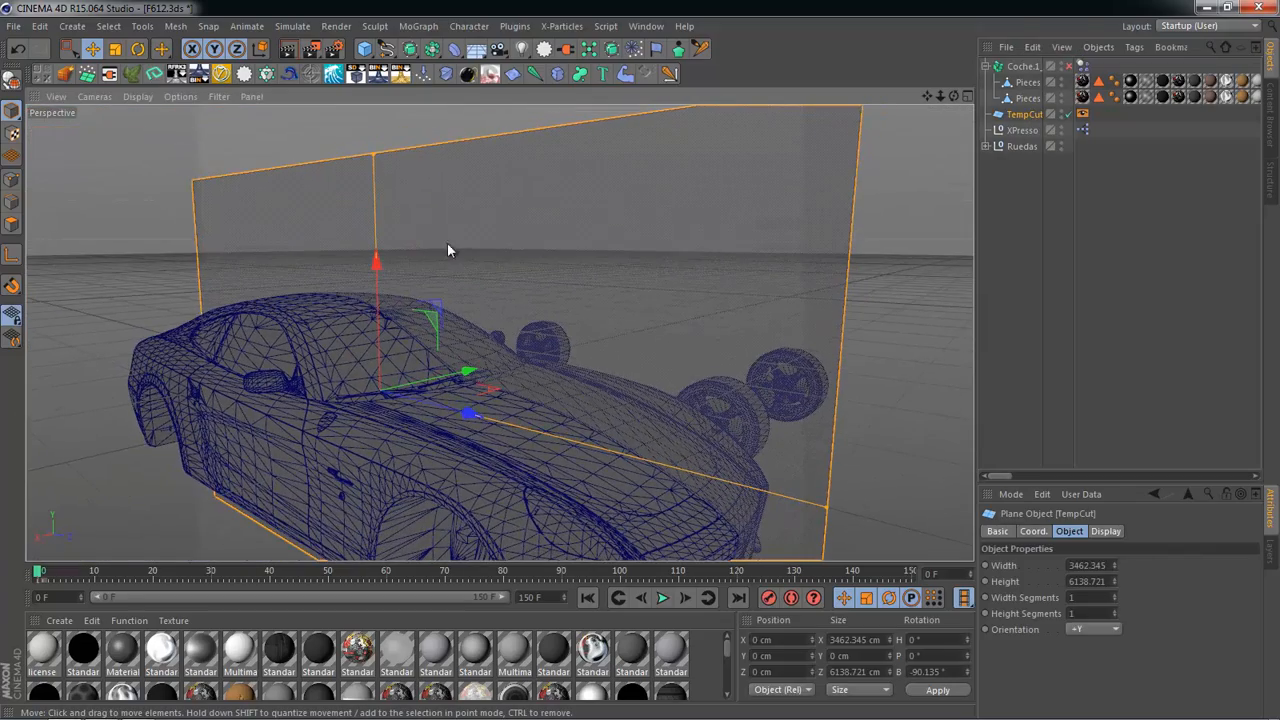
pyautogui.keyDown('alt'); pyautogui.moveTo(443, 160); pyautogui.dragTo(671, 425); pyautogui.keyUp('alt')
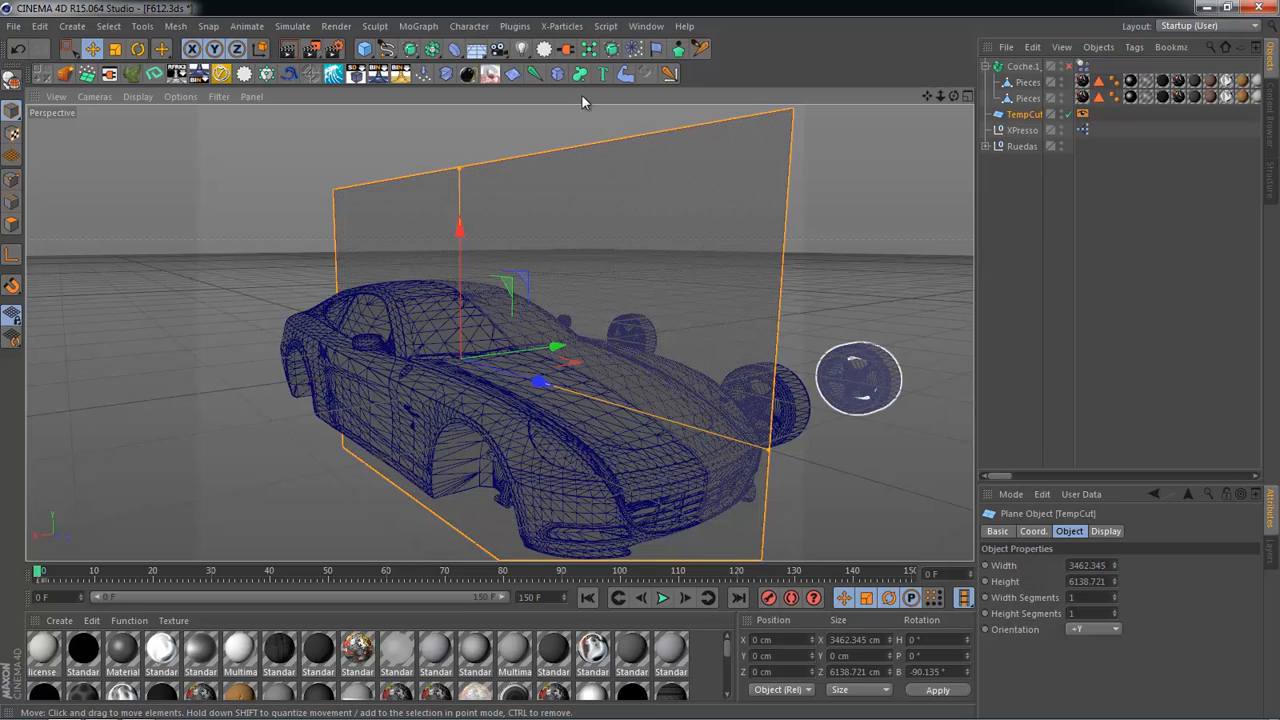
pyautogui.click(1020, 199)
pyautogui.click(1022, 114)
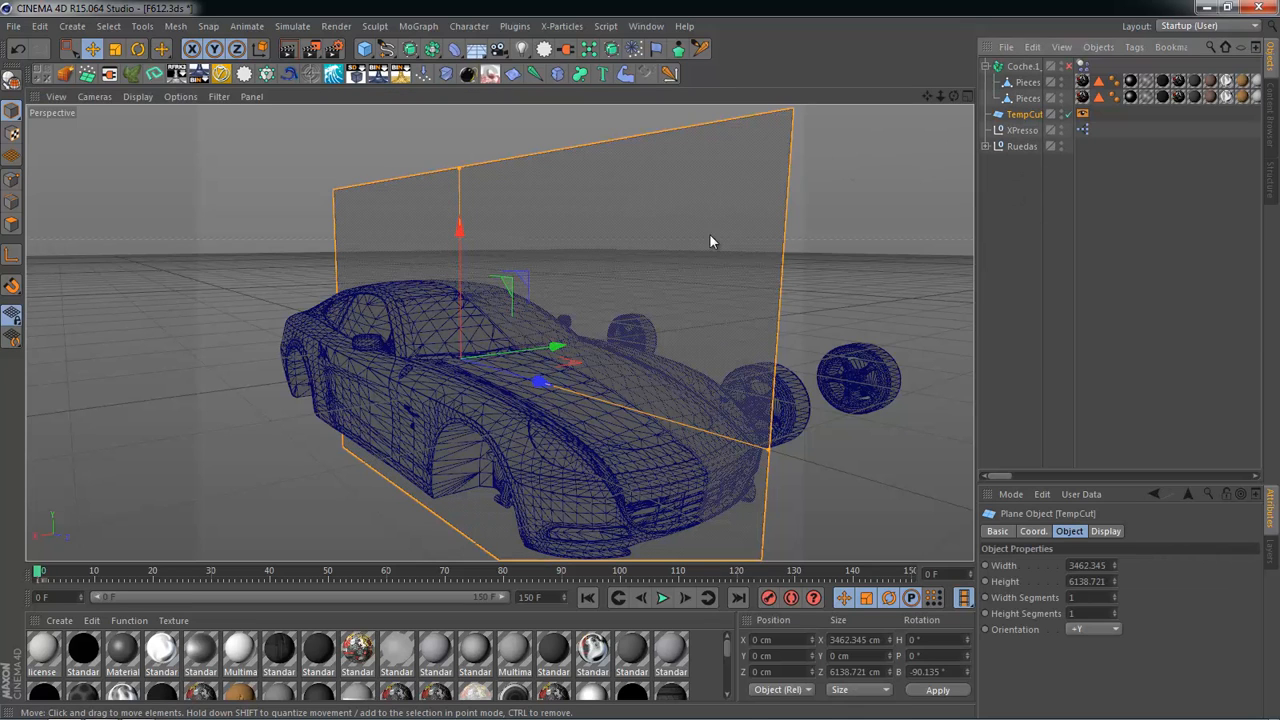
pyautogui.keyDown('alt'); pyautogui.moveTo(601, 323); pyautogui.dragTo(532, 428); pyautogui.keyUp('alt')
# Step: Disable the TempCut plane so it no longer shows across the car
pyautogui.click(1043, 194)
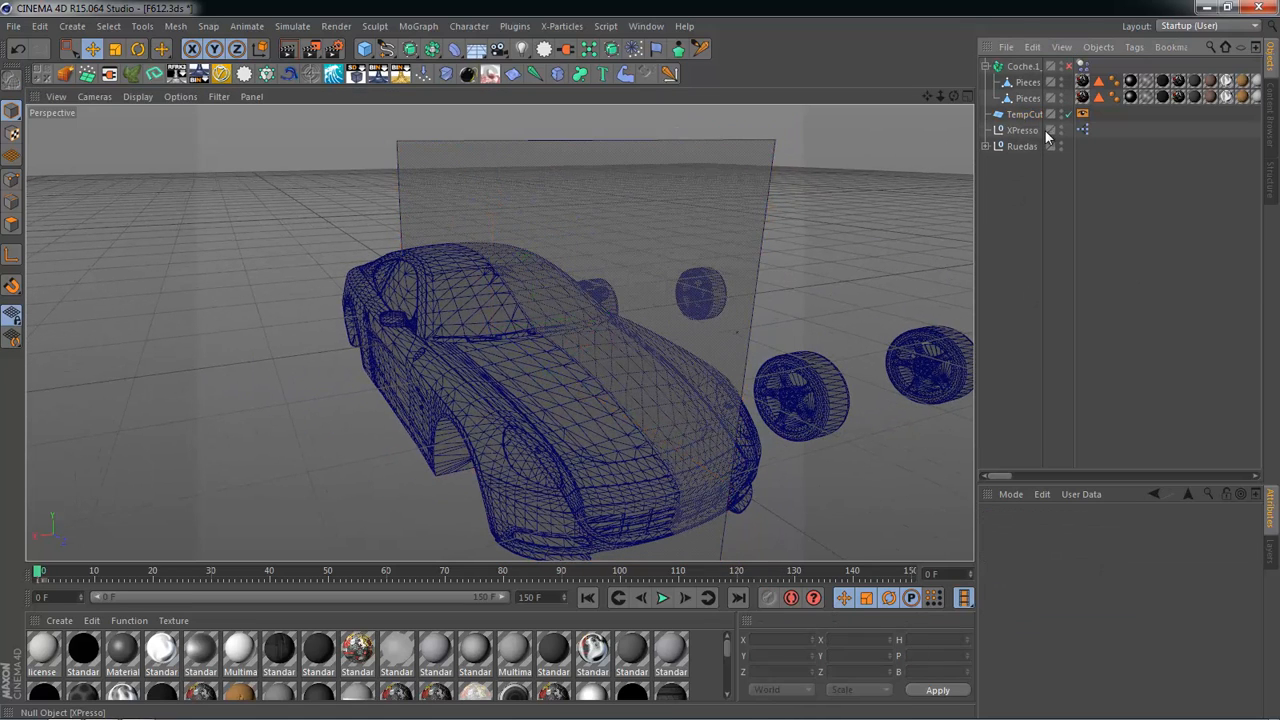
pyautogui.click(1026, 114)
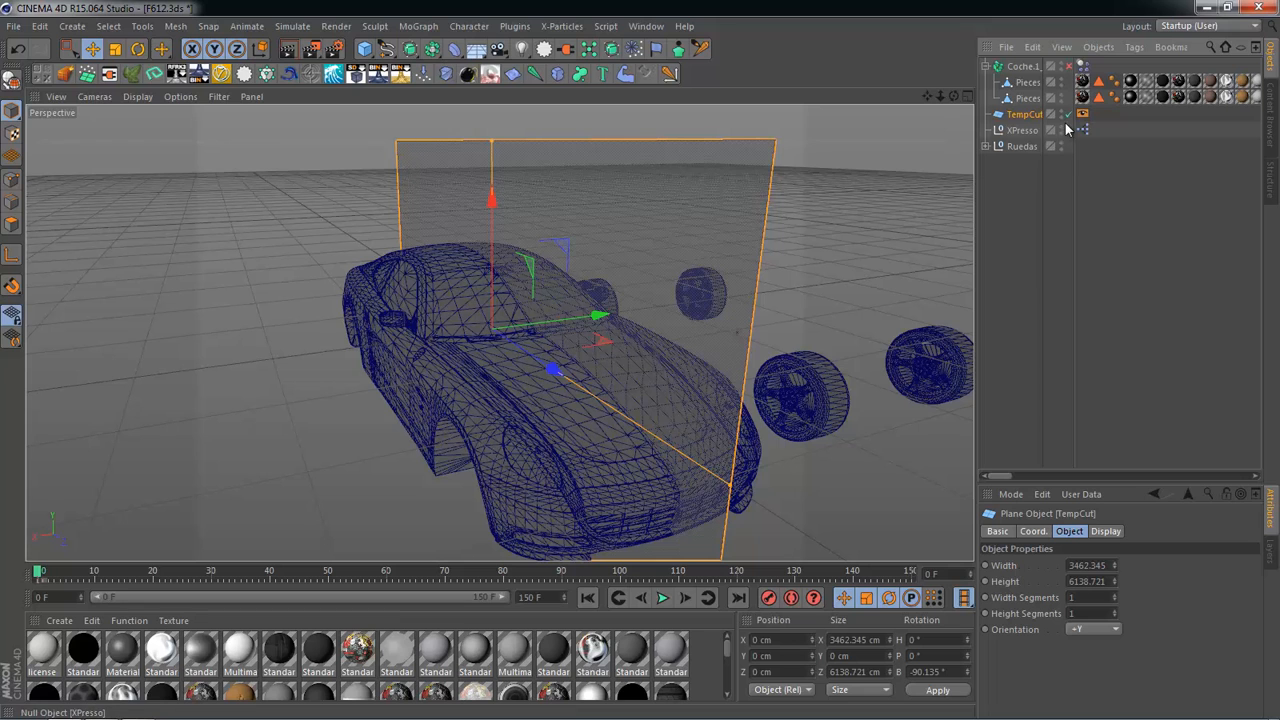
pyautogui.click(1066, 116)
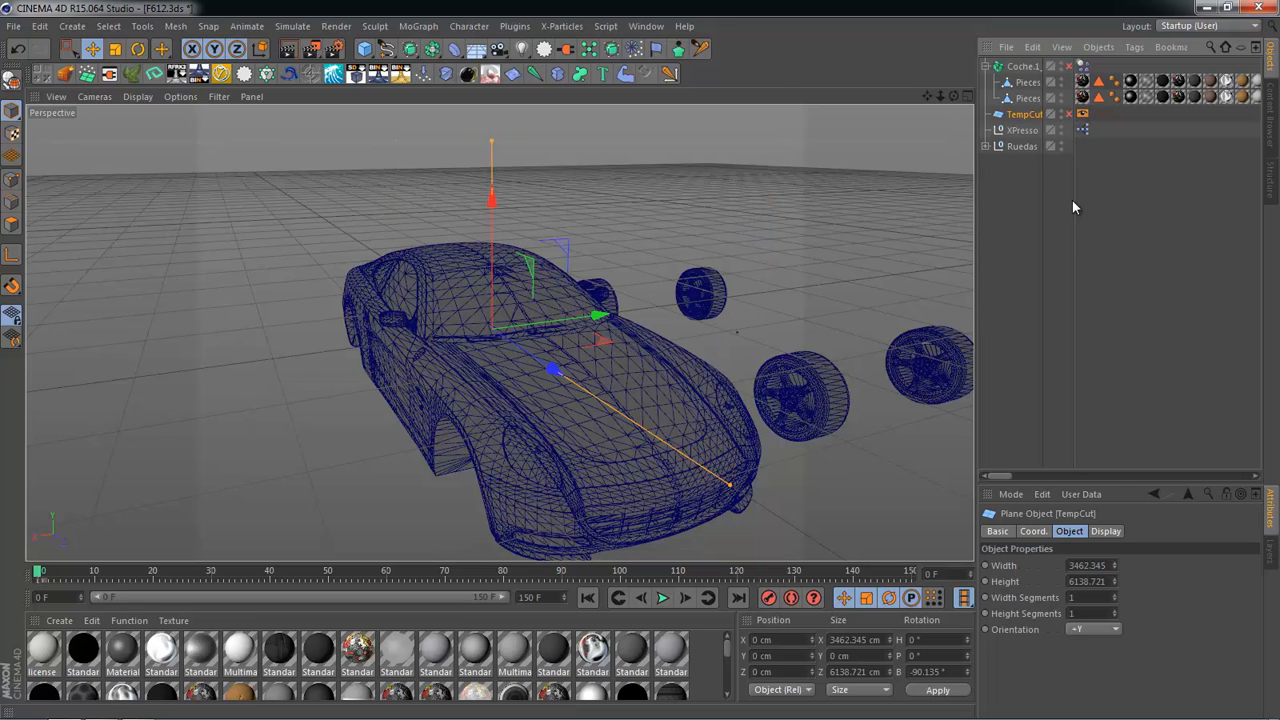
# Step: Render the perspective view of the car without the plane, accepting the missing textures, and clear the preview
pyautogui.keyDown('alt'); pyautogui.moveTo(773, 183); pyautogui.dragTo(470, 195); pyautogui.keyUp('alt')
pyautogui.click(287, 48)
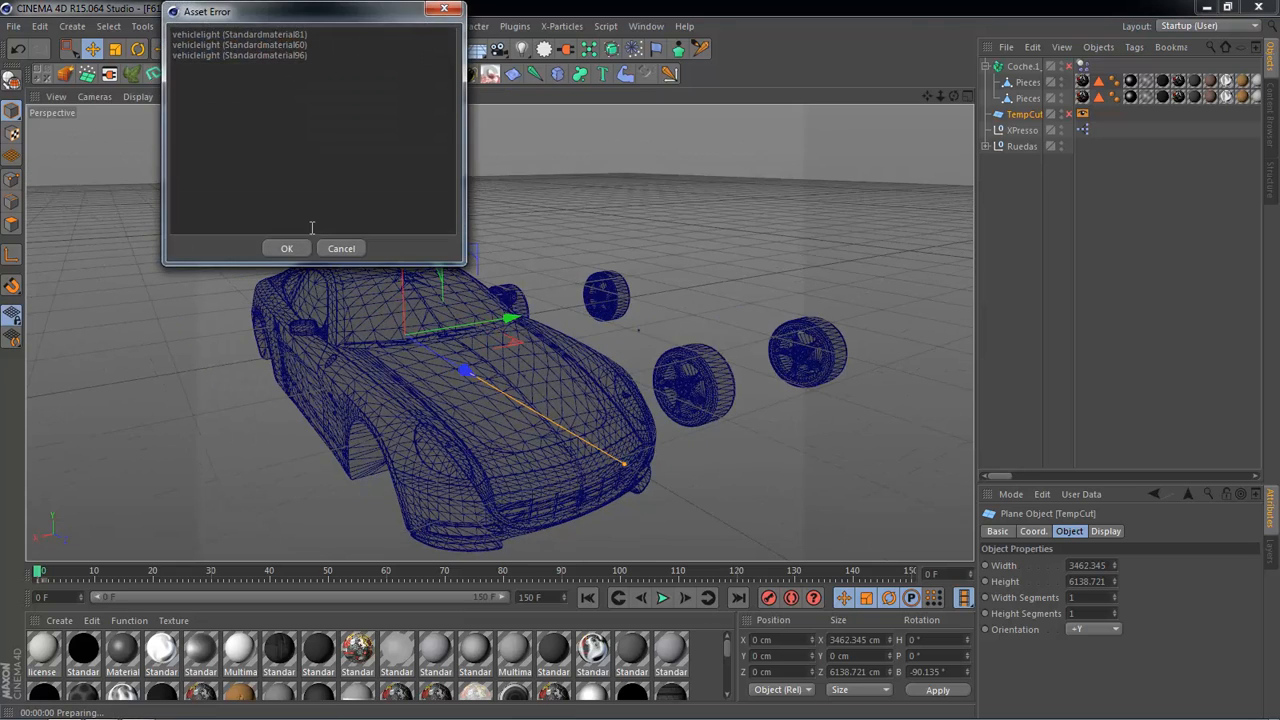
pyautogui.click(288, 249)
pyautogui.click(659, 249)
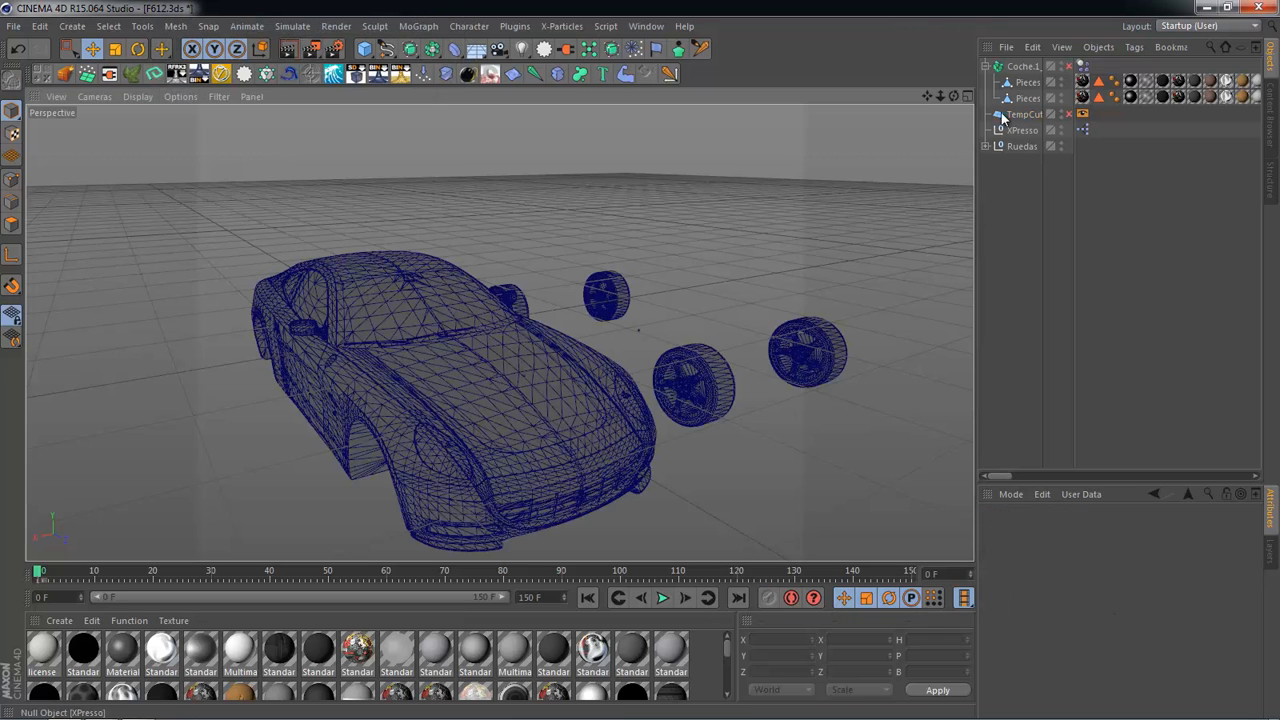
# Step: Move the Ruedas wheel group back under the car in the top view, to about -19 cm on X
pyautogui.click(1012, 147)
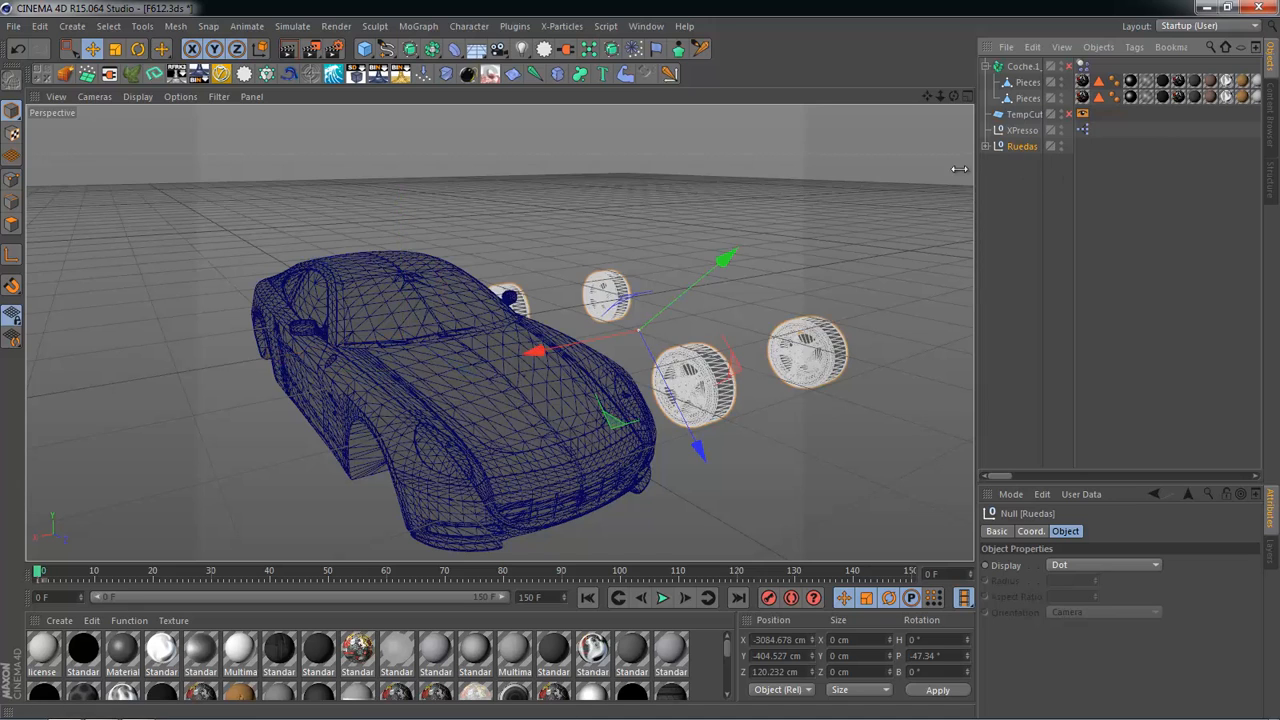
pyautogui.middleClick(738, 243)
pyautogui.middleClick(601, 232)
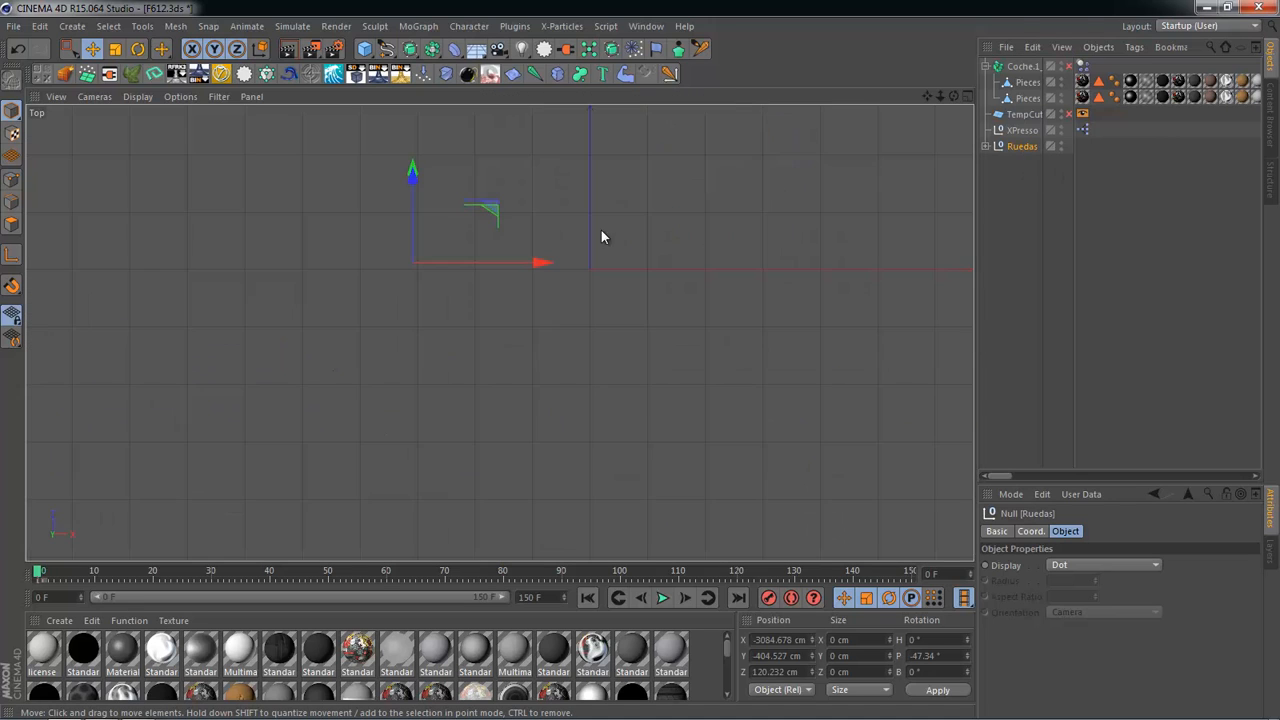
pyautogui.moveTo(414, 274); pyautogui.dragTo(677, 292)
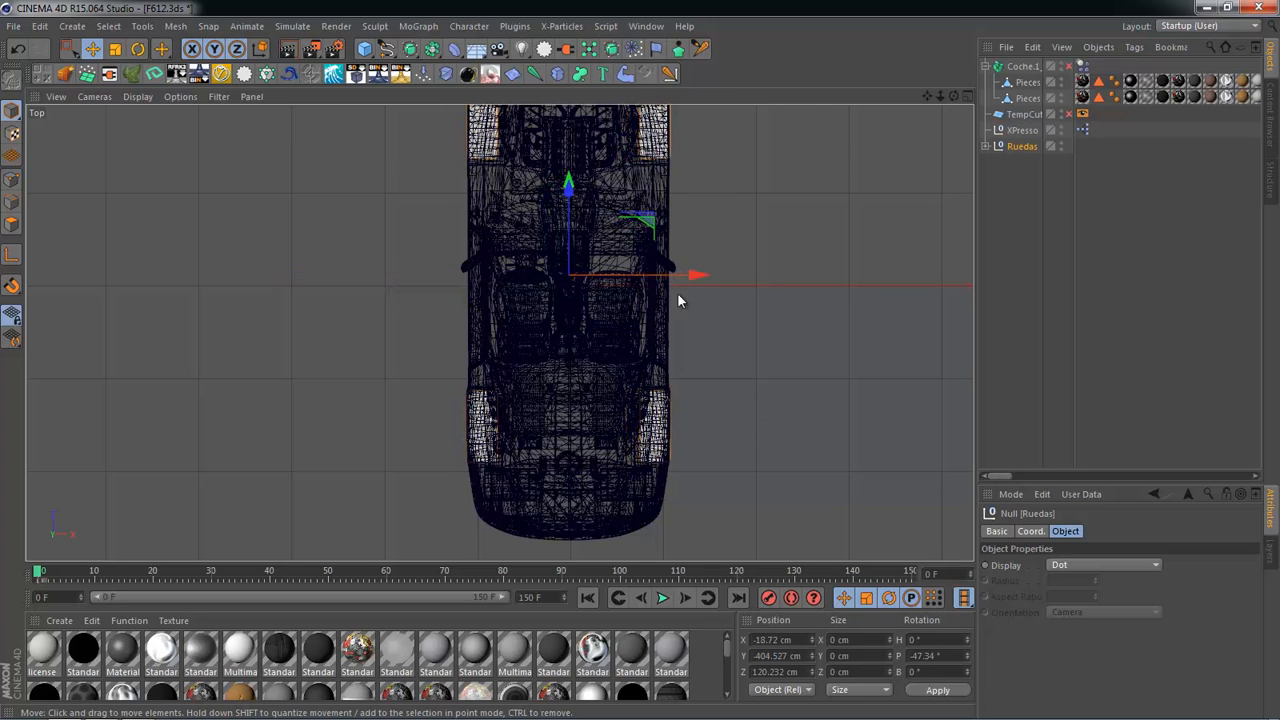
# Step: Fine-tune the Ruedas group in perspective so the wheels fit the arches, at about -23, -419 and 116 cm
pyautogui.middleClick(518, 265)
pyautogui.keyDown('alt'); pyautogui.moveTo(442, 250); pyautogui.dragTo(490, 192); pyautogui.keyUp('alt')
pyautogui.moveTo(470, 432); pyautogui.dragTo(471, 438)
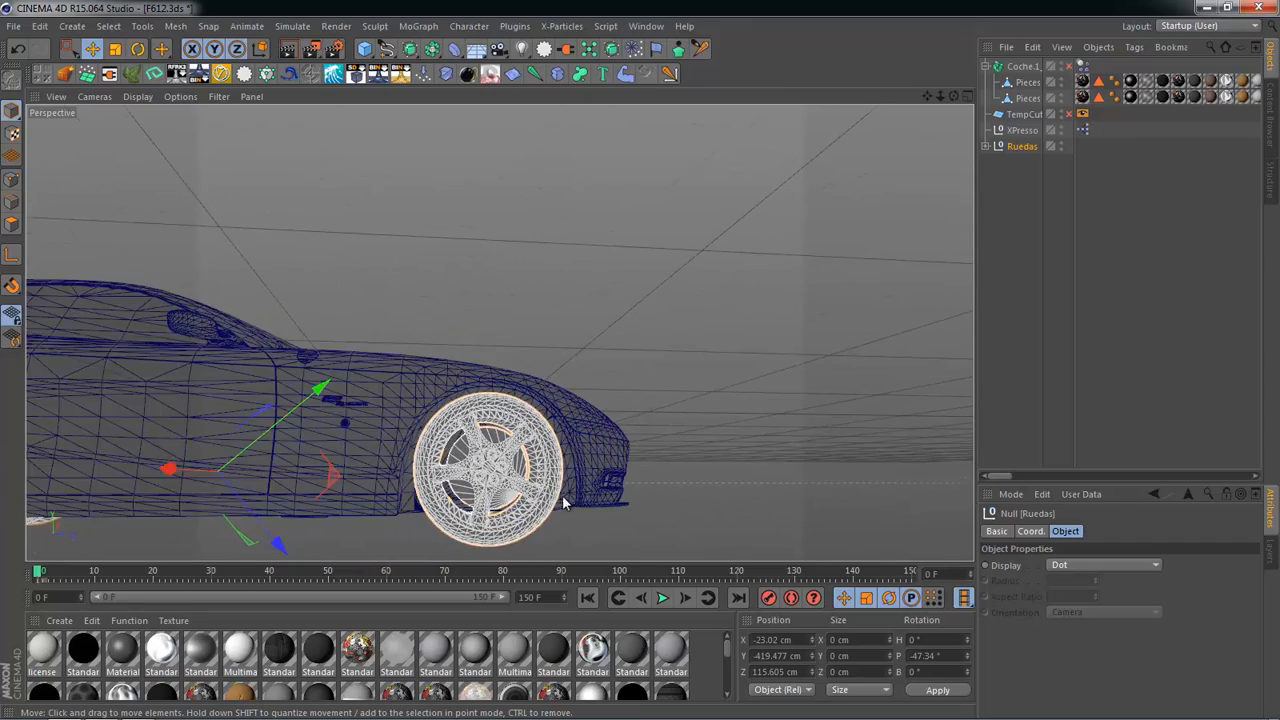
pyautogui.keyDown('alt'); pyautogui.moveTo(563, 503); pyautogui.dragTo(290, 560); pyautogui.keyUp('alt')
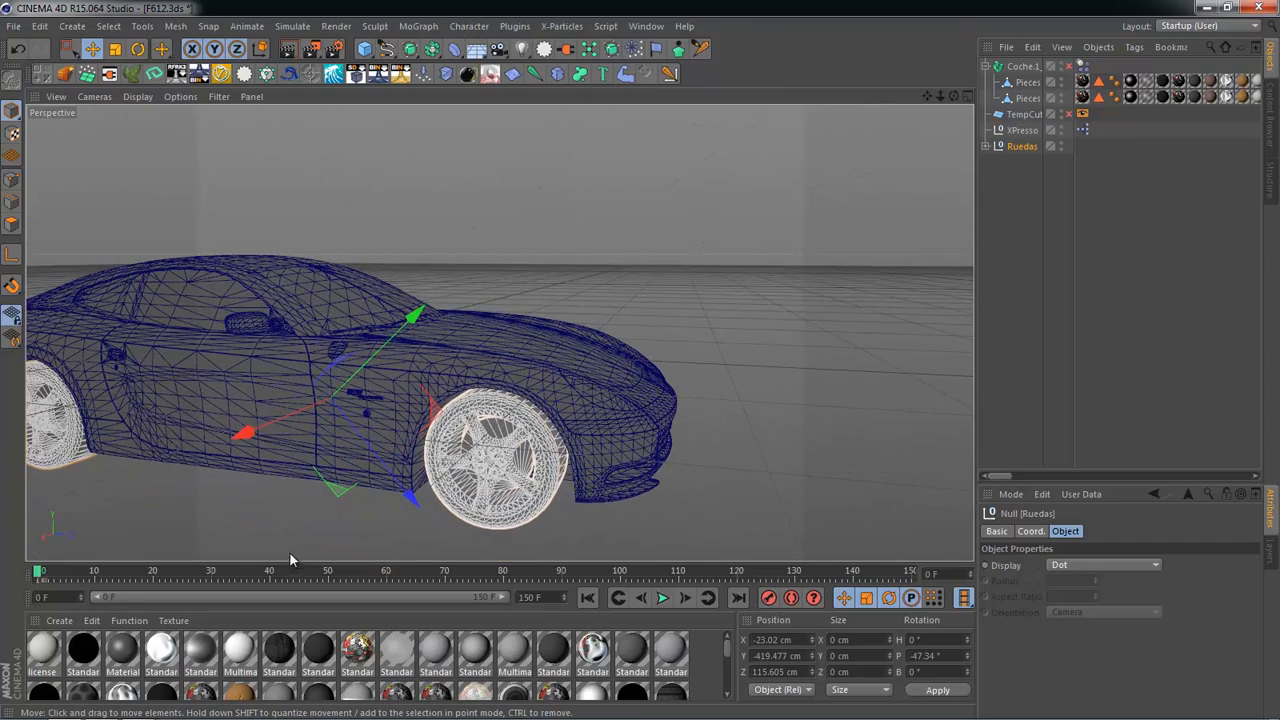
# Step: Play the animation twice to see how the car body moves relative to the wheels, returning to frame 0 each time
pyautogui.click(662, 598)
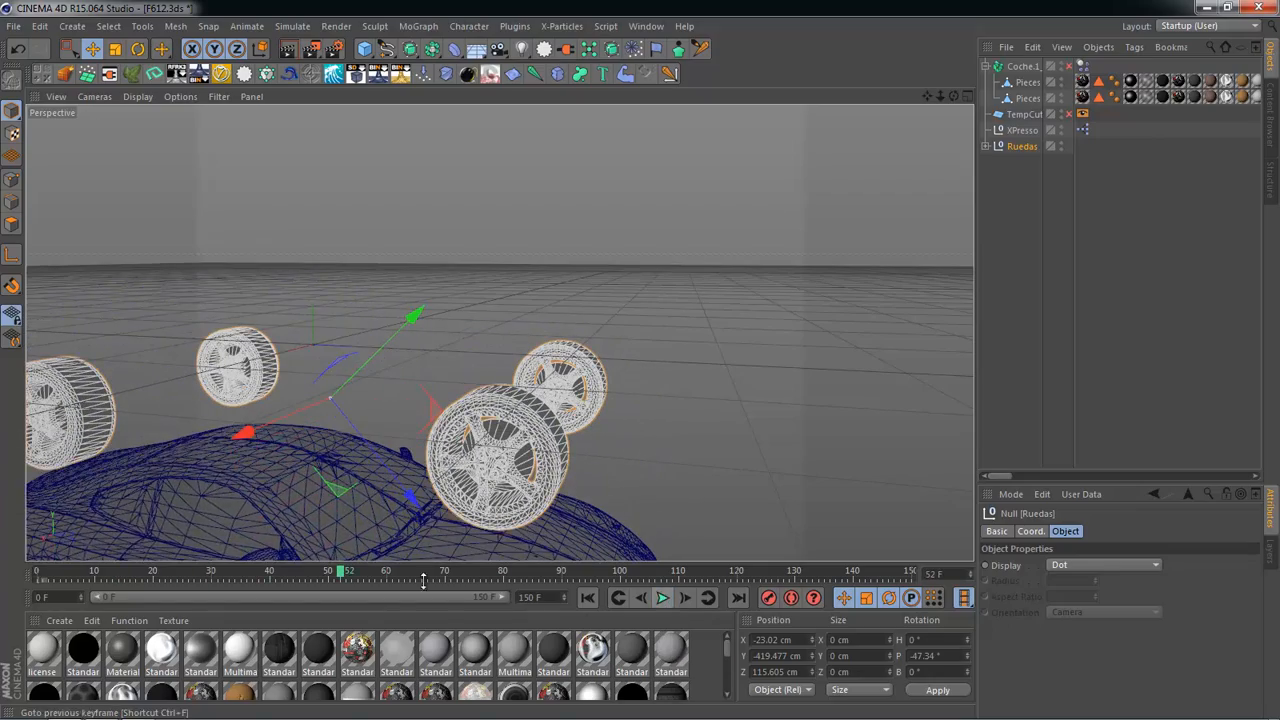
pyautogui.moveTo(241, 572); pyautogui.dragTo(4, 588)
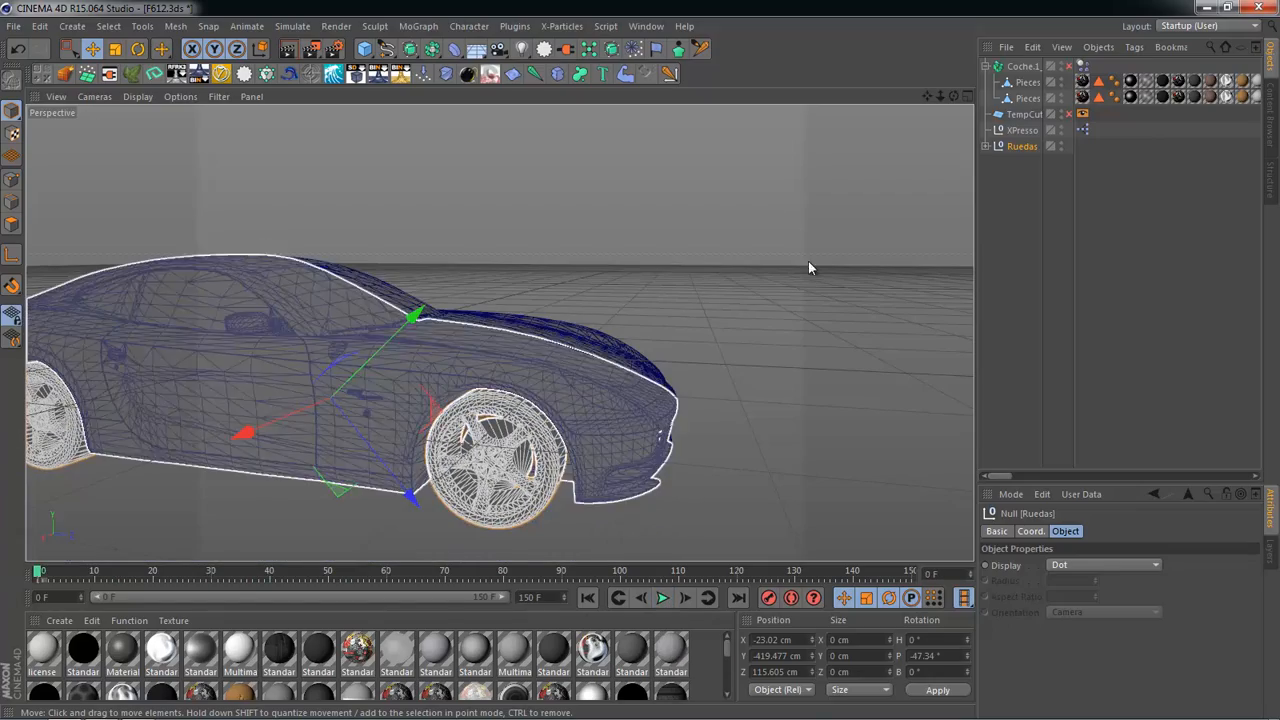
pyautogui.click(808, 262)
pyautogui.keyDown('alt'); pyautogui.moveTo(690, 325); pyautogui.dragTo(553, 398); pyautogui.keyUp('alt')
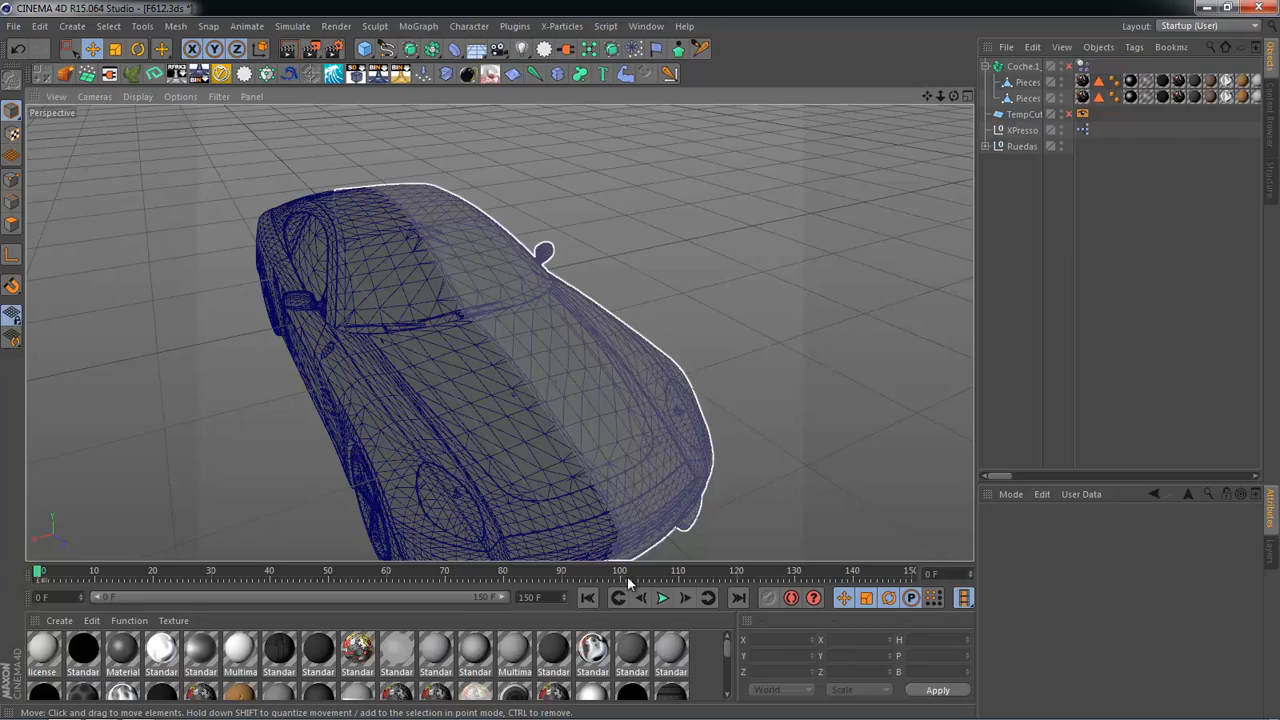
pyautogui.click(662, 598)
pyautogui.keyDown('alt'); pyautogui.moveTo(391, 371); pyautogui.dragTo(670, 553); pyautogui.keyUp('alt')
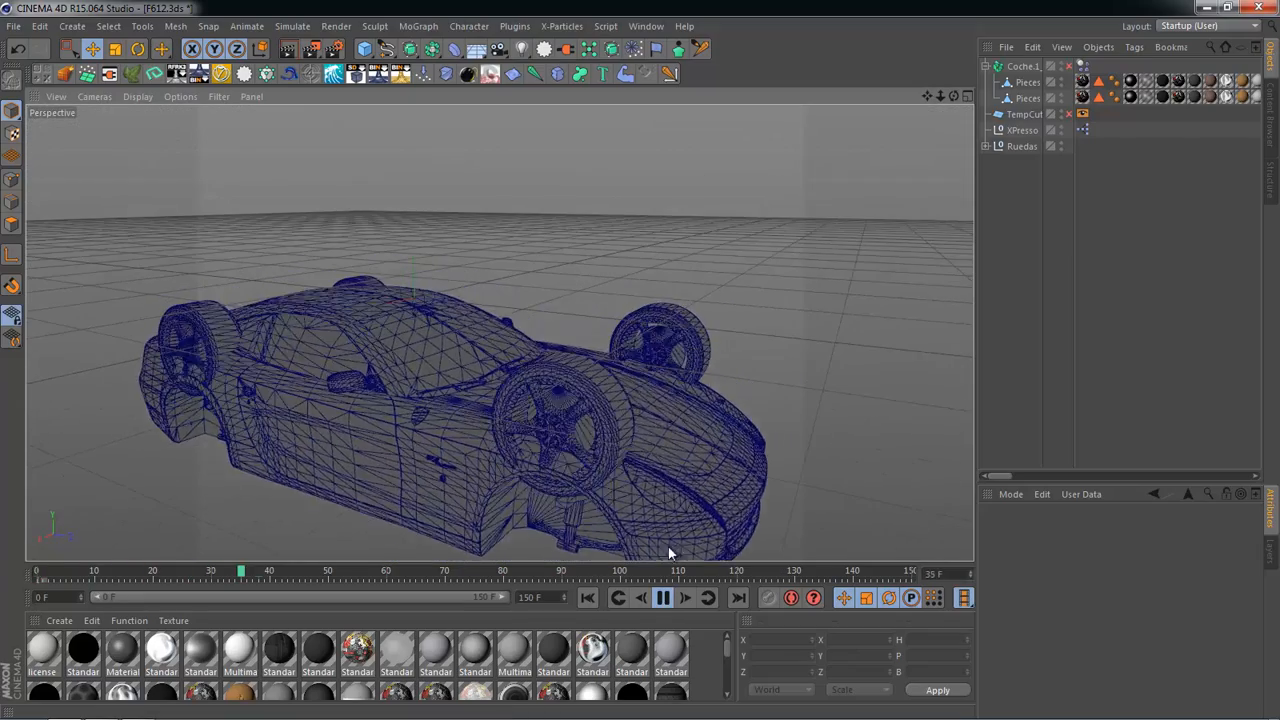
pyautogui.click(662, 598)
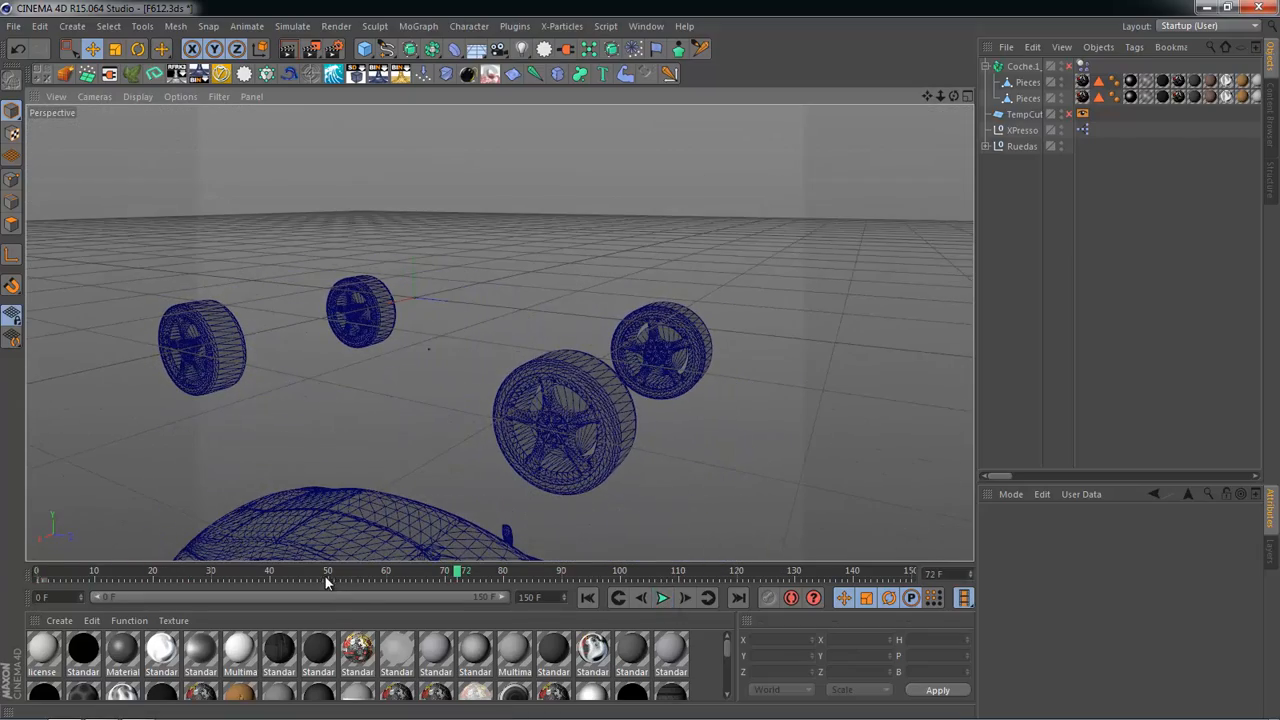
pyautogui.moveTo(121, 567); pyautogui.dragTo(38, 570)
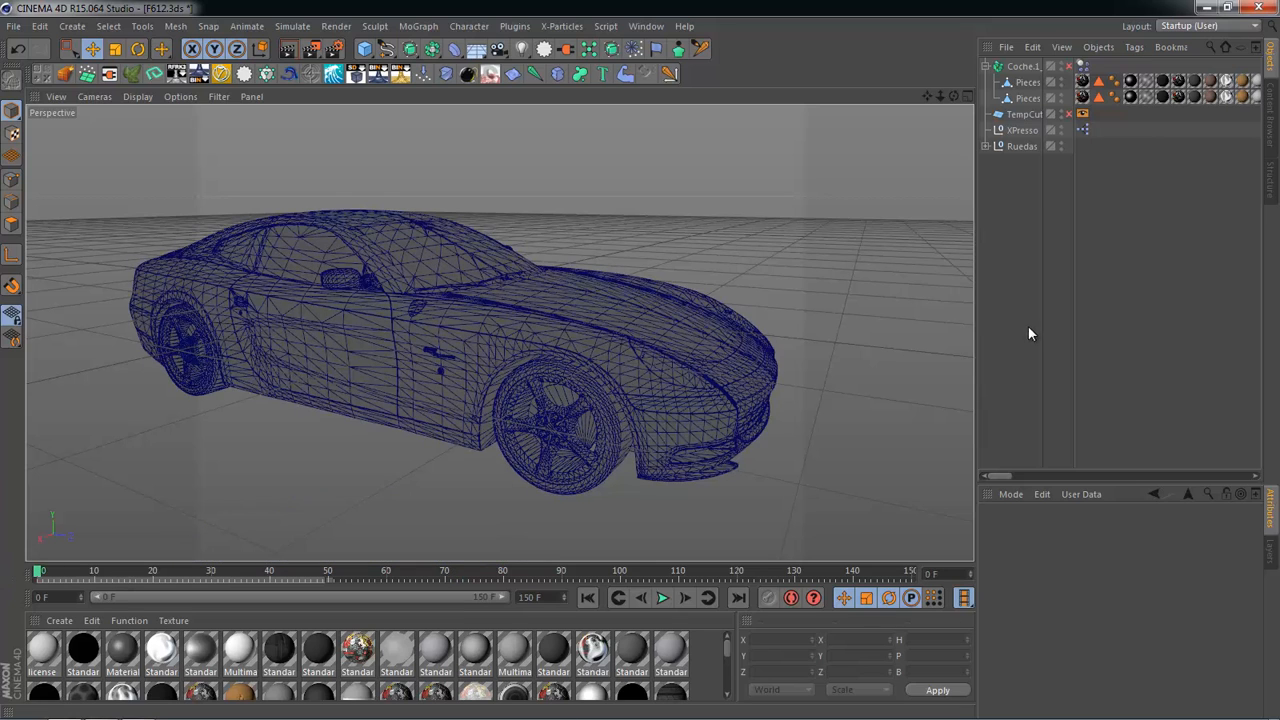
# Step: Delete the Dynamics Body tag from the Coche.1 fracture object
pyautogui.click(1030, 67)
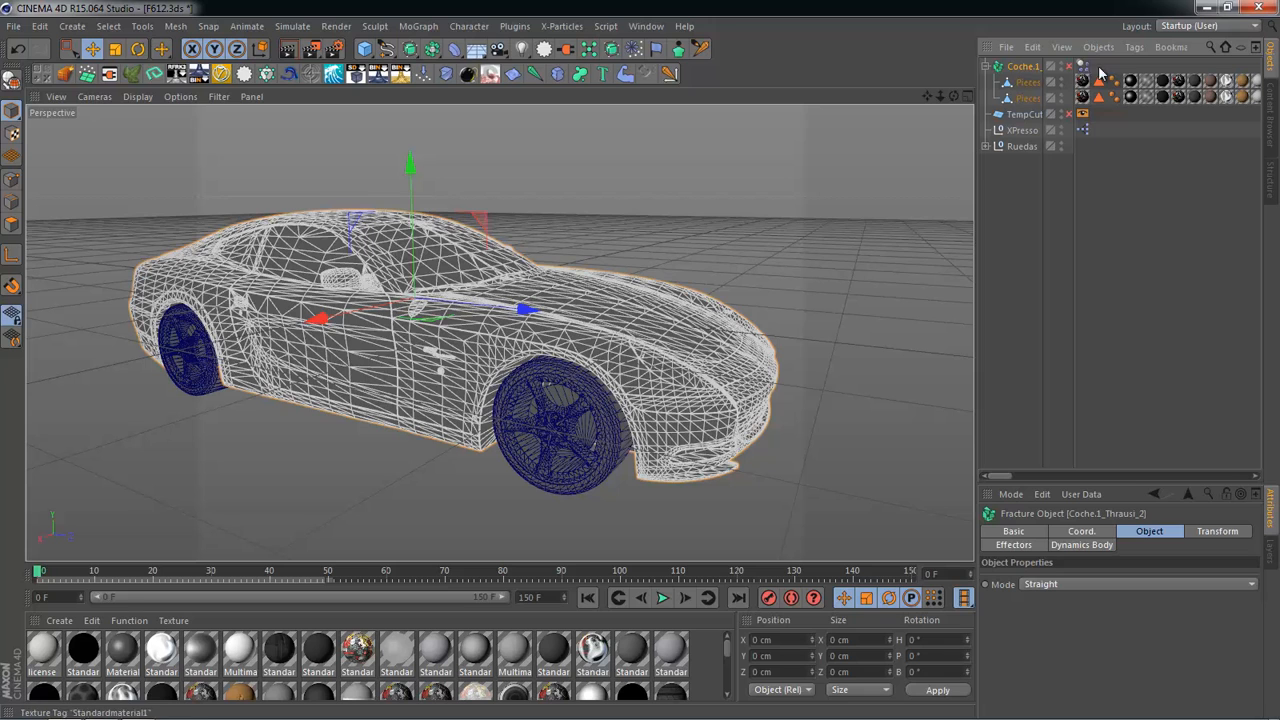
pyautogui.click(1082, 67)
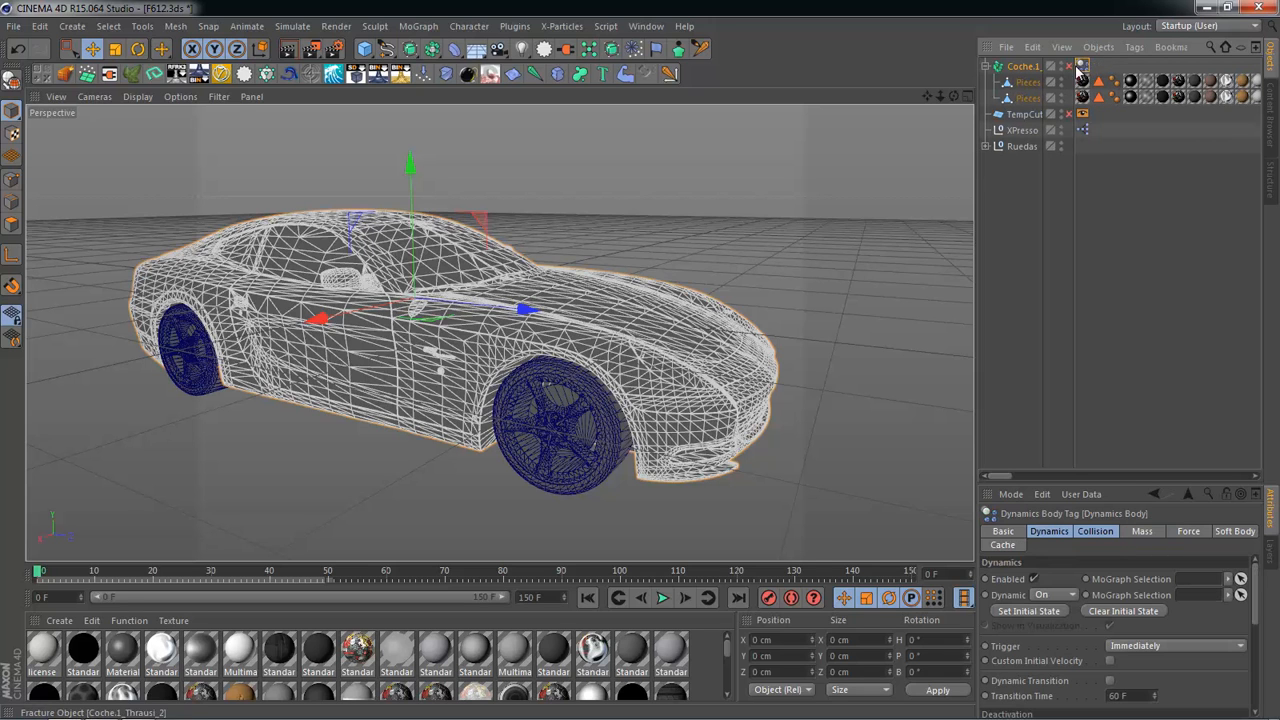
pyautogui.click(1127, 165)
# Step: Play the animation from the side to check the body without dynamics, and return to frame 0
pyautogui.keyDown('alt'); pyautogui.moveTo(797, 294); pyautogui.dragTo(645, 580); pyautogui.keyUp('alt')
pyautogui.keyDown('alt'); pyautogui.moveTo(555, 511); pyautogui.dragTo(600, 304); pyautogui.keyUp('alt')
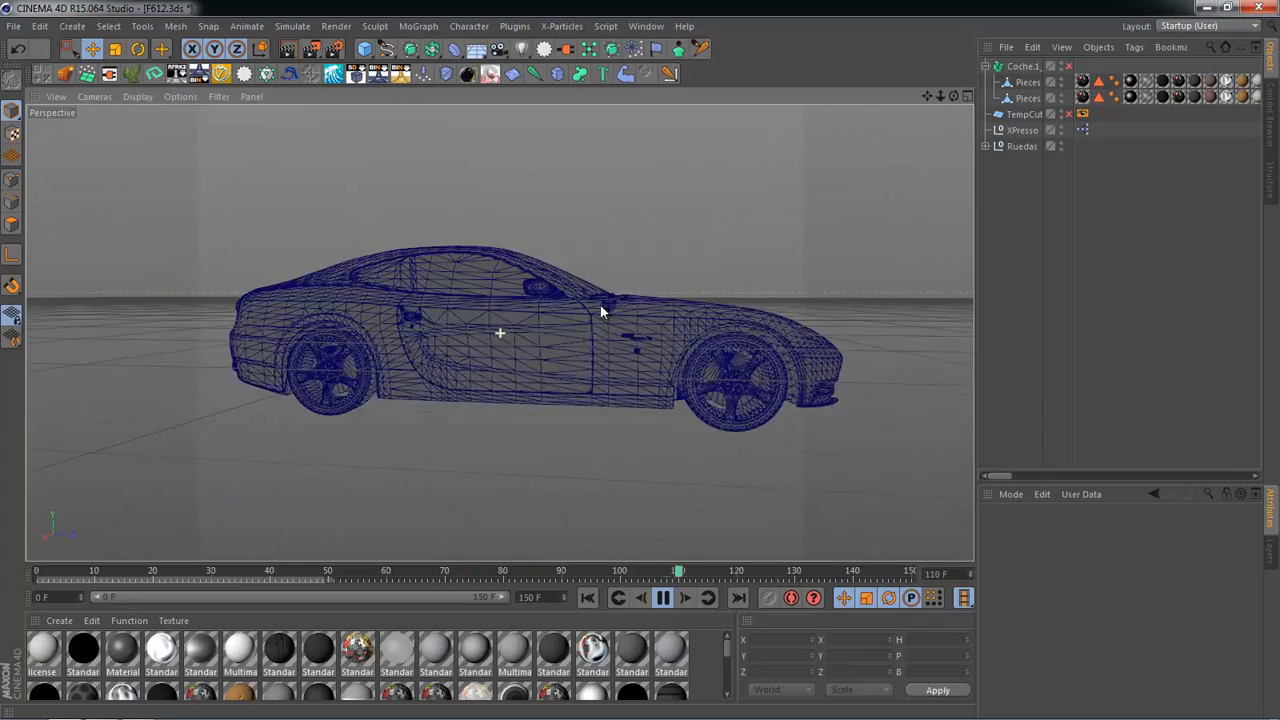
pyautogui.keyDown('alt'); pyautogui.moveTo(614, 303); pyautogui.dragTo(590, 410, button='right'); pyautogui.keyUp('alt')
pyautogui.click(666, 601)
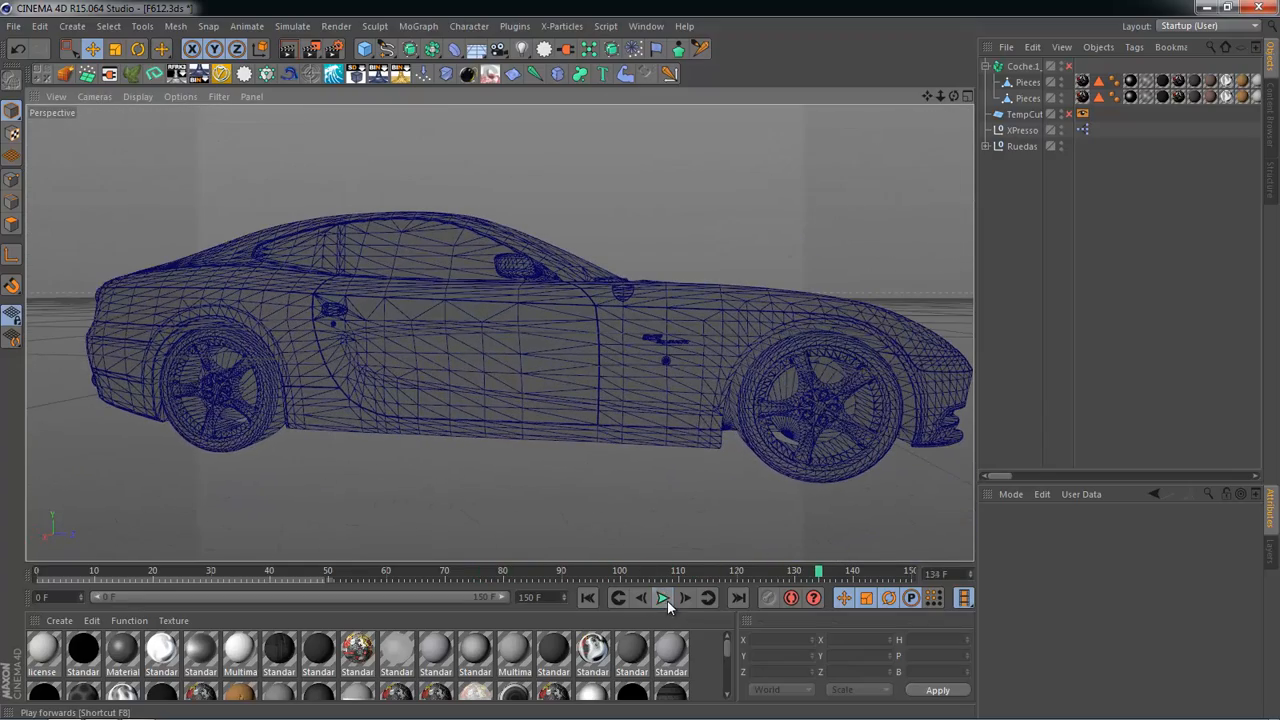
pyautogui.click(594, 598)
pyautogui.keyDown('alt'); pyautogui.moveTo(611, 496); pyautogui.dragTo(651, 478, button='right'); pyautogui.keyUp('alt')
pyautogui.keyDown('alt'); pyautogui.moveTo(651, 478); pyautogui.dragTo(502, 398); pyautogui.keyUp('alt')
pyautogui.keyDown('alt'); pyautogui.moveTo(512, 411); pyautogui.dragTo(649, 432, button='right'); pyautogui.keyUp('alt')
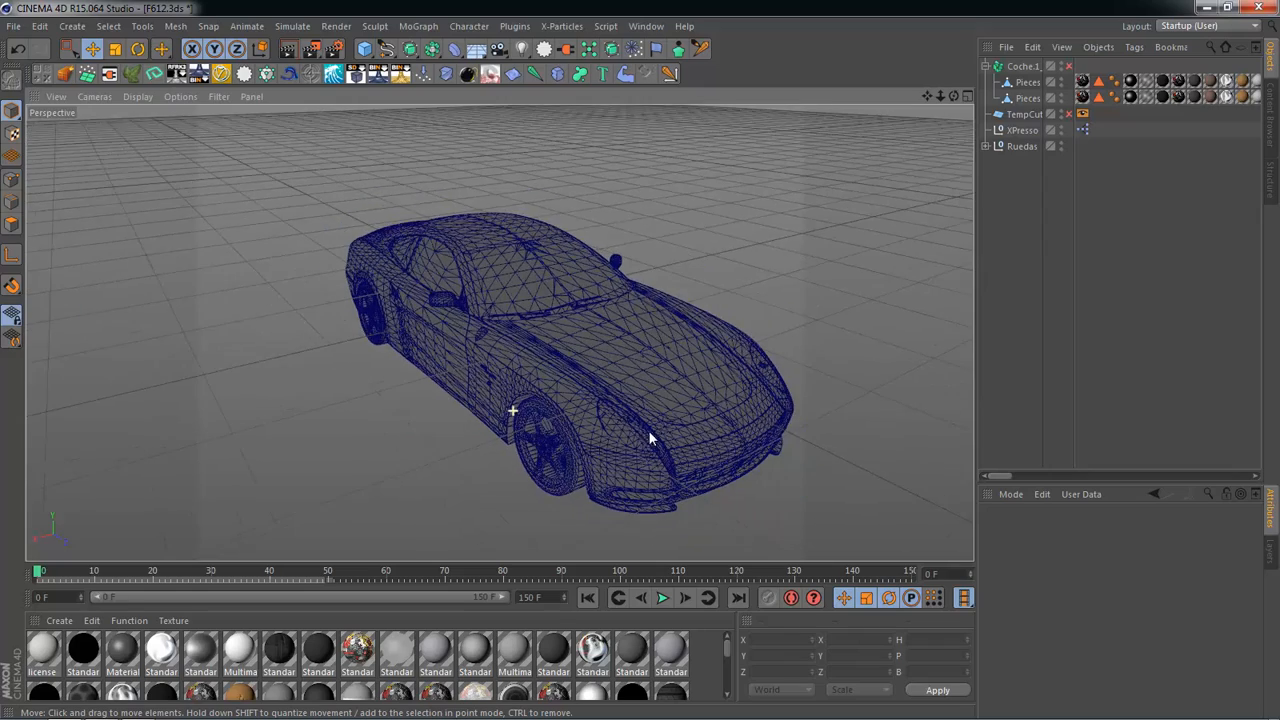
pyautogui.keyDown('alt'); pyautogui.moveTo(648, 437); pyautogui.dragTo(724, 250); pyautogui.keyUp('alt')
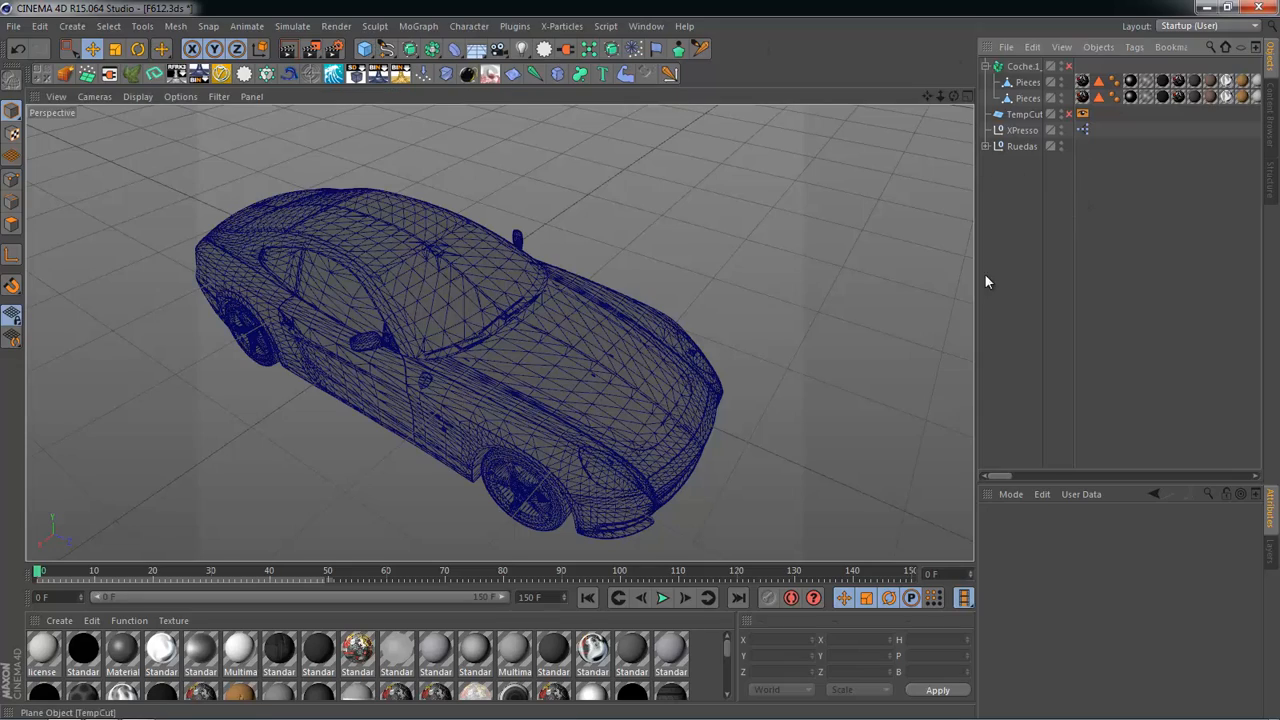
pyautogui.keyDown('alt'); pyautogui.moveTo(700, 320); pyautogui.dragTo(476, 181); pyautogui.keyUp('alt')
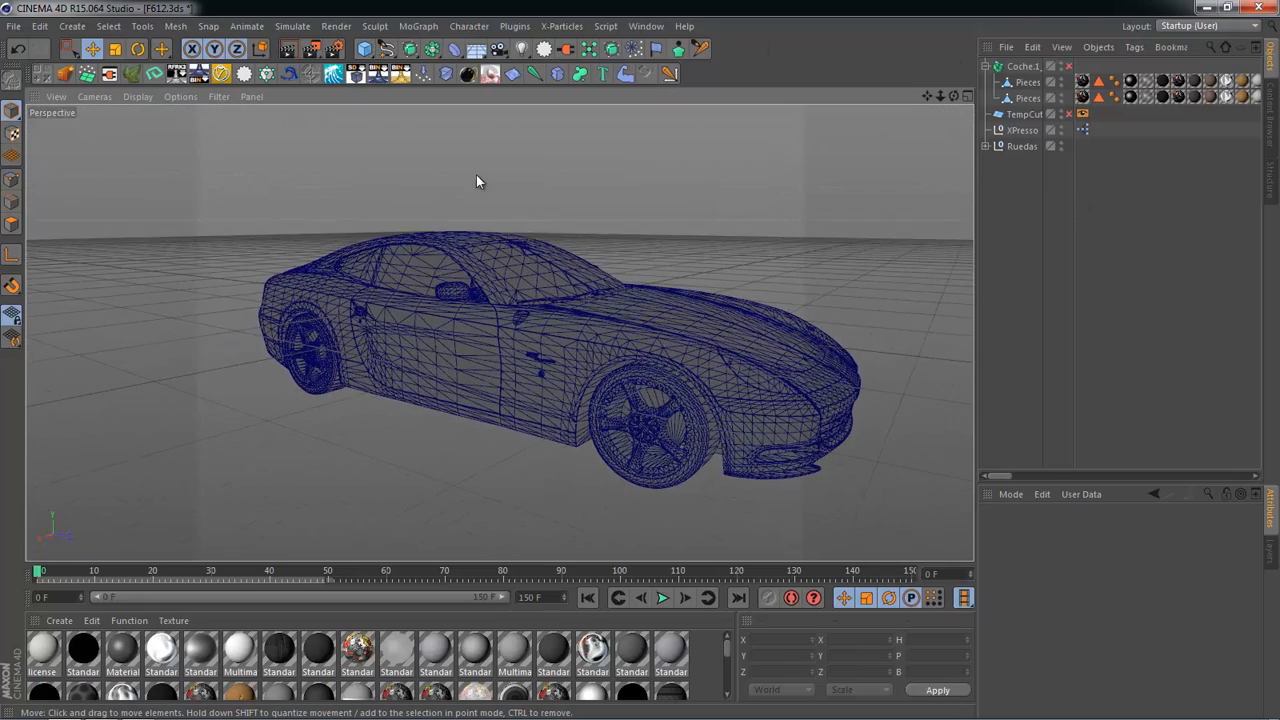
# Step: Add a cube and enlarge it around the whole car to about 4408 × 3074 × 7099 cm
pyautogui.click(372, 58)
pyautogui.click(519, 70)
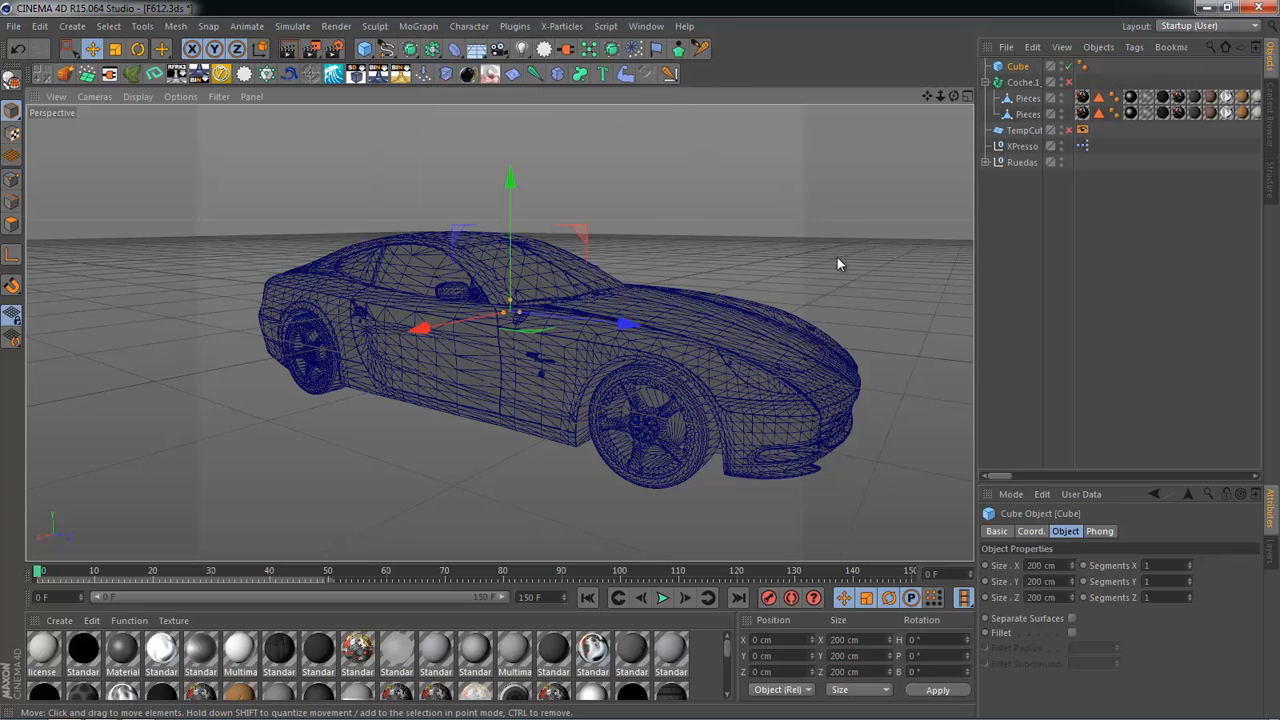
pyautogui.middleClick(555, 317)
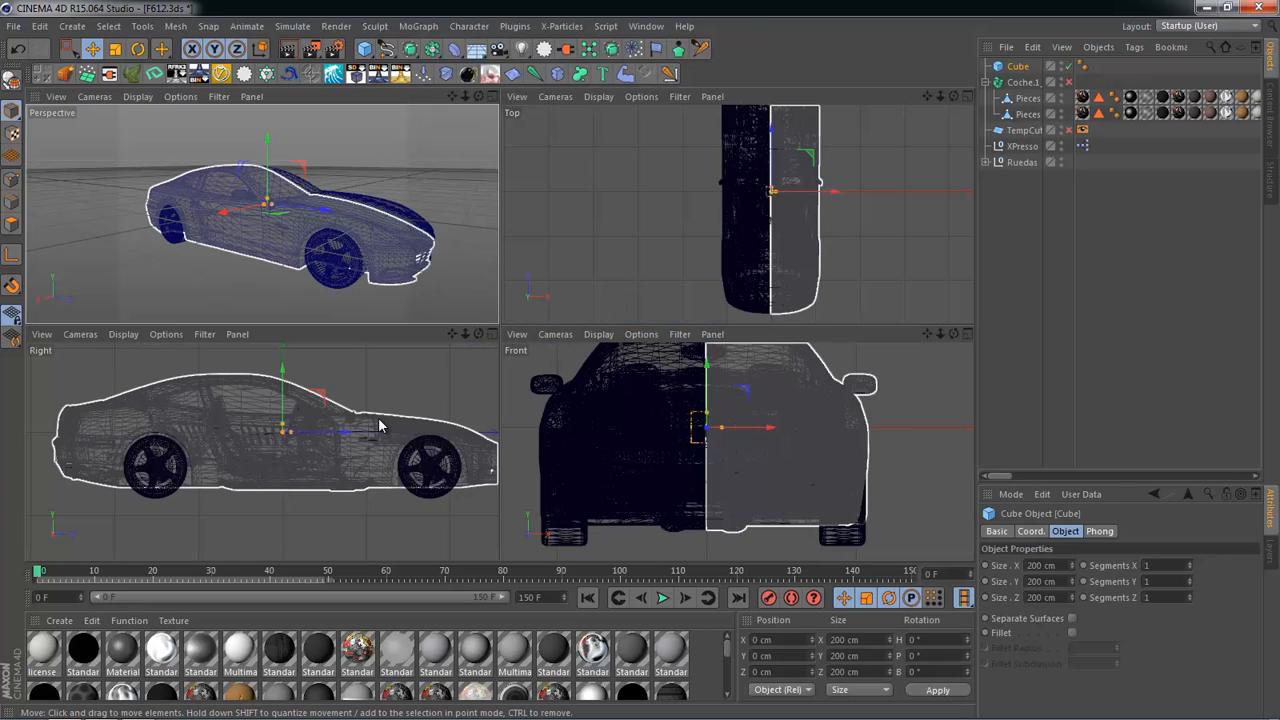
pyautogui.middleClick(783, 206)
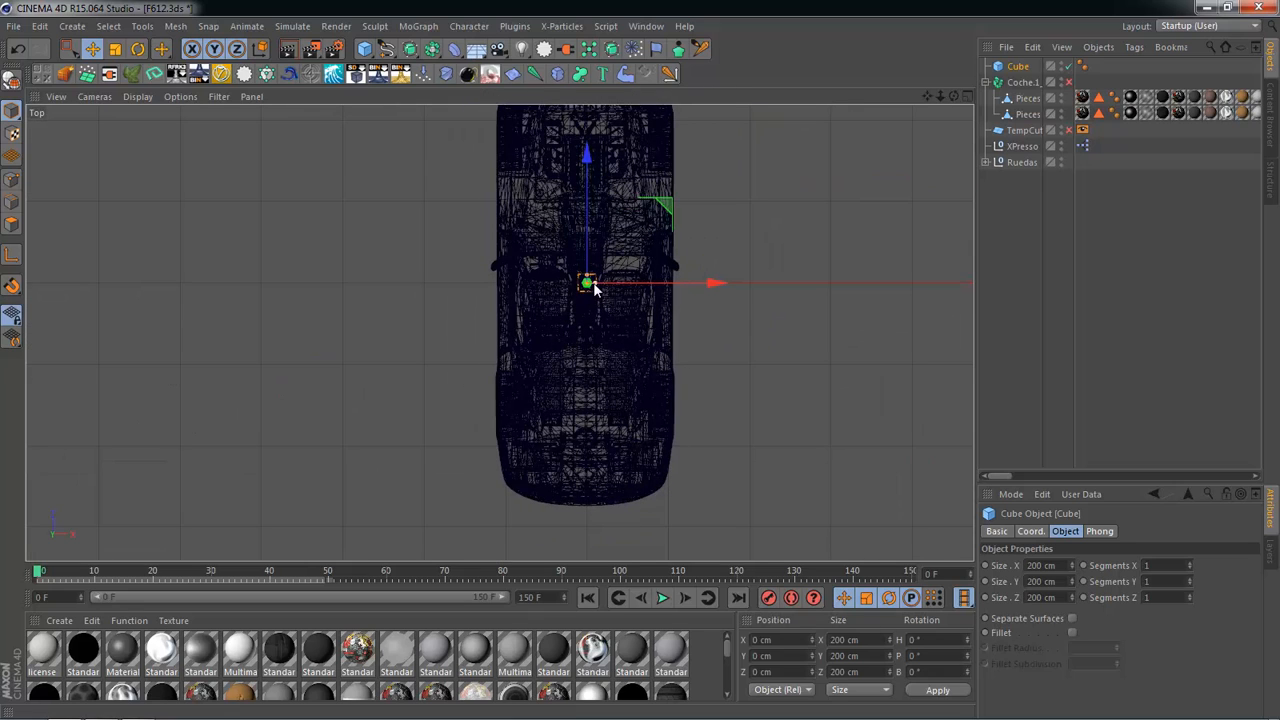
pyautogui.scroll(-4, 677, 354)
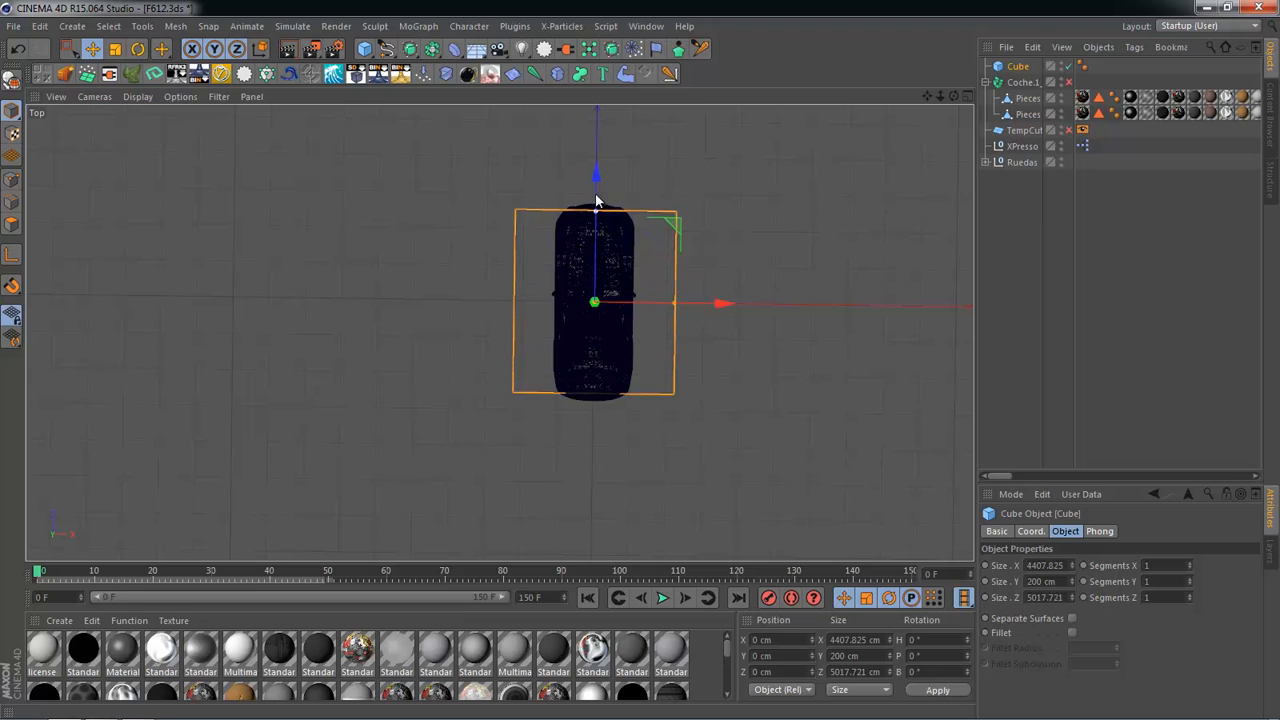
pyautogui.middleClick(443, 243)
pyautogui.middleClick(335, 430)
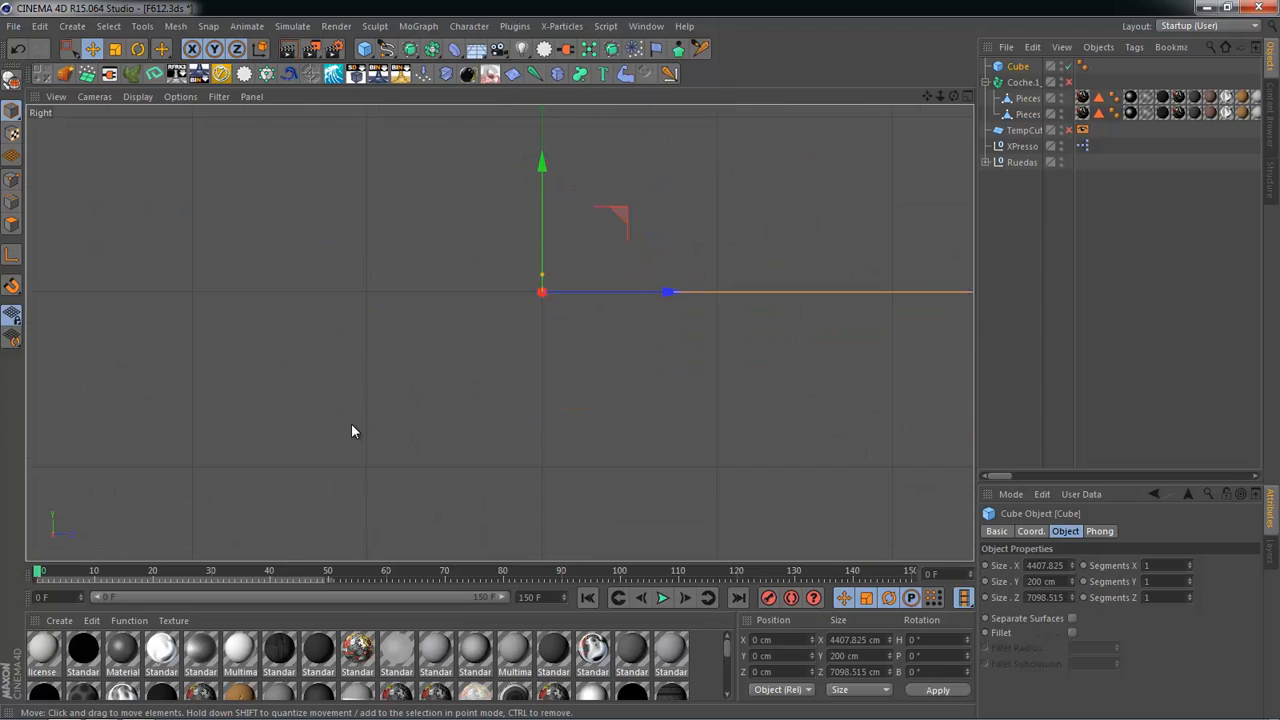
pyautogui.moveTo(516, 312); pyautogui.dragTo(516, 116)
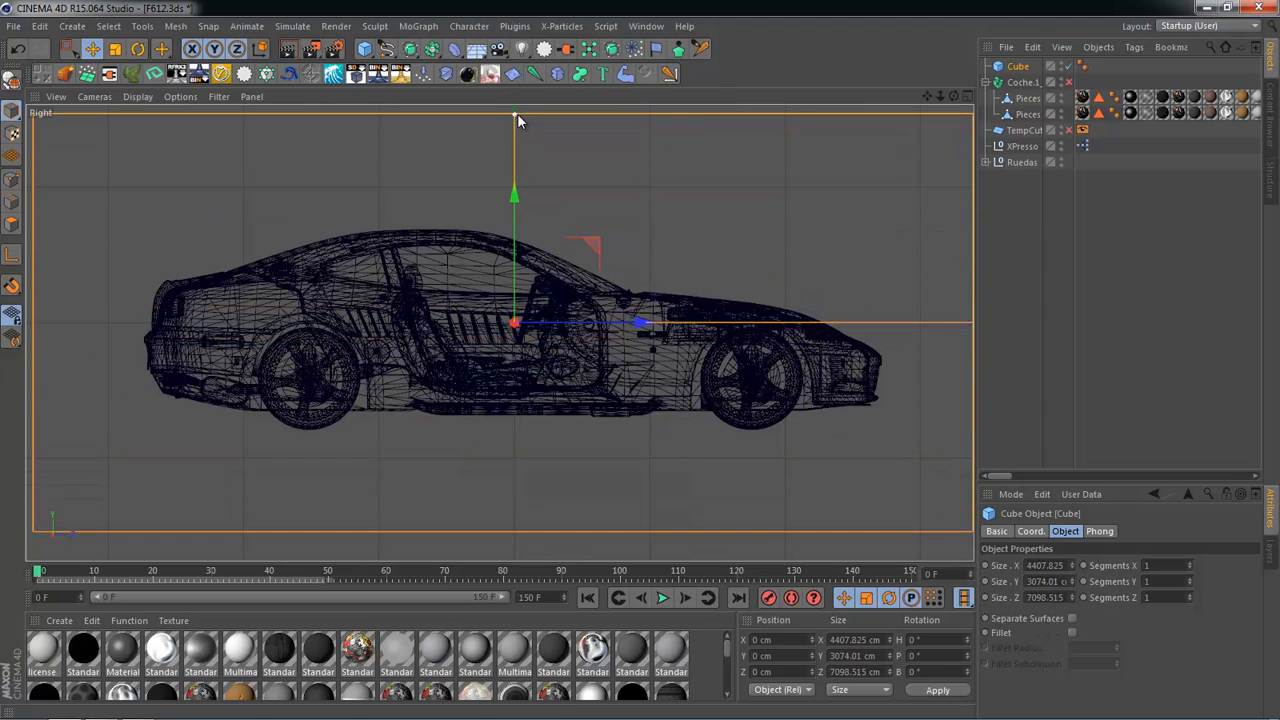
pyautogui.middleClick(519, 150)
pyautogui.middleClick(380, 179)
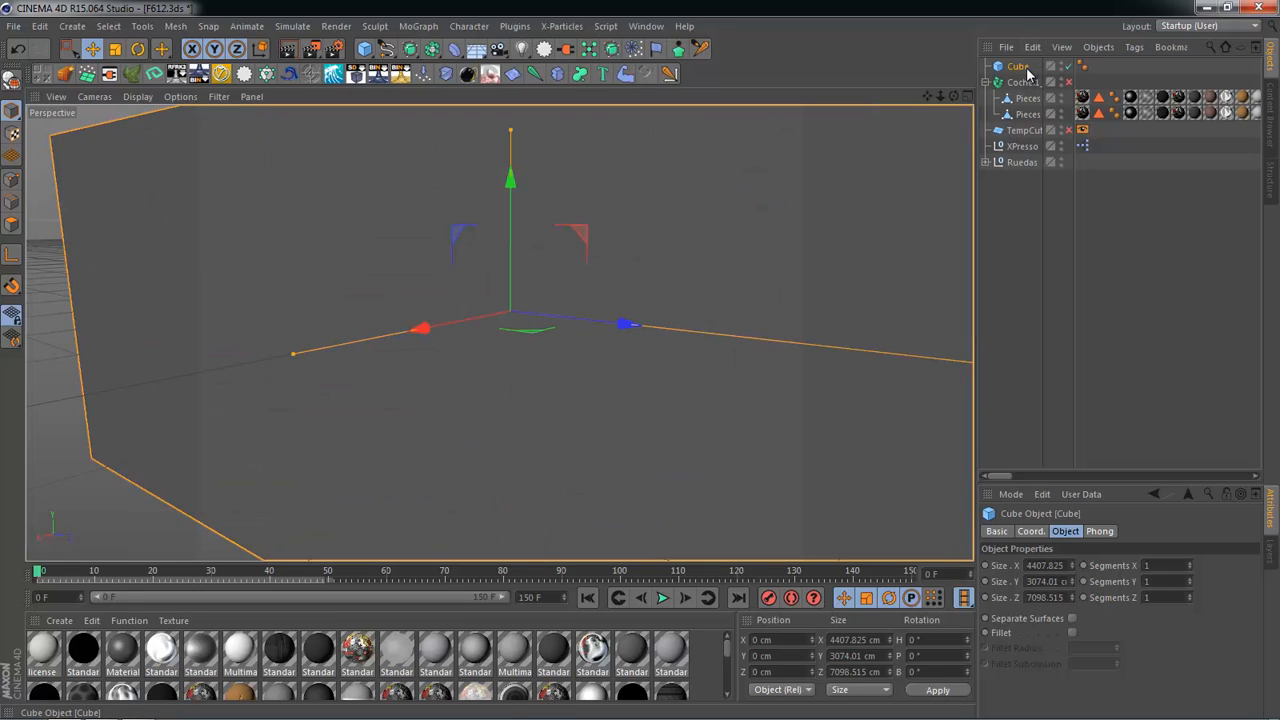
# Step: Rename the new cube to Contenedro
pyautogui.doubleClick(1027, 67)
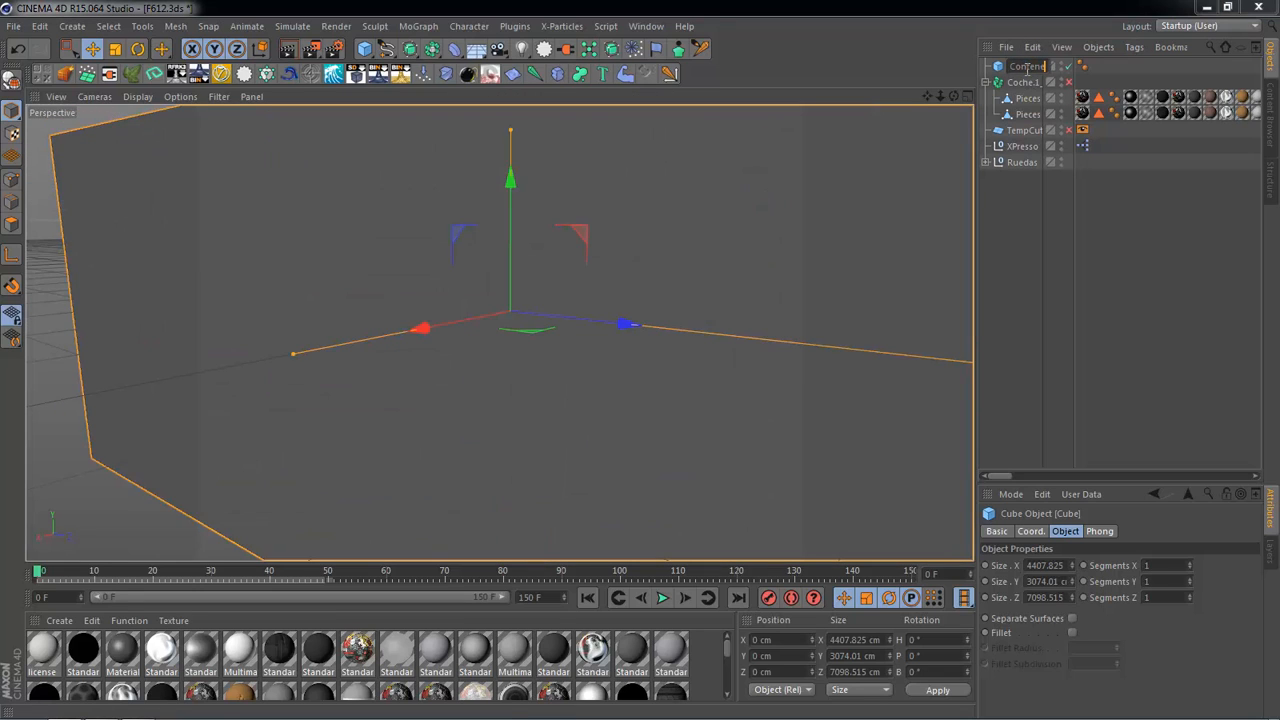
pyautogui.write('Contenedro')
pyautogui.press('Return')
pyautogui.click(1044, 206)
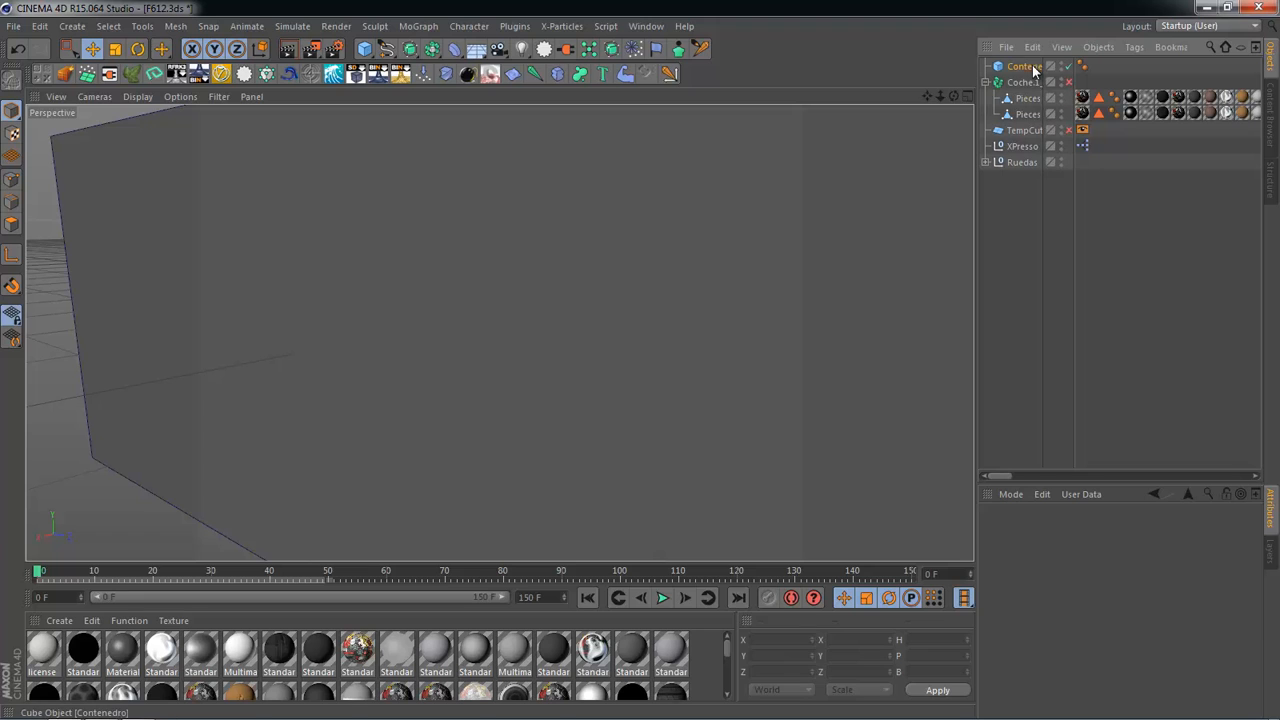
# Step: Hide the Contenedro cube from renders and add a Display tag to it
pyautogui.click(1033, 67)
pyautogui.scroll(-1, 814, 268)
pyautogui.keyDown('alt'); pyautogui.moveTo(814, 268); pyautogui.dragTo(588, 357, button='middle'); pyautogui.keyUp('alt')
pyautogui.scroll(-3, 657, 348)
pyautogui.keyDown('alt'); pyautogui.moveTo(722, 350); pyautogui.dragTo(668, 378); pyautogui.keyUp('alt')
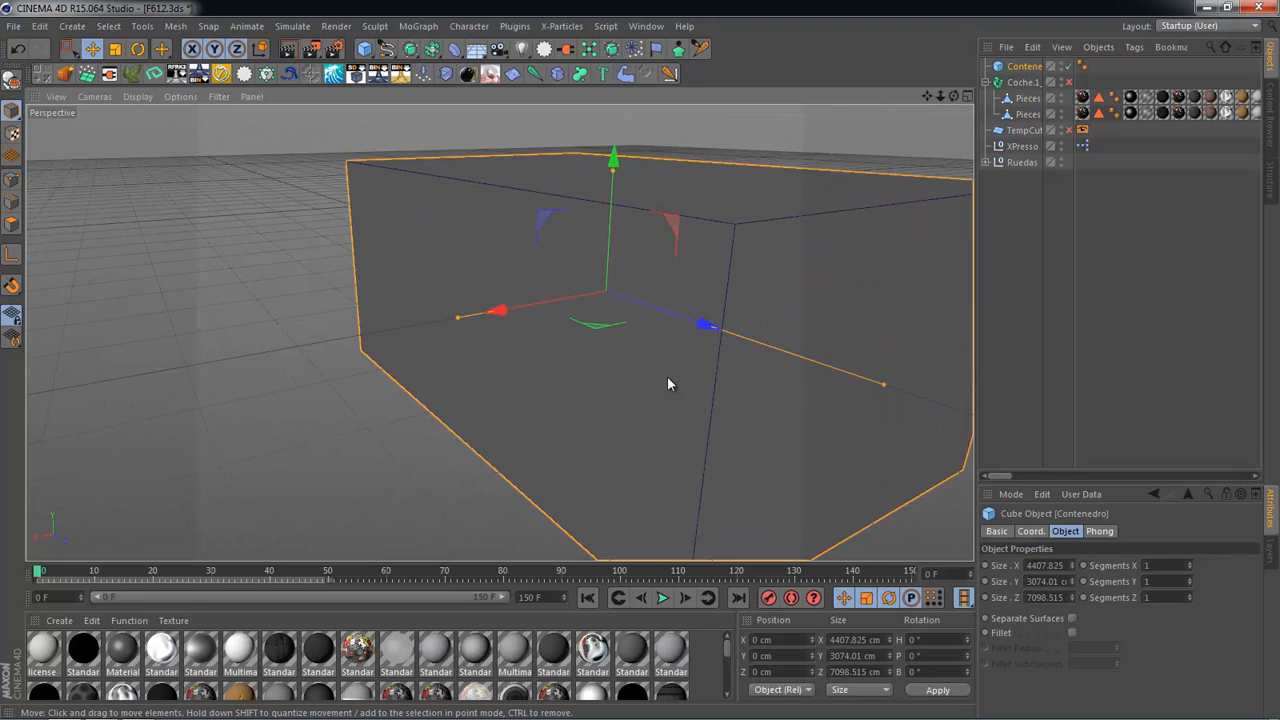
pyautogui.keyDown('alt'); pyautogui.moveTo(668, 378); pyautogui.dragTo(520, 378, button='middle'); pyautogui.keyUp('alt')
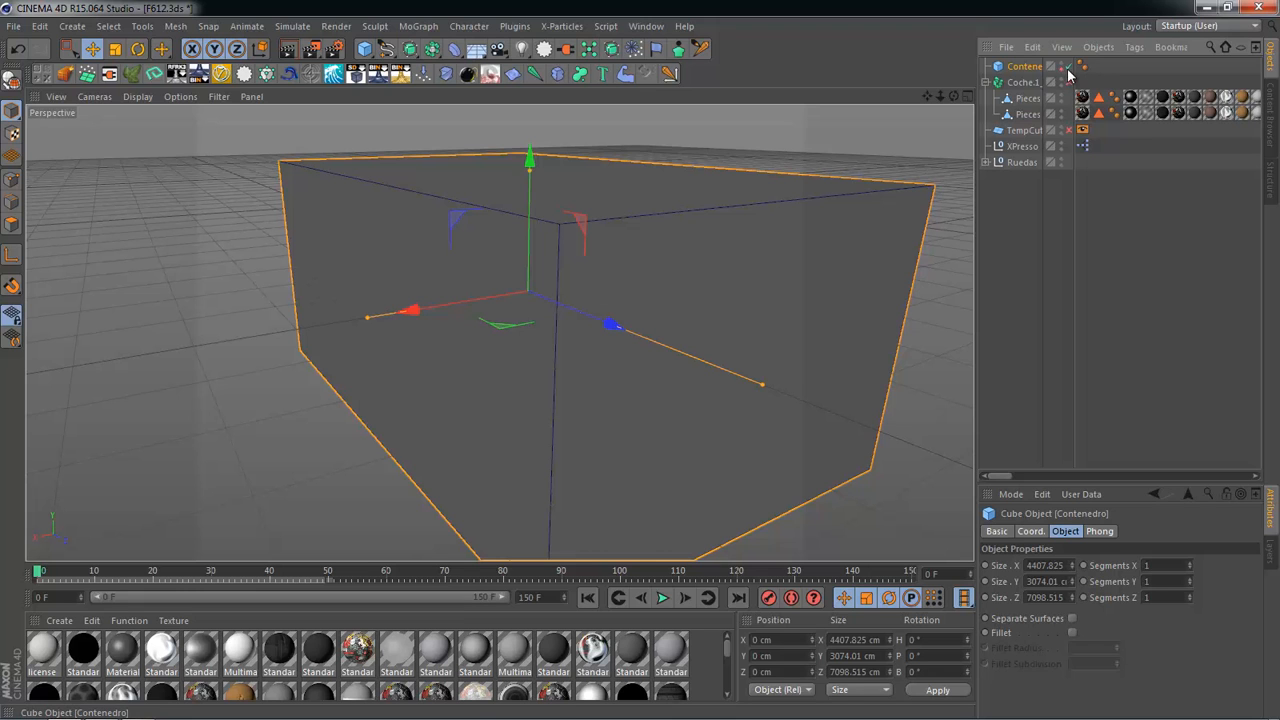
pyautogui.keyDown('alt'); pyautogui.moveTo(651, 227); pyautogui.dragTo(590, 262); pyautogui.keyUp('alt')
pyautogui.keyDown('alt'); pyautogui.moveTo(703, 257); pyautogui.dragTo(530, 258, button='middle'); pyautogui.keyUp('alt')
pyautogui.rightClick(1035, 68)
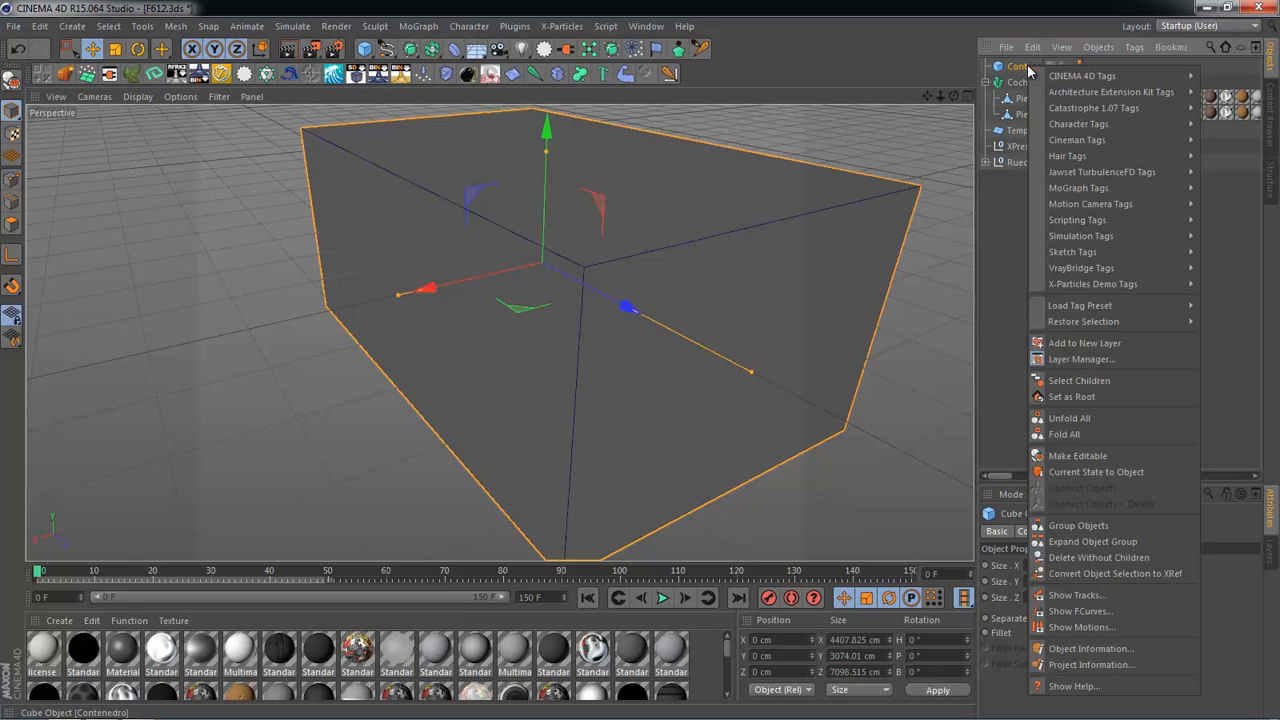
pyautogui.moveTo(1075, 77)
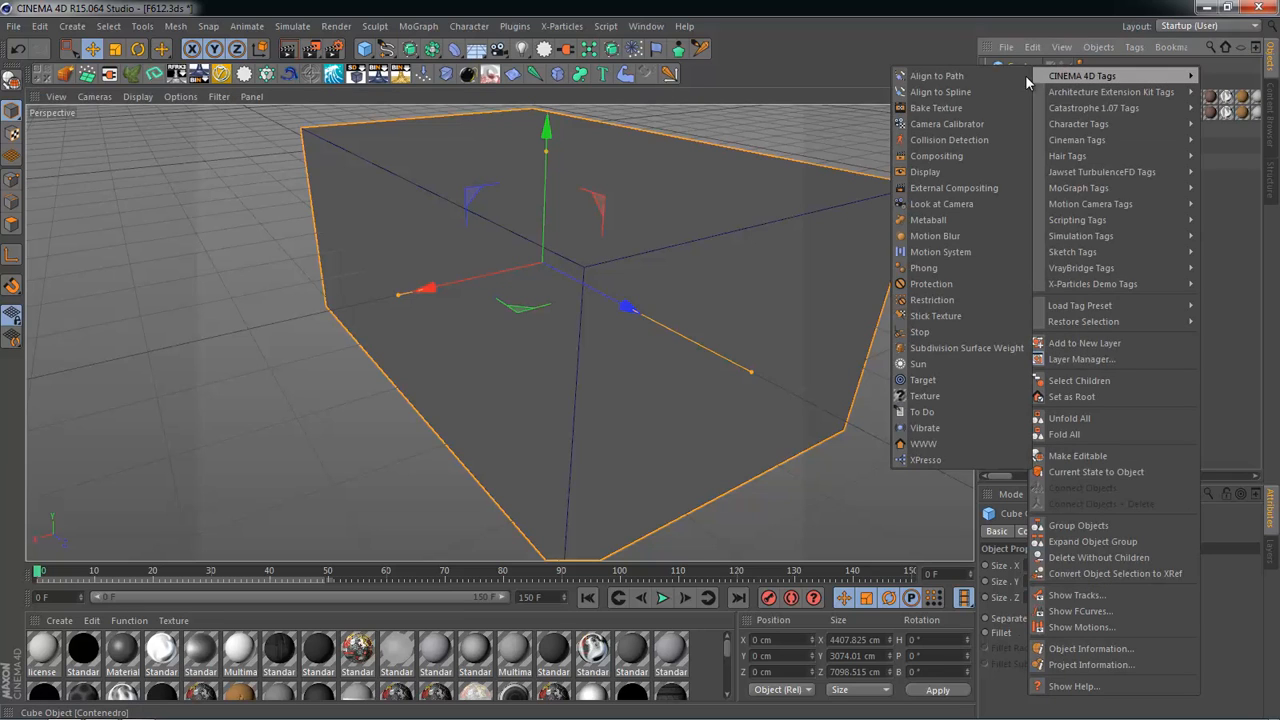
pyautogui.click(935, 172)
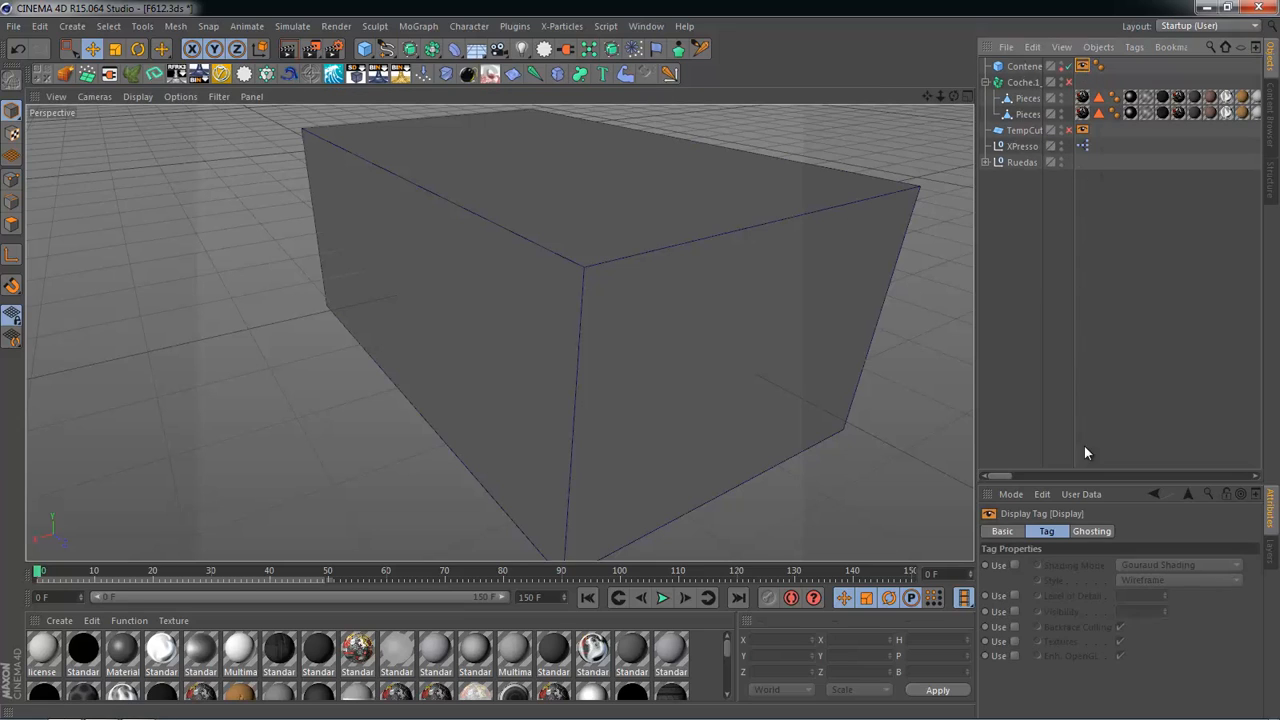
# Step: Enable the Display tag's shading override and set its shading mode to Lines
pyautogui.moveTo(1088, 486); pyautogui.dragTo(1076, 316)
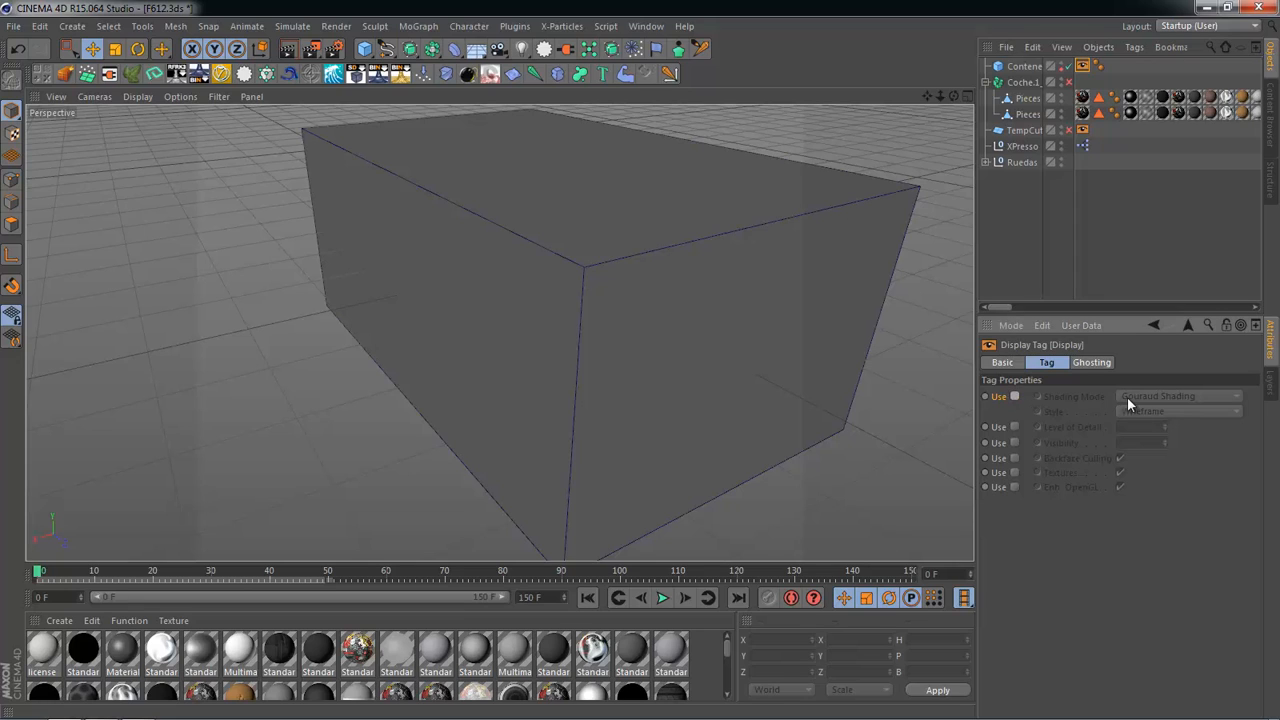
pyautogui.click(1016, 397)
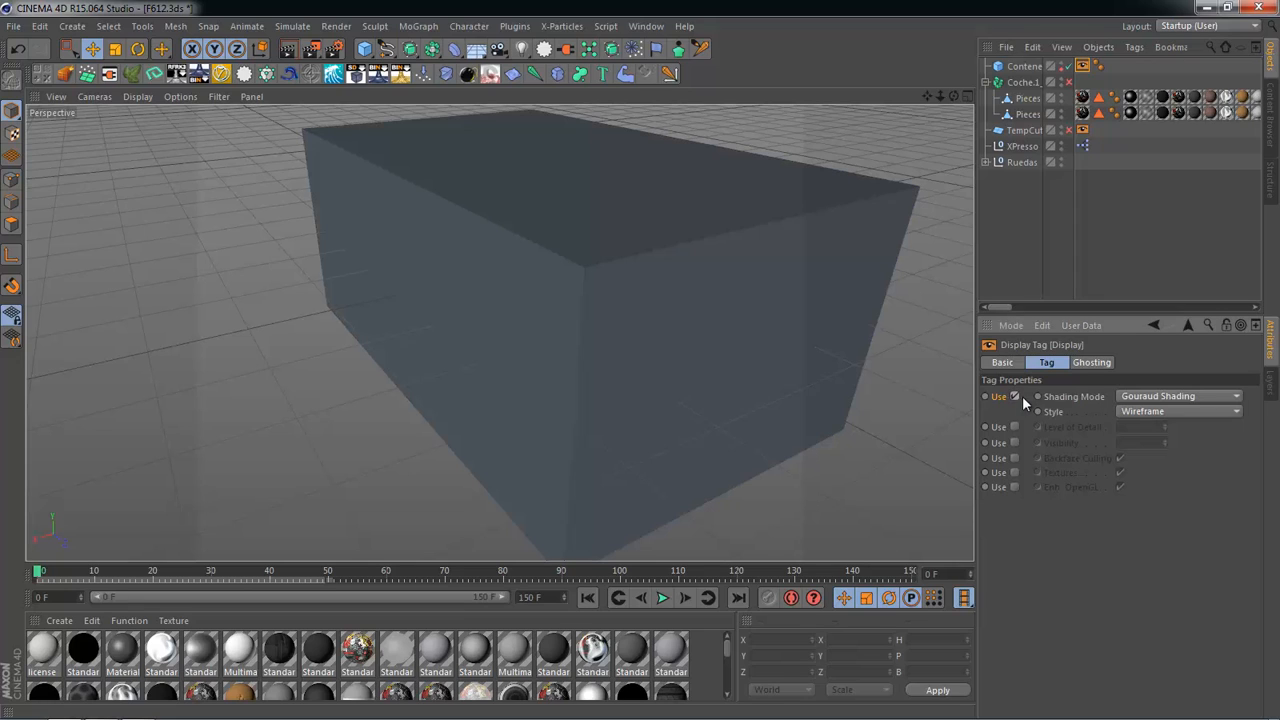
pyautogui.click(1132, 397)
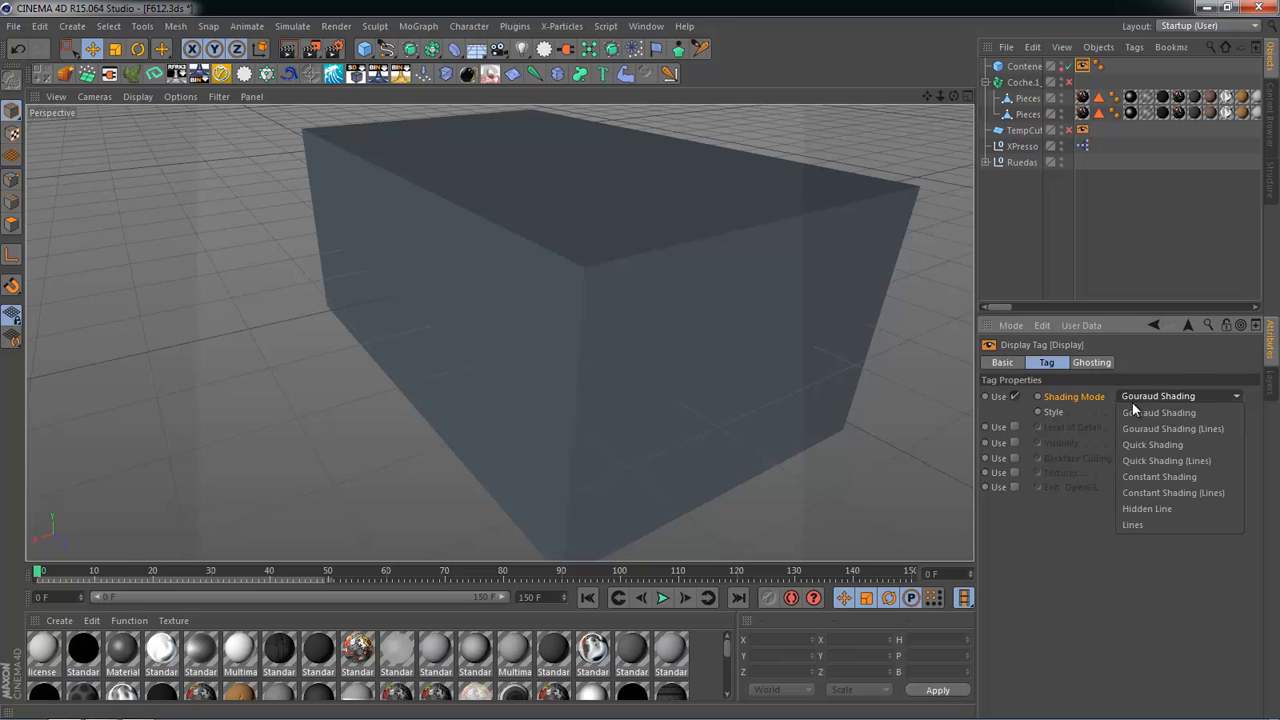
pyautogui.click(1133, 524)
pyautogui.moveTo(660, 366)
pyautogui.keyDown('alt'); pyautogui.mouseDown()
pyautogui.moveTo(766, 149)
pyautogui.moveTo(824, 251)
pyautogui.moveTo(527, 243)
pyautogui.moveTo(664, 245)
pyautogui.moveTo(399, 60)
pyautogui.mouseUp(); pyautogui.keyUp('alt')
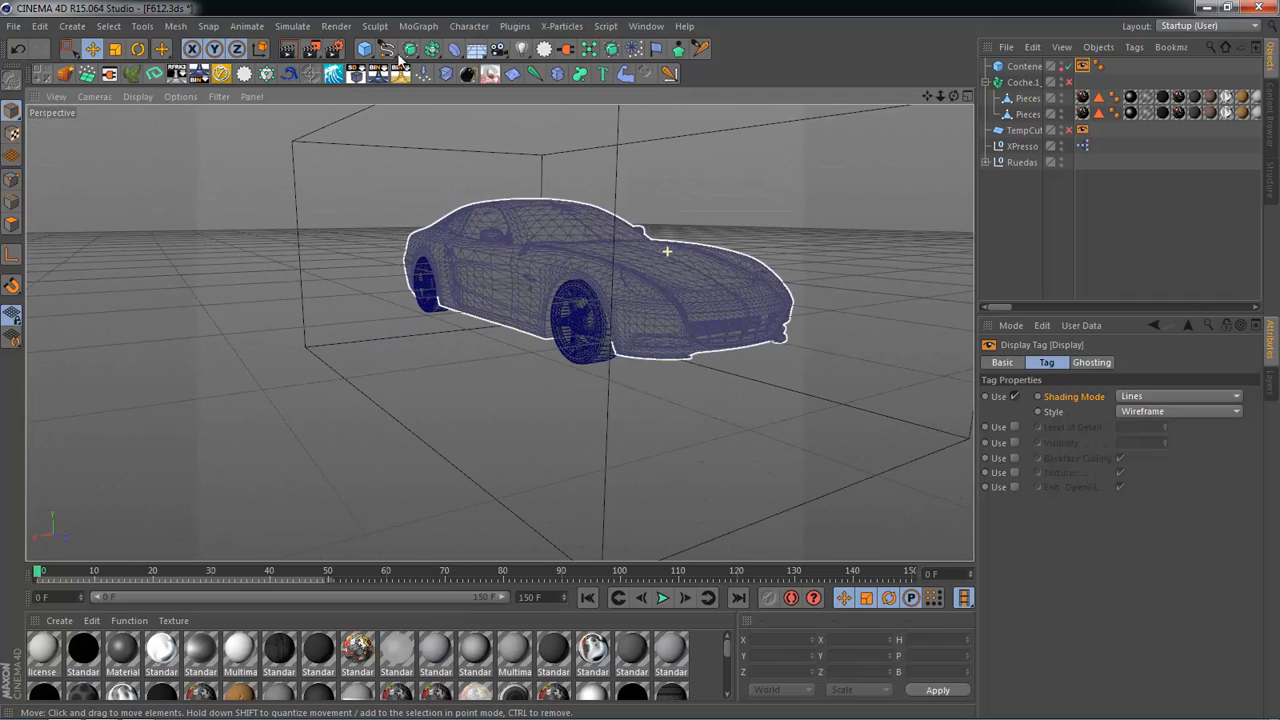
# Step: Play the animation to check the car inside the container box, and return to frame 0
pyautogui.click(352, 82)
pyautogui.click(382, 250)
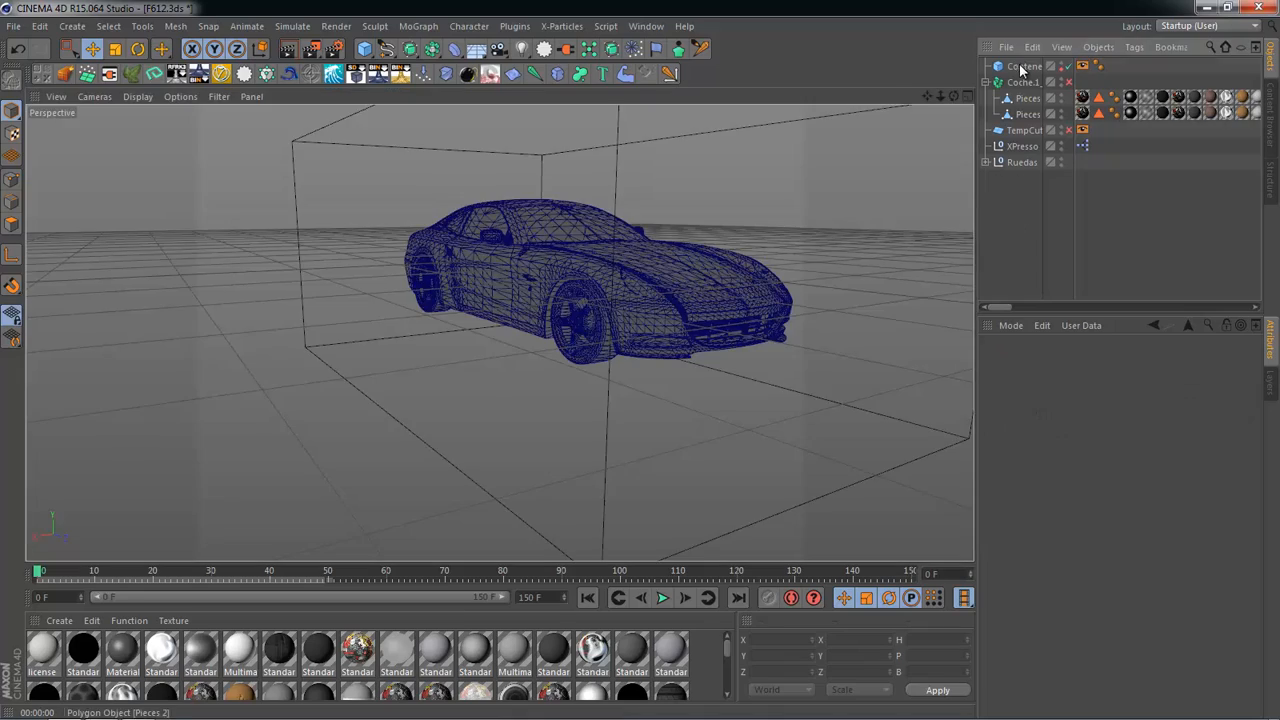
pyautogui.click(1024, 66)
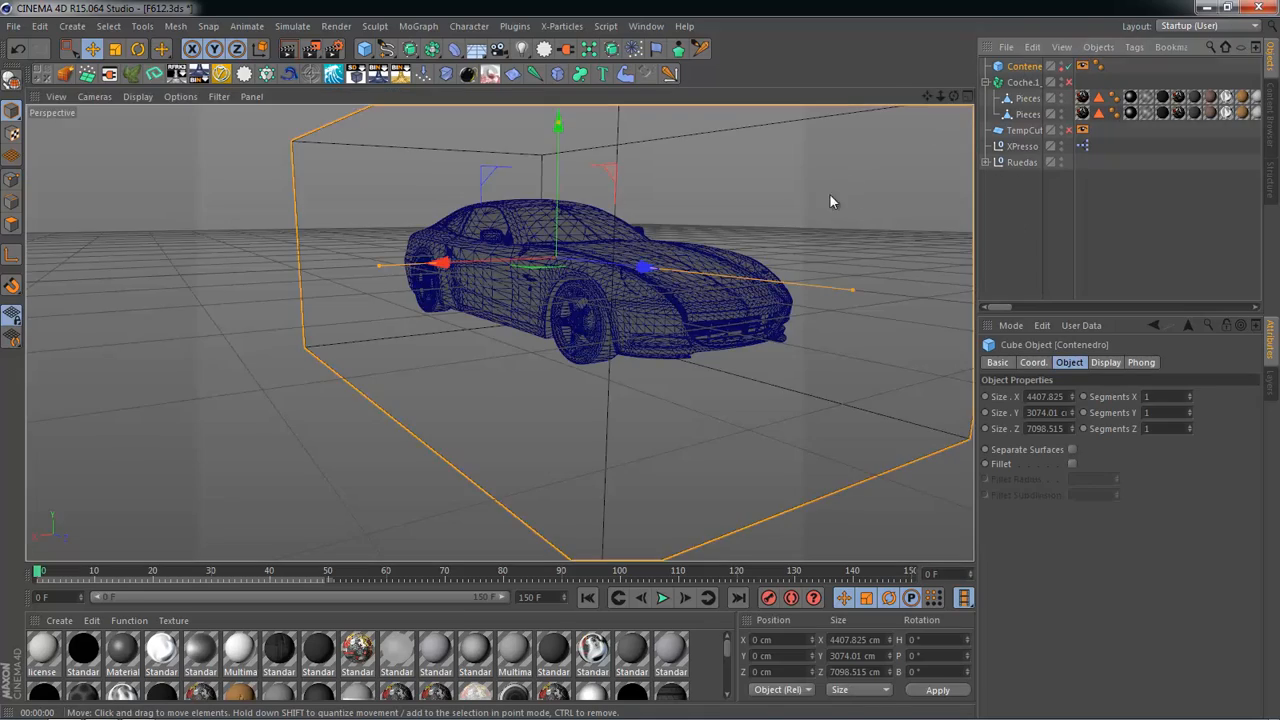
pyautogui.keyDown('alt'); pyautogui.moveTo(830, 197); pyautogui.dragTo(760, 243); pyautogui.keyUp('alt')
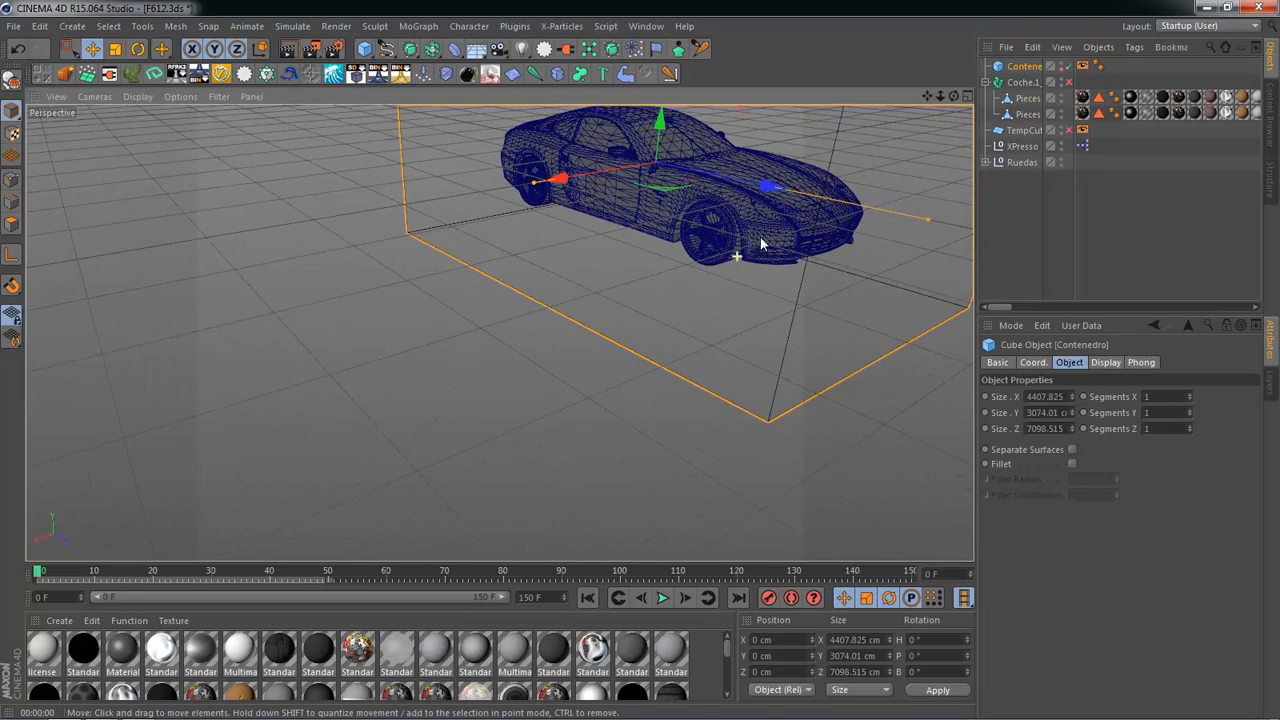
pyautogui.click(663, 598)
pyautogui.keyDown('alt'); pyautogui.moveTo(590, 555); pyautogui.dragTo(565, 352); pyautogui.keyUp('alt')
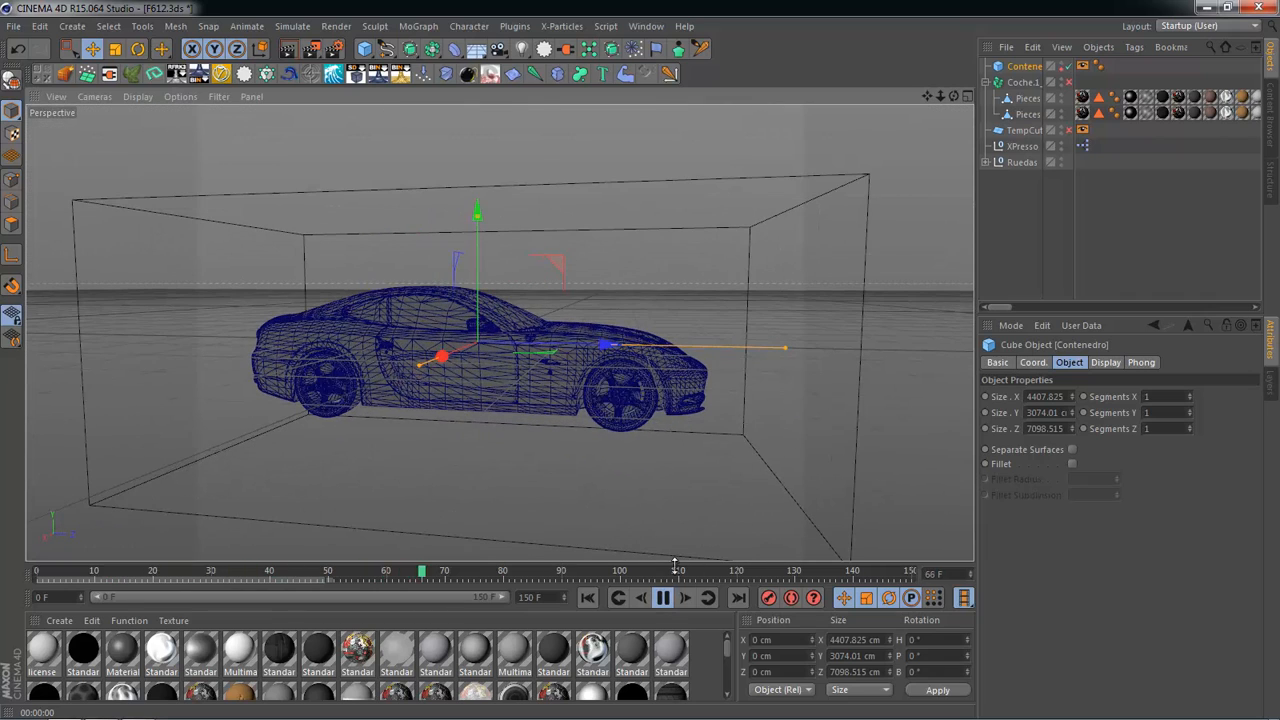
pyautogui.click(663, 598)
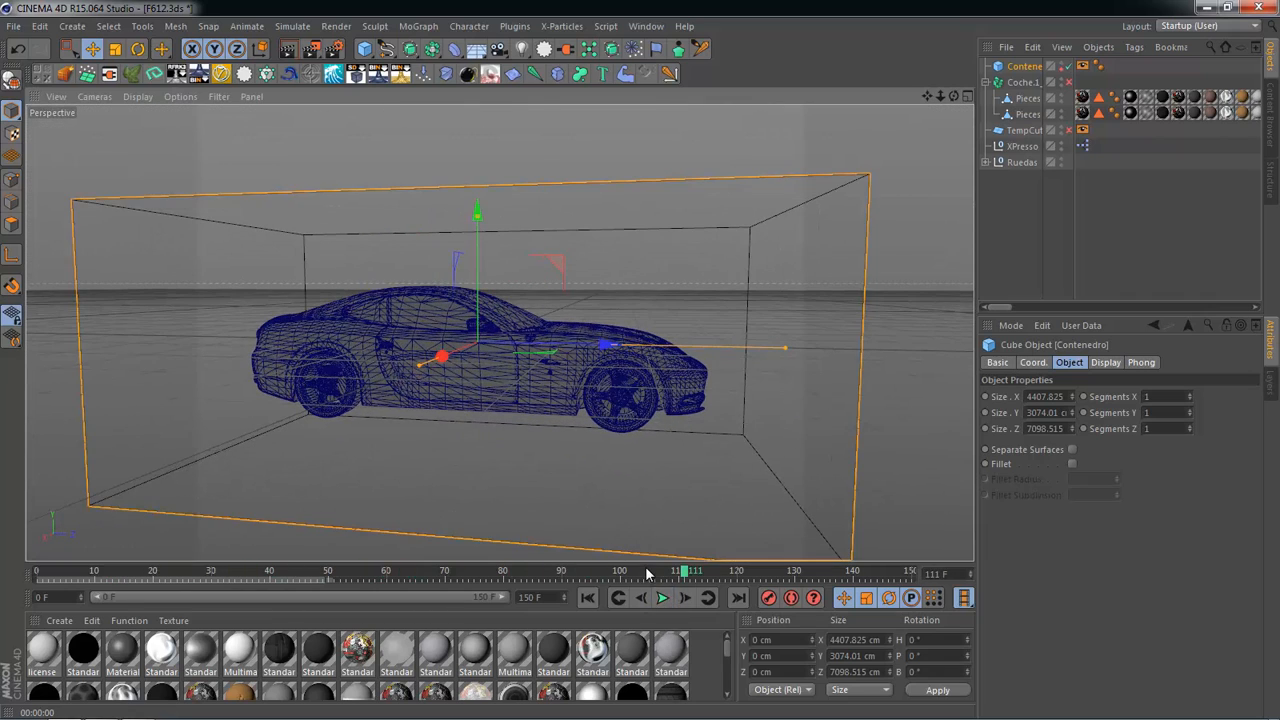
pyautogui.moveTo(690, 430)
pyautogui.keyDown('alt'); pyautogui.mouseDown()
pyautogui.moveTo(716, 368)
pyautogui.moveTo(700, 389)
pyautogui.moveTo(651, 366)
pyautogui.moveTo(837, 197)
pyautogui.mouseUp(); pyautogui.keyUp('alt')
pyautogui.click(735, 245)
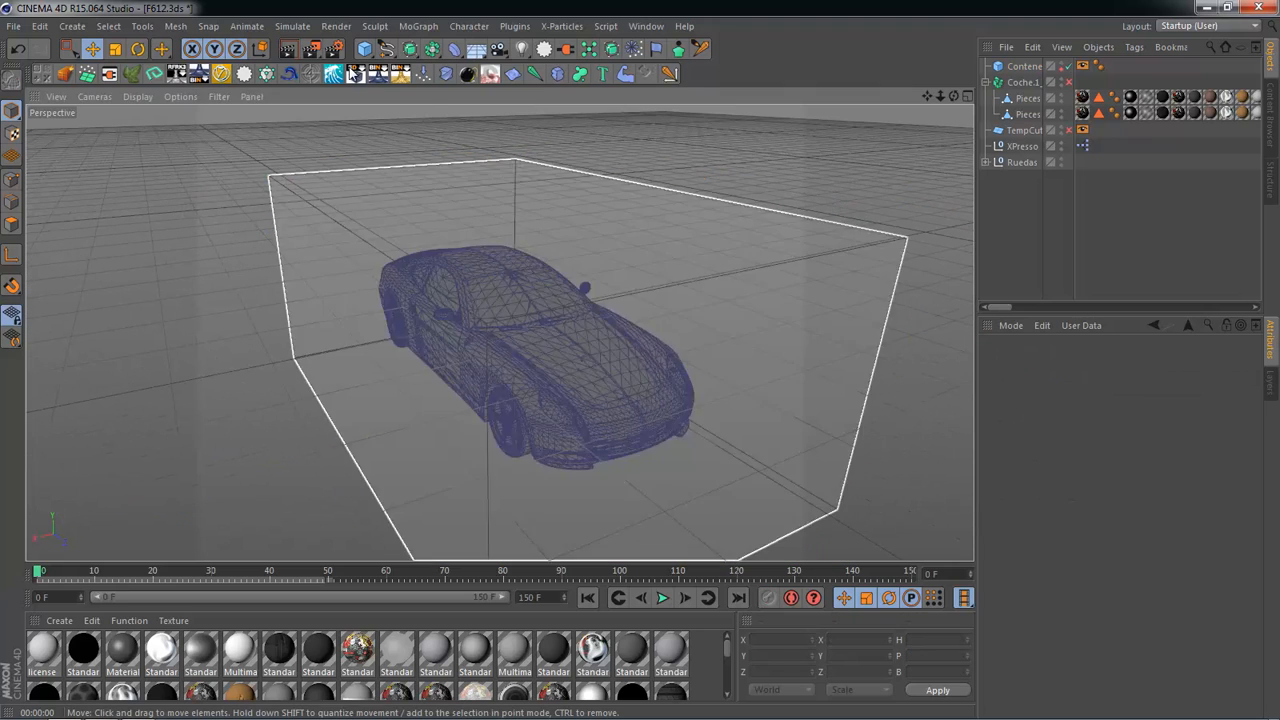
# Step: Add a plane and enlarge it around the car to about 13493 cm wide and 22933 cm high
pyautogui.moveTo(364, 49); pyautogui.dragTo(415, 77)
pyautogui.moveTo(515, 88); pyautogui.dragTo(511, 100)
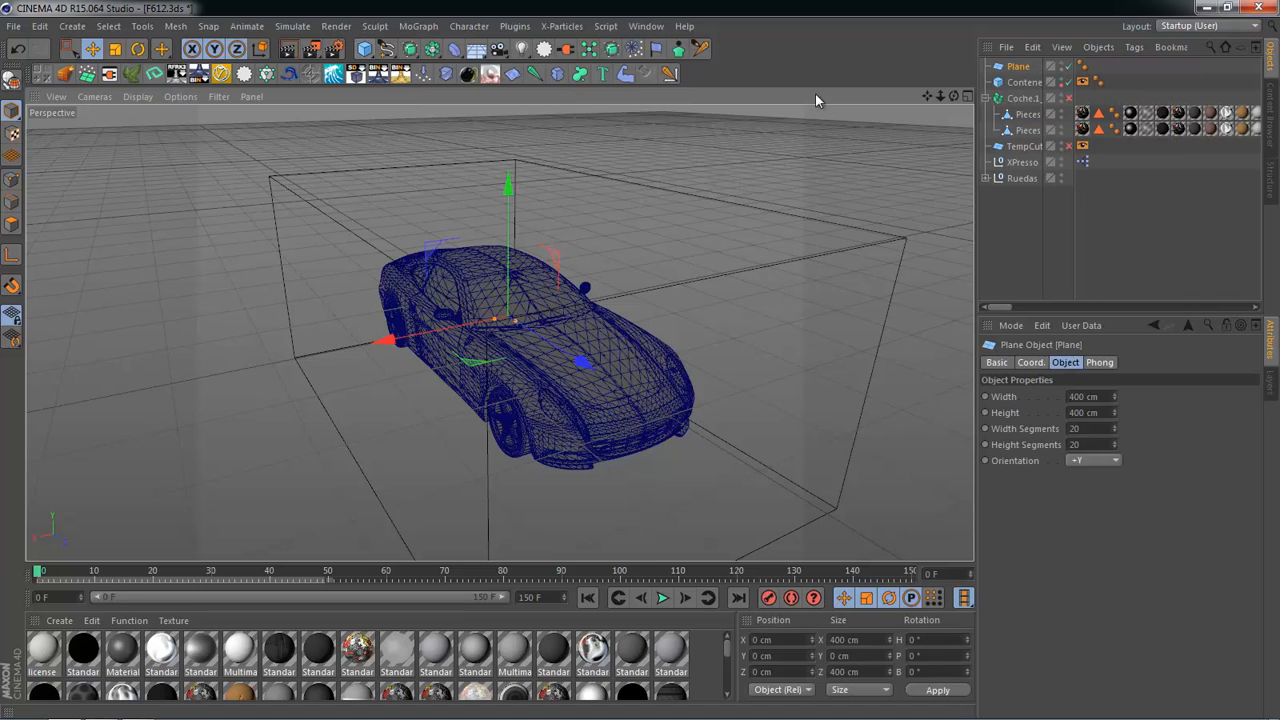
pyautogui.middleClick(529, 303)
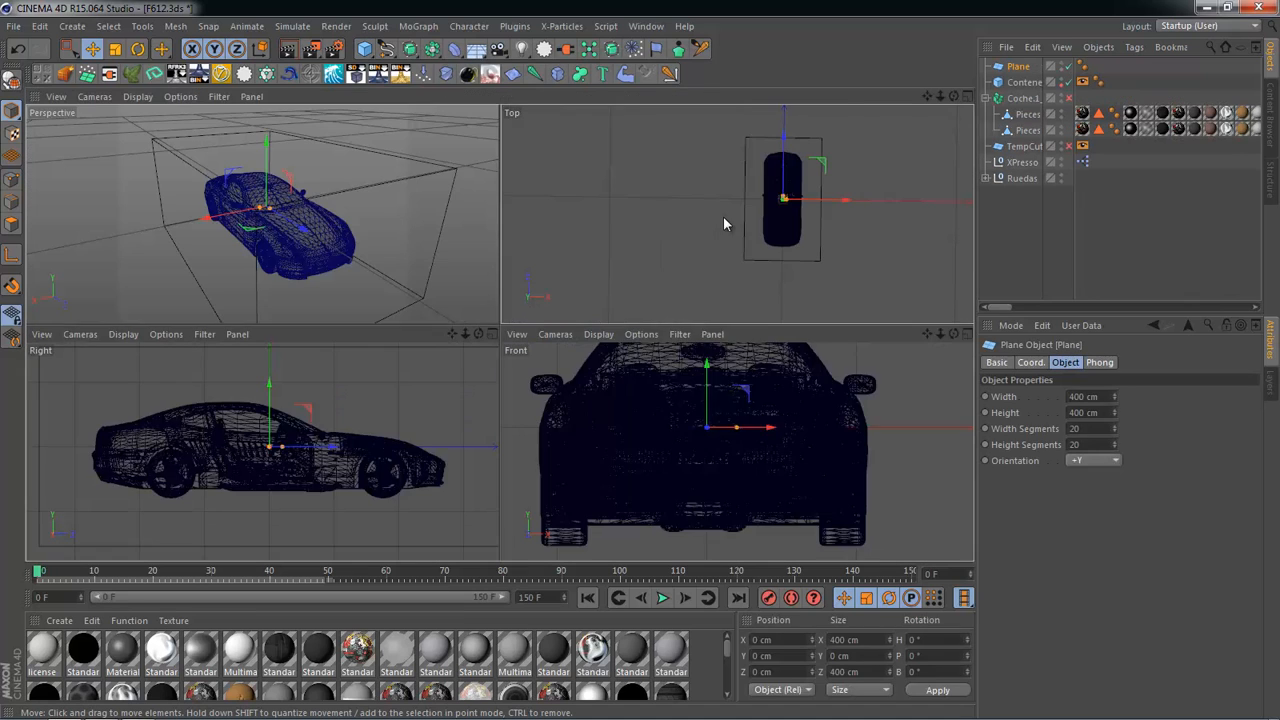
pyautogui.middleClick(723, 216)
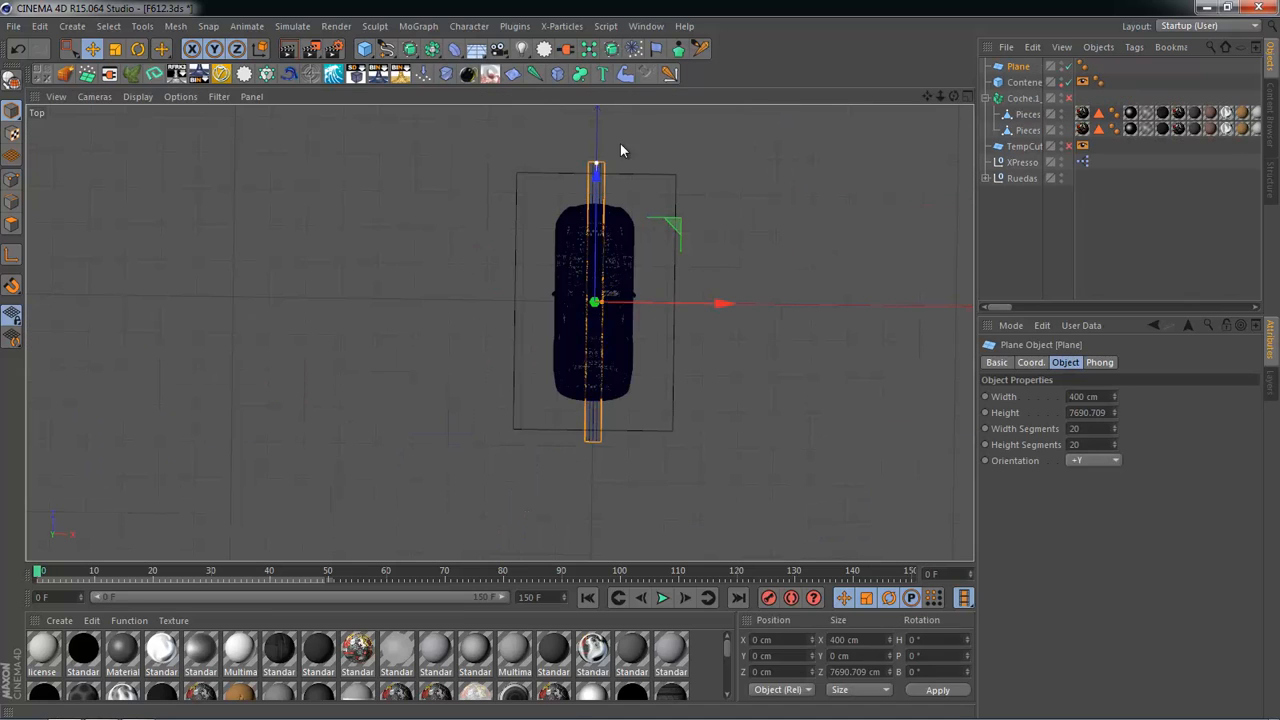
pyautogui.scroll(-3, 601, 331)
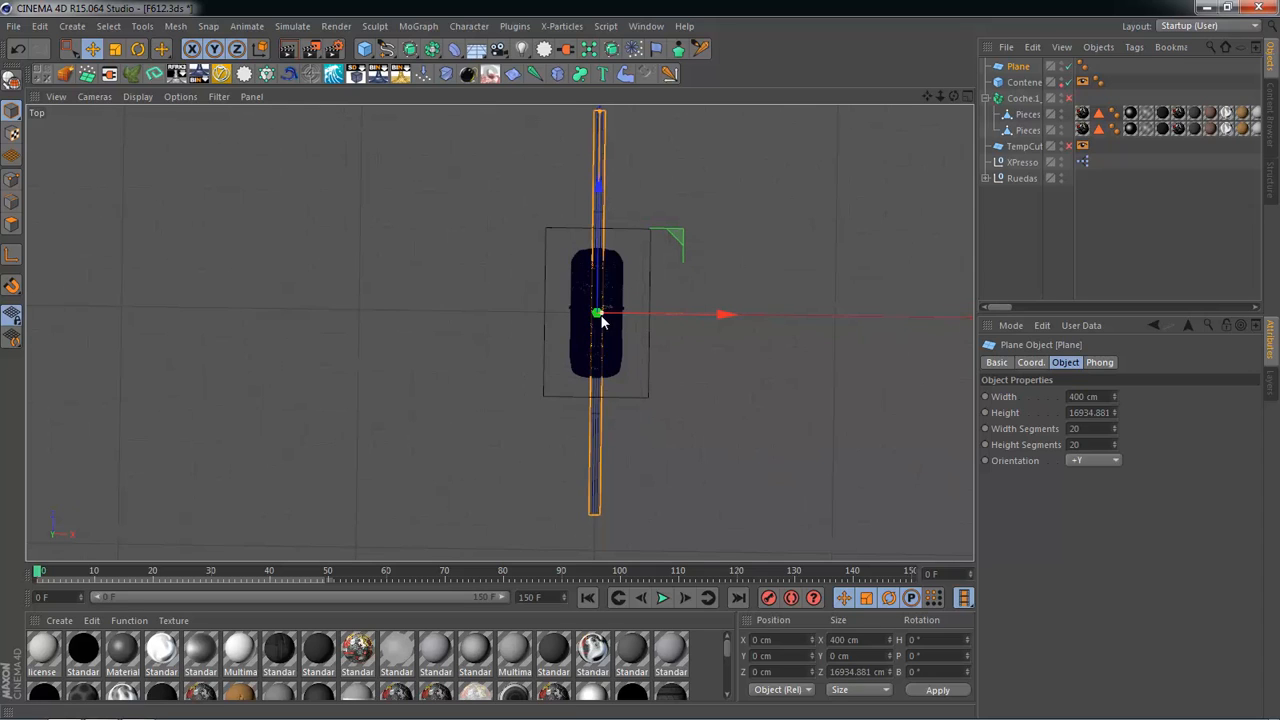
pyautogui.moveTo(602, 314); pyautogui.dragTo(762, 315)
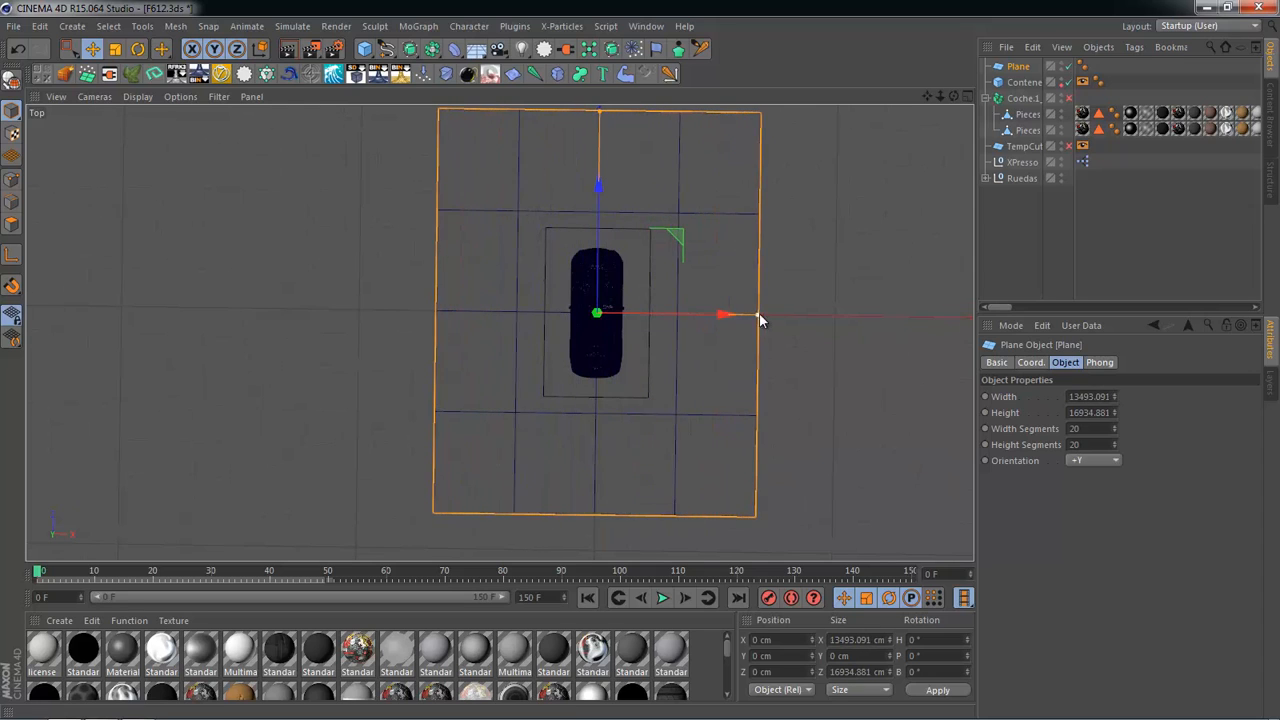
pyautogui.keyDown('alt'); pyautogui.moveTo(603, 115); pyautogui.dragTo(569, 222, button='middle'); pyautogui.keyUp('alt')
pyautogui.moveTo(566, 215); pyautogui.dragTo(572, 145)
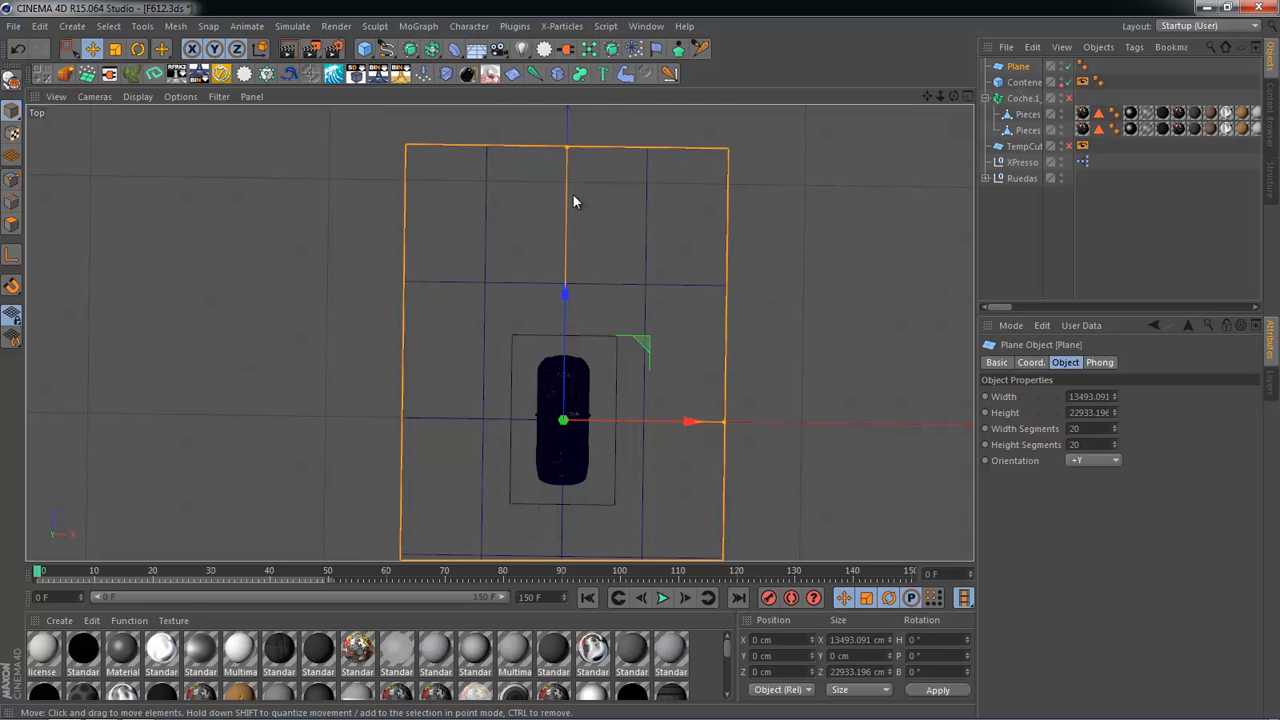
# Step: Lower the plane to the bottom of the wheels as a floor, at about Y -792 cm
pyautogui.middleClick(572, 193)
pyautogui.middleClick(418, 246)
pyautogui.keyDown('alt'); pyautogui.moveTo(418, 246); pyautogui.dragTo(536, 330); pyautogui.keyUp('alt')
pyautogui.middleClick(536, 330)
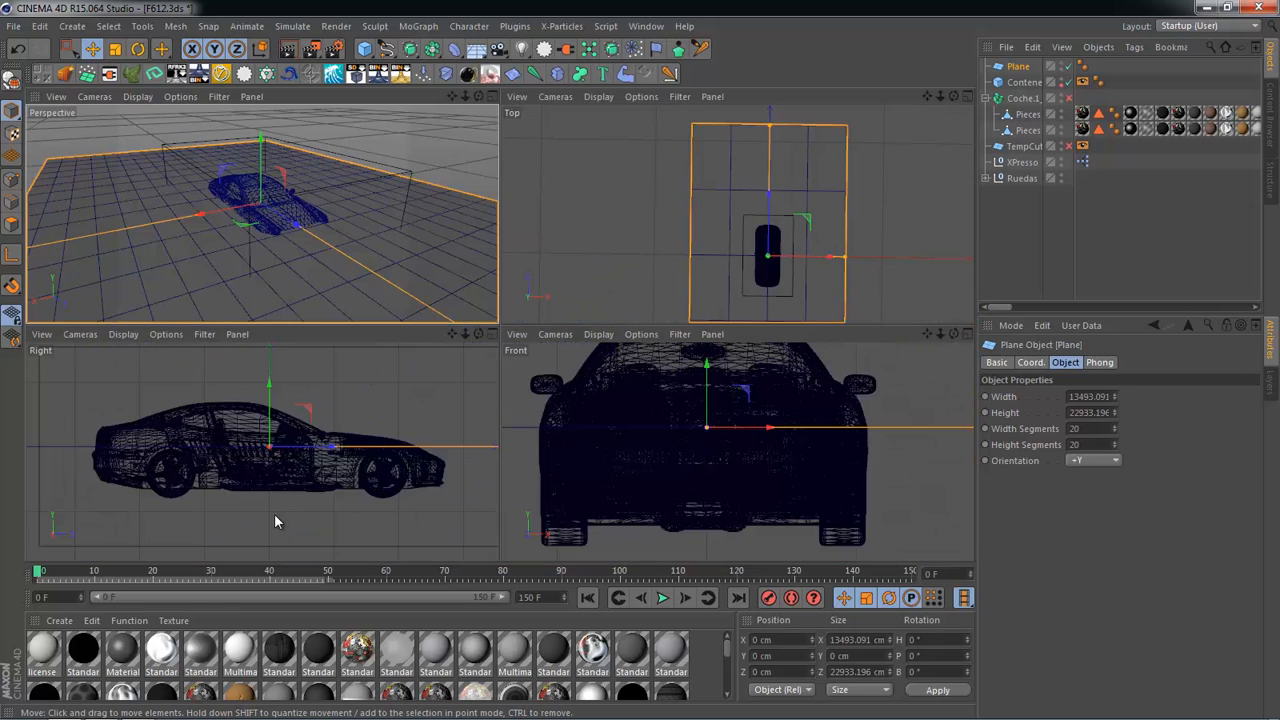
pyautogui.middleClick(274, 513)
pyautogui.scroll(3, 513, 268)
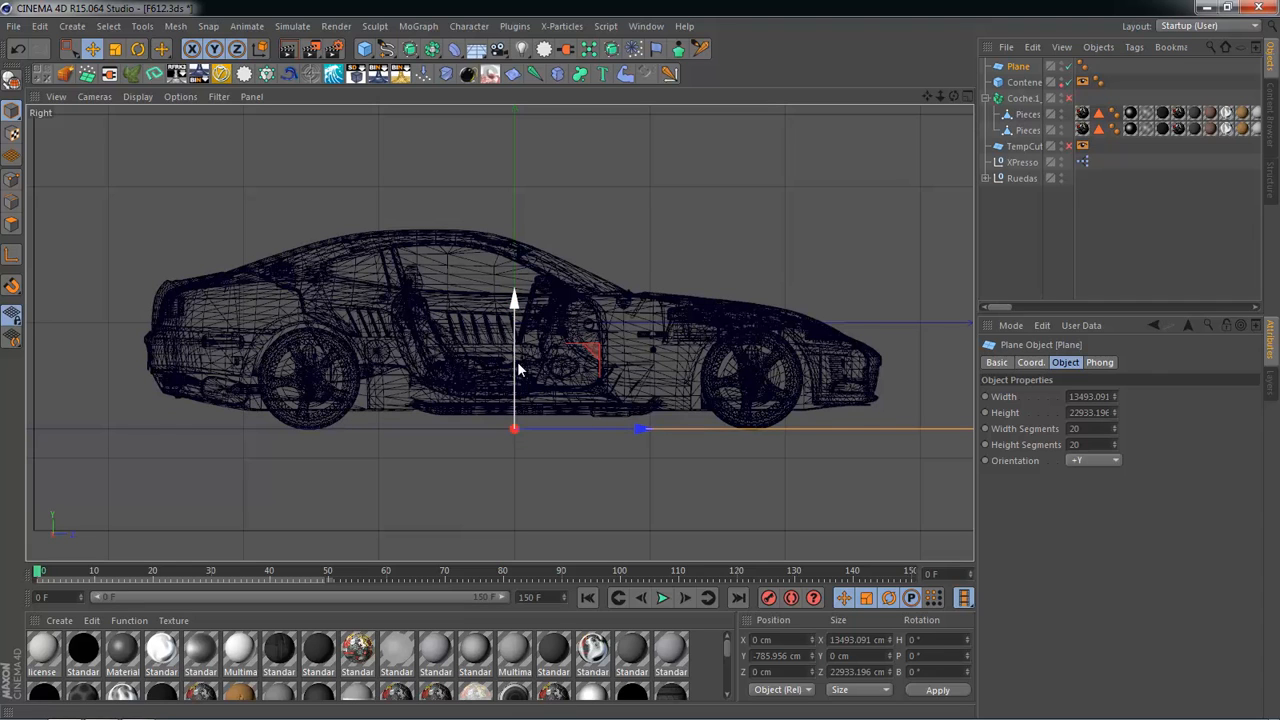
pyautogui.moveTo(517, 361); pyautogui.dragTo(517, 364)
pyautogui.middleClick(495, 348)
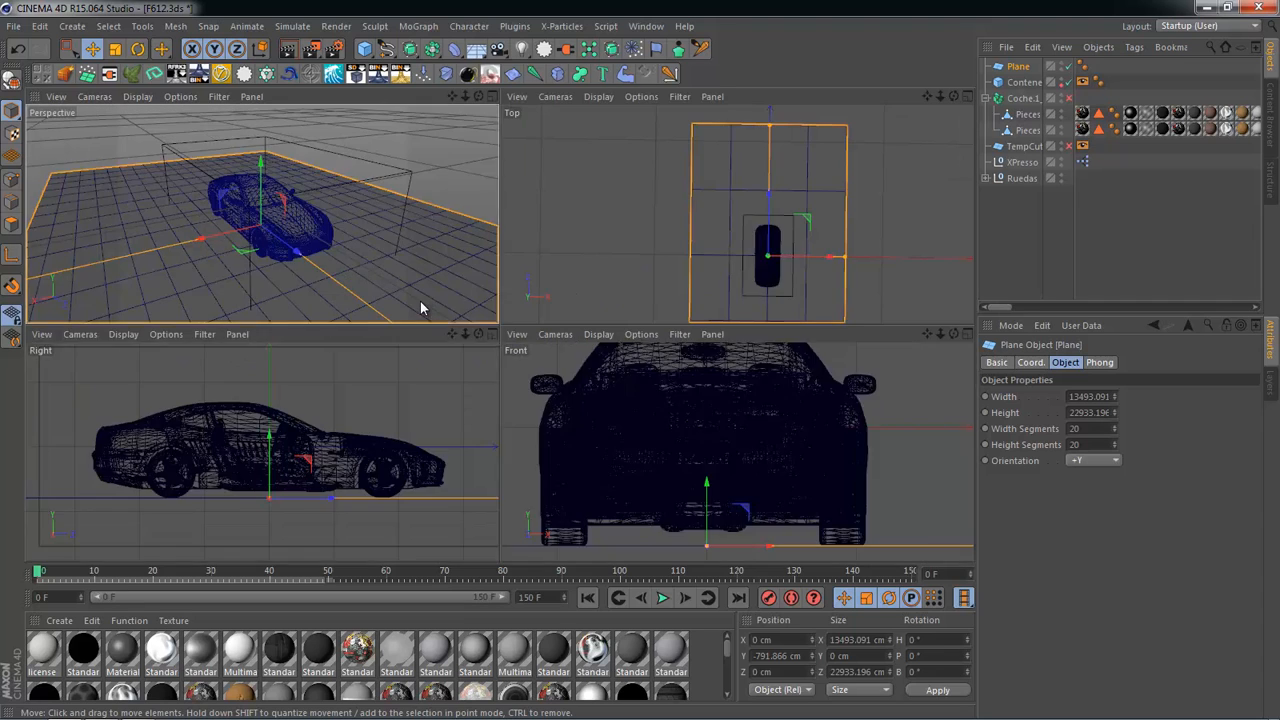
pyautogui.middleClick(420, 301)
pyautogui.click(1001, 262)
pyautogui.scroll(3, 603, 313)
pyautogui.scroll(2, 603, 307)
pyautogui.keyDown('alt'); pyautogui.moveTo(603, 307); pyautogui.dragTo(672, 245, button='middle'); pyautogui.keyUp('alt')
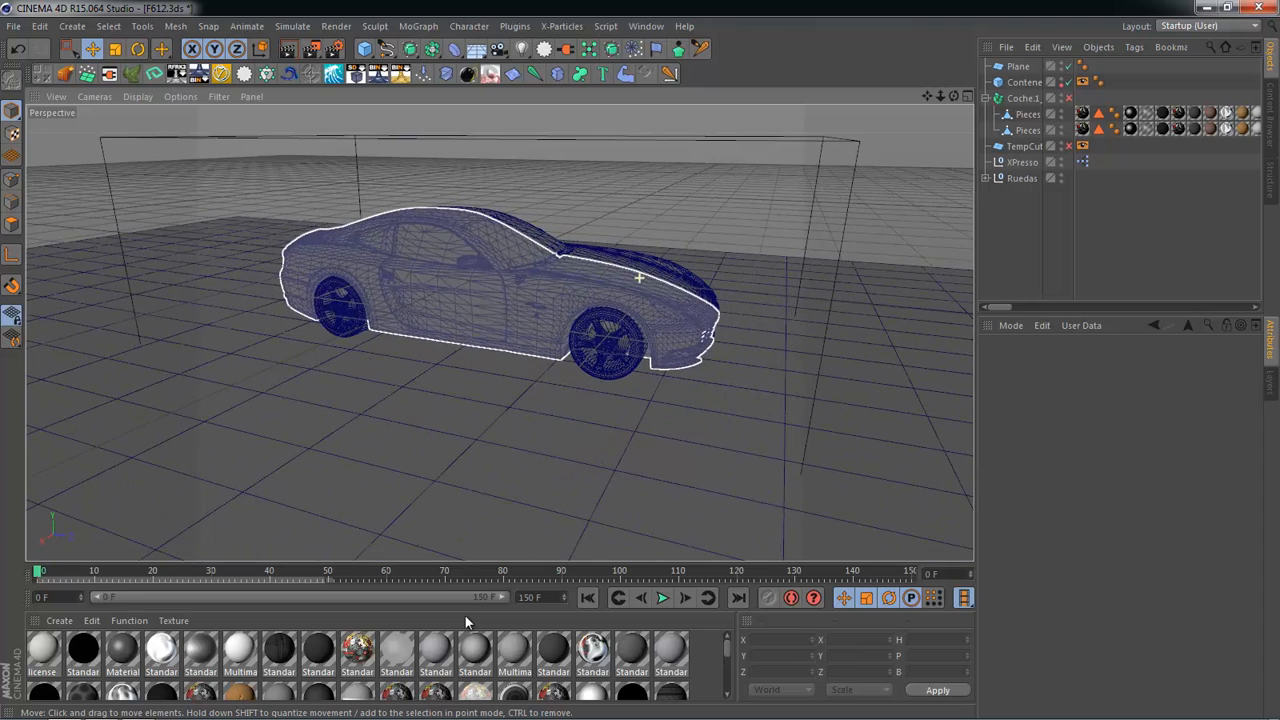
# Step: Set the floor plane's width and height segments to 50 each
pyautogui.click(524, 508)
pyautogui.click(1012, 222)
pyautogui.click(1018, 66)
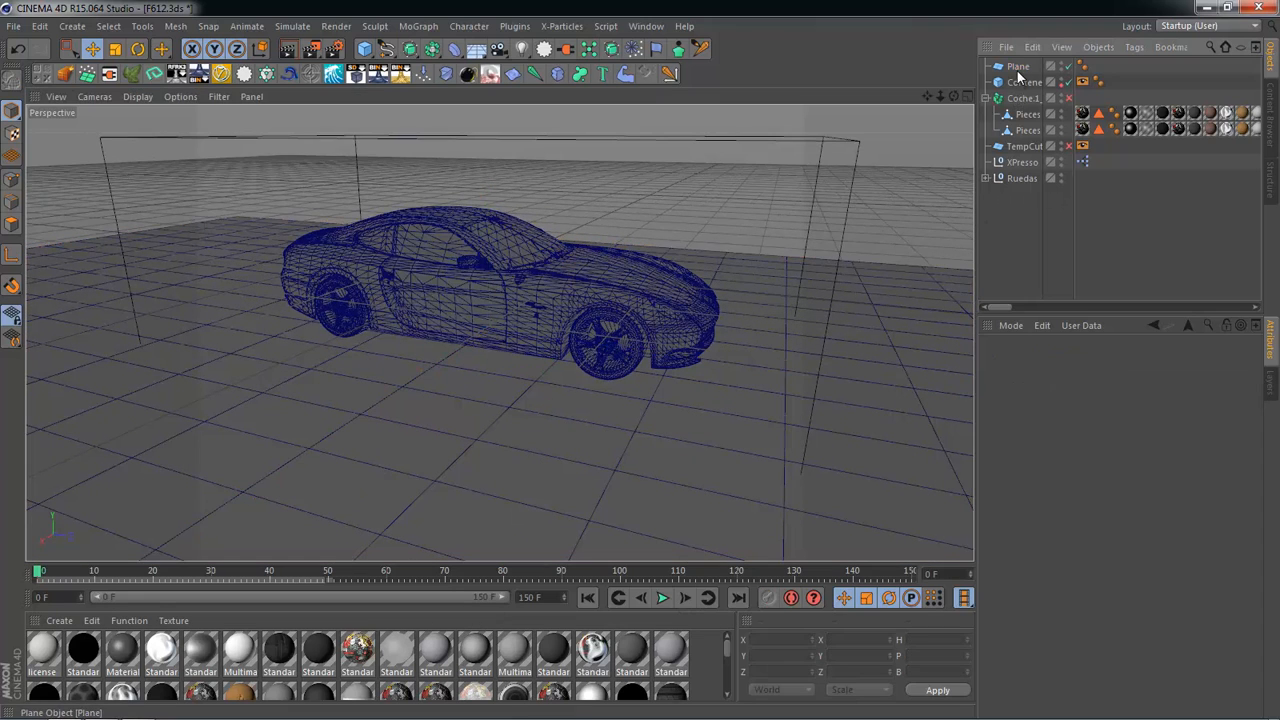
pyautogui.doubleClick(1087, 428)
pyautogui.write('50')
pyautogui.press('Tab')
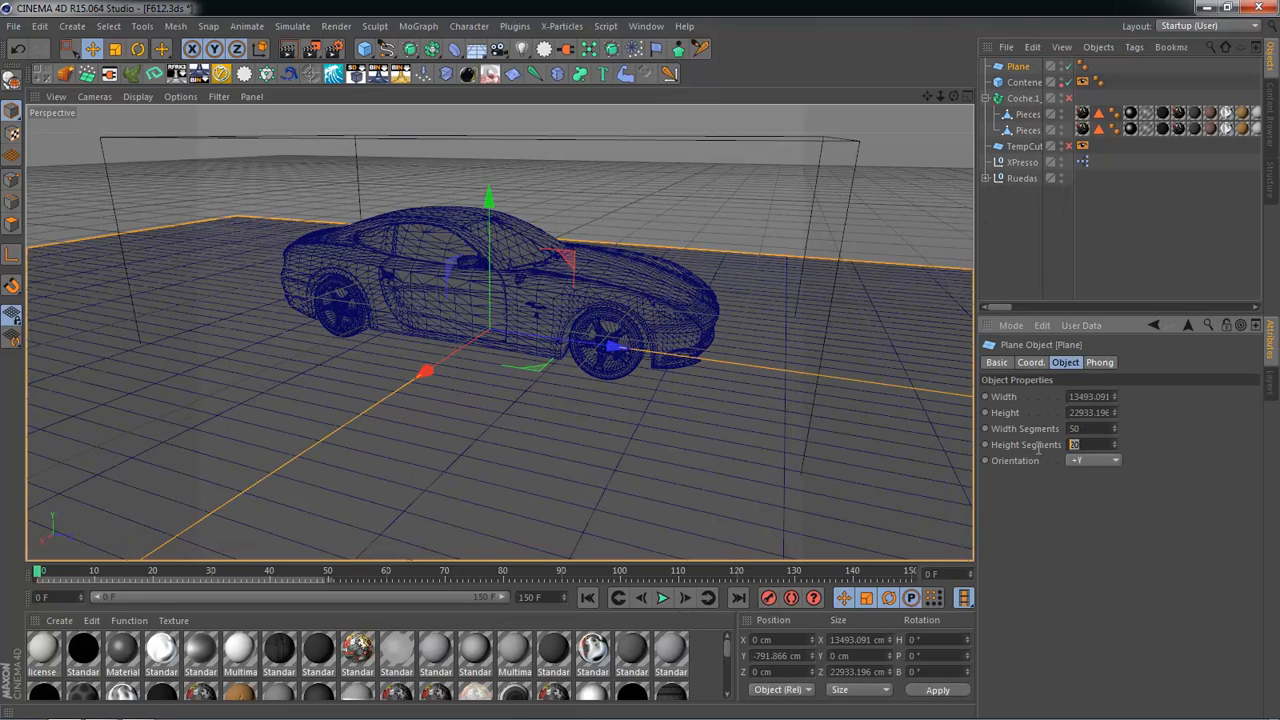
pyautogui.click(1064, 222)
# Step: Convert the floor plane into an editable polygon object
pyautogui.click(1012, 66)
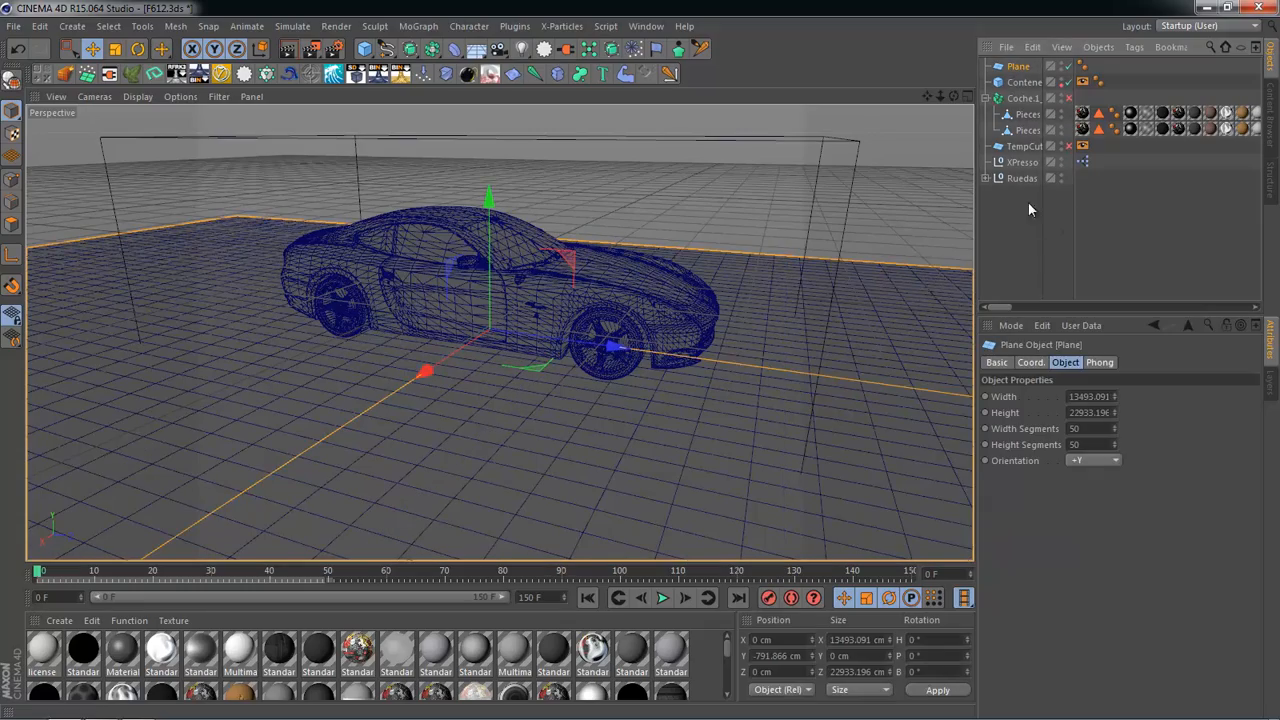
pyautogui.press('c')
pyautogui.click(1034, 212)
pyautogui.click(1015, 66)
pyautogui.keyDown('alt'); pyautogui.moveTo(737, 217); pyautogui.dragTo(634, 358); pyautogui.keyUp('alt')
pyautogui.click(1035, 205)
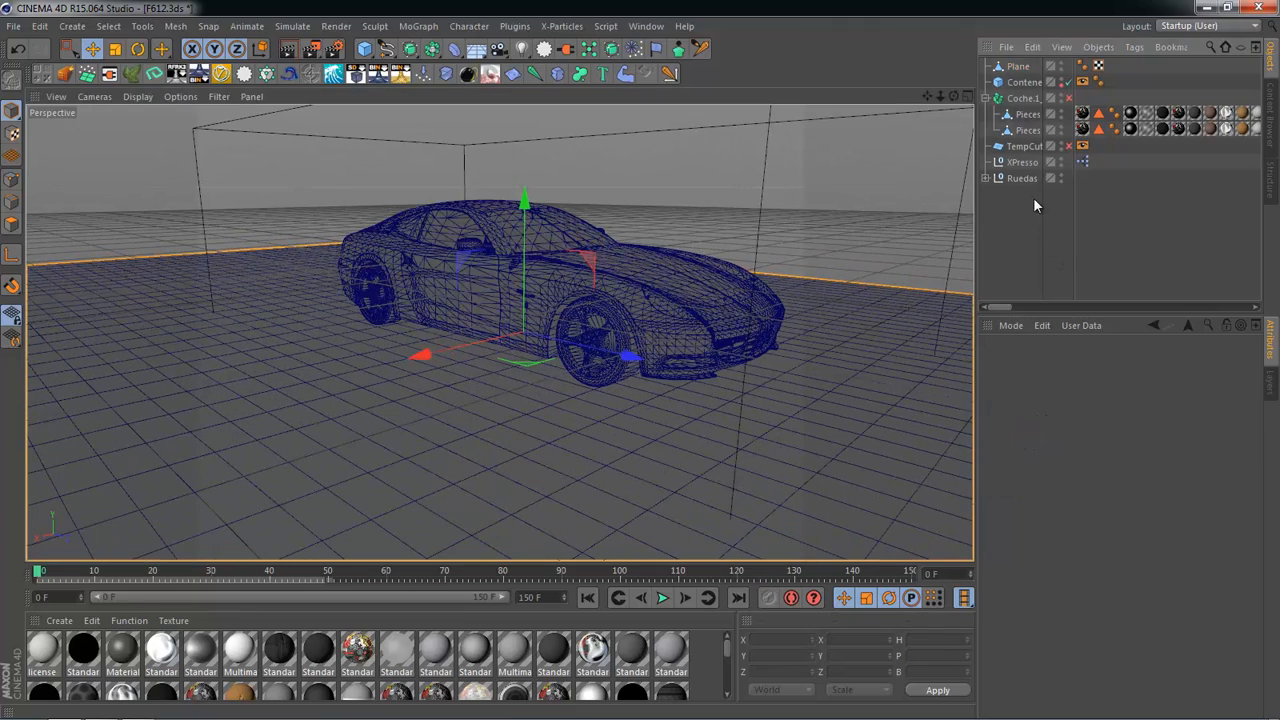
# Step: Animate the floor plane sliding along Z under the car between frames 0 and 150, starting at about Z 5784 cm
pyautogui.click(1016, 66)
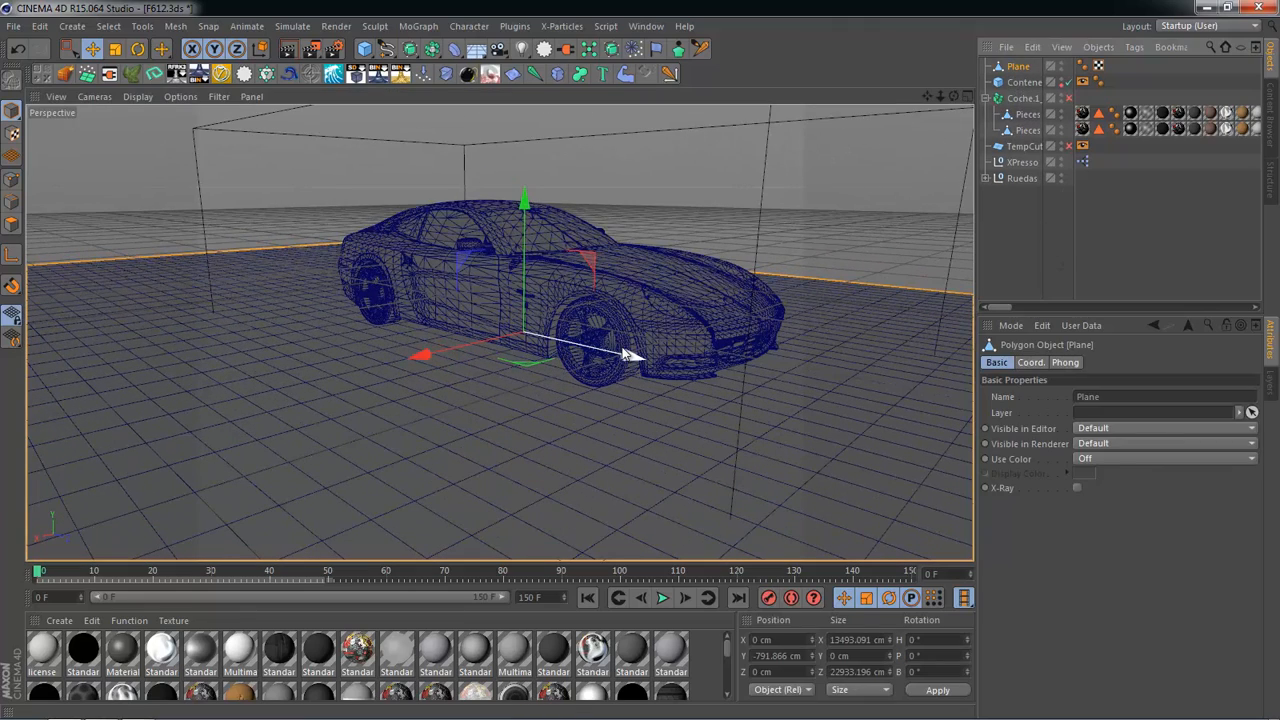
pyautogui.moveTo(607, 355); pyautogui.dragTo(717, 398)
pyautogui.scroll(-2, 518, 366)
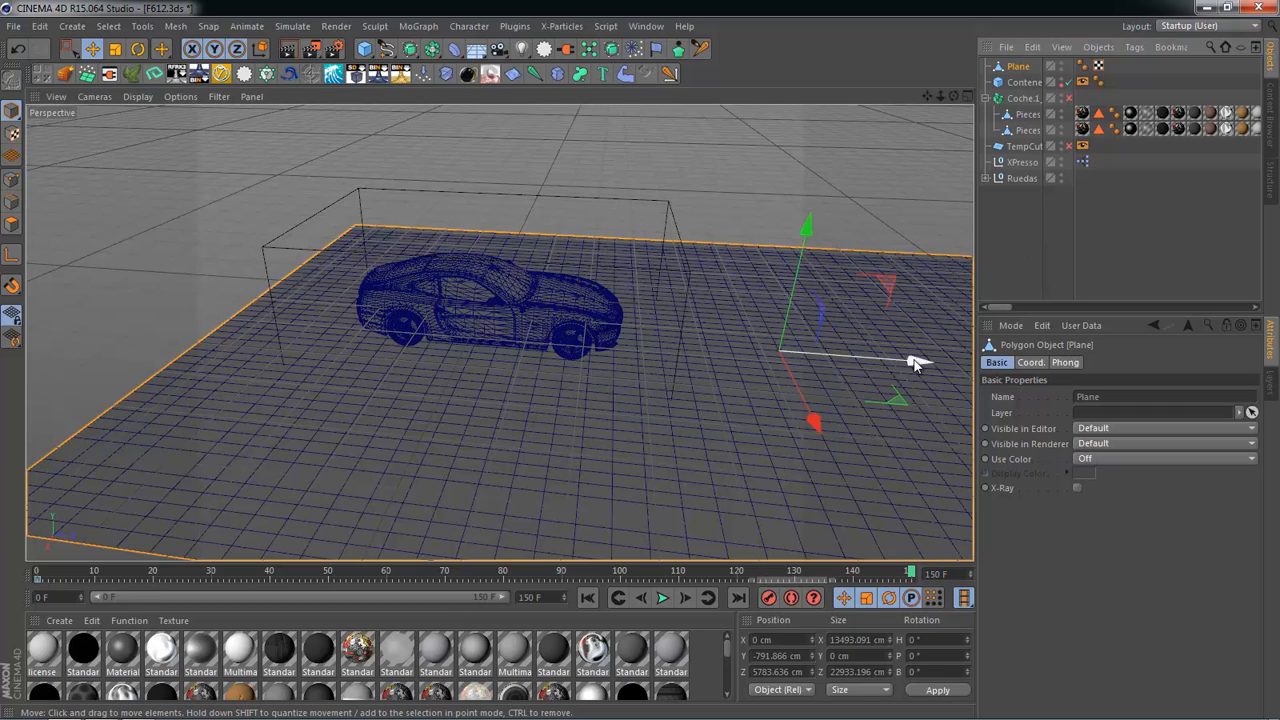
pyautogui.moveTo(915, 363); pyautogui.dragTo(273, 332)
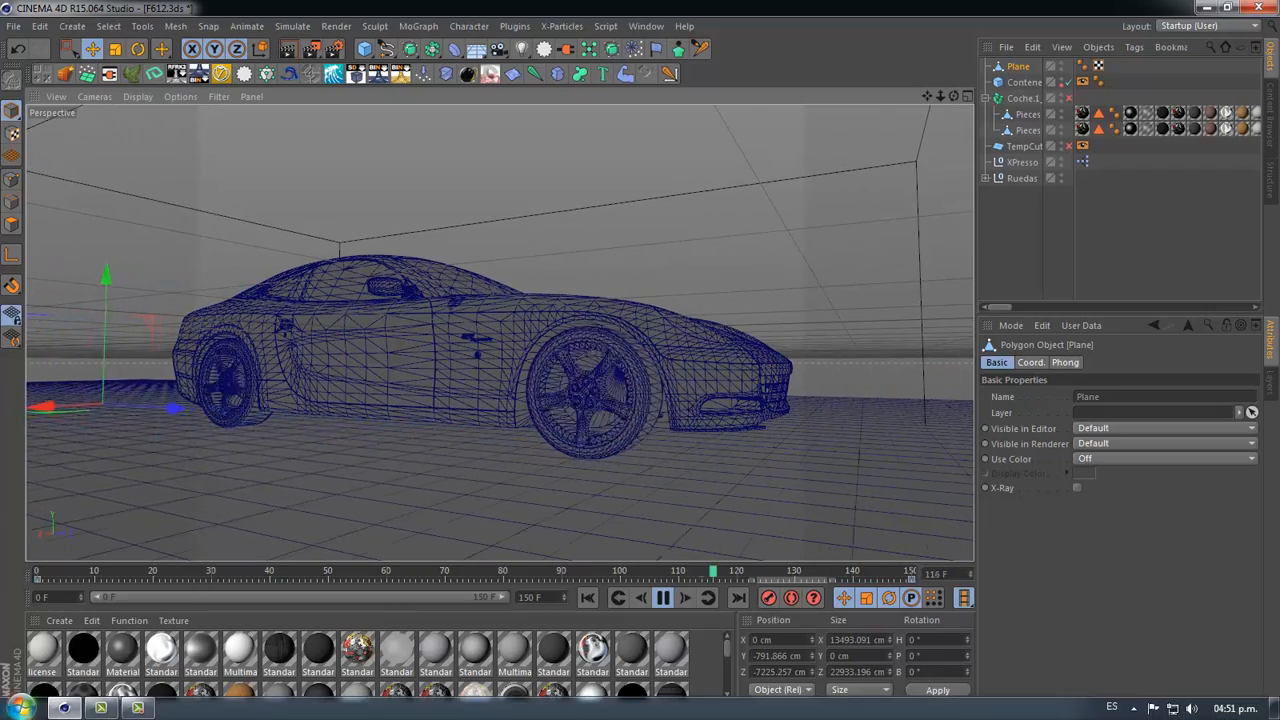
# Step: Examine the XPresso network that links the wheel axes' global rotation, and close the editor
pyautogui.doubleClick(1081, 162)
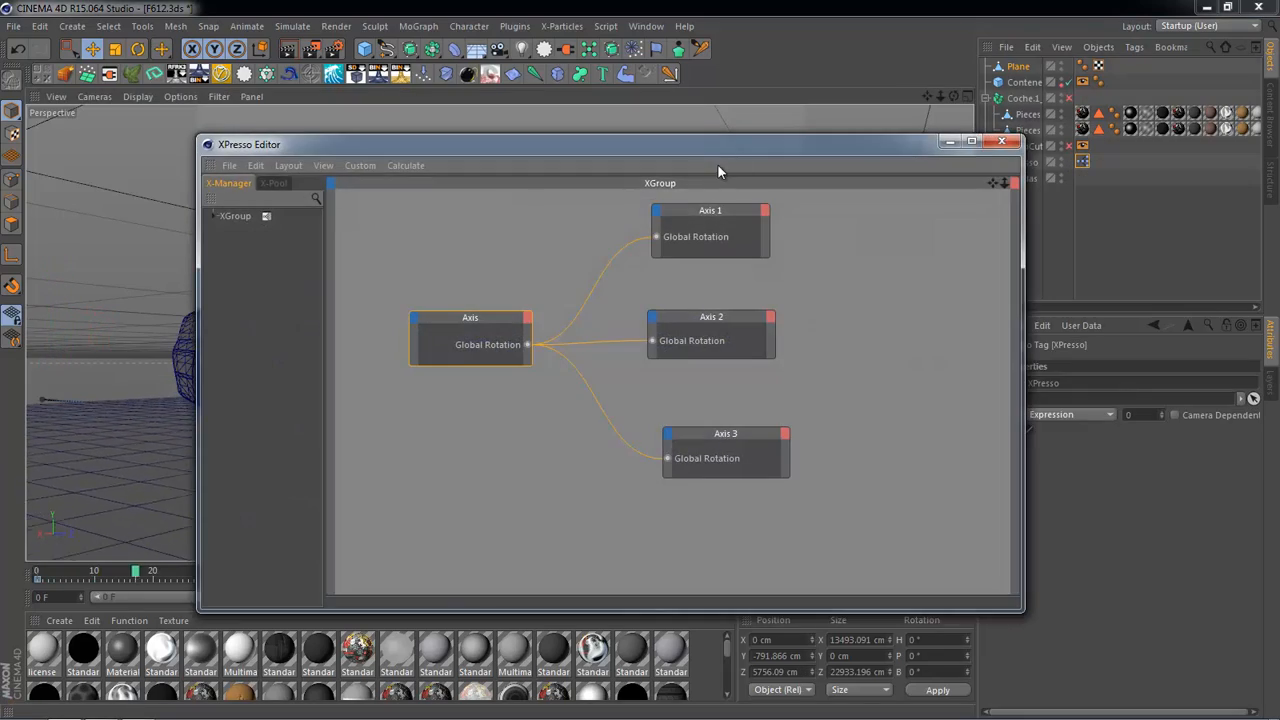
pyautogui.moveTo(718, 160); pyautogui.dragTo(1133, 168)
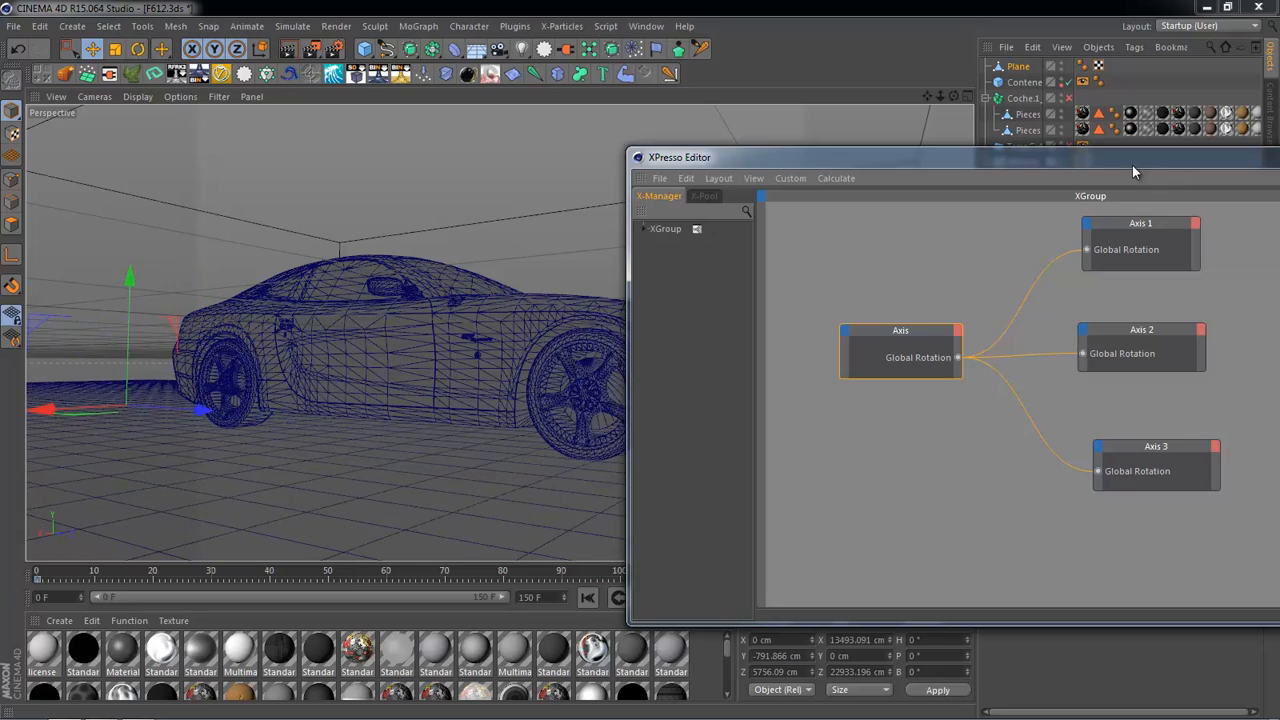
pyautogui.moveTo(1132, 165); pyautogui.dragTo(864, 174)
pyautogui.click(1163, 162)
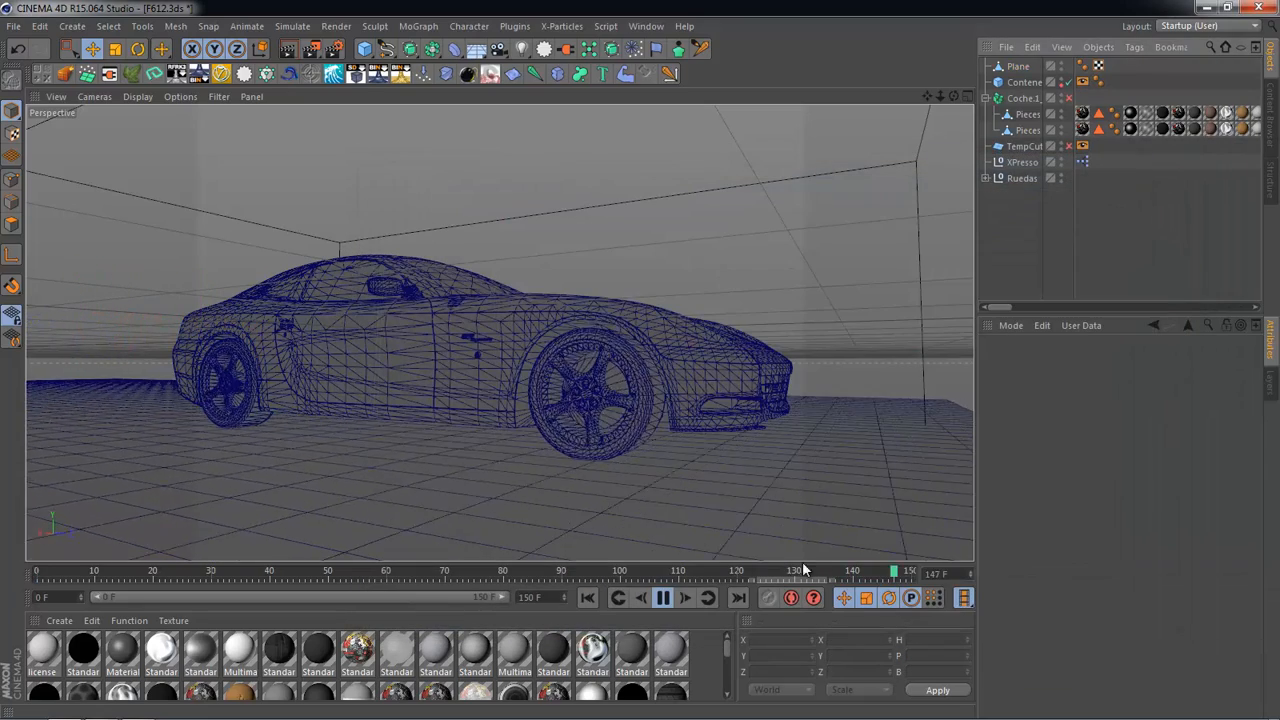
# Step: Stop the animation playback and return to frame 0
pyautogui.click(665, 598)
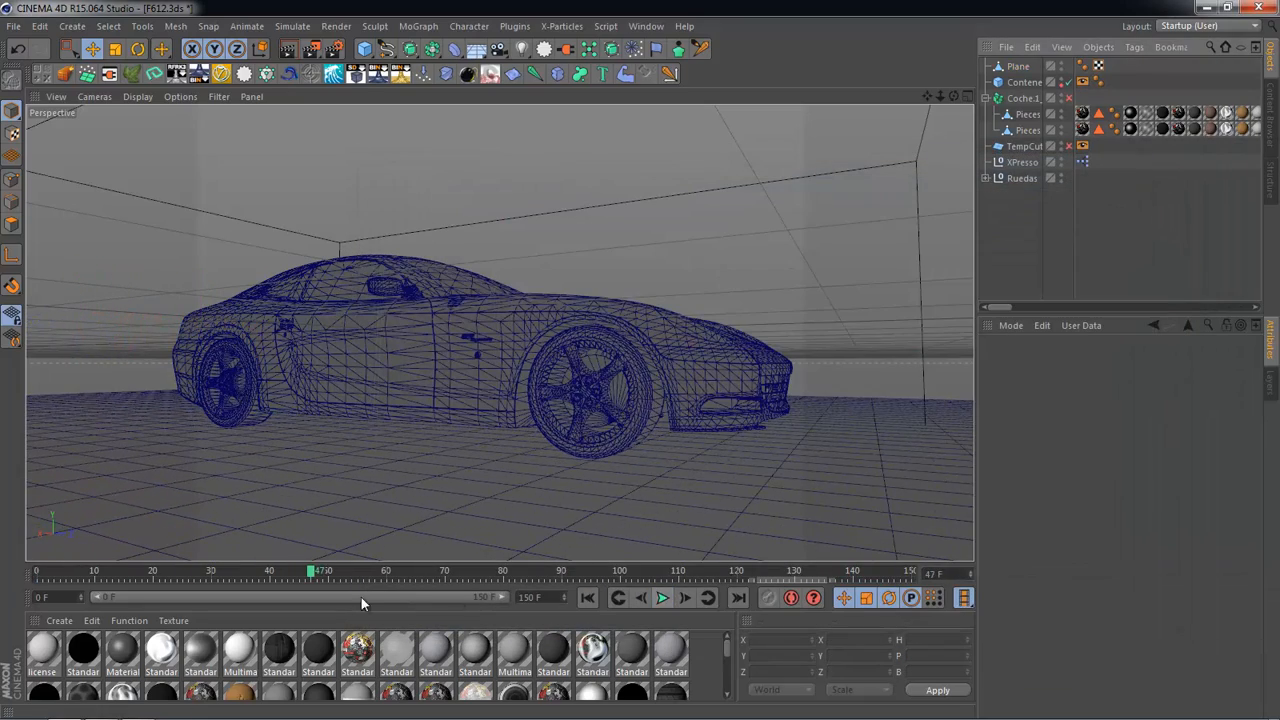
pyautogui.moveTo(299, 574); pyautogui.dragTo(37, 571)
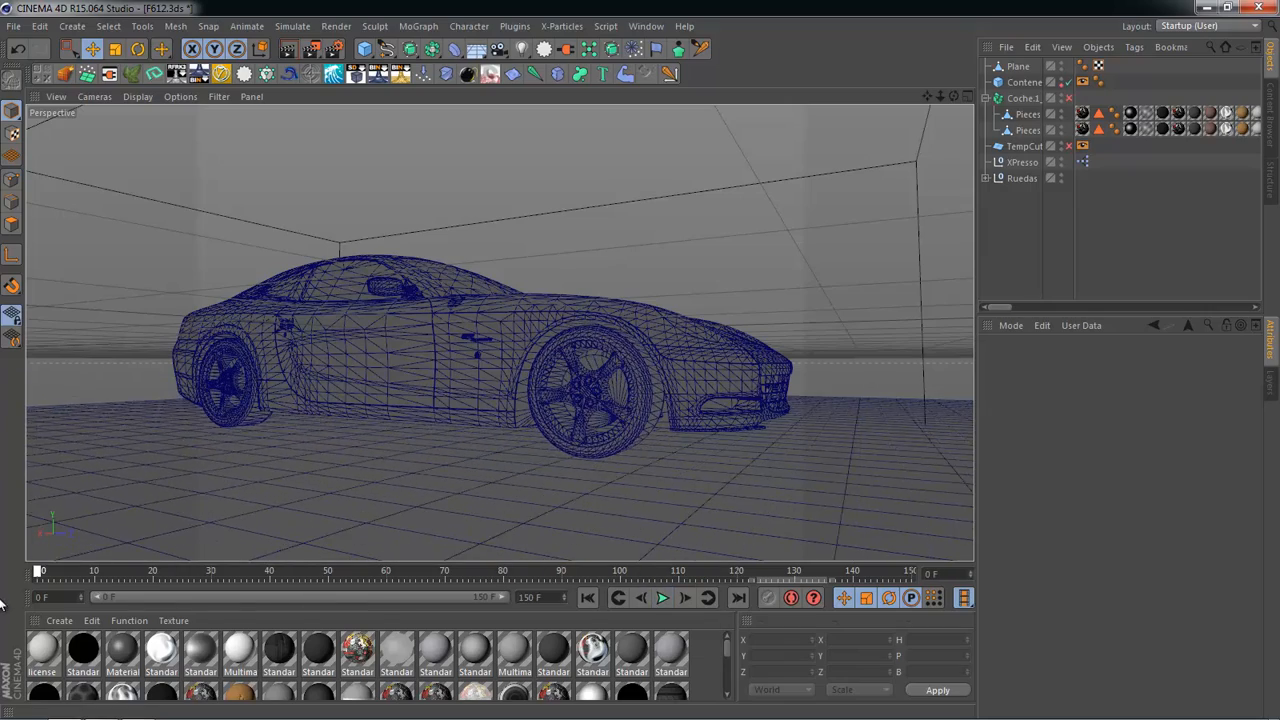
pyautogui.keyDown('alt'); pyautogui.moveTo(880, 318); pyautogui.dragTo(568, 412); pyautogui.keyUp('alt')
pyautogui.keyDown('alt'); pyautogui.moveTo(372, 398); pyautogui.dragTo(715, 432); pyautogui.keyUp('alt')
# Step: Switch to Windows Explorer and play the Compositing reference video from the Nuevo vol (J:) drive
pyautogui.hotkey('alt', 'Tab')
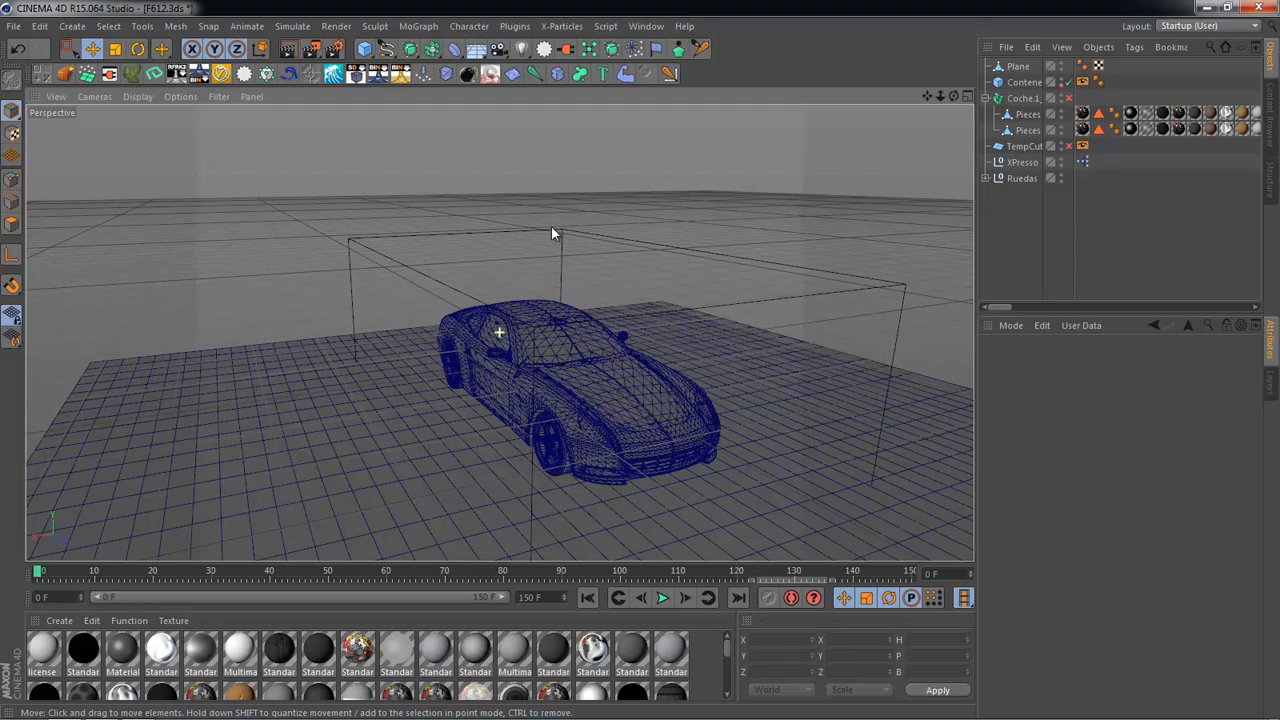
pyautogui.press('super')
pyautogui.click(258, 516)
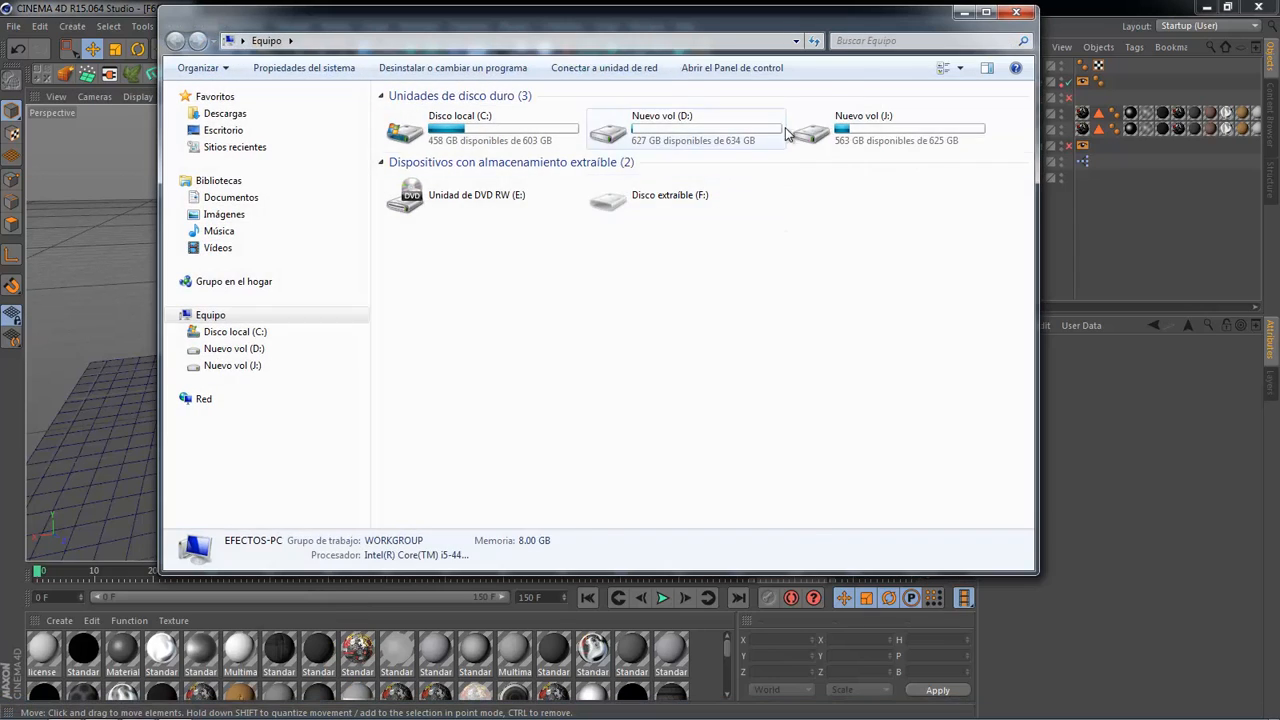
pyautogui.doubleClick(822, 130)
pyautogui.doubleClick(467, 118)
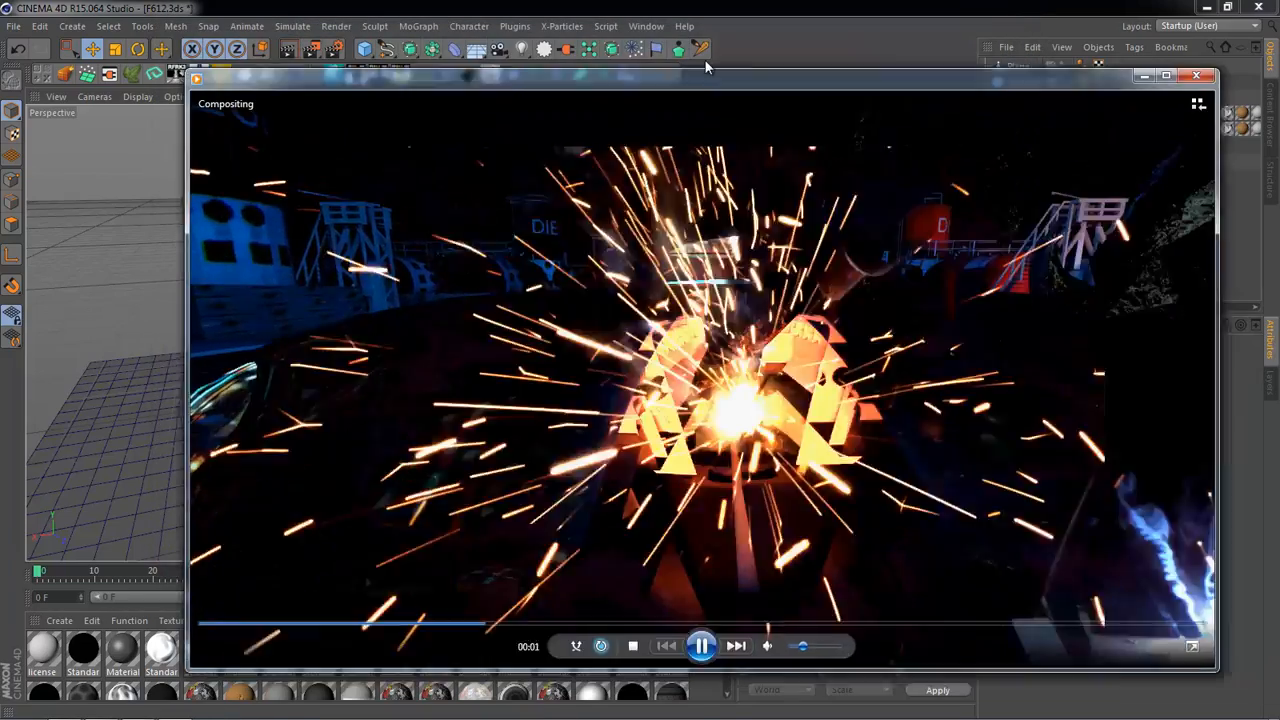
# Step: Replay the car explosion in the reference video from its beginning, and minimize the player
pyautogui.moveTo(813, 78); pyautogui.dragTo(705, 60)
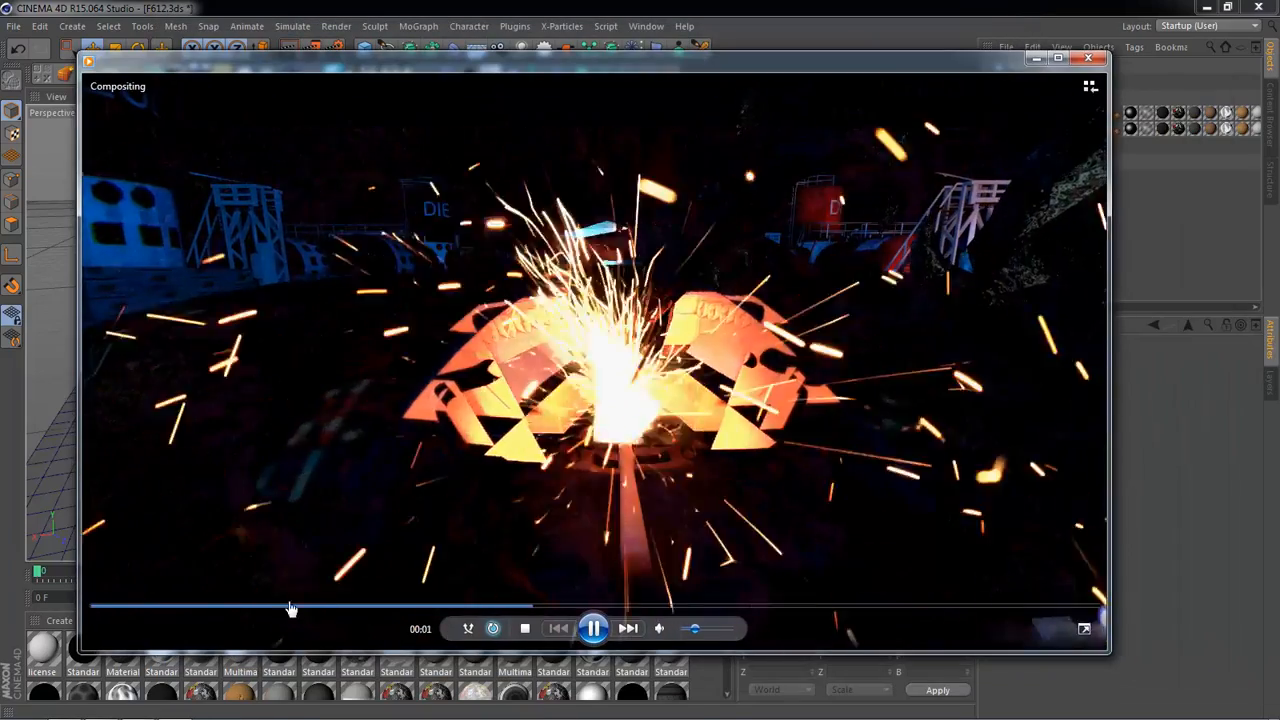
pyautogui.click(596, 627)
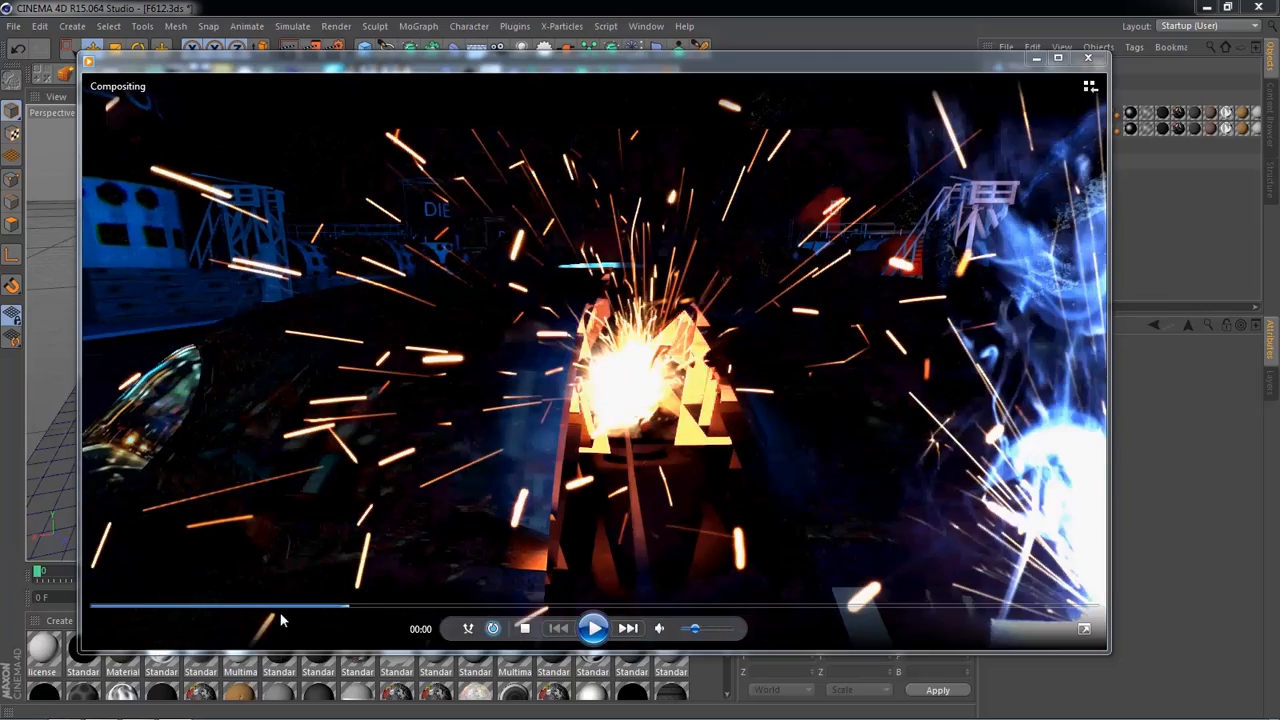
pyautogui.click(273, 608)
pyautogui.click(602, 634)
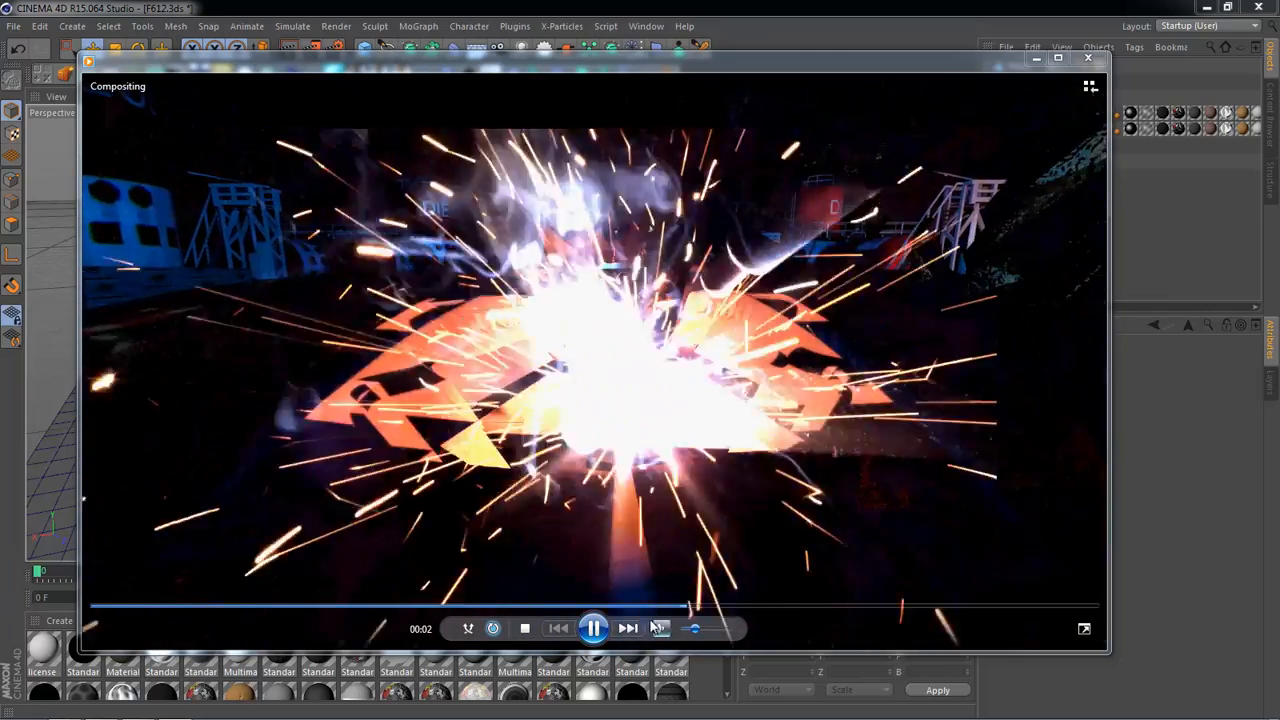
pyautogui.click(89, 612)
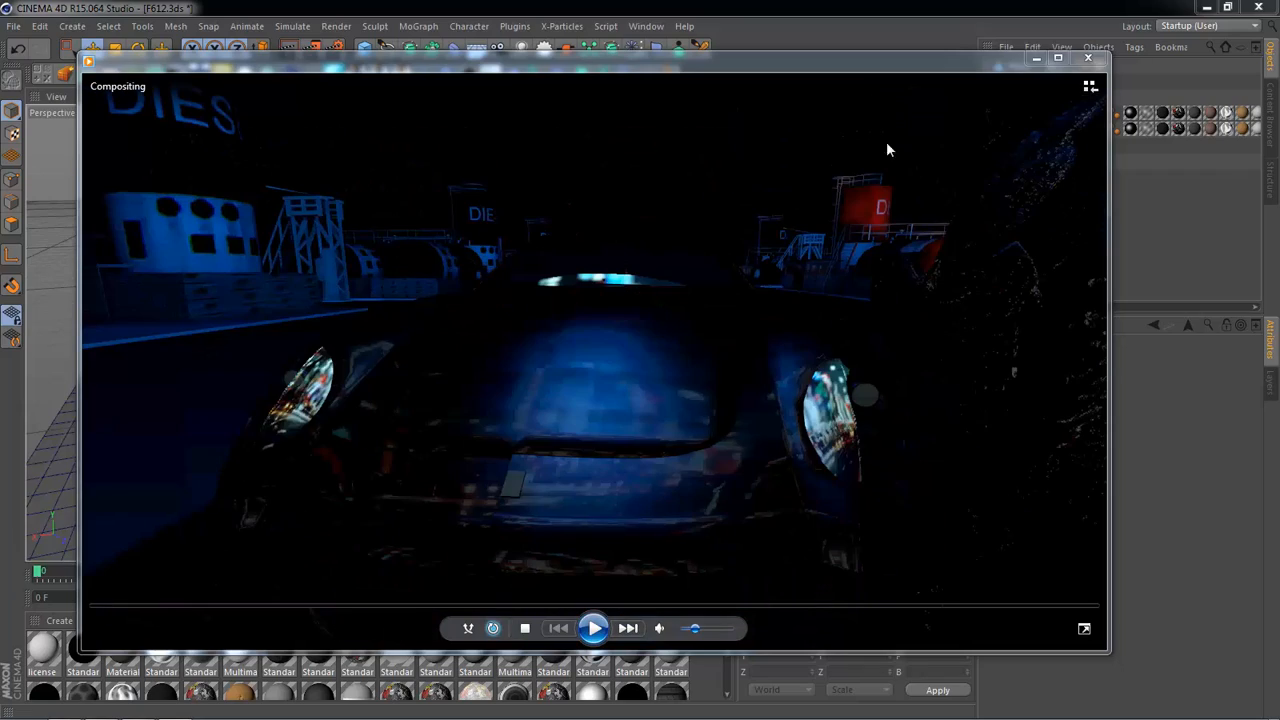
pyautogui.click(1040, 60)
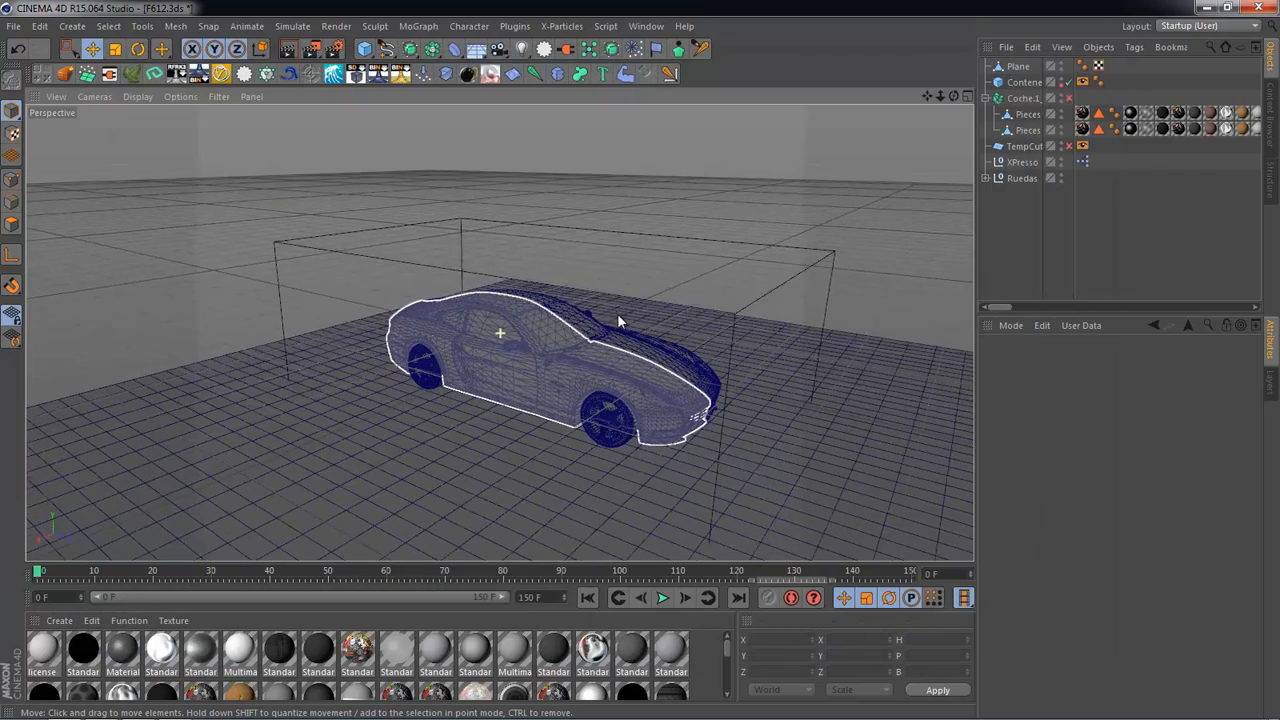
# Step: Open RB-Mirage.obj from the Modelos 3D, Criaturas 3D, Optimus Prime, Mirage folder with the default import settings
pyautogui.scroll(3, 625, 313)
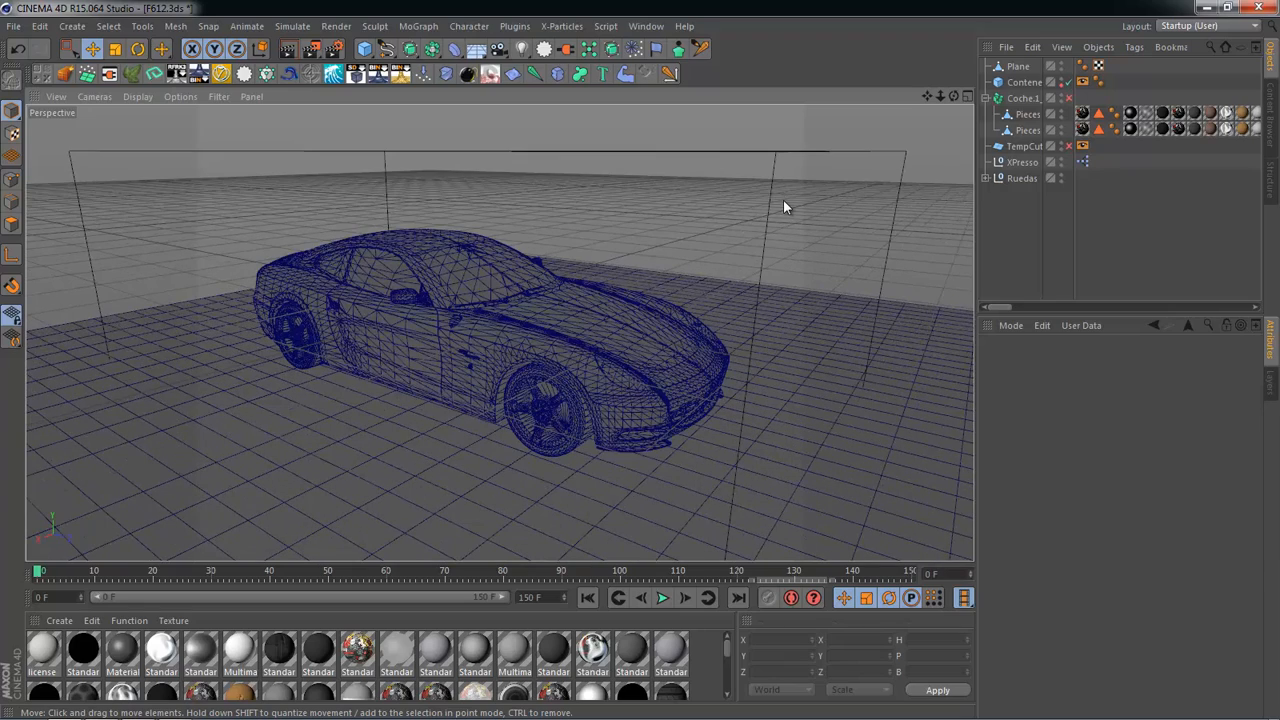
pyautogui.hotkey('ctrl', 'o')
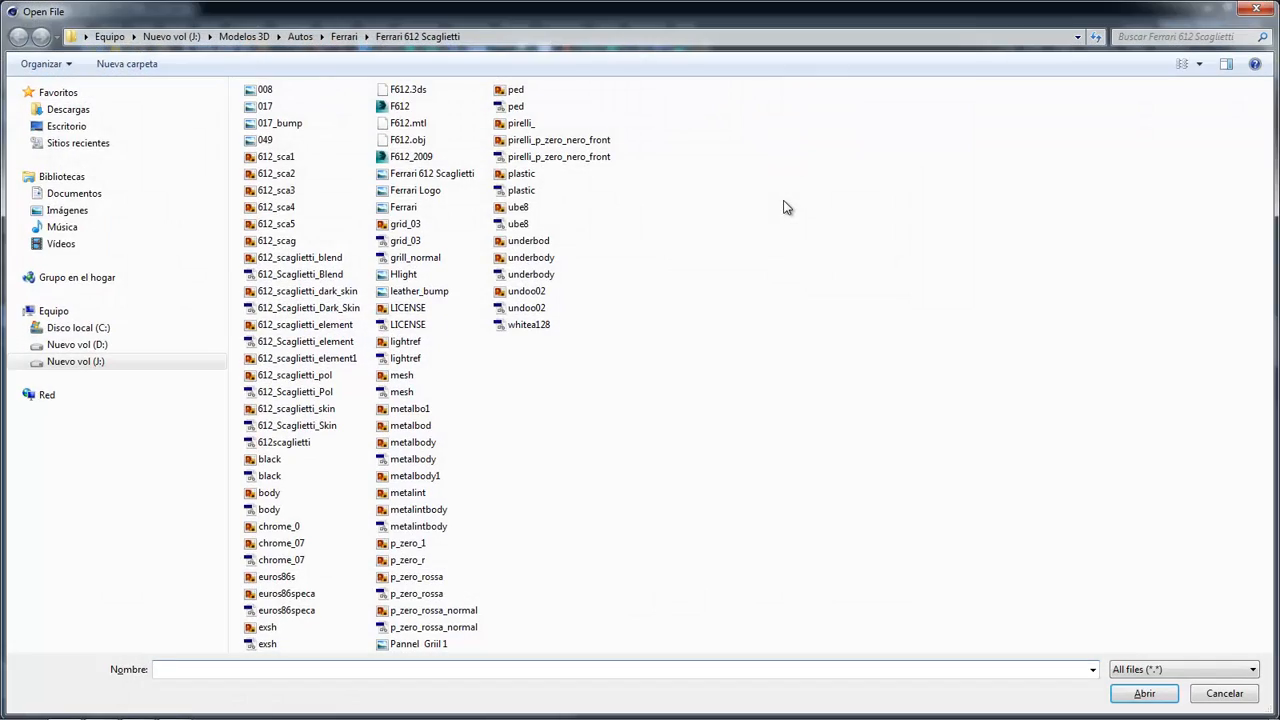
pyautogui.click(172, 38)
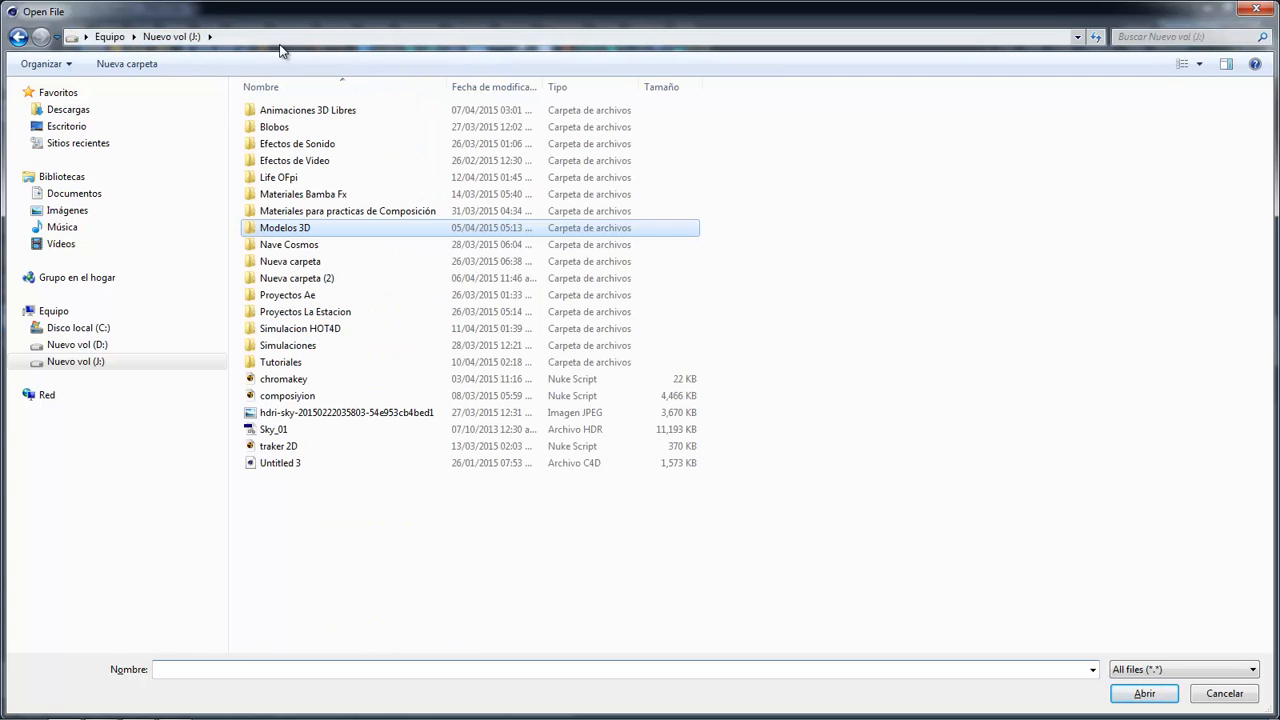
pyautogui.doubleClick(297, 232)
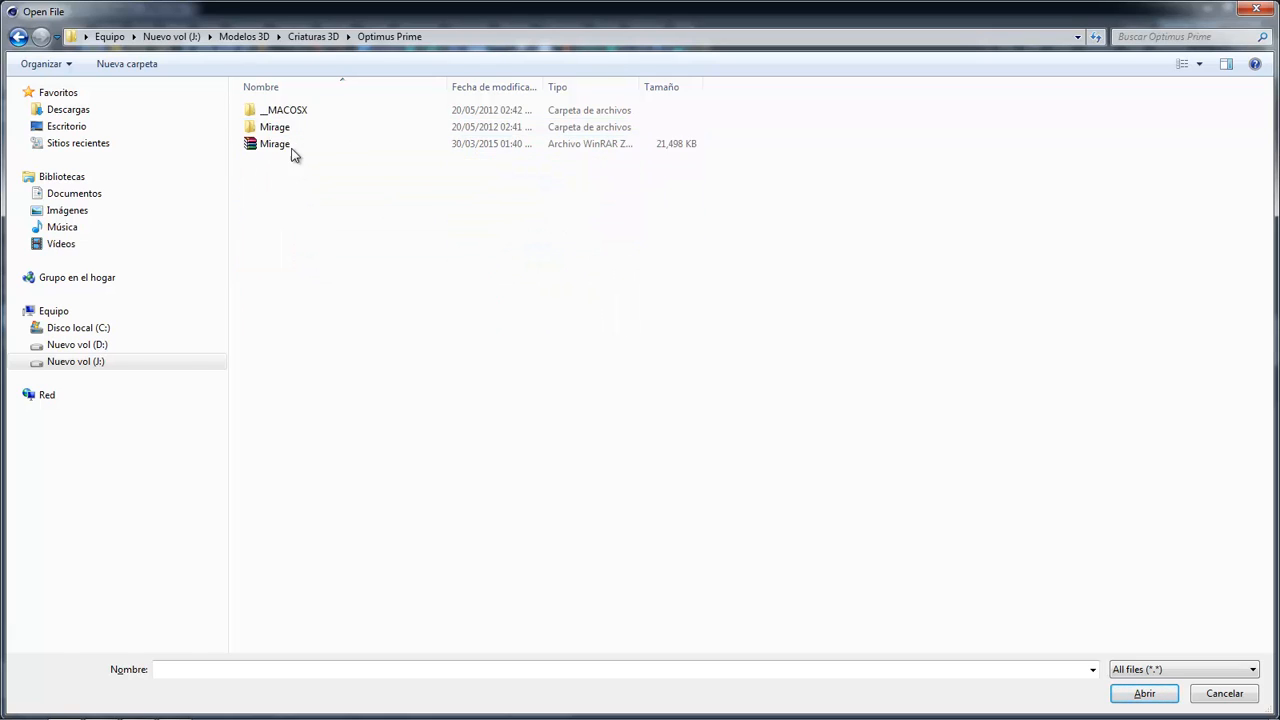
pyautogui.doubleClick(285, 133)
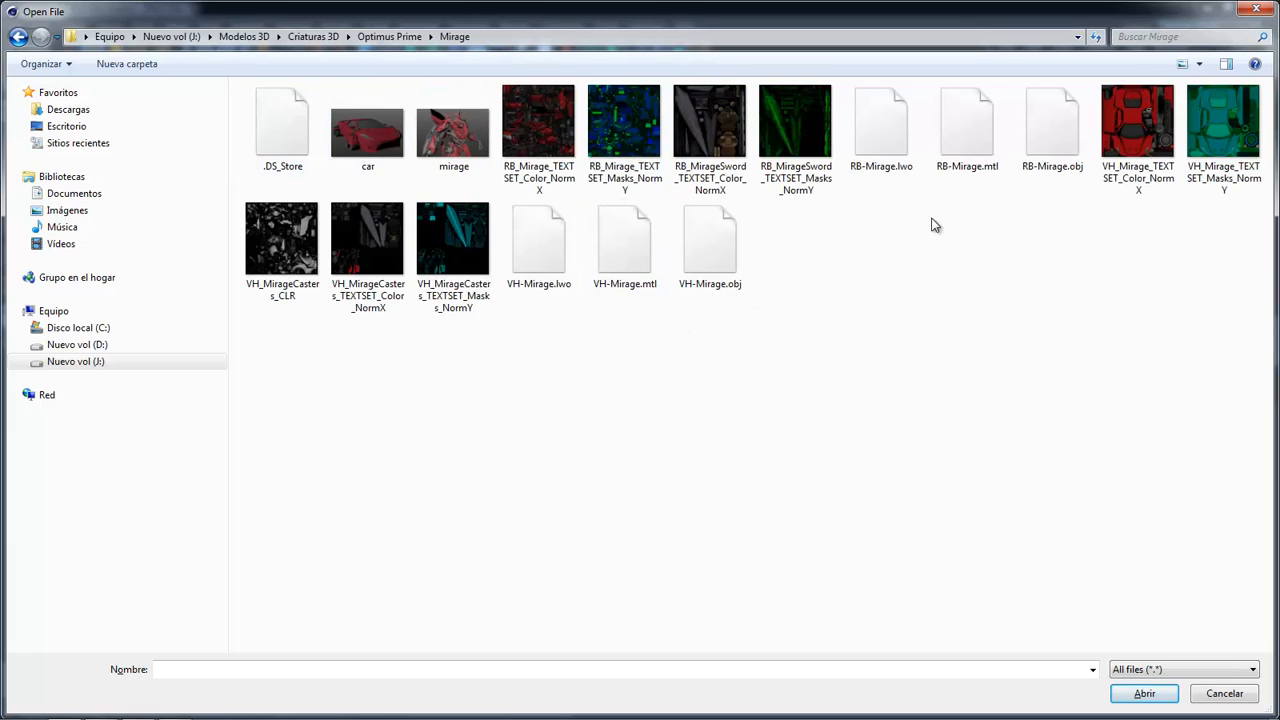
pyautogui.doubleClick(1050, 160)
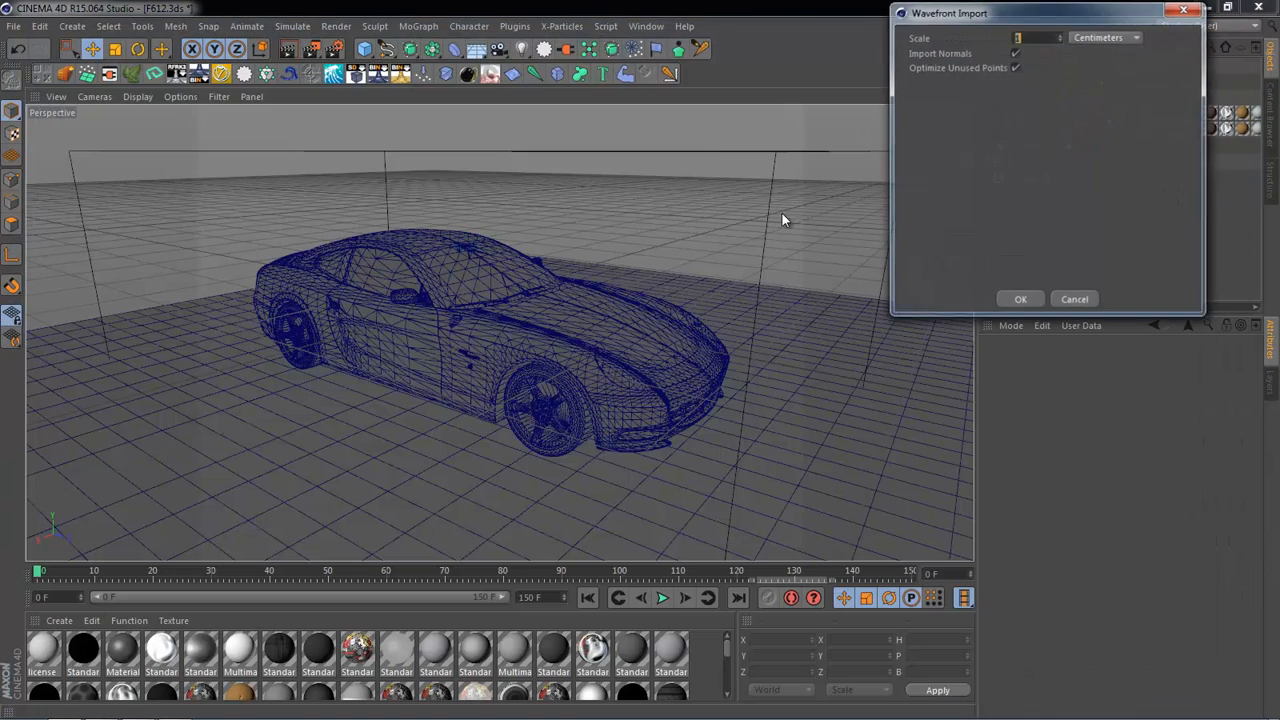
pyautogui.click(1018, 298)
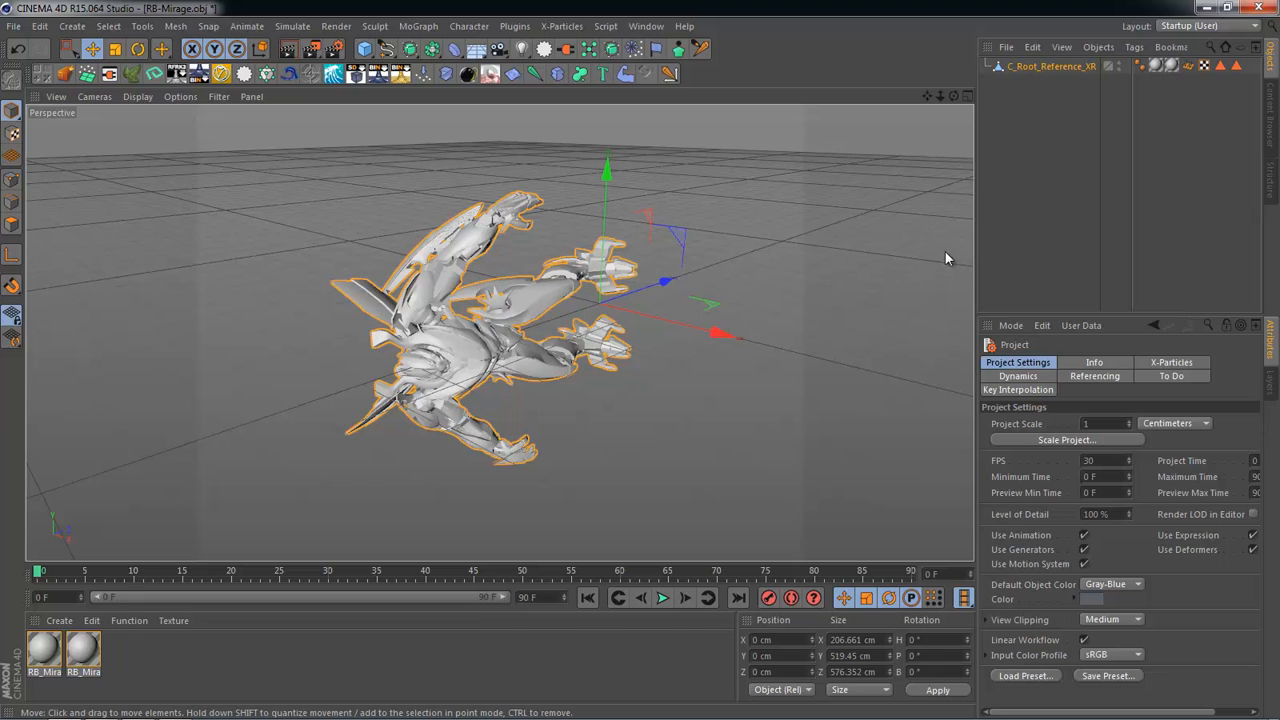
# Step: Discard the separately opened robot scene and keep the car project open
pyautogui.click(1258, 7)
pyautogui.click(659, 431)
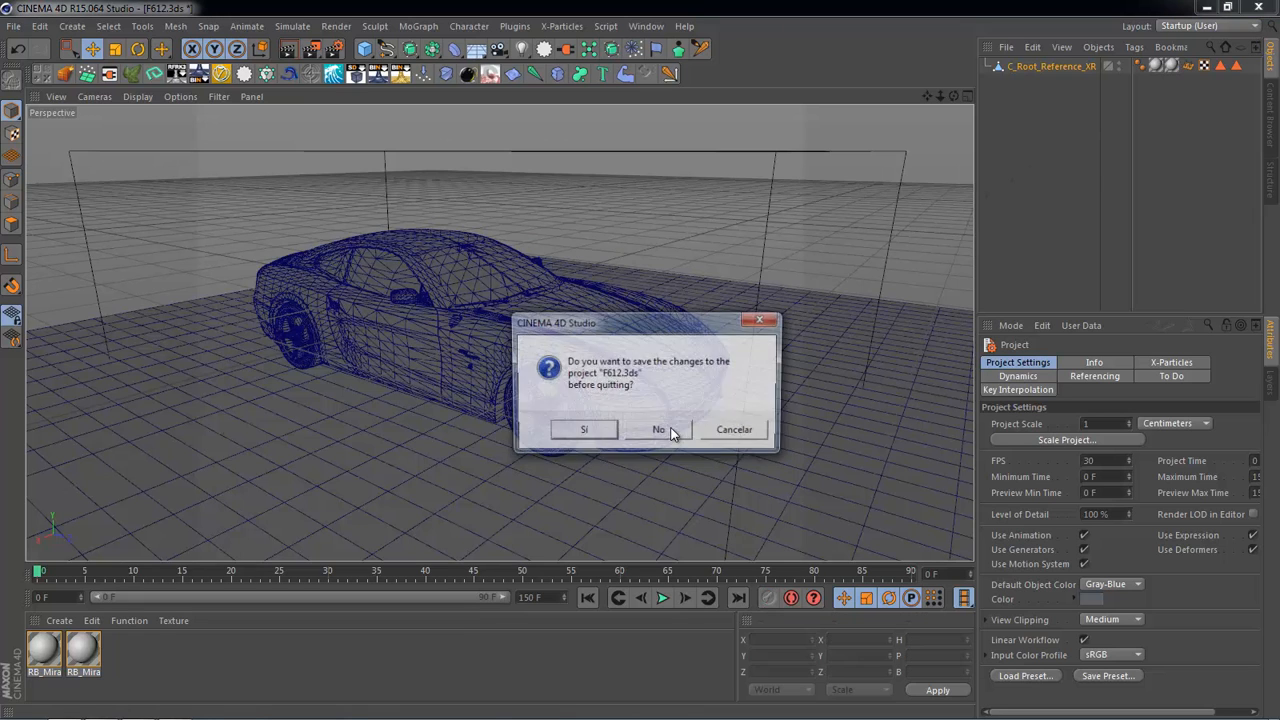
pyautogui.press('Escape')
# Step: Merge RB-Mirage.obj into the car project with the default import settings
pyautogui.click(14, 26)
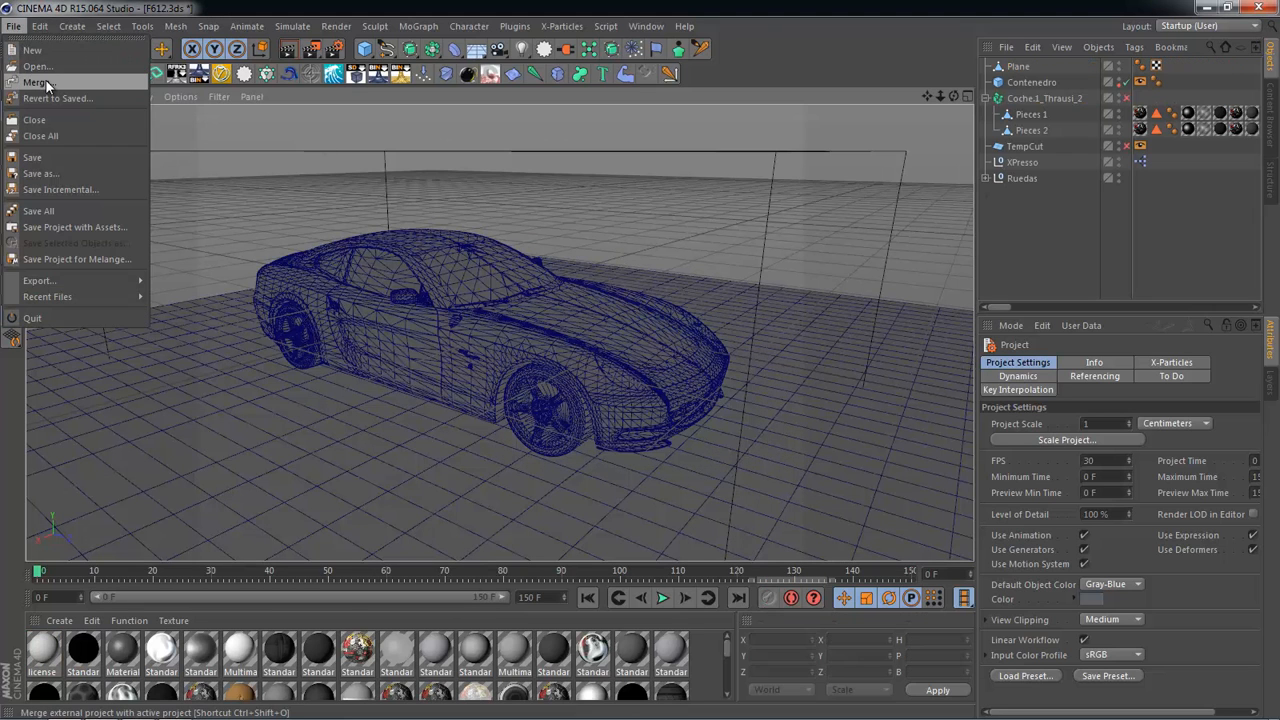
pyautogui.click(46, 81)
pyautogui.doubleClick(1020, 126)
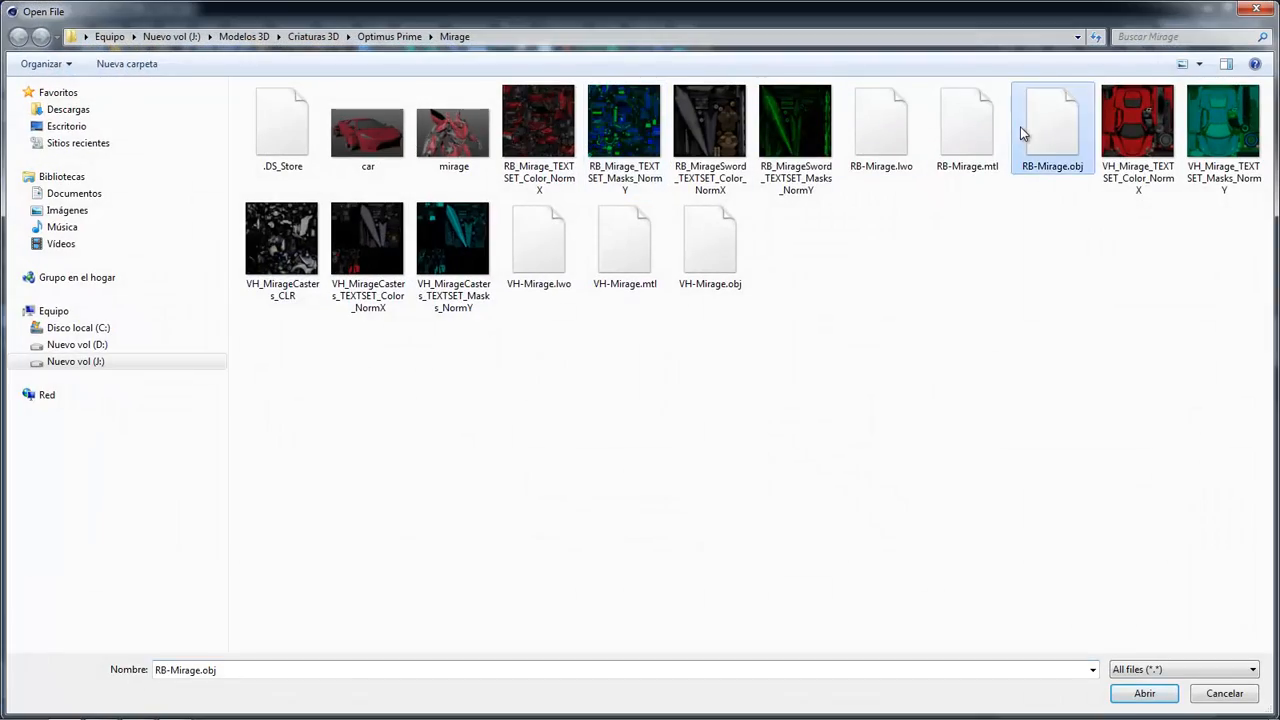
pyautogui.click(992, 300)
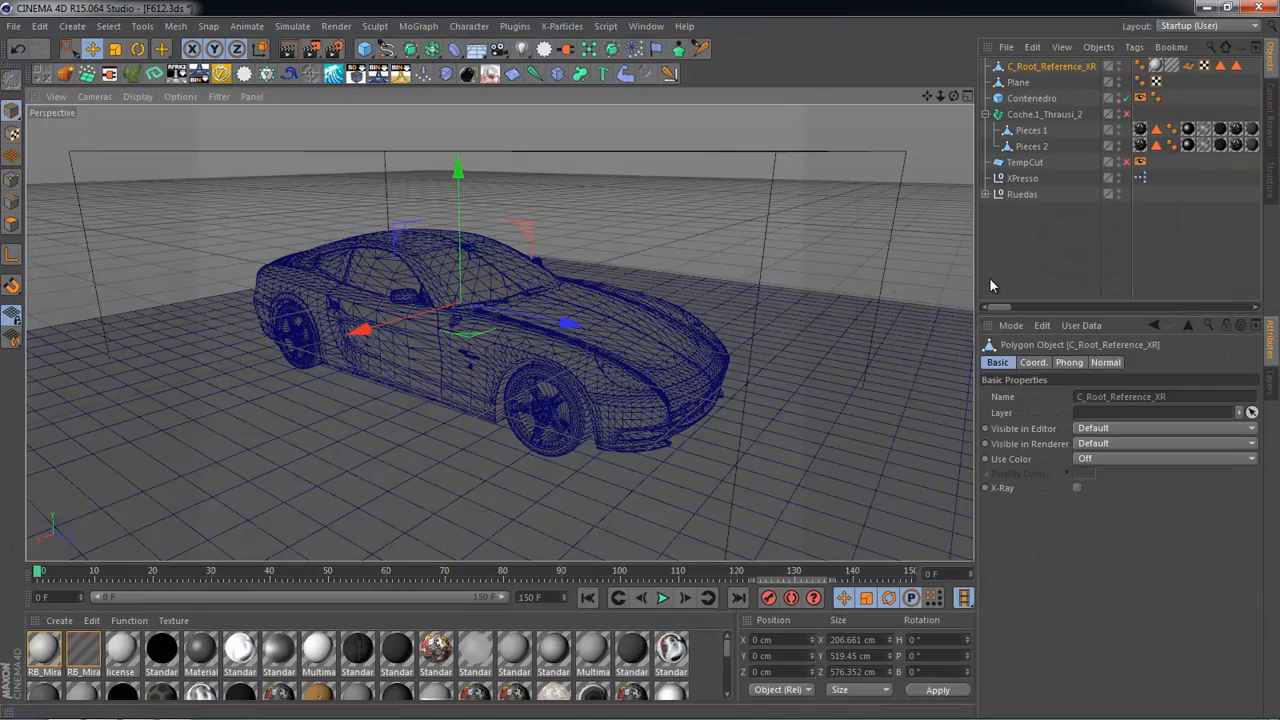
# Step: Scale the merged robot model up to about 2653 × 6669 × 7400 cm, and activate the Move tool
pyautogui.click(1018, 67)
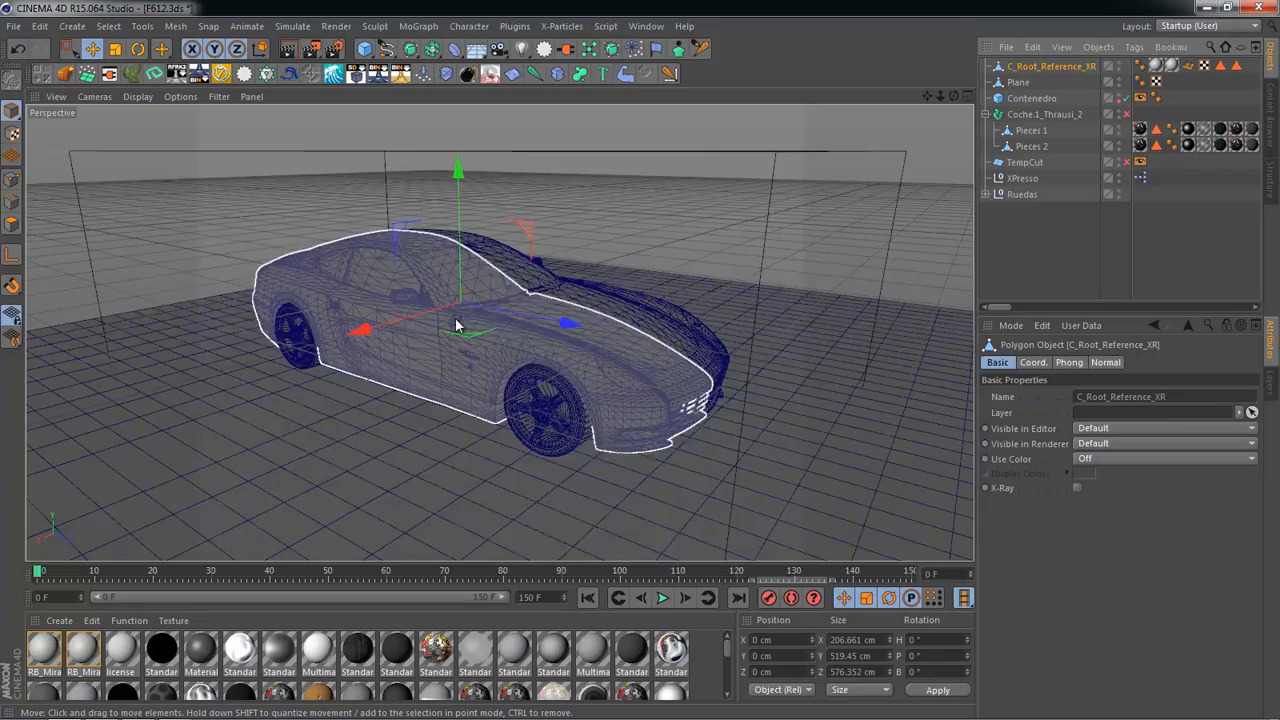
pyautogui.scroll(-3, 434, 332)
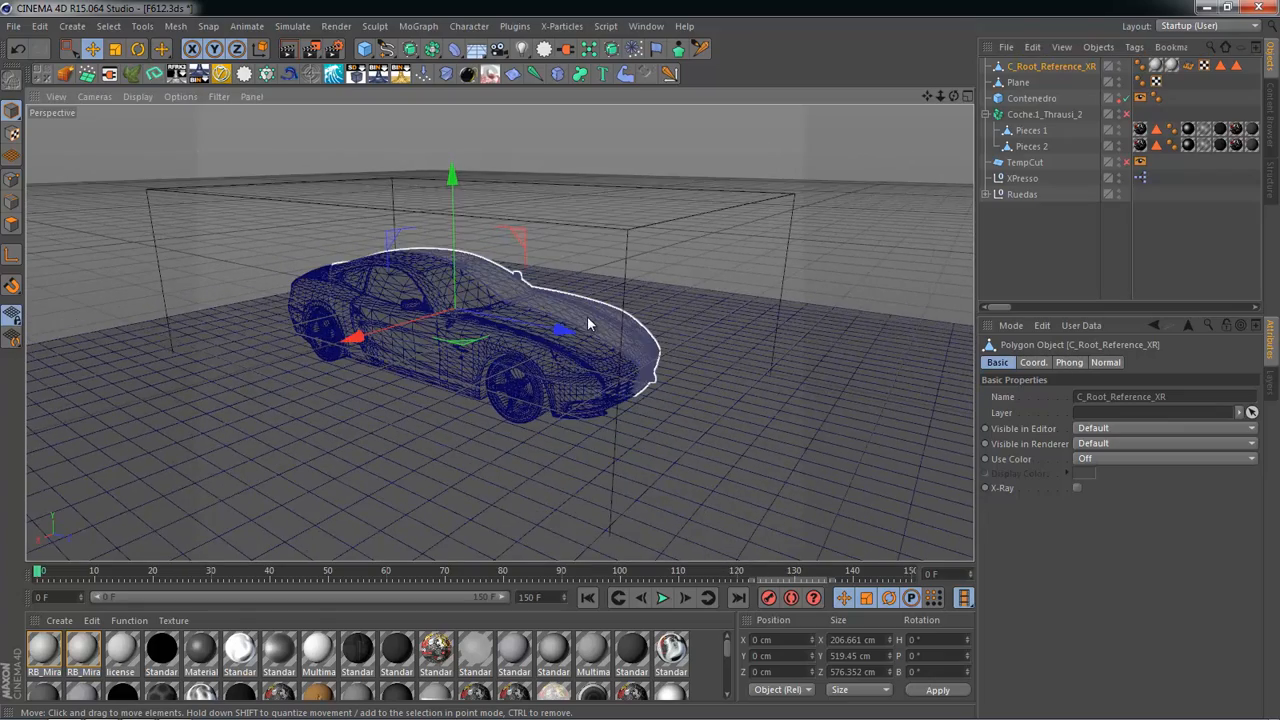
pyautogui.press('t')
pyautogui.keyDown('alt'); pyautogui.moveTo(589, 320); pyautogui.dragTo(829, 335); pyautogui.keyUp('alt')
pyautogui.moveTo(380, 335); pyautogui.dragTo(1000, 190)
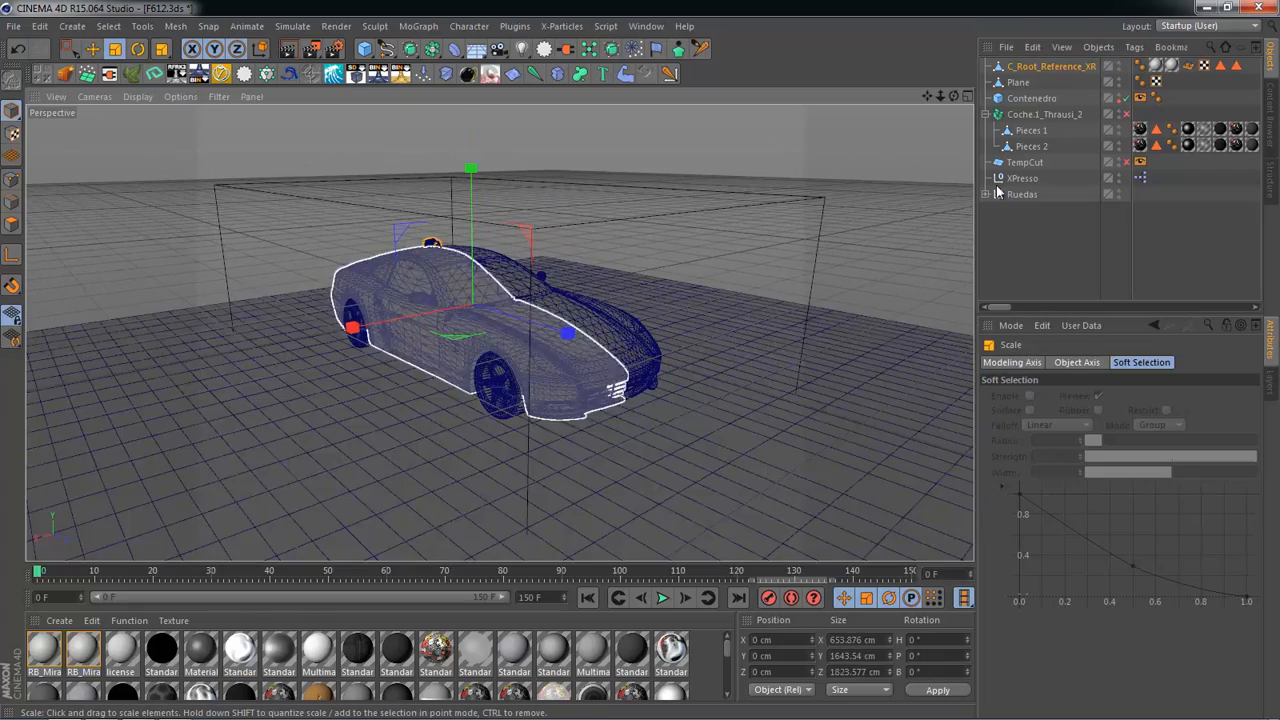
pyautogui.moveTo(435, 255); pyautogui.dragTo(491, 260)
pyautogui.press('e')
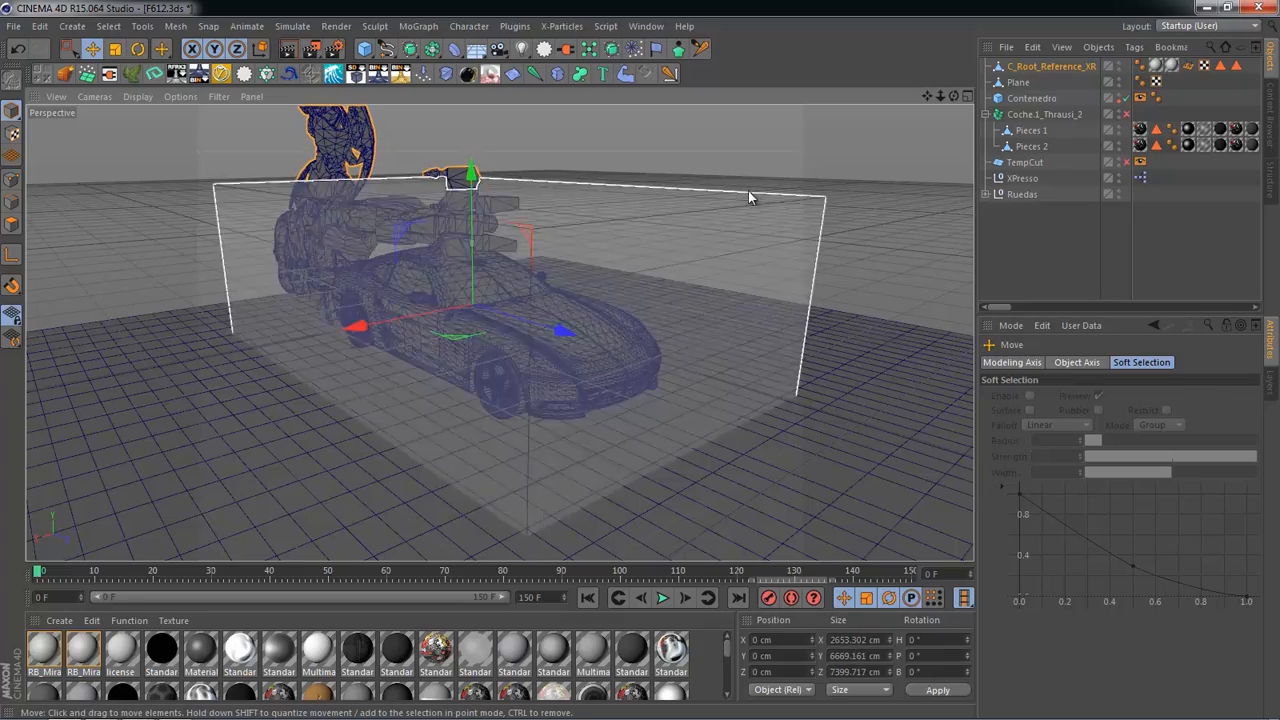
pyautogui.click(748, 193)
pyautogui.keyDown('alt'); pyautogui.moveTo(760, 193); pyautogui.dragTo(787, 243); pyautogui.keyUp('alt')
pyautogui.keyDown('alt'); pyautogui.moveTo(548, 281); pyautogui.dragTo(716, 238); pyautogui.keyUp('alt')
pyautogui.keyDown('alt'); pyautogui.moveTo(585, 348); pyautogui.dragTo(616, 404, button='right'); pyautogui.keyUp('alt')
pyautogui.keyDown('alt'); pyautogui.moveTo(616, 410); pyautogui.dragTo(491, 349); pyautogui.keyUp('alt')
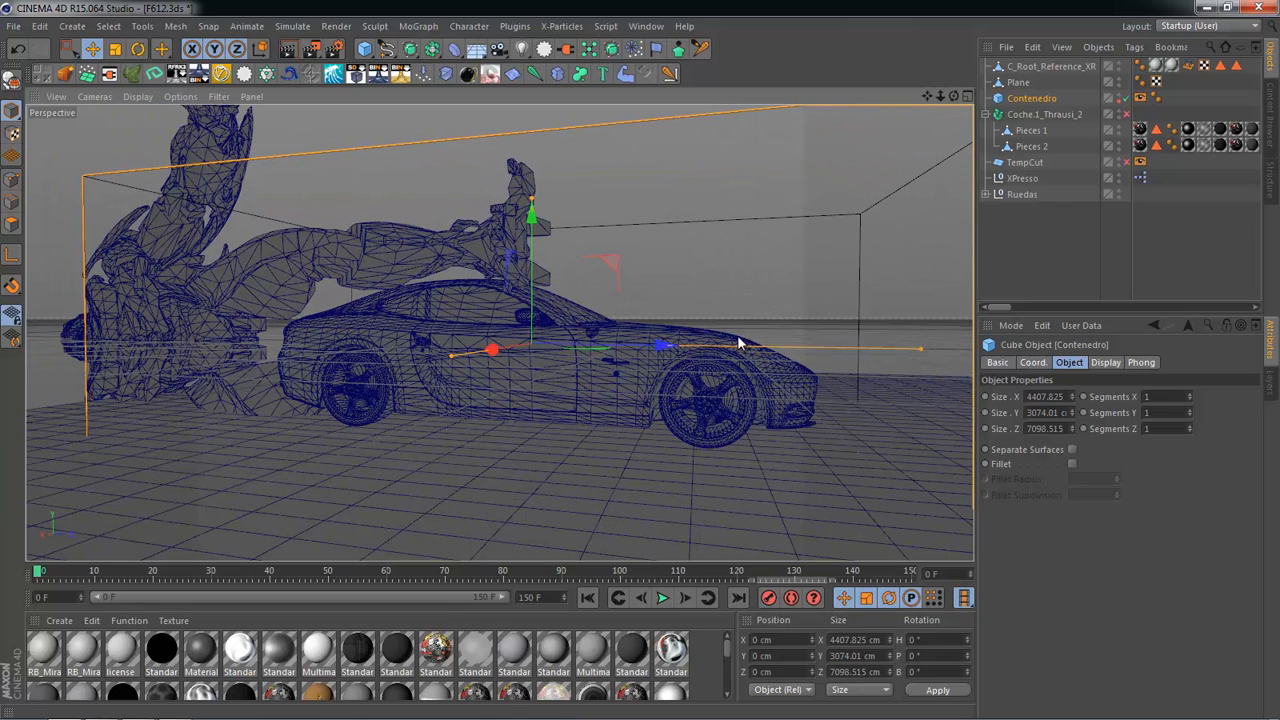
pyautogui.click(1023, 248)
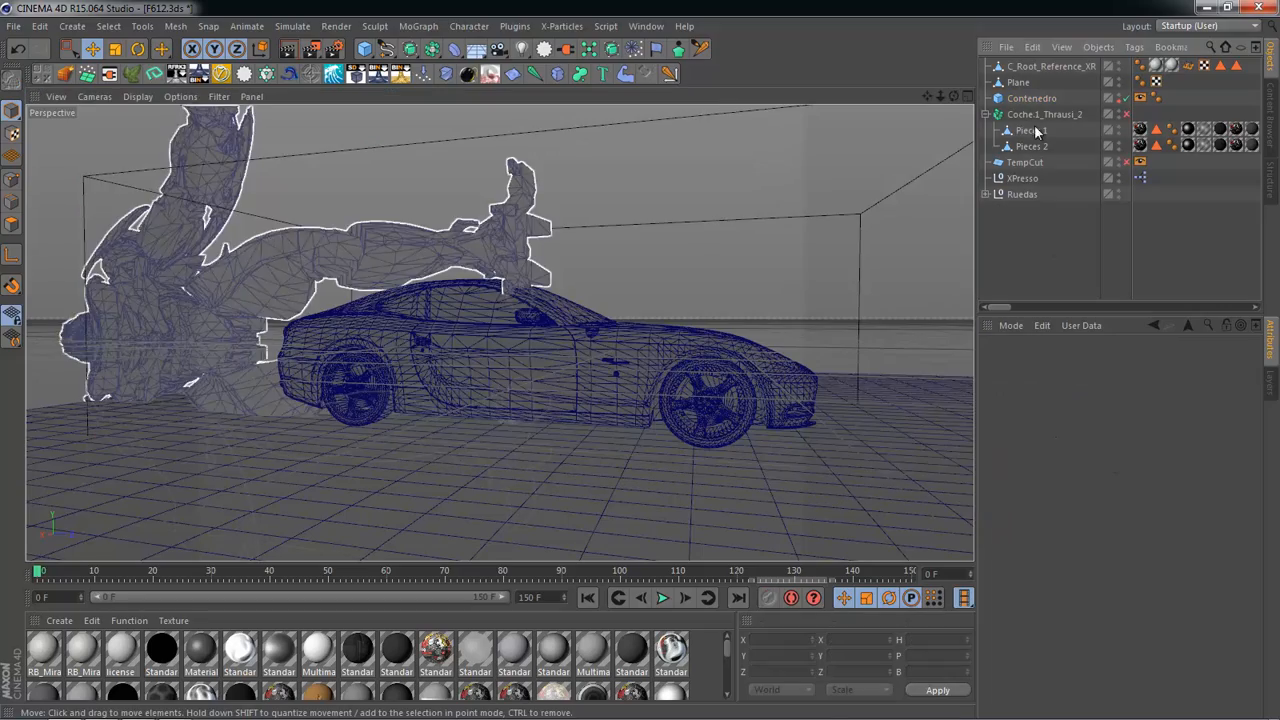
# Step: Select the robot model and rotate it upright to a pitch of about -89.2°
pyautogui.click(1037, 64)
pyautogui.keyDown('alt'); pyautogui.moveTo(715, 289); pyautogui.dragTo(640, 362); pyautogui.keyUp('alt')
pyautogui.press('r')
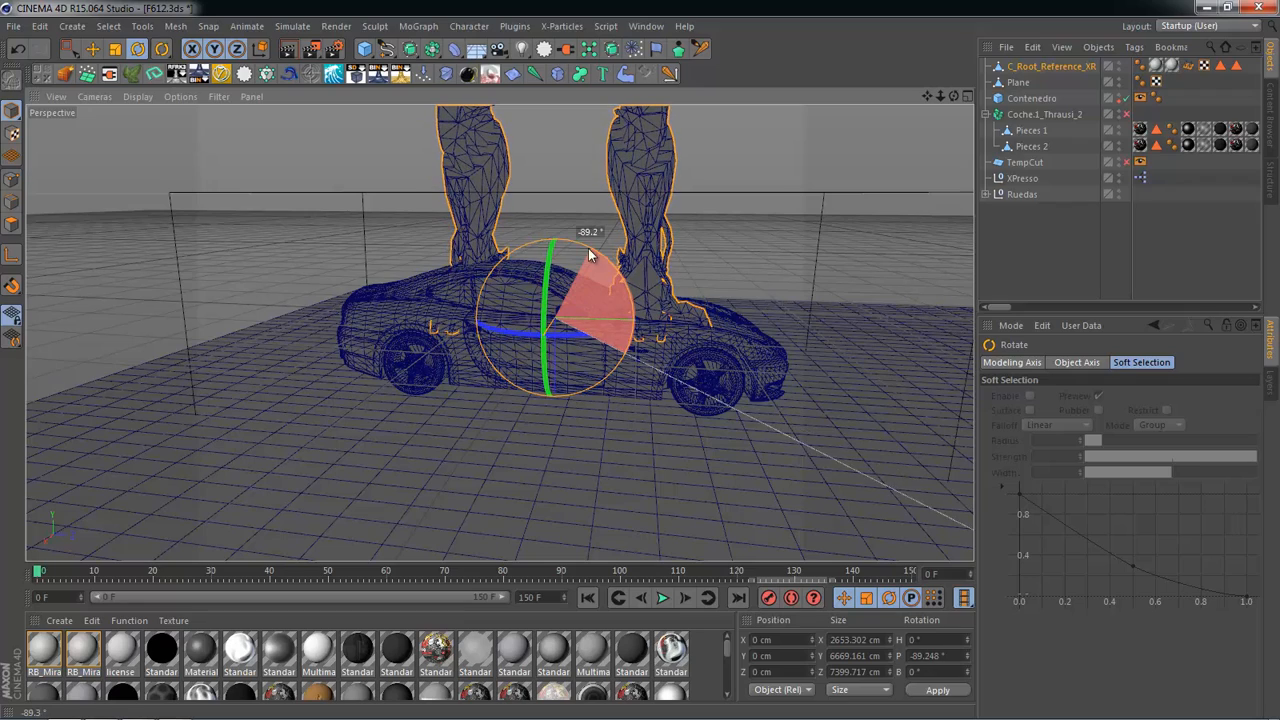
# Step: Scale the upright robot down to about 1340 × 3368 × 3737 cm
pyautogui.press('e')
pyautogui.press('t')
pyautogui.moveTo(609, 187); pyautogui.dragTo(423, 388)
pyautogui.moveTo(376, 462); pyautogui.dragTo(557, 263)
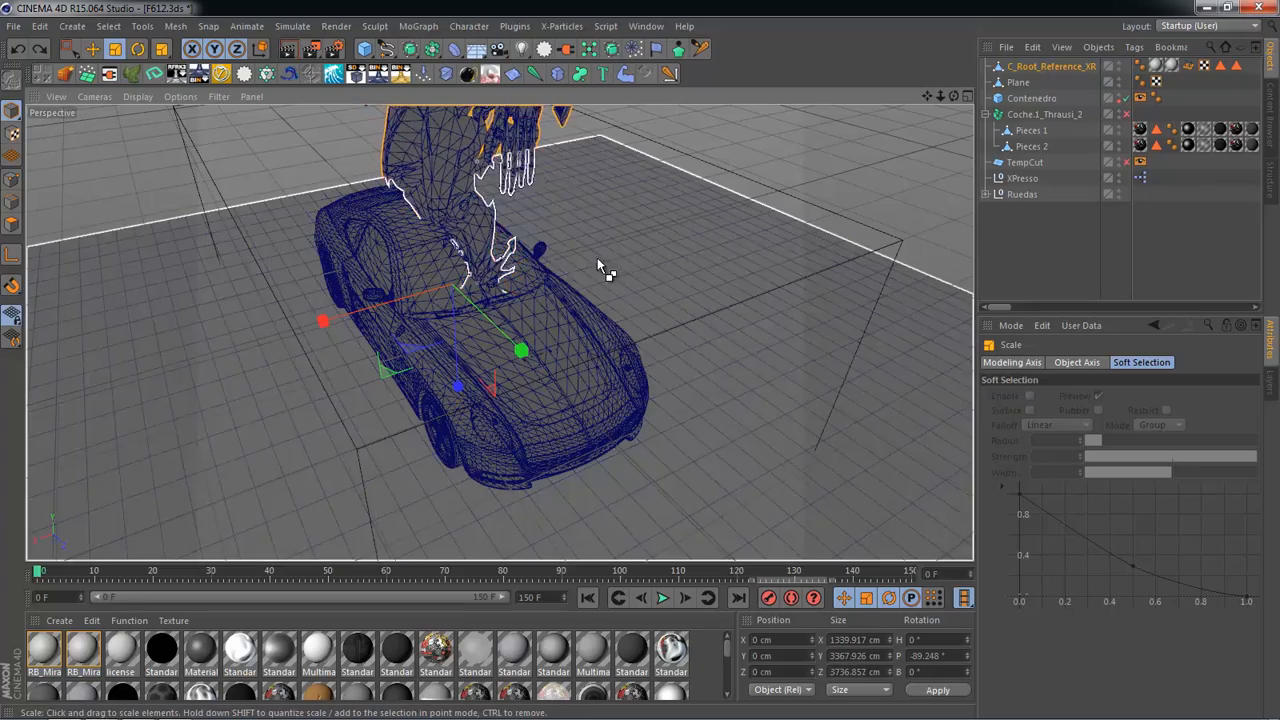
# Step: Move the robot off the car toward its front side, to about X -2081, Y -1408, Z 1740 cm
pyautogui.press('e')
pyautogui.moveTo(455, 230); pyautogui.dragTo(535, 240)
pyautogui.scroll(5, 540, 247)
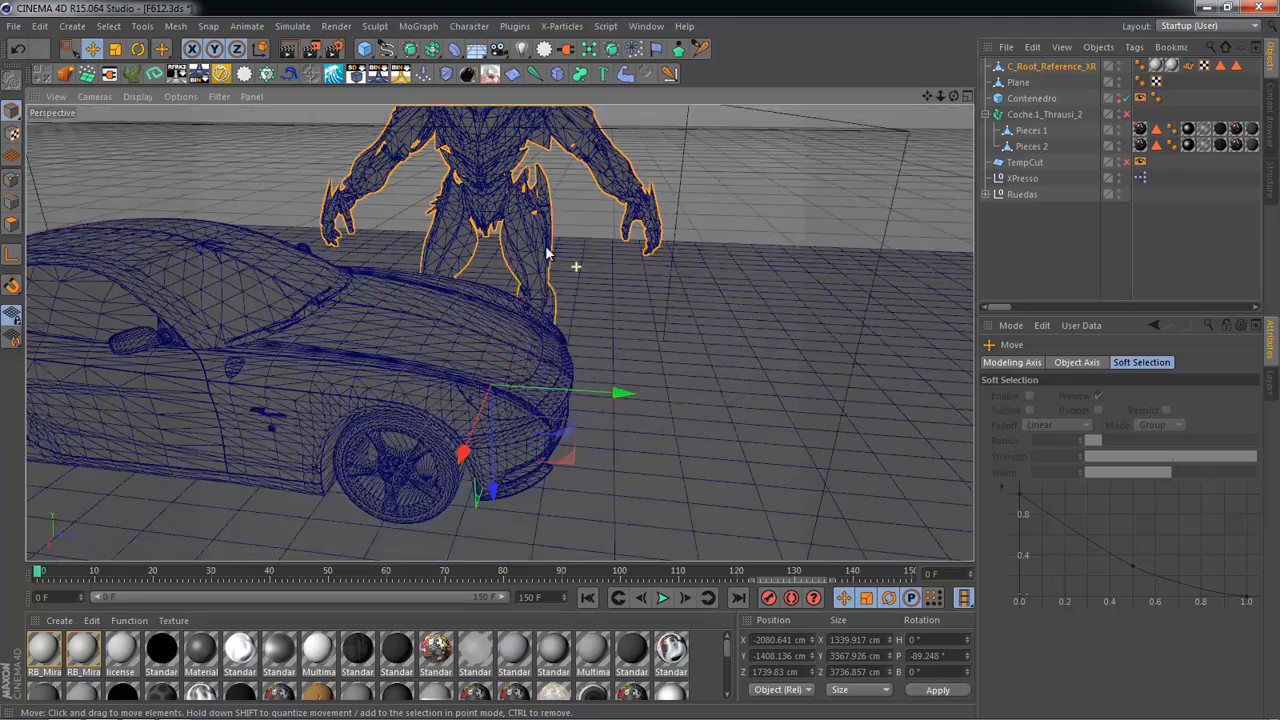
# Step: Switch to the media player and play the Compositing reference video of the car being split, then return to the car project
pyautogui.hotkey('alt', 'Tab')
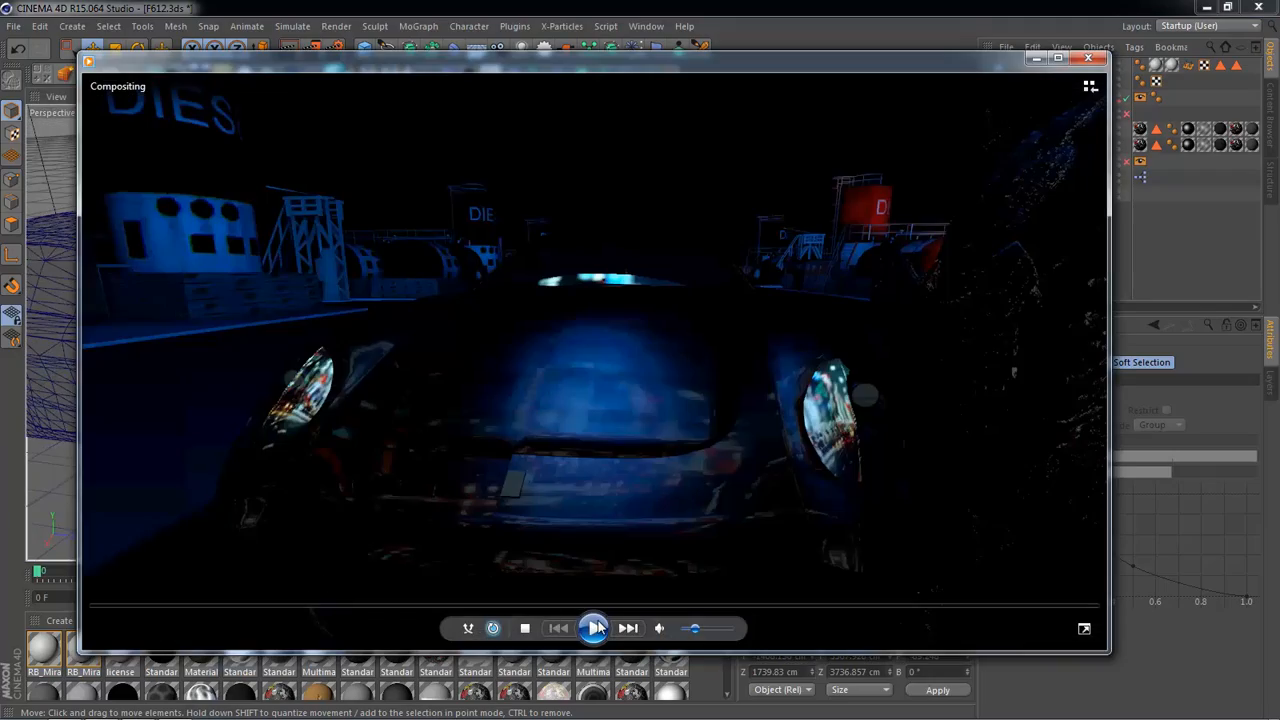
pyautogui.moveTo(605, 79); pyautogui.dragTo(612, 57)
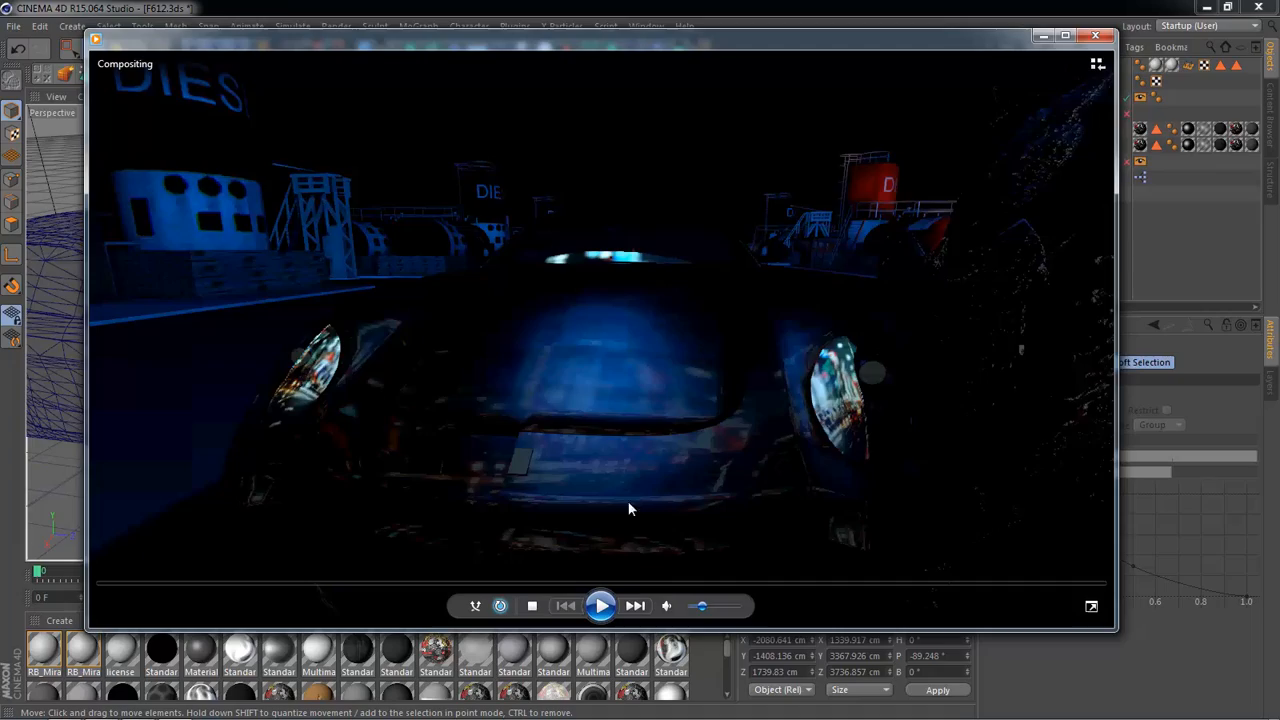
pyautogui.click(613, 603)
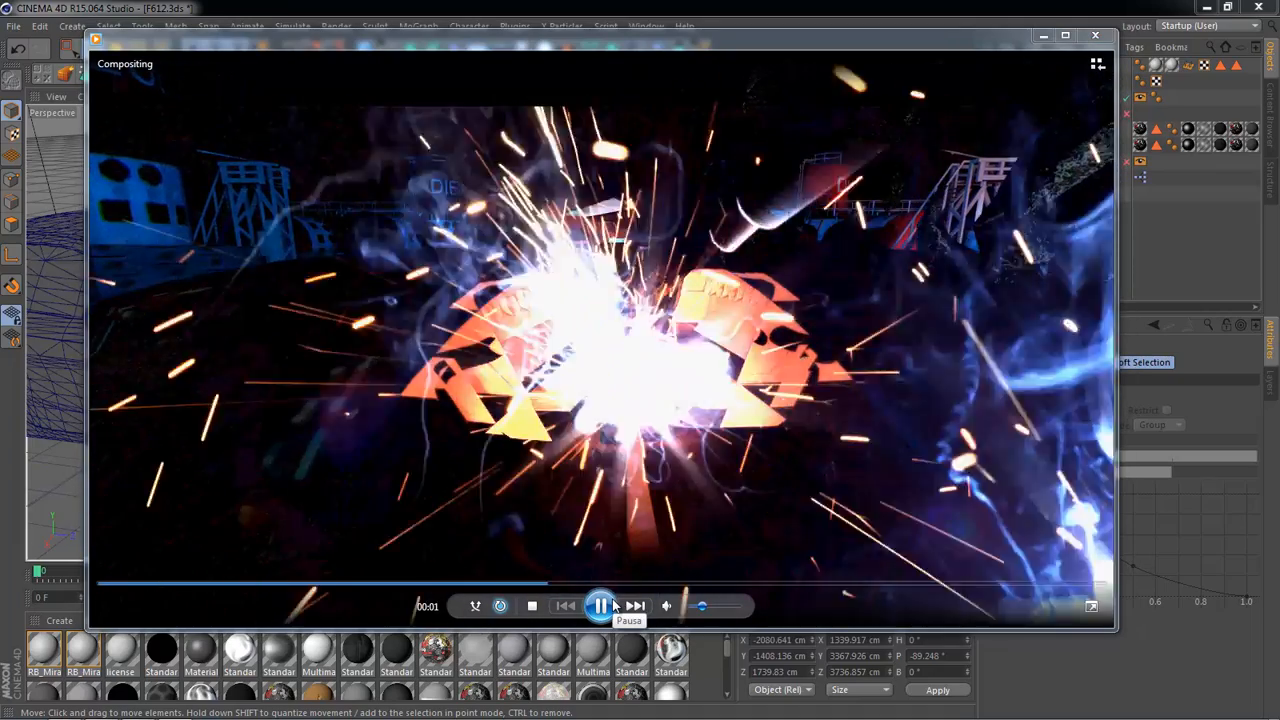
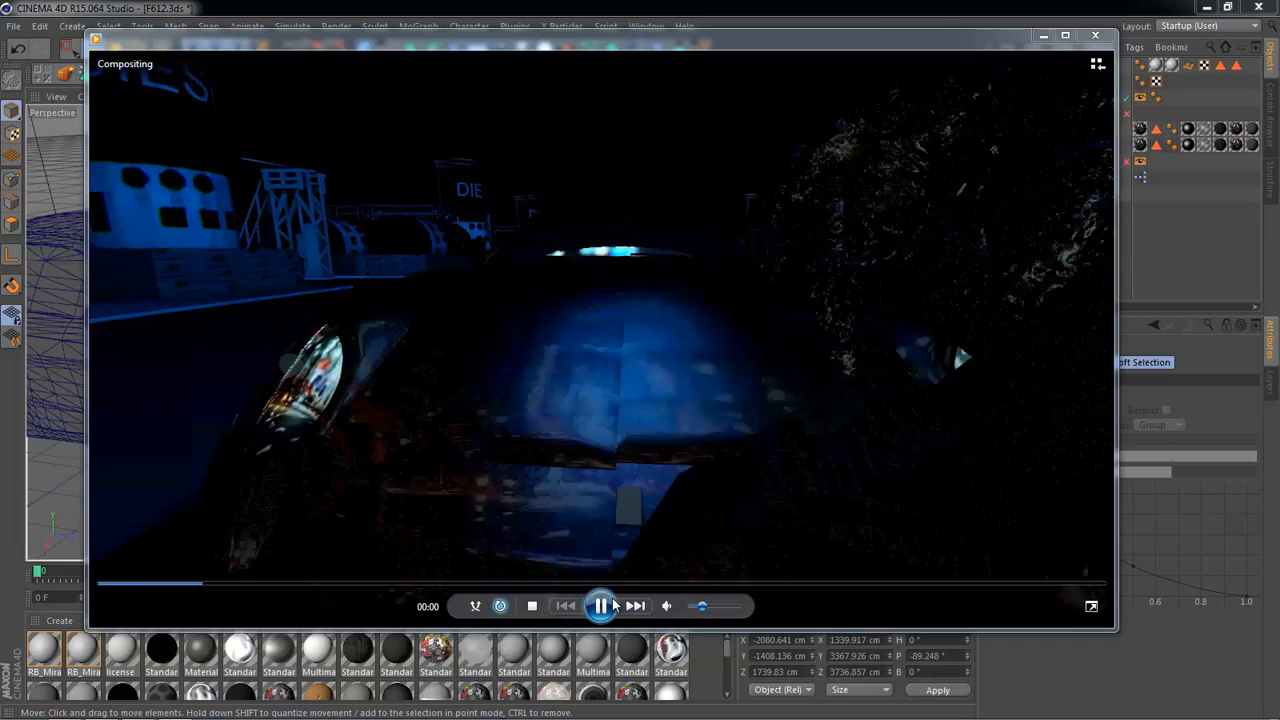
pyautogui.click(613, 605)
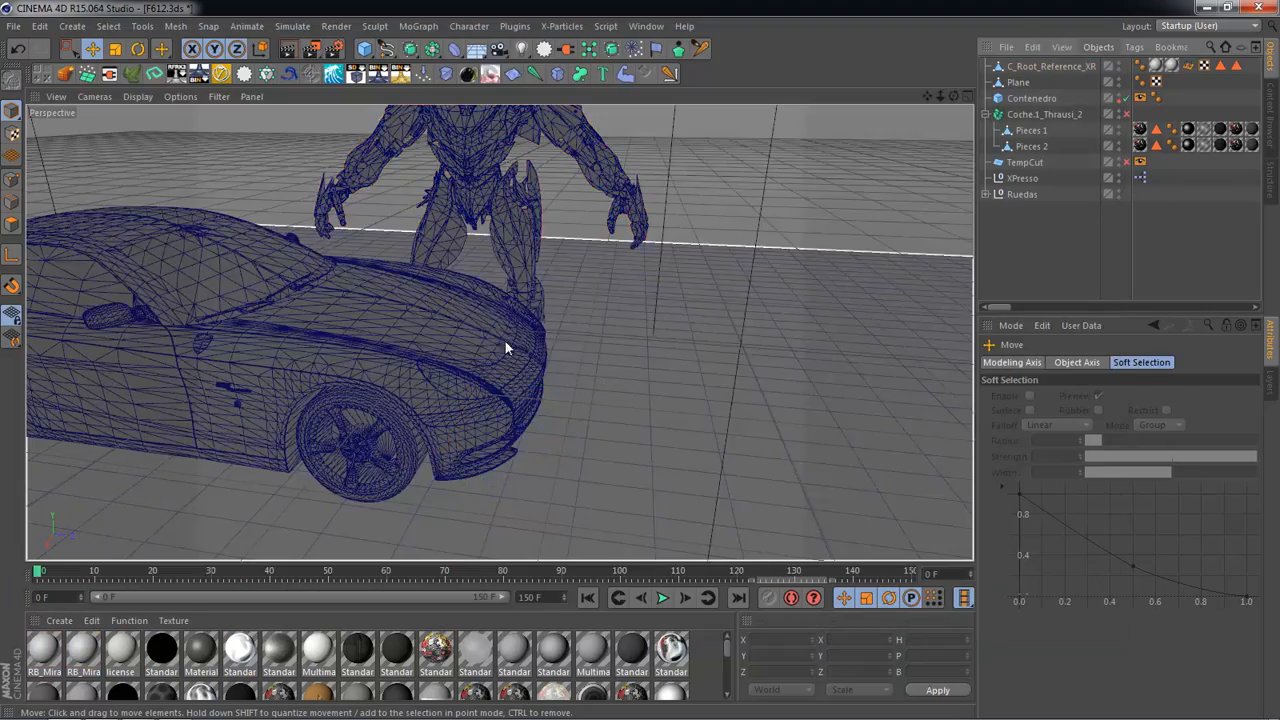
# Step: Enlarge the robot to about 1470 × 3695 × 4099 cm and rotate its bank to about 69.1°
pyautogui.keyDown('alt'); pyautogui.moveTo(506, 344); pyautogui.dragTo(655, 202); pyautogui.keyUp('alt')
pyautogui.moveTo(640, 250); pyautogui.dragTo(652, 302)
pyautogui.press('e')
pyautogui.press('r')
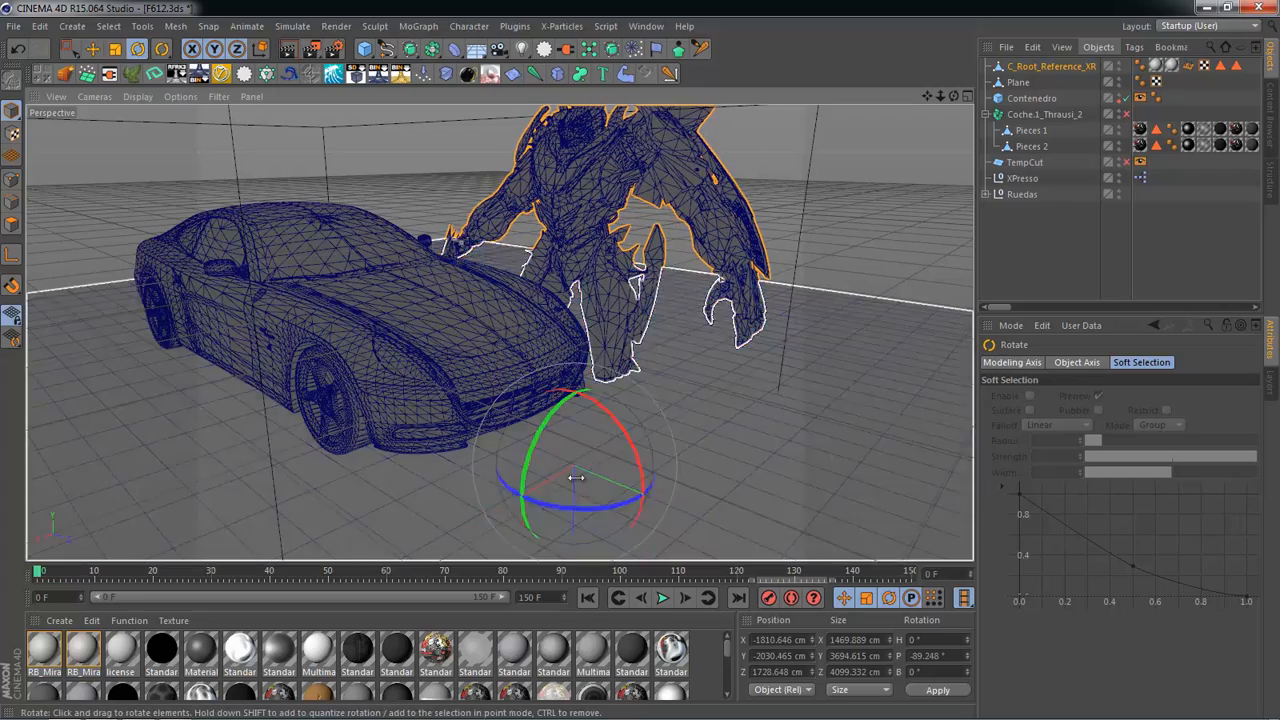
pyautogui.moveTo(572, 503); pyautogui.dragTo(399, 486)
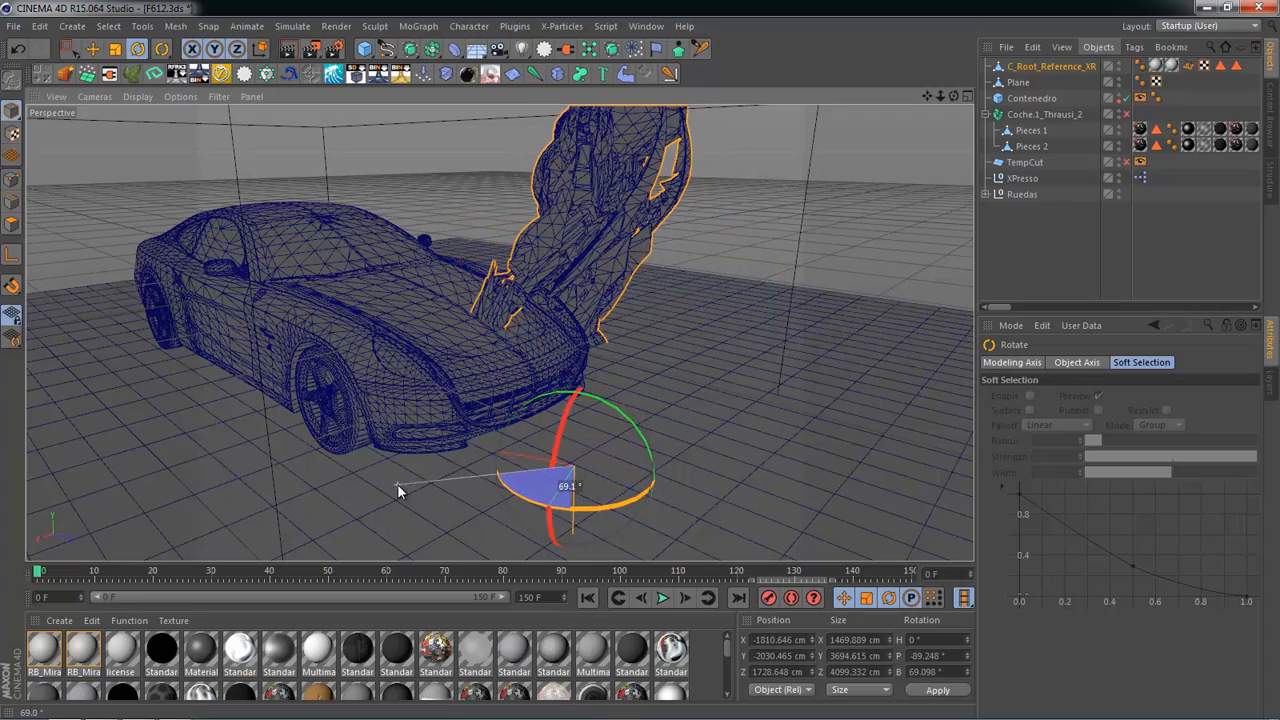
# Step: Move the robot to about X -1695, Y -2052, Z 1895 cm and rotate its bank to about 77.2°
pyautogui.press('e')
pyautogui.keyDown('alt'); pyautogui.moveTo(684, 375); pyautogui.dragTo(760, 395); pyautogui.keyUp('alt')
pyautogui.keyDown('alt'); pyautogui.moveTo(500, 334); pyautogui.dragTo(683, 350); pyautogui.keyUp('alt')
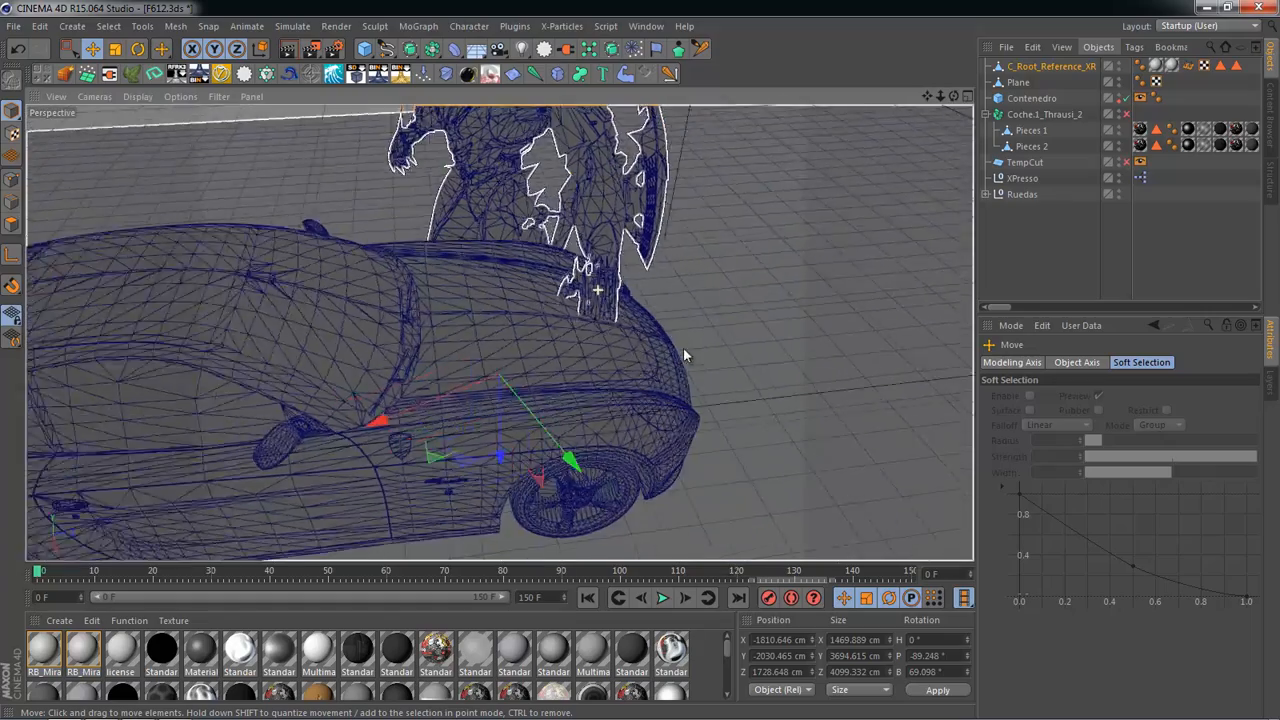
pyautogui.keyDown('alt'); pyautogui.moveTo(598, 290); pyautogui.dragTo(620, 305); pyautogui.keyUp('alt')
pyautogui.press('r')
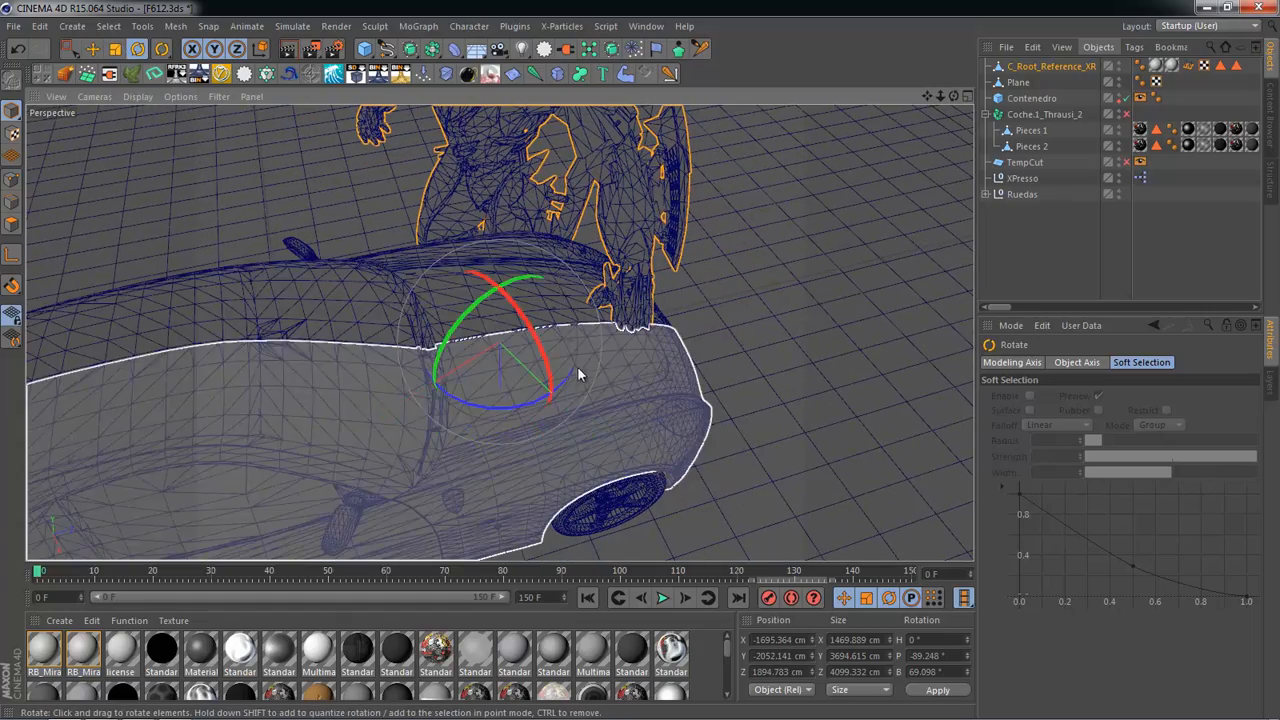
pyautogui.moveTo(524, 404); pyautogui.dragTo(514, 400)
# Step: Undo the last robot move and reposition the robot beside the hood at about X -1738, Y -2282, Z 861 cm
pyautogui.press('e')
pyautogui.moveTo(574, 286); pyautogui.dragTo(648, 430)
pyautogui.hotkey('ctrl', 'z')
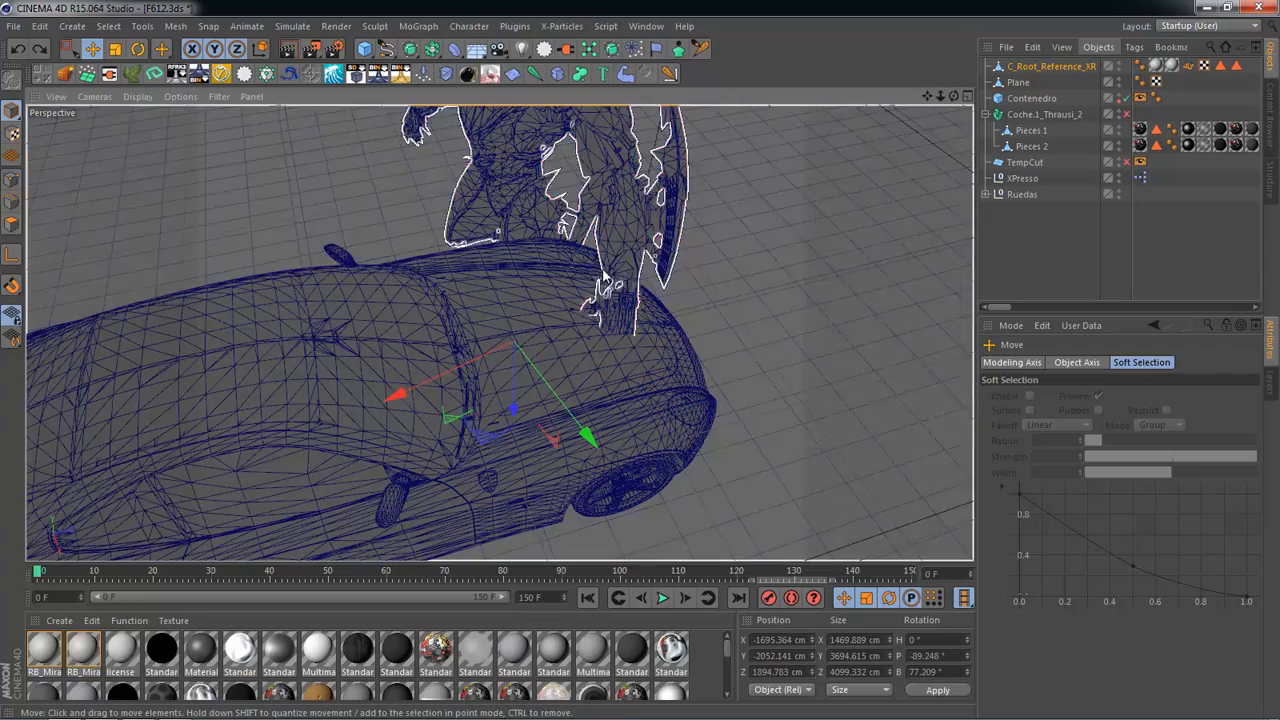
pyautogui.moveTo(626, 257); pyautogui.dragTo(544, 300)
# Step: Go to frame 150 and move the robot to the rear of the car, at about X -1497, Y -2054, Z -3136 cm
pyautogui.moveTo(819, 576); pyautogui.dragTo(925, 564)
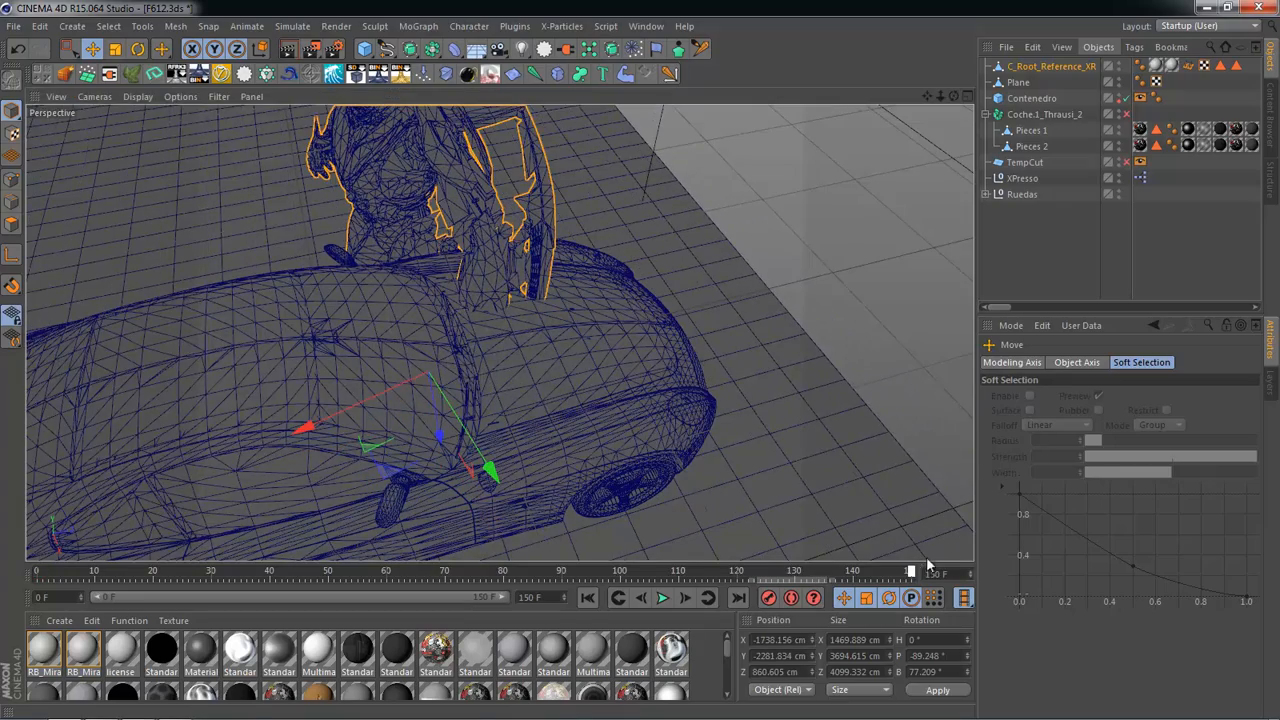
pyautogui.click(630, 368)
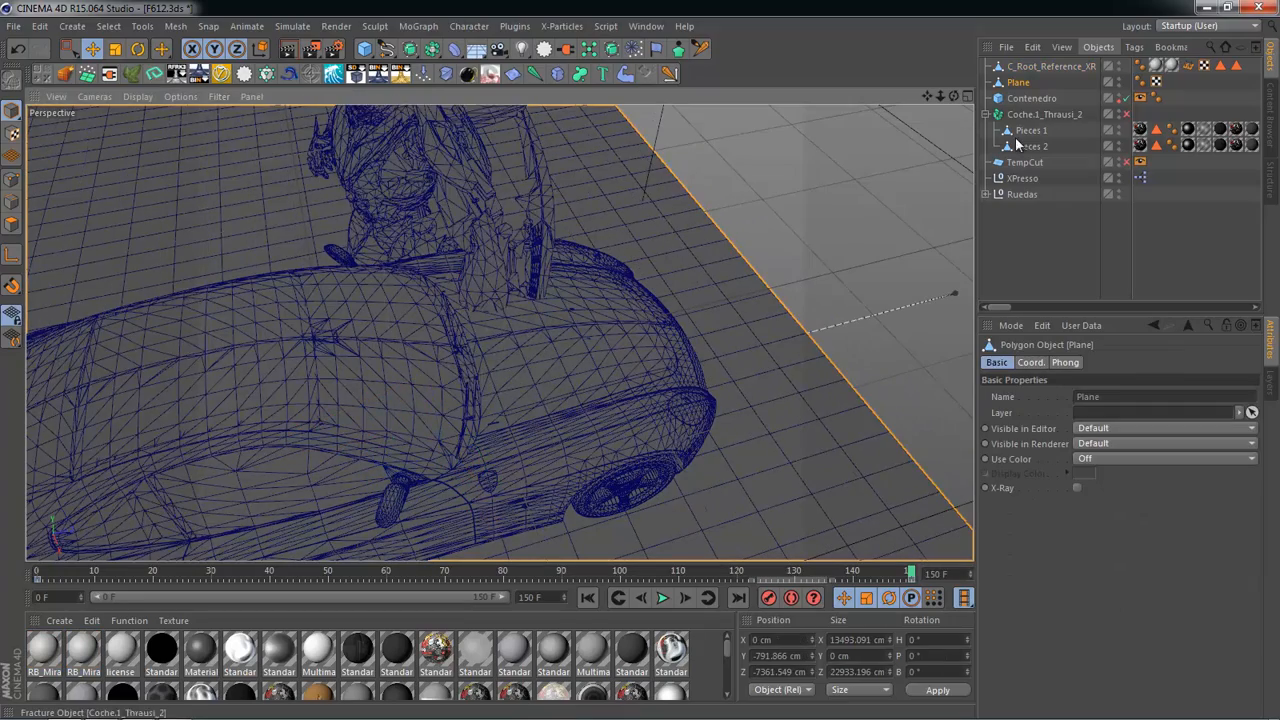
pyautogui.keyDown('alt'); pyautogui.moveTo(716, 233); pyautogui.dragTo(491, 259); pyautogui.keyUp('alt')
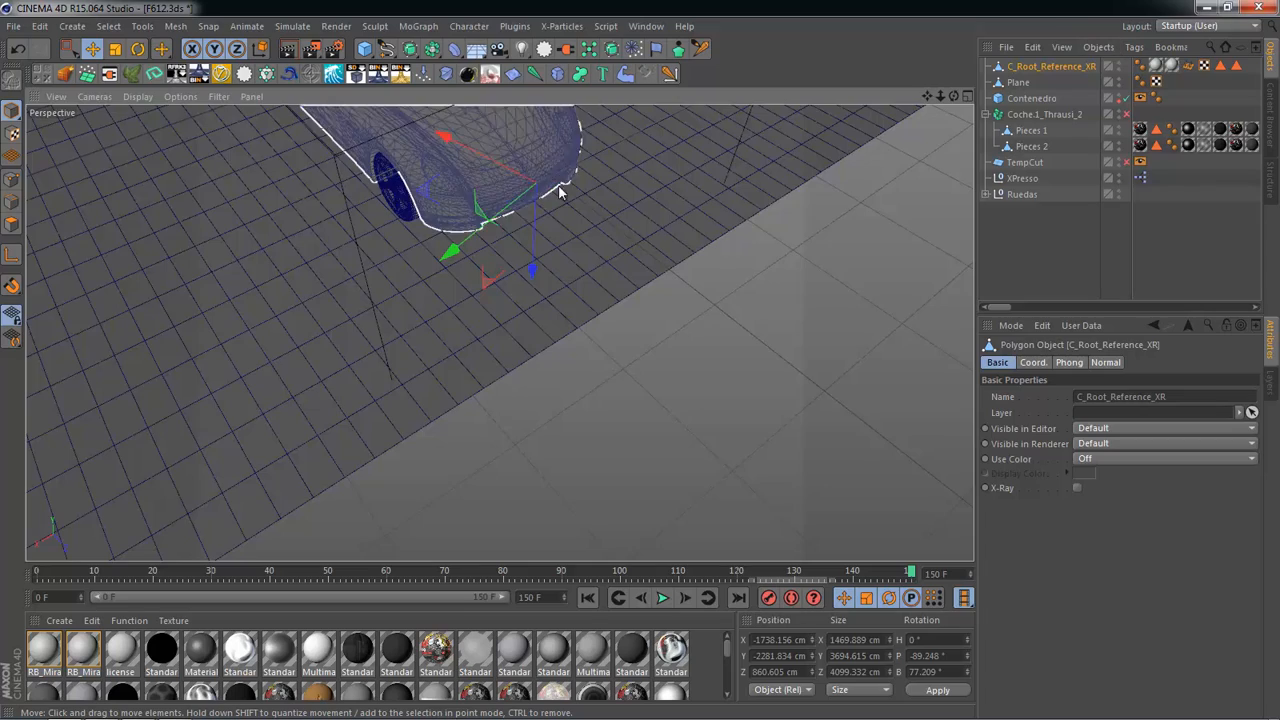
pyautogui.keyDown('alt'); pyautogui.moveTo(560, 189); pyautogui.dragTo(571, 381, button='middle'); pyautogui.keyUp('alt')
pyautogui.moveTo(511, 415); pyautogui.dragTo(419, 233)
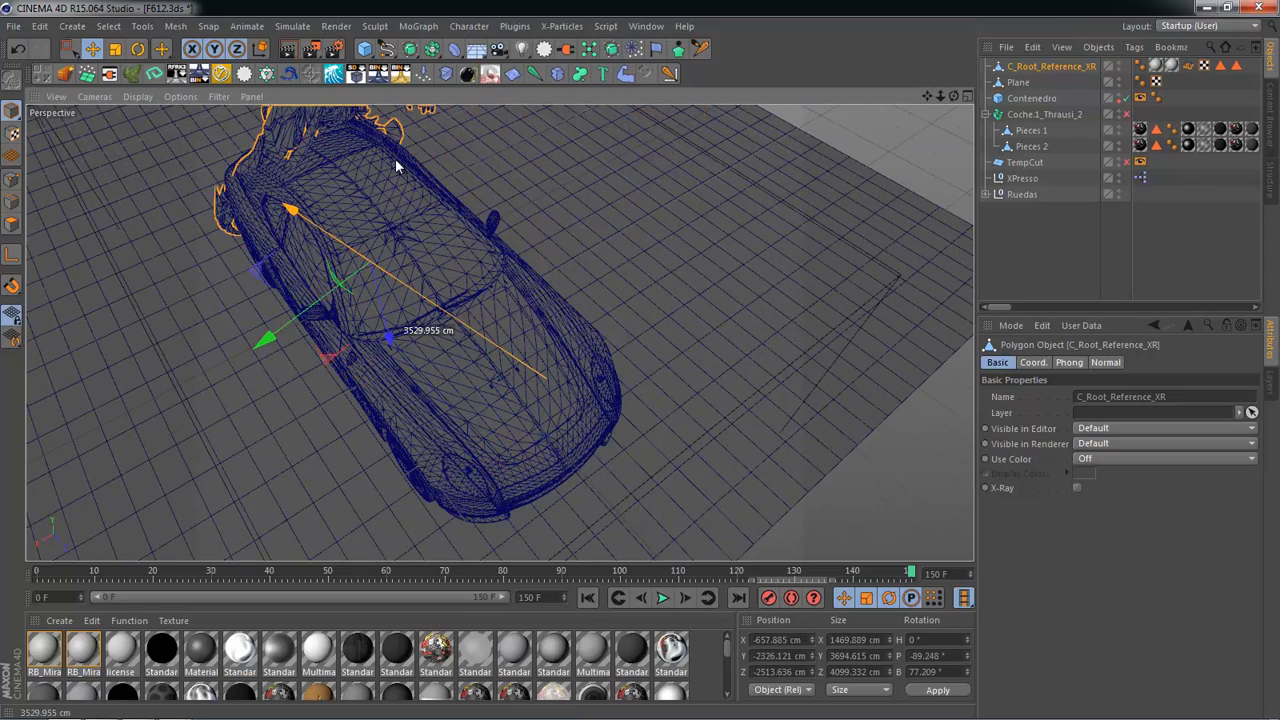
pyautogui.moveTo(397, 166); pyautogui.dragTo(477, 322)
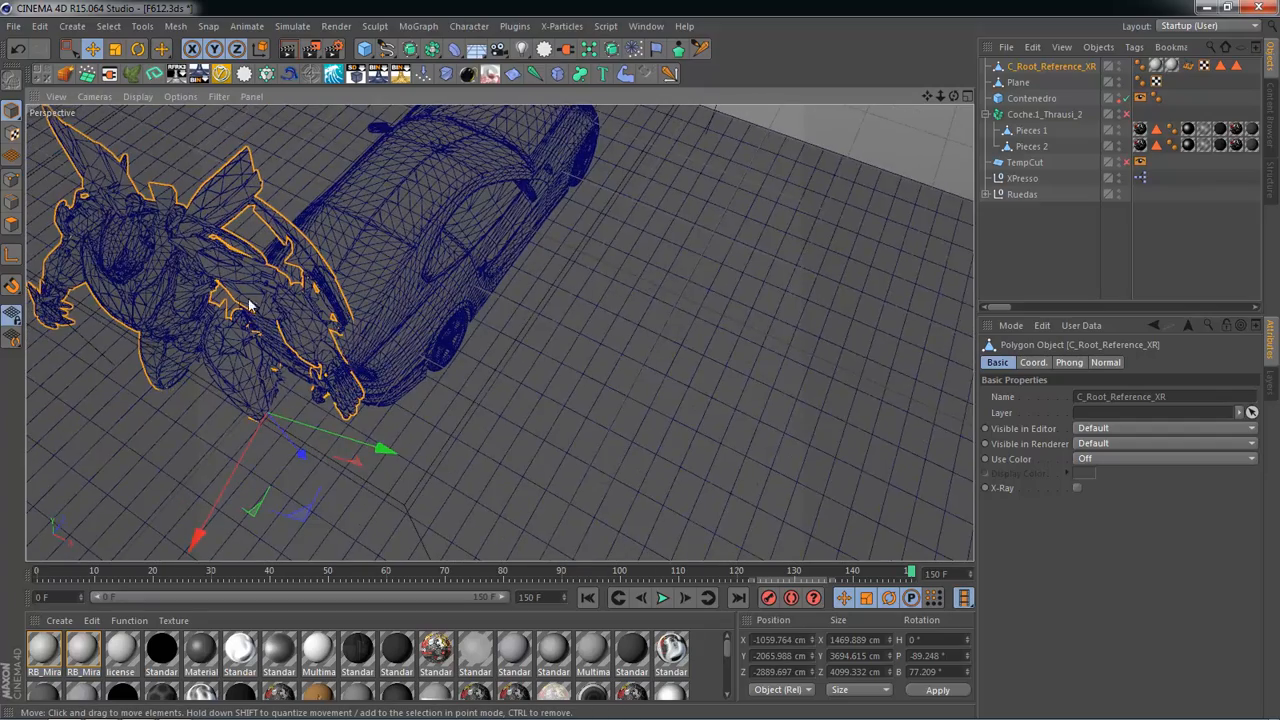
pyautogui.keyDown('alt'); pyautogui.moveTo(249, 299); pyautogui.dragTo(246, 295); pyautogui.keyUp('alt')
pyautogui.moveTo(193, 252); pyautogui.dragTo(150, 250)
# Step: Rotate the robot at the car's rear to about H 2.3°, P -88.9°, B 97.8°
pyautogui.press('r')
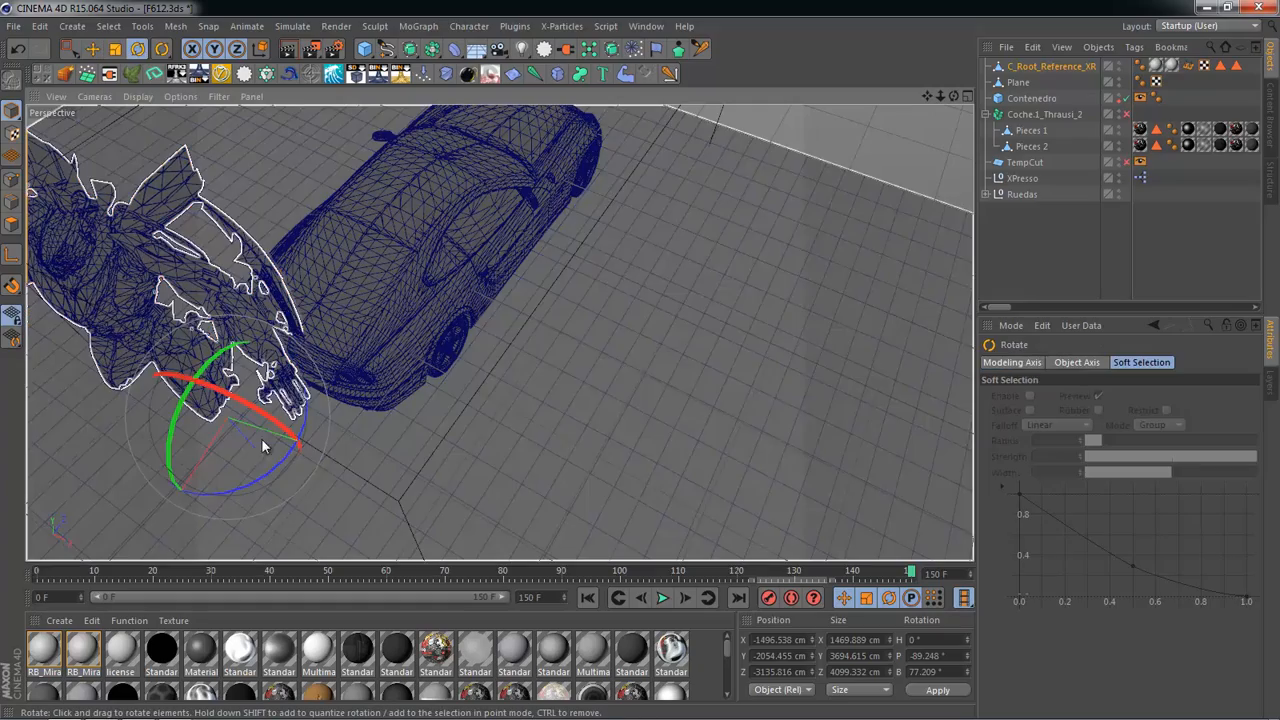
pyautogui.moveTo(255, 485); pyautogui.dragTo(245, 440)
pyautogui.press('e')
pyautogui.keyDown('alt'); pyautogui.moveTo(434, 408); pyautogui.dragTo(718, 241); pyautogui.keyUp('alt')
pyautogui.keyDown('alt'); pyautogui.moveTo(718, 240); pyautogui.dragTo(919, 354, button='middle'); pyautogui.keyUp('alt')
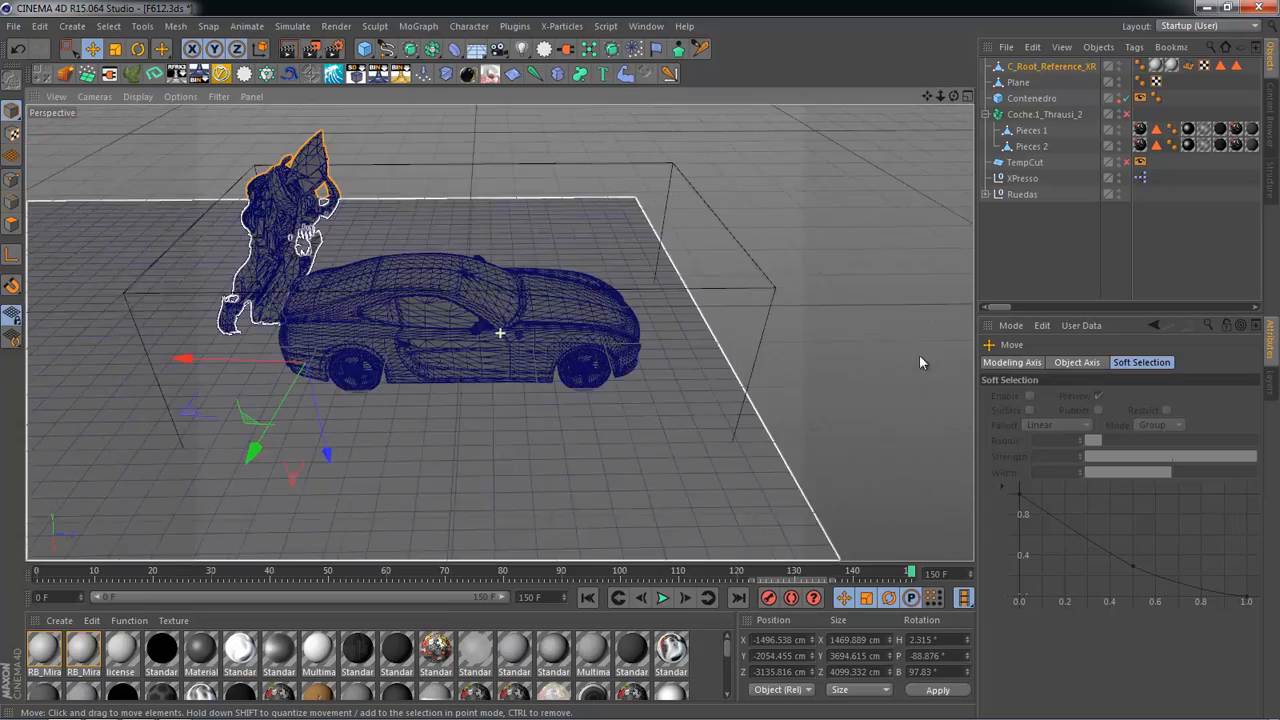
# Step: Adjust the robot's position to about X -1567, Y -1806, Z -2950 cm, keyframe it at frame 150, and return to frame 0
pyautogui.keyDown('alt'); pyautogui.moveTo(500, 334); pyautogui.dragTo(640, 361); pyautogui.keyUp('alt')
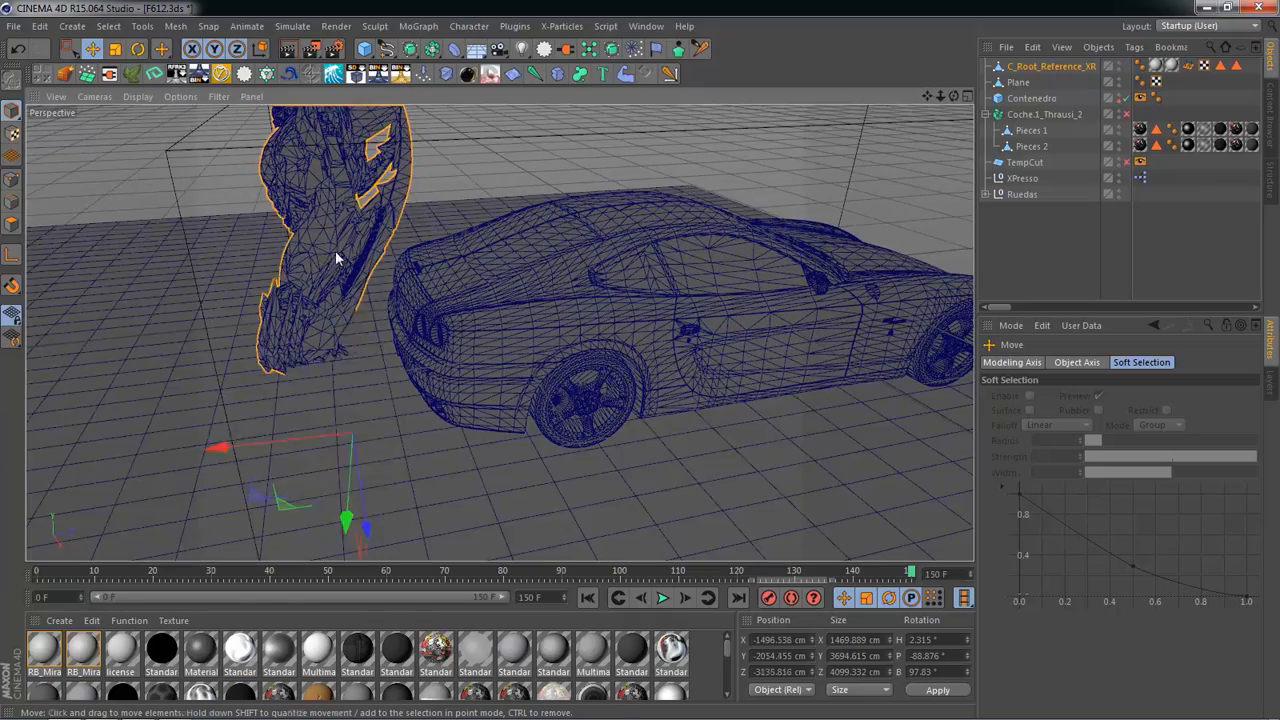
pyautogui.keyDown('alt'); pyautogui.moveTo(342, 231); pyautogui.dragTo(309, 347); pyautogui.keyUp('alt')
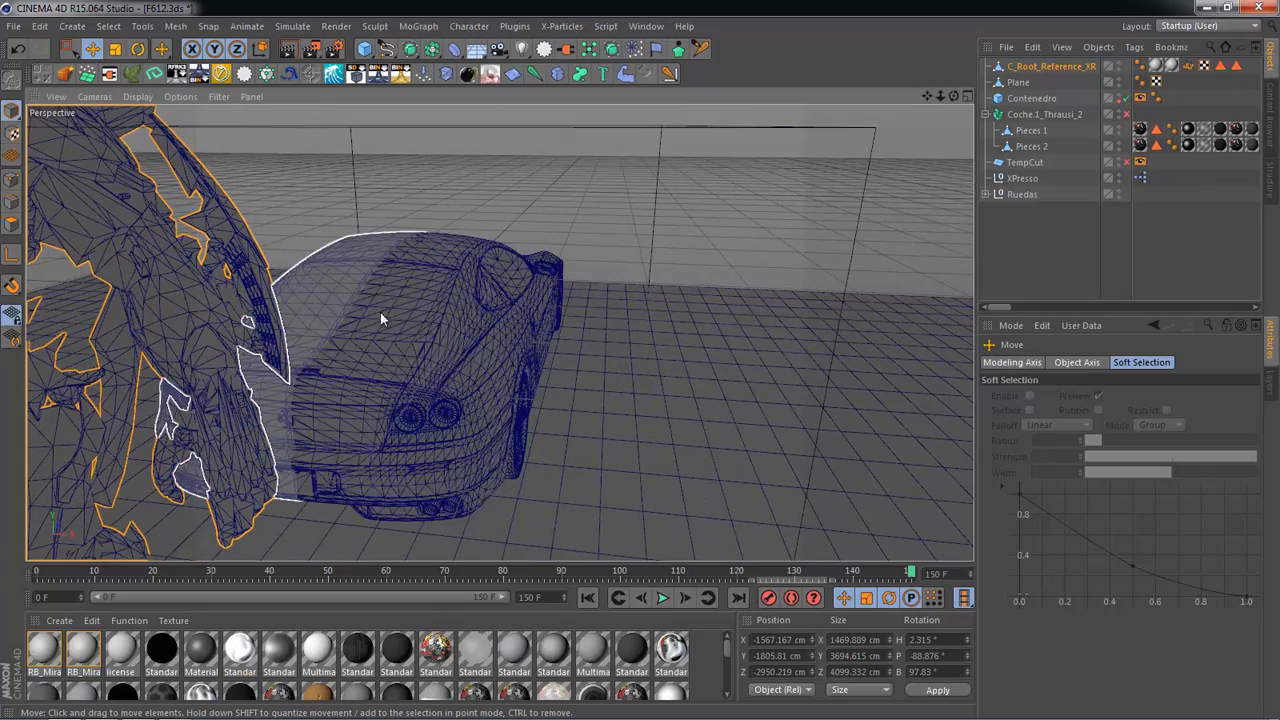
pyautogui.keyDown('alt'); pyautogui.moveTo(380, 318); pyautogui.dragTo(411, 351); pyautogui.keyUp('alt')
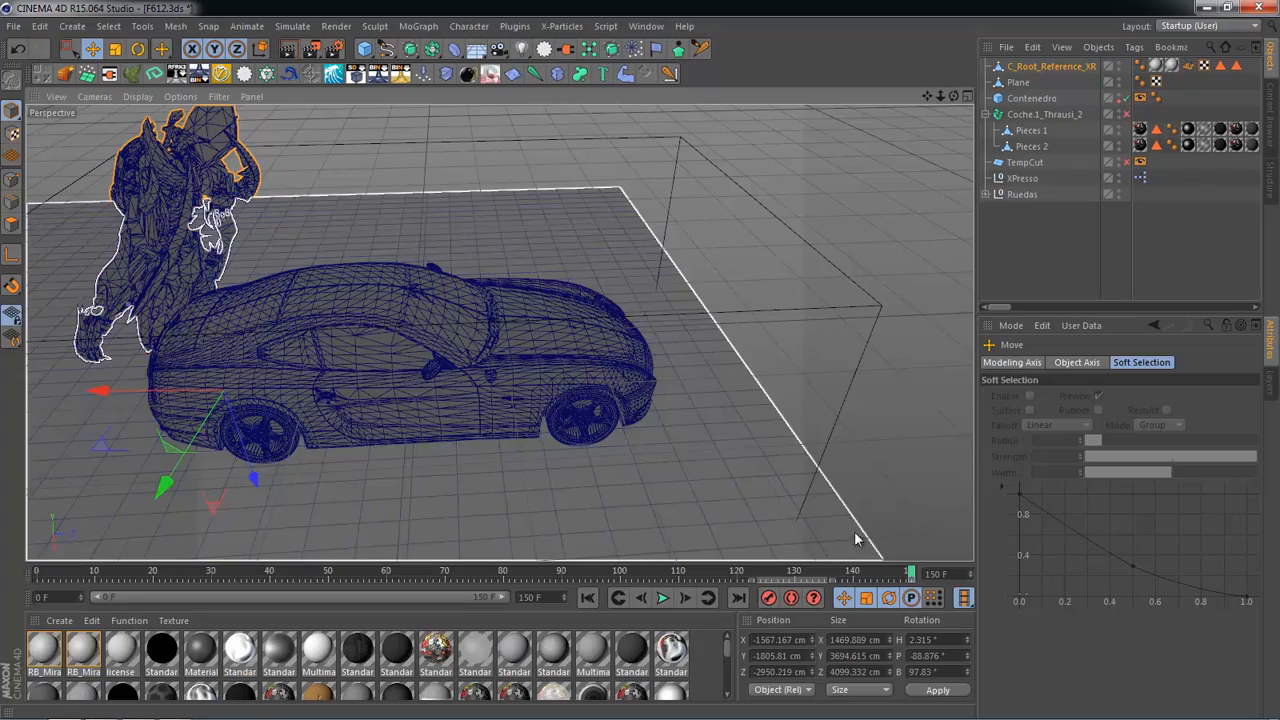
pyautogui.keyDown('alt'); pyautogui.moveTo(645, 203); pyautogui.dragTo(610, 250); pyautogui.keyUp('alt')
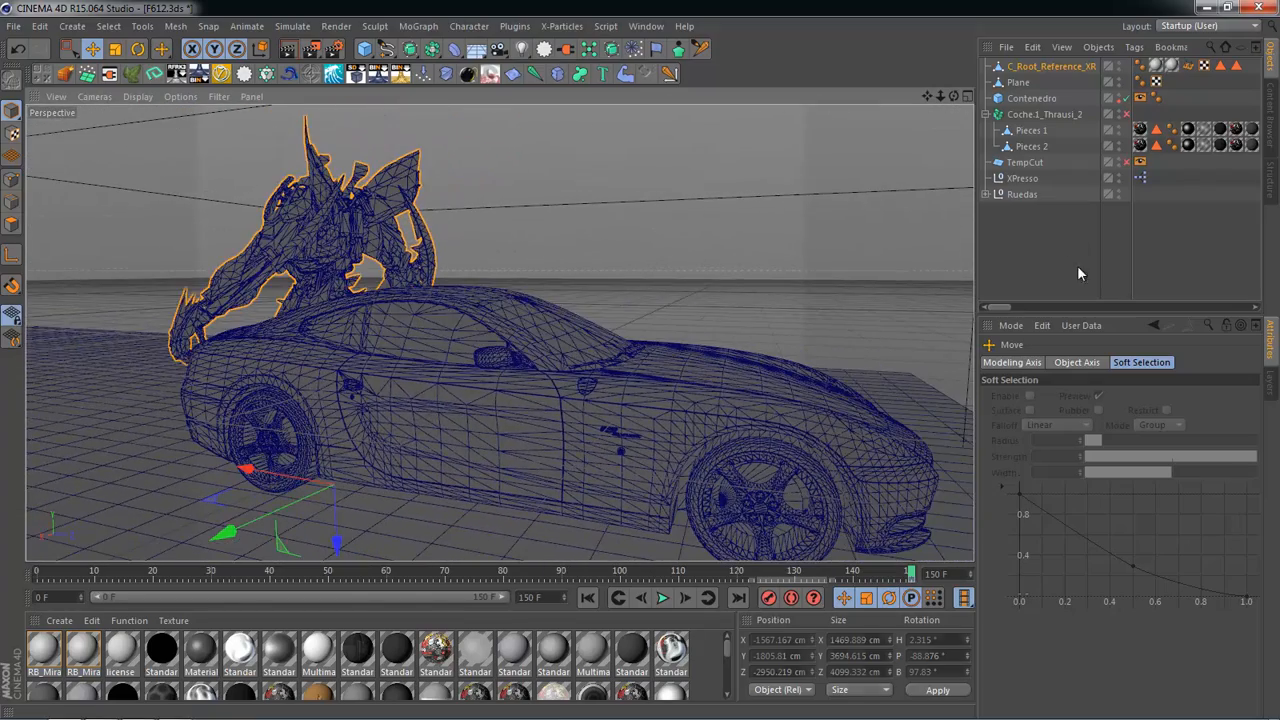
pyautogui.click(1077, 265)
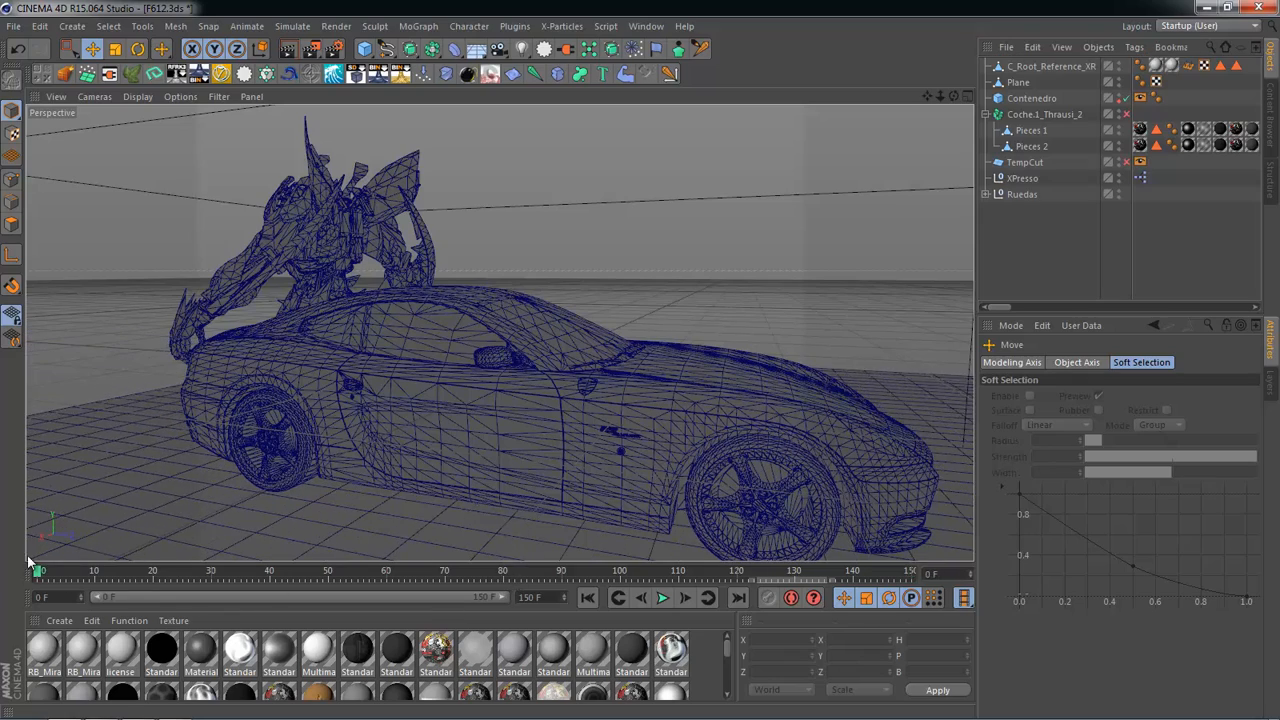
# Step: In the Top view, move the robot forward past the car's front to about X -1303, Y -1674, Z 3768 cm
pyautogui.middleClick(694, 294)
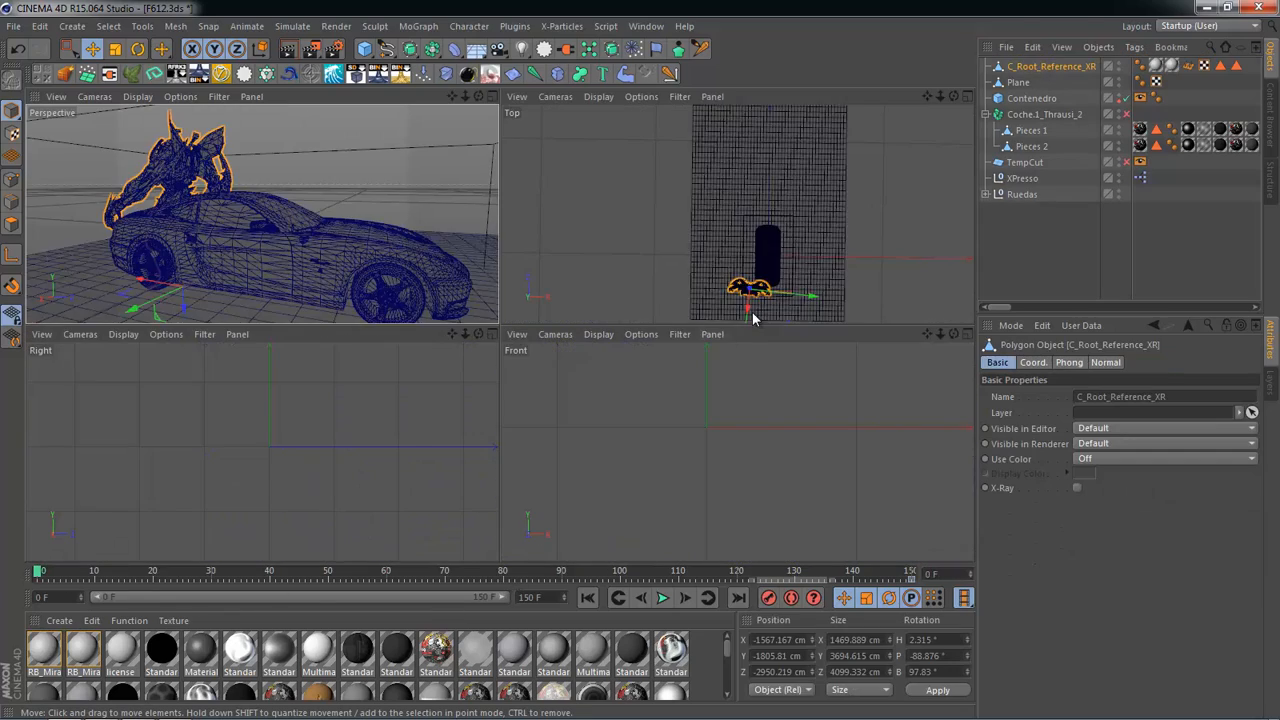
pyautogui.middleClick(751, 312)
pyautogui.scroll(5, 570, 485)
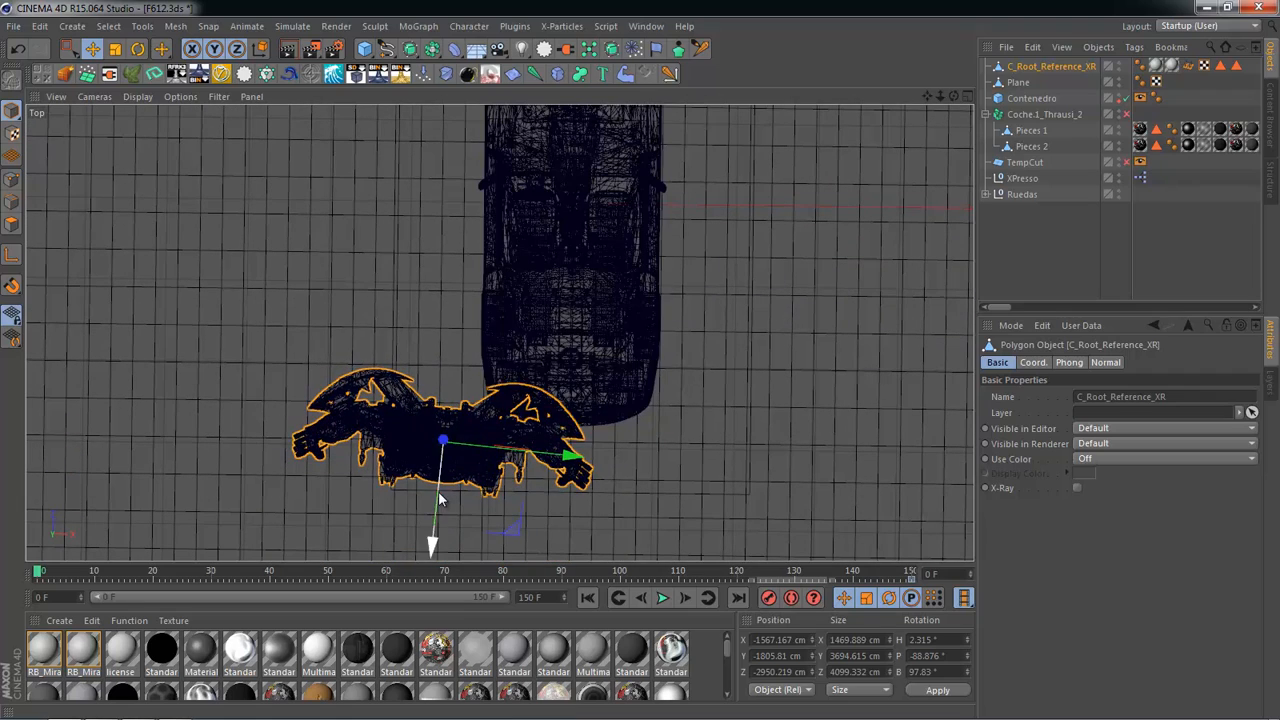
pyautogui.moveTo(441, 500); pyautogui.dragTo(512, 333)
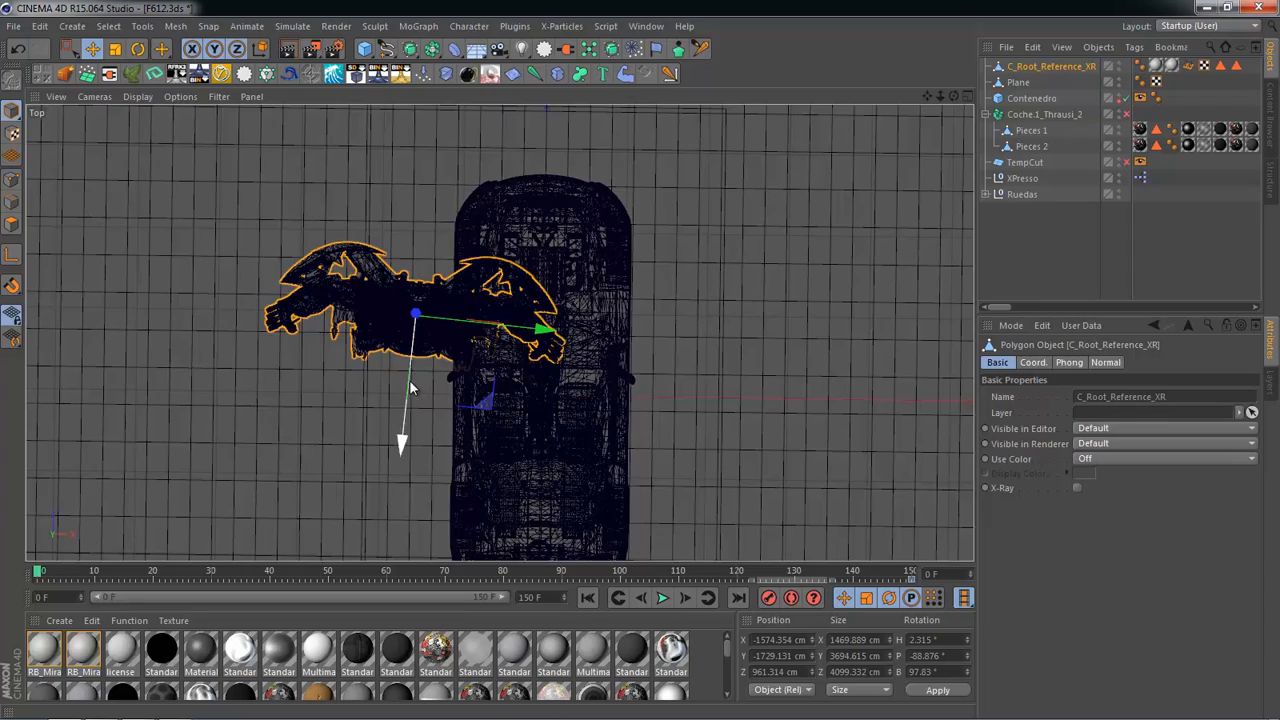
pyautogui.moveTo(411, 384); pyautogui.dragTo(447, 229)
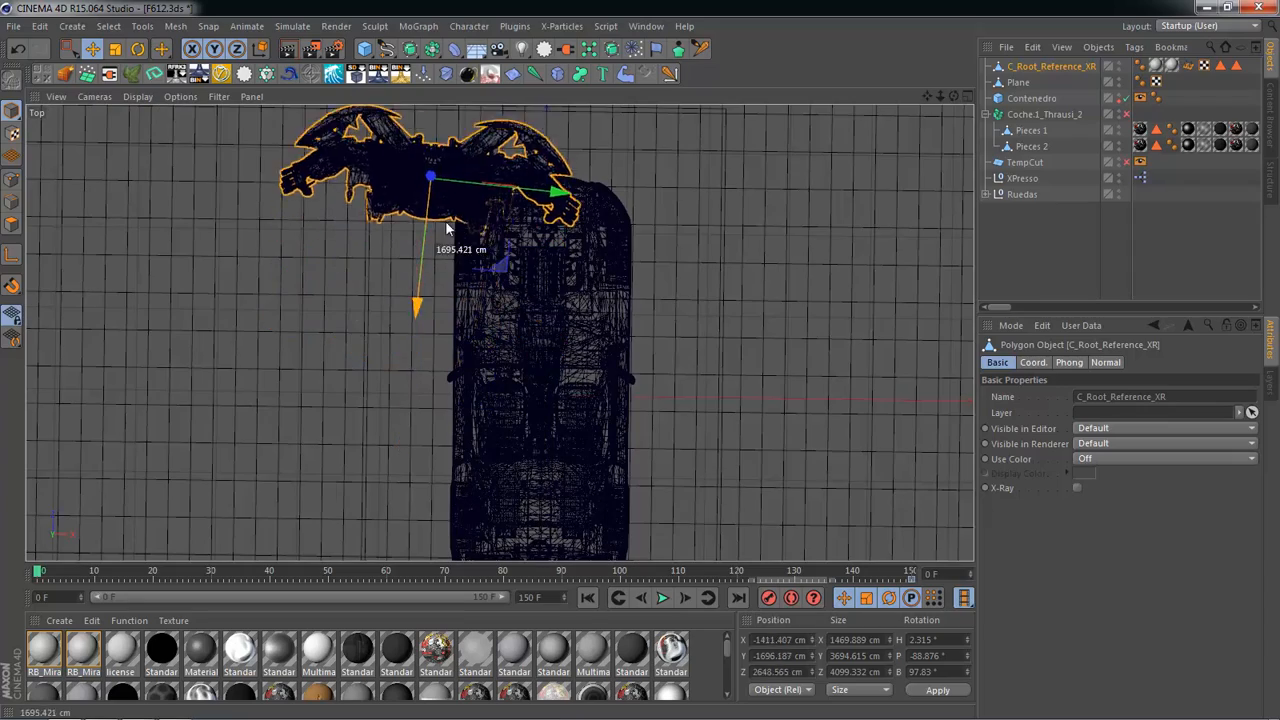
pyautogui.keyDown('alt'); pyautogui.moveTo(573, 173); pyautogui.dragTo(562, 415, button='middle'); pyautogui.keyUp('alt')
pyautogui.scroll(1, 680, 477)
# Step: In the Perspective view, move the robot to about X -1023, Y -1618, Z 6673 cm, keyframe it at frame 0, and play the animation
pyautogui.middleClick(345, 288)
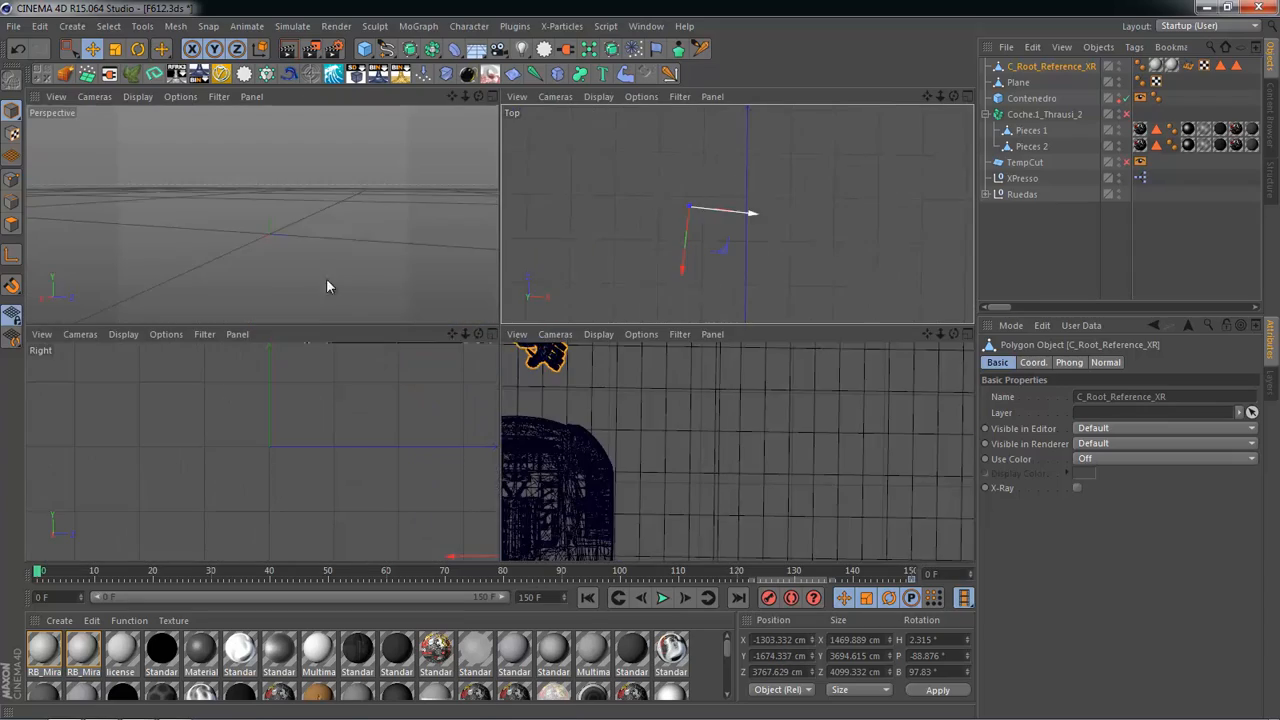
pyautogui.middleClick(300, 254)
pyautogui.scroll(-3, 543, 273)
pyautogui.keyDown('alt'); pyautogui.moveTo(795, 292); pyautogui.dragTo(597, 293); pyautogui.keyUp('alt')
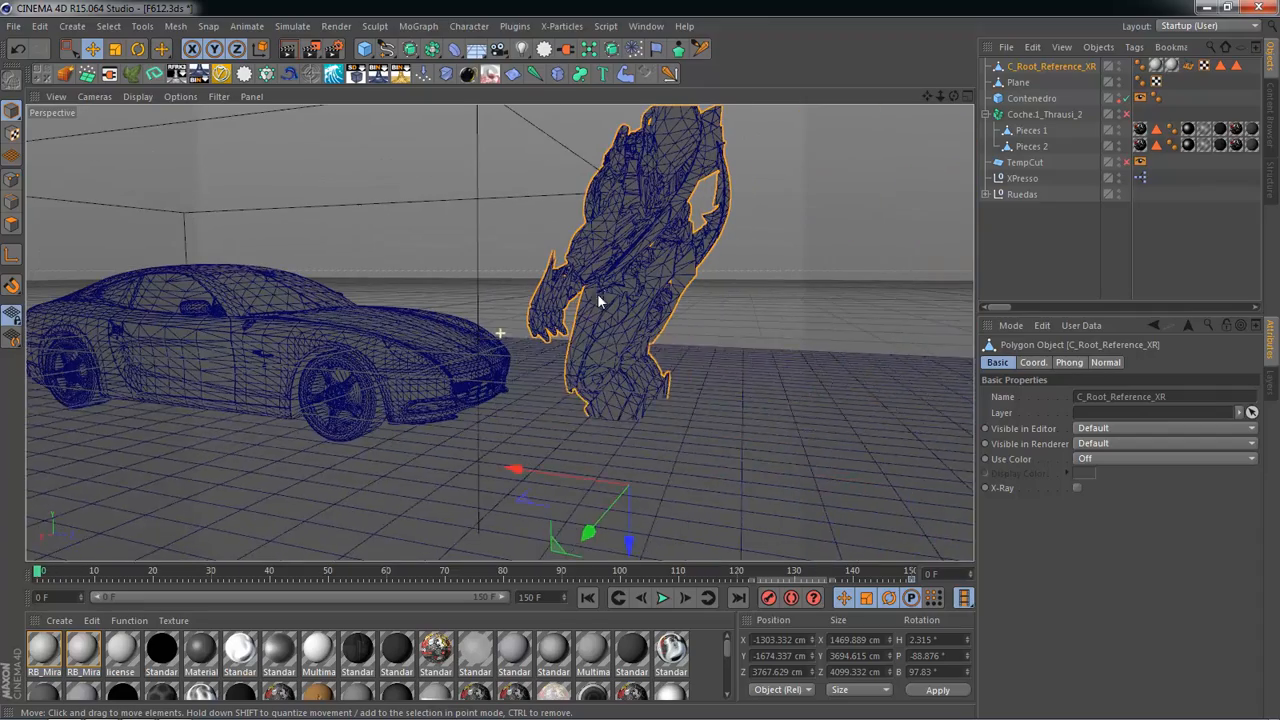
pyautogui.moveTo(577, 478); pyautogui.dragTo(906, 490)
pyautogui.keyDown('alt'); pyautogui.moveTo(615, 421); pyautogui.dragTo(820, 532); pyautogui.keyUp('alt')
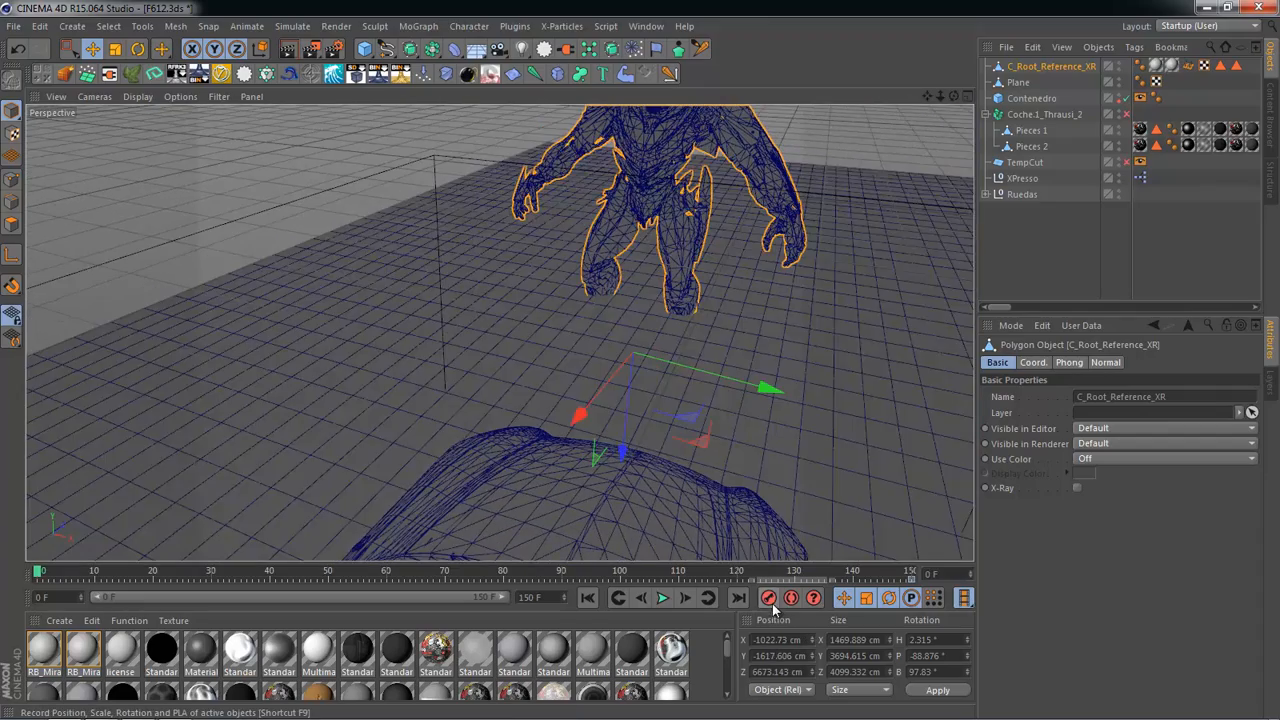
pyautogui.keyDown('alt'); pyautogui.moveTo(768, 500); pyautogui.dragTo(680, 443); pyautogui.keyUp('alt')
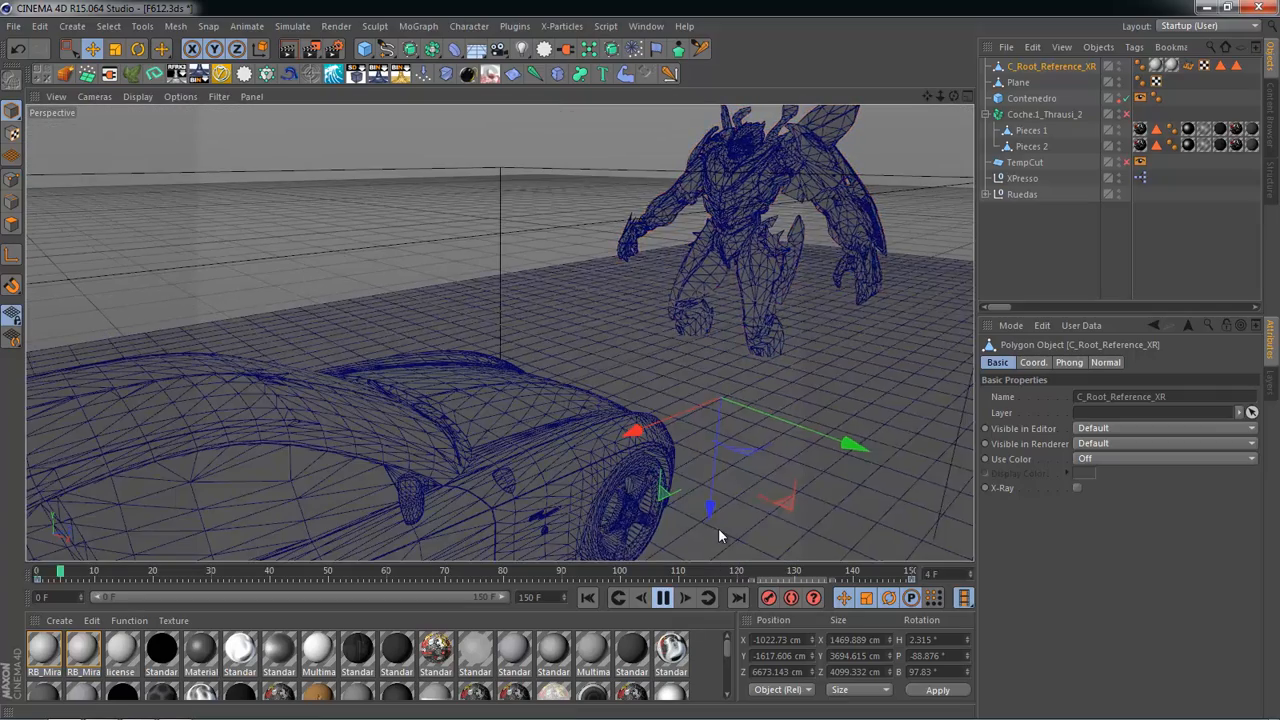
# Step: Watch the robot pass the car from an angle showing the whole car, stop playback, and return to frame 0
pyautogui.keyDown('alt'); pyautogui.moveTo(750, 478); pyautogui.dragTo(525, 448); pyautogui.keyUp('alt')
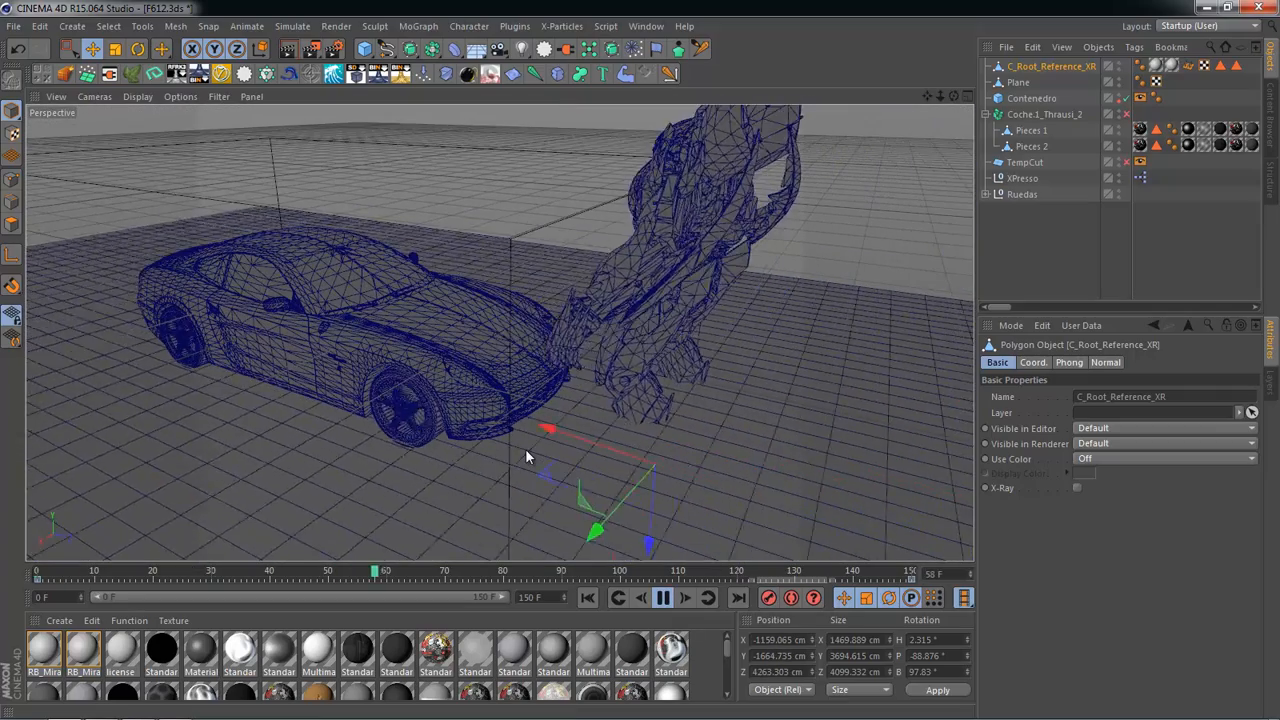
pyautogui.click(663, 603)
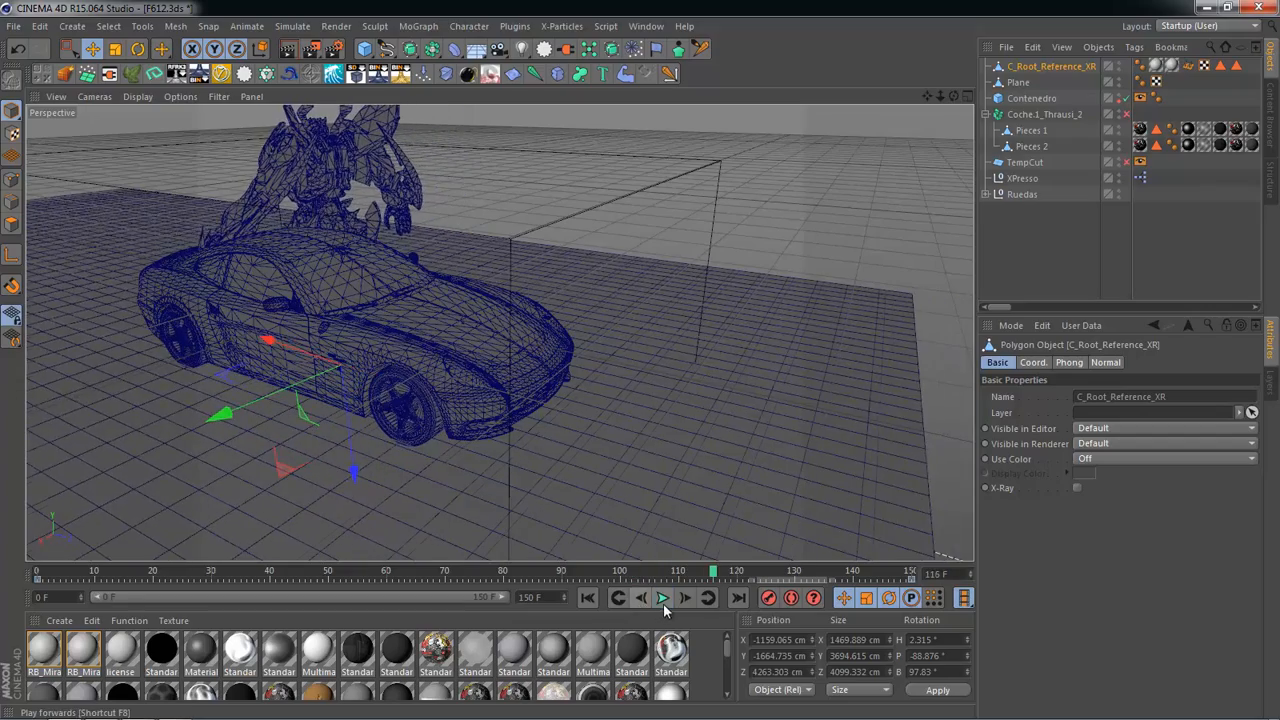
pyautogui.moveTo(616, 569); pyautogui.dragTo(1, 573)
# Step: Replay the start of the robot's approach from a low side view of the car's front, and return to frame 0
pyautogui.scroll(1, 646, 331)
pyautogui.keyDown('alt'); pyautogui.moveTo(646, 331); pyautogui.dragTo(289, 307); pyautogui.keyUp('alt')
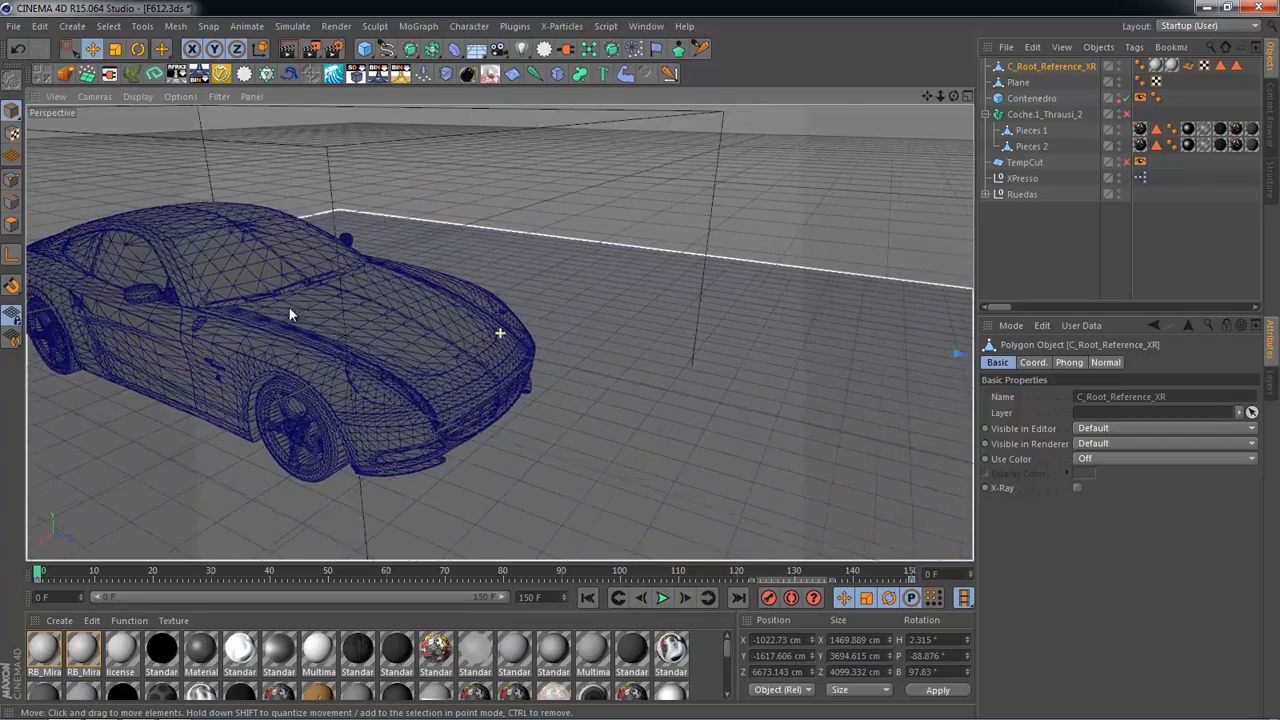
pyautogui.keyDown('alt'); pyautogui.moveTo(289, 307); pyautogui.dragTo(294, 308, button='middle'); pyautogui.keyUp('alt')
pyautogui.keyDown('alt'); pyautogui.moveTo(294, 308); pyautogui.dragTo(463, 306); pyautogui.keyUp('alt')
pyautogui.keyDown('alt'); pyautogui.moveTo(463, 306); pyautogui.dragTo(680, 288, button='middle'); pyautogui.keyUp('alt')
pyautogui.keyDown('alt'); pyautogui.moveTo(455, 331); pyautogui.dragTo(510, 300); pyautogui.keyUp('alt')
pyautogui.click(808, 187)
pyautogui.click(750, 159)
pyautogui.click(660, 598)
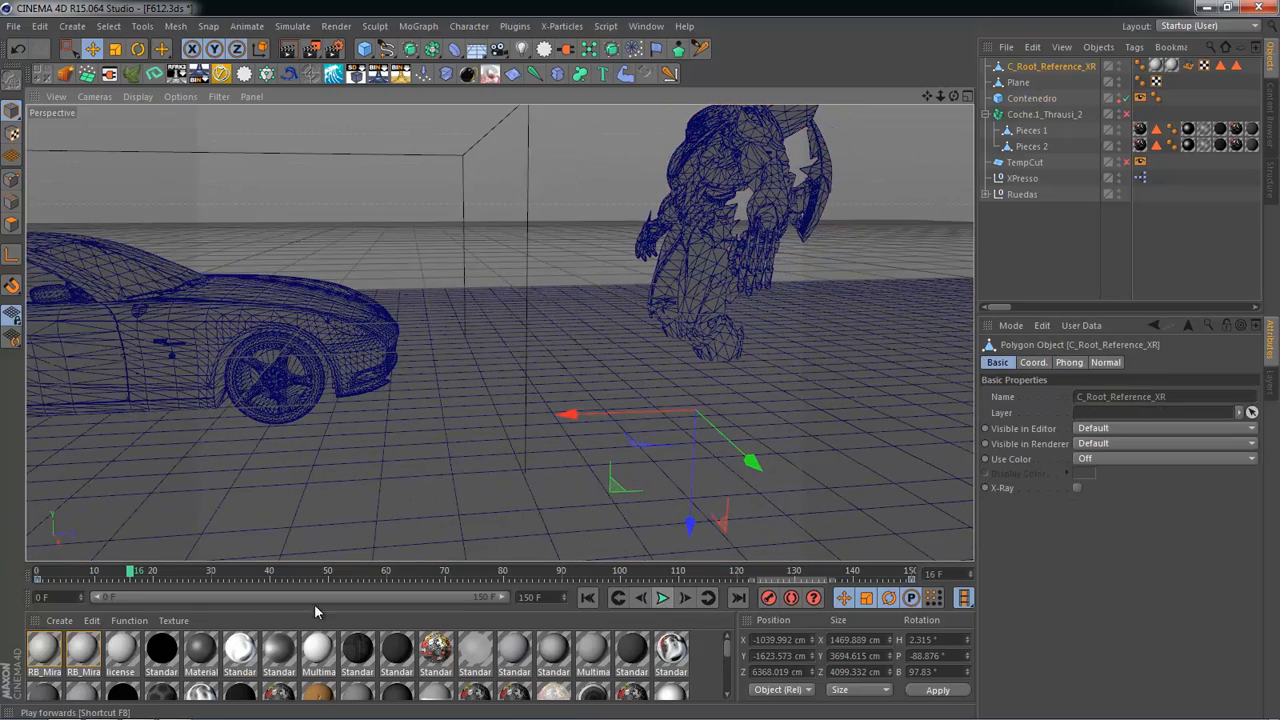
pyautogui.click(38, 574)
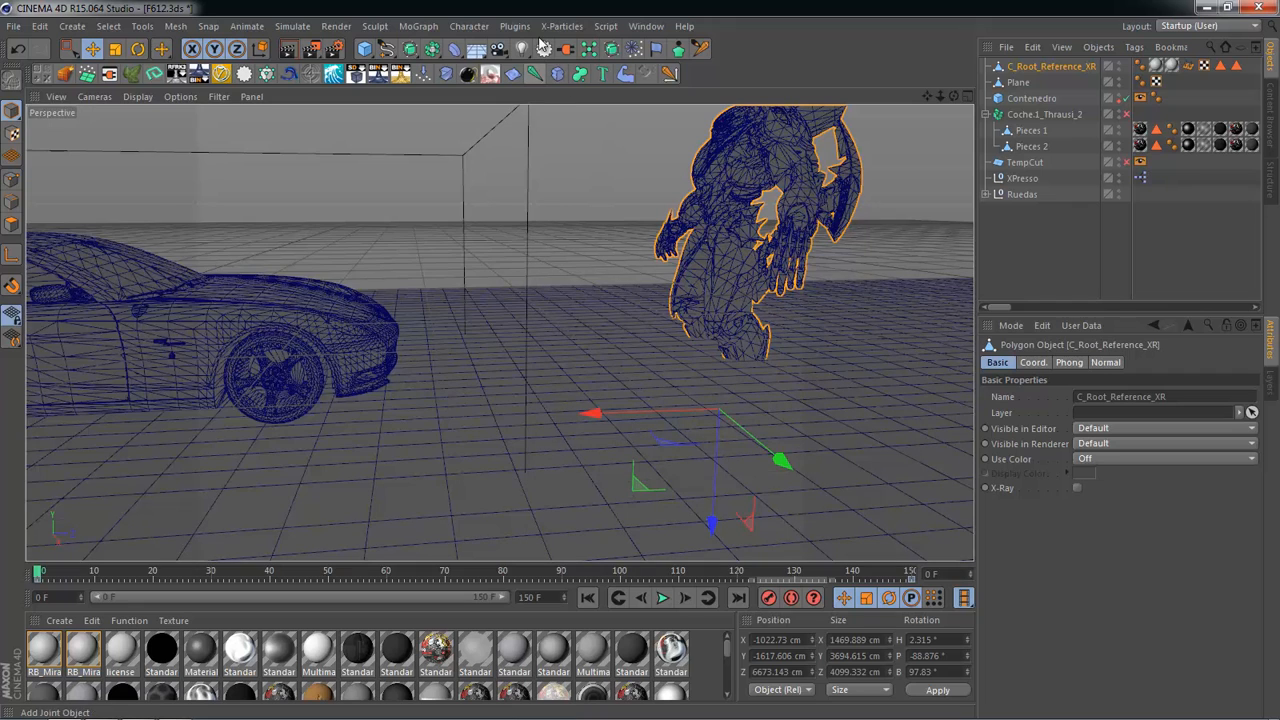
# Step: Open the Timeline and expand the robot's position, scale and rotation tracks
pyautogui.click(645, 27)
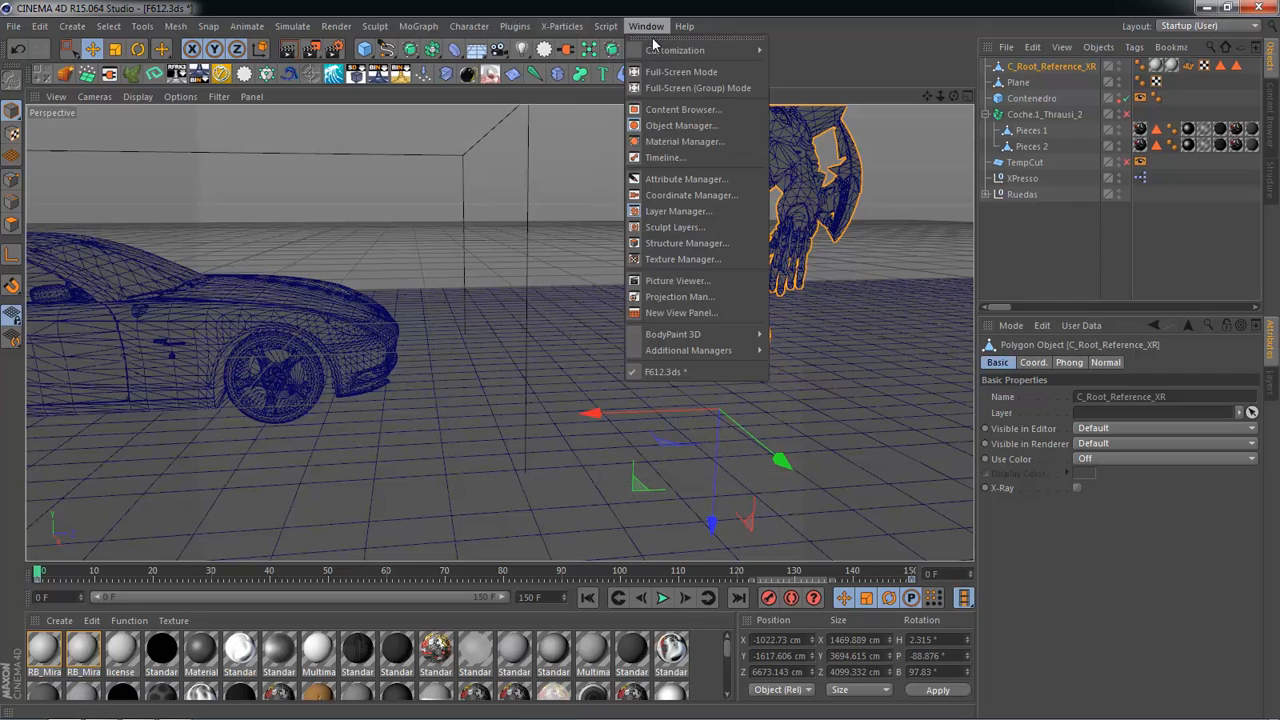
pyautogui.click(662, 158)
pyautogui.moveTo(660, 237); pyautogui.dragTo(571, 155)
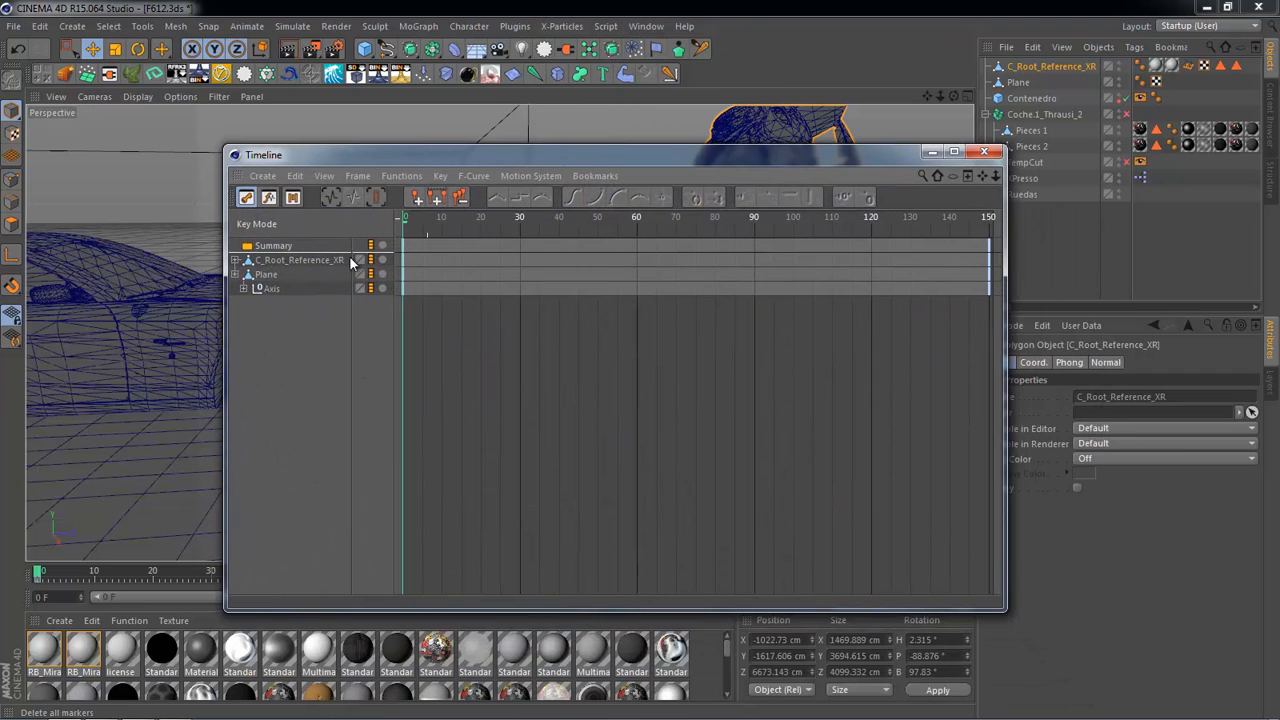
pyautogui.click(237, 287)
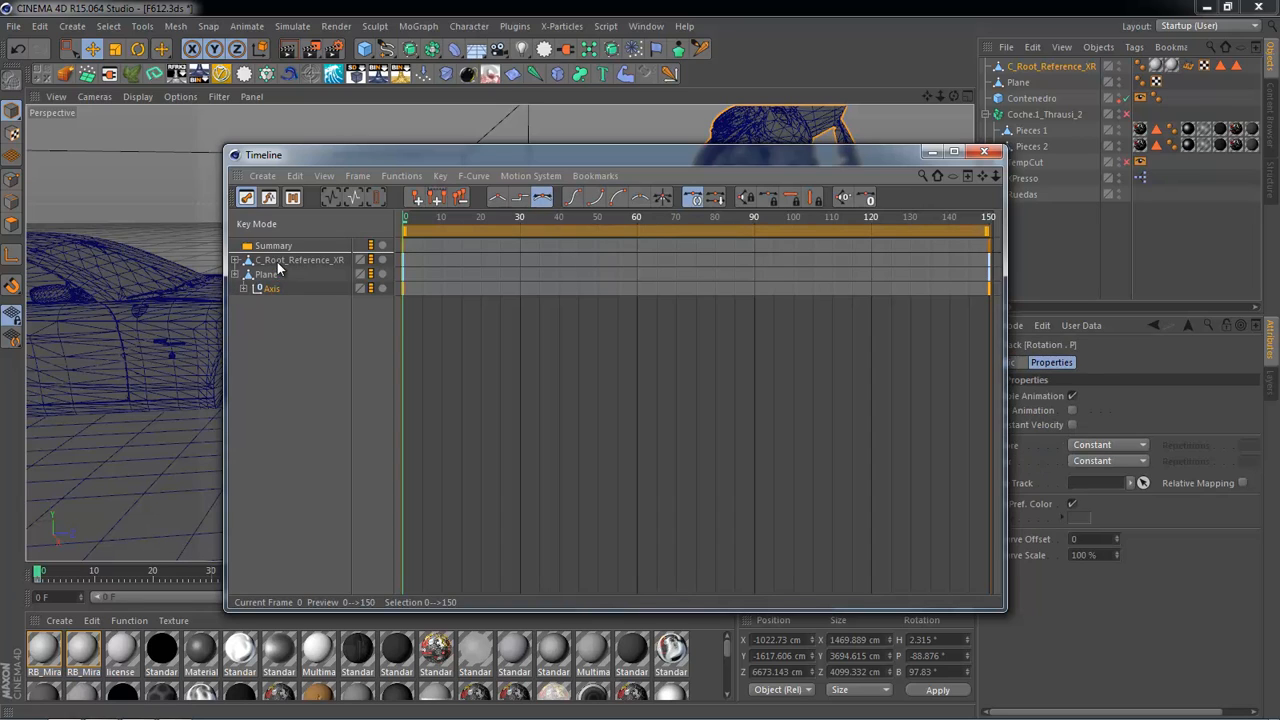
pyautogui.click(236, 260)
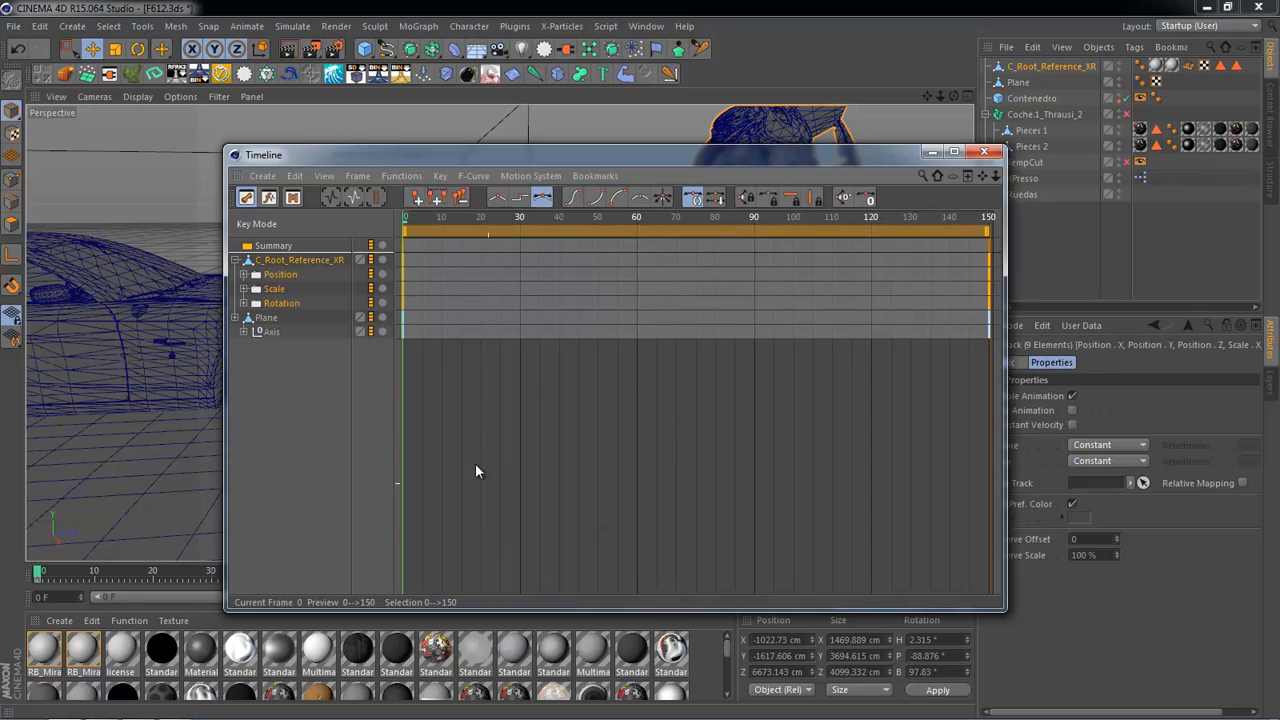
pyautogui.click(426, 324)
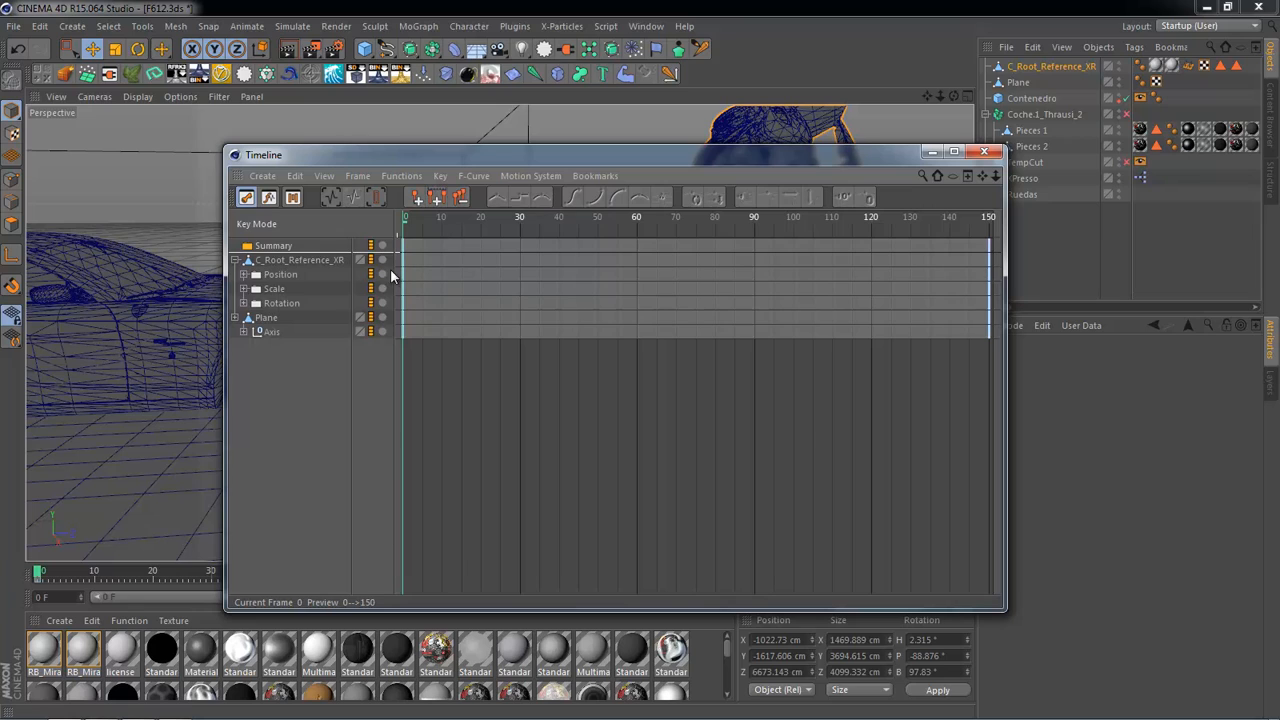
# Step: Shift all of the robot's keys so its motion starts at frame 88, and close the Timeline
pyautogui.click(297, 261)
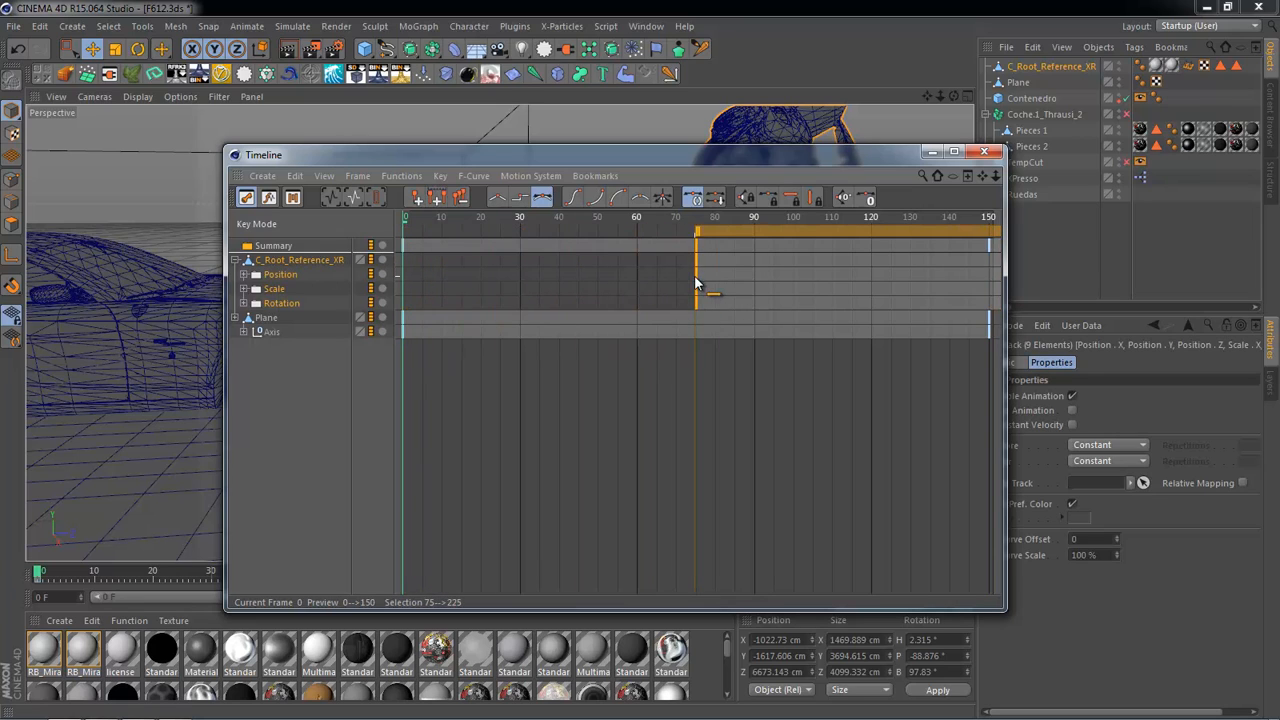
pyautogui.click(746, 280)
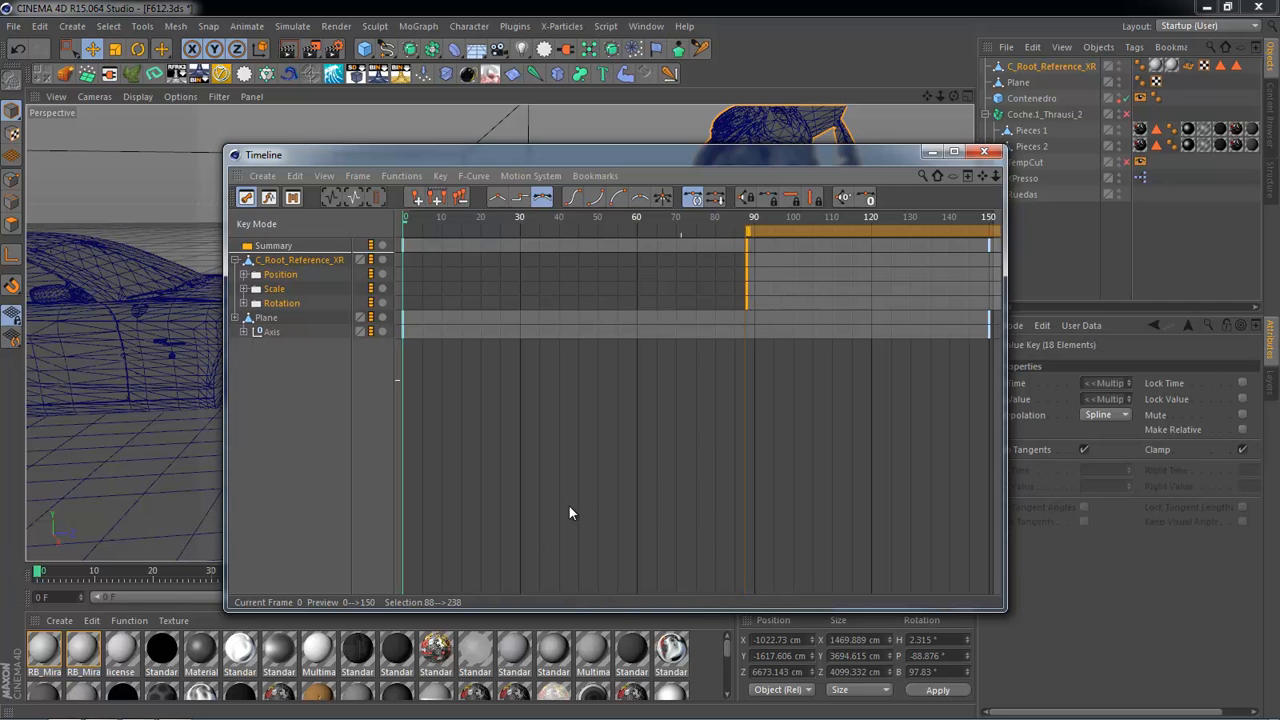
pyautogui.click(993, 153)
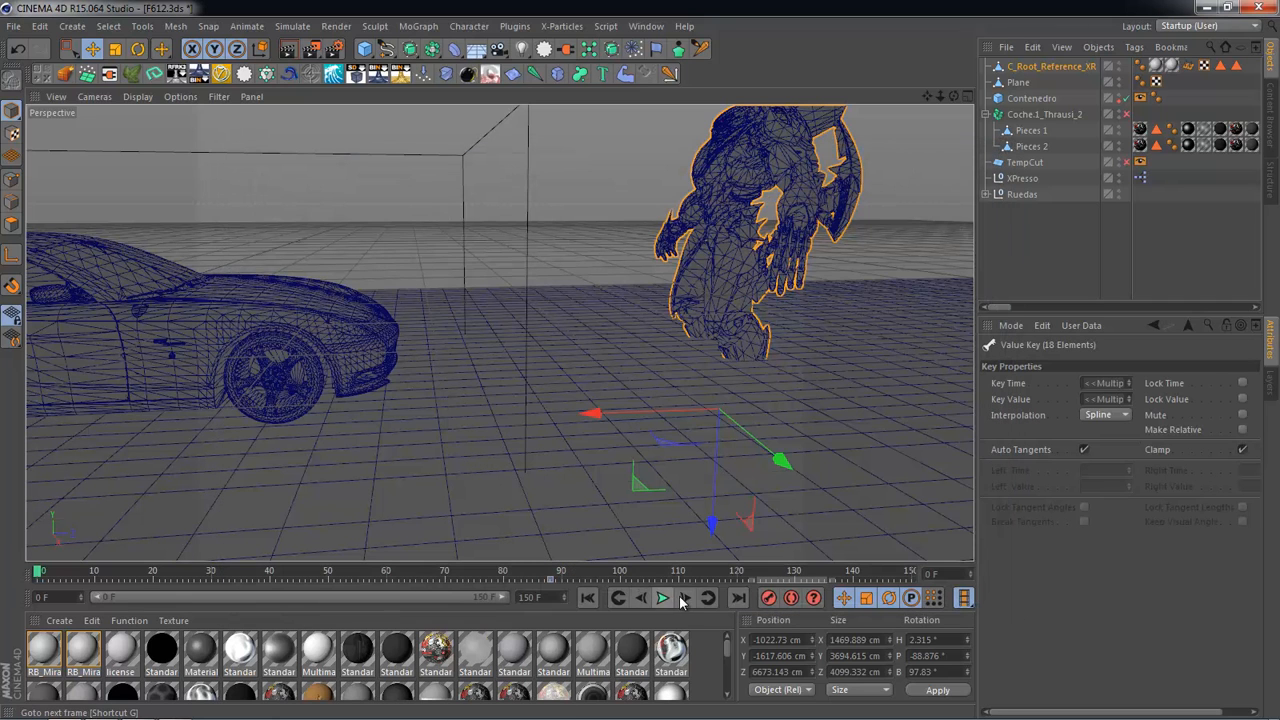
# Step: Play the first frames to check the robot's delayed start, stop playback, and reselect the robot
pyautogui.click(664, 598)
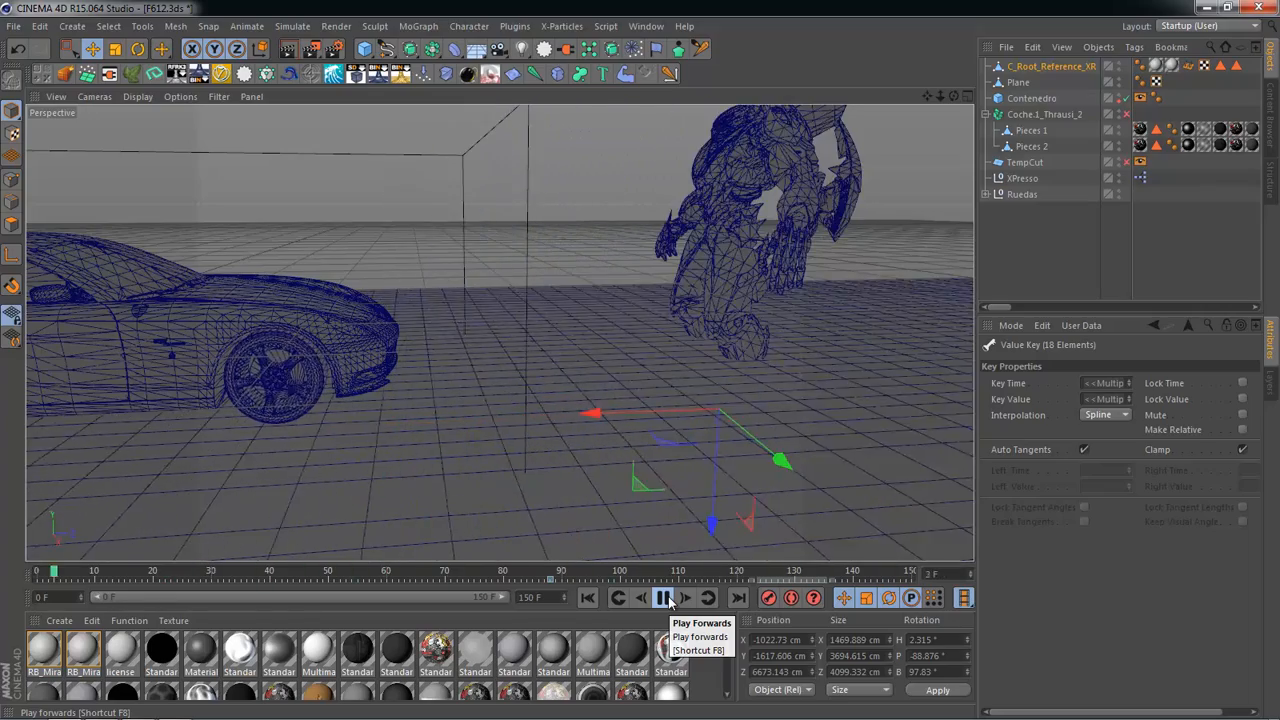
pyautogui.click(664, 598)
pyautogui.click(1049, 259)
pyautogui.click(1028, 66)
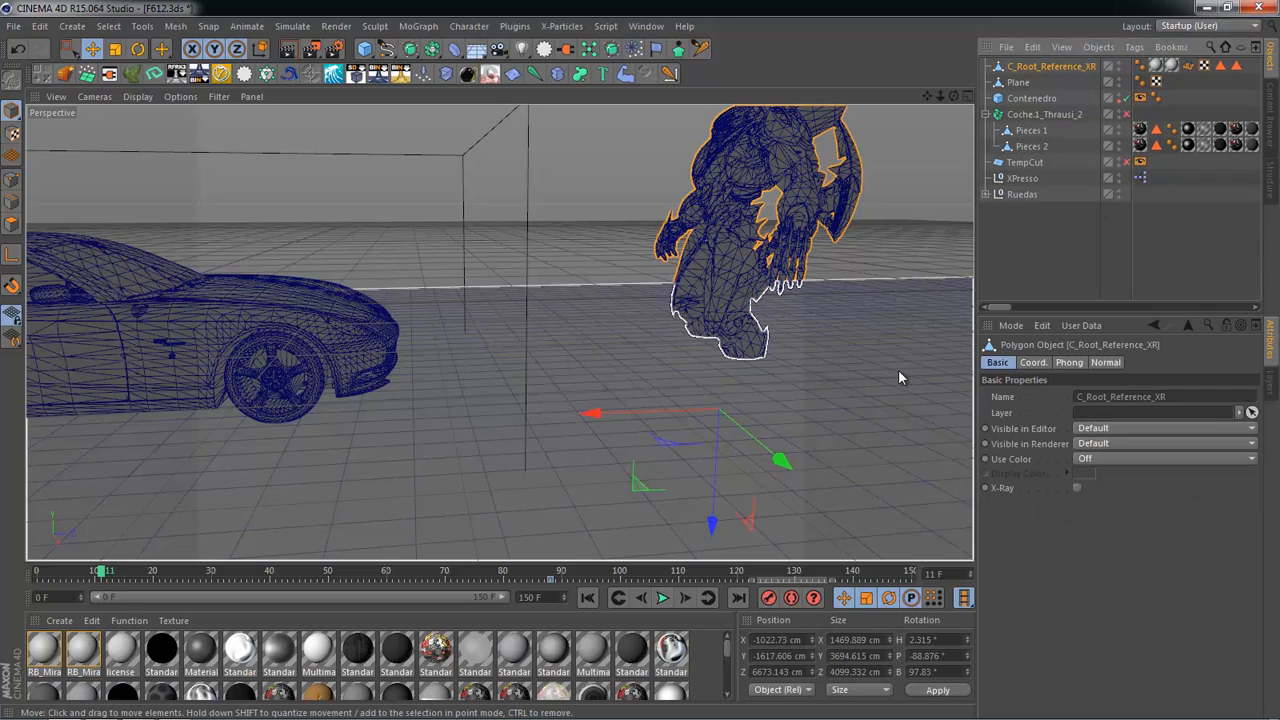
pyautogui.hotkey('alt', 'Tab')
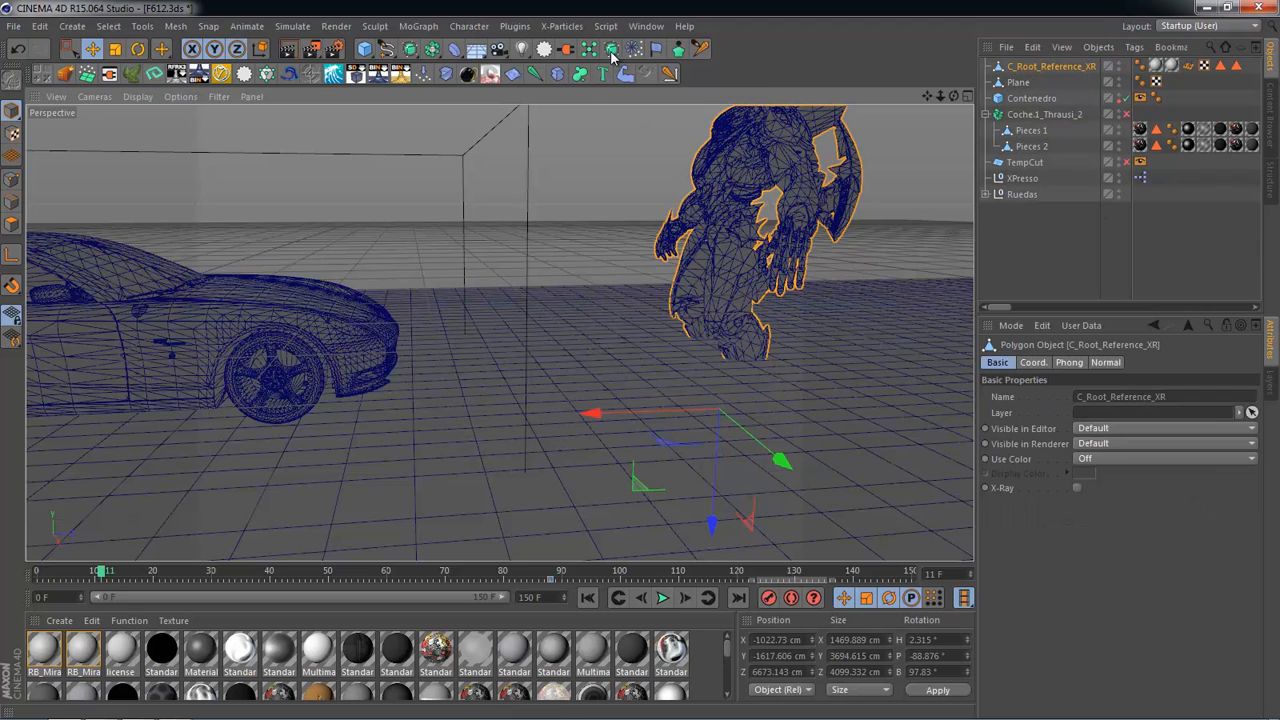
# Step: Reopen the Timeline, shift all animation keys one frame earlier so the robot starts at frame 87, and close it
pyautogui.click(645, 27)
pyautogui.click(677, 160)
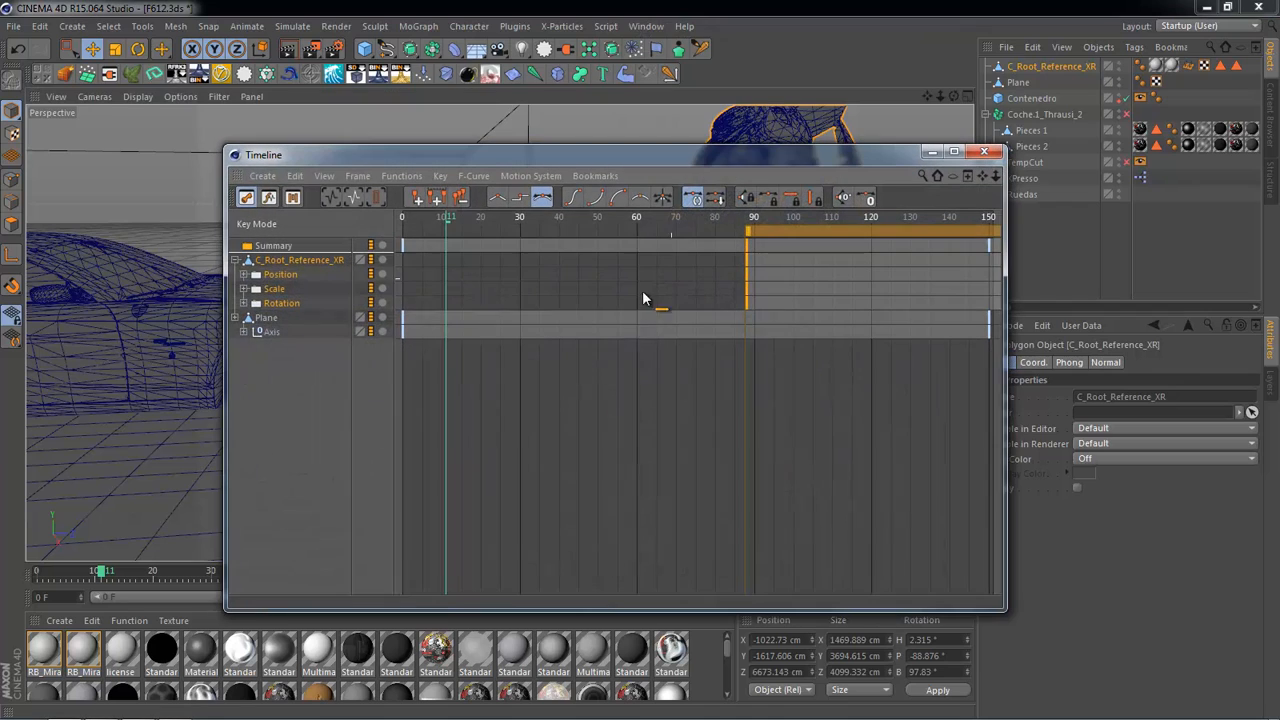
pyautogui.click(682, 443)
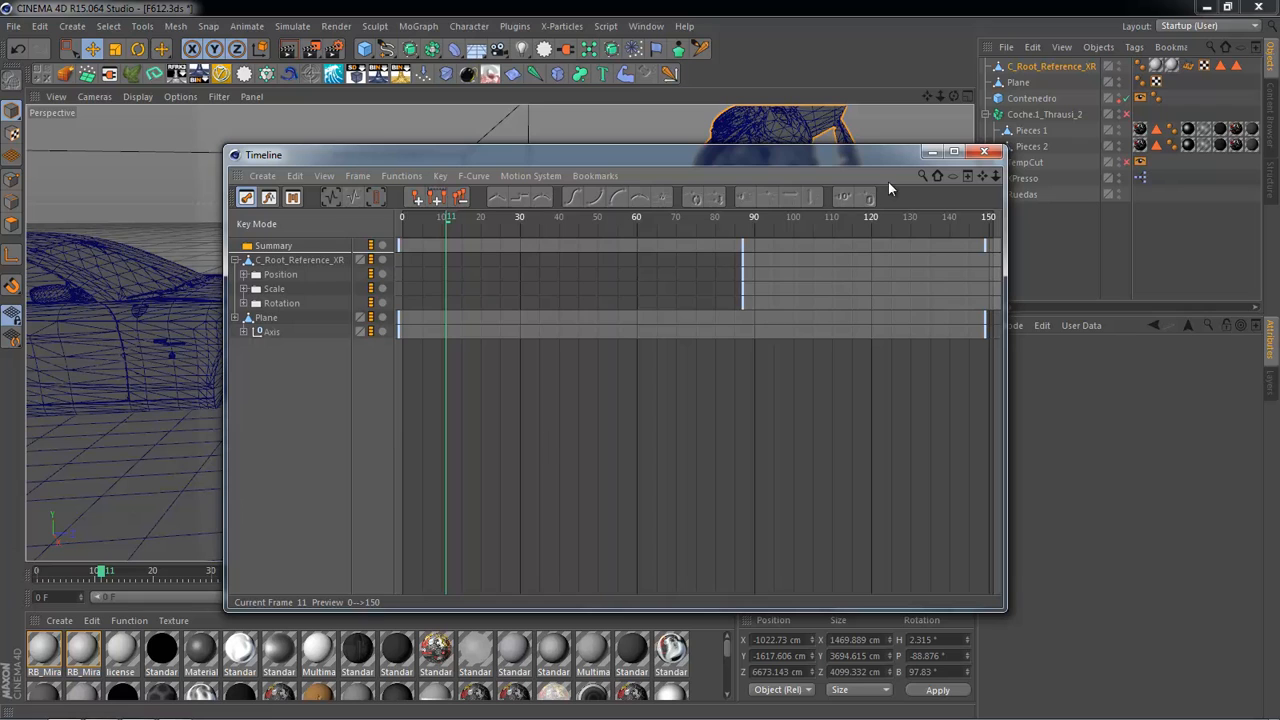
pyautogui.click(1014, 147)
pyautogui.click(984, 151)
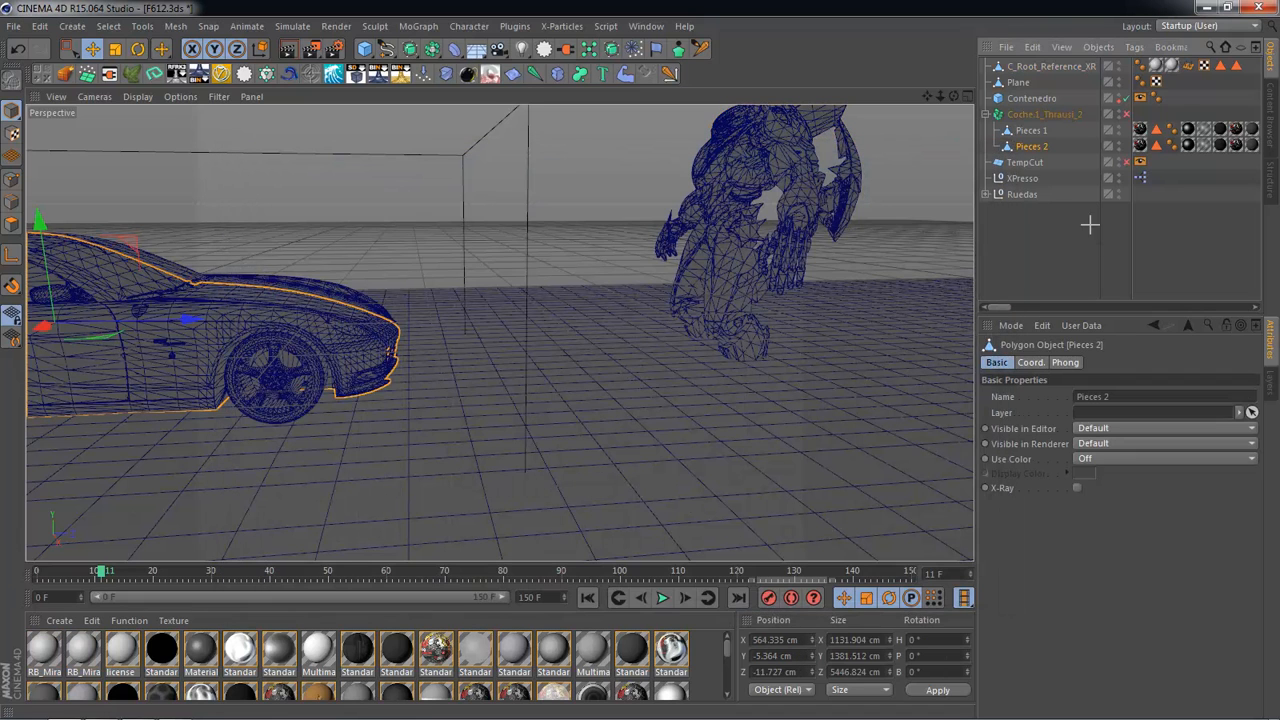
# Step: Reselect the robot, extend the animation length to 300 frames, and widen the preview range to frame 300
pyautogui.click(1037, 67)
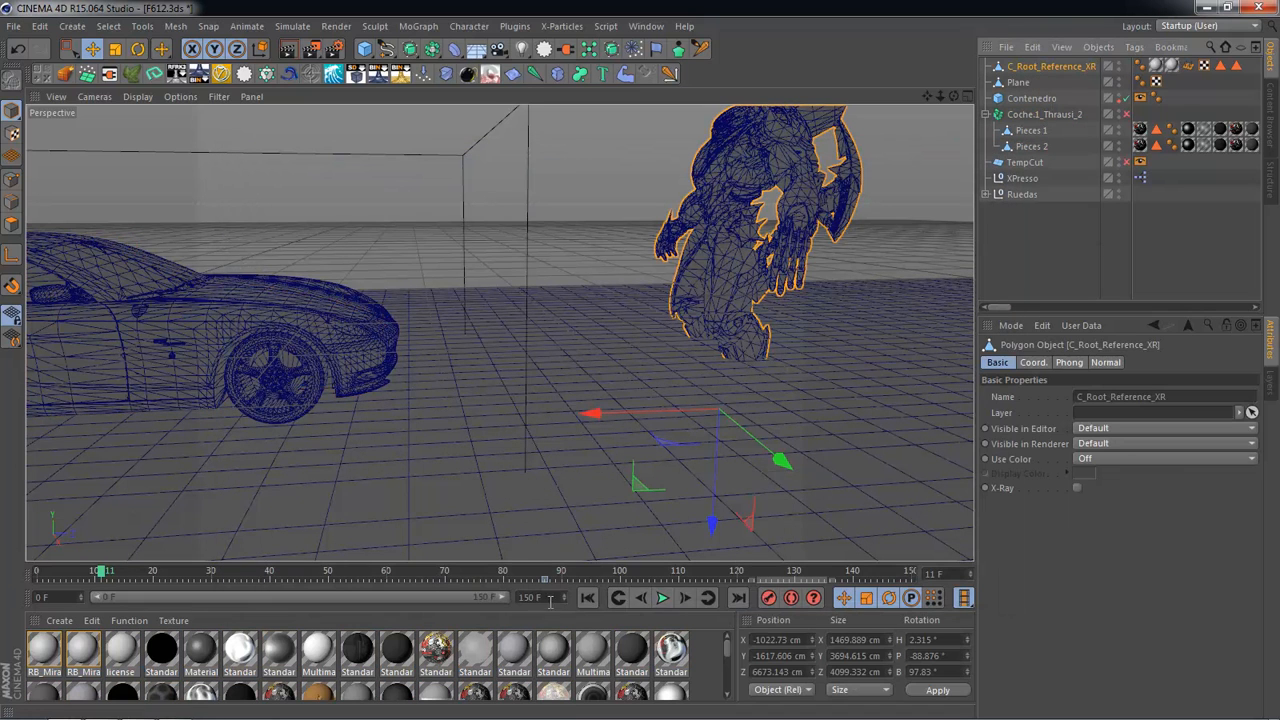
pyautogui.write('300')
pyautogui.press('Return')
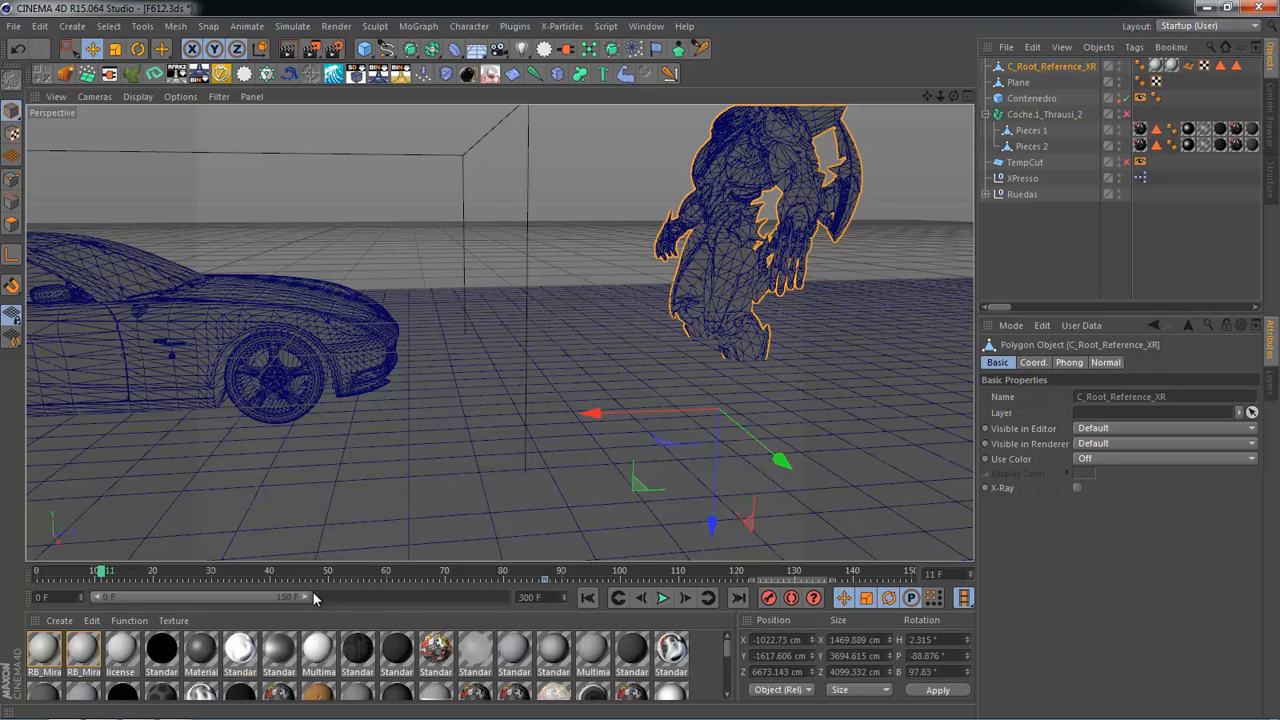
pyautogui.moveTo(313, 593); pyautogui.dragTo(579, 597)
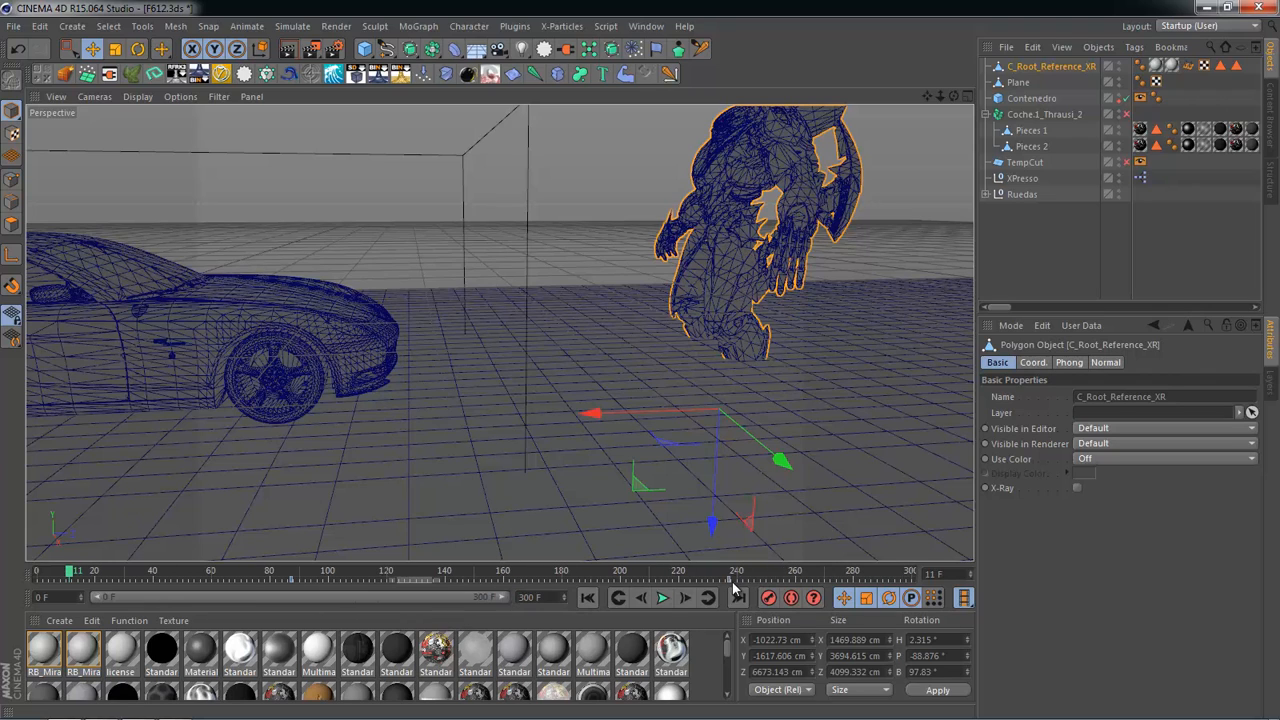
# Step: Move the robot's final keyframe to frame 139, set the timeline end to 150 F, and preview the robot's motion
pyautogui.moveTo(731, 583); pyautogui.dragTo(479, 588)
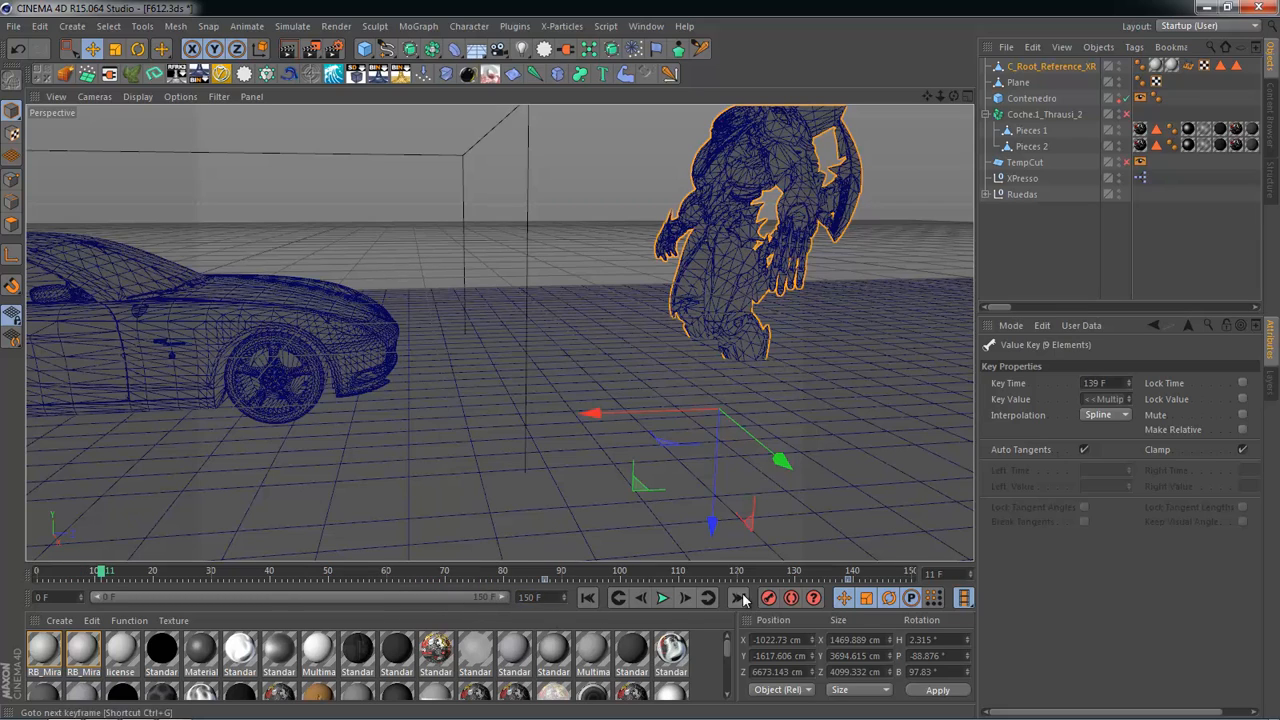
pyautogui.moveTo(848, 578); pyautogui.dragTo(811, 574)
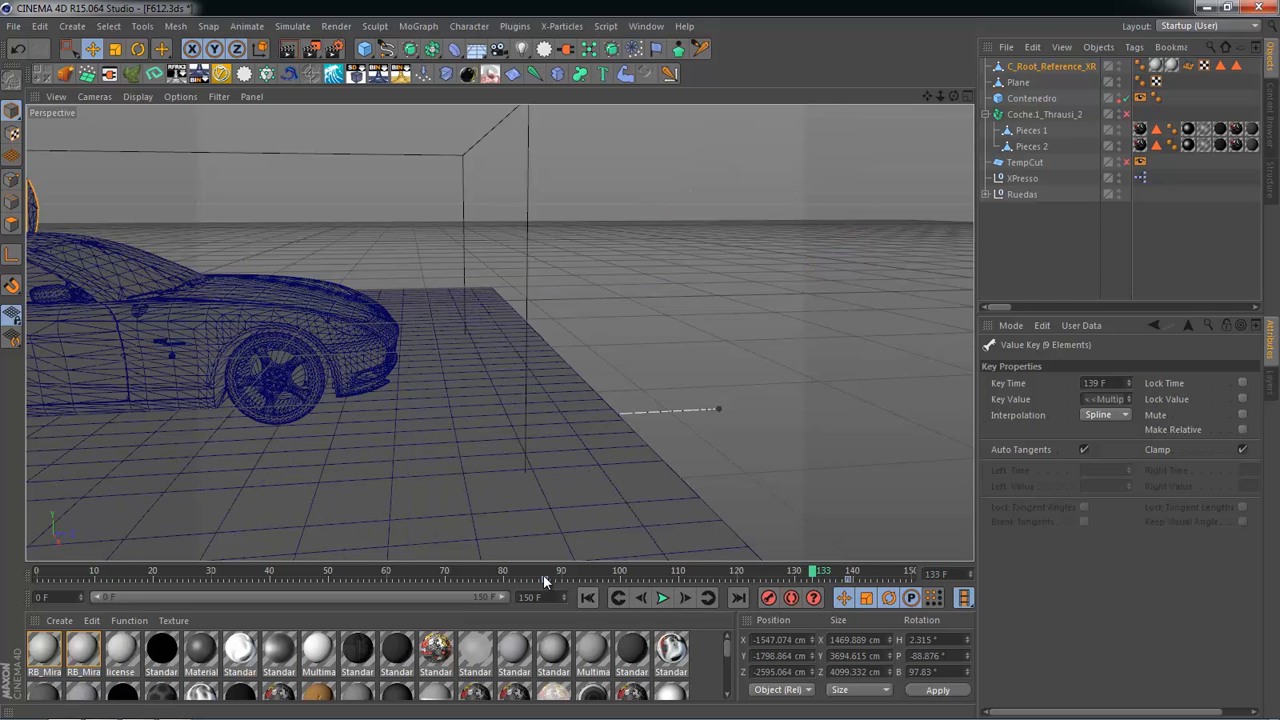
pyautogui.moveTo(544, 576); pyautogui.dragTo(573, 575)
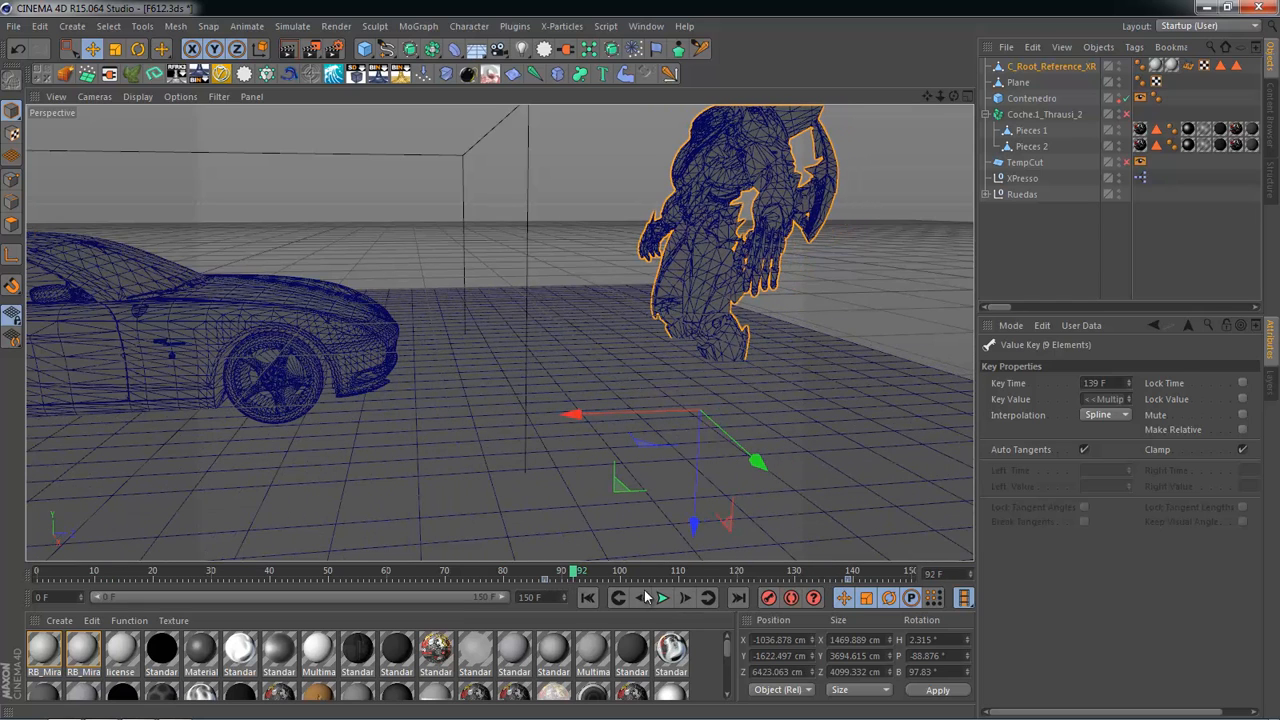
pyautogui.click(588, 597)
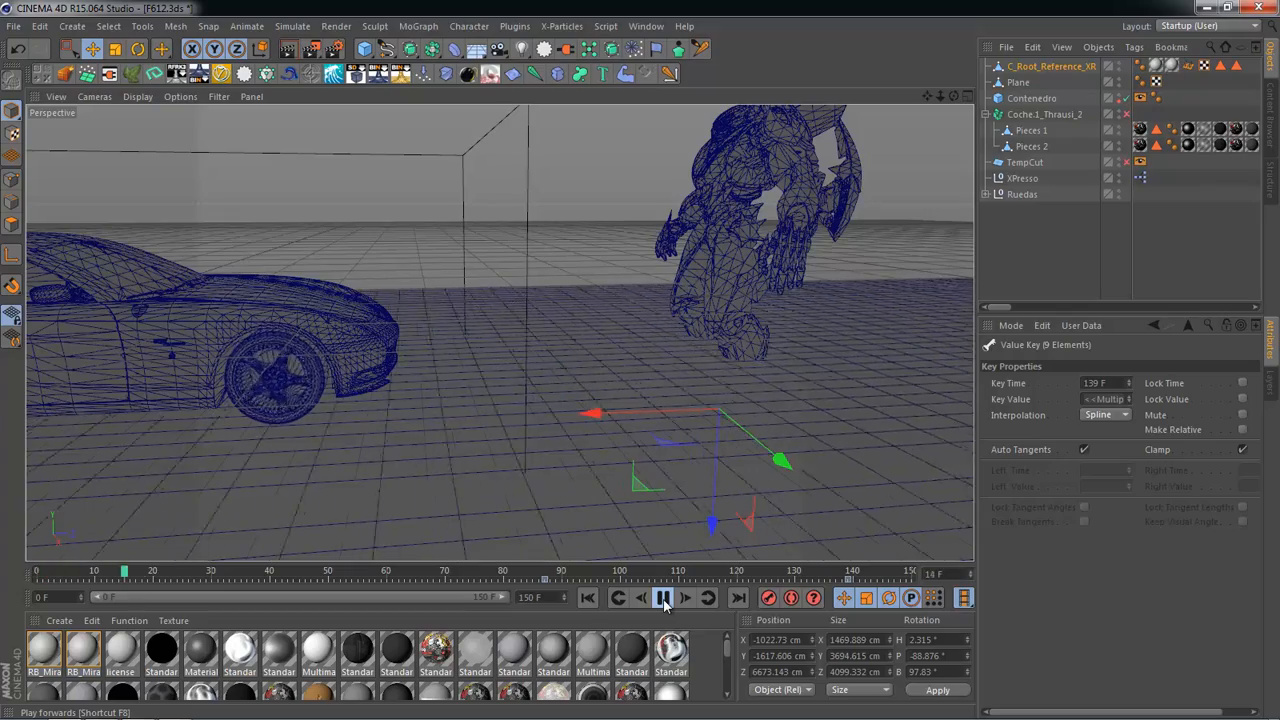
pyautogui.click(603, 373)
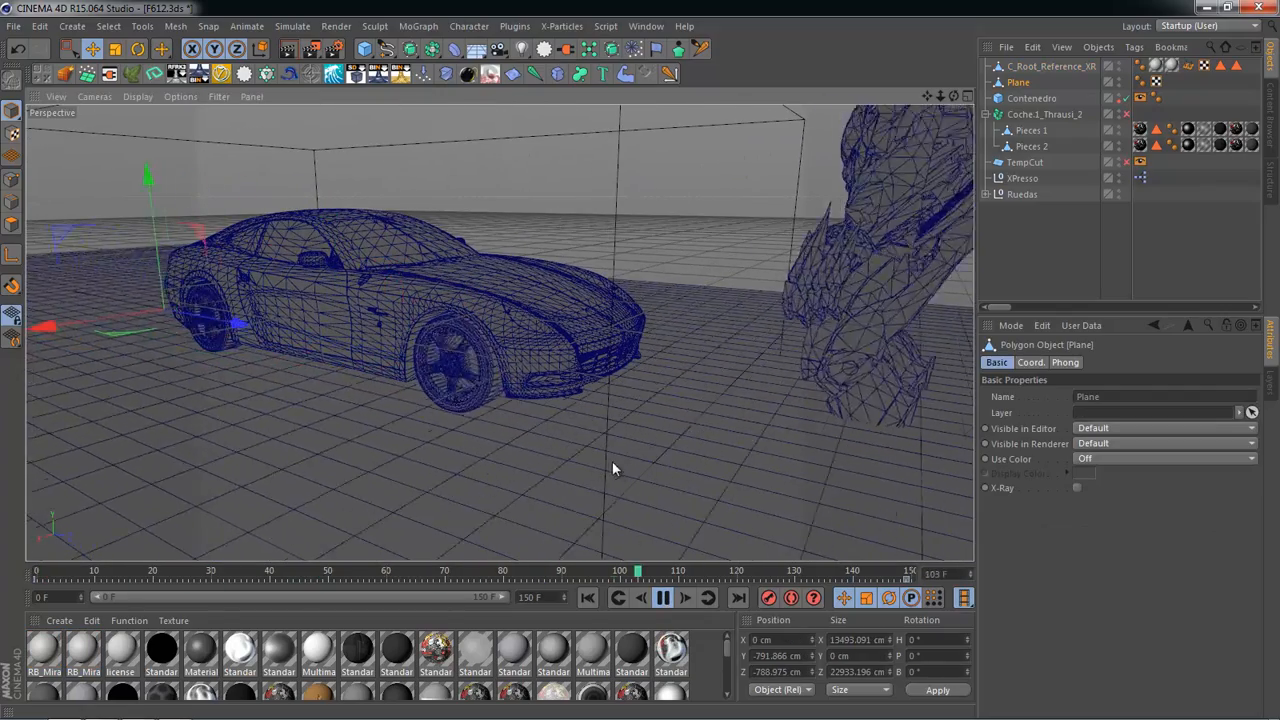
pyautogui.click(664, 598)
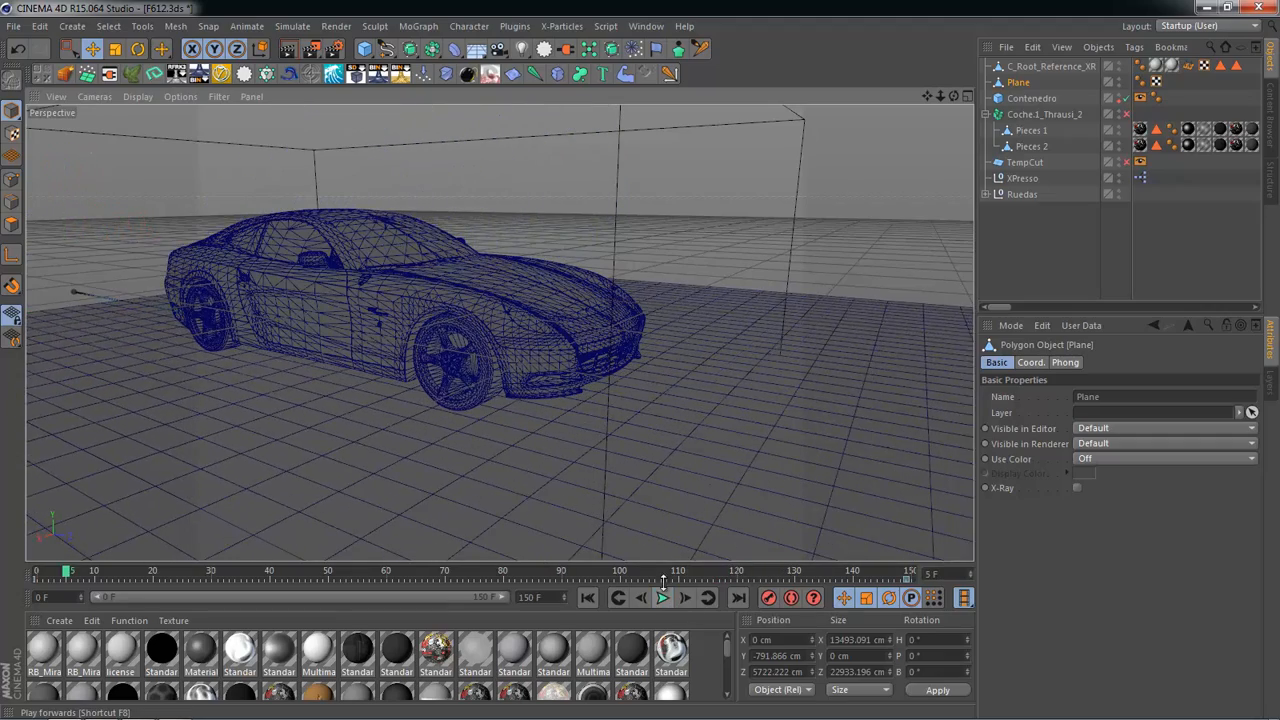
pyautogui.moveTo(622, 574); pyautogui.dragTo(708, 572)
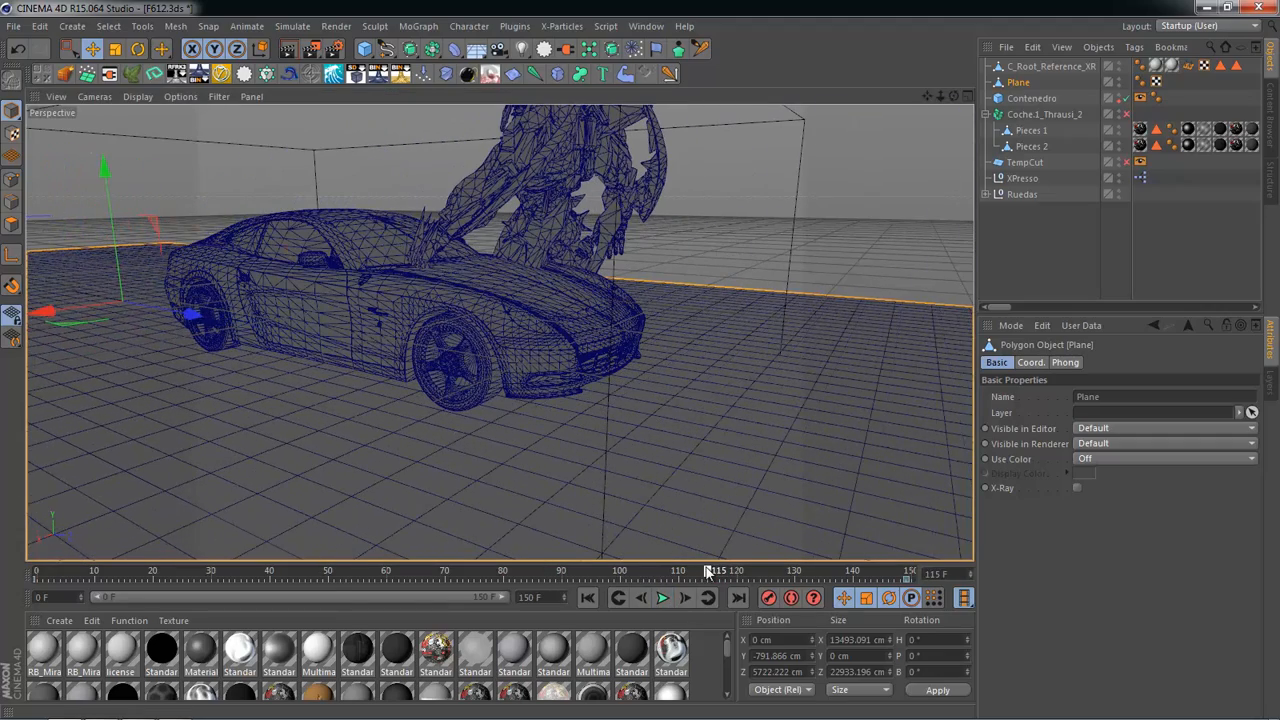
# Step: Move the first keyframe of C_Root_Reference_XR to frame 97
pyautogui.click(1020, 67)
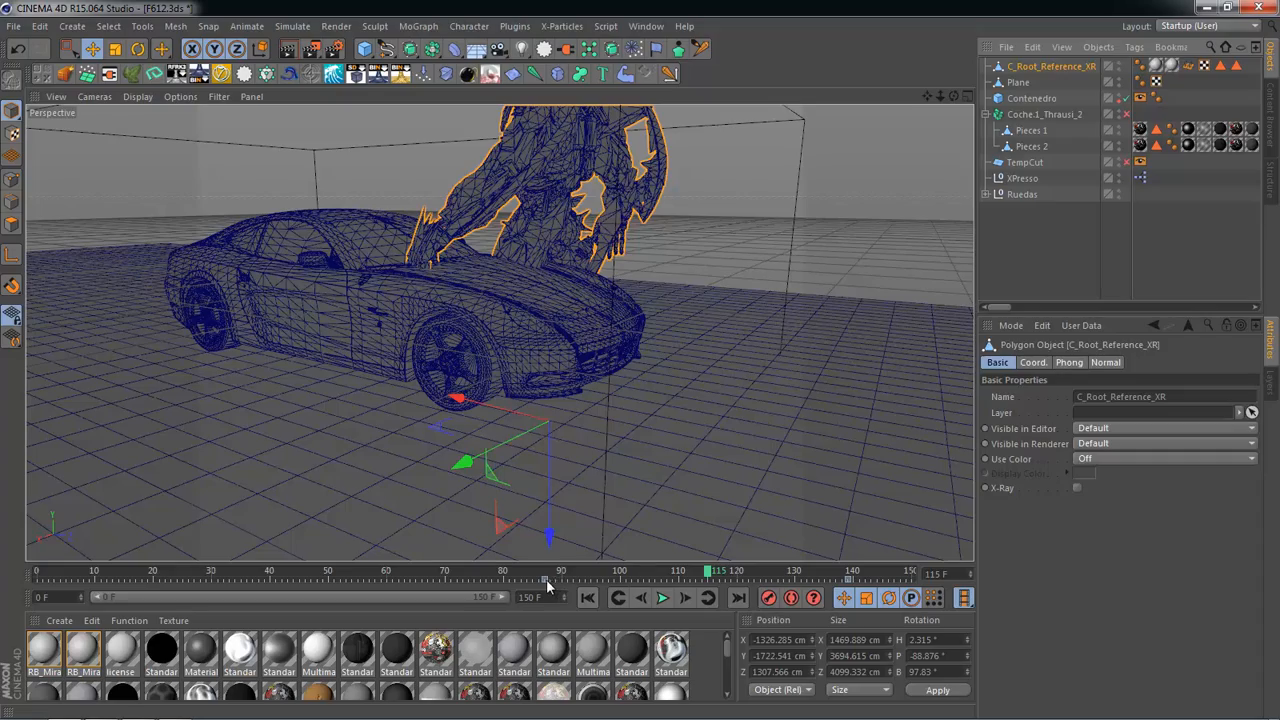
pyautogui.moveTo(546, 581); pyautogui.dragTo(708, 560)
pyautogui.click(567, 573)
# Step: At frame 122, reposition the robot beside the car's front at about X -1731, Y -2145, Z 2999 cm and record a keyframe
pyautogui.keyDown('alt'); pyautogui.moveTo(646, 447); pyautogui.dragTo(586, 449); pyautogui.keyUp('alt')
pyautogui.moveTo(716, 571); pyautogui.dragTo(749, 572)
pyautogui.moveTo(652, 222); pyautogui.dragTo(712, 550)
pyautogui.moveTo(560, 217); pyautogui.dragTo(580, 216)
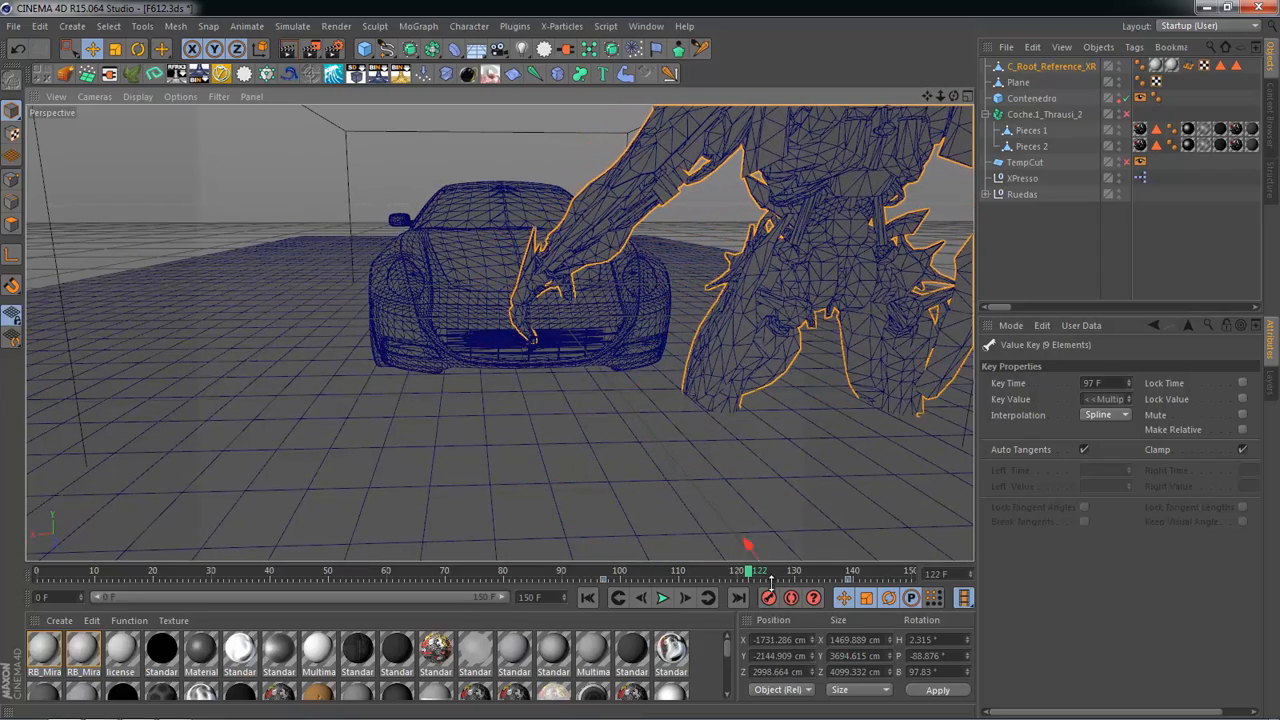
pyautogui.moveTo(744, 582); pyautogui.dragTo(784, 570)
# Step: Inspect the robot's hand against the car's hood from several angles between frames 119 and 128
pyautogui.keyDown('alt'); pyautogui.moveTo(740, 533); pyautogui.dragTo(653, 518); pyautogui.keyUp('alt')
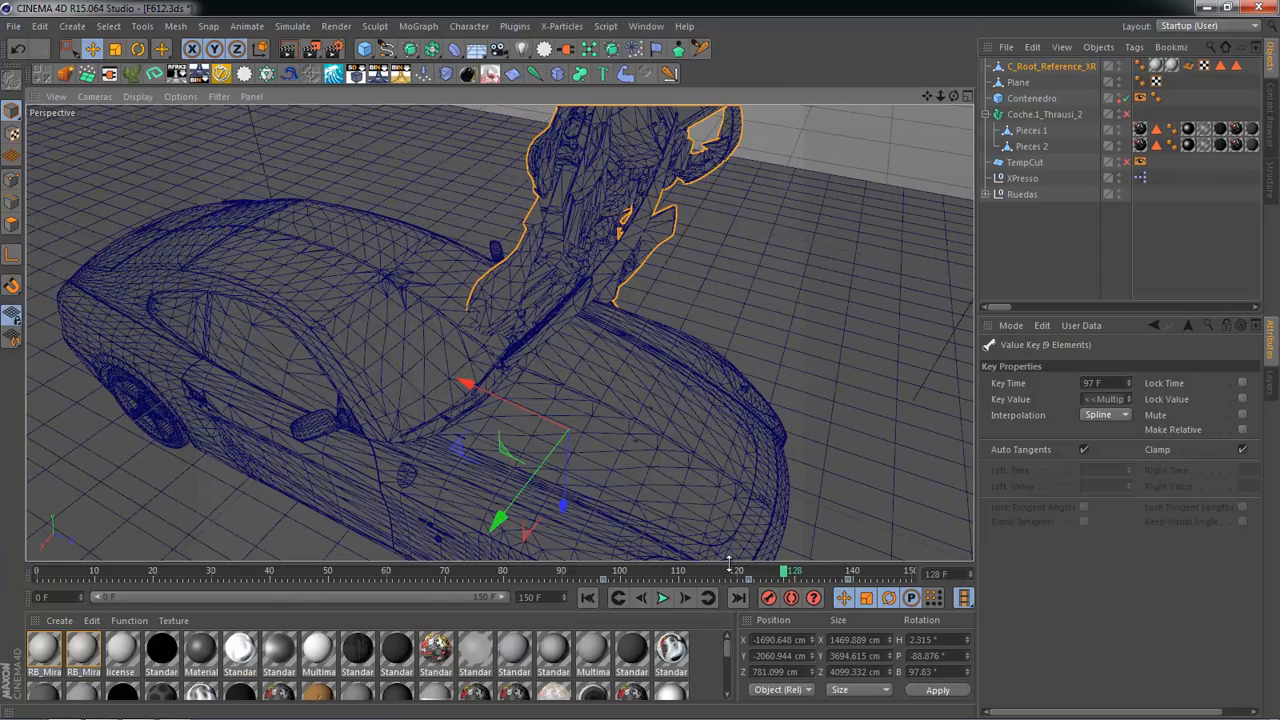
pyautogui.moveTo(706, 574)
pyautogui.mouseDown()
pyautogui.moveTo(651, 571)
pyautogui.moveTo(741, 573)
pyautogui.moveTo(620, 573)
pyautogui.moveTo(730, 573)
pyautogui.mouseUp()
pyautogui.keyDown('alt'); pyautogui.moveTo(720, 480); pyautogui.dragTo(500, 333); pyautogui.keyUp('alt')
pyautogui.keyDown('alt'); pyautogui.moveTo(500, 333); pyautogui.dragTo(758, 508); pyautogui.keyUp('alt')
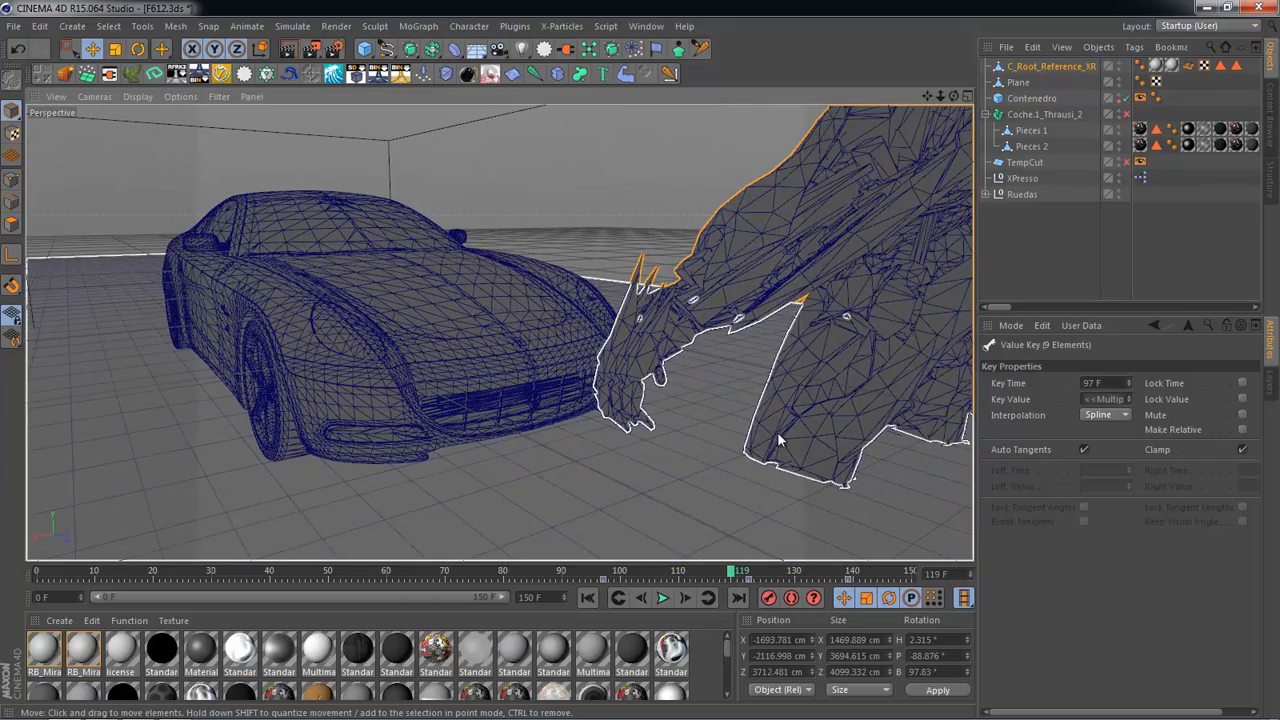
pyautogui.moveTo(685, 575); pyautogui.dragTo(770, 574)
pyautogui.keyDown('alt'); pyautogui.moveTo(700, 500); pyautogui.dragTo(564, 393); pyautogui.keyUp('alt')
pyautogui.keyDown('alt'); pyautogui.moveTo(552, 437); pyautogui.dragTo(704, 449); pyautogui.keyUp('alt')
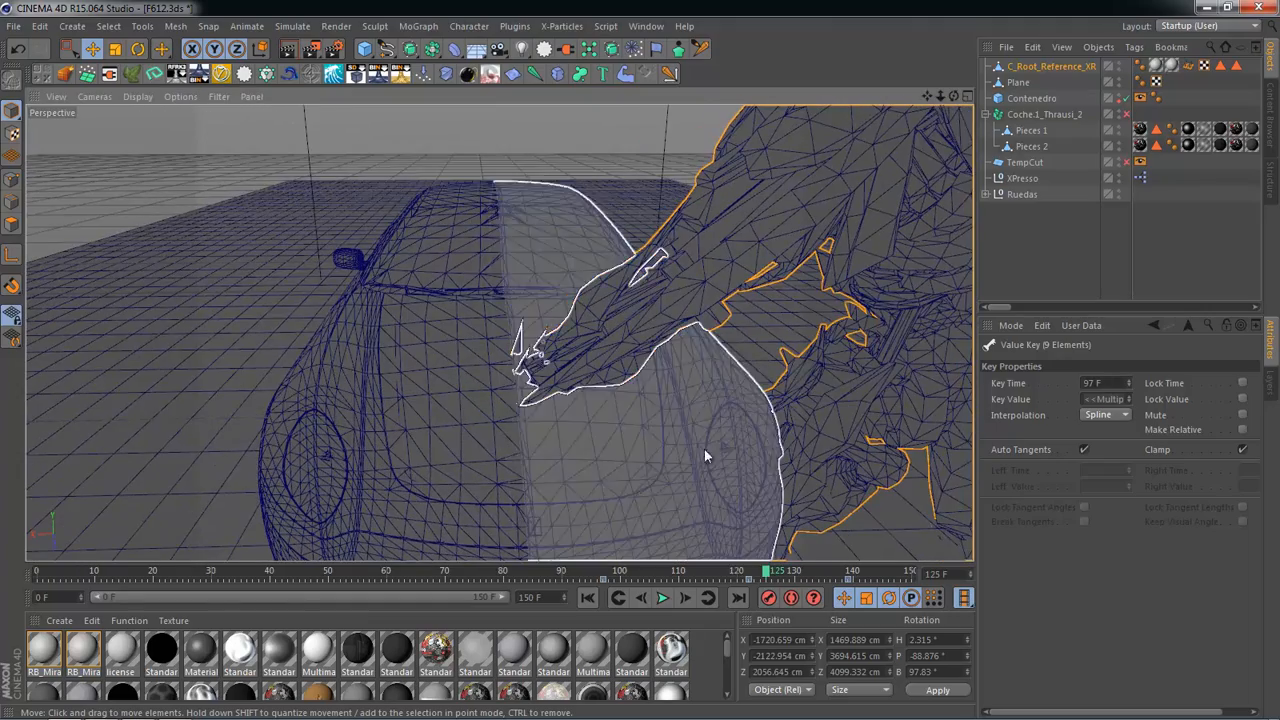
# Step: Play the full animation and scrub through the frames where the robot approaches and passes the car
pyautogui.click(662, 597)
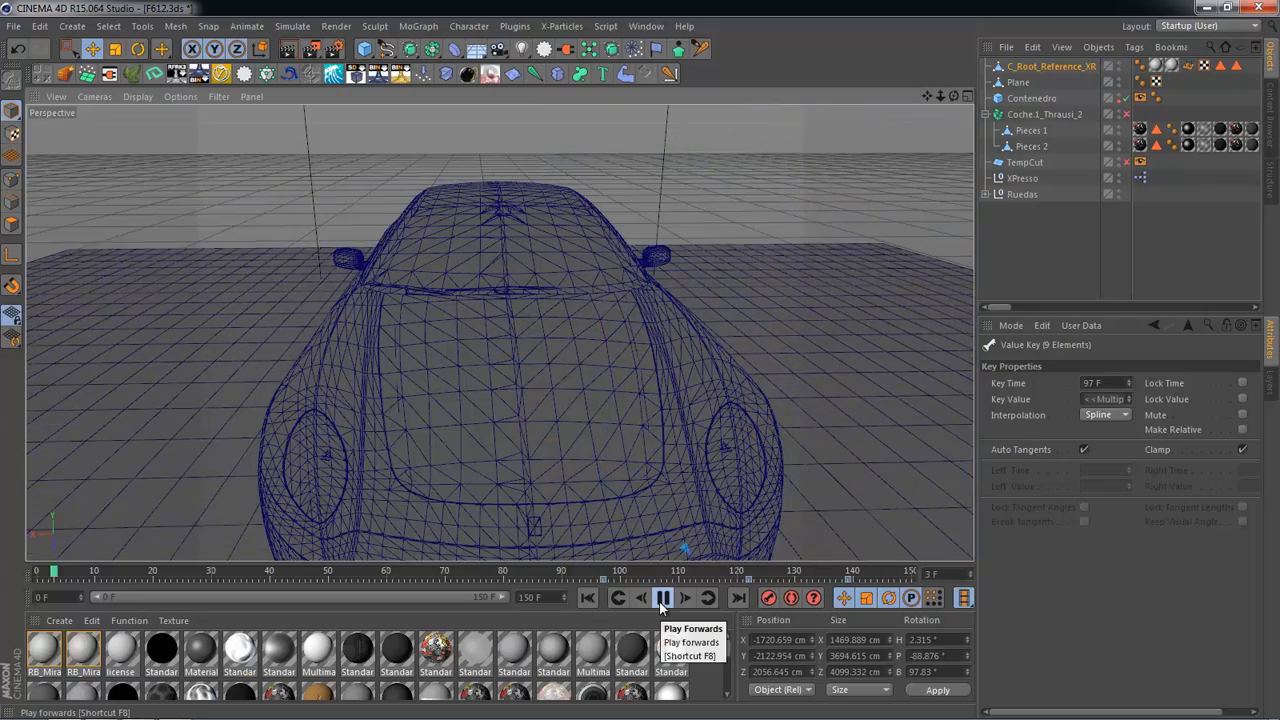
pyautogui.keyDown('alt'); pyautogui.moveTo(627, 501); pyautogui.dragTo(577, 386); pyautogui.keyUp('alt')
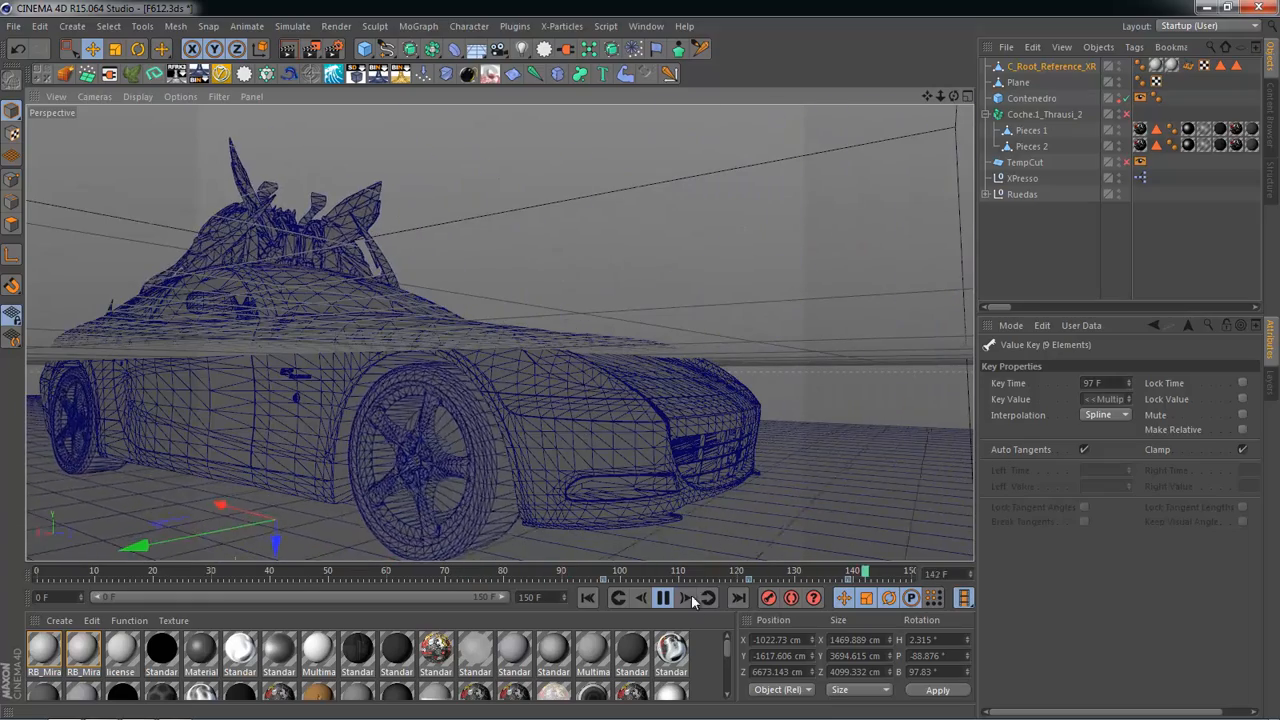
pyautogui.click(660, 600)
pyautogui.moveTo(656, 575); pyautogui.dragTo(696, 574)
pyautogui.keyDown('alt'); pyautogui.moveTo(666, 512); pyautogui.dragTo(660, 537); pyautogui.keyUp('alt')
pyautogui.click(614, 580)
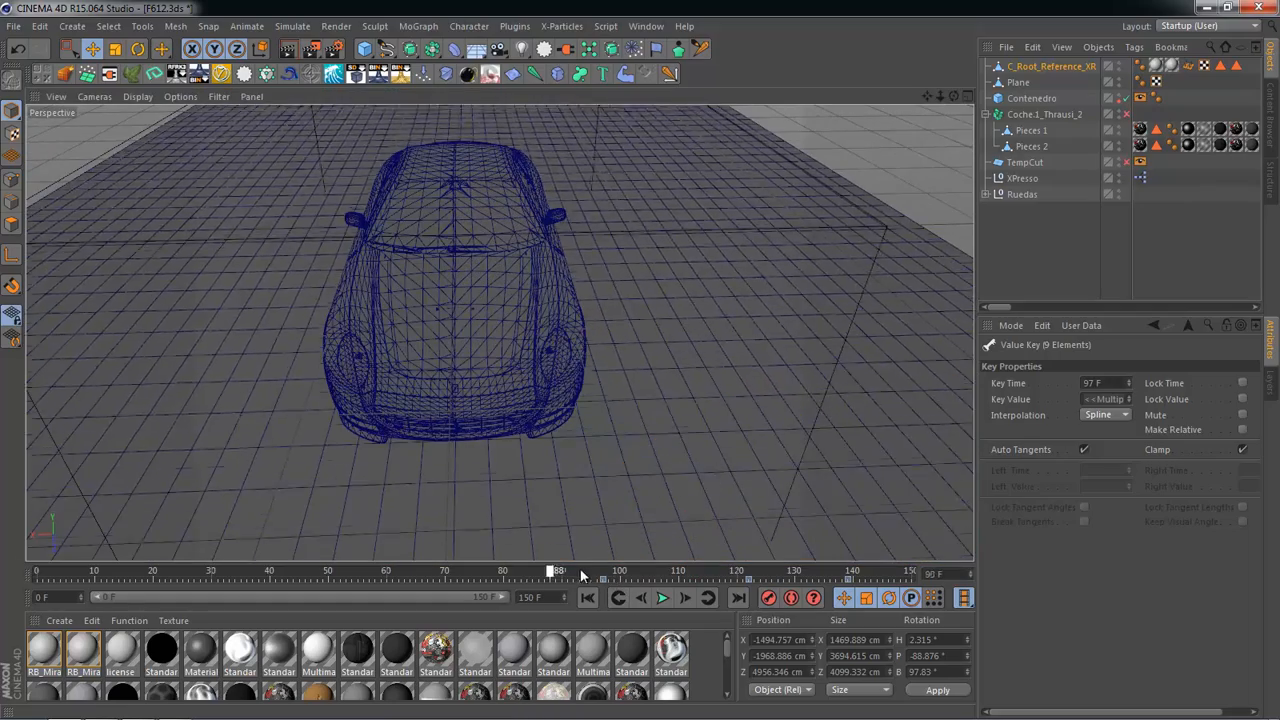
pyautogui.keyDown('alt'); pyautogui.moveTo(437, 383); pyautogui.dragTo(649, 414); pyautogui.keyUp('alt')
# Step: Switch to Windows Media Player, review the car-splitting moment in the Compositing video, and close the player
pyautogui.hotkey('alt', 'Tab')
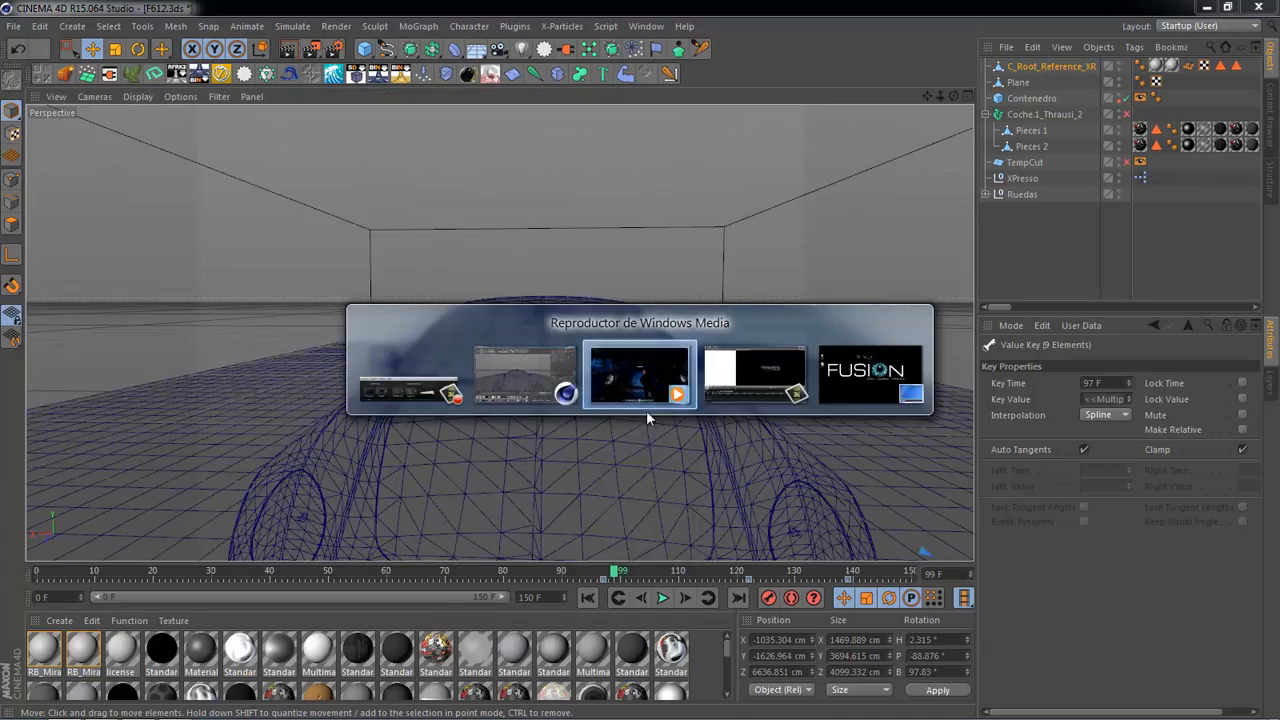
pyautogui.moveTo(225, 592); pyautogui.dragTo(186, 591)
pyautogui.click(600, 606)
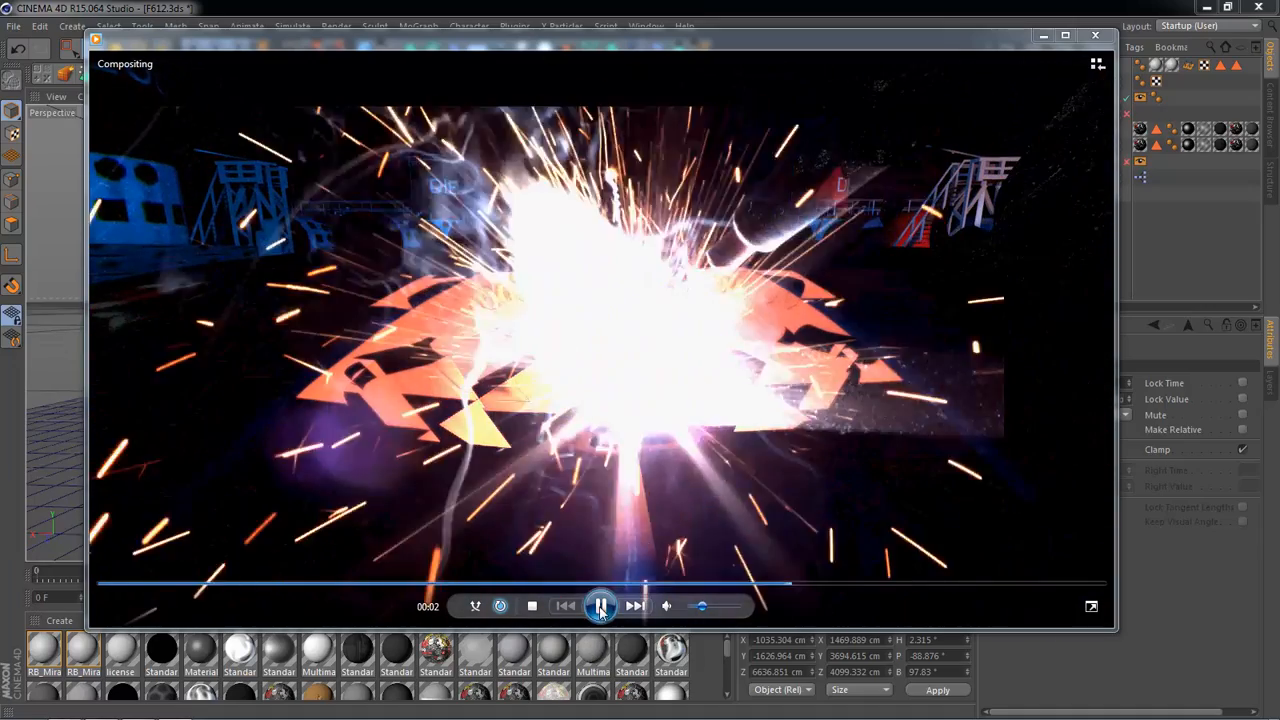
pyautogui.click(600, 606)
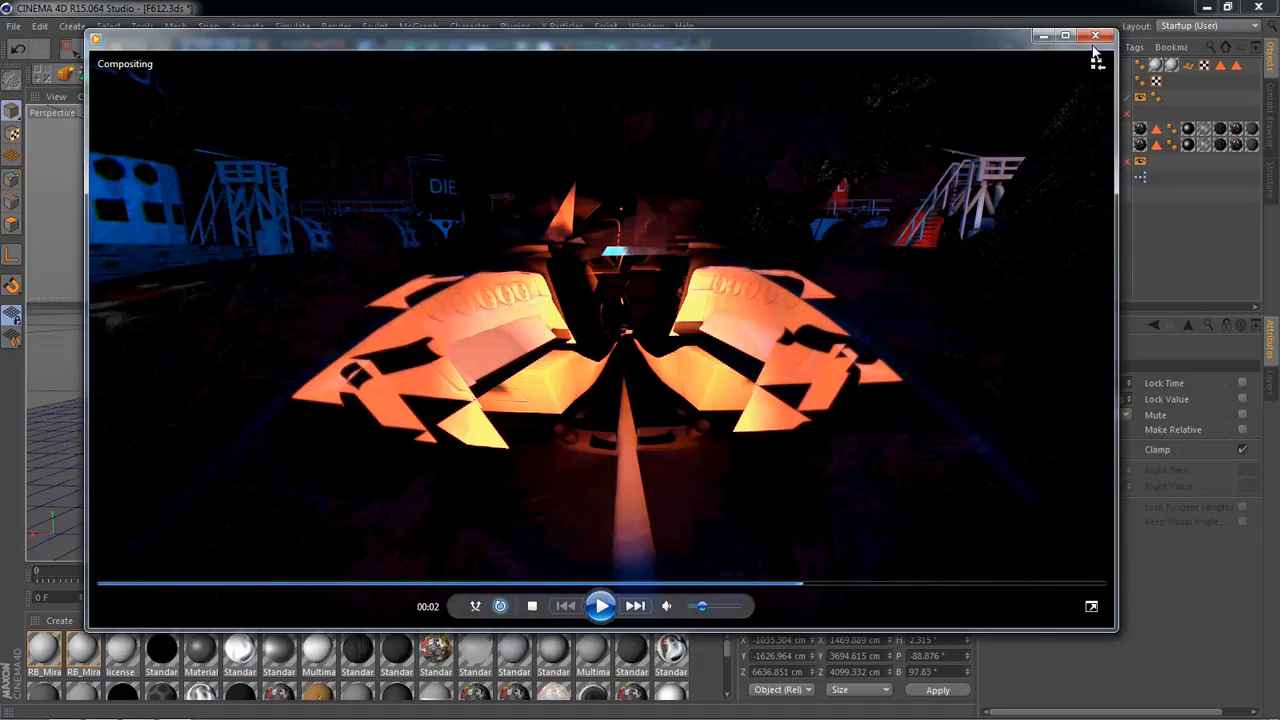
pyautogui.hotkey('alt', 'F4')
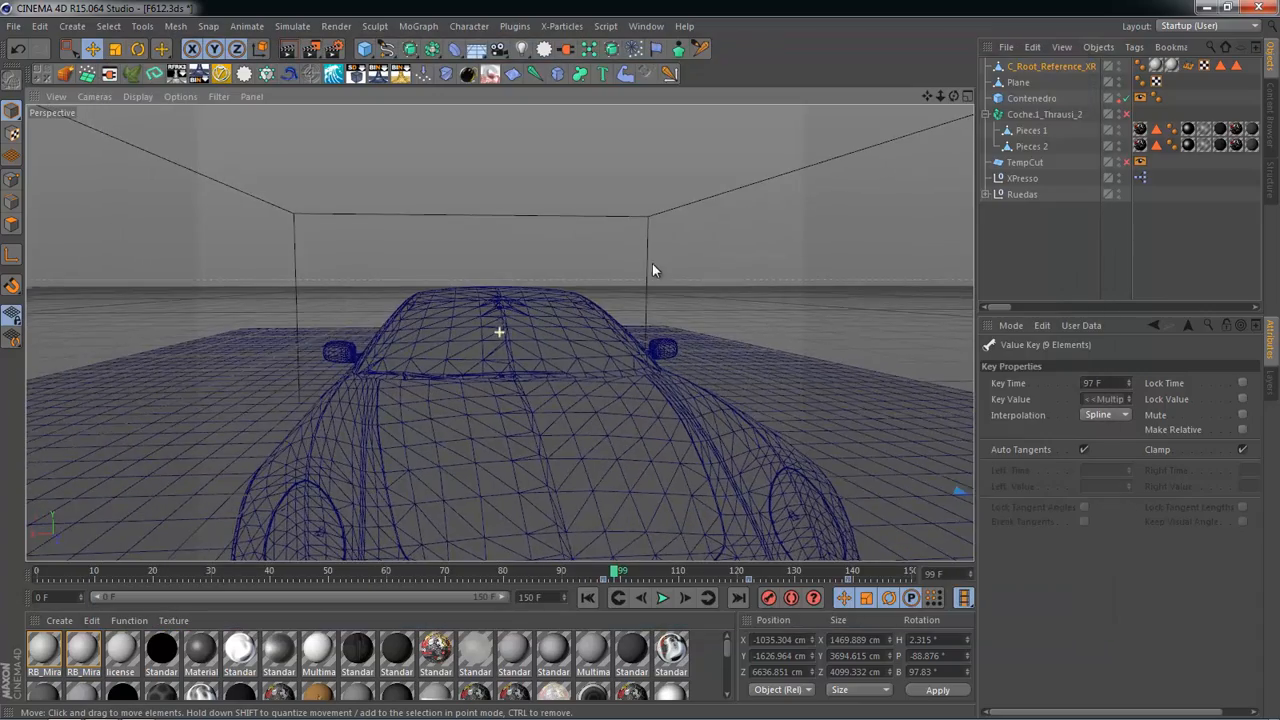
# Step: Examine the car's hood and its Pieces 2 half, and play the animation up to frame 139
pyautogui.scroll(2, 574, 338)
pyautogui.keyDown('alt'); pyautogui.moveTo(452, 365); pyautogui.dragTo(496, 263, button='middle'); pyautogui.keyUp('alt')
pyautogui.scroll(-1, 497, 264)
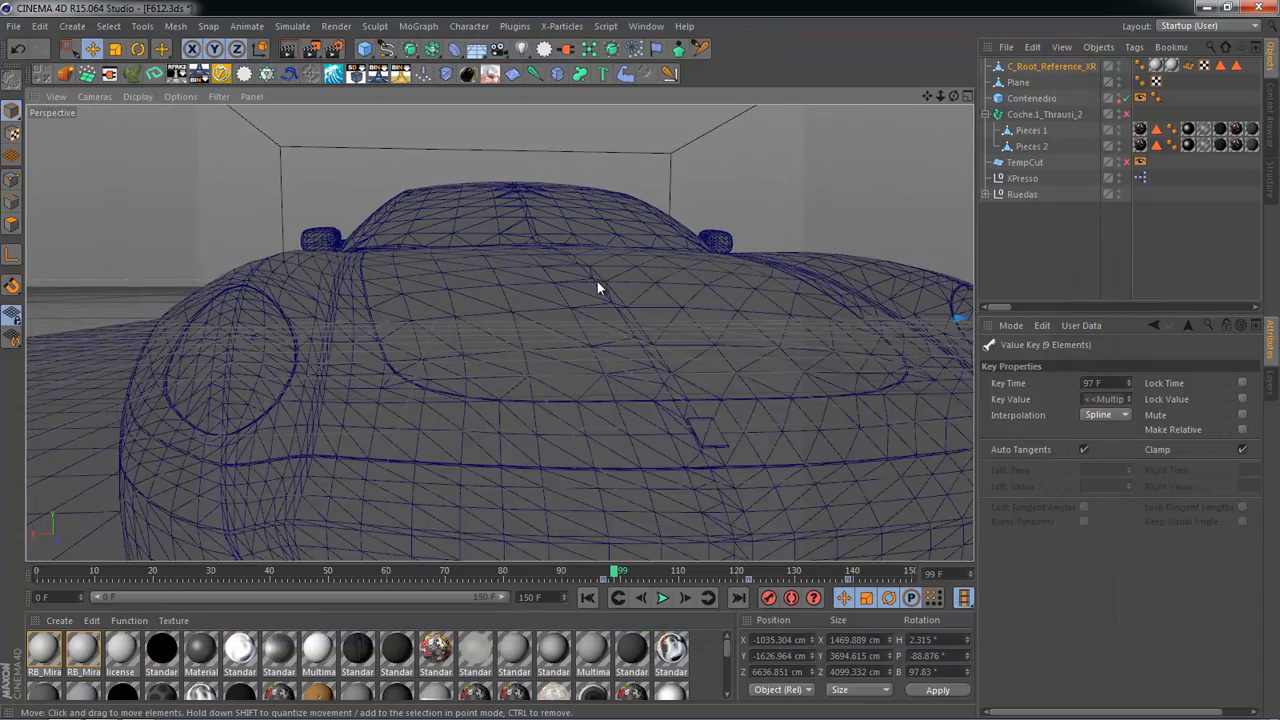
pyautogui.keyDown('alt'); pyautogui.moveTo(608, 283); pyautogui.dragTo(502, 408); pyautogui.keyUp('alt')
pyautogui.scroll(-2, 500, 431)
pyautogui.keyDown('alt'); pyautogui.moveTo(628, 318); pyautogui.dragTo(602, 403, button='middle'); pyautogui.keyUp('alt')
pyautogui.click(885, 194)
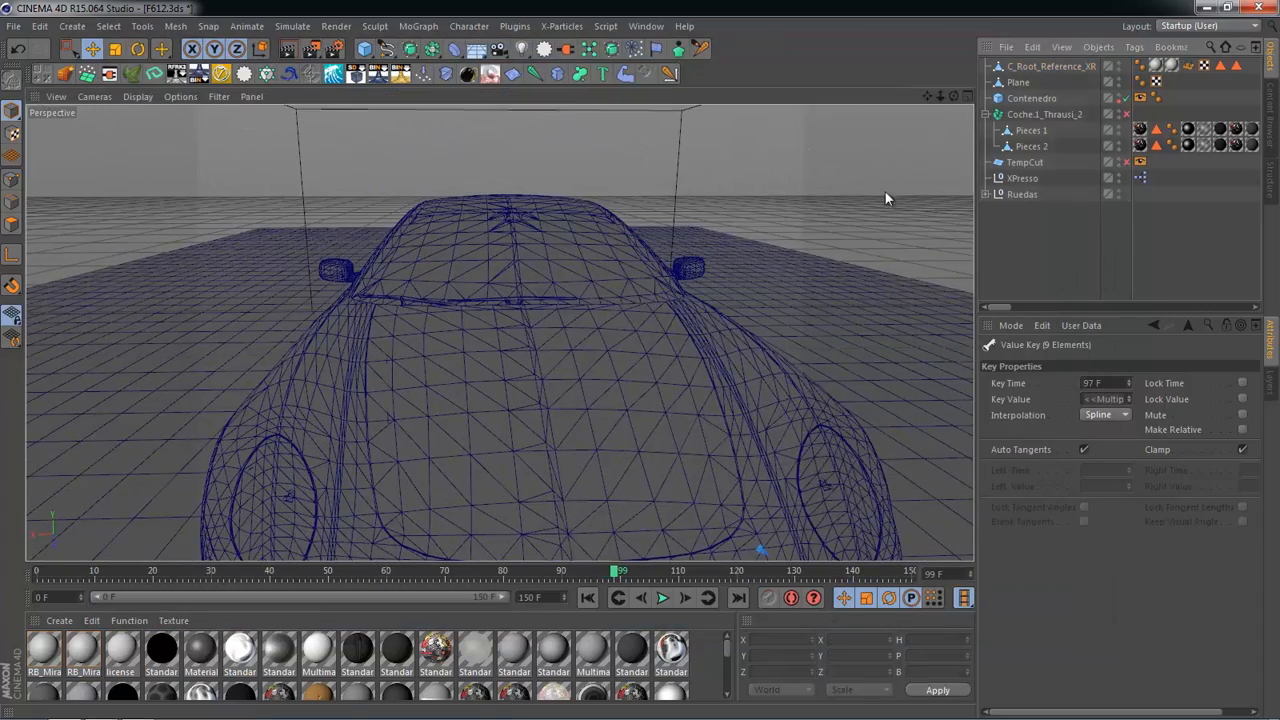
pyautogui.click(459, 365)
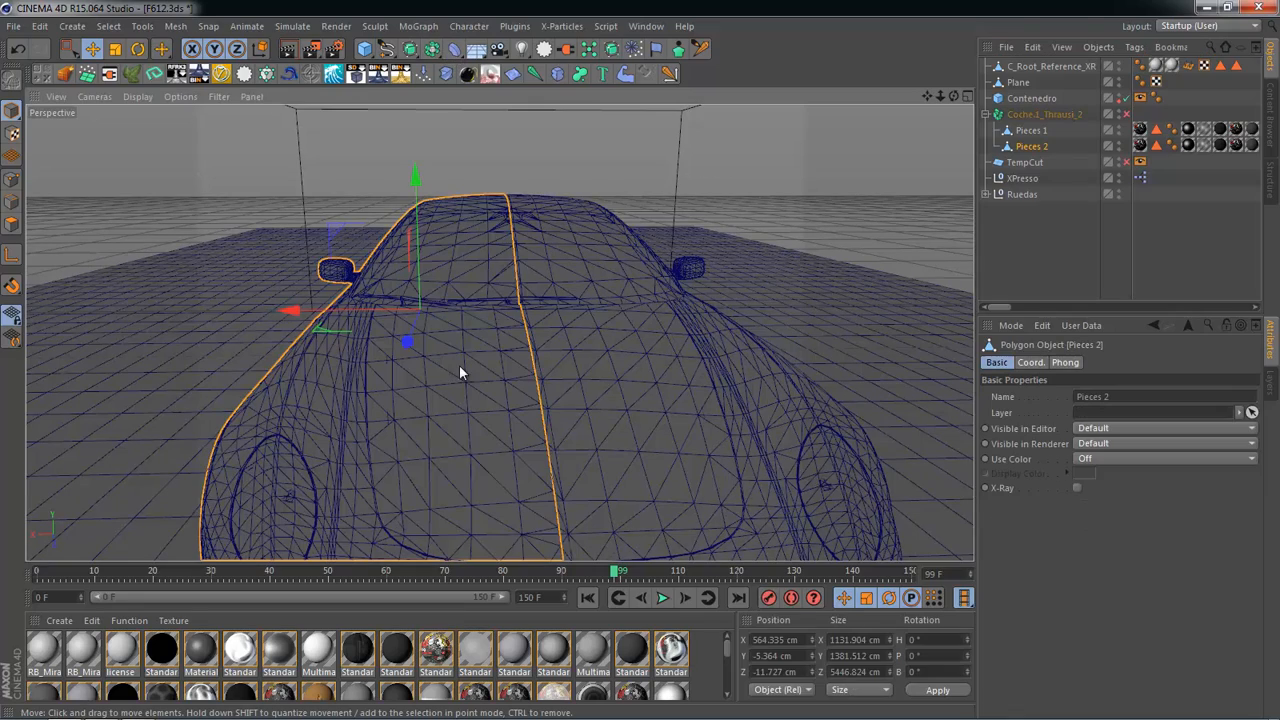
pyautogui.click(663, 598)
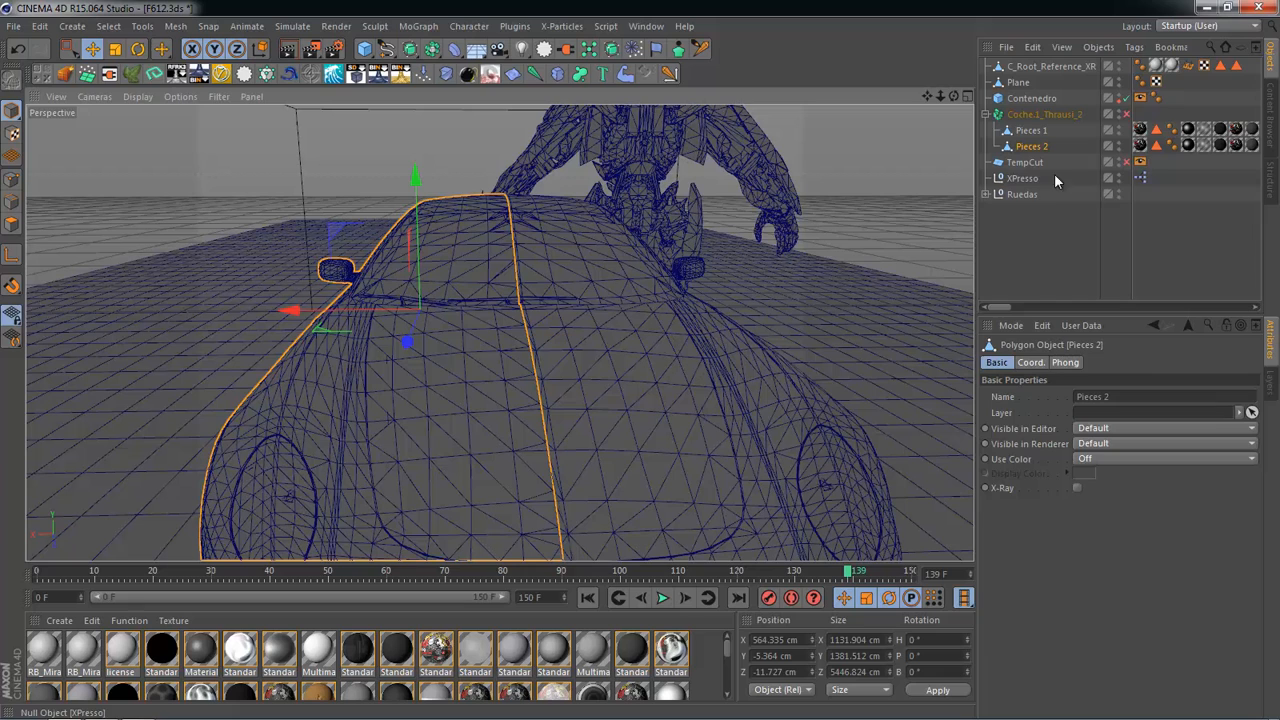
# Step: Review how the XPresso setup links Axis global rotation to Axis 1, Axis 2 and Axis 3, and close the editor
pyautogui.doubleClick(1141, 180)
pyautogui.moveTo(725, 168); pyautogui.dragTo(540, 108)
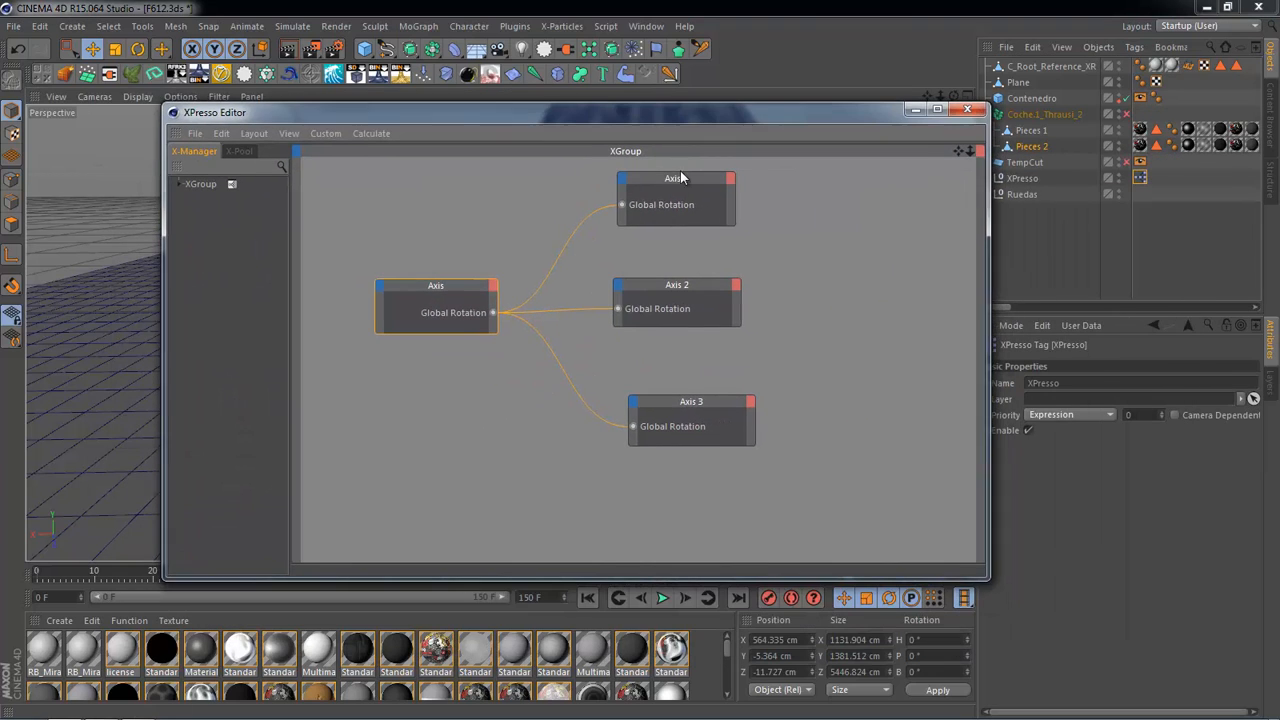
pyautogui.moveTo(990, 449); pyautogui.dragTo(884, 449)
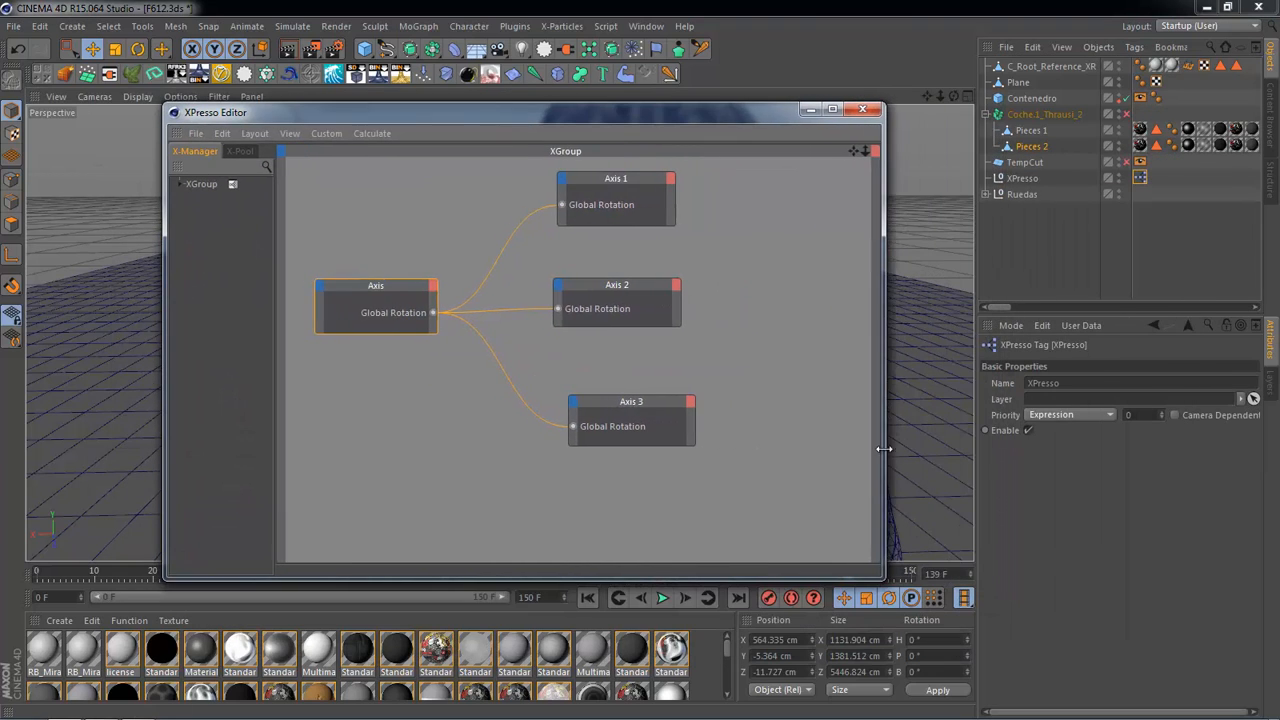
pyautogui.moveTo(864, 582); pyautogui.dragTo(868, 499)
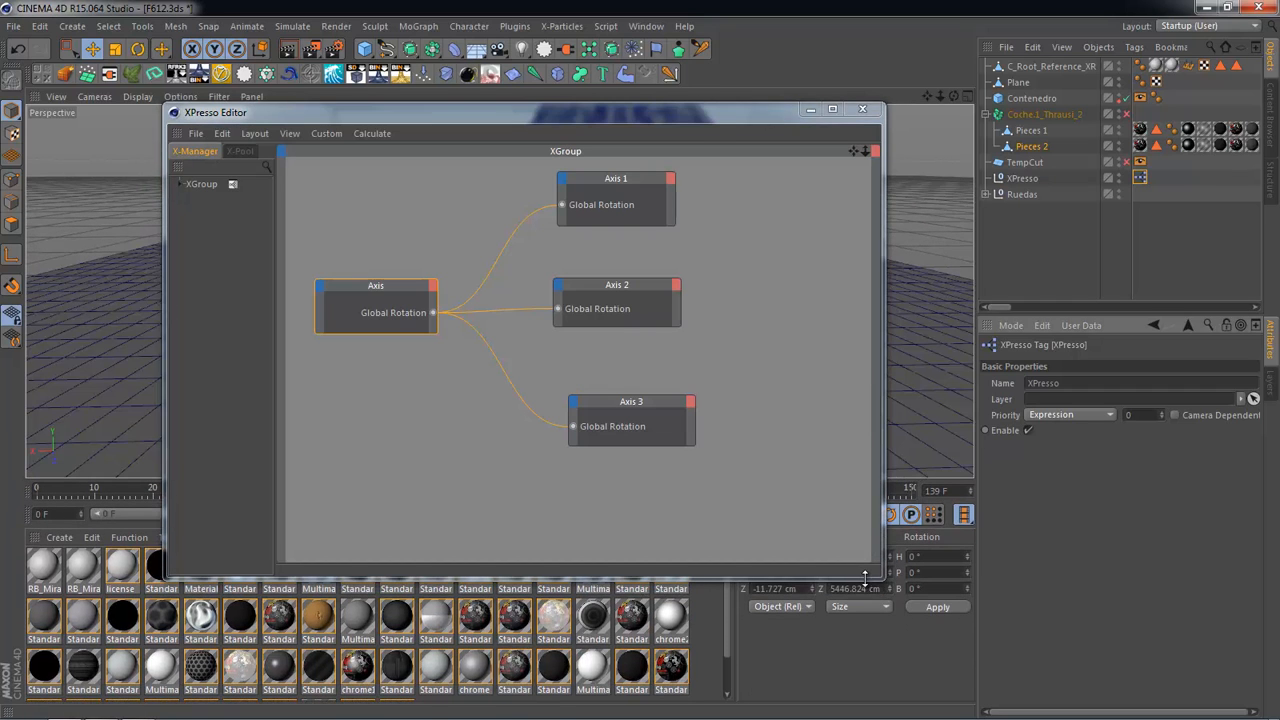
pyautogui.moveTo(864, 575); pyautogui.dragTo(864, 420)
pyautogui.moveTo(643, 117); pyautogui.dragTo(609, 191)
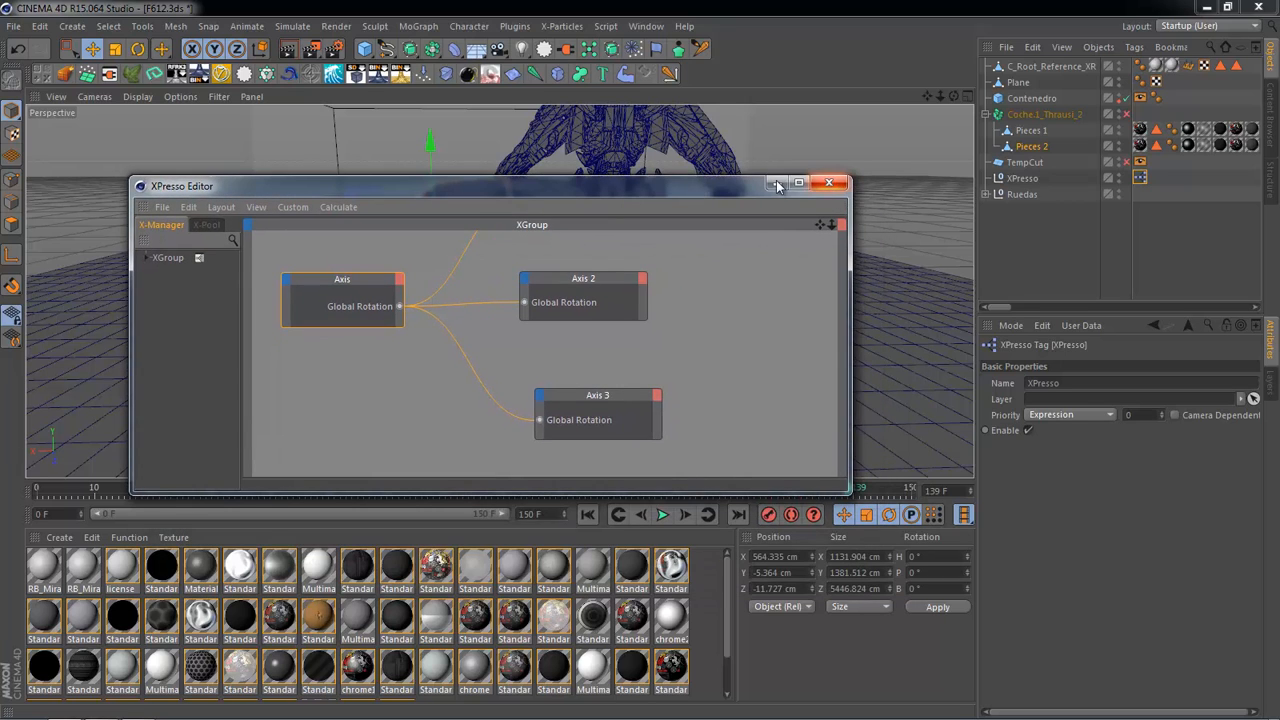
pyautogui.click(829, 184)
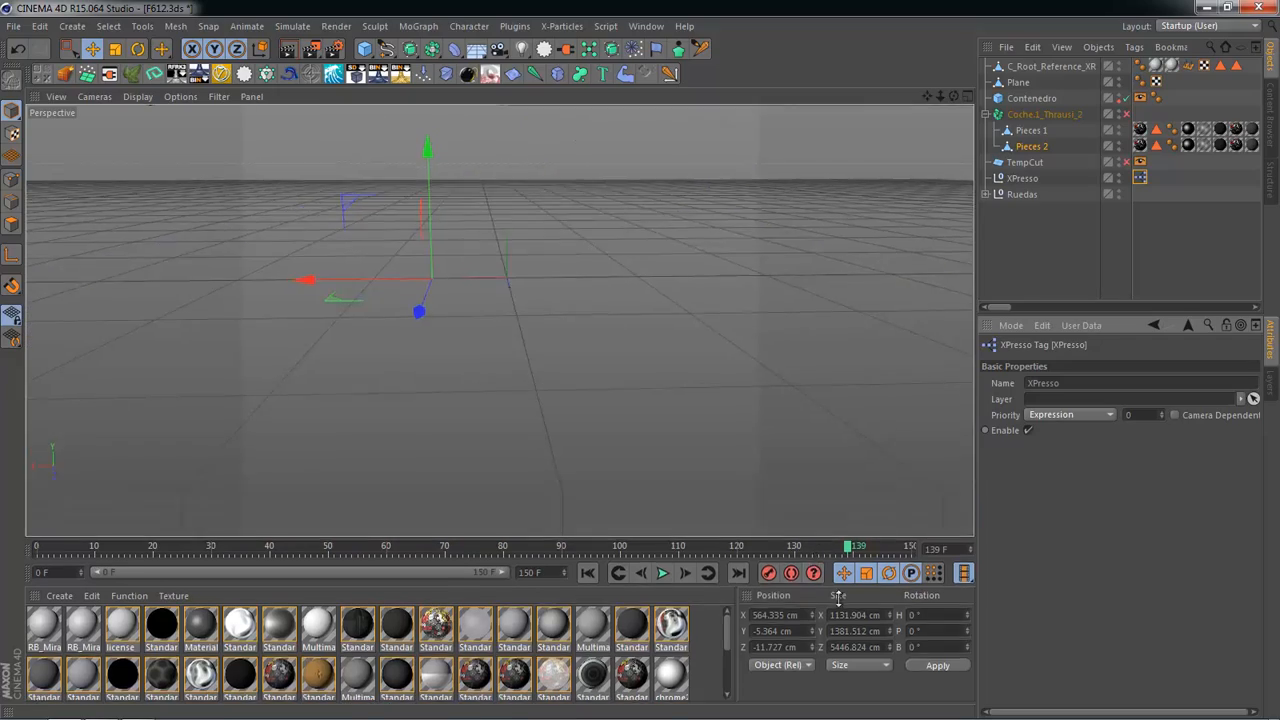
# Step: Replay the animation from the first frame and check the car from a front three-quarter view
pyautogui.keyDown('alt'); pyautogui.moveTo(442, 318); pyautogui.dragTo(553, 322); pyautogui.keyUp('alt')
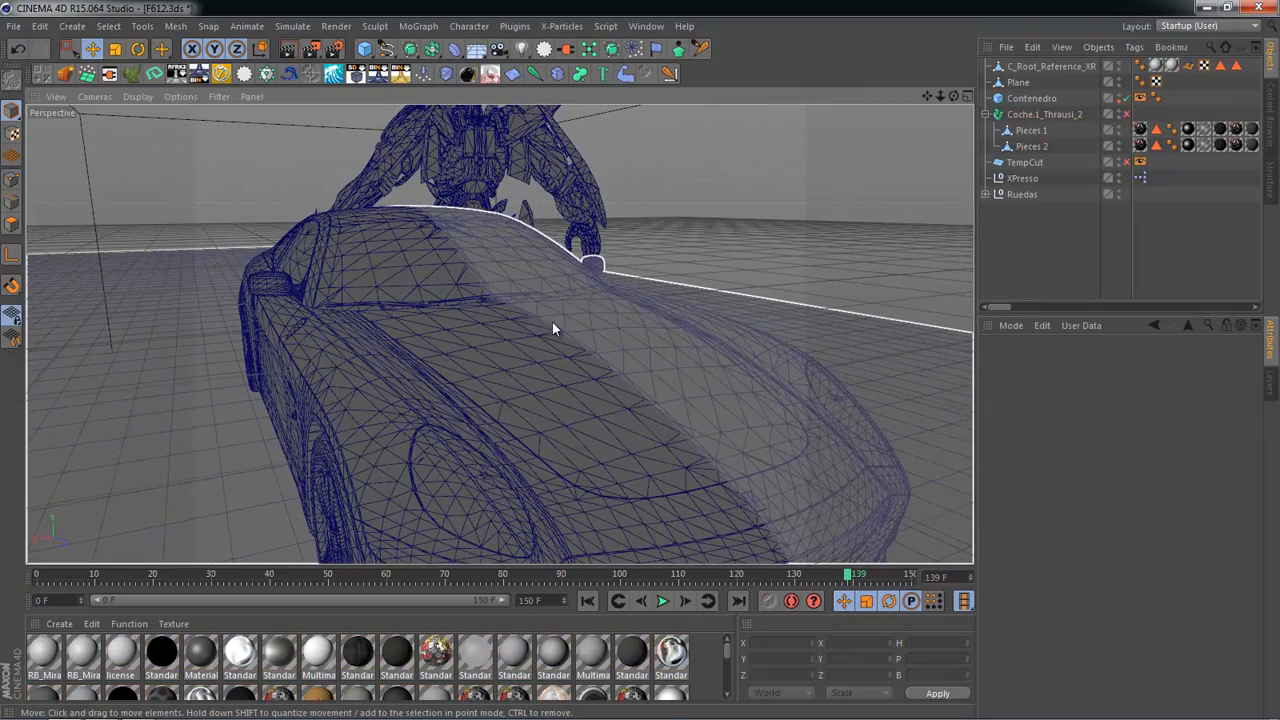
pyautogui.click(589, 600)
pyautogui.click(662, 600)
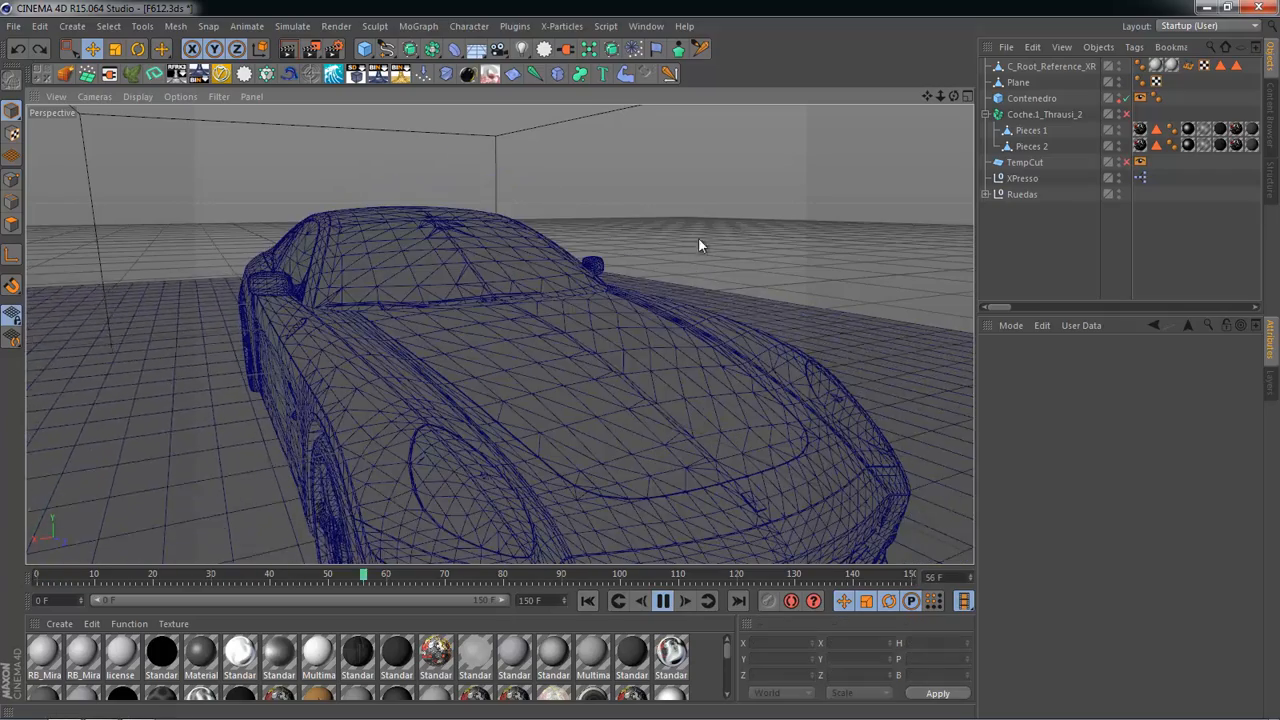
pyautogui.click(664, 600)
pyautogui.keyDown('alt'); pyautogui.moveTo(683, 423); pyautogui.dragTo(757, 293); pyautogui.keyUp('alt')
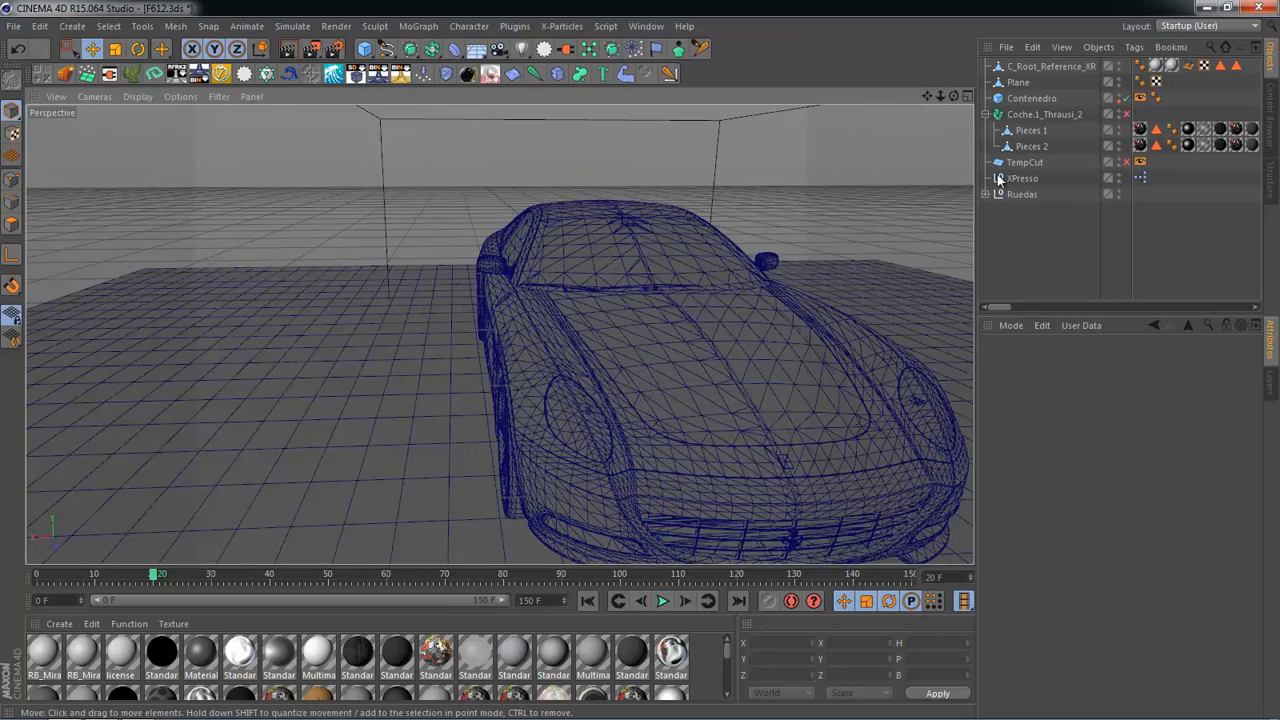
# Step: Select Pieces 2, enable automatic keyframing, and record the half's starting keyframe at frame 119, just before the robot makes contact
pyautogui.click(615, 335)
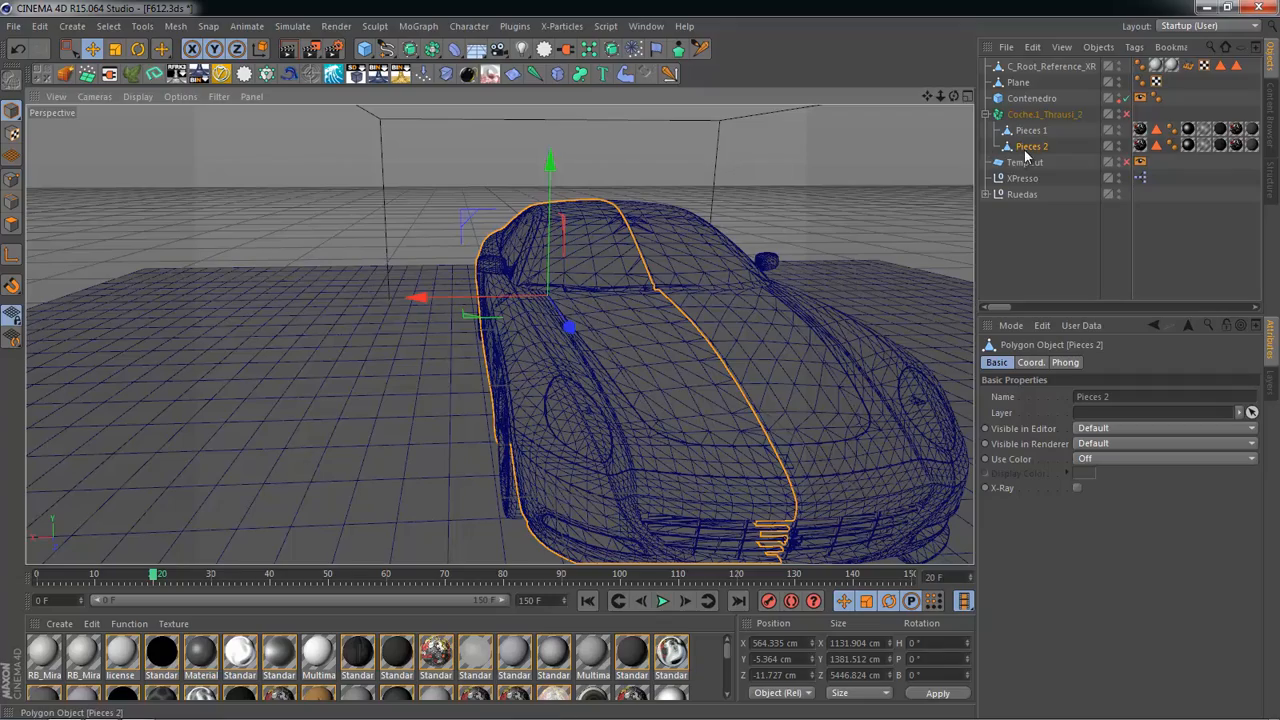
pyautogui.keyDown('alt'); pyautogui.moveTo(620, 336); pyautogui.dragTo(481, 298); pyautogui.keyUp('alt')
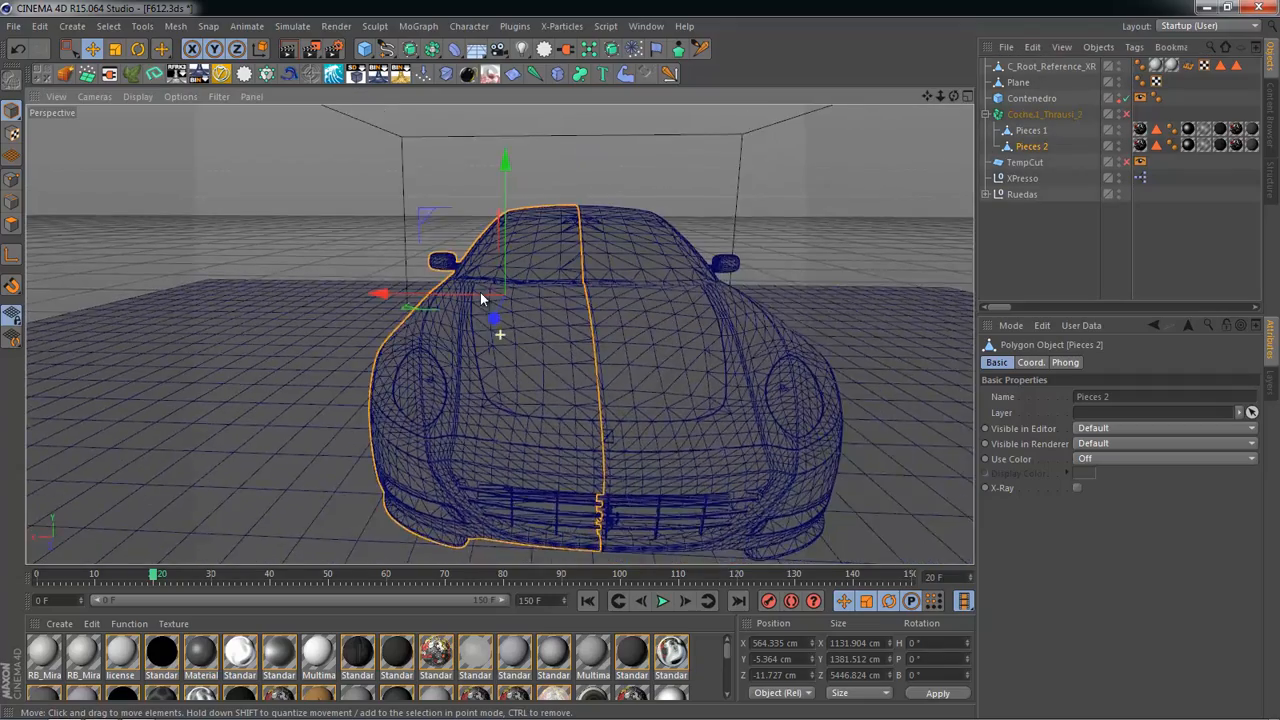
pyautogui.scroll(8, 481, 298)
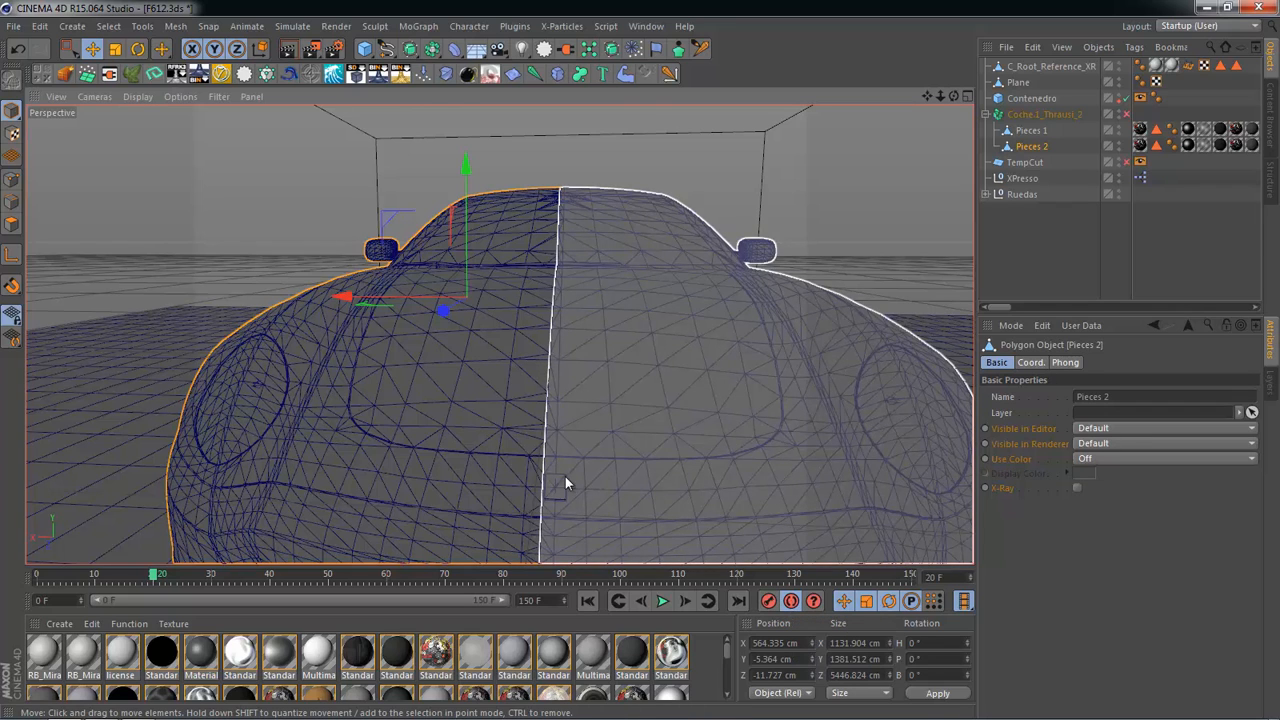
pyautogui.click(402, 578)
pyautogui.moveTo(643, 580); pyautogui.dragTo(752, 578)
pyautogui.keyDown('alt'); pyautogui.moveTo(611, 445); pyautogui.dragTo(697, 469); pyautogui.keyUp('alt')
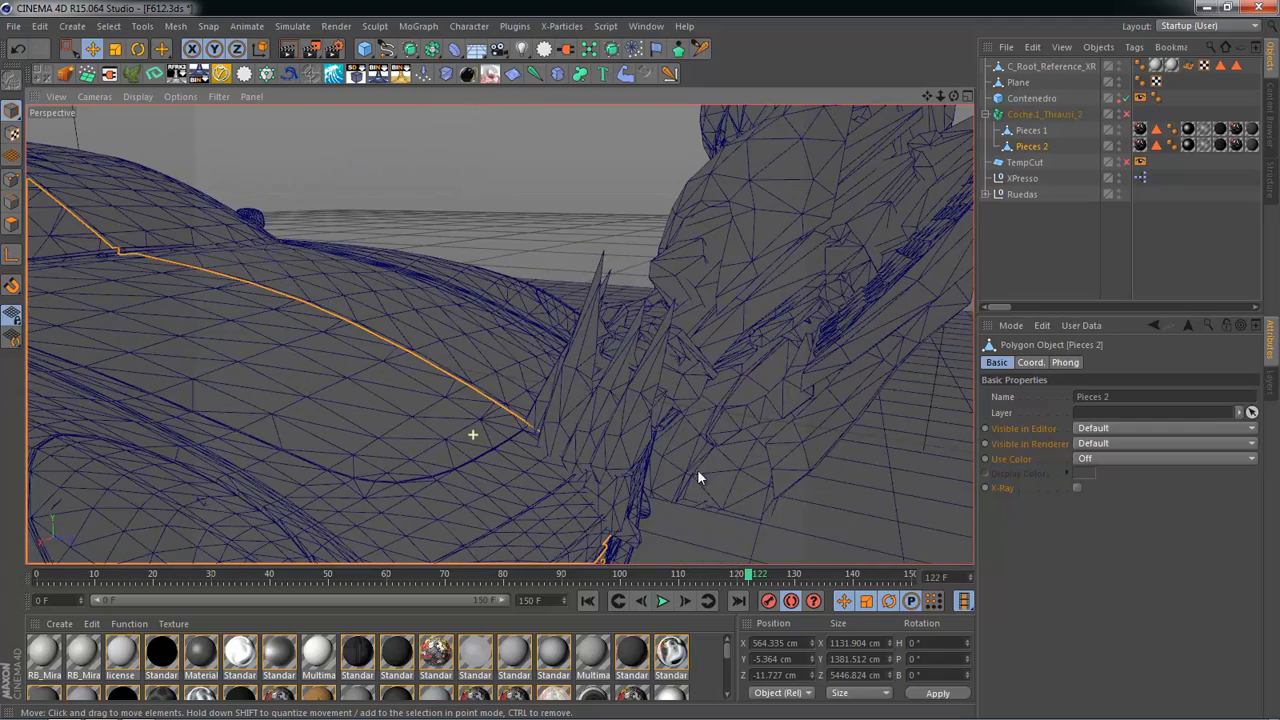
pyautogui.moveTo(743, 578); pyautogui.dragTo(737, 577)
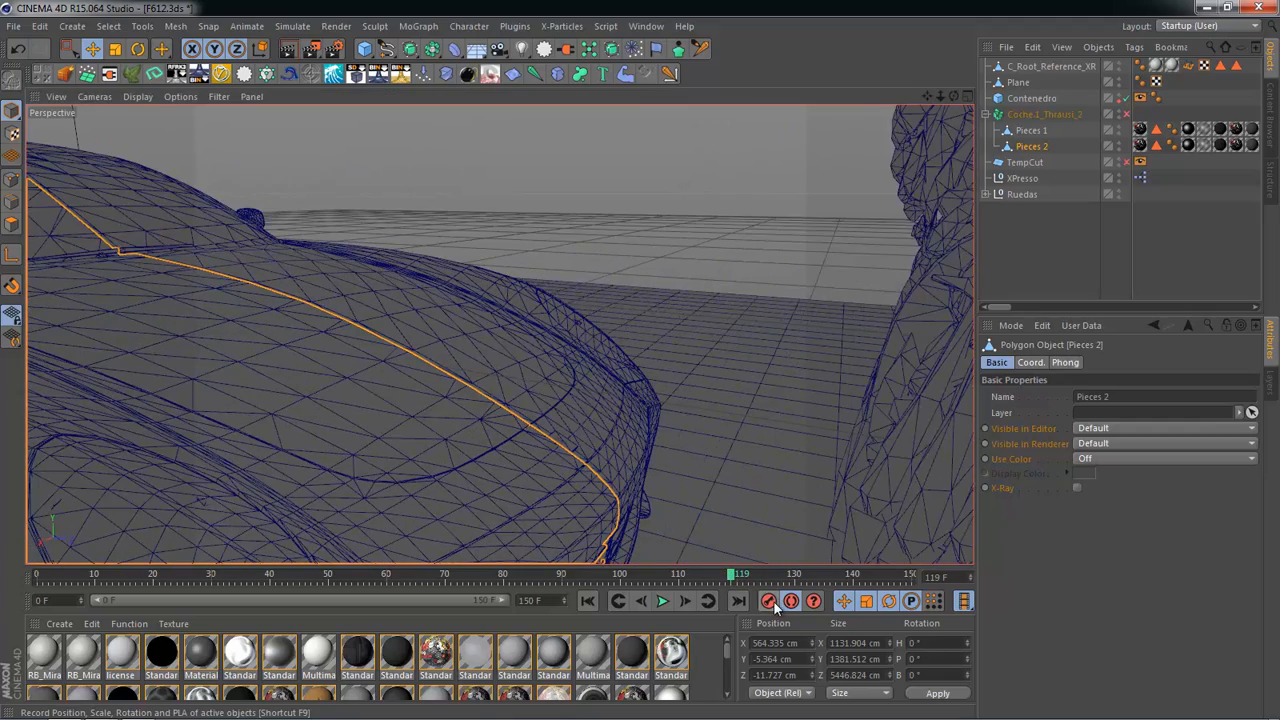
pyautogui.keyDown('alt'); pyautogui.moveTo(814, 509); pyautogui.dragTo(781, 488); pyautogui.keyUp('alt')
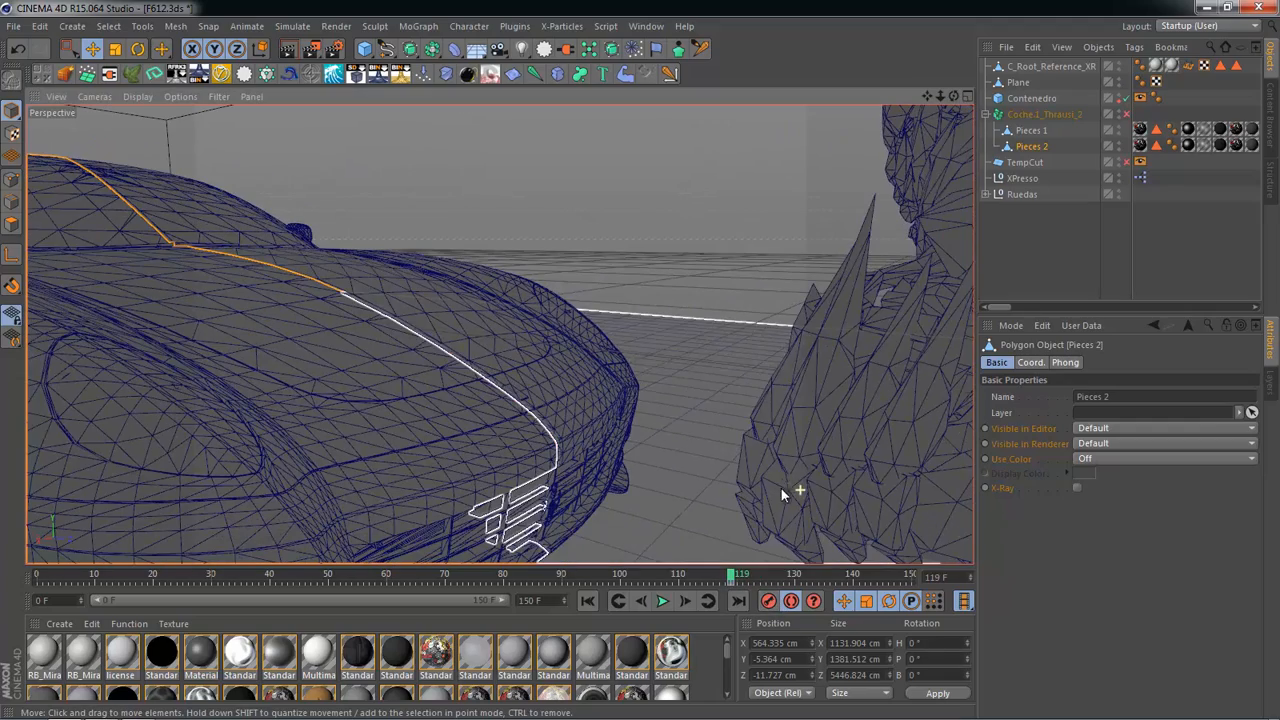
# Step: At frame 123, move Pieces 2 slightly outward from the other half of the car to key the start of the split
pyautogui.click(687, 602)
pyautogui.click(687, 602)
pyautogui.click(687, 602)
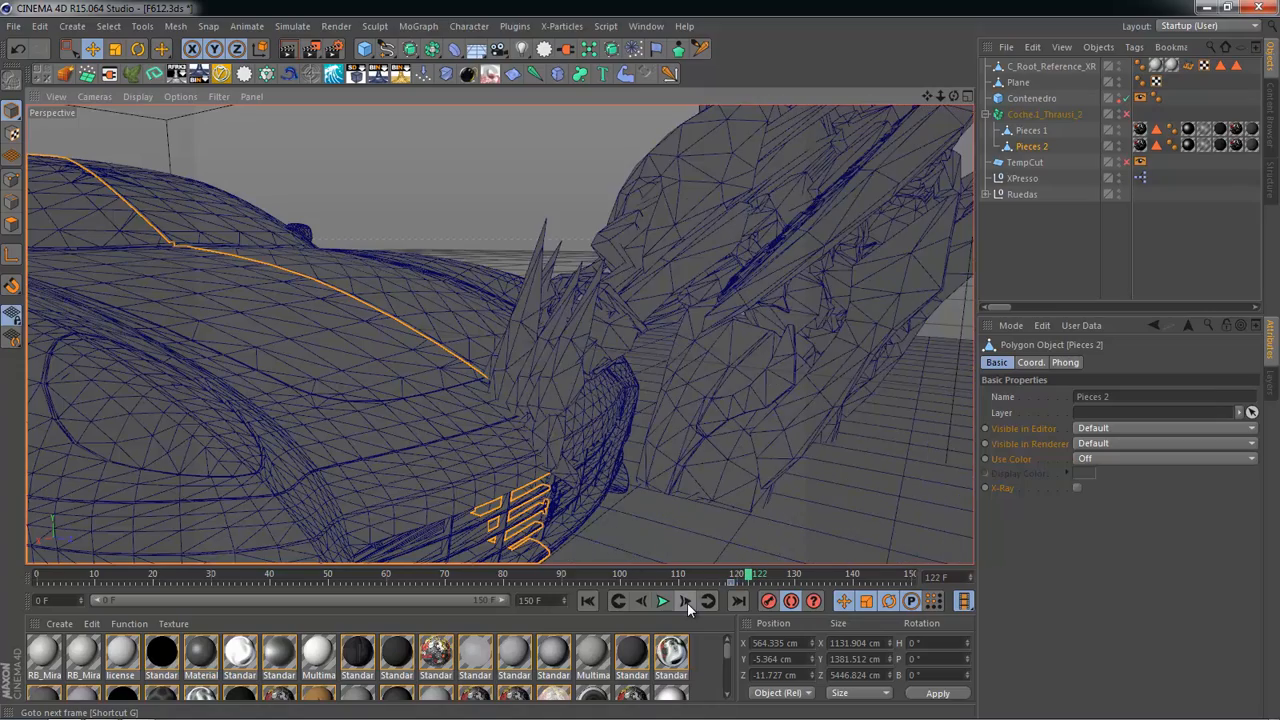
pyautogui.click(687, 602)
pyautogui.keyDown('alt'); pyautogui.moveTo(586, 494); pyautogui.dragTo(608, 556); pyautogui.keyUp('alt')
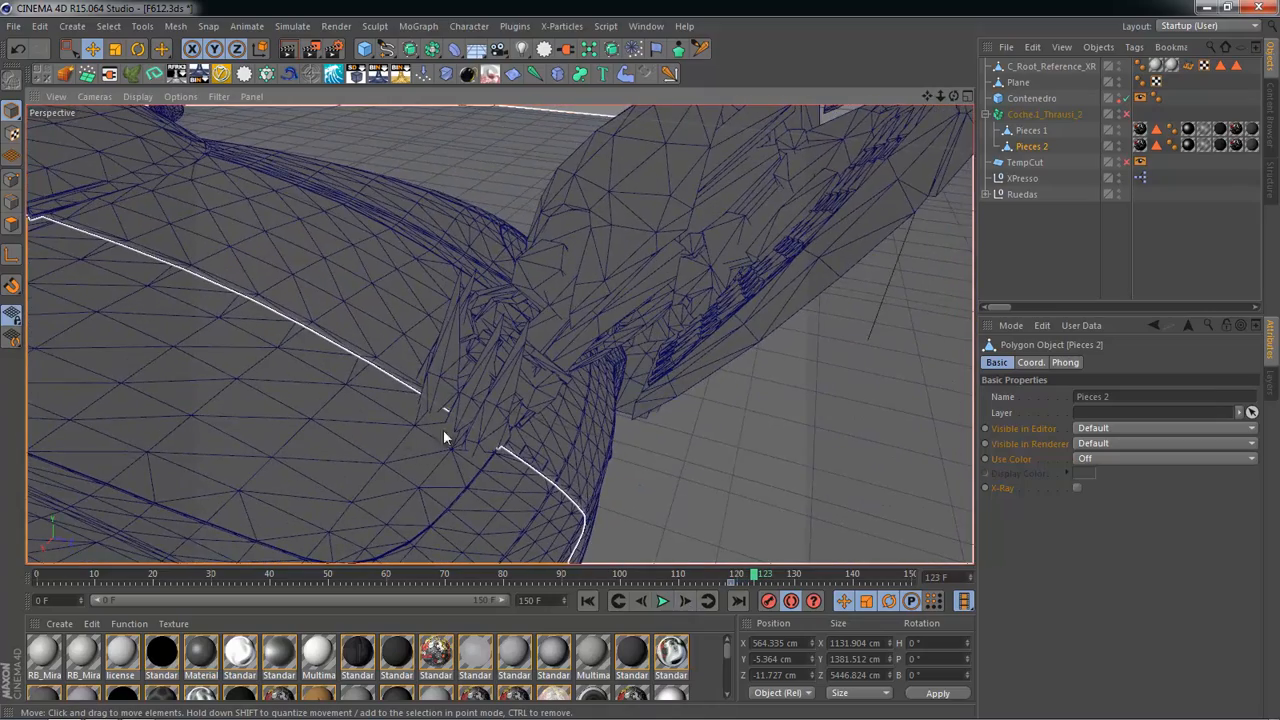
pyautogui.moveTo(443, 429); pyautogui.dragTo(376, 422)
pyautogui.press('r')
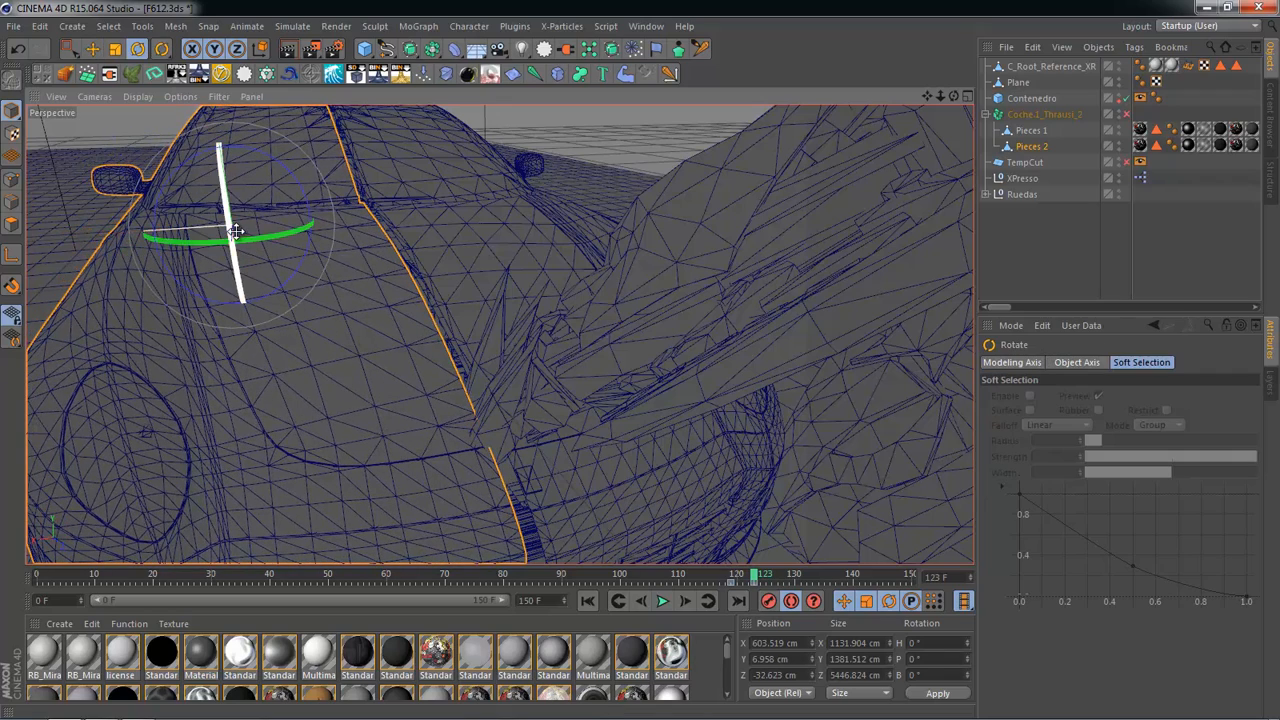
pyautogui.press('e')
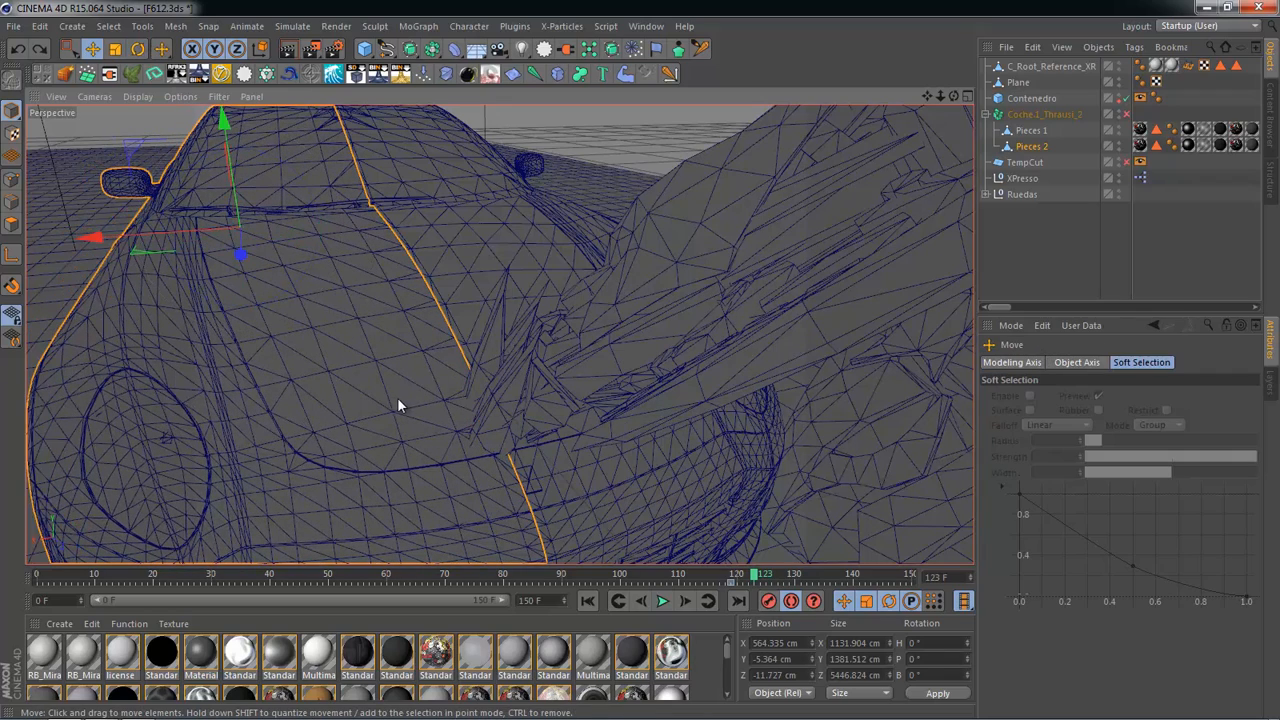
pyautogui.moveTo(397, 397); pyautogui.dragTo(384, 397)
# Step: Shift the first Pieces 2 key to frame 121, and move the half farther outward at frame 132 to about X 779 cm
pyautogui.moveTo(735, 577); pyautogui.dragTo(812, 591)
pyautogui.click(737, 586)
pyautogui.moveTo(355, 332); pyautogui.dragTo(327, 330)
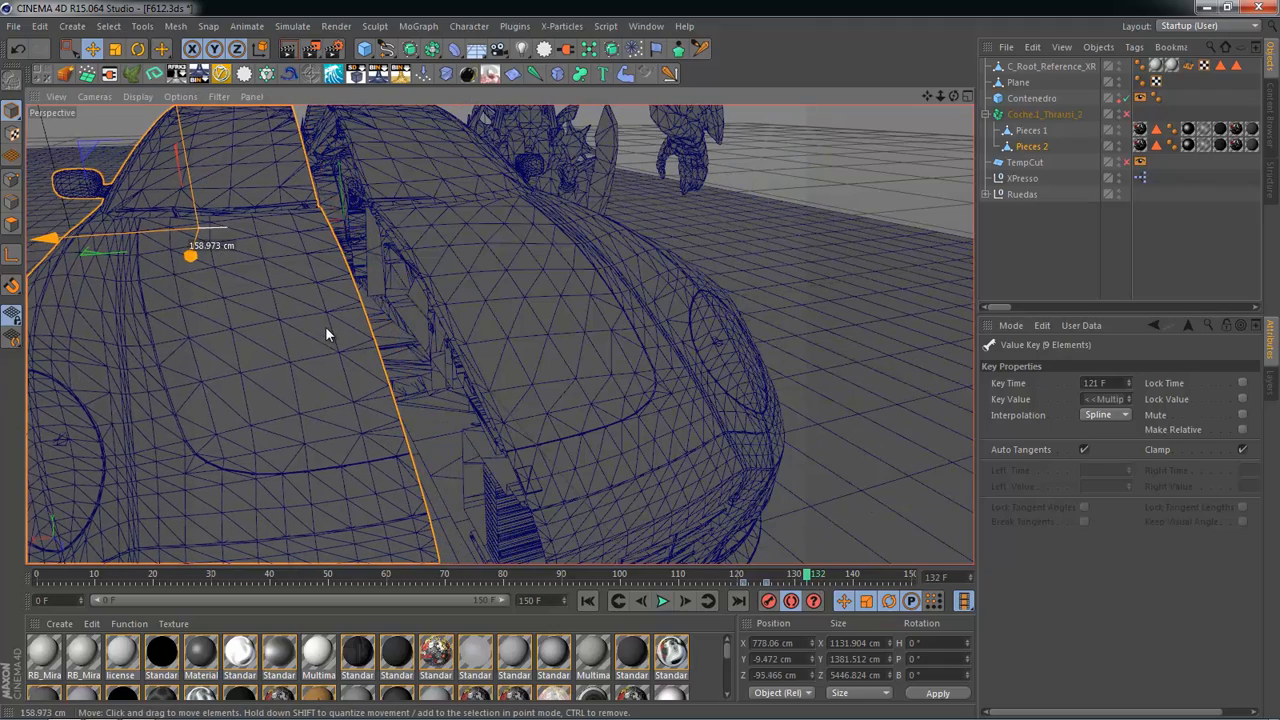
# Step: At frame 150, move Pieces 2 outward and down to about X 1062, Y -211, Z -124 cm, and scrub through its motion
pyautogui.moveTo(807, 577); pyautogui.dragTo(937, 577)
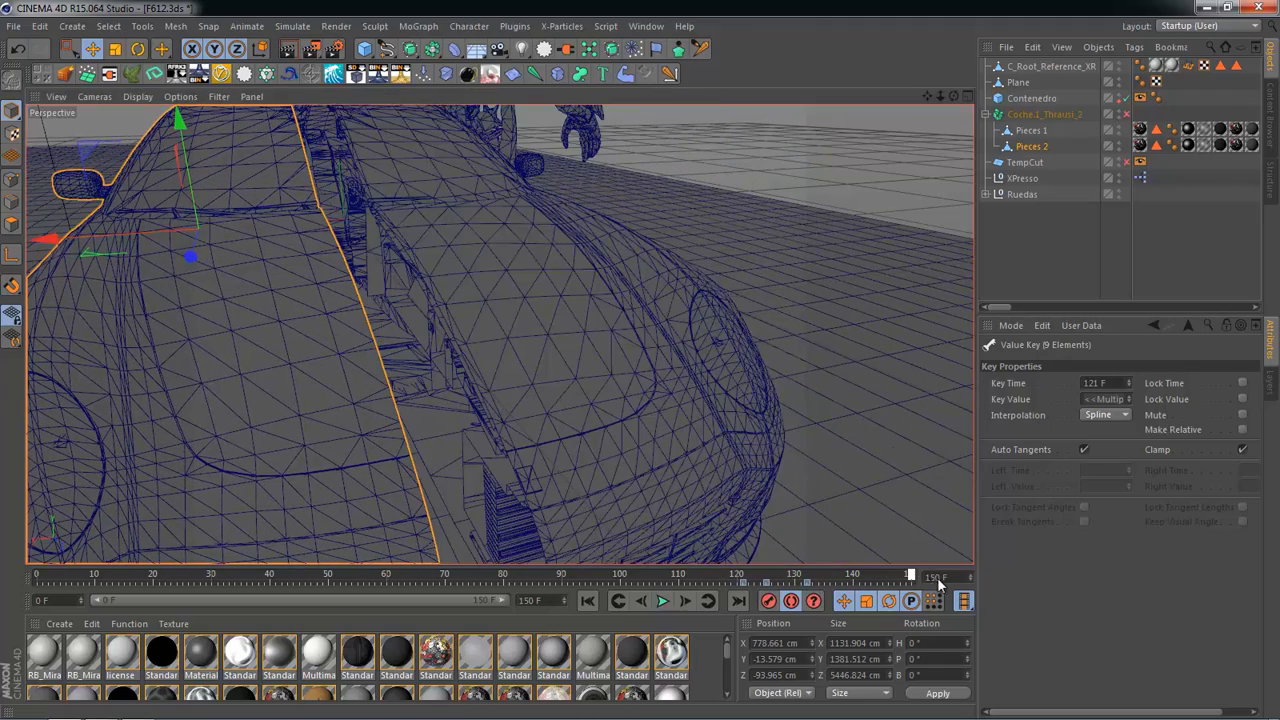
pyautogui.moveTo(281, 393); pyautogui.dragTo(268, 422)
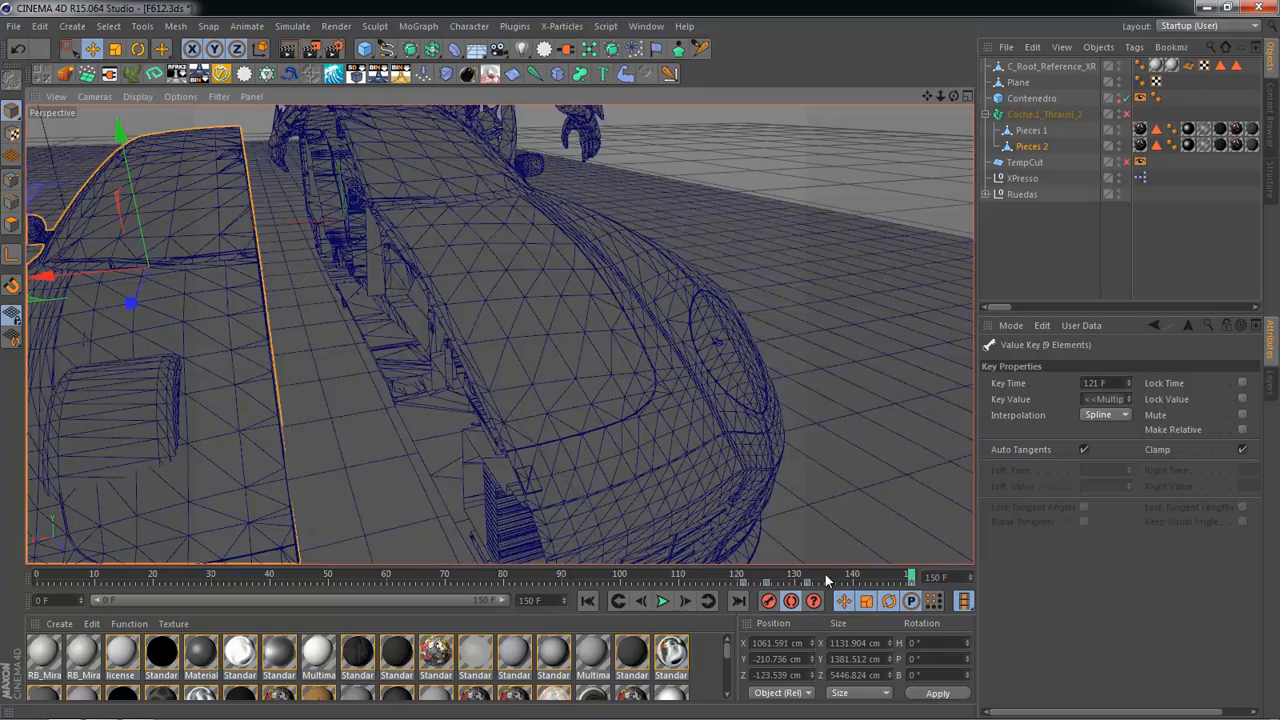
pyautogui.moveTo(823, 576); pyautogui.dragTo(910, 575)
# Step: Select Pieces 1, record its starting keyframe at frame 119, and advance to the robot's contact with the hood at frame 122
pyautogui.click(1032, 132)
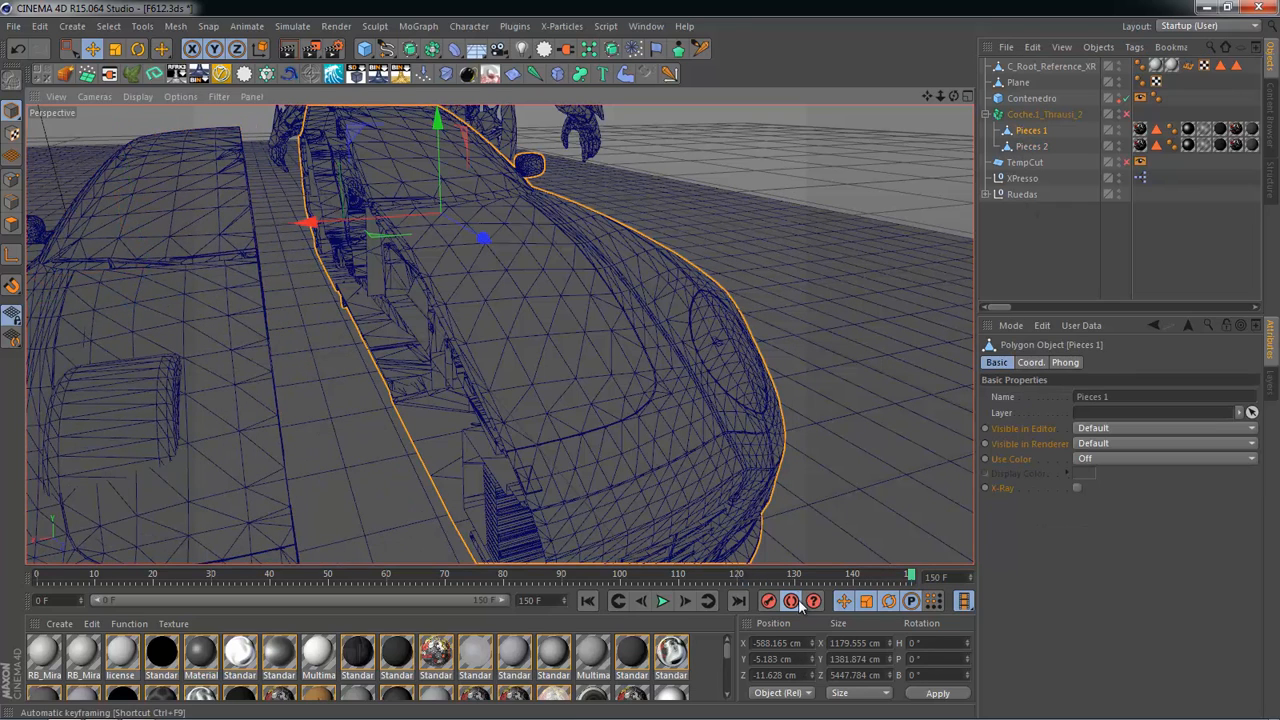
pyautogui.moveTo(785, 574); pyautogui.dragTo(757, 575)
pyautogui.keyDown('alt'); pyautogui.moveTo(640, 470); pyautogui.dragTo(617, 458); pyautogui.keyUp('alt')
pyautogui.keyDown('alt'); pyautogui.moveTo(671, 503); pyautogui.dragTo(630, 490); pyautogui.keyUp('alt')
pyautogui.moveTo(755, 580)
pyautogui.mouseDown()
pyautogui.moveTo(609, 577)
pyautogui.moveTo(712, 590)
pyautogui.moveTo(748, 578)
pyautogui.mouseUp()
pyautogui.scroll(5, 693, 537)
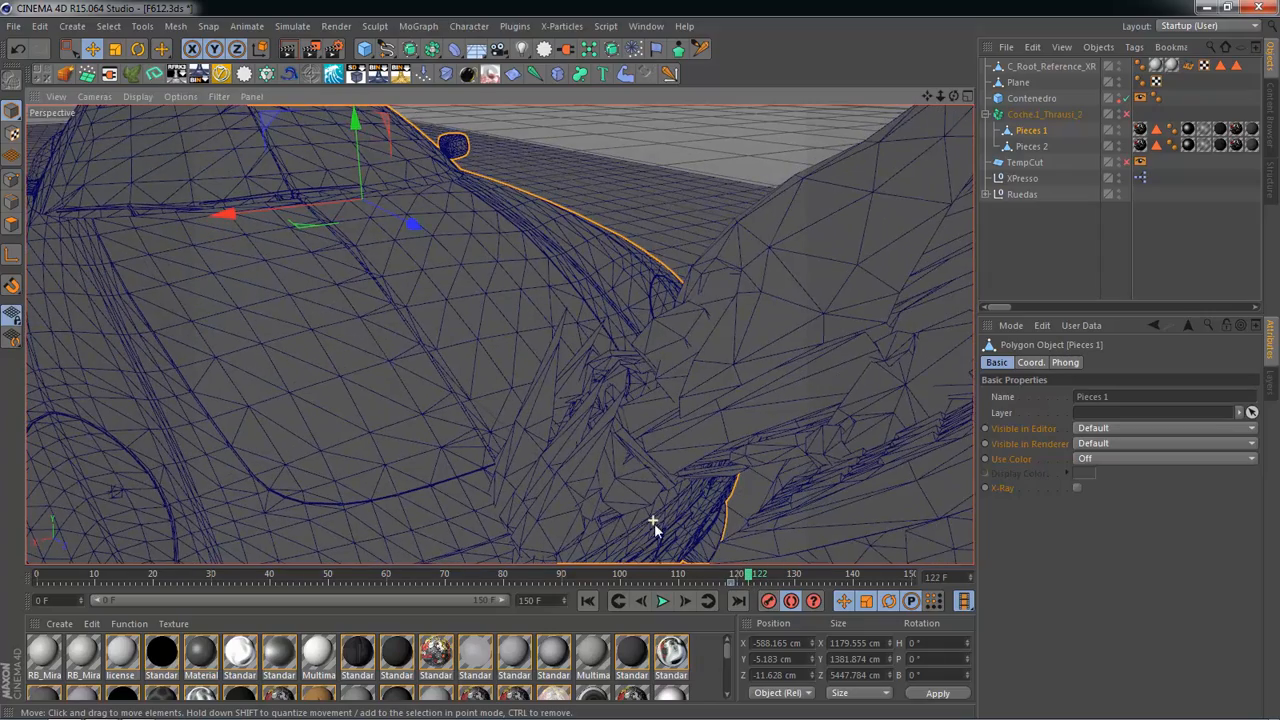
# Step: Key Pieces 1 moving away from frame 122 onward, reaching about X -1179, Y -238, Z 157 cm at frame 150
pyautogui.moveTo(654, 523); pyautogui.dragTo(924, 581)
pyautogui.scroll(-5, 615, 440)
pyautogui.moveTo(688, 440); pyautogui.dragTo(741, 464)
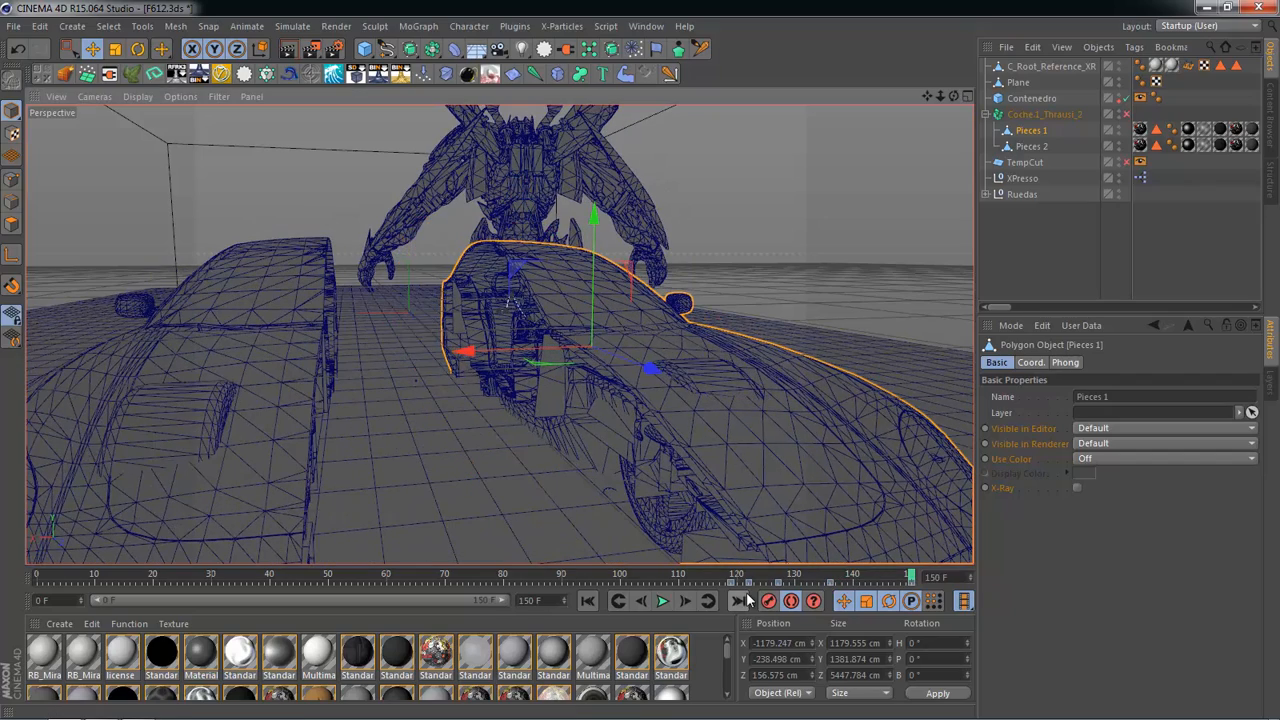
# Step: Play back the car-splitting animation and inspect both halves and the robot's contact from the front and side around frames 121 to 123
pyautogui.keyDown('alt'); pyautogui.moveTo(540, 430); pyautogui.dragTo(720, 455); pyautogui.keyUp('alt')
pyautogui.click(662, 601)
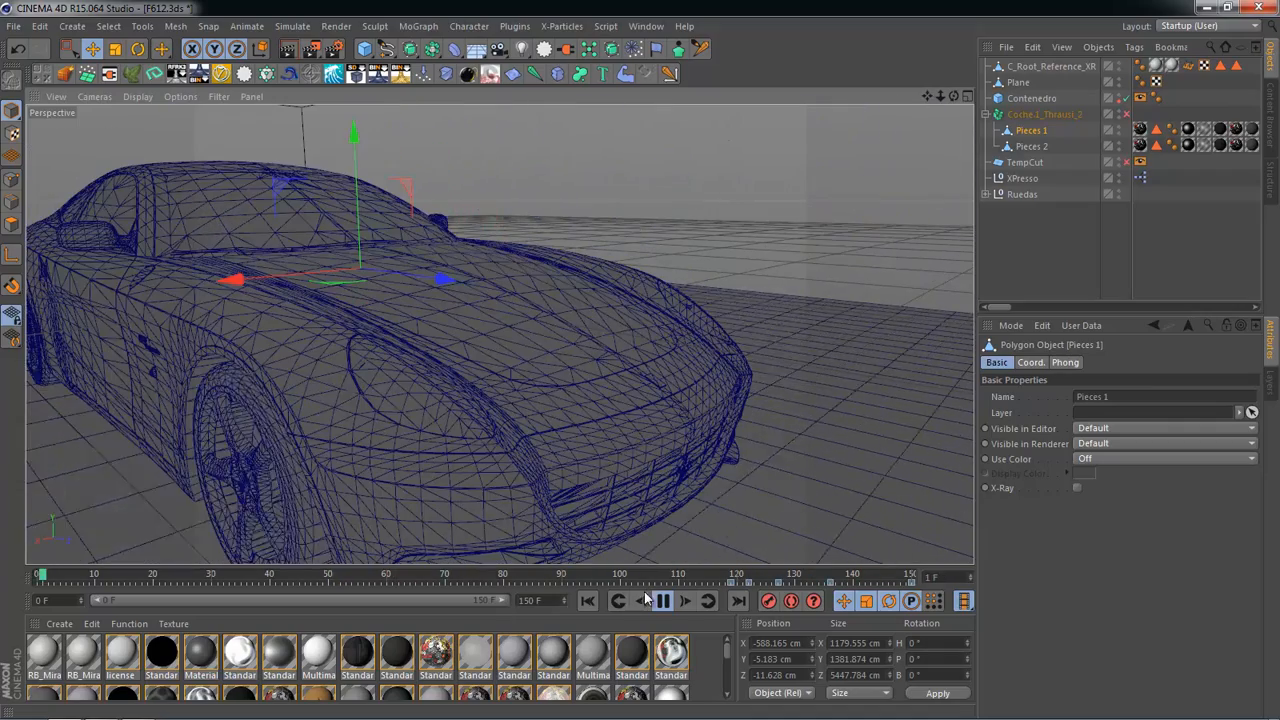
pyautogui.click(666, 601)
pyautogui.moveTo(689, 577); pyautogui.dragTo(755, 579)
pyautogui.keyDown('alt'); pyautogui.moveTo(690, 385); pyautogui.dragTo(663, 506); pyautogui.keyUp('alt')
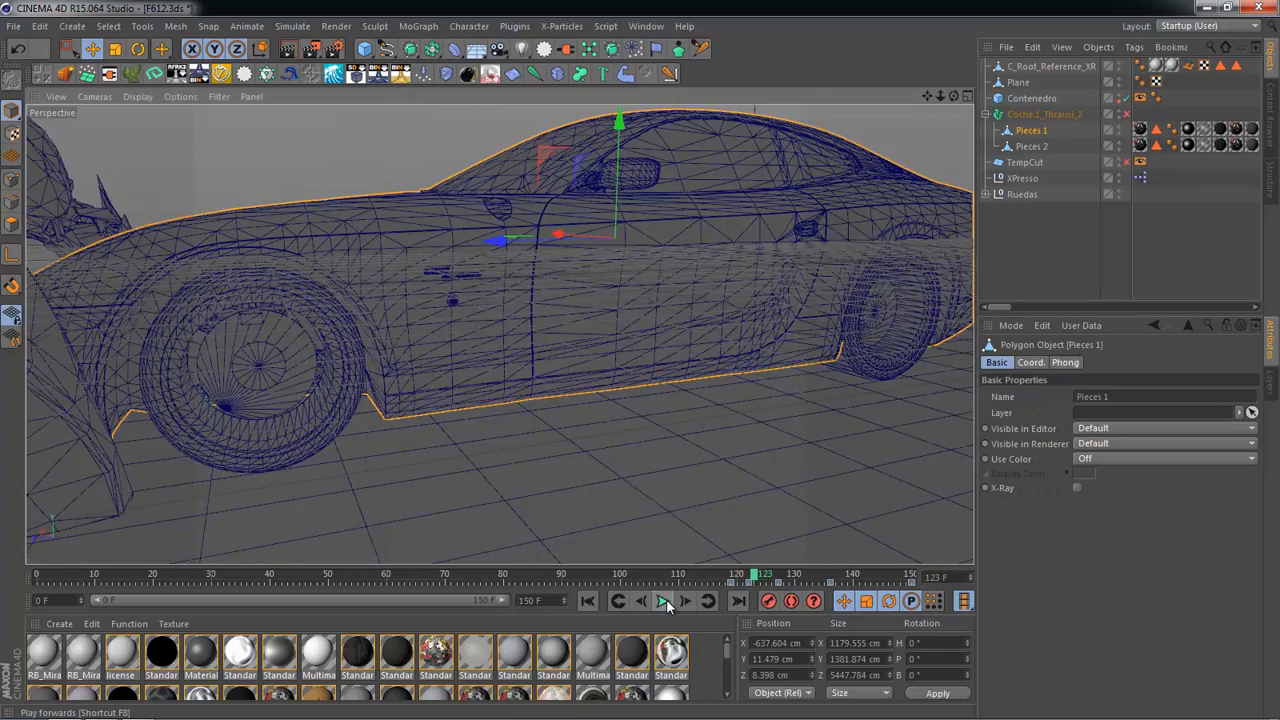
pyautogui.click(664, 601)
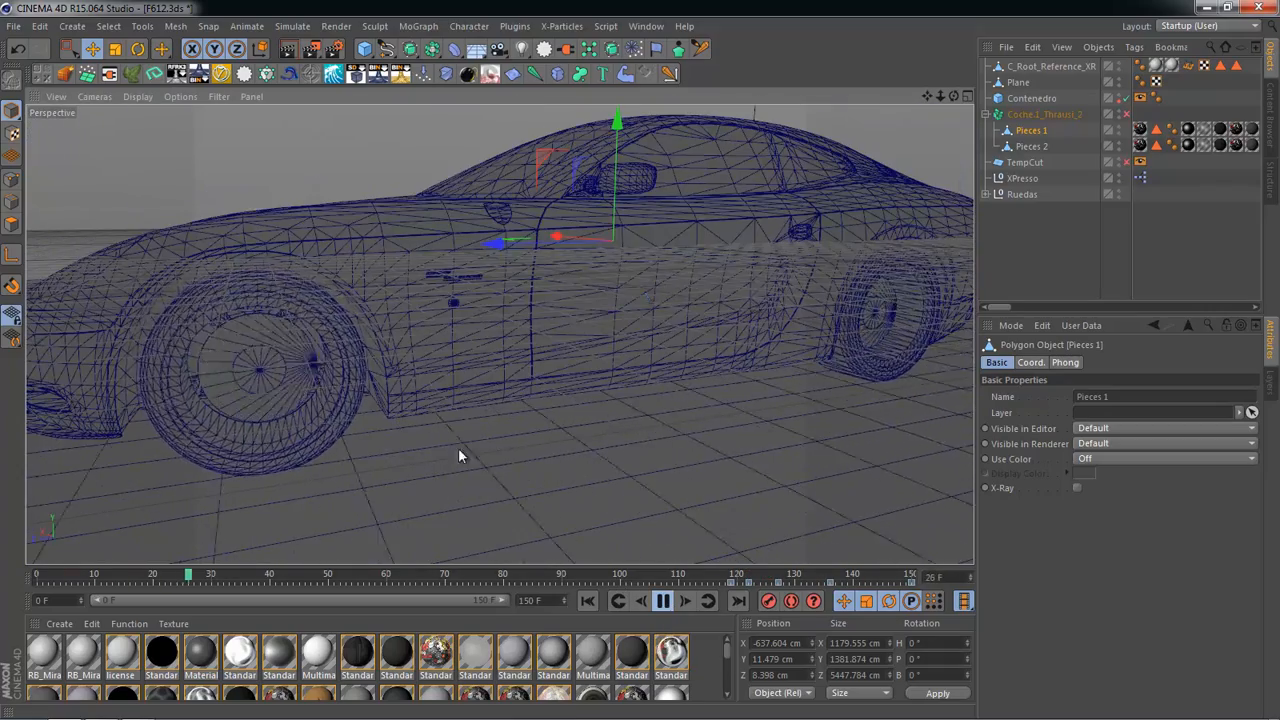
pyautogui.keyDown('alt'); pyautogui.moveTo(458, 448); pyautogui.dragTo(636, 452); pyautogui.keyUp('alt')
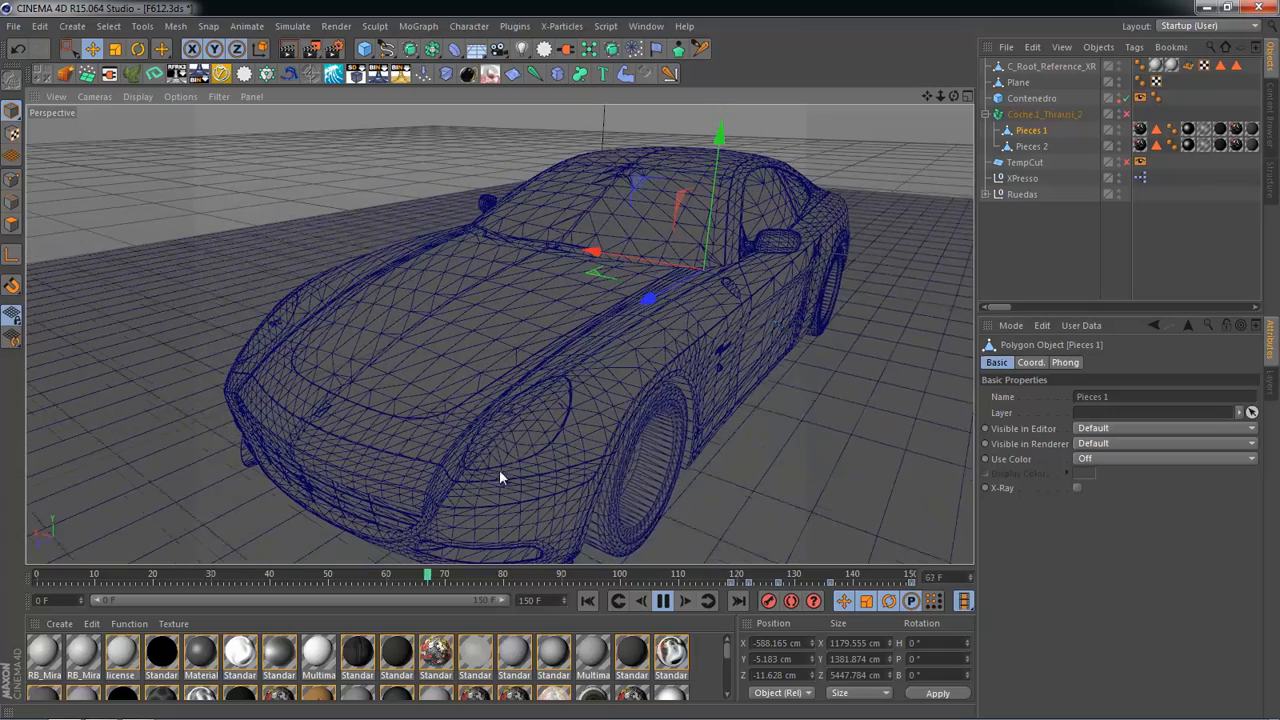
pyautogui.click(663, 601)
pyautogui.moveTo(706, 588); pyautogui.dragTo(745, 588)
pyautogui.scroll(-10, 752, 360)
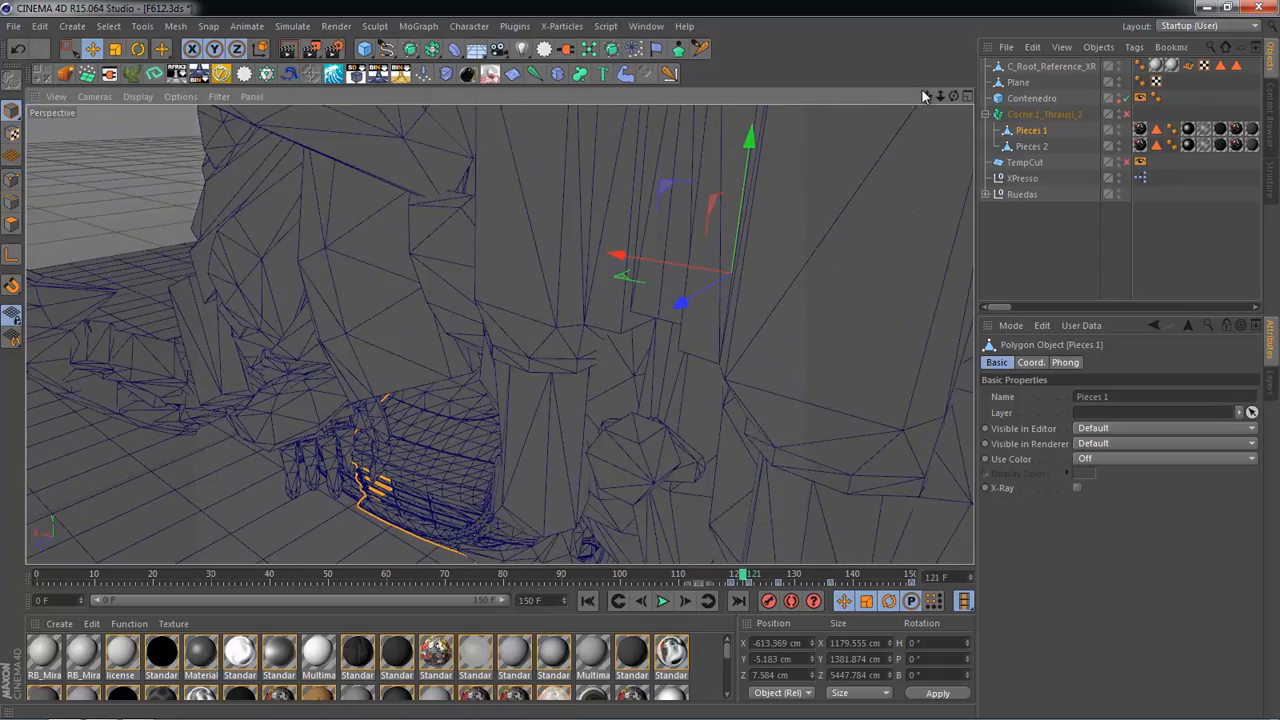
pyautogui.keyDown('alt'); pyautogui.moveTo(617, 317); pyautogui.dragTo(745, 307, button='middle'); pyautogui.keyUp('alt')
# Step: Go to frame 128, frame the split car from the front, and change the viewport to shaded display with wireframe lines
pyautogui.hotkey('alt', 'Tab')
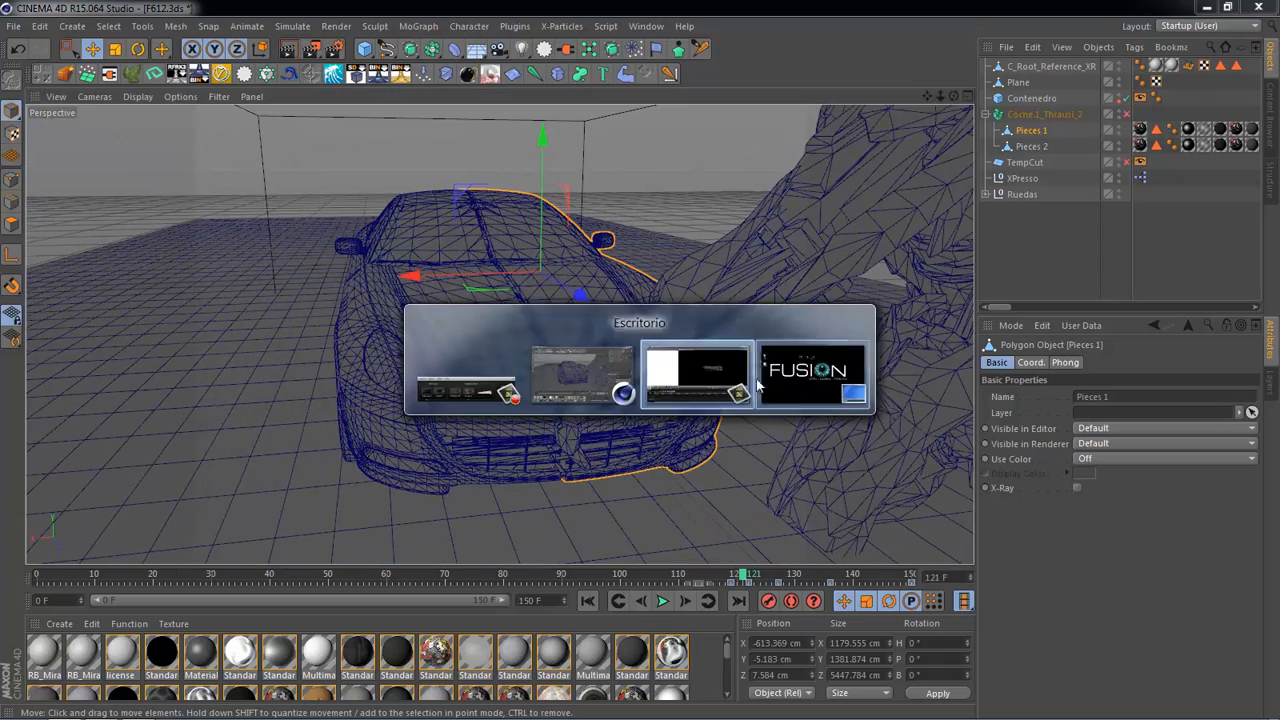
pyautogui.click(598, 385)
pyautogui.moveTo(487, 577); pyautogui.dragTo(785, 568)
pyautogui.keyDown('alt'); pyautogui.moveTo(457, 364); pyautogui.dragTo(507, 287); pyautogui.keyUp('alt')
pyautogui.scroll(3, 495, 305)
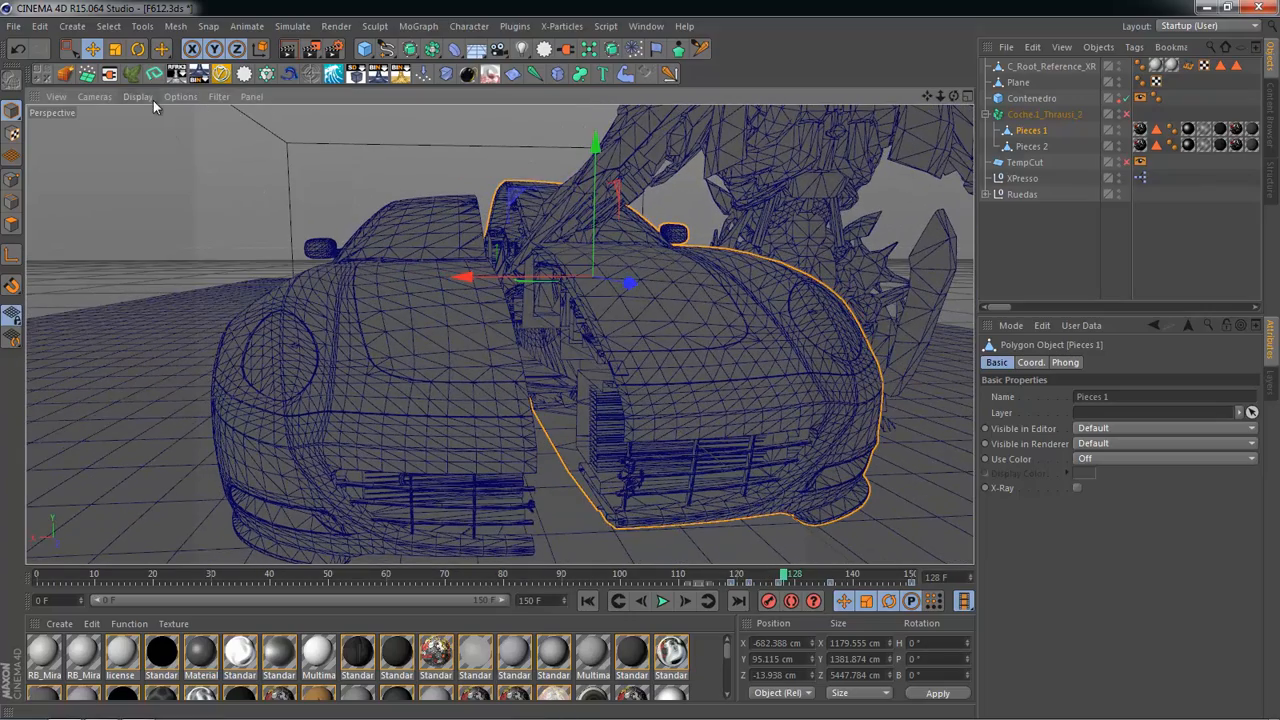
pyautogui.click(140, 96)
pyautogui.click(190, 123)
pyautogui.keyDown('alt'); pyautogui.moveTo(489, 316); pyautogui.dragTo(855, 387); pyautogui.keyUp('alt')
pyautogui.keyDown('alt'); pyautogui.moveTo(761, 388); pyautogui.dragTo(527, 35); pyautogui.keyUp('alt')
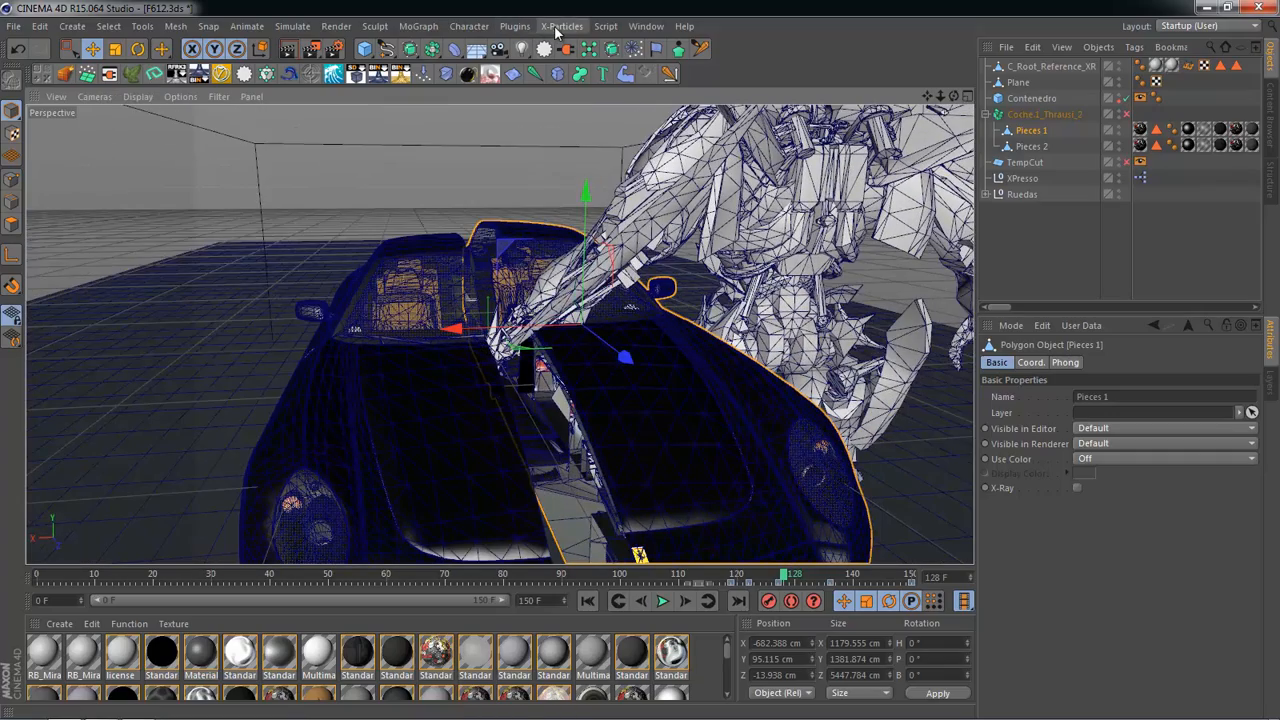
# Step: Look through the available X-Particles objects, and scrub the shaded car-splitting animation, ending at frame 115
pyautogui.click(557, 27)
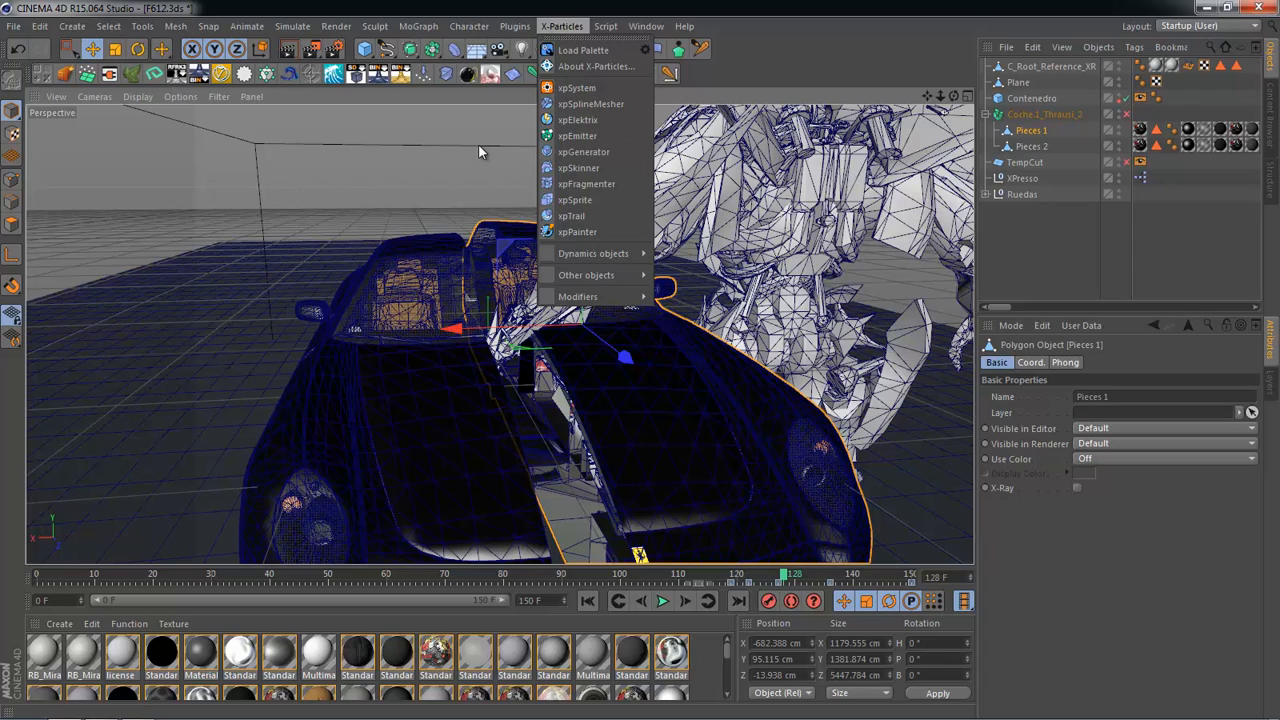
pyautogui.click(466, 120)
pyautogui.keyDown('alt'); pyautogui.moveTo(480, 149); pyautogui.dragTo(562, 123); pyautogui.keyUp('alt')
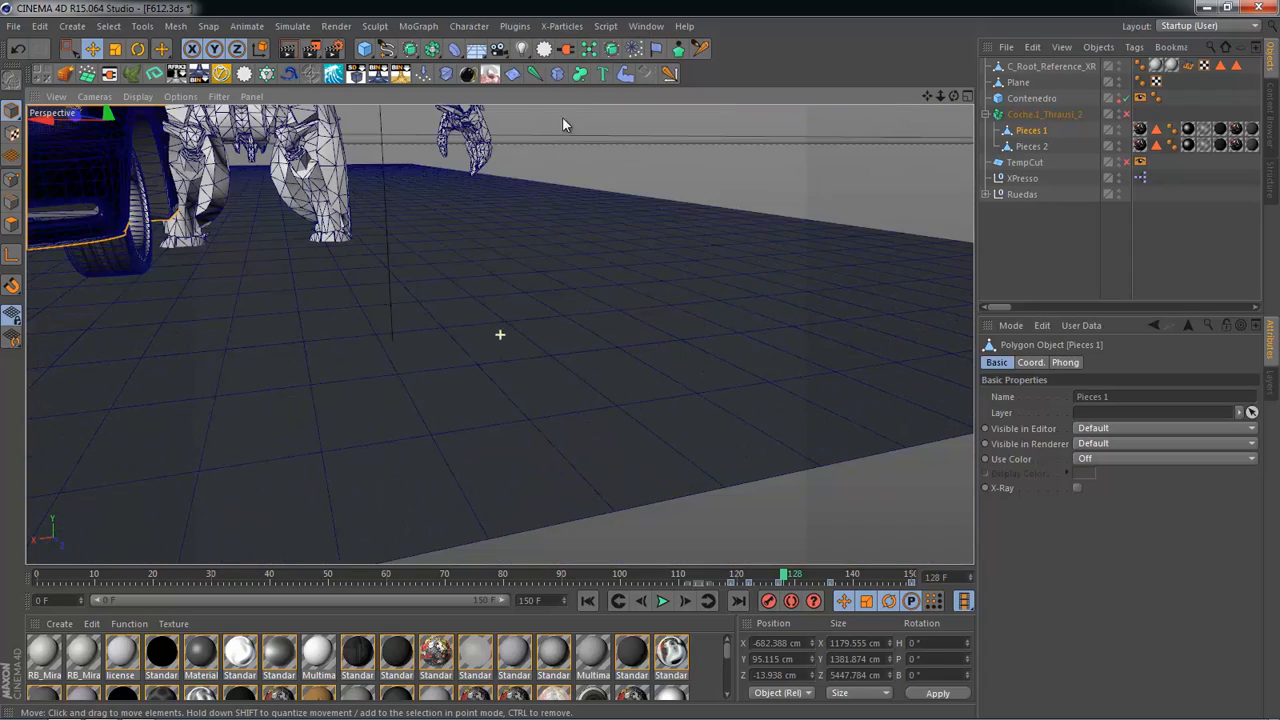
pyautogui.keyDown('alt'); pyautogui.moveTo(350, 129); pyautogui.dragTo(443, 229); pyautogui.keyUp('alt')
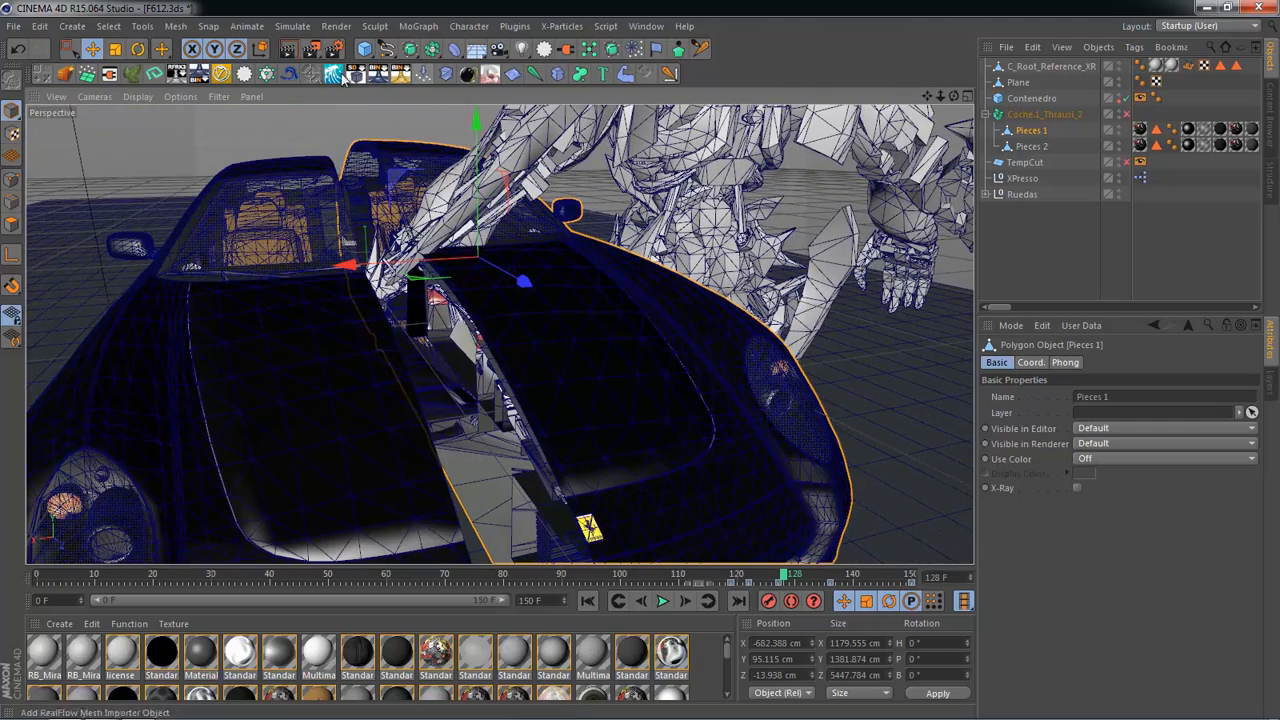
pyautogui.keyDown('alt'); pyautogui.moveTo(367, 145); pyautogui.dragTo(382, 146); pyautogui.keyUp('alt')
pyautogui.keyDown('alt'); pyautogui.moveTo(443, 381); pyautogui.dragTo(468, 381); pyautogui.keyUp('alt')
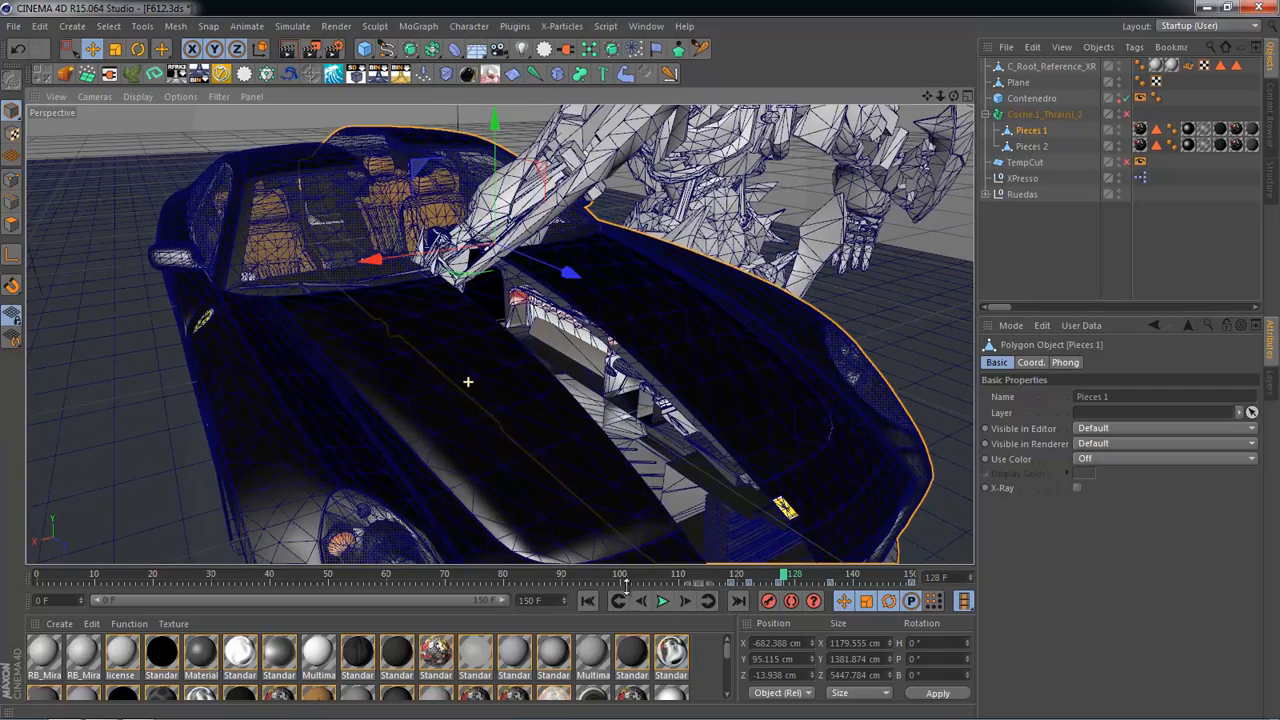
pyautogui.moveTo(592, 580); pyautogui.dragTo(493, 578)
pyautogui.moveTo(741, 585); pyautogui.dragTo(880, 578)
pyautogui.moveTo(800, 598); pyautogui.dragTo(714, 592)
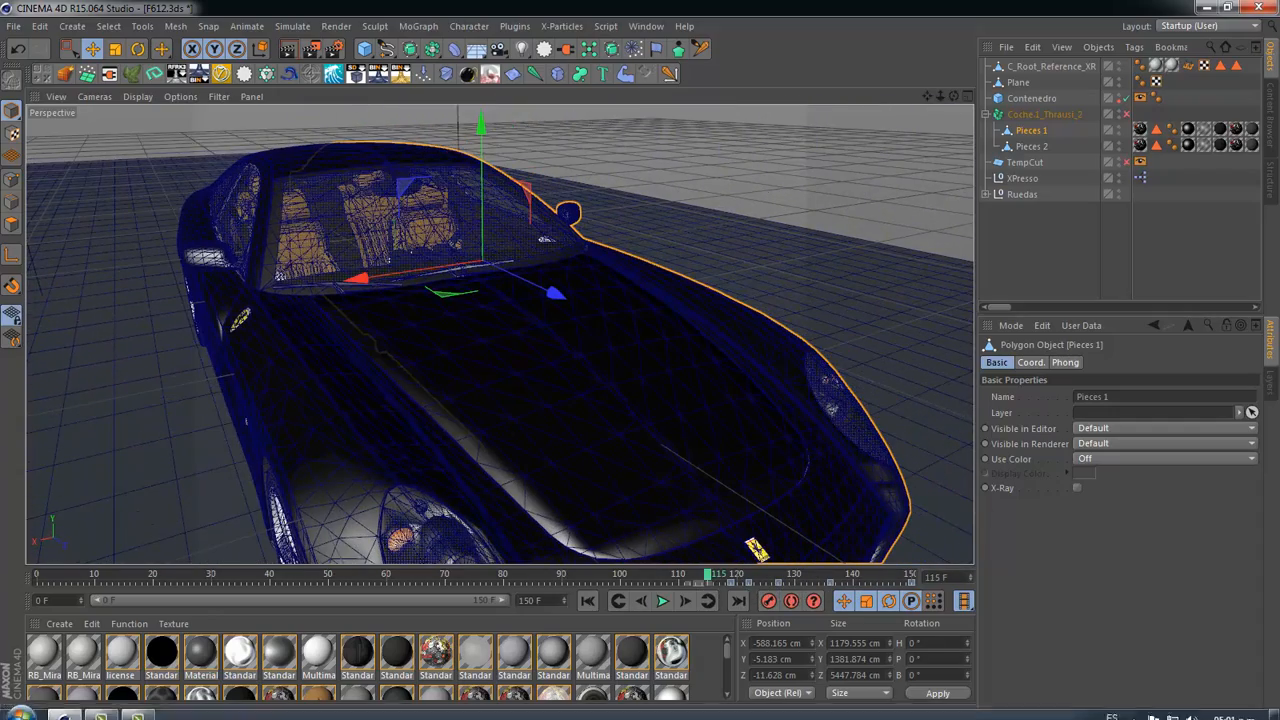
# Step: Switch to Windows Explorer and browse the Nuevo vol (J:) drive to the Animaciones 3D Libres folder
pyautogui.click(20, 710)
pyautogui.click(236, 506)
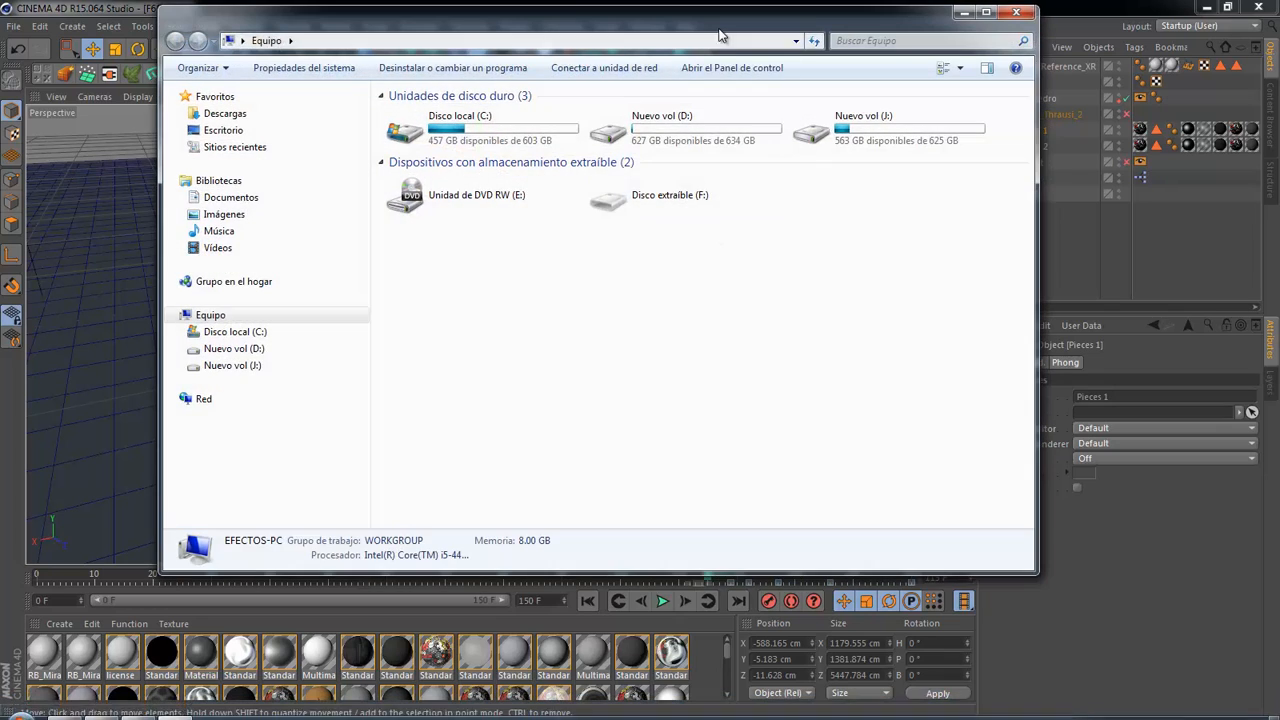
pyautogui.doubleClick(850, 150)
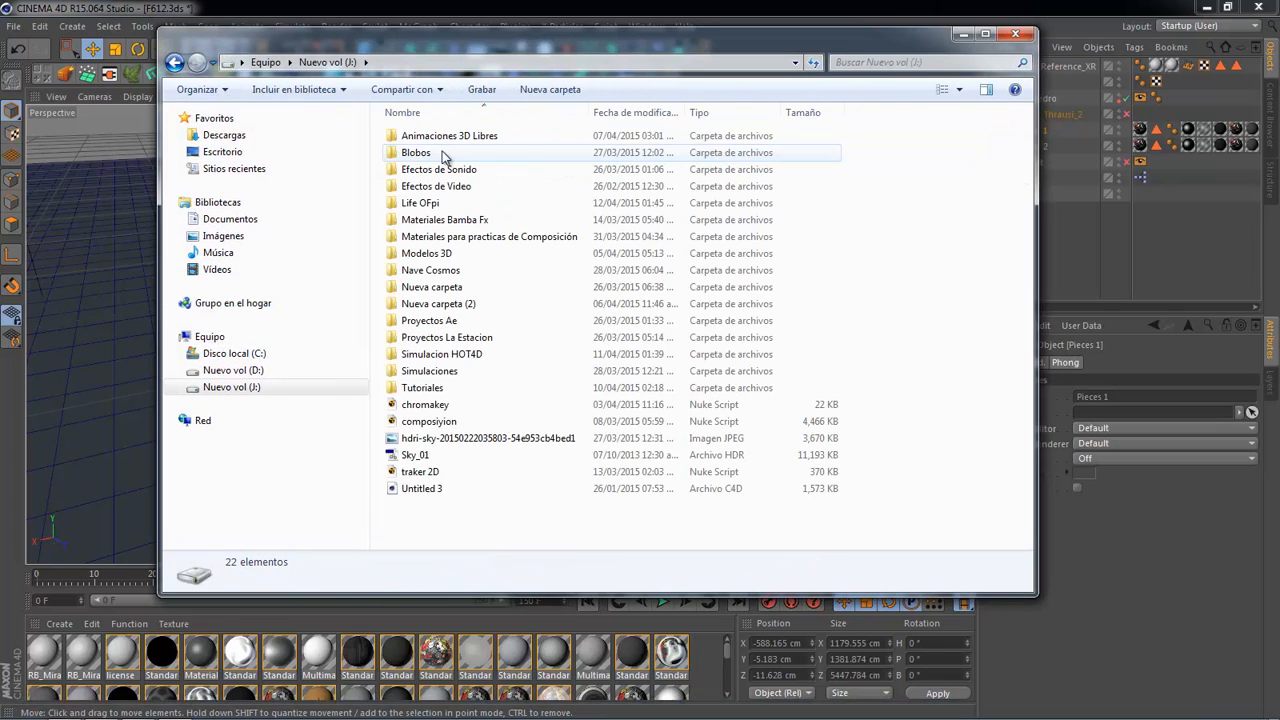
pyautogui.doubleClick(440, 135)
pyautogui.doubleClick(449, 172)
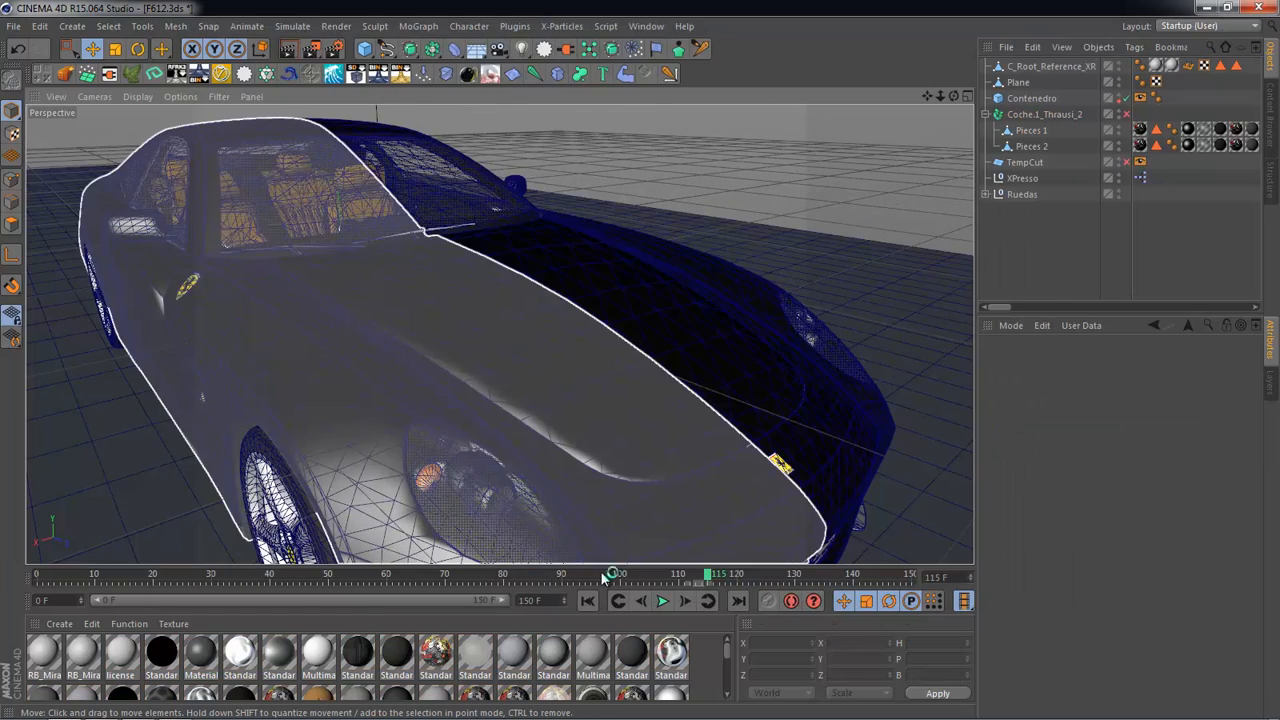
# Step: Scrub the car animation, return from Fusion to Cinema 4D, and stop the playback at frame 11
pyautogui.moveTo(604, 577); pyautogui.dragTo(435, 586)
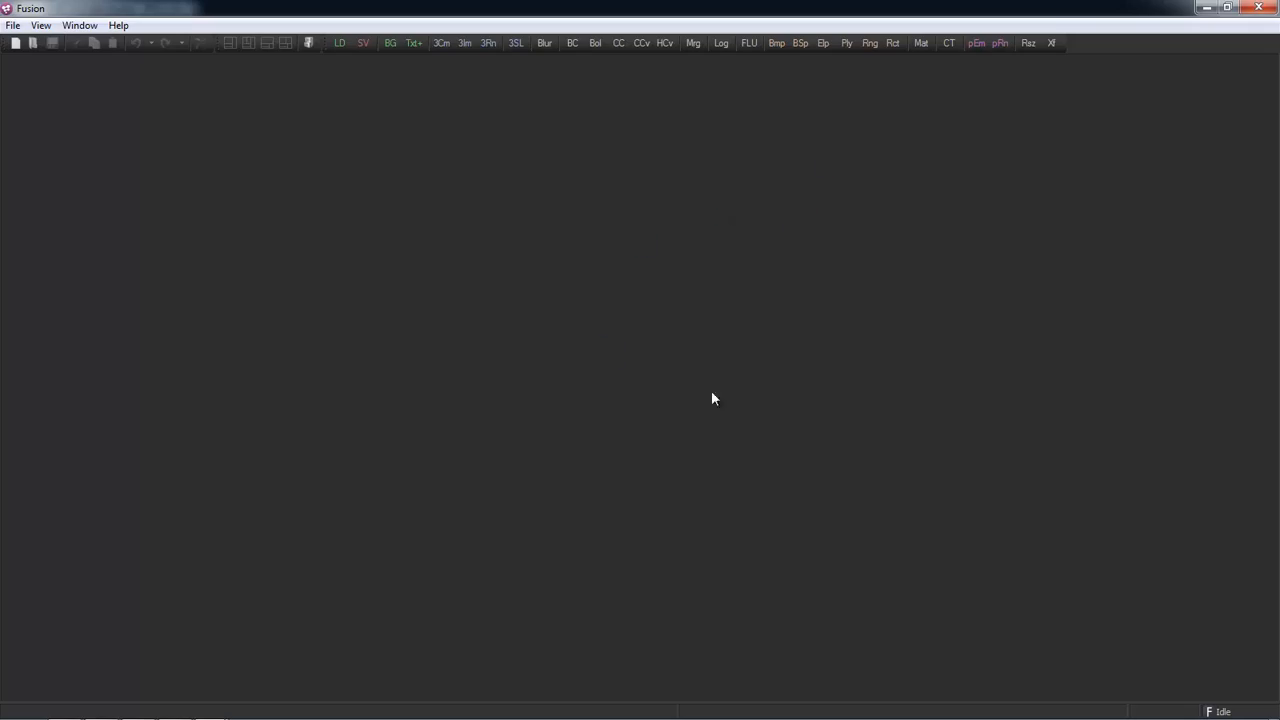
pyautogui.hotkey('alt', 'Tab')
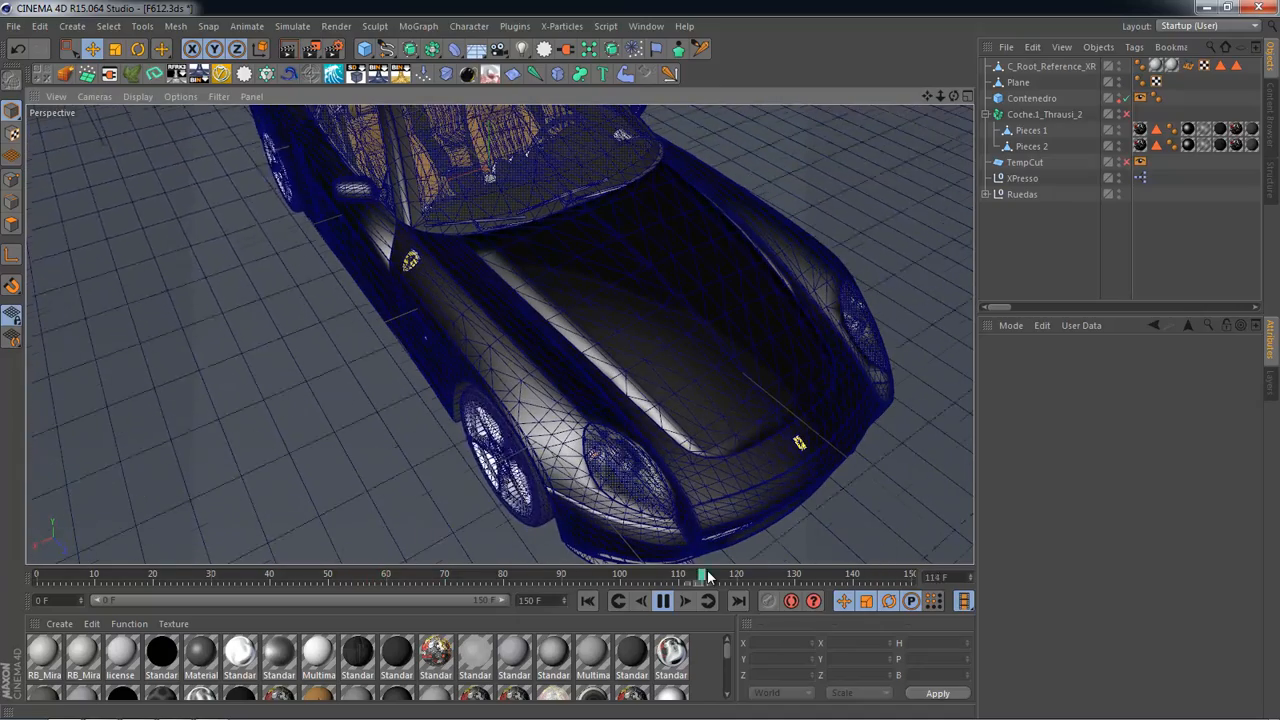
pyautogui.click(663, 601)
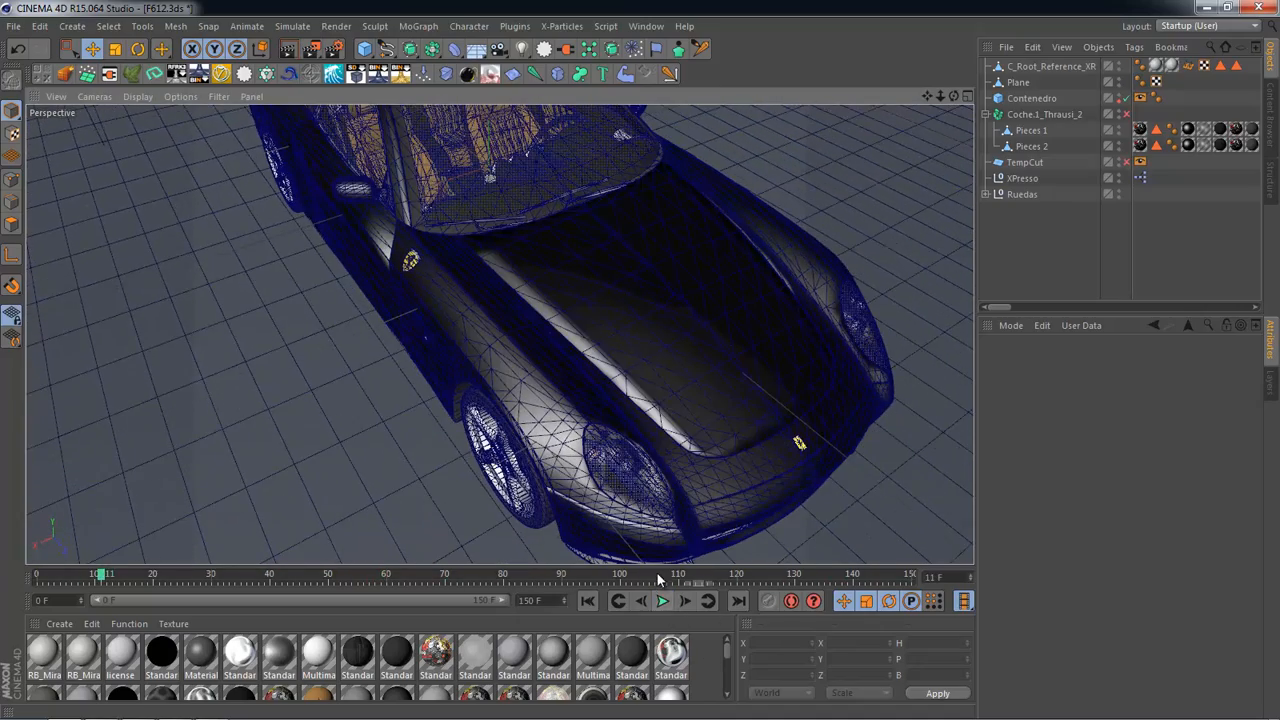
# Step: Scrub the car split to frame 127, switch to Fusion and open Composition1
pyautogui.moveTo(660, 577); pyautogui.dragTo(771, 577)
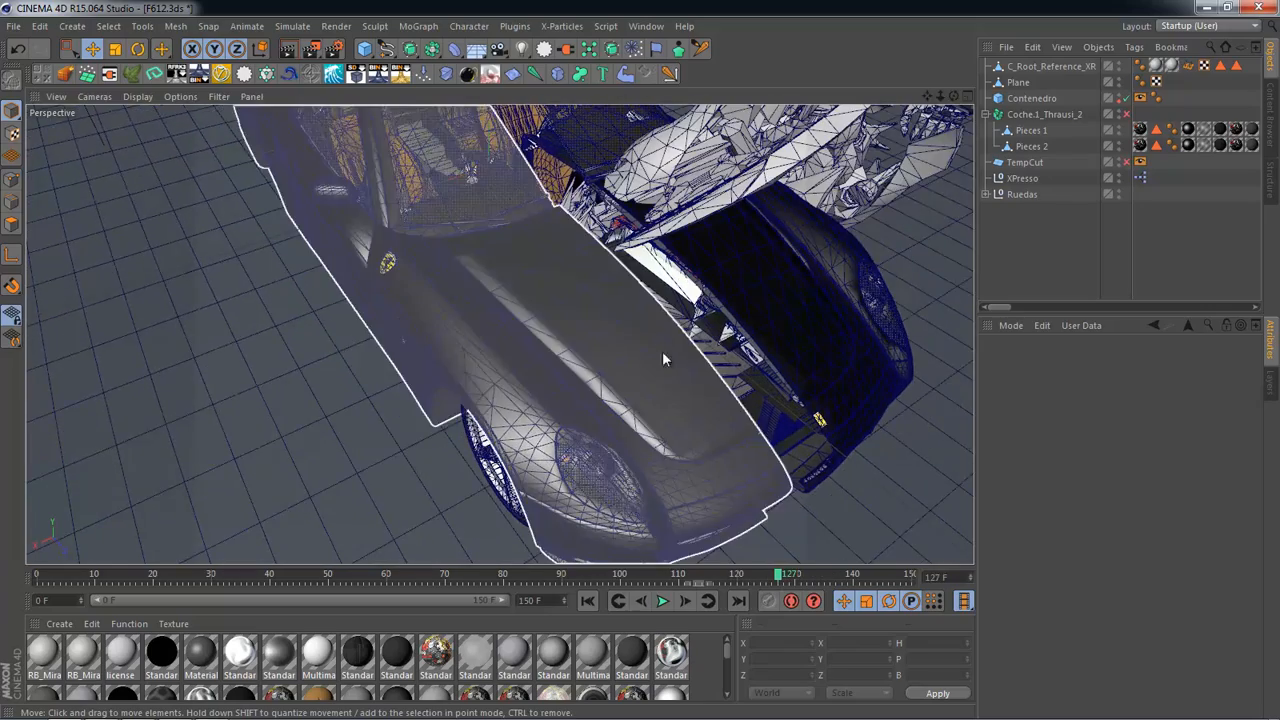
pyautogui.hotkey('alt', 'Tab')
pyautogui.click(614, 369)
pyautogui.click(13, 25)
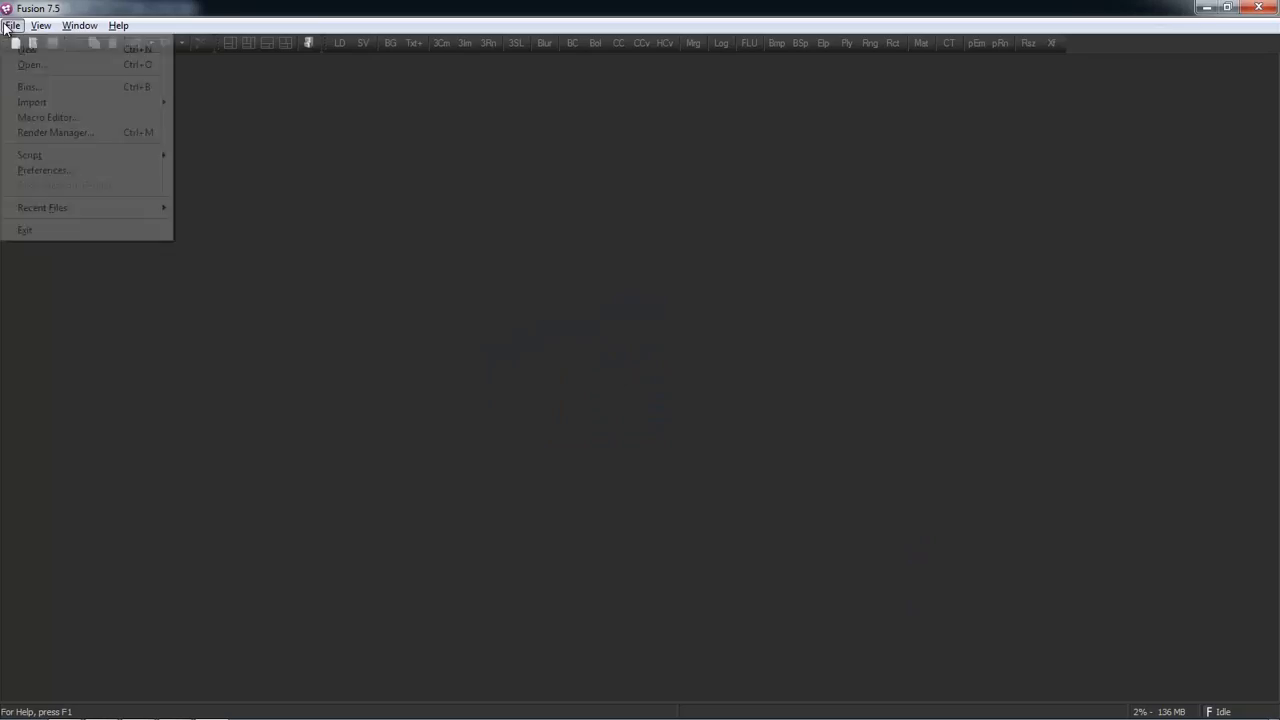
pyautogui.click(35, 71)
pyautogui.doubleClick(514, 164)
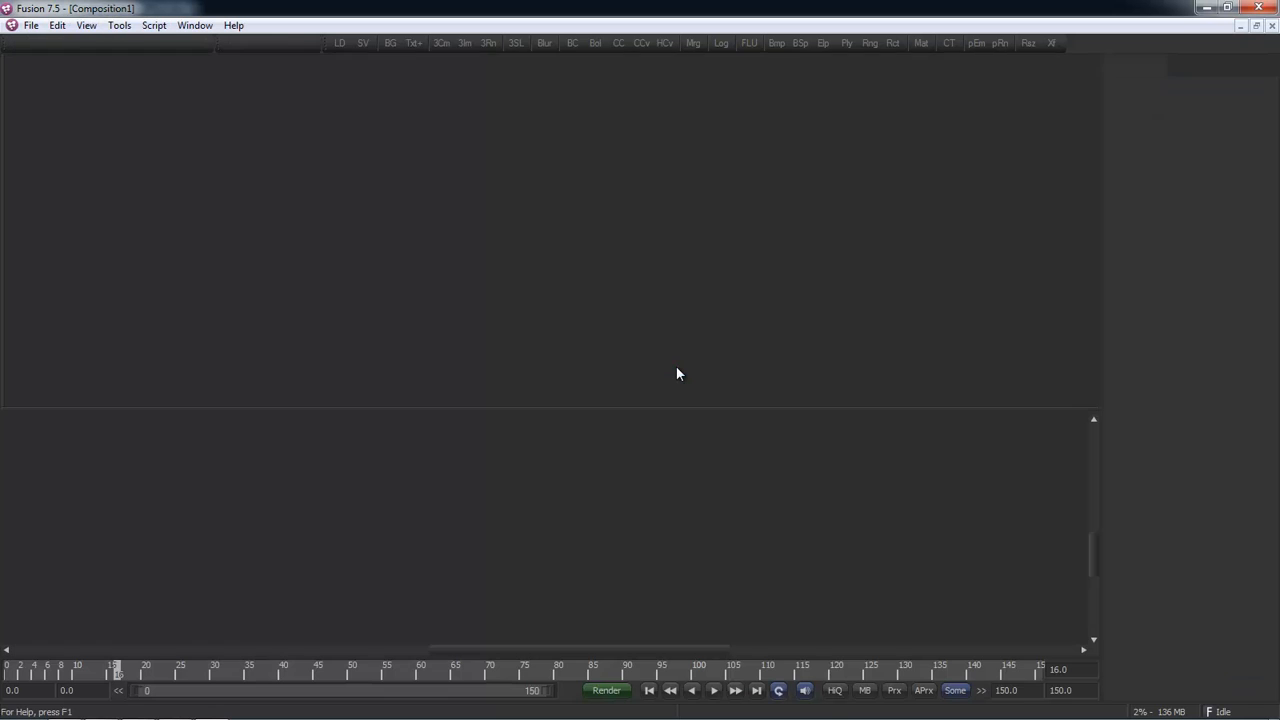
# Step: Show the Transform1 output of the Welding_Sparks_01 clip in the viewer and enlarge the viewer slightly
pyautogui.moveTo(757, 525); pyautogui.dragTo(768, 568, button='middle')
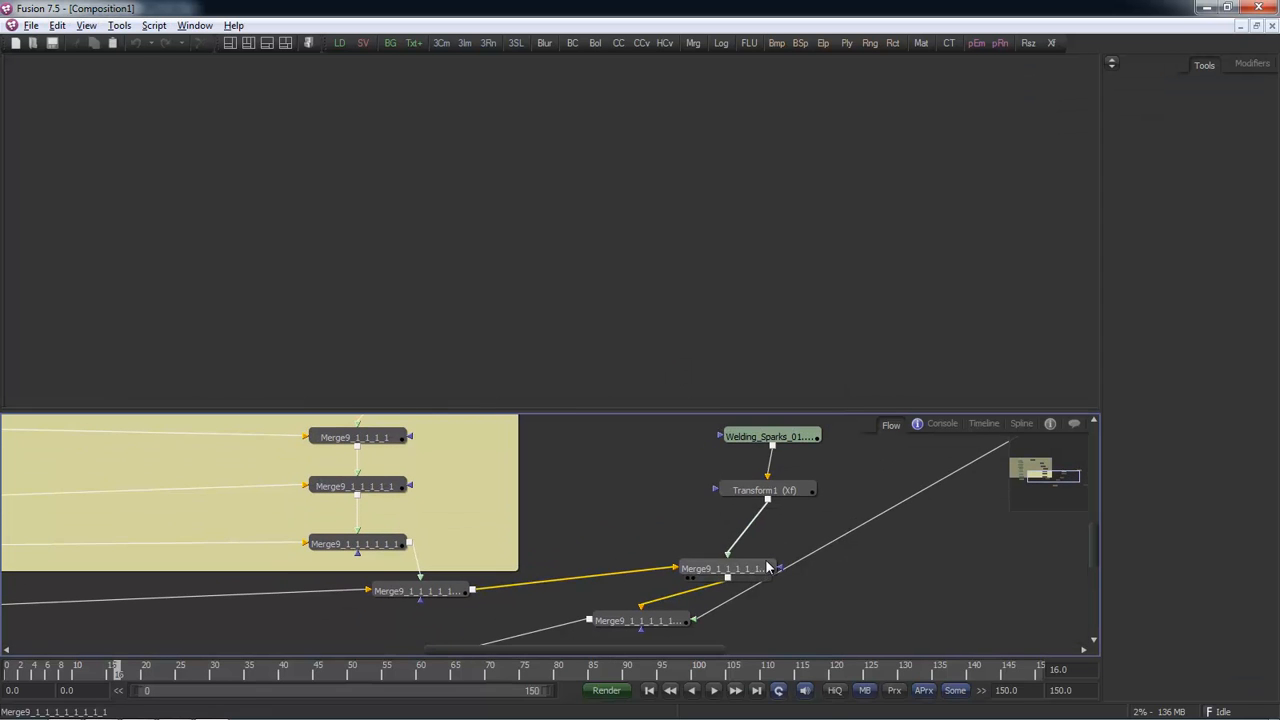
pyautogui.press('1')
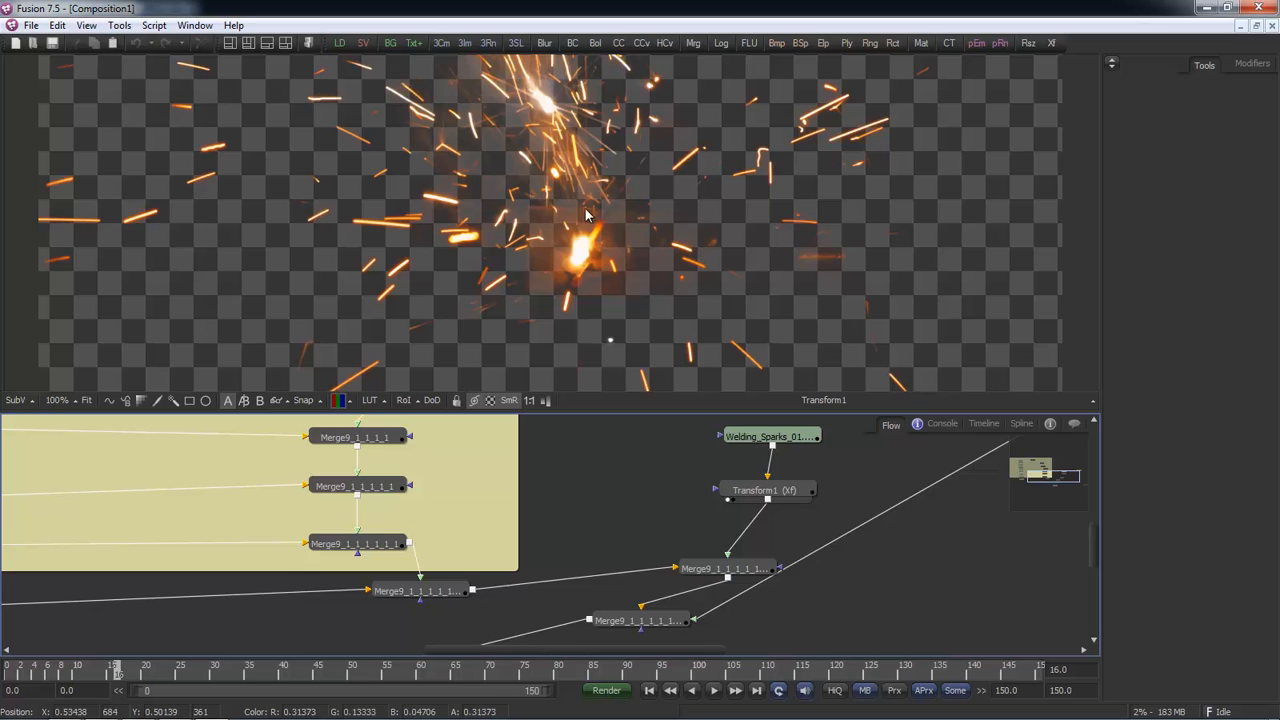
pyautogui.moveTo(587, 215); pyautogui.dragTo(641, 263, button='middle')
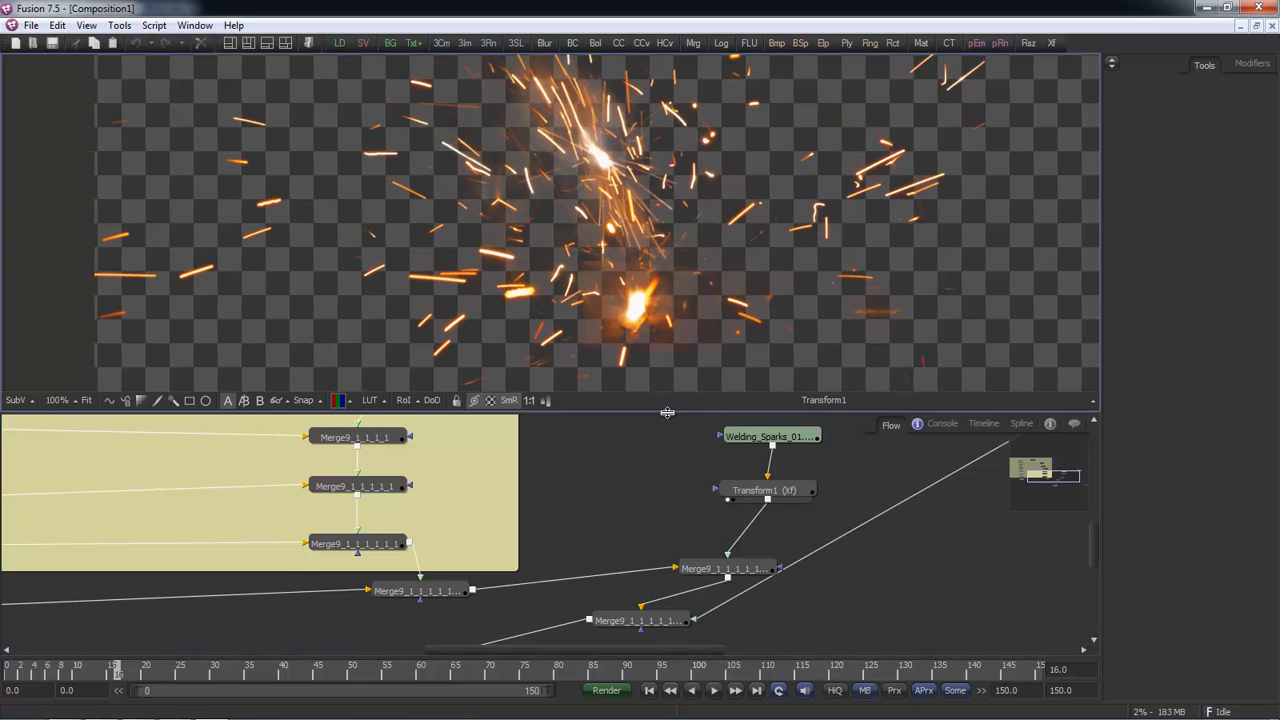
pyautogui.moveTo(667, 412); pyautogui.dragTo(668, 437)
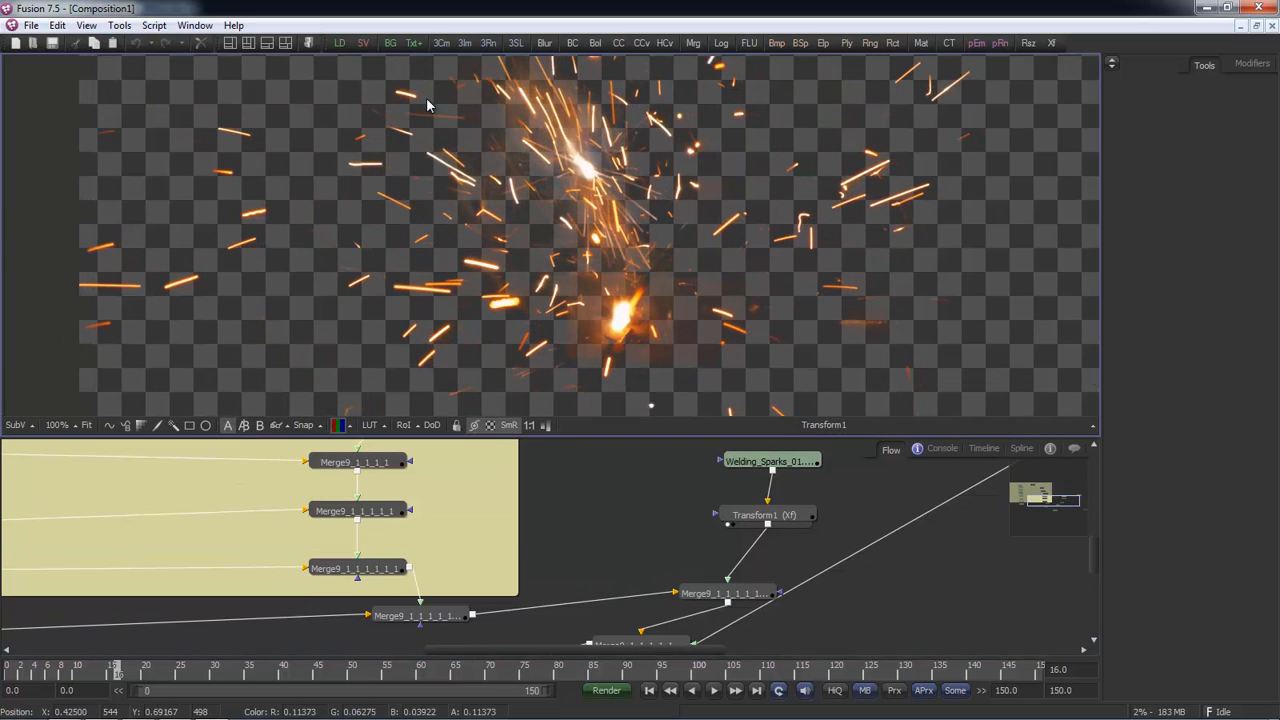
# Step: Switch to Cinema 4D, orbit to a lower three-quarter view of the car, and play the animation, stopping at frame 98
pyautogui.hotkey('alt', 'Tab')
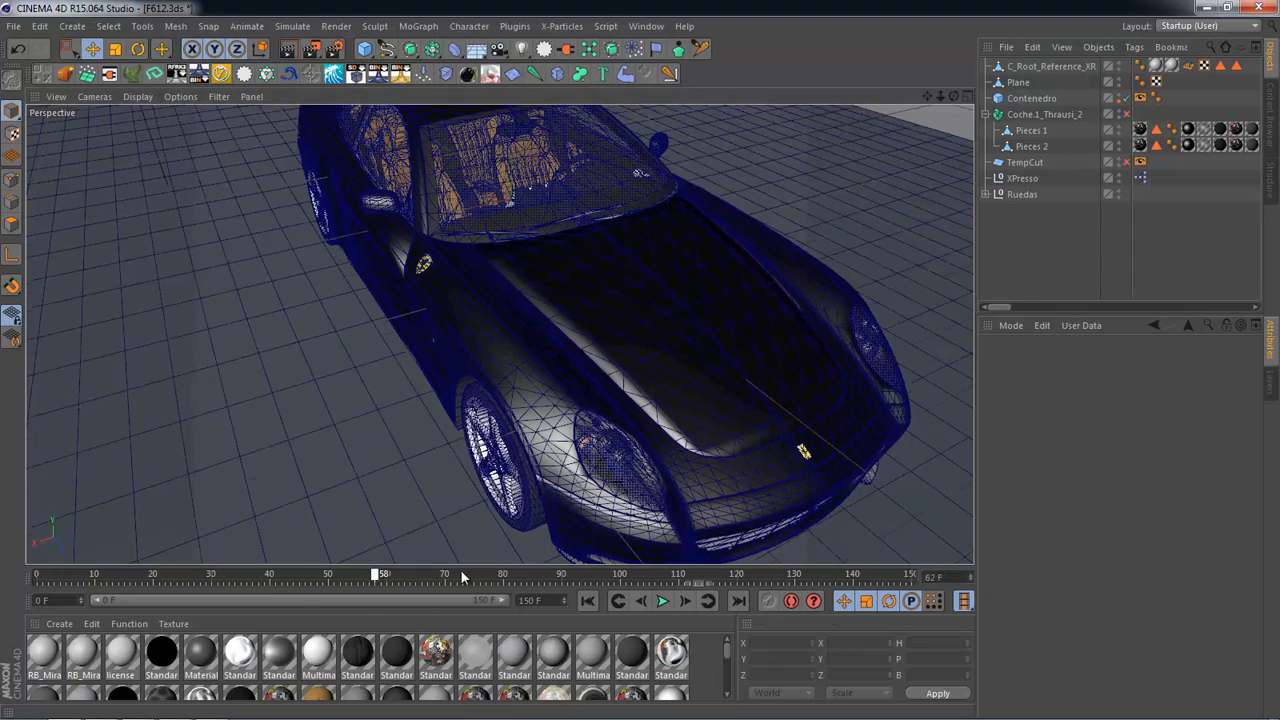
pyautogui.click(780, 576)
pyautogui.moveTo(823, 541); pyautogui.dragTo(293, 550)
pyautogui.click(662, 601)
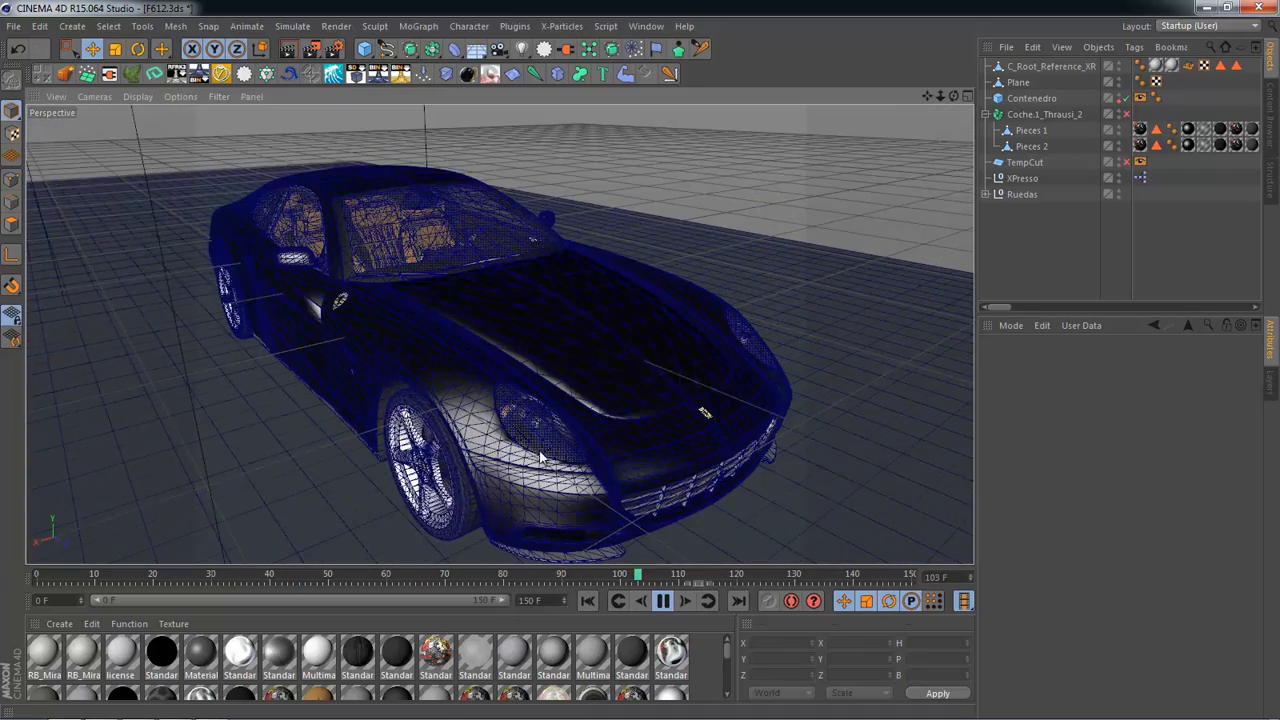
pyautogui.click(662, 601)
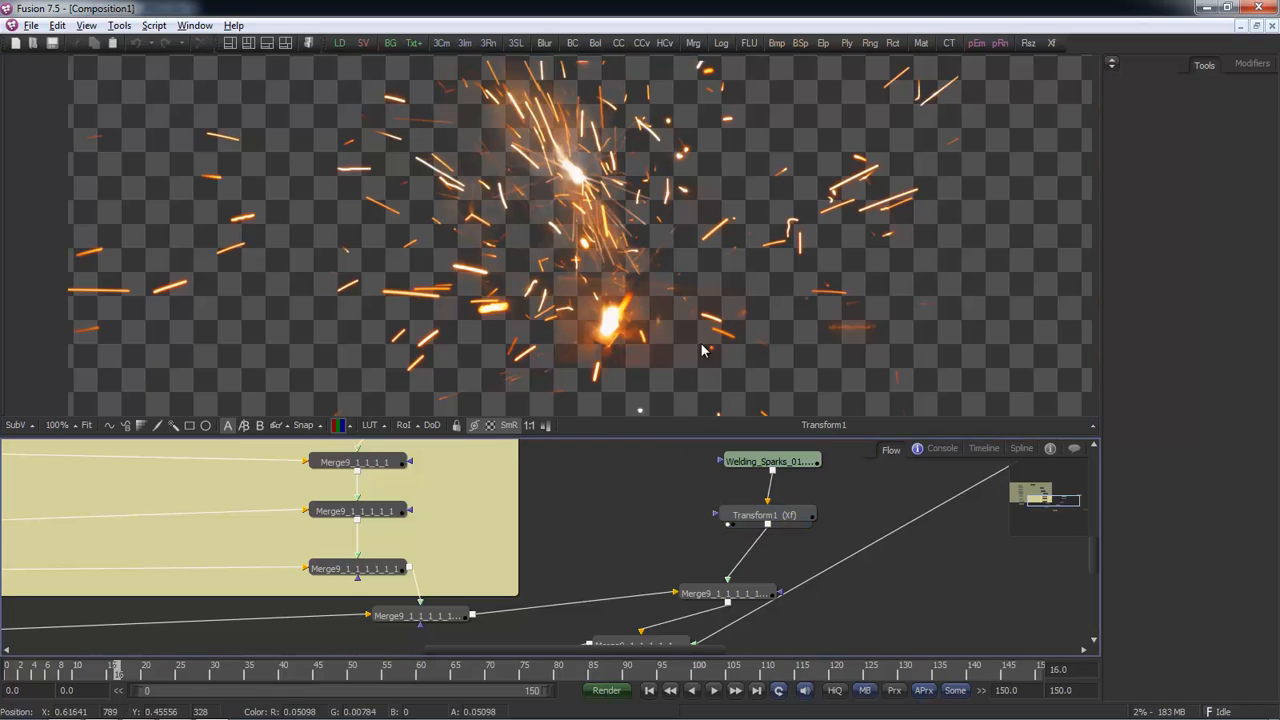
# Step: In Fusion, view the Welding_Sparks_05 clip in the viewer, followed by the Transform1 output of Welding_Sparks_01
pyautogui.moveTo(788, 519); pyautogui.dragTo(759, 617, button='middle')
pyautogui.moveTo(862, 536); pyautogui.dragTo(765, 537, button='middle')
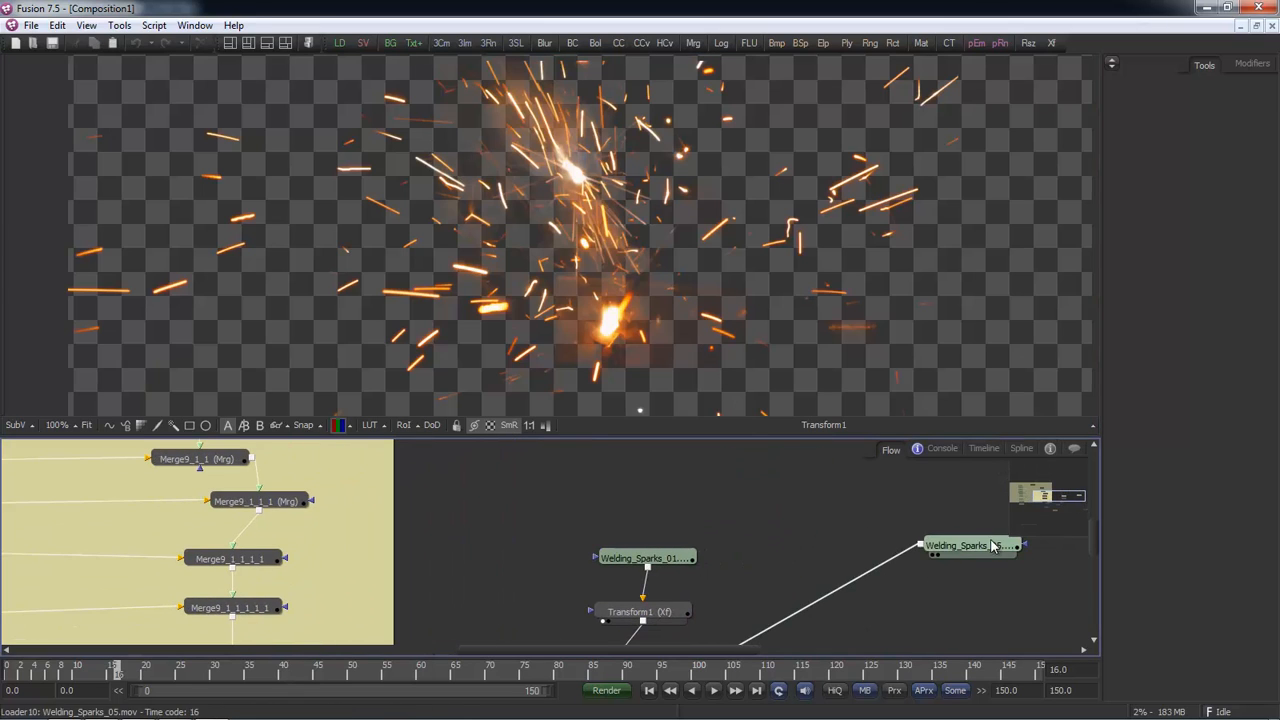
pyautogui.moveTo(989, 545); pyautogui.dragTo(833, 358)
pyautogui.click(779, 268)
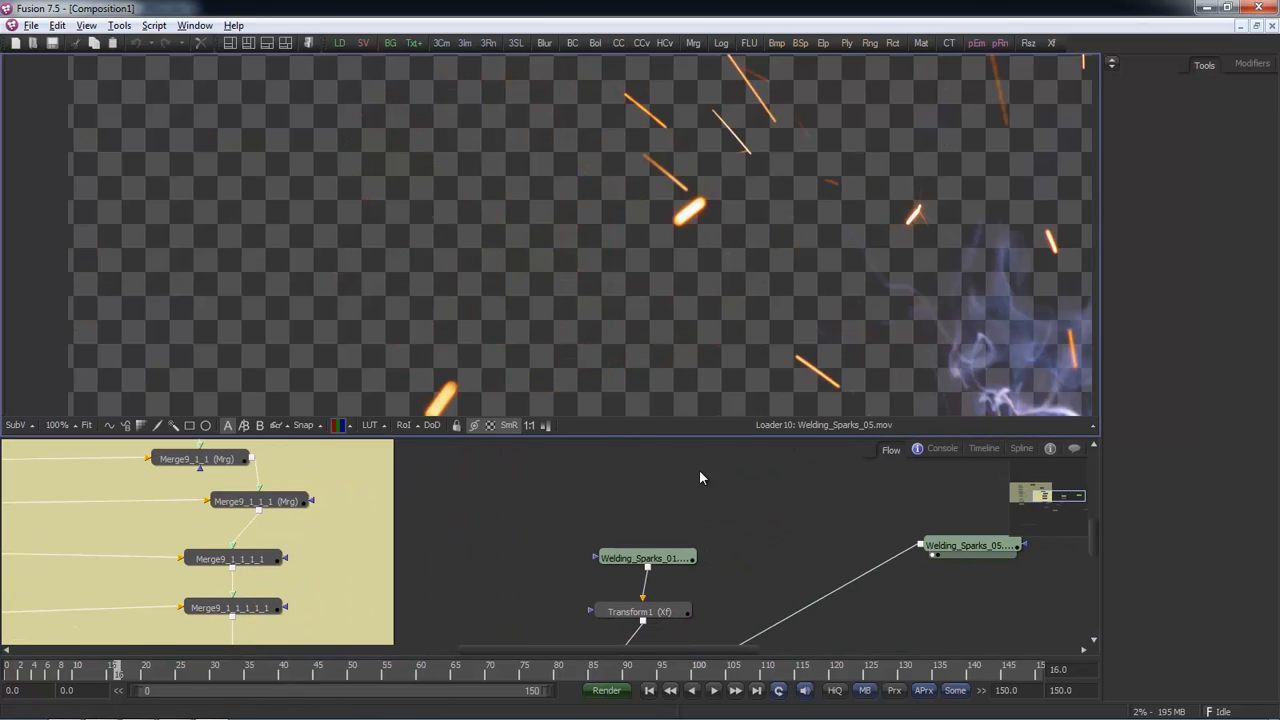
pyautogui.moveTo(699, 478); pyautogui.dragTo(693, 426, button='middle')
pyautogui.moveTo(640, 506); pyautogui.dragTo(683, 398)
pyautogui.moveTo(660, 565); pyautogui.dragTo(544, 390)
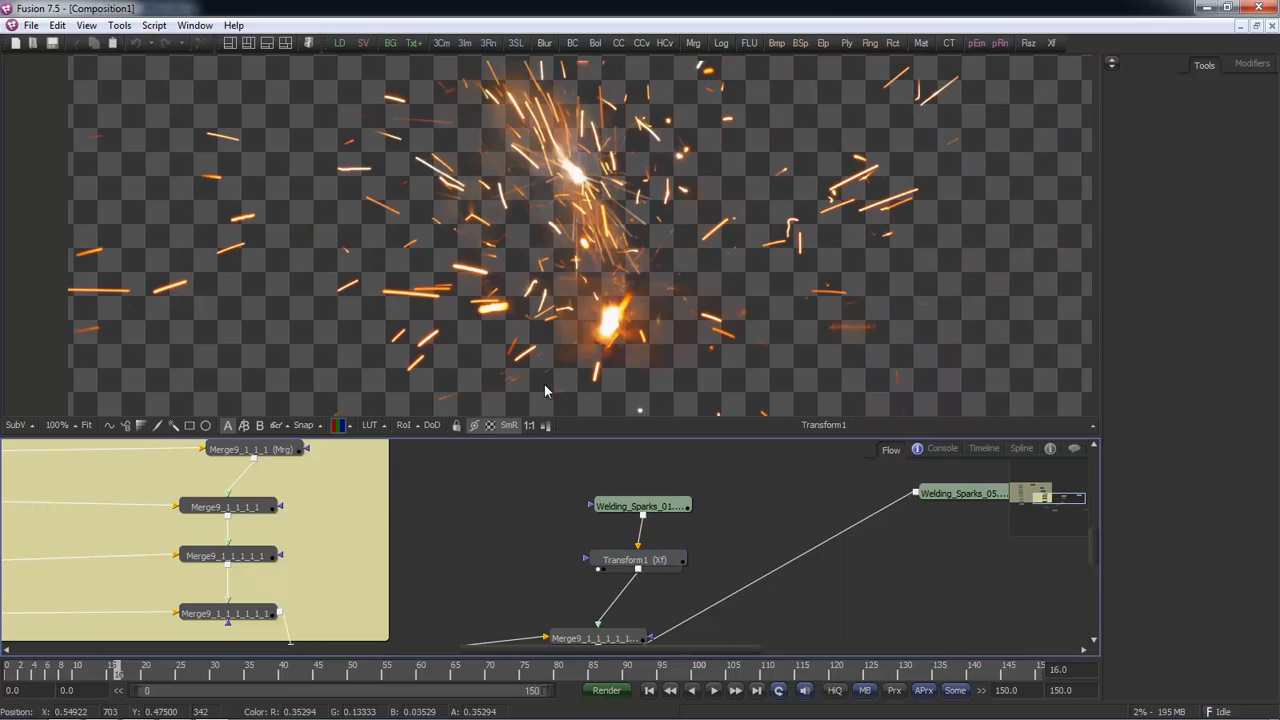
# Step: View the merge node that adds the Transform1 sparks, and inspect Merge9_1_1_1_1_1 in the render-pass group
pyautogui.moveTo(564, 484); pyautogui.dragTo(559, 433, button='middle')
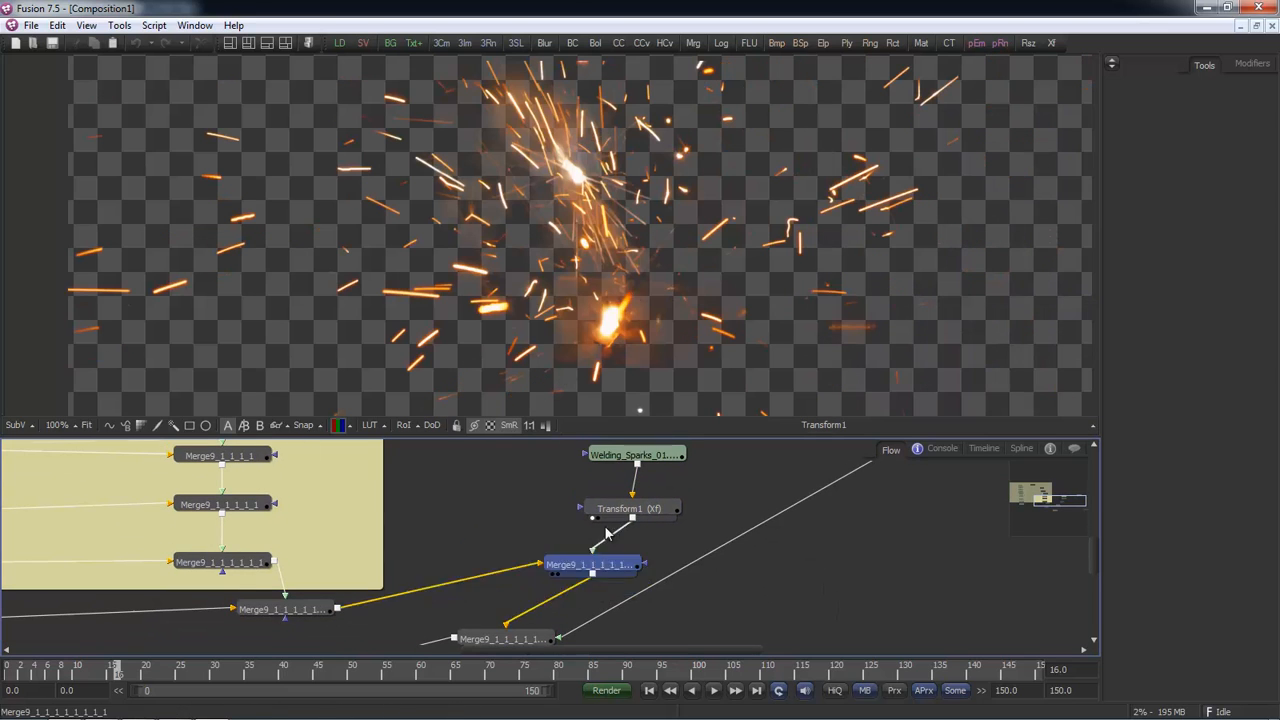
pyautogui.moveTo(604, 564); pyautogui.dragTo(610, 440)
pyautogui.moveTo(612, 487); pyautogui.dragTo(538, 611)
pyautogui.moveTo(504, 546); pyautogui.dragTo(642, 503, button='middle')
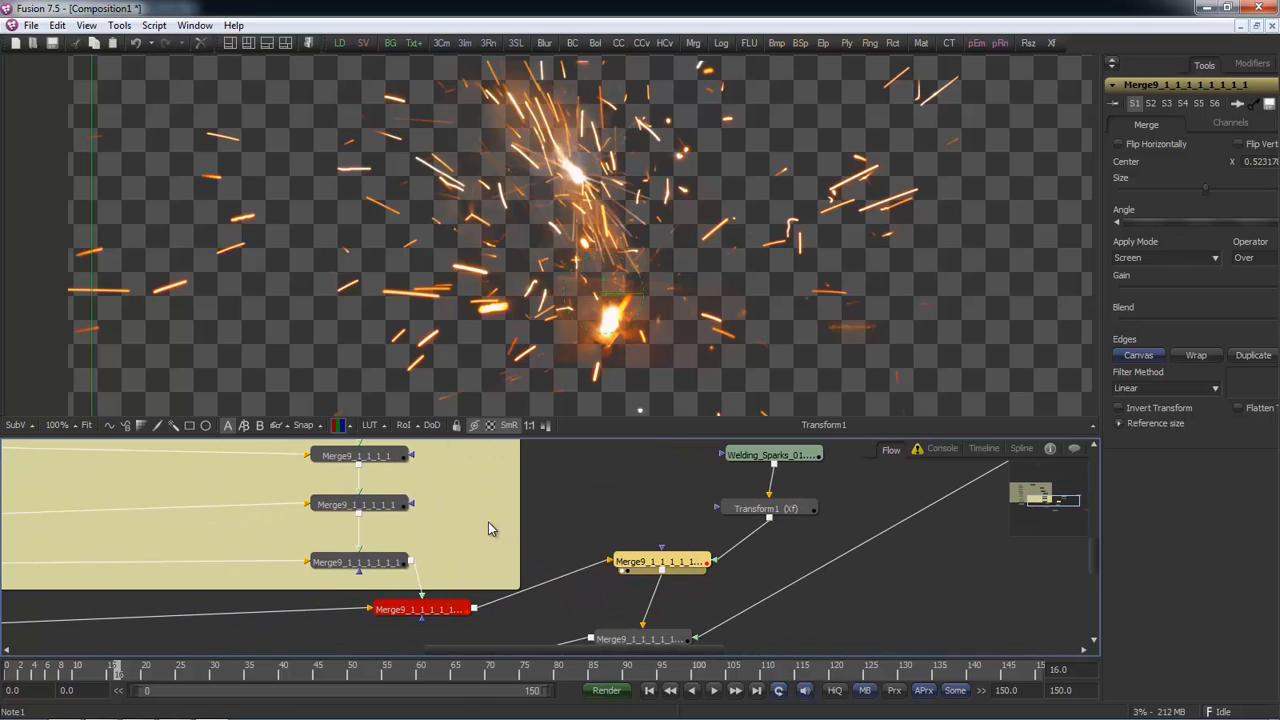
pyautogui.moveTo(496, 568); pyautogui.dragTo(493, 642, button='middle')
pyautogui.moveTo(414, 560); pyautogui.dragTo(492, 375)
pyautogui.moveTo(470, 540); pyautogui.dragTo(691, 541, button='middle')
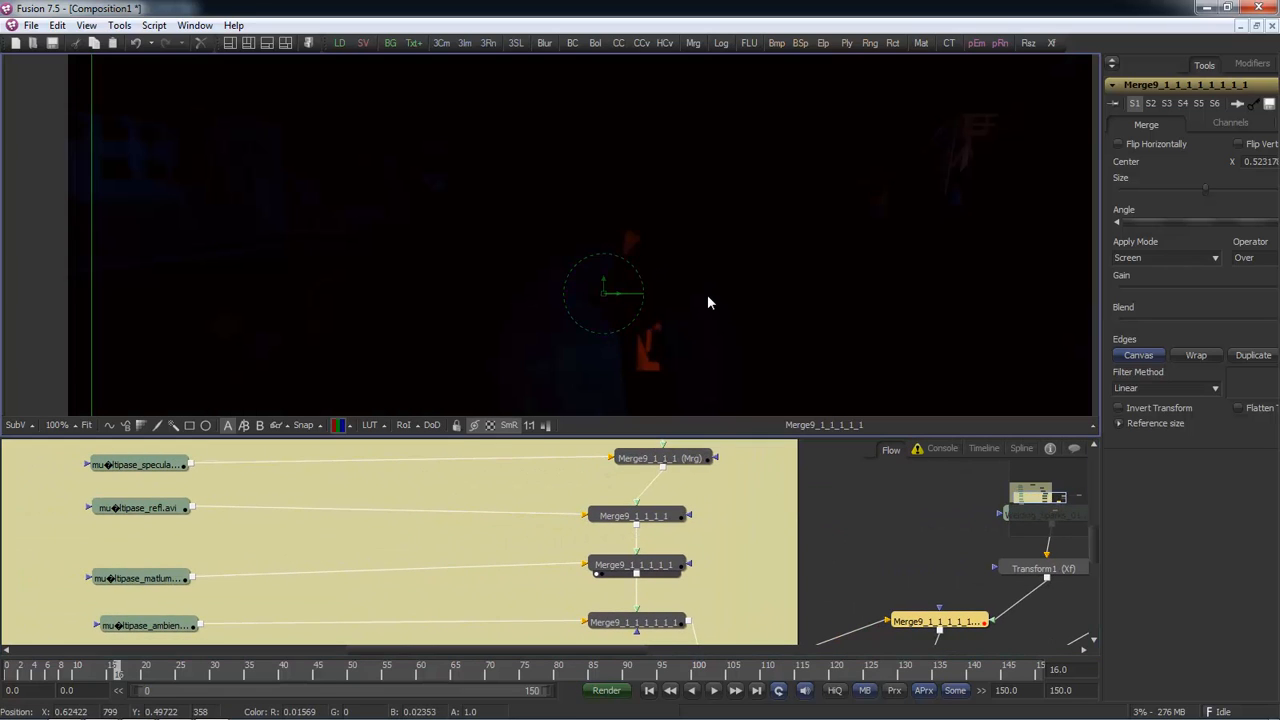
# Step: Enlarge the viewer and examine Merge9_1_1_1 and the ambient, specular, reflection and shadow passes one by one
pyautogui.moveTo(714, 437); pyautogui.dragTo(717, 521)
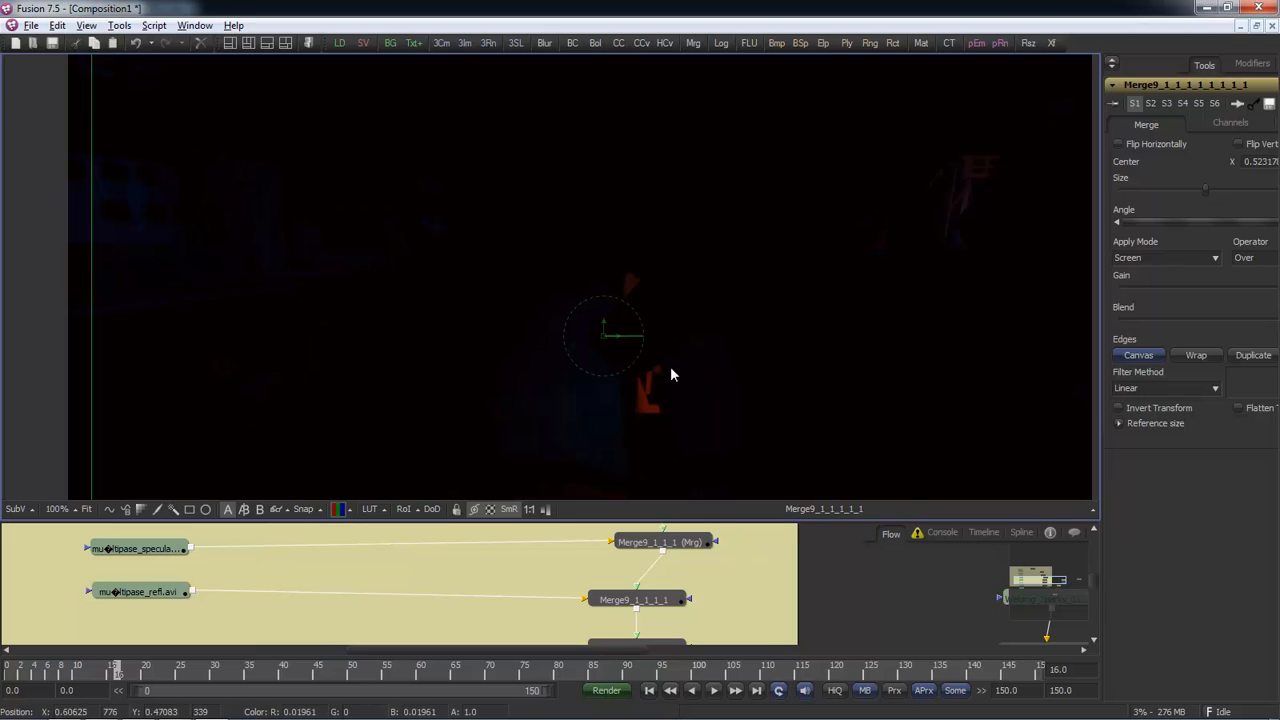
pyautogui.press('1')
pyautogui.moveTo(355, 622); pyautogui.dragTo(482, 530, button='middle')
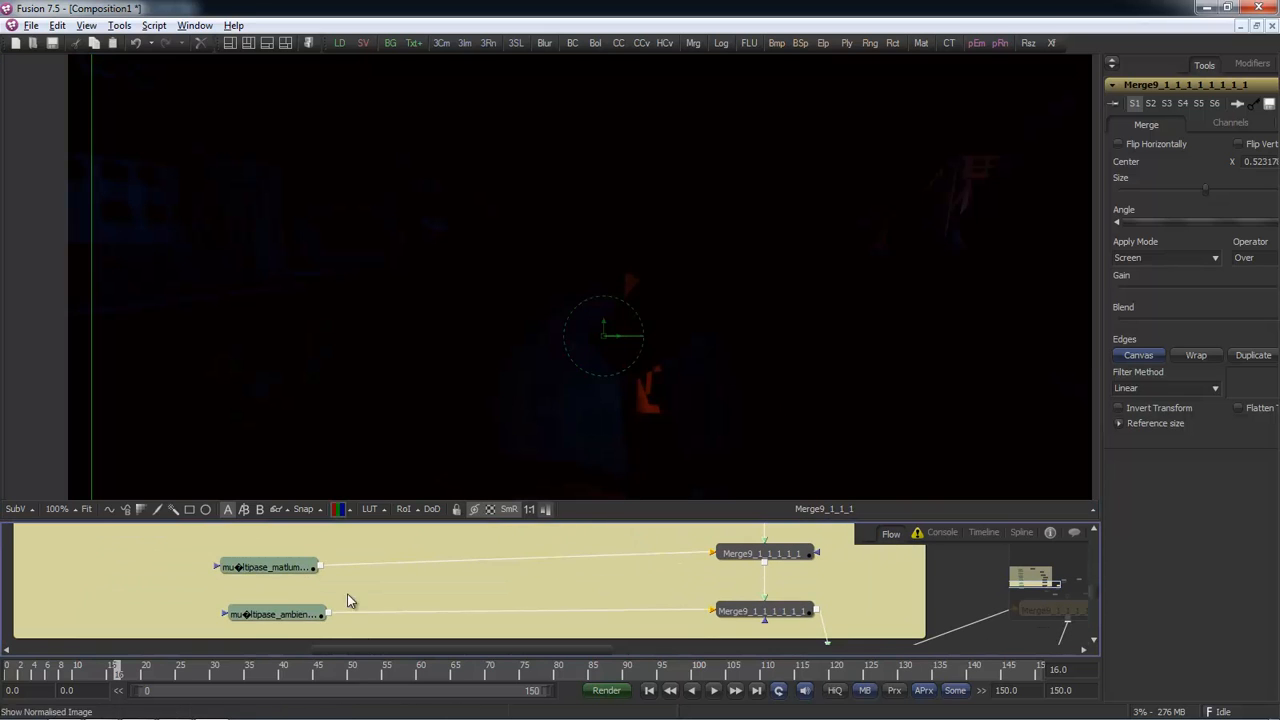
pyautogui.press('1')
pyautogui.press('1')
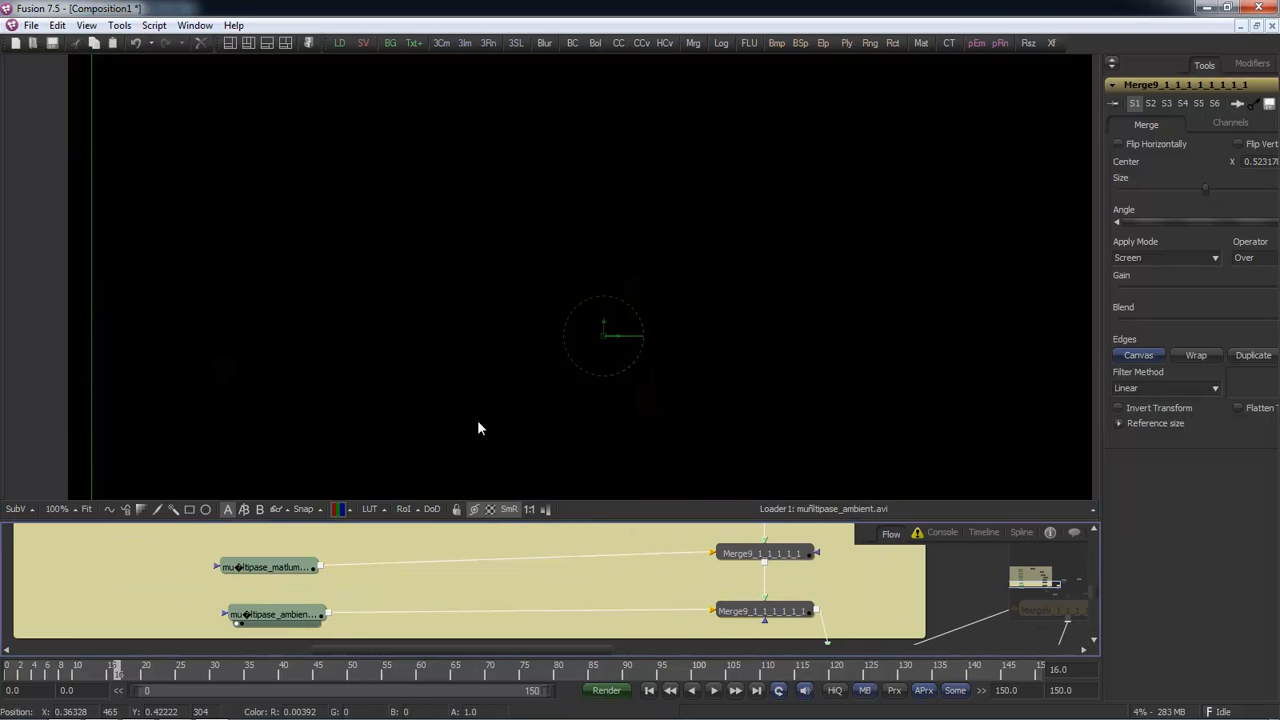
pyautogui.moveTo(320, 572); pyautogui.dragTo(347, 580, button='middle')
pyautogui.press('1')
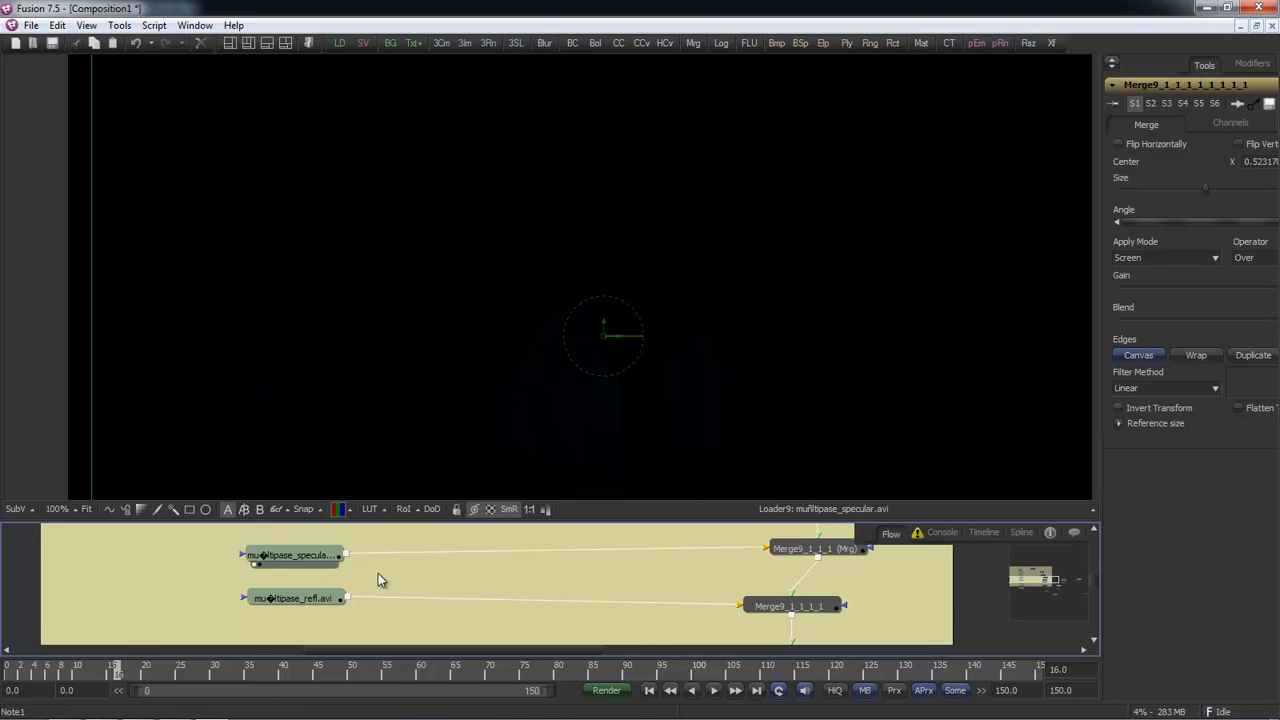
pyautogui.press('1')
pyautogui.moveTo(410, 555); pyautogui.dragTo(424, 683, button='middle')
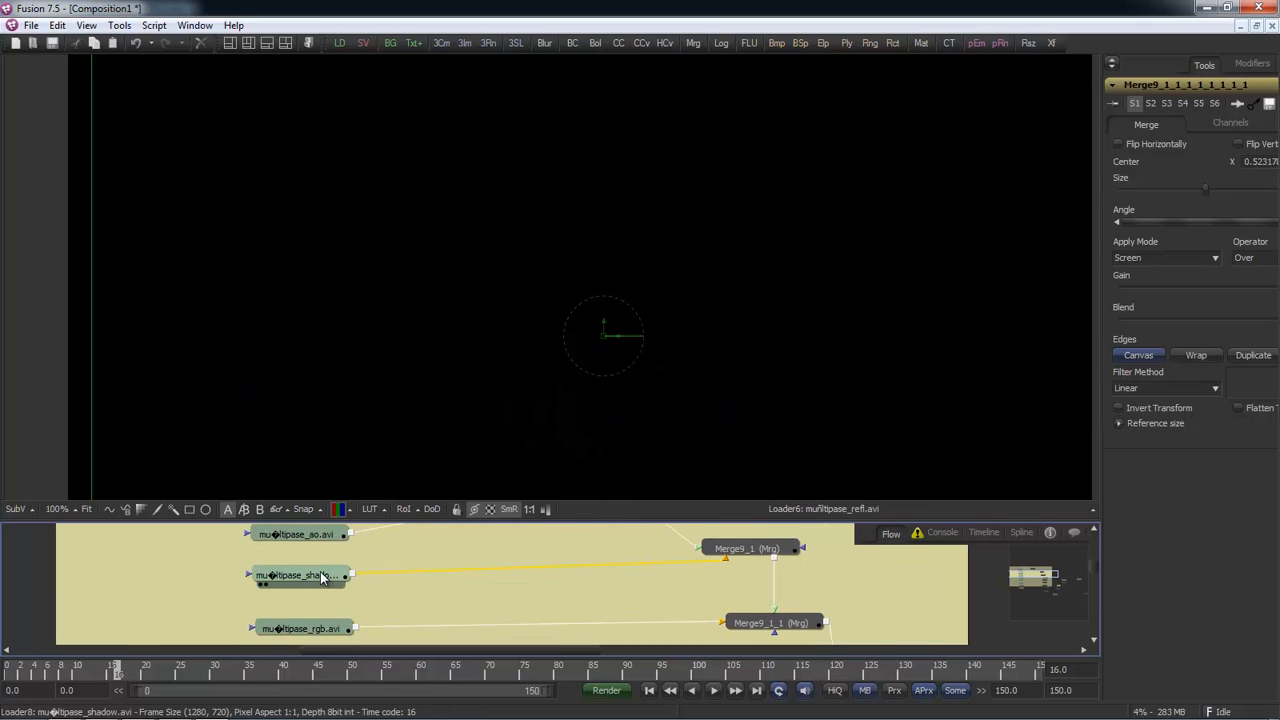
pyautogui.press('1')
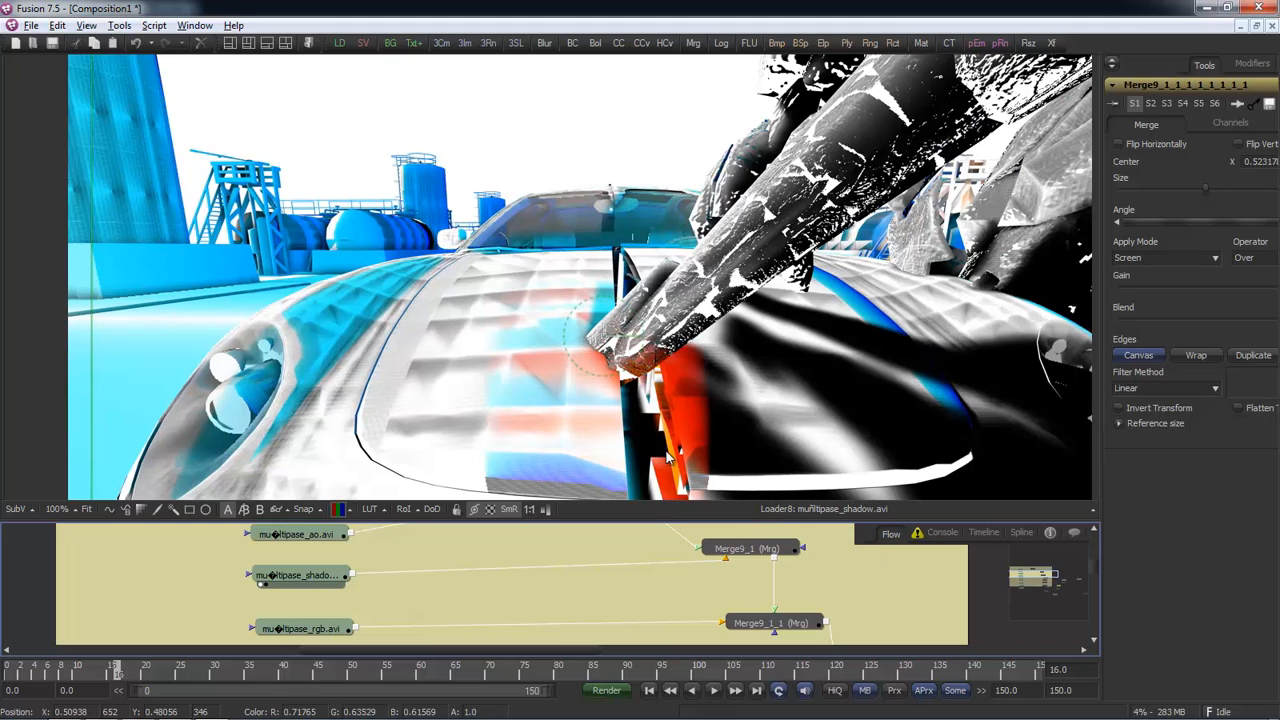
# Step: Split the display into two side-by-side viewers and compare the shadow pass with the Welding_Sparks_05 clip
pyautogui.click(248, 43)
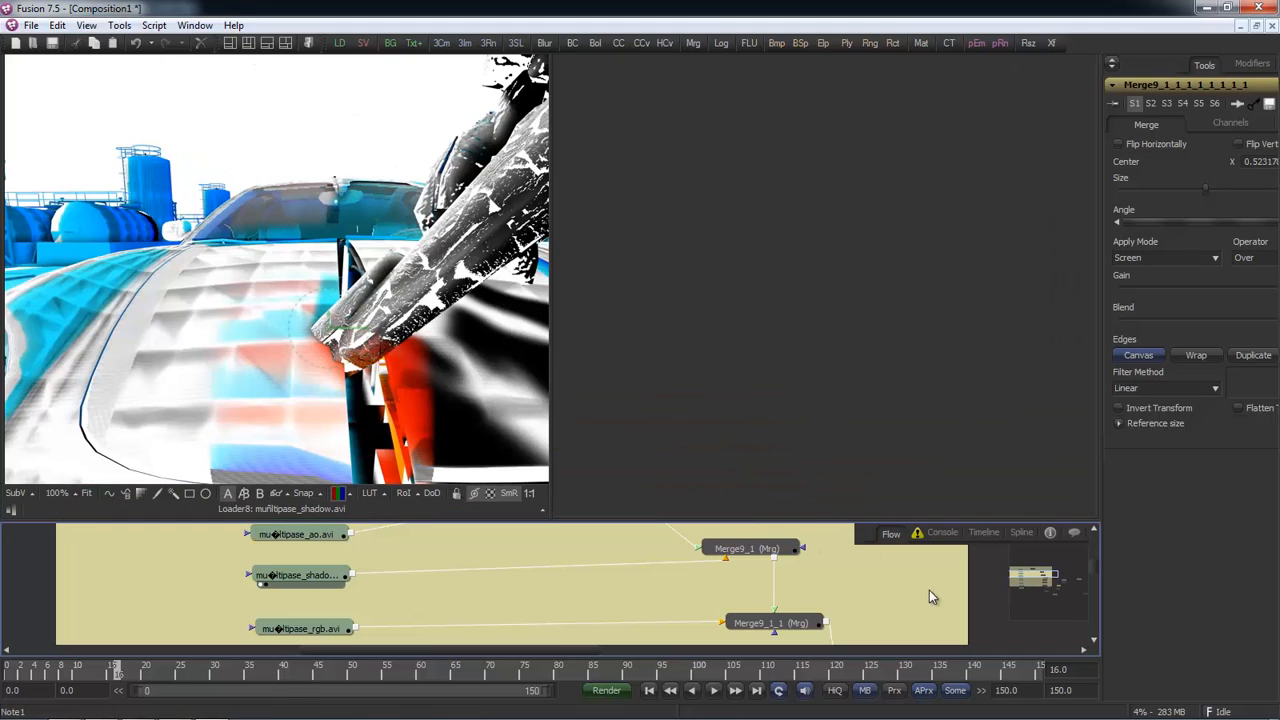
pyautogui.moveTo(895, 583); pyautogui.dragTo(223, 450, button='middle')
pyautogui.press('2')
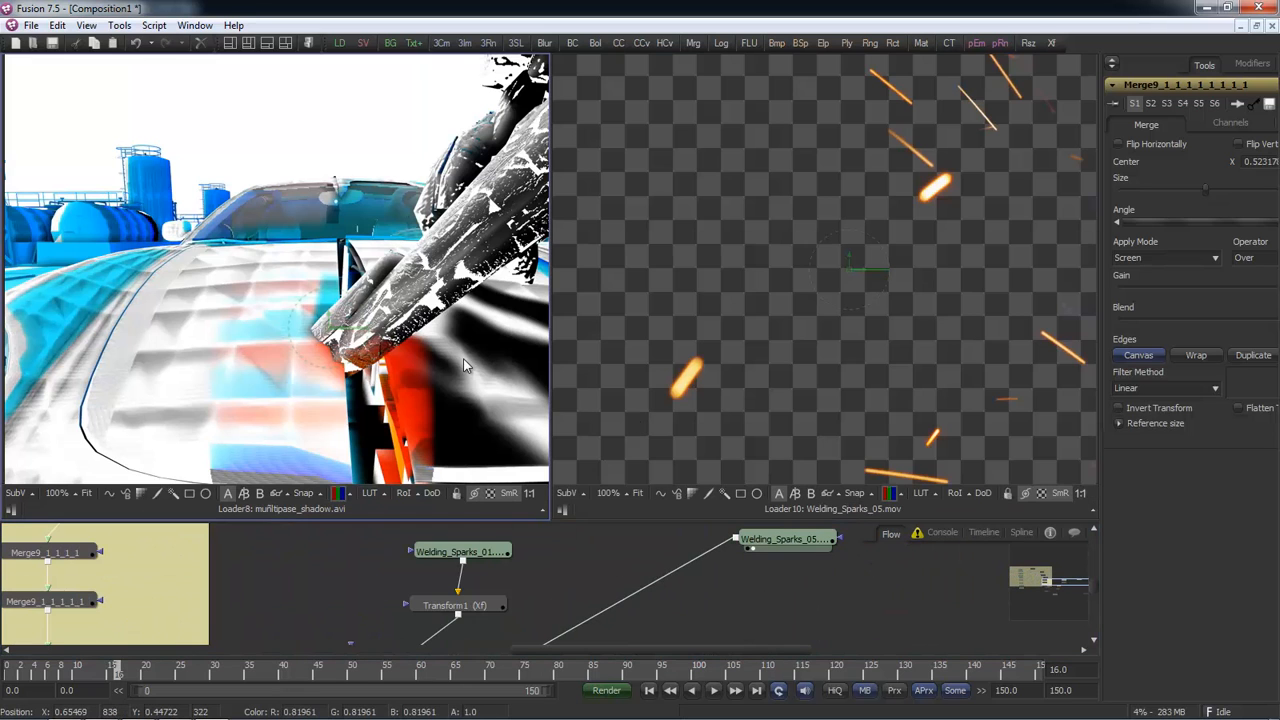
pyautogui.keyDown('ctrl'); pyautogui.scroll(-3, 463, 358); pyautogui.keyUp('ctrl')
pyautogui.keyDown('ctrl'); pyautogui.scroll(2, 463, 358); pyautogui.keyUp('ctrl')
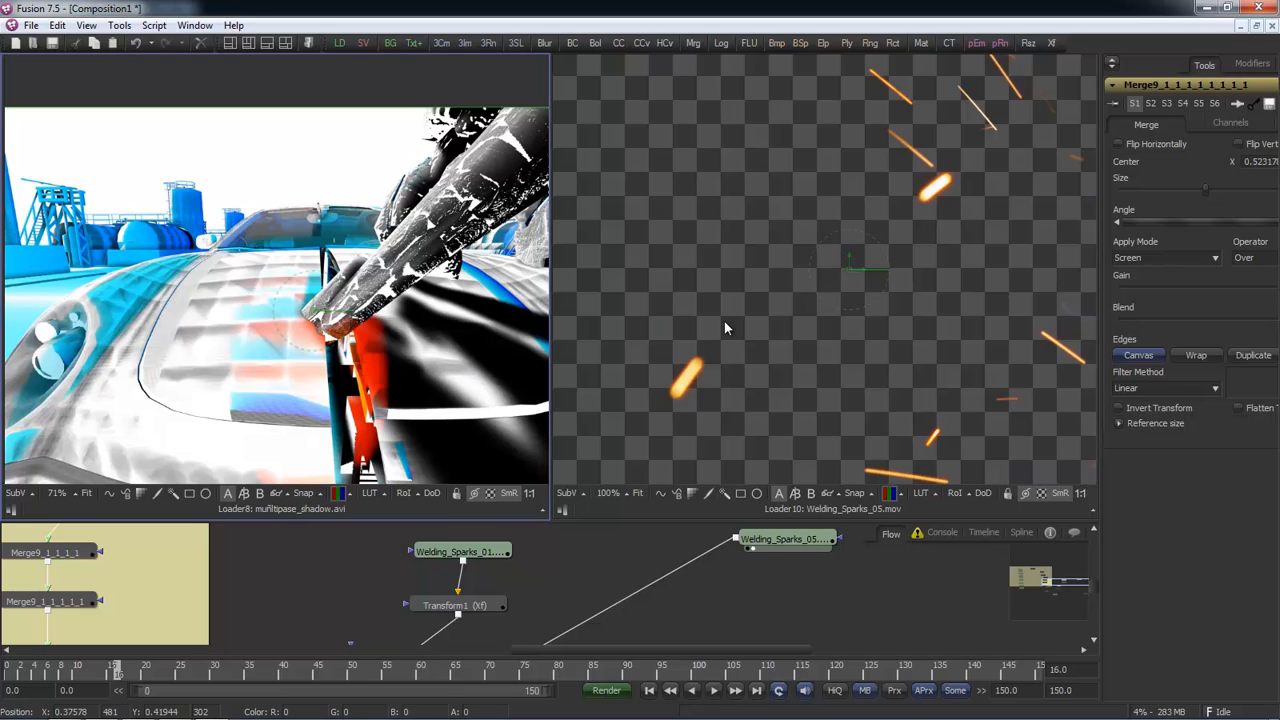
pyautogui.keyDown('ctrl'); pyautogui.scroll(-3, 725, 328); pyautogui.keyUp('ctrl')
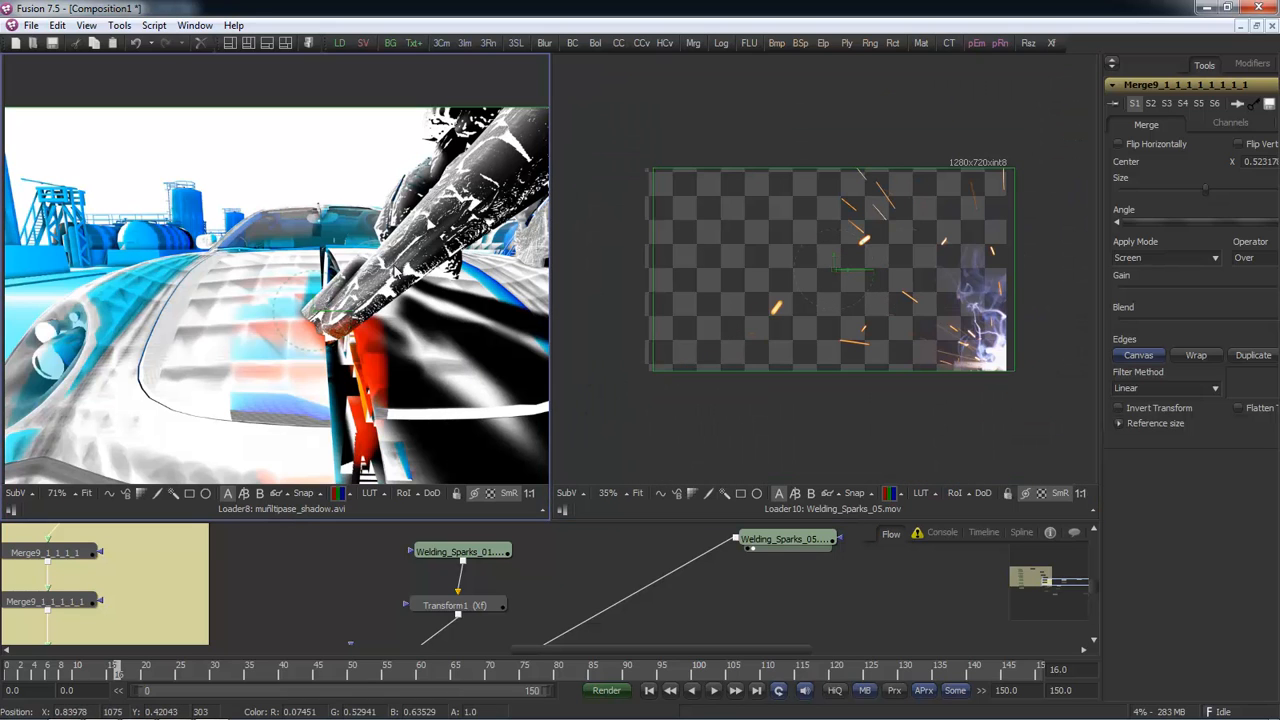
# Step: Return to the single-viewer layout and frame the shadow pass around the cut in the car
pyautogui.click(267, 43)
pyautogui.moveTo(696, 344); pyautogui.dragTo(669, 343, button='middle')
pyautogui.keyDown('ctrl'); pyautogui.scroll(1, 699, 301); pyautogui.keyUp('ctrl')
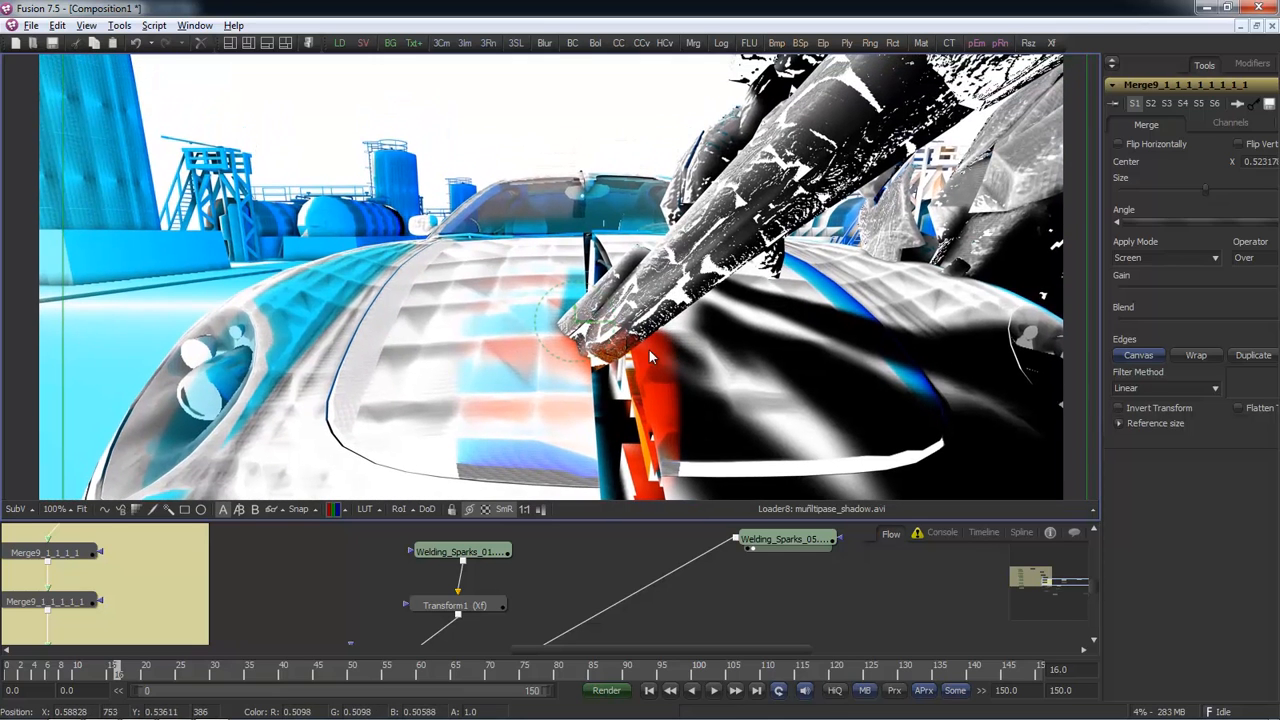
pyautogui.moveTo(672, 427); pyautogui.dragTo(646, 359, button='middle')
# Step: Switch to Cinema 4D and play the car animation from frame 0
pyautogui.hotkey('alt', 'Tab')
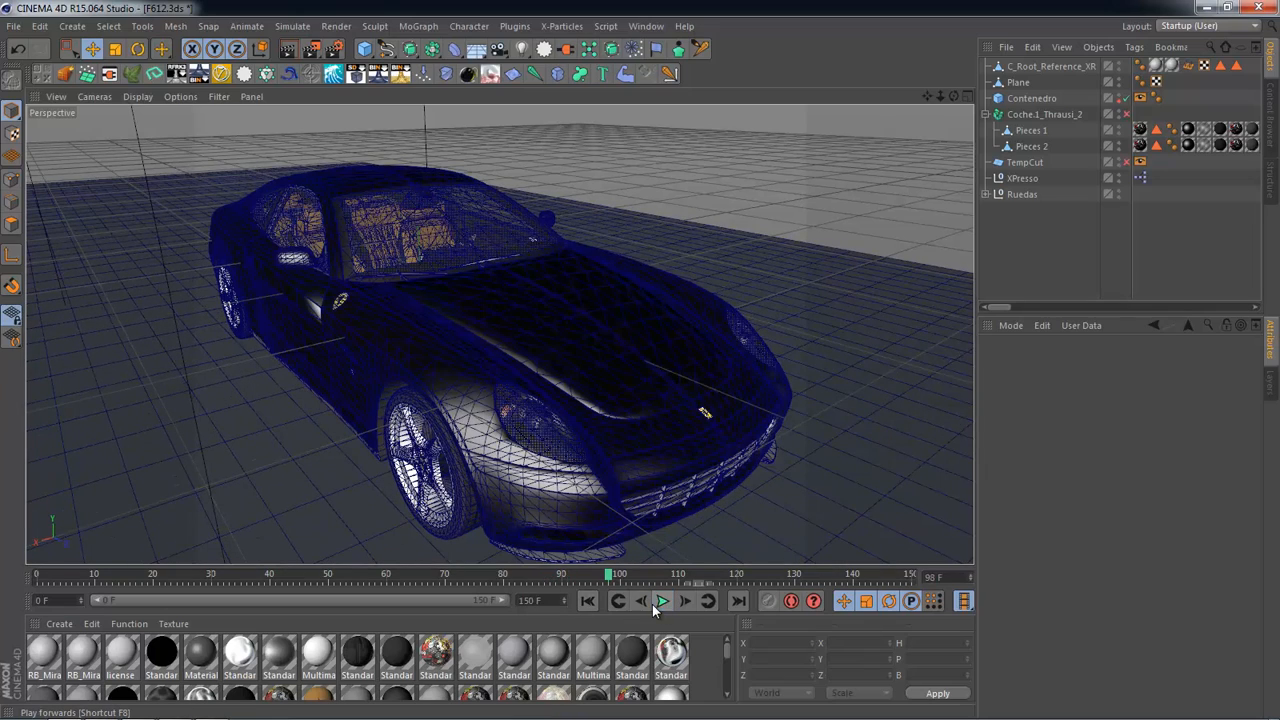
pyautogui.moveTo(543, 577); pyautogui.dragTo(28, 581)
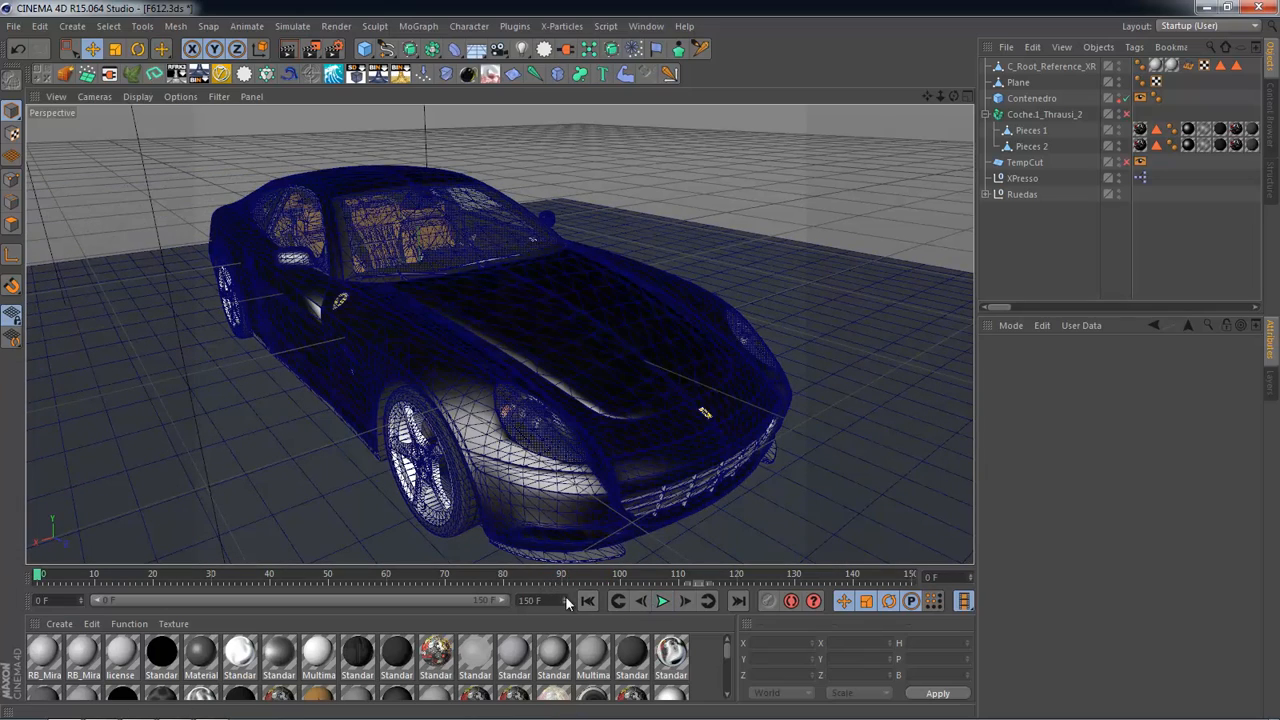
pyautogui.click(662, 600)
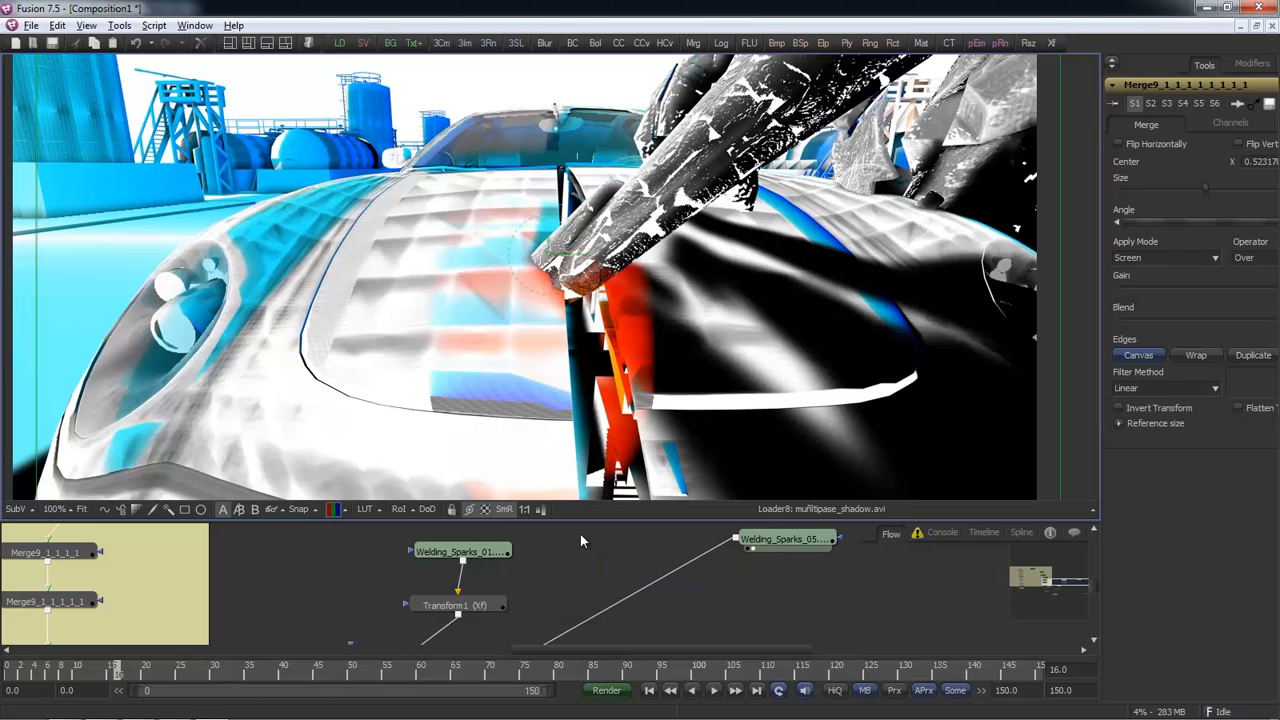
pyautogui.moveTo(862, 608); pyautogui.dragTo(711, 585, button='middle')
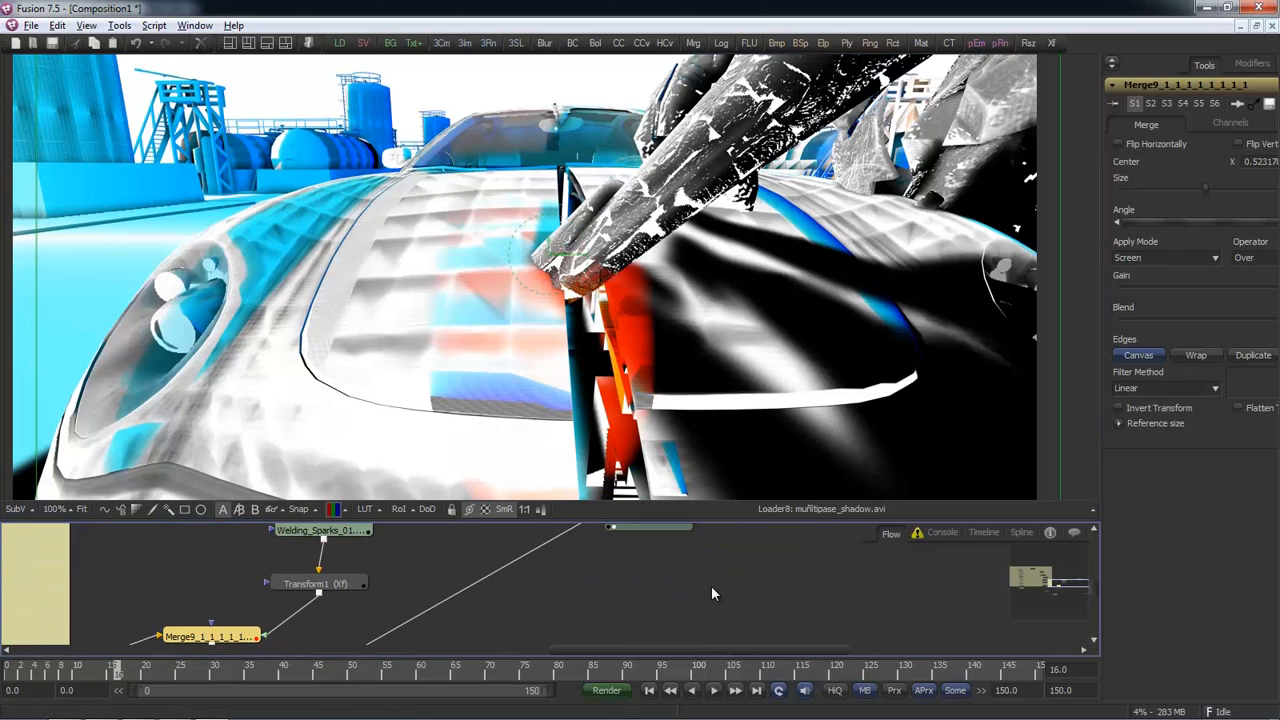
pyautogui.moveTo(696, 524); pyautogui.dragTo(972, 617, button='middle')
pyautogui.moveTo(642, 603); pyautogui.dragTo(820, 530, button='middle')
pyautogui.moveTo(682, 588); pyautogui.dragTo(719, 551, button='middle')
# Step: Switch to Cinema 4D, start a viewport render at frame 19, and frame the whole car from a higher angle
pyautogui.hotkey('alt', 'Tab')
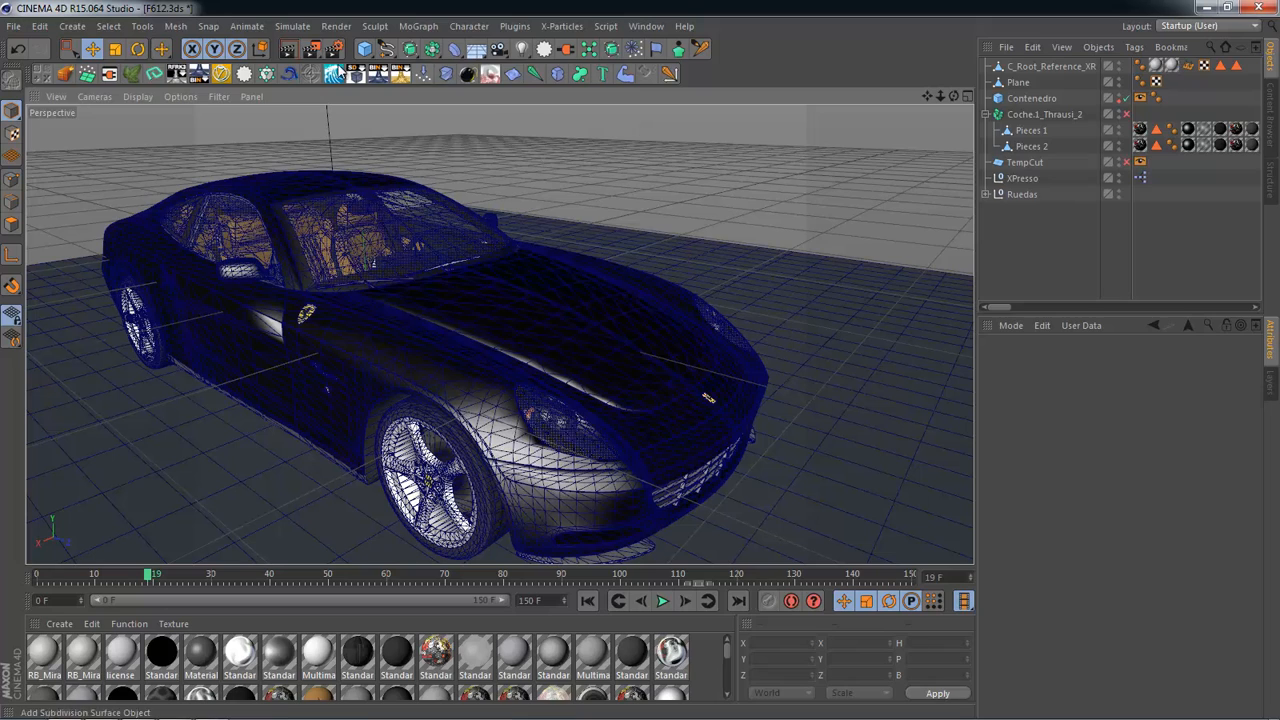
pyautogui.click(289, 48)
pyautogui.press('Return')
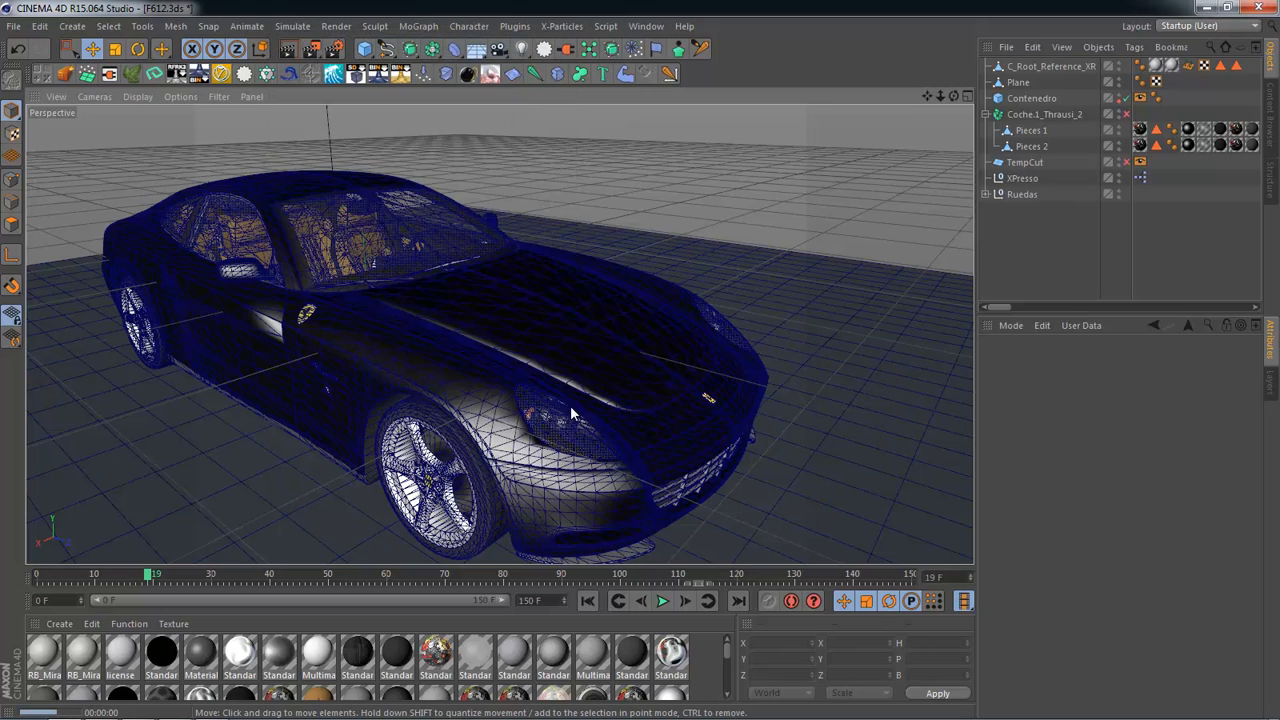
pyautogui.scroll(-2, 680, 366)
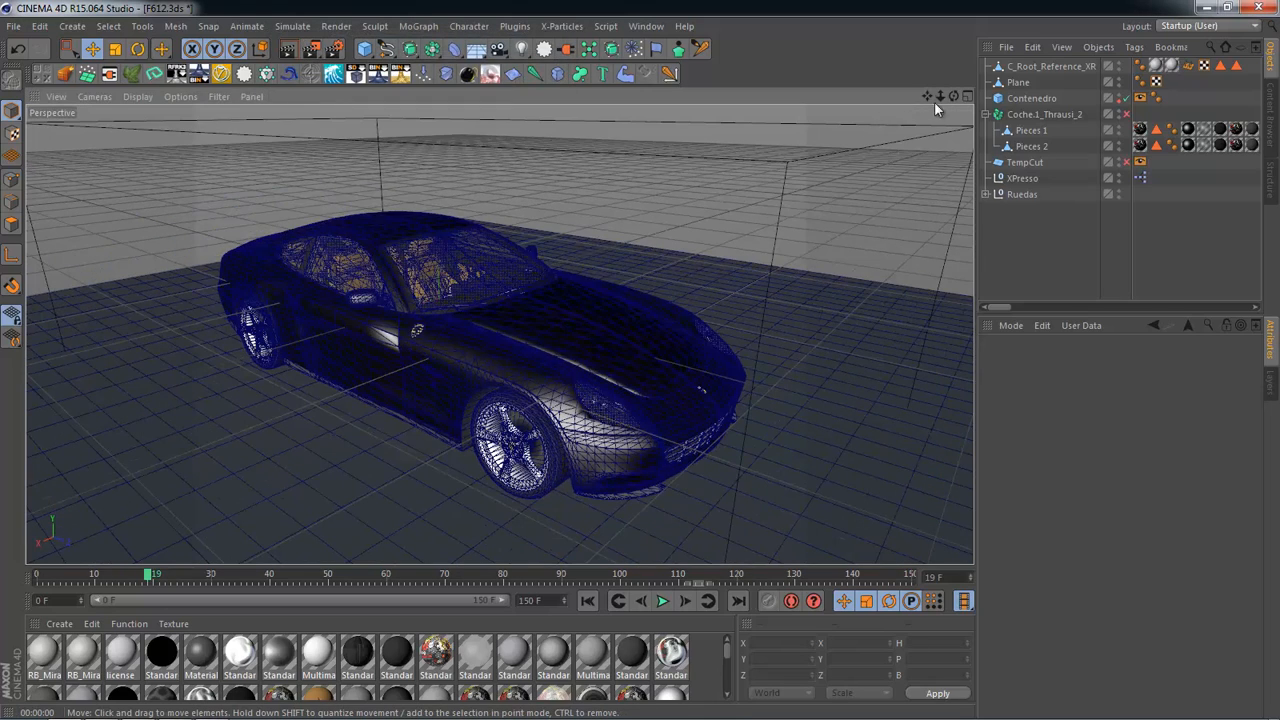
pyautogui.scroll(-2, 645, 368)
pyautogui.keyDown('alt'); pyautogui.moveTo(849, 227); pyautogui.dragTo(540, 285); pyautogui.keyUp('alt')
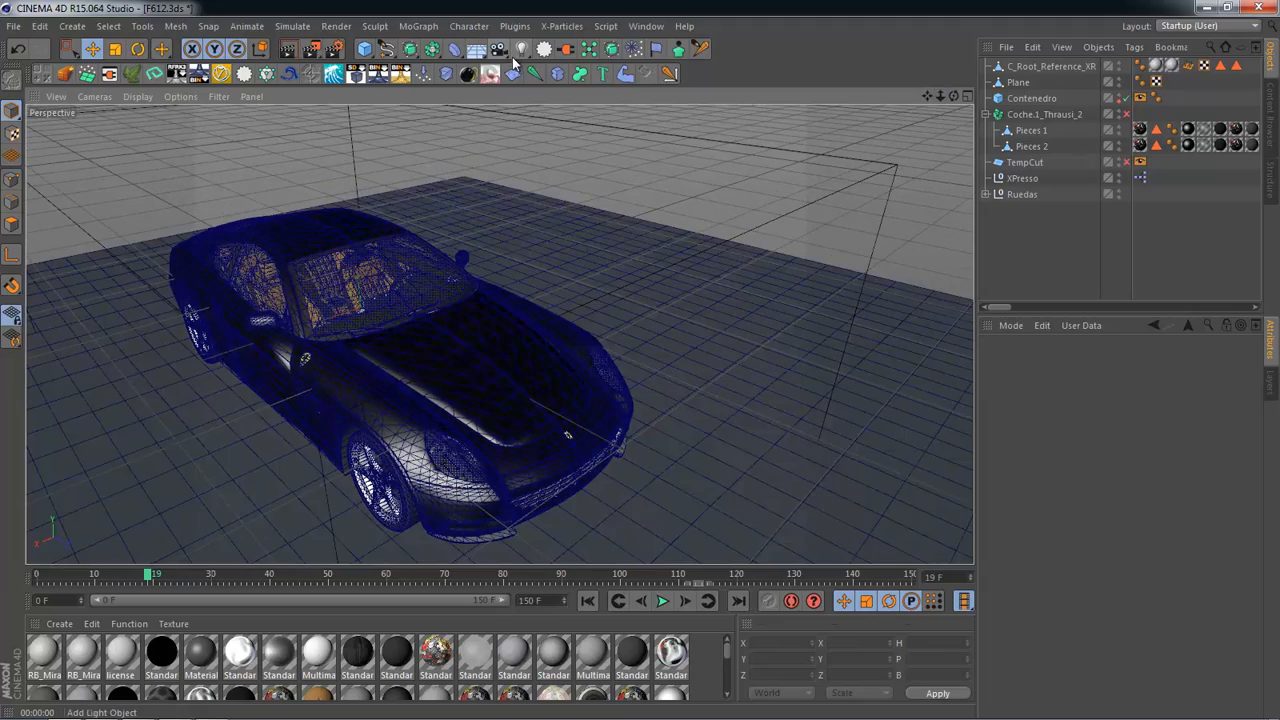
# Step: Add an area light and move it beside the car's front end, to about X -1051 cm and Z 2339 cm
pyautogui.click(519, 54)
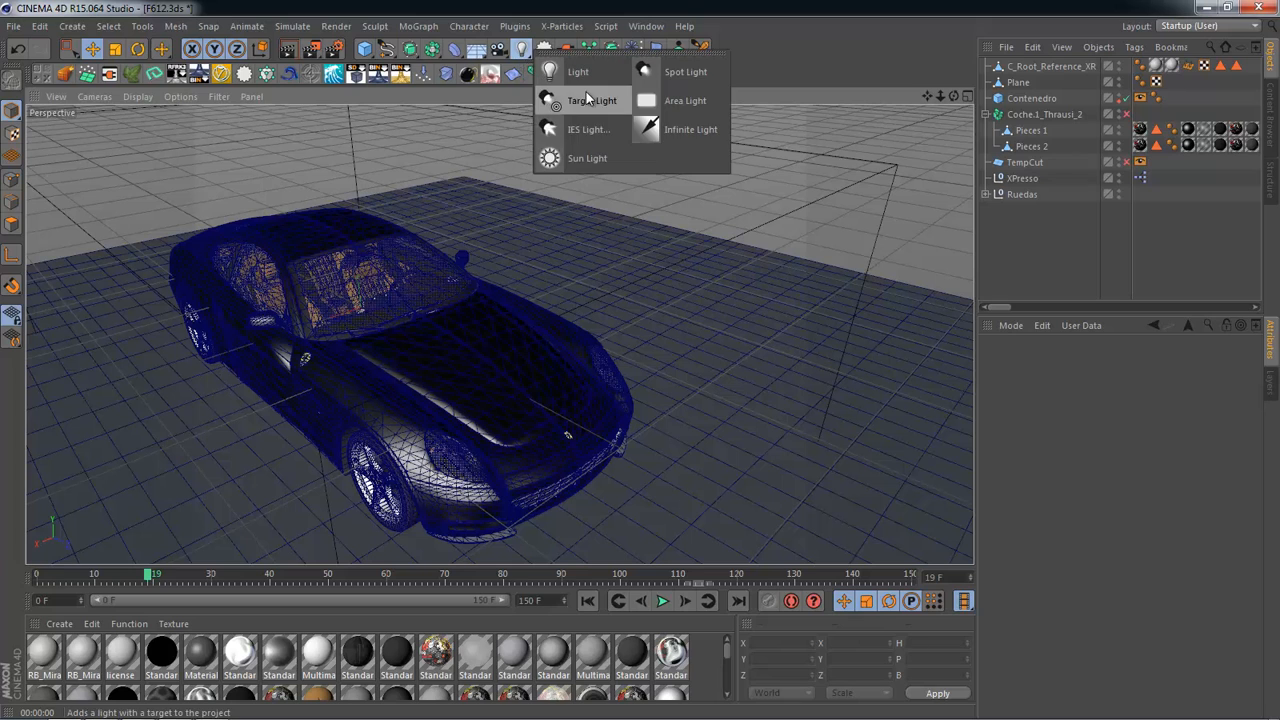
pyautogui.click(677, 104)
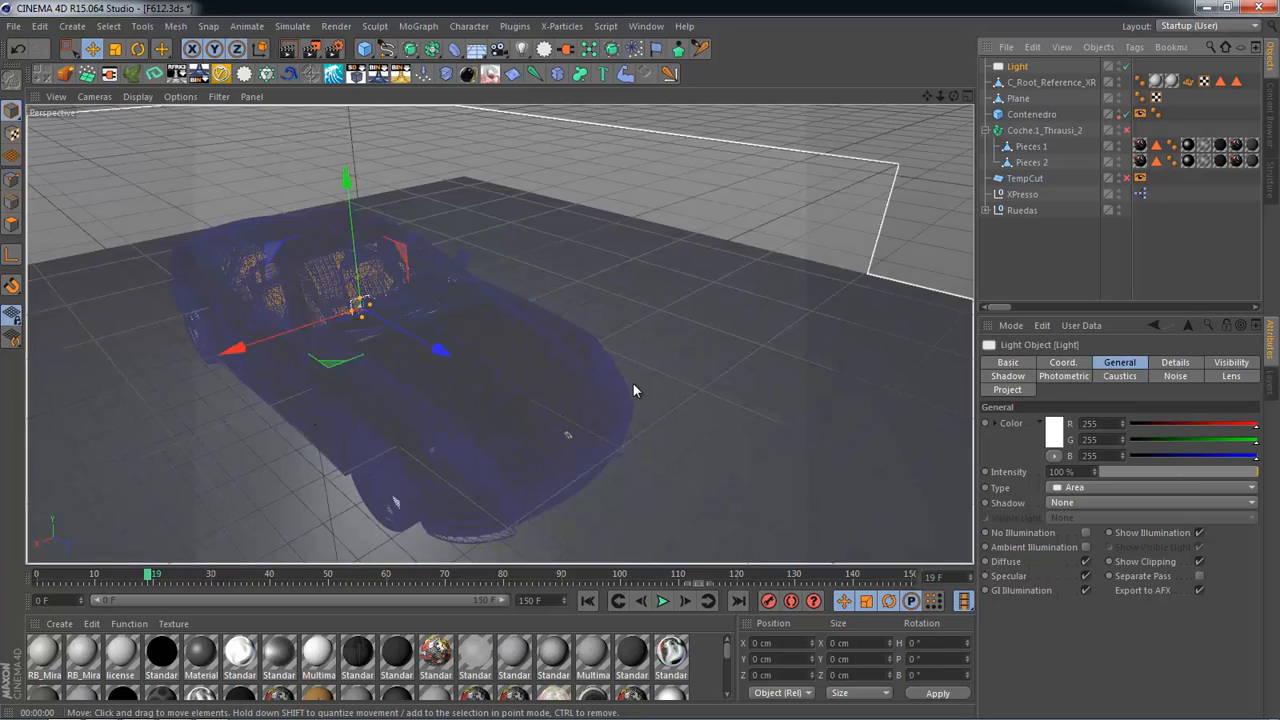
pyautogui.middleClick(602, 355)
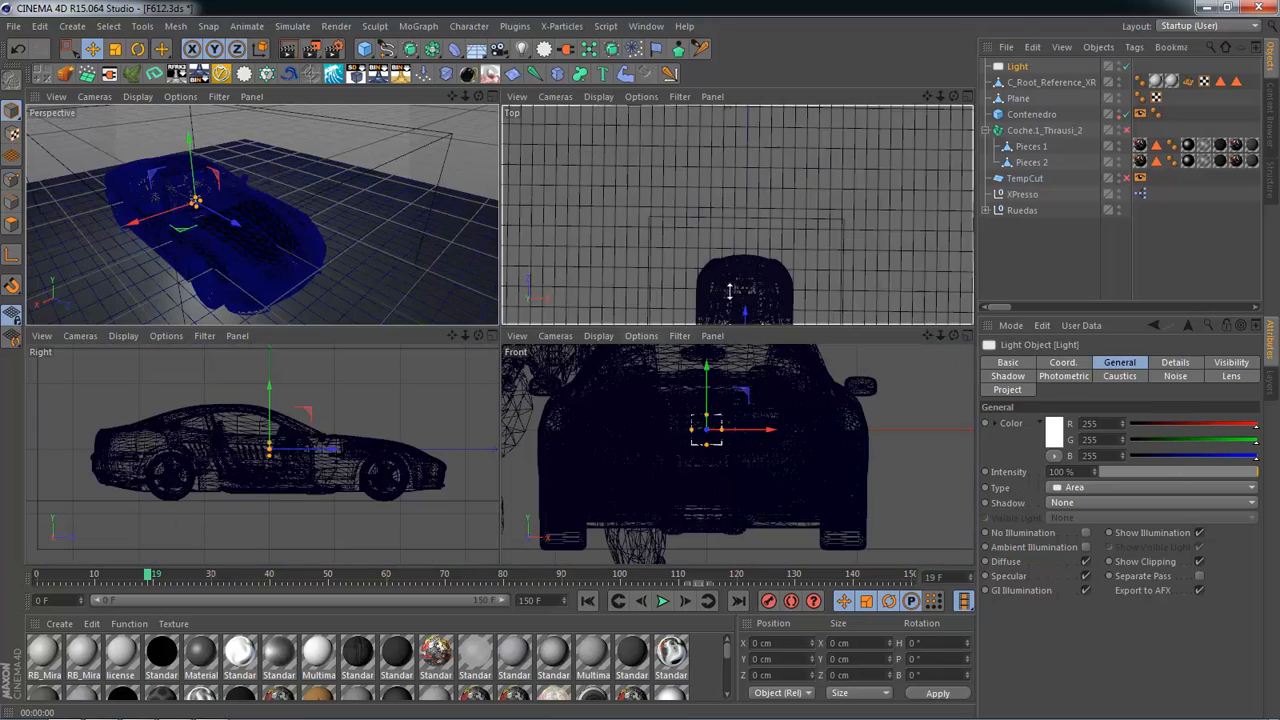
pyautogui.moveTo(729, 431); pyautogui.dragTo(572, 432)
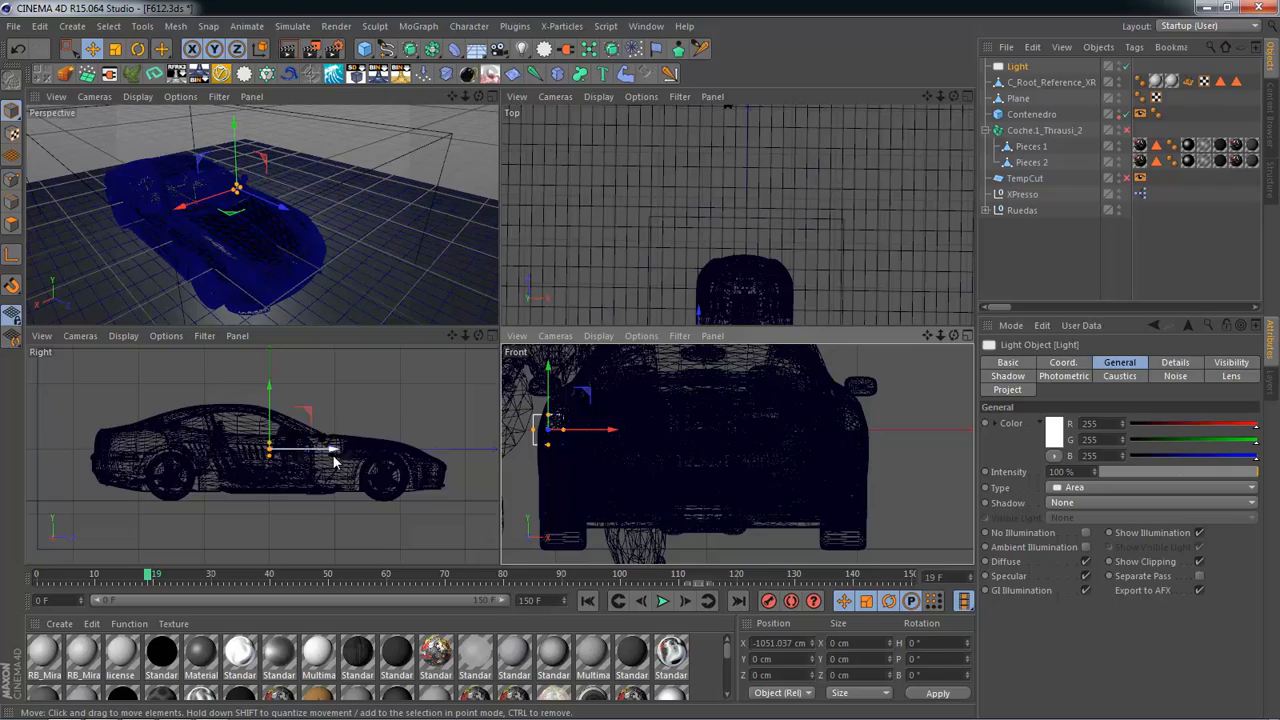
pyautogui.moveTo(323, 449); pyautogui.dragTo(523, 455)
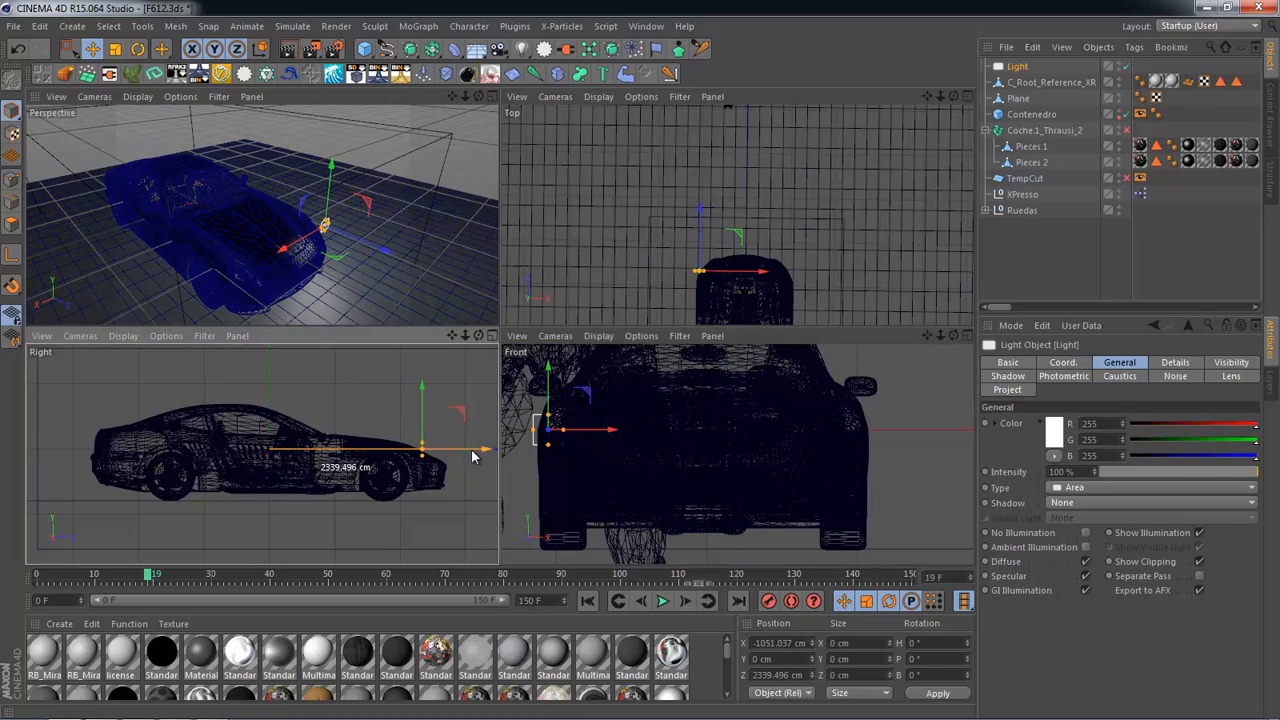
# Step: Fine-tune the area light's position onto the headlight, at about X -829 cm, Y -36 cm and Z 2300 cm
pyautogui.press('F1')
pyautogui.scroll(3, 640, 360)
pyautogui.keyDown('alt'); pyautogui.moveTo(592, 375); pyautogui.dragTo(684, 370); pyautogui.keyUp('alt')
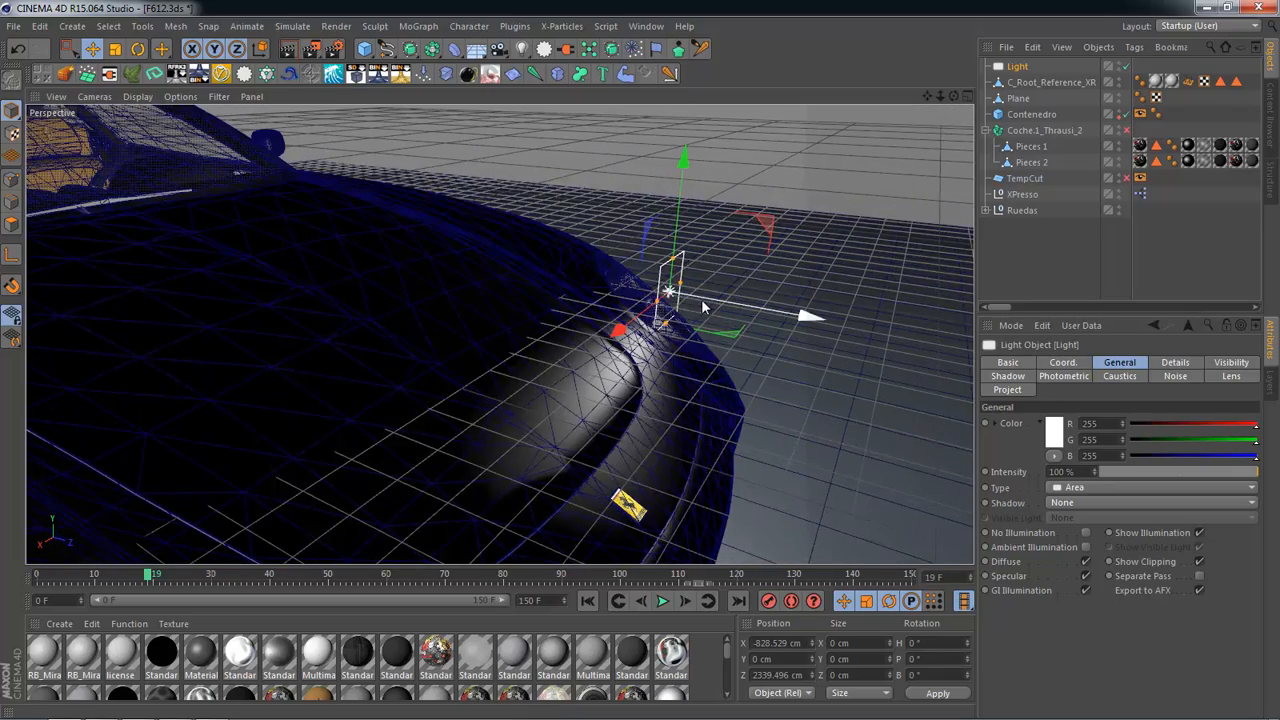
pyautogui.moveTo(702, 301); pyautogui.dragTo(688, 299)
pyautogui.moveTo(664, 239); pyautogui.dragTo(663, 249)
pyautogui.keyDown('alt'); pyautogui.moveTo(757, 337); pyautogui.dragTo(494, 304); pyautogui.keyUp('alt')
pyautogui.keyDown('alt'); pyautogui.moveTo(494, 304); pyautogui.dragTo(477, 394, button='middle'); pyautogui.keyUp('alt')
pyautogui.keyDown('alt'); pyautogui.moveTo(477, 394); pyautogui.dragTo(900, 240); pyautogui.keyUp('alt')
pyautogui.press('t')
pyautogui.press('e')
pyautogui.click(1017, 67)
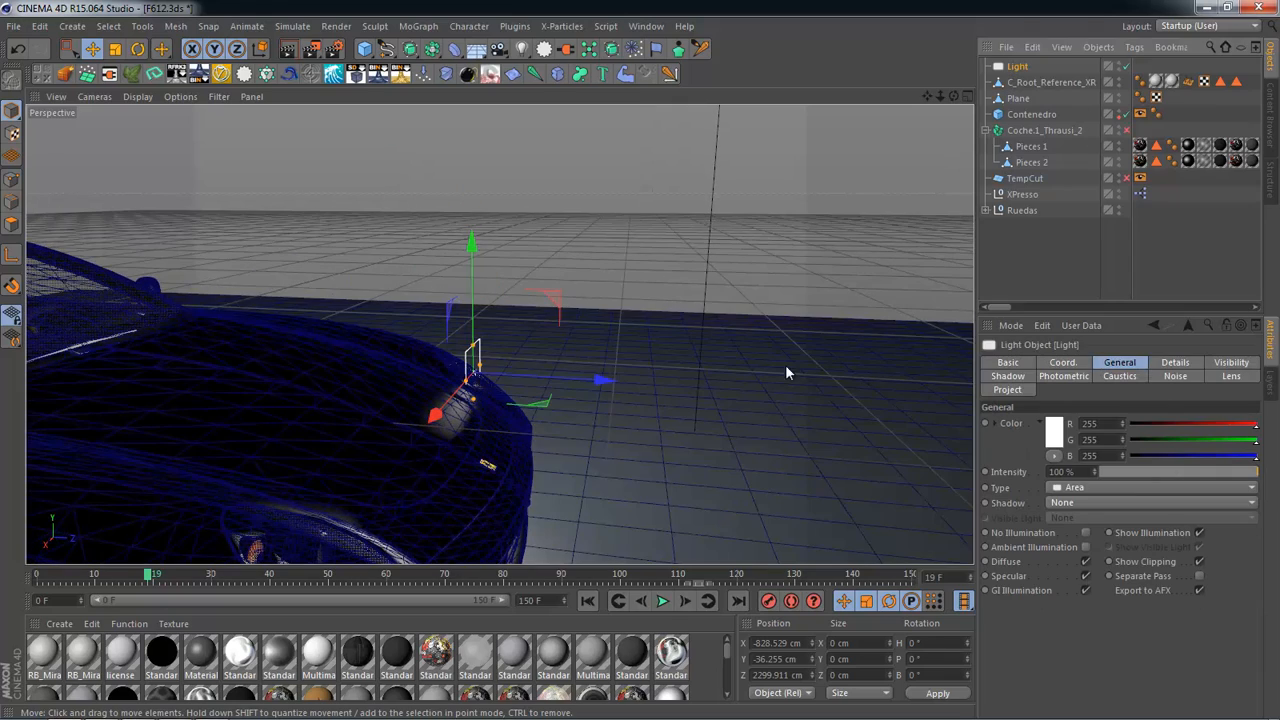
# Step: Turn off the area light's diffuse and specular contributions
pyautogui.keyDown('alt'); pyautogui.moveTo(785, 364); pyautogui.dragTo(660, 360); pyautogui.keyUp('alt')
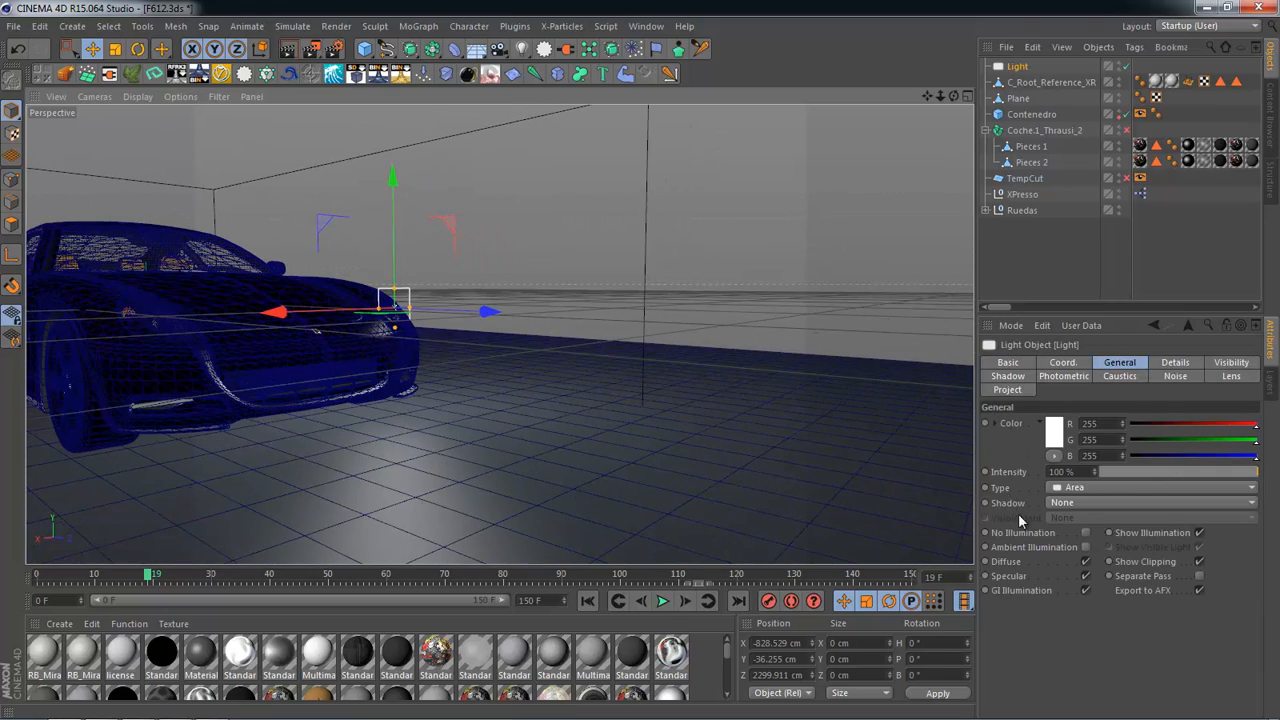
pyautogui.click(1085, 561)
pyautogui.click(1085, 576)
# Step: Give the light a Zoom lens glow and set the lens effect's scale to 50%
pyautogui.keyDown('alt'); pyautogui.moveTo(541, 449); pyautogui.dragTo(650, 450); pyautogui.keyUp('alt')
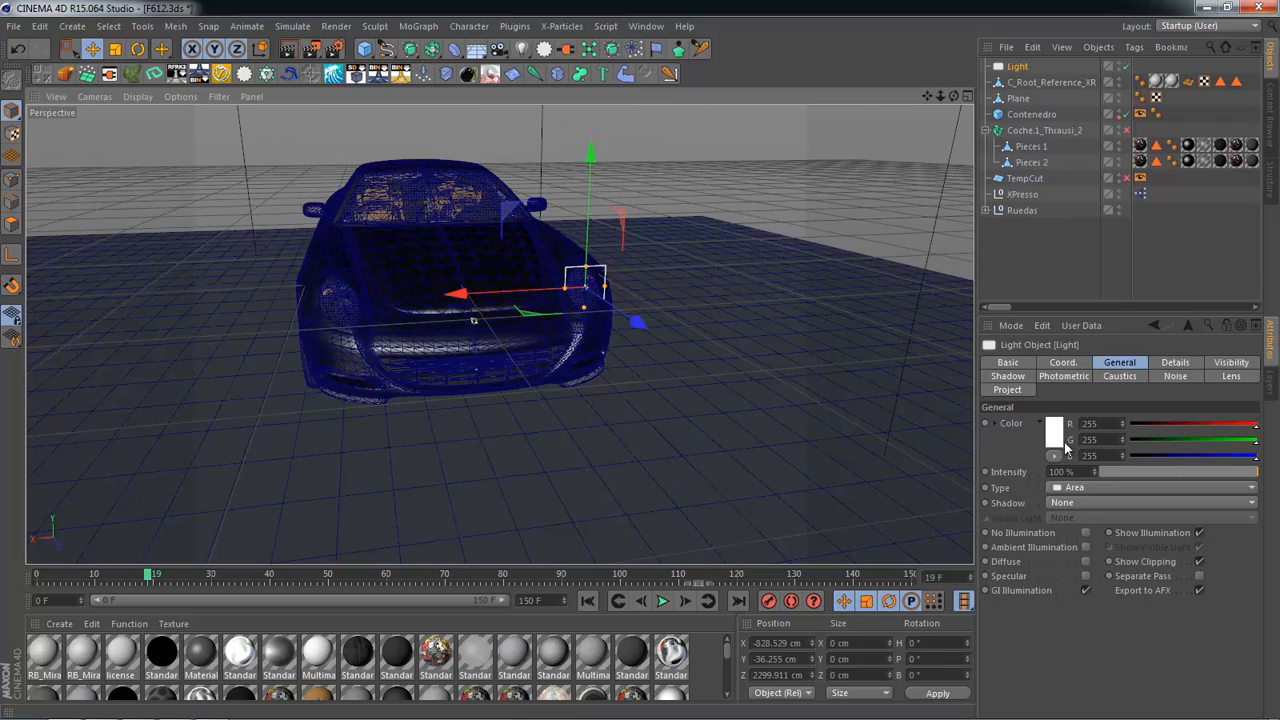
pyautogui.click(1232, 377)
pyautogui.click(1081, 508)
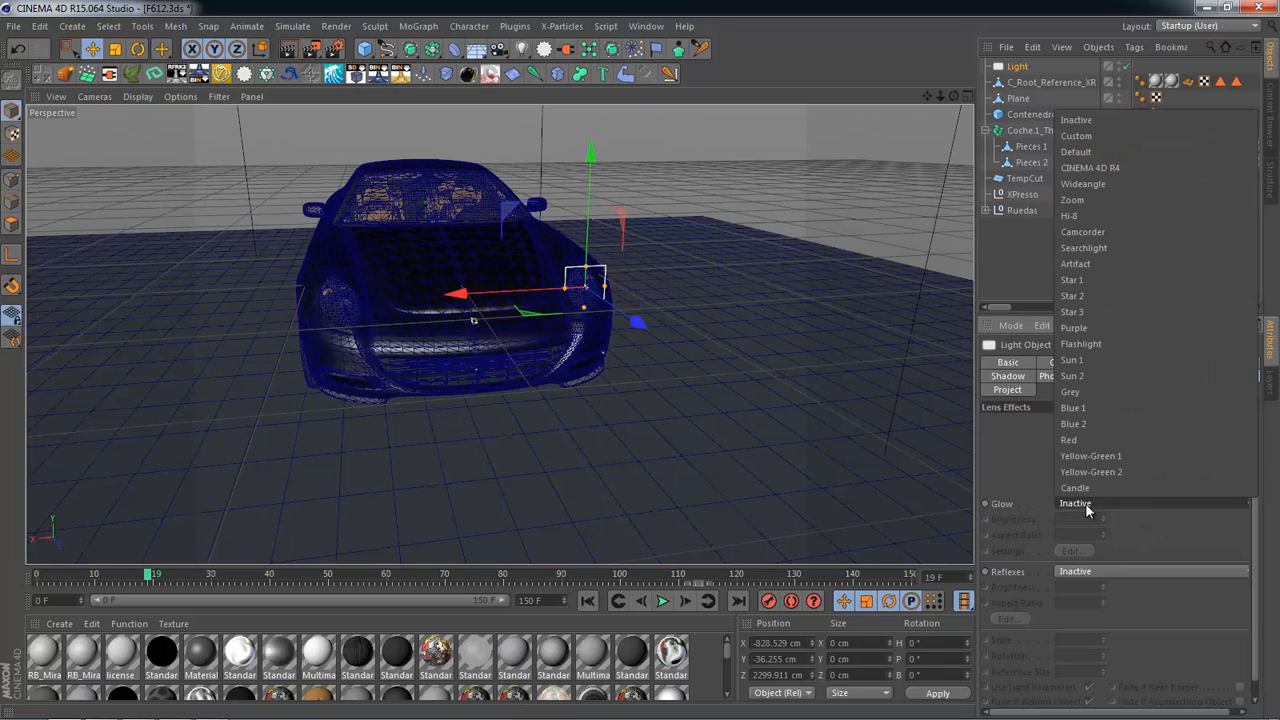
pyautogui.click(1082, 194)
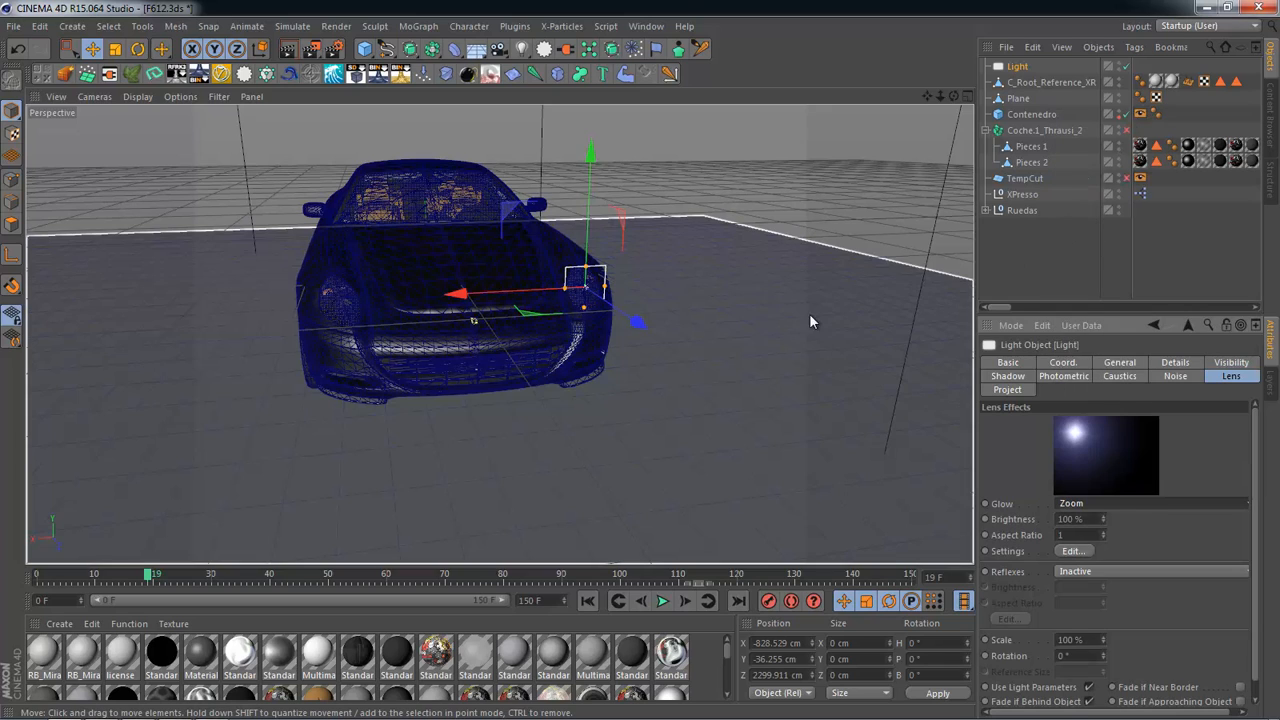
pyautogui.click(1094, 640)
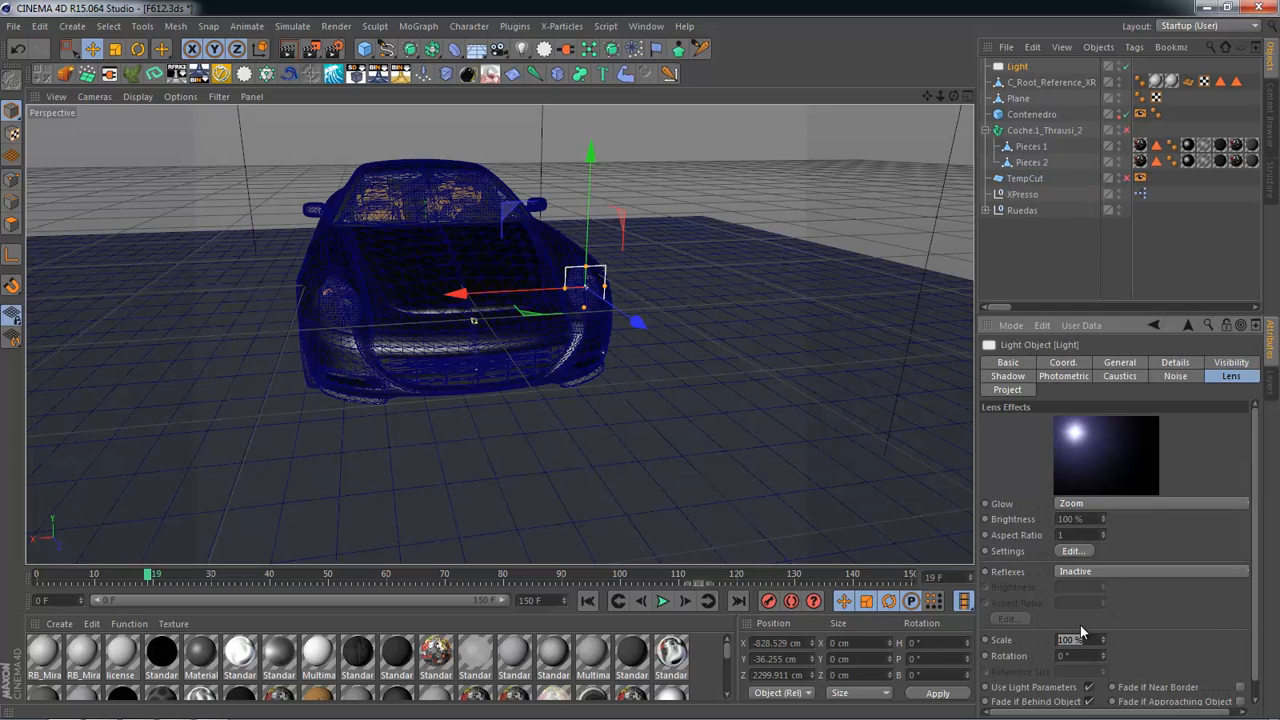
pyautogui.write('50')
pyautogui.press('Return')
# Step: Render the viewport to check the glow, and set the lens effect's scale to 65%
pyautogui.keyDown('alt'); pyautogui.moveTo(600, 500); pyautogui.dragTo(690, 425); pyautogui.keyUp('alt')
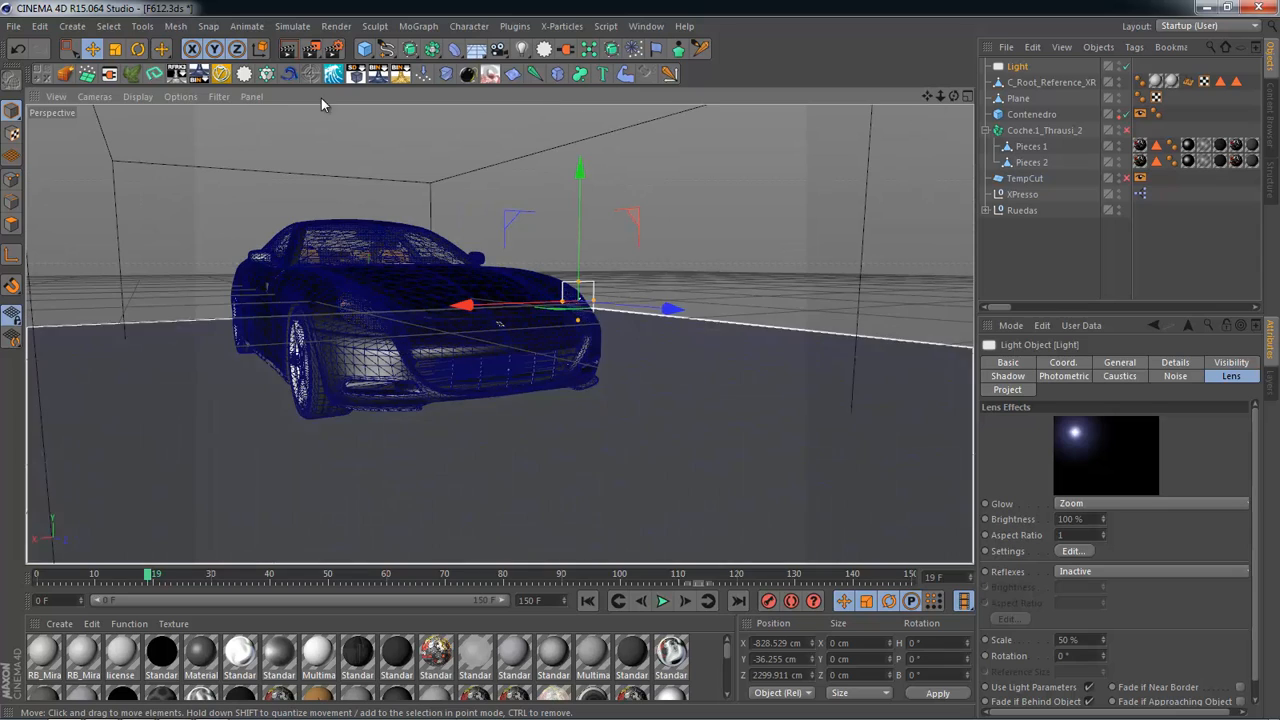
pyautogui.click(287, 52)
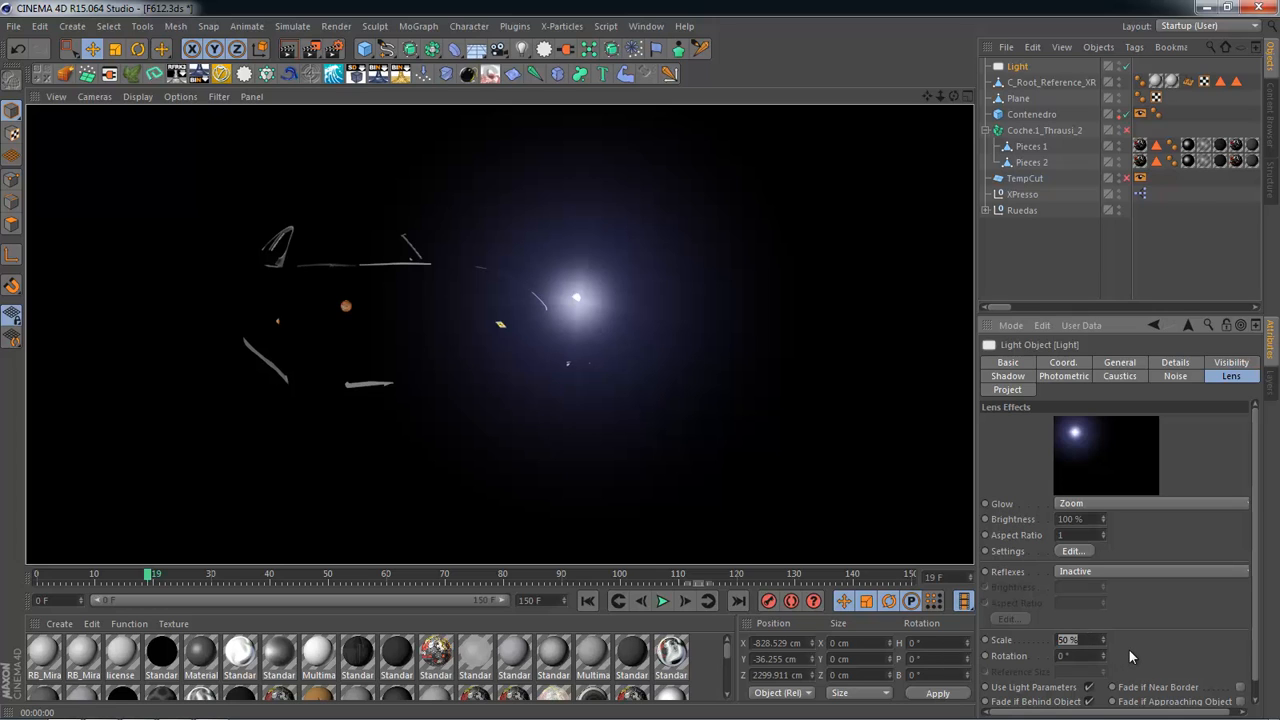
pyautogui.write('80')
pyautogui.press('Return')
pyautogui.click(1051, 275)
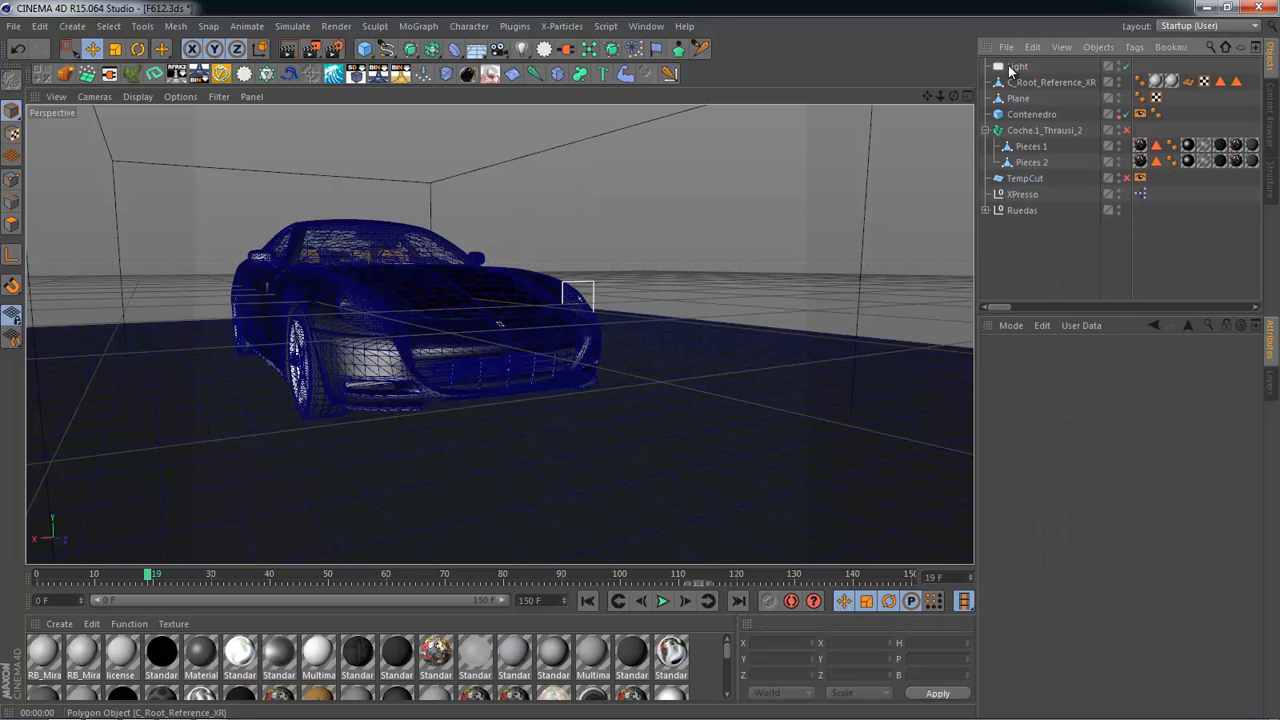
# Step: Duplicate the headlight's light and move the copy along X to the opposite headlight, at about X 796 cm
pyautogui.click(1012, 68)
pyautogui.hotkey('ctrl', 'c')
pyautogui.hotkey('ctrl', 'v')
pyautogui.moveTo(460, 312); pyautogui.dragTo(232, 316)
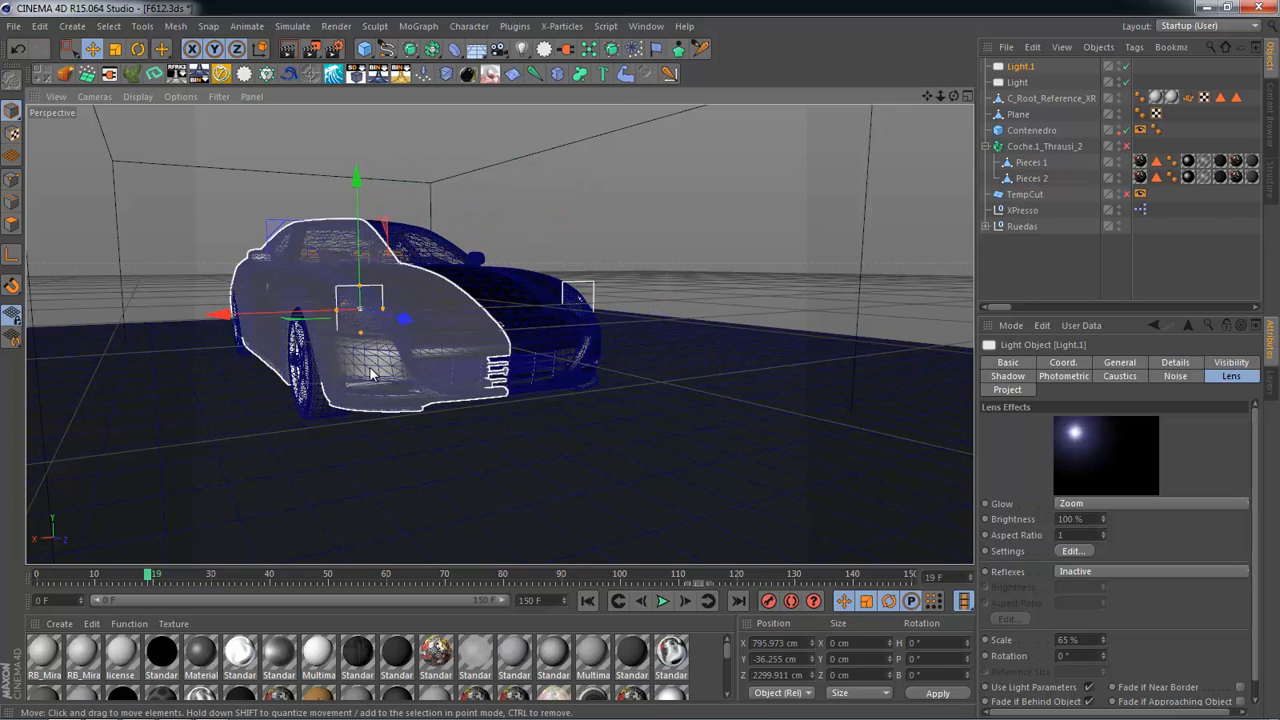
# Step: Render the viewport from a new angle, ignoring the missing textures, to examine the glows of both headlights
pyautogui.keyDown('alt'); pyautogui.moveTo(371, 373); pyautogui.dragTo(468, 392); pyautogui.keyUp('alt')
pyautogui.click(288, 50)
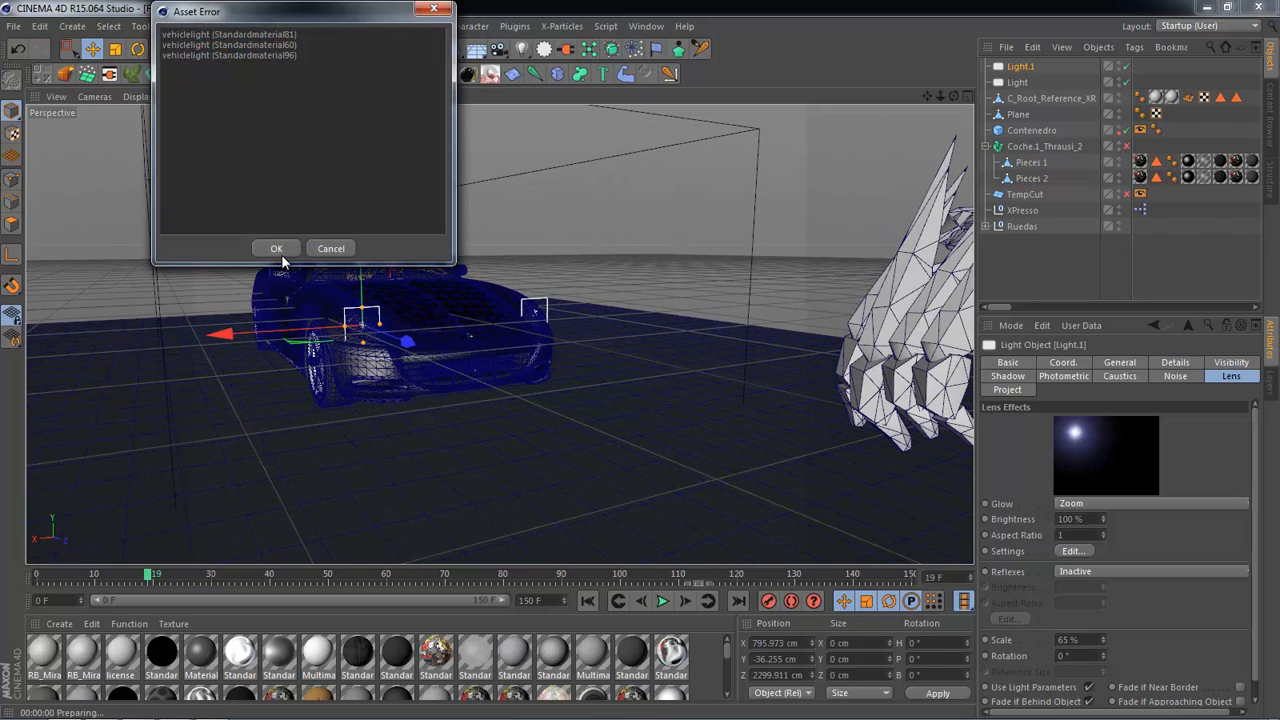
pyautogui.click(279, 250)
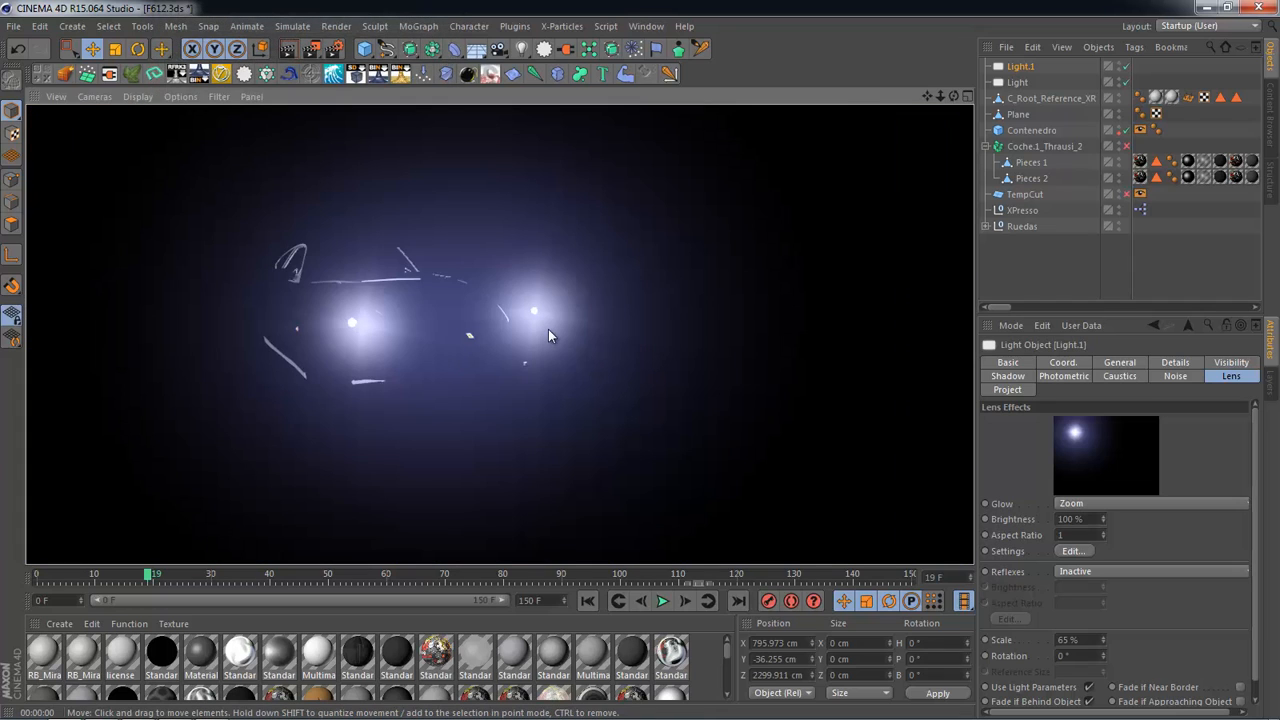
pyautogui.hotkey('alt', 'Tab')
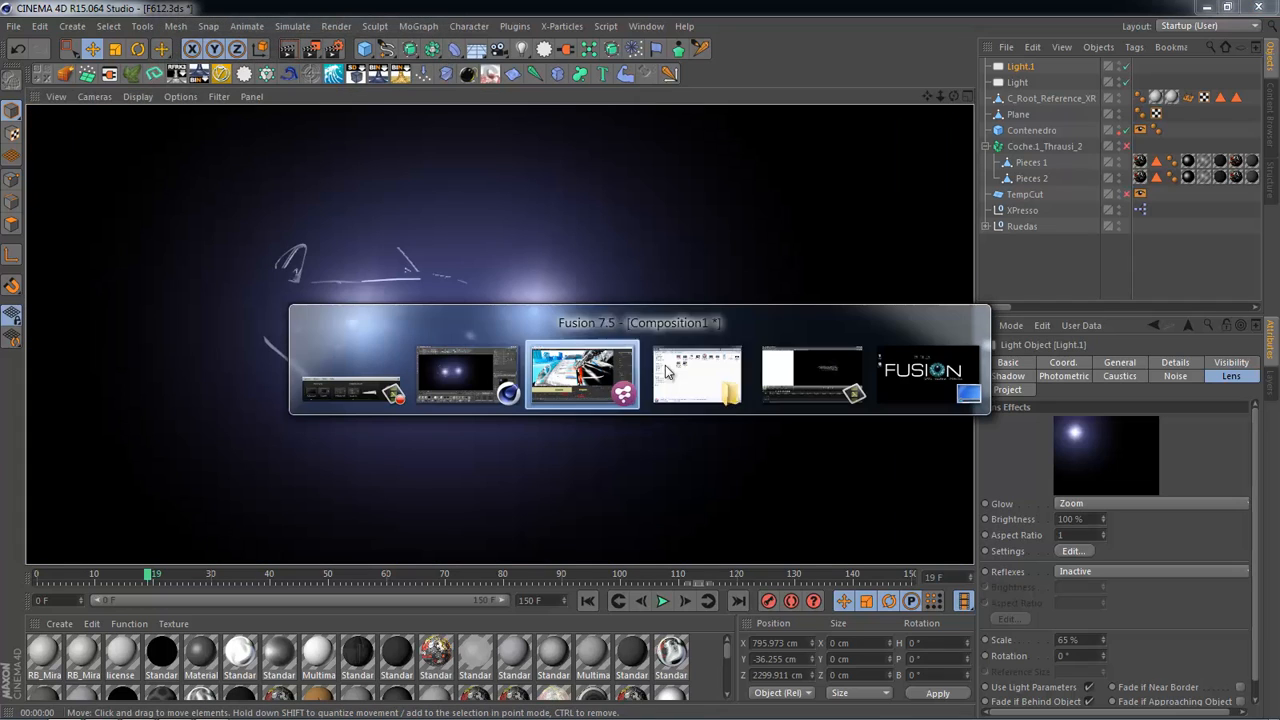
pyautogui.hotkey('alt', 'Tab')
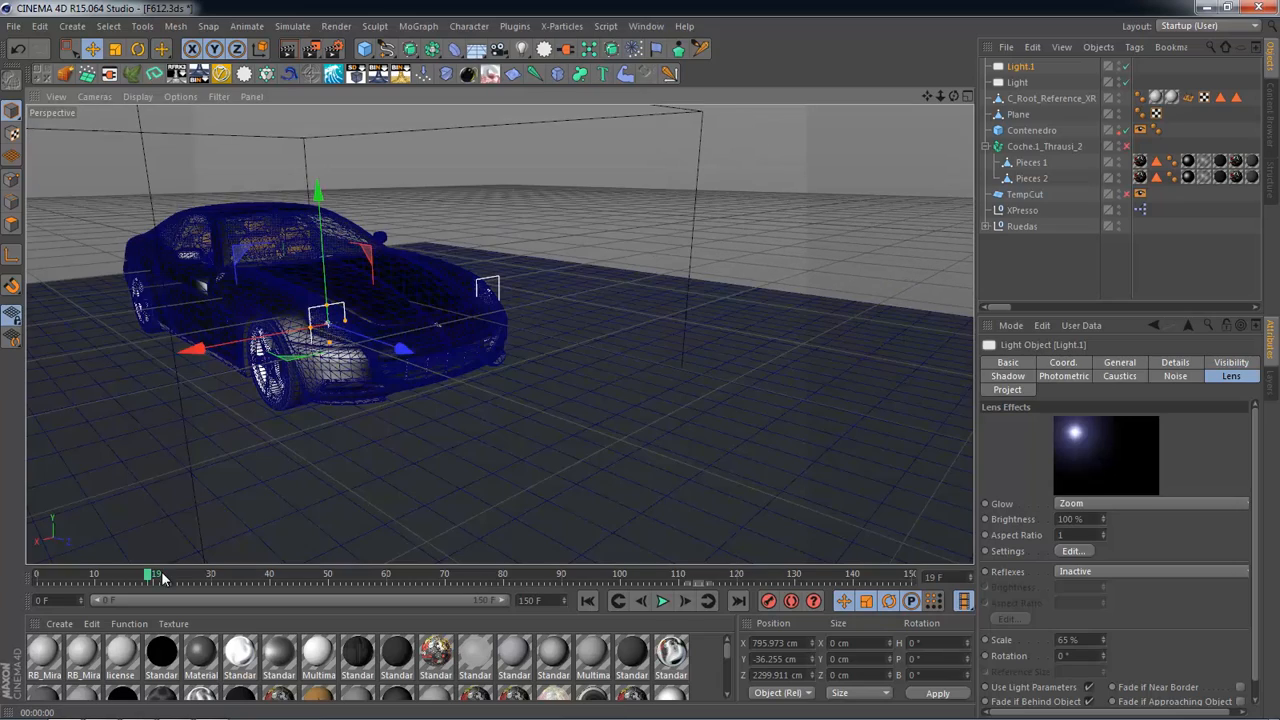
# Step: Go back to frame 0 and rename the original headlight light as faro 1
pyautogui.moveTo(150, 576); pyautogui.dragTo(8, 568)
pyautogui.keyDown('alt'); pyautogui.moveTo(428, 357); pyautogui.dragTo(546, 323, button='middle'); pyautogui.keyUp('alt')
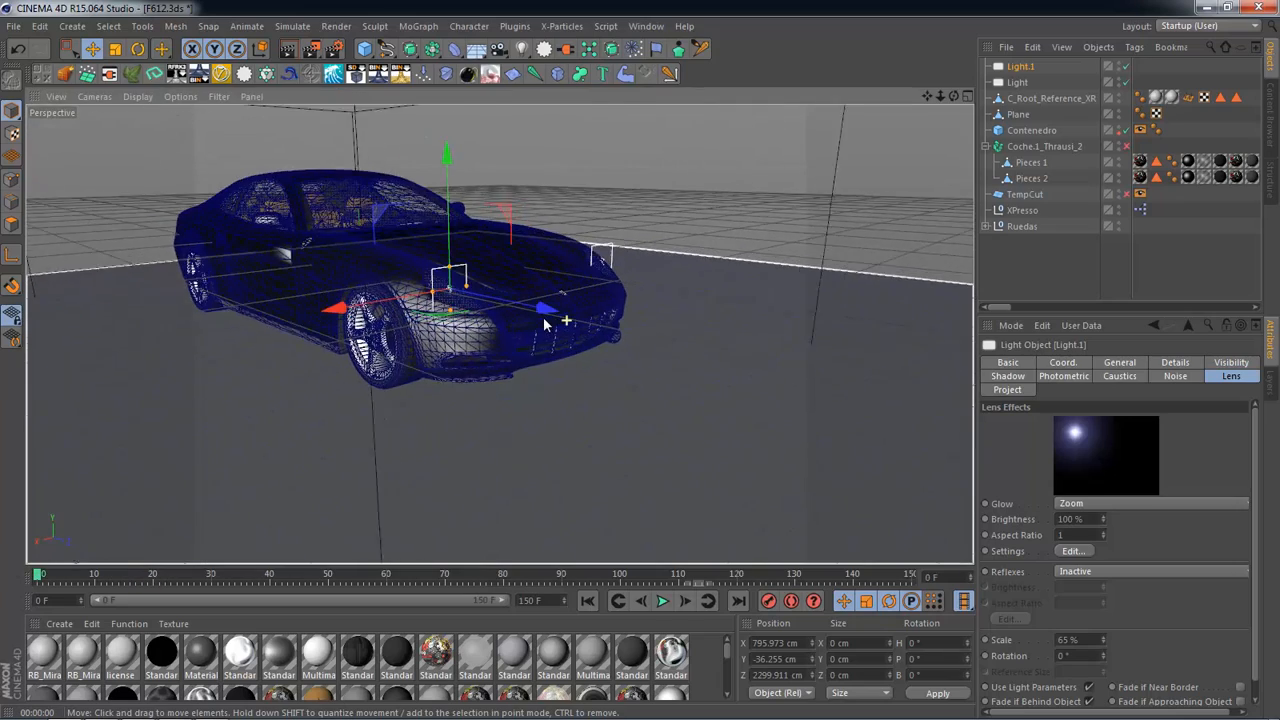
pyautogui.keyDown('alt'); pyautogui.moveTo(546, 323); pyautogui.dragTo(600, 334, button='right'); pyautogui.keyUp('alt')
pyautogui.keyDown('alt'); pyautogui.moveTo(600, 334); pyautogui.dragTo(515, 306); pyautogui.keyUp('alt')
pyautogui.keyDown('alt'); pyautogui.moveTo(515, 306); pyautogui.dragTo(537, 300, button='right'); pyautogui.keyUp('alt')
pyautogui.keyDown('alt'); pyautogui.moveTo(537, 300); pyautogui.dragTo(572, 302); pyautogui.keyUp('alt')
pyautogui.keyDown('alt'); pyautogui.moveTo(701, 417); pyautogui.dragTo(877, 304); pyautogui.keyUp('alt')
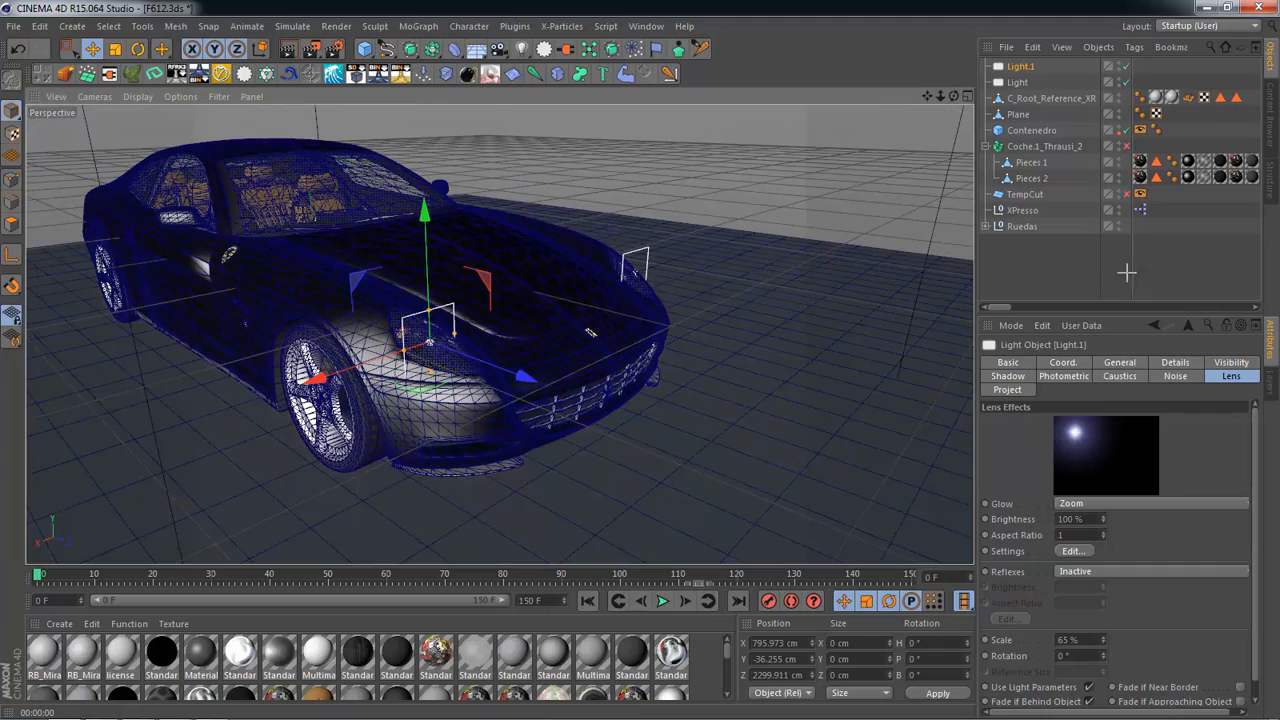
pyautogui.click(1125, 271)
pyautogui.click(1018, 83)
pyautogui.press('s')
pyautogui.keyDown('alt'); pyautogui.moveTo(785, 246); pyautogui.dragTo(760, 290); pyautogui.keyUp('alt')
pyautogui.doubleClick(1016, 86)
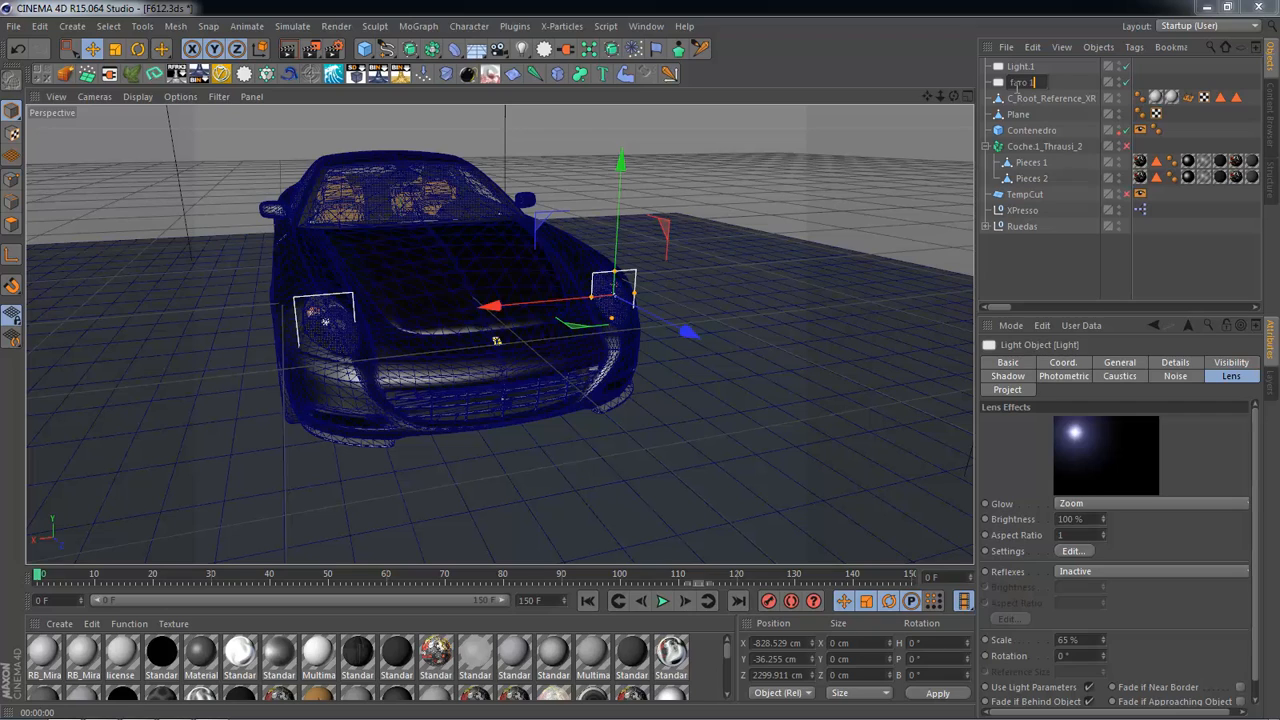
# Step: Rename the duplicated headlight light as faro 2
pyautogui.click(1017, 66)
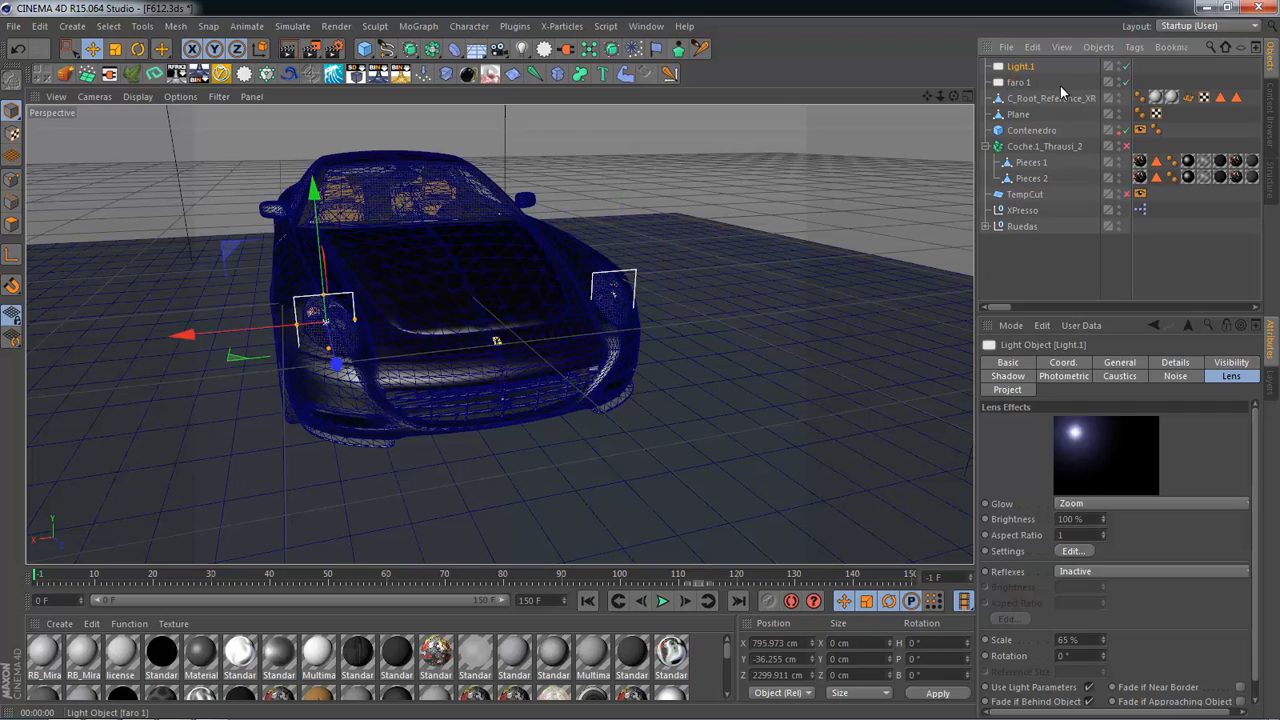
pyautogui.doubleClick(1021, 66)
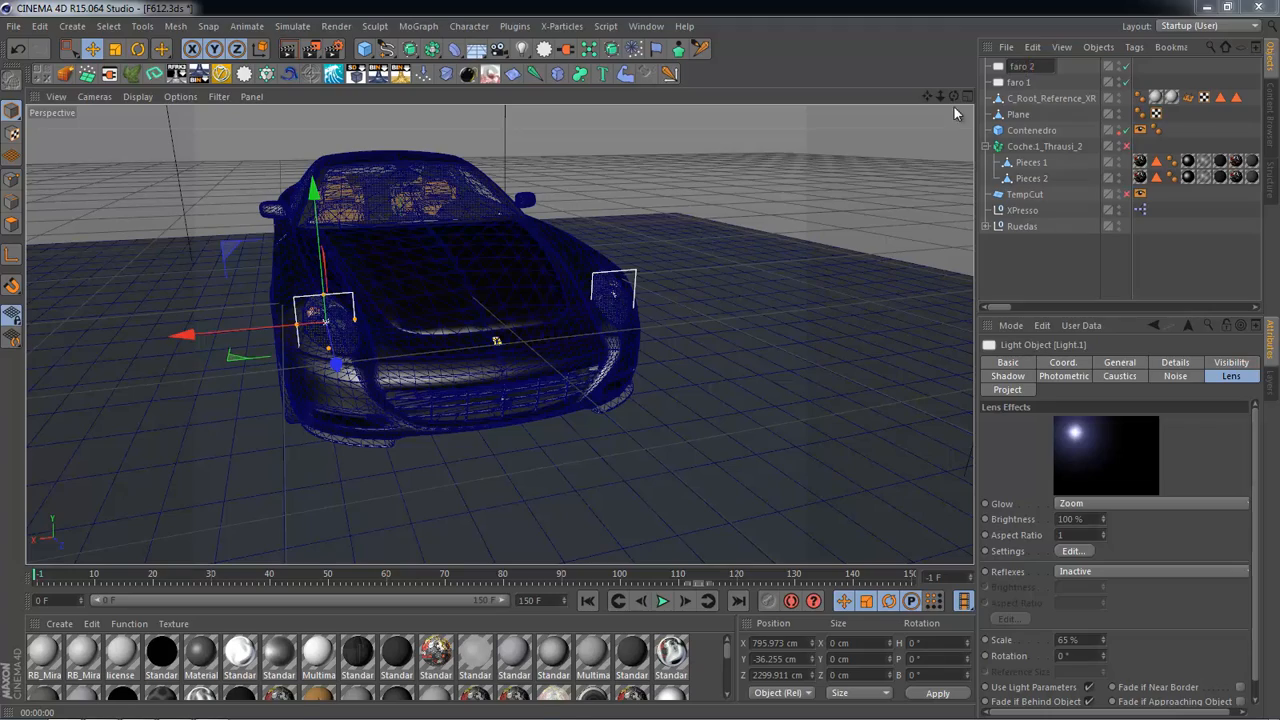
pyautogui.press('Return')
# Step: Switch to Fusion to examine the car's headlights in the shadow pass, and return to Cinema 4D
pyautogui.keyDown('alt'); pyautogui.moveTo(500, 333); pyautogui.dragTo(620, 279); pyautogui.keyUp('alt')
pyautogui.scroll(2, 520, 276)
pyautogui.scroll(3, 566, 291)
pyautogui.keyDown('alt'); pyautogui.moveTo(520, 276); pyautogui.dragTo(680, 466); pyautogui.keyUp('alt')
pyautogui.hotkey('alt', 'Tab')
pyautogui.hotkey('alt', 'Tab')
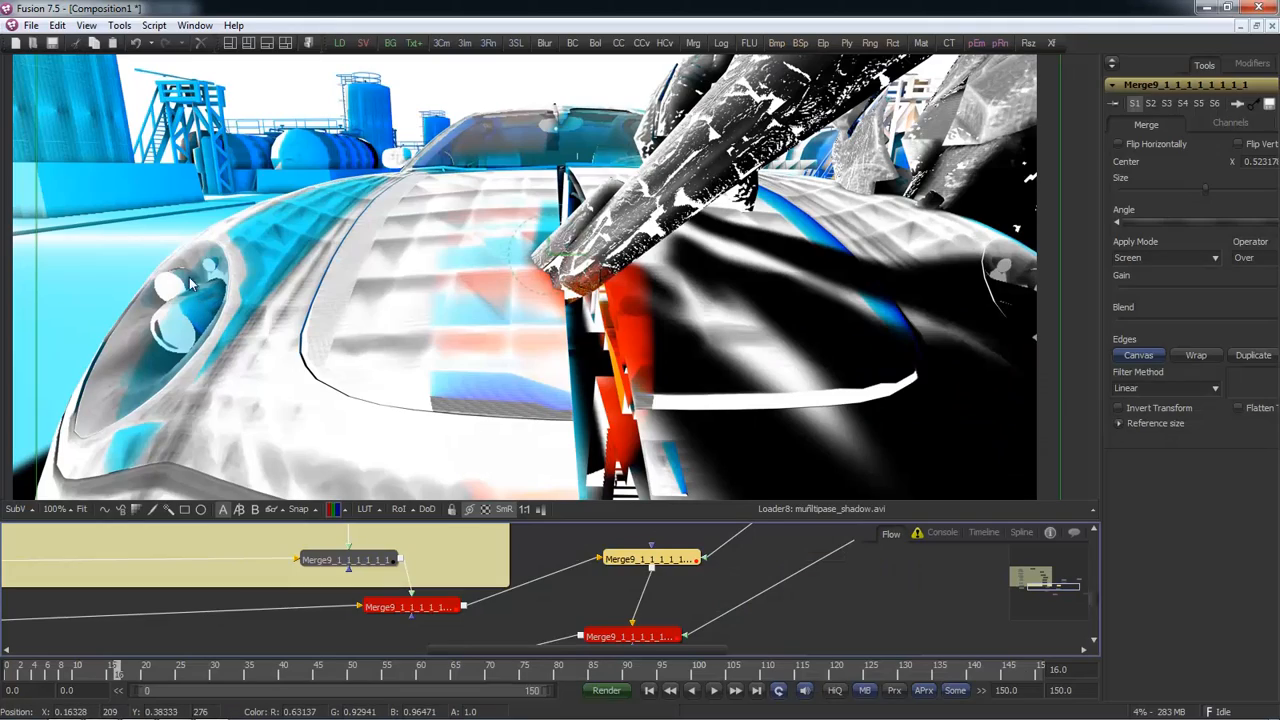
pyautogui.hotkey('alt', 'Tab')
# Step: Render the car in the viewport again to examine the faro 1 and faro 2 glows from a side angle
pyautogui.keyDown('alt'); pyautogui.moveTo(463, 403); pyautogui.dragTo(411, 226); pyautogui.keyUp('alt')
pyautogui.click(402, 250)
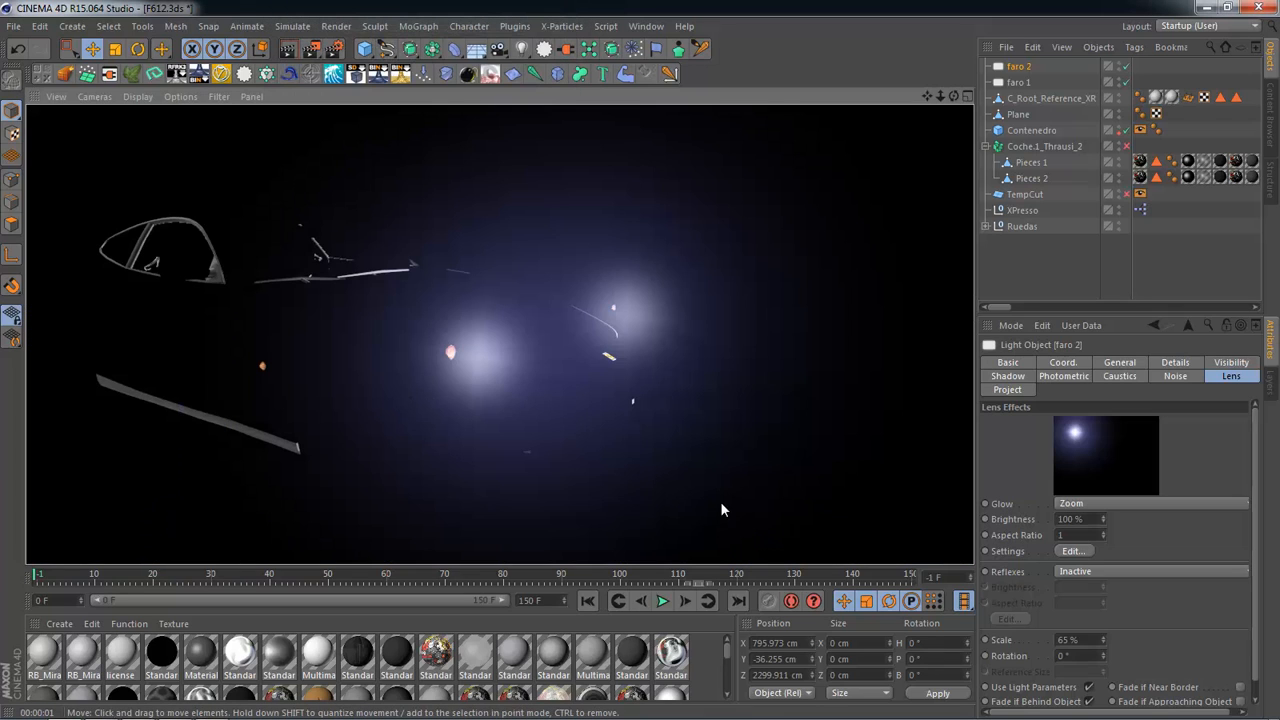
pyautogui.click(795, 392)
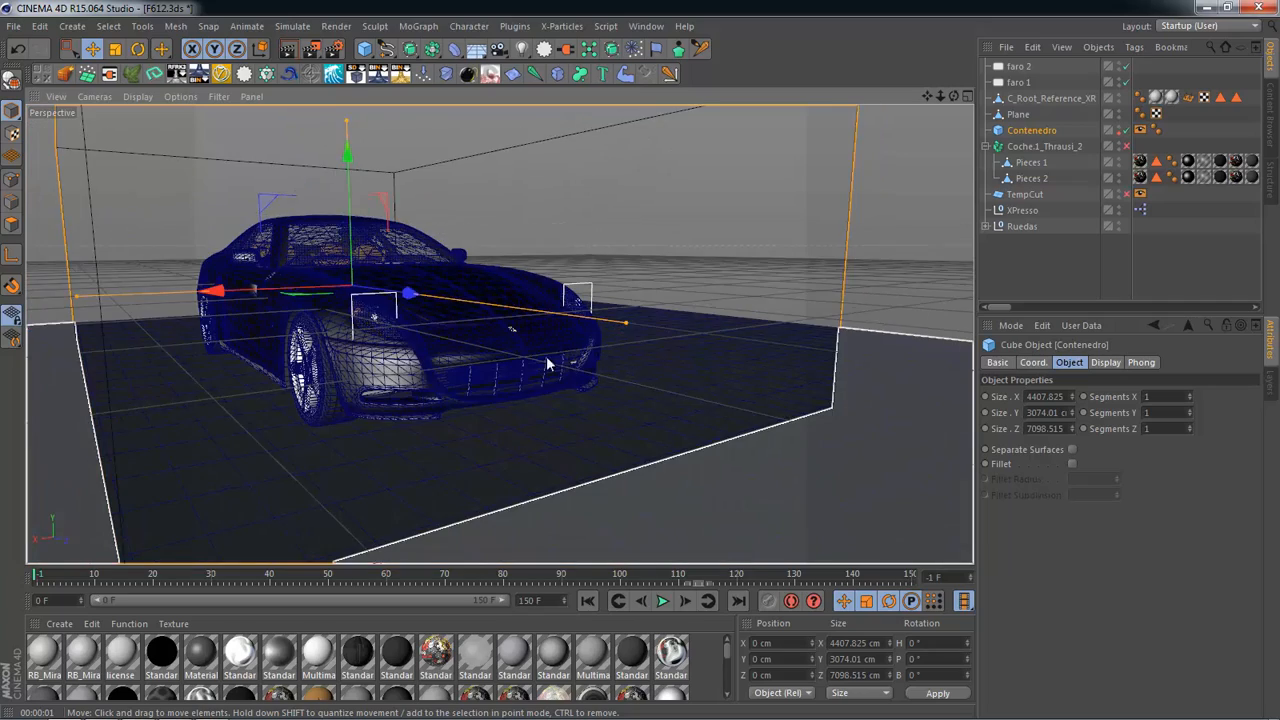
# Step: Duplicate the faro 1 light and rename the copy as luz de foco
pyautogui.keyDown('alt'); pyautogui.moveTo(548, 365); pyautogui.dragTo(609, 396); pyautogui.keyUp('alt')
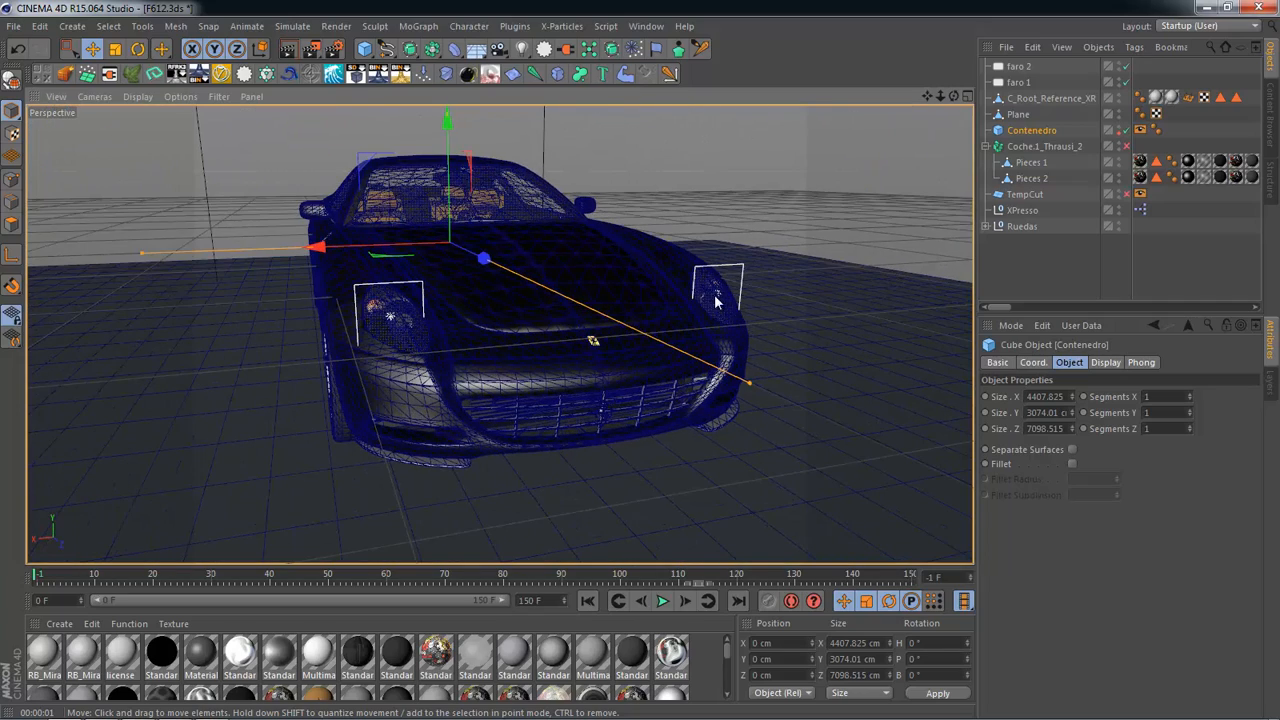
pyautogui.click(1018, 82)
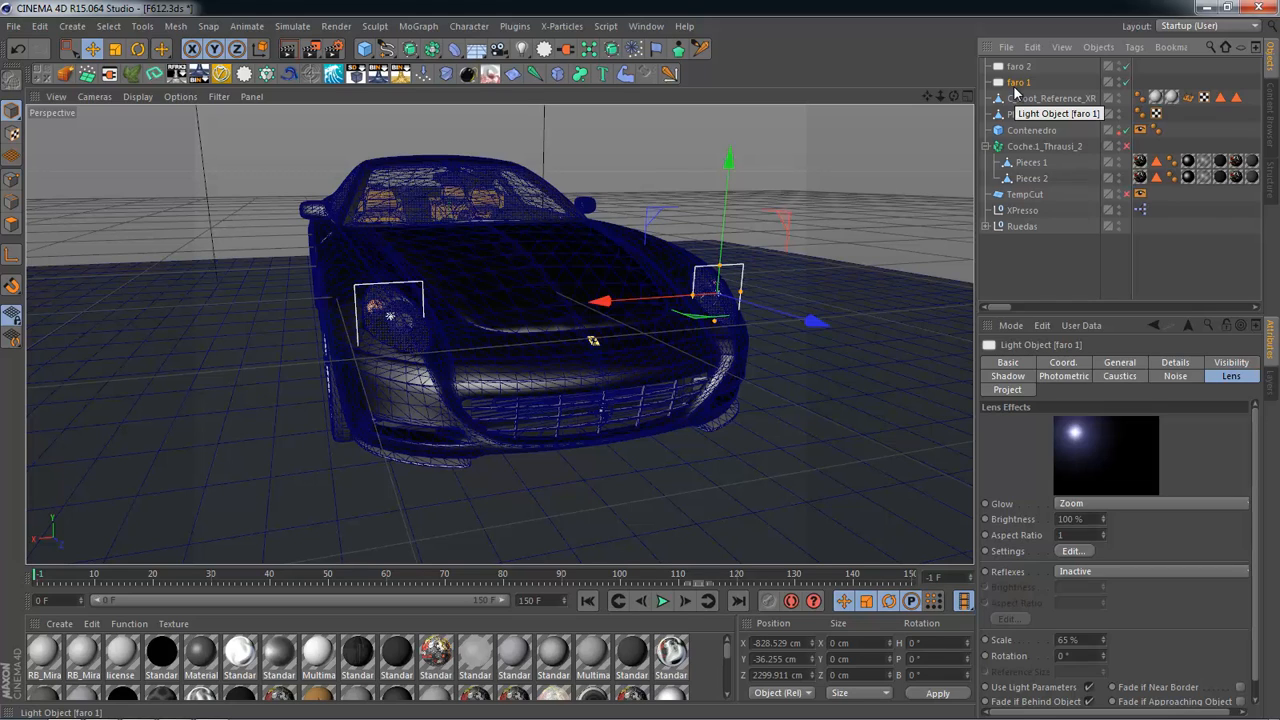
pyautogui.hotkey('ctrl', 'v')
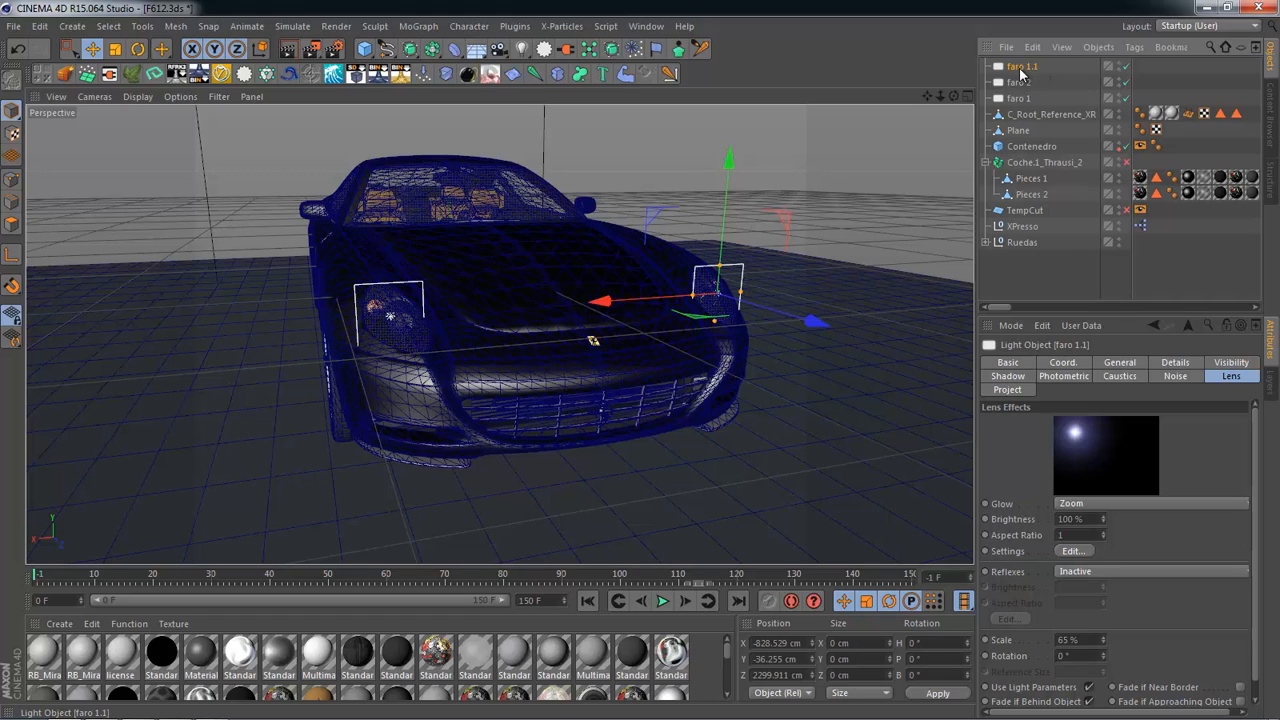
pyautogui.doubleClick(1030, 67)
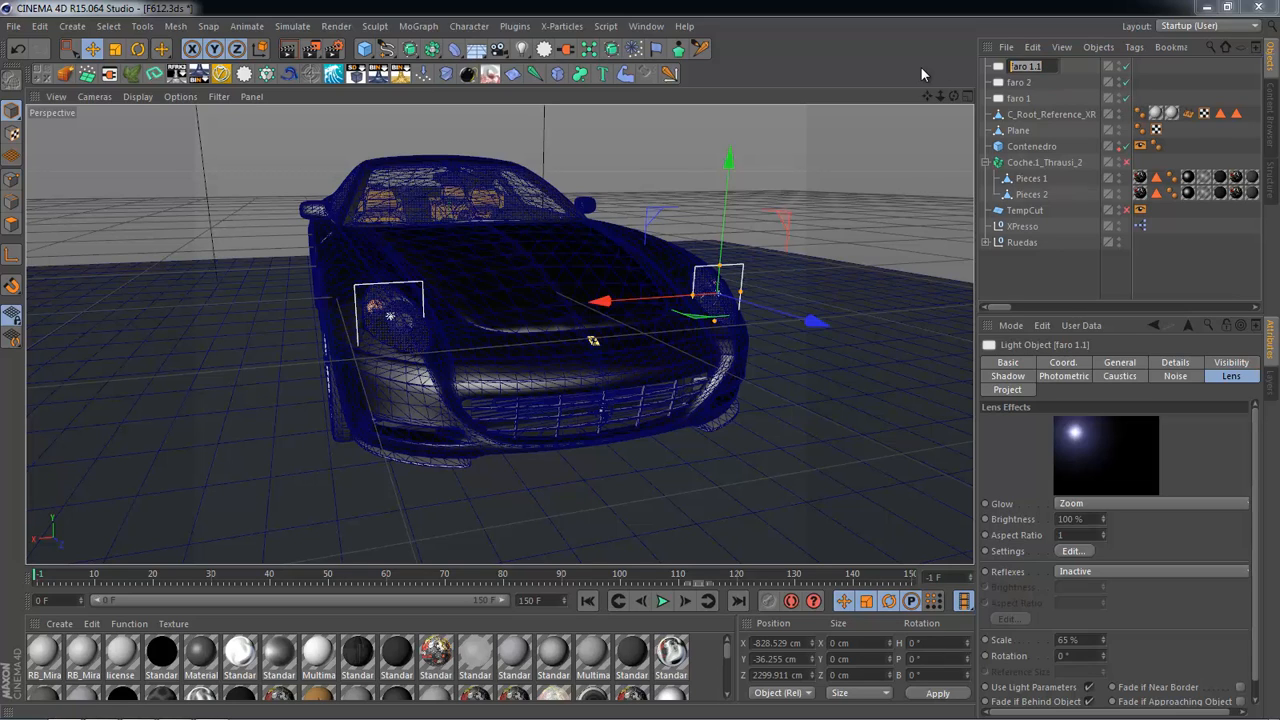
pyautogui.write('luz de foco')
pyautogui.press('Return')
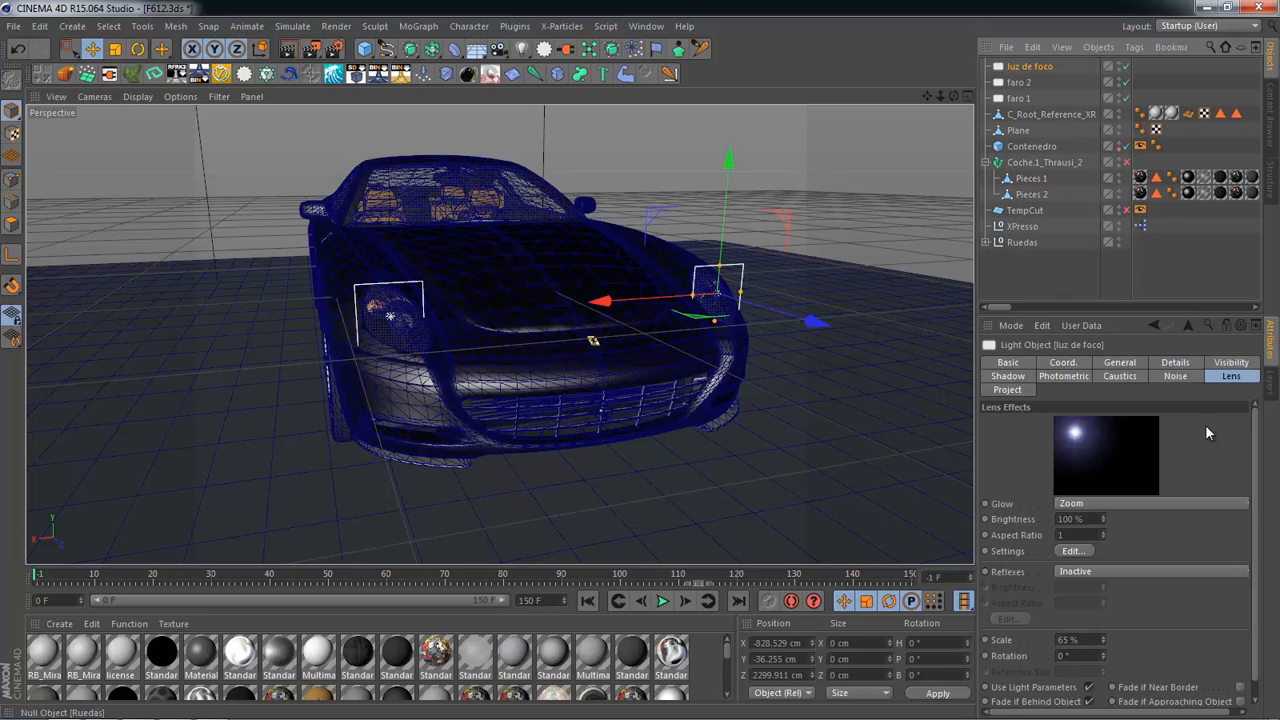
# Step: Enable diffuse and specular illumination on the luz de foco light and set its type to Spot
pyautogui.click(1058, 364)
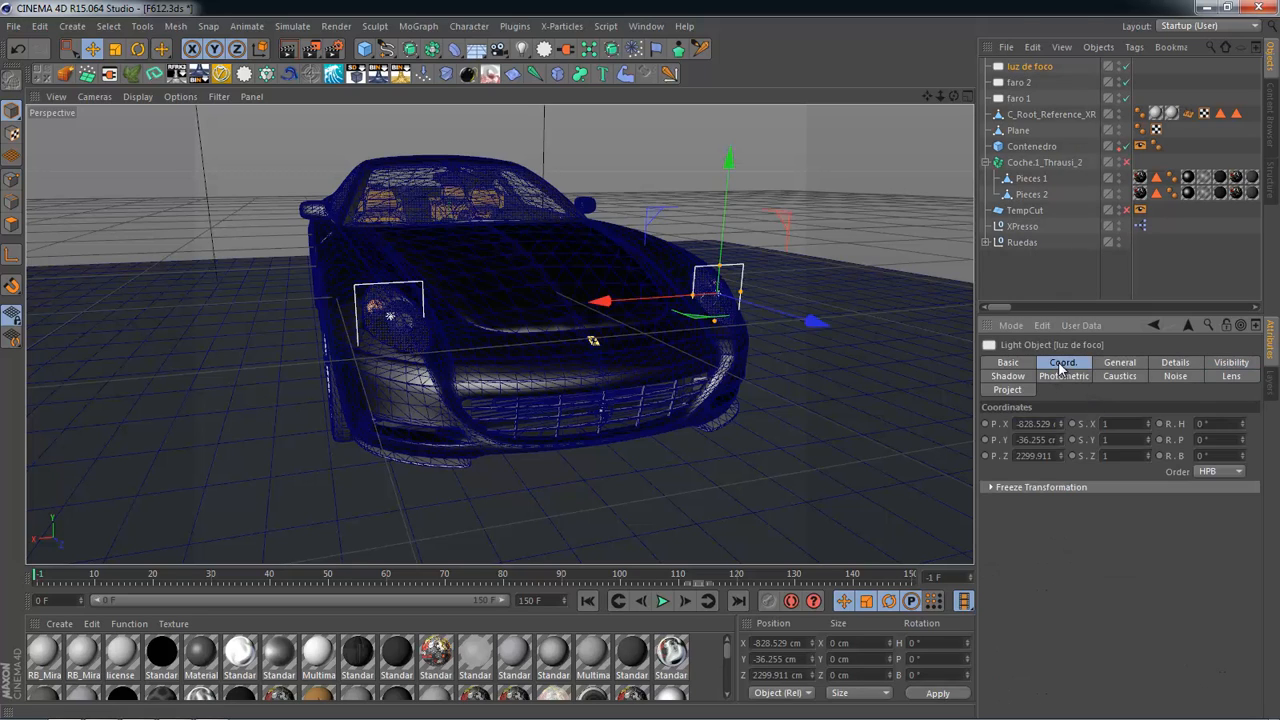
pyautogui.click(1108, 364)
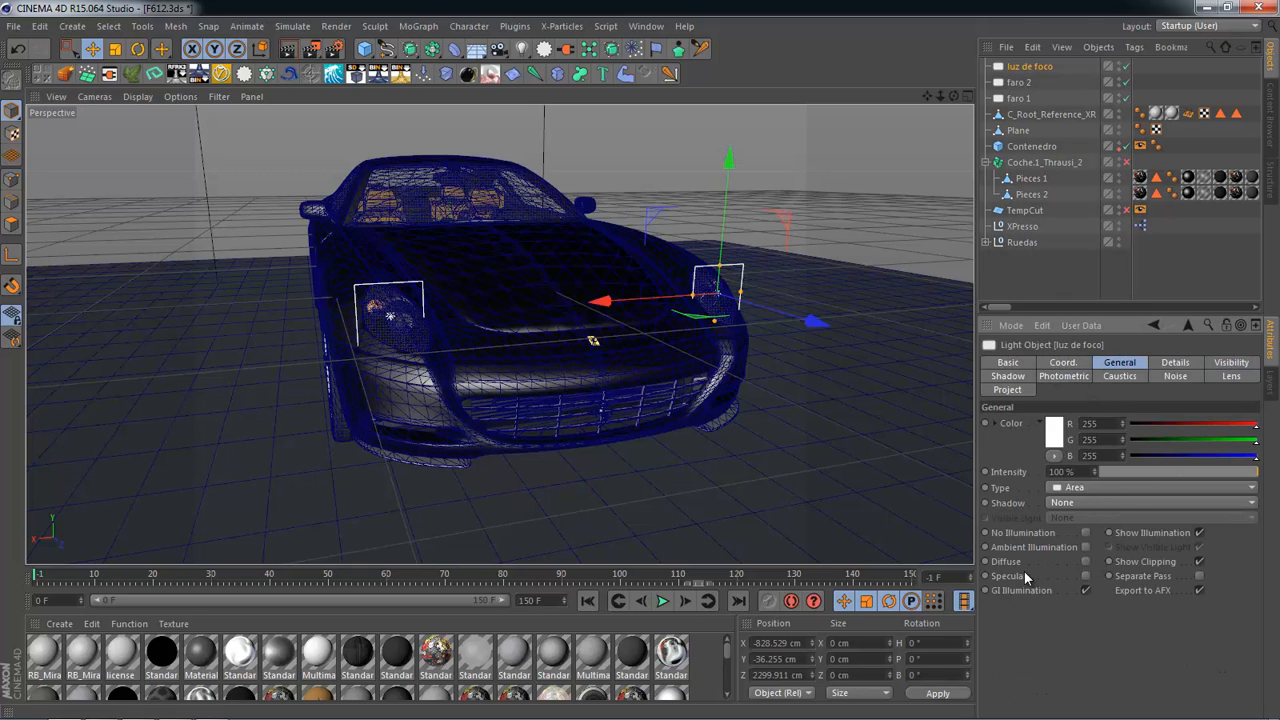
pyautogui.click(1086, 576)
pyautogui.click(1086, 561)
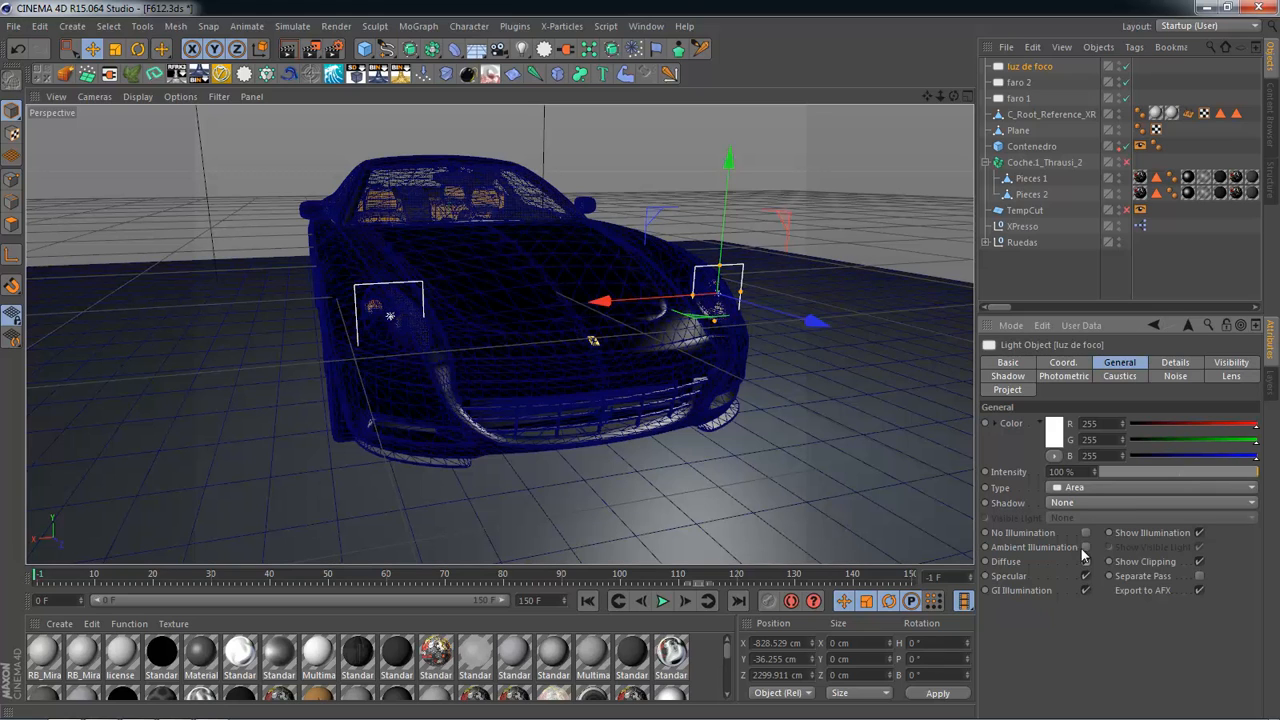
pyautogui.click(1088, 490)
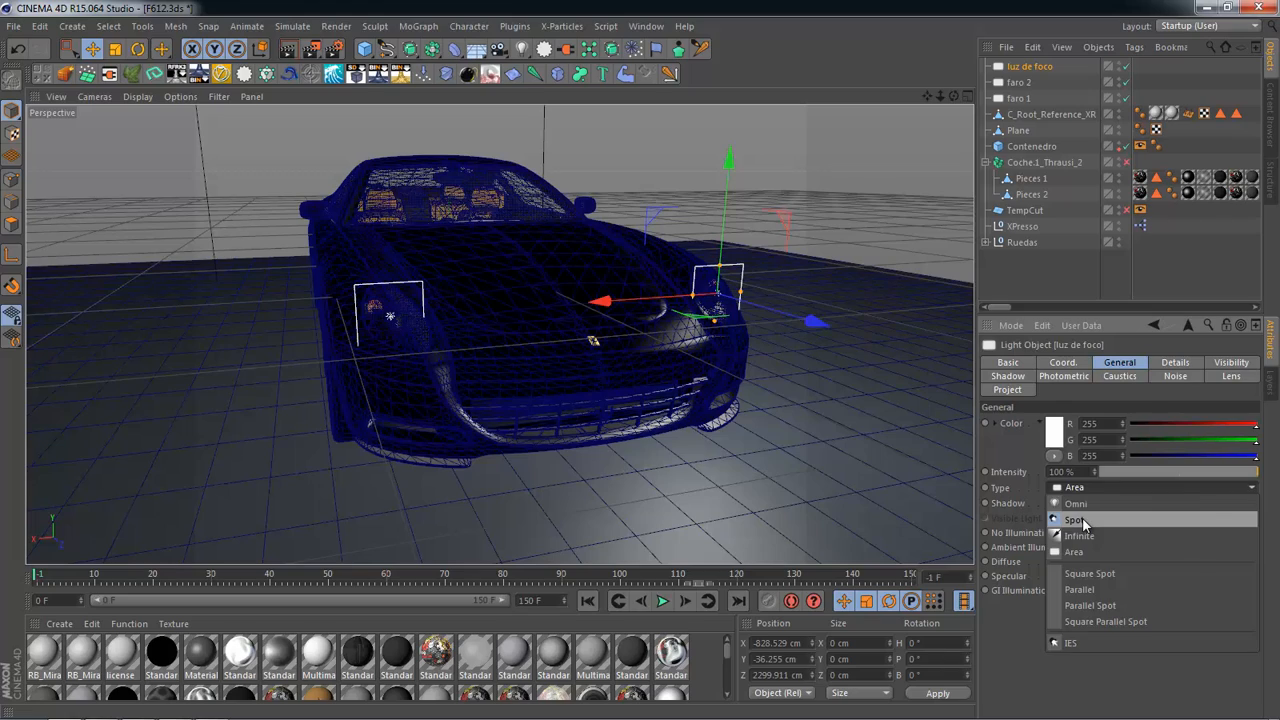
pyautogui.click(1082, 520)
# Step: Tilt the luz de foco spotlight down to about -33° pitch so its beam falls on the floor, and keep it selected
pyautogui.keyDown('alt'); pyautogui.moveTo(850, 388); pyautogui.dragTo(741, 347); pyautogui.keyUp('alt')
pyautogui.press('r')
pyautogui.press('e')
pyautogui.click(717, 402)
pyautogui.keyDown('alt'); pyautogui.moveTo(717, 402); pyautogui.dragTo(858, 376); pyautogui.keyUp('alt')
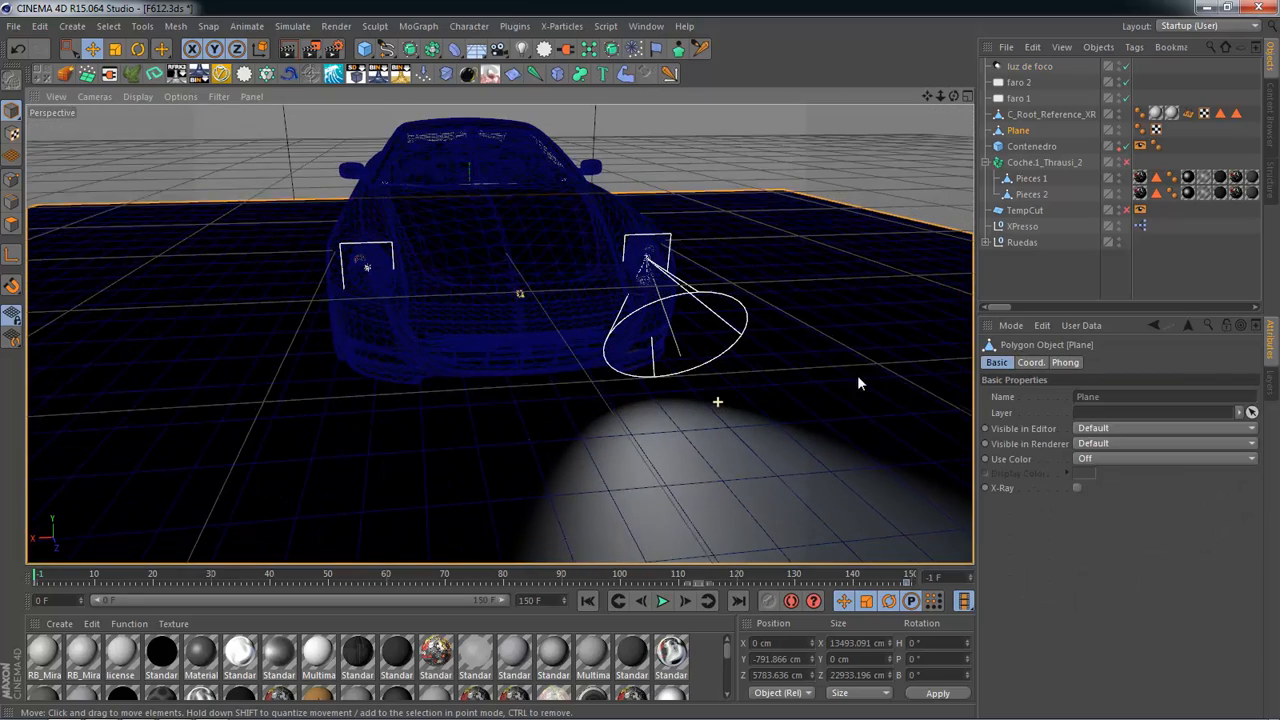
pyautogui.click(1049, 272)
pyautogui.click(1022, 70)
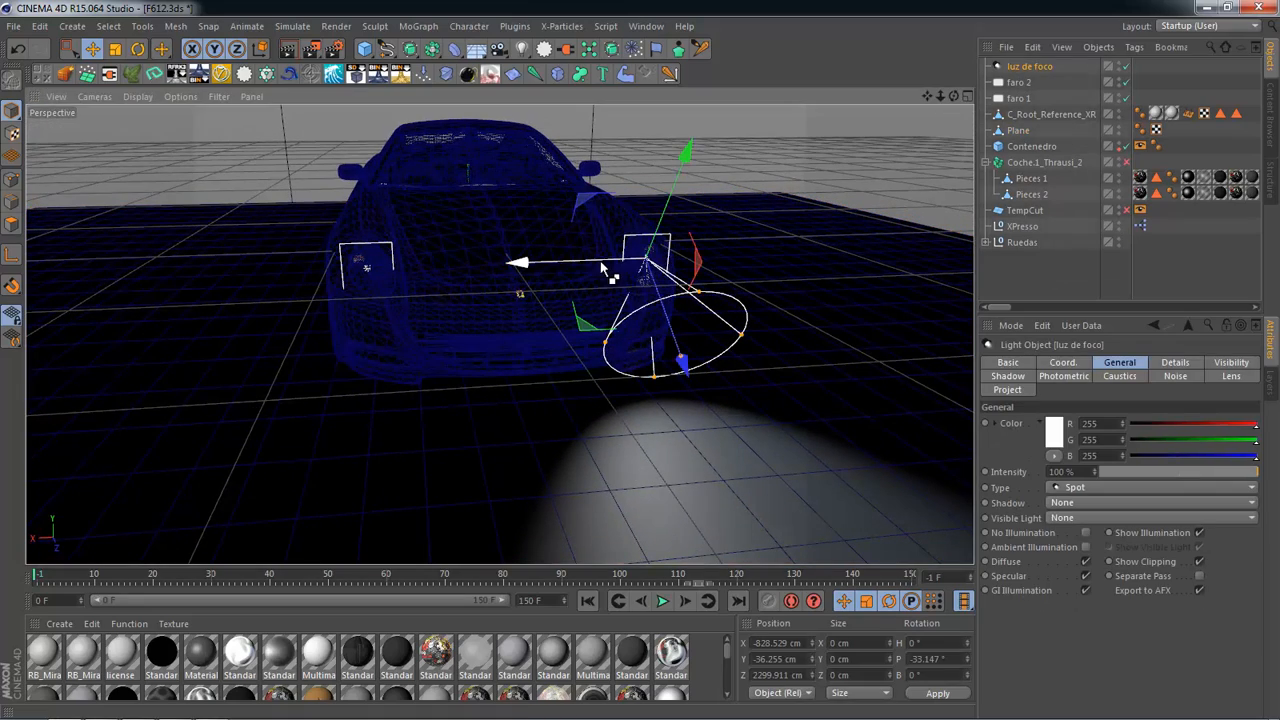
# Step: Duplicate the luz de foco spotlight along X to the other headlight, at about 788 cm
pyautogui.keyDown('ctrl'); pyautogui.moveTo(588, 260); pyautogui.dragTo(310, 296); pyautogui.keyUp('ctrl')
pyautogui.keyDown('alt'); pyautogui.moveTo(480, 288); pyautogui.dragTo(593, 257); pyautogui.keyUp('alt')
pyautogui.keyDown('alt'); pyautogui.moveTo(537, 292); pyautogui.dragTo(604, 251); pyautogui.keyUp('alt')
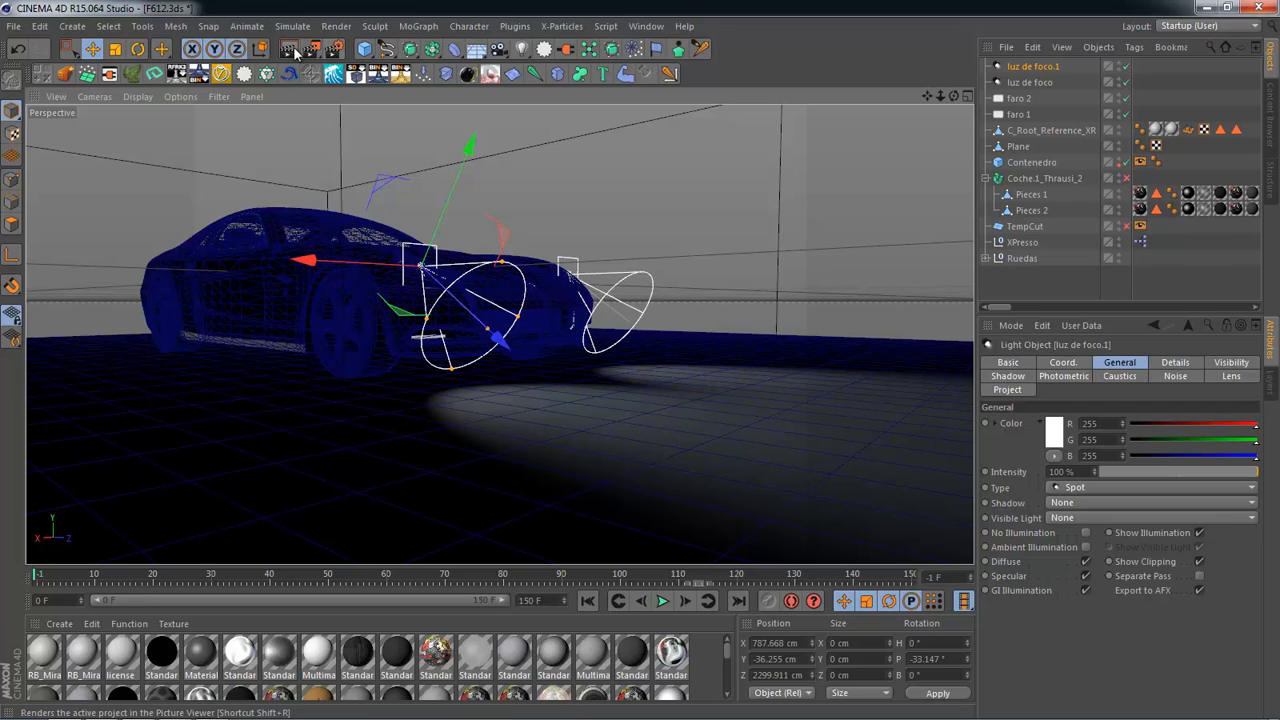
# Step: Render a viewport region around the car to examine the headlight glows and the spotlight beams on the floor
pyautogui.click(311, 51)
pyautogui.press('Return')
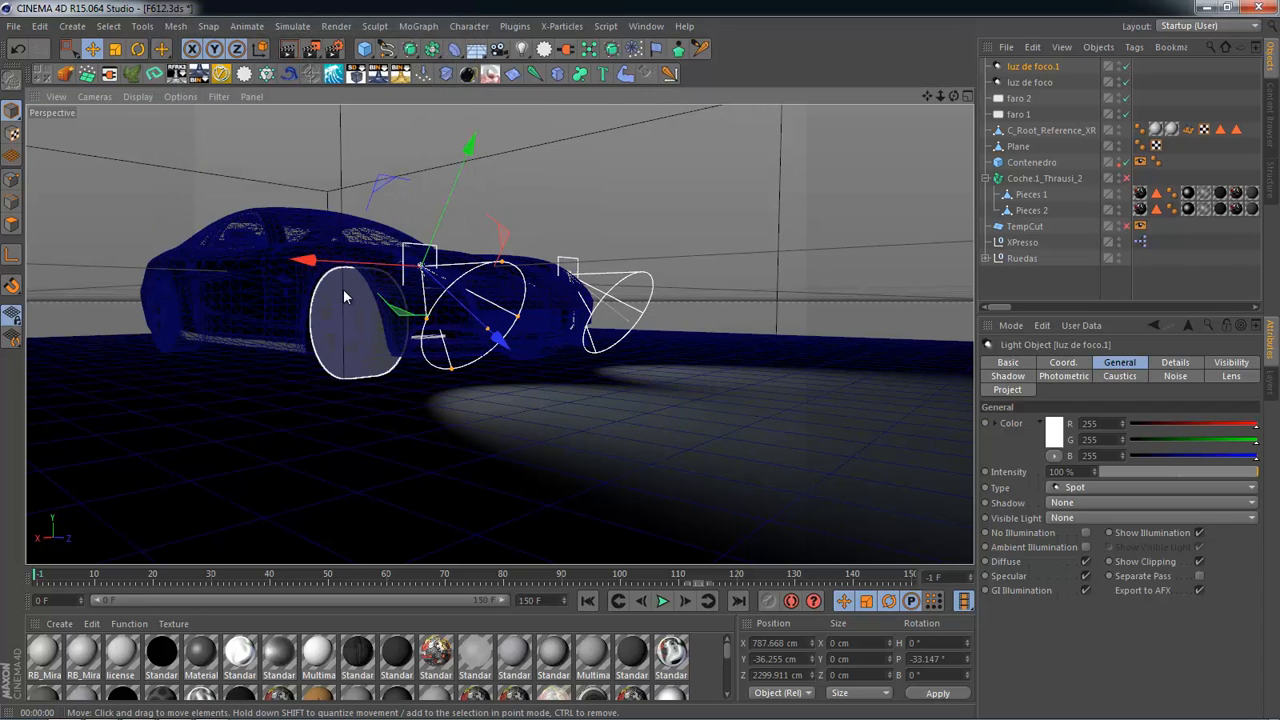
pyautogui.click(149, 210)
pyautogui.moveTo(116, 150); pyautogui.dragTo(646, 430)
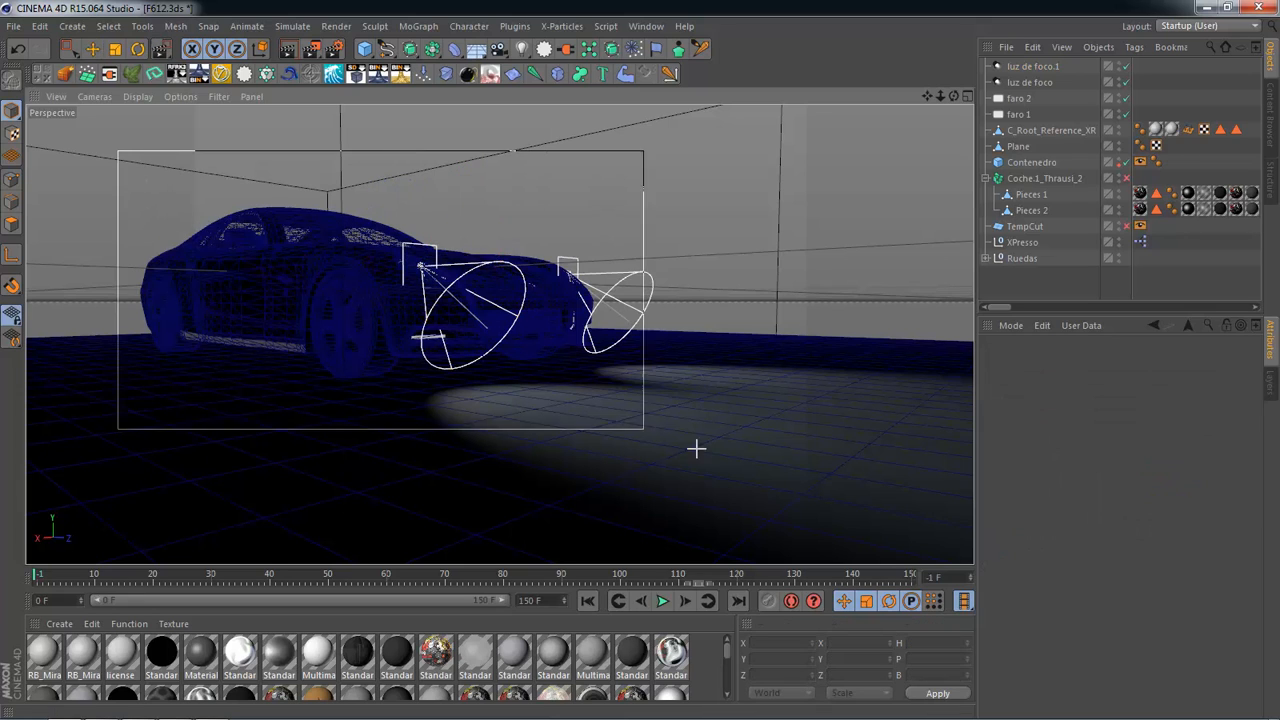
pyautogui.click(707, 562)
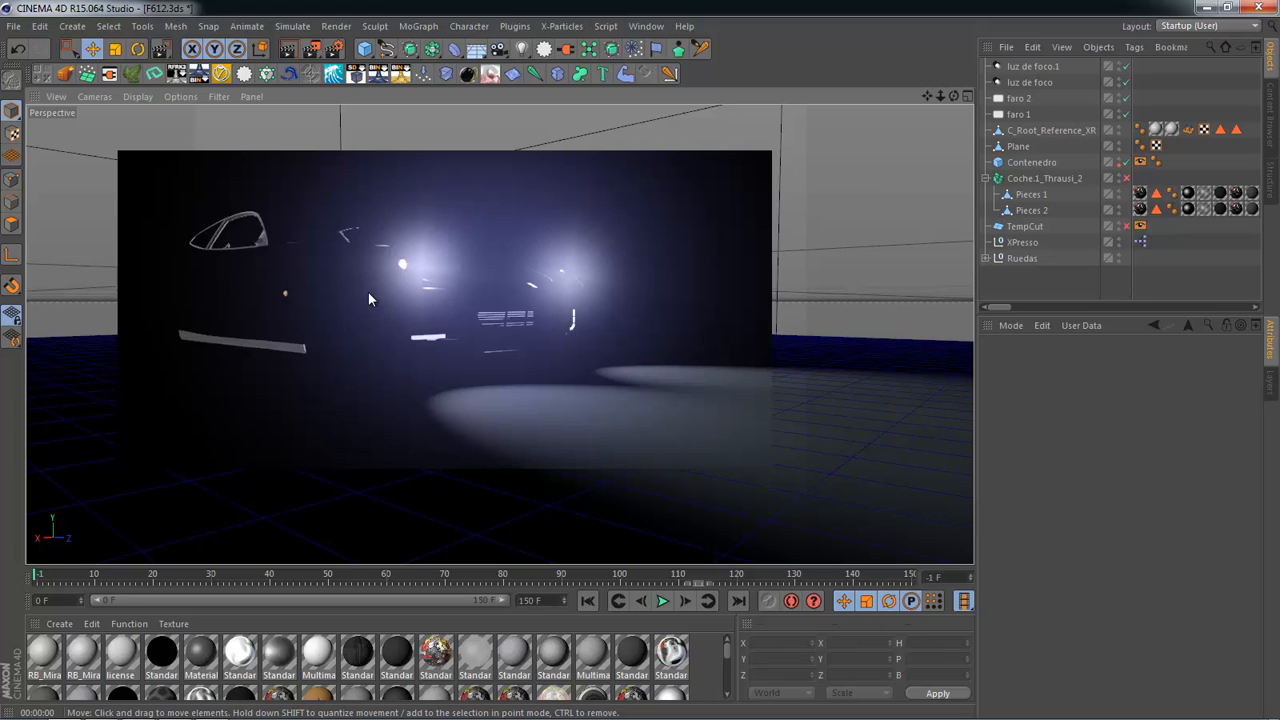
pyautogui.click(526, 134)
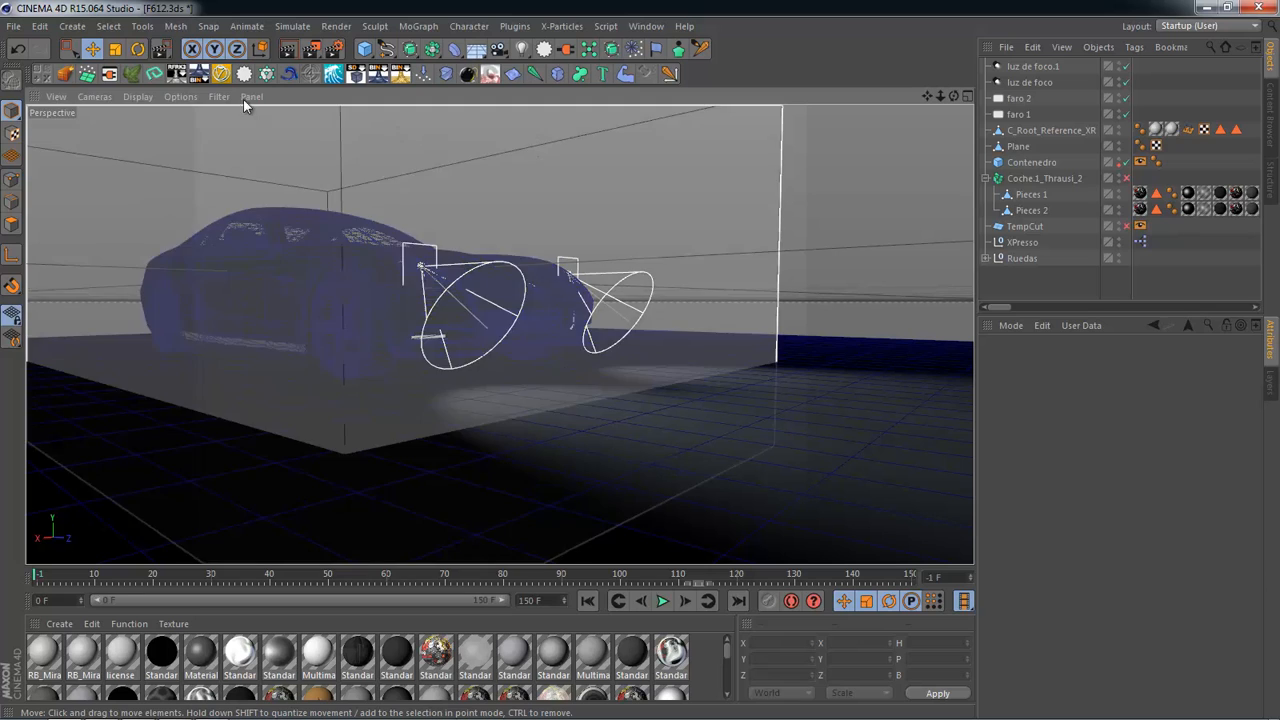
pyautogui.click(138, 96)
pyautogui.click(140, 131)
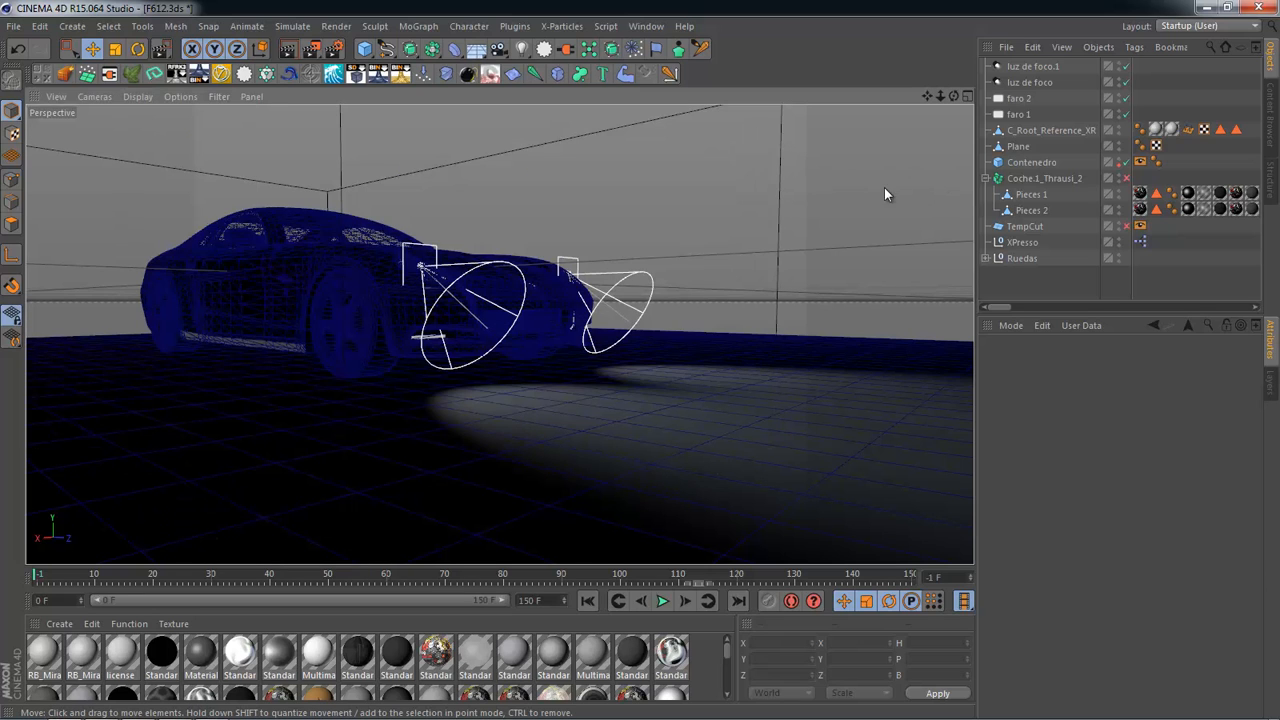
pyautogui.keyDown('alt'); pyautogui.moveTo(640, 297); pyautogui.dragTo(583, 323); pyautogui.keyUp('alt')
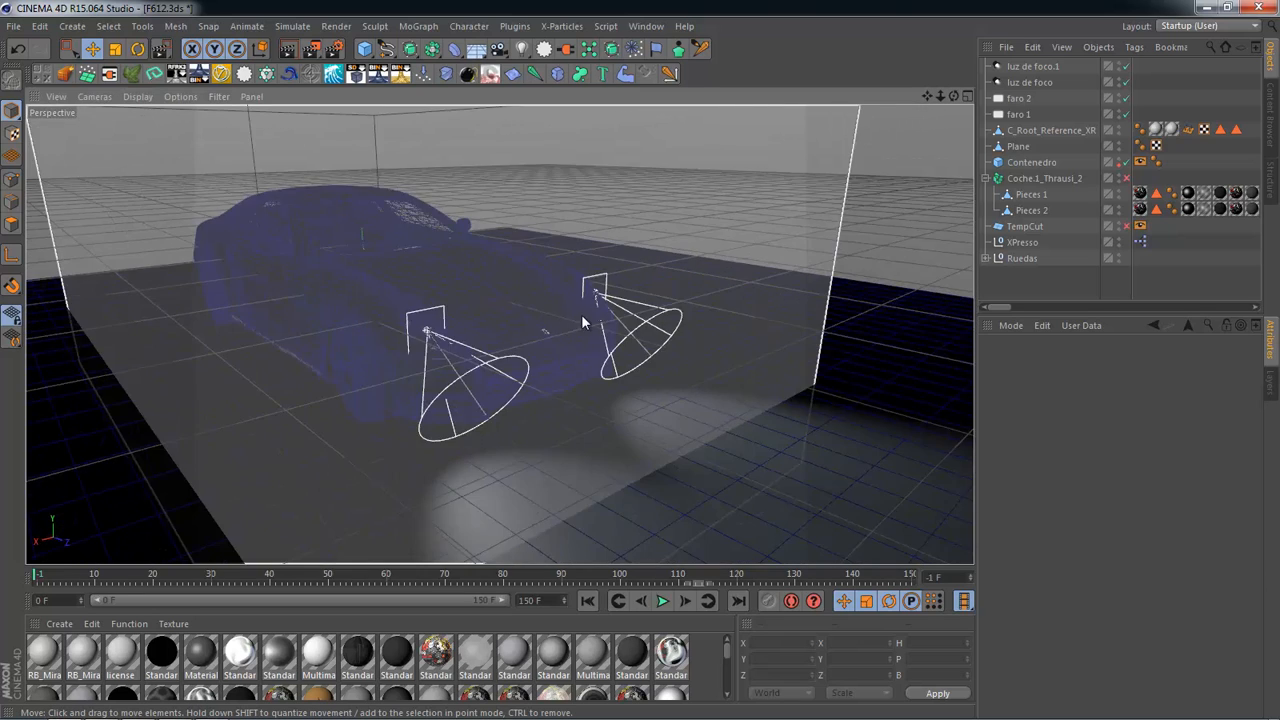
# Step: Add an Omni light with ambient illumination enabled and the shadow set to Shadow Maps (Soft)
pyautogui.moveTo(521, 48); pyautogui.dragTo(613, 78)
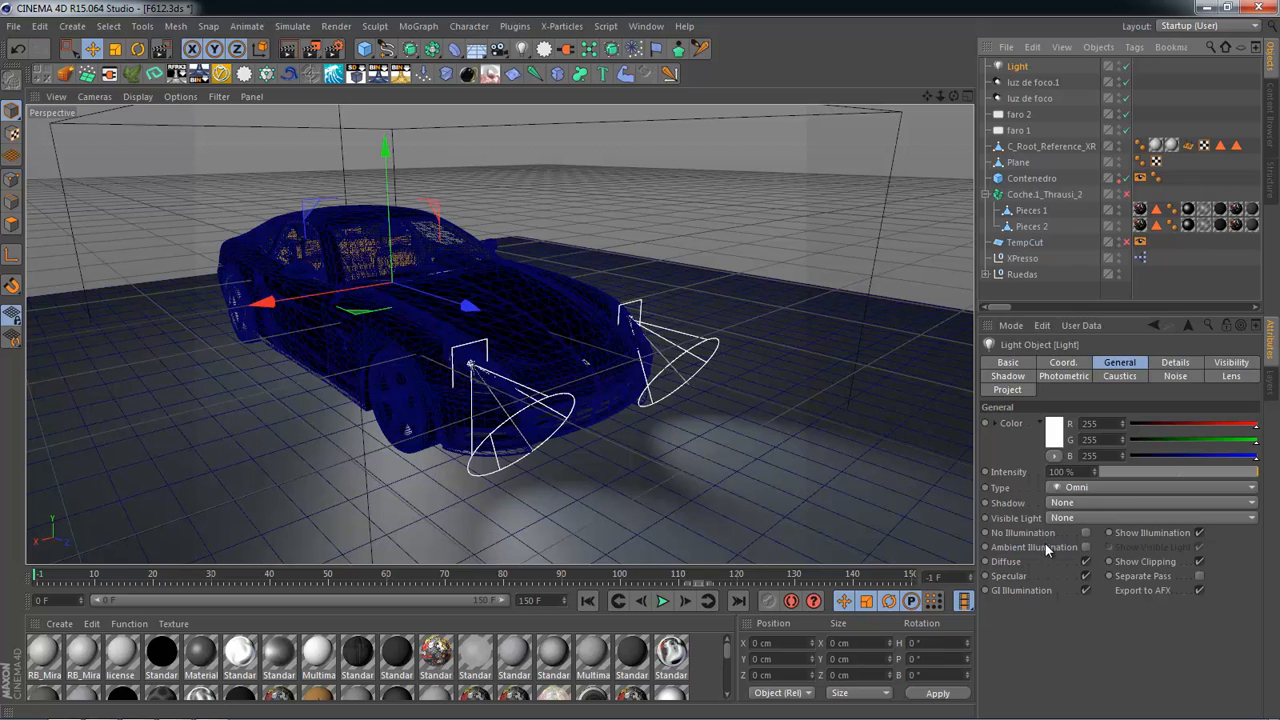
pyautogui.click(1086, 546)
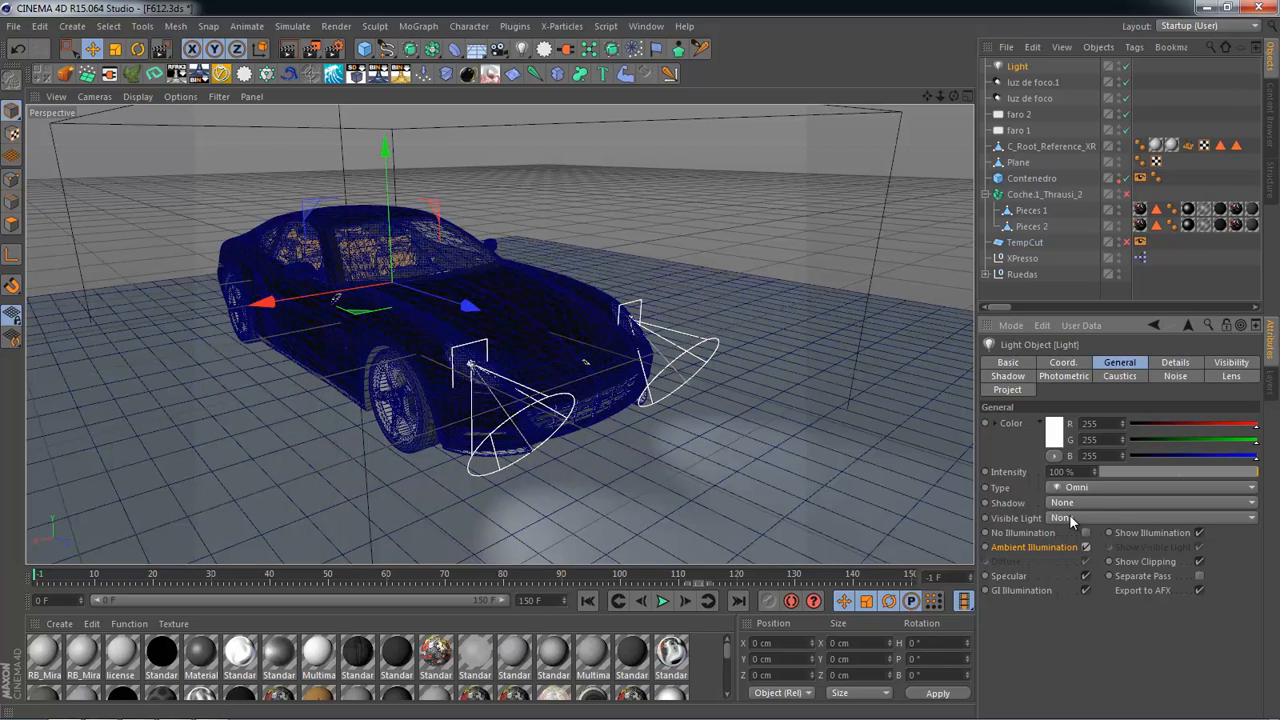
pyautogui.click(1069, 502)
pyautogui.click(1085, 526)
# Step: Give the omni light a dark blue color (RGB 11, 46, 70) and 50% intensity, and render the view
pyautogui.click(1060, 438)
pyautogui.click(1104, 376)
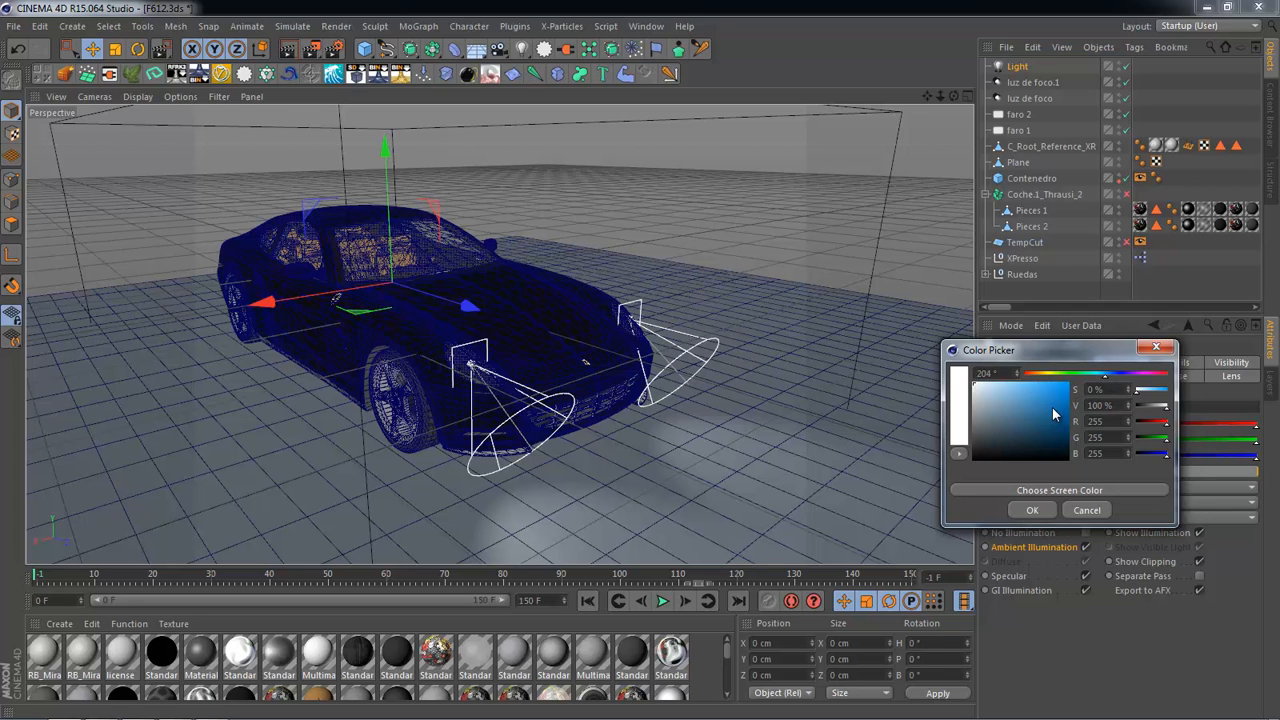
pyautogui.moveTo(1055, 414); pyautogui.dragTo(1053, 444)
pyautogui.click(1032, 511)
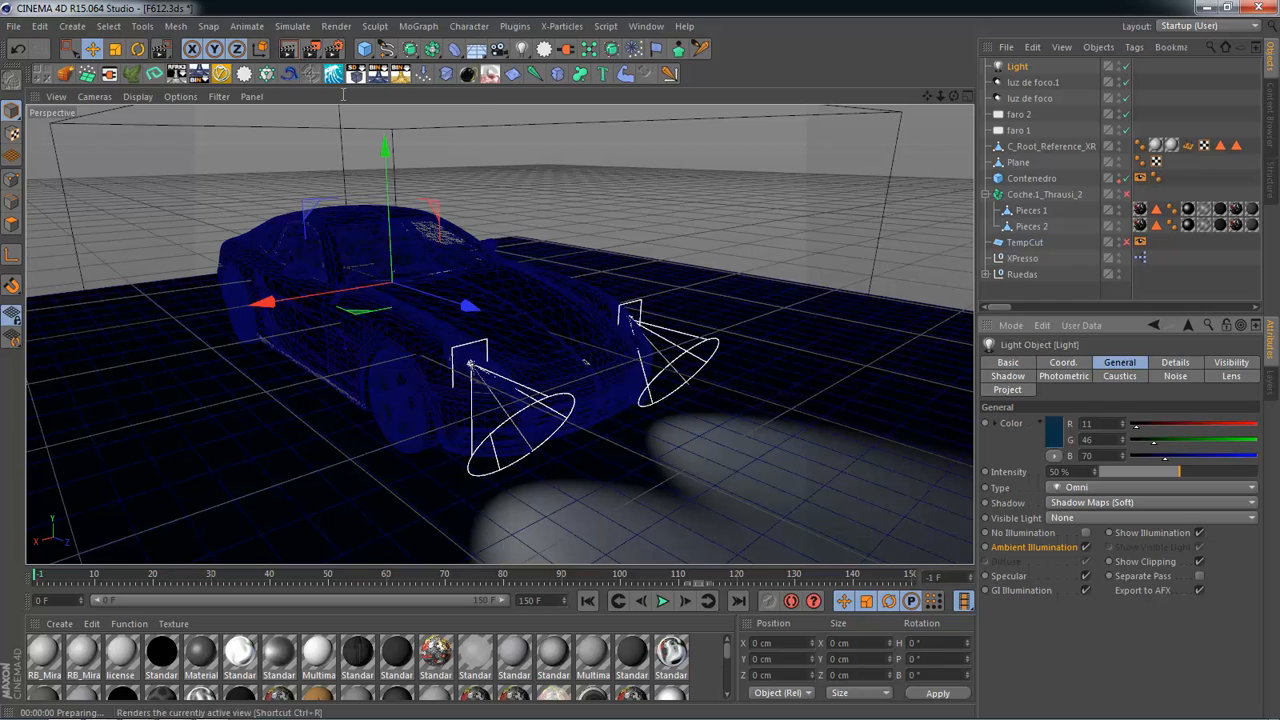
pyautogui.click(289, 49)
pyautogui.click(318, 251)
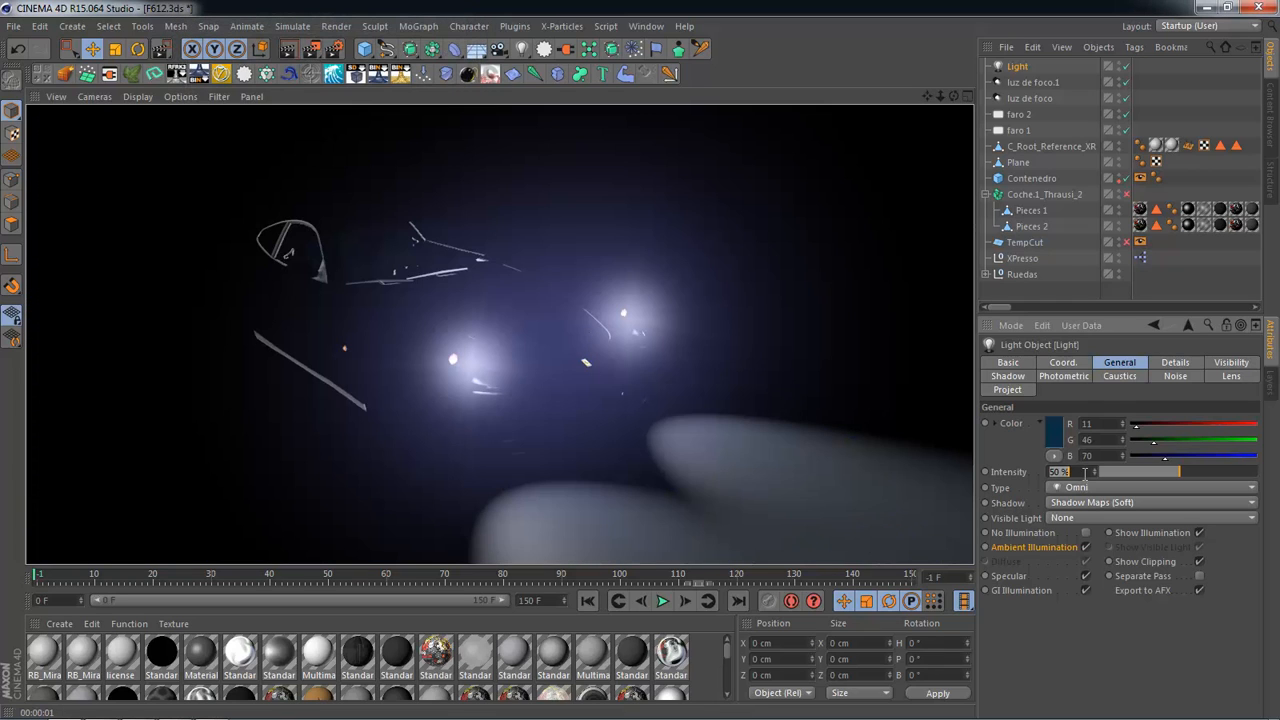
# Step: Set the ambient omni light's intensity to 100% and render the view again
pyautogui.write('100')
pyautogui.press('Return')
pyautogui.click(289, 49)
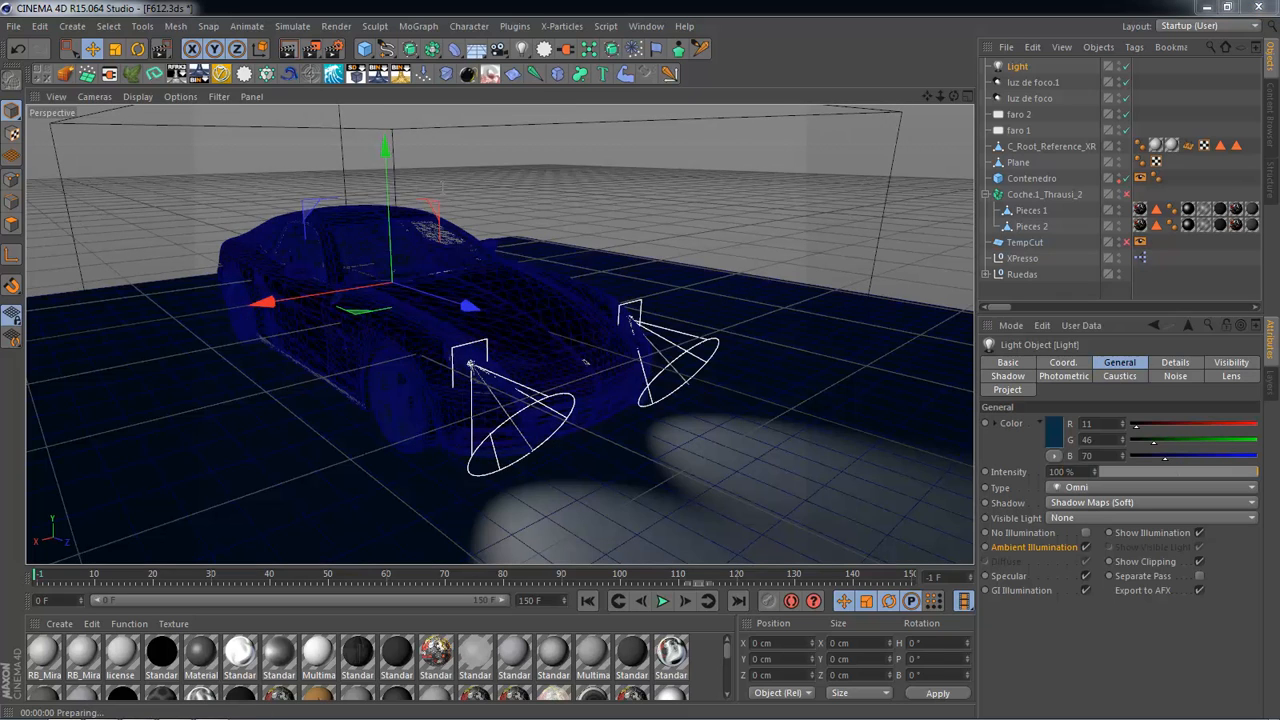
pyautogui.click(343, 247)
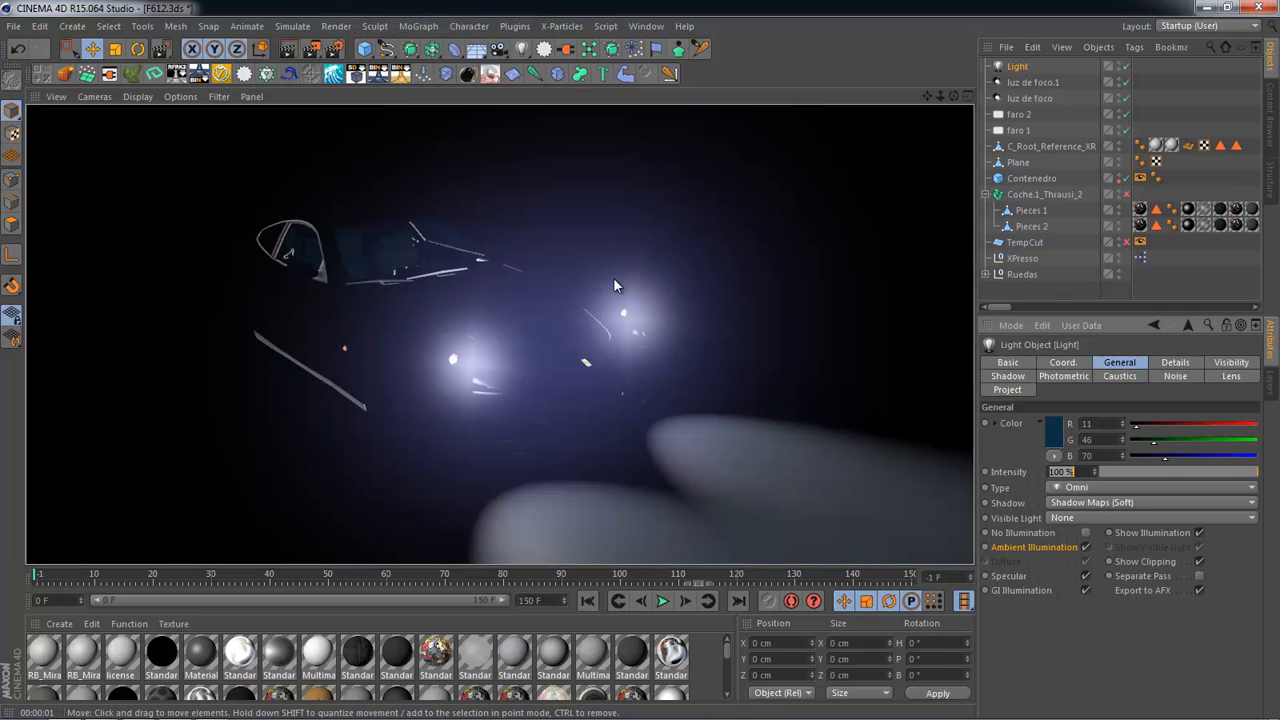
# Step: Brighten the ambient light's color to a medium blue (RGB 21, 89, 135) and render the view
pyautogui.click(1052, 432)
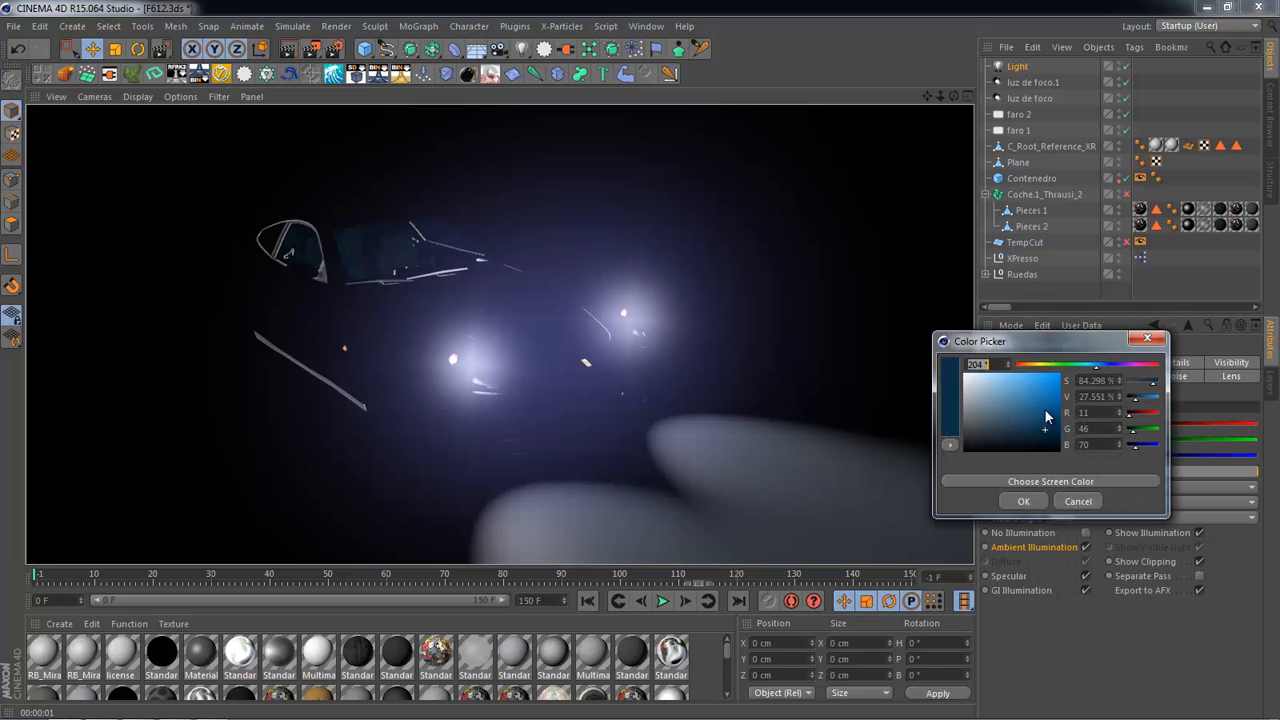
pyautogui.moveTo(1046, 430); pyautogui.dragTo(1044, 410)
pyautogui.click(1025, 500)
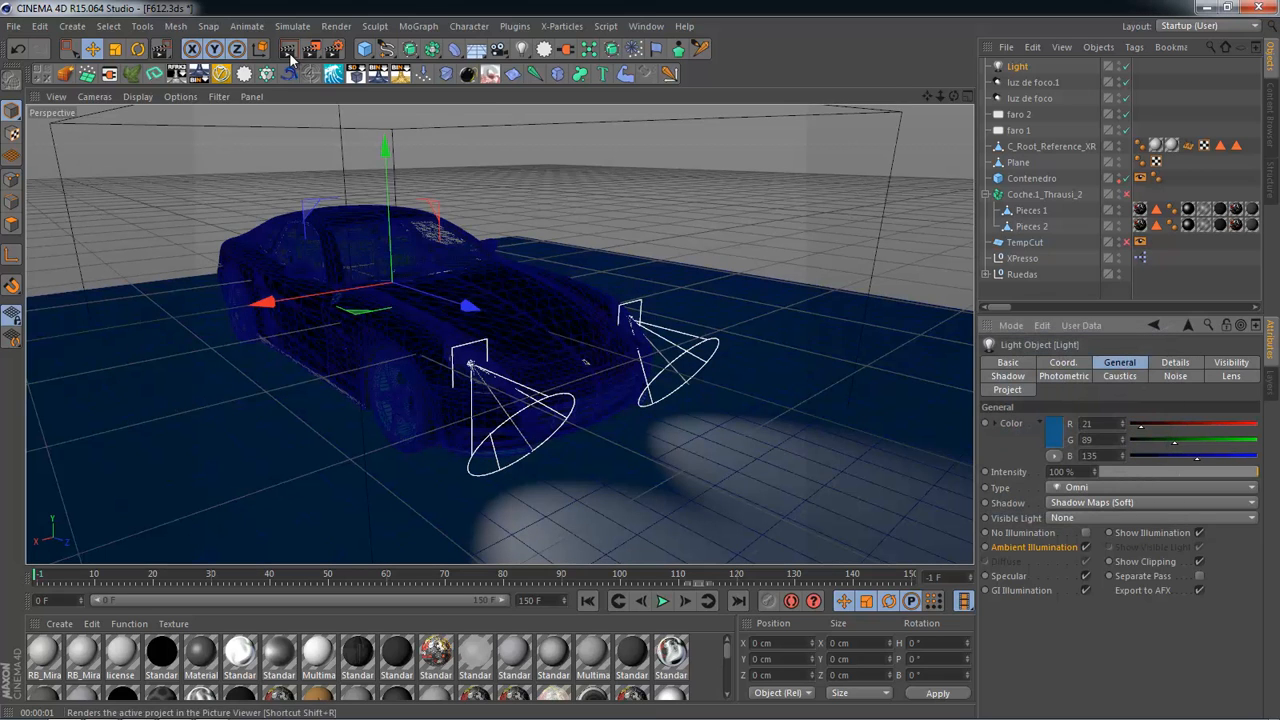
pyautogui.click(289, 49)
pyautogui.press('Return')
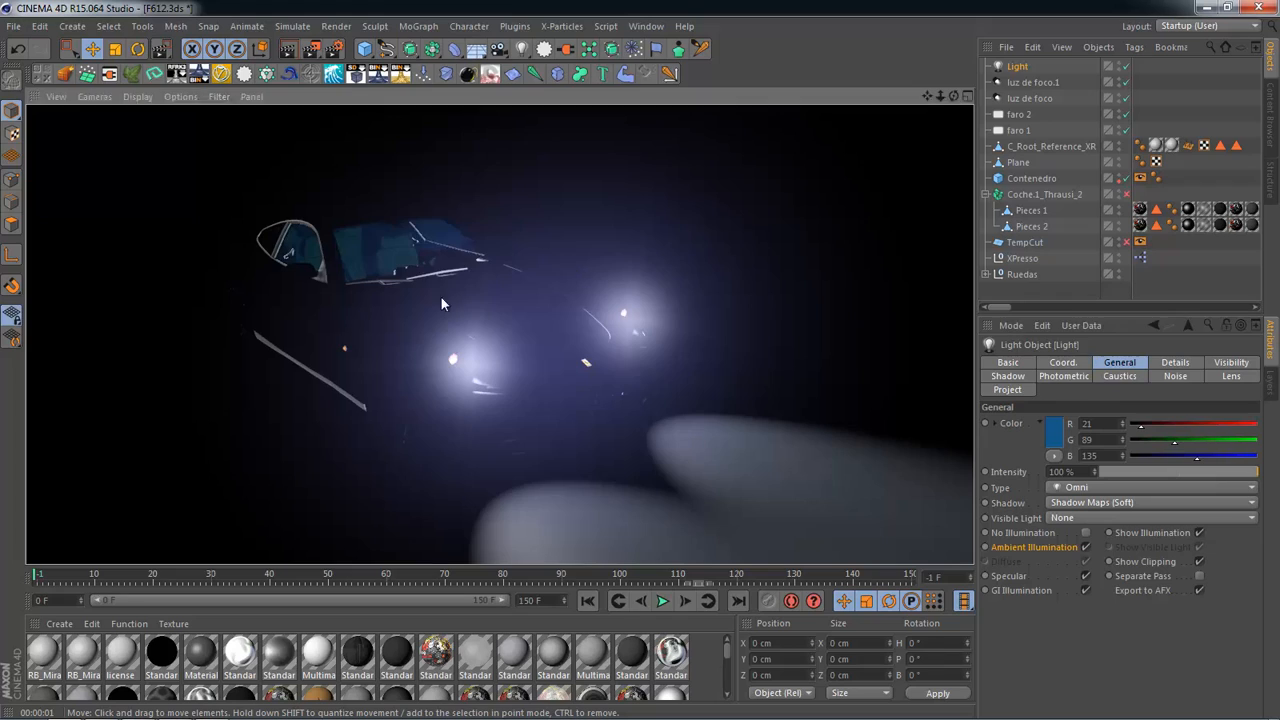
# Step: Set the ambient light's color to a lighter blue (RGB 38, 126, 184) and render the car from a higher side angle
pyautogui.keyDown('alt'); pyautogui.moveTo(441, 297); pyautogui.dragTo(322, 334); pyautogui.keyUp('alt')
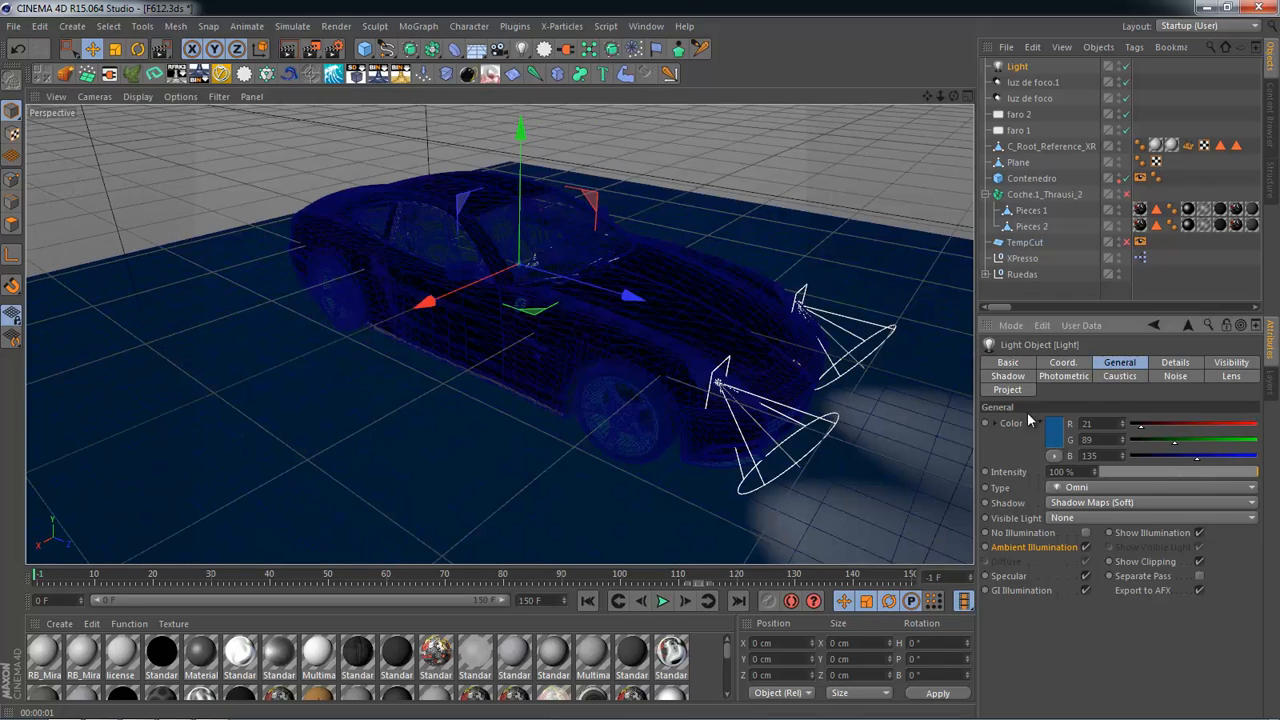
pyautogui.click(1050, 430)
pyautogui.click(1050, 491)
pyautogui.hotkey('ctrl', 'r')
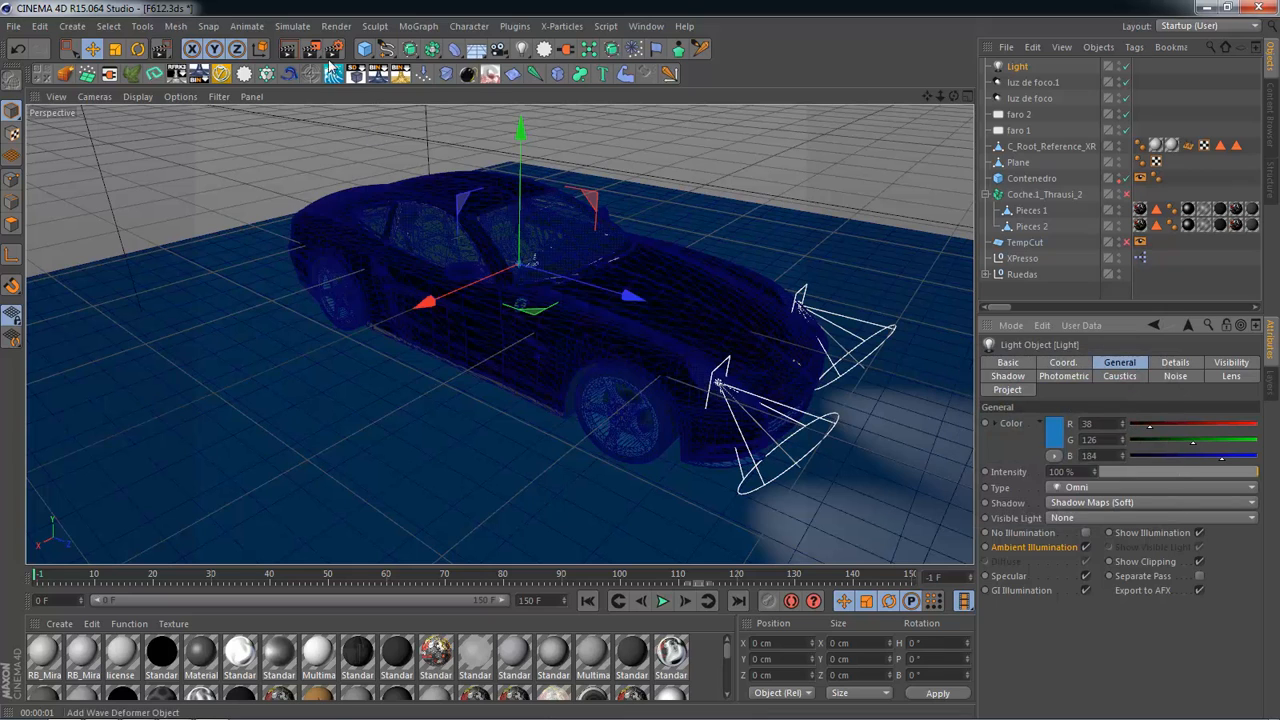
pyautogui.click(358, 249)
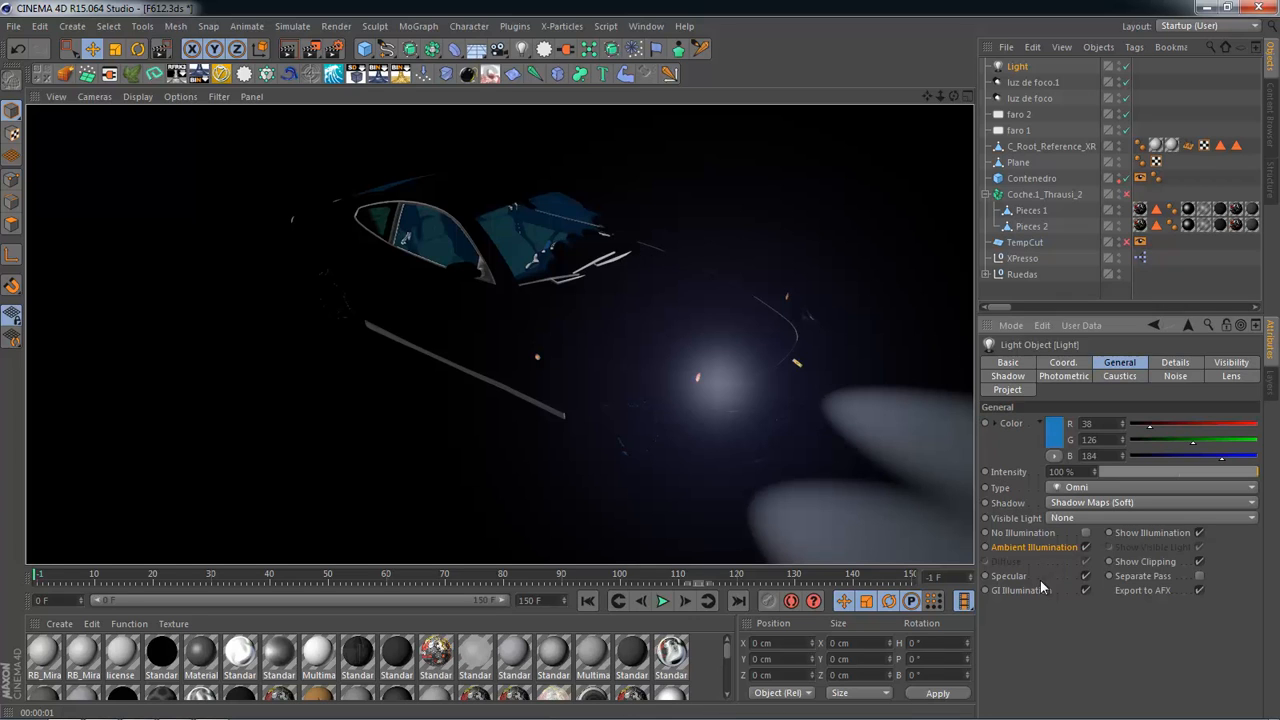
# Step: Play the animation from a front view of the car, stop it and return to frame 0
pyautogui.keyDown('alt'); pyautogui.moveTo(650, 222); pyautogui.dragTo(612, 420); pyautogui.keyUp('alt')
pyautogui.press('F8')
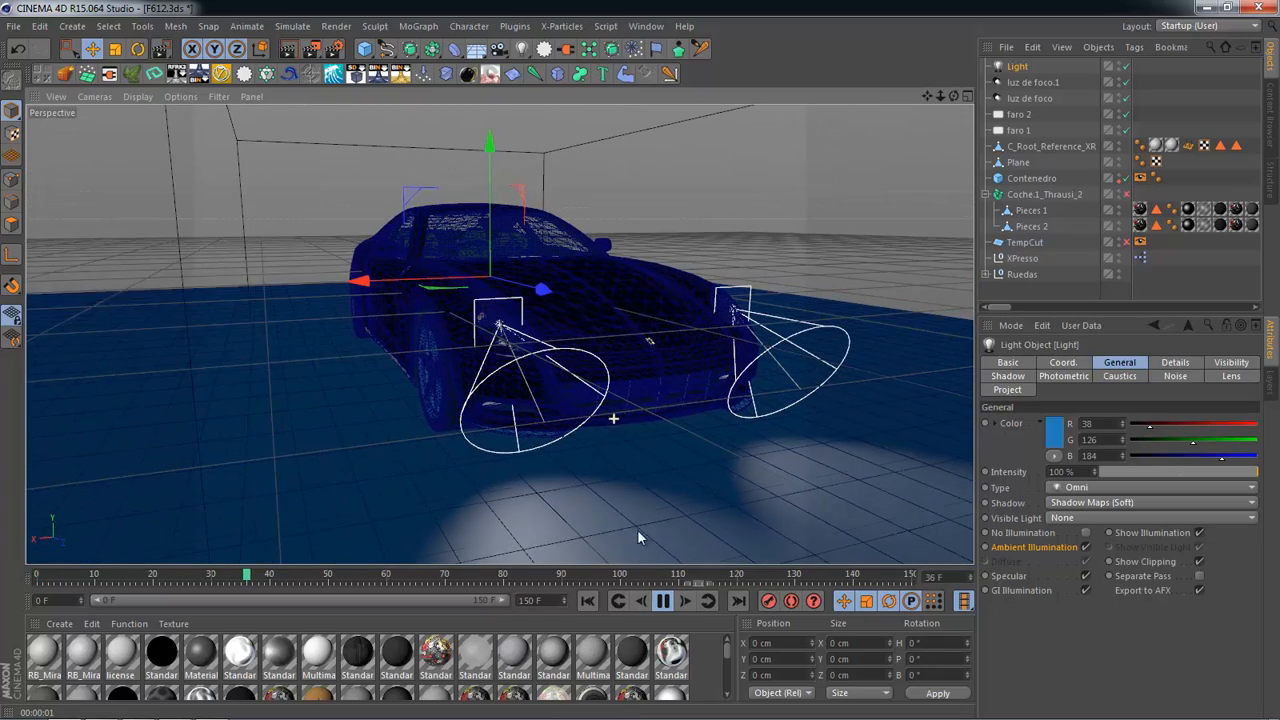
pyautogui.click(662, 600)
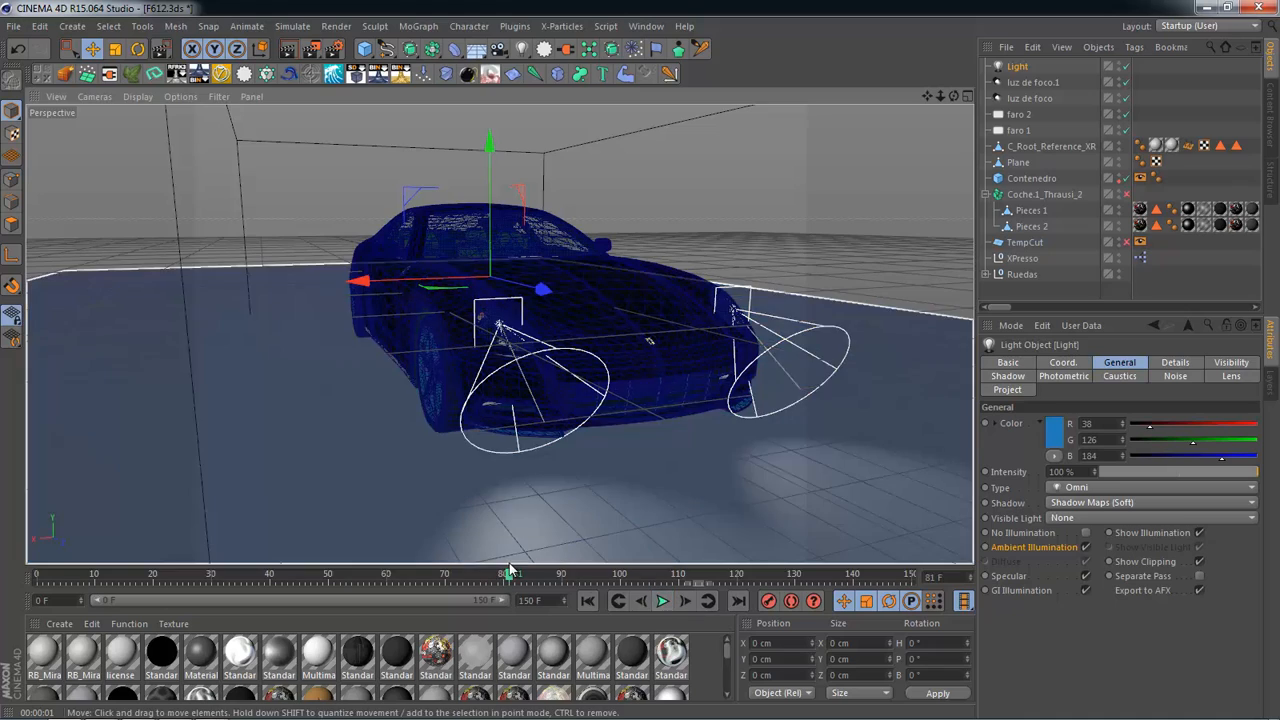
pyautogui.moveTo(507, 577); pyautogui.dragTo(37, 577)
# Step: Add a sphere to the scene and change its type to Hemisphere
pyautogui.keyDown('alt'); pyautogui.moveTo(470, 300); pyautogui.dragTo(600, 300); pyautogui.keyUp('alt')
pyautogui.click(364, 48)
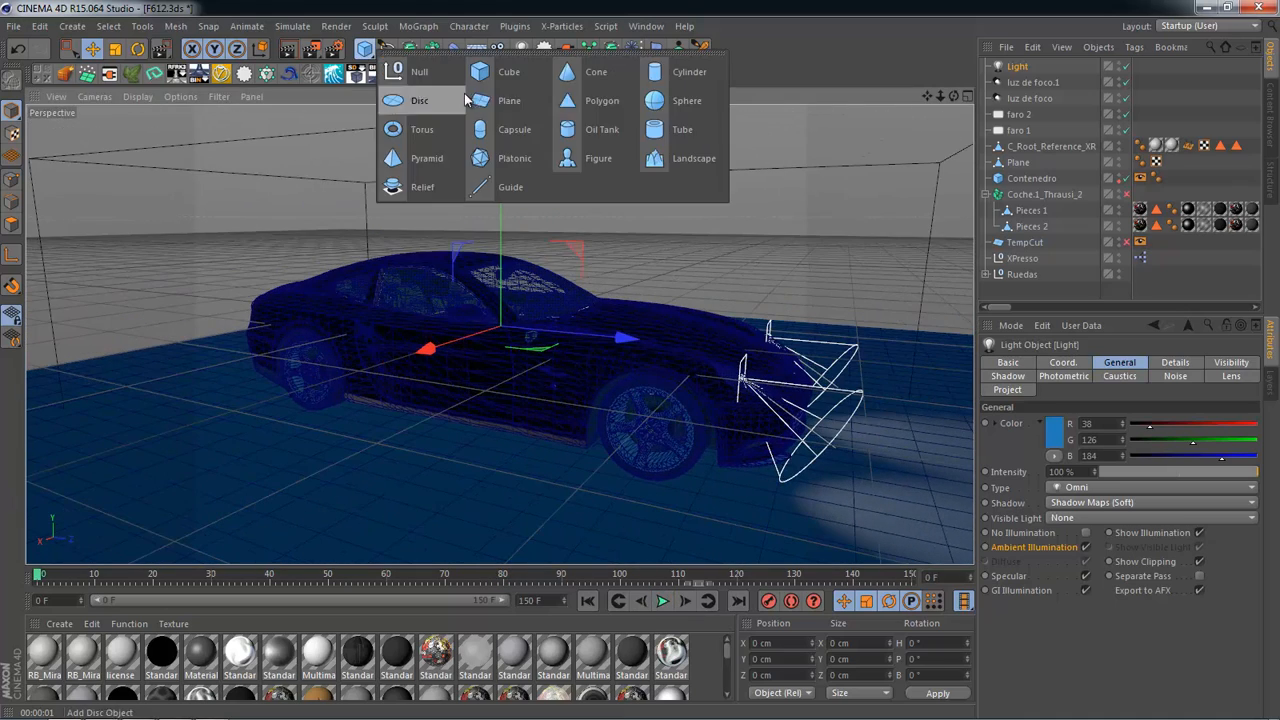
pyautogui.click(663, 94)
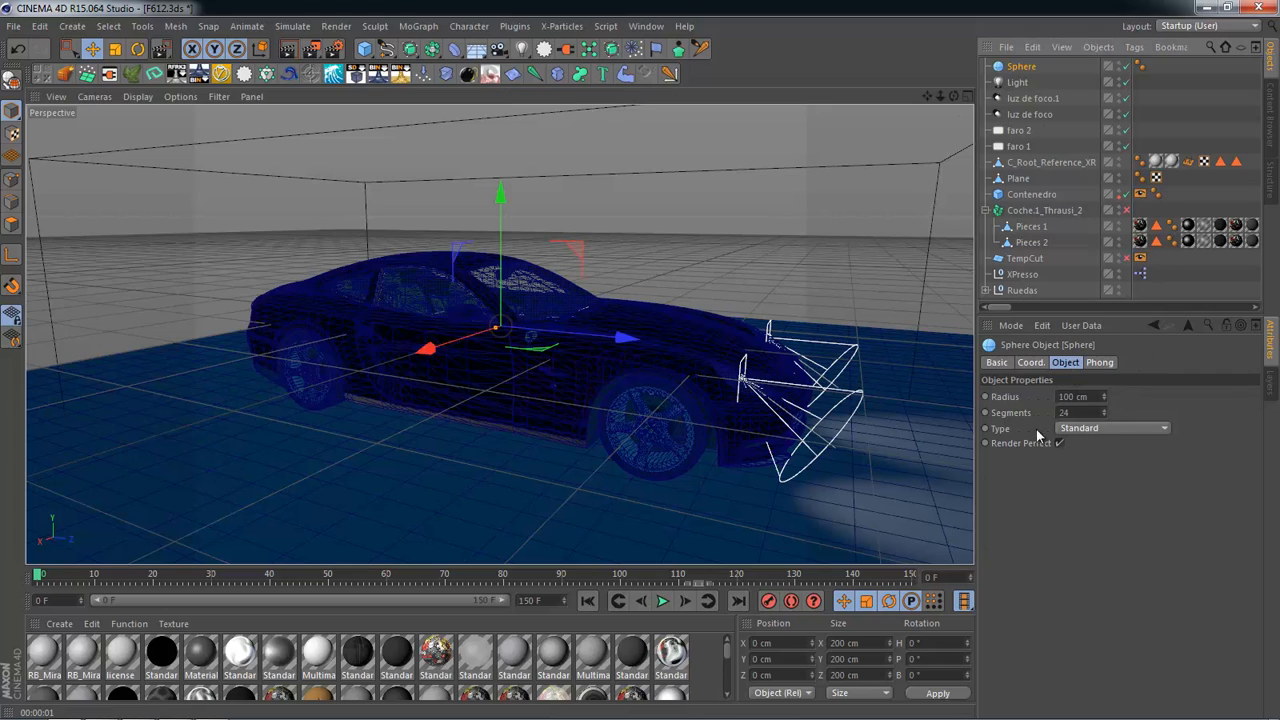
pyautogui.click(1082, 428)
pyautogui.click(1081, 527)
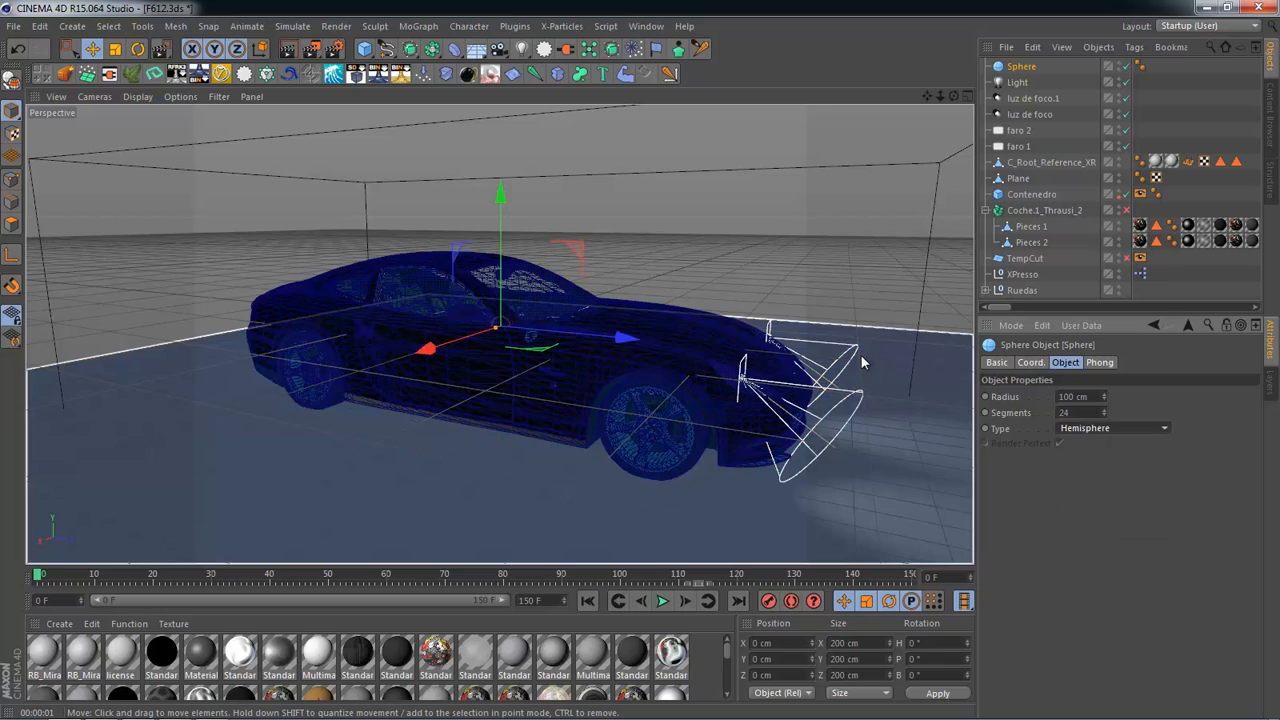
# Step: Scale the hemisphere up to about 16285 cm around the car and lower it to about -1622 cm in Y
pyautogui.press('t')
pyautogui.moveTo(548, 281); pyautogui.dragTo(672, 362)
pyautogui.press('e')
pyautogui.moveTo(507, 193); pyautogui.dragTo(300, 450)
# Step: Try the HDRI 024 preset from the Prime materials, inspect it and delete it from the scene materials
pyautogui.click(59, 623)
pyautogui.moveTo(88, 589)
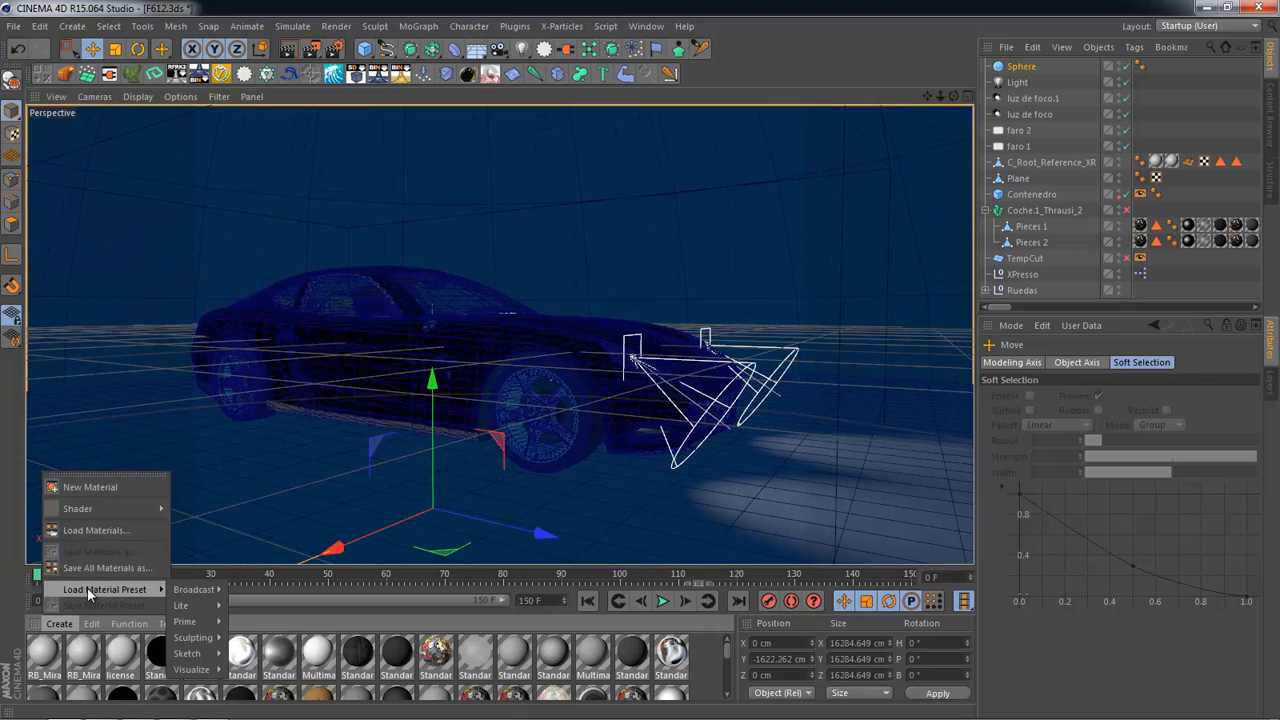
pyautogui.moveTo(191, 593)
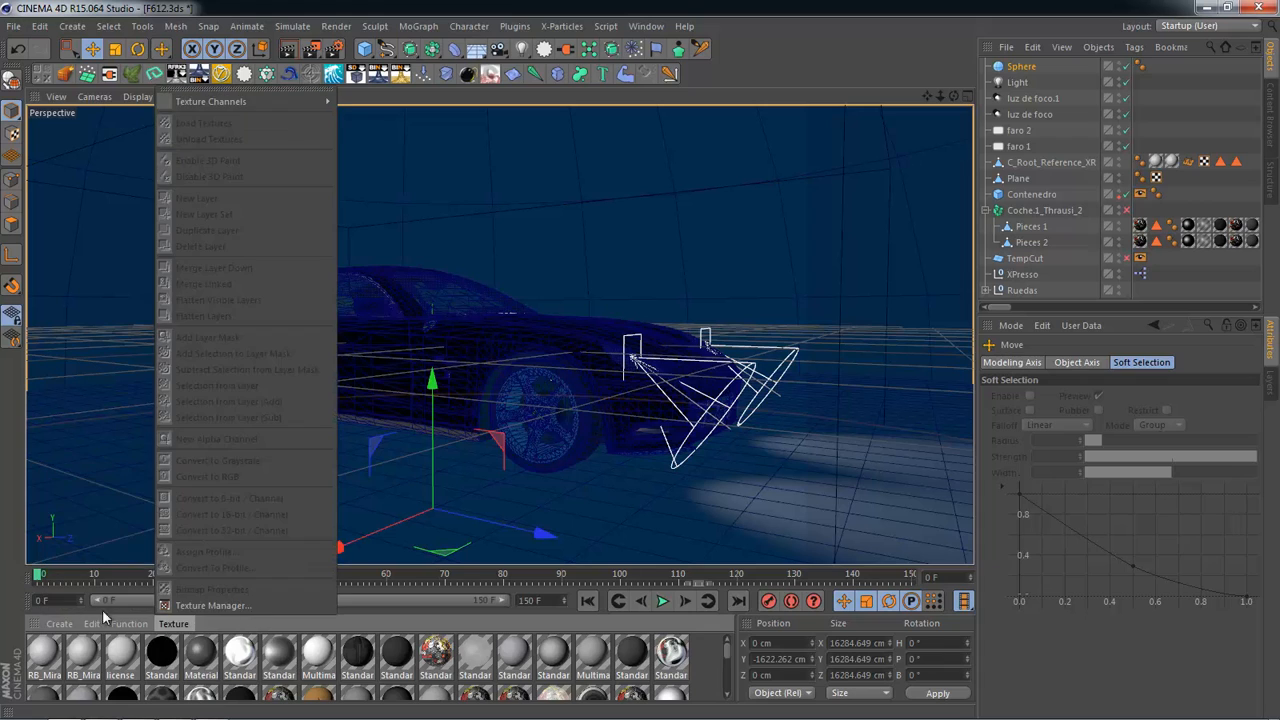
pyautogui.moveTo(184, 621)
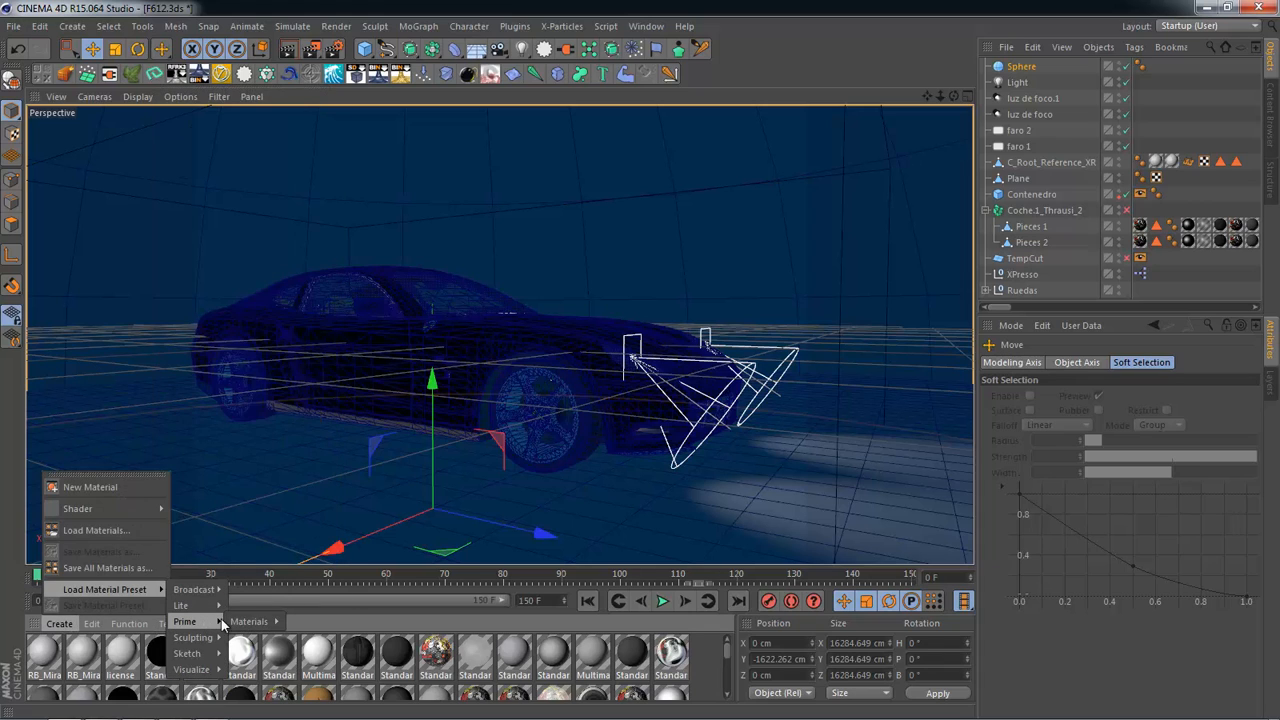
pyautogui.moveTo(248, 621)
pyautogui.moveTo(310, 638)
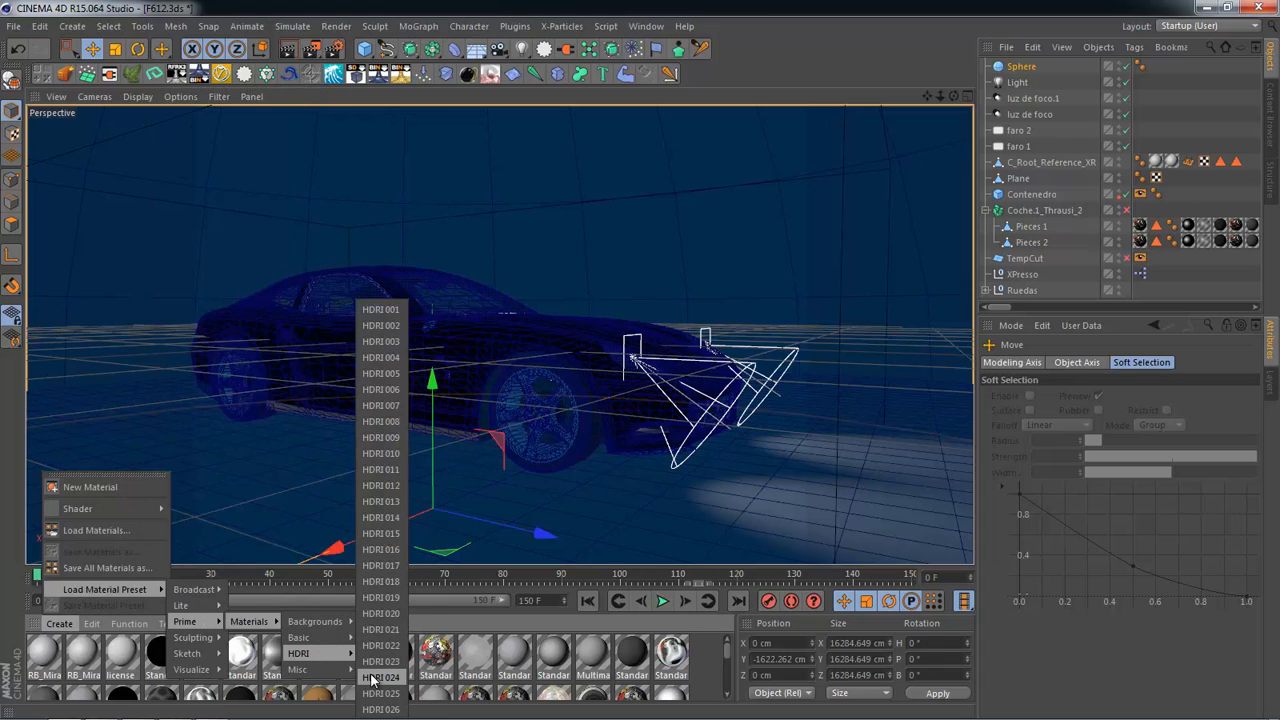
pyautogui.click(372, 678)
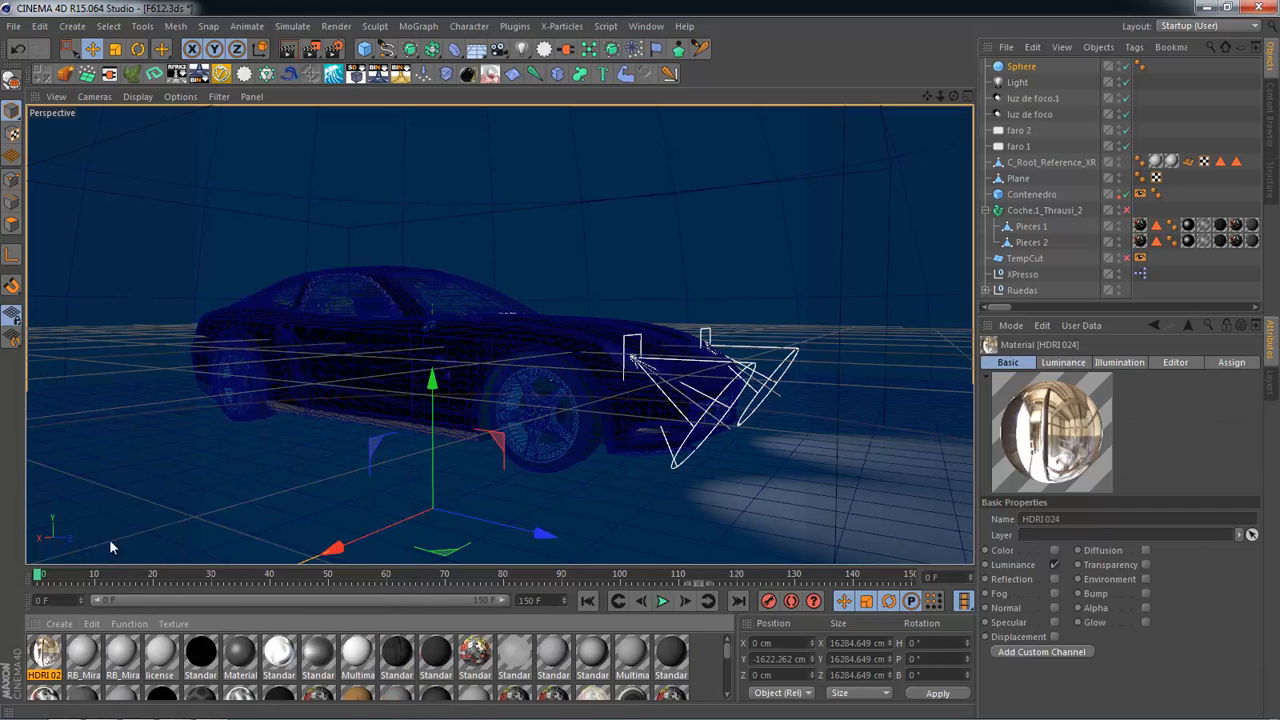
pyautogui.doubleClick(45, 658)
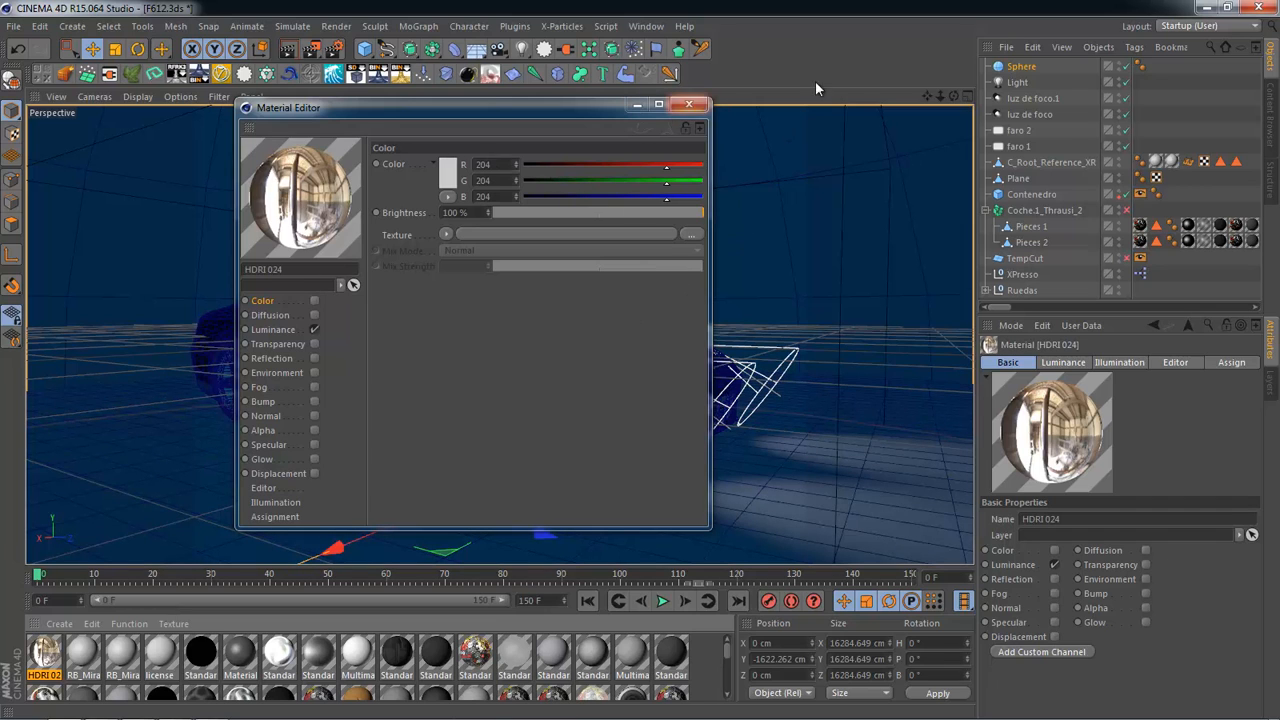
pyautogui.click(689, 104)
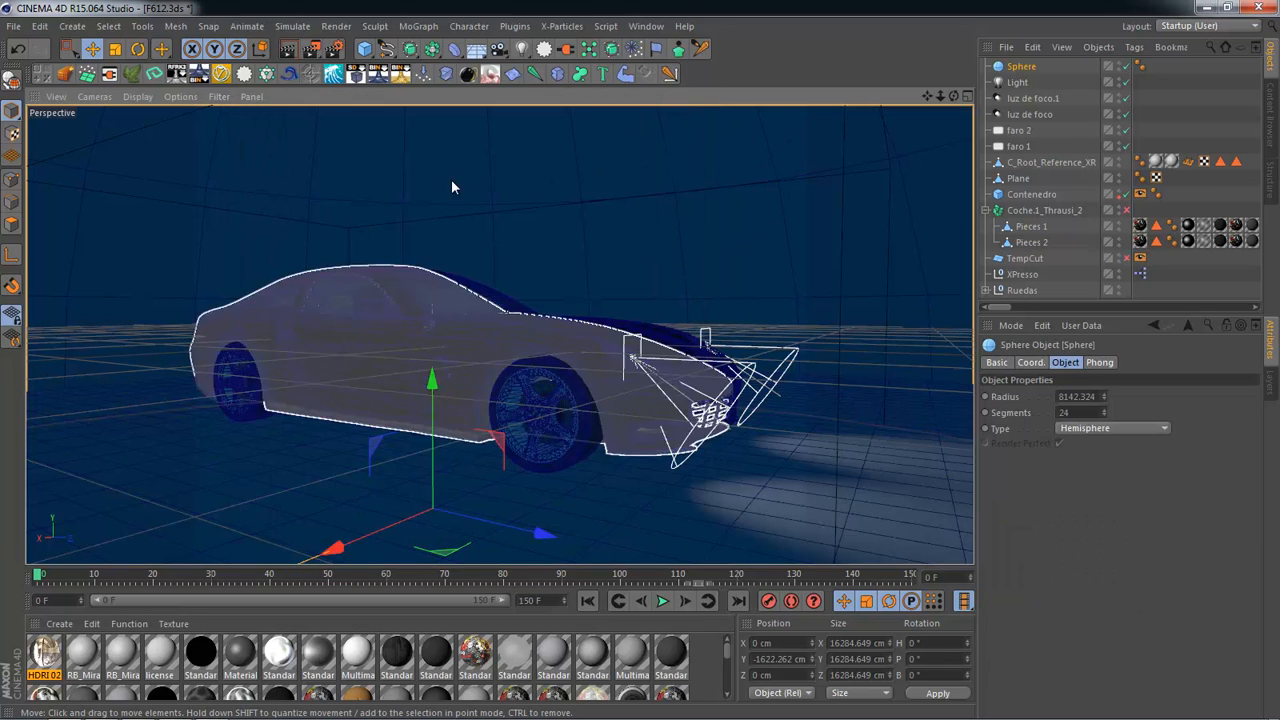
pyautogui.click(45, 657)
pyautogui.press('Delete')
# Step: Try the Prime HDRI 026 material preset, inspect its preview and remove it
pyautogui.click(59, 623)
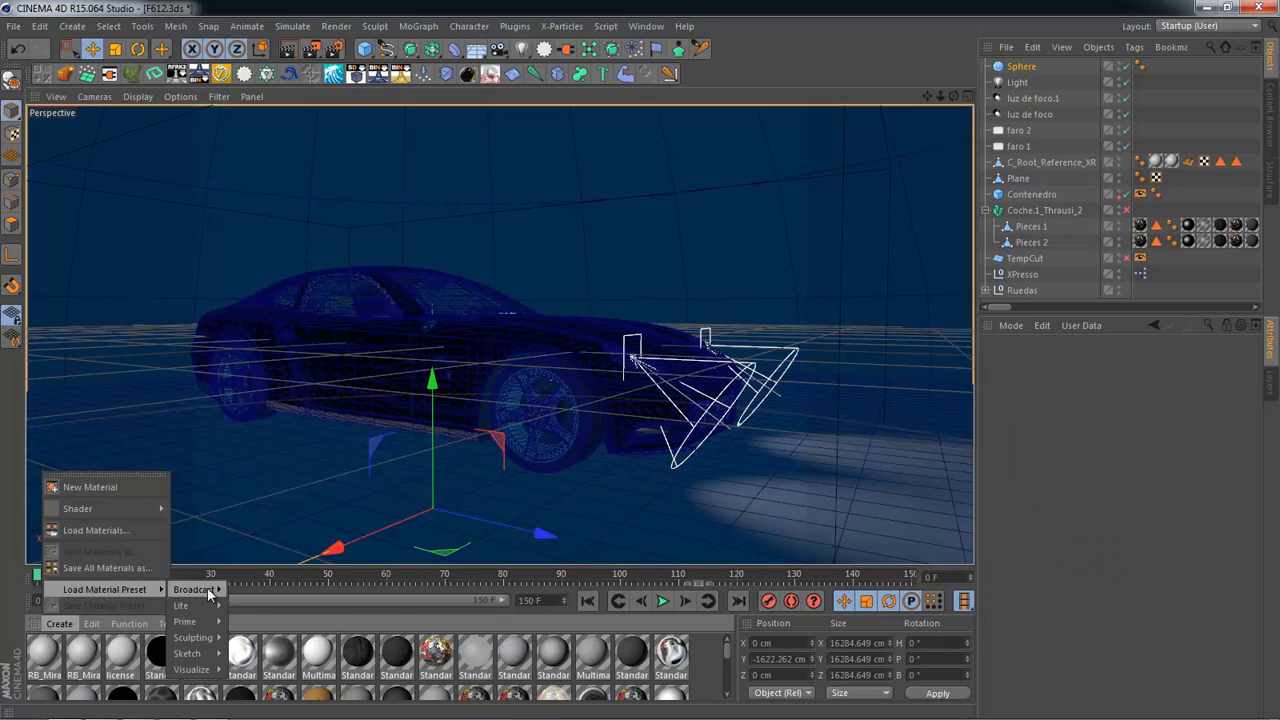
pyautogui.moveTo(185, 621)
pyautogui.moveTo(253, 622)
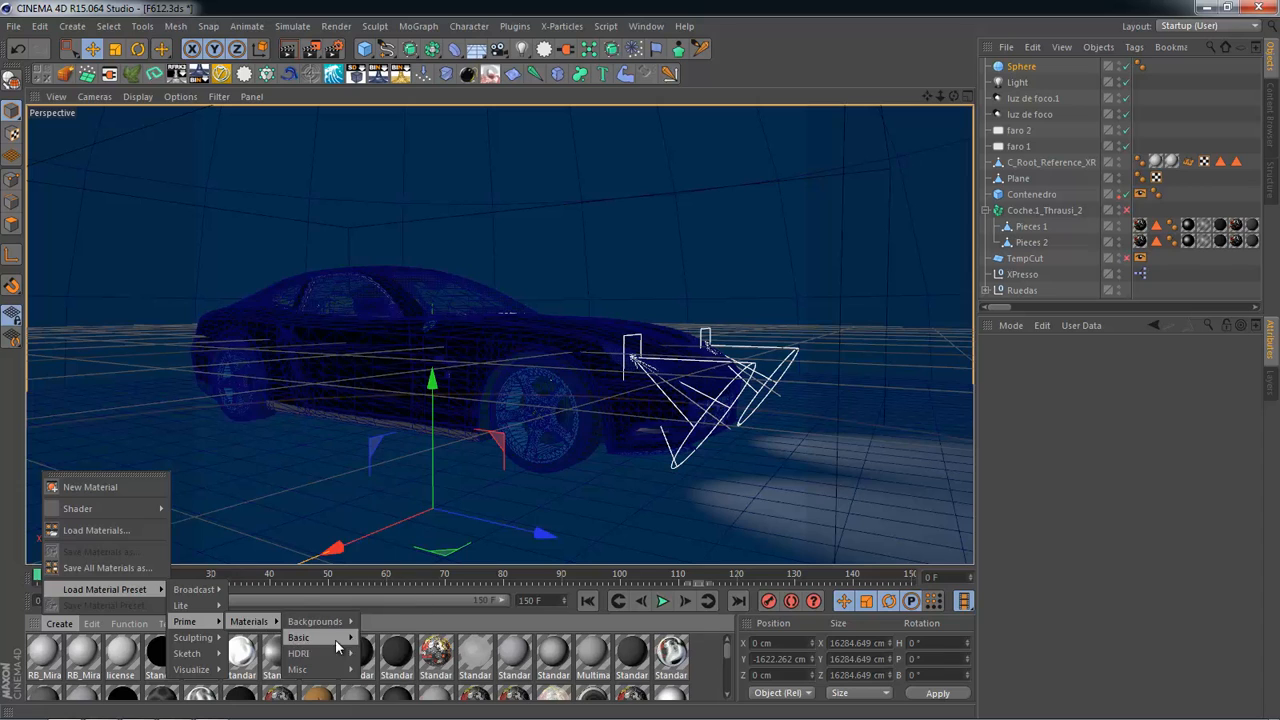
pyautogui.moveTo(300, 653)
pyautogui.click(382, 704)
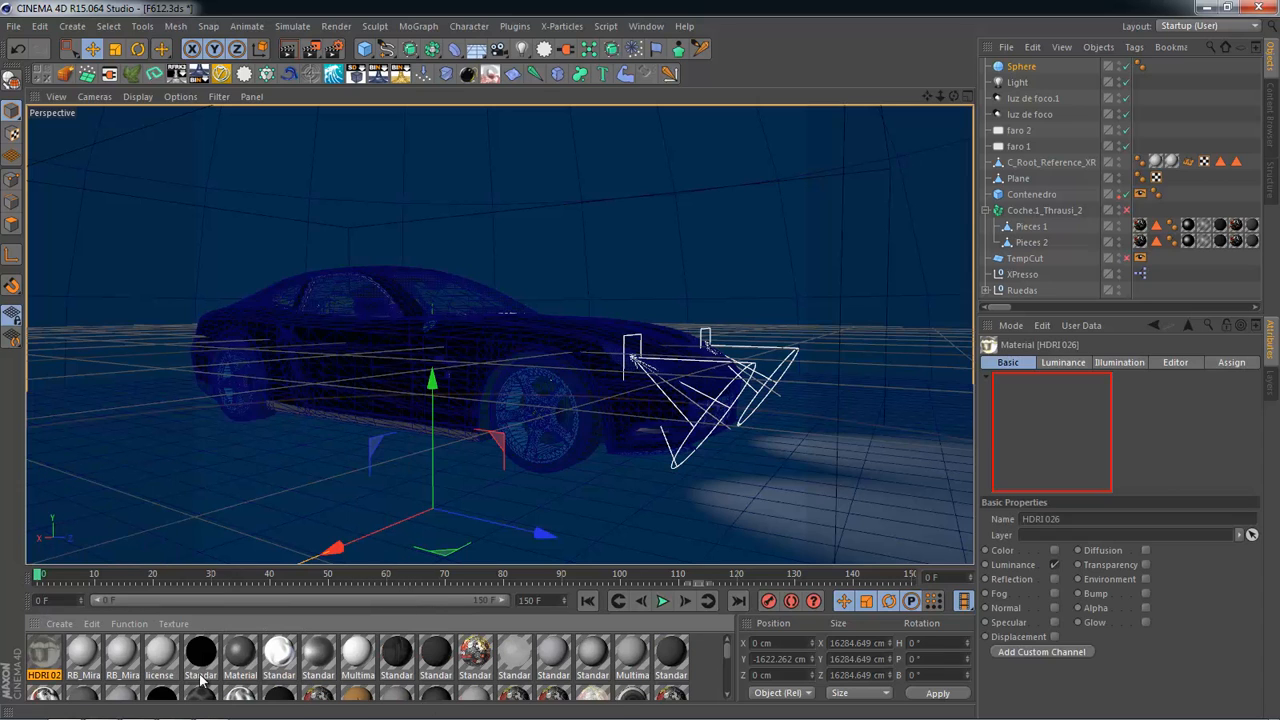
pyautogui.doubleClick(52, 656)
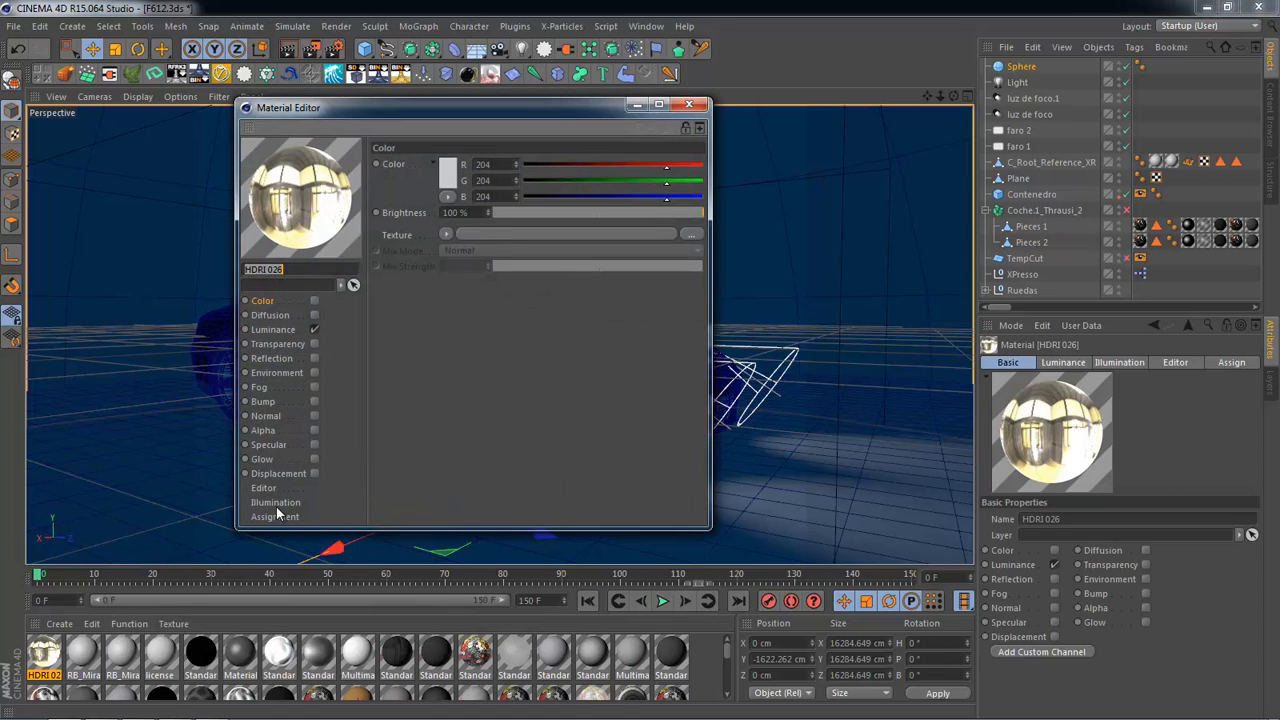
pyautogui.click(689, 105)
pyautogui.press('Delete')
# Step: Load the Prime HDRI 010 material preset and apply it to the Sphere dome
pyautogui.click(59, 623)
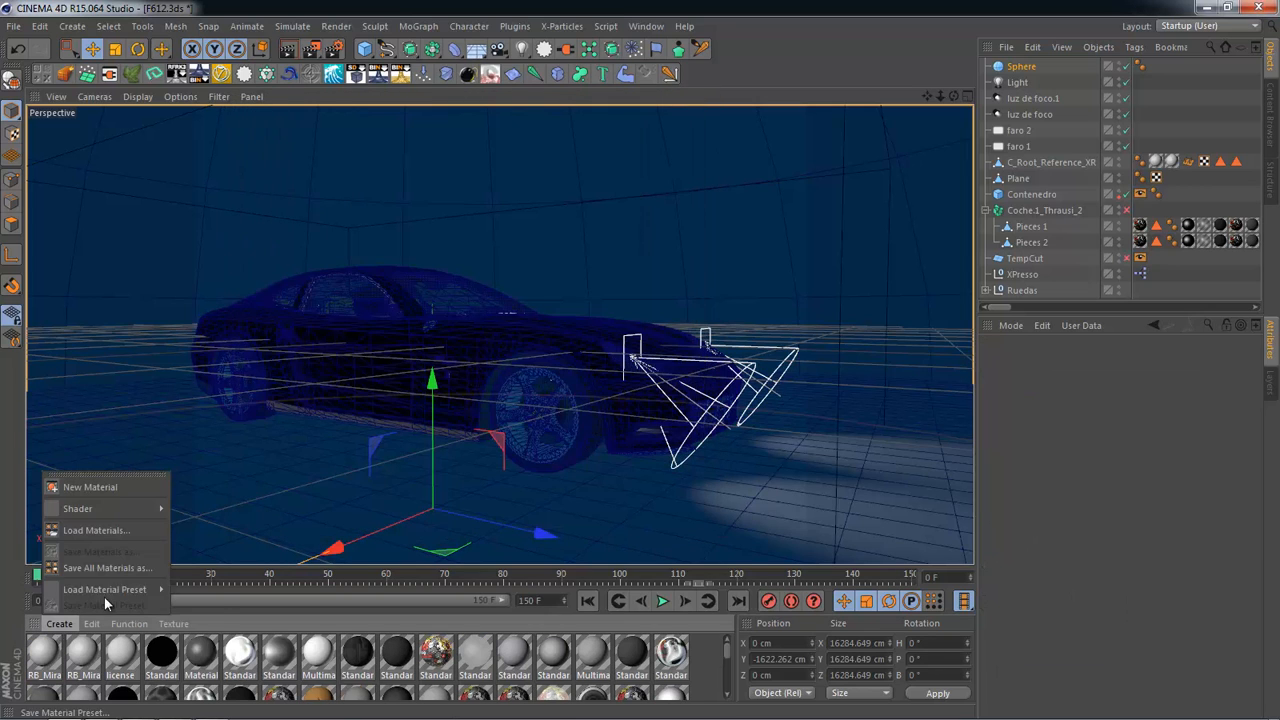
pyautogui.moveTo(104, 589)
pyautogui.moveTo(219, 655)
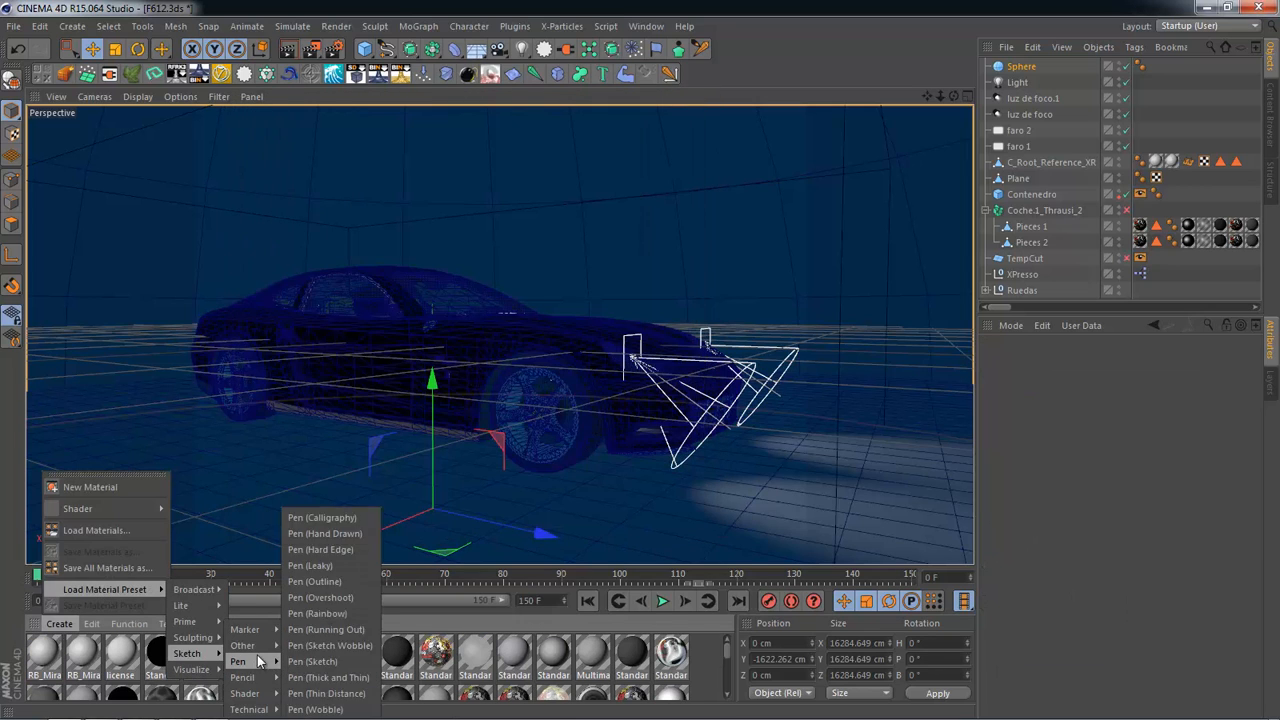
pyautogui.moveTo(200, 625)
pyautogui.moveTo(249, 621)
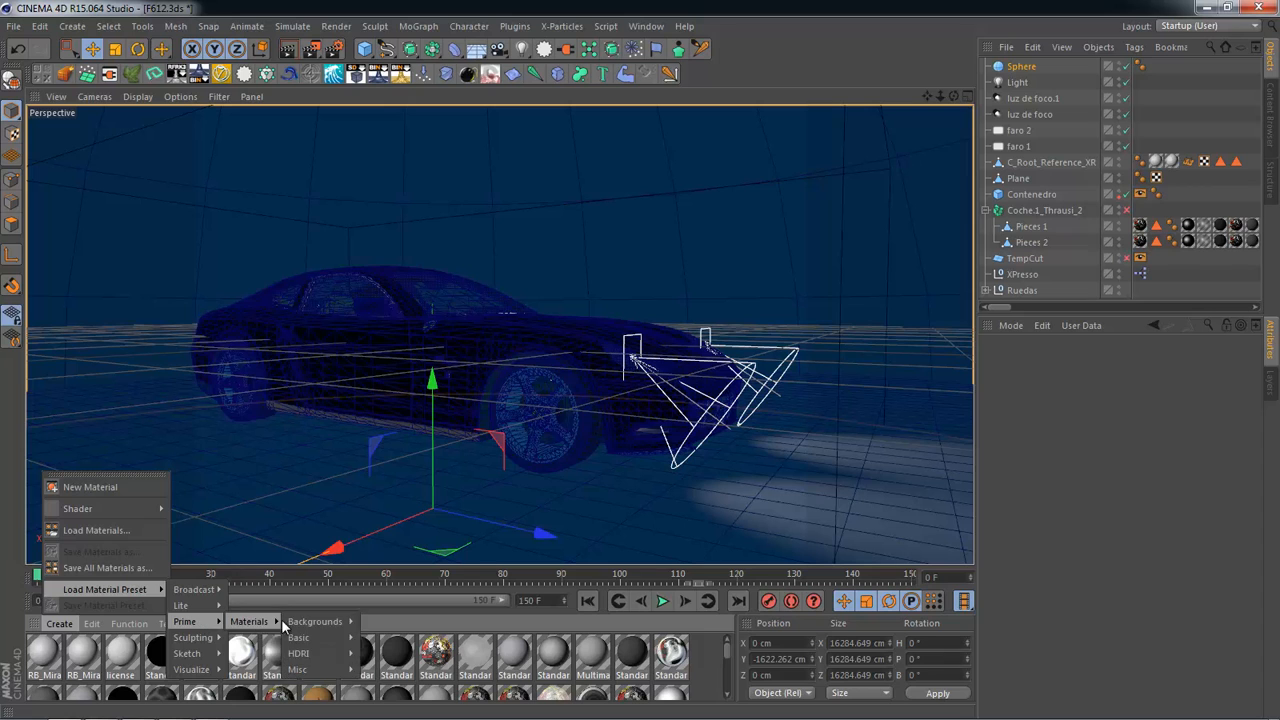
pyautogui.moveTo(298, 653)
pyautogui.click(381, 455)
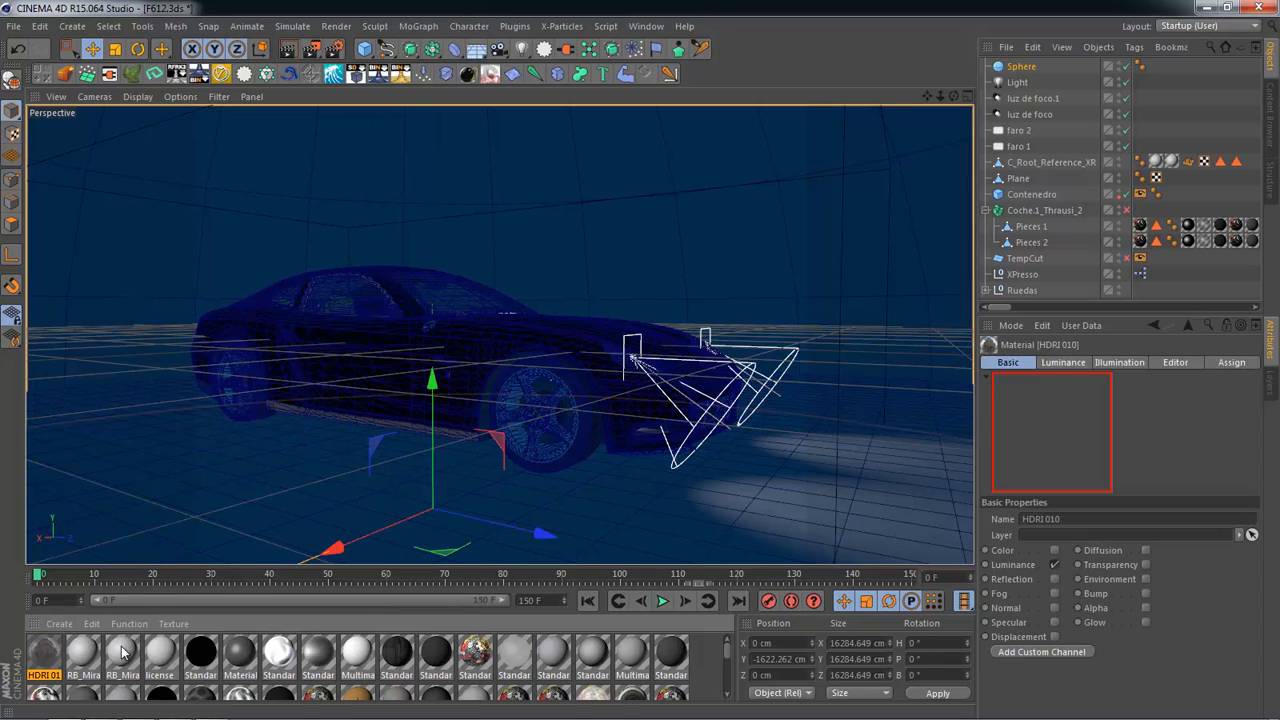
pyautogui.doubleClick(45, 655)
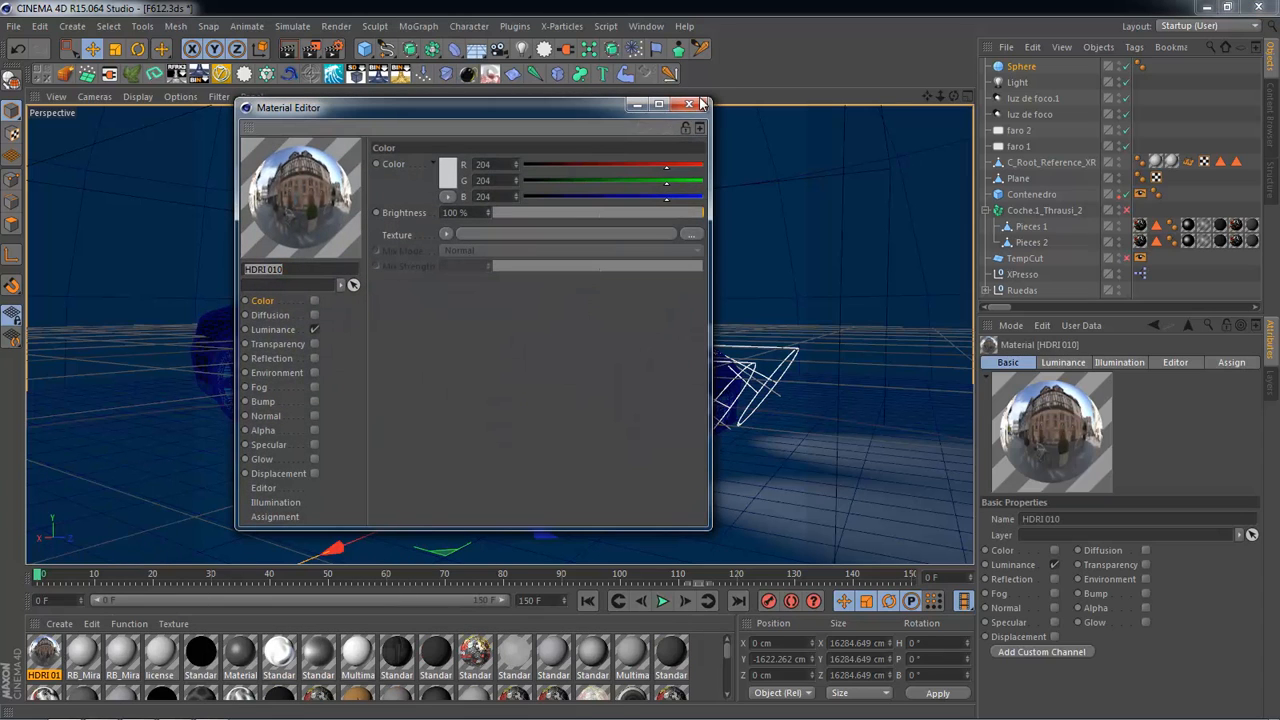
pyautogui.click(689, 105)
pyautogui.moveTo(56, 648); pyautogui.dragTo(1022, 66)
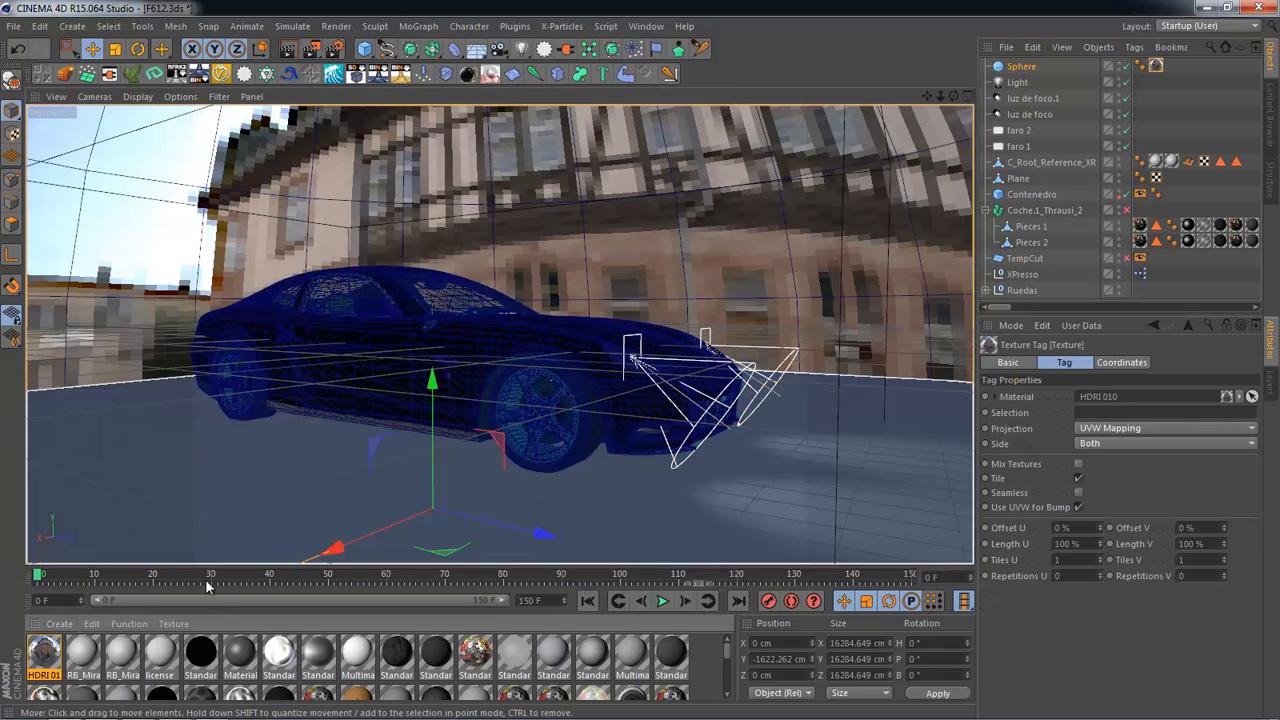
# Step: Enable reflection at 12% brightness on the last black Standardmaterial and render the view, accepting the missing assets
pyautogui.scroll(-2, 733, 660)
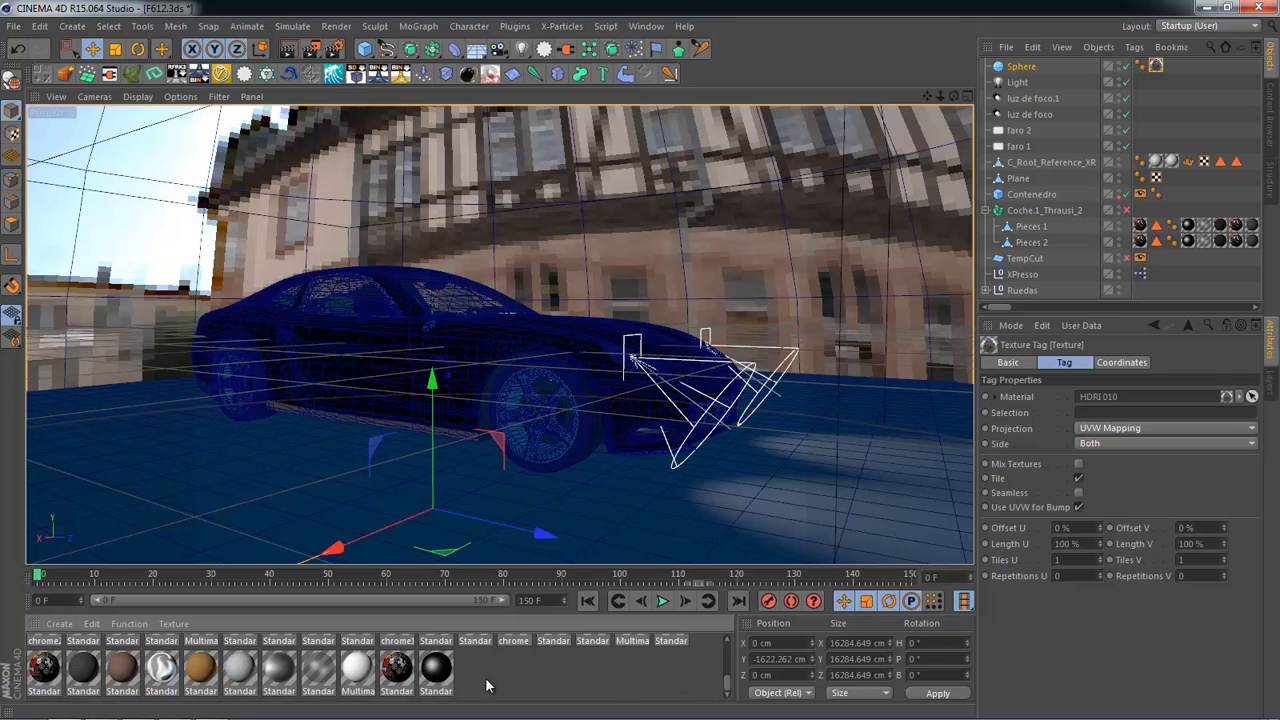
pyautogui.doubleClick(436, 670)
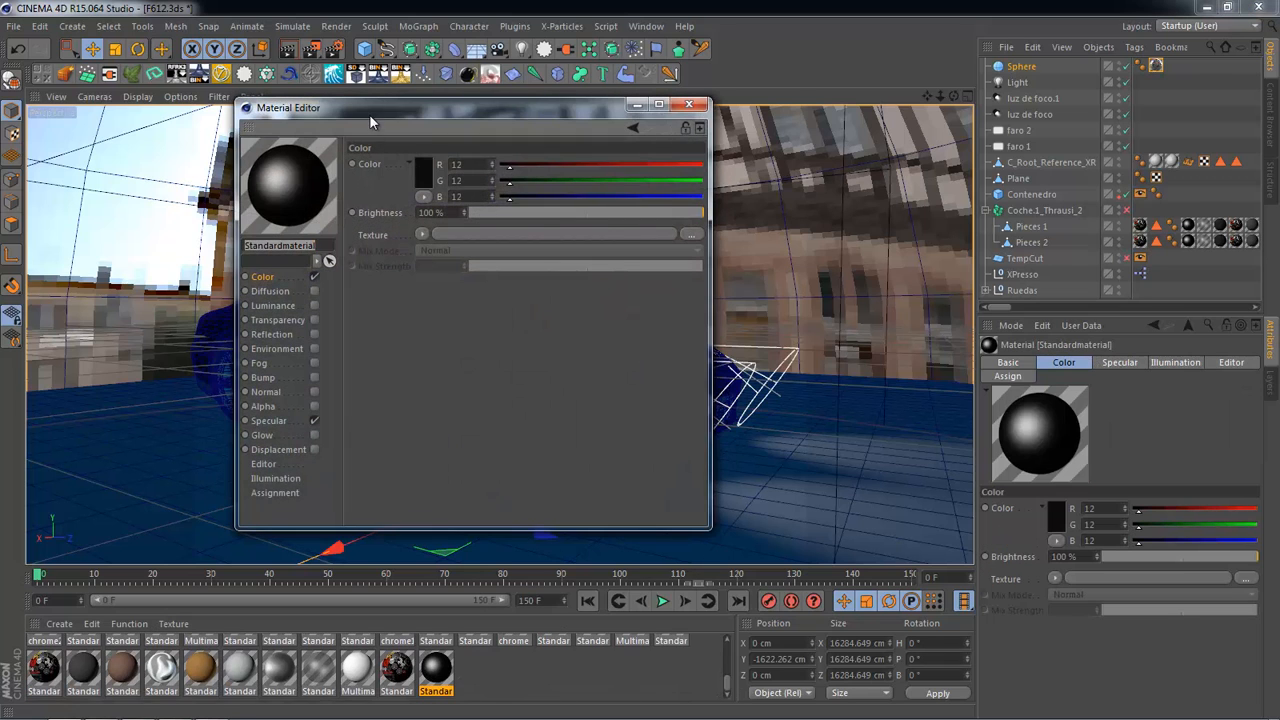
pyautogui.moveTo(370, 121); pyautogui.dragTo(544, 113)
pyautogui.click(486, 326)
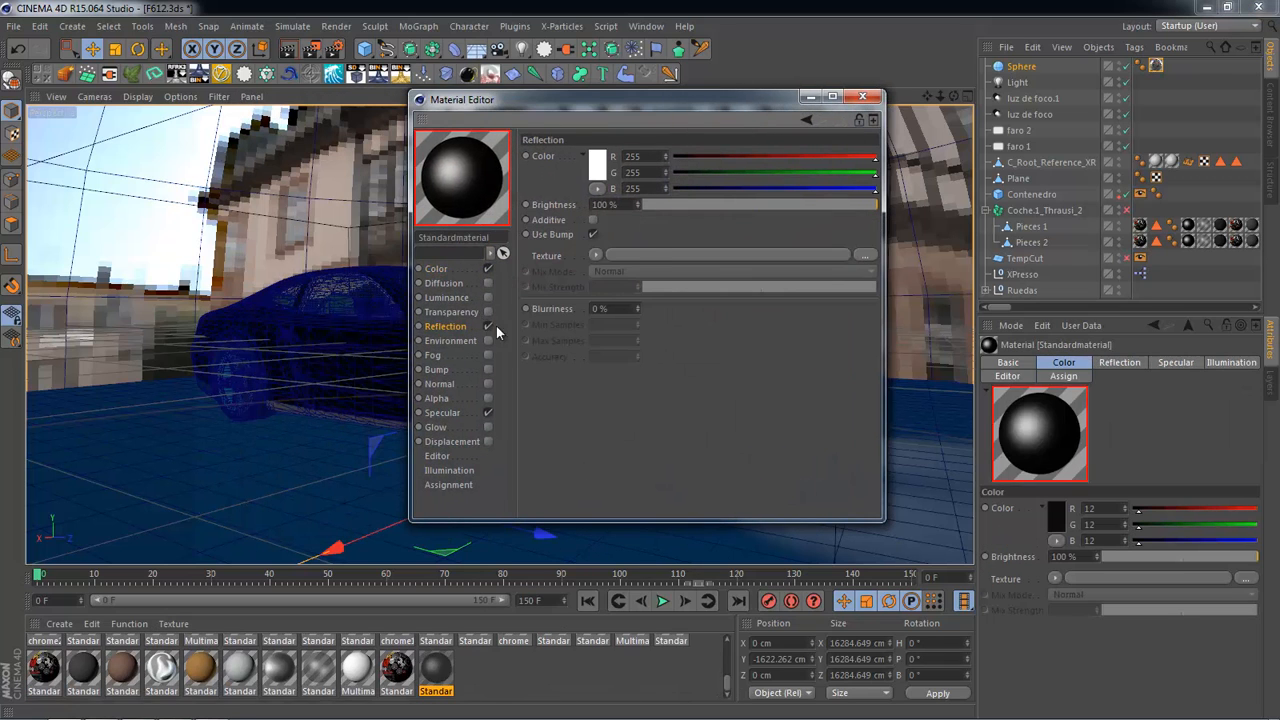
pyautogui.moveTo(656, 204); pyautogui.dragTo(670, 203)
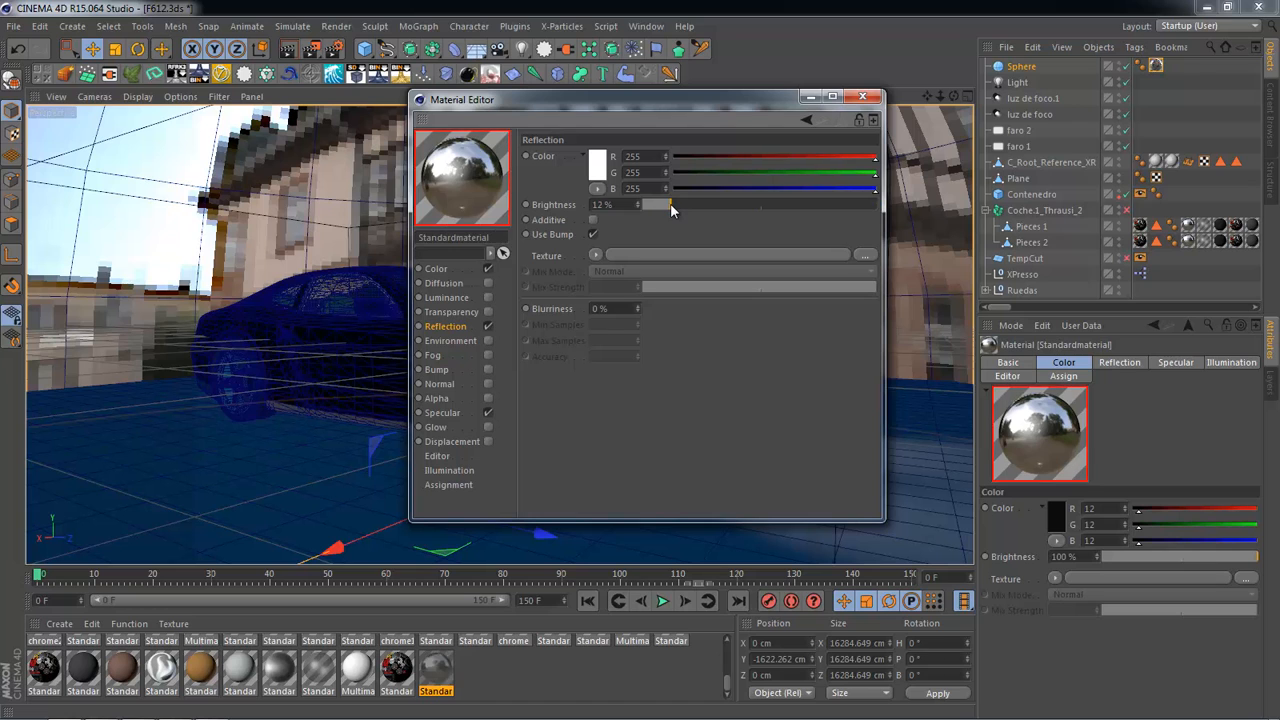
pyautogui.click(862, 96)
pyautogui.click(290, 51)
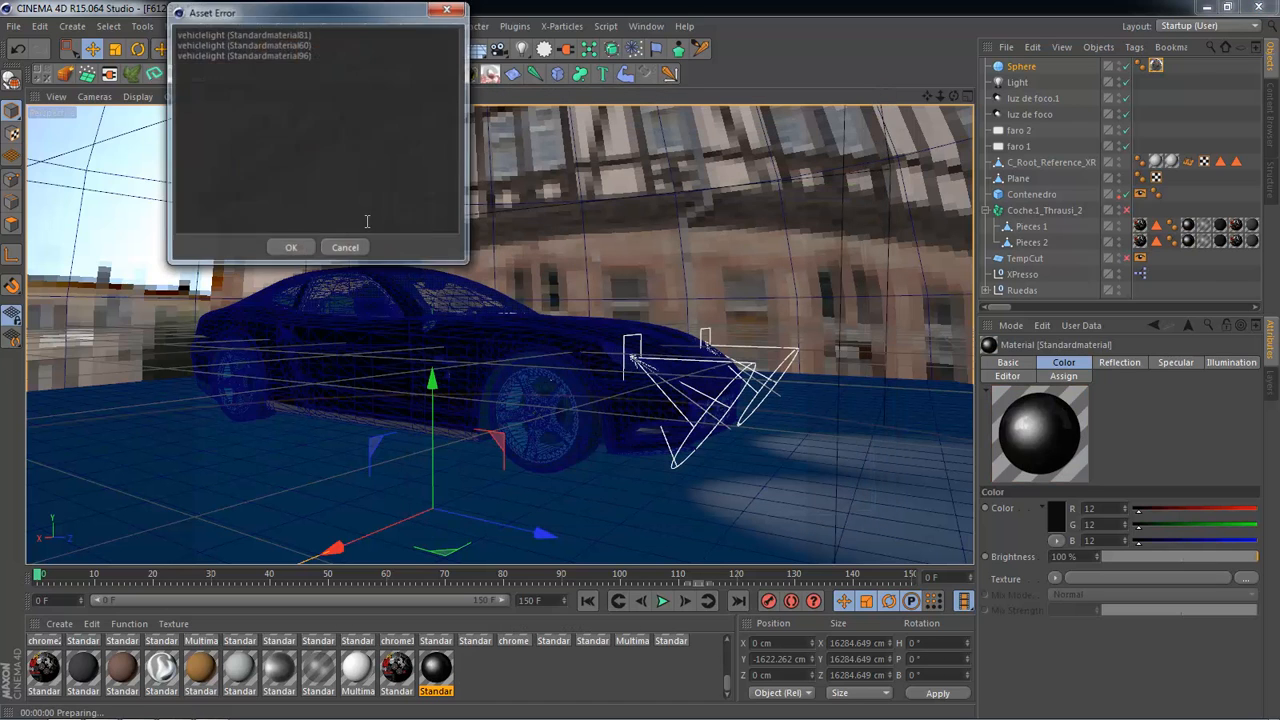
pyautogui.click(290, 246)
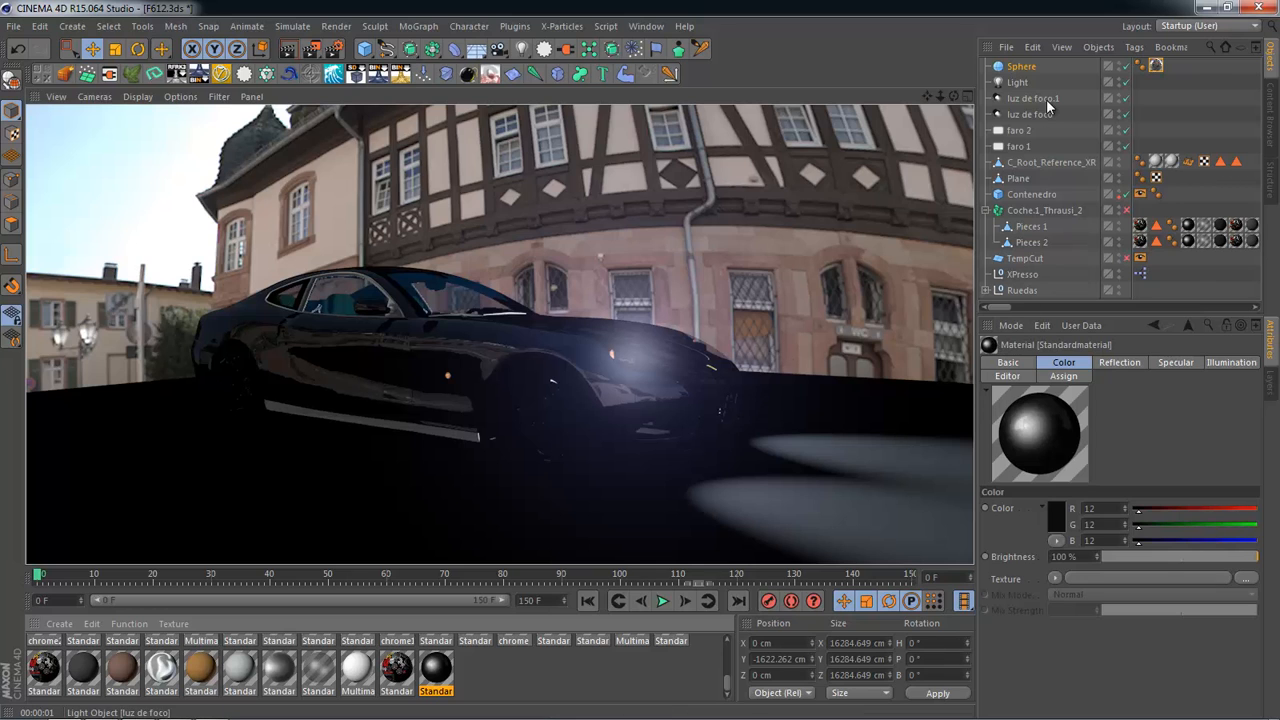
# Step: Add a Compositing tag to the Sphere and disable Seen by Camera
pyautogui.click(1021, 67)
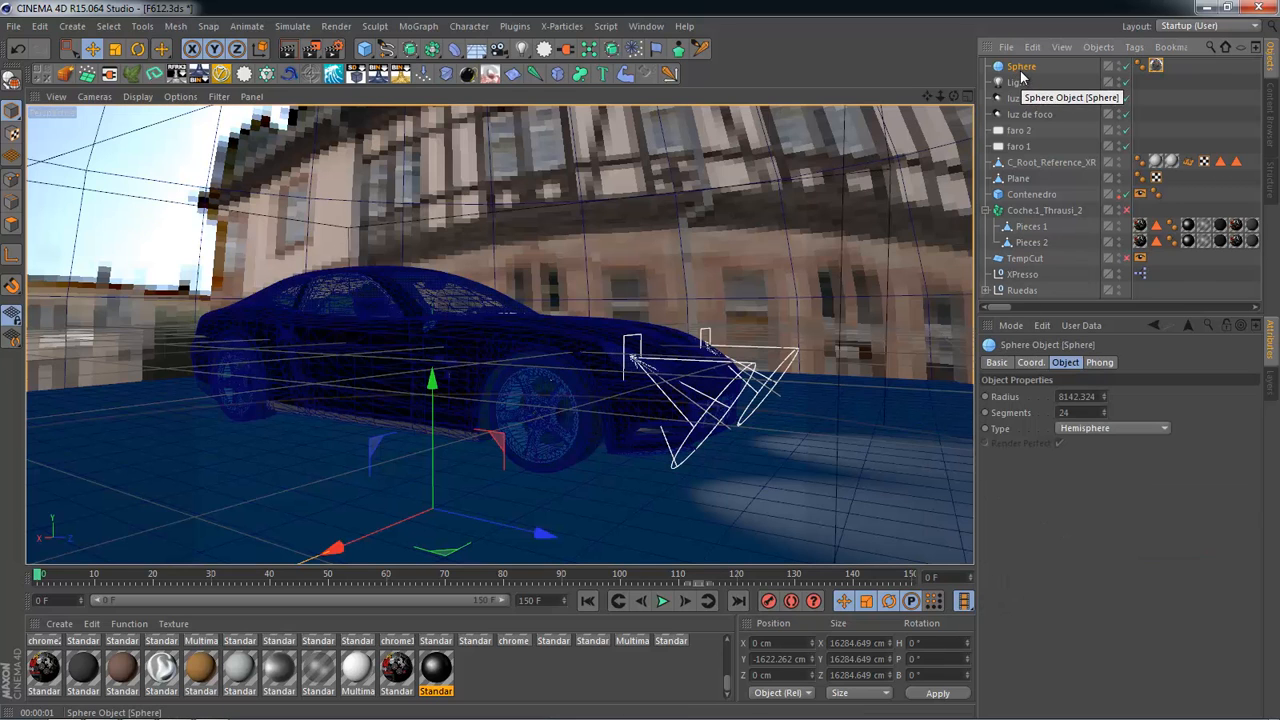
pyautogui.rightClick(1021, 72)
pyautogui.moveTo(1078, 76)
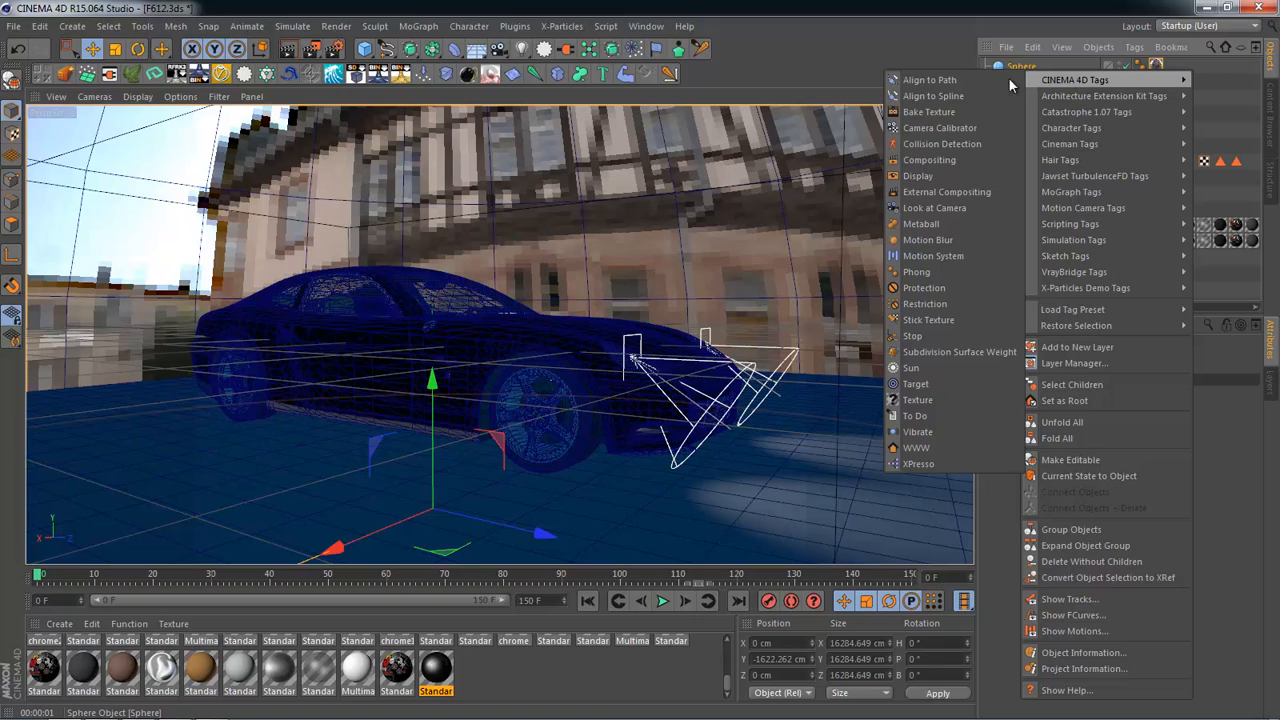
pyautogui.click(966, 160)
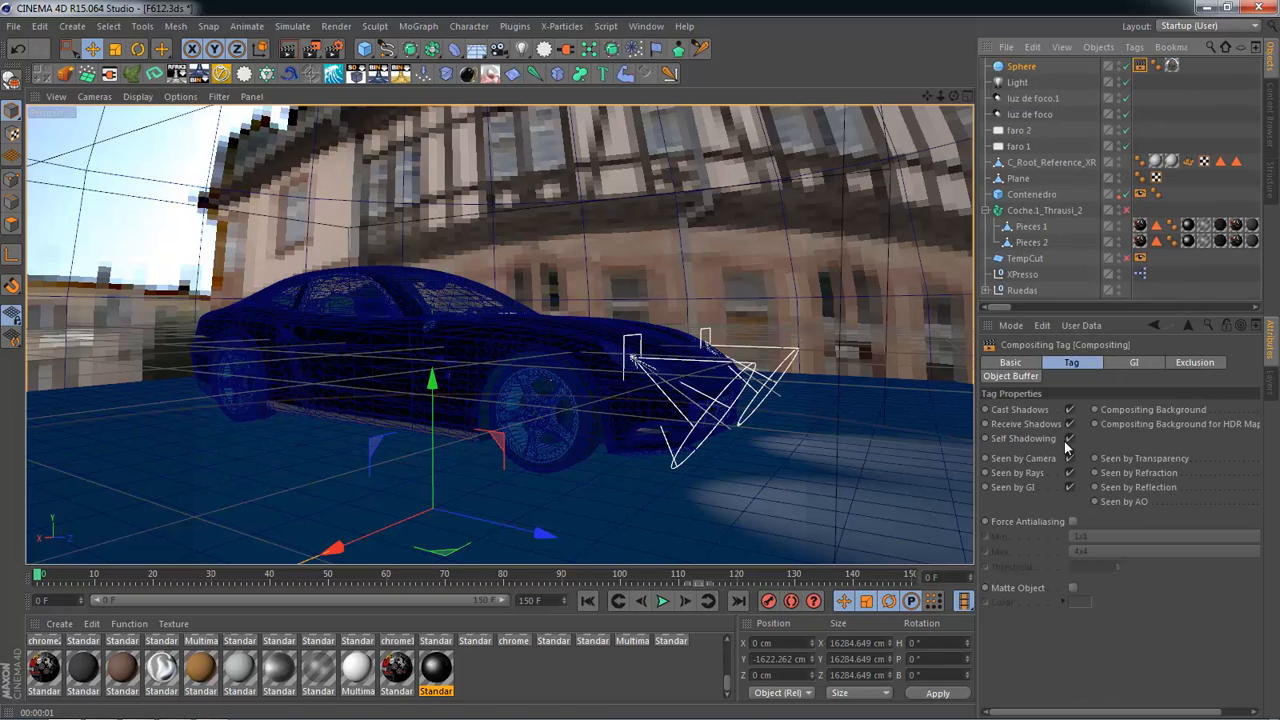
pyautogui.click(1019, 460)
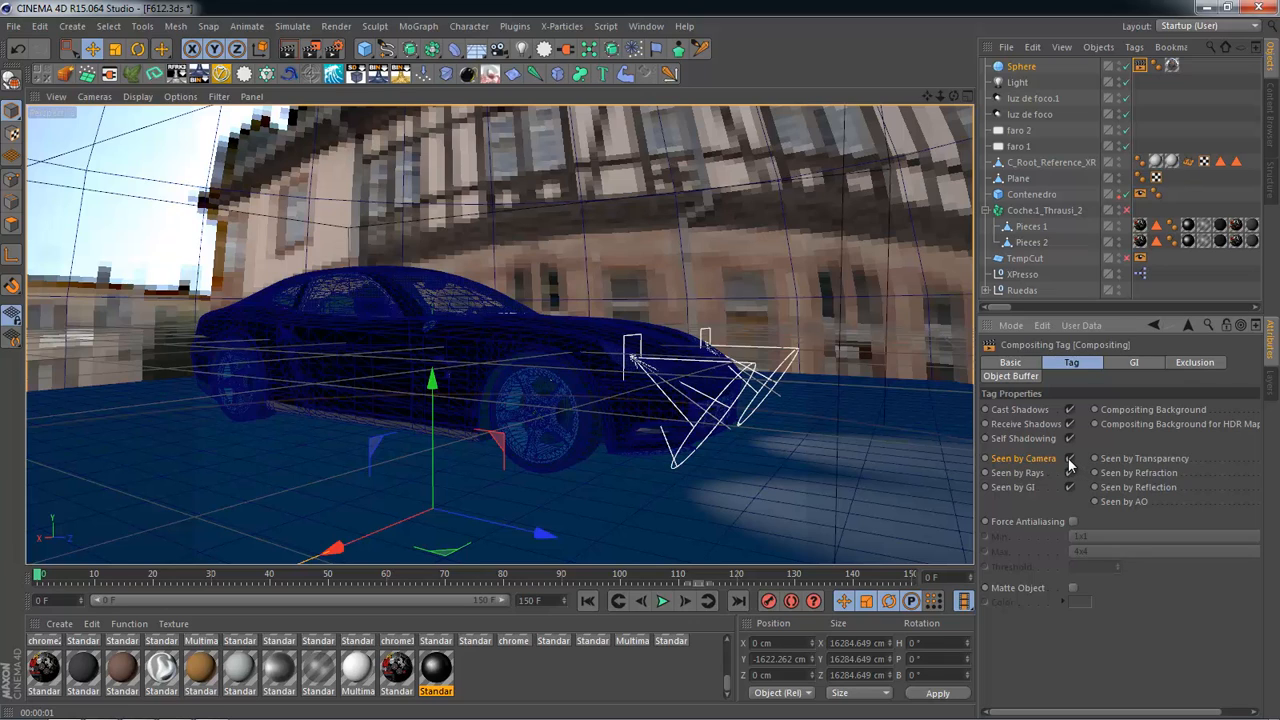
# Step: Render the car from a front three-quarter view and from a low side angle to check the reflections
pyautogui.keyDown('alt'); pyautogui.moveTo(773, 437); pyautogui.dragTo(355, 151); pyautogui.keyUp('alt')
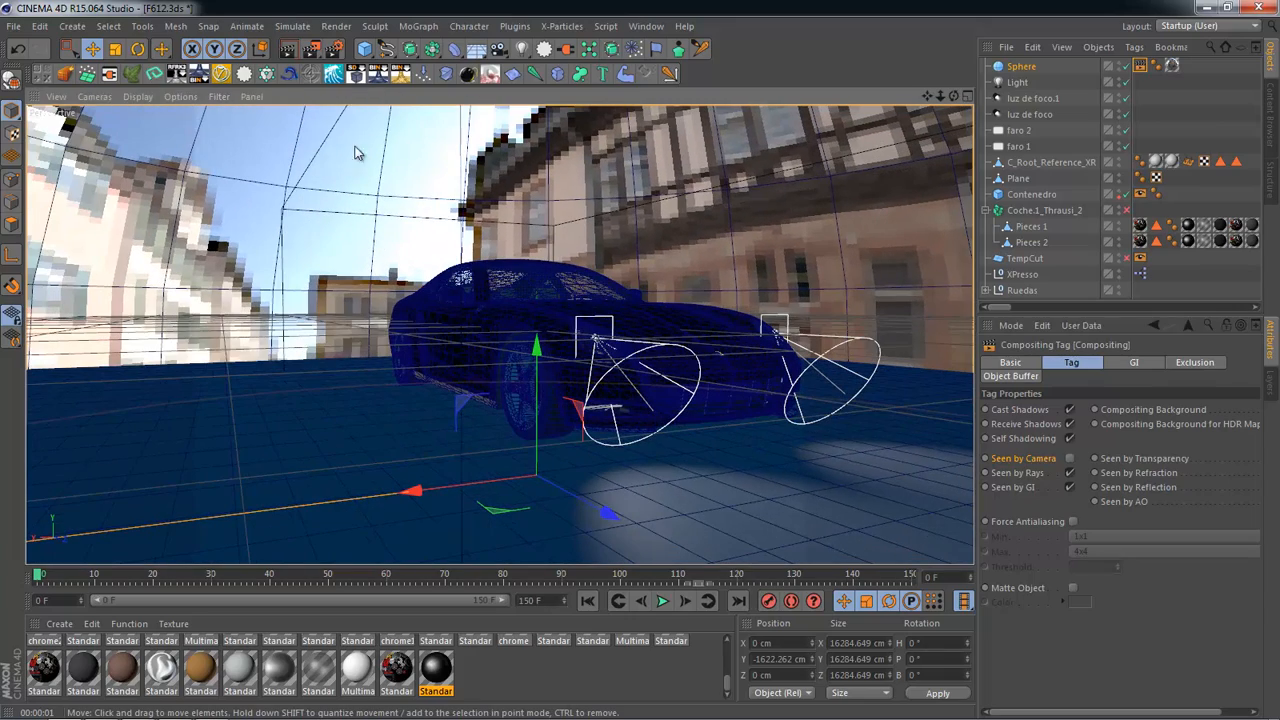
pyautogui.click(288, 50)
pyautogui.click(277, 247)
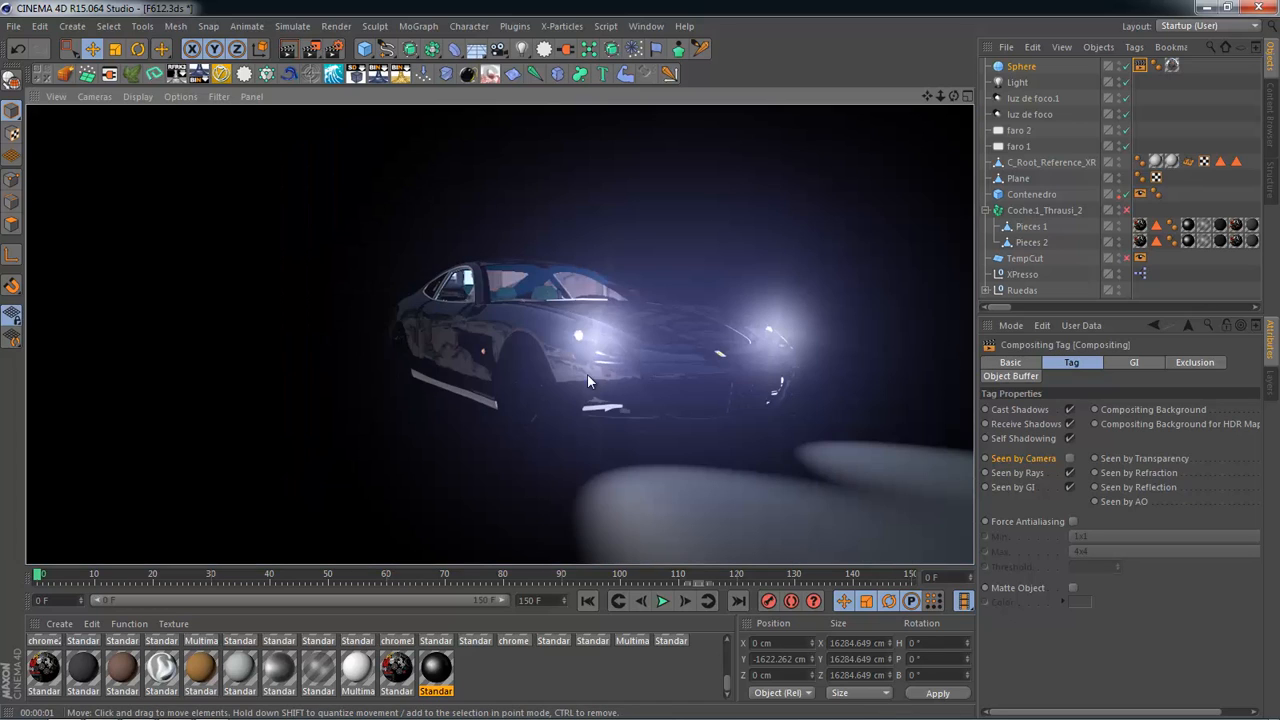
pyautogui.keyDown('alt'); pyautogui.moveTo(419, 369); pyautogui.dragTo(770, 338); pyautogui.keyUp('alt')
pyautogui.keyDown('alt'); pyautogui.moveTo(729, 382); pyautogui.dragTo(676, 386); pyautogui.keyUp('alt')
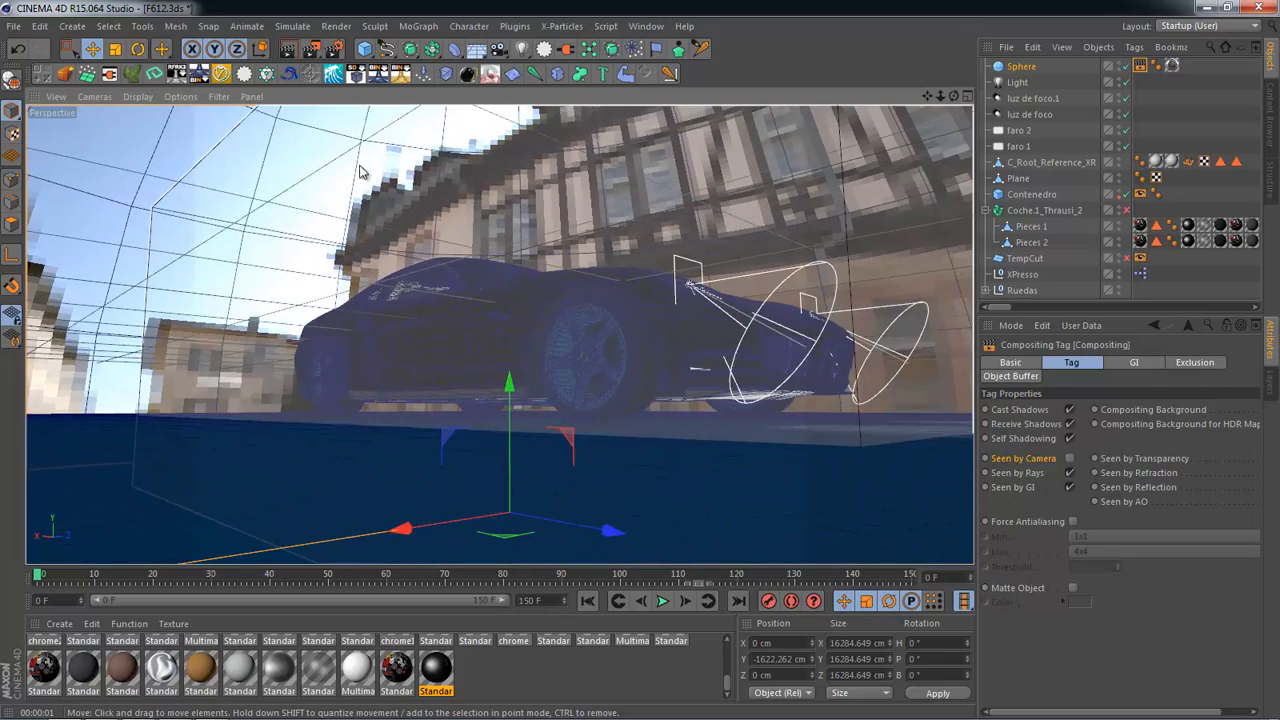
pyautogui.click(288, 50)
pyautogui.click(279, 249)
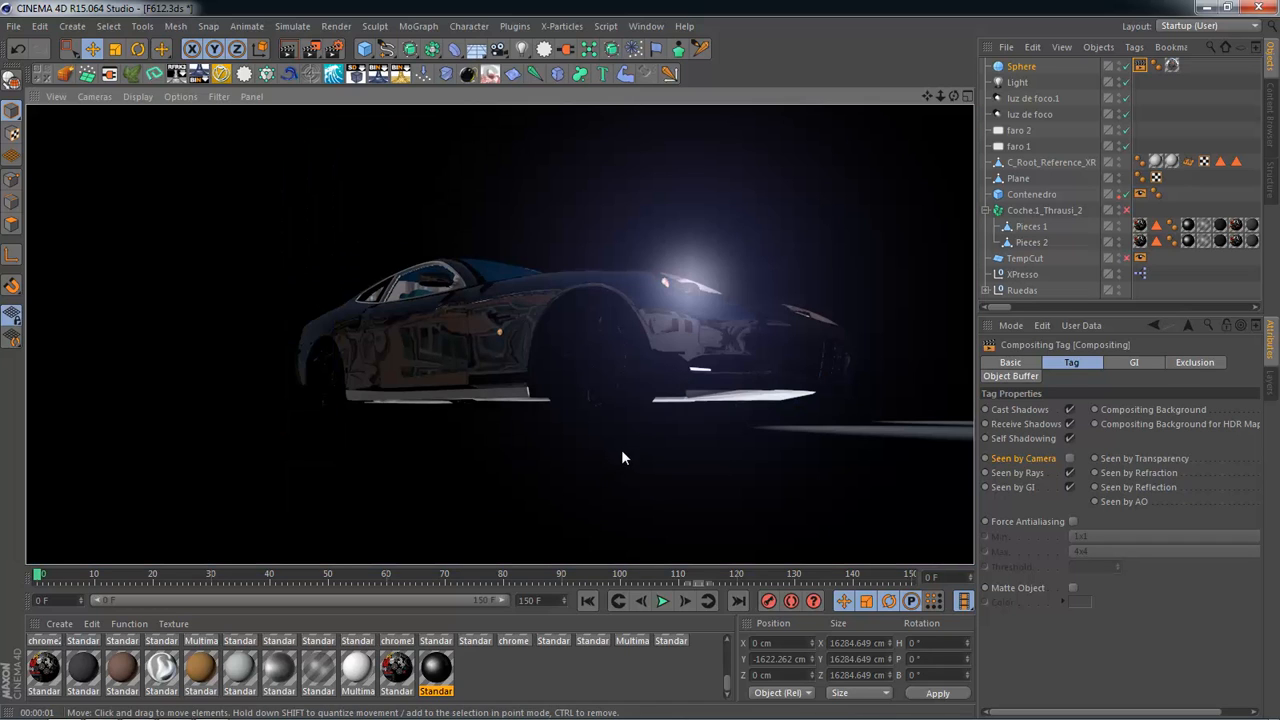
# Step: Switch the viewport display to Lines and play the animation from frame 0
pyautogui.click(663, 601)
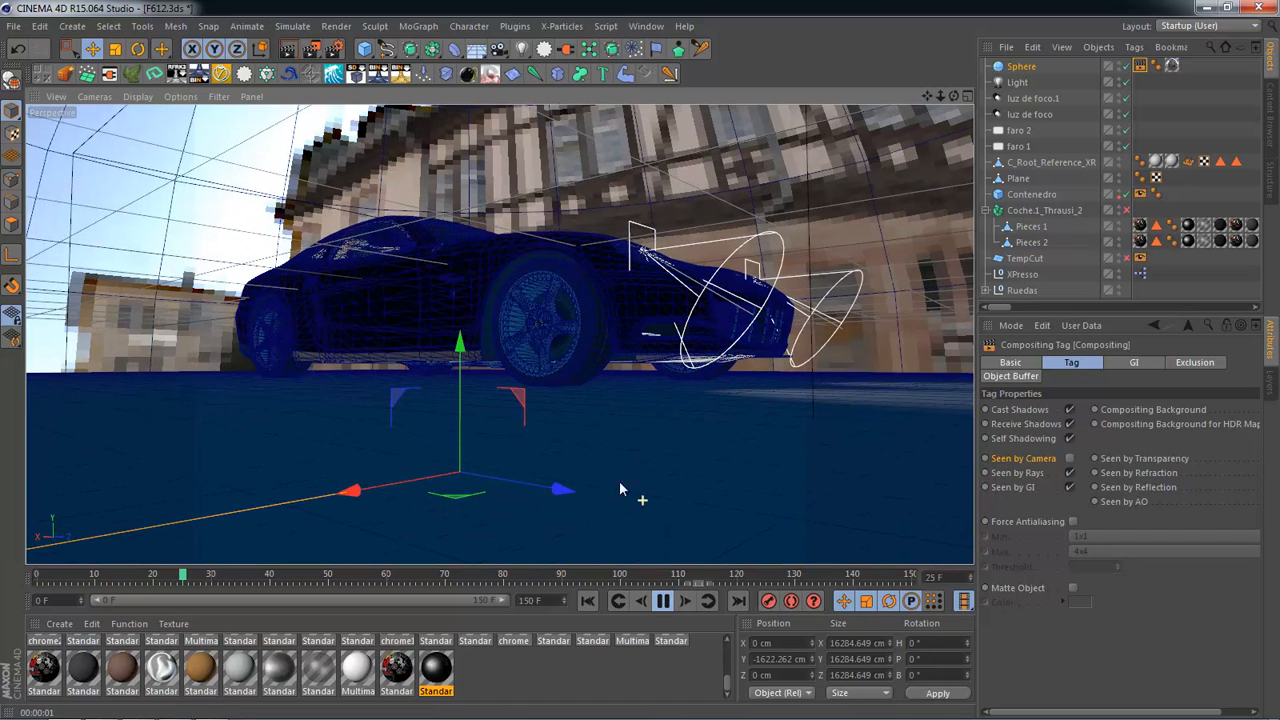
pyautogui.click(661, 602)
pyautogui.click(128, 97)
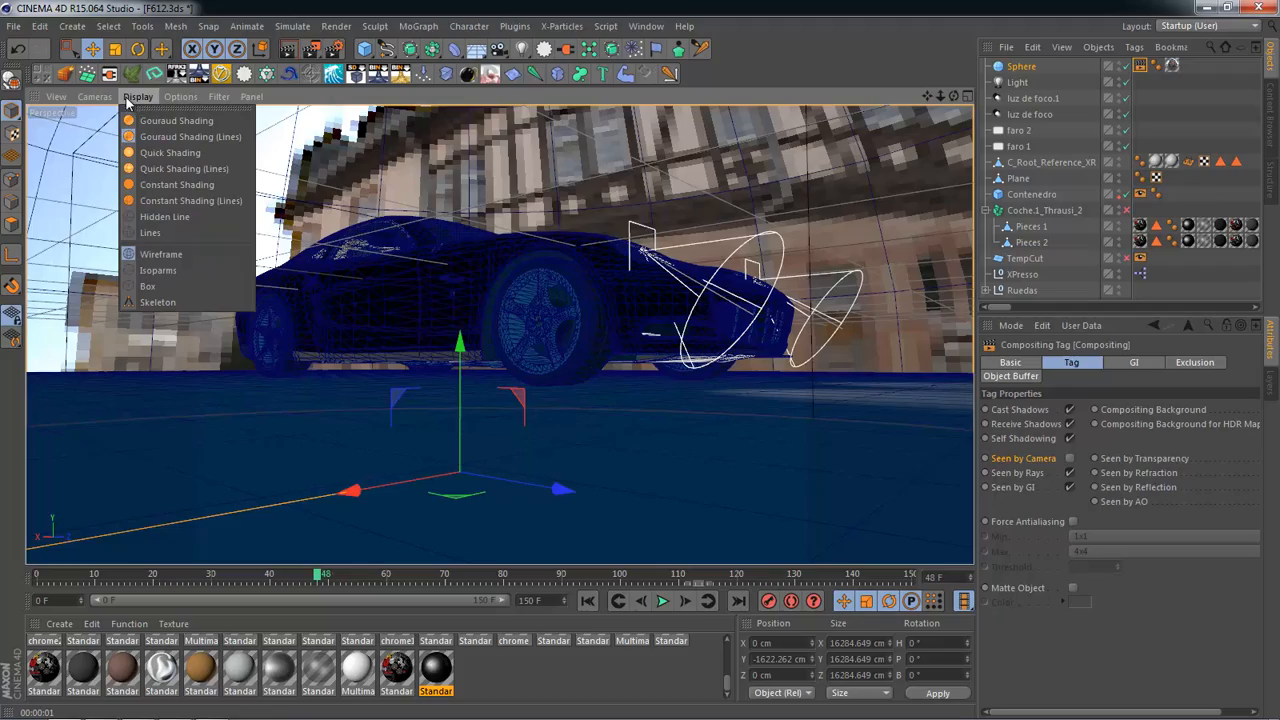
pyautogui.click(164, 232)
pyautogui.click(40, 574)
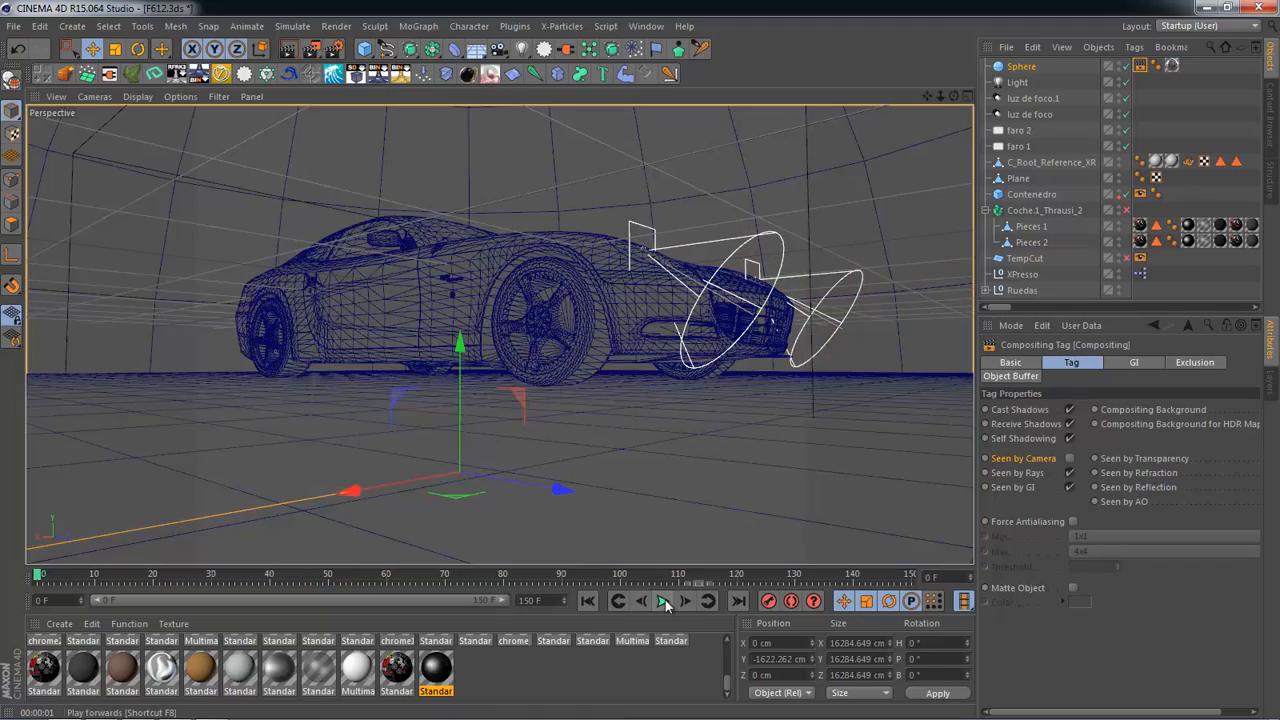
pyautogui.click(663, 601)
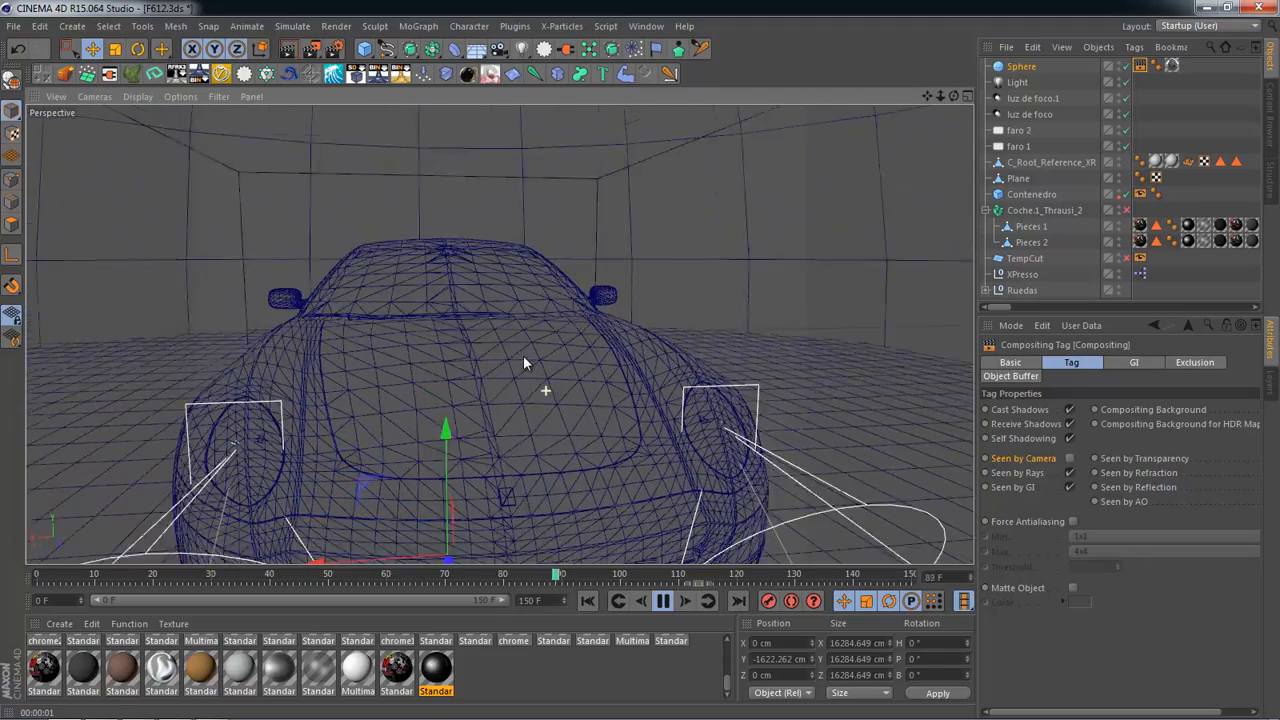
# Step: Select the Pieces 1 half of the car and review the split by scrubbing and replaying the animation in line display
pyautogui.click(500, 440)
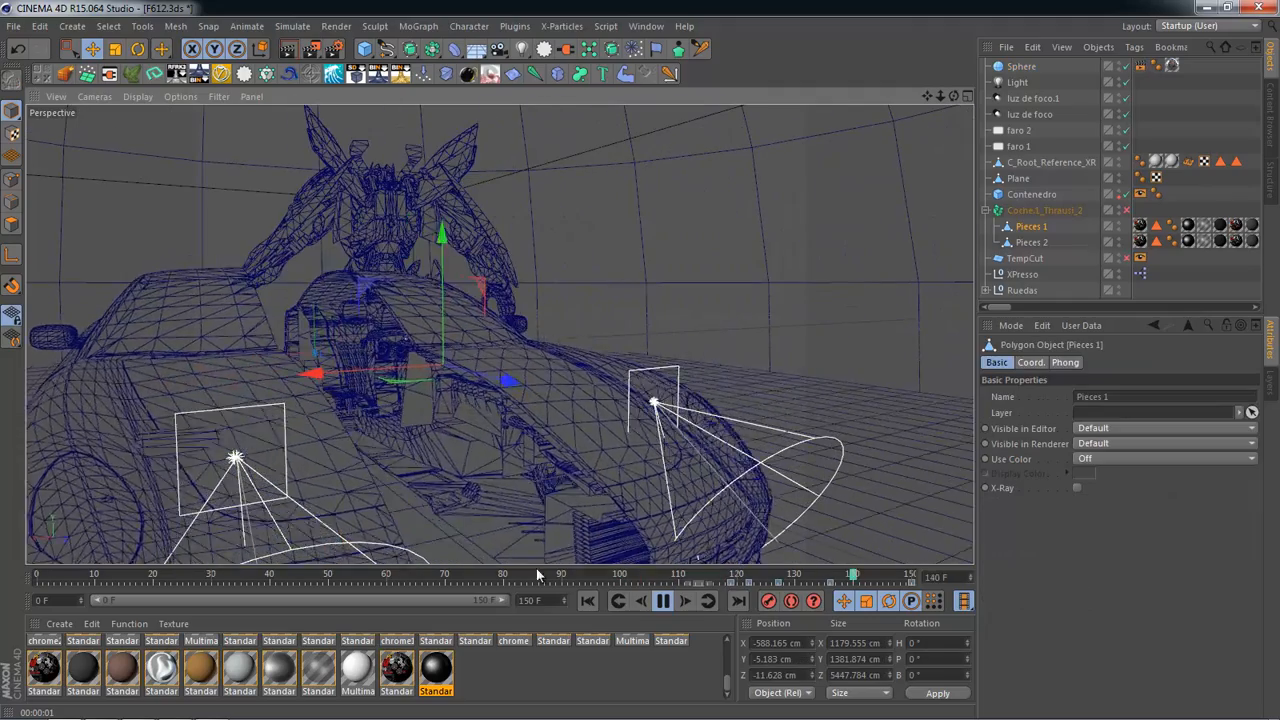
pyautogui.moveTo(672, 577); pyautogui.dragTo(593, 581)
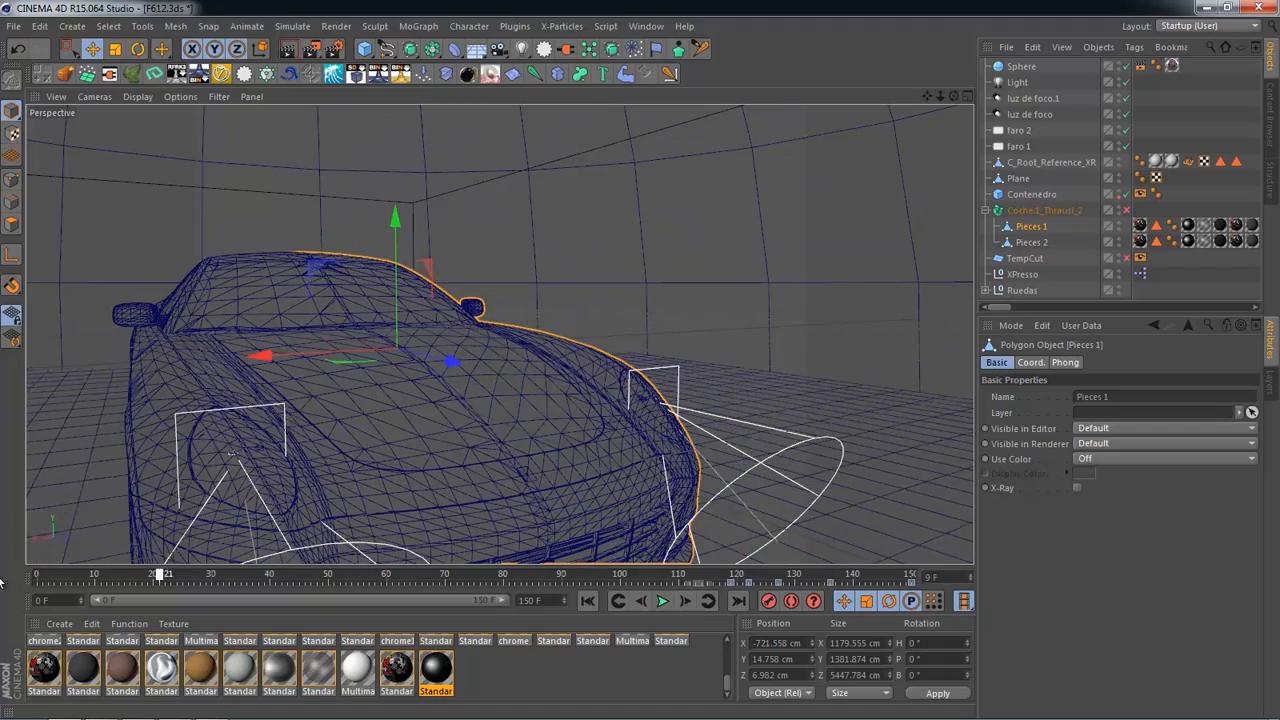
pyautogui.moveTo(0, 583); pyautogui.dragTo(864, 577)
pyautogui.click(662, 600)
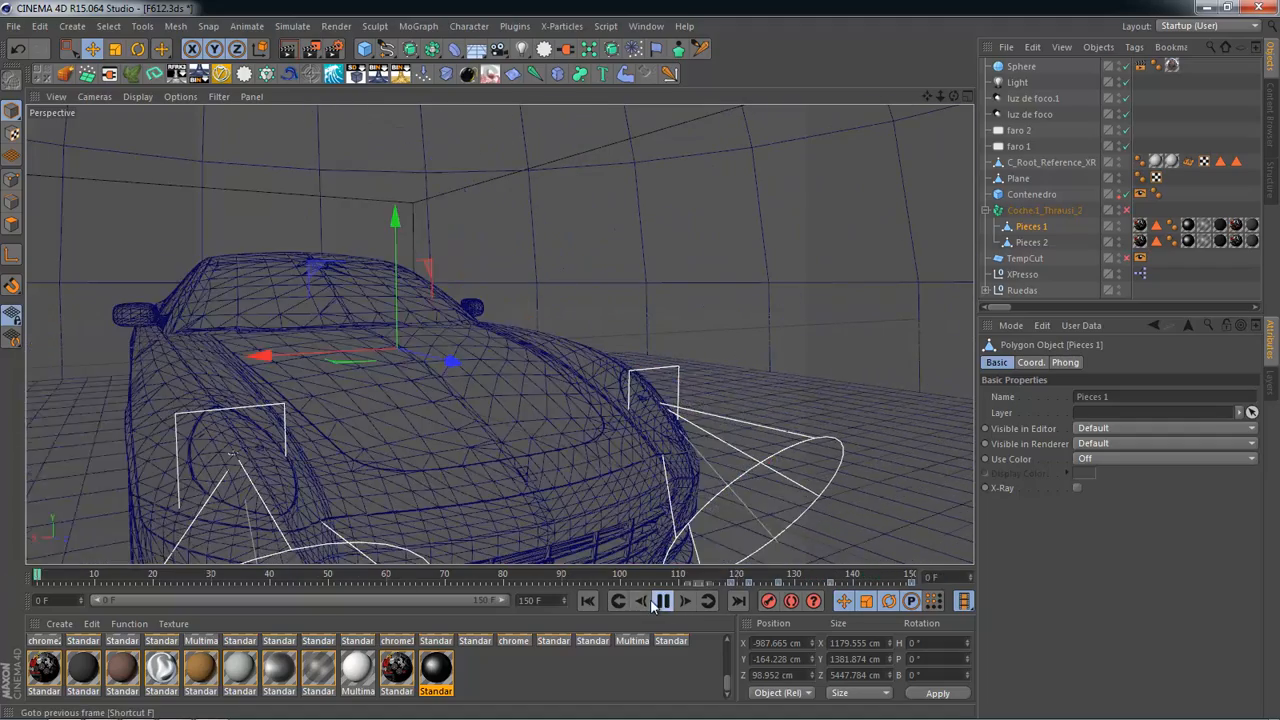
# Step: Switch the viewport display to Gouraud Shading and render the car from a front three-quarter side view, accepting the missing assets
pyautogui.click(131, 97)
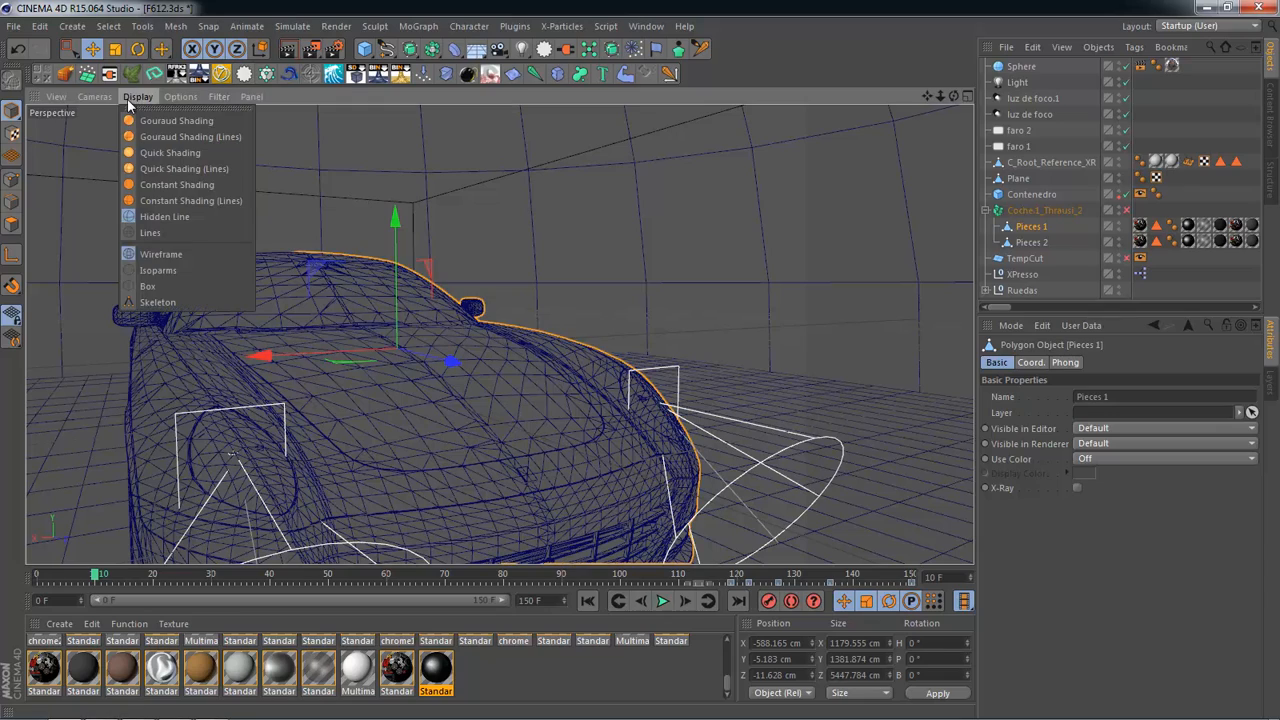
pyautogui.click(138, 117)
pyautogui.keyDown('alt'); pyautogui.moveTo(315, 288); pyautogui.dragTo(575, 340); pyautogui.keyUp('alt')
pyautogui.click(283, 55)
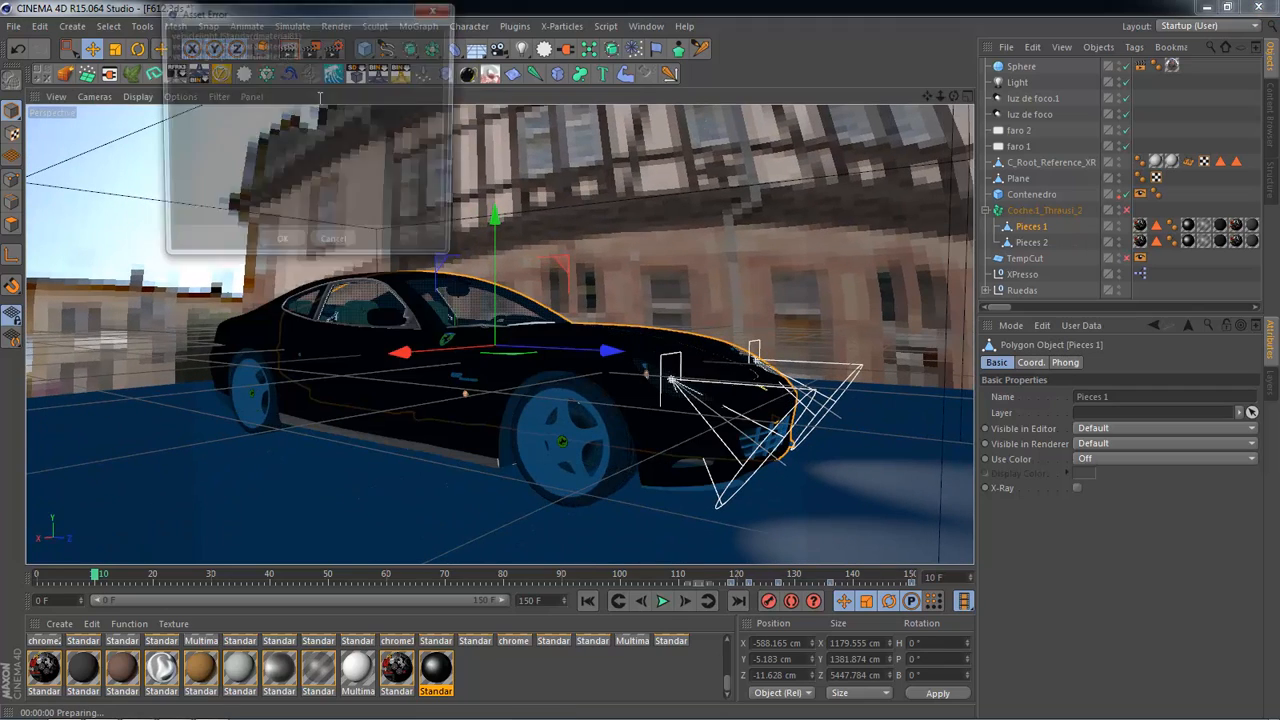
pyautogui.click(281, 243)
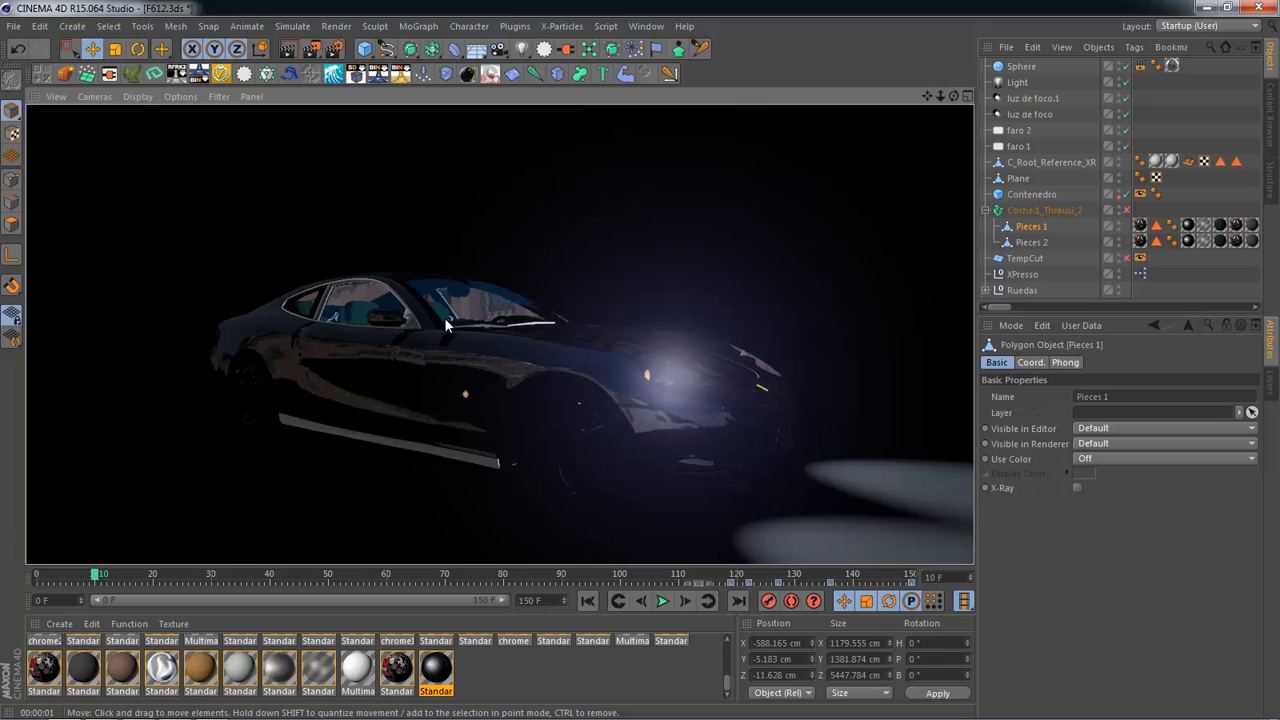
# Step: Render the car from a low head-on front view, accepting the missing assets
pyautogui.keyDown('alt'); pyautogui.moveTo(763, 441); pyautogui.dragTo(535, 312); pyautogui.keyUp('alt')
pyautogui.keyDown('alt'); pyautogui.moveTo(798, 352); pyautogui.dragTo(512, 289); pyautogui.keyUp('alt')
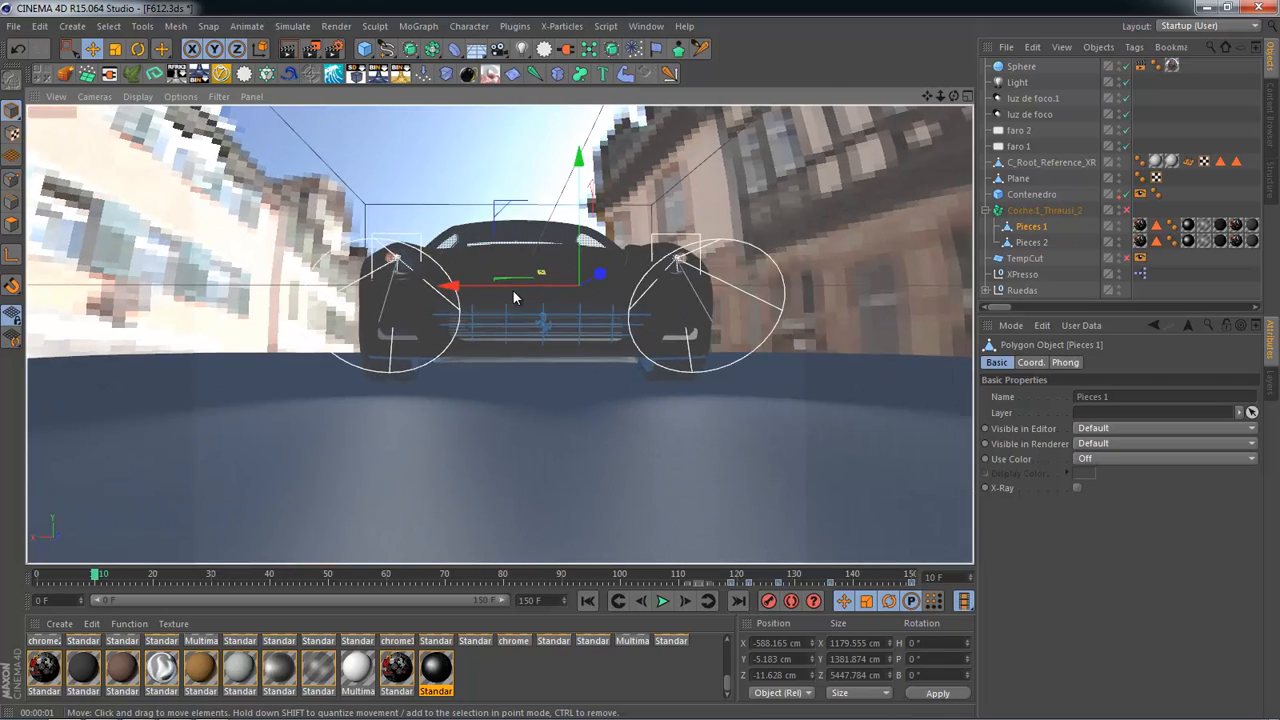
pyautogui.click(290, 53)
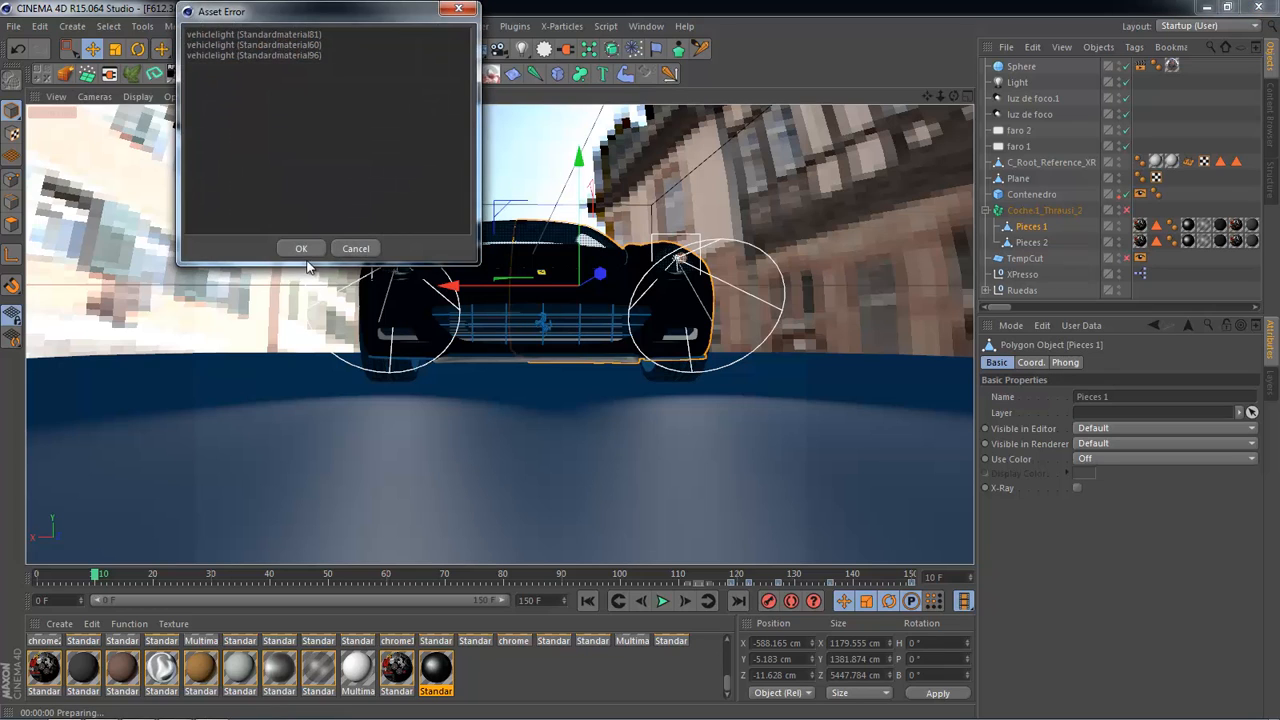
pyautogui.click(302, 250)
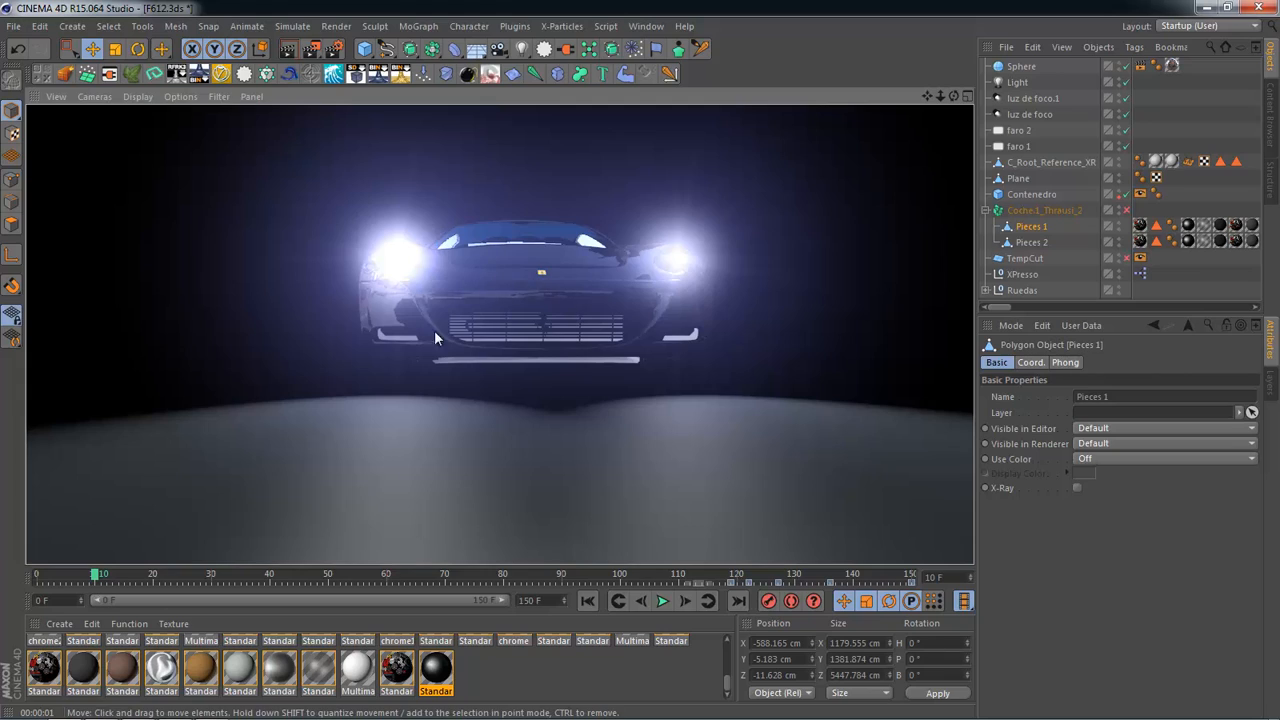
# Step: Stop the playback at frame 132 and render the split car from a close front view
pyautogui.keyDown('alt'); pyautogui.moveTo(434, 337); pyautogui.dragTo(604, 383); pyautogui.keyUp('alt')
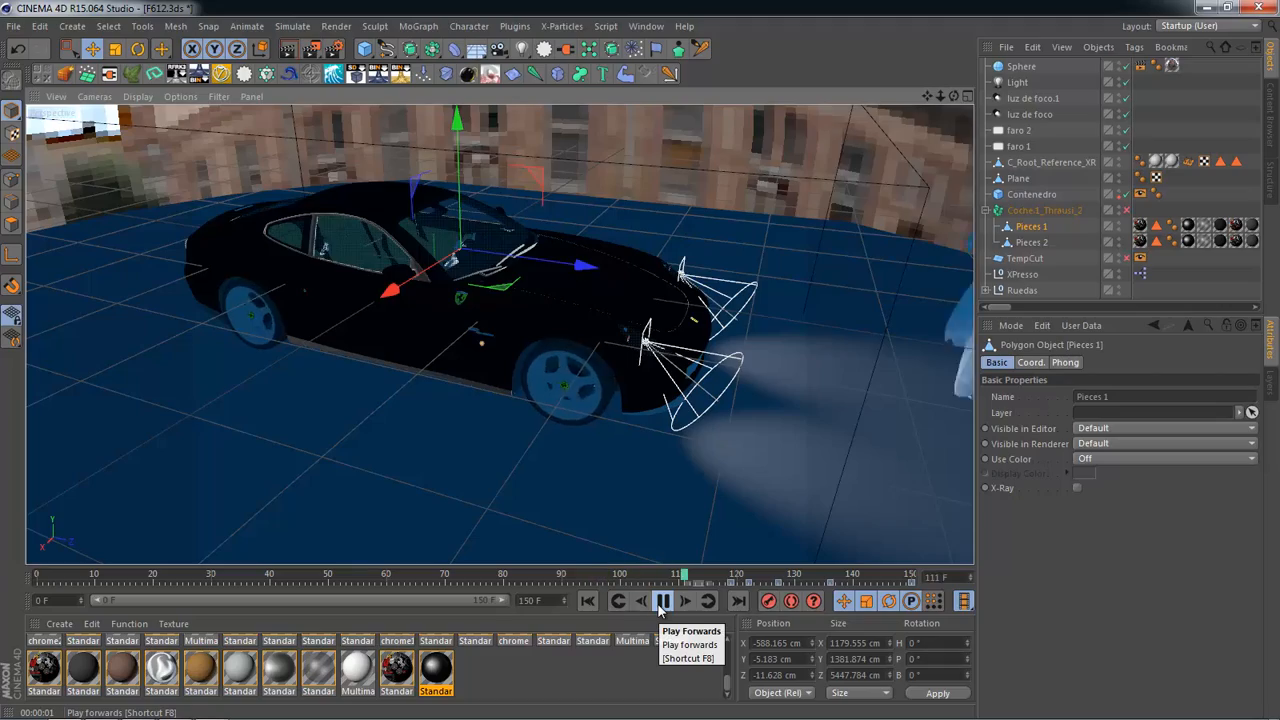
pyautogui.click(660, 608)
pyautogui.keyDown('alt'); pyautogui.moveTo(614, 454); pyautogui.dragTo(517, 494); pyautogui.keyUp('alt')
pyautogui.keyDown('alt'); pyautogui.moveTo(608, 422); pyautogui.dragTo(658, 396, button='right'); pyautogui.keyUp('alt')
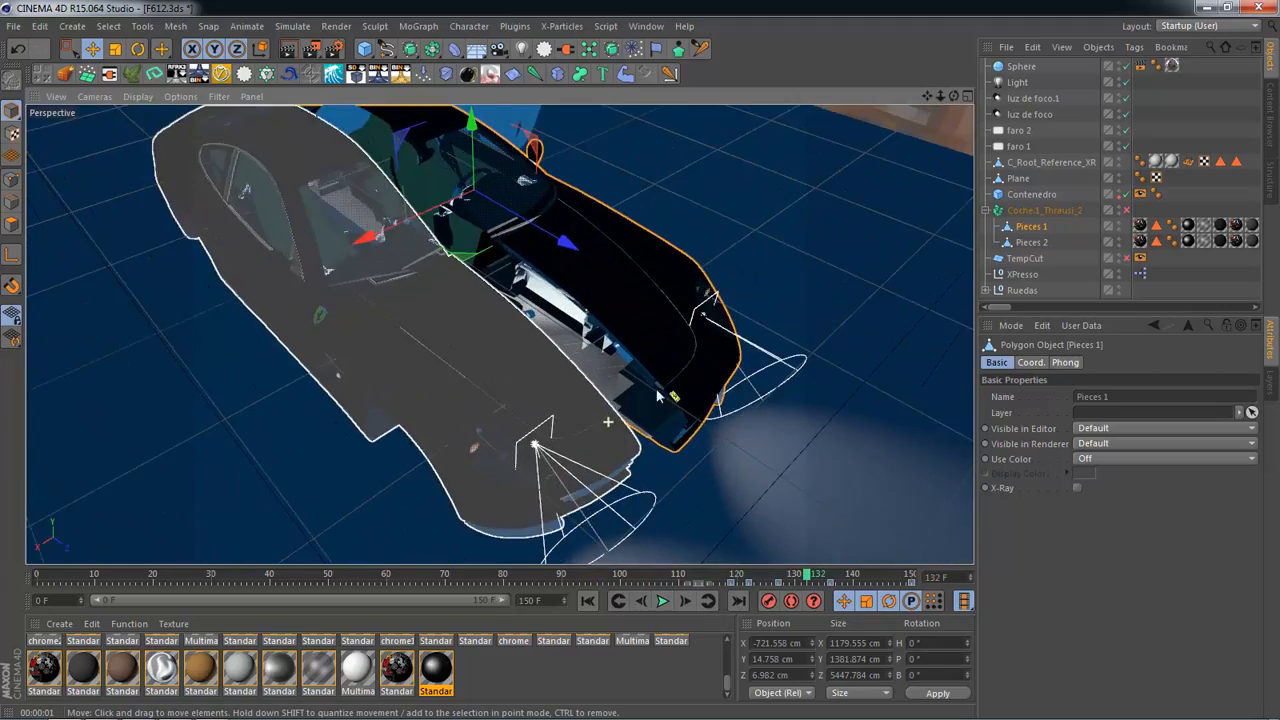
pyautogui.keyDown('alt'); pyautogui.moveTo(657, 397); pyautogui.dragTo(454, 305); pyautogui.keyUp('alt')
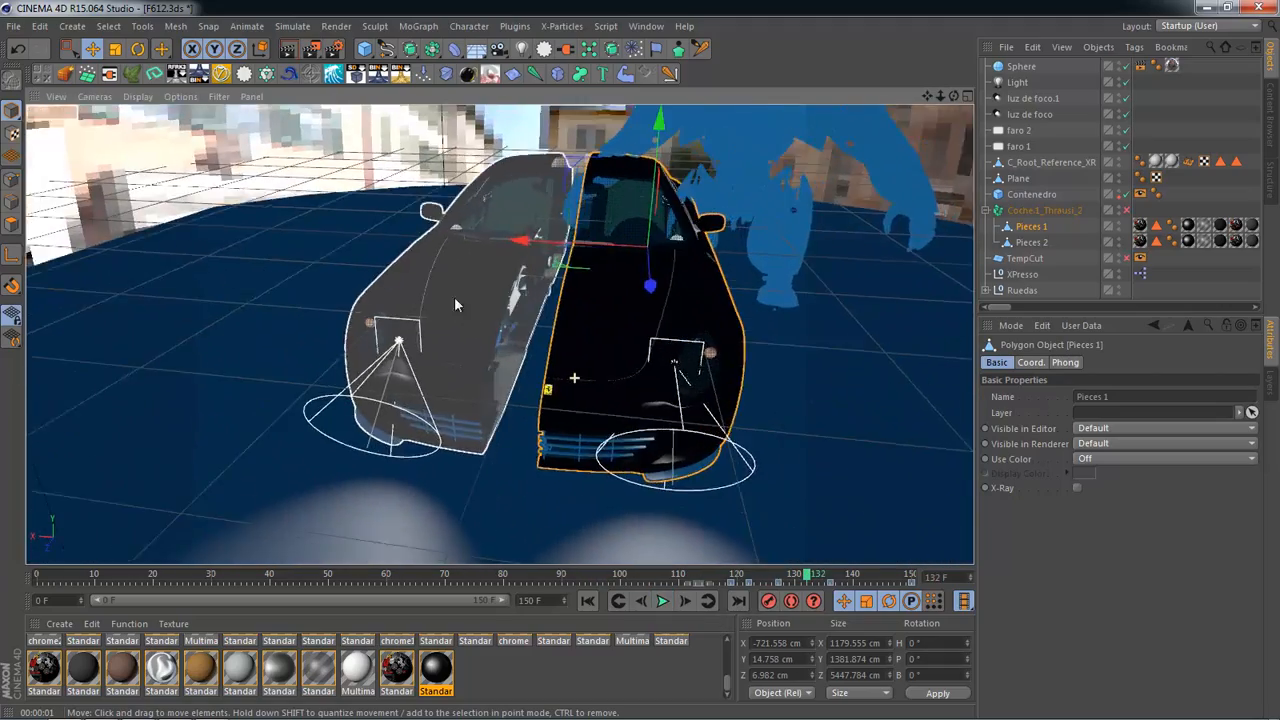
pyautogui.keyDown('alt'); pyautogui.moveTo(454, 305); pyautogui.dragTo(400, 100, button='right'); pyautogui.keyUp('alt')
pyautogui.click(288, 48)
pyautogui.click(286, 249)
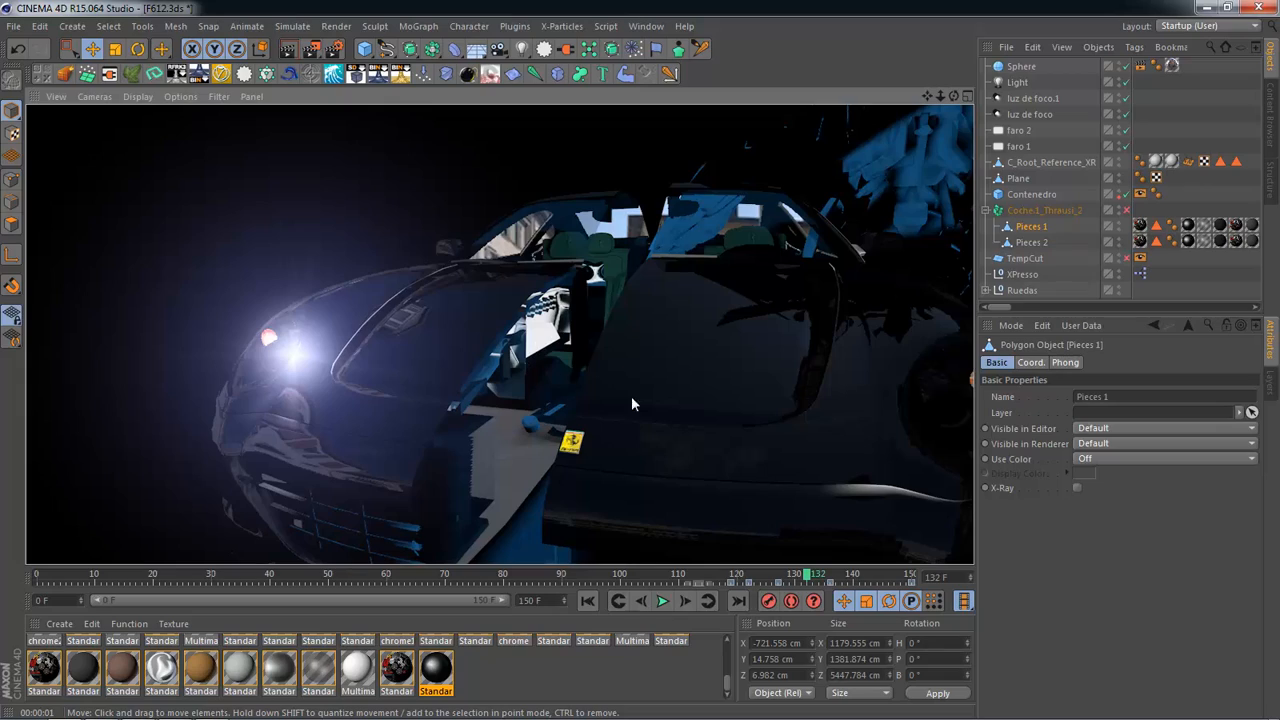
# Step: Rewind the animation to the start and review the car's movement from a front side view
pyautogui.moveTo(521, 389)
pyautogui.keyDown('alt'); pyautogui.mouseDown()
pyautogui.moveTo(649, 391)
pyautogui.moveTo(655, 319)
pyautogui.moveTo(441, 370)
pyautogui.moveTo(533, 380)
pyautogui.moveTo(387, 378)
pyautogui.moveTo(480, 374)
pyautogui.moveTo(430, 340)
pyautogui.moveTo(469, 322)
pyautogui.moveTo(557, 408)
pyautogui.moveTo(543, 412)
pyautogui.mouseUp(); pyautogui.keyUp('alt')
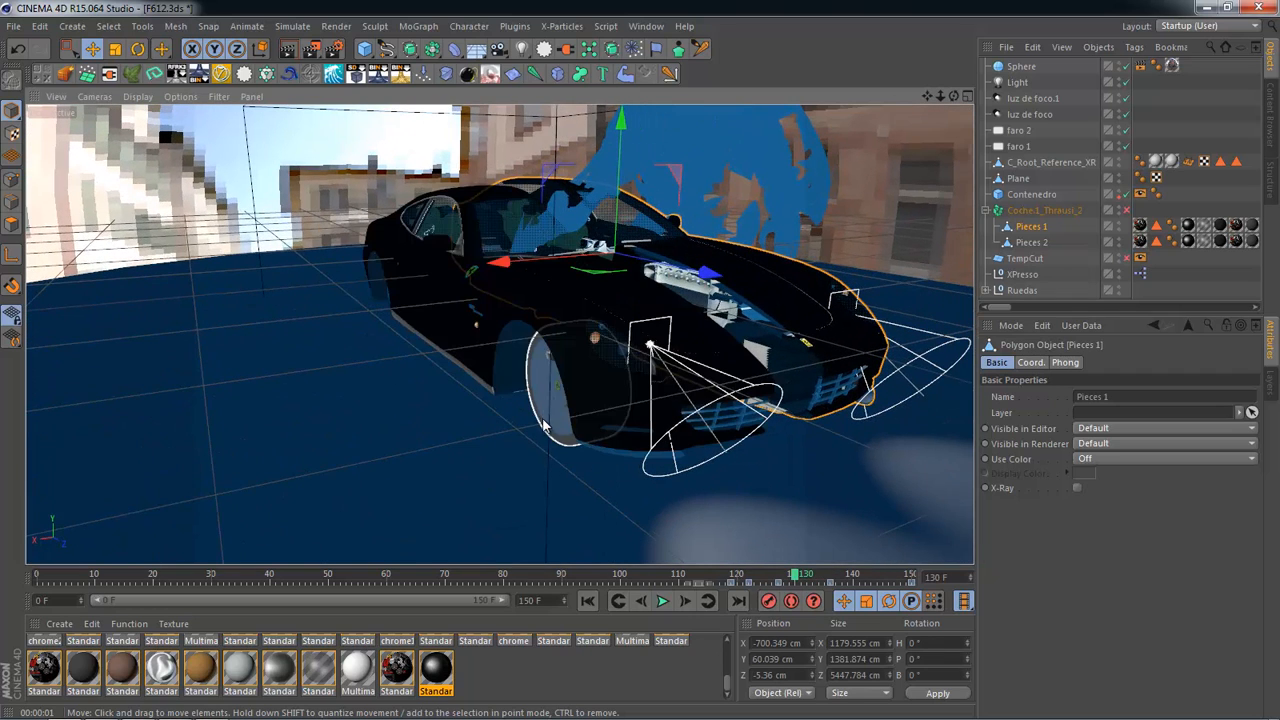
pyautogui.moveTo(180, 581); pyautogui.dragTo(1, 584)
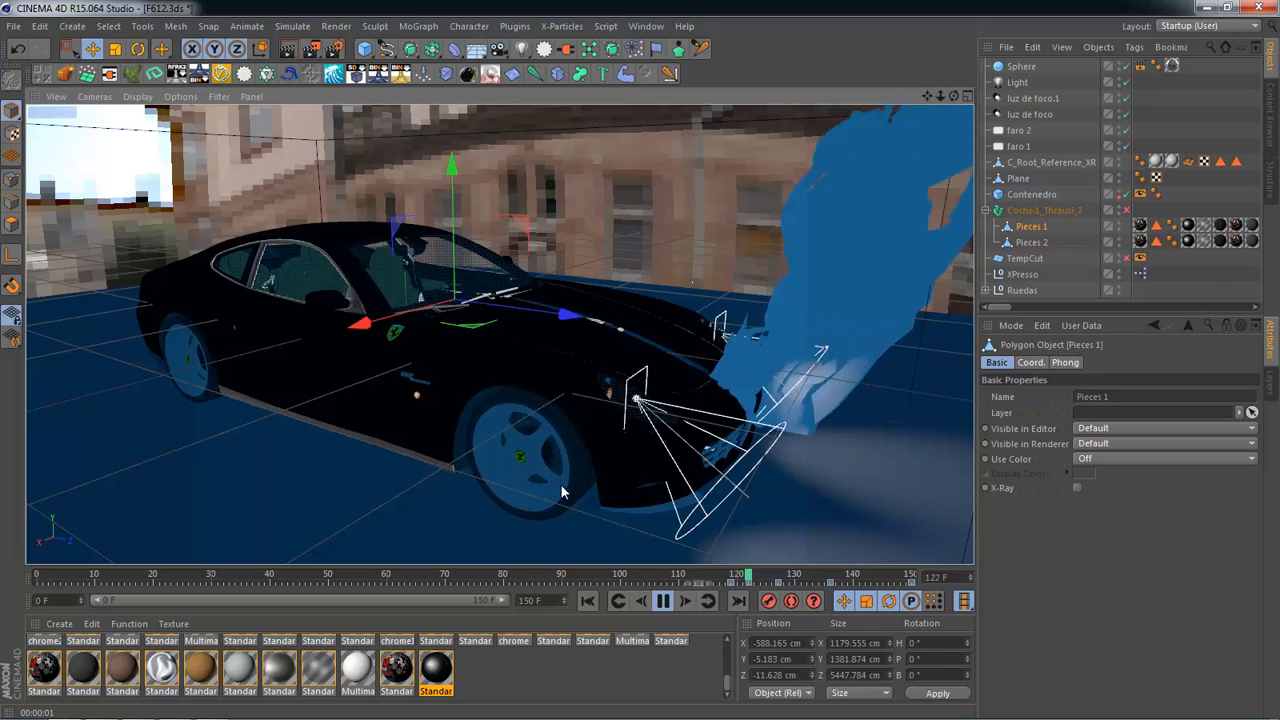
# Step: Switch to Fusion and show the output of the Transform1 node connected to the Welding_Sparks clip in the viewer
pyautogui.hotkey('alt', 'Tab')
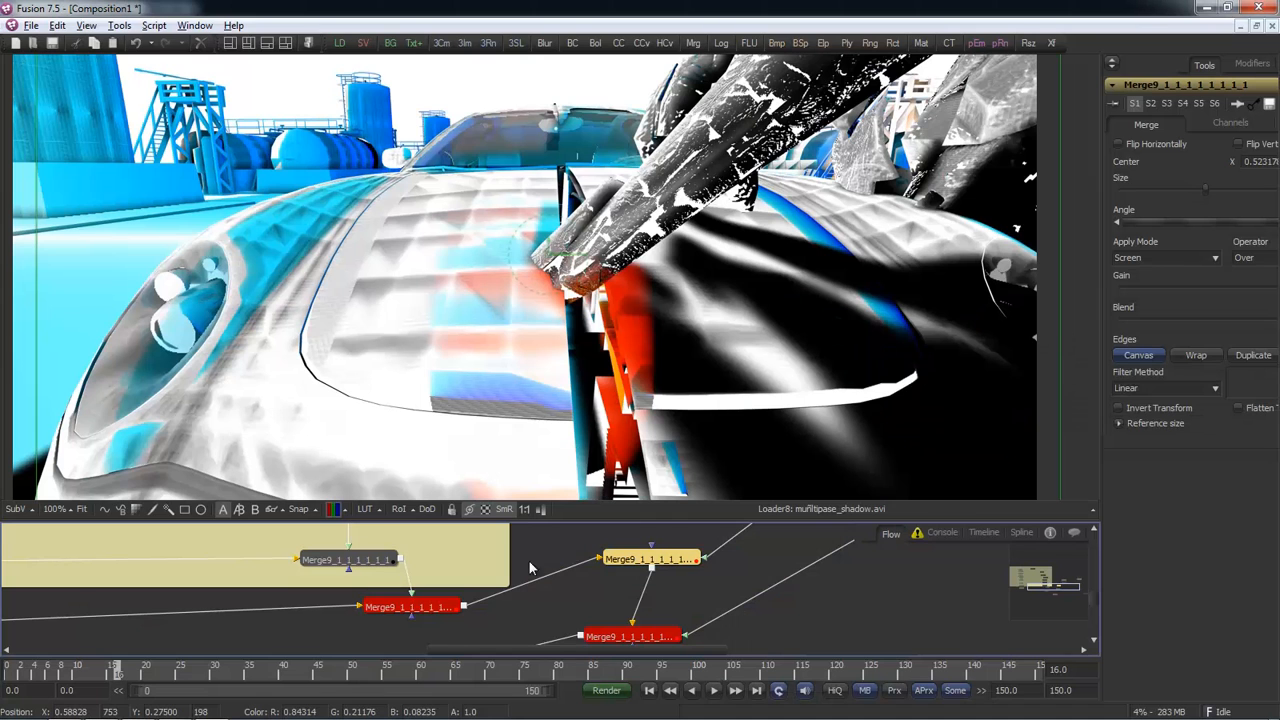
pyautogui.scroll(3, 710, 570)
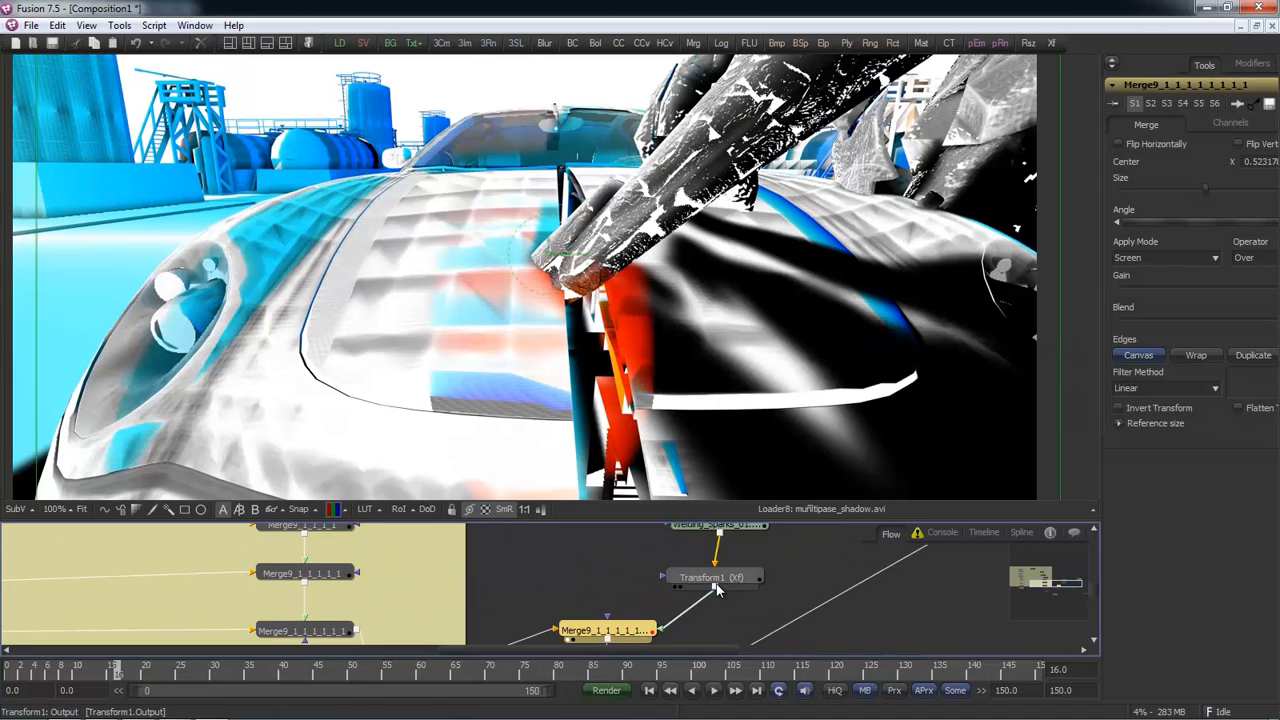
pyautogui.moveTo(677, 497); pyautogui.dragTo(670, 480)
pyautogui.moveTo(731, 587); pyautogui.dragTo(682, 623, button='middle')
pyautogui.moveTo(554, 257); pyautogui.dragTo(631, 329, button='middle')
pyautogui.moveTo(441, 564); pyautogui.dragTo(464, 576, button='middle')
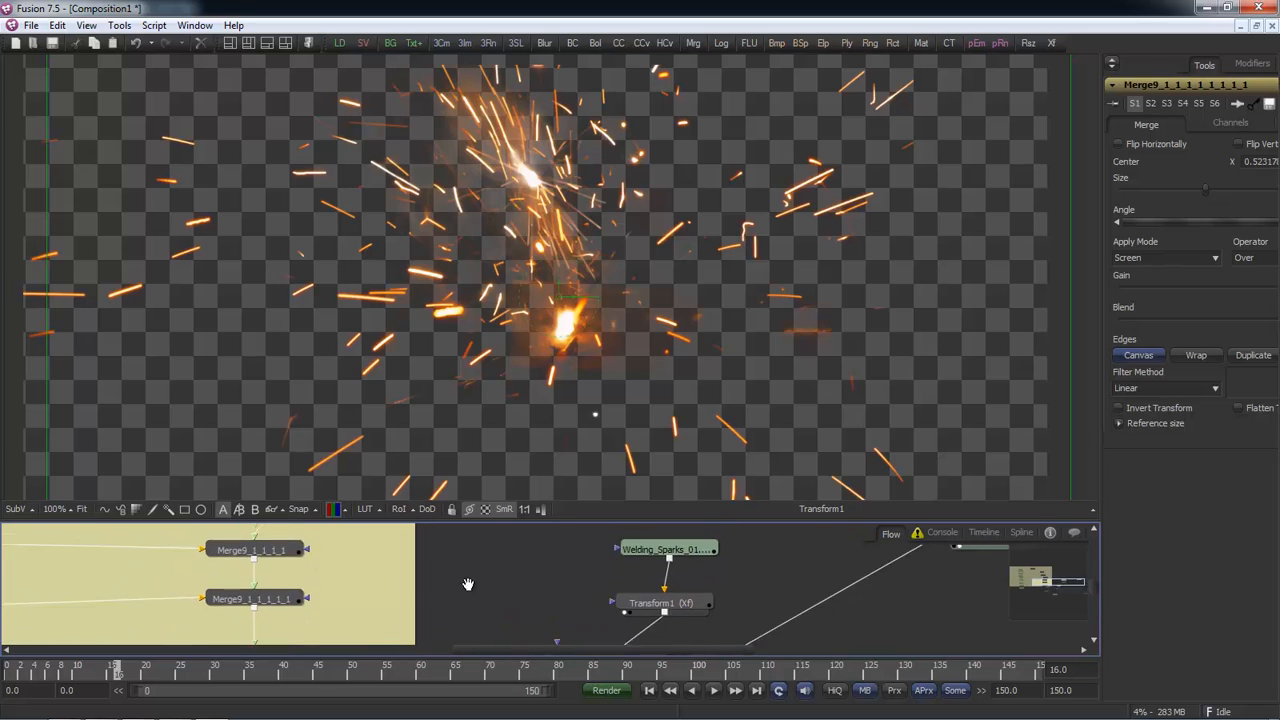
# Step: Switch back to Cinema 4D, rewind to frame 0 and render the car from a slightly raised front view
pyautogui.hotkey('alt', 'Tab')
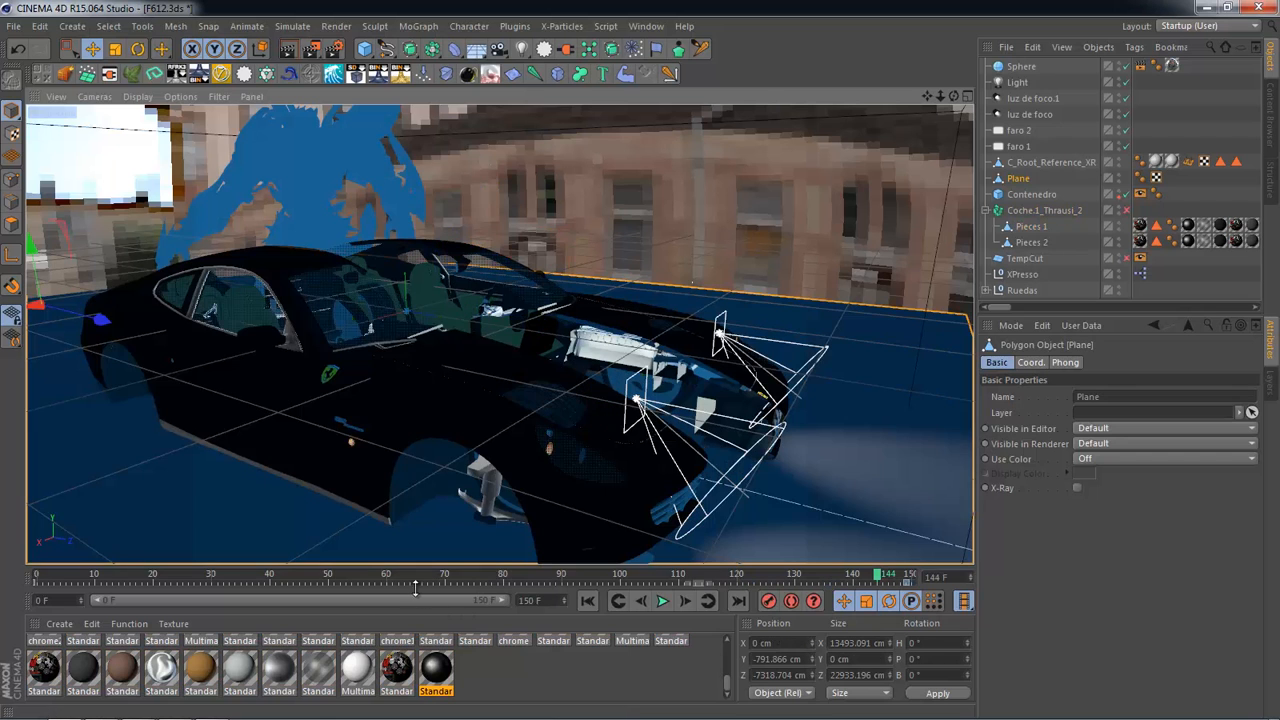
pyautogui.moveTo(387, 579); pyautogui.dragTo(37, 579)
pyautogui.keyDown('alt'); pyautogui.moveTo(504, 416); pyautogui.dragTo(573, 392); pyautogui.keyUp('alt')
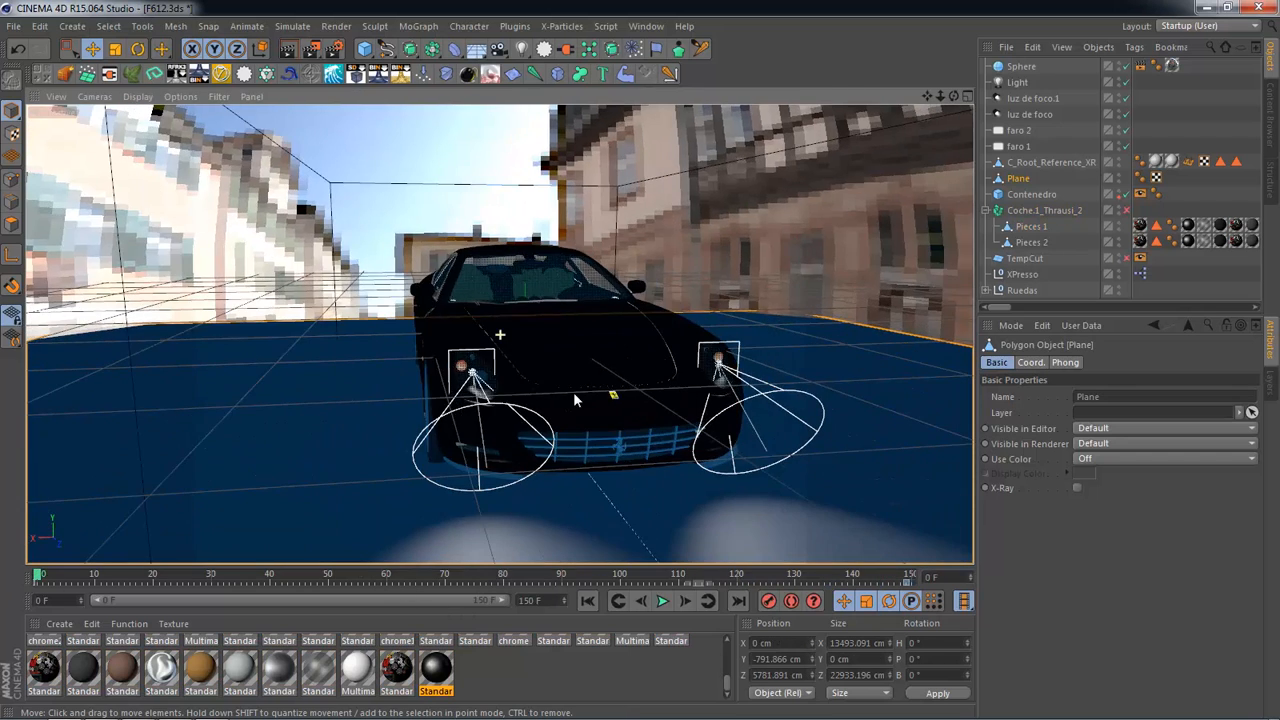
pyautogui.keyDown('alt'); pyautogui.moveTo(665, 419); pyautogui.dragTo(674, 400); pyautogui.keyUp('alt')
pyautogui.keyDown('alt'); pyautogui.moveTo(674, 400); pyautogui.dragTo(600, 372, button='middle'); pyautogui.keyUp('alt')
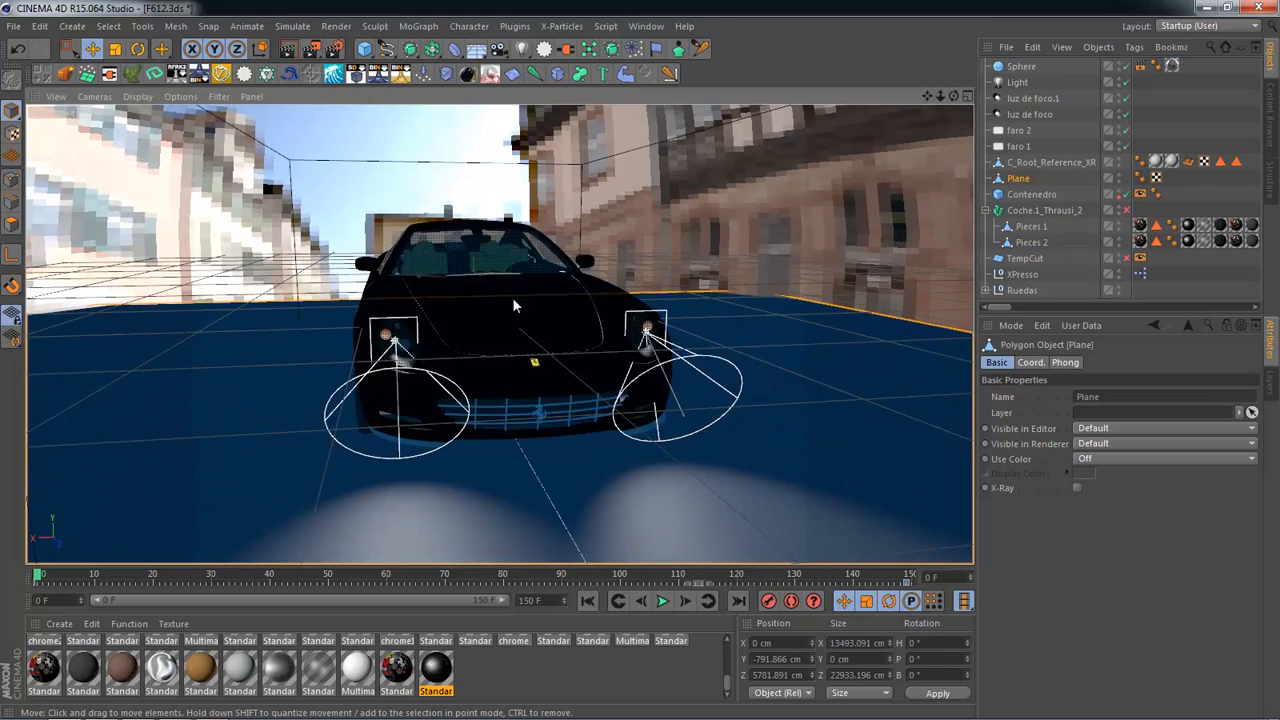
pyautogui.keyDown('alt'); pyautogui.moveTo(513, 299); pyautogui.dragTo(513, 283); pyautogui.keyUp('alt')
pyautogui.click(302, 50)
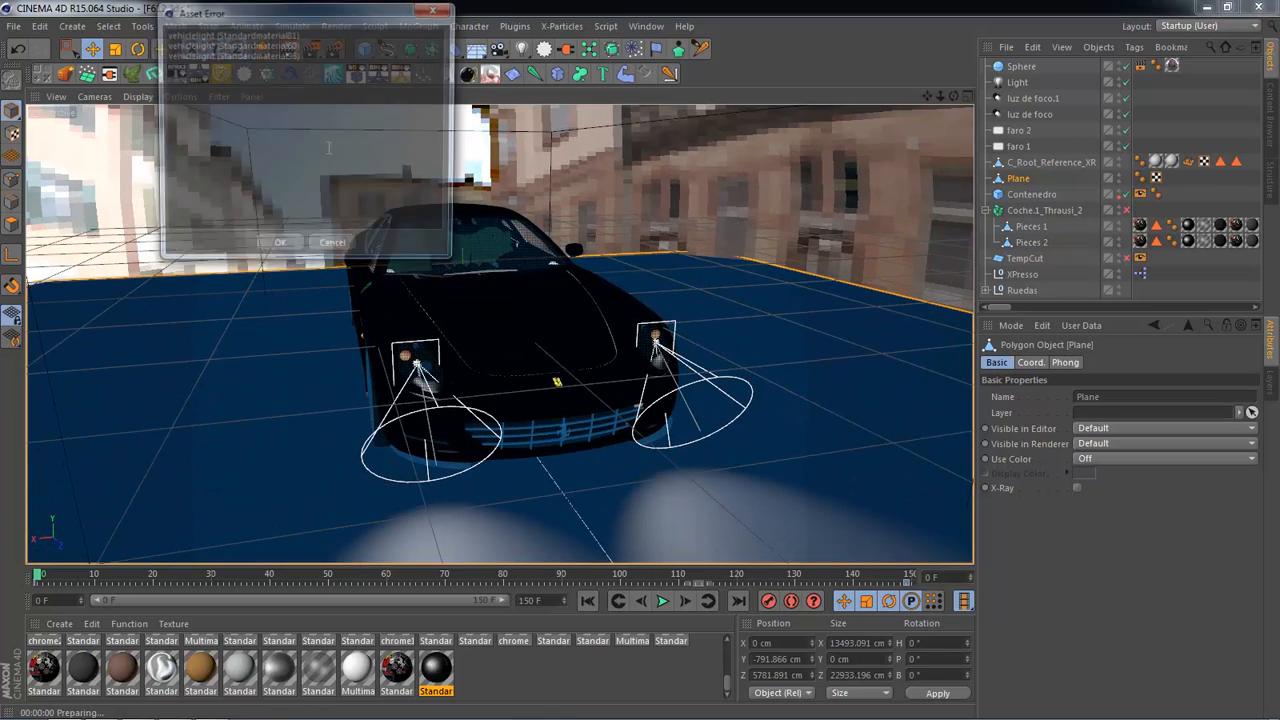
pyautogui.click(286, 249)
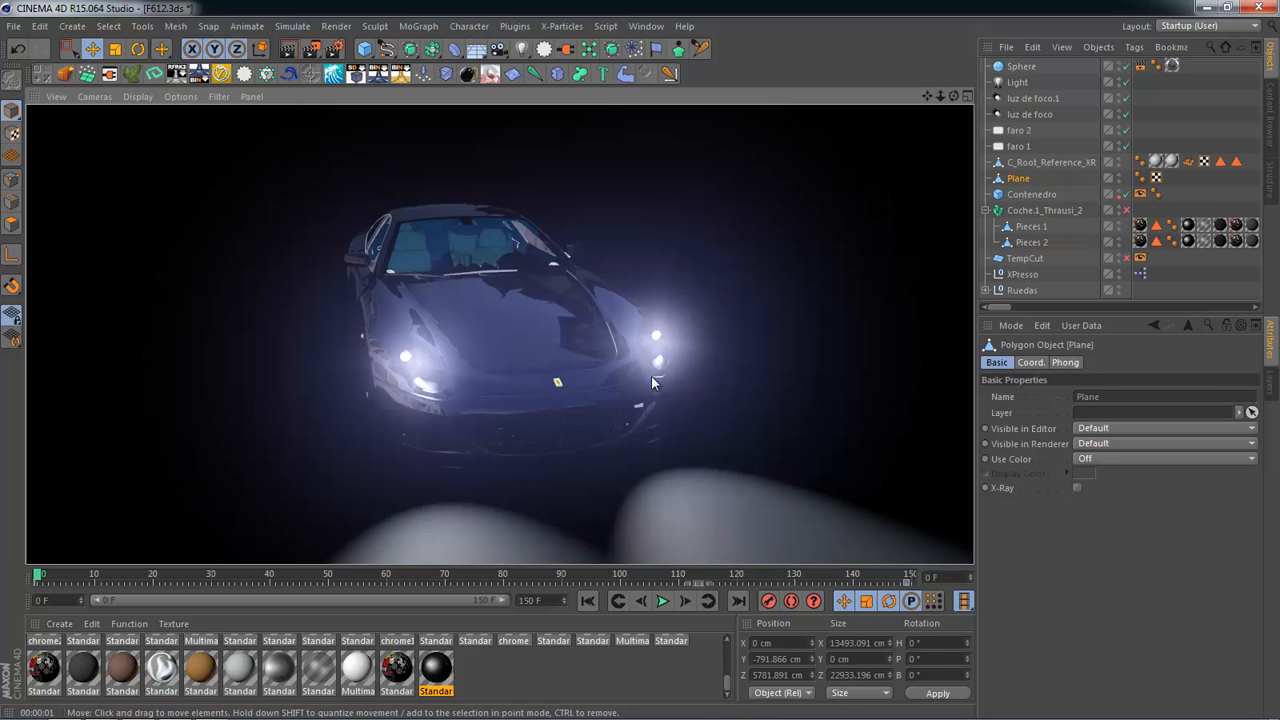
# Step: Add the Ambient Occlusion effect in the render settings and close them
pyautogui.keyDown('alt'); pyautogui.moveTo(485, 393); pyautogui.dragTo(610, 345); pyautogui.keyUp('alt')
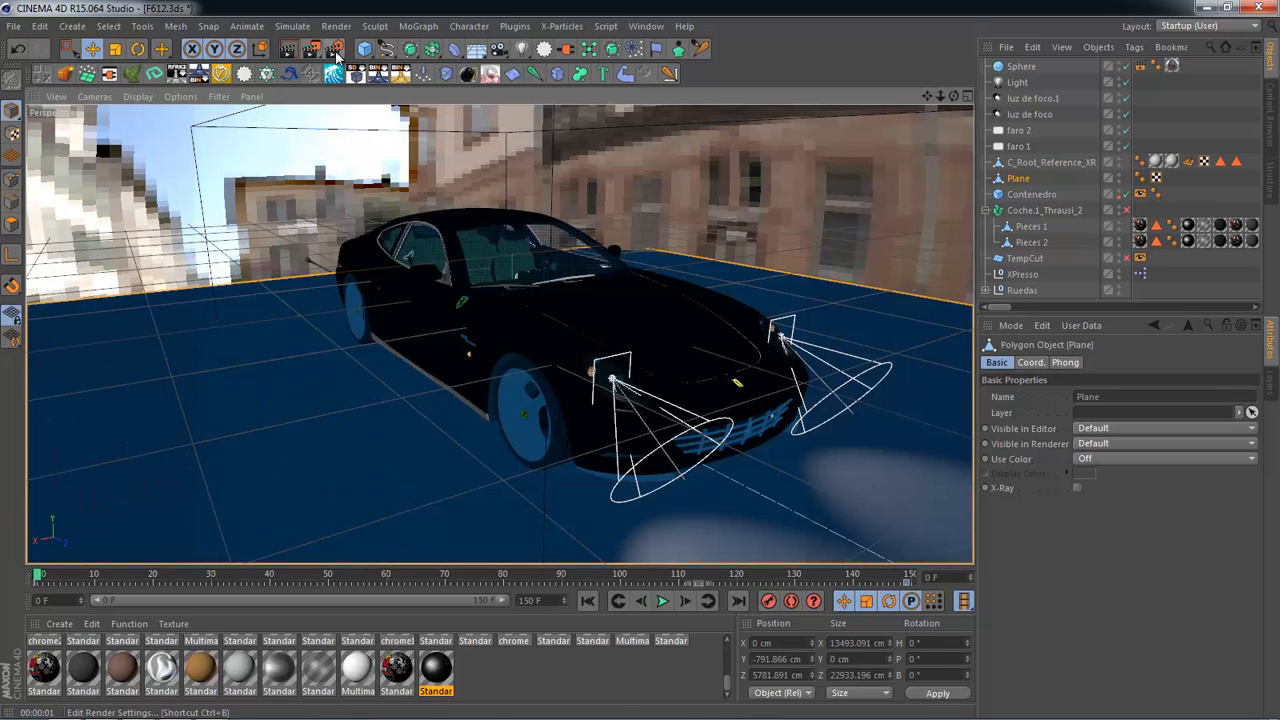
pyautogui.click(335, 52)
pyautogui.moveTo(172, 143); pyautogui.dragTo(266, 125)
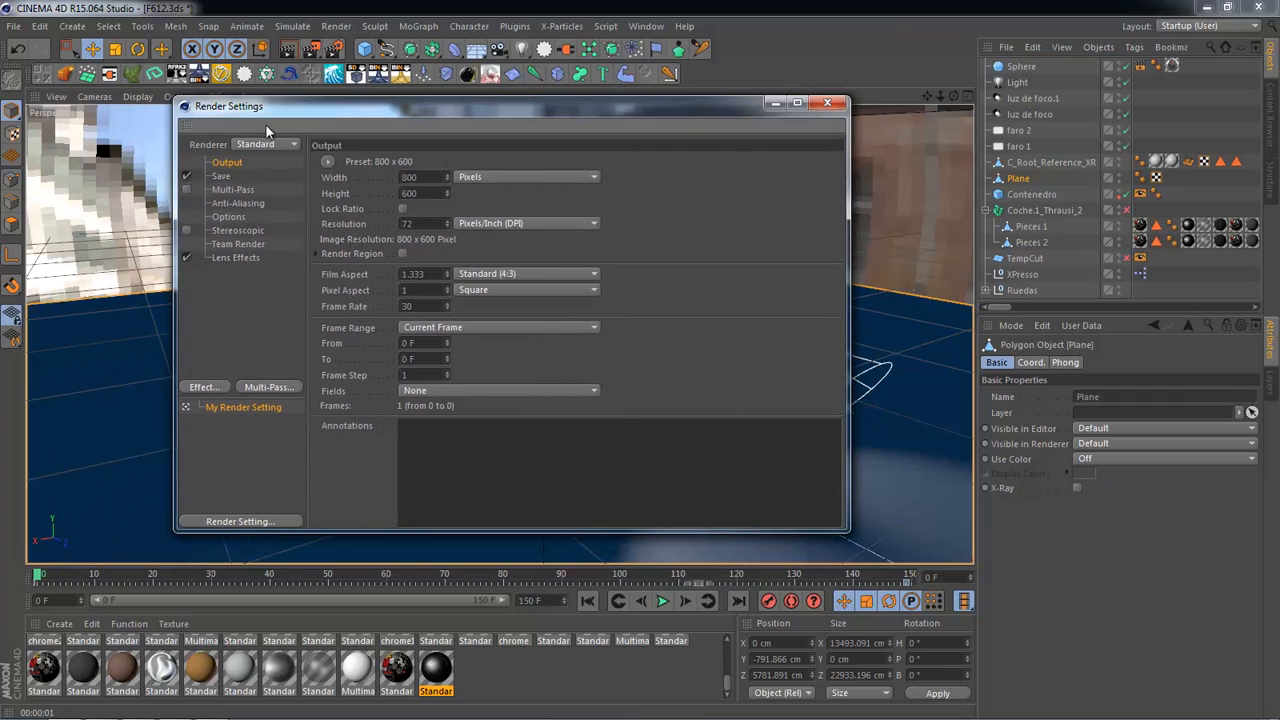
pyautogui.click(245, 258)
pyautogui.click(224, 389)
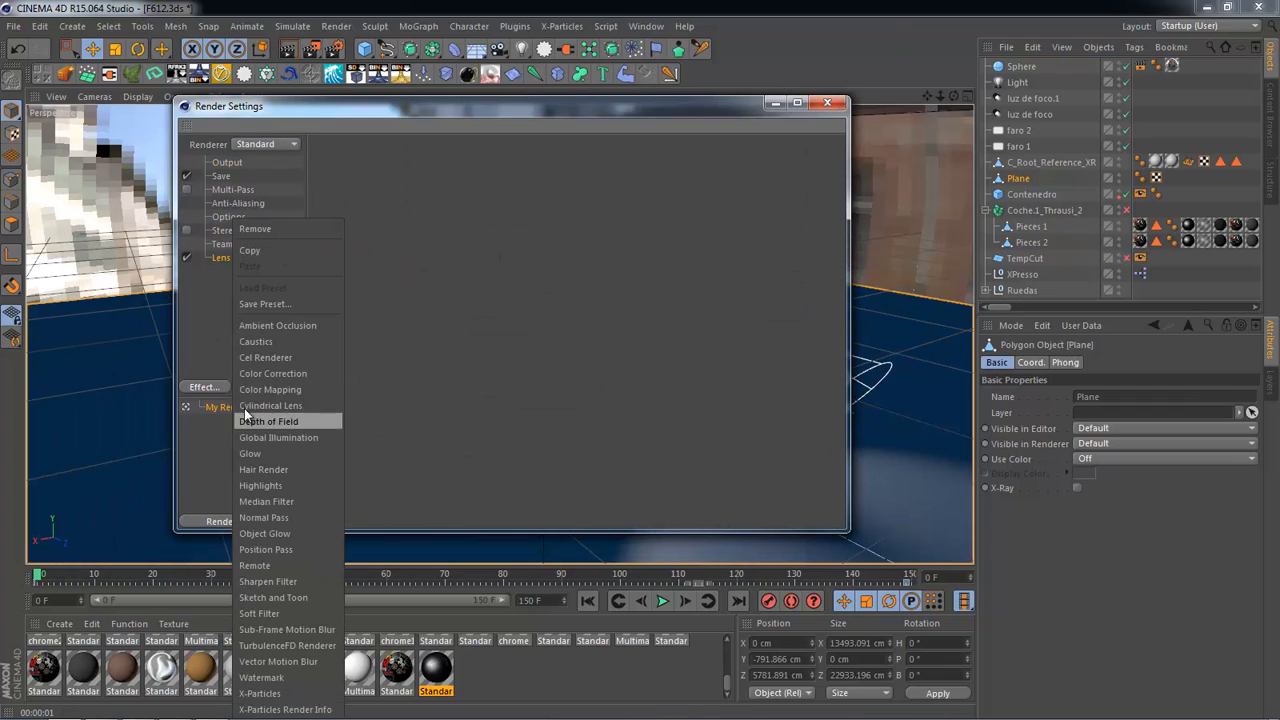
pyautogui.click(261, 327)
pyautogui.click(826, 105)
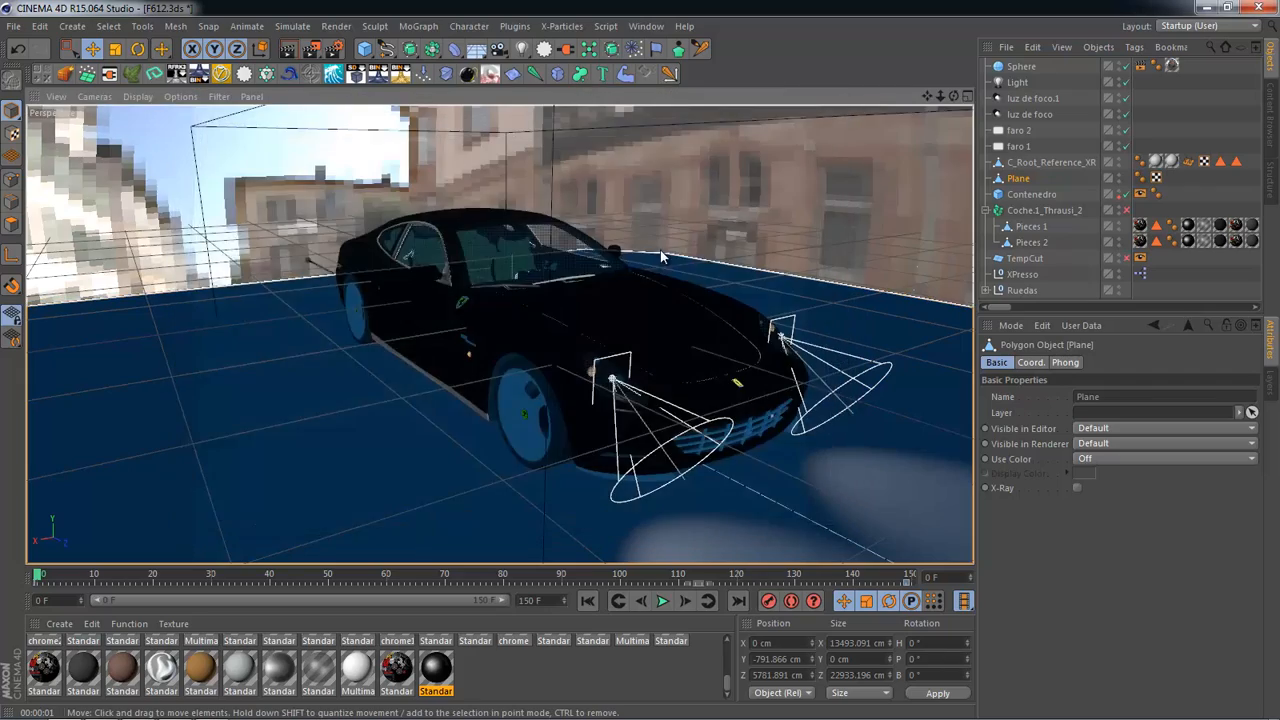
# Step: Play the animation to review the splitting car from a low side view and from above, stopping at frame 128
pyautogui.keyDown('alt'); pyautogui.moveTo(620, 360); pyautogui.dragTo(440, 311); pyautogui.keyUp('alt')
pyautogui.click(662, 601)
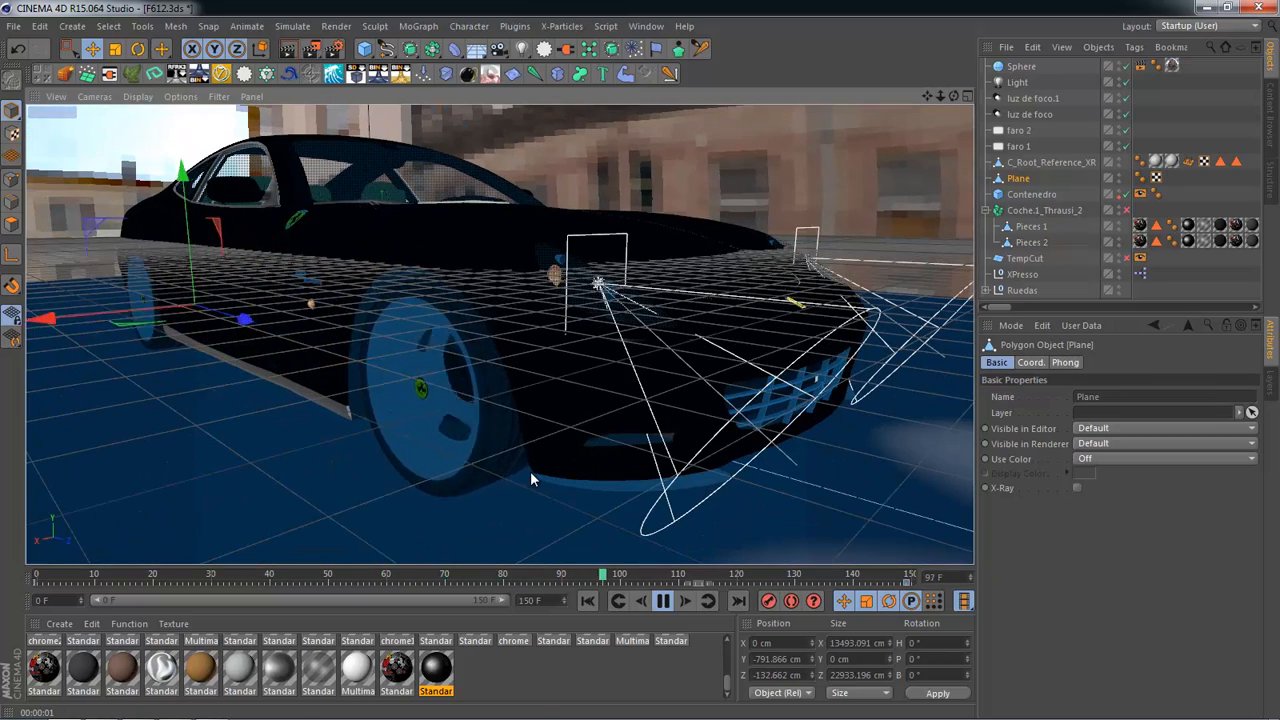
pyautogui.hotkey('shift', 'g')
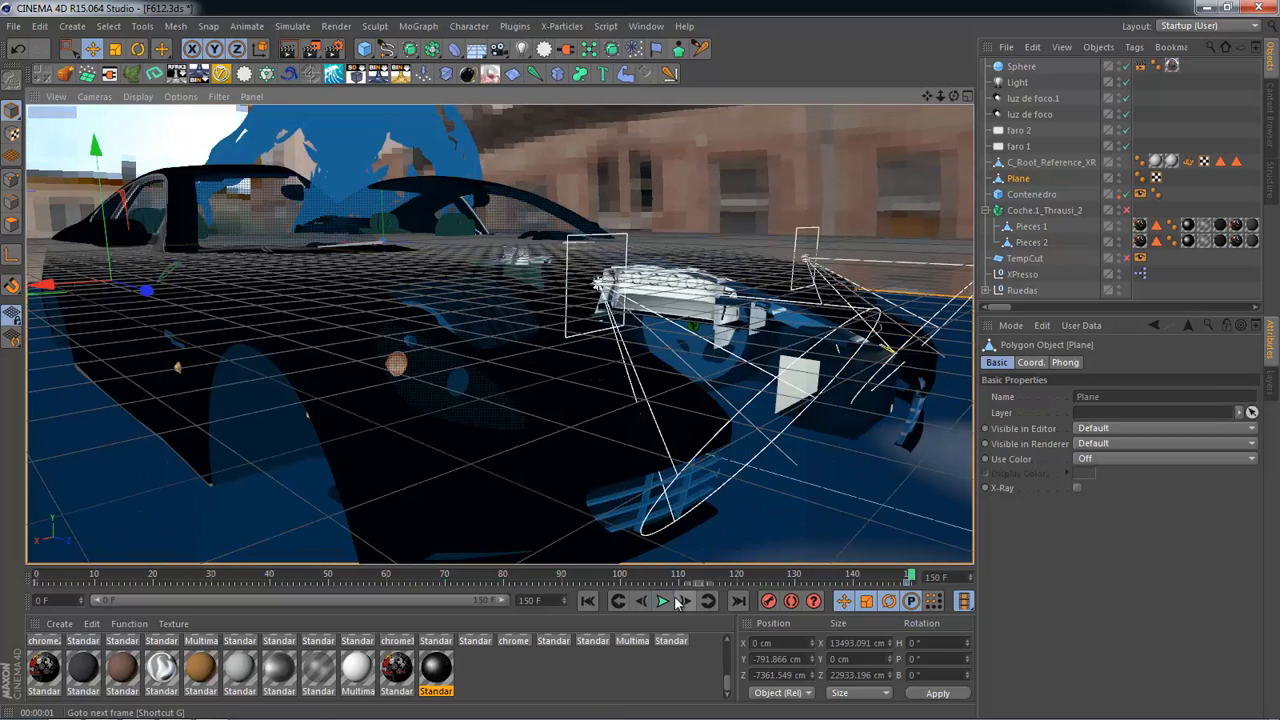
pyautogui.click(663, 608)
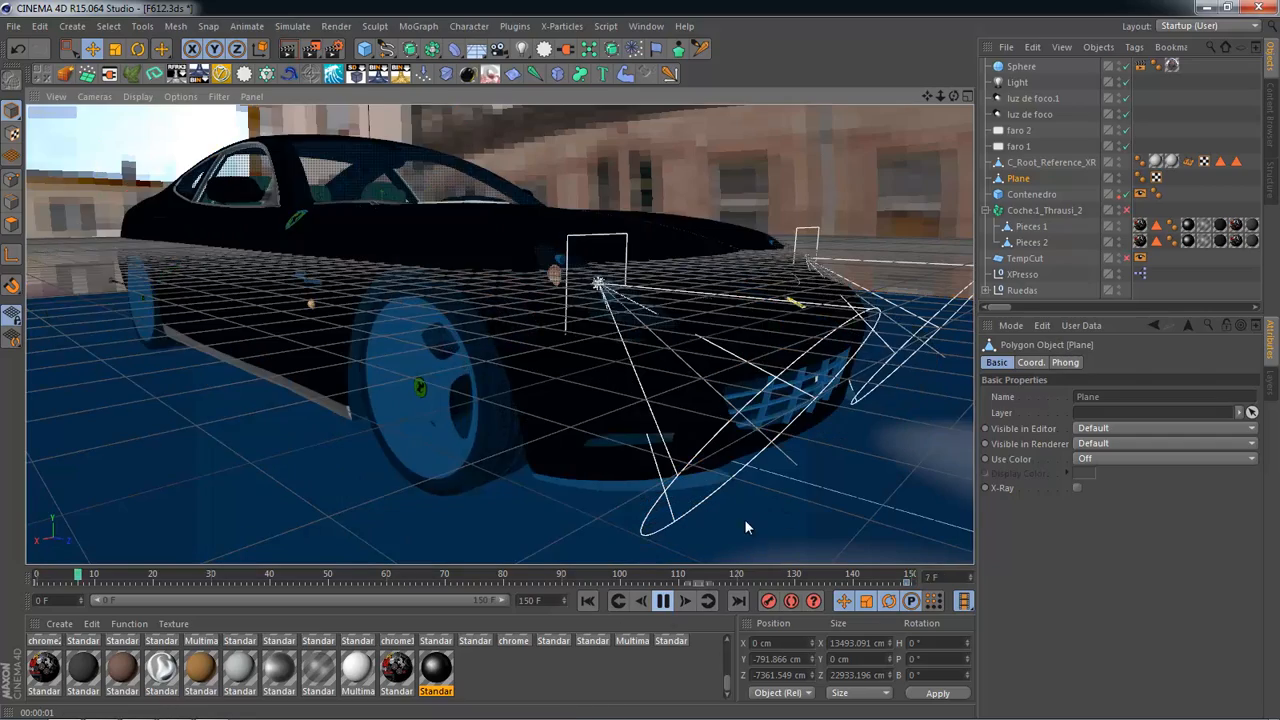
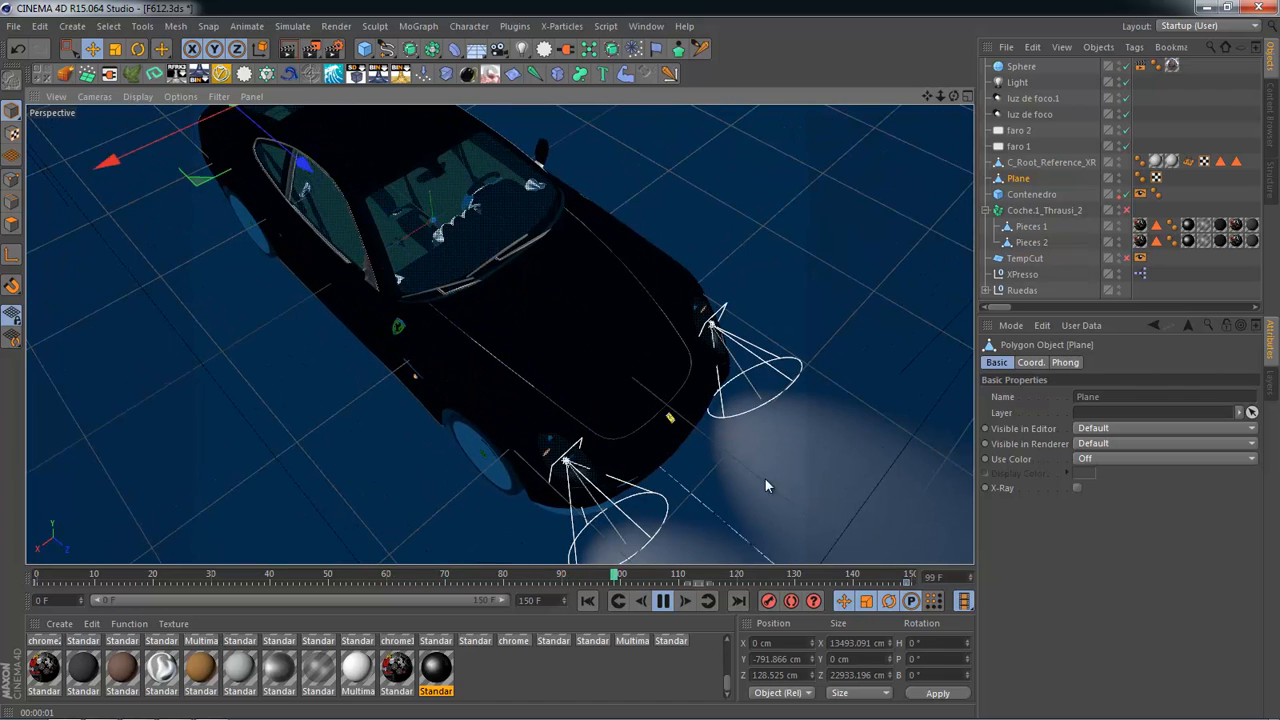
pyautogui.click(663, 600)
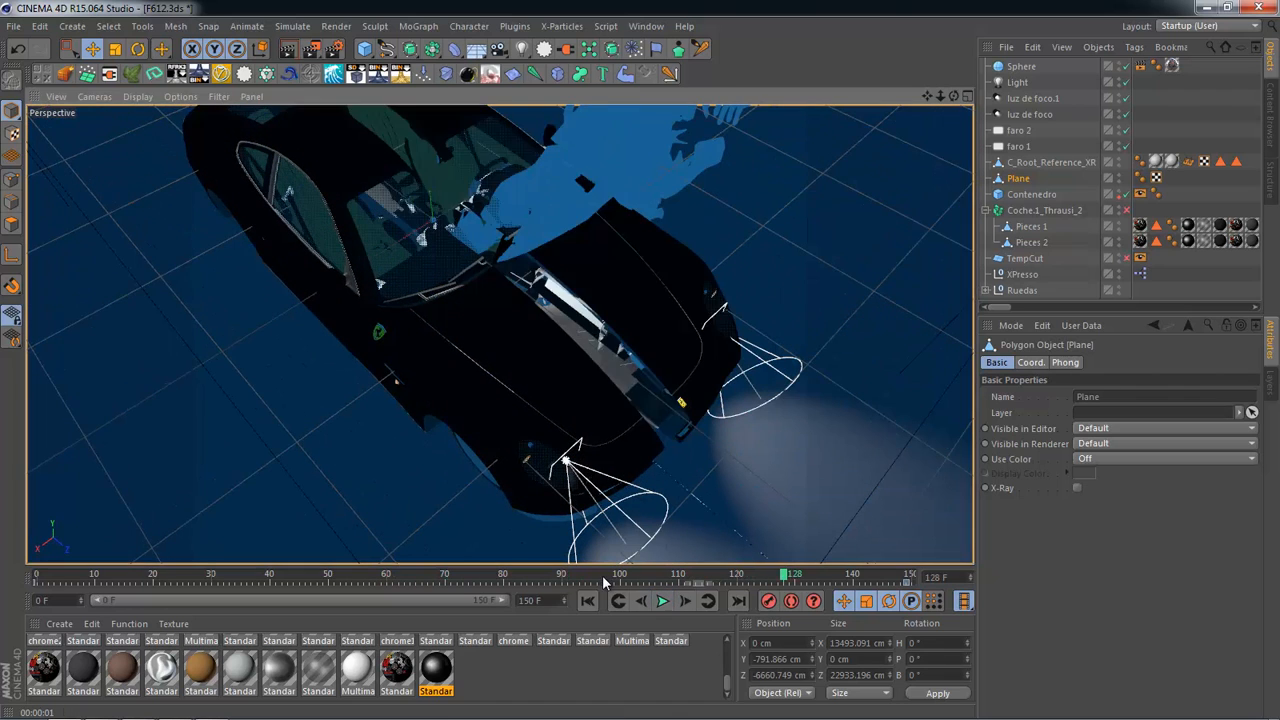
# Step: Scrub between the splitting frames around 127 to 134 and frame 2, viewing the car from the side and the front
pyautogui.moveTo(411, 578); pyautogui.dragTo(826, 553)
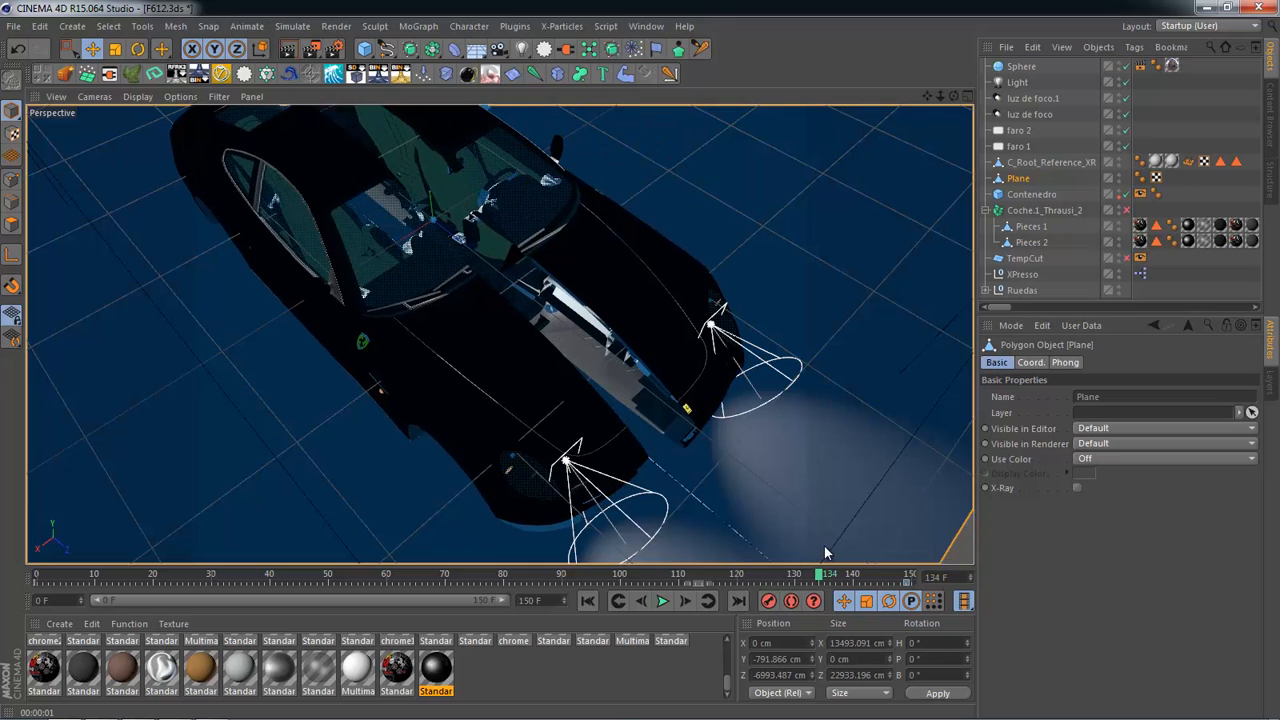
pyautogui.moveTo(745, 578); pyautogui.dragTo(778, 555)
pyautogui.keyDown('alt'); pyautogui.moveTo(765, 430); pyautogui.dragTo(645, 175); pyautogui.keyUp('alt')
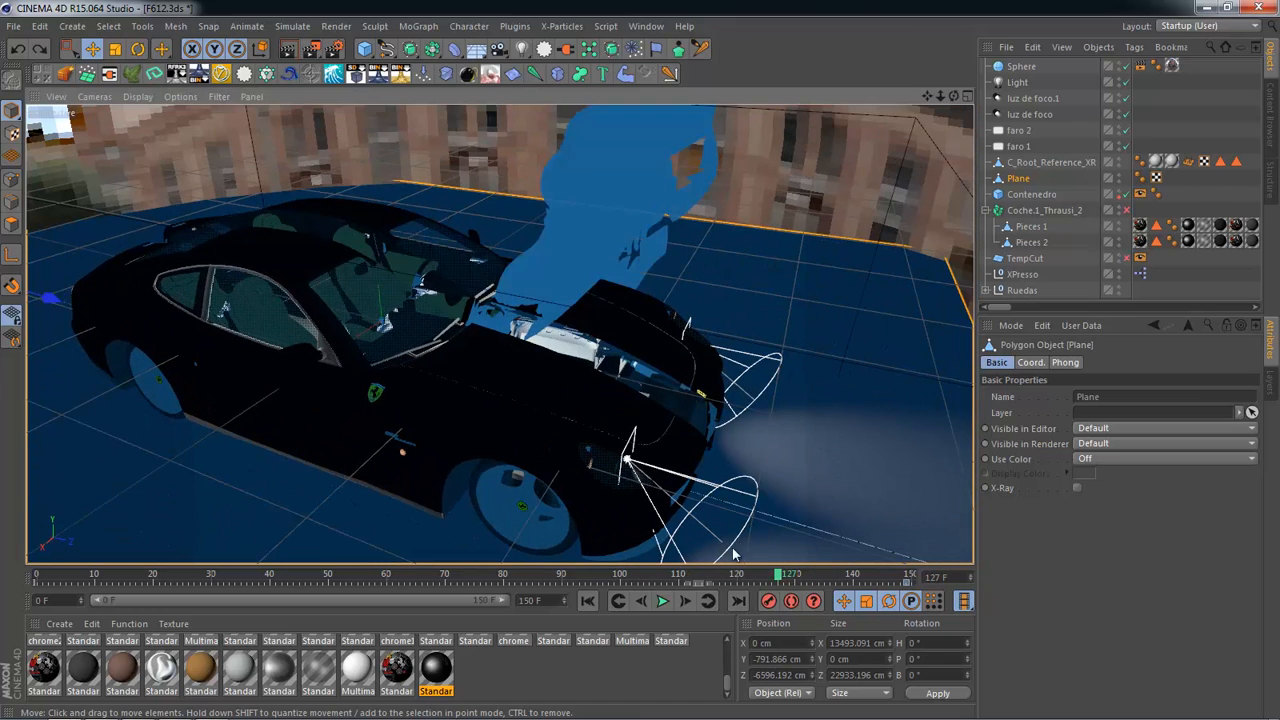
pyautogui.moveTo(720, 572); pyautogui.dragTo(48, 575)
pyautogui.keyDown('alt'); pyautogui.moveTo(255, 136); pyautogui.dragTo(409, 334); pyautogui.keyUp('alt')
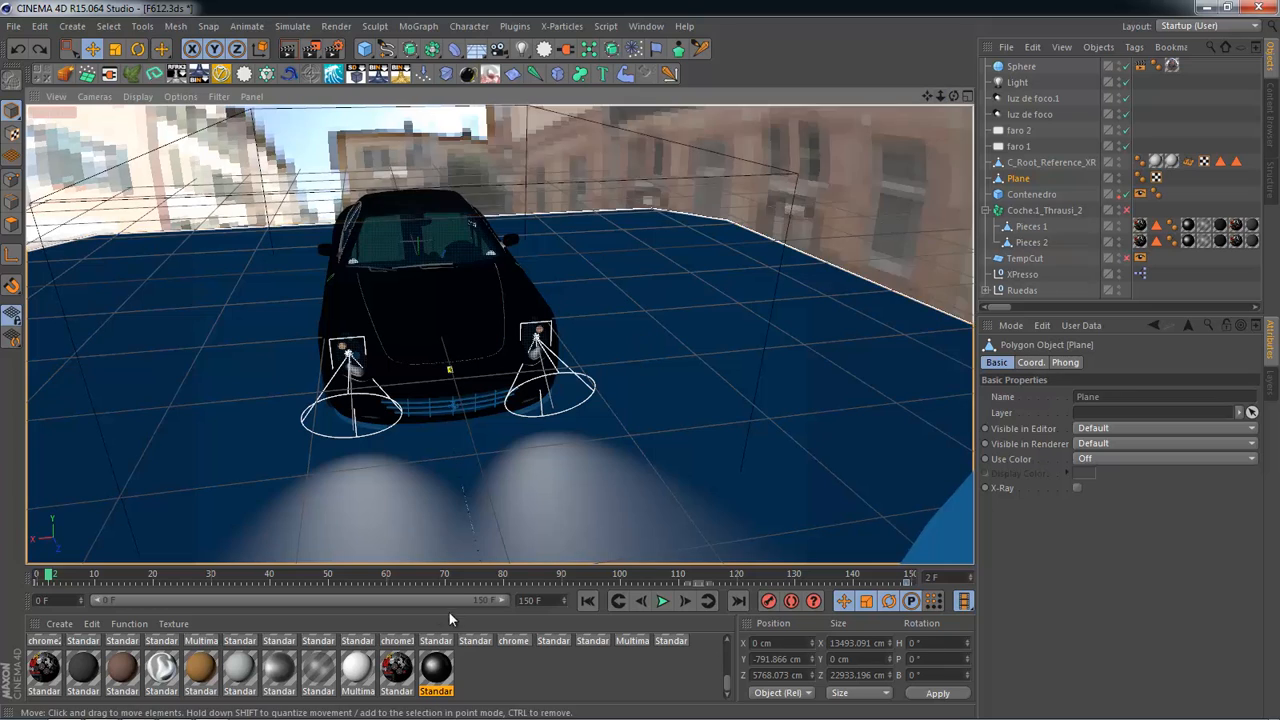
# Step: Render the unsplit car at frame 2 from a raised three-quarter front view, accepting the missing textures
pyautogui.keyDown('alt'); pyautogui.moveTo(510, 530); pyautogui.dragTo(290, 191); pyautogui.keyUp('alt')
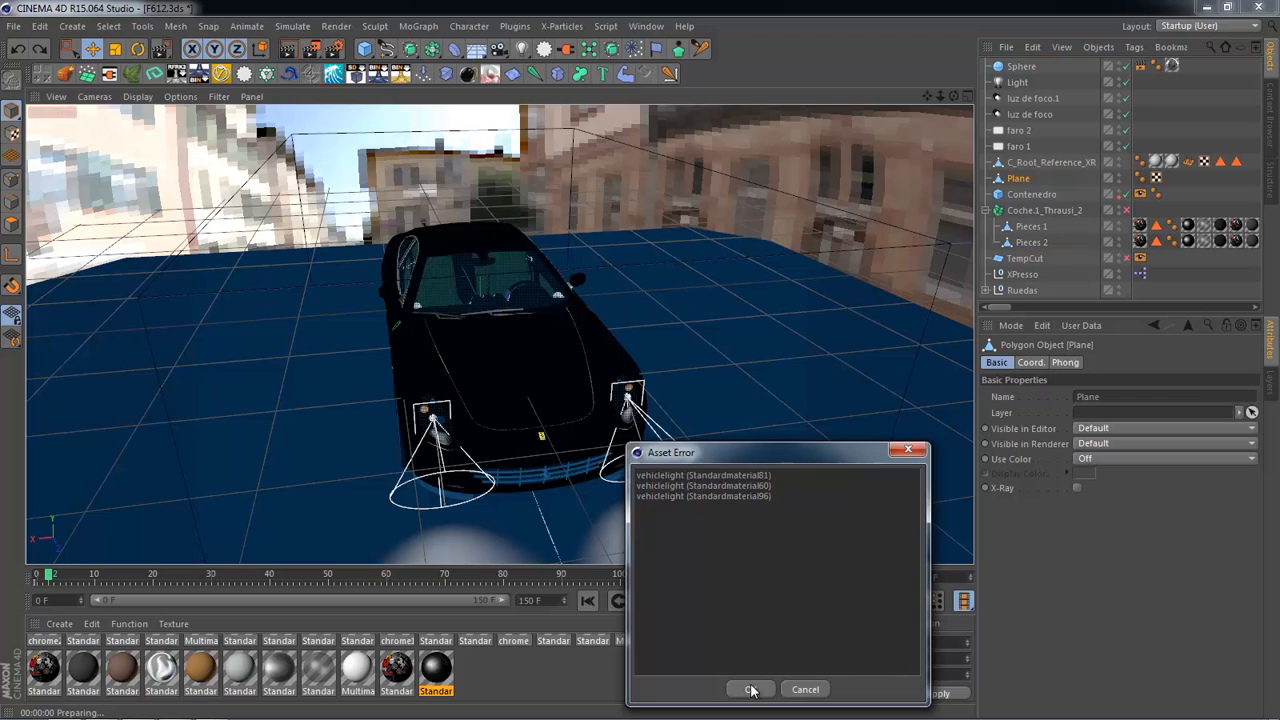
pyautogui.click(750, 689)
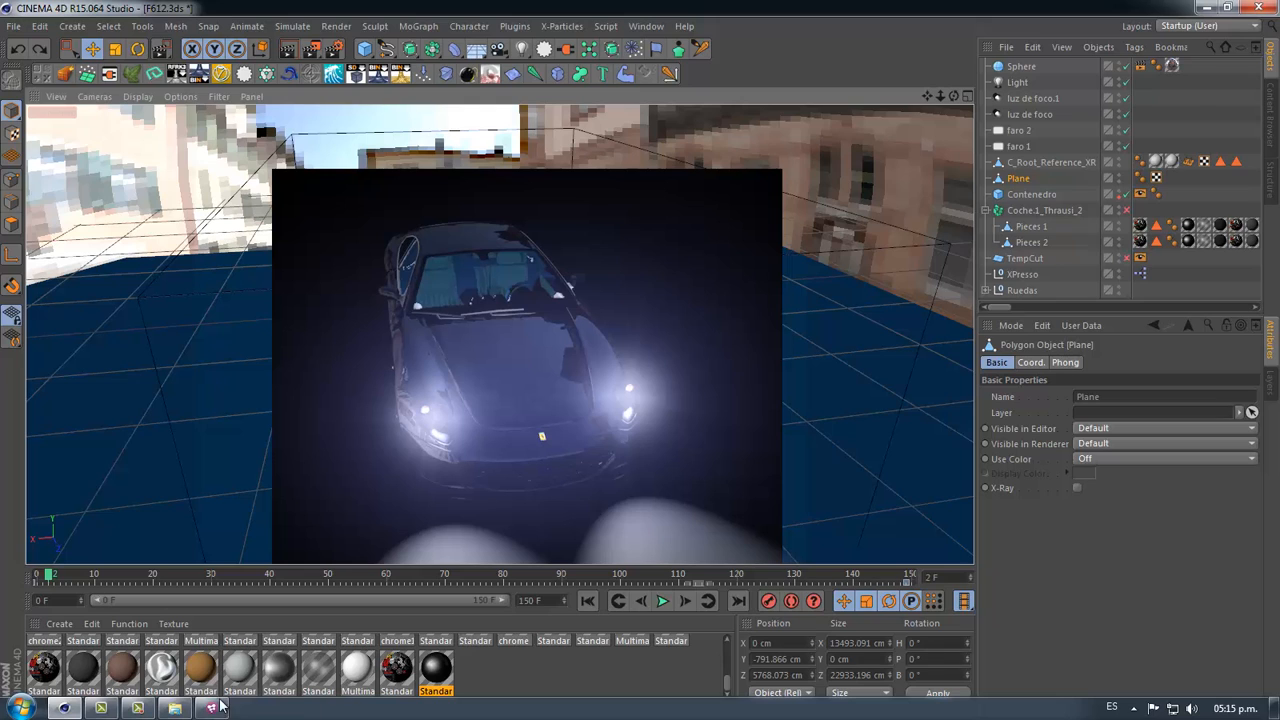
# Step: Switch to Fusion, show the RGB pass loader in the viewer and start its playback
pyautogui.click(211, 707)
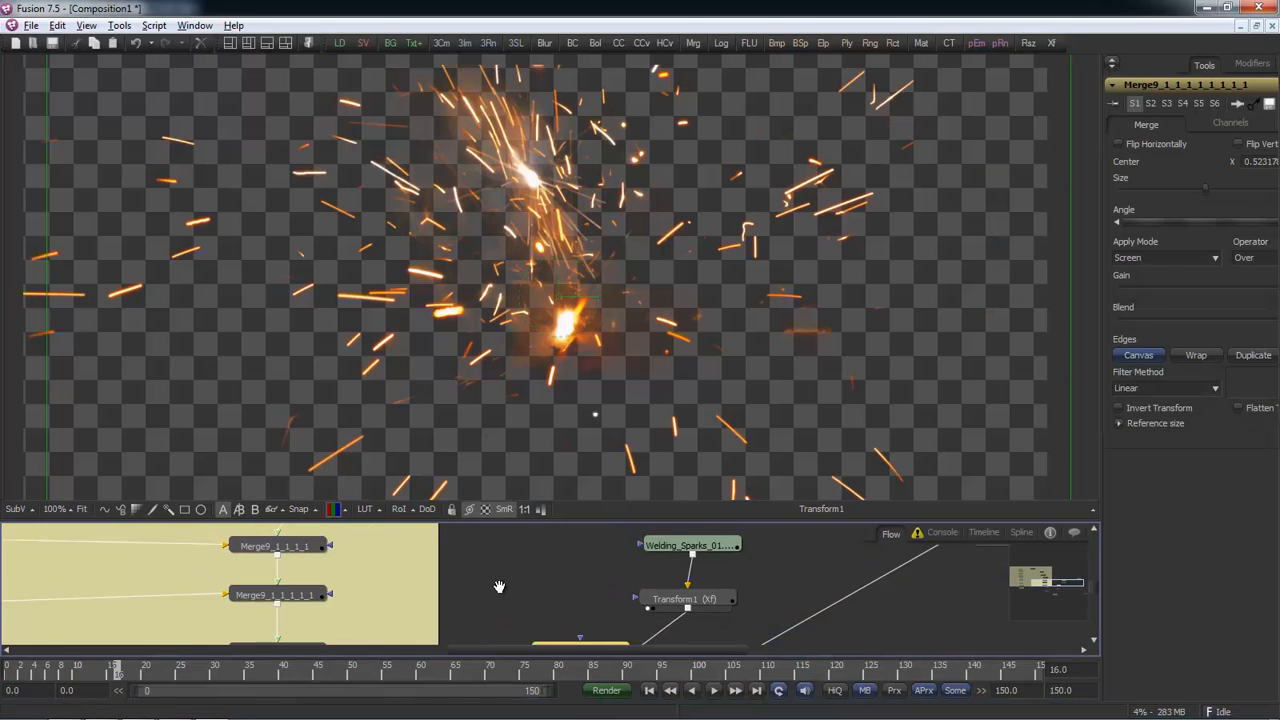
pyautogui.moveTo(499, 587); pyautogui.dragTo(680, 621, button='middle')
pyautogui.moveTo(311, 574); pyautogui.dragTo(585, 643, button='middle')
pyautogui.moveTo(303, 600); pyautogui.dragTo(313, 553, button='middle')
pyautogui.click(196, 579)
pyautogui.click(714, 691)
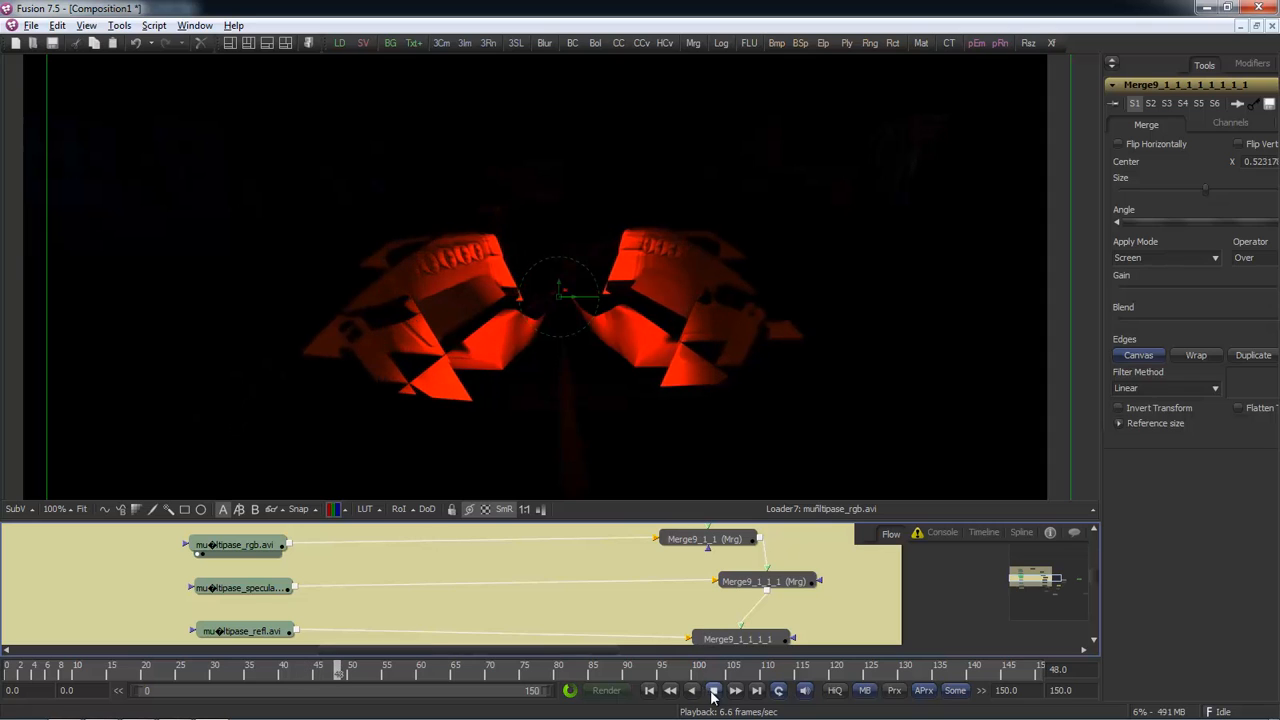
# Step: Switch back to Cinema 4D, go to frame 130 and select the Pieces 2 car half in a close, low front view
pyautogui.hotkey('alt', 'Tab')
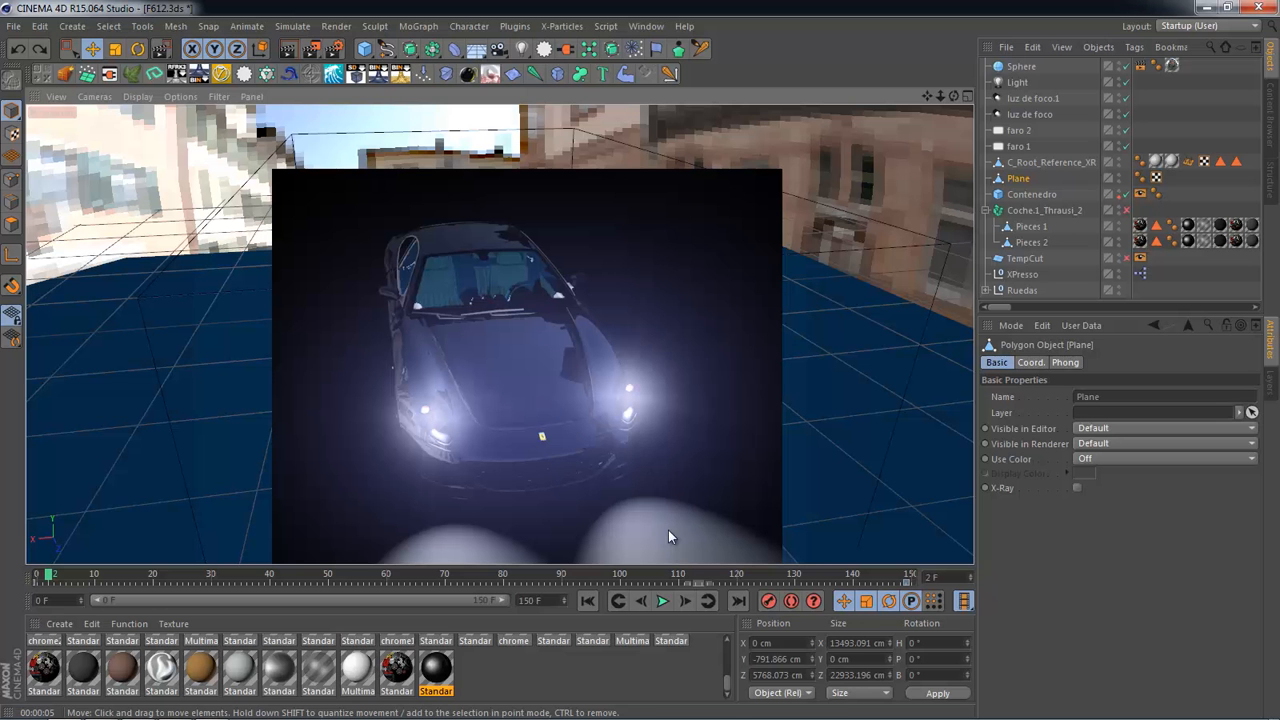
pyautogui.moveTo(660, 574); pyautogui.dragTo(798, 572)
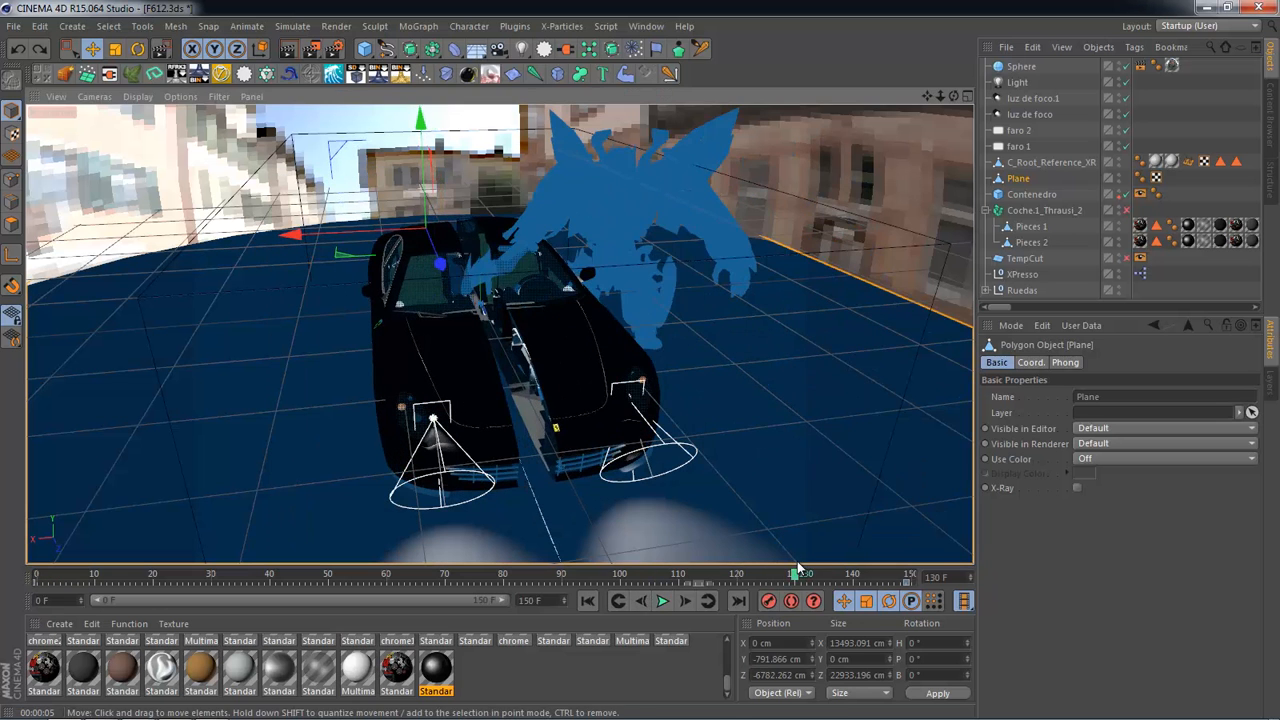
pyautogui.moveTo(540, 436); pyautogui.dragTo(563, 434)
pyautogui.scroll(5, 551, 441)
pyautogui.keyDown('alt'); pyautogui.moveTo(472, 377); pyautogui.dragTo(388, 336); pyautogui.keyUp('alt')
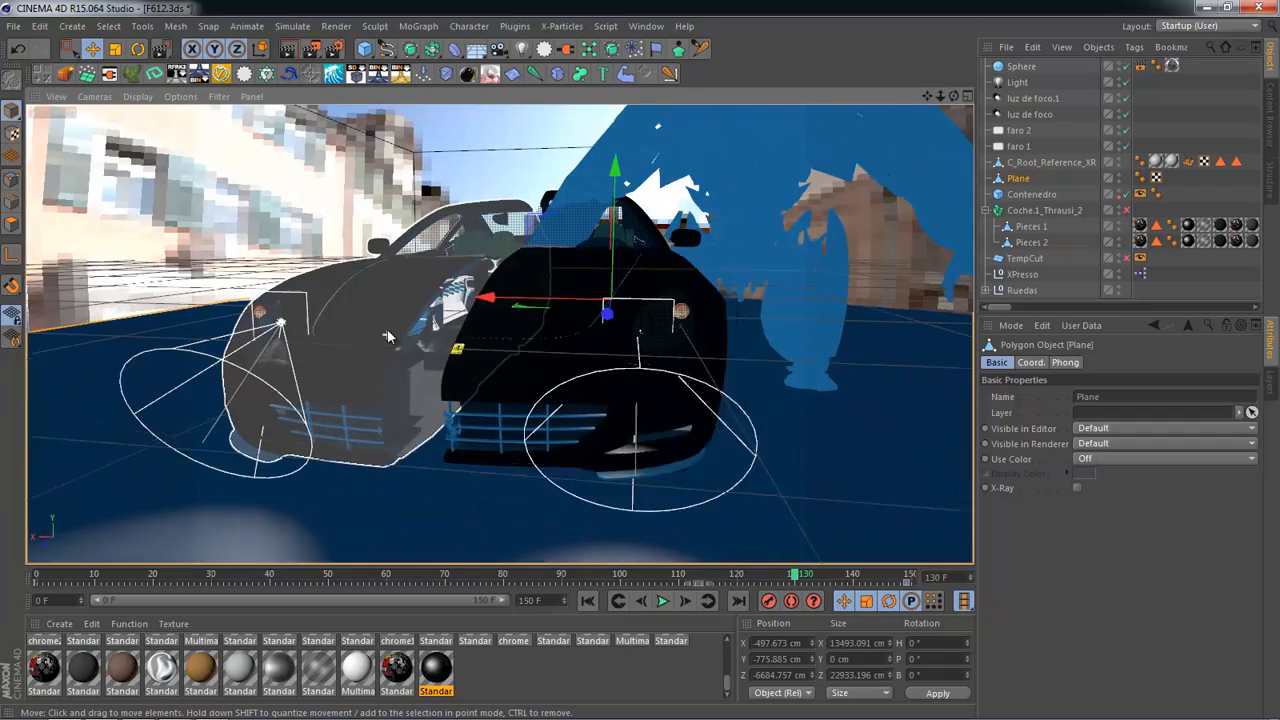
pyautogui.scroll(1, 388, 336)
pyautogui.click(434, 345)
pyautogui.scroll(3, 436, 340)
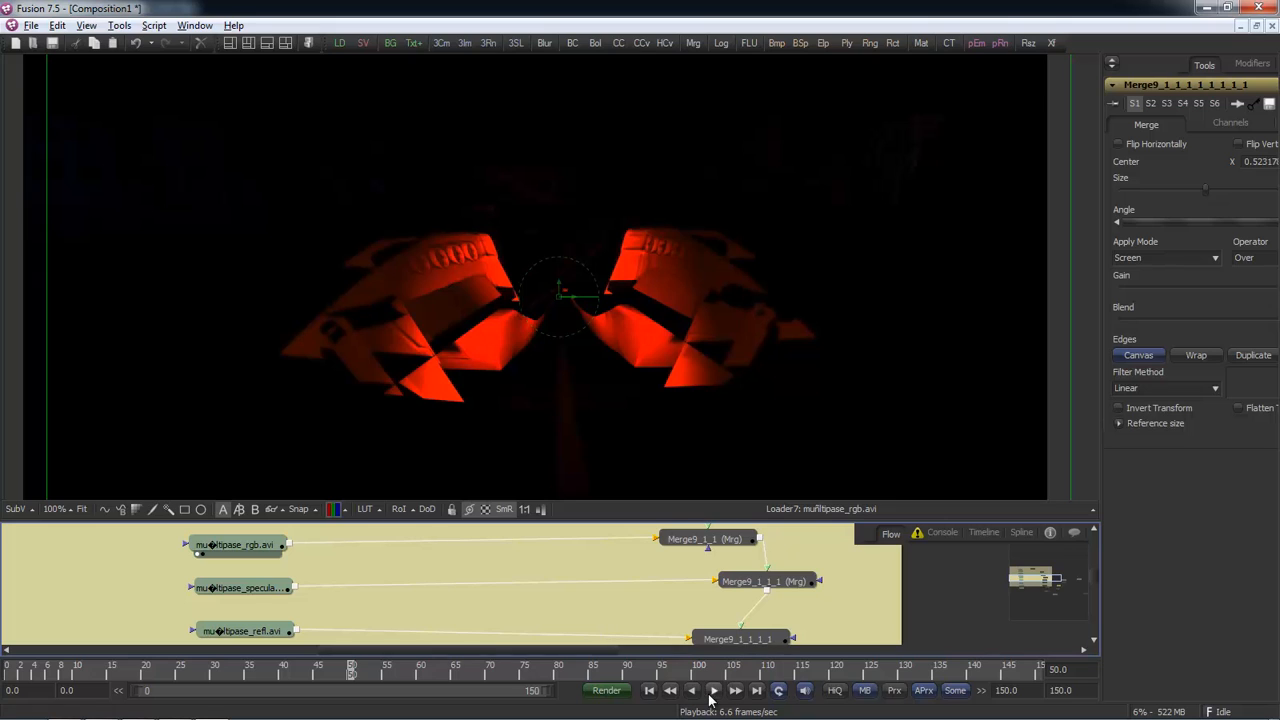
# Step: Switch to Fusion and play back the RGB pass and the specular pass in the viewer
pyautogui.click(712, 693)
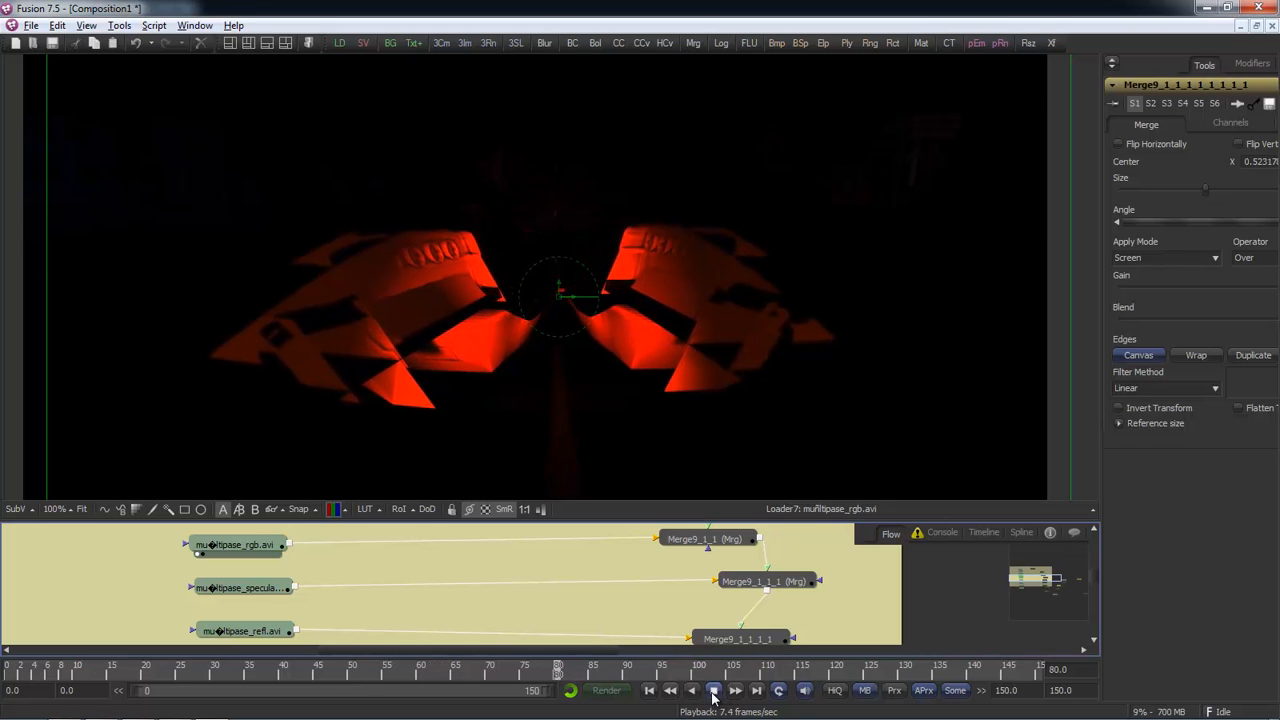
pyautogui.click(713, 692)
pyautogui.moveTo(288, 588); pyautogui.dragTo(374, 434)
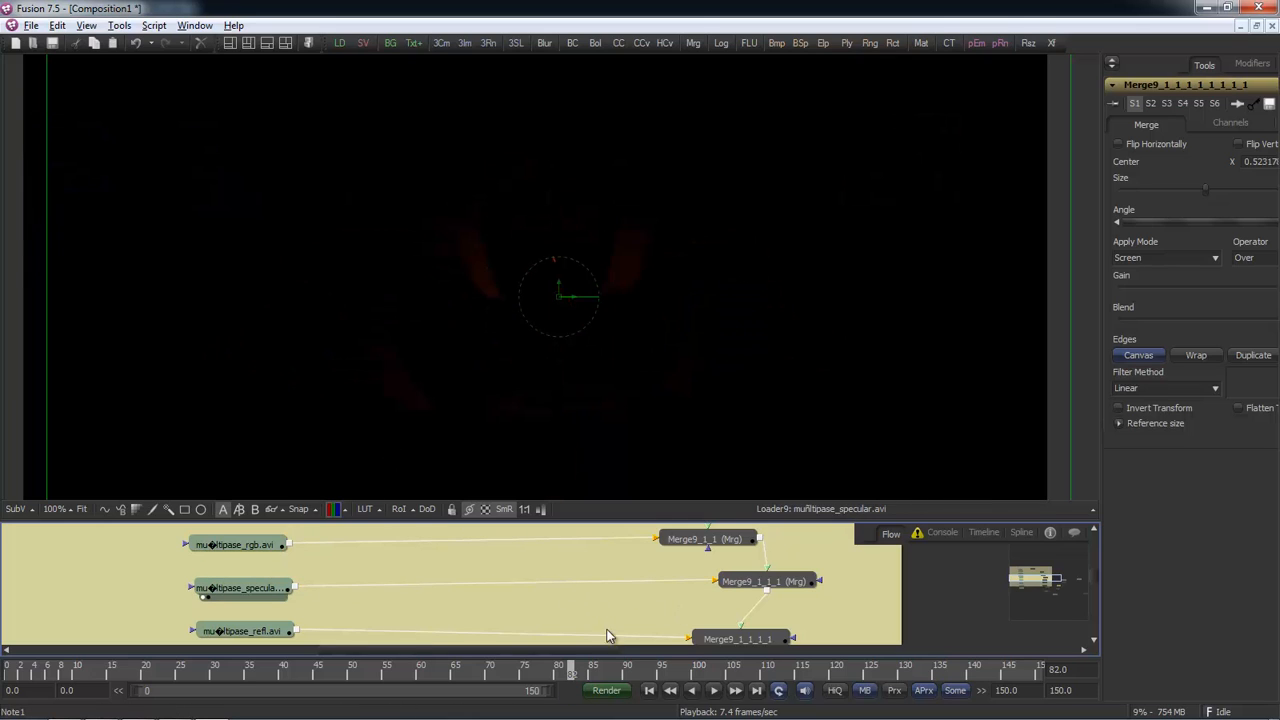
pyautogui.click(713, 691)
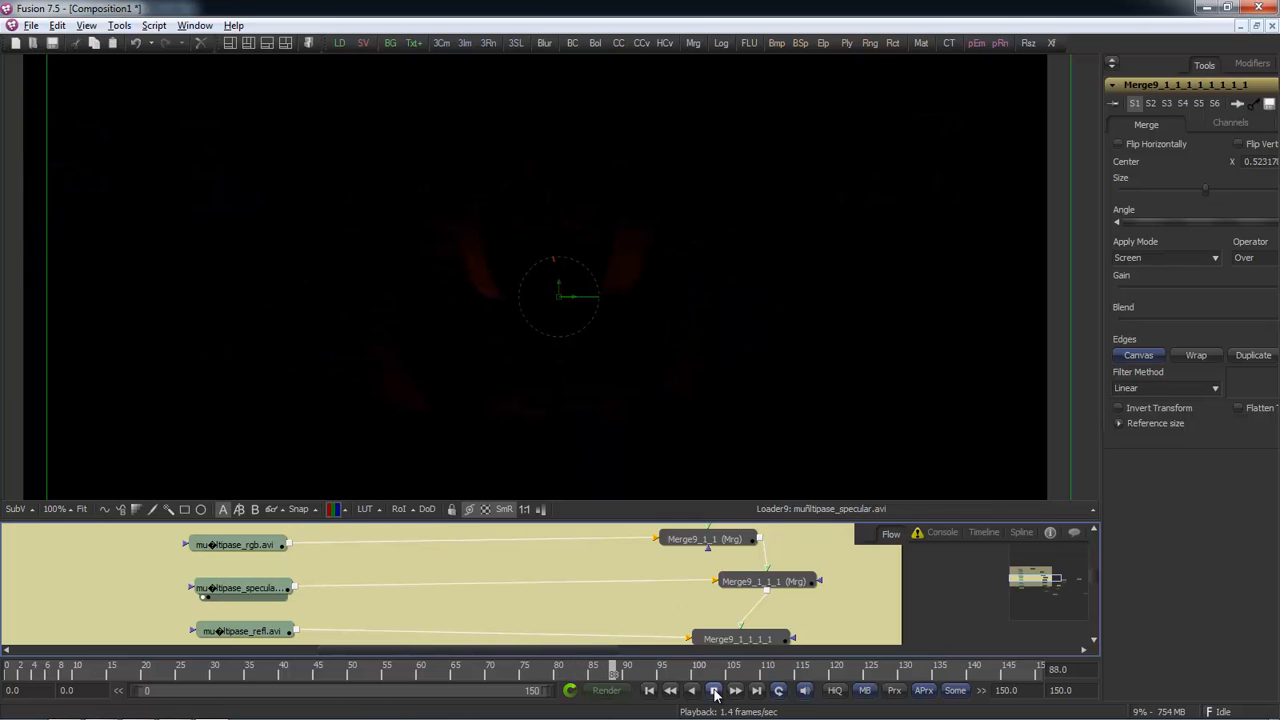
pyautogui.click(713, 692)
# Step: View the reflection pass and the diffuse pass, moving the composition to frame 2
pyautogui.click(205, 640)
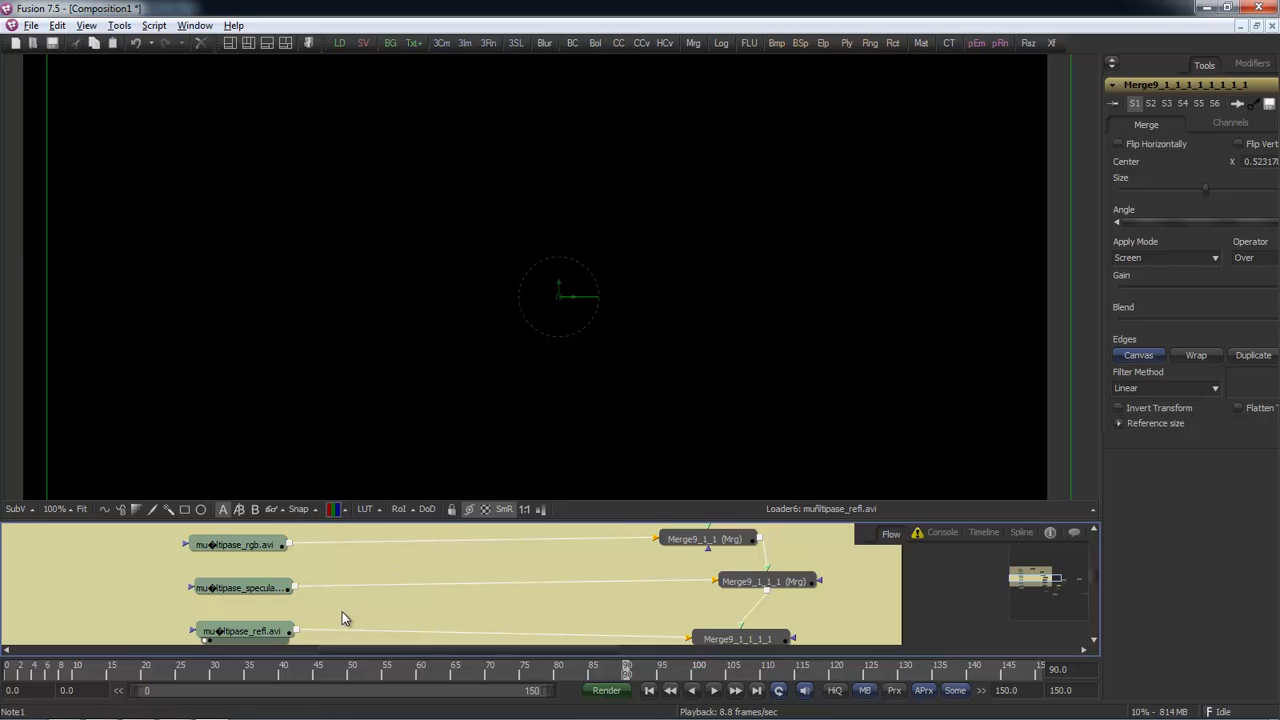
pyautogui.moveTo(434, 518); pyautogui.dragTo(400, 350)
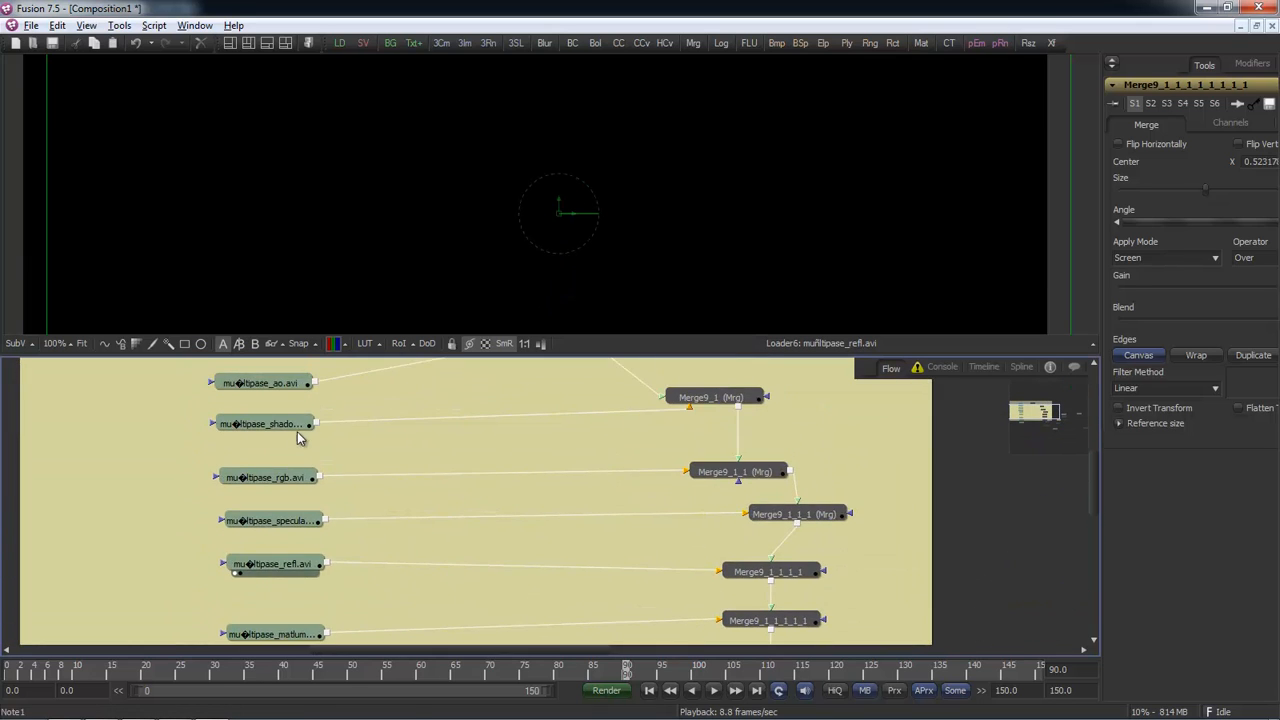
pyautogui.moveTo(297, 431); pyautogui.dragTo(322, 542, button='middle')
pyautogui.click(300, 451)
pyautogui.press('1')
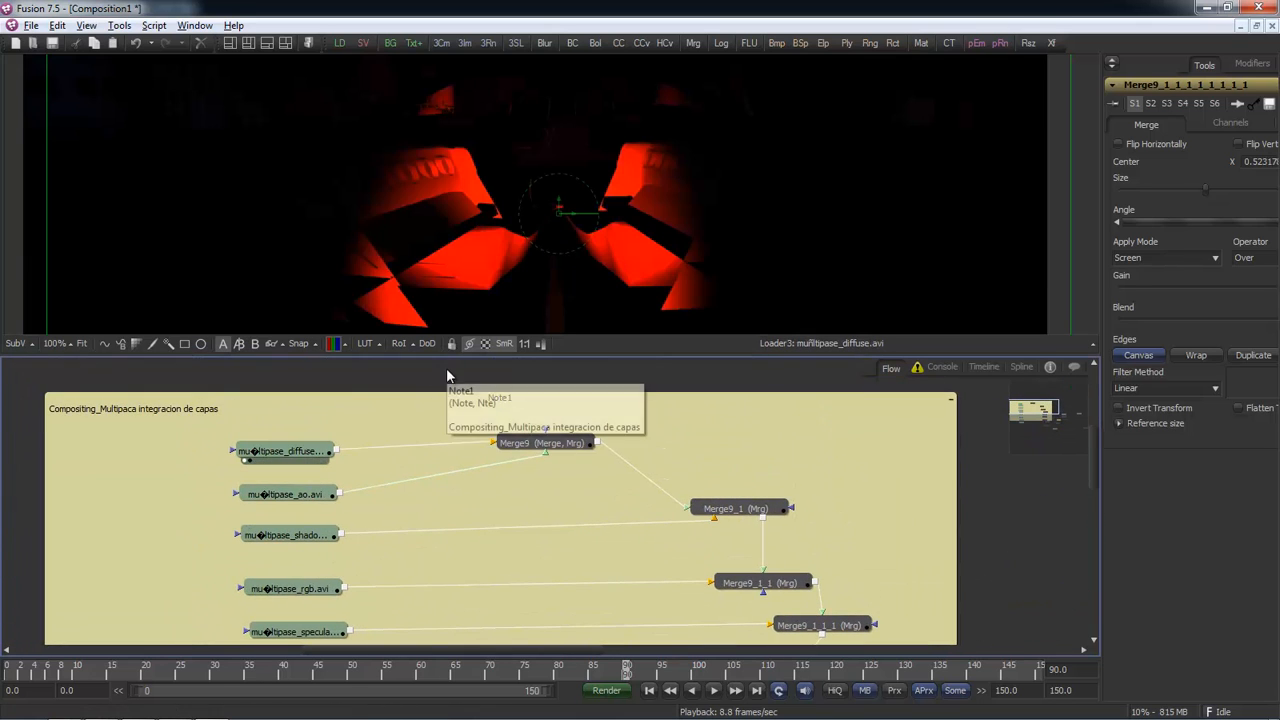
pyautogui.moveTo(445, 357); pyautogui.dragTo(388, 470)
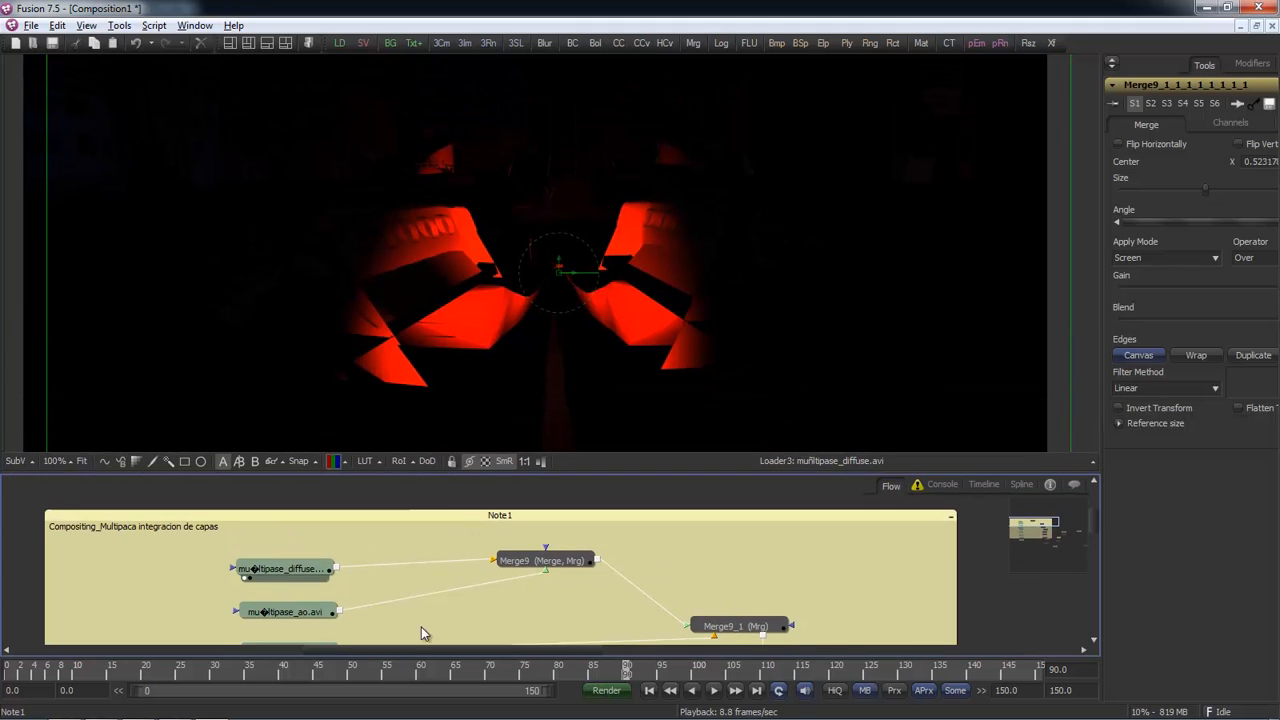
pyautogui.moveTo(410, 667); pyautogui.dragTo(20, 667)
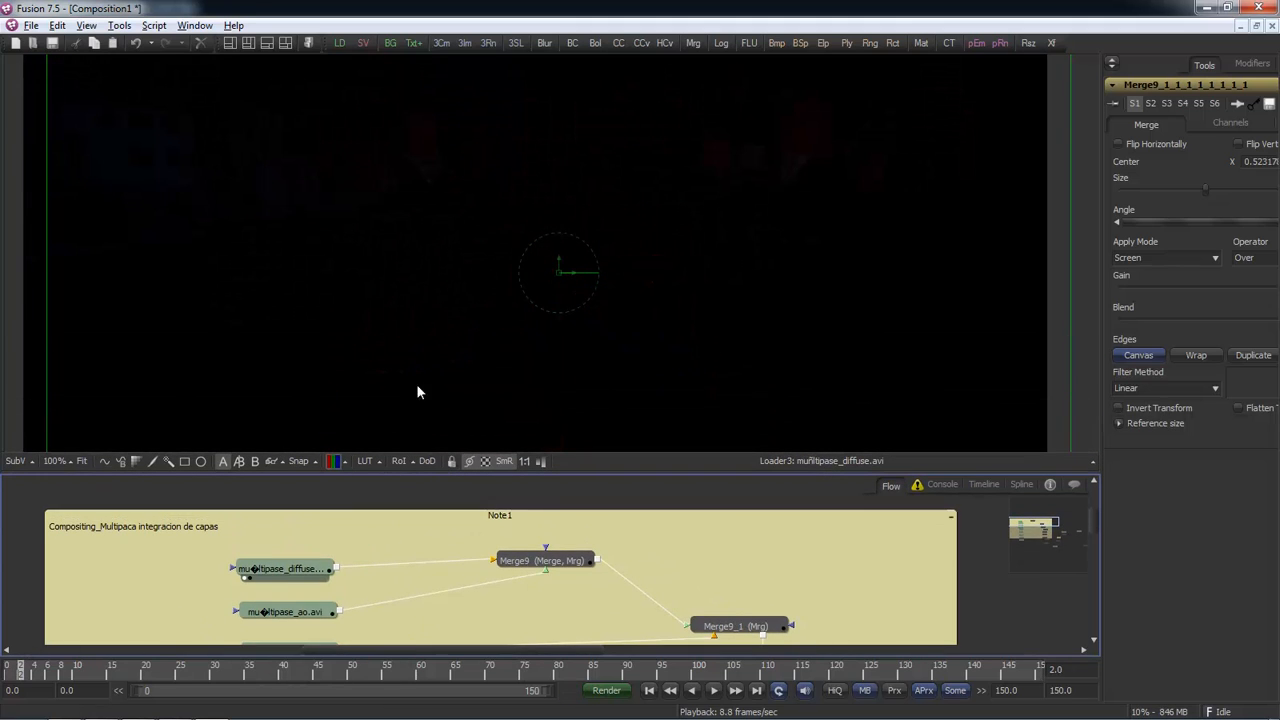
# Step: Show the ambient occlusion pass in the viewer and play it from frame 2
pyautogui.moveTo(300, 611); pyautogui.dragTo(360, 400)
pyautogui.moveTo(441, 543); pyautogui.dragTo(439, 519, button='middle')
pyautogui.click(713, 690)
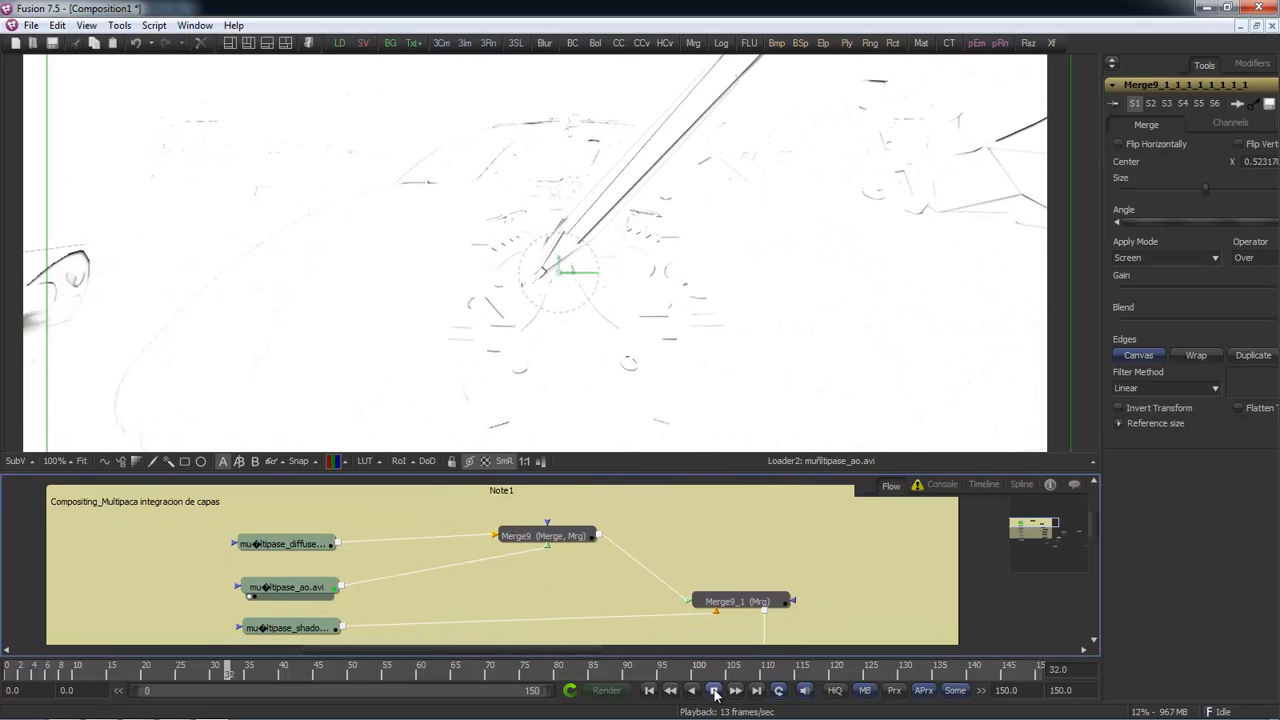
# Step: Show the shadow pass in the viewer and play it back from frame 48
pyautogui.moveTo(305, 628); pyautogui.dragTo(380, 340)
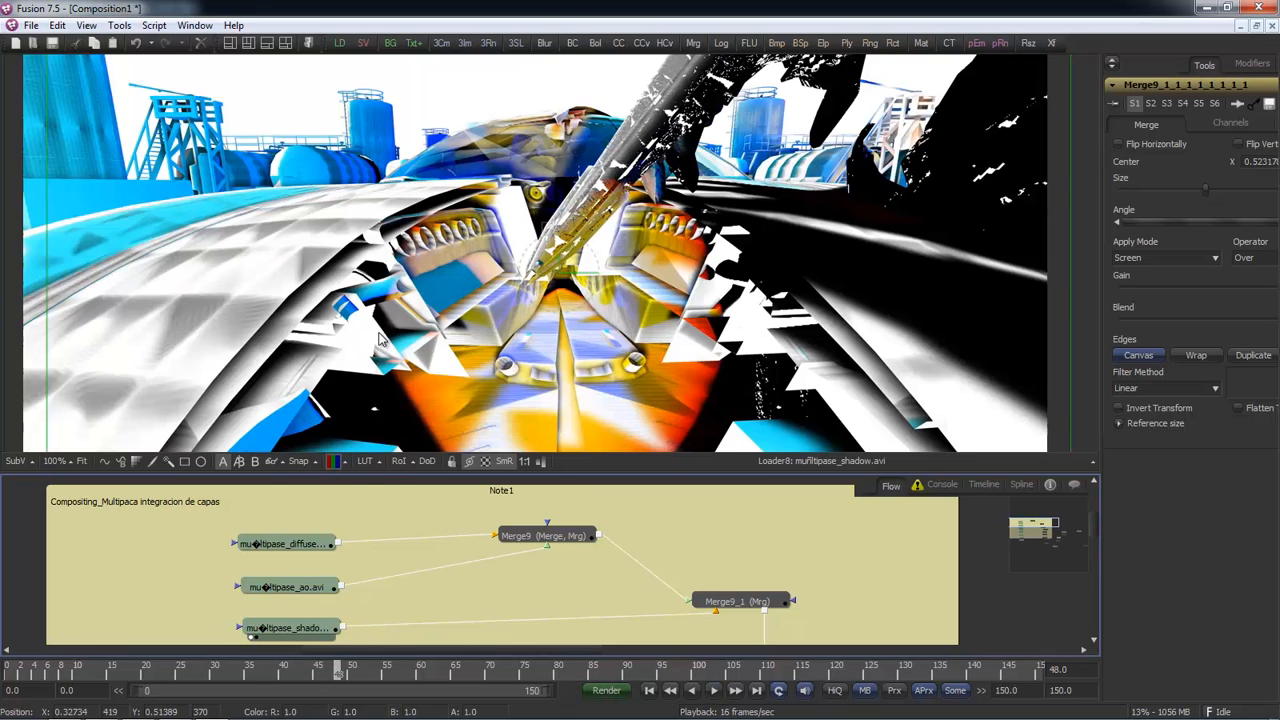
pyautogui.scroll(-3, 400, 560)
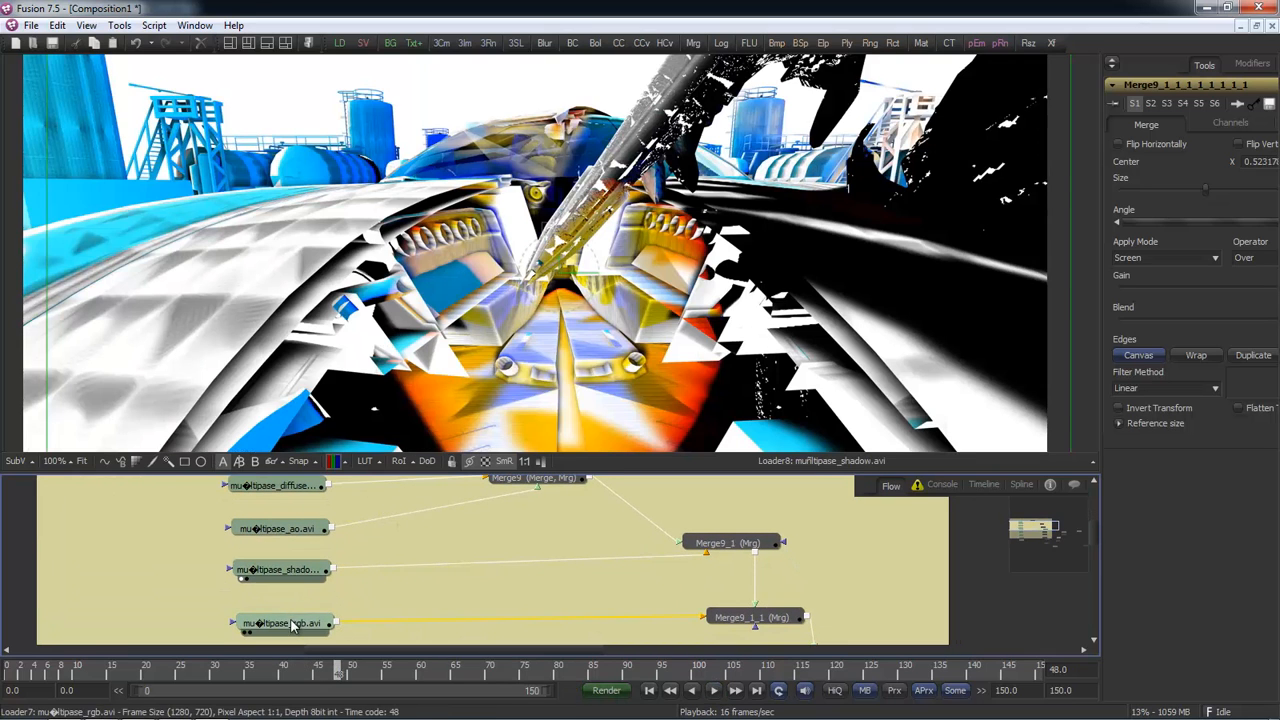
pyautogui.moveTo(293, 625); pyautogui.dragTo(390, 400)
pyautogui.moveTo(326, 575); pyautogui.dragTo(350, 385)
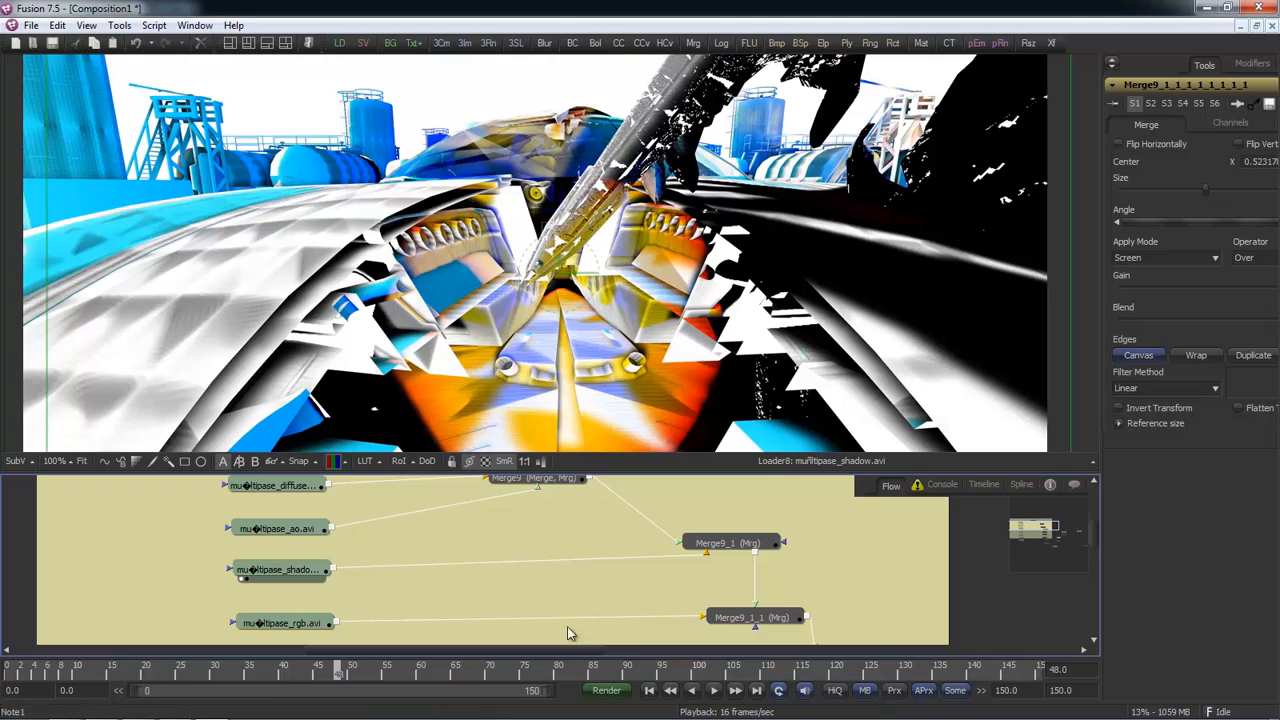
pyautogui.click(711, 692)
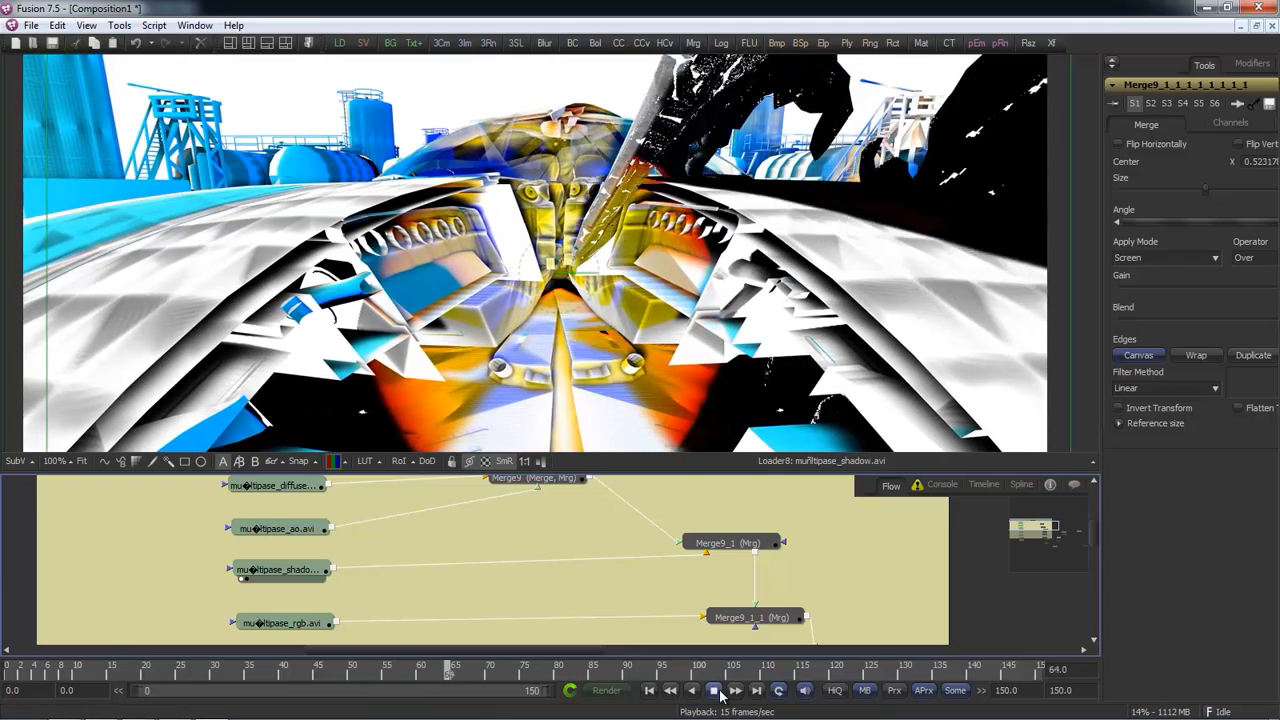
pyautogui.click(713, 691)
pyautogui.moveTo(724, 574); pyautogui.dragTo(713, 492, button='middle')
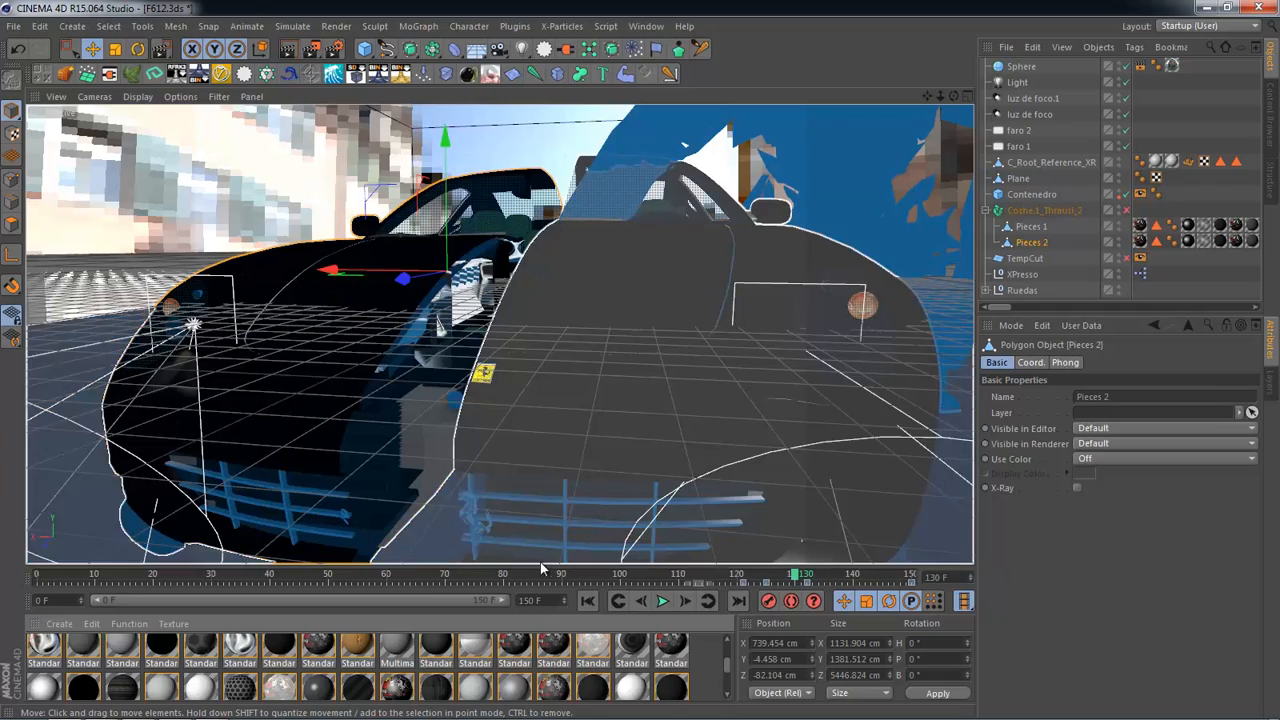
# Step: Switch to Cinema 4D and play the car animation from frame 20 to frame 129
pyautogui.moveTo(419, 576); pyautogui.dragTo(155, 577)
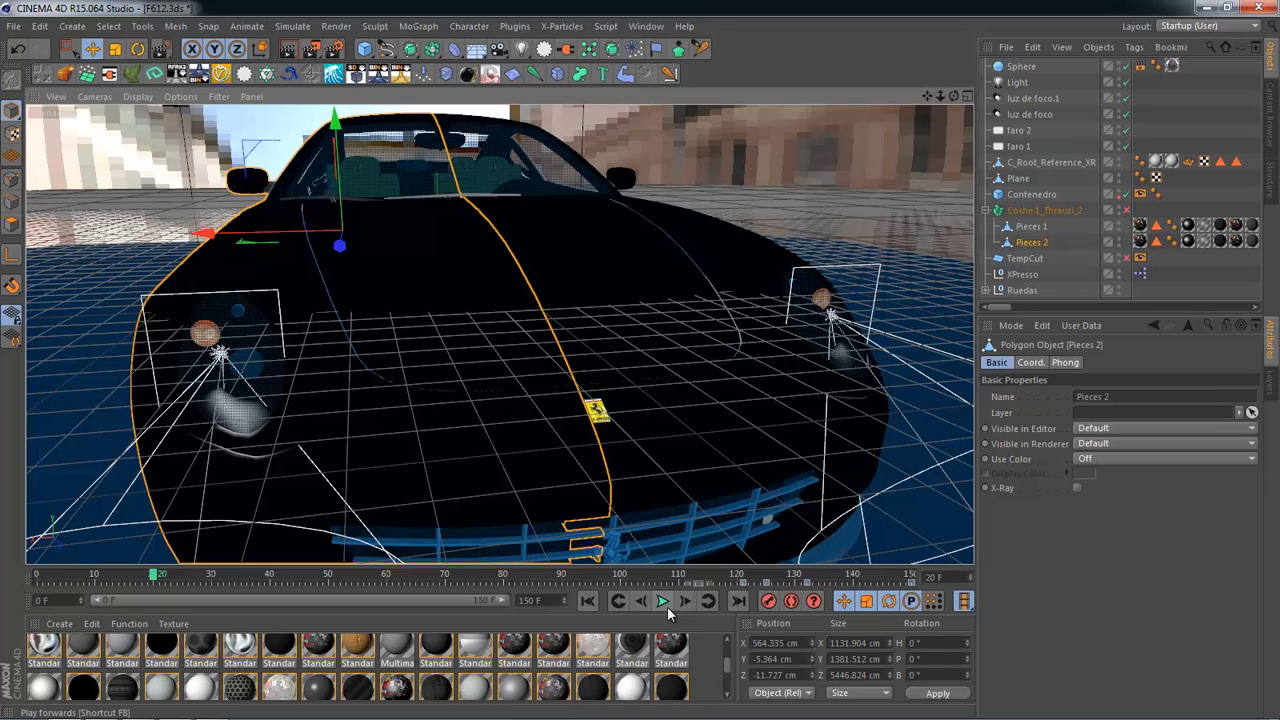
pyautogui.click(663, 601)
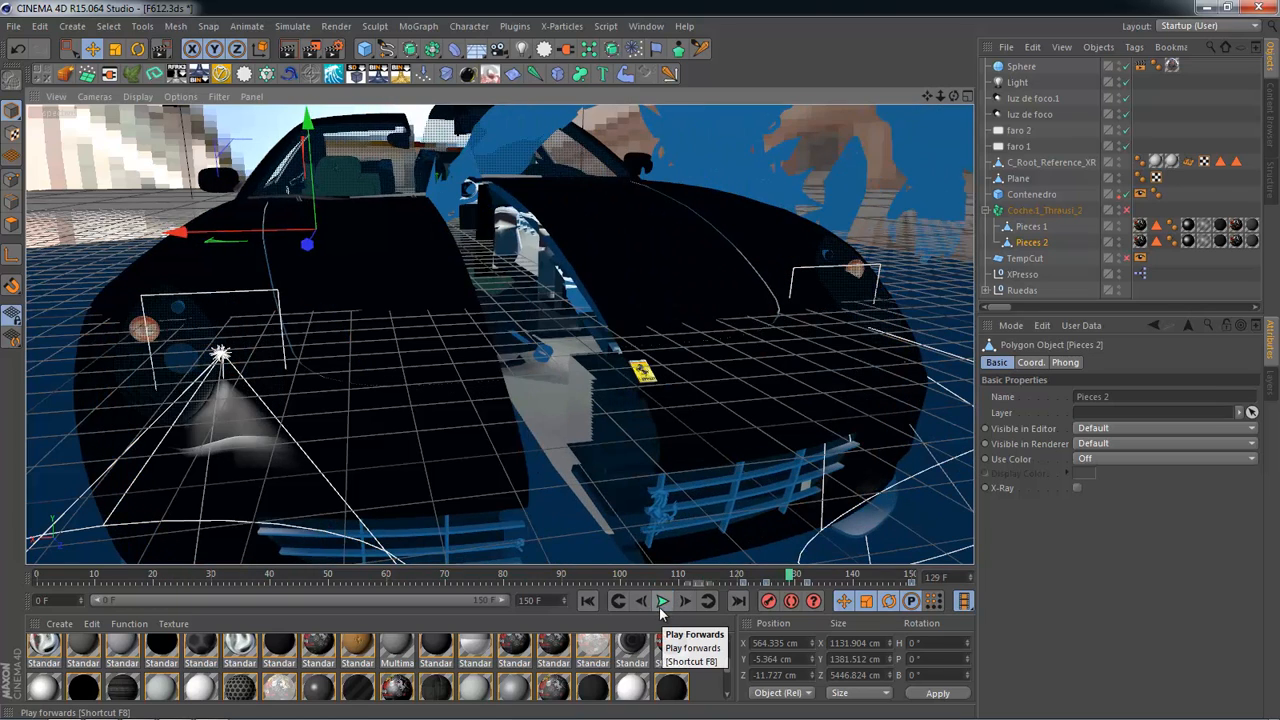
pyautogui.click(663, 601)
# Step: Go to frame 123 and render the splitting car from a low three-quarter front view
pyautogui.moveTo(742, 577); pyautogui.dragTo(757, 575)
pyautogui.keyDown('alt'); pyautogui.moveTo(583, 400); pyautogui.dragTo(592, 317); pyautogui.keyUp('alt')
pyautogui.keyDown('alt'); pyautogui.moveTo(592, 317); pyautogui.dragTo(470, 184, button='right'); pyautogui.keyUp('alt')
pyautogui.hotkey('ctrl', 'r')
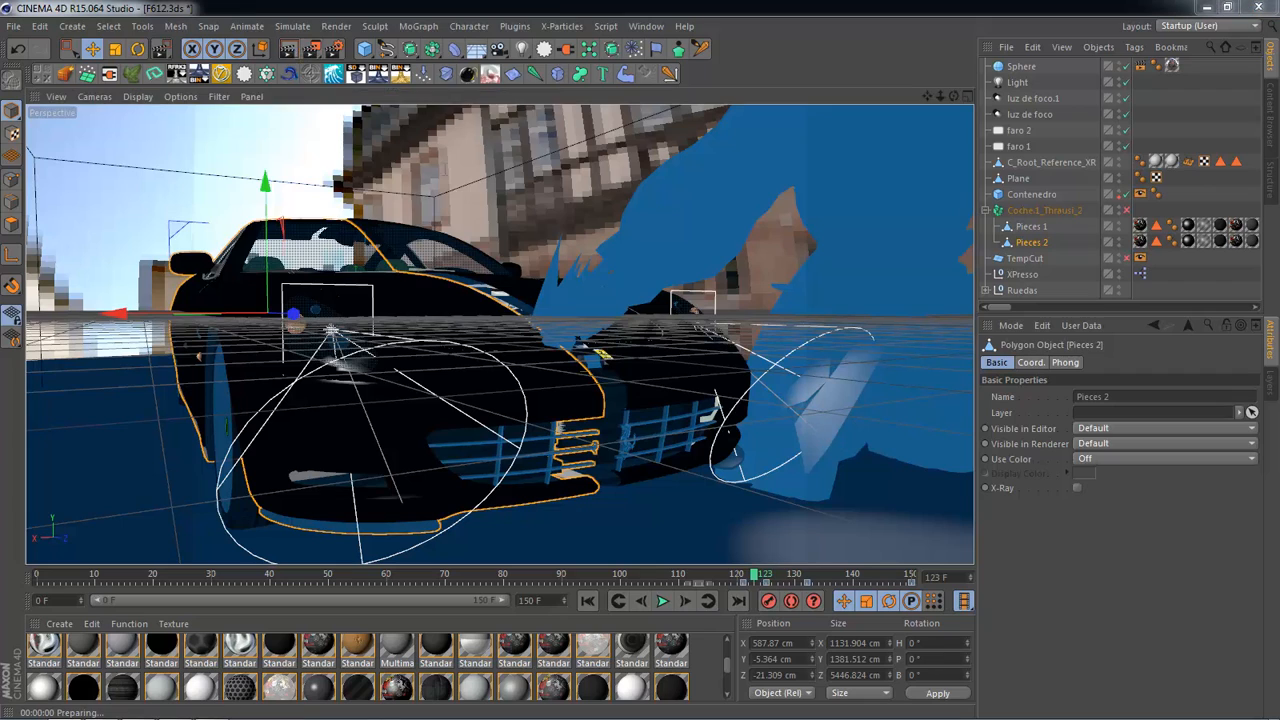
pyautogui.click(384, 250)
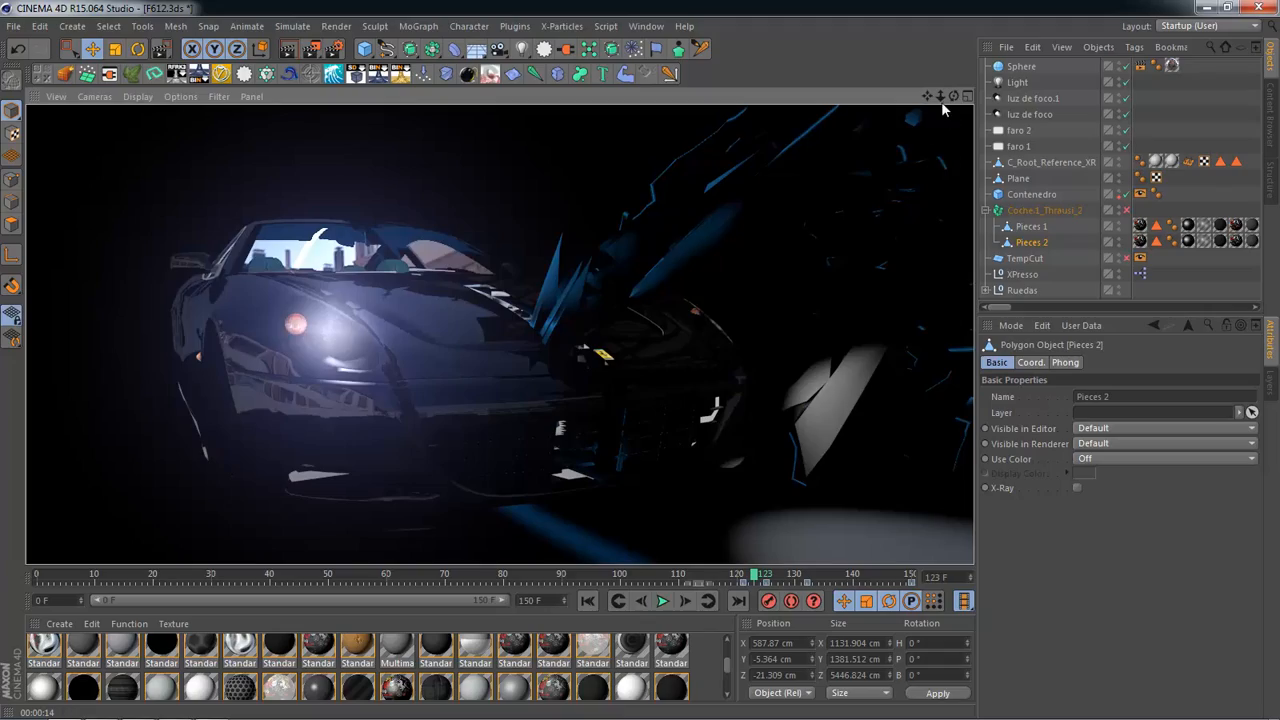
# Step: View the car from the side, play the animation to frame 126 and render that frame from a raised three-quarter front view
pyautogui.moveTo(941, 97); pyautogui.dragTo(631, 303)
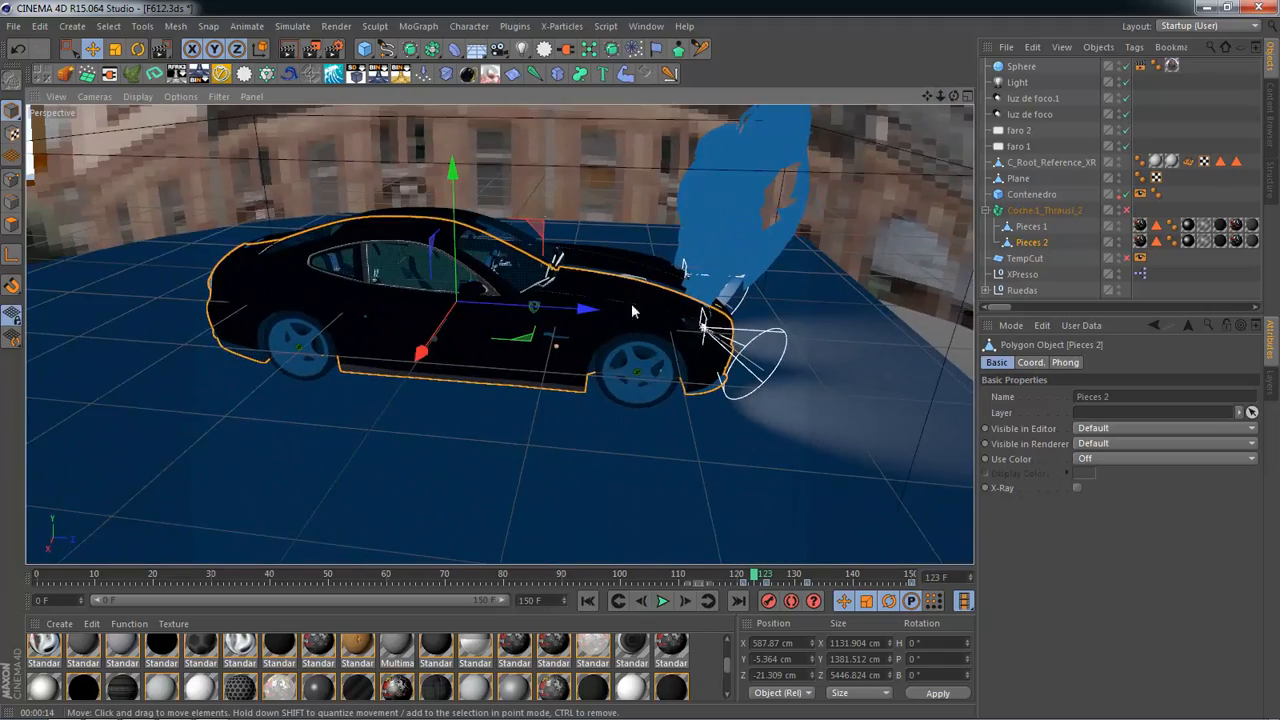
pyautogui.moveTo(704, 343)
pyautogui.mouseDown()
pyautogui.moveTo(714, 314)
pyautogui.moveTo(645, 337)
pyautogui.moveTo(701, 365)
pyautogui.mouseUp()
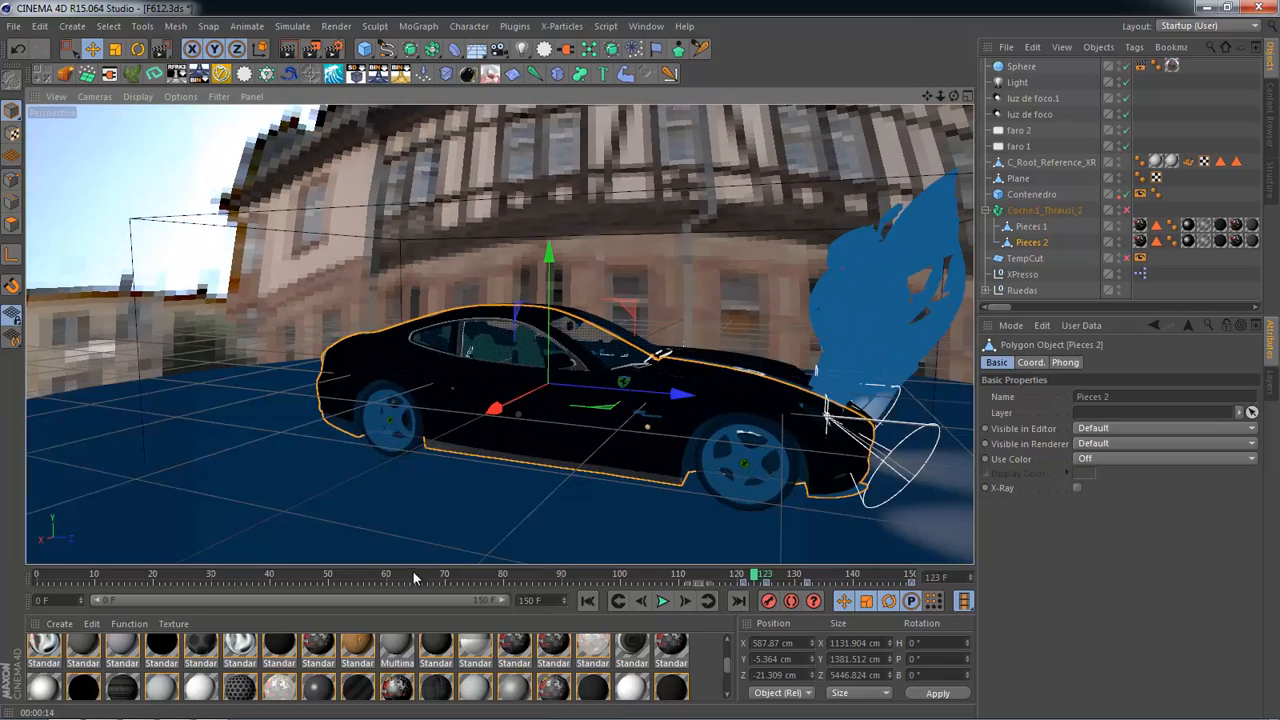
pyautogui.click(662, 600)
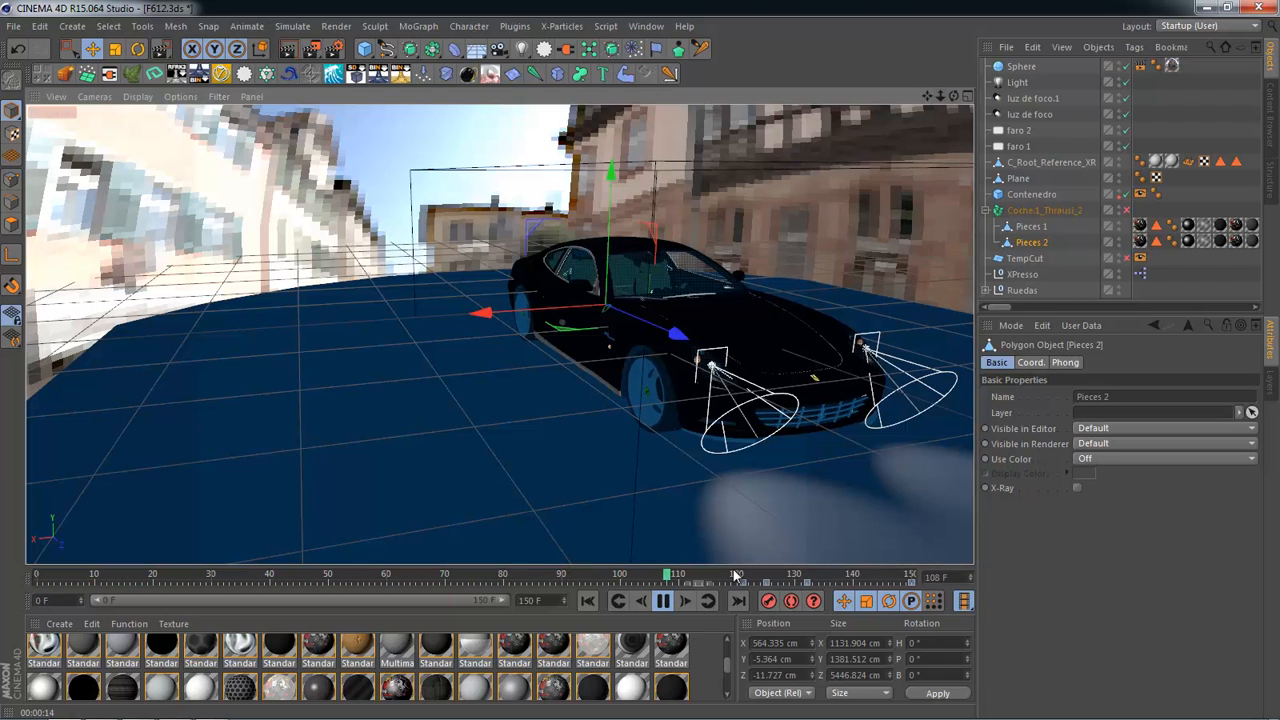
pyautogui.click(662, 600)
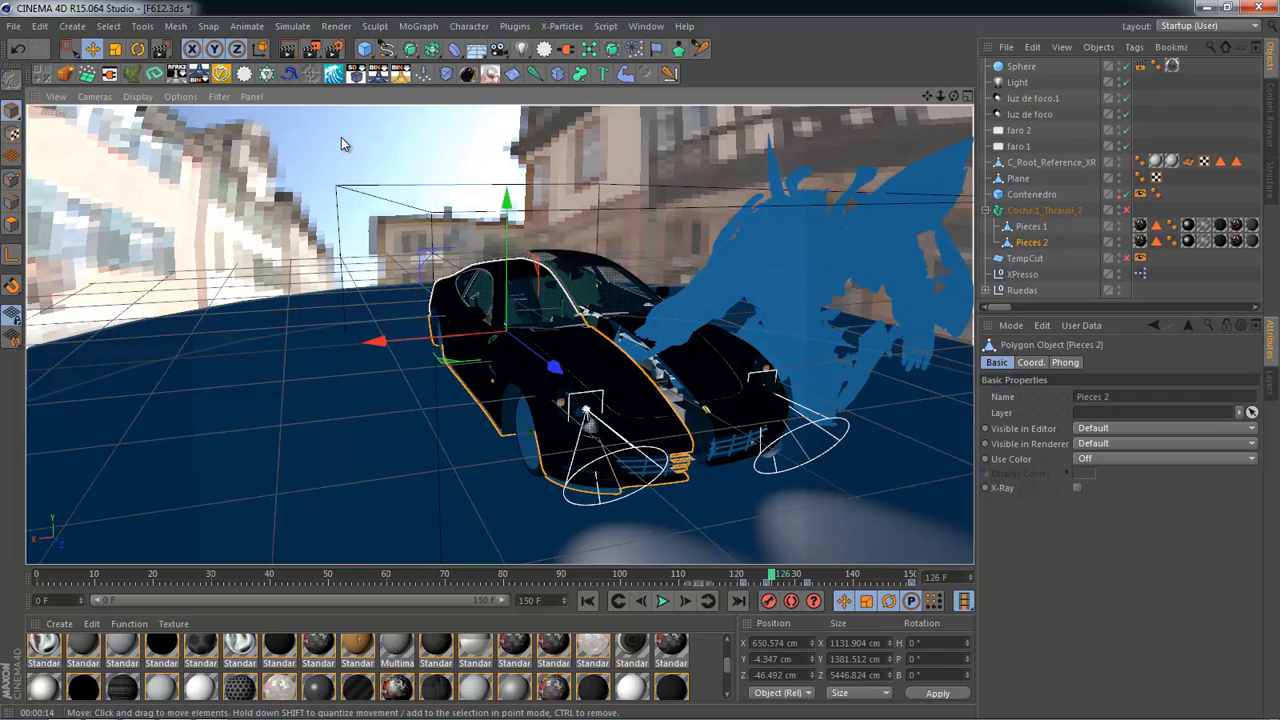
pyautogui.click(288, 49)
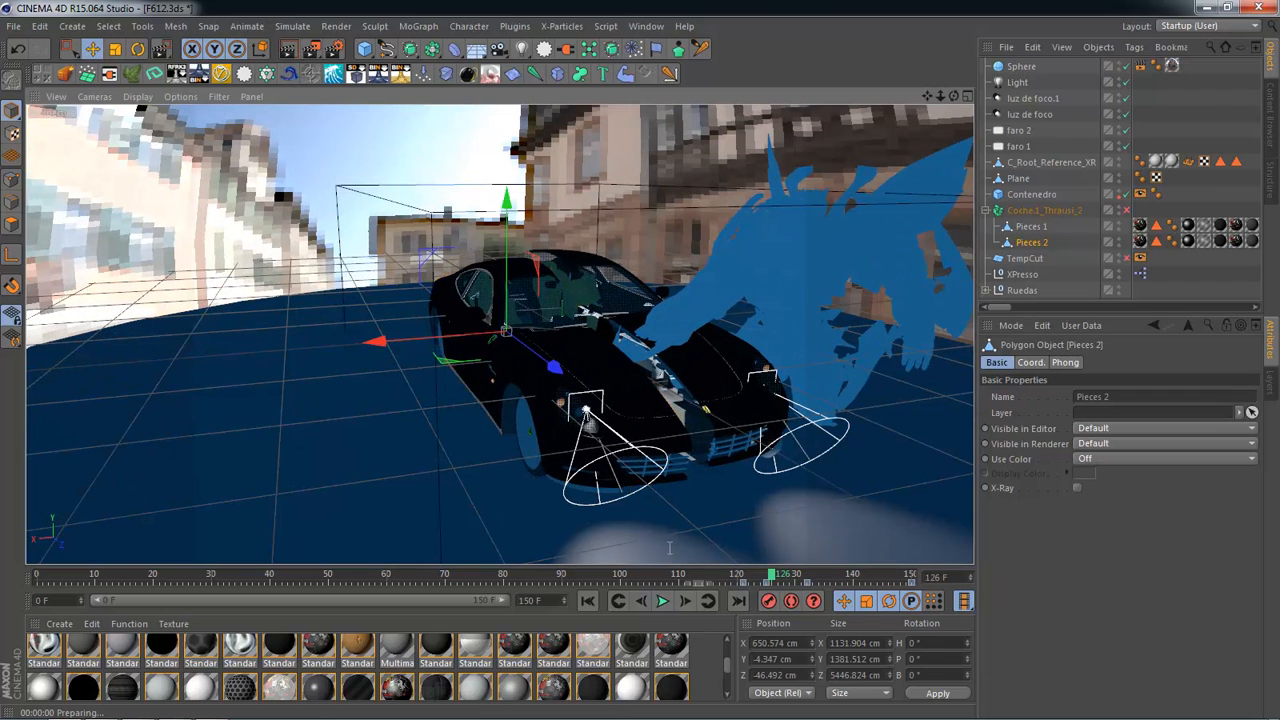
pyautogui.click(849, 661)
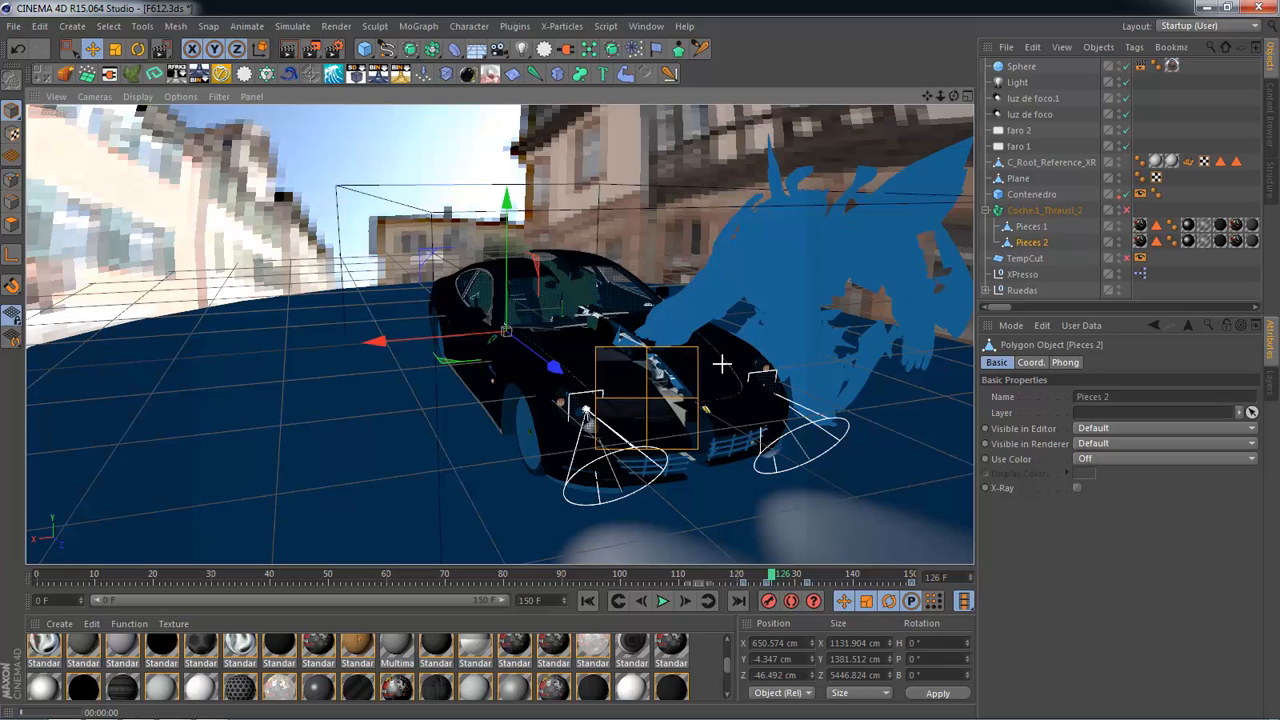